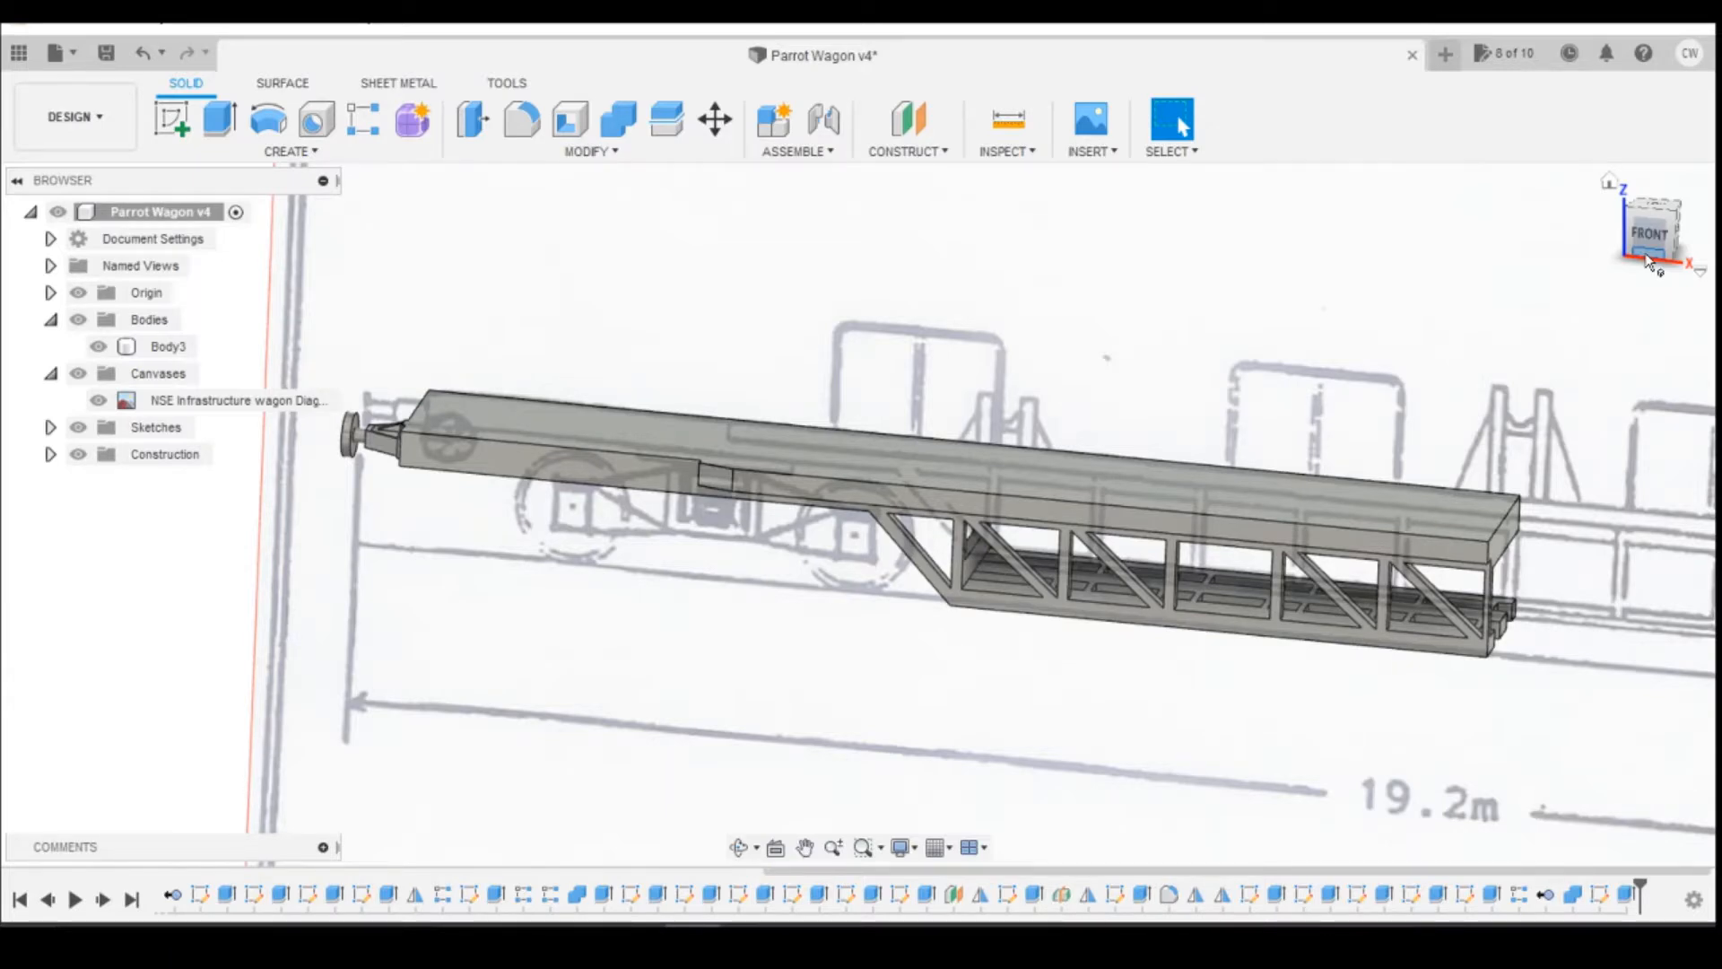
Step: Create a copy of the half-wagon Body3 and move the copy 60 mm along the Y axis
{"action": "left_click", "coordinate": [1657, 235]}
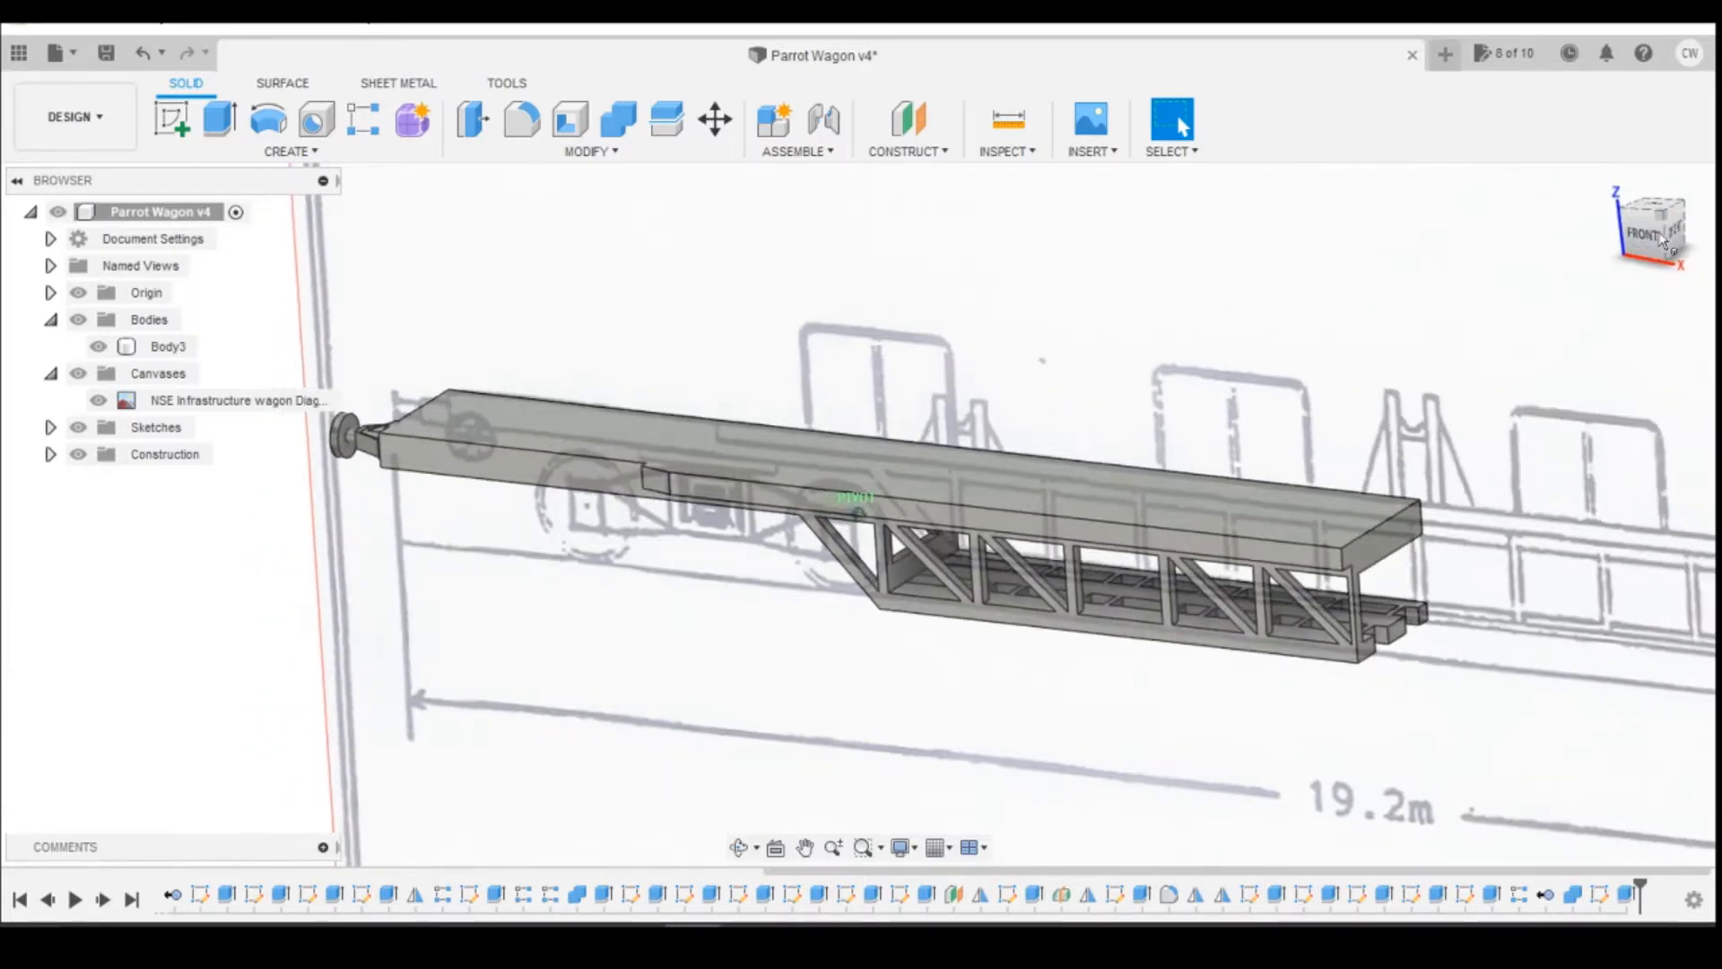
{"action": "right_click", "coordinate": [167, 350]}
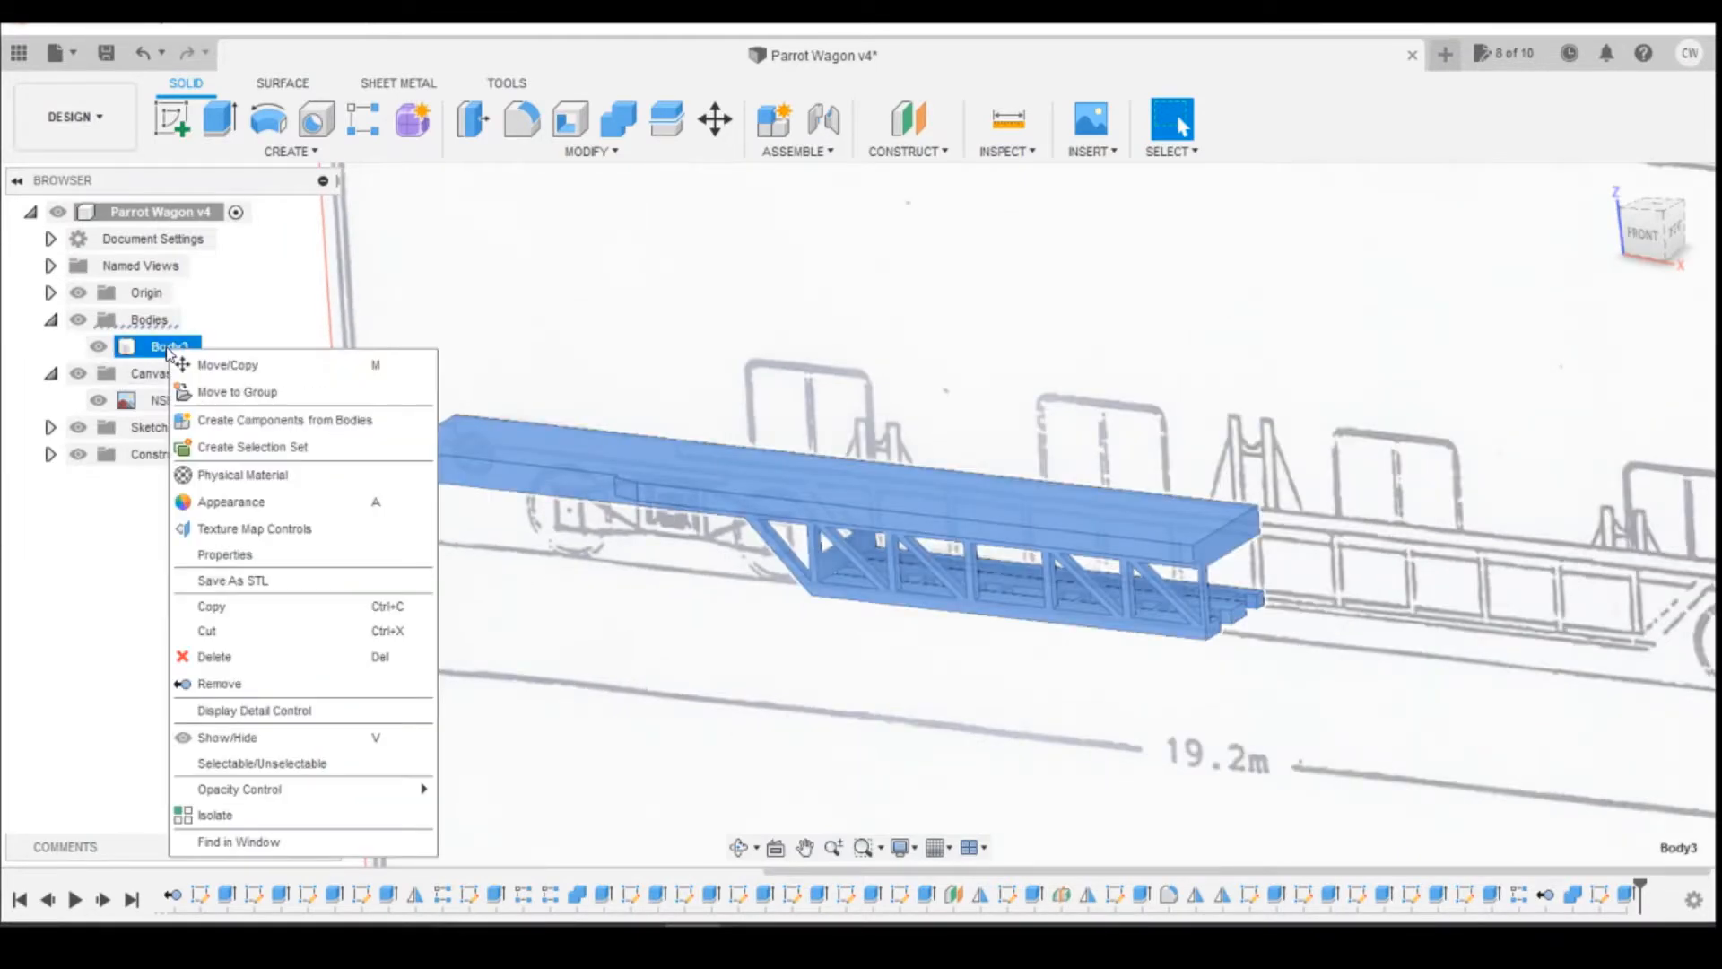
{"action": "left_click", "coordinate": [226, 366]}
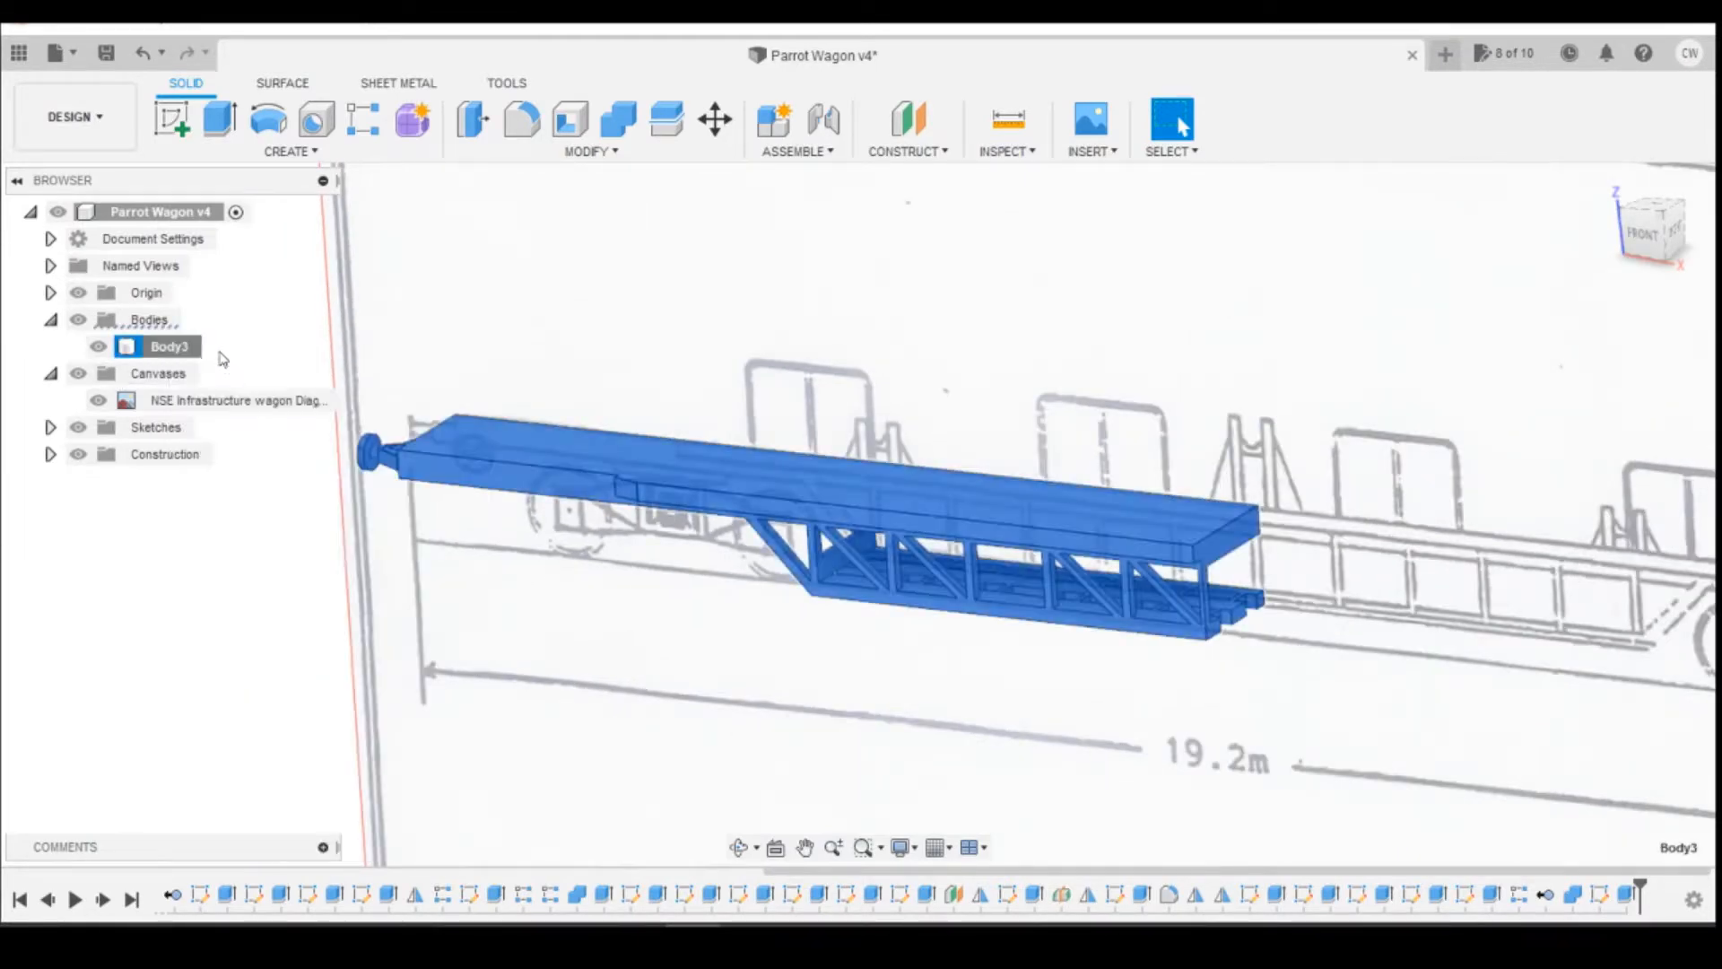
{"action": "left_click", "coordinate": [1542, 667]}
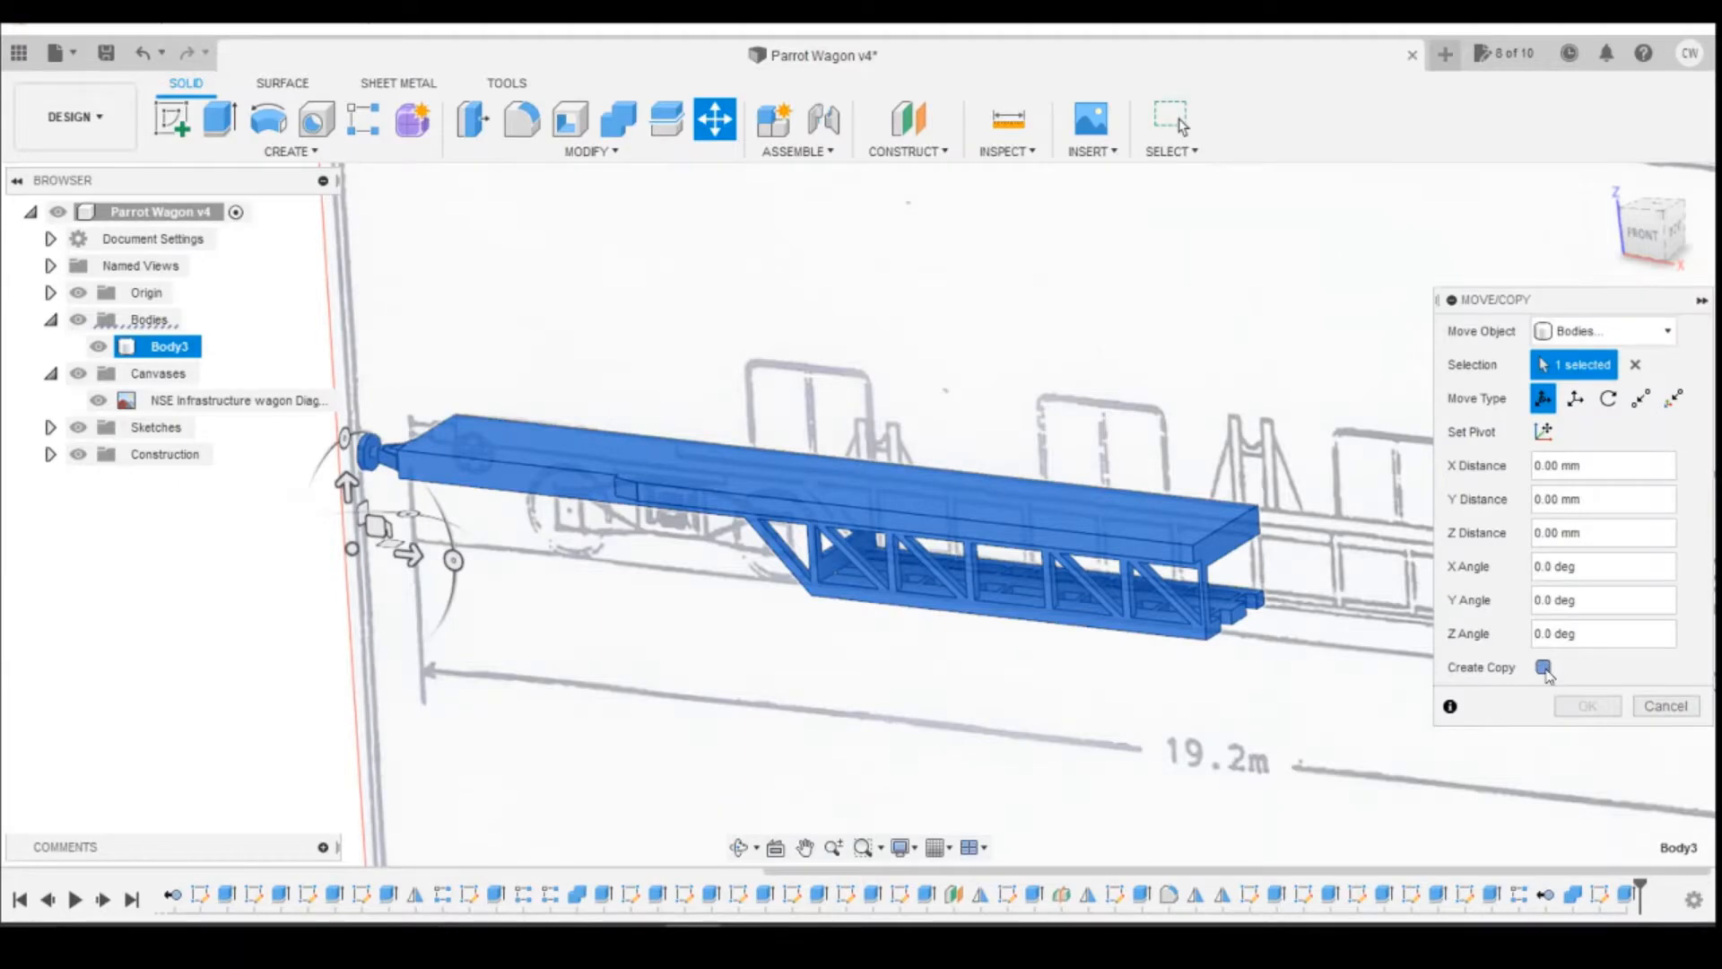
{"action": "left_click", "coordinate": [1676, 236]}
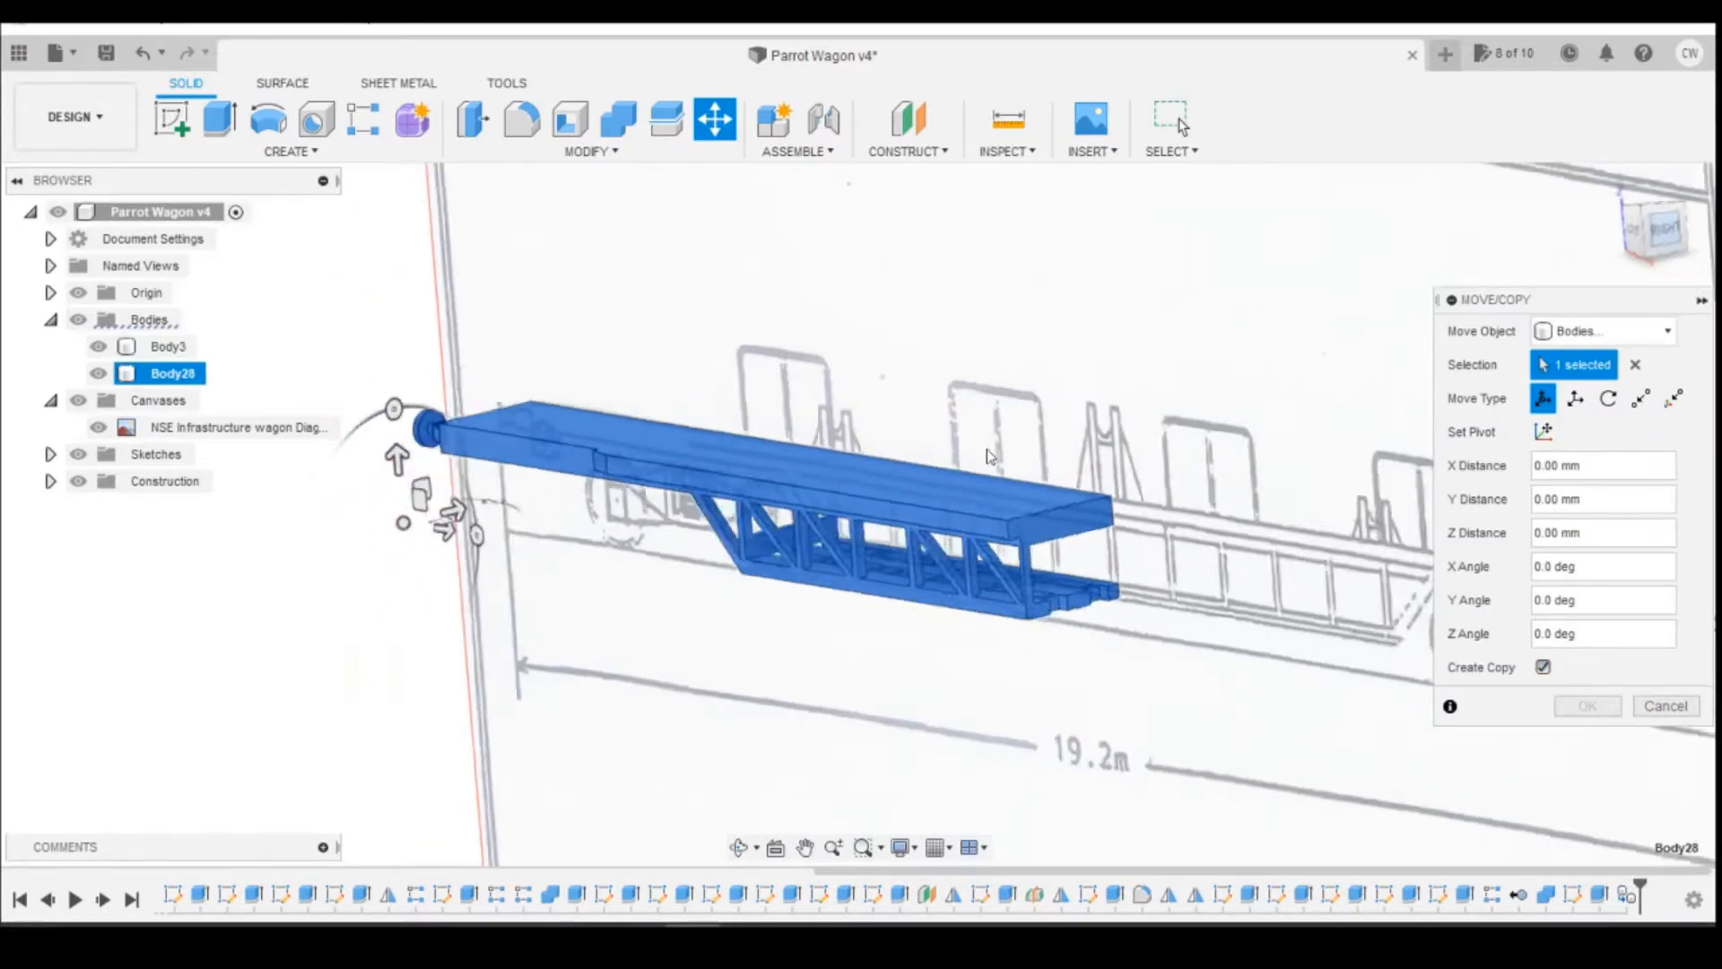
{"action": "left_click_drag", "start_coordinate": [901, 513], "coordinate": [1410, 518]}
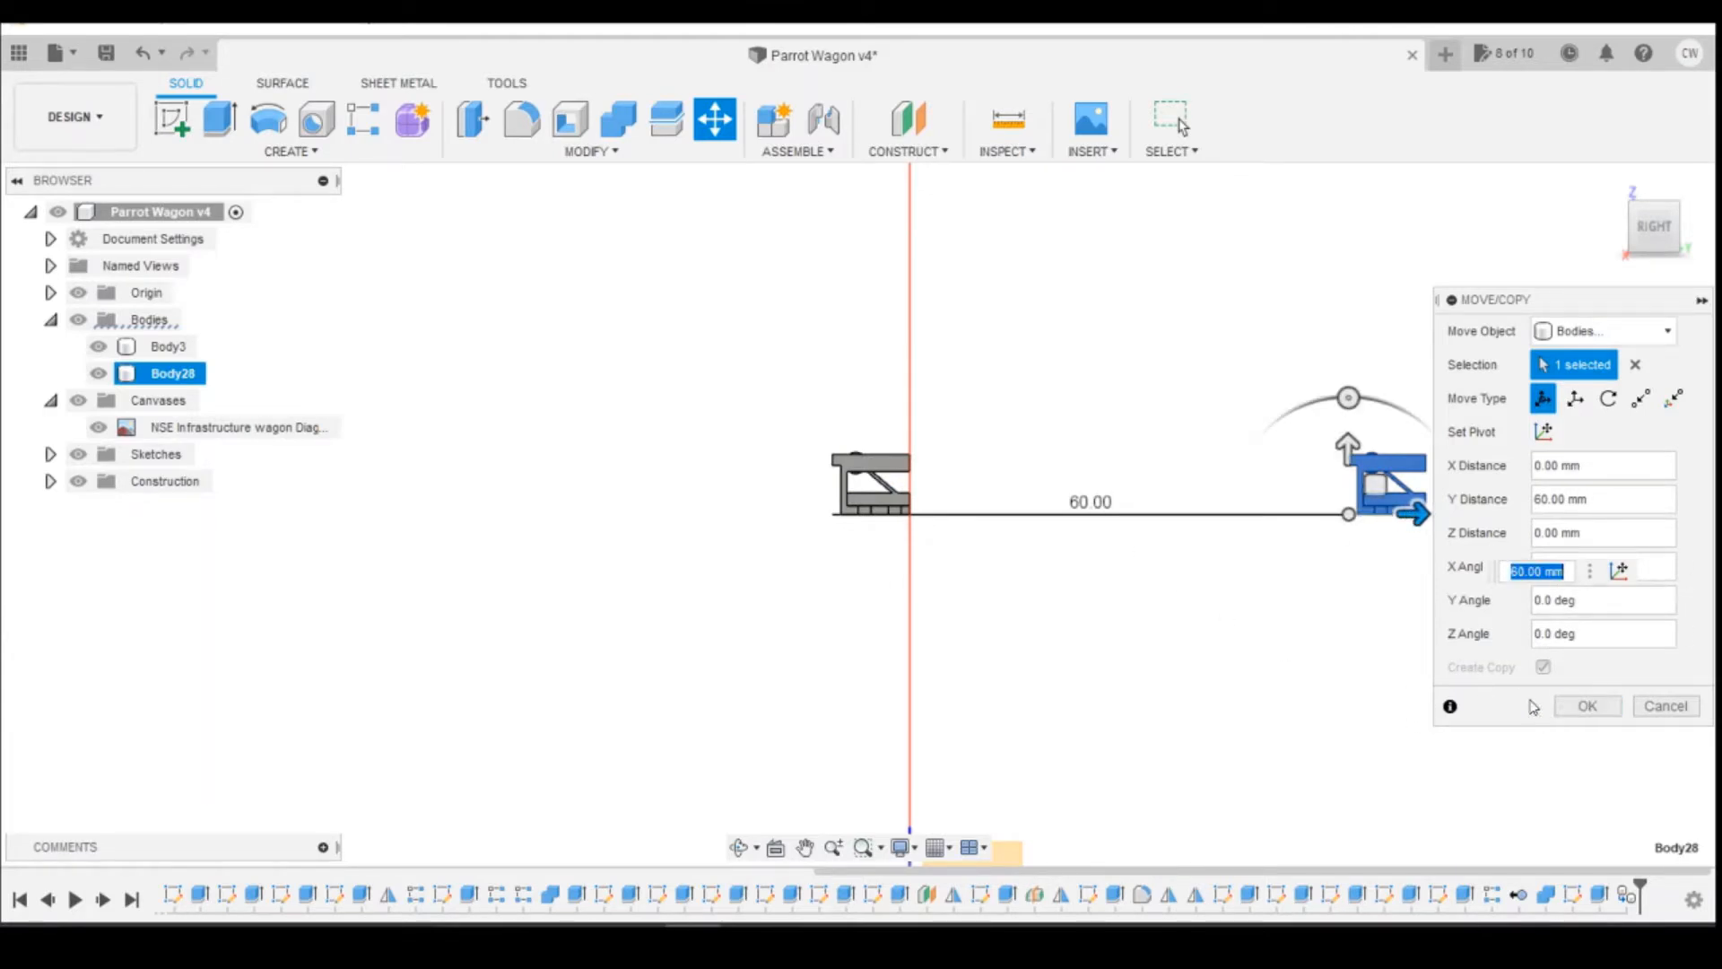
{"action": "left_click", "coordinate": [1586, 707]}
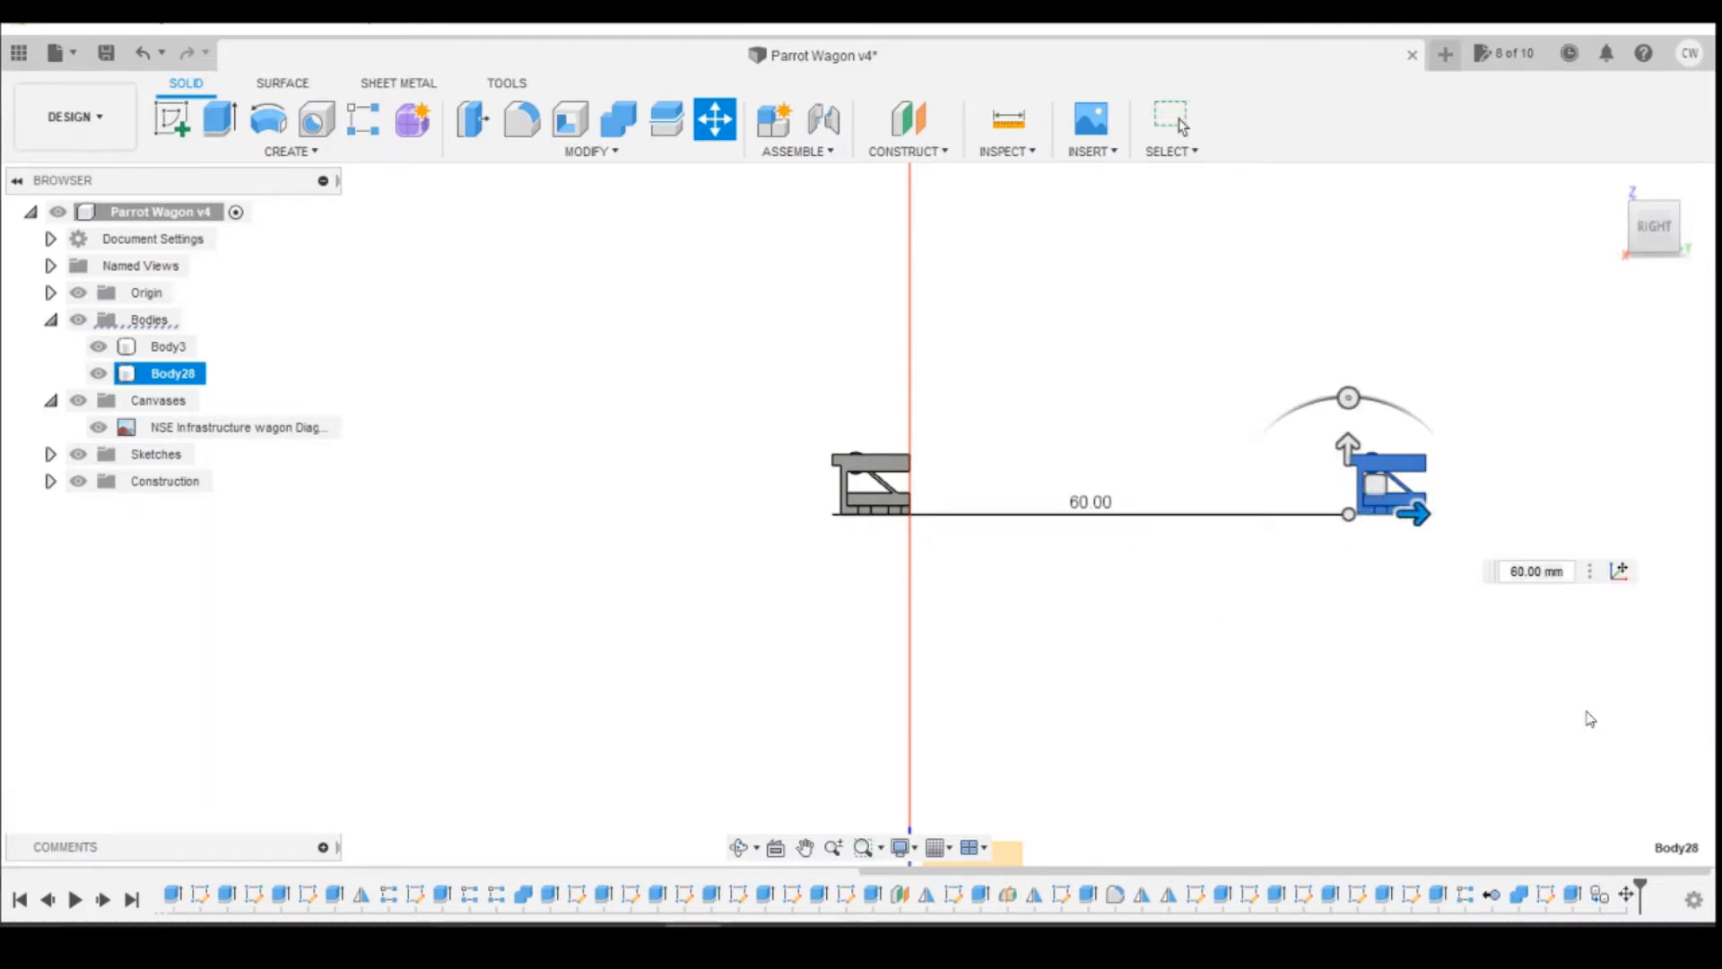
Step: Hide the offset copy of the half-wagon, leaving only the original body on display
{"action": "left_click", "coordinate": [1655, 222]}
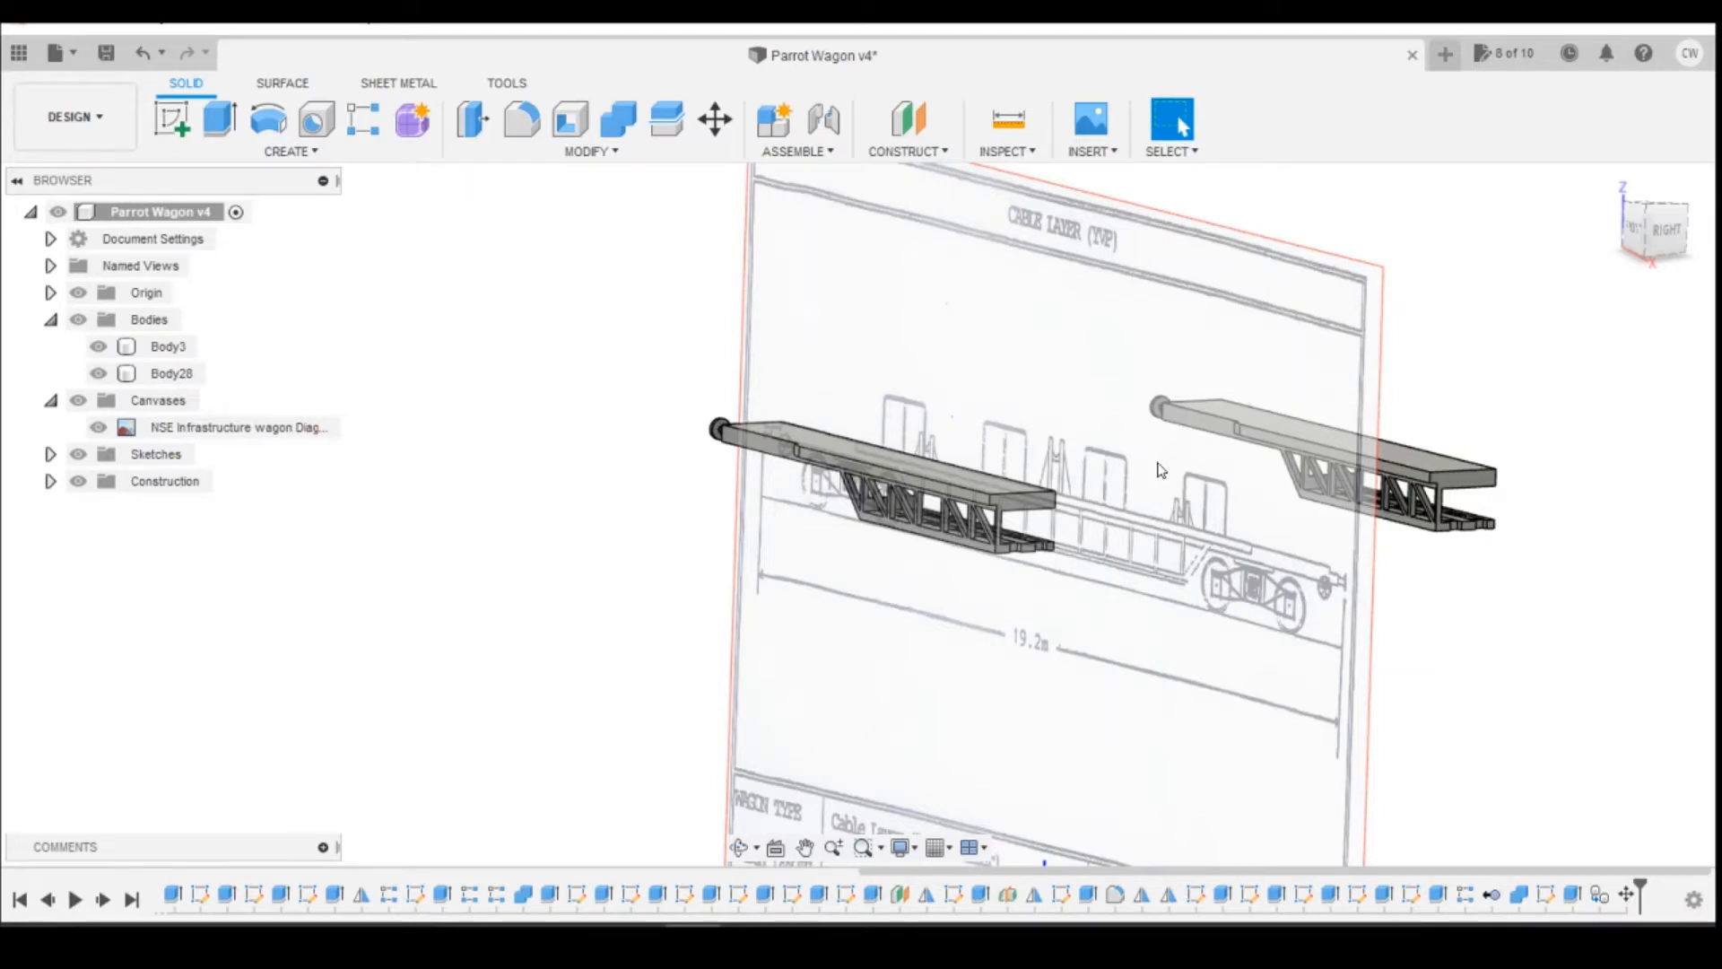
{"action": "left_click", "coordinate": [106, 374]}
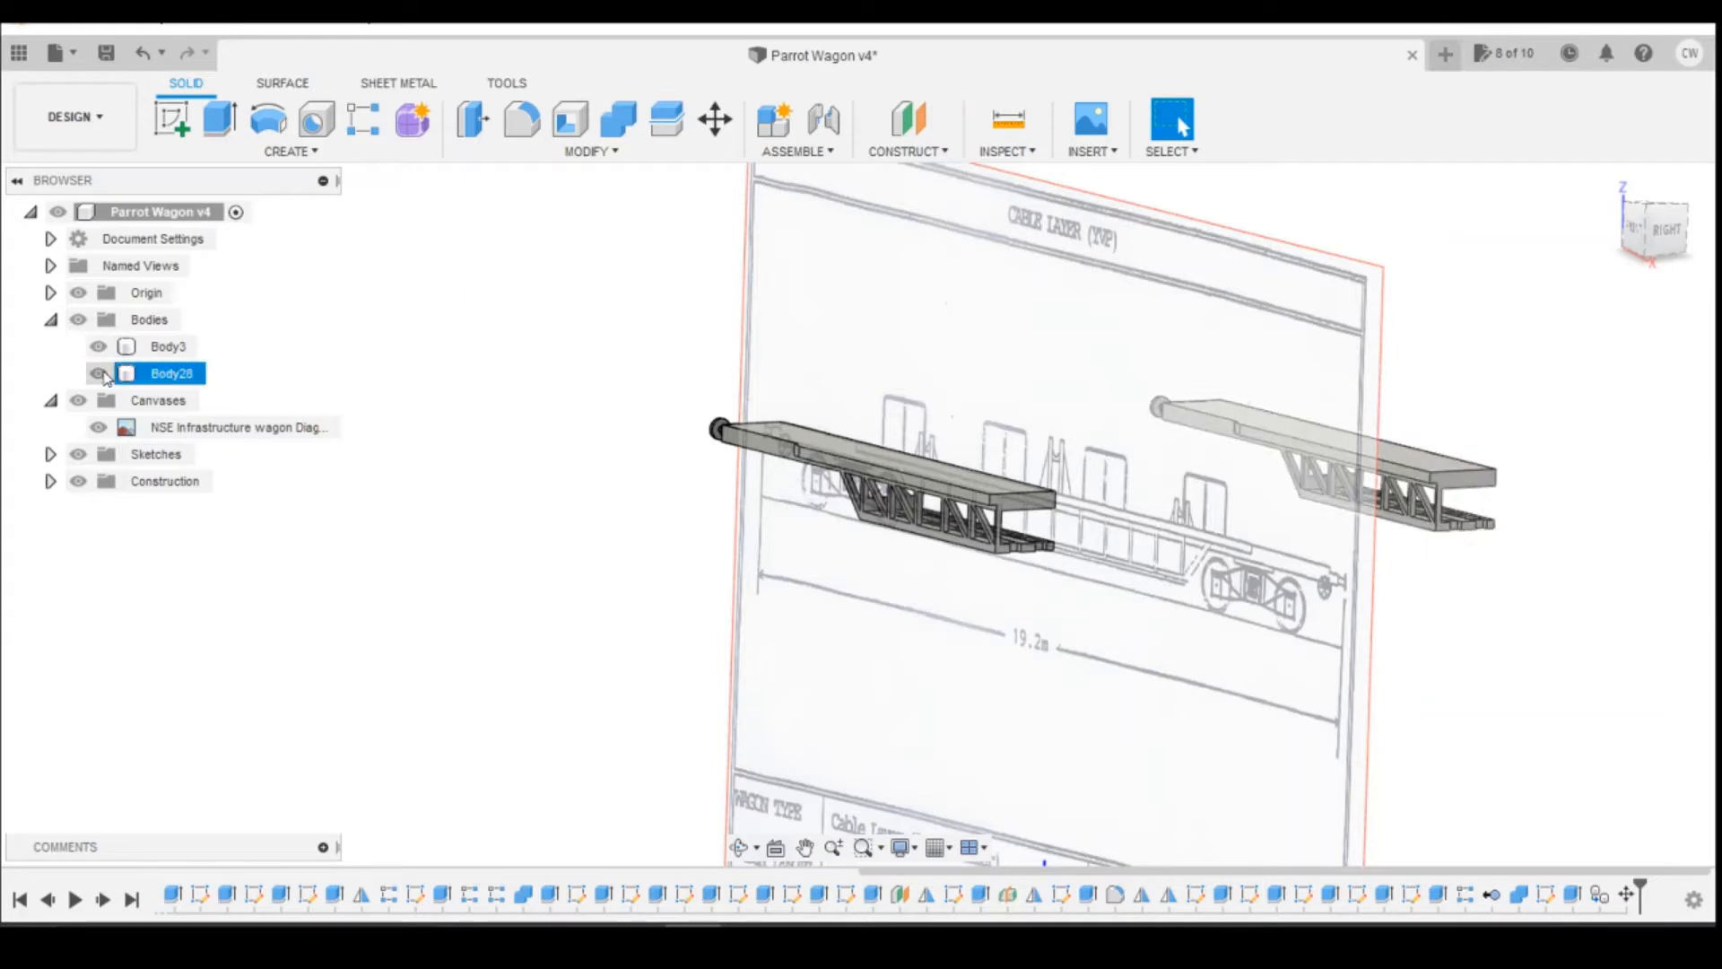
{"action": "left_click", "coordinate": [99, 374]}
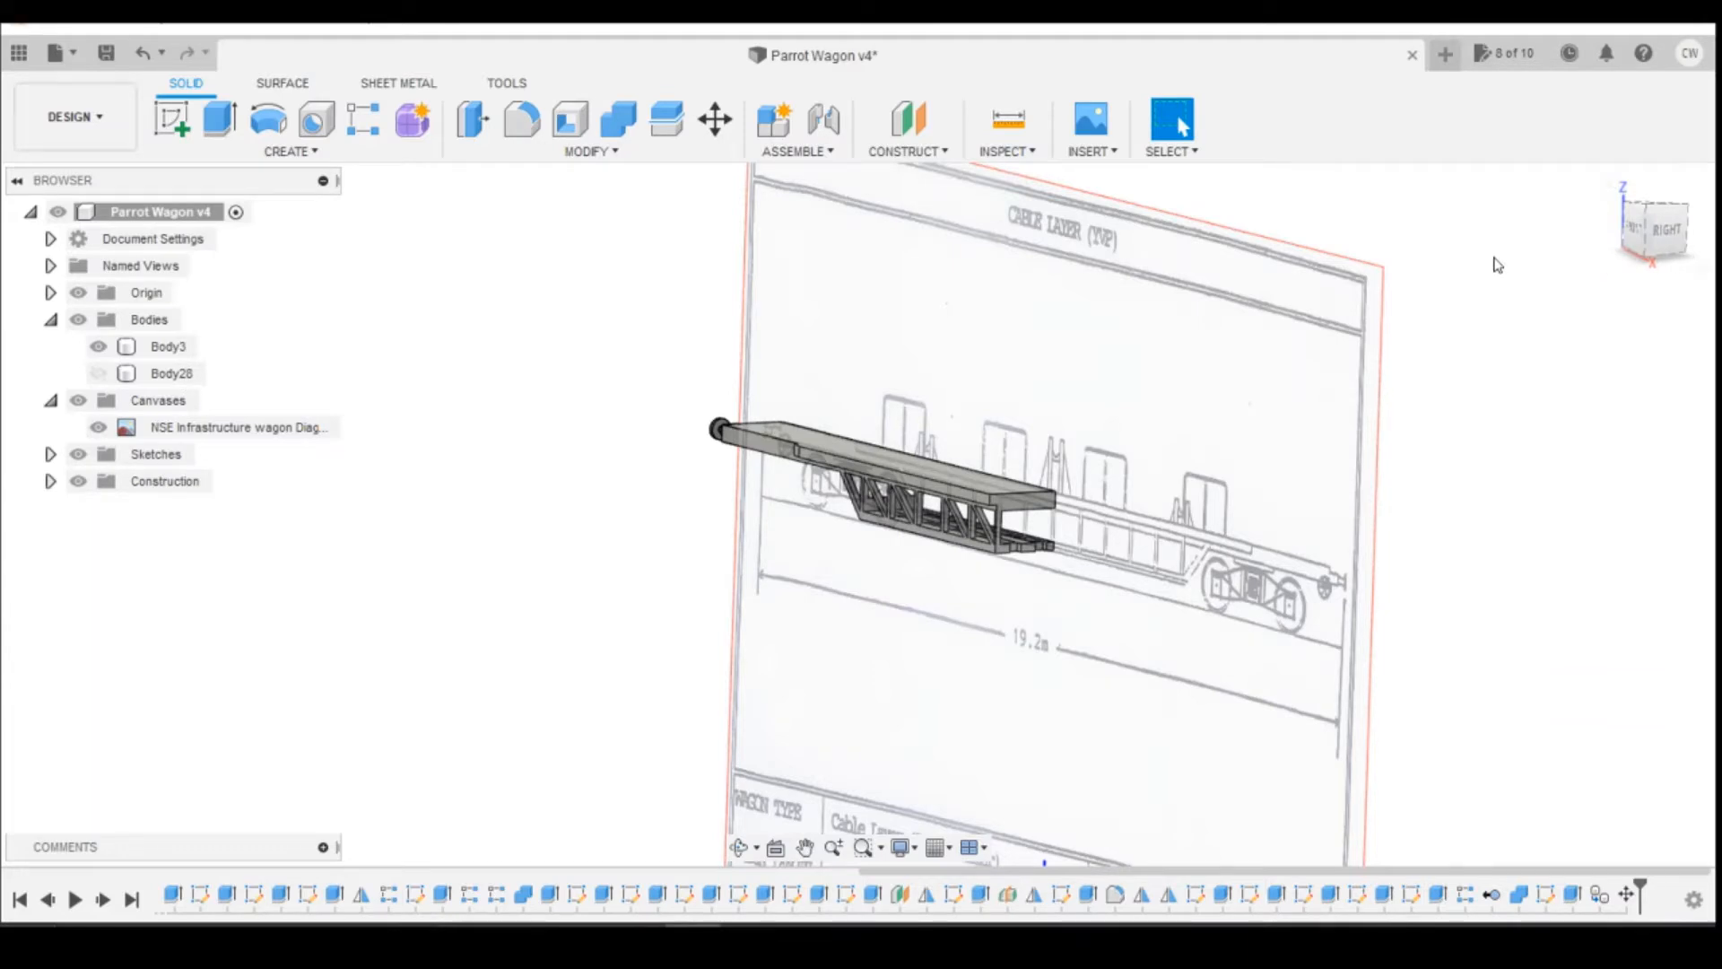
Step: Mirror the whole Body3 about its flat cut end face at mid-wagon, joining both halves into a full-length wagon body
{"action": "left_click", "coordinate": [1013, 517]}
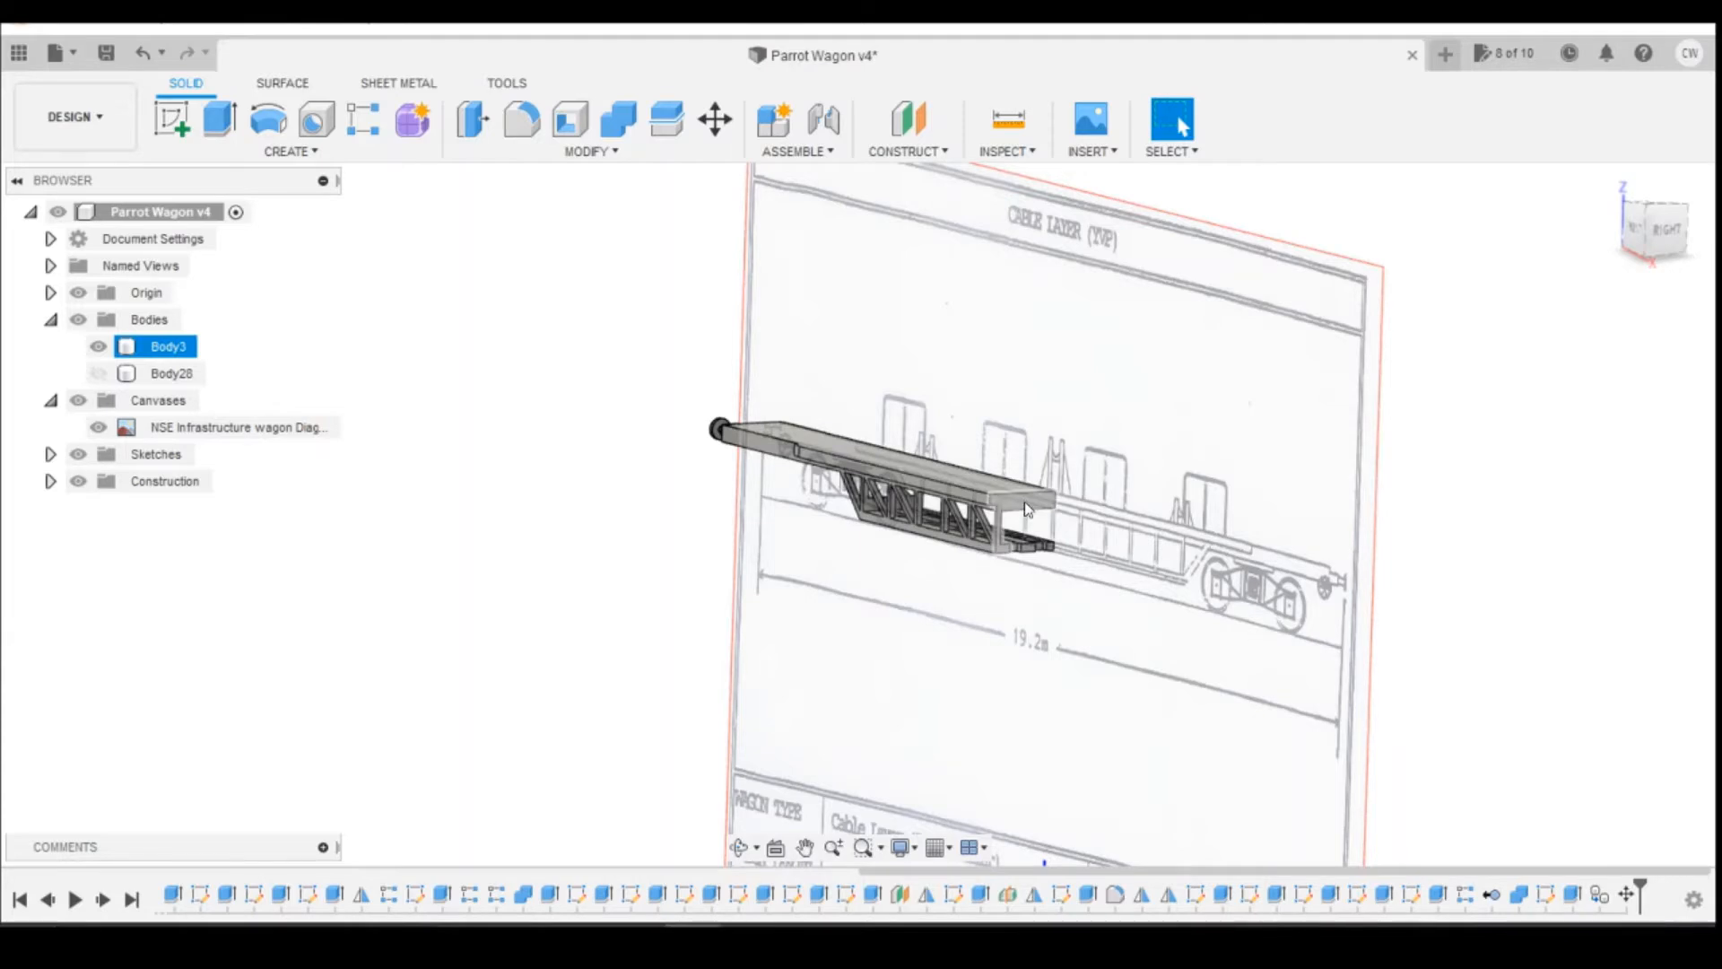
{"action": "left_click", "coordinate": [368, 362]}
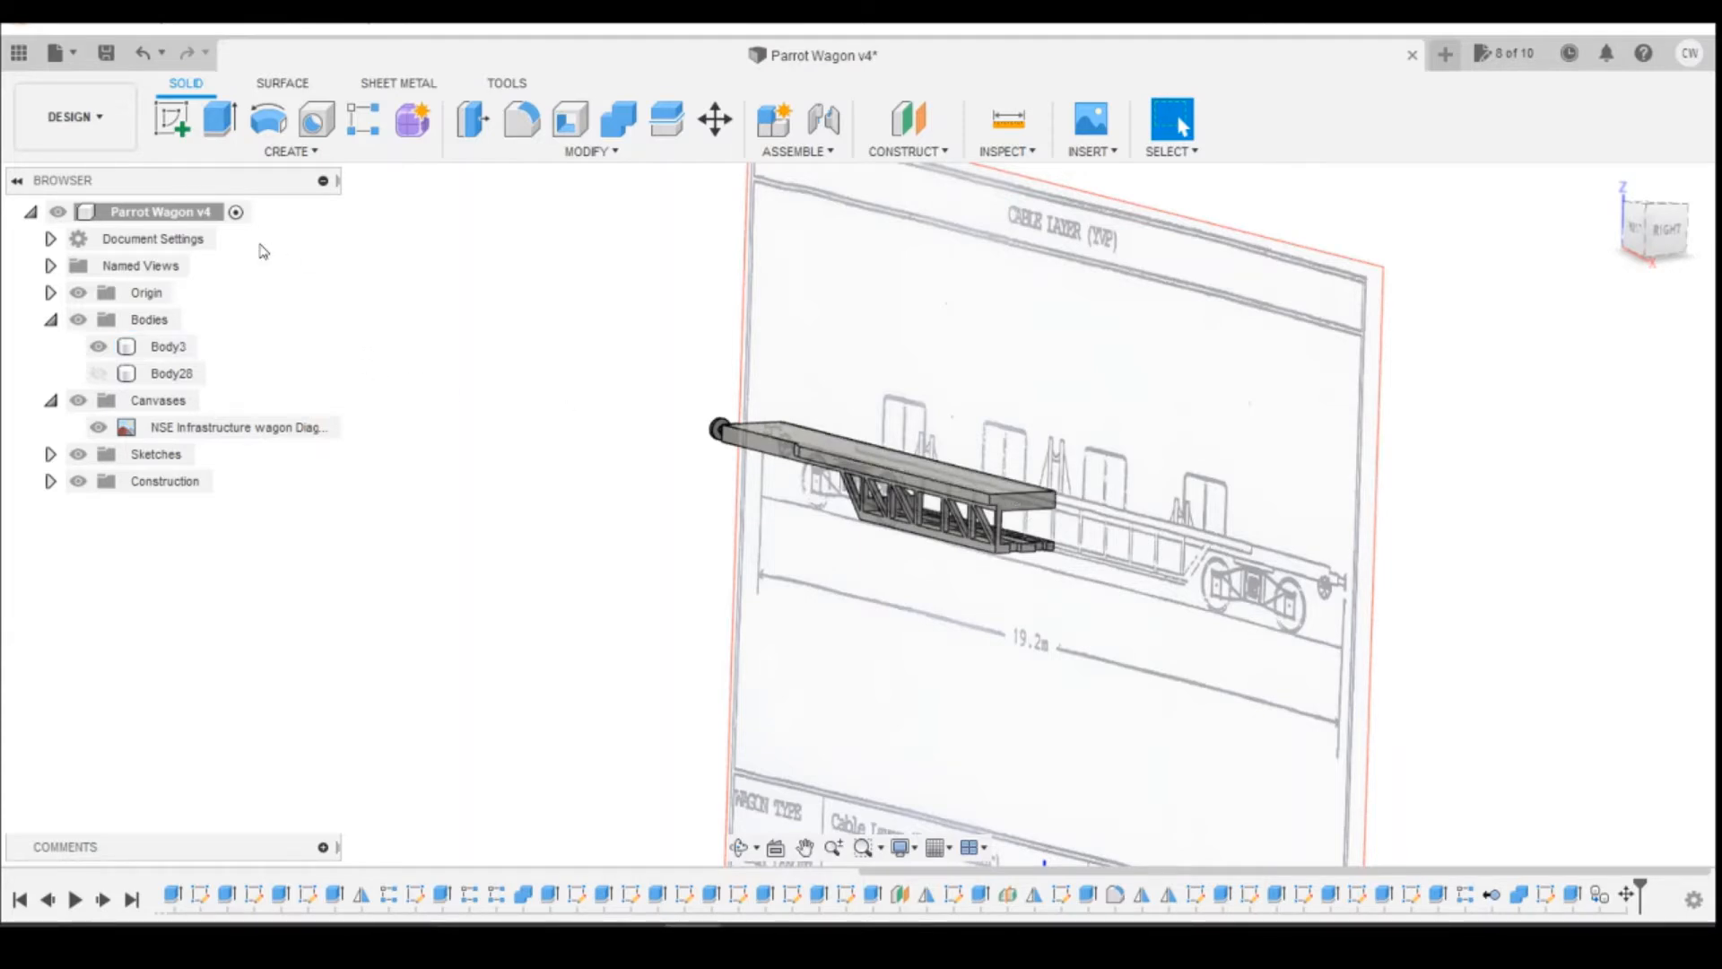
{"action": "left_click", "coordinate": [278, 151]}
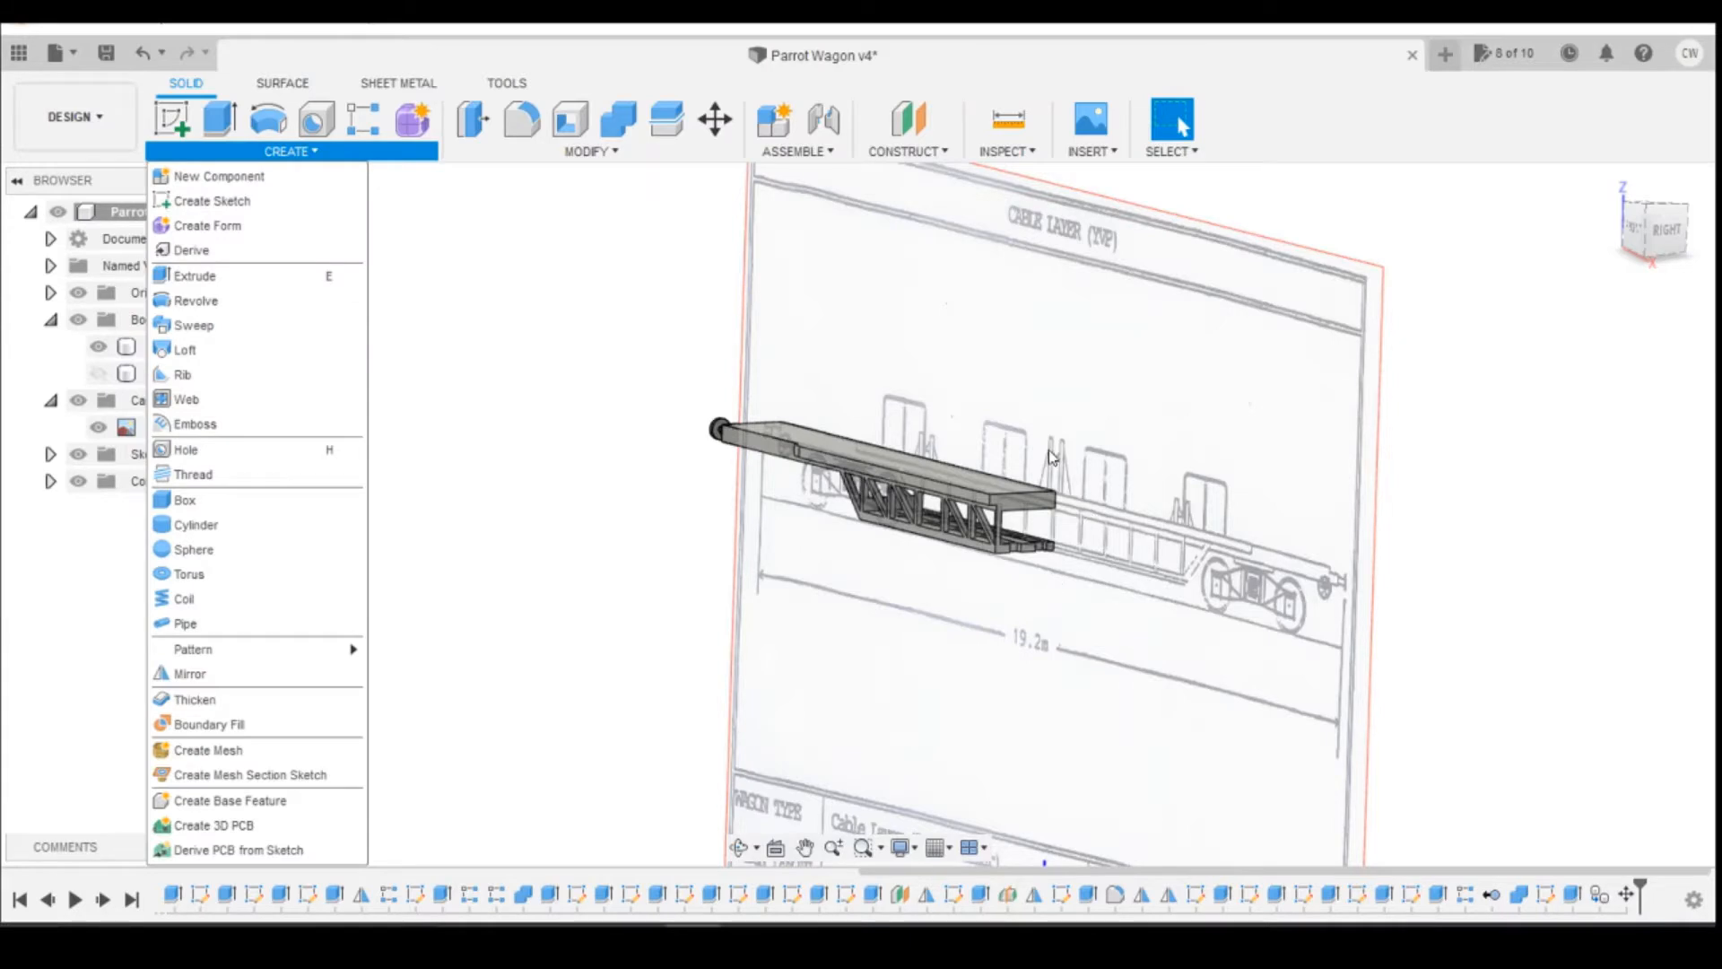
{"action": "left_click", "coordinate": [189, 675]}
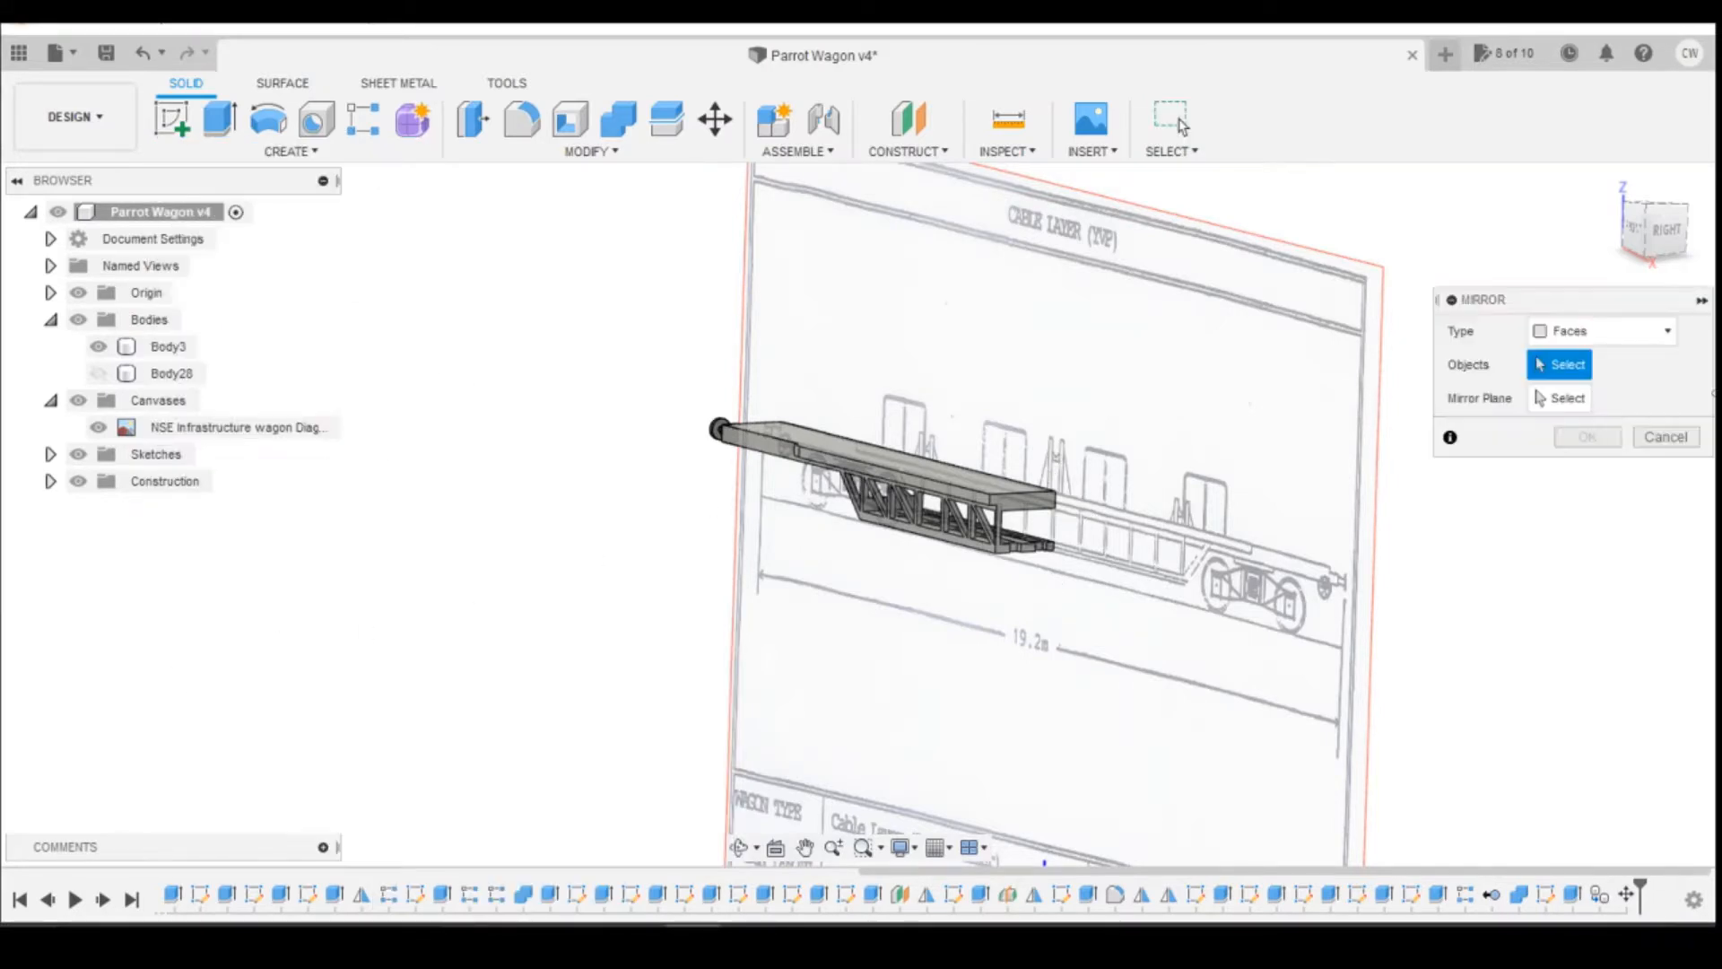
{"action": "left_click", "coordinate": [1664, 330]}
{"action": "left_click", "coordinate": [1571, 384]}
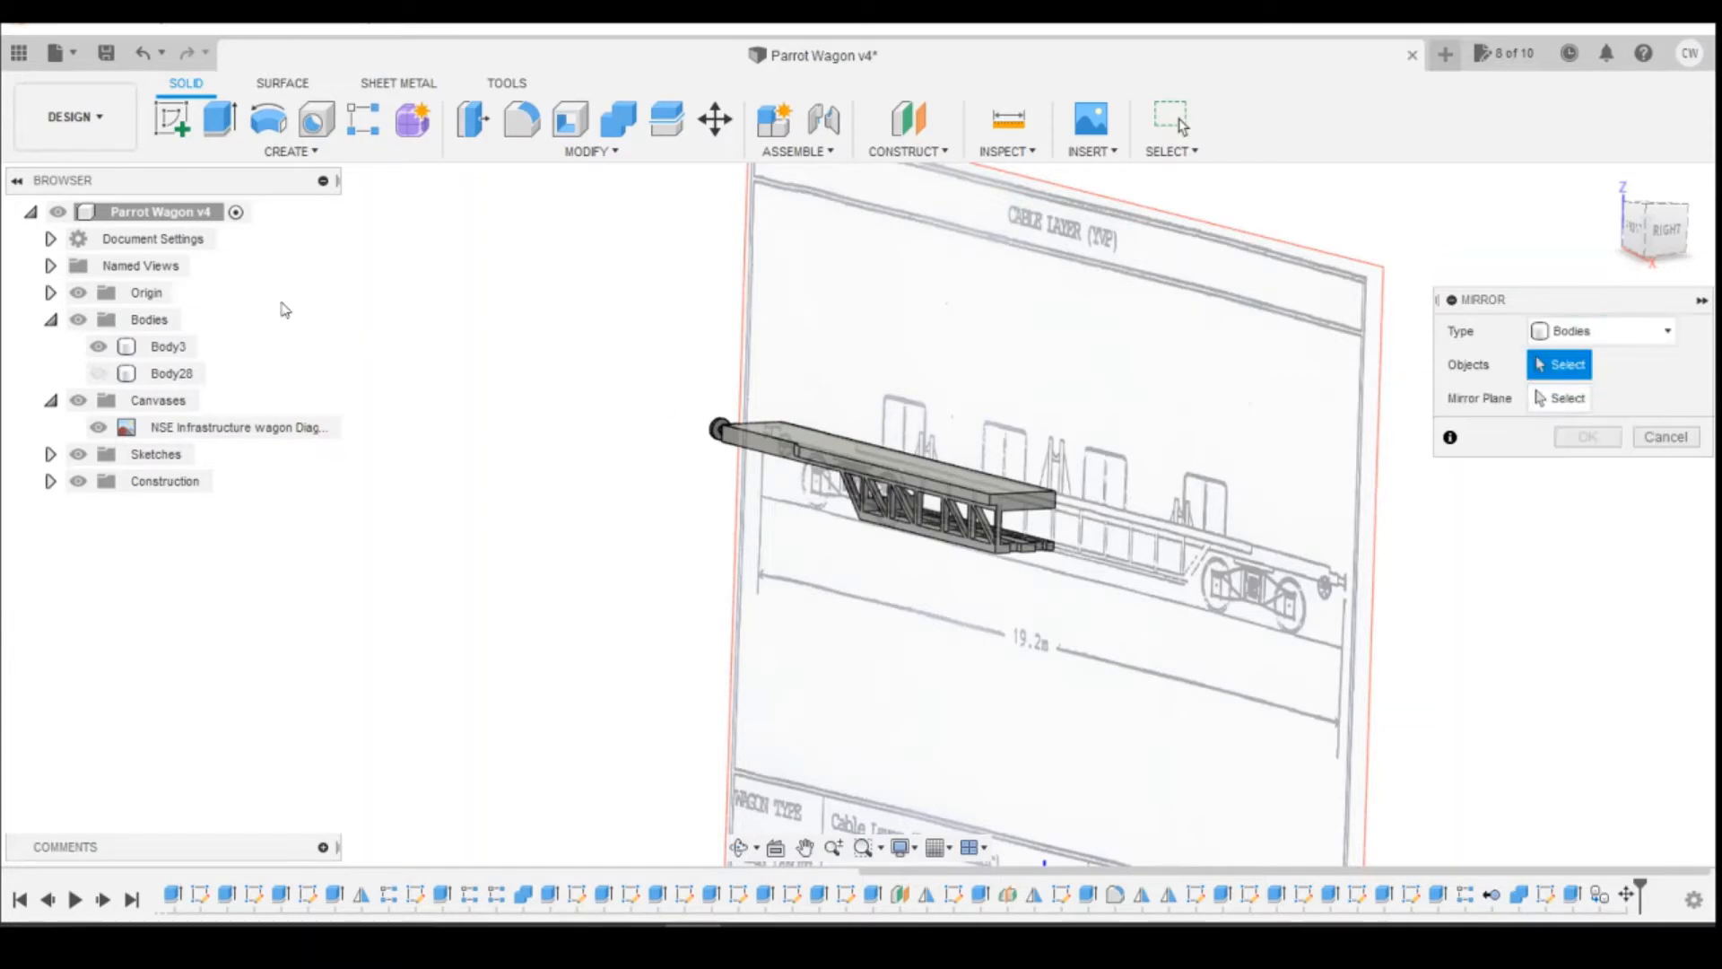
{"action": "left_click", "coordinate": [168, 346]}
{"action": "left_click", "coordinate": [1560, 399]}
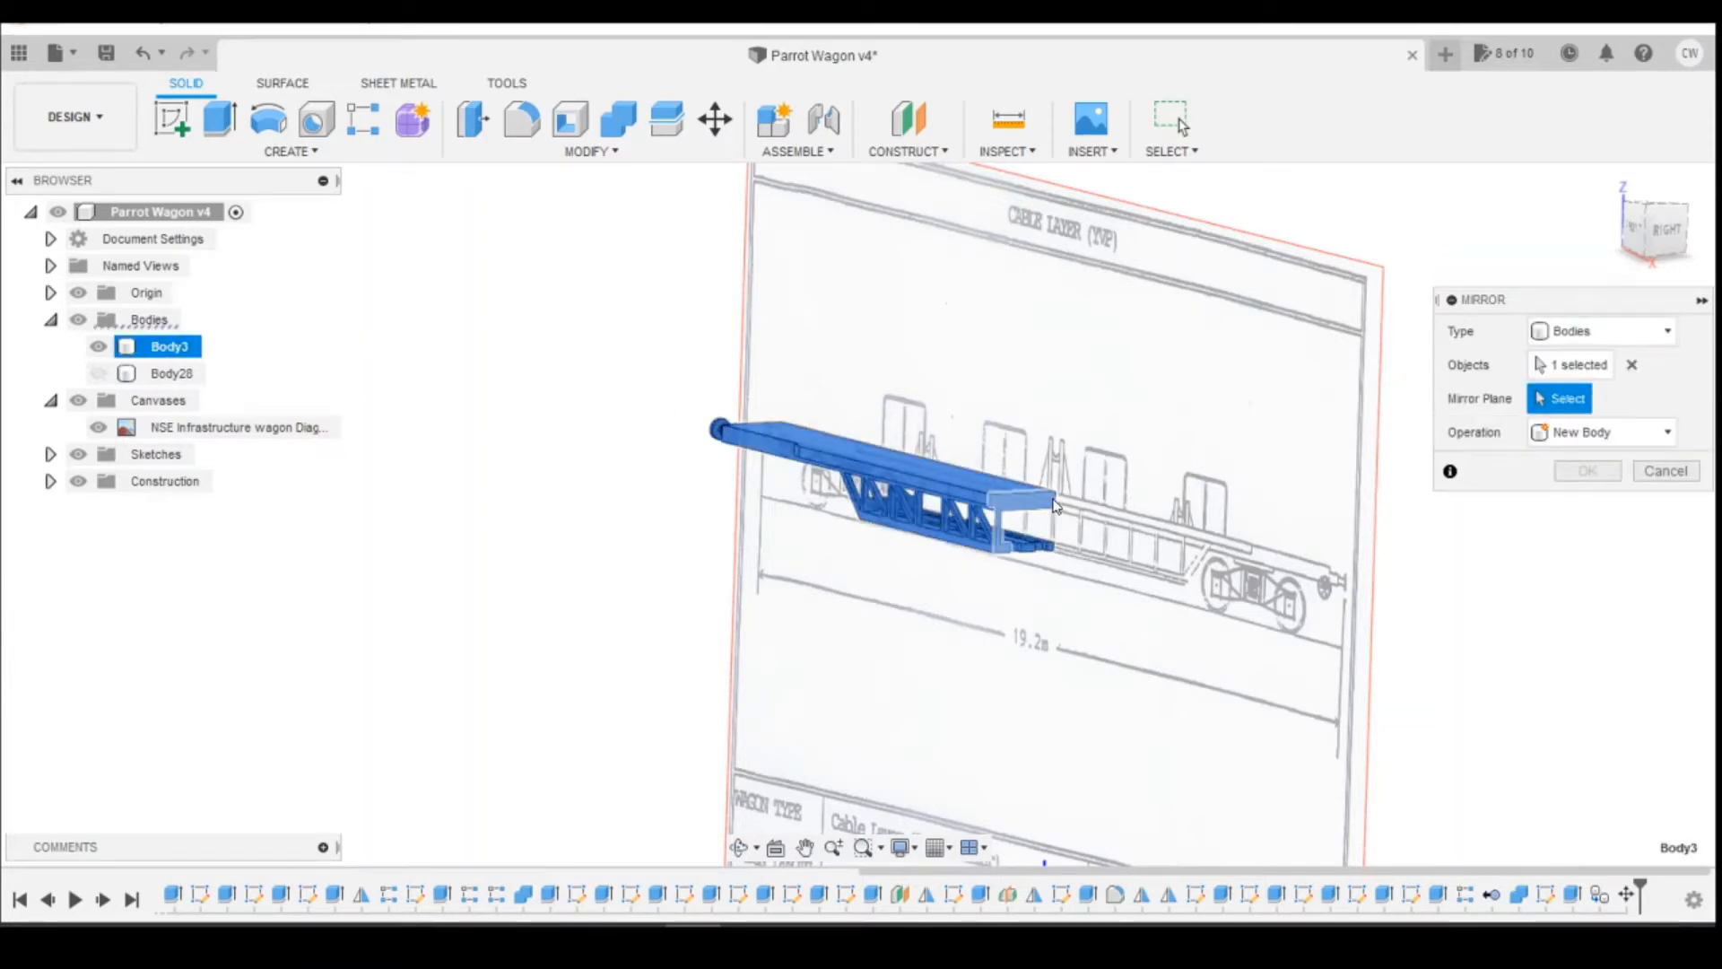
{"action": "scroll", "coordinate": [1006, 509], "scroll_direction": "up", "scroll_amount": 5}
{"action": "left_click", "coordinate": [1007, 510]}
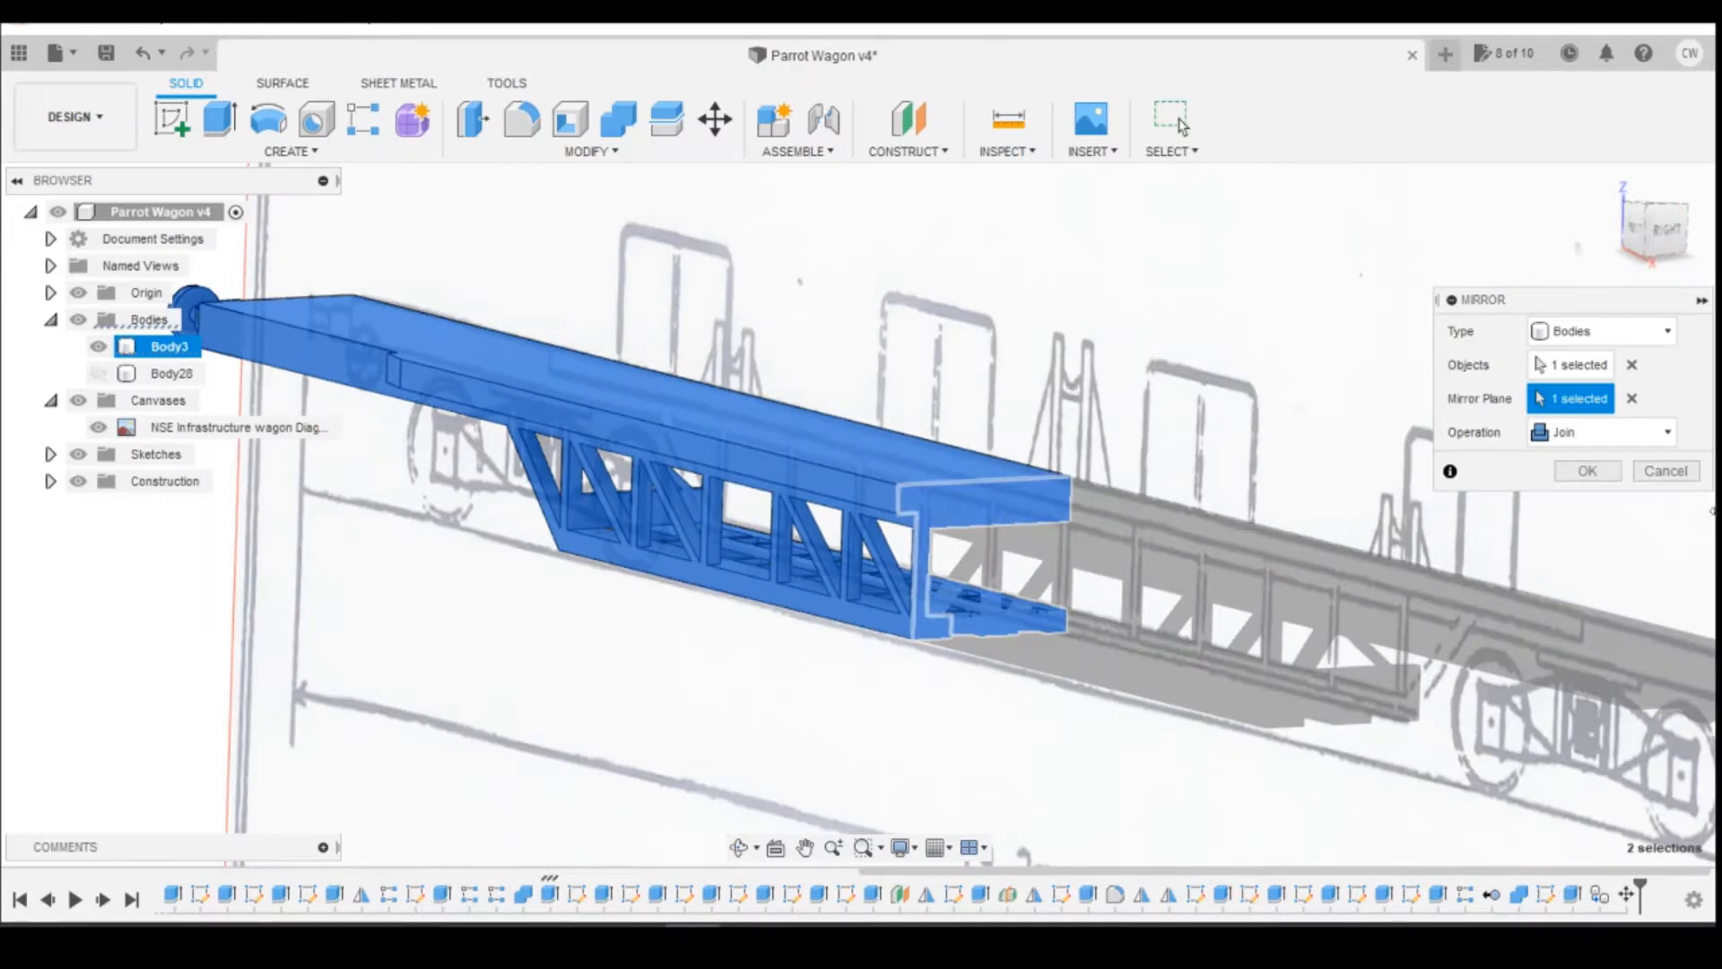
{"action": "left_click", "coordinate": [1586, 470]}
{"action": "scroll", "coordinate": [1364, 379], "scroll_direction": "down", "scroll_amount": 6}
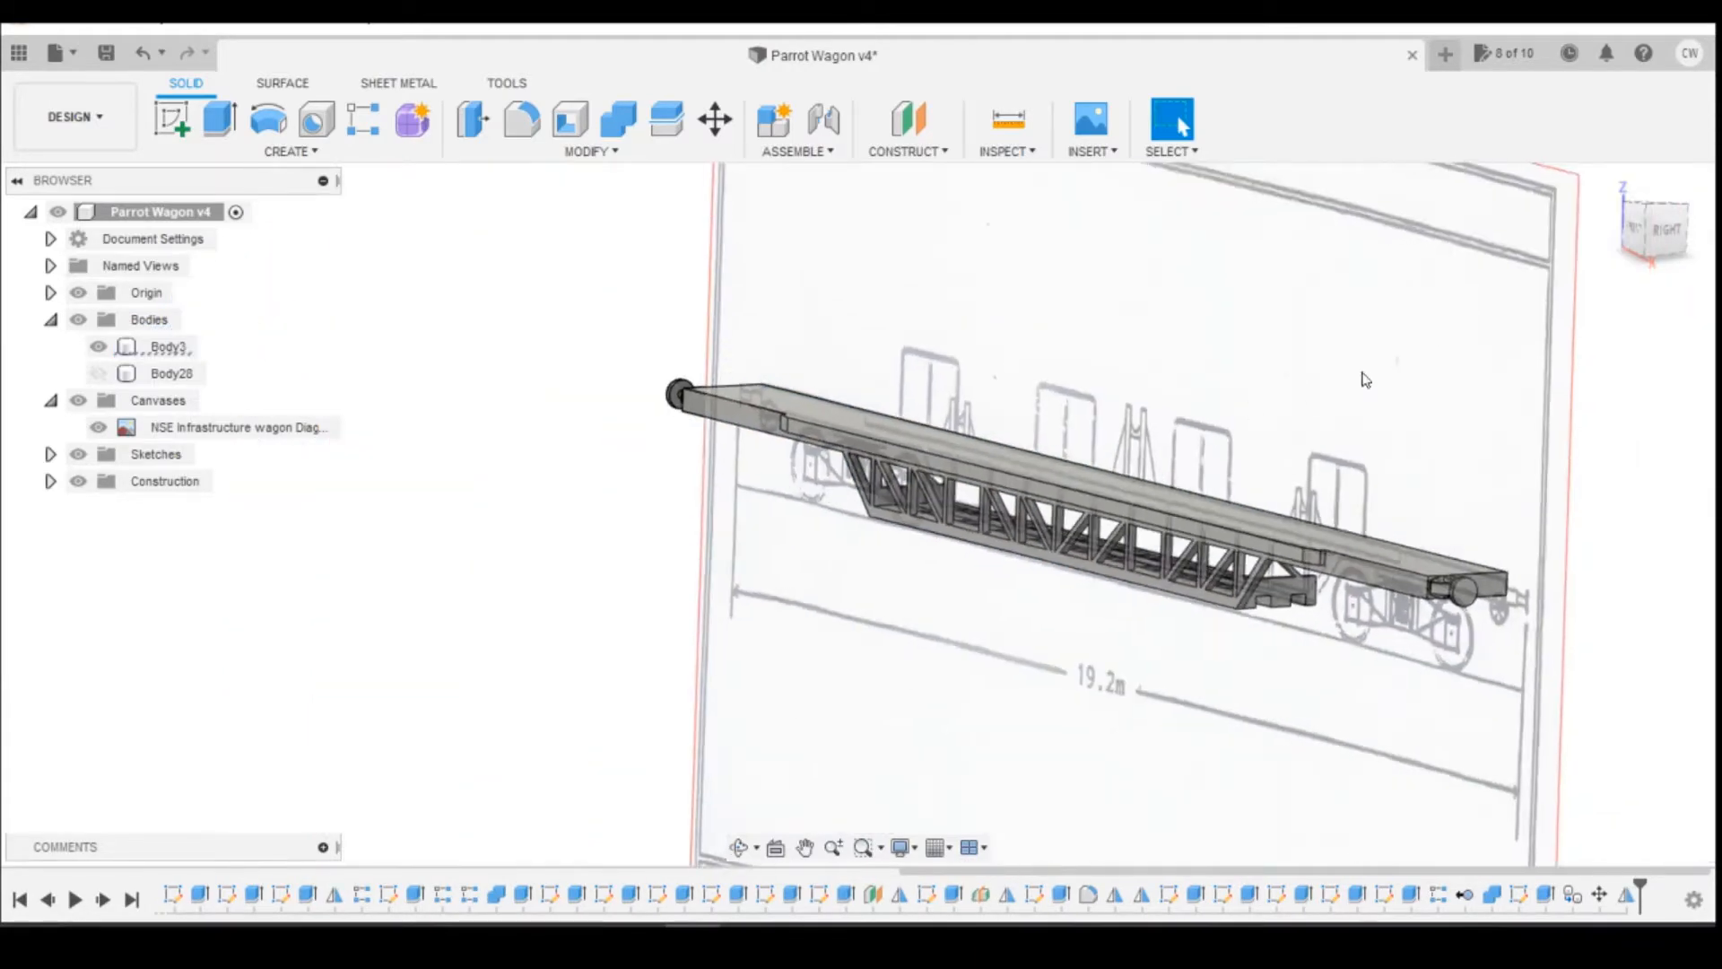
Step: Switch to the Photos app and look through the cable wagon reference photos, examining decks, railings, reel stands, underframe trusses and generator
{"action": "left_click", "coordinate": [1634, 228]}
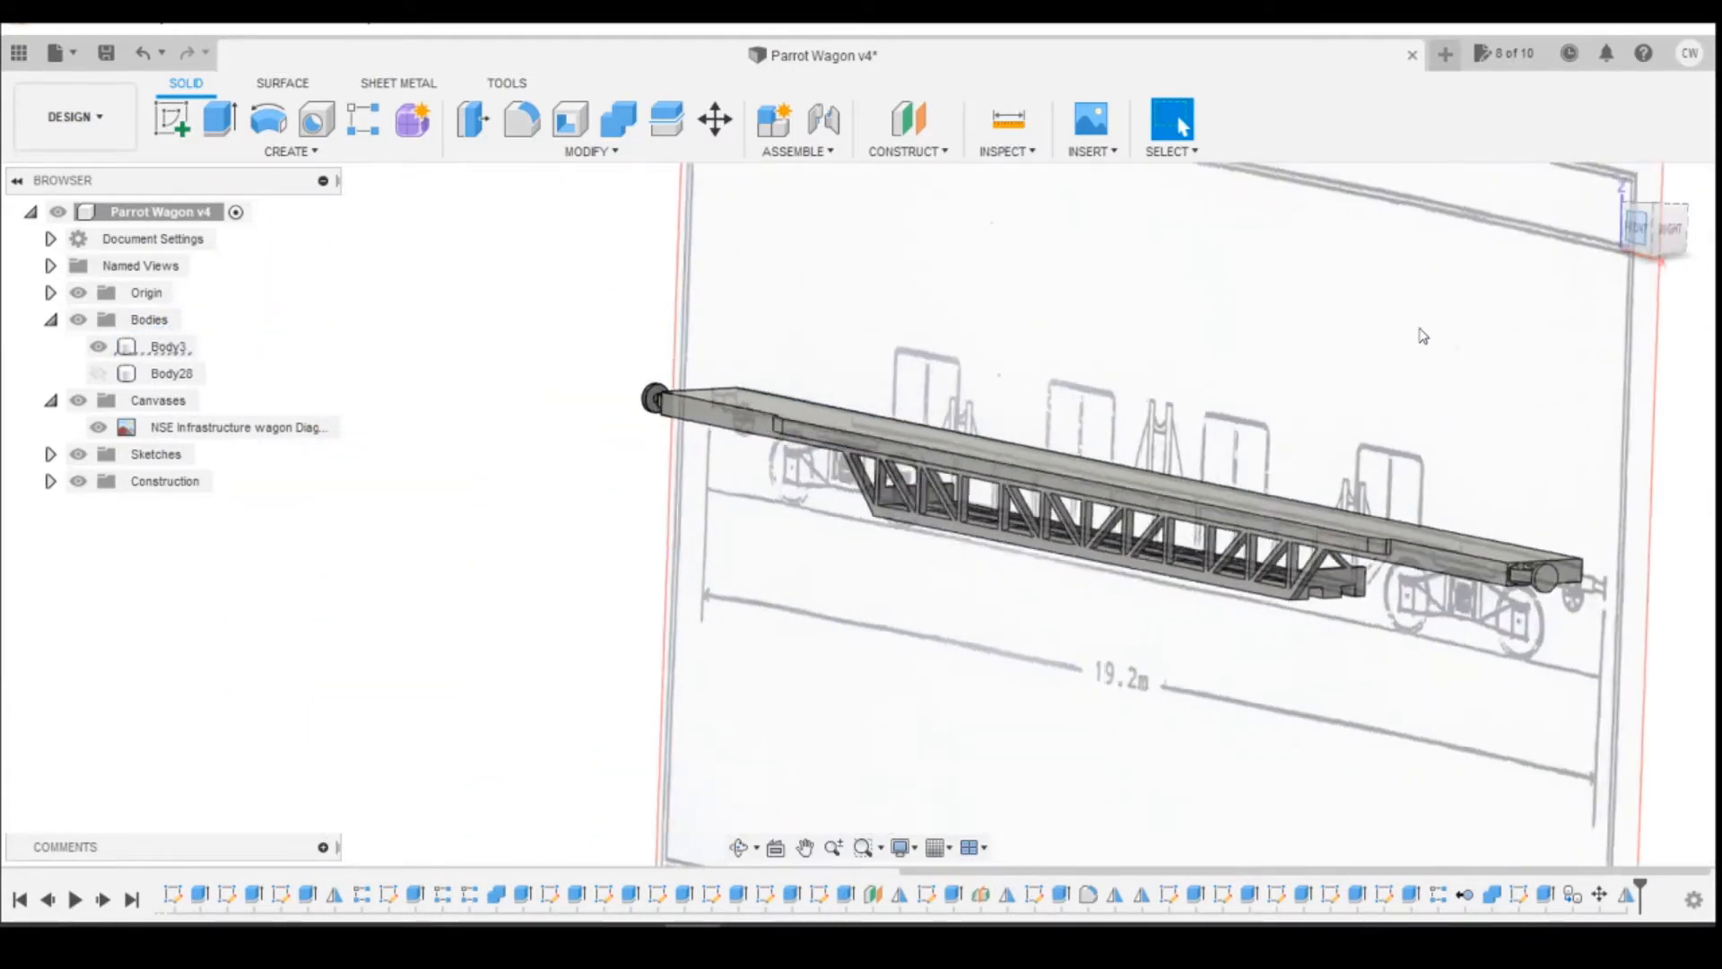
{"action": "left_click", "coordinate": [1656, 206]}
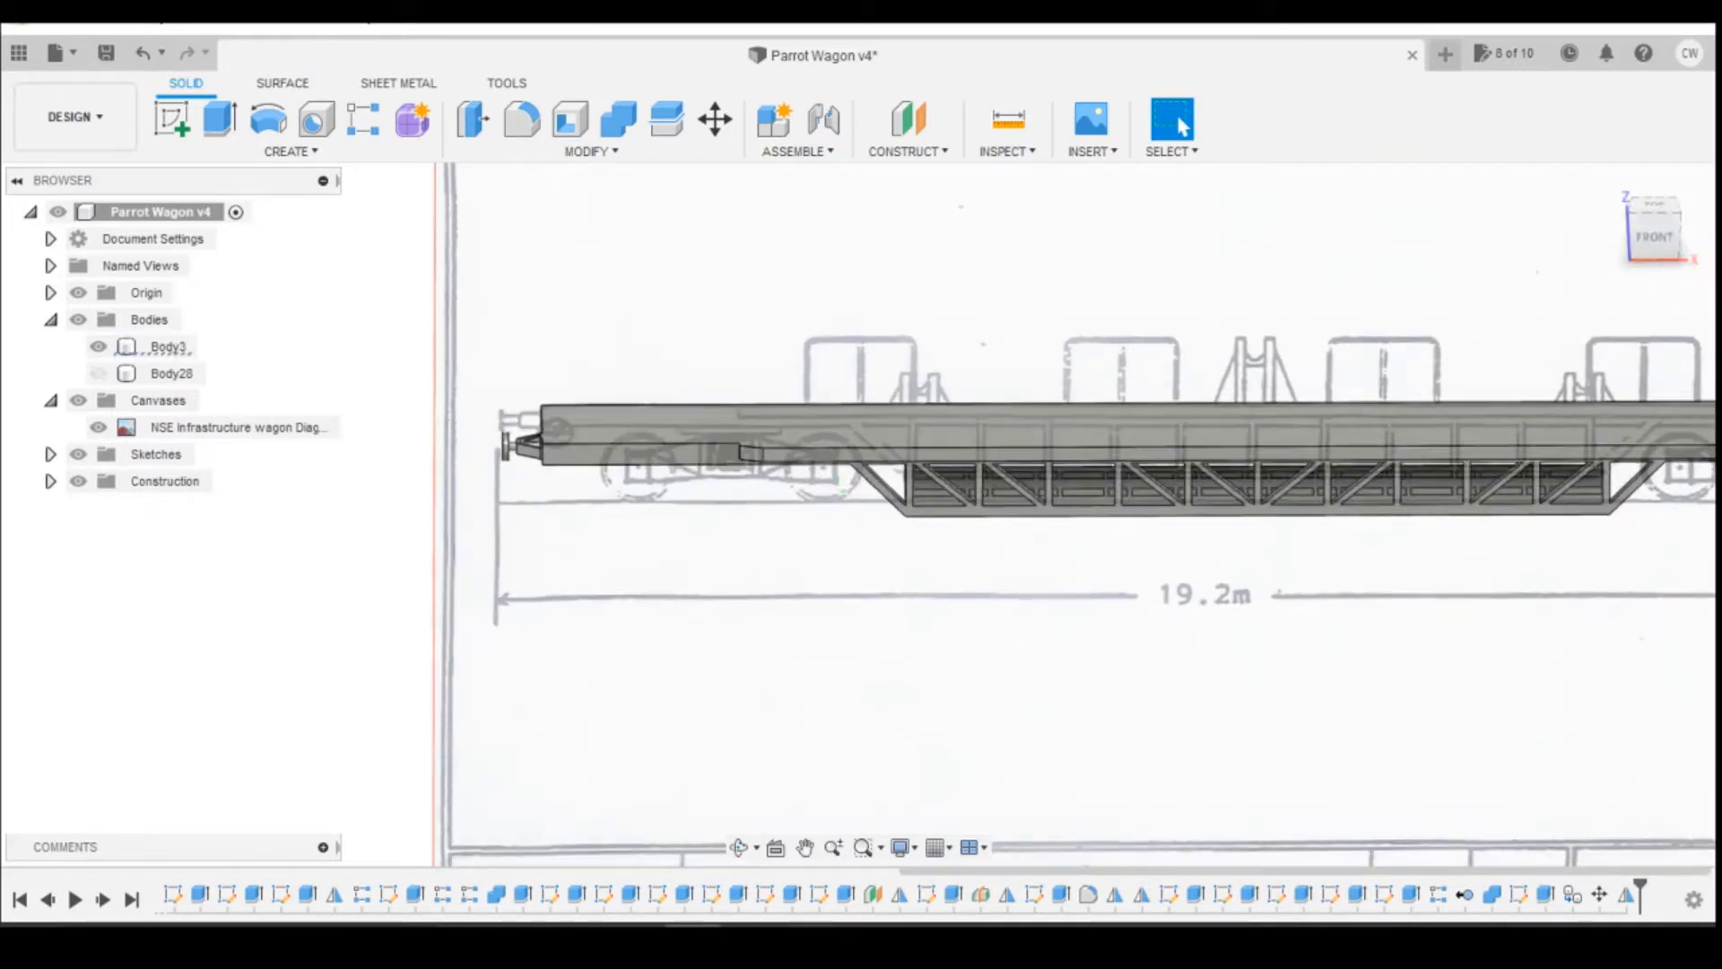
{"action": "left_click", "coordinate": [897, 834]}
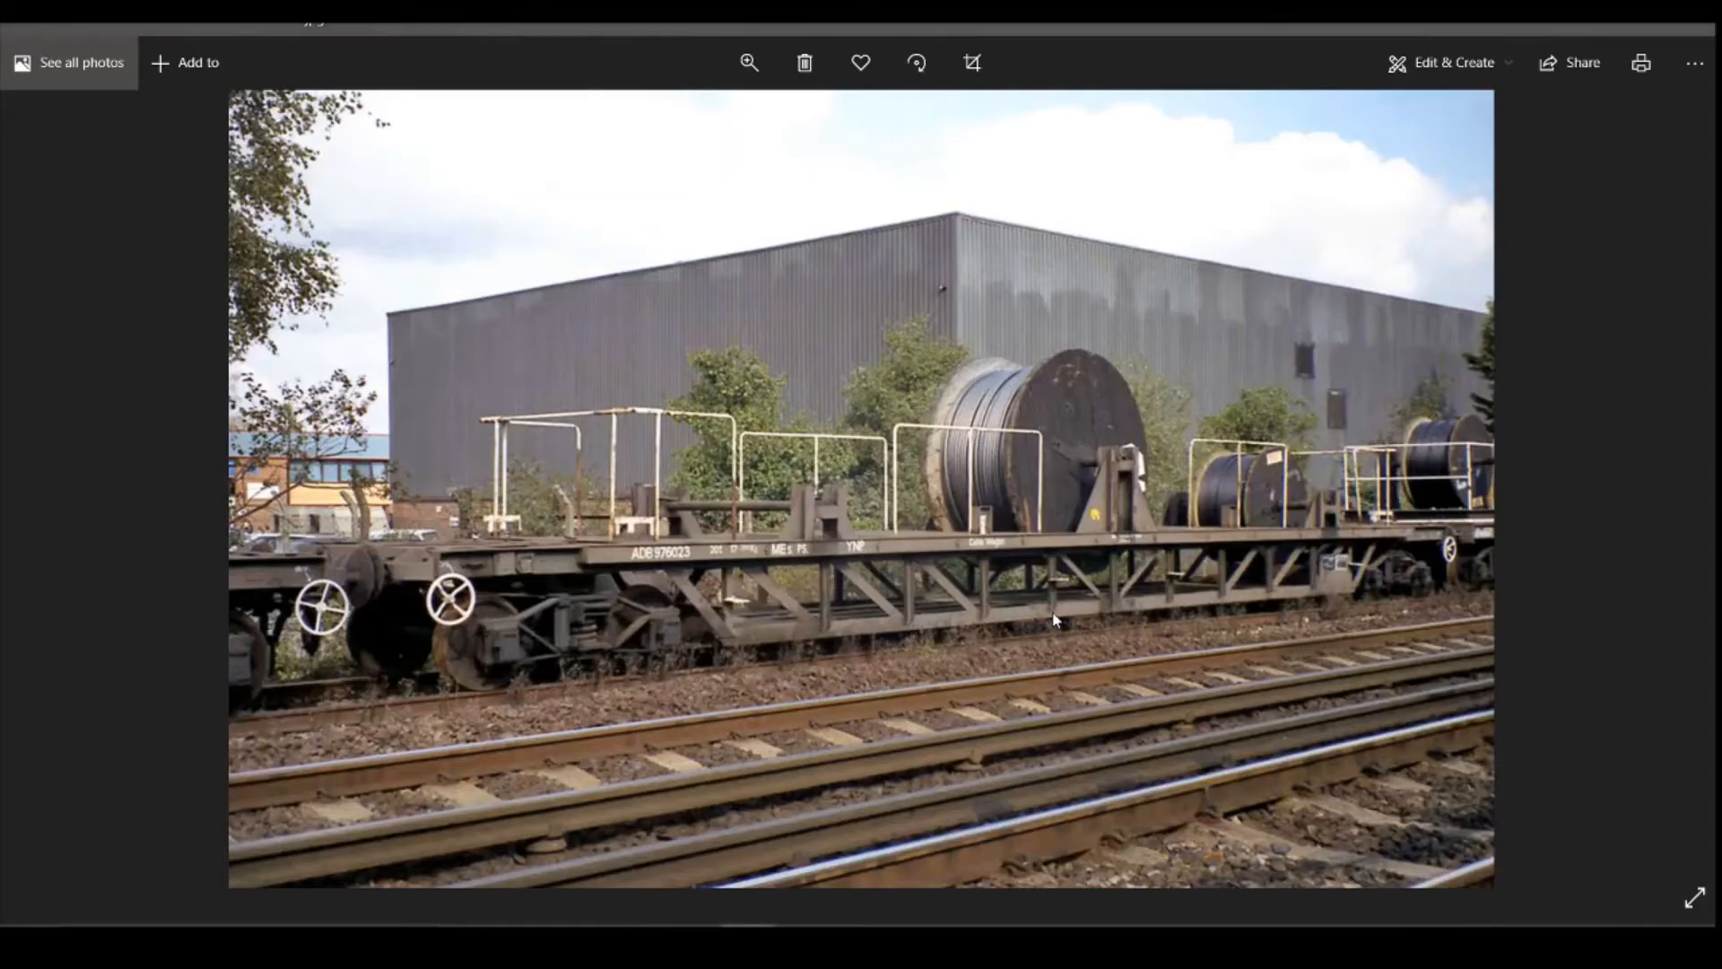
{"action": "key", "text": "Right"}
{"action": "key", "text": "Right"}
{"action": "key", "text": "Right"}
{"action": "key", "text": "Right"}
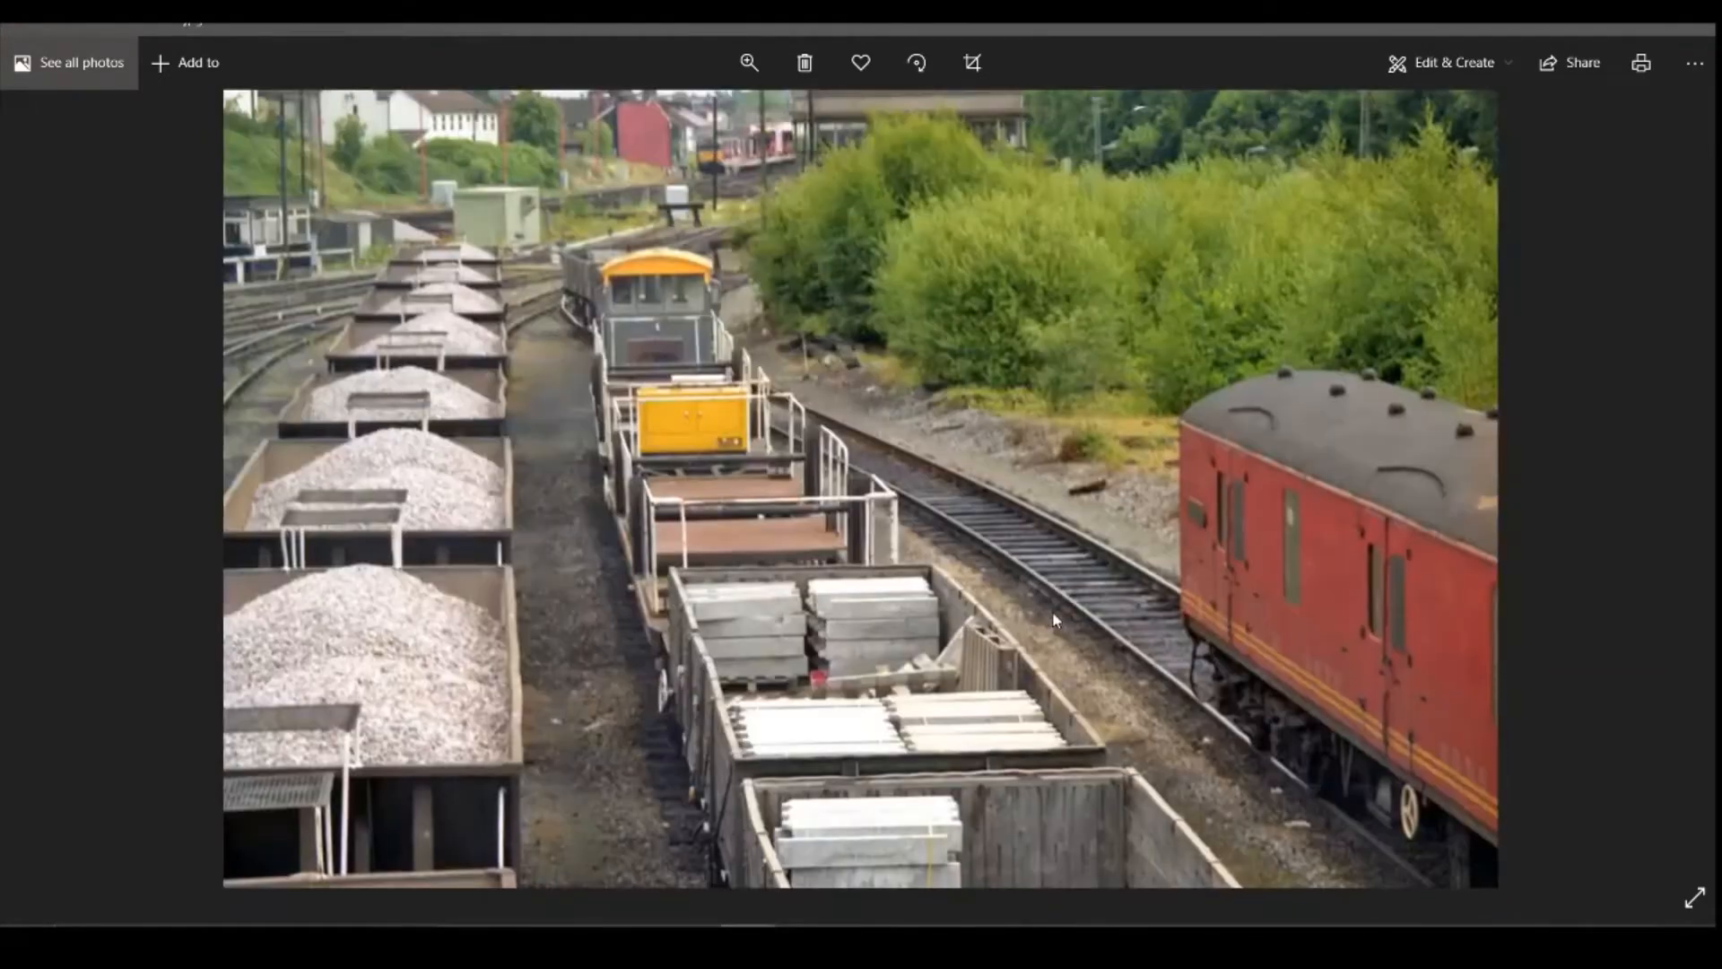
{"action": "key", "text": "Right"}
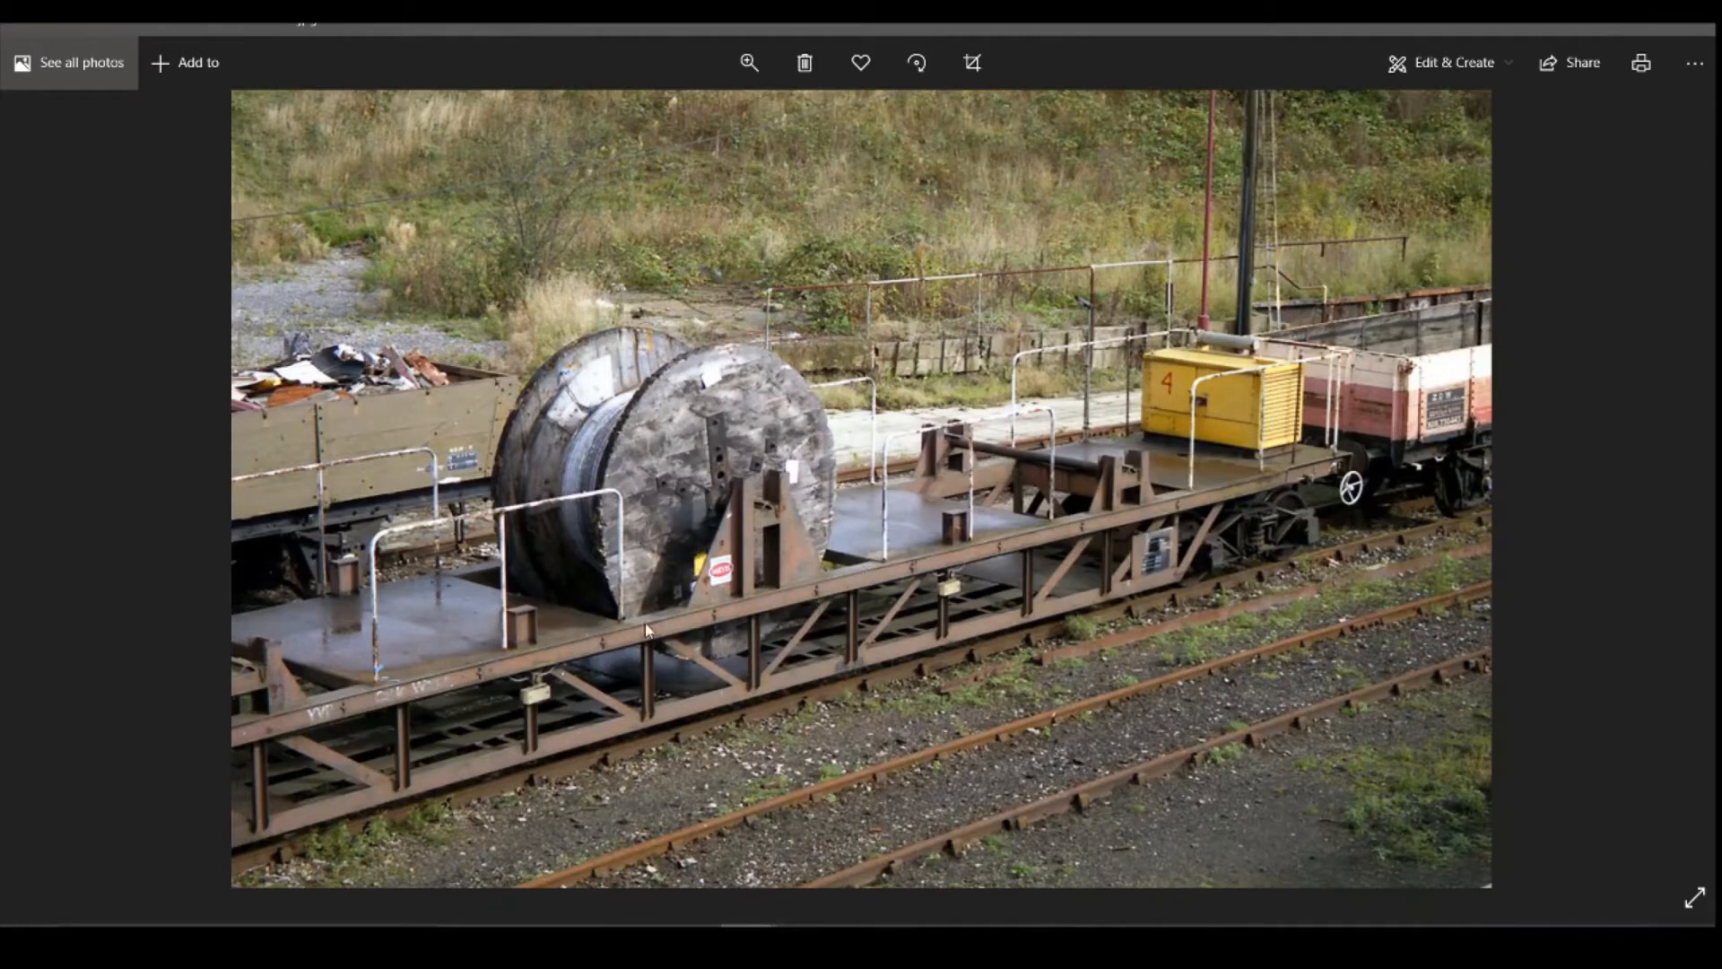
{"action": "key", "text": "Right"}
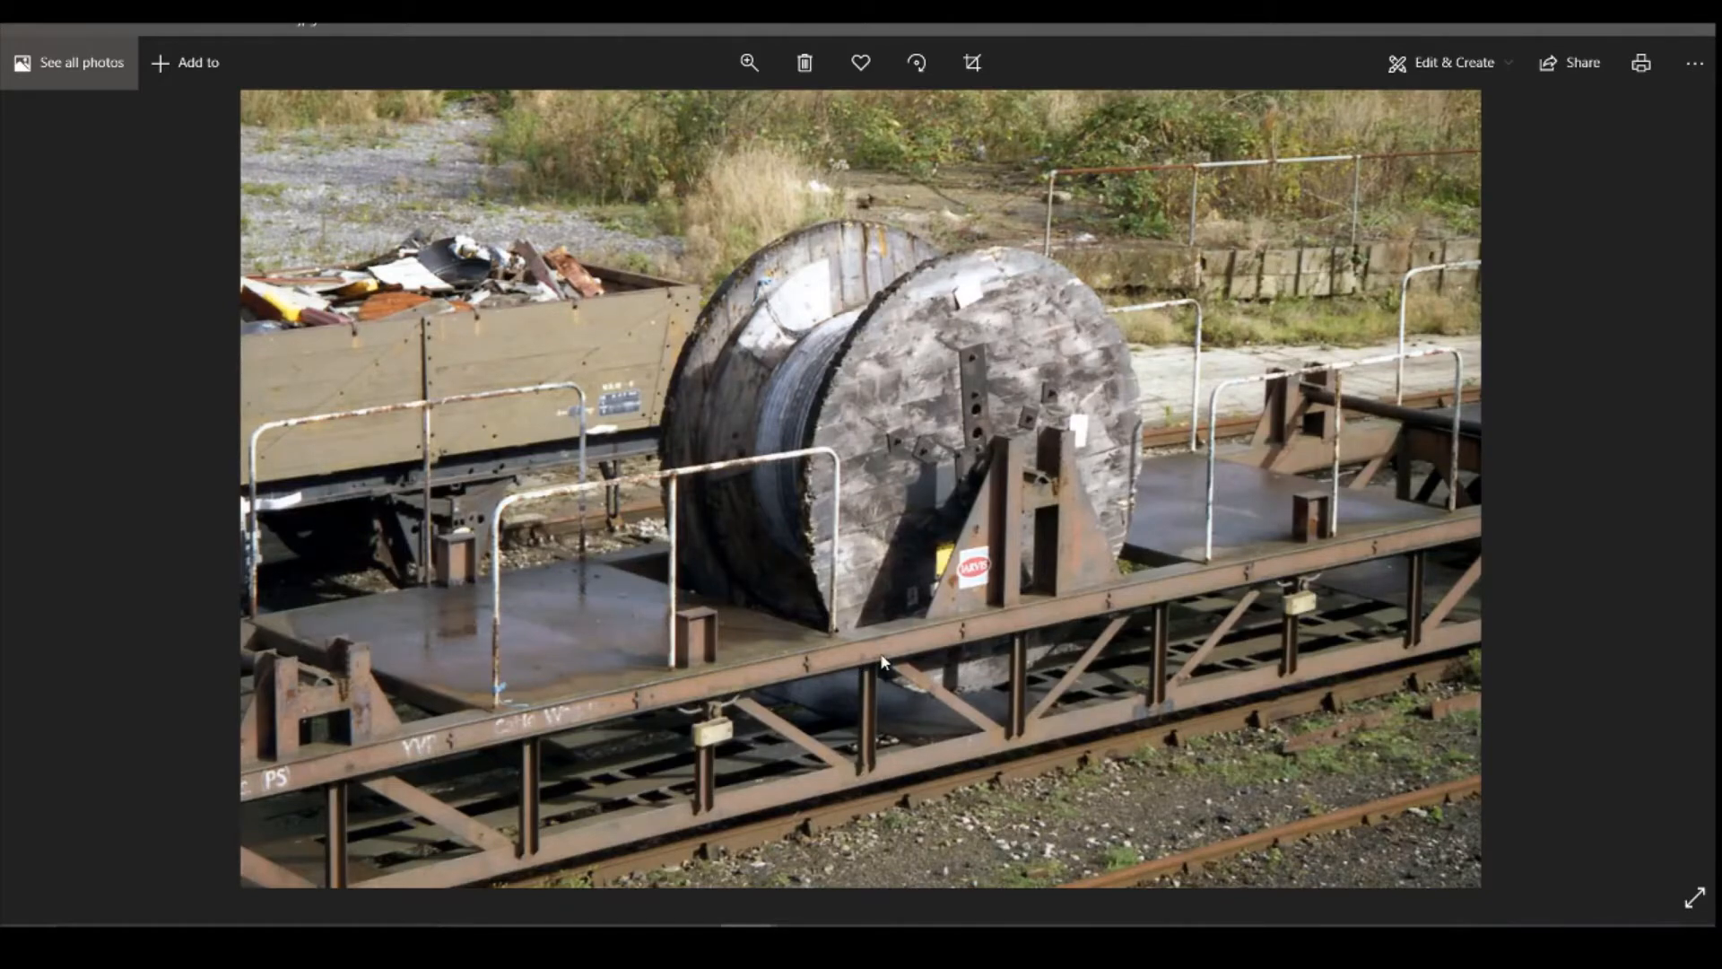
{"action": "key", "text": "Right"}
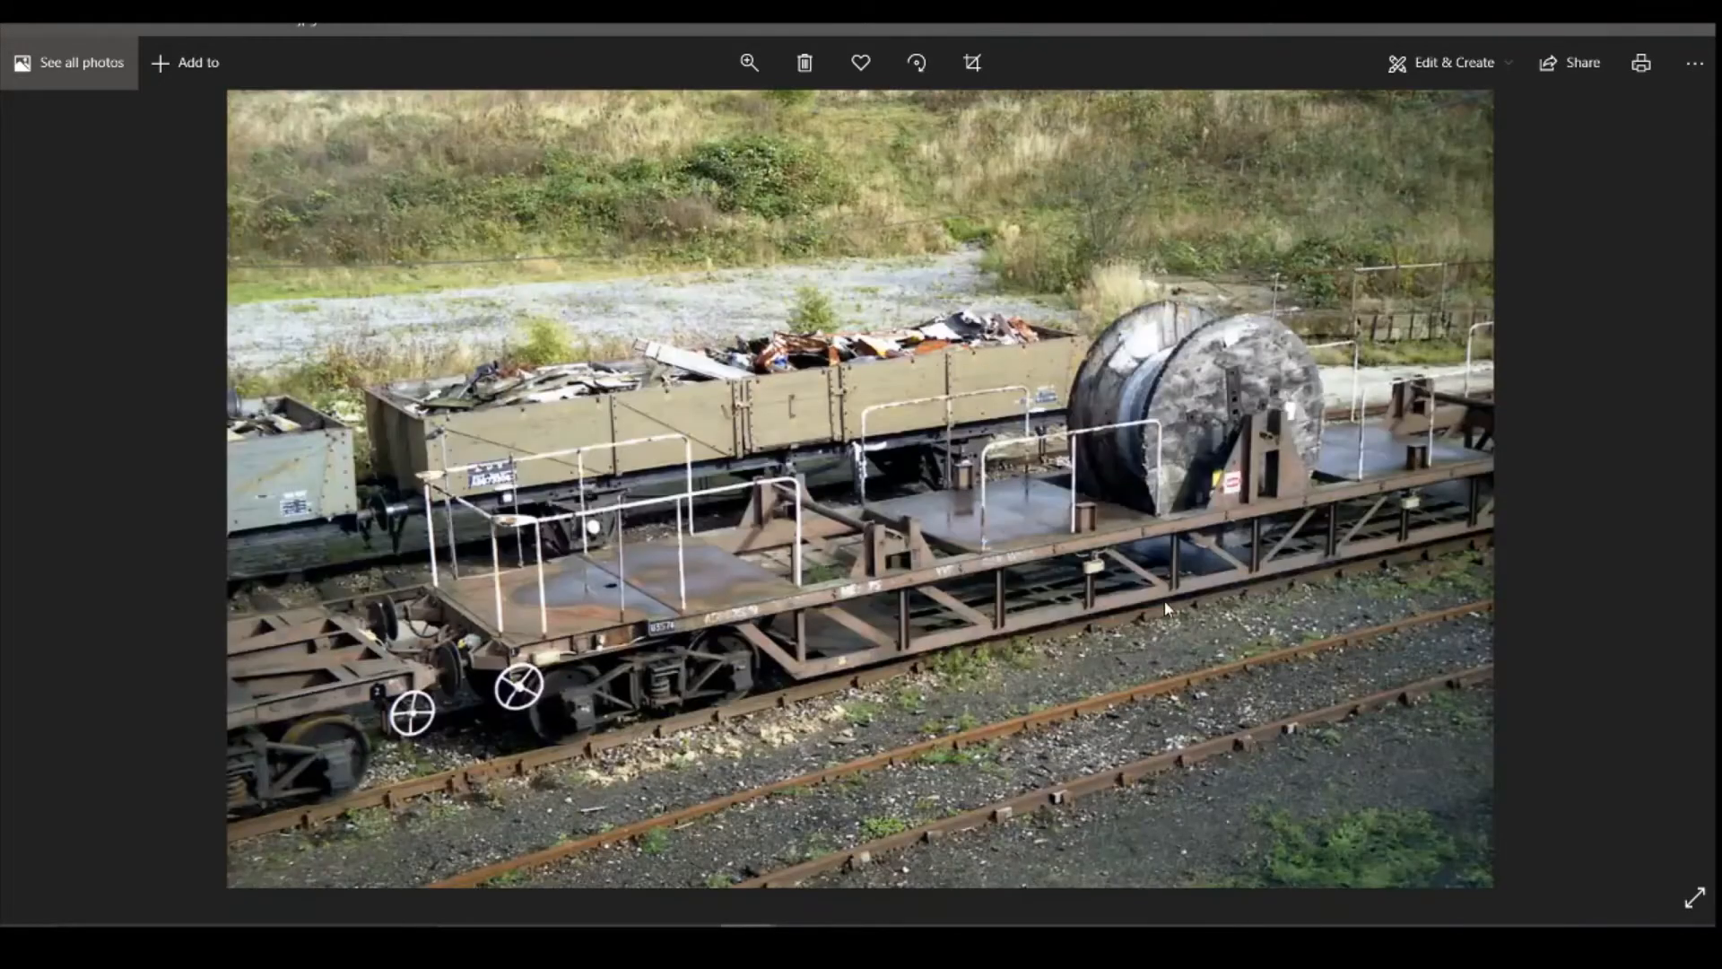
{"action": "key", "text": "Right"}
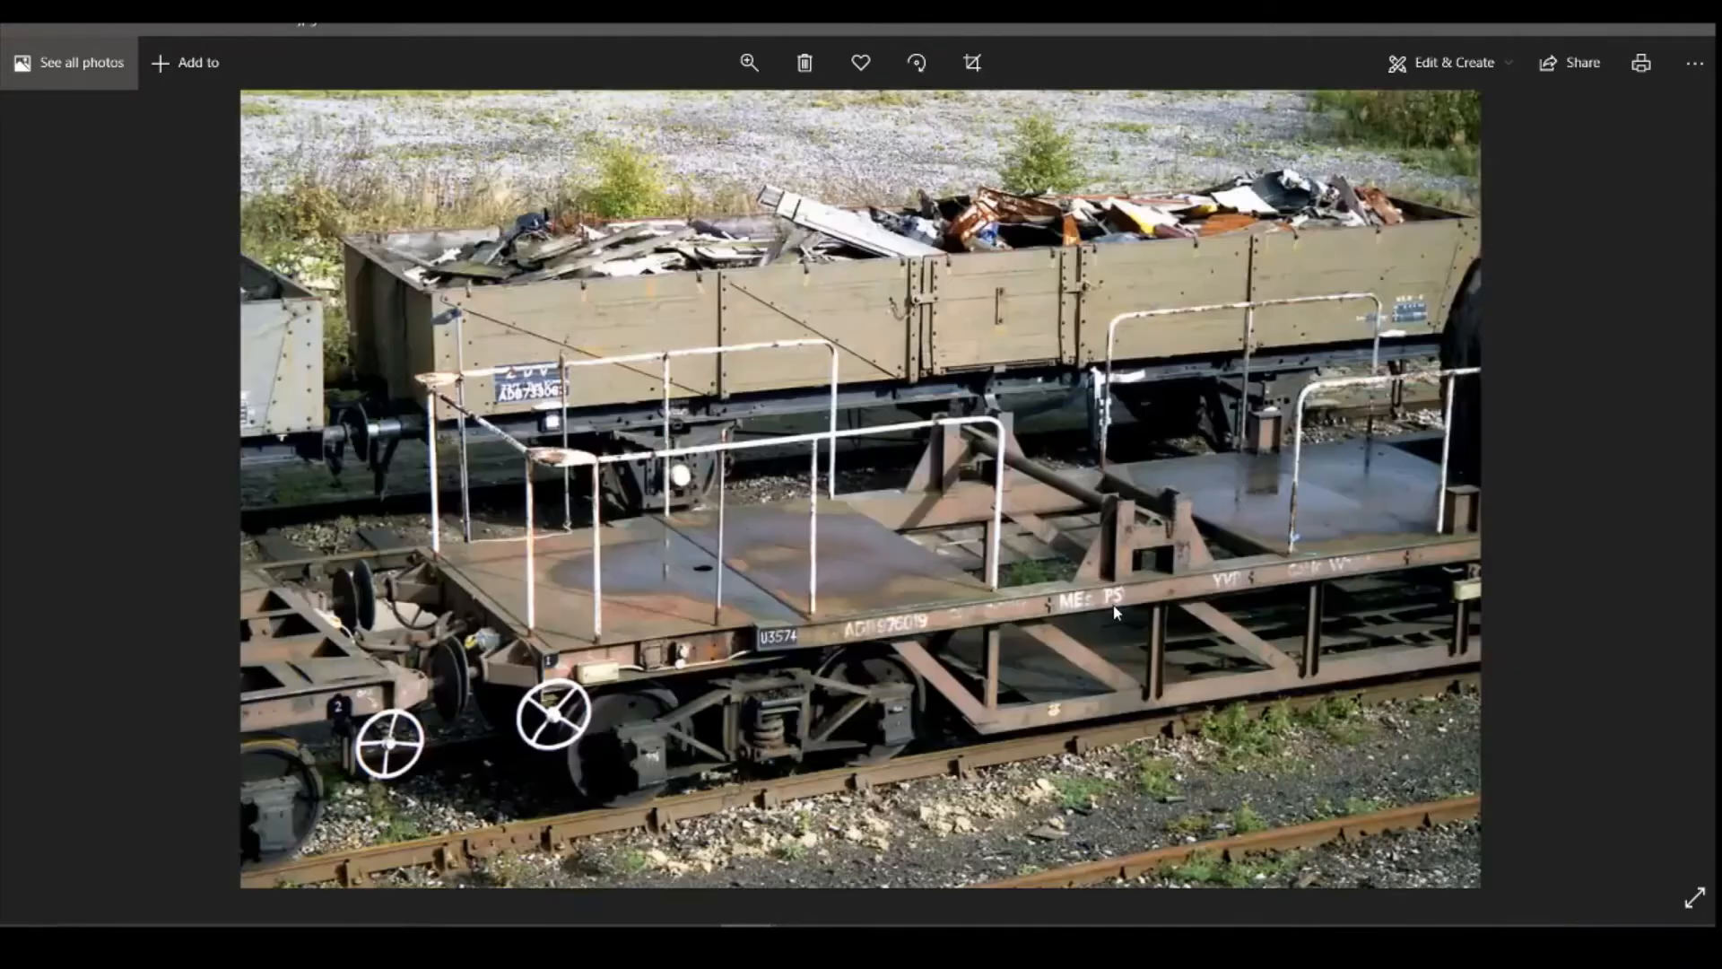
{"action": "key", "text": "Right"}
{"action": "key", "text": "Right"}
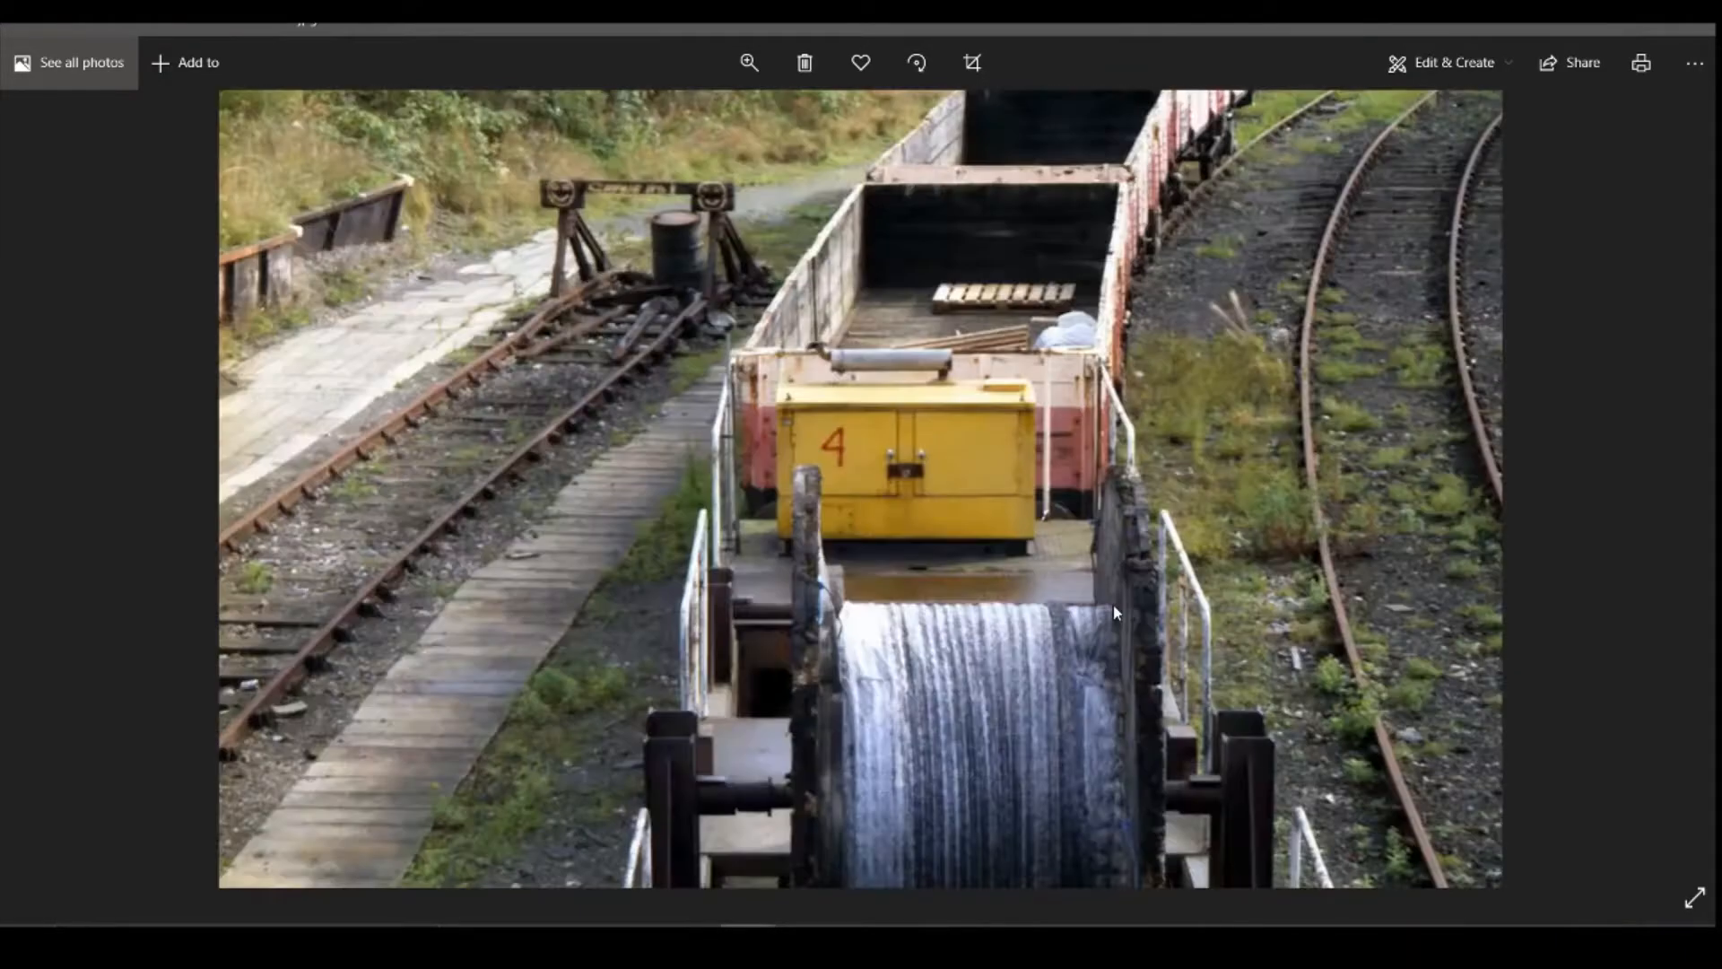
{"action": "key", "text": "Right"}
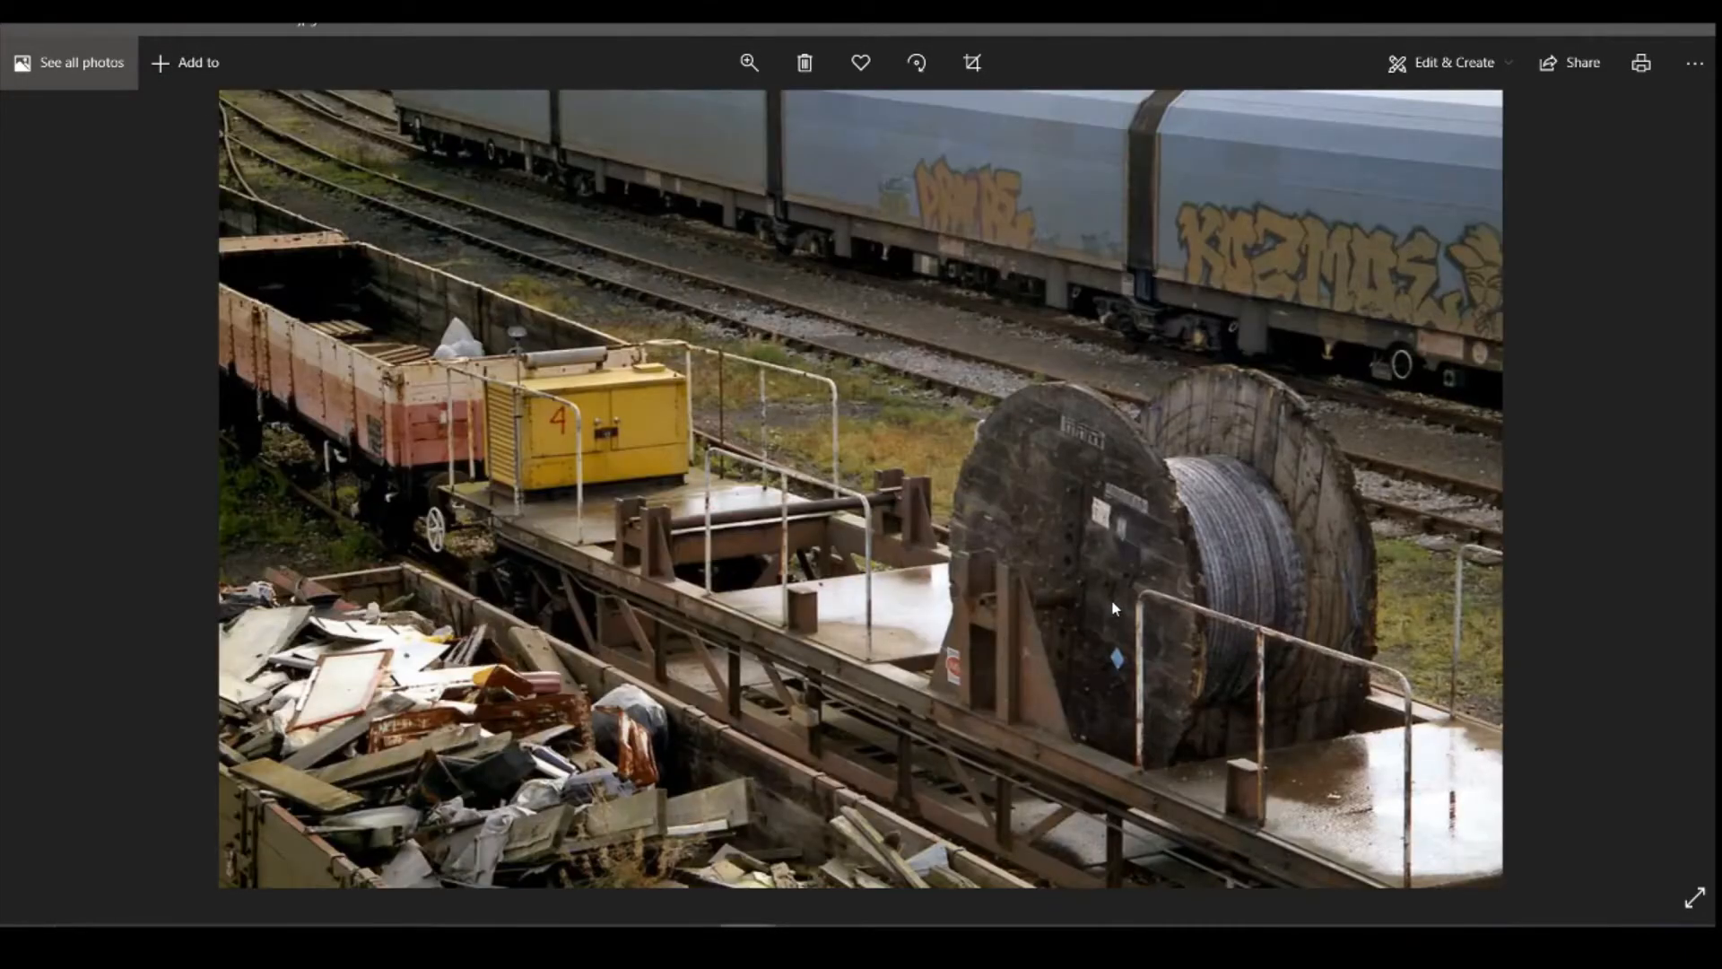
{"action": "key", "text": "Right"}
{"action": "key", "text": "Right"}
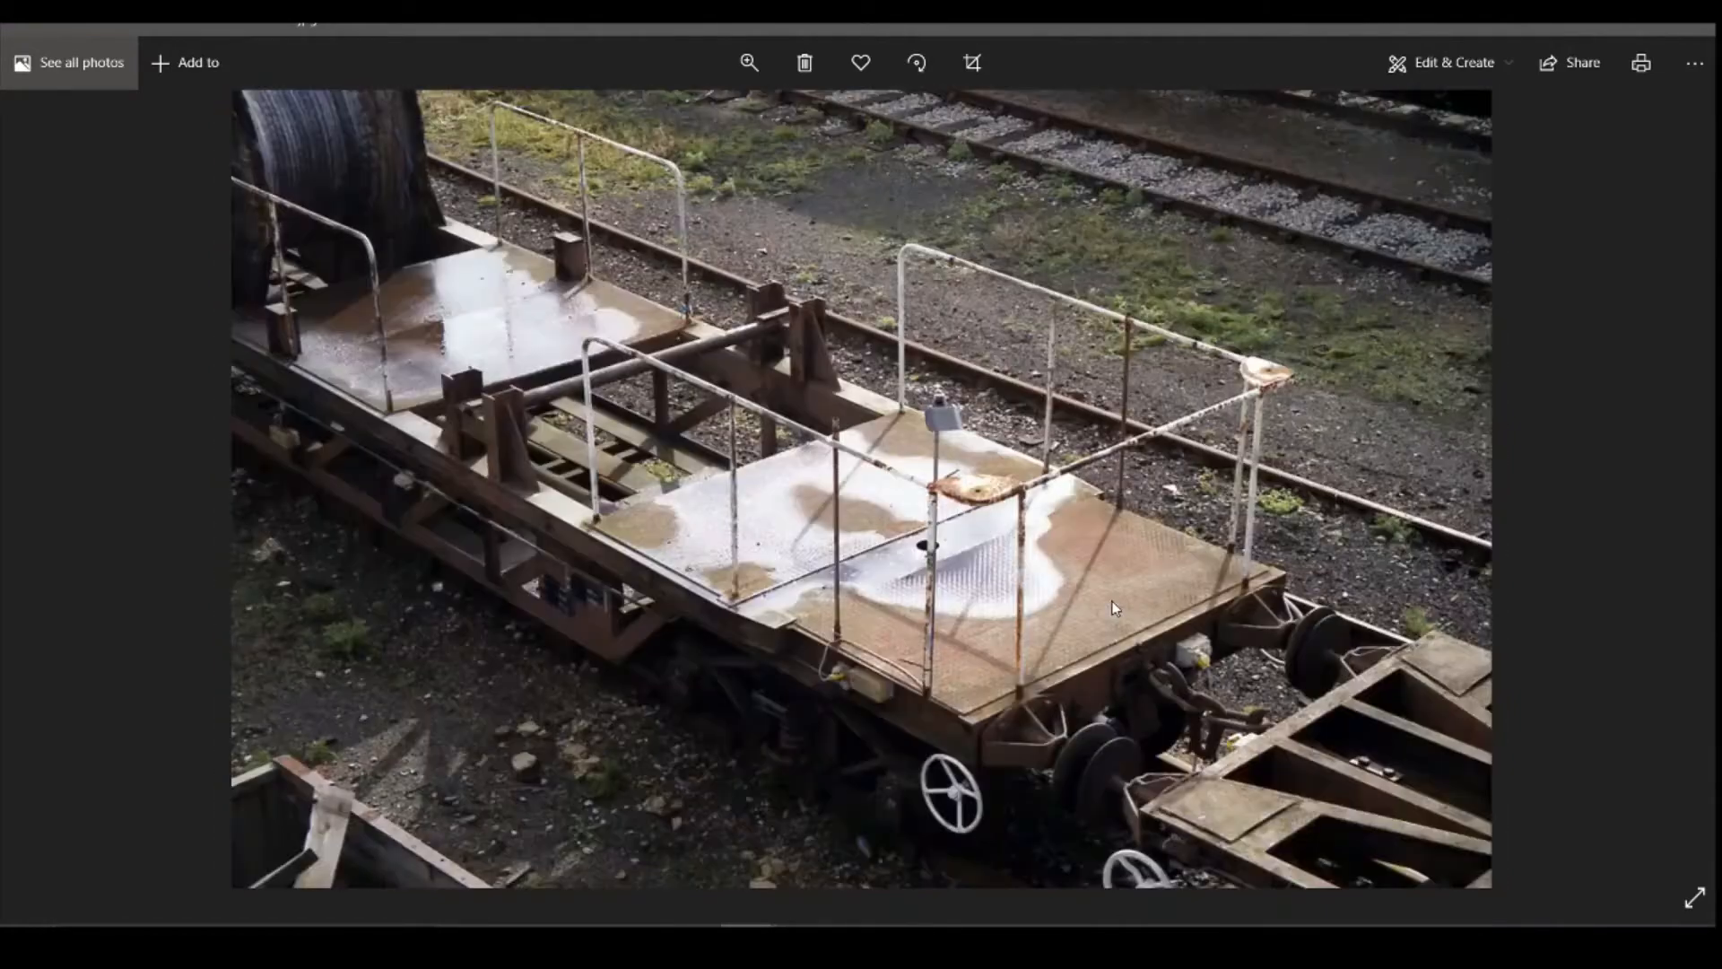
{"action": "key", "text": "Right"}
{"action": "key", "text": "Right"}
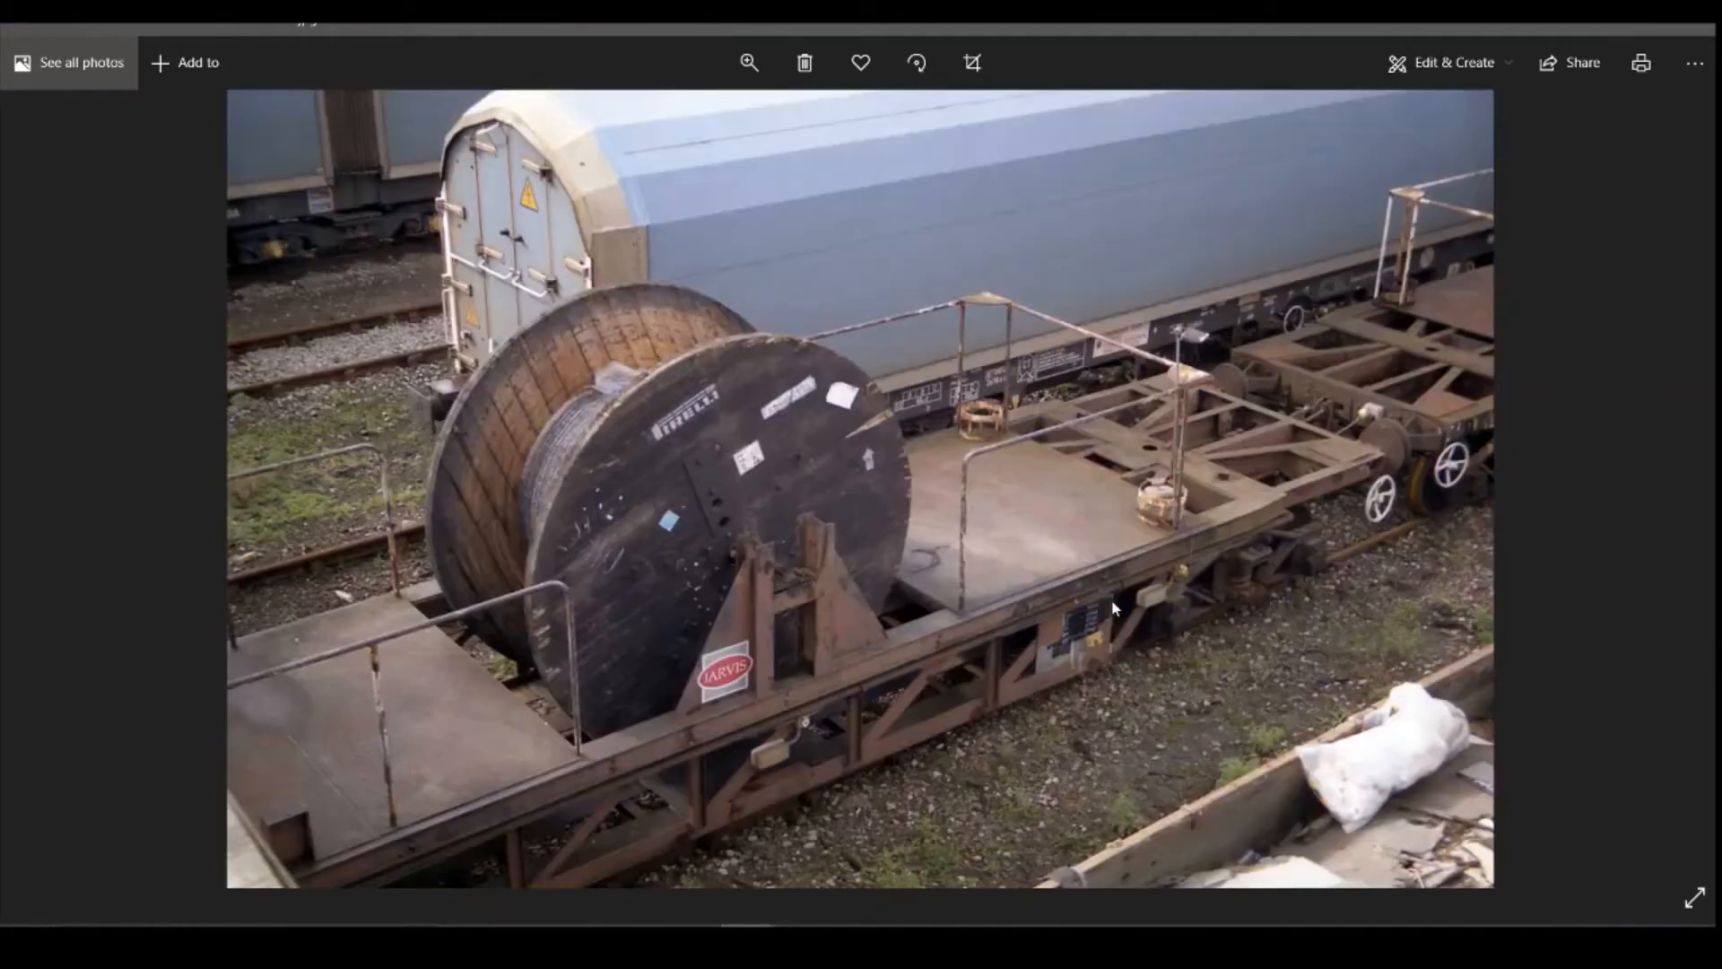
{"action": "key", "text": "Right"}
{"action": "key", "text": "Right"}
{"action": "key", "text": "Right"}
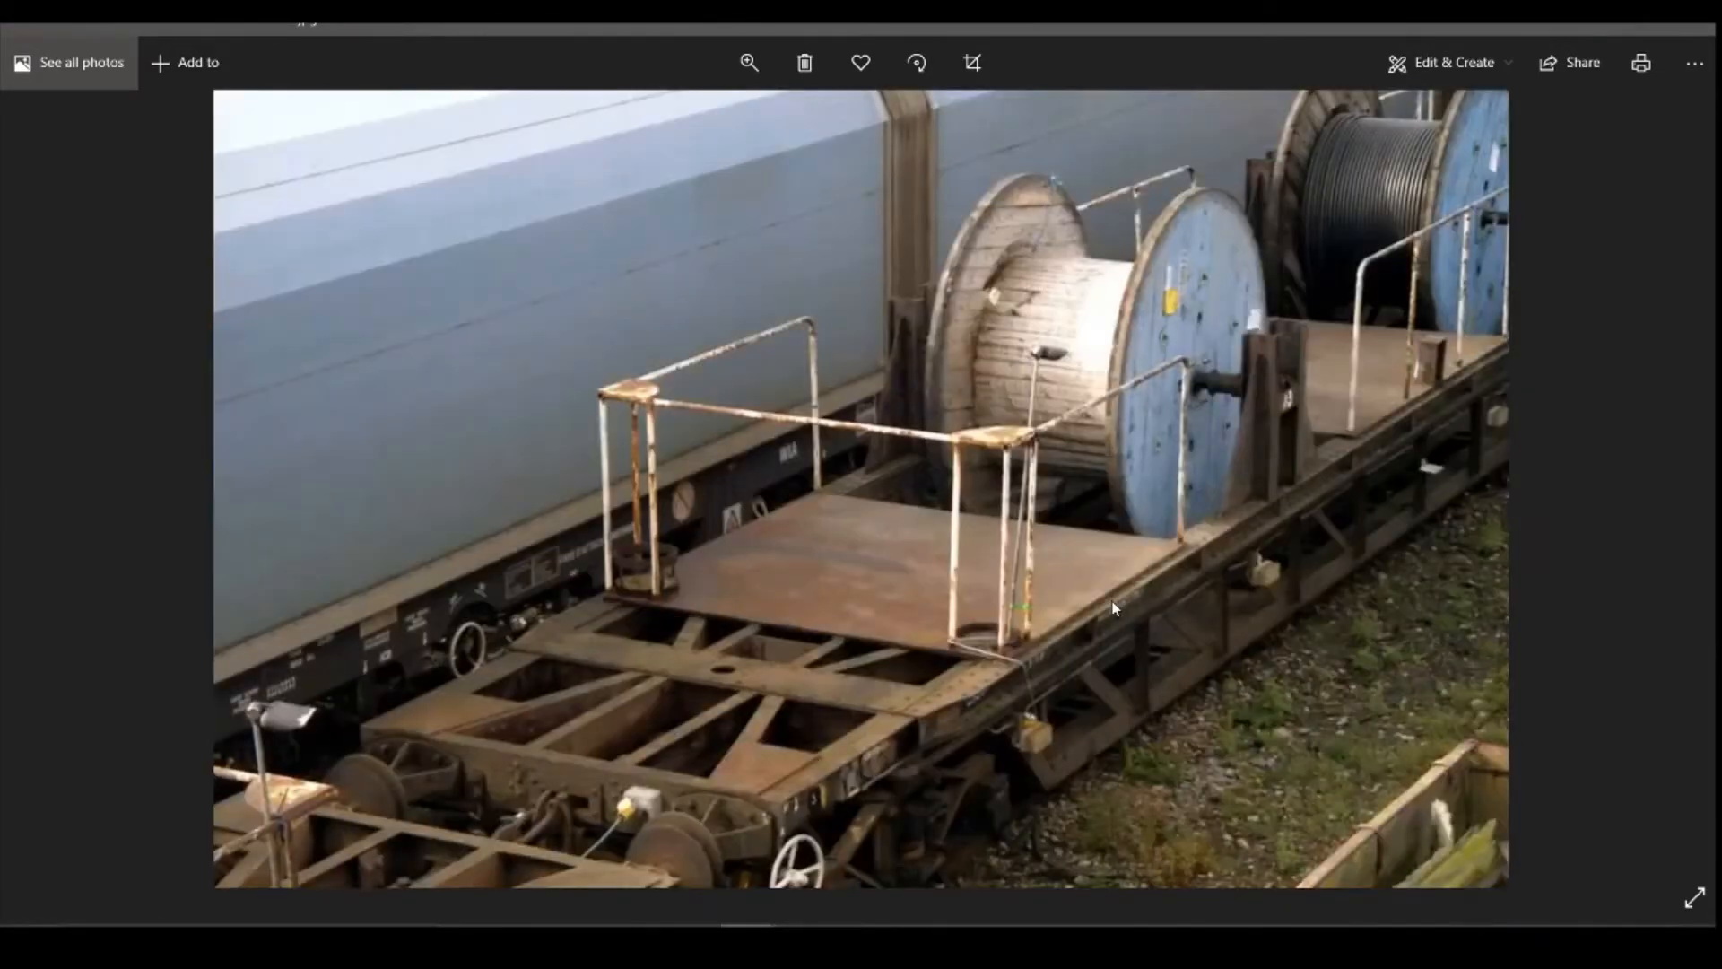
{"action": "key", "text": "Right"}
{"action": "key", "text": "Right"}
{"action": "key", "text": "Right"}
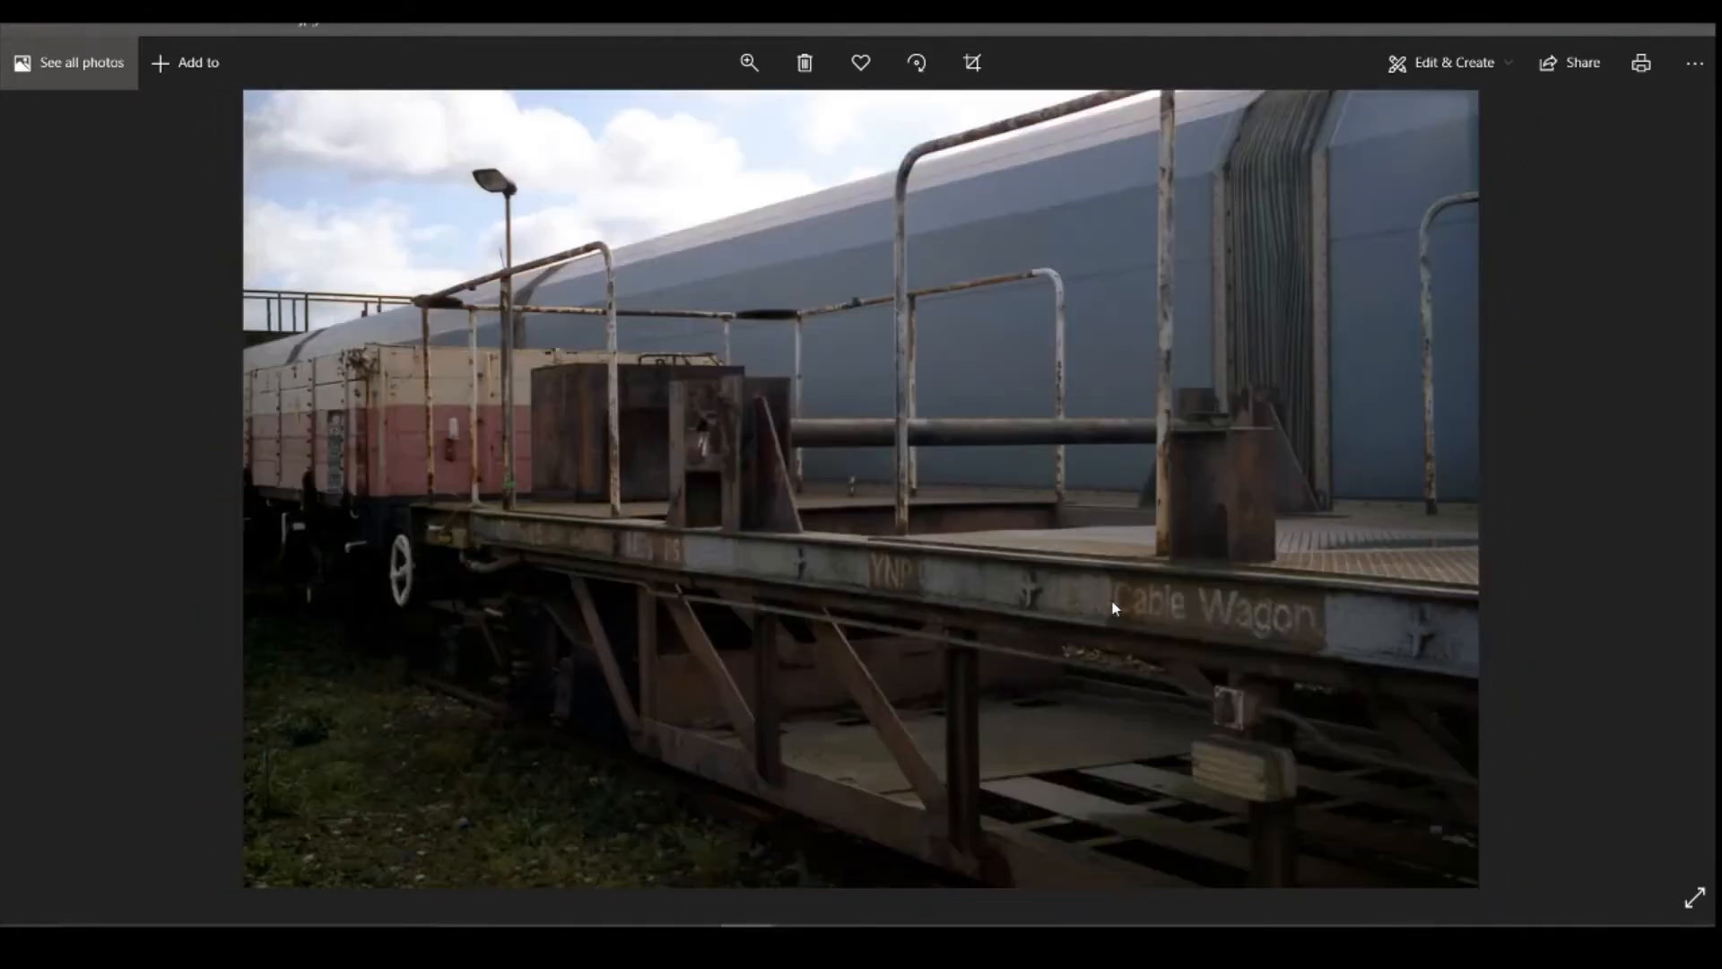
{"action": "key", "text": "Right"}
{"action": "key", "text": "Right"}
{"action": "key", "text": "Right"}
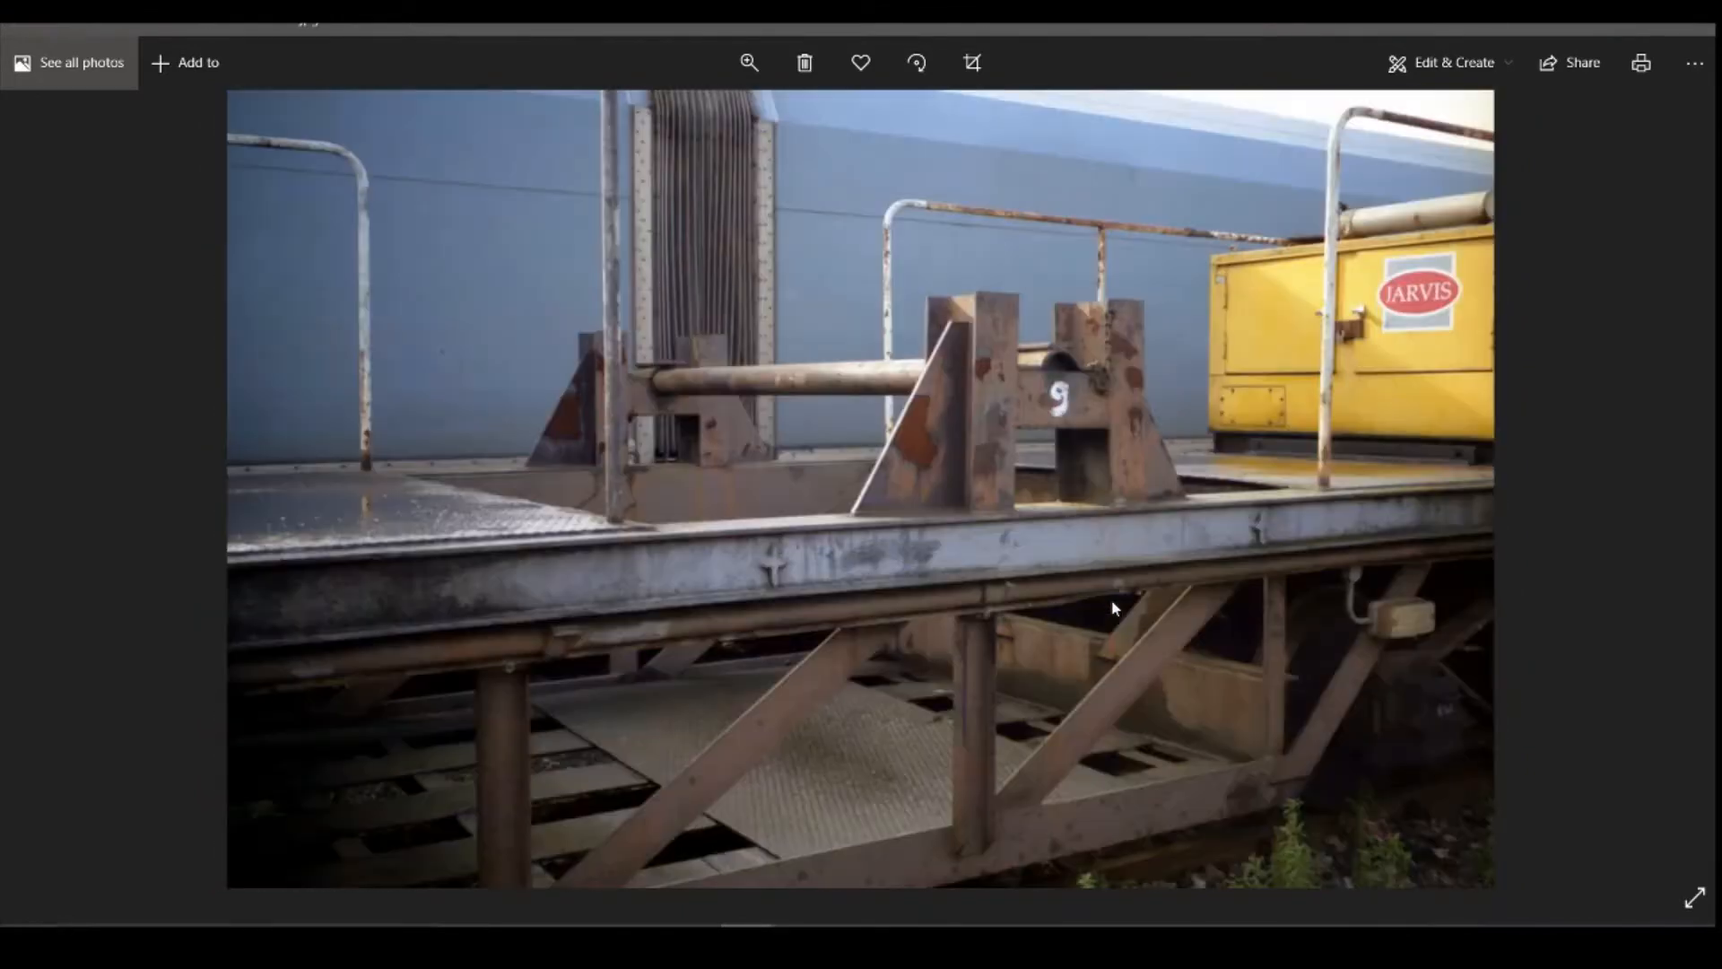
{"action": "key", "text": "Right"}
{"action": "key", "text": "Right"}
{"action": "key", "text": "Right"}
{"action": "key", "text": "Right"}
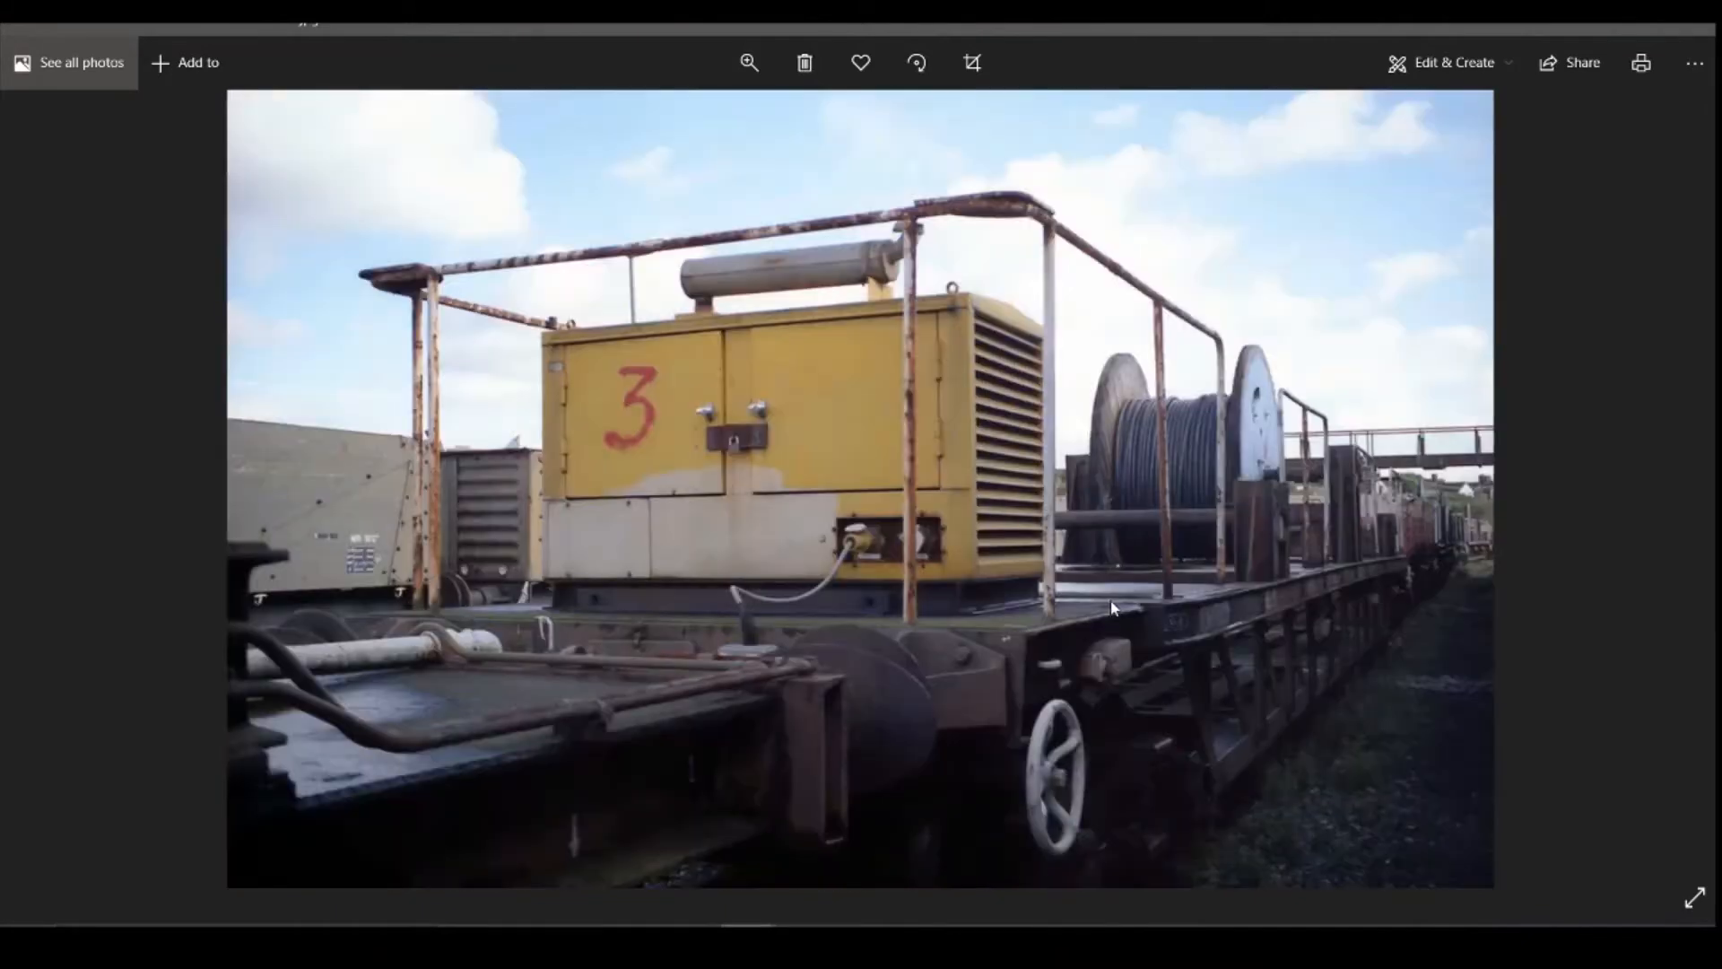
{"action": "key", "text": "Right"}
{"action": "key", "text": "Right"}
{"action": "key", "text": "Right"}
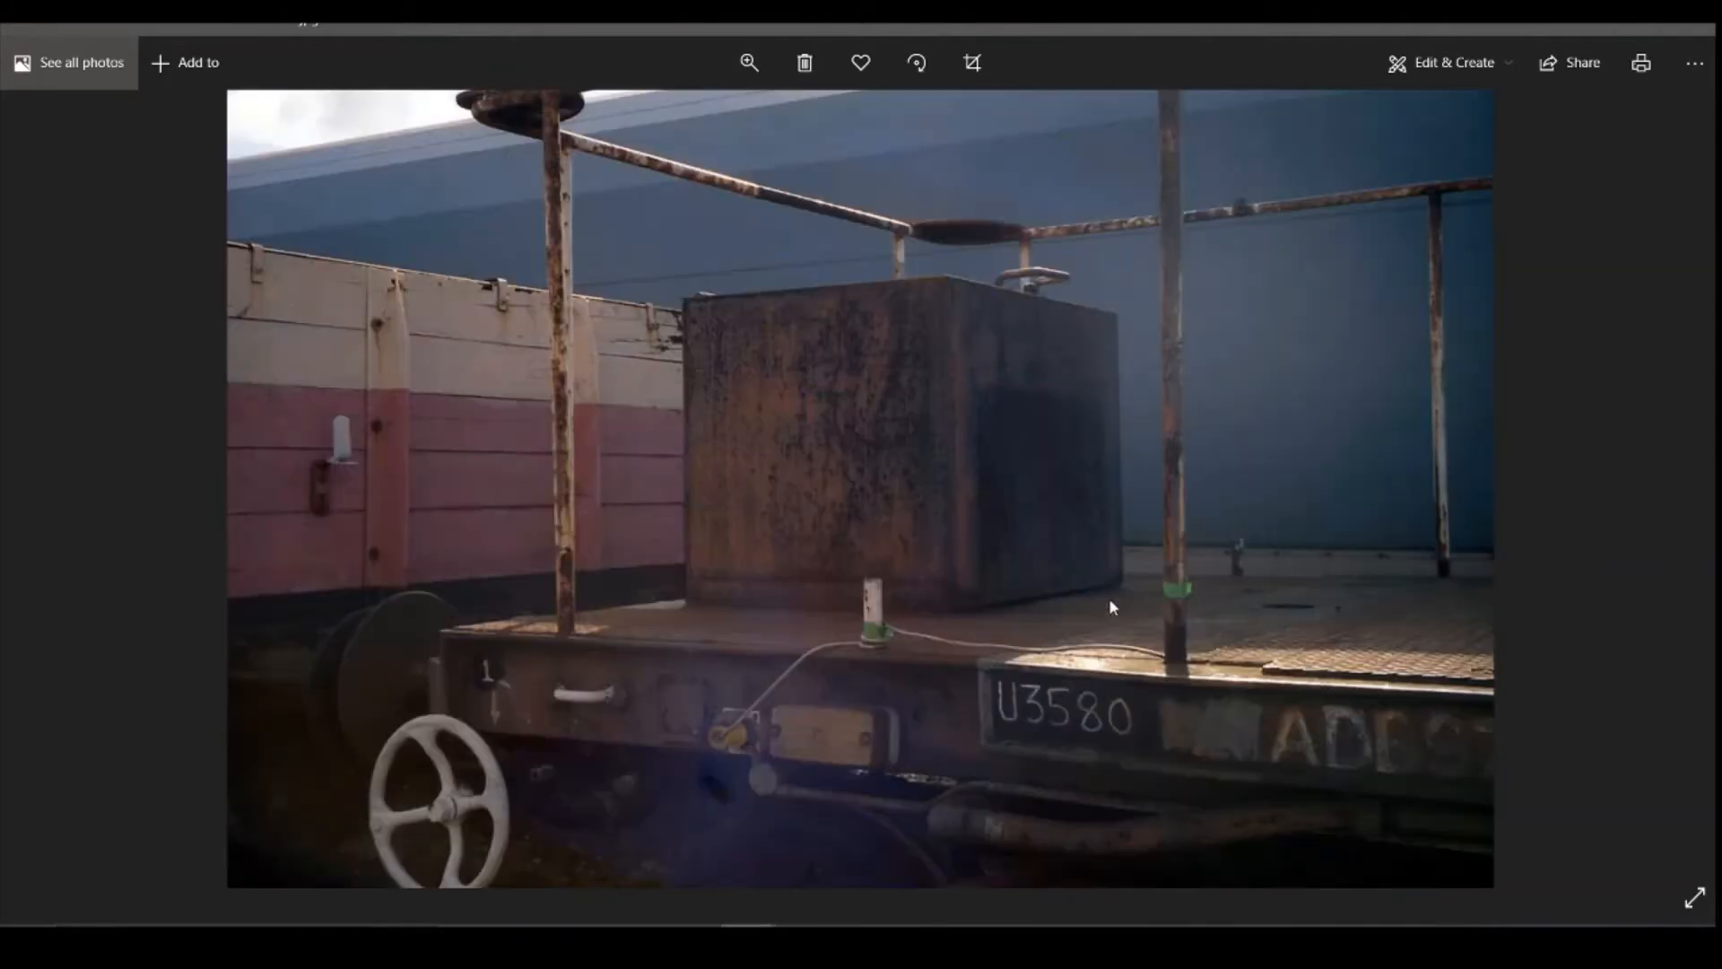
{"action": "key", "text": "Right"}
Step: Examine further cable wagon reference photos for reel stands, railings, deck plates, end frames, underframe trusses, bogies and generator placement
{"action": "key", "text": "Right"}
{"action": "key", "text": "Right"}
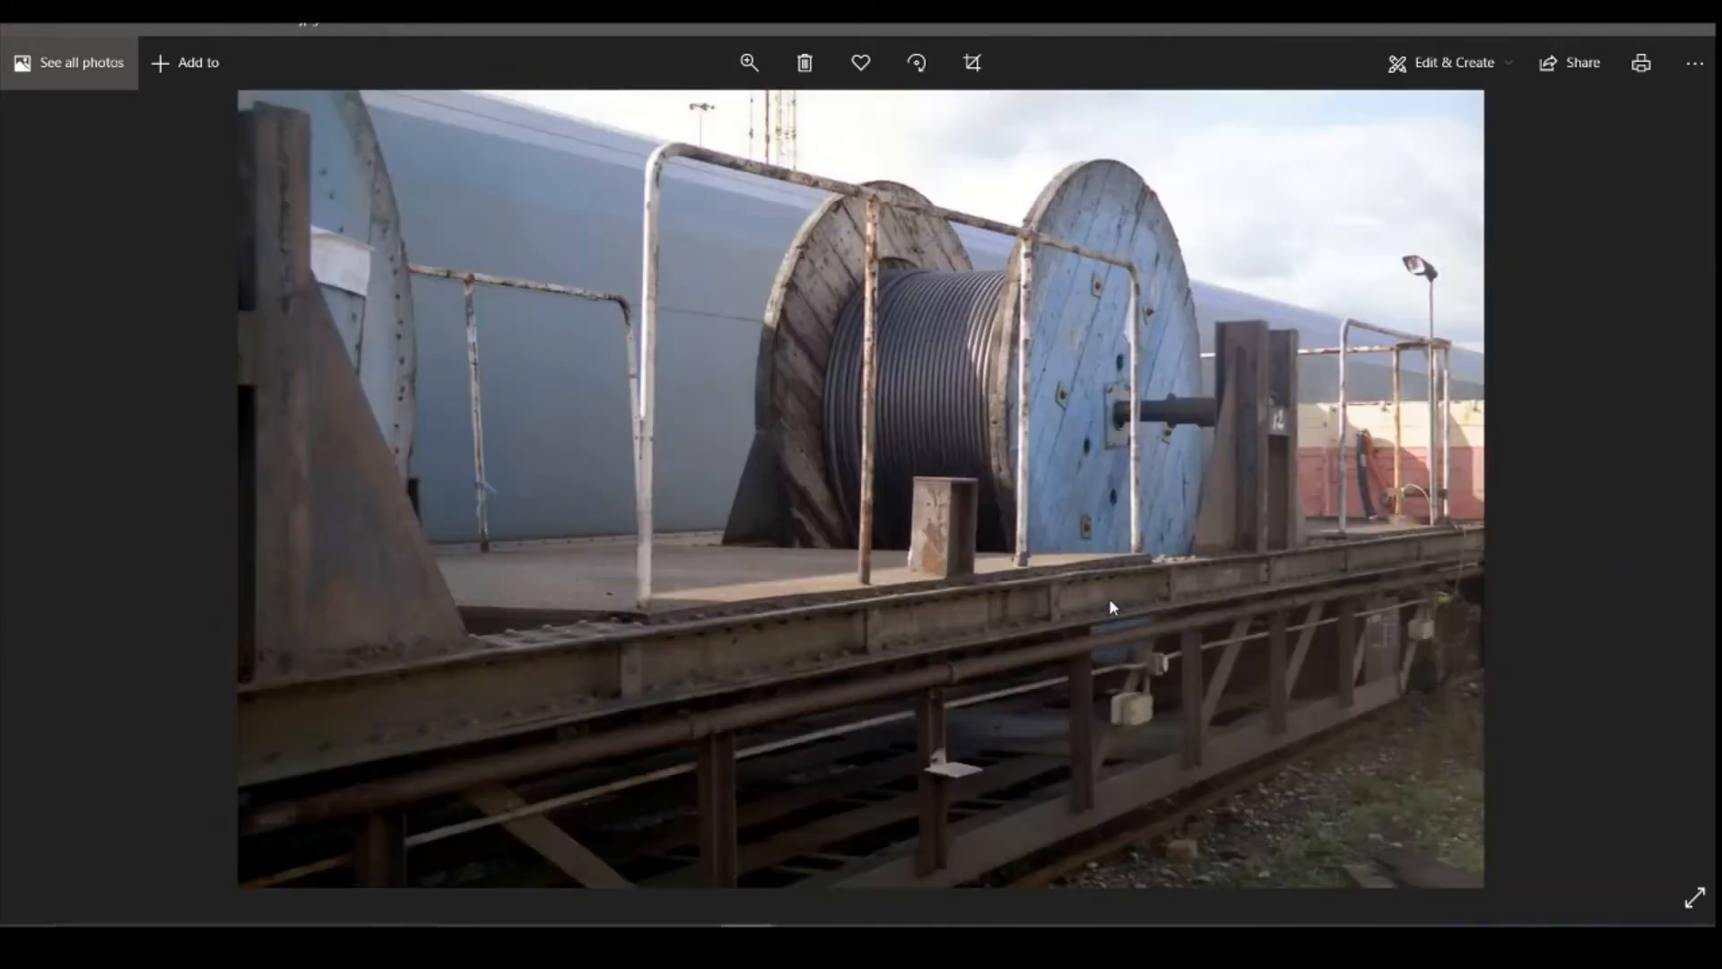
{"action": "key", "text": "Right"}
{"action": "key", "text": "Right"}
{"action": "key", "text": "Right"}
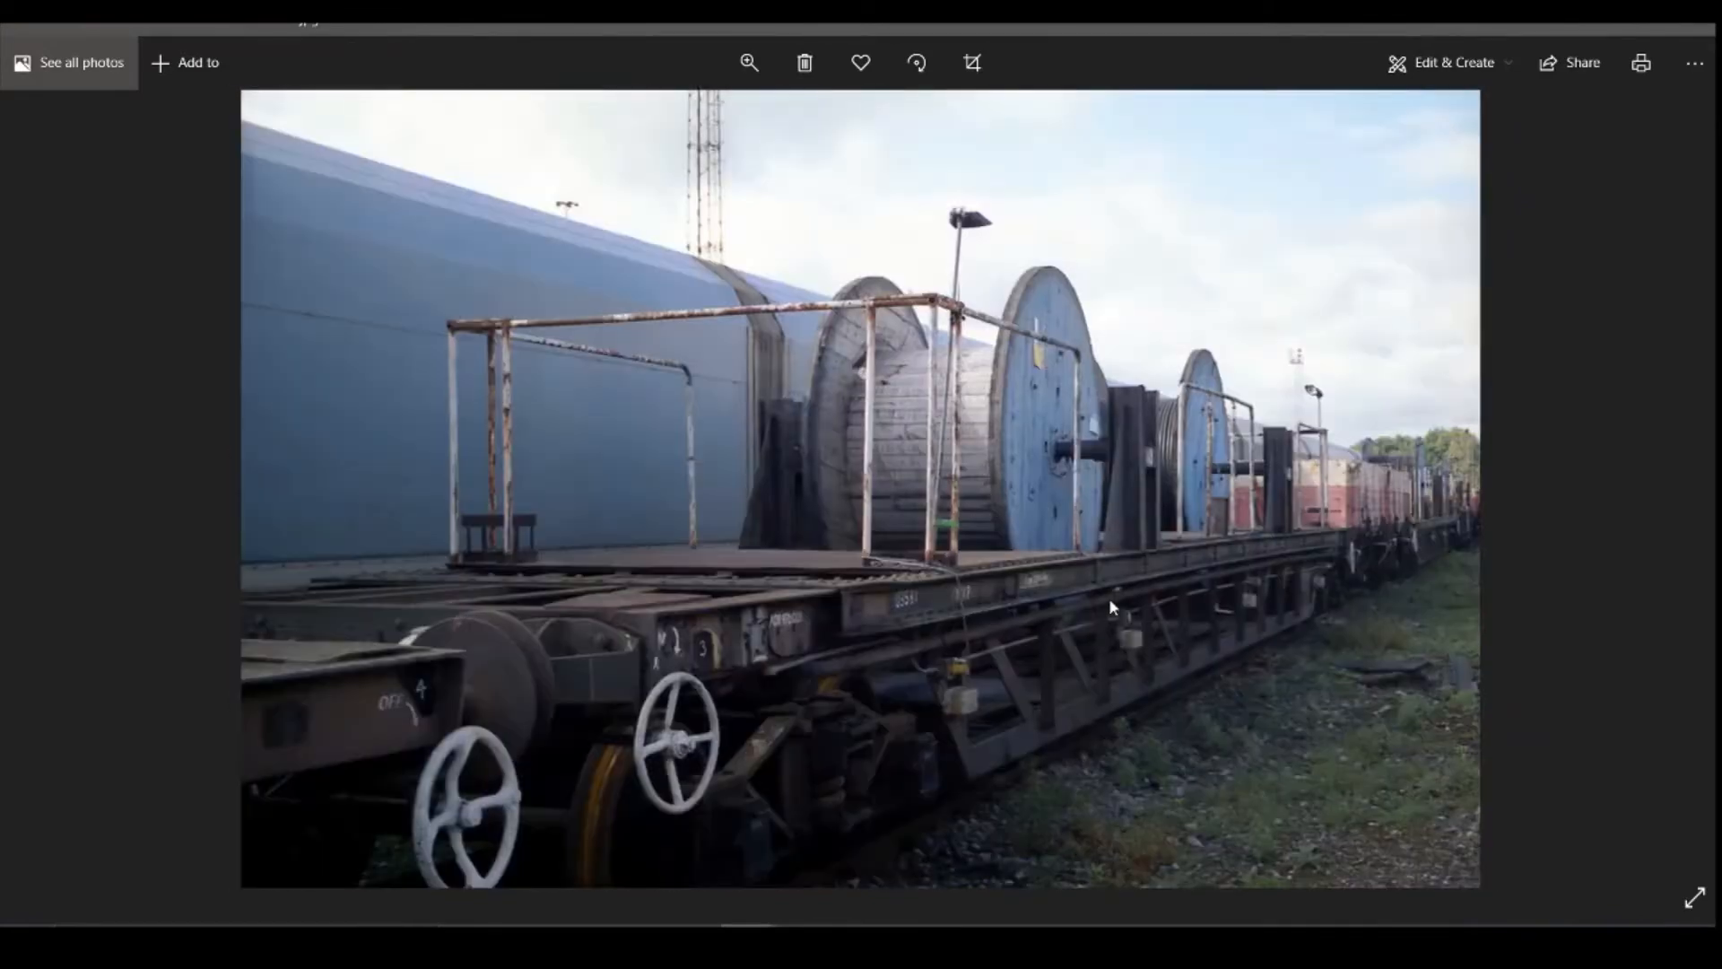
{"action": "key", "text": "Right"}
{"action": "key", "text": "Right"}
{"action": "key", "text": "Right"}
{"action": "key", "text": "Right"}
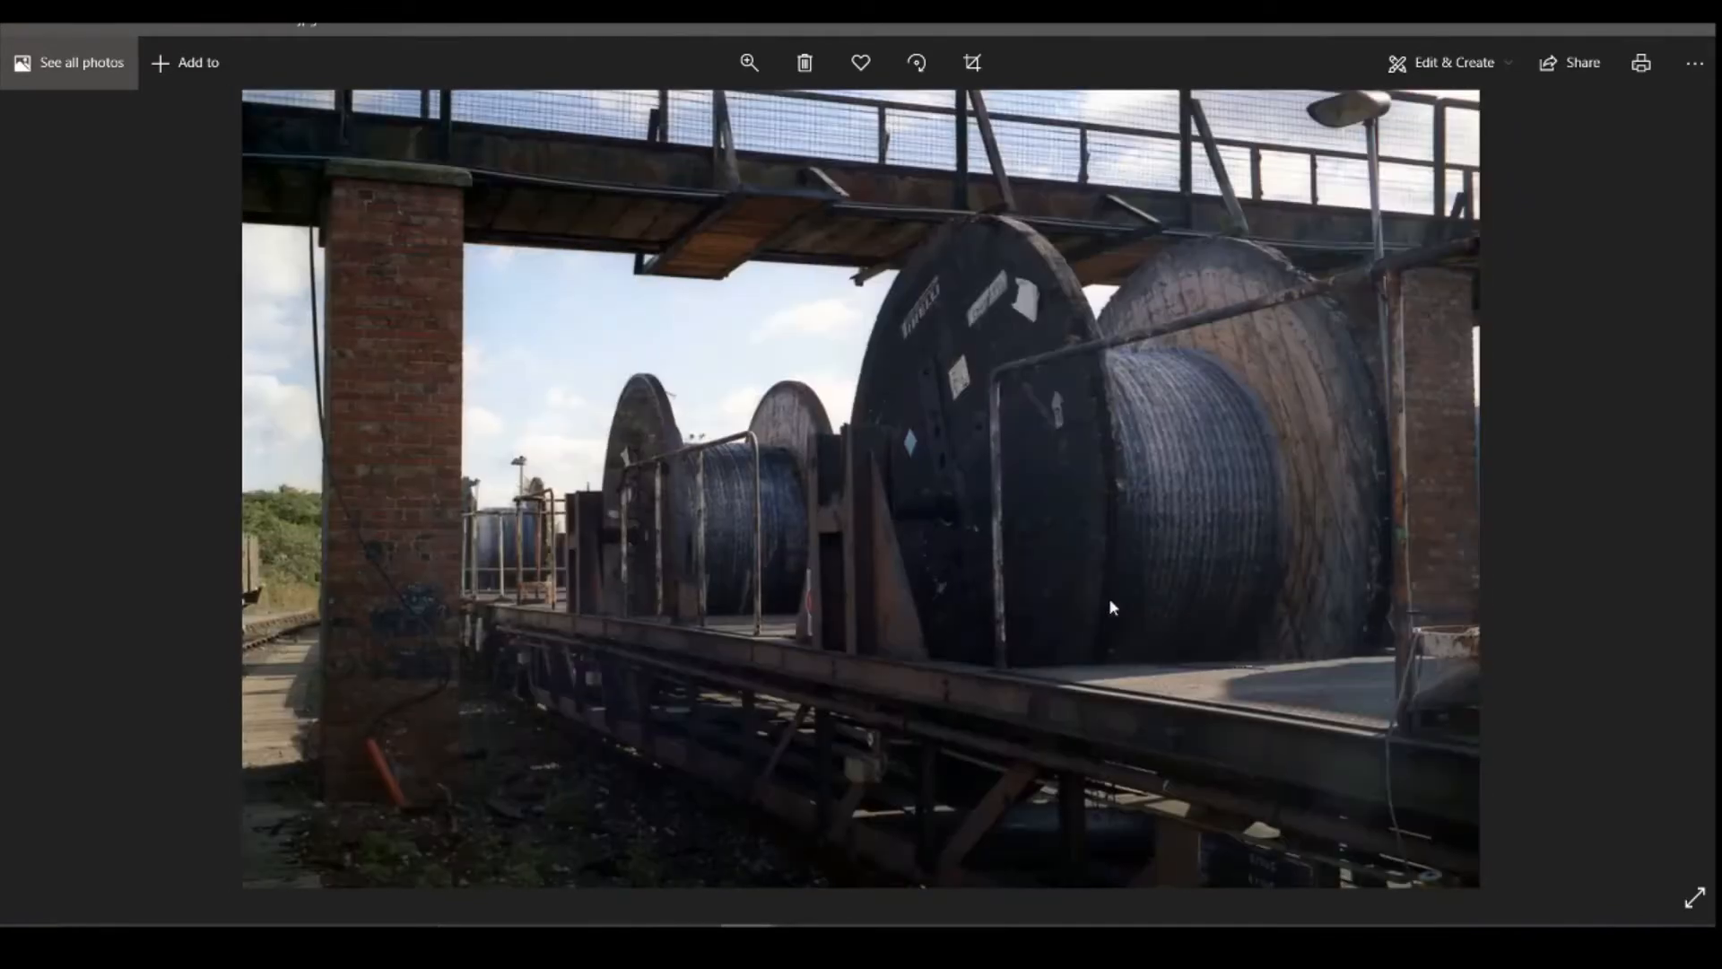
{"action": "key", "text": "Right"}
{"action": "key", "text": "Right"}
{"action": "key", "text": "Right"}
{"action": "key", "text": "Right"}
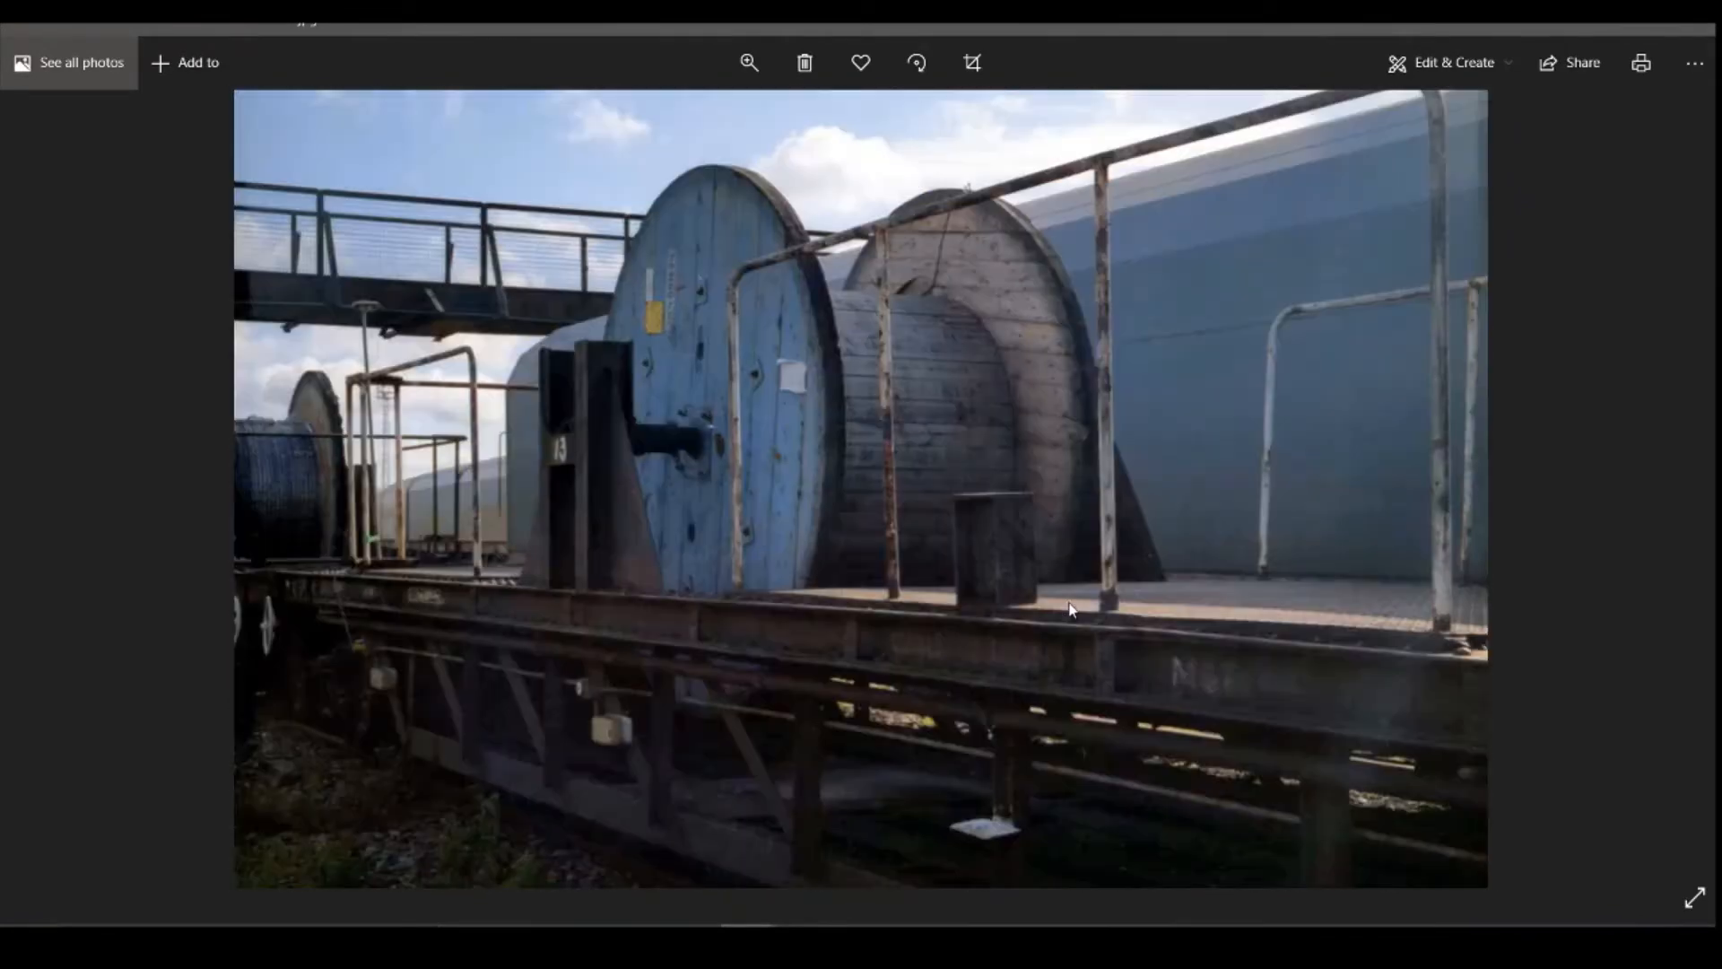
{"action": "key", "text": "Right"}
{"action": "key", "text": "Right"}
{"action": "key", "text": "Right"}
{"action": "key", "text": "Right"}
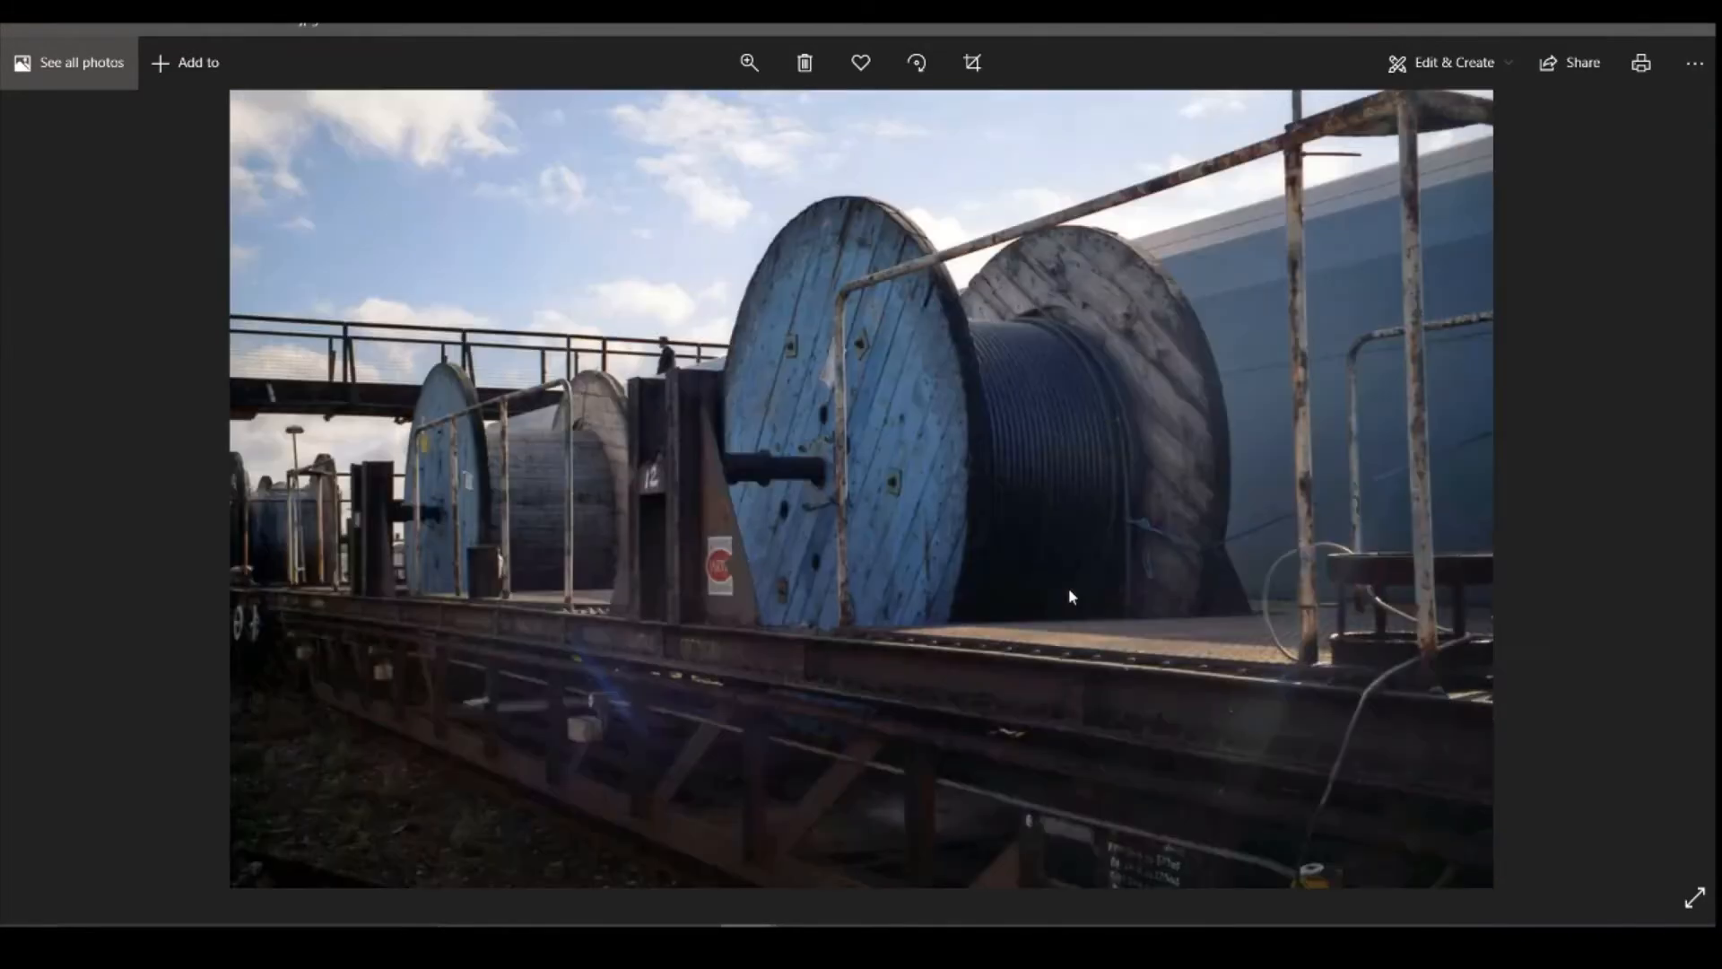
{"action": "key", "text": "Right"}
{"action": "key", "text": "Right"}
{"action": "key", "text": "Right"}
{"action": "key", "text": "Right"}
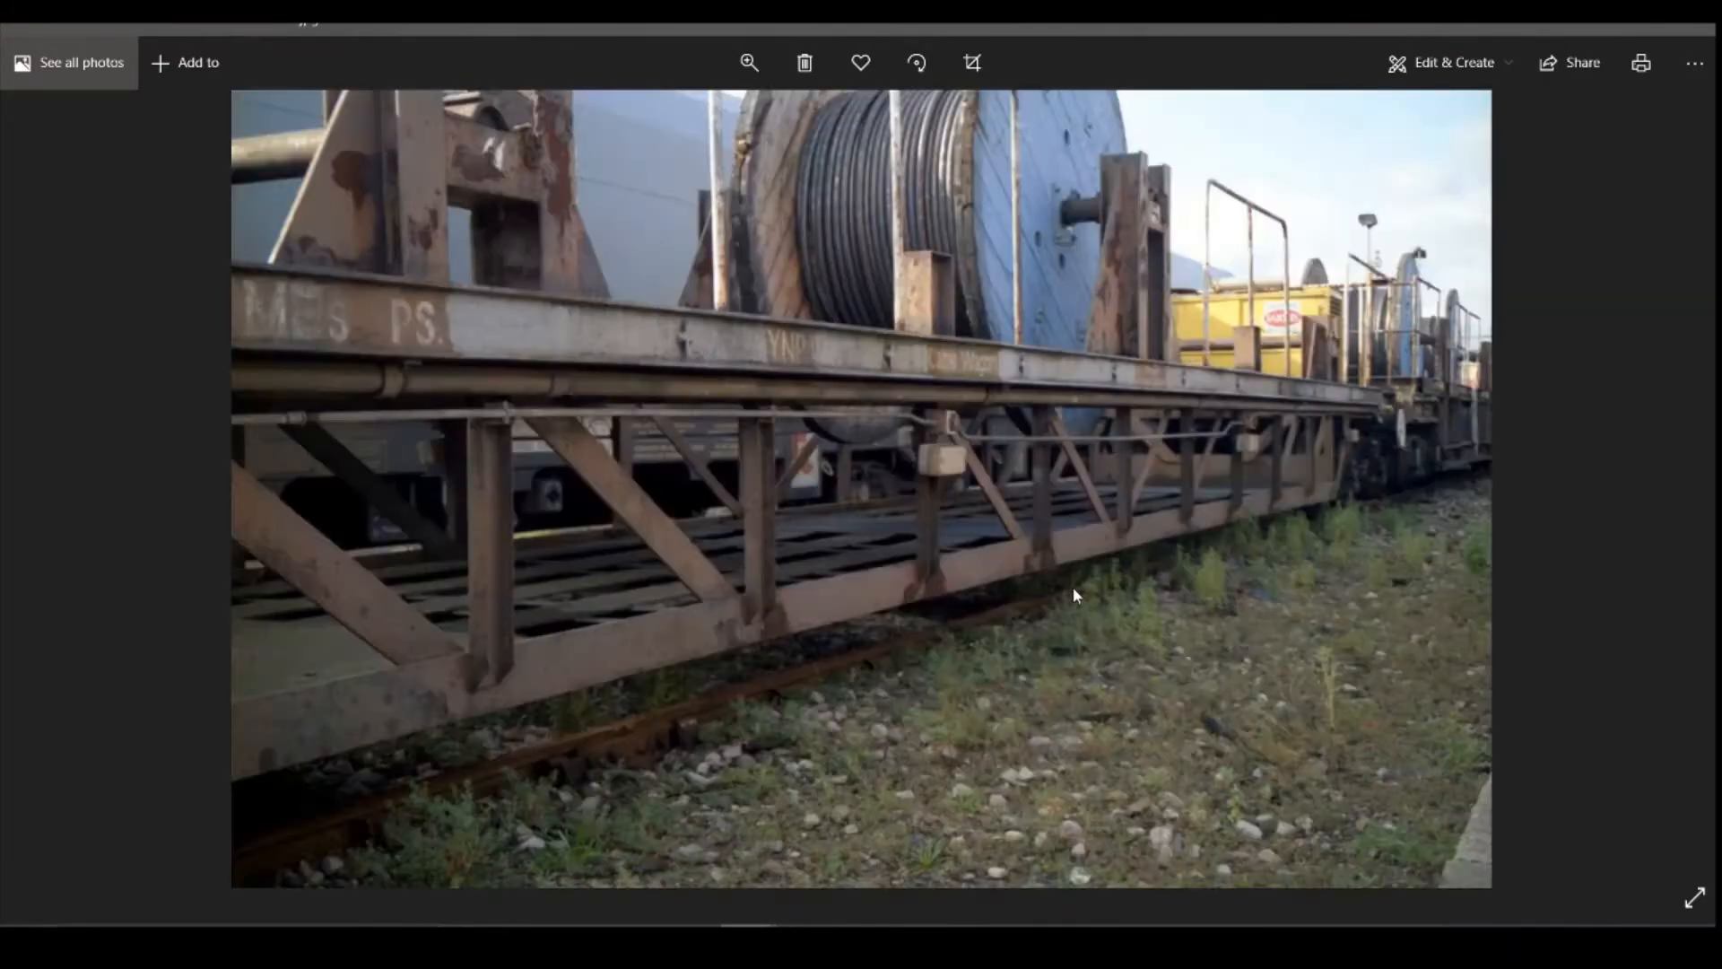
{"action": "key", "text": "Right"}
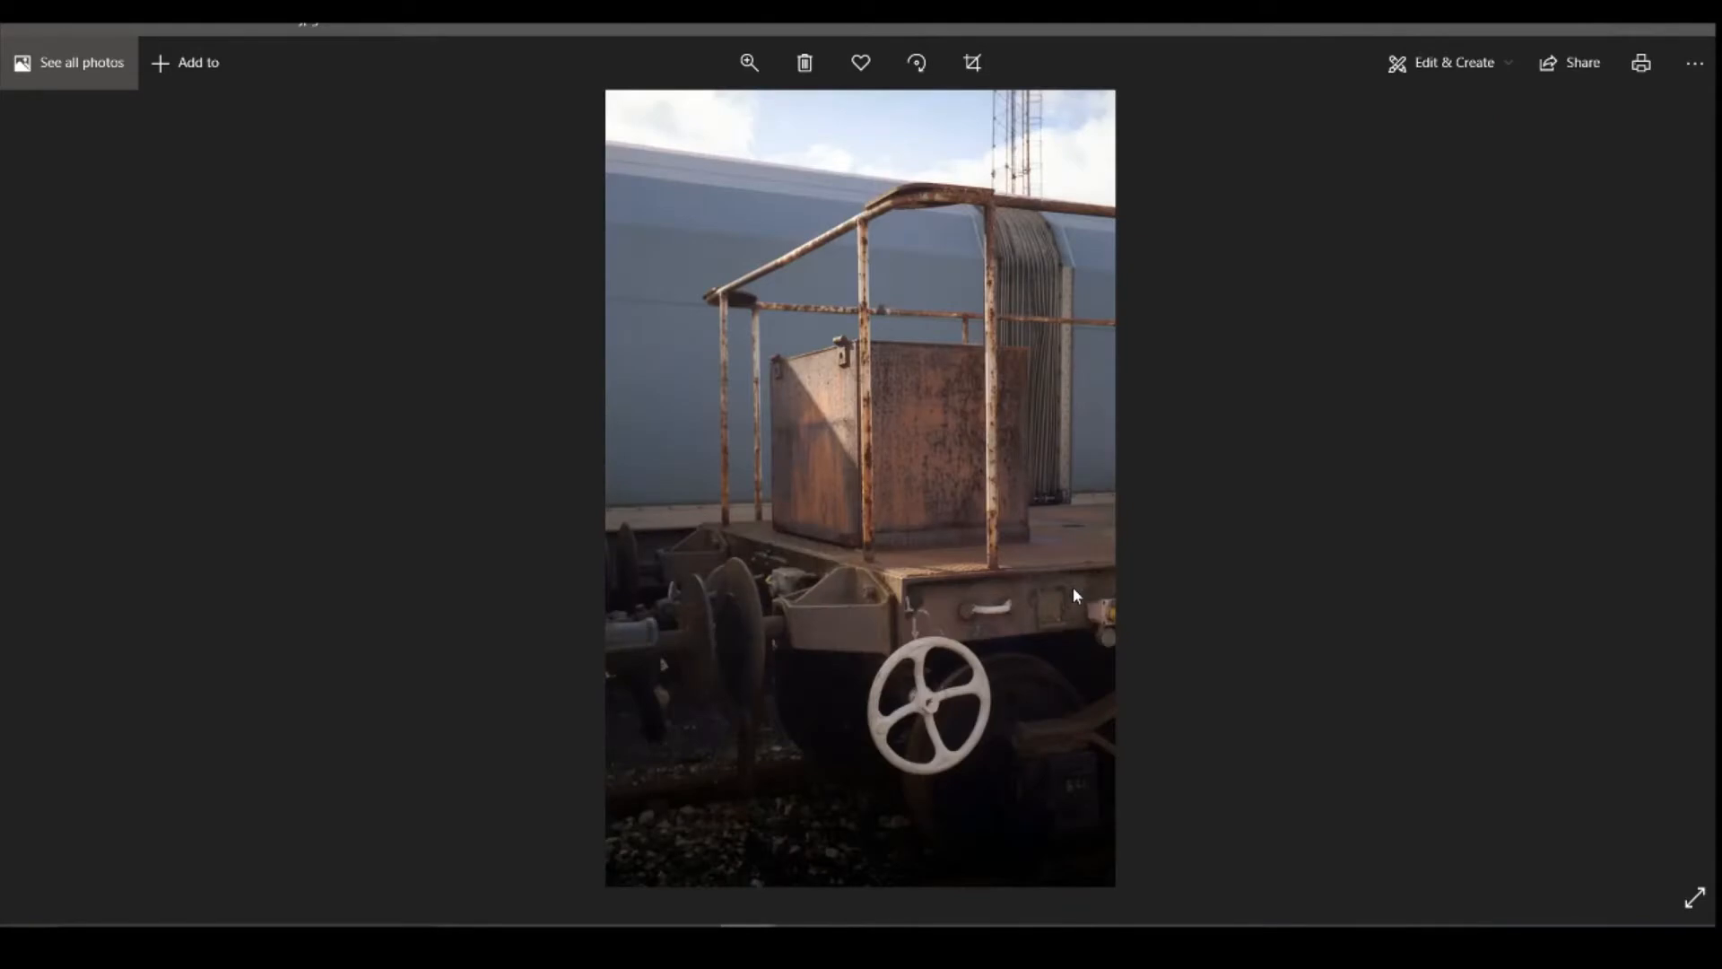
{"action": "key", "text": "Right"}
{"action": "key", "text": "Right"}
{"action": "key", "text": "Right"}
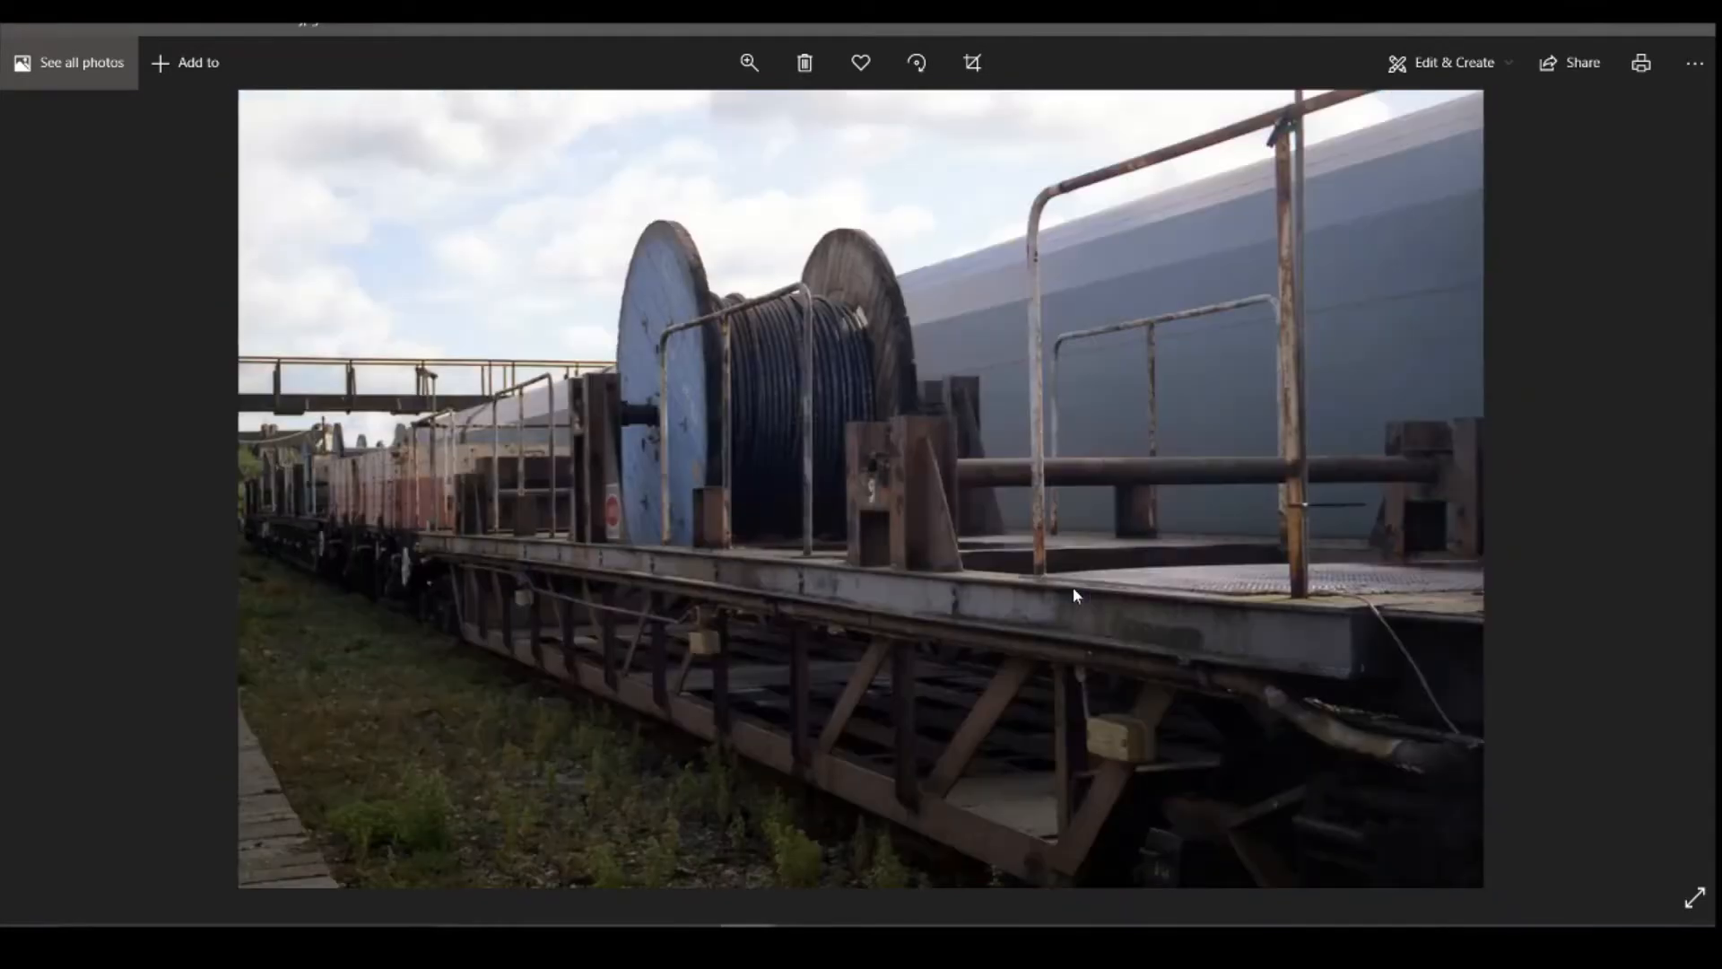
{"action": "key", "text": "Right"}
{"action": "key", "text": "Right"}
{"action": "key", "text": "Right"}
{"action": "key", "text": "Right"}
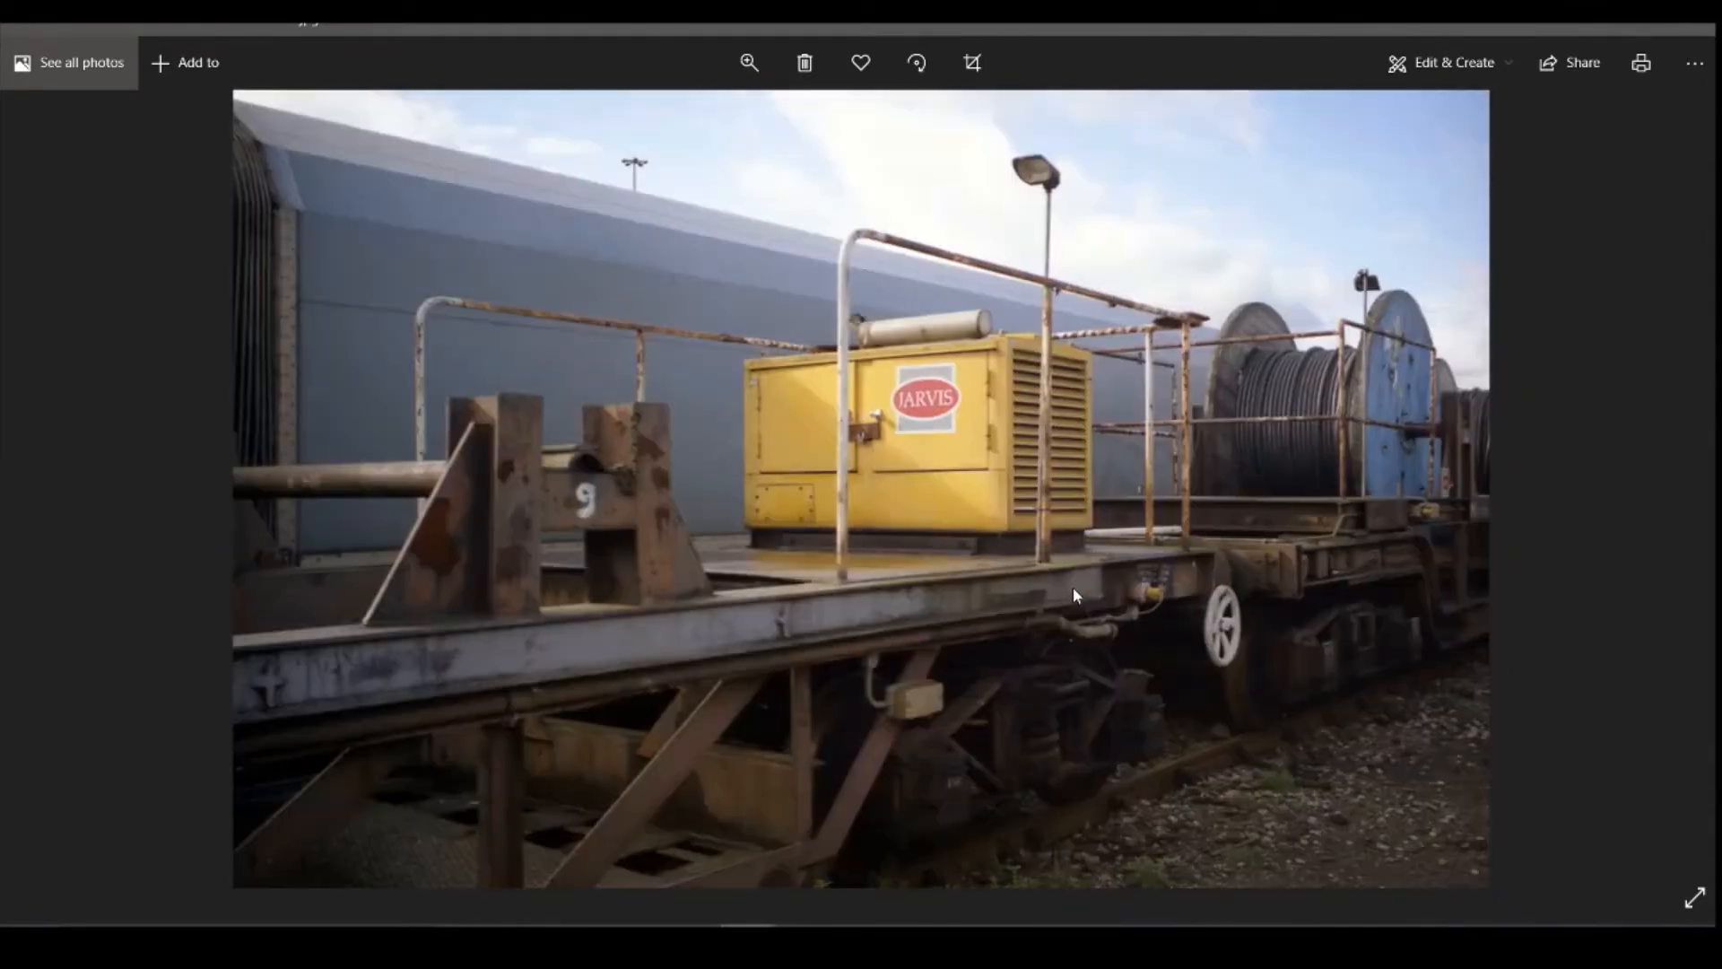
{"action": "key", "text": "Right"}
{"action": "key", "text": "Right"}
{"action": "key", "text": "Right"}
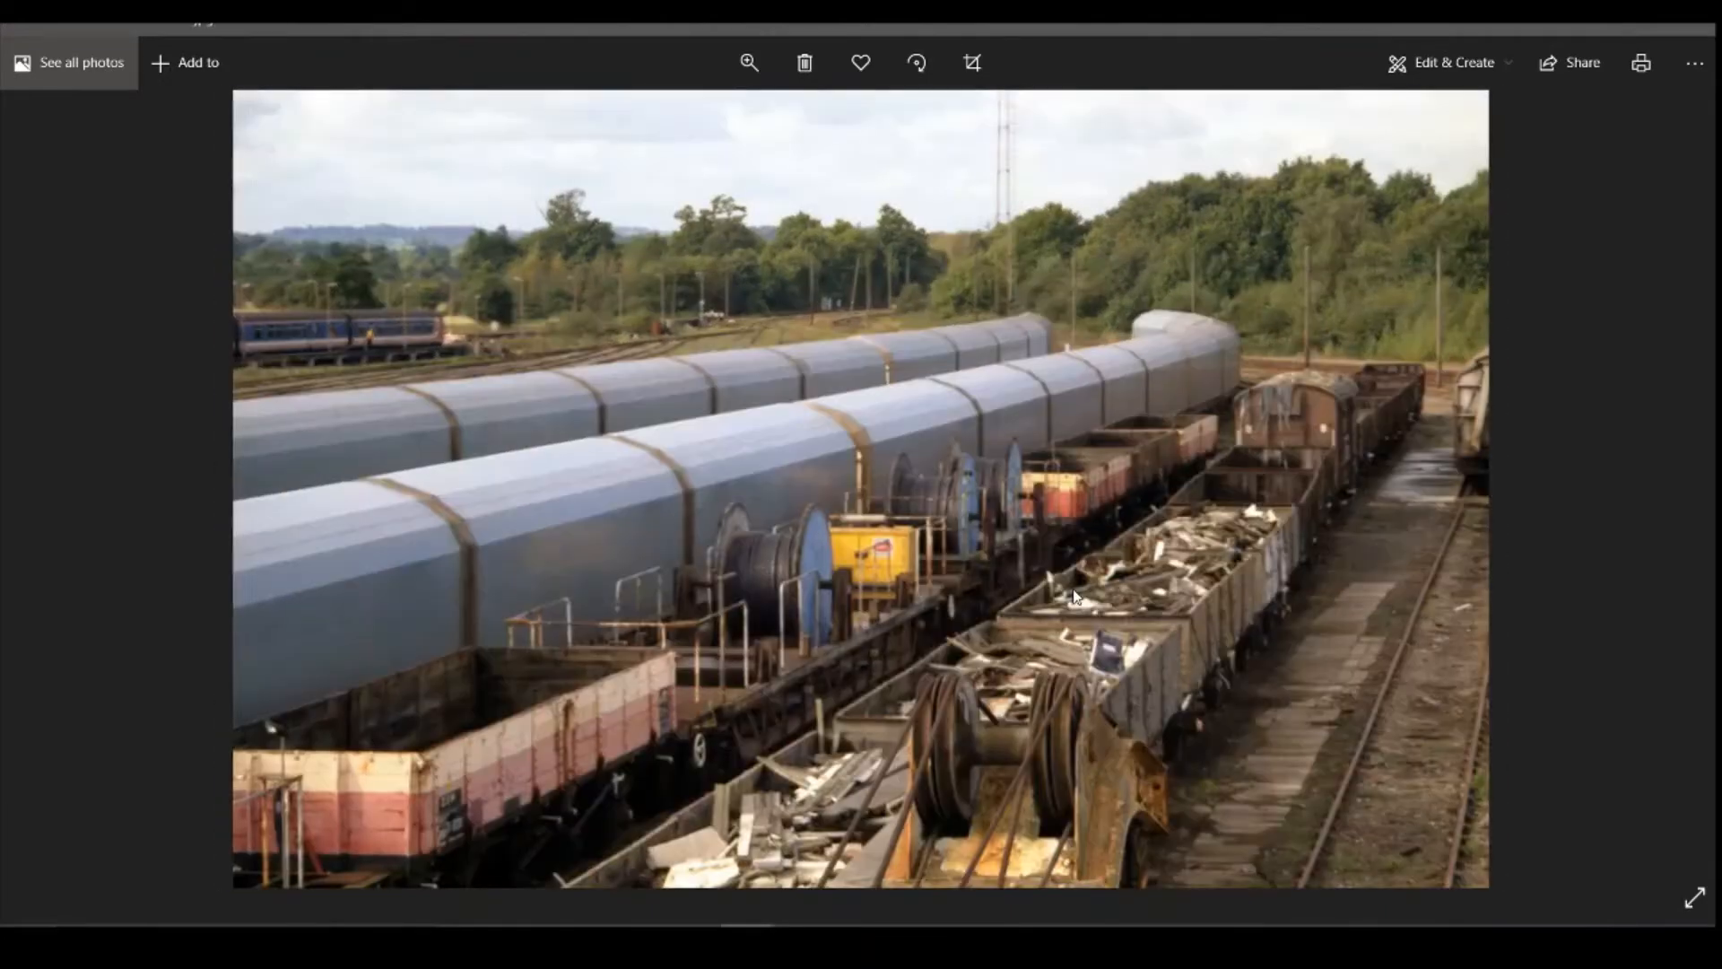
{"action": "key", "text": "Right"}
{"action": "key", "text": "Right"}
{"action": "key", "text": "Right"}
{"action": "key", "text": "Right"}
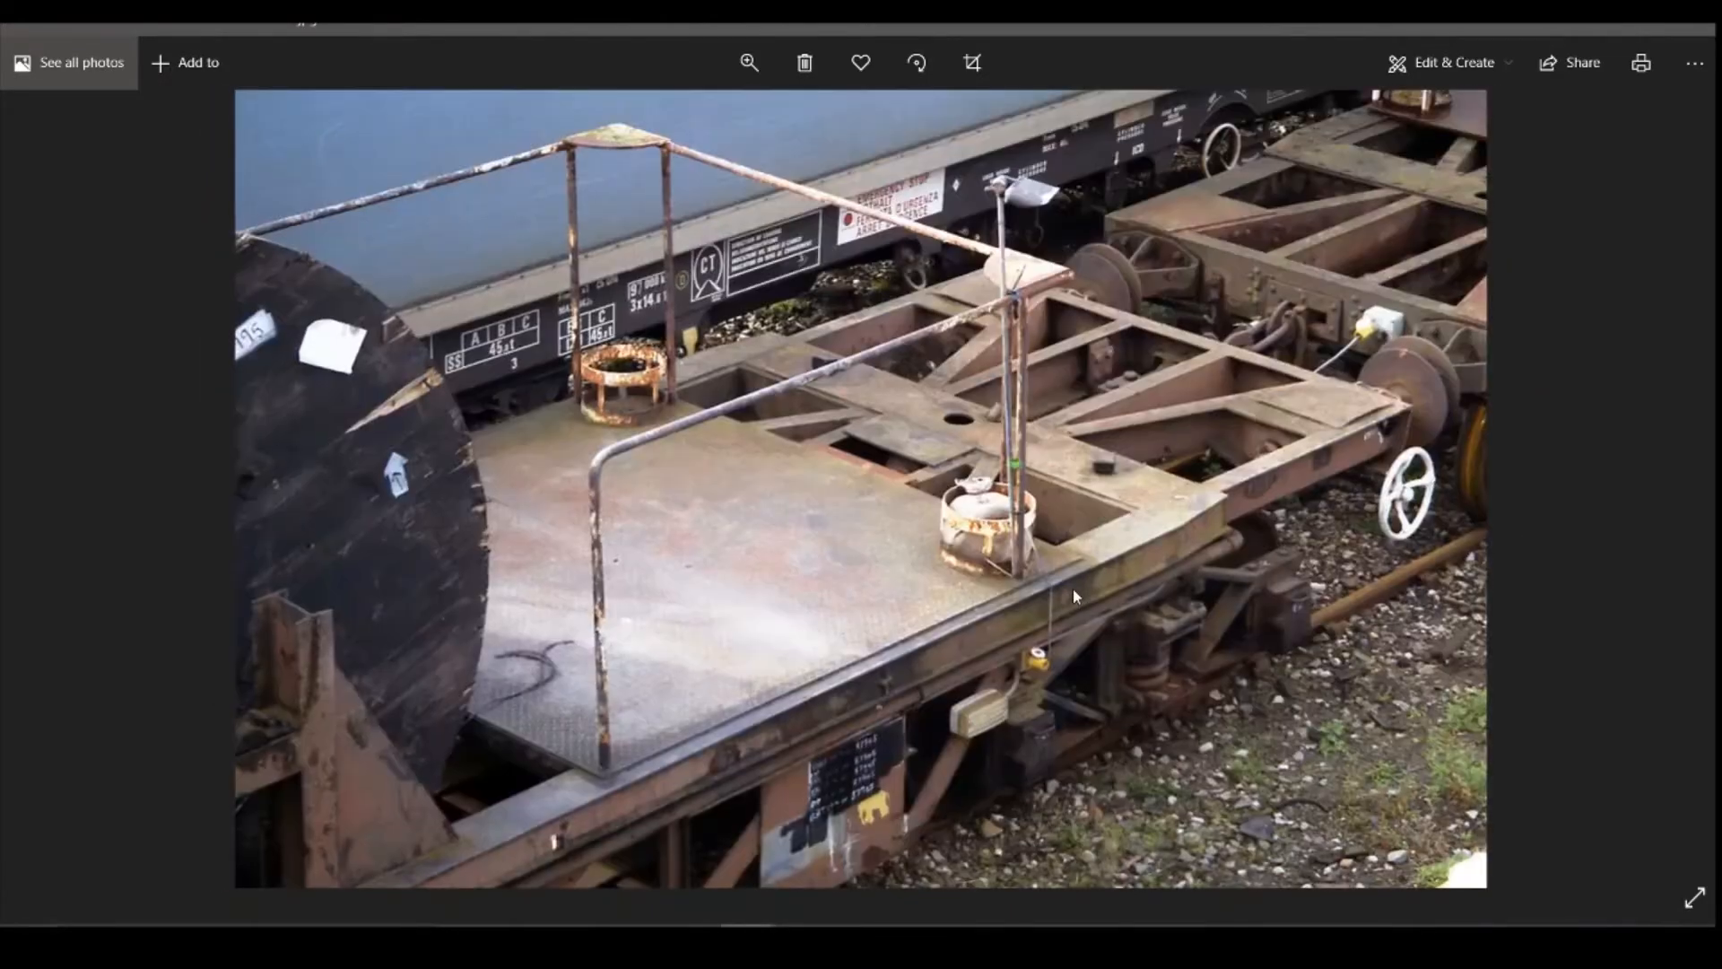
{"action": "key", "text": "Right"}
{"action": "key", "text": "Right"}
{"action": "key", "text": "Right"}
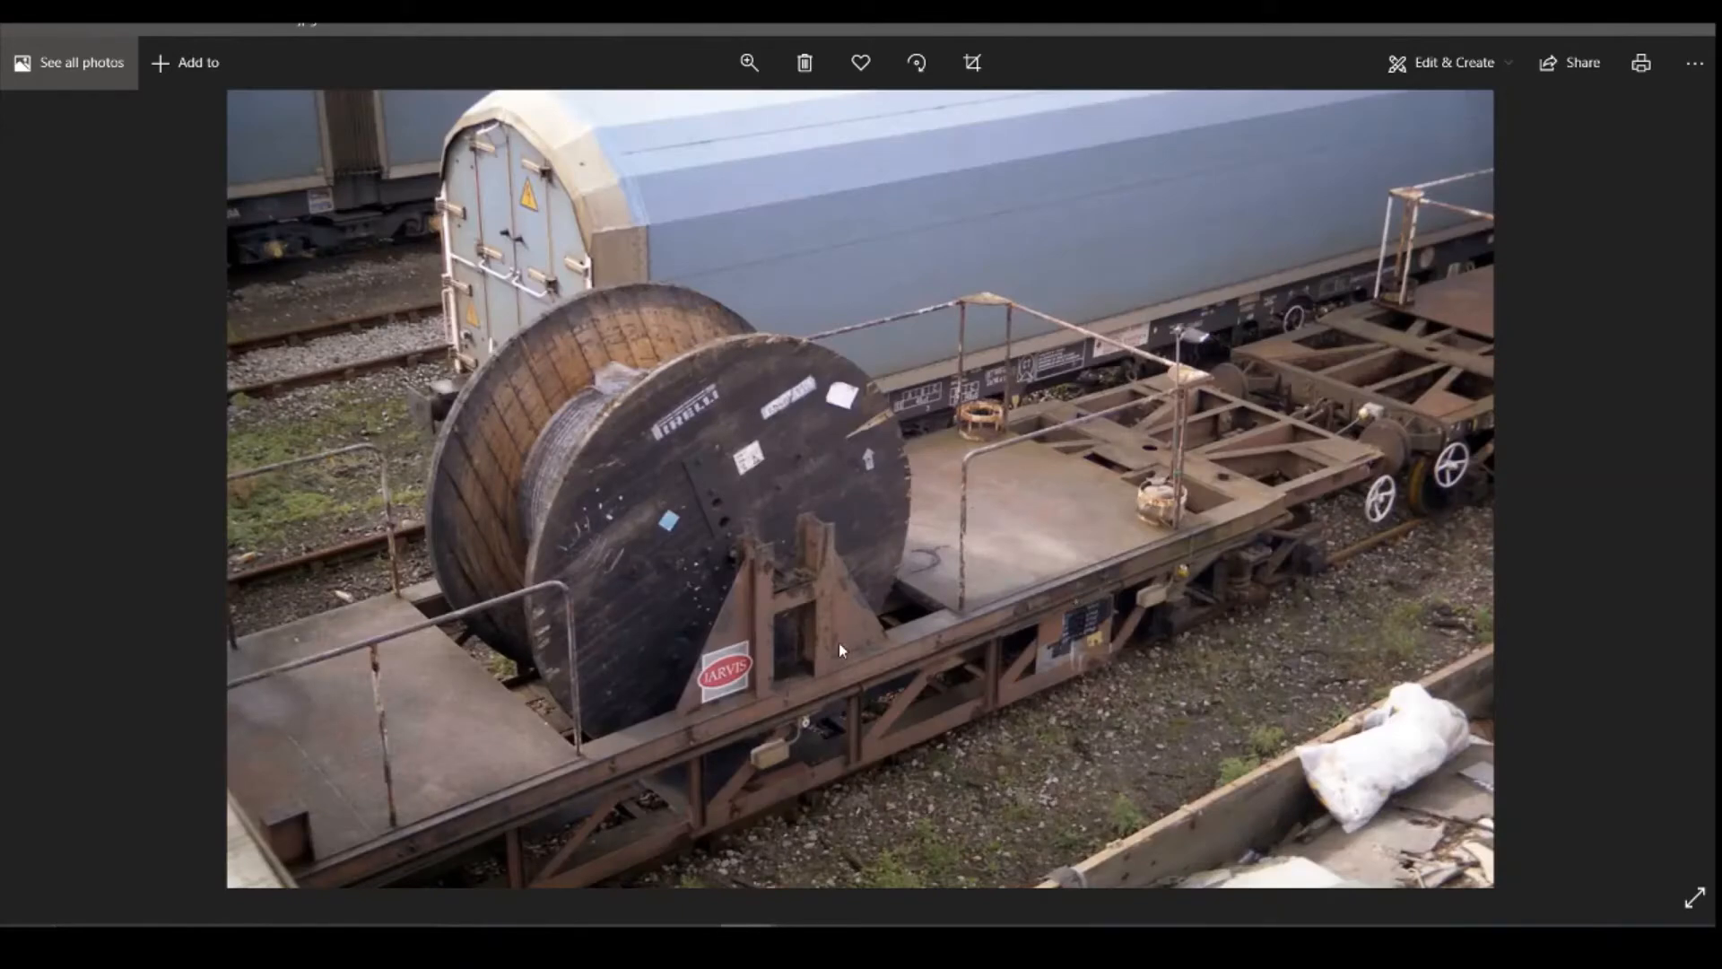
{"action": "key", "text": "Right"}
{"action": "key", "text": "Right"}
{"action": "key", "text": "Right"}
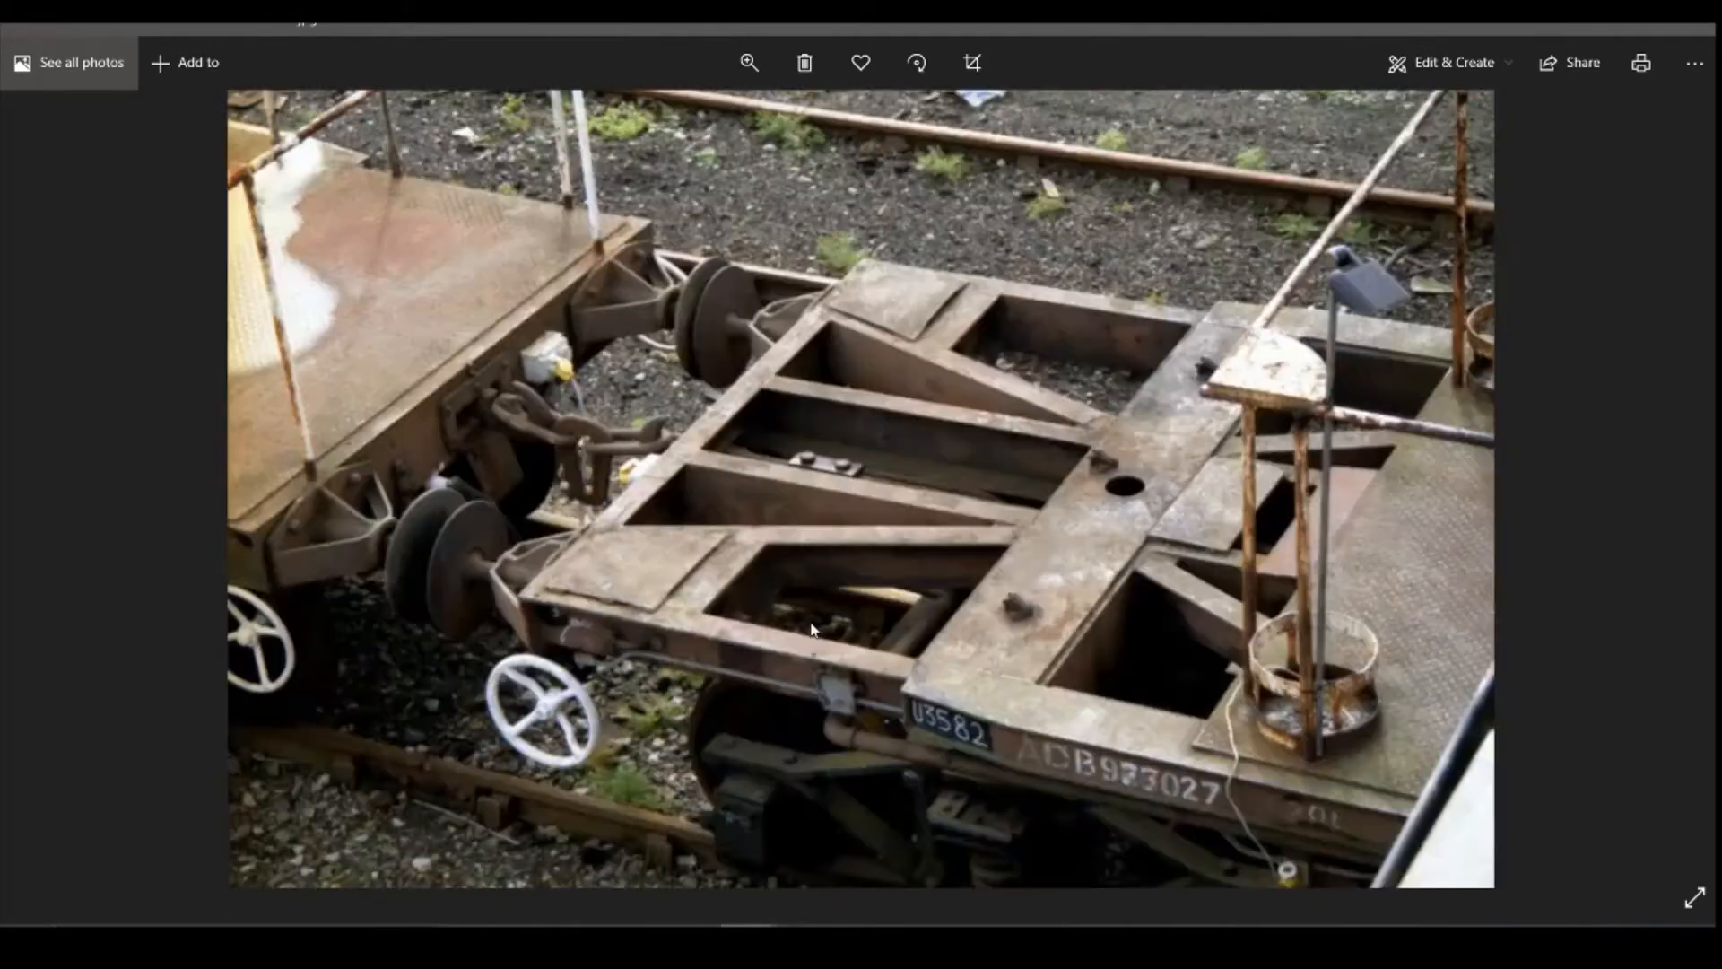
{"action": "key", "text": "Right"}
{"action": "key", "text": "Right"}
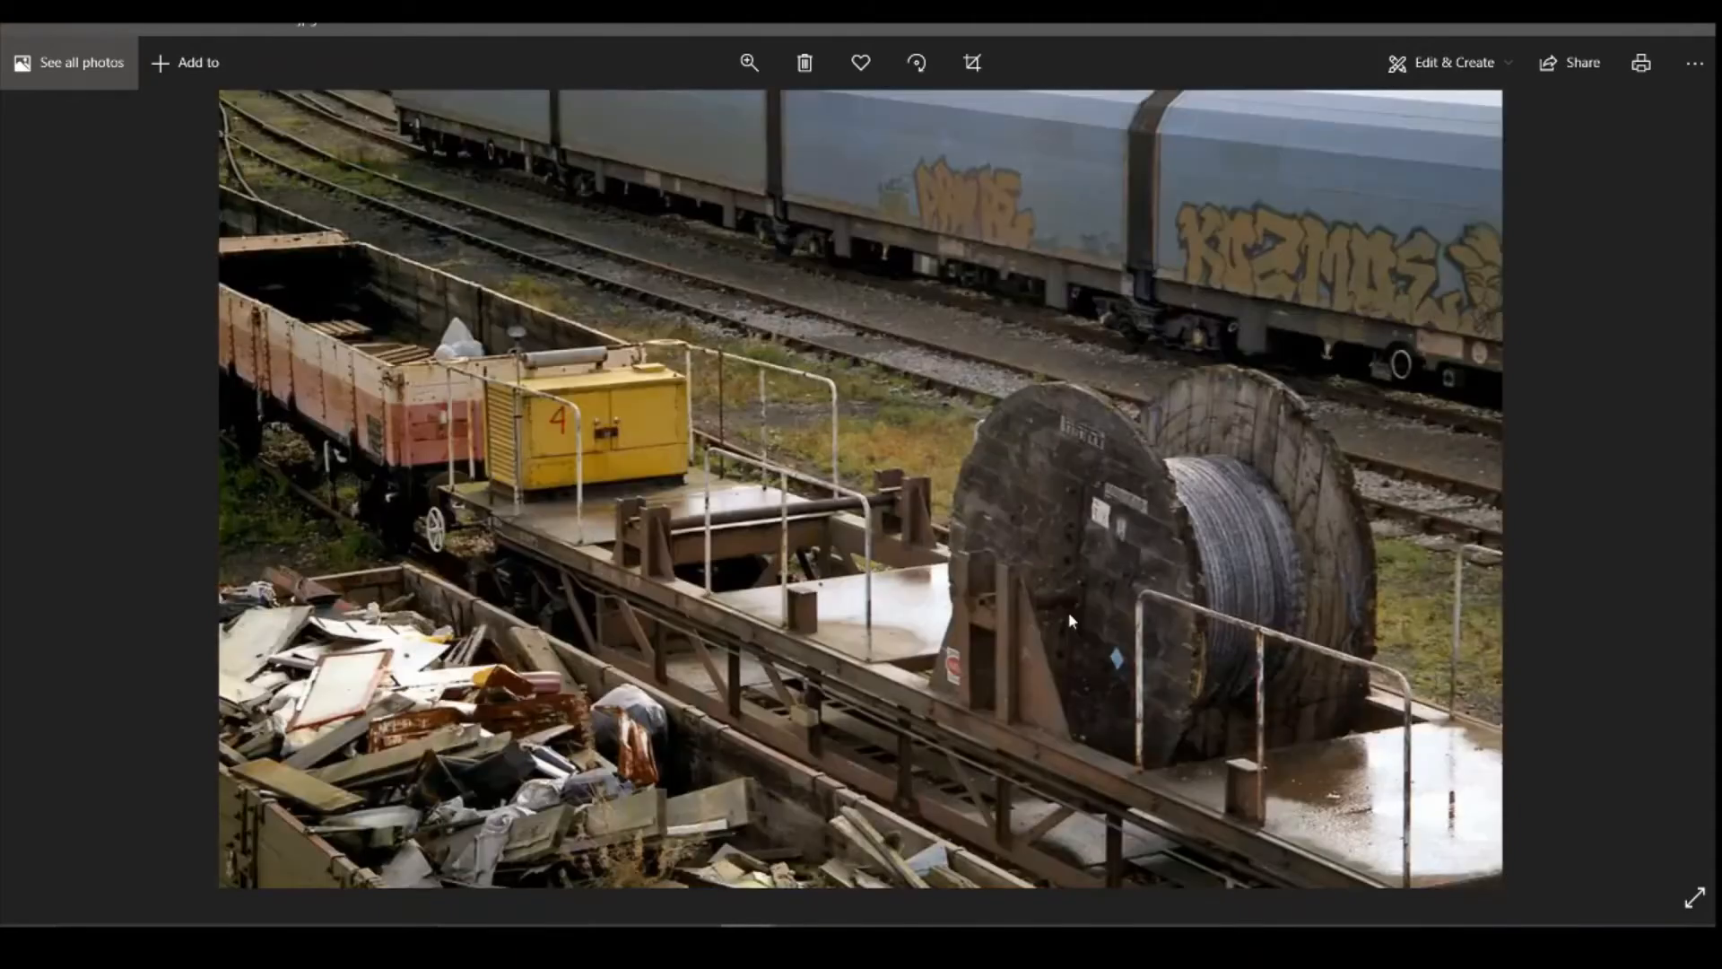
{"action": "key", "text": "Right"}
{"action": "key", "text": "Right"}
{"action": "key", "text": "Right"}
{"action": "key", "text": "Right"}
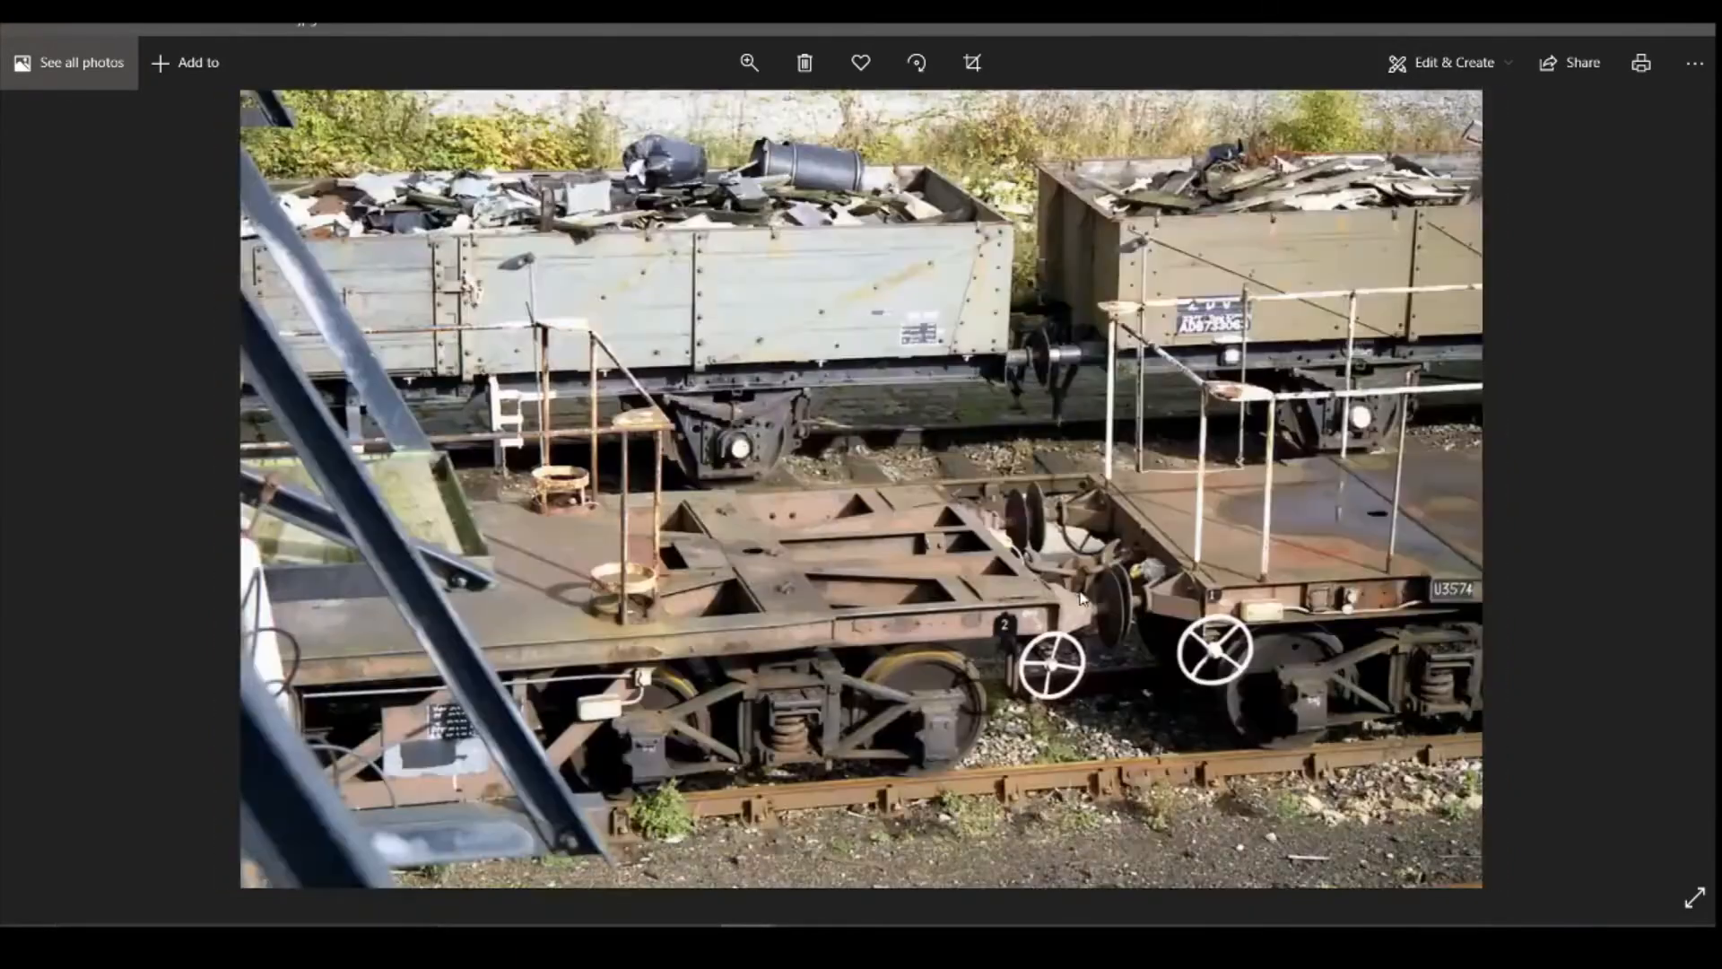
{"action": "key", "text": "Right"}
{"action": "key", "text": "Right"}
{"action": "key", "text": "Right"}
{"action": "key", "text": "Right"}
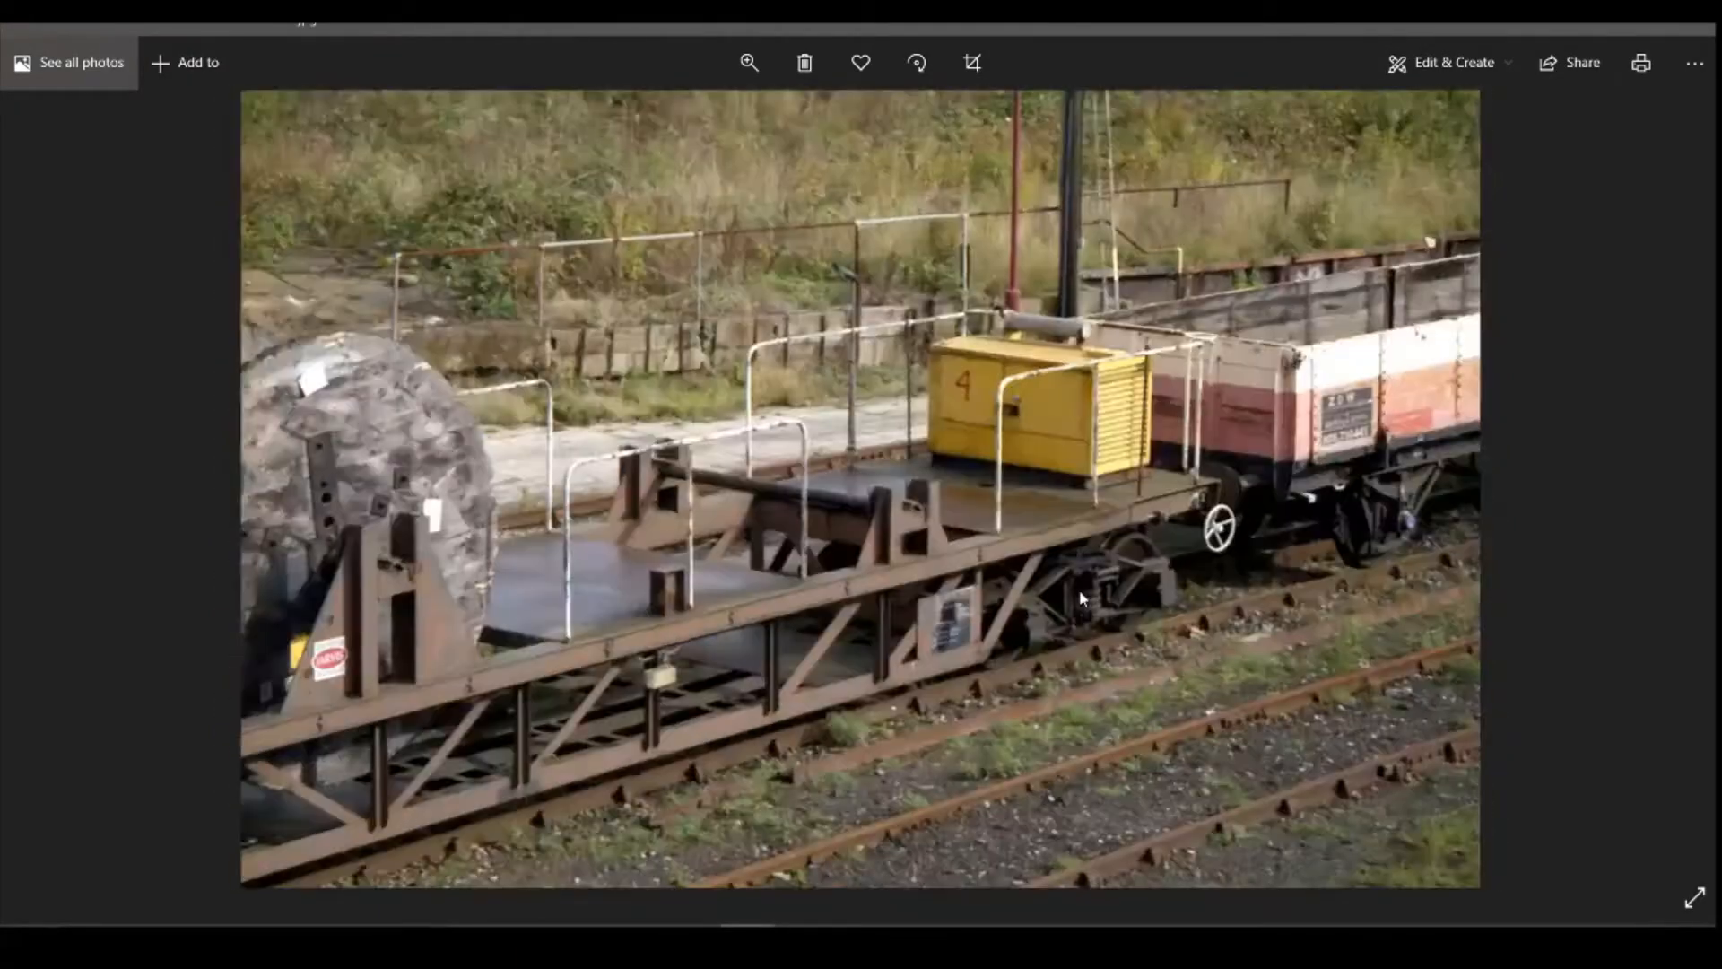
{"action": "key", "text": "Right"}
{"action": "key", "text": "Right"}
{"action": "key", "text": "Right"}
{"action": "key", "text": "Right"}
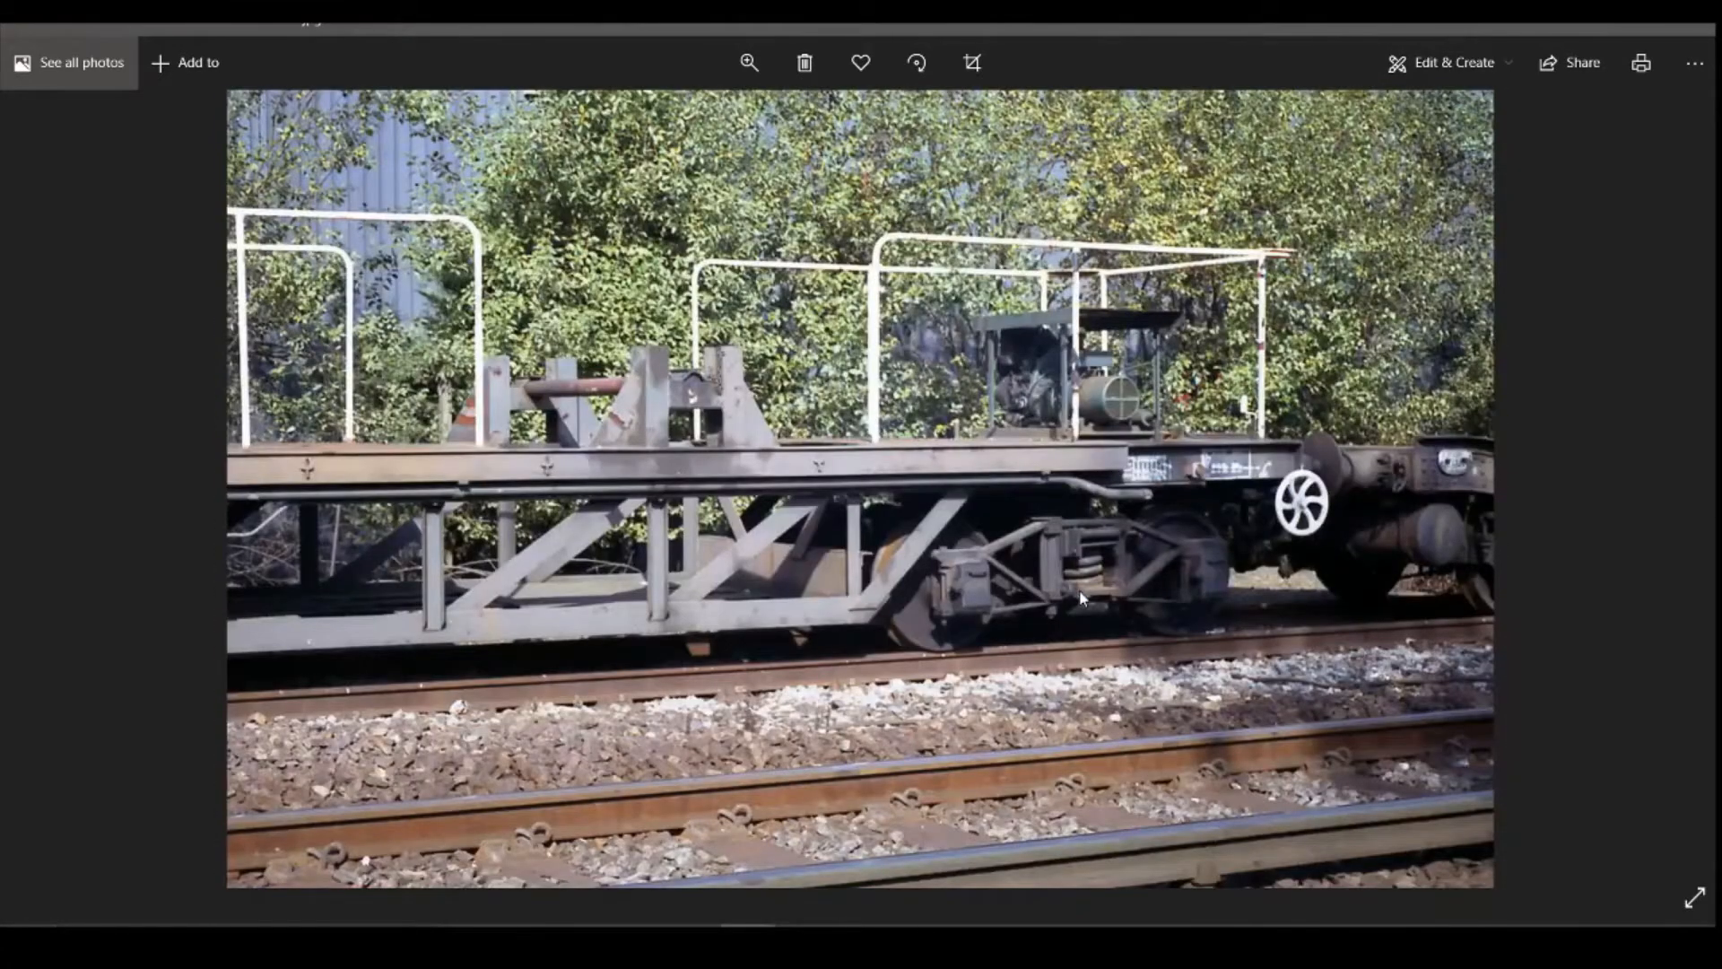
{"action": "key", "text": "Right"}
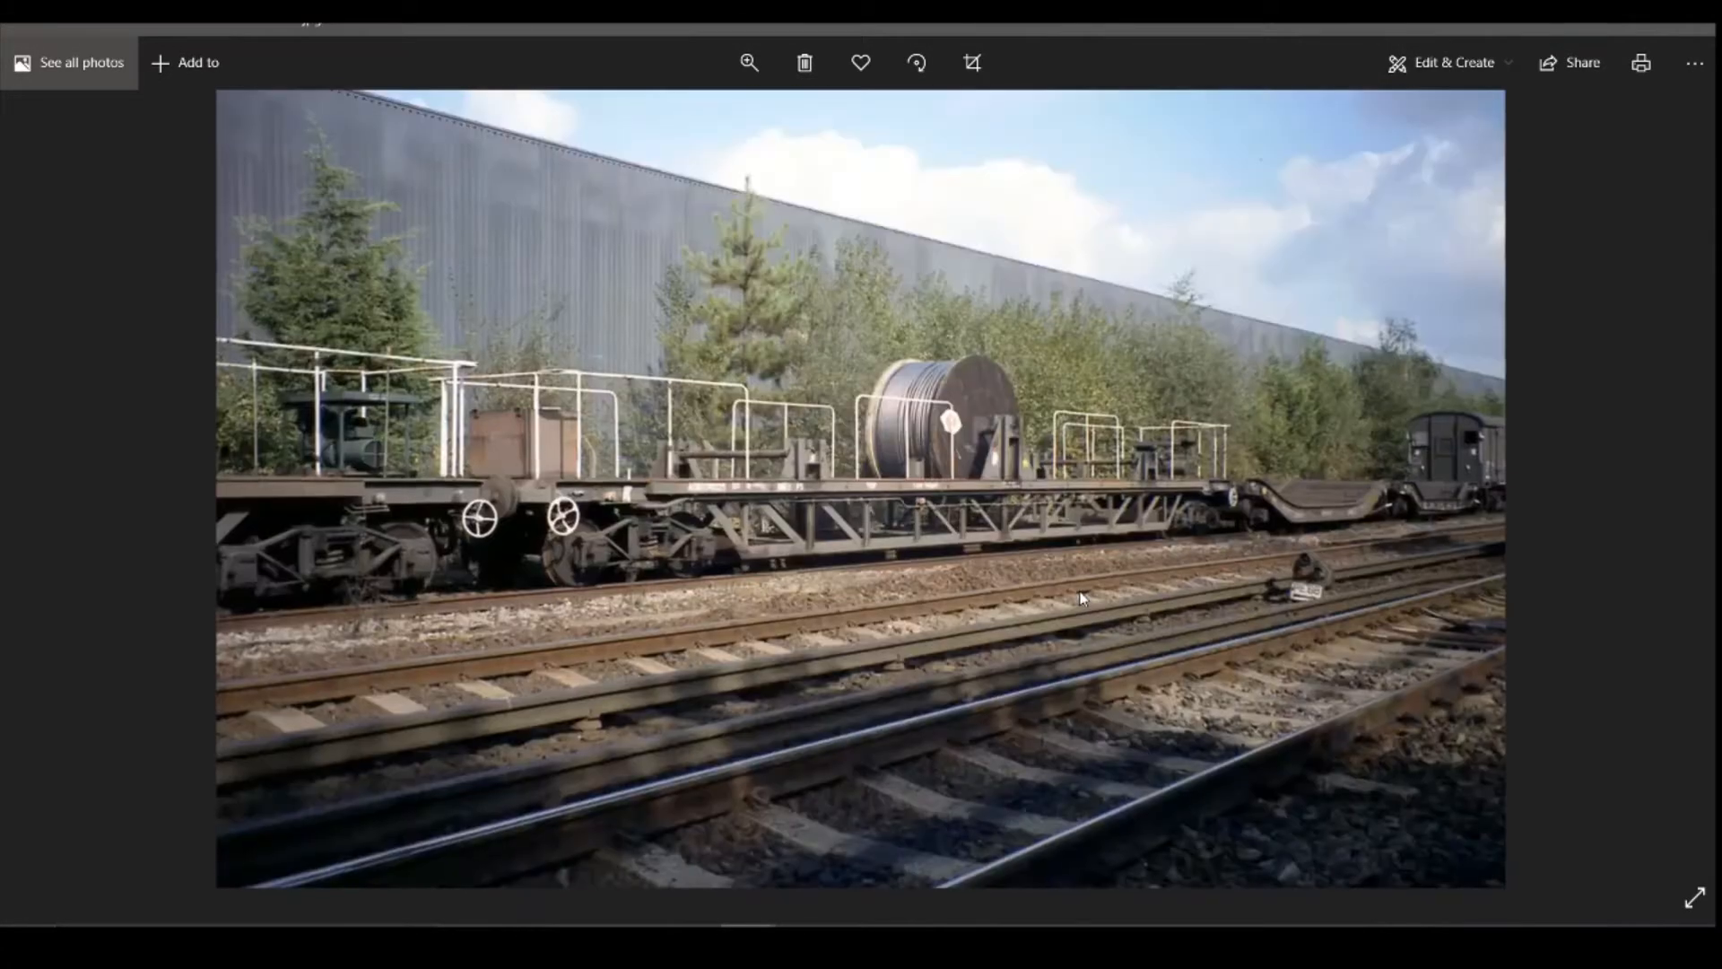
{"action": "key", "text": "Right"}
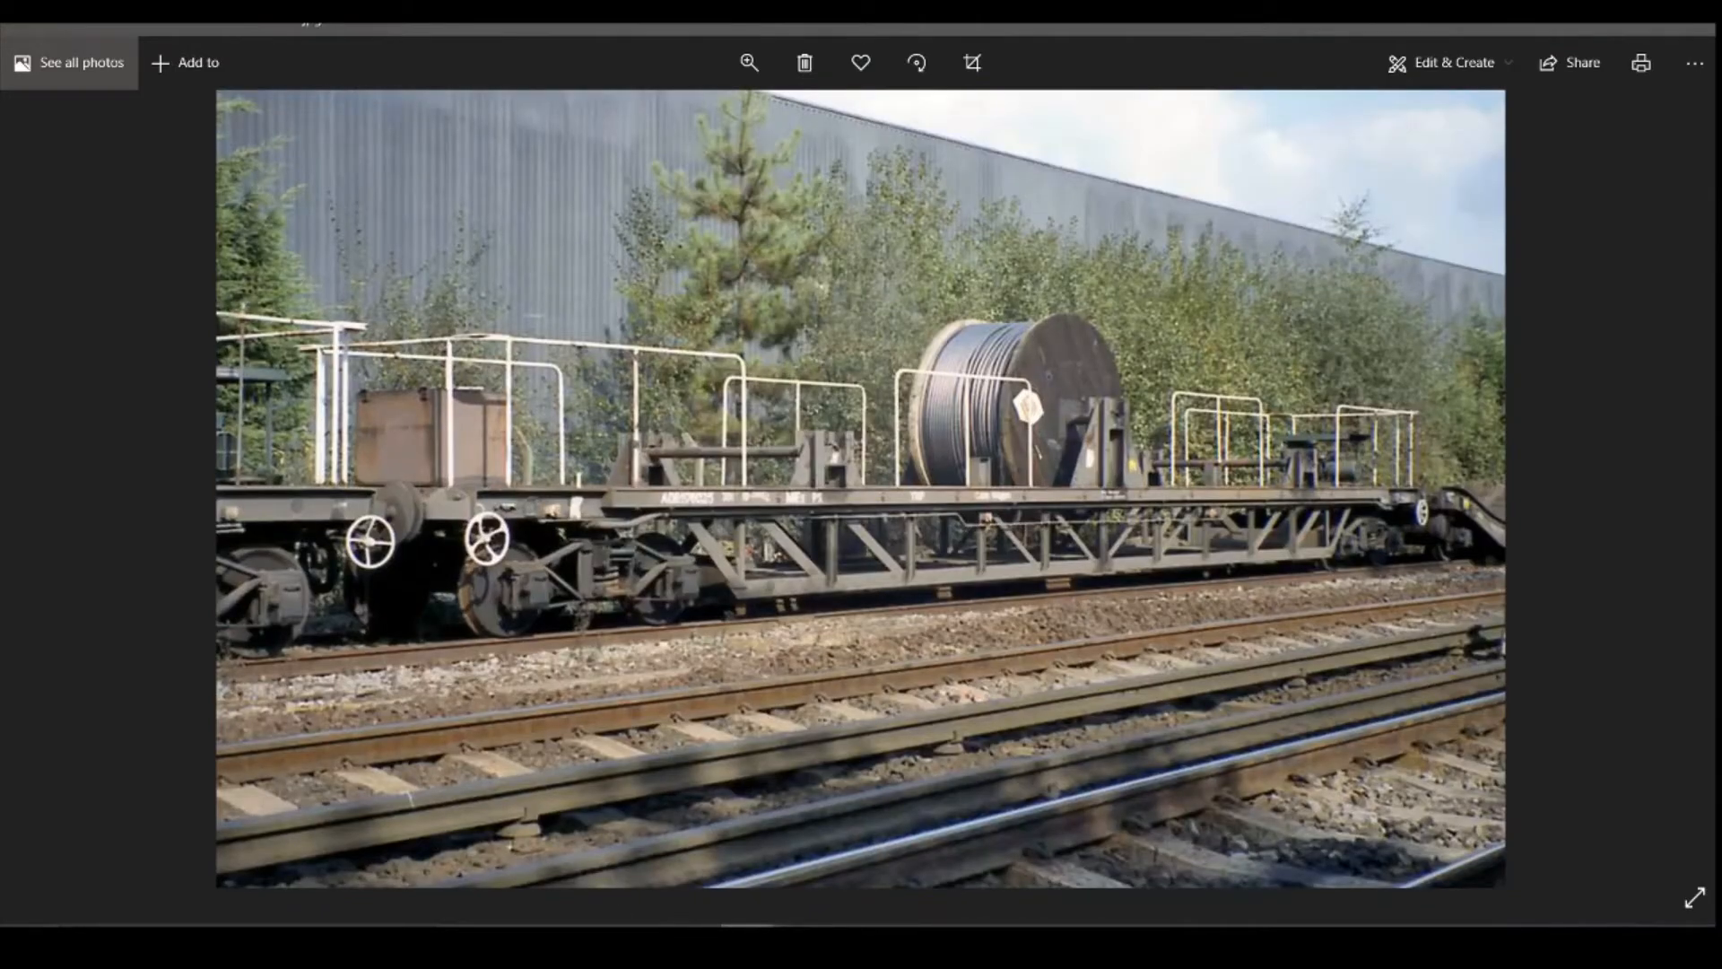
Step: Check the wagon model in Fusion 360, return to Photos and examine the remaining shots of the deck and central cable reel
{"action": "left_click", "coordinate": [692, 940]}
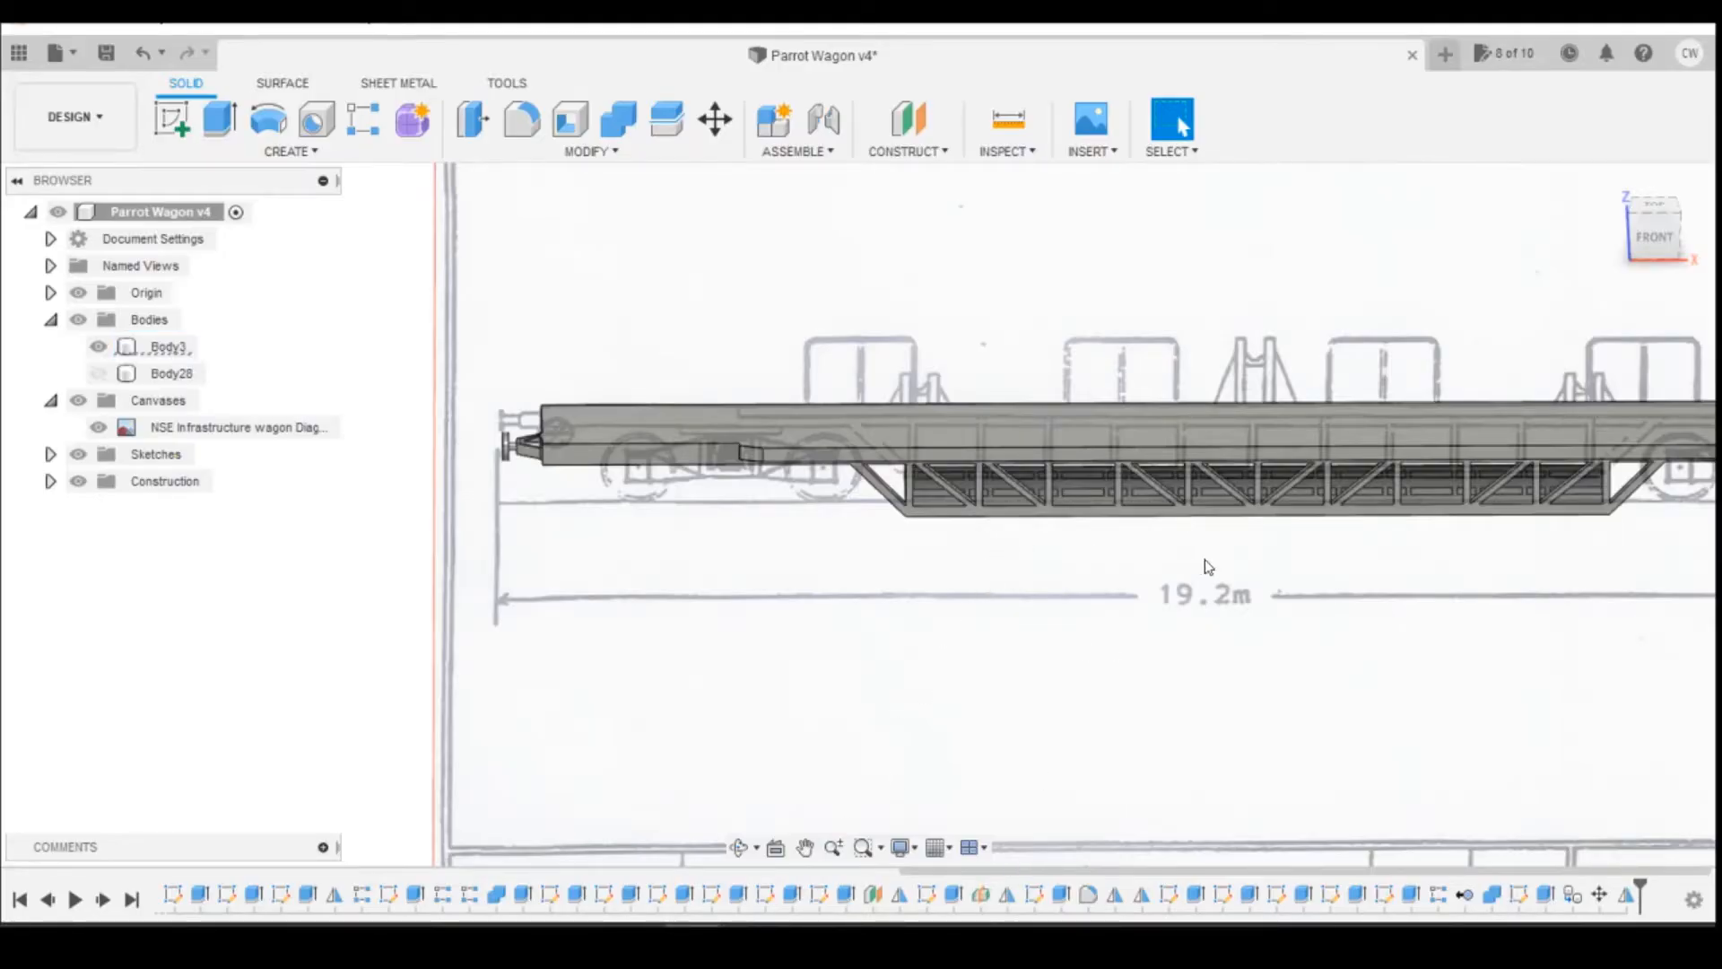
{"action": "mouse_move", "coordinate": [750, 940]}
{"action": "left_click", "coordinate": [890, 840]}
{"action": "key", "text": "Right"}
{"action": "key", "text": "Right"}
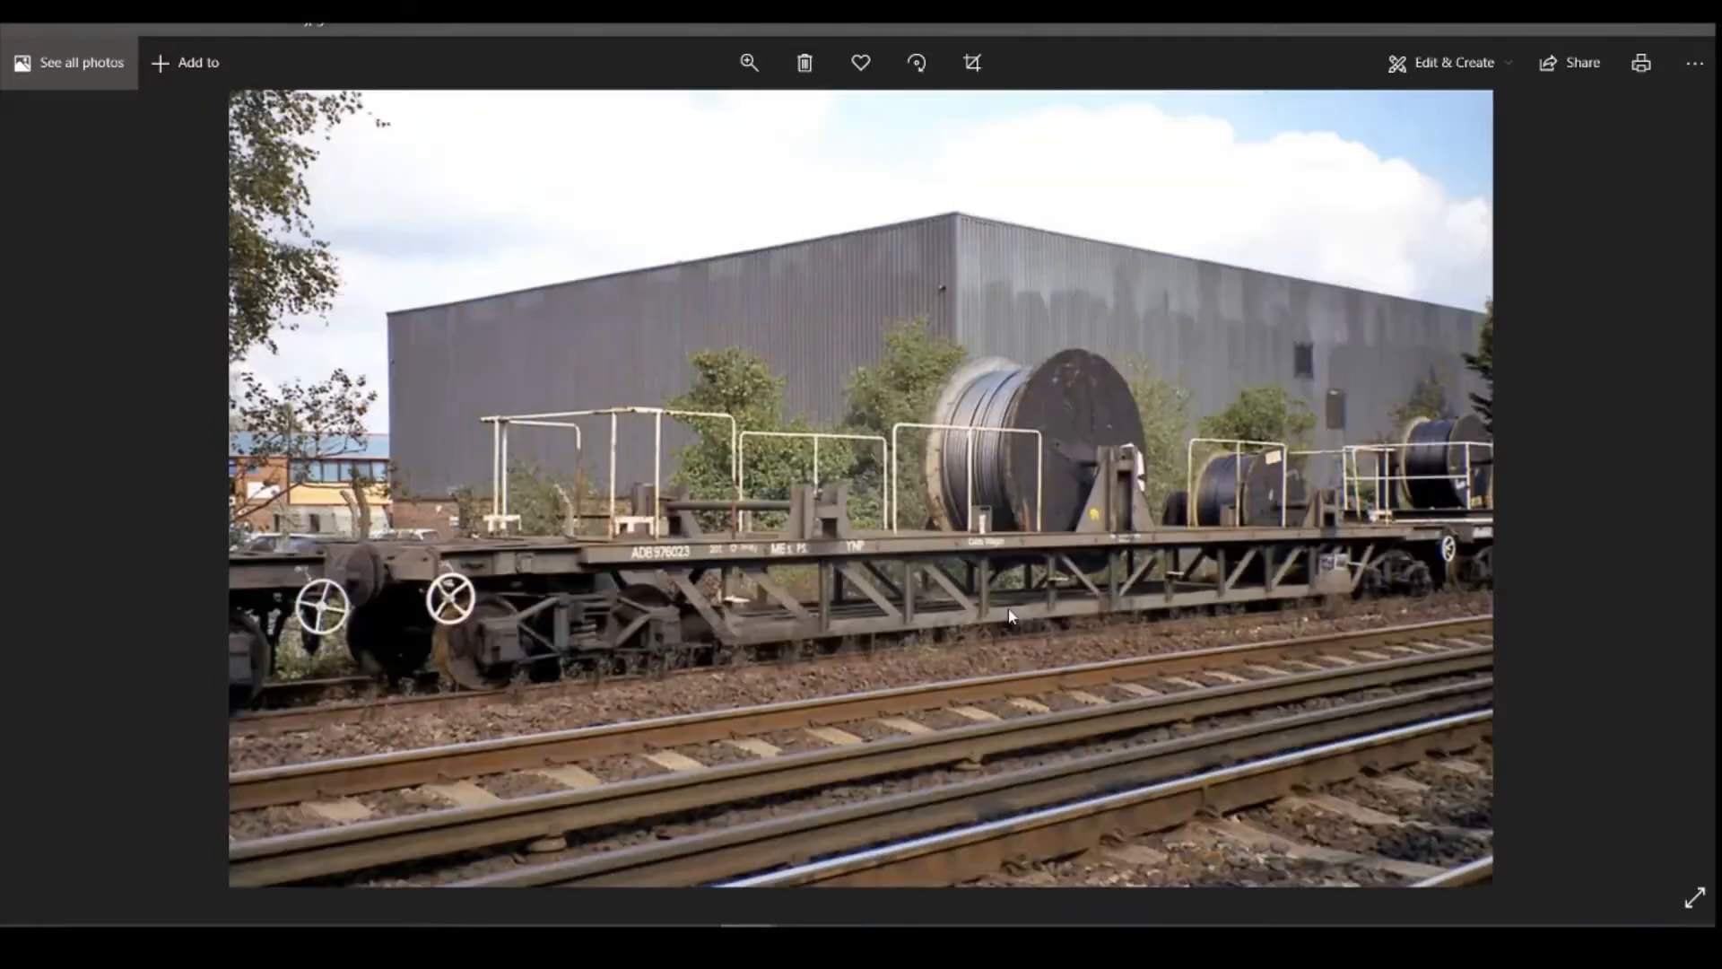
{"action": "key", "text": "Right"}
{"action": "key", "text": "Right"}
{"action": "key", "text": "Right"}
{"action": "key", "text": "Right"}
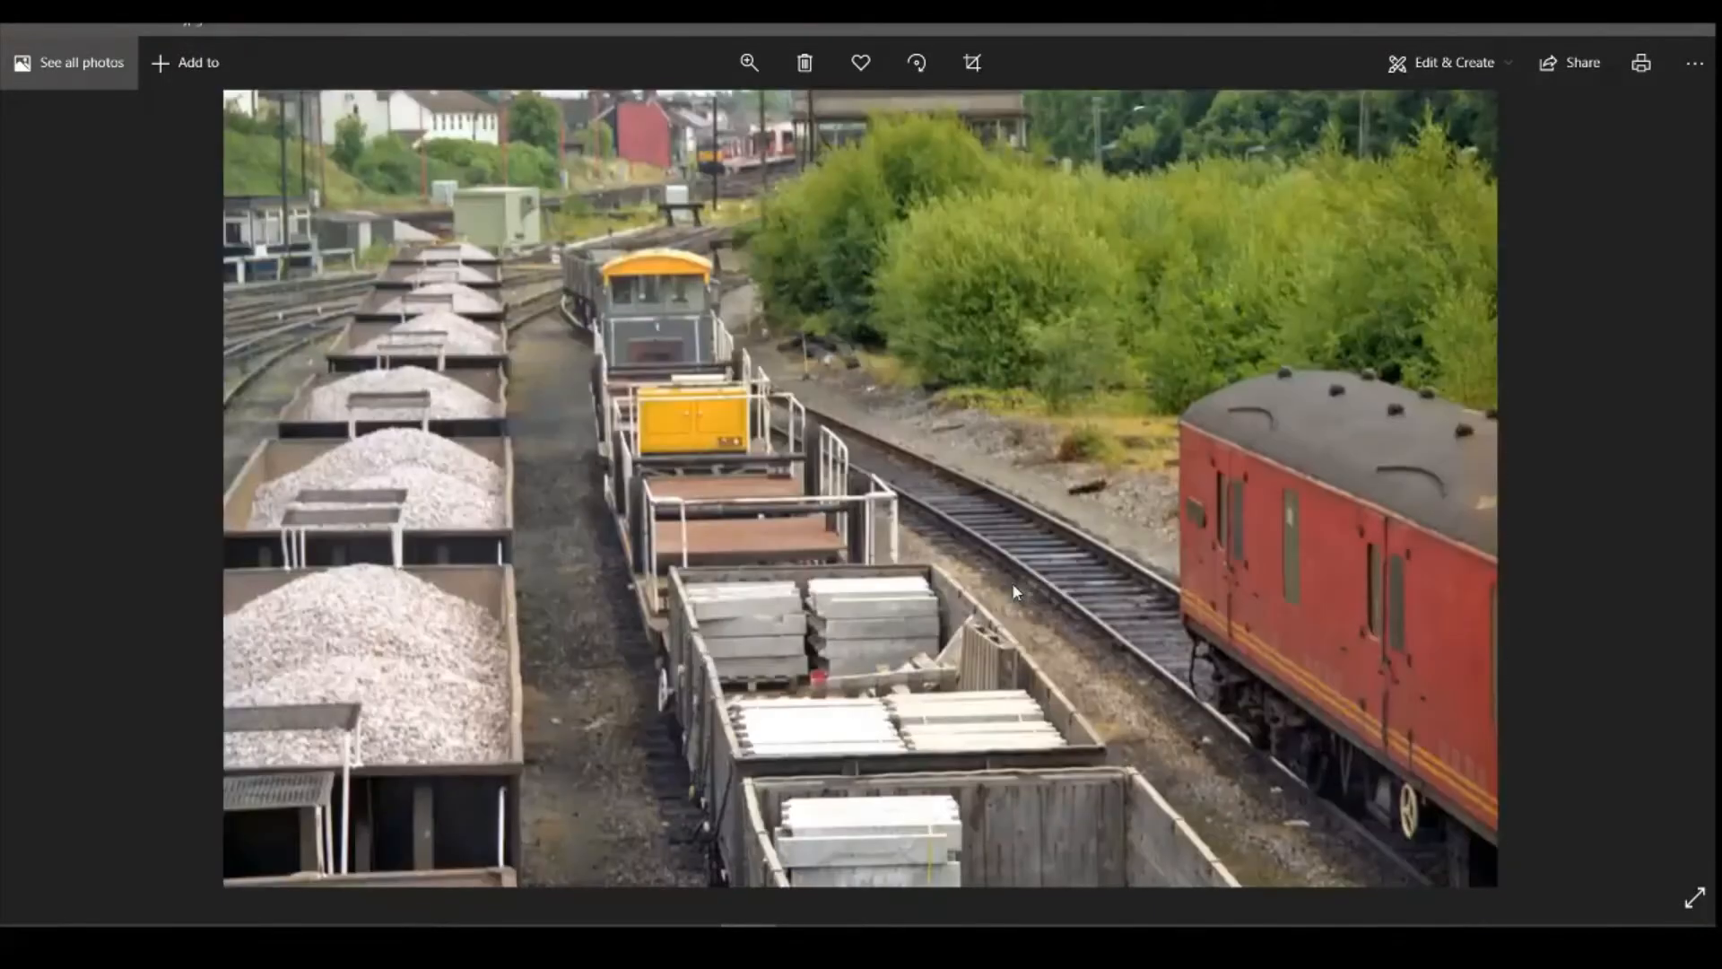
{"action": "key", "text": "Right"}
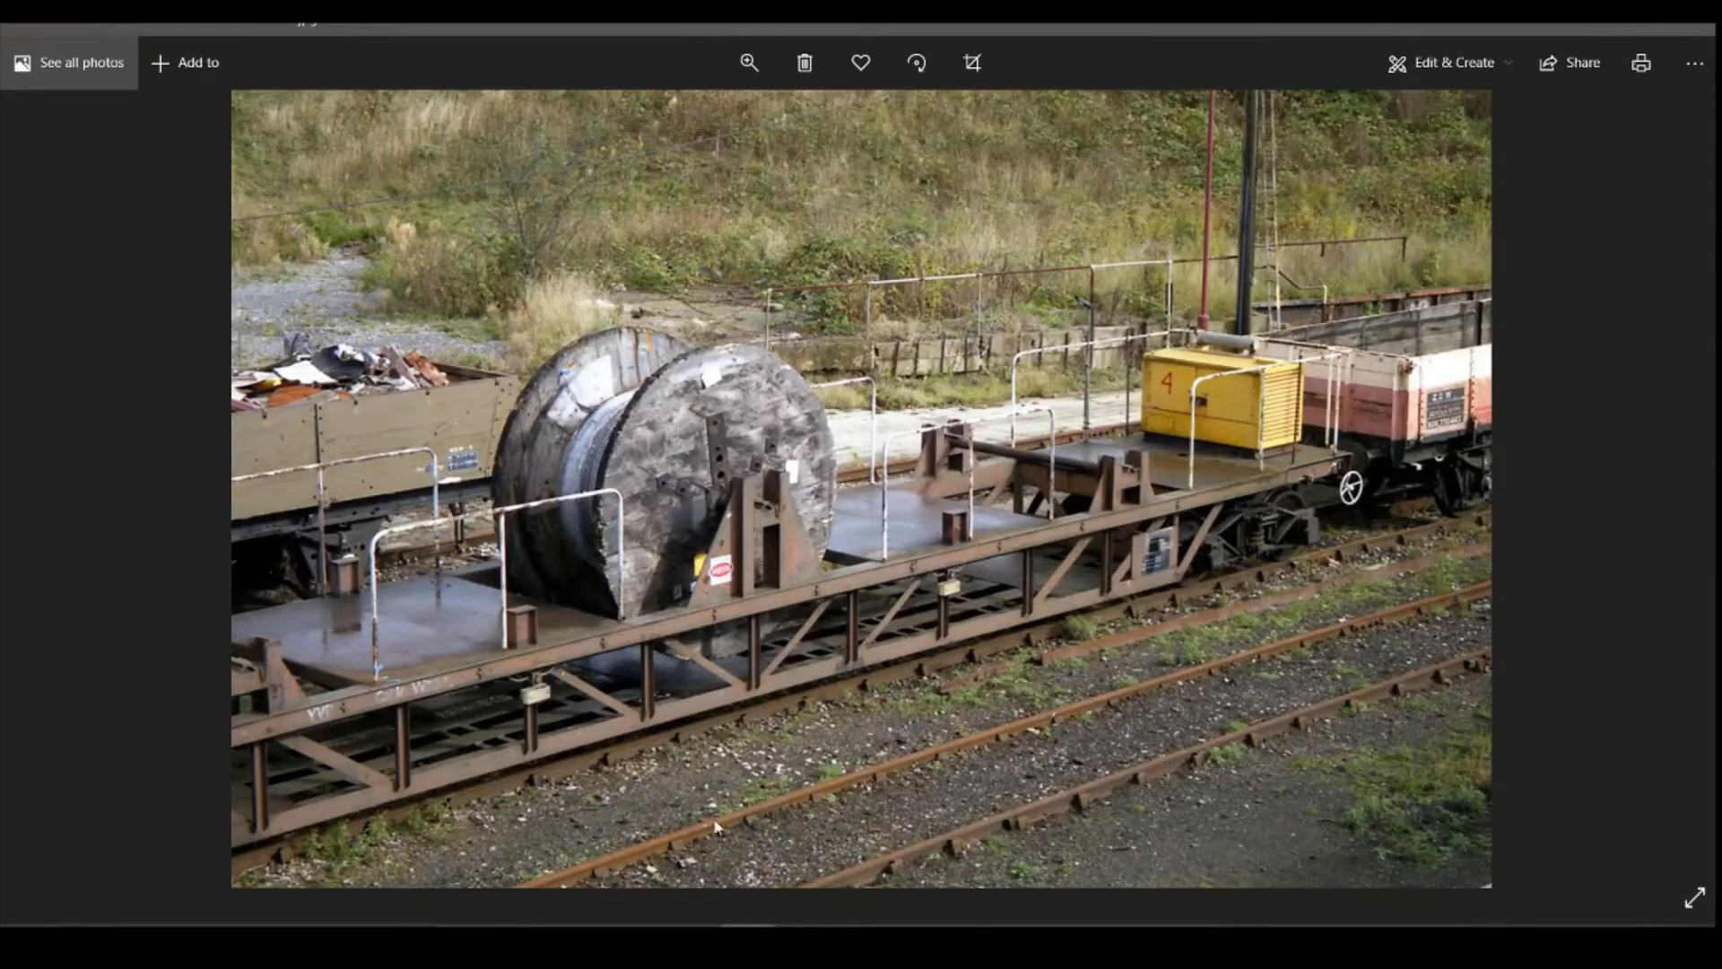
Step: Switch to Fusion 360 and sketch a rectangle about 12 by 8 mm on the deck's top face, starting from the inner edge across mid-wagon
{"action": "left_click", "coordinate": [694, 940]}
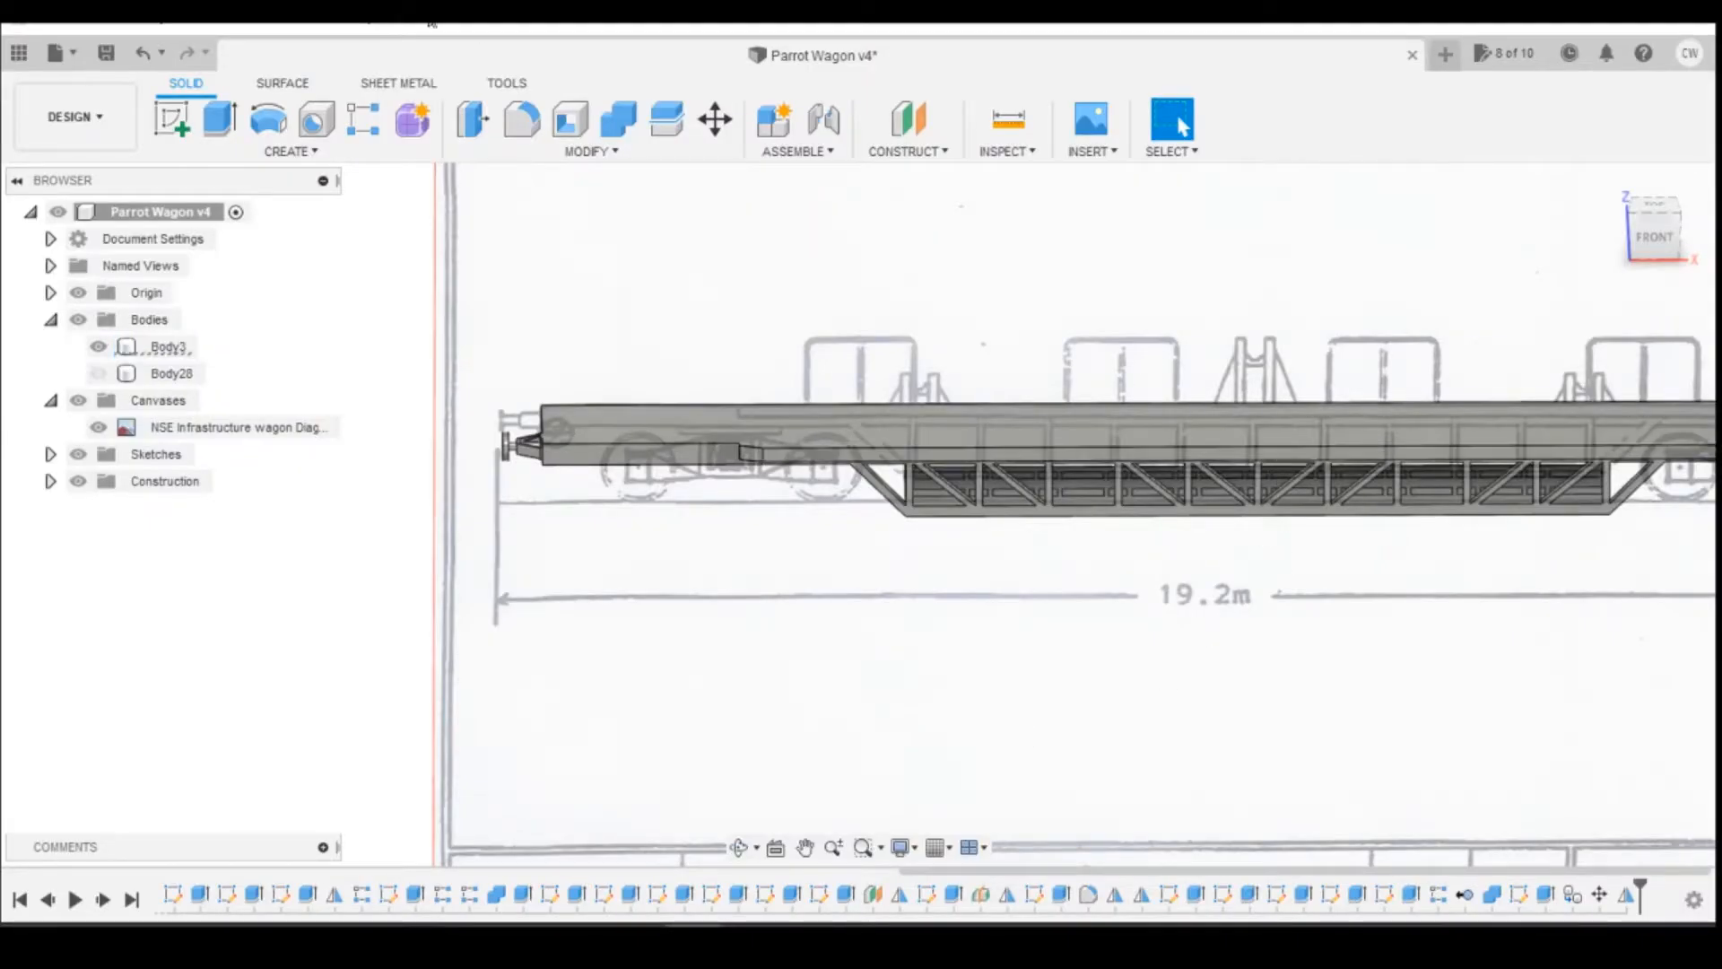
{"action": "left_click", "coordinate": [172, 120]}
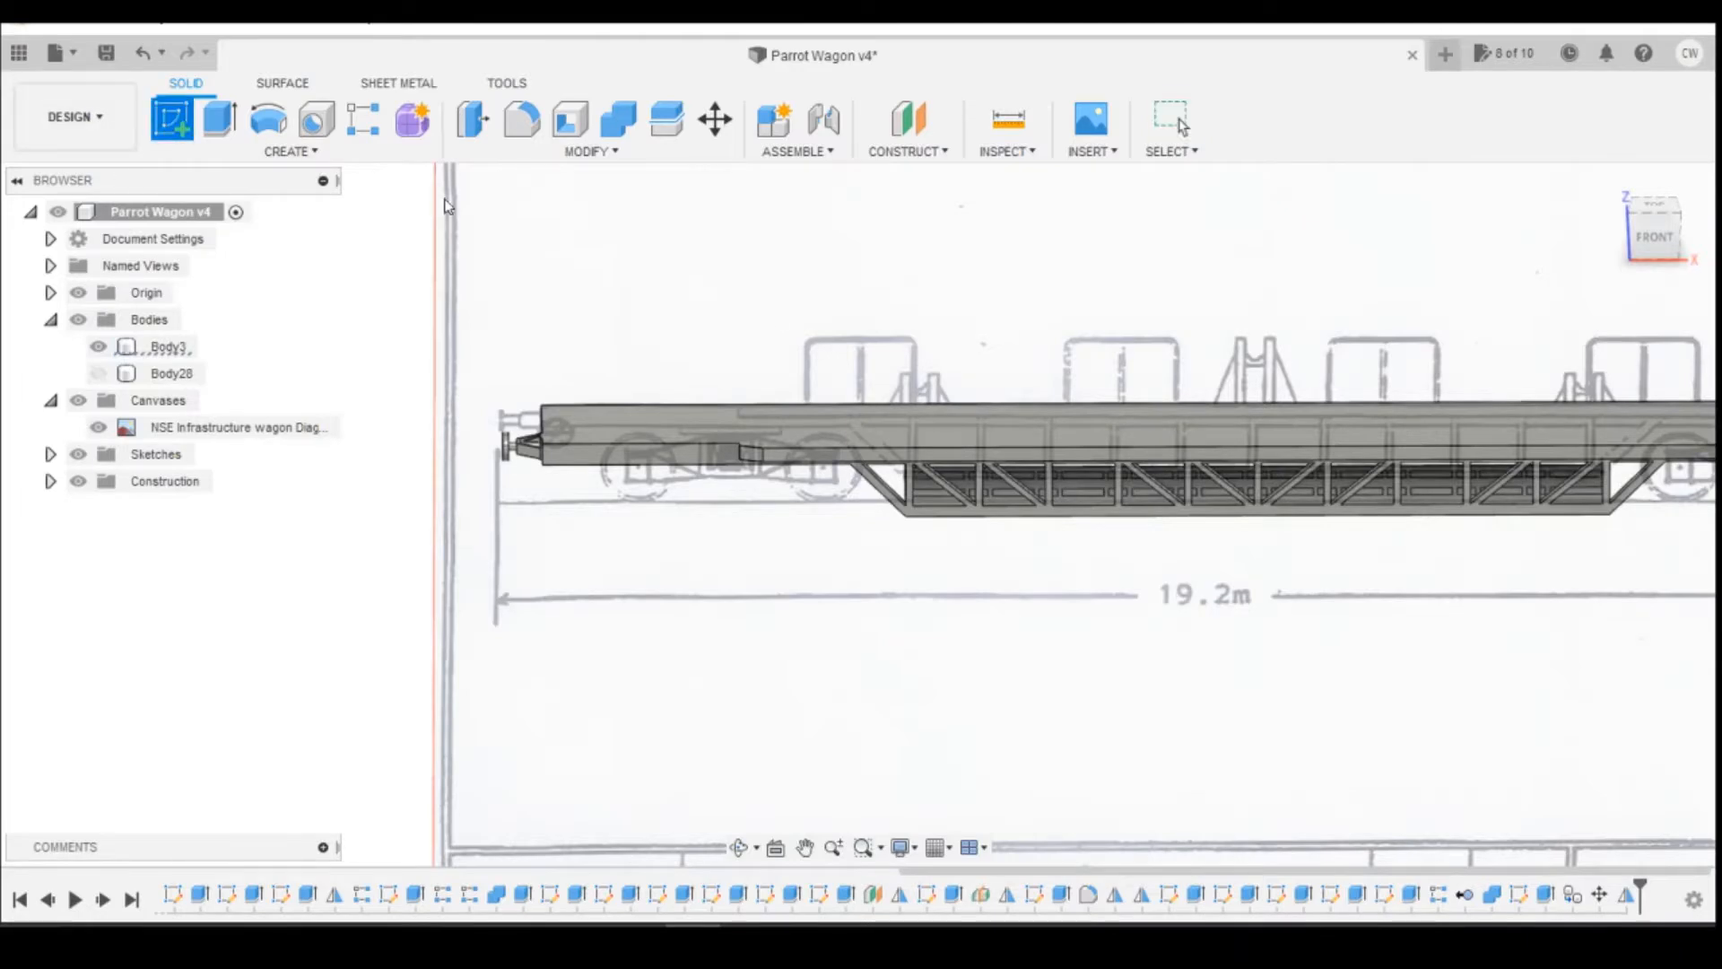
{"action": "left_click", "coordinate": [1261, 420]}
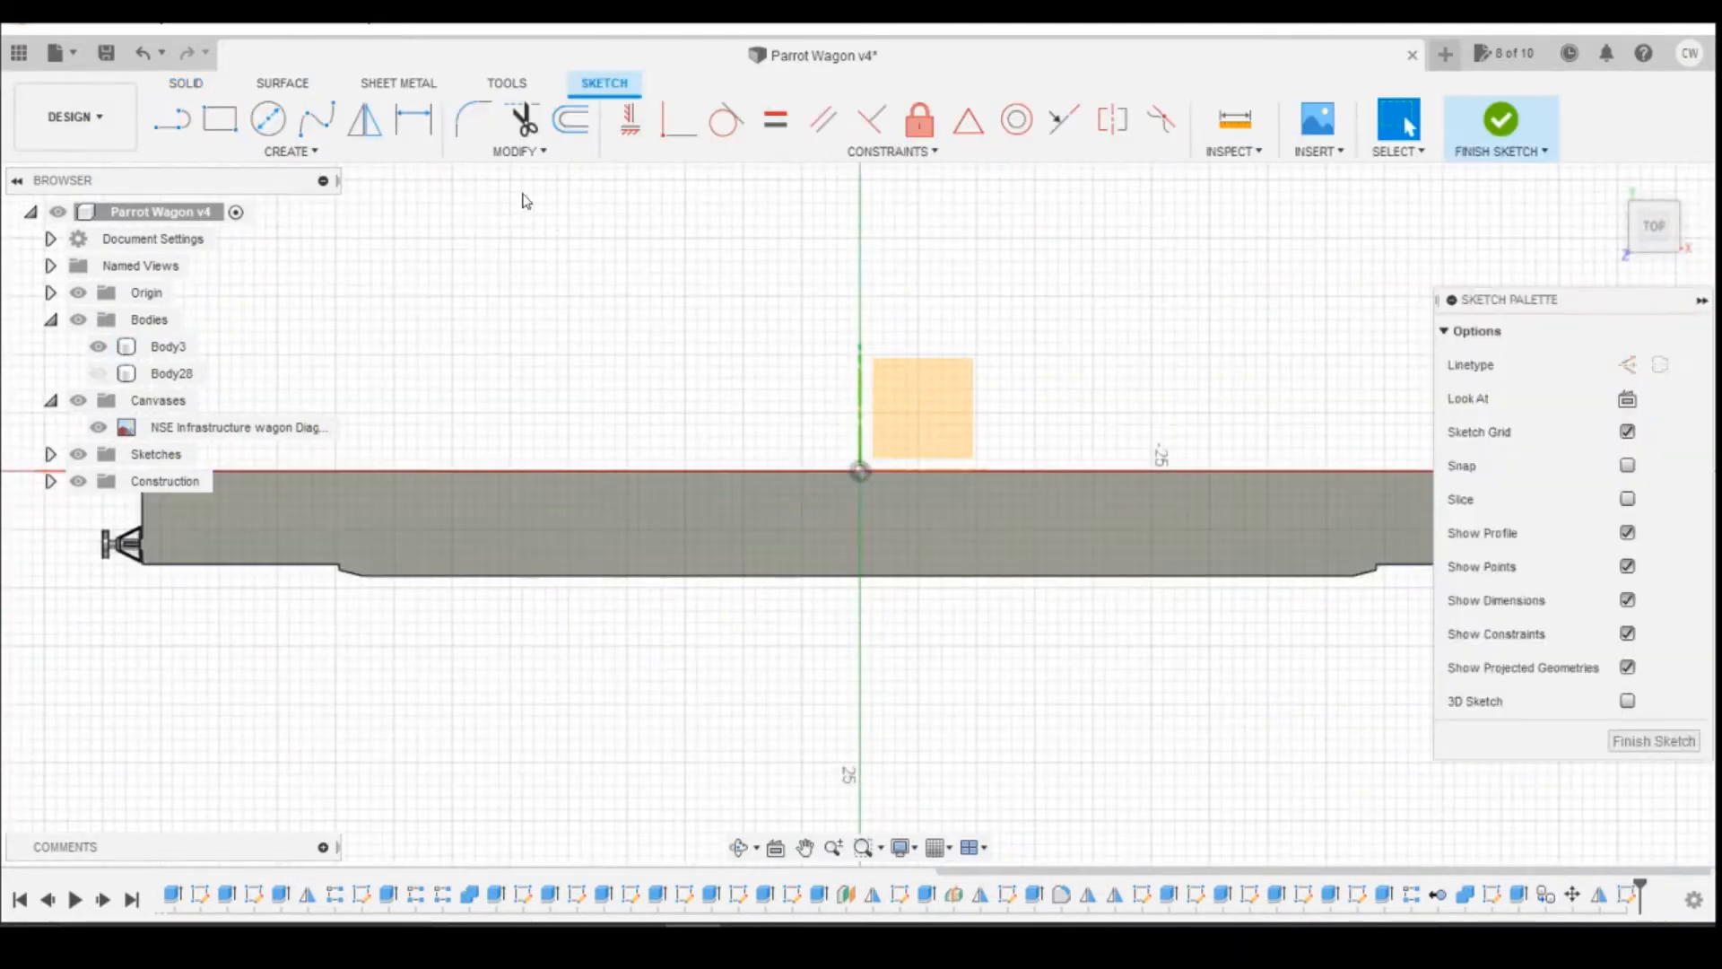
{"action": "left_click", "coordinate": [218, 121]}
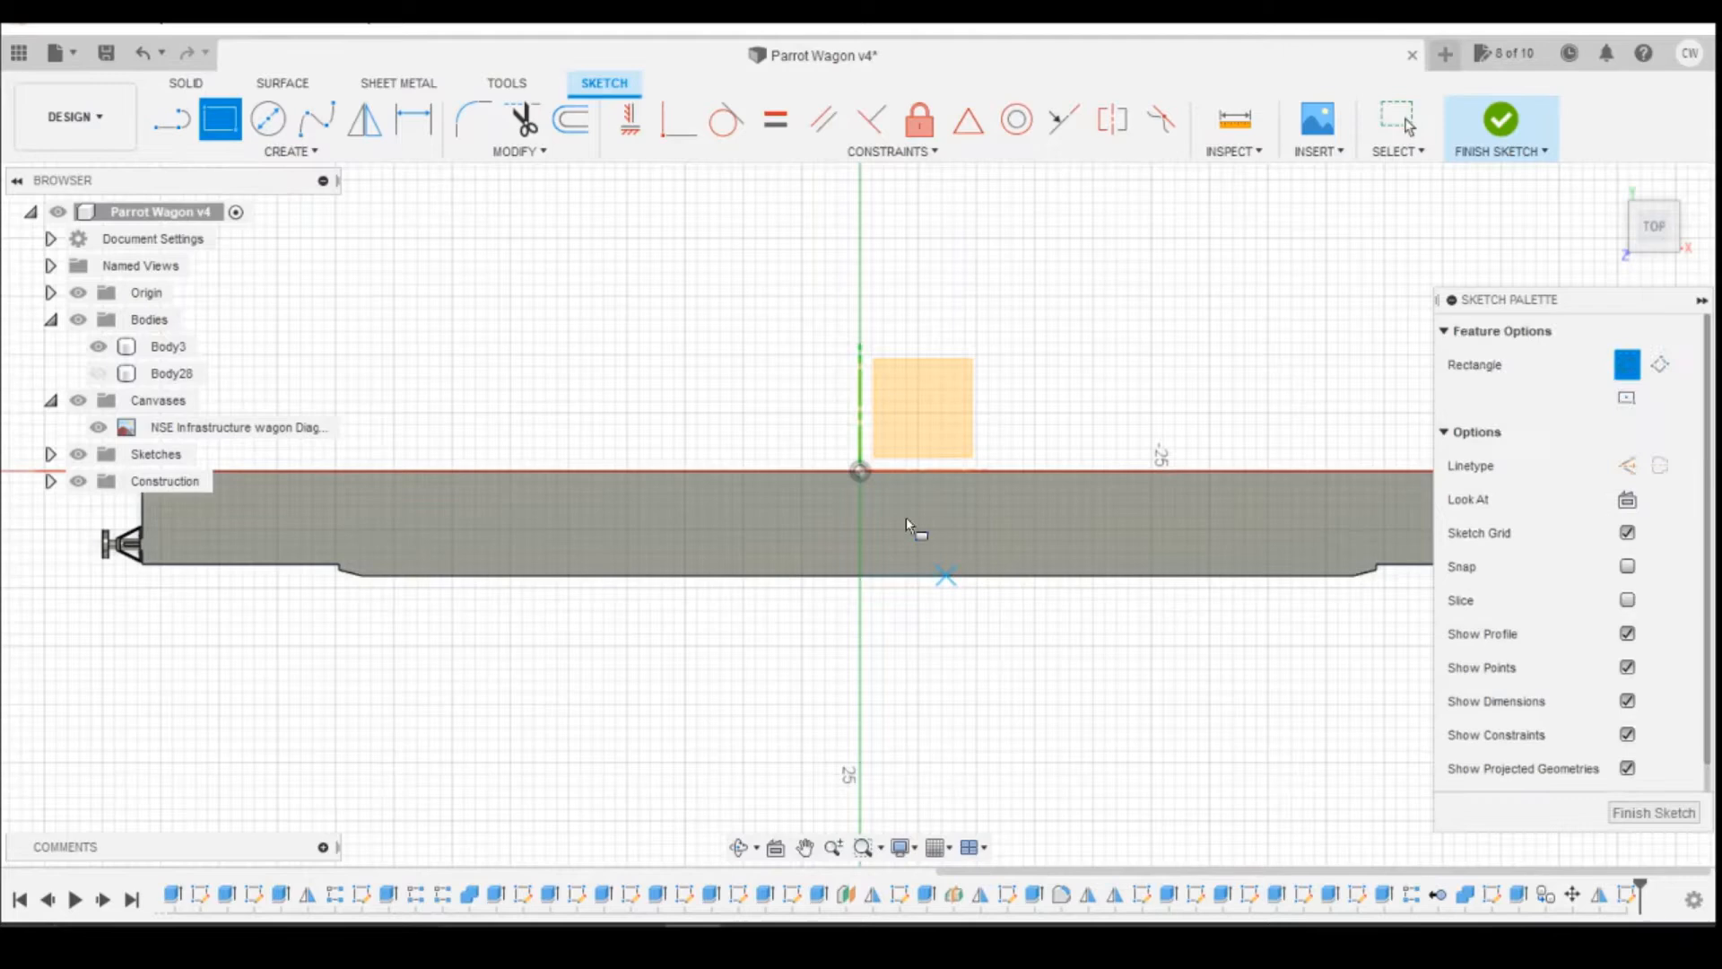
{"action": "left_click", "coordinate": [793, 471]}
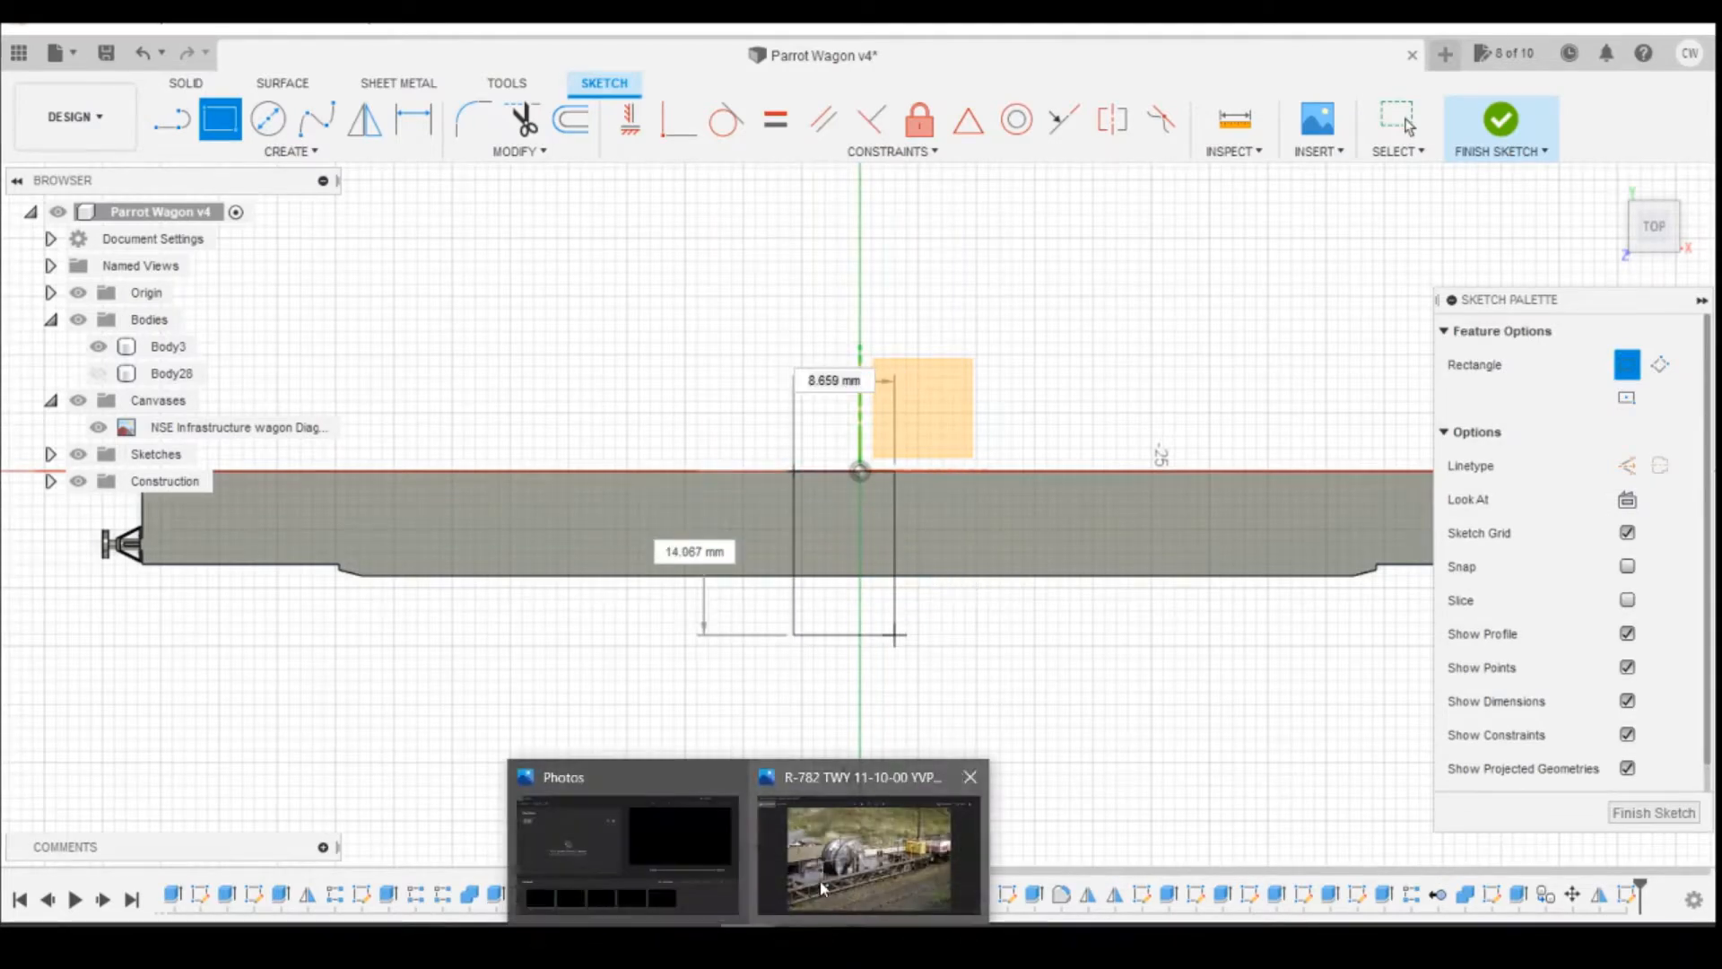
{"action": "left_click", "coordinate": [834, 861]}
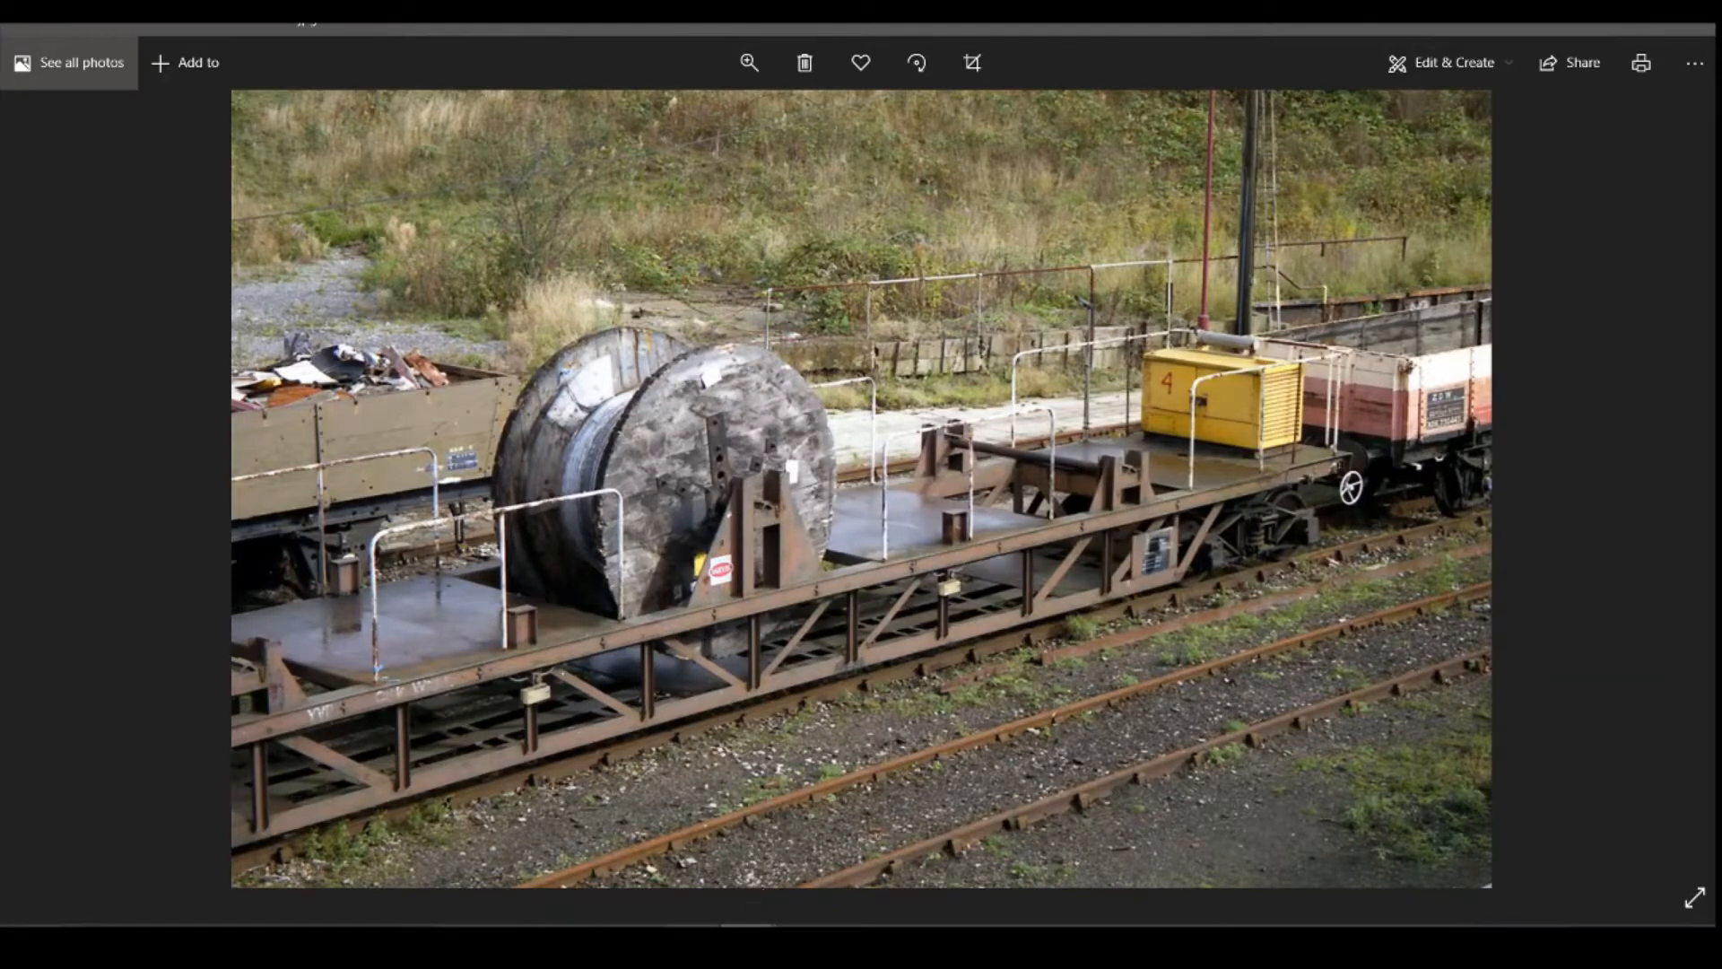
{"action": "key", "text": "alt+Tab"}
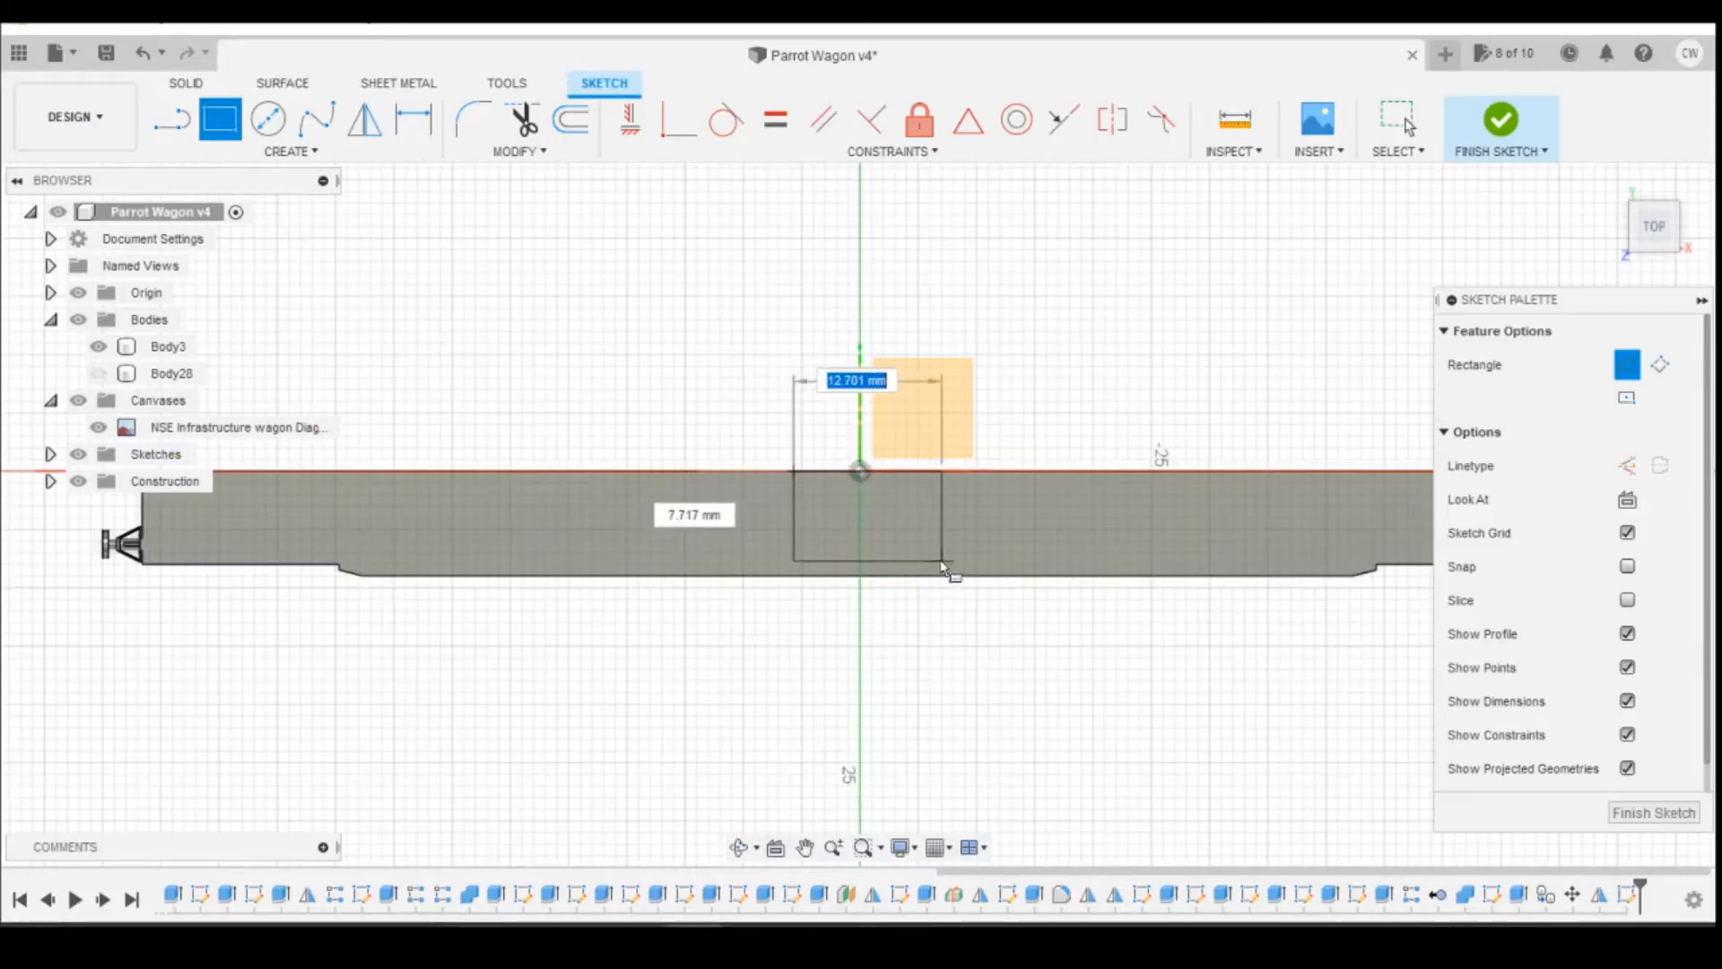
{"action": "left_click", "coordinate": [942, 561]}
Step: Dimension the gap between the rectangle's outer side and the deck's outer edge, setting it to 1 mm
{"action": "scroll", "coordinate": [912, 601], "scroll_direction": "up", "scroll_amount": 5}
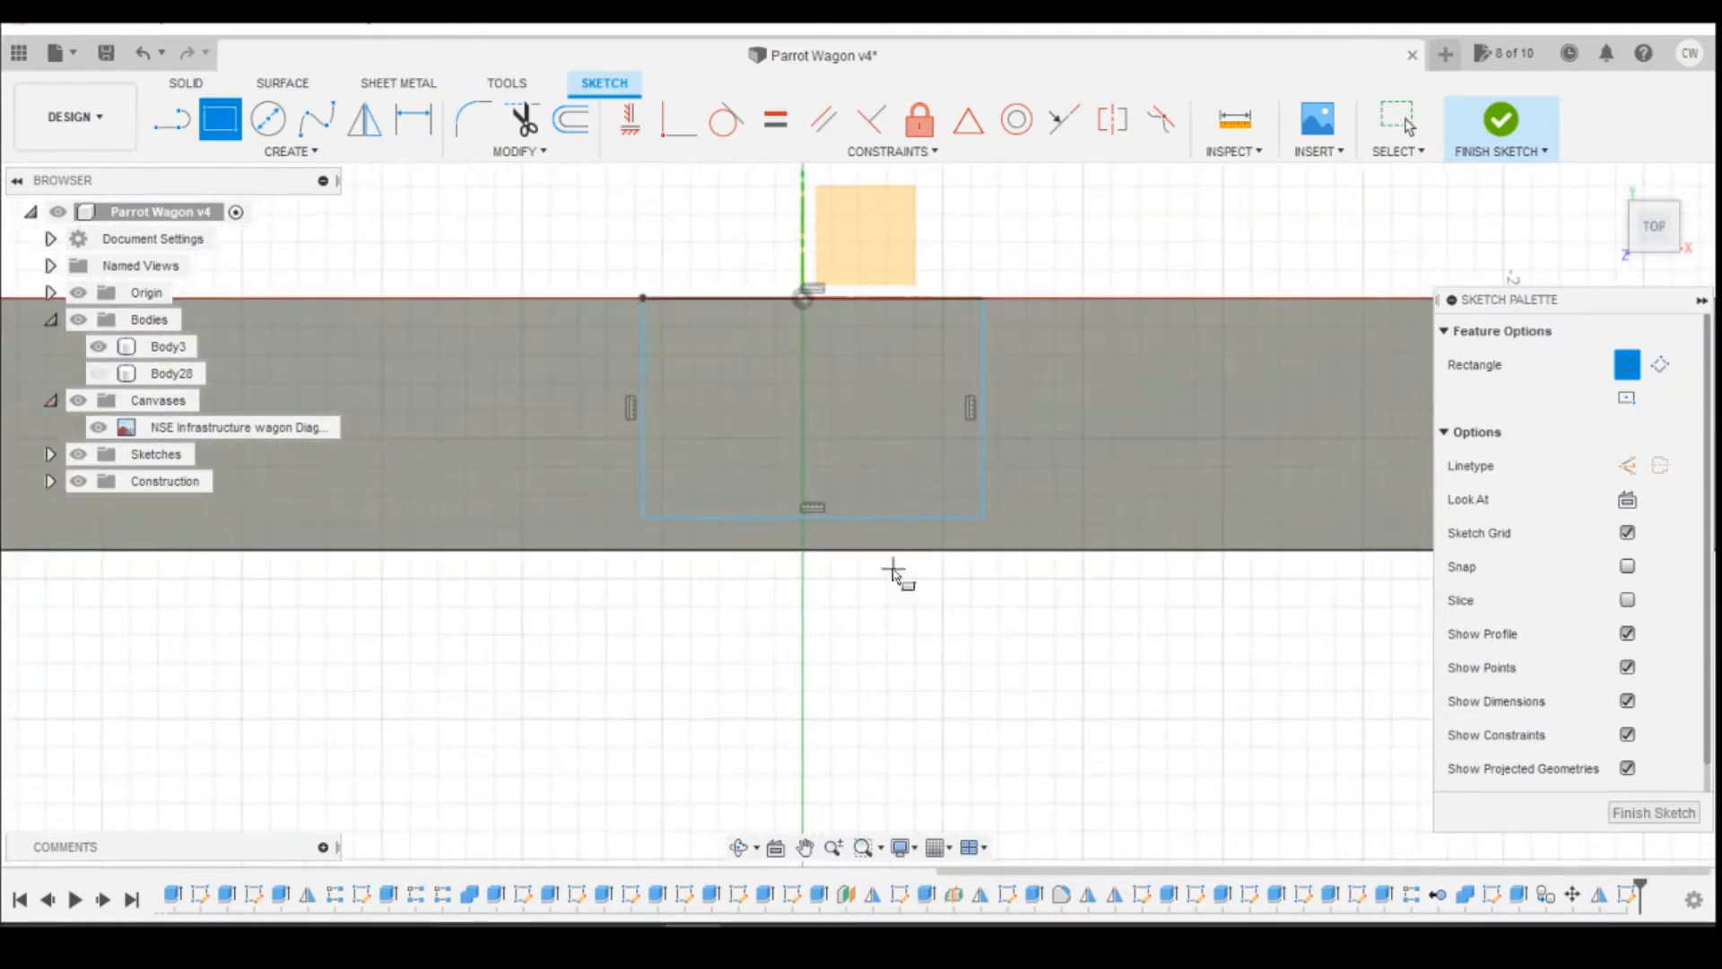
{"action": "key", "text": "d"}
{"action": "left_click", "coordinate": [867, 517]}
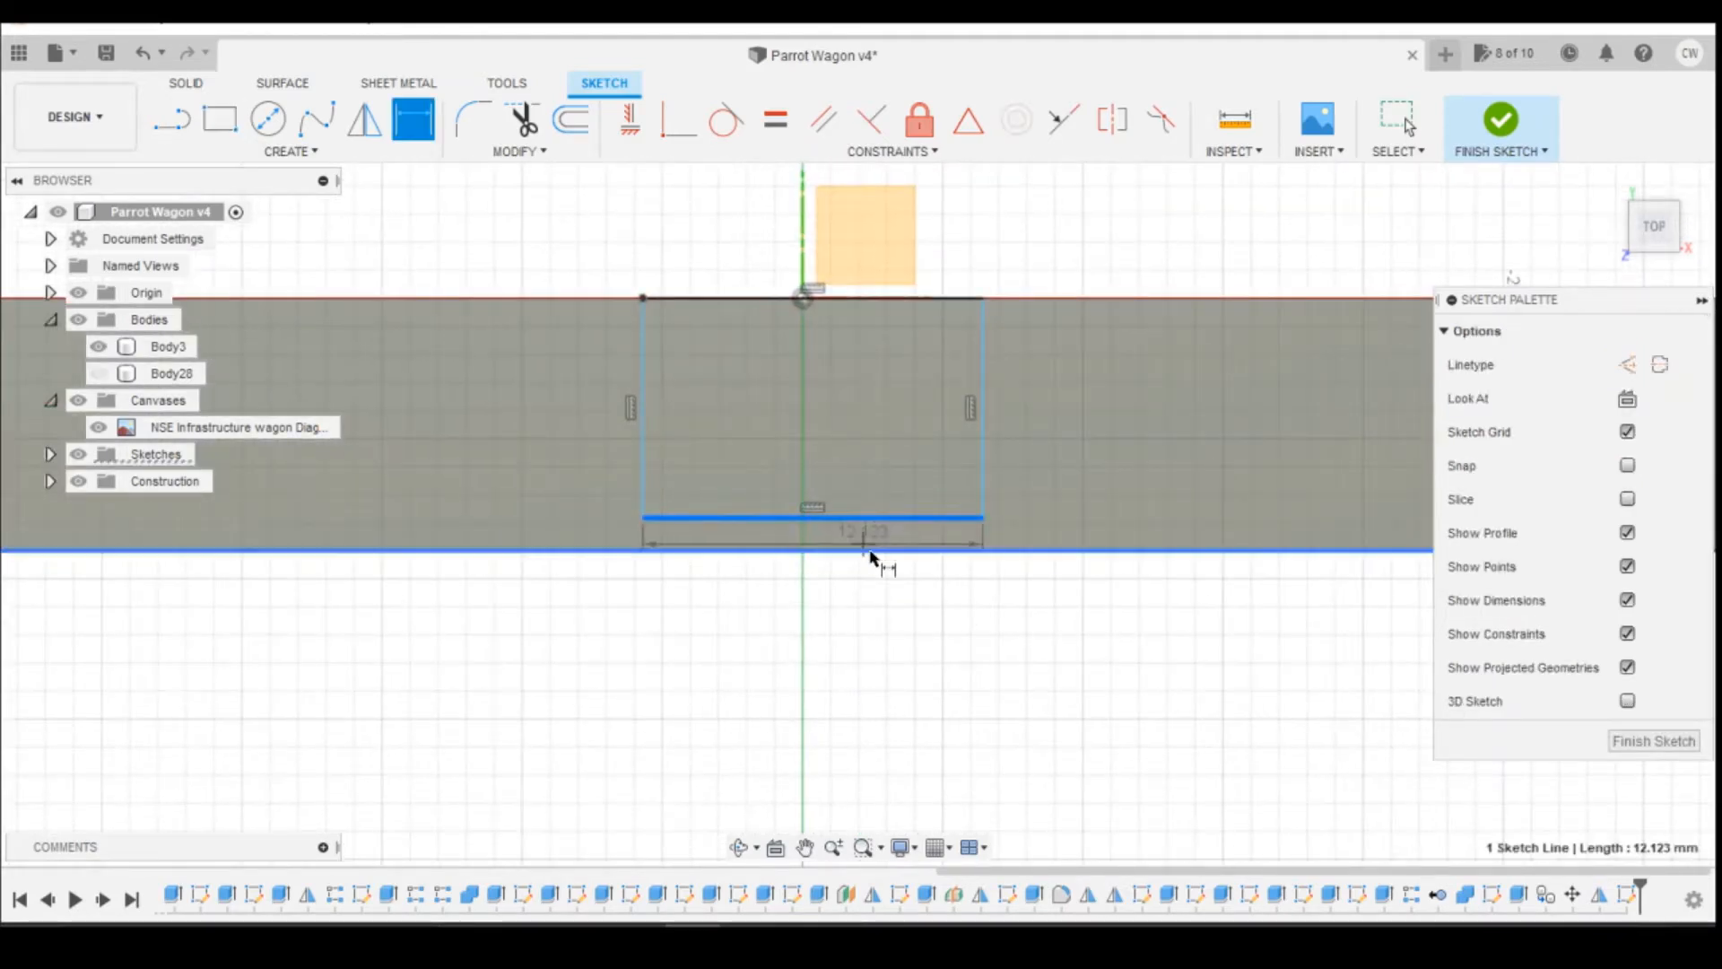
{"action": "left_click", "coordinate": [872, 550]}
{"action": "left_click", "coordinate": [1041, 529]}
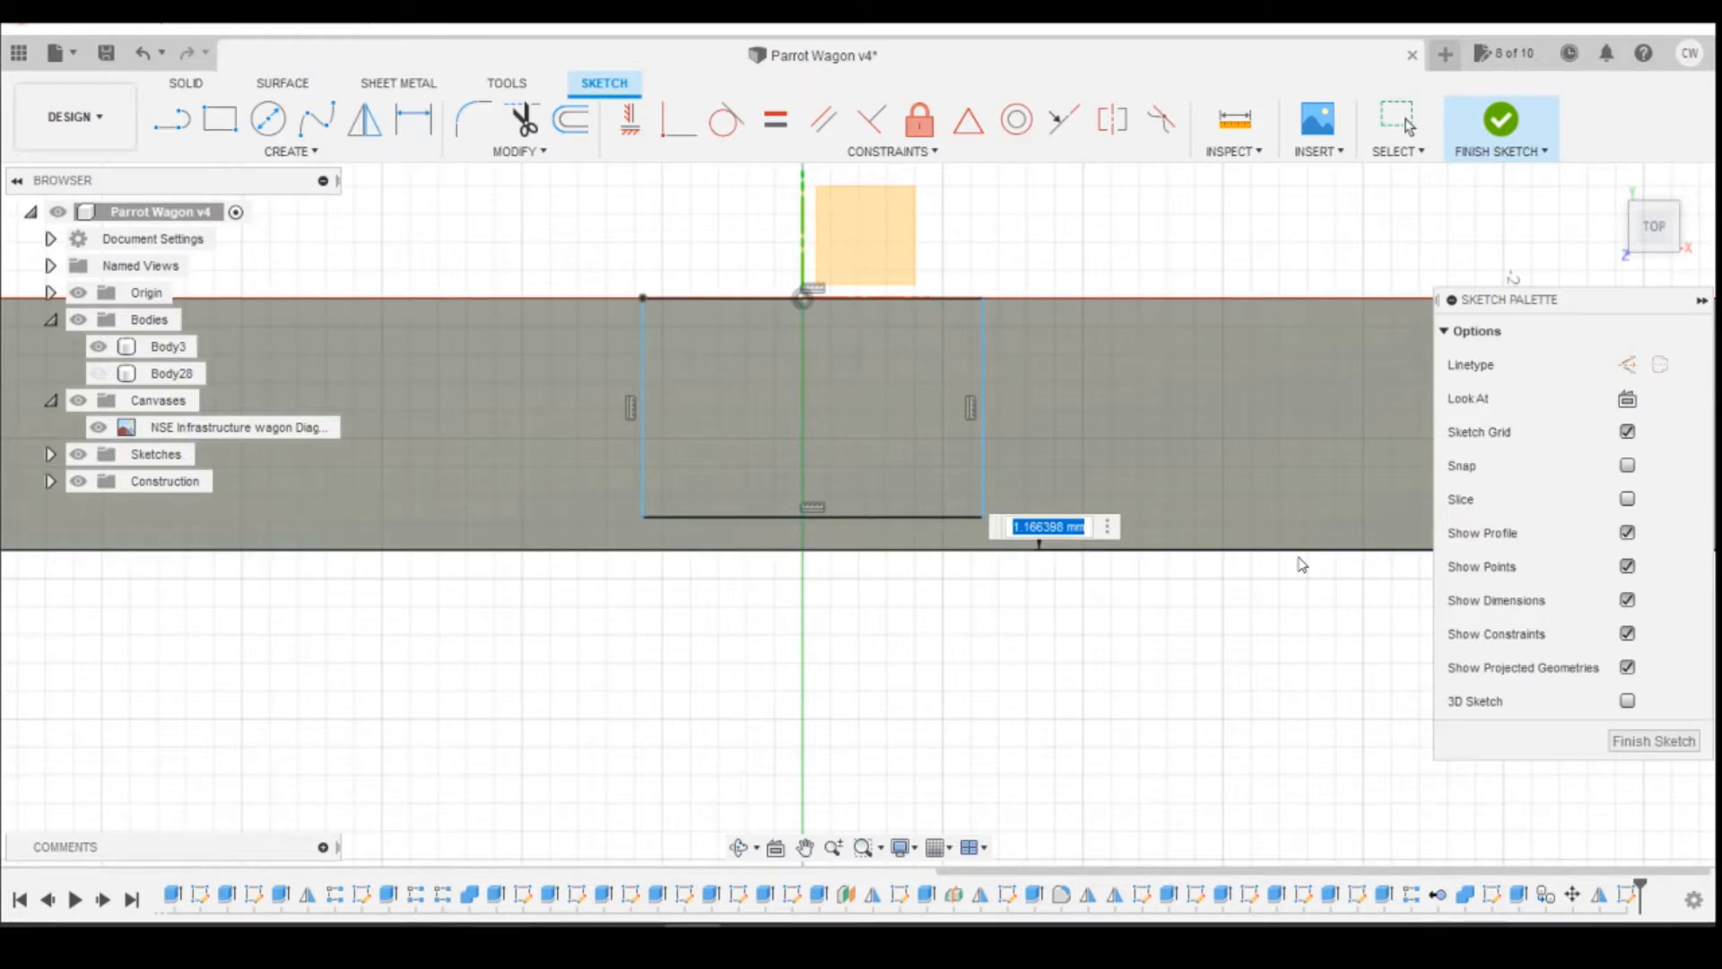
{"action": "key", "text": "Return"}
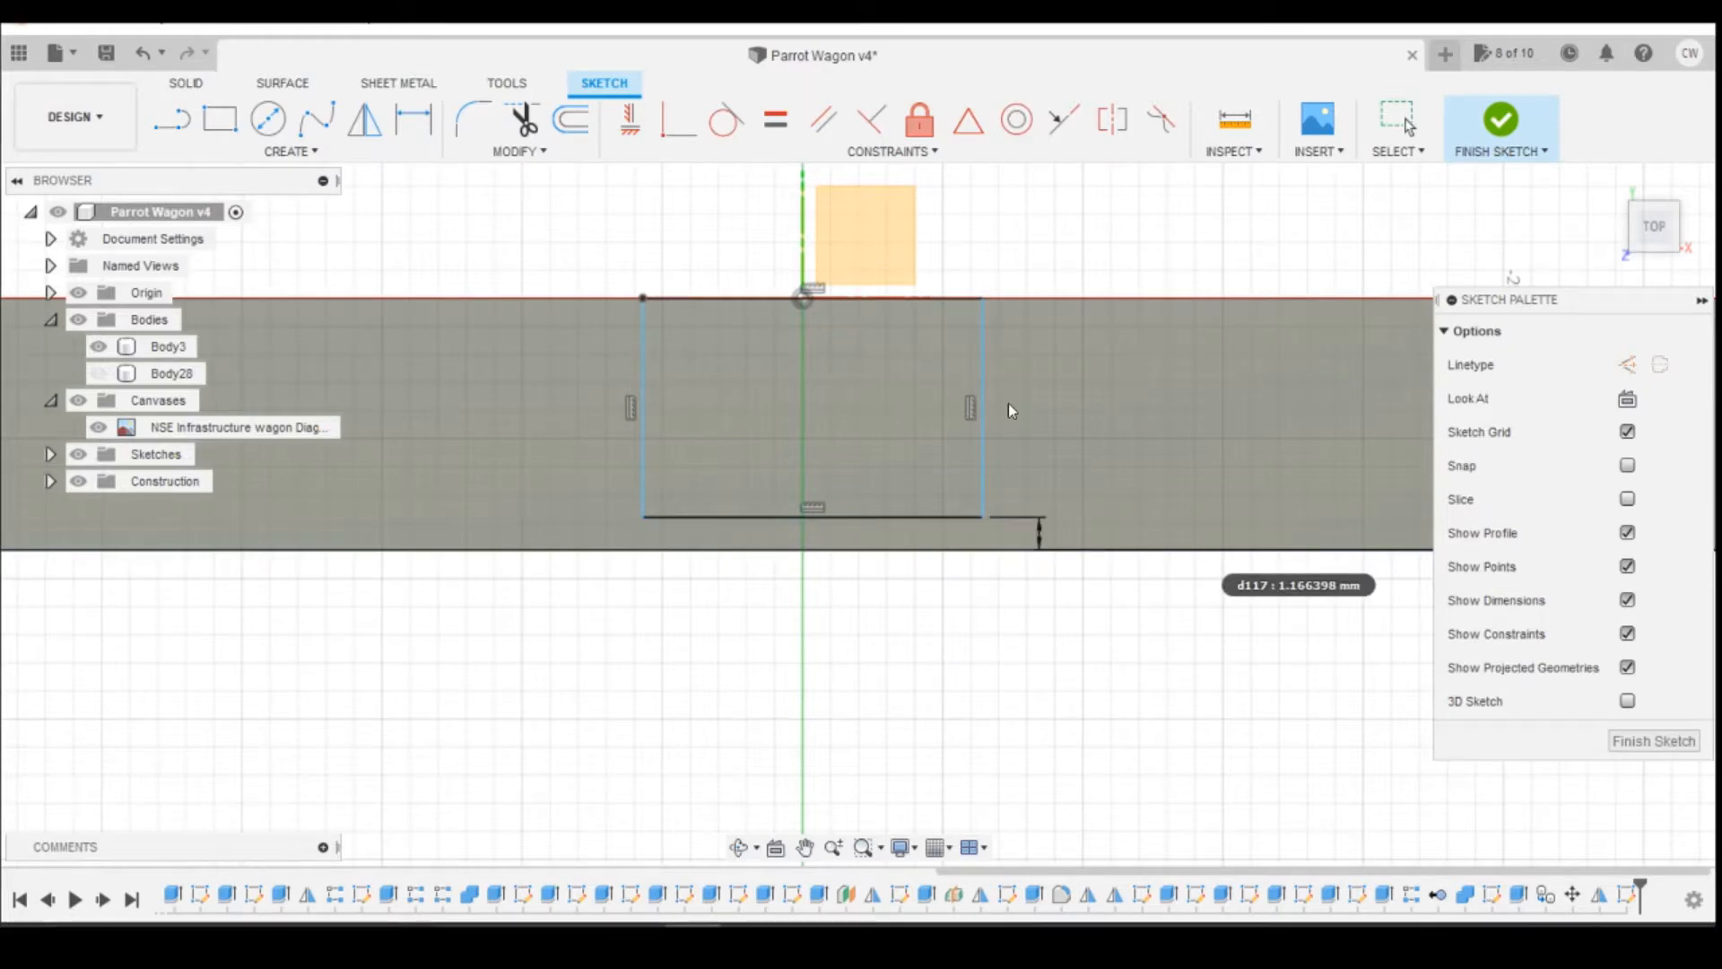
{"action": "type", "text": "1"}
{"action": "key", "text": "Return"}
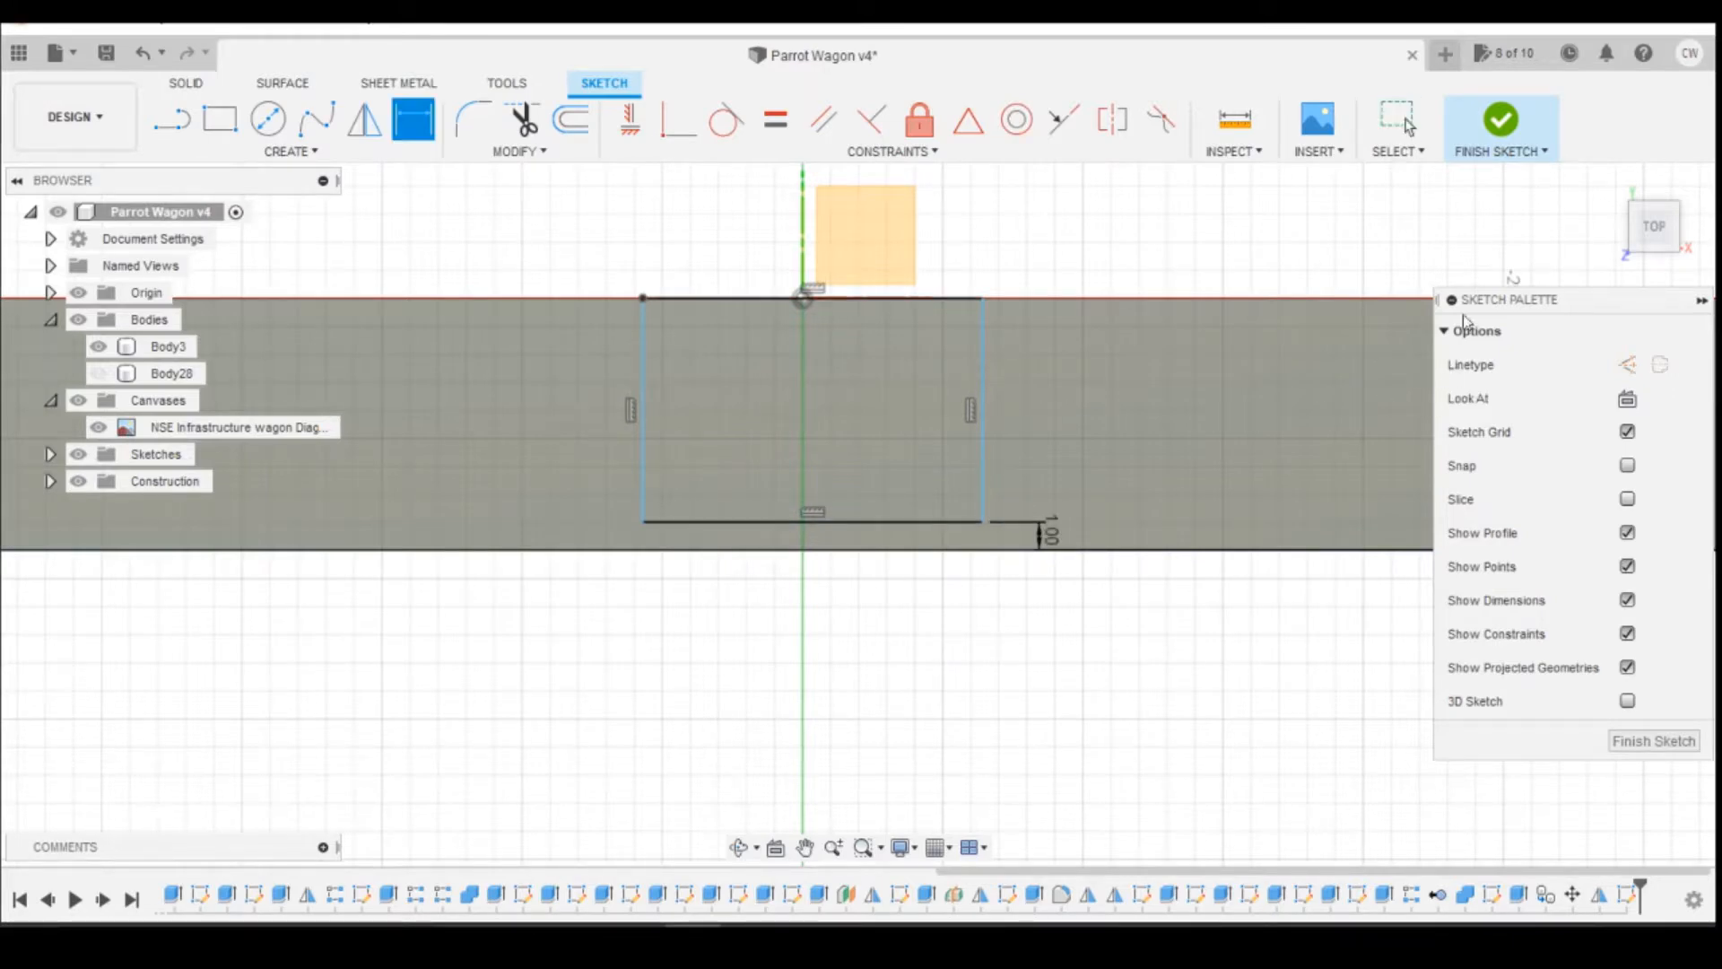
{"action": "left_click", "coordinate": [1661, 244]}
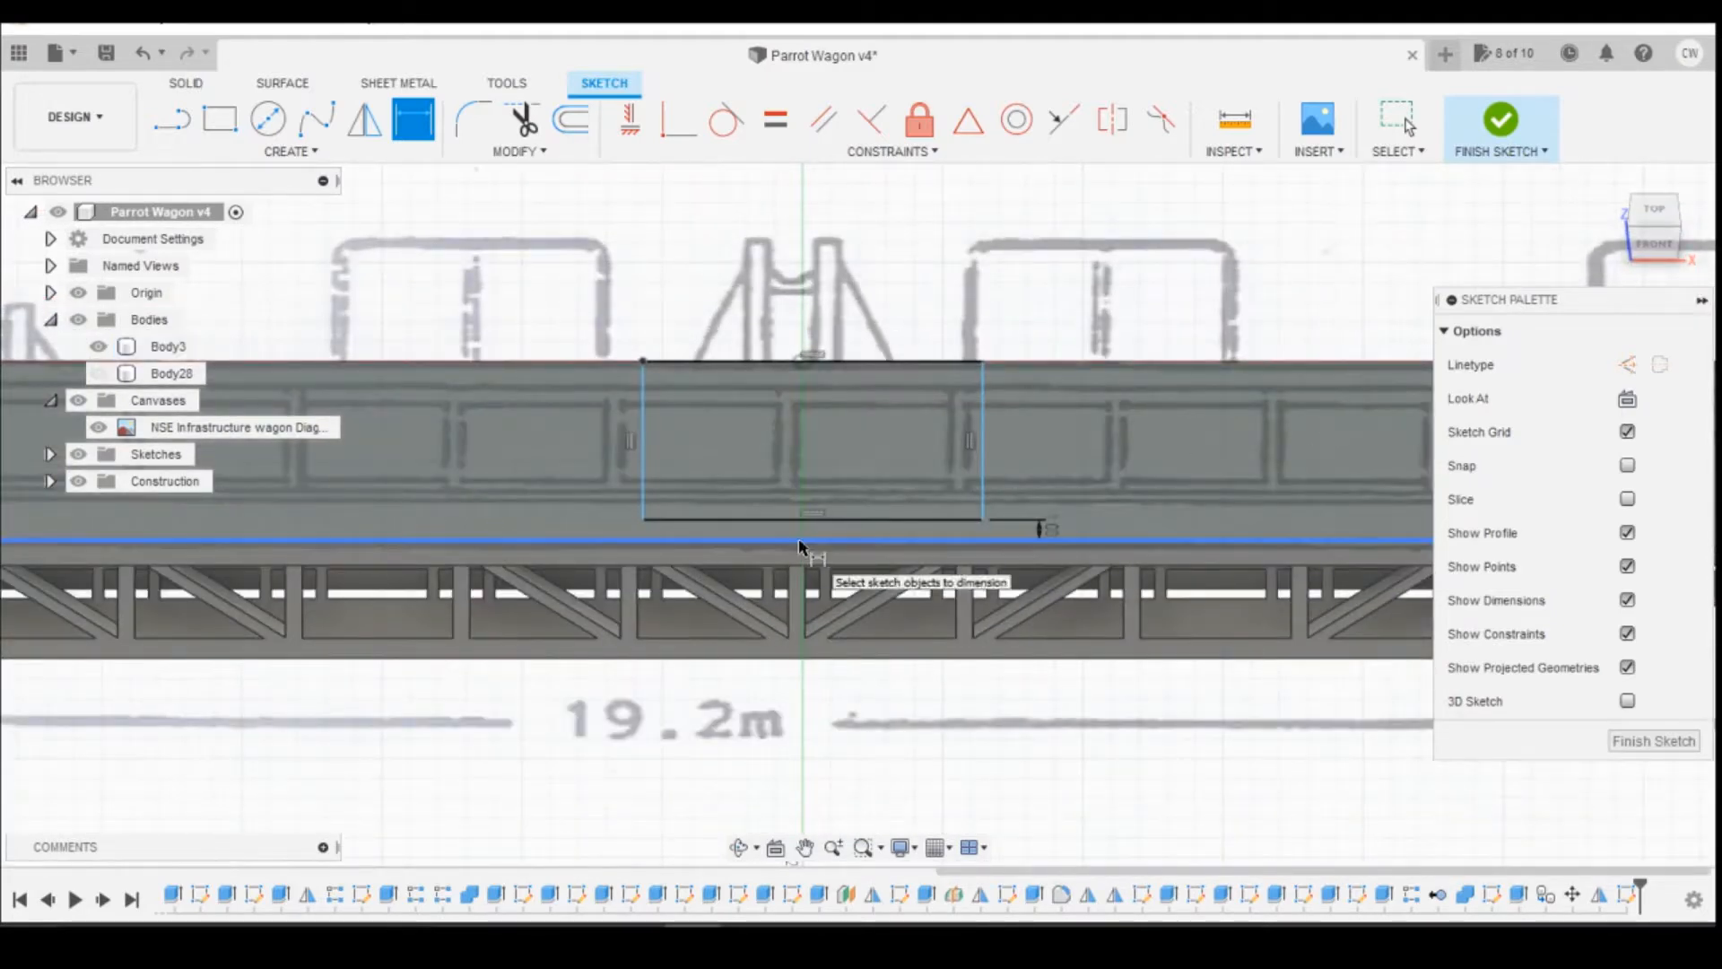
Step: Widen the deck rectangle by moving both of its end sides outward, slightly beyond the truss posts below
{"action": "key", "text": "Escape"}
{"action": "left_click_drag", "start_coordinate": [646, 504], "coordinate": [621, 500]}
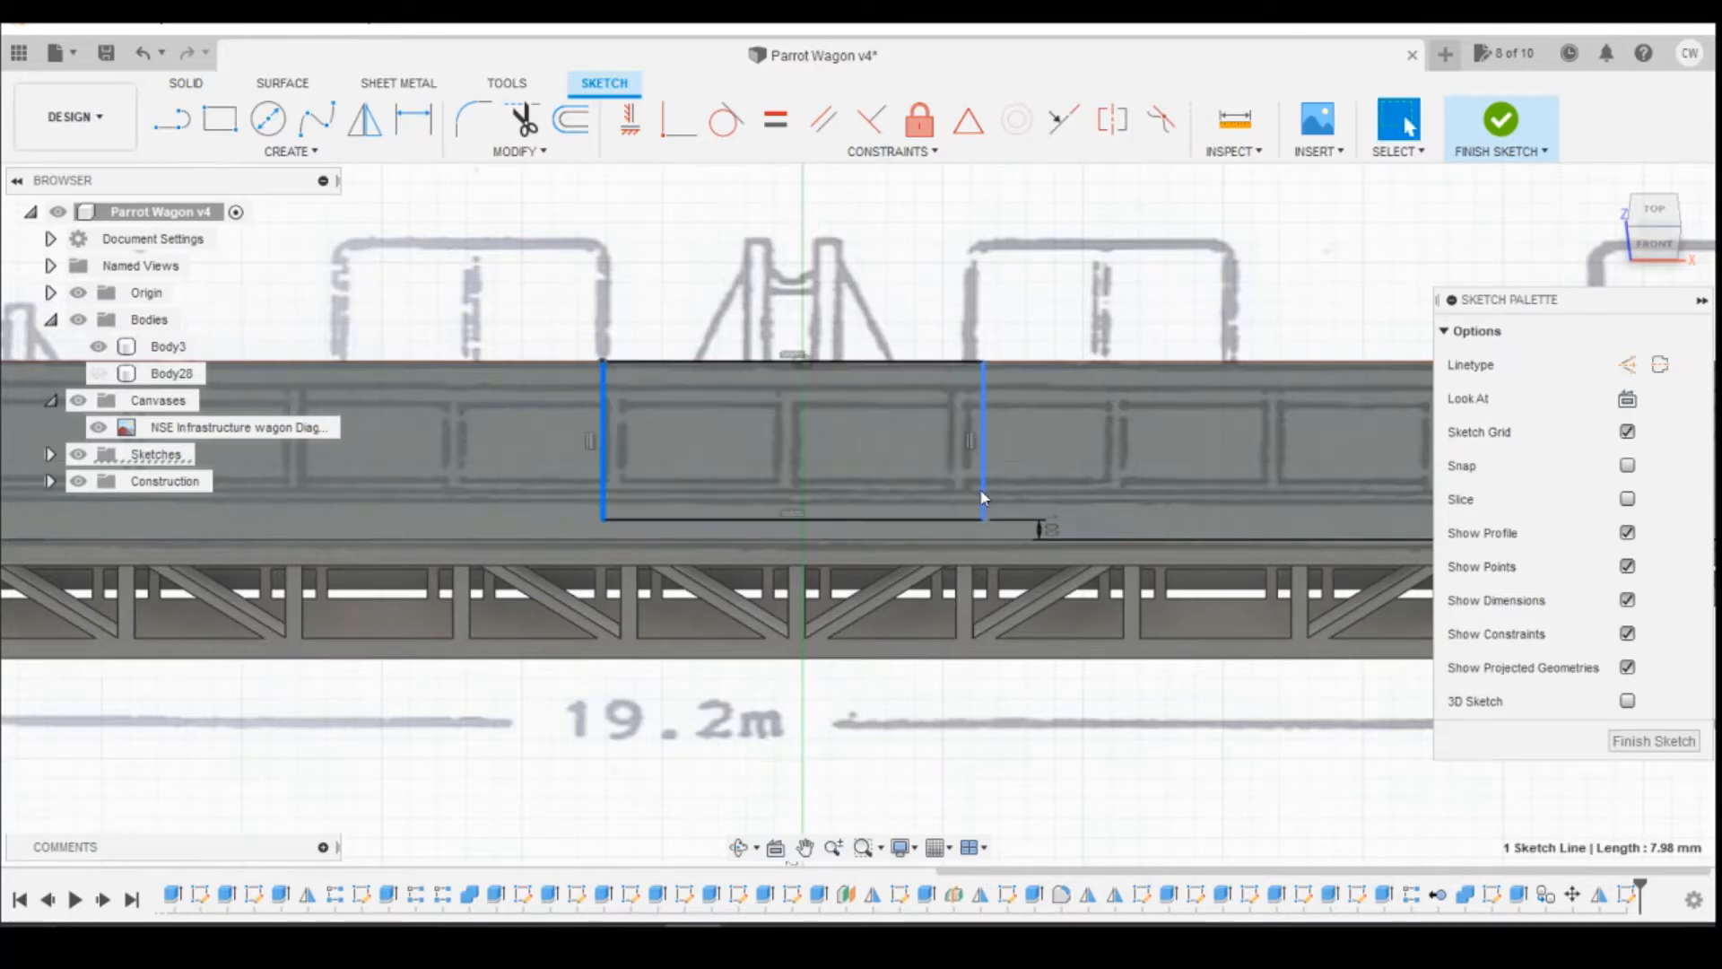
{"action": "left_click_drag", "start_coordinate": [981, 490], "coordinate": [989, 492]}
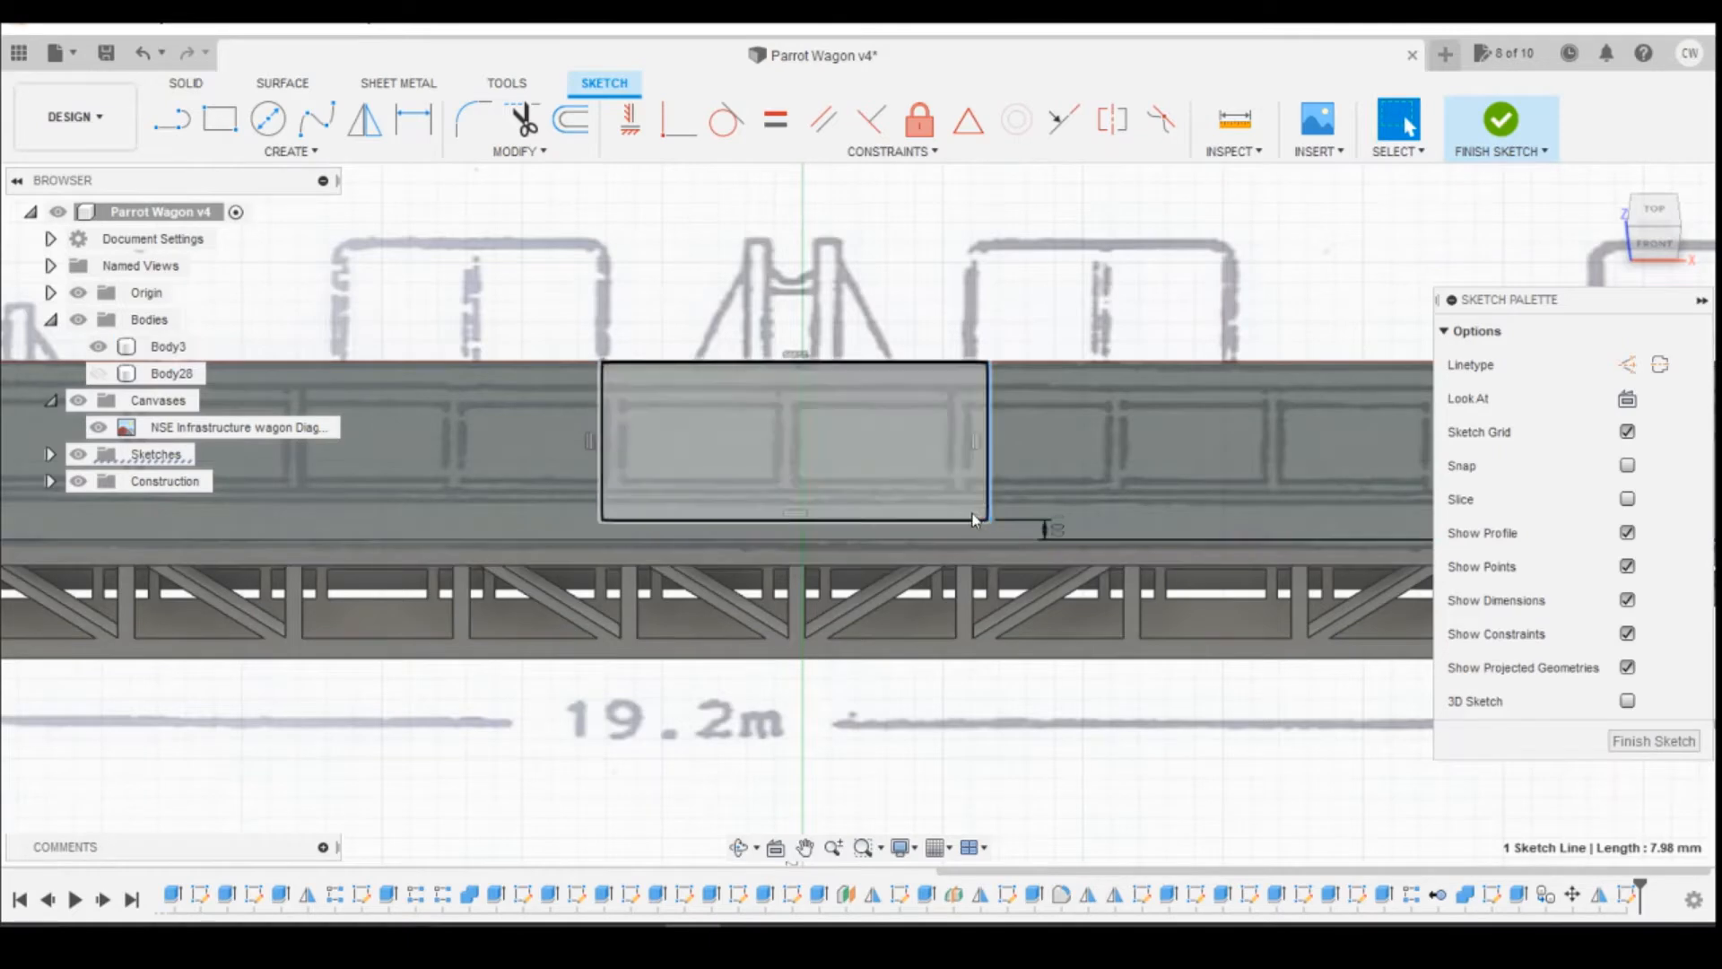
Step: Project the vertical edges of the two truss posts near the rectangle's ends into the sketch
{"action": "key", "text": "d"}
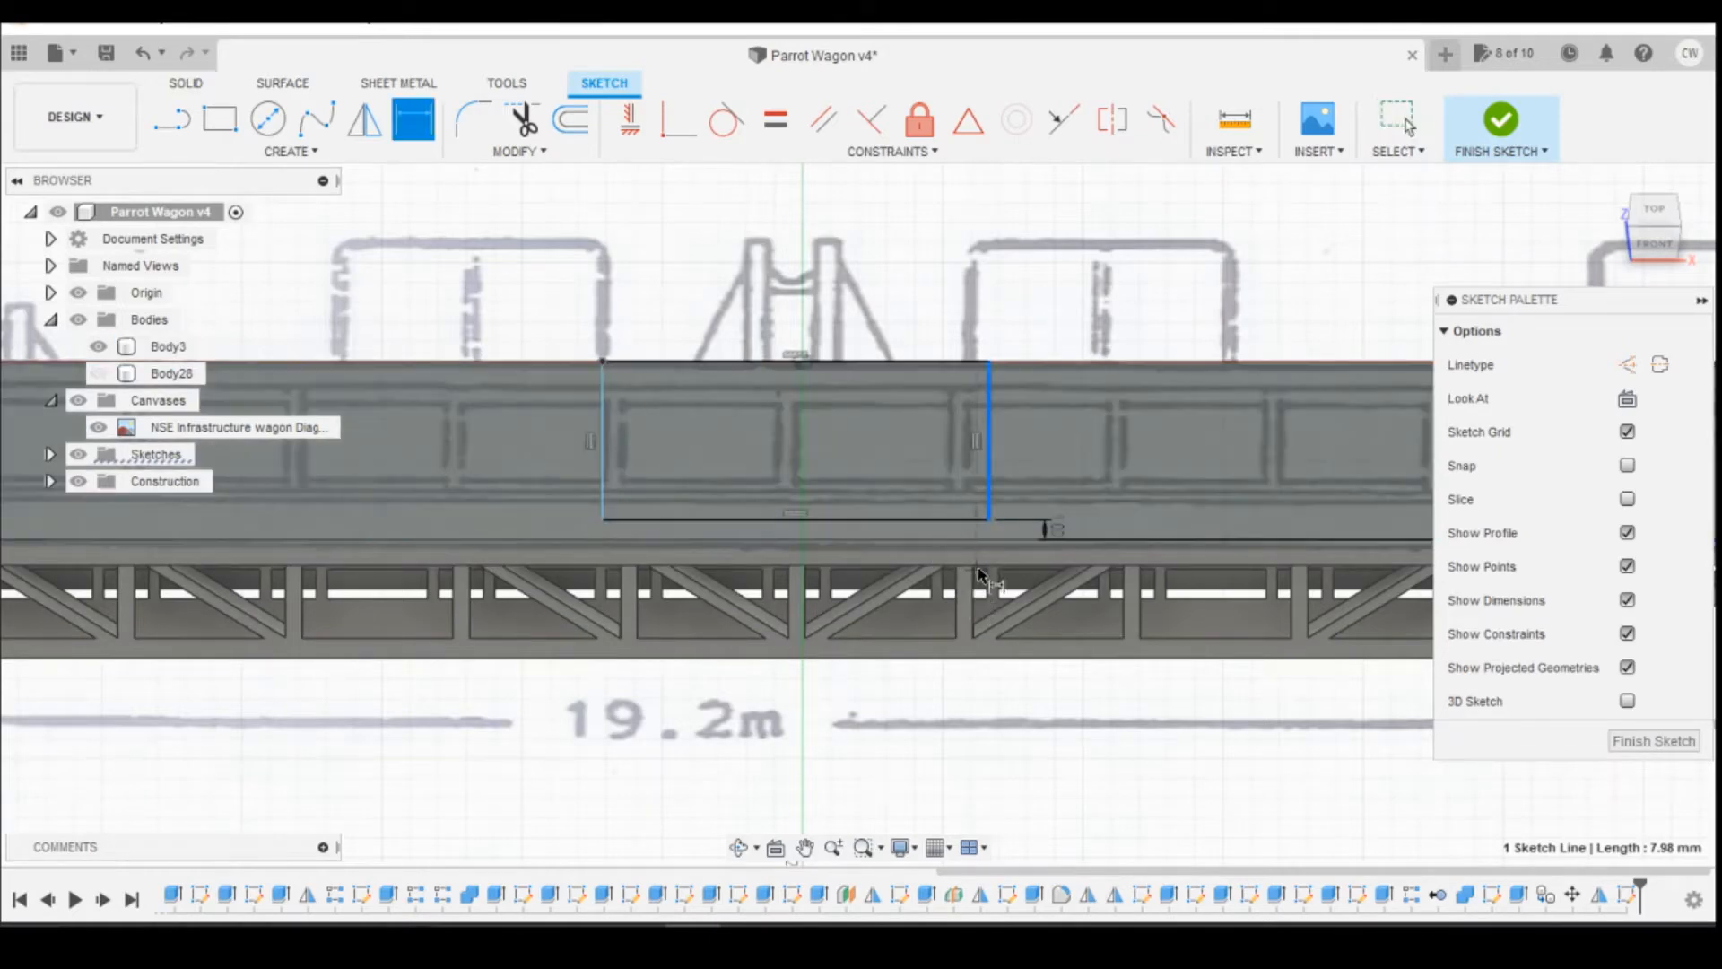
{"action": "key", "text": "p"}
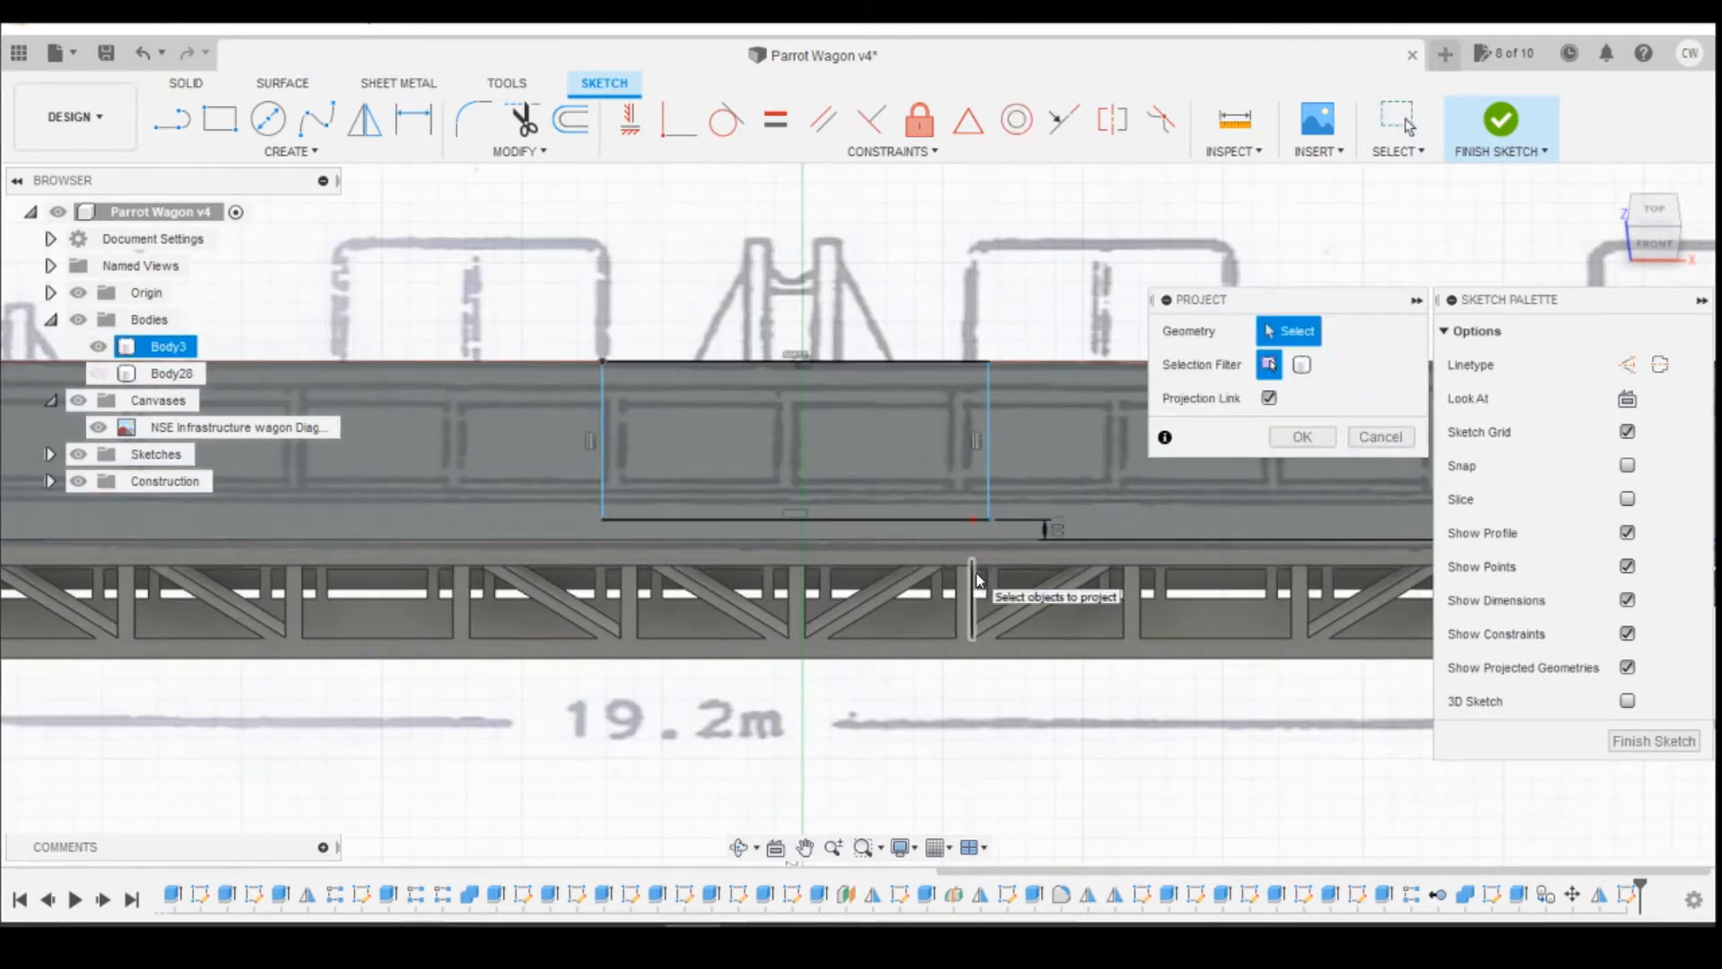
{"action": "left_click", "coordinate": [974, 581]}
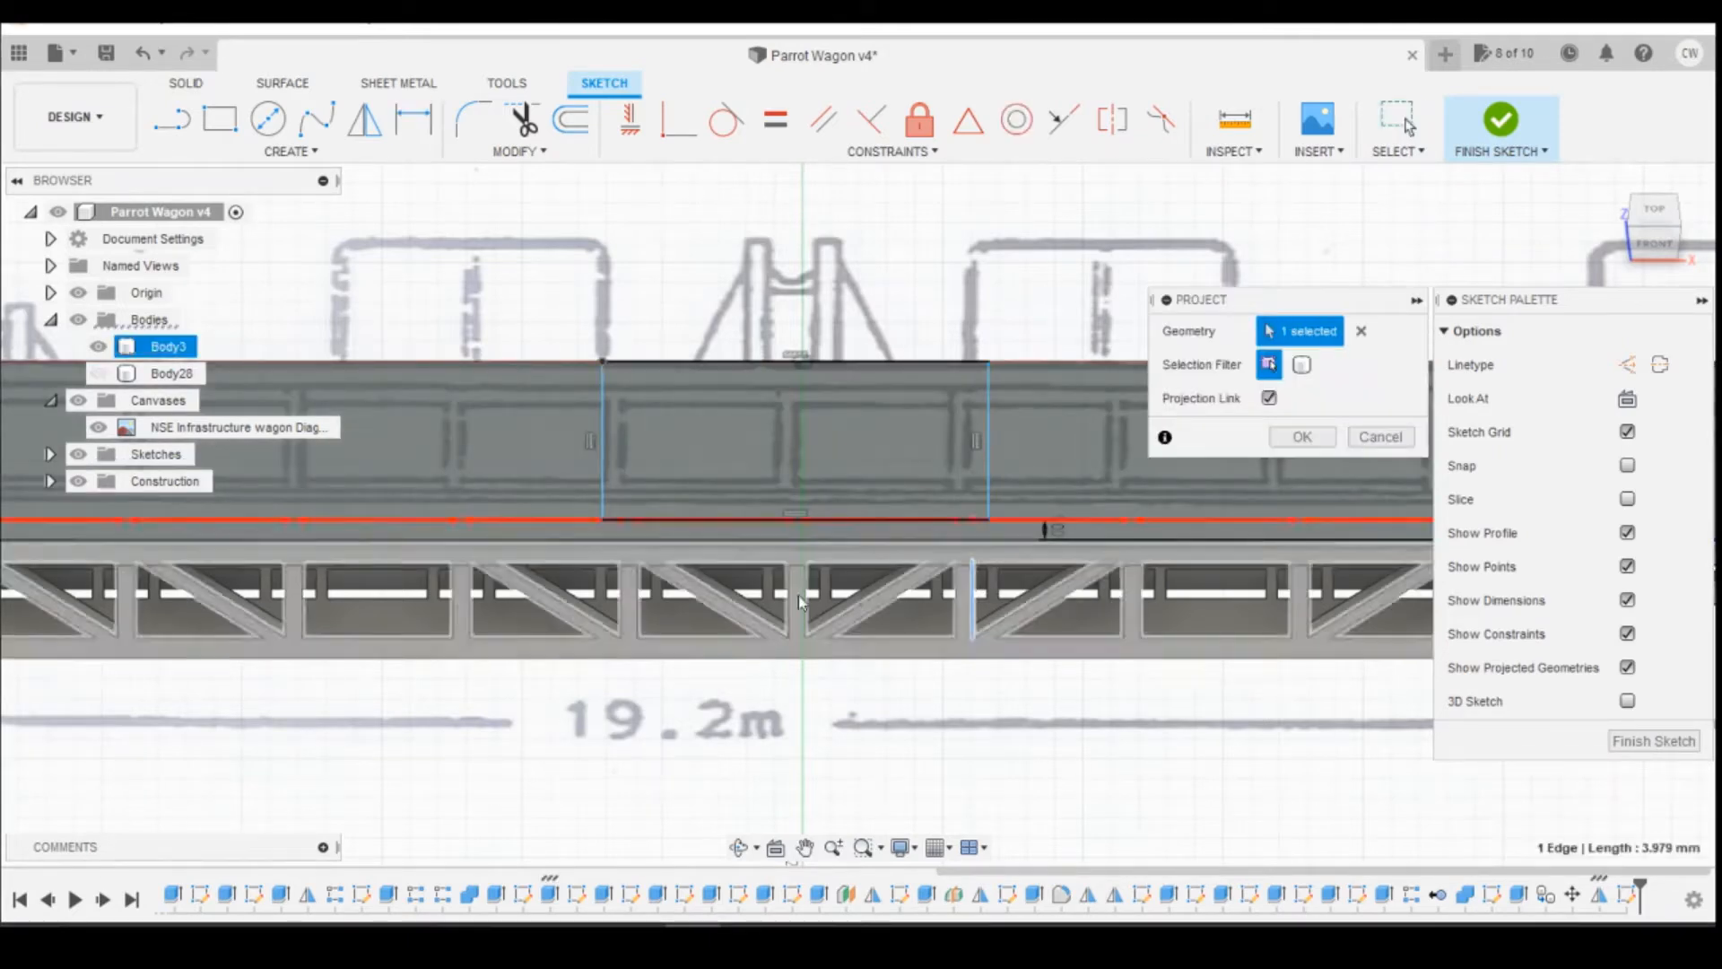
{"action": "left_click", "coordinate": [619, 587]}
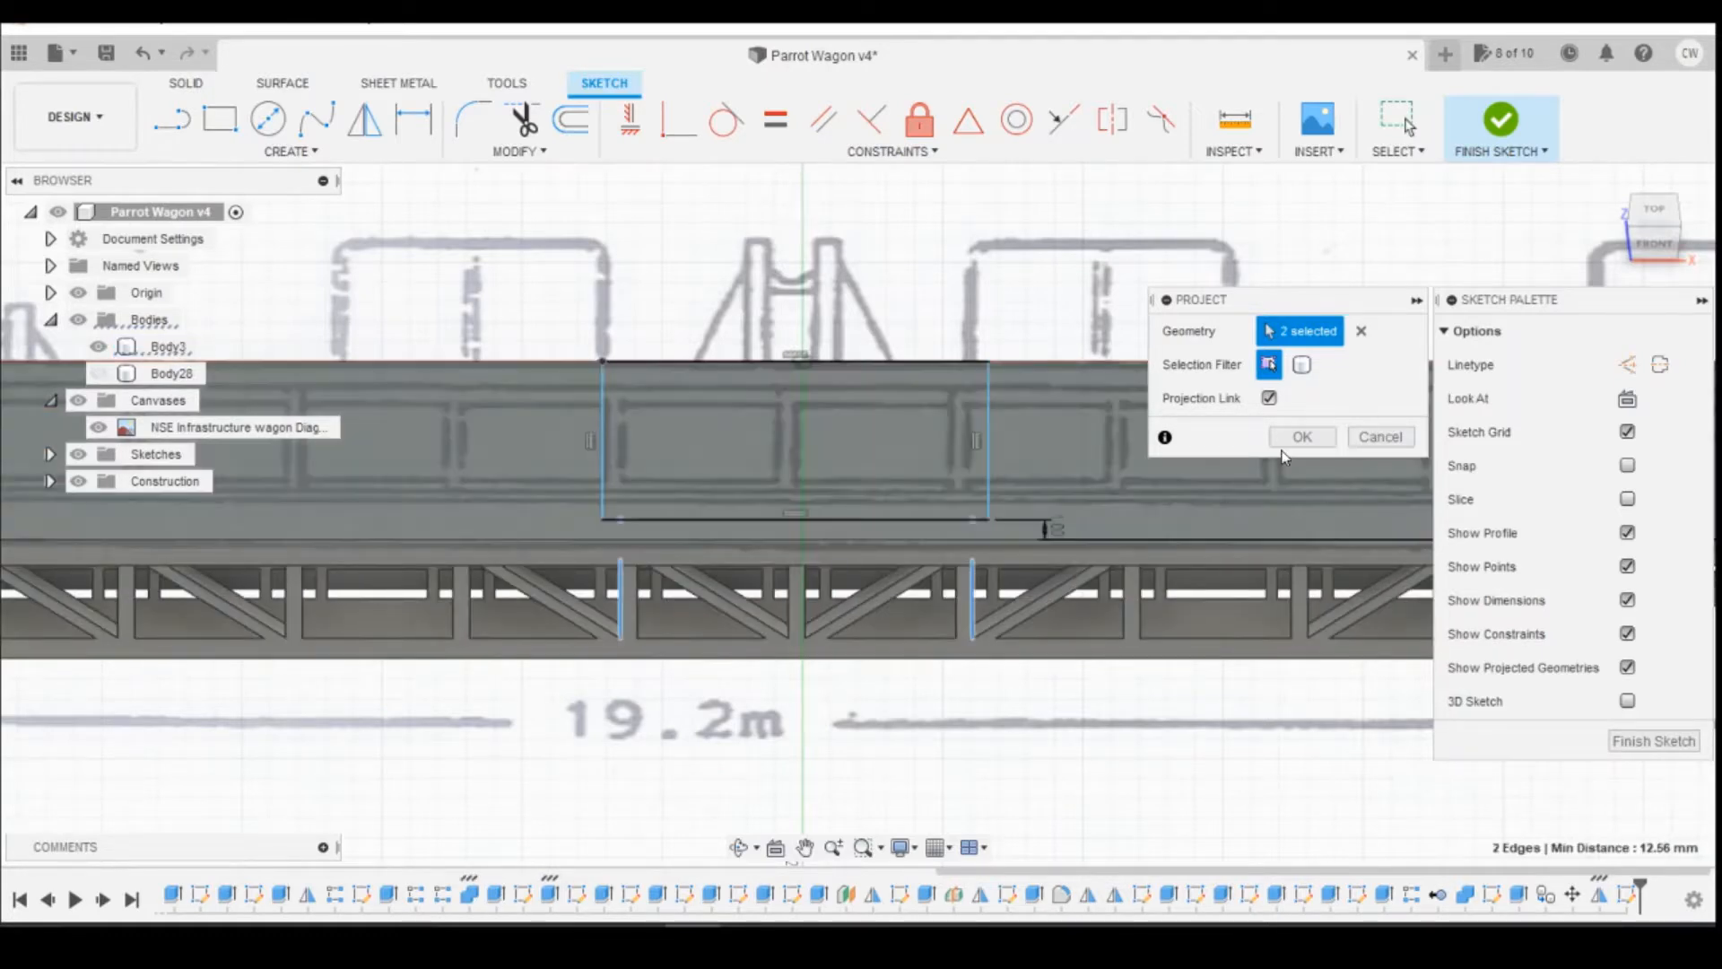
{"action": "left_click", "coordinate": [1285, 439]}
Step: Dimension the offsets between the rectangle's two end sides and the projected post points, setting each to 0.5 mm
{"action": "scroll", "coordinate": [1088, 522], "scroll_direction": "up", "scroll_amount": 3}
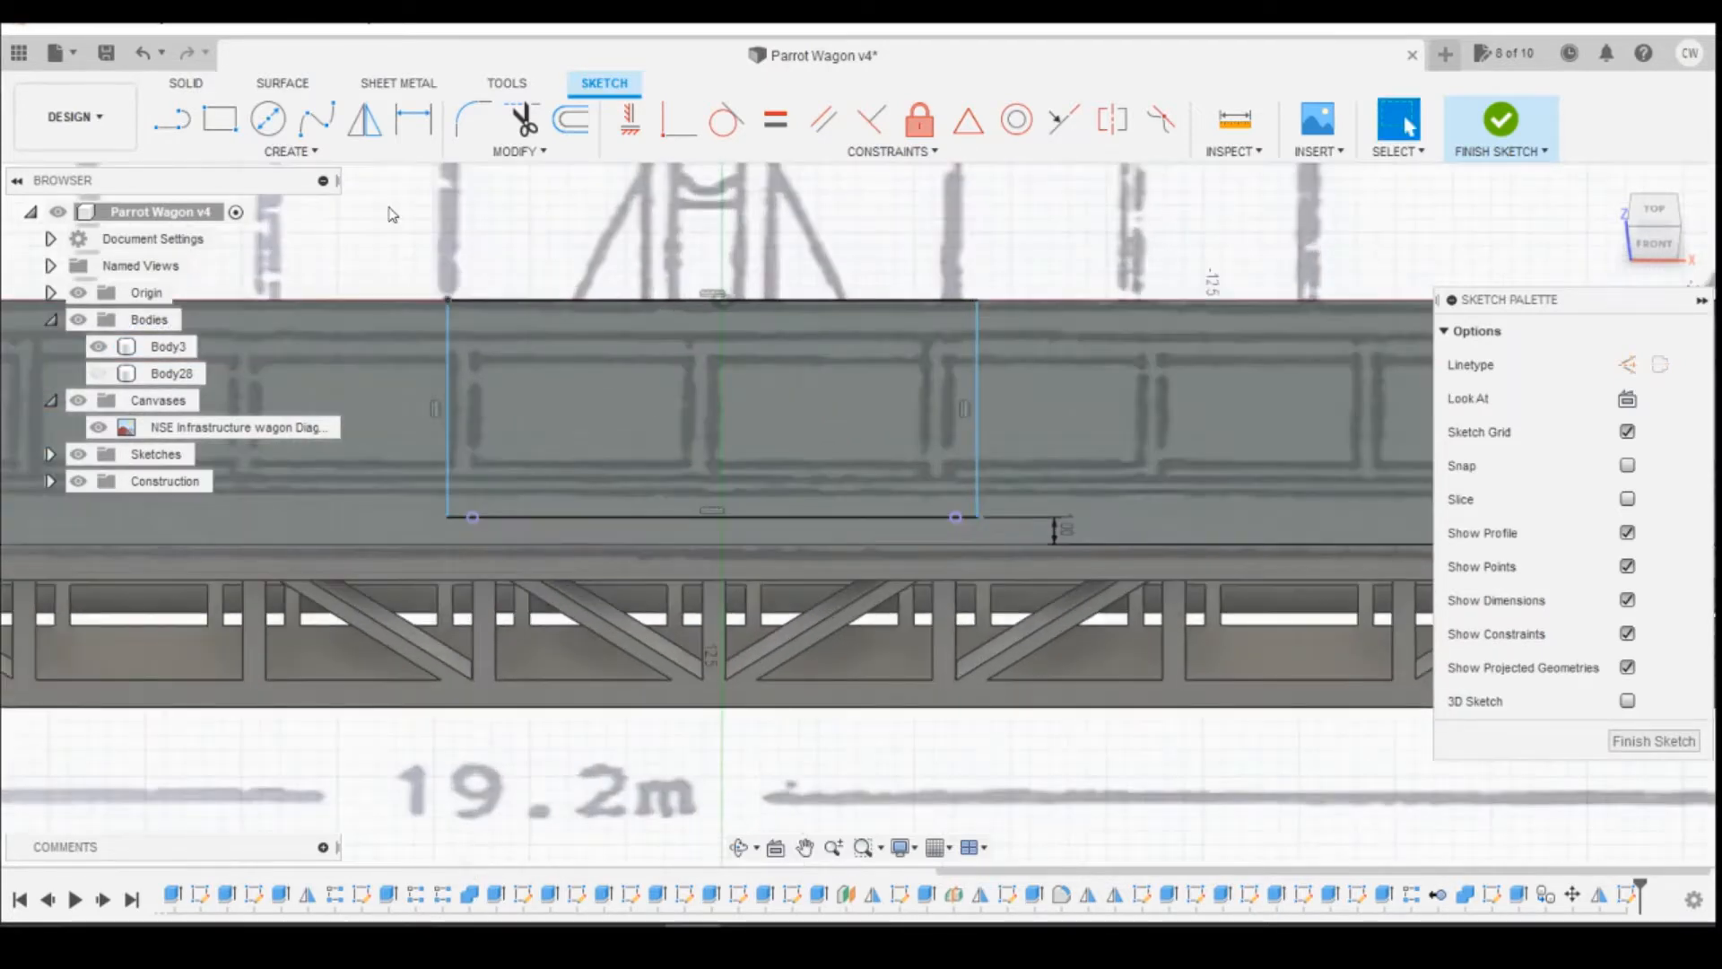
{"action": "left_click", "coordinate": [1662, 213]}
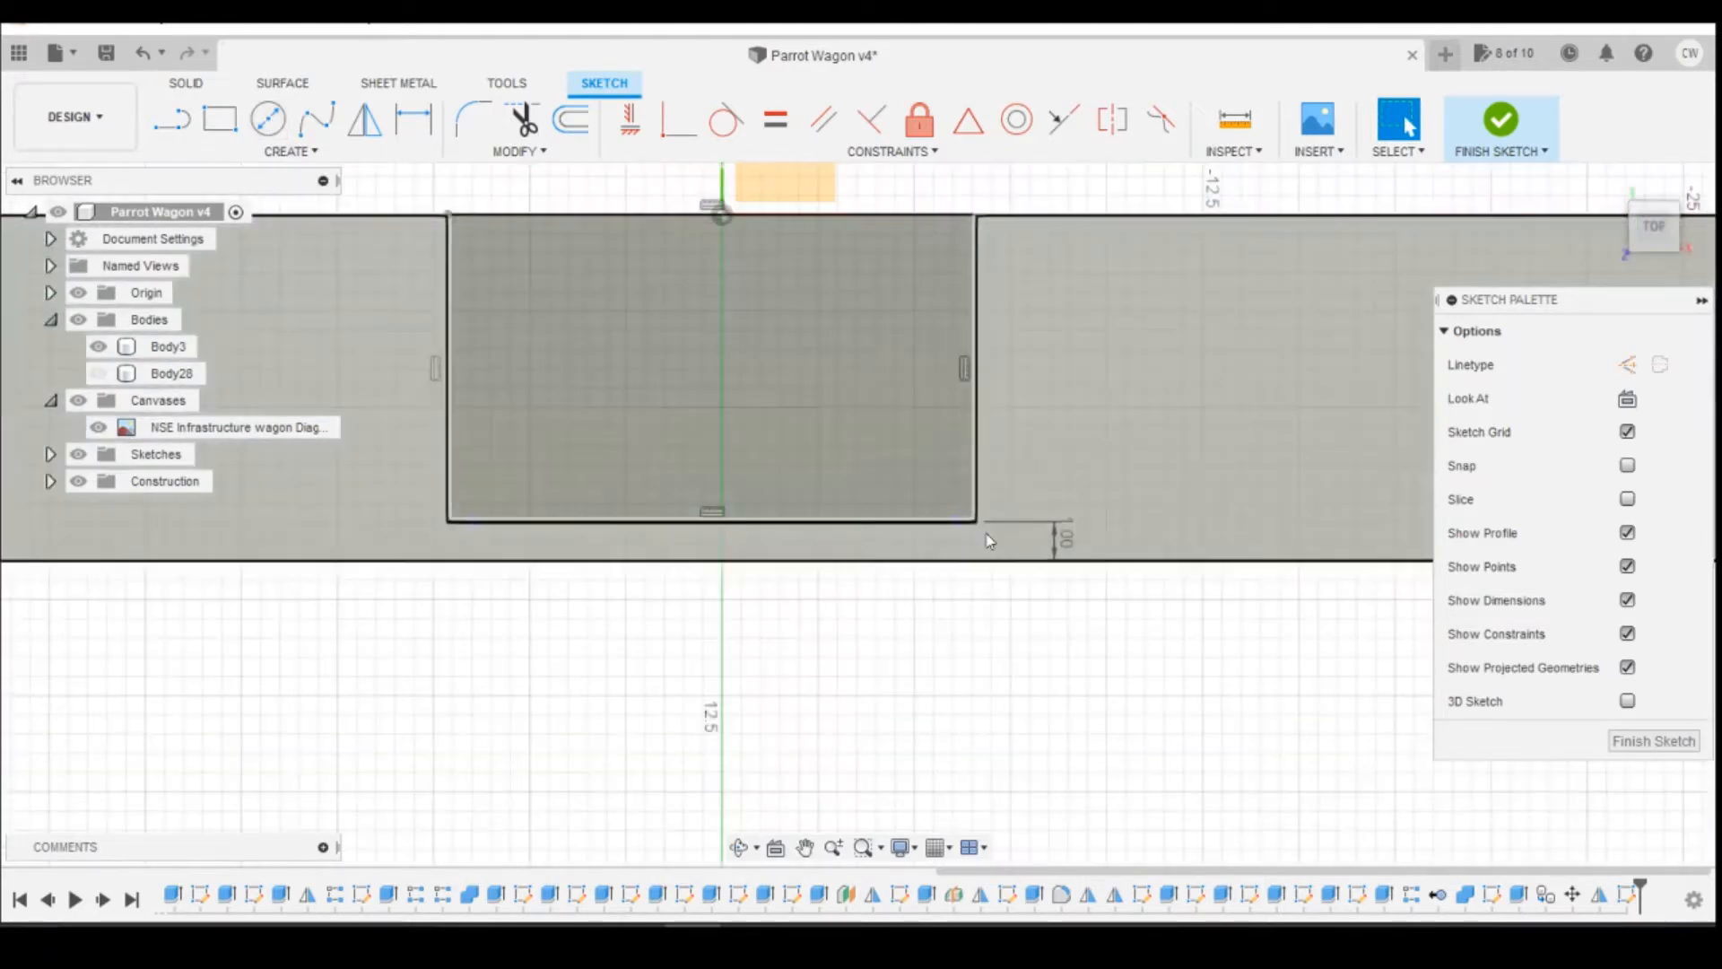
{"action": "key", "text": "d"}
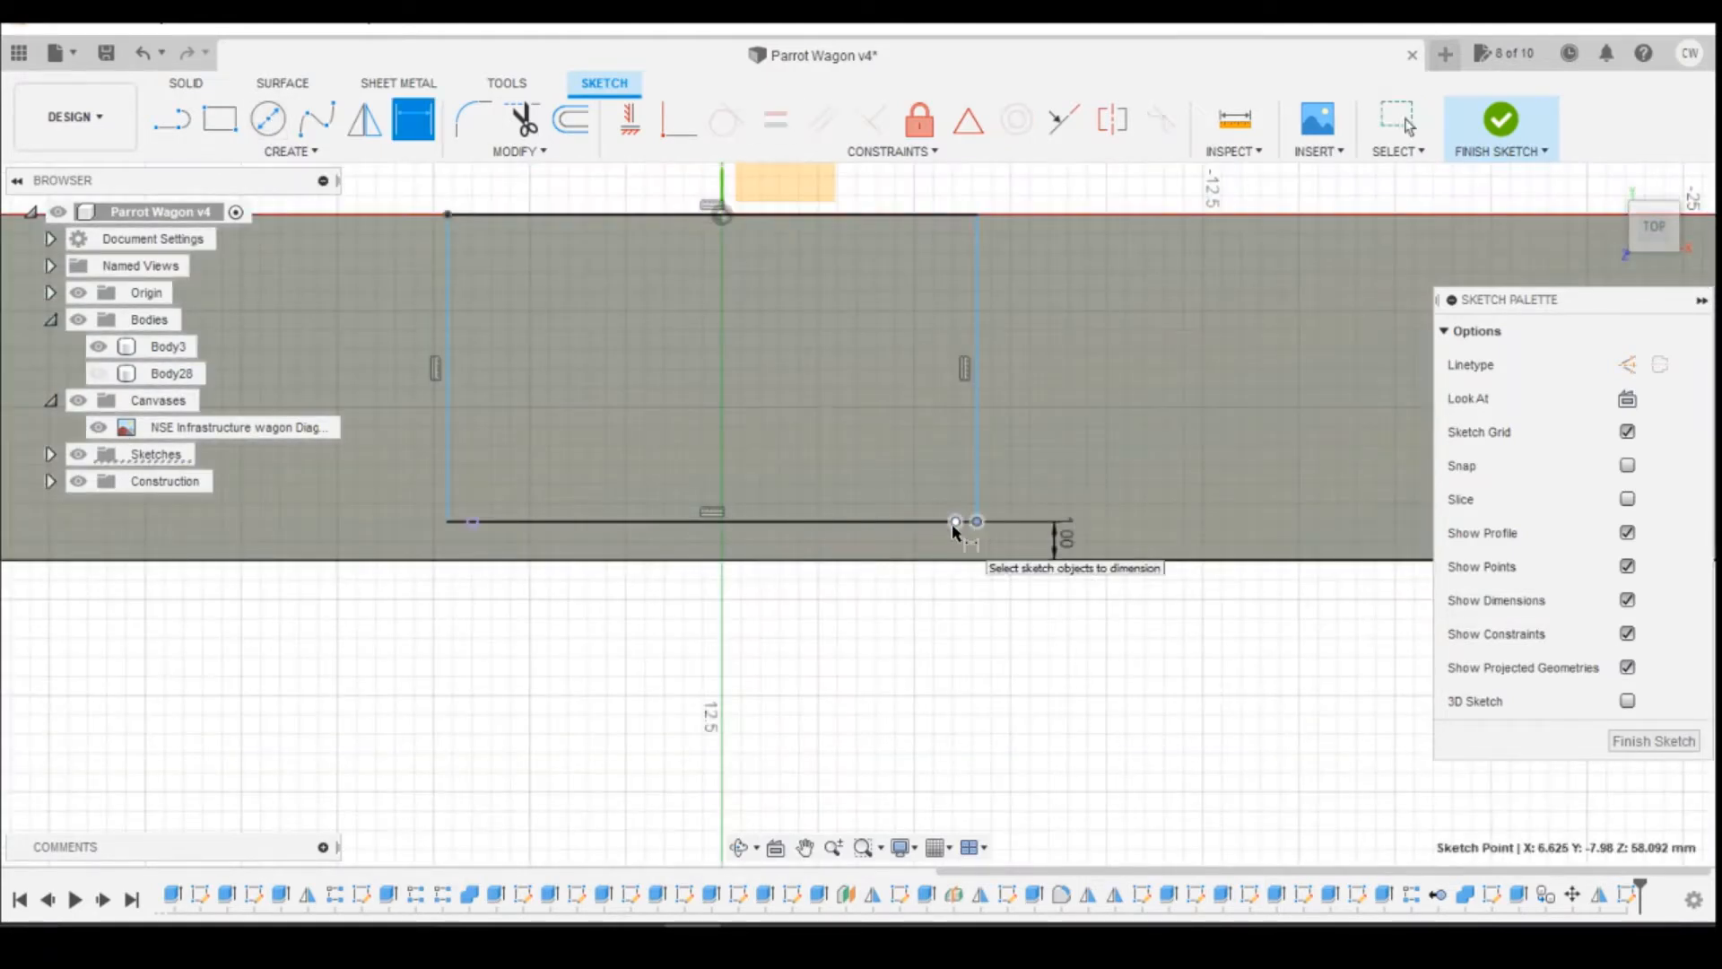
{"action": "left_click", "coordinate": [955, 522]}
{"action": "left_click", "coordinate": [966, 580]}
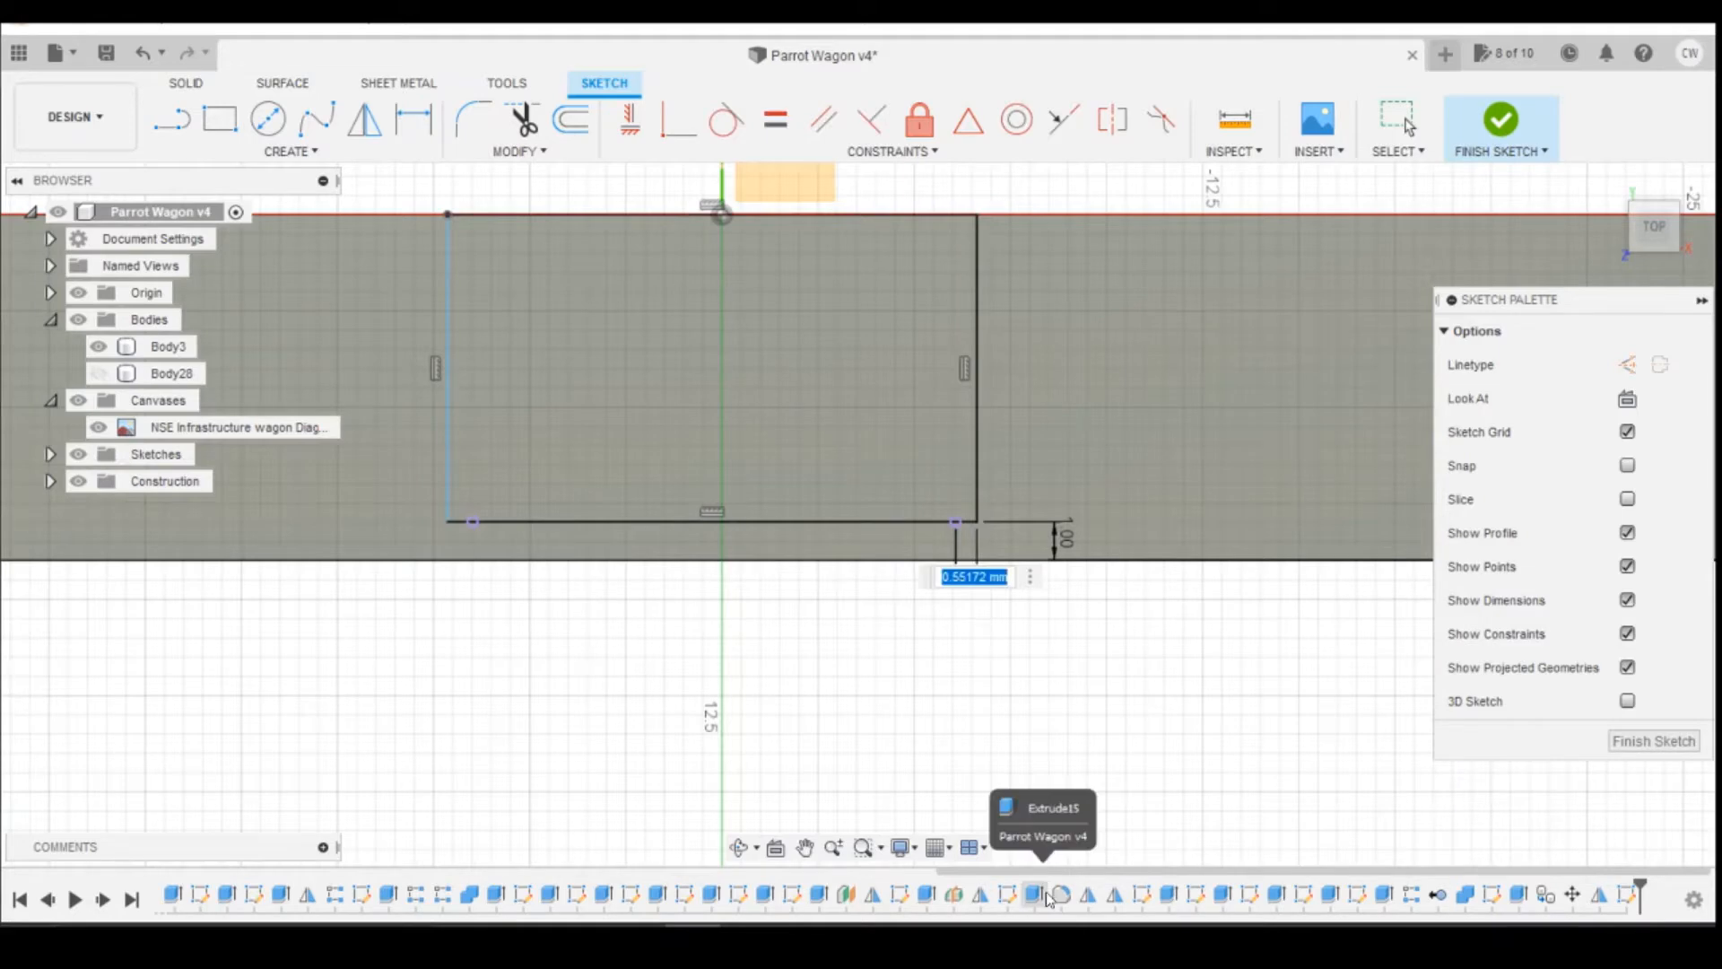
{"action": "type", "text": "0.5"}
{"action": "key", "text": "Return"}
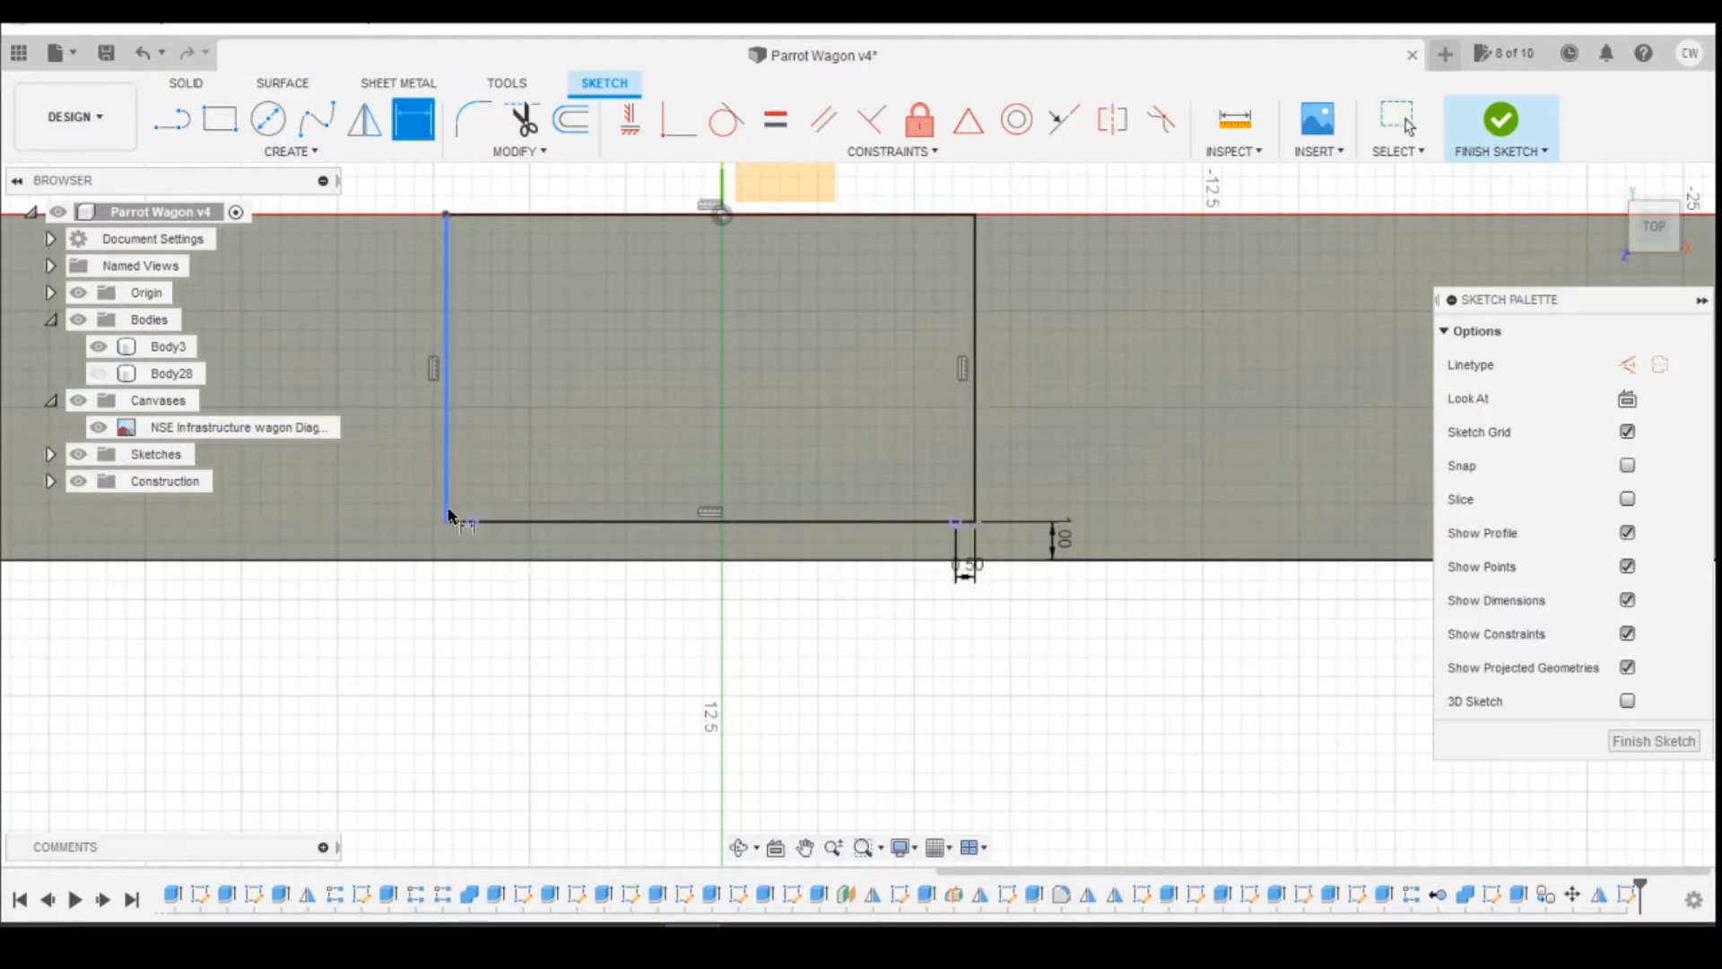
{"action": "left_click", "coordinate": [473, 522]}
{"action": "left_click", "coordinate": [476, 622]}
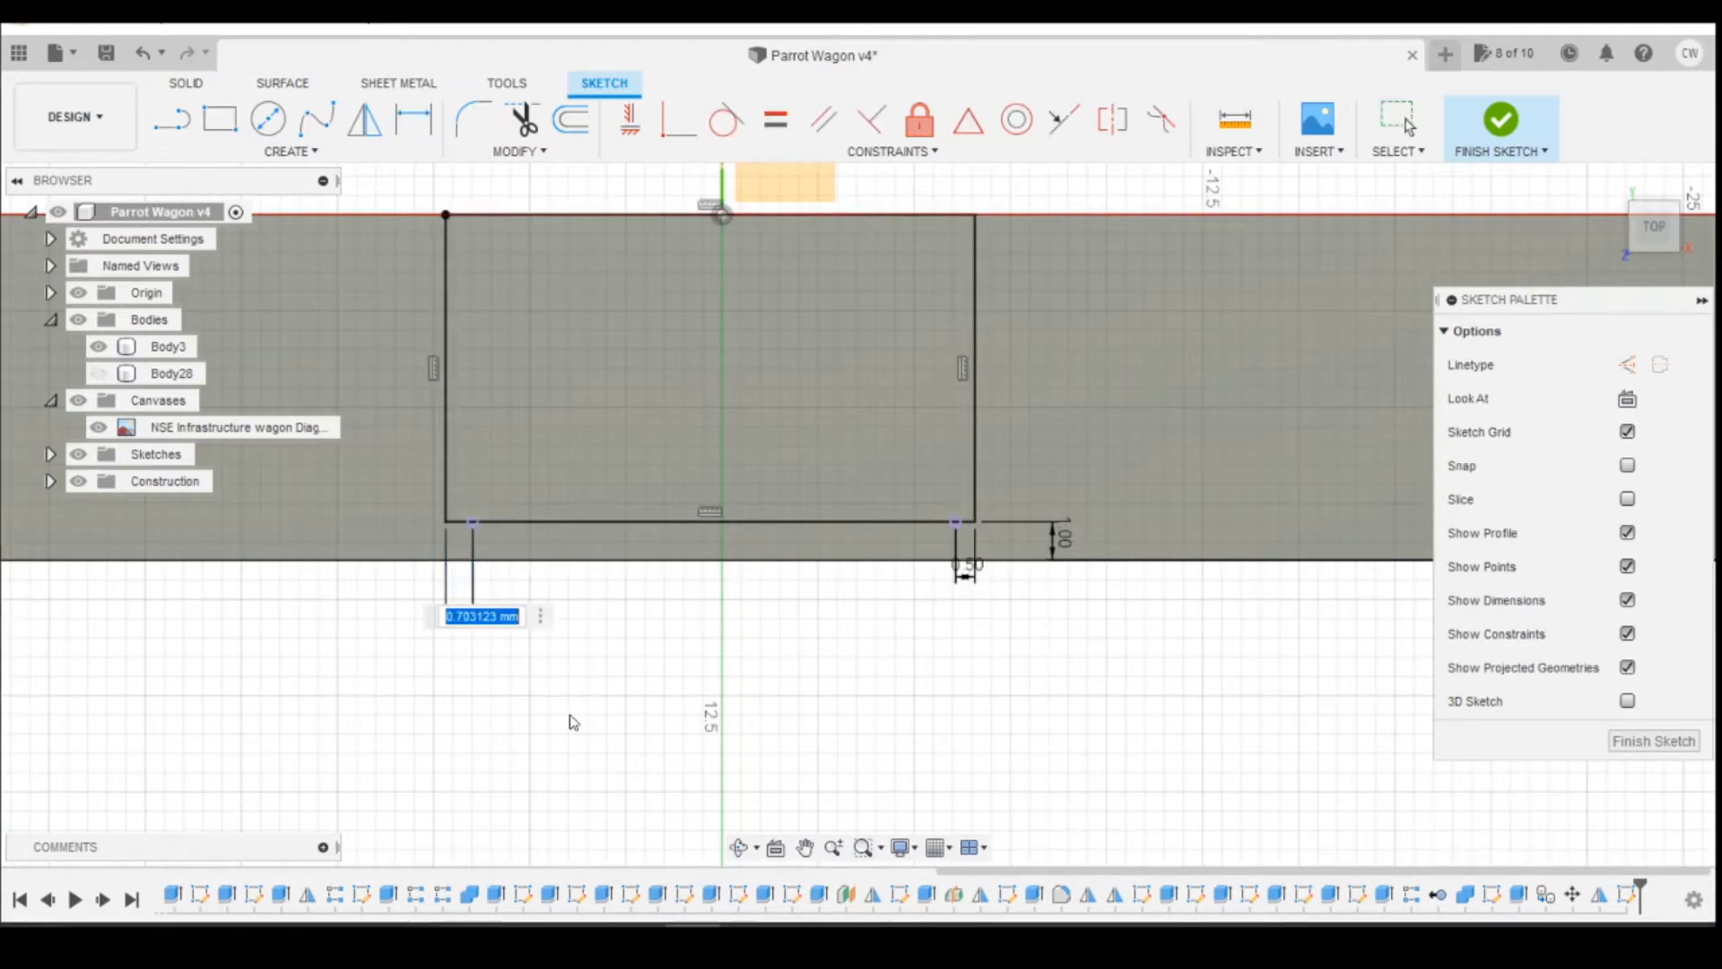
{"action": "type", "text": "0.5"}
{"action": "key", "text": "Return"}
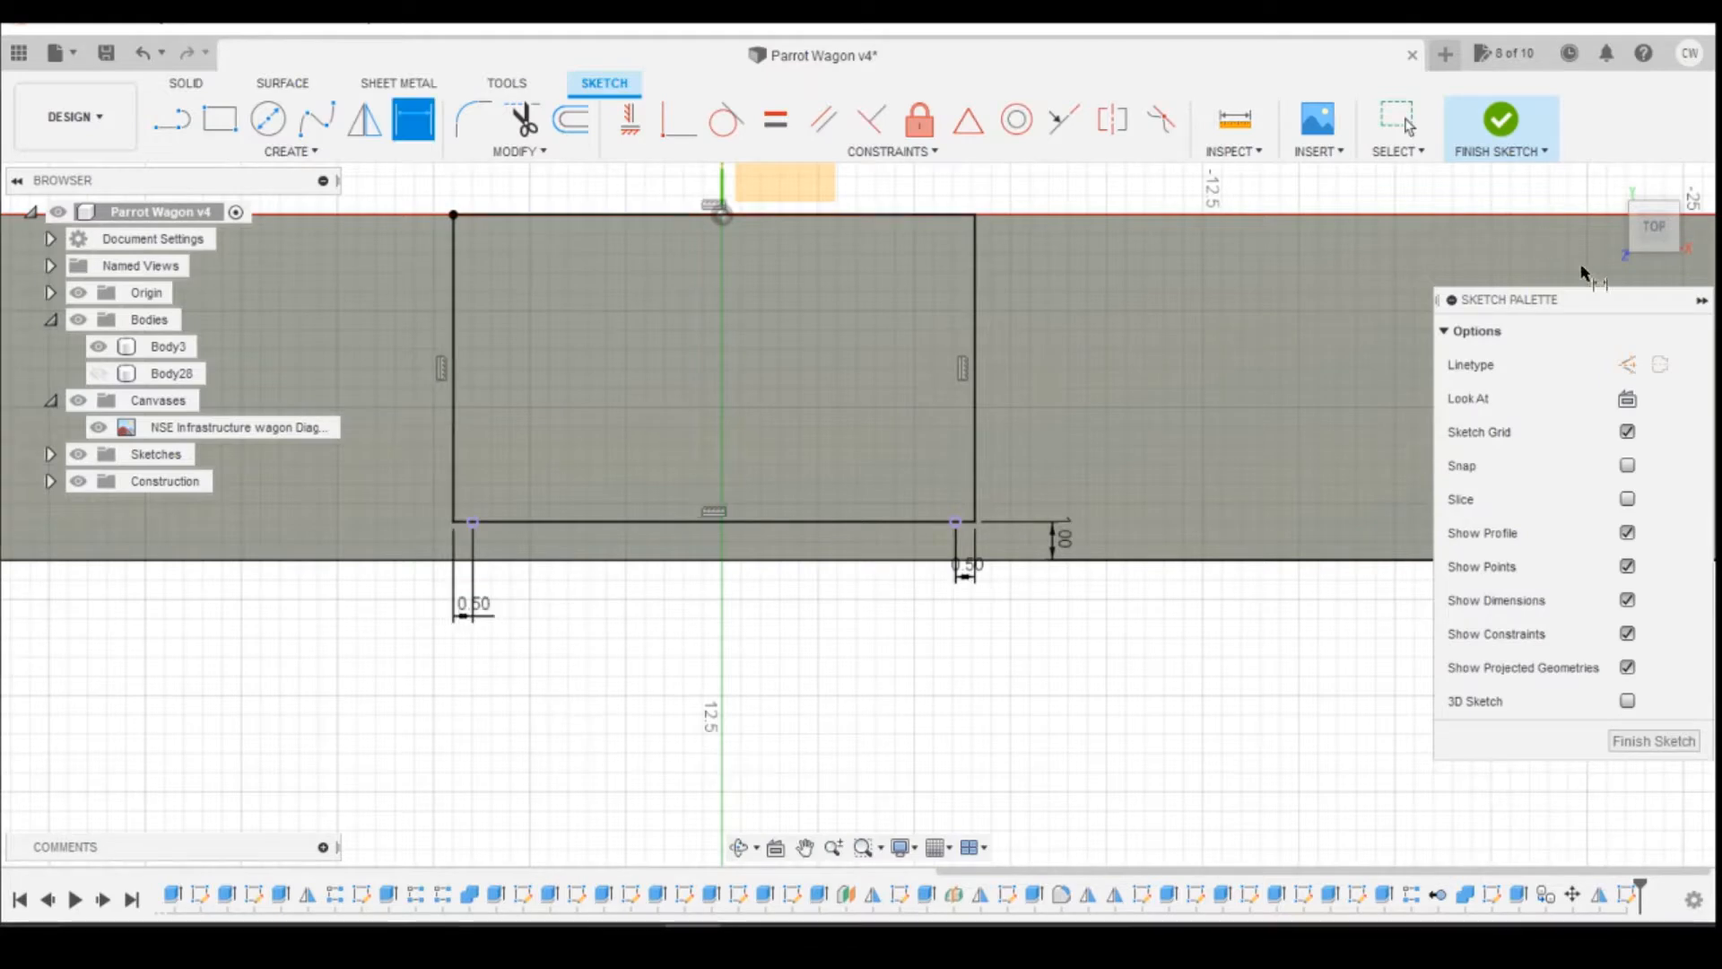
Step: Extrude the rectangle profile 2 mm down through the deck as a cut to form the reel opening
{"action": "left_click", "coordinate": [1653, 248]}
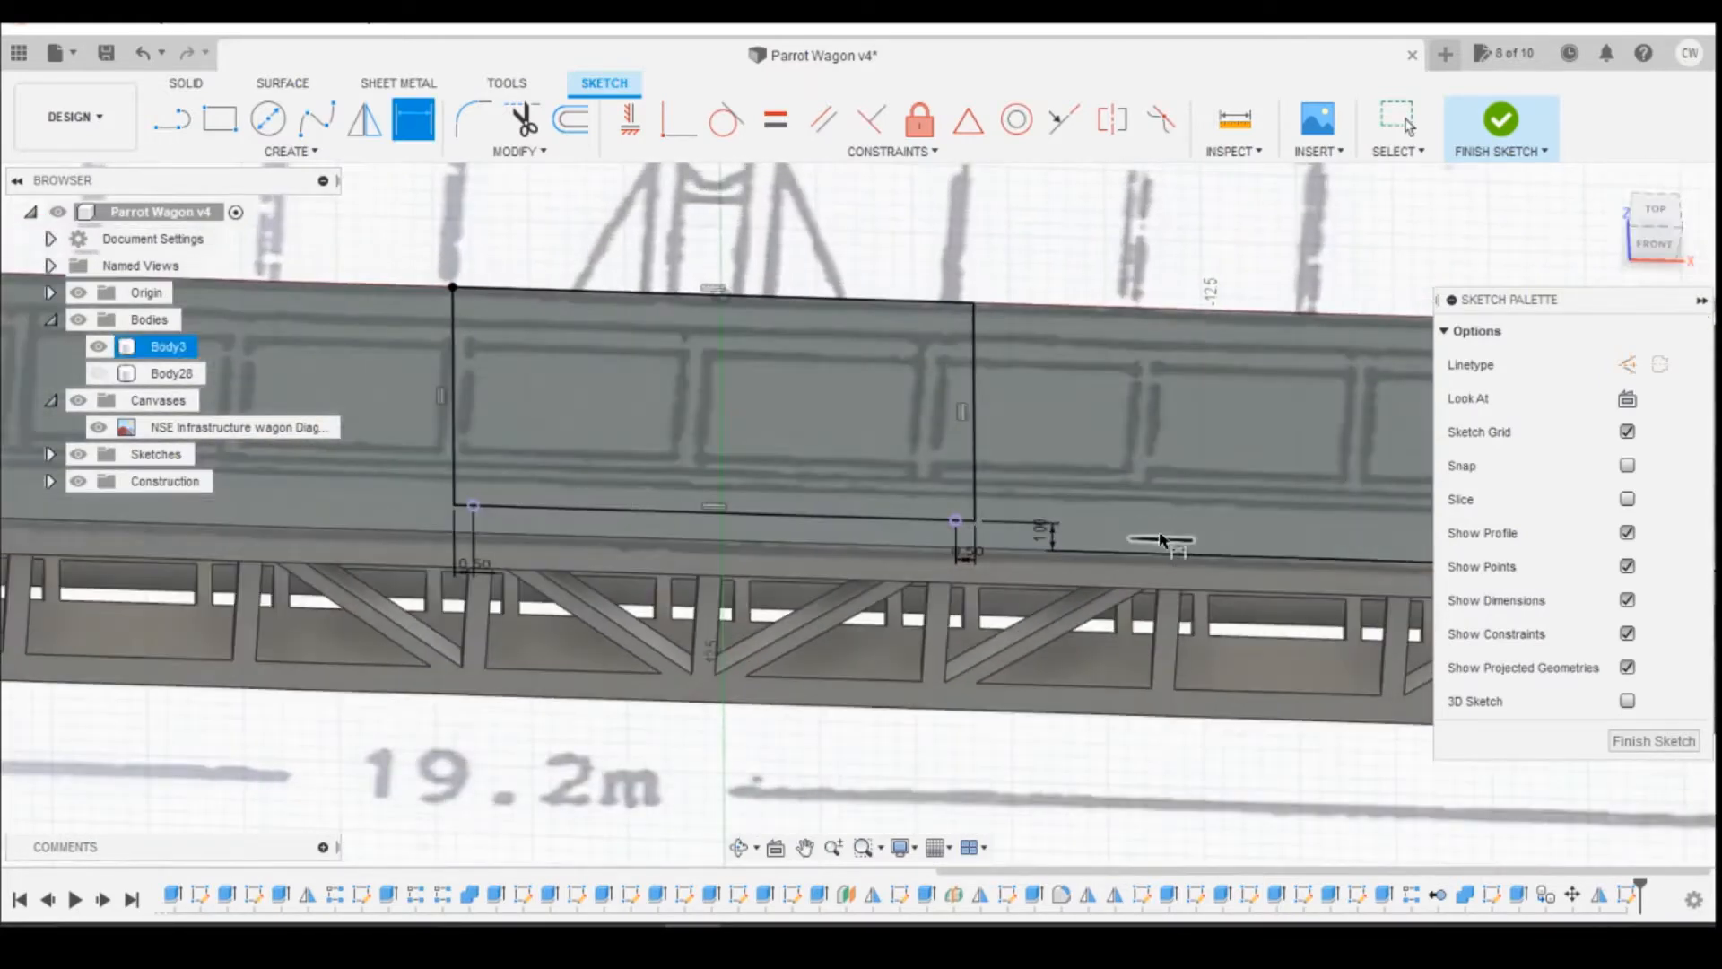
{"action": "key", "text": "Escape"}
{"action": "right_click", "coordinate": [789, 413]}
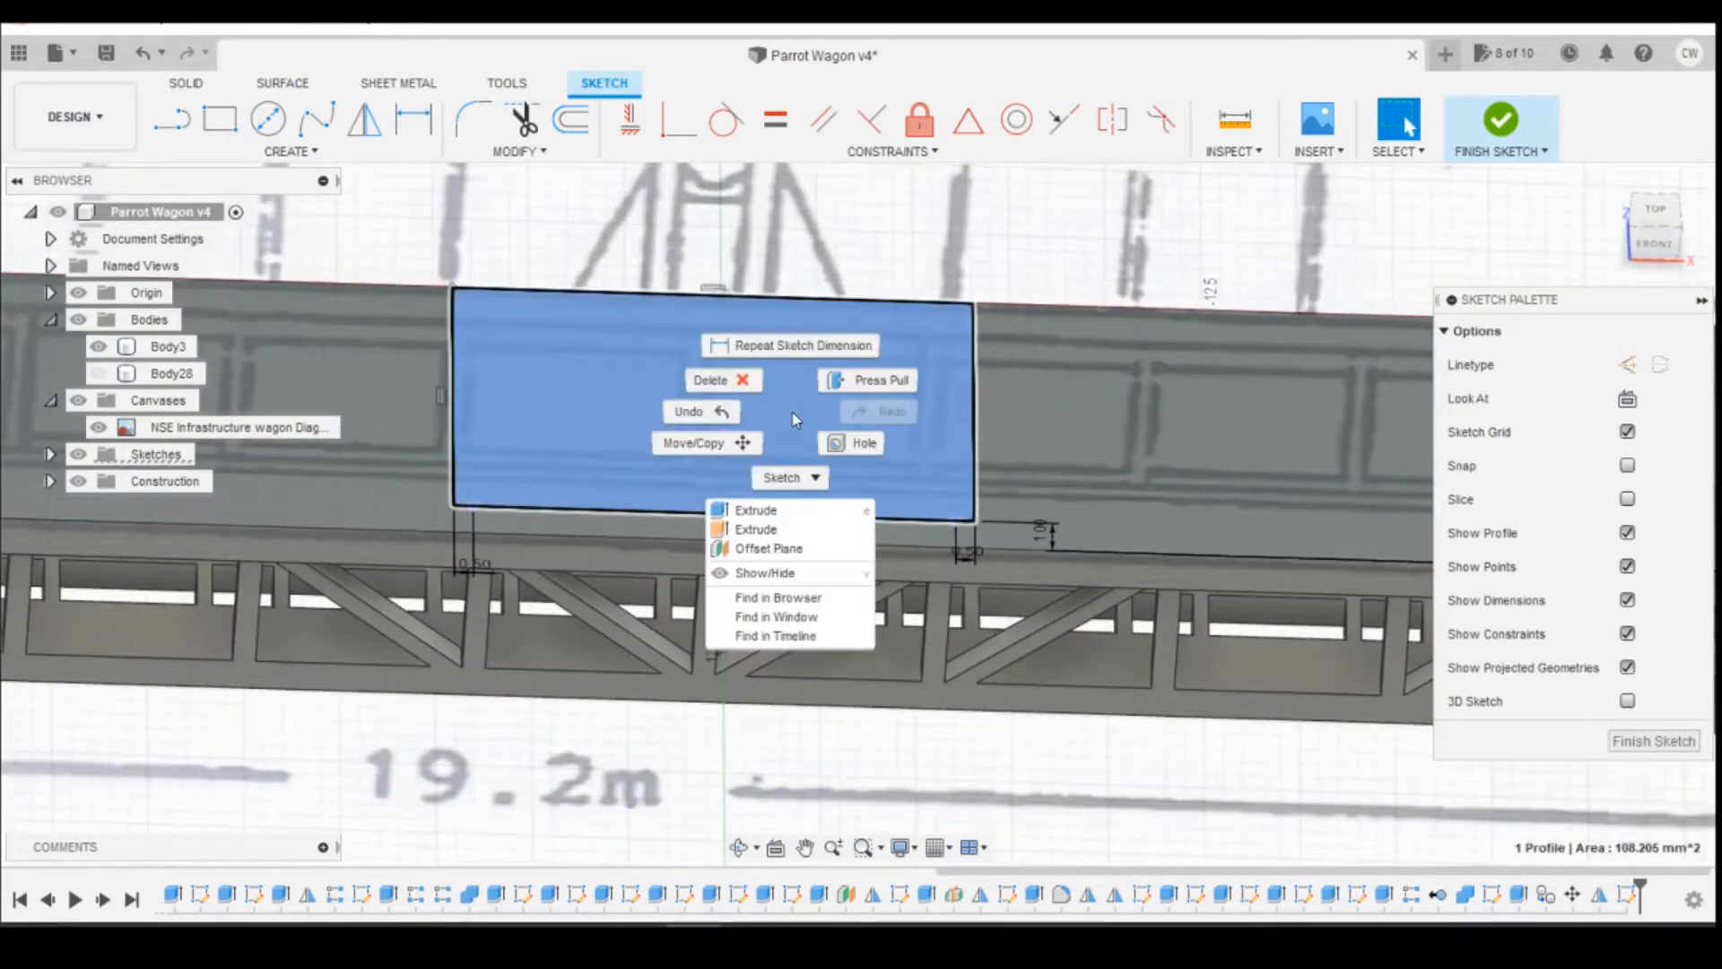
{"action": "left_click", "coordinate": [1636, 321]}
{"action": "right_click", "coordinate": [788, 381]}
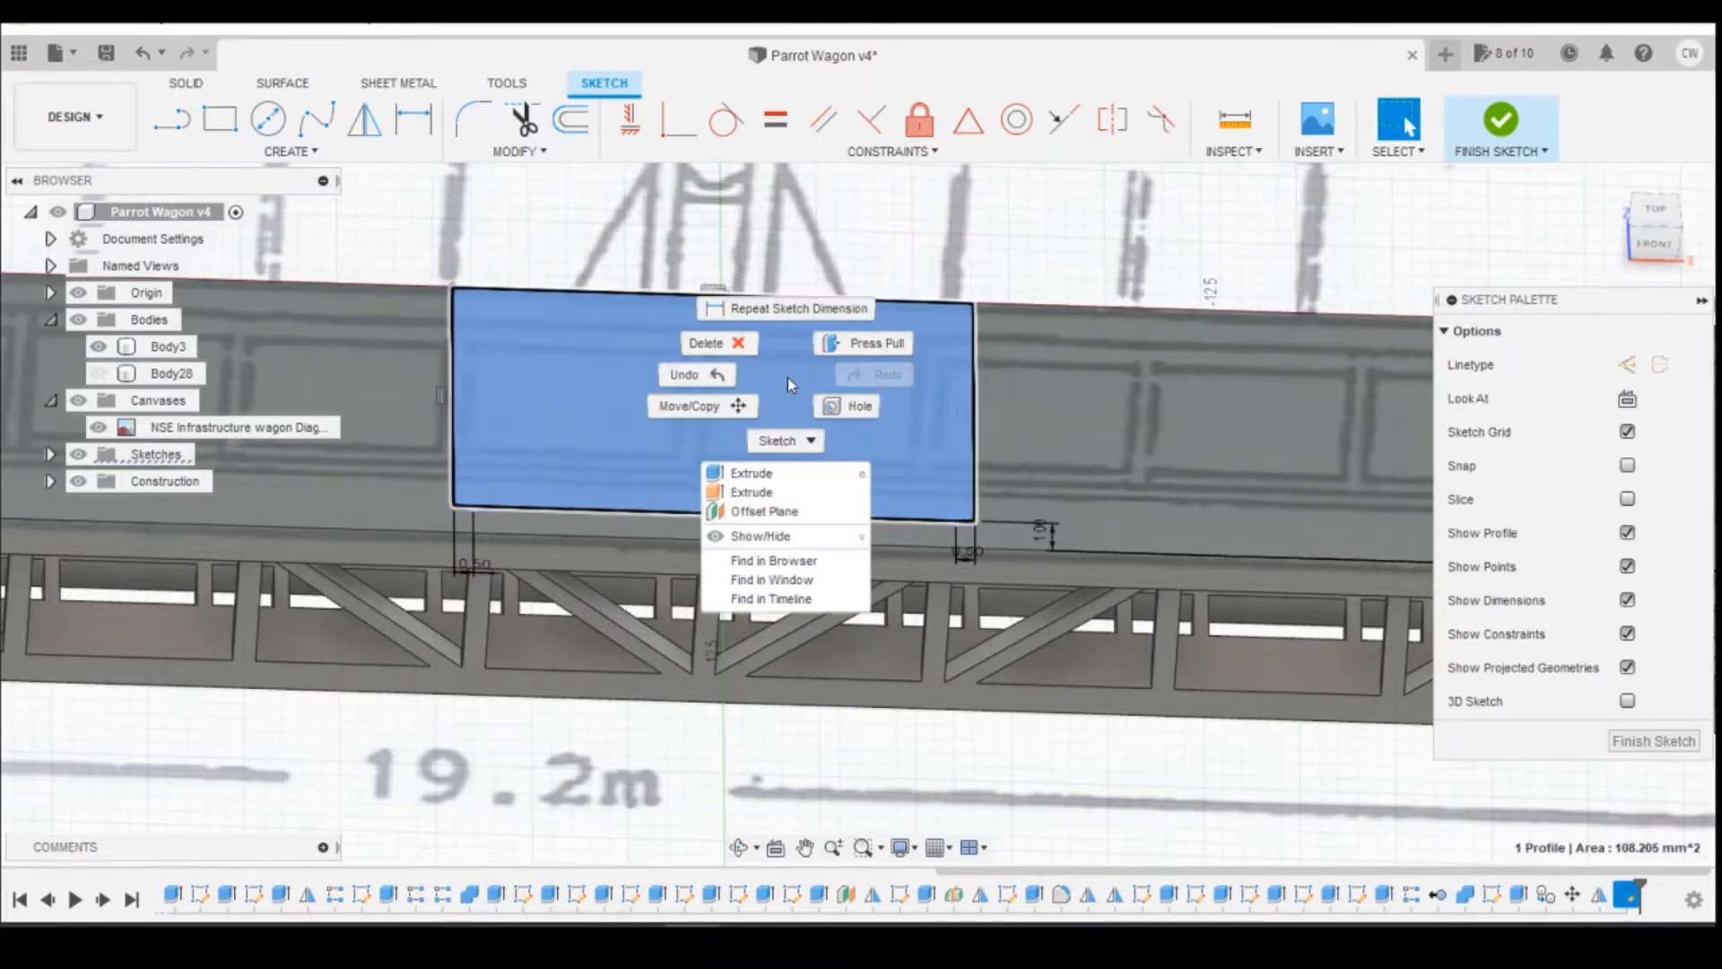
{"action": "left_click", "coordinate": [779, 473]}
{"action": "left_click_drag", "start_coordinate": [1670, 219], "coordinate": [1664, 486]}
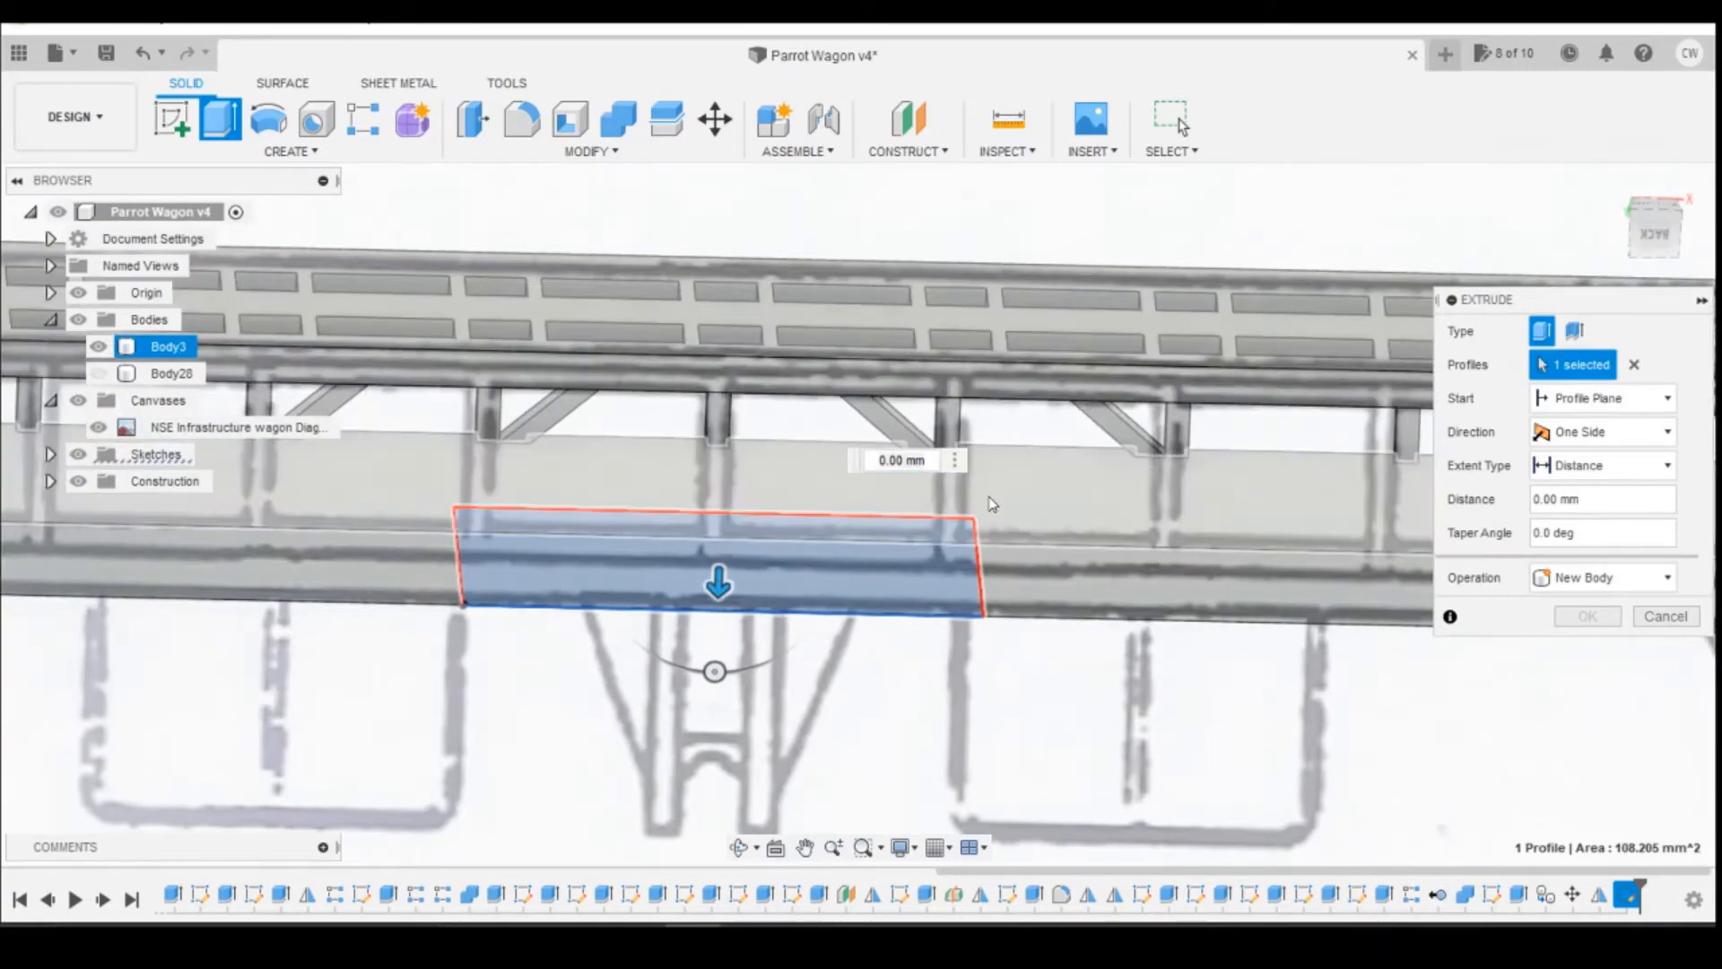
{"action": "left_click_drag", "start_coordinate": [719, 583], "coordinate": [720, 511]}
{"action": "left_click", "coordinate": [1587, 649]}
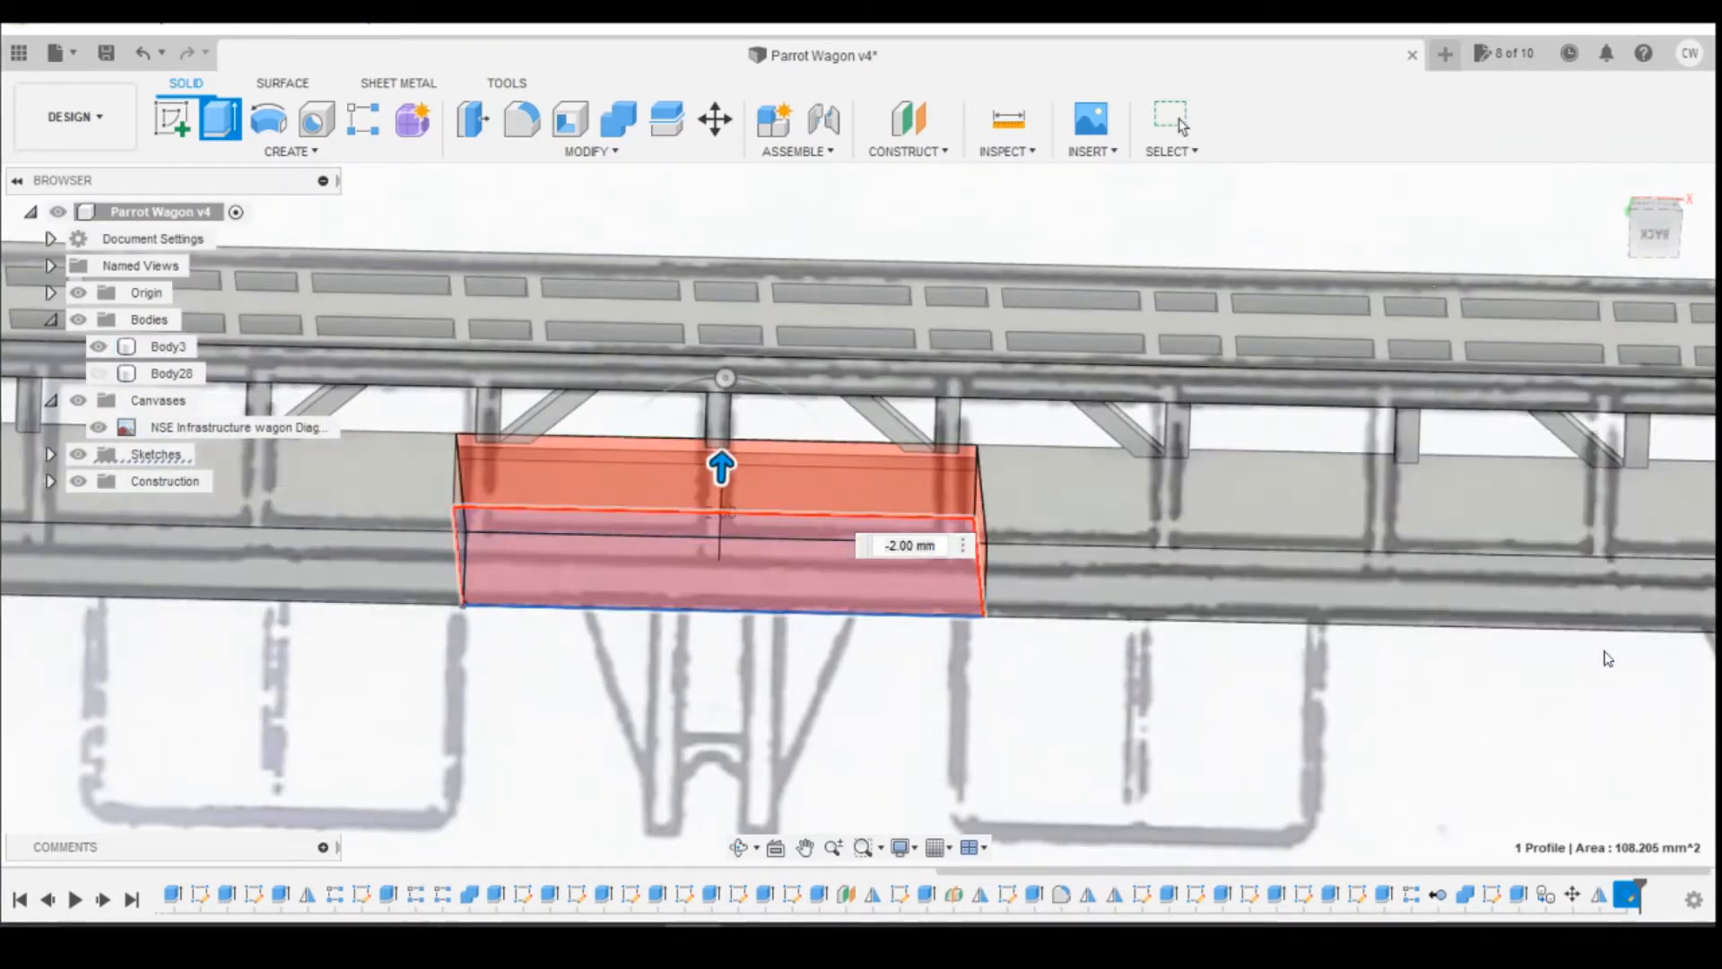
Step: Reopen the reel opening's sketch and try to change the 1 mm gap to the deck's outer edge
{"action": "left_click", "coordinate": [1659, 251]}
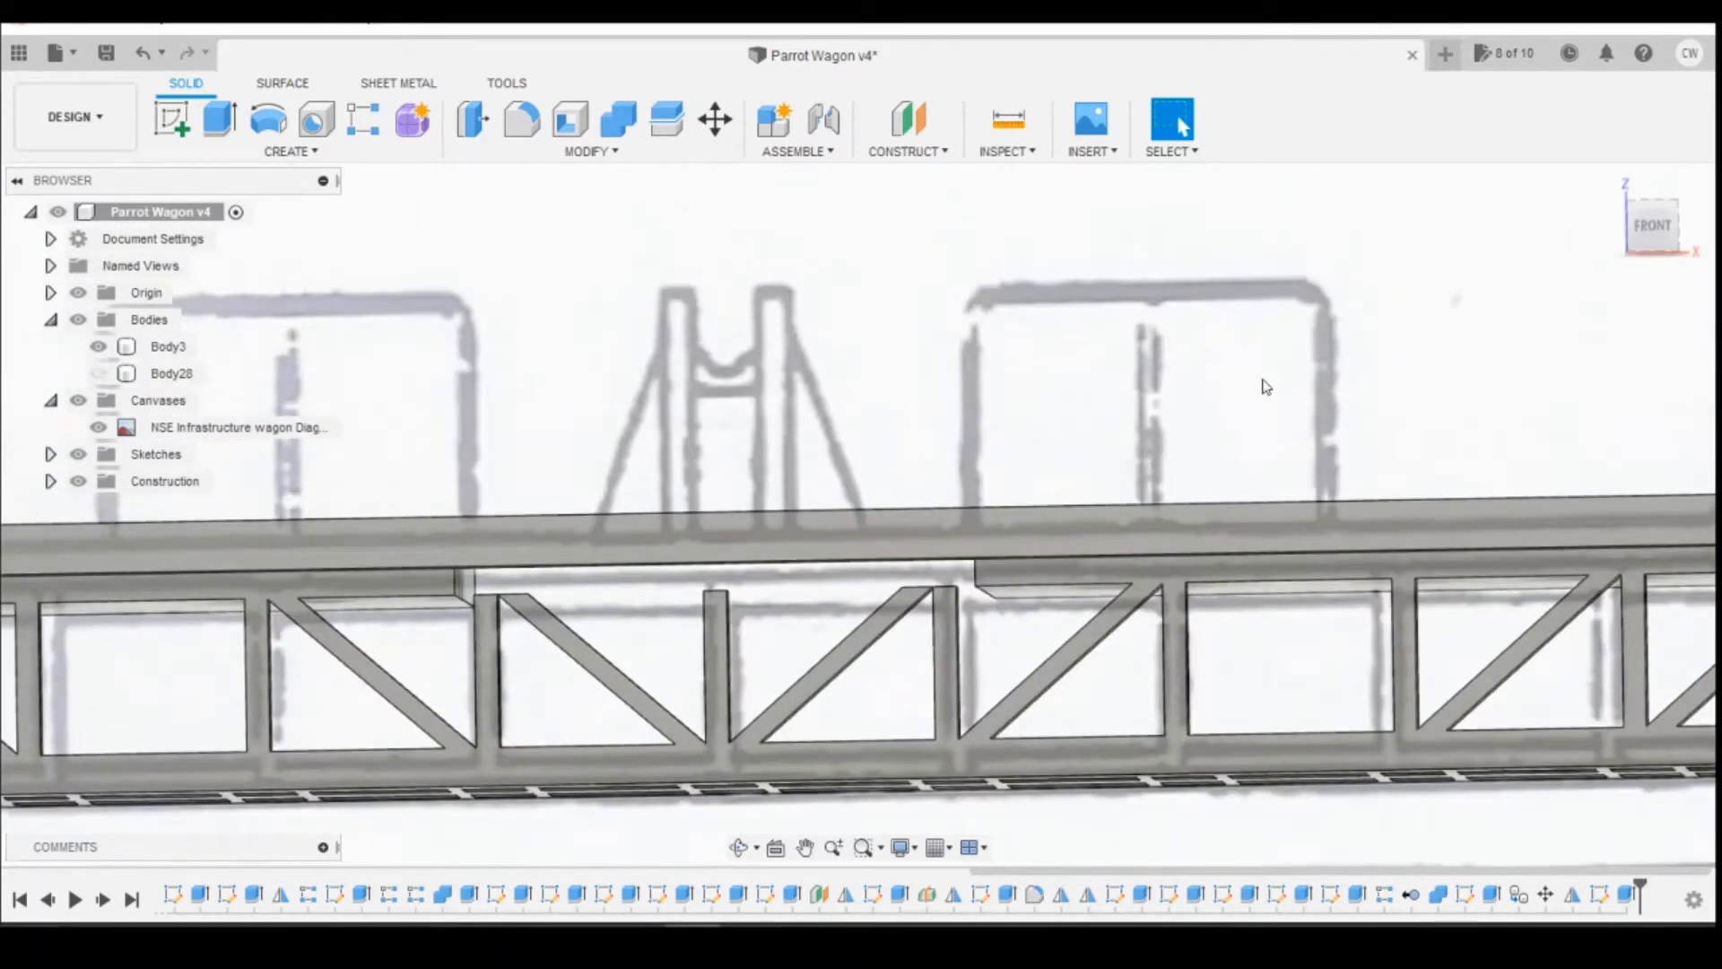
{"action": "scroll", "coordinate": [906, 610], "scroll_direction": "down", "scroll_amount": 2}
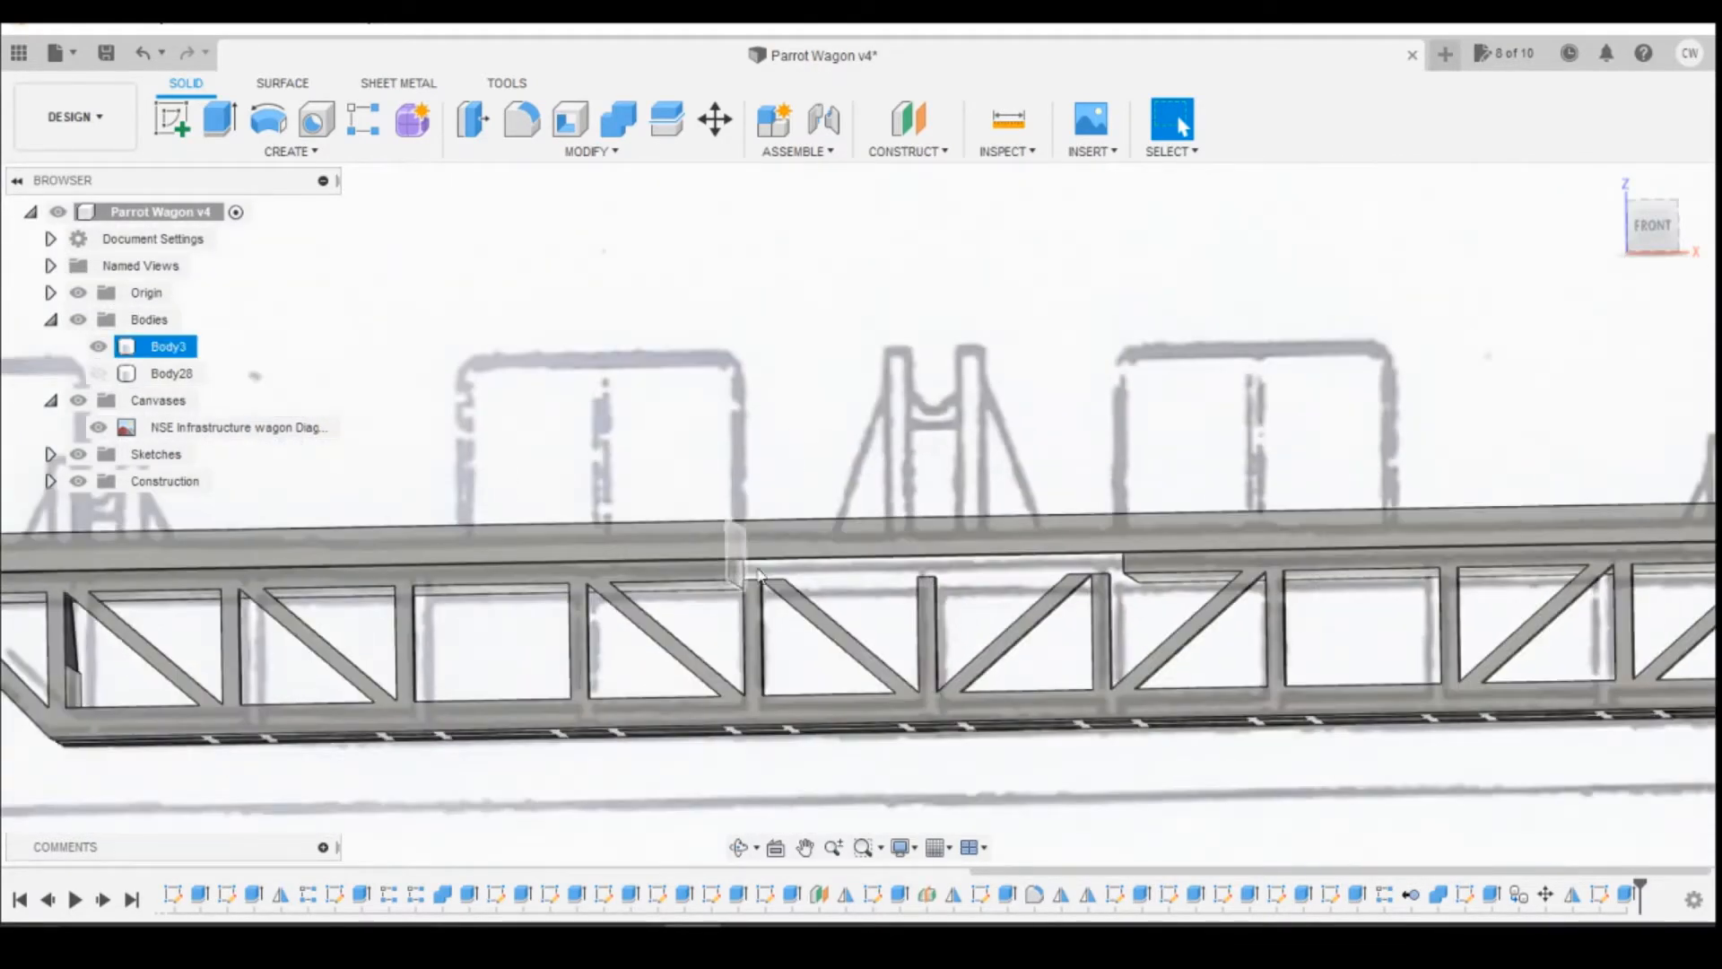
{"action": "mouse_move", "coordinate": [1647, 232]}
{"action": "left_mouse_down"}
{"action": "mouse_move", "coordinate": [1608, 190]}
{"action": "mouse_move", "coordinate": [1634, 237]}
{"action": "mouse_move", "coordinate": [1670, 232]}
{"action": "left_mouse_up"}
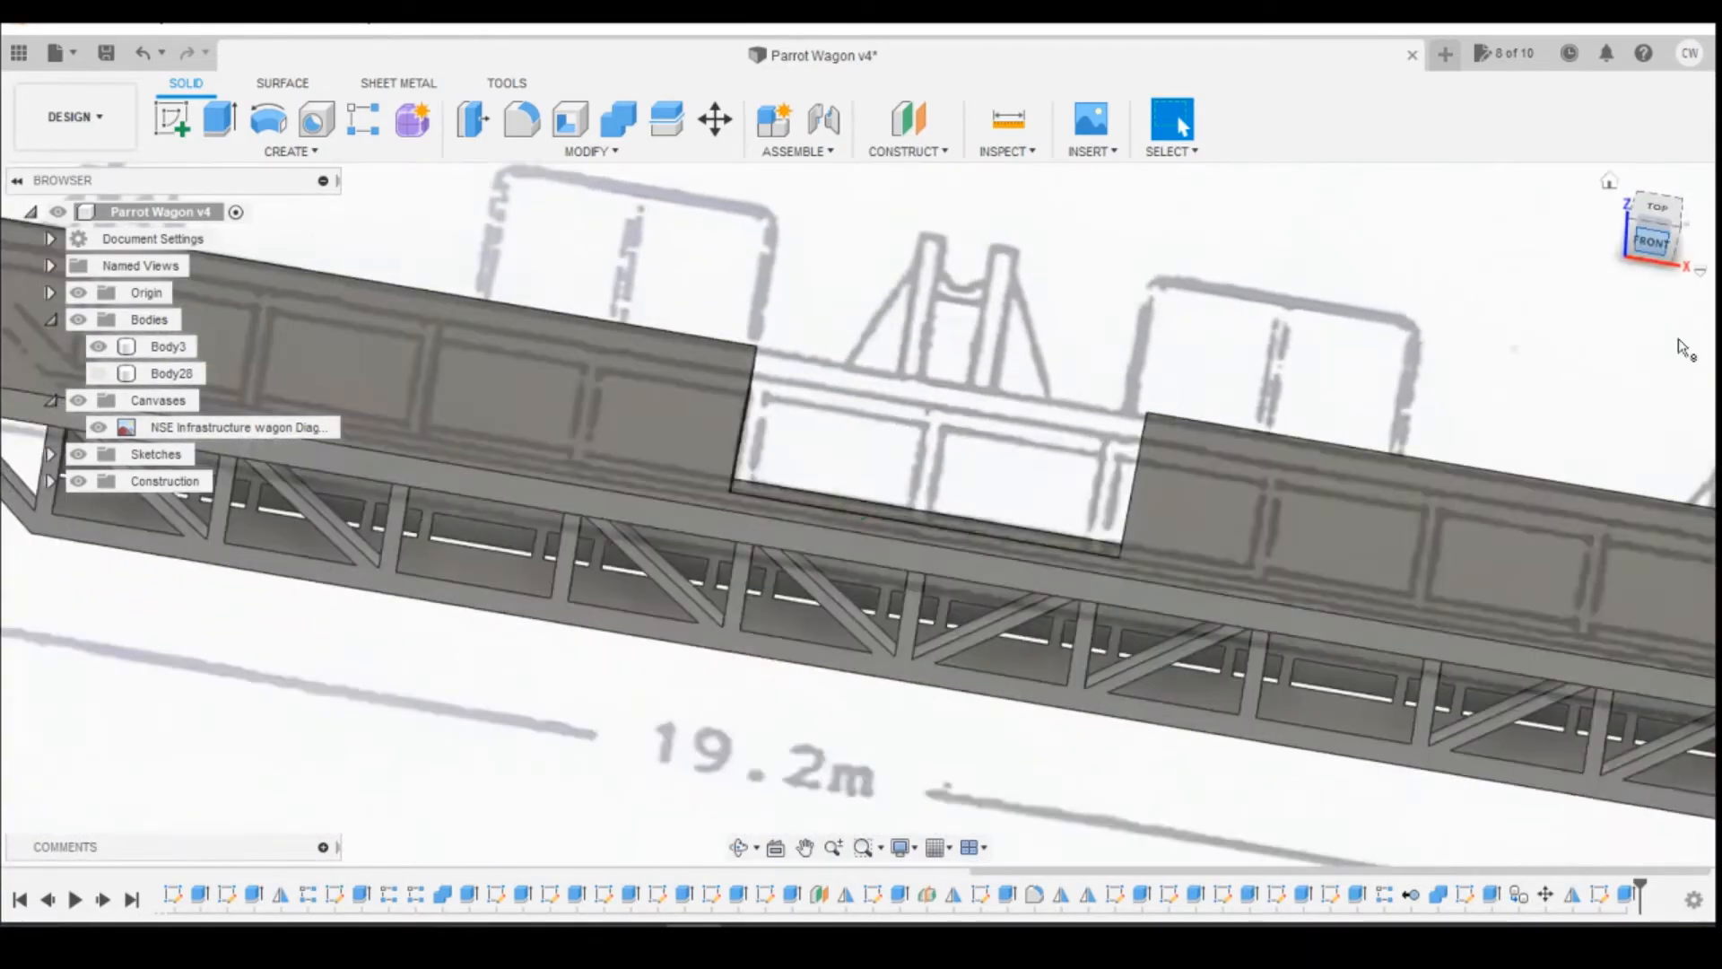
{"action": "left_click", "coordinate": [1660, 209]}
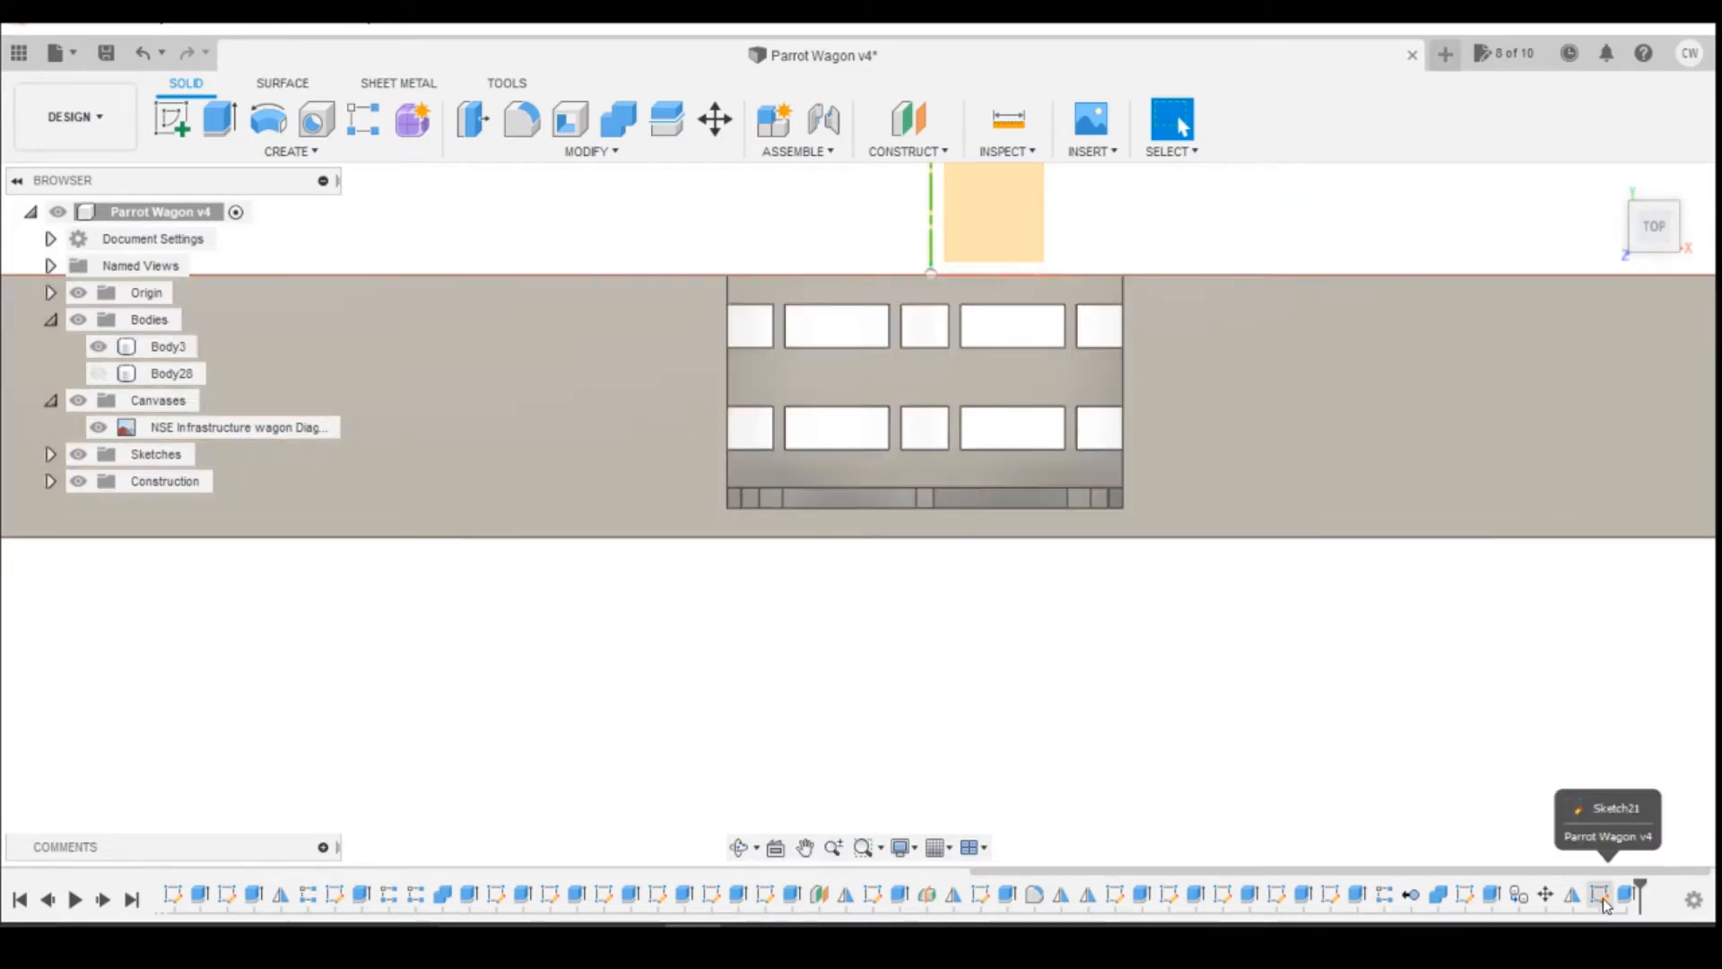
{"action": "right_click", "coordinate": [1602, 897]}
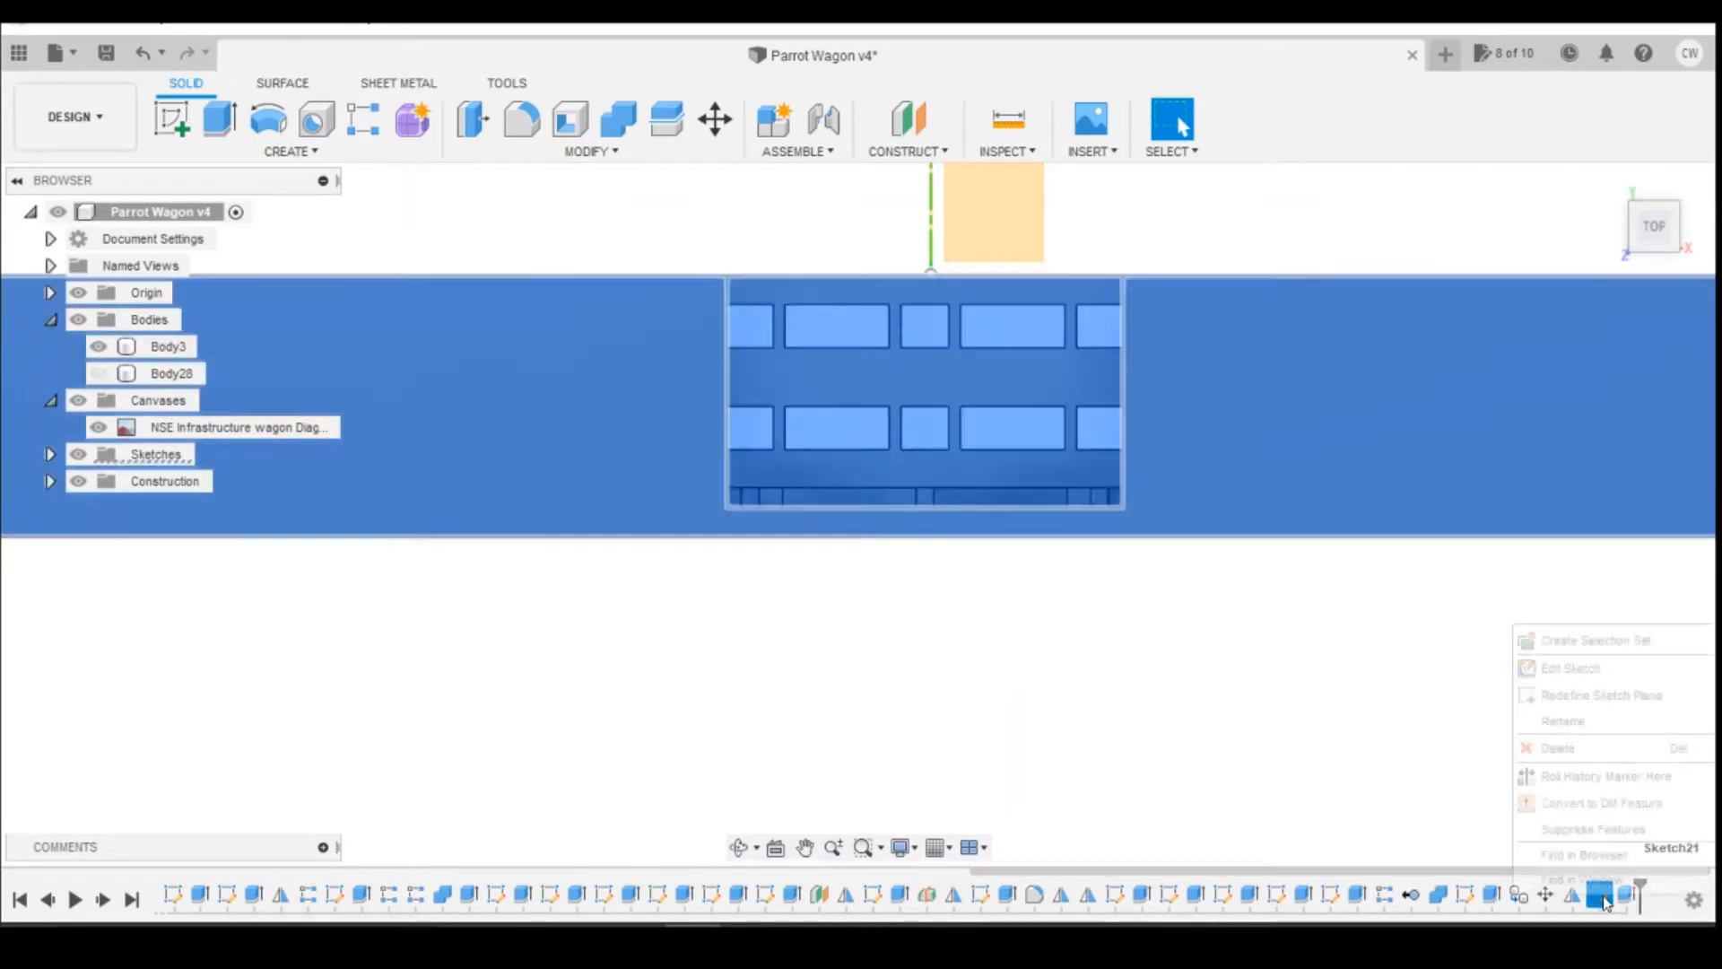
{"action": "left_click", "coordinate": [1570, 670]}
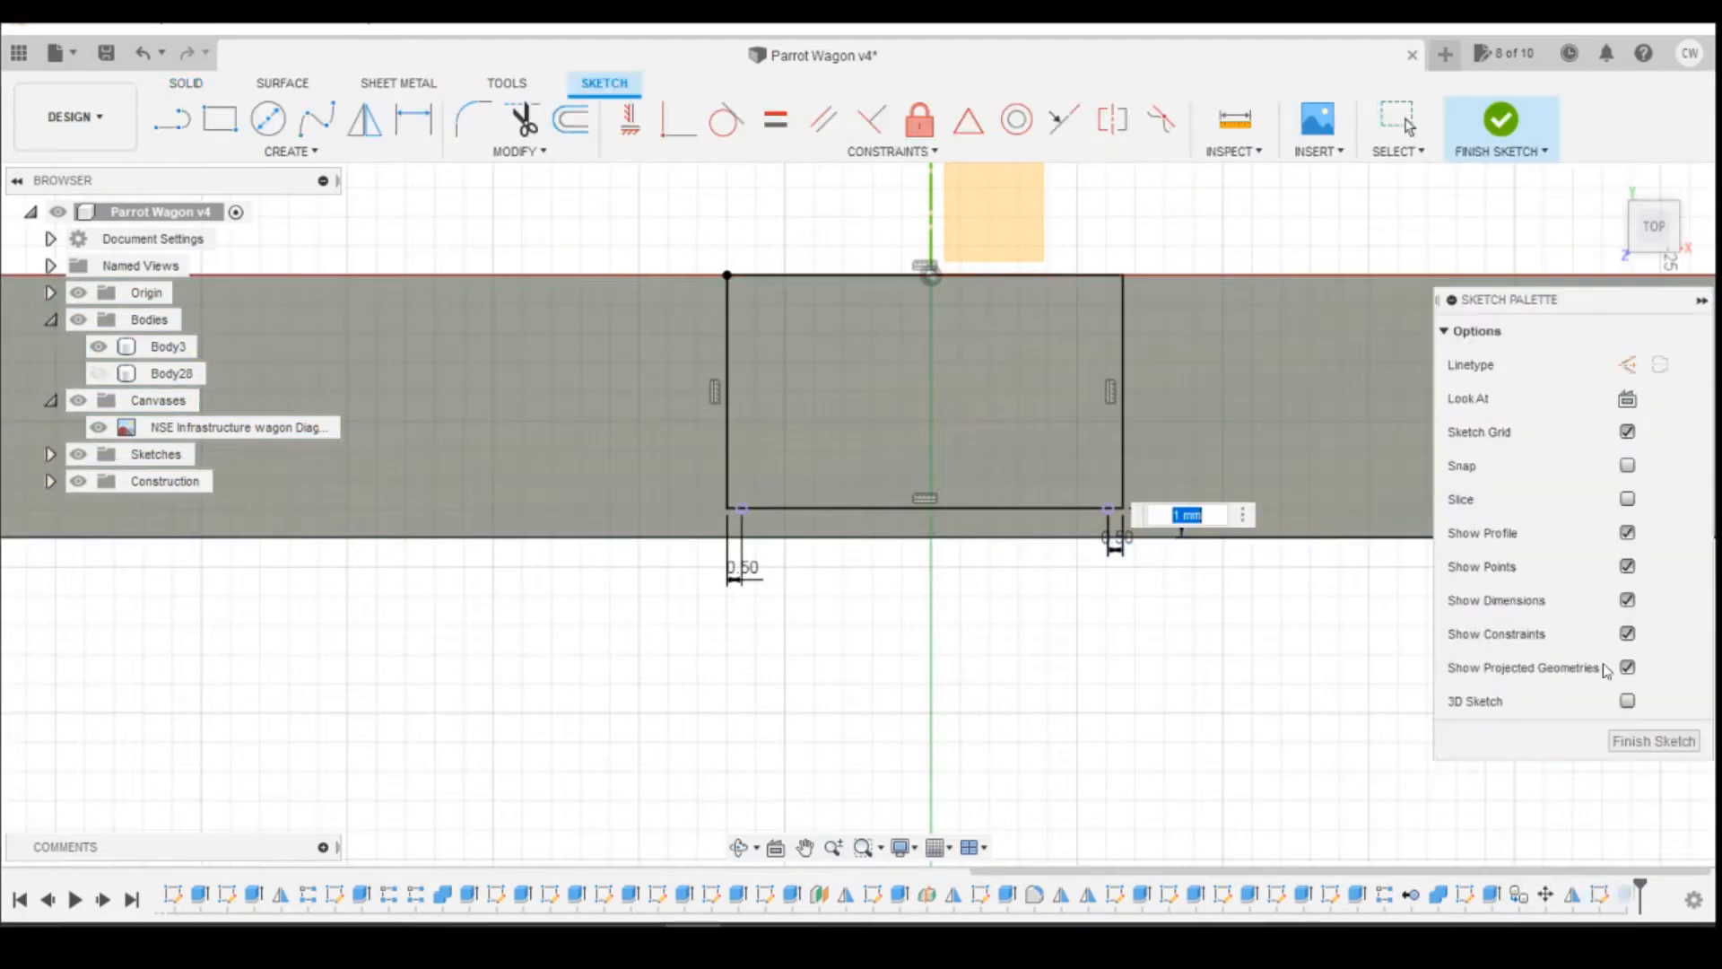
{"action": "key", "text": "Return"}
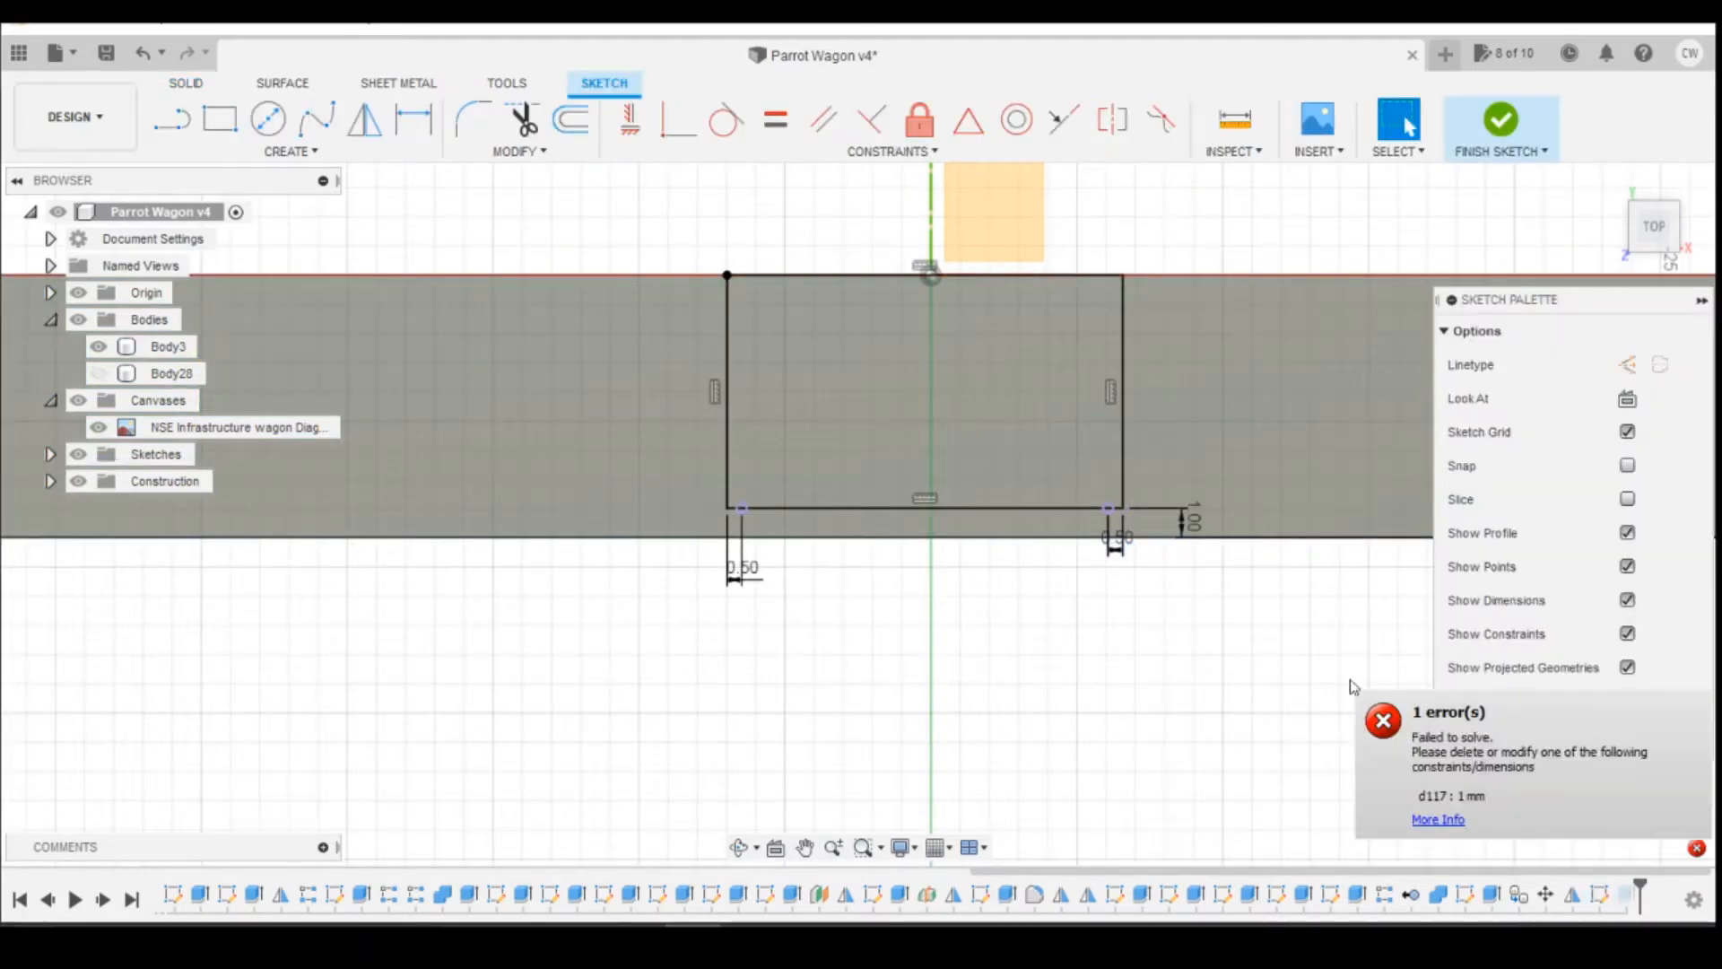
{"action": "double_click", "coordinate": [1192, 519]}
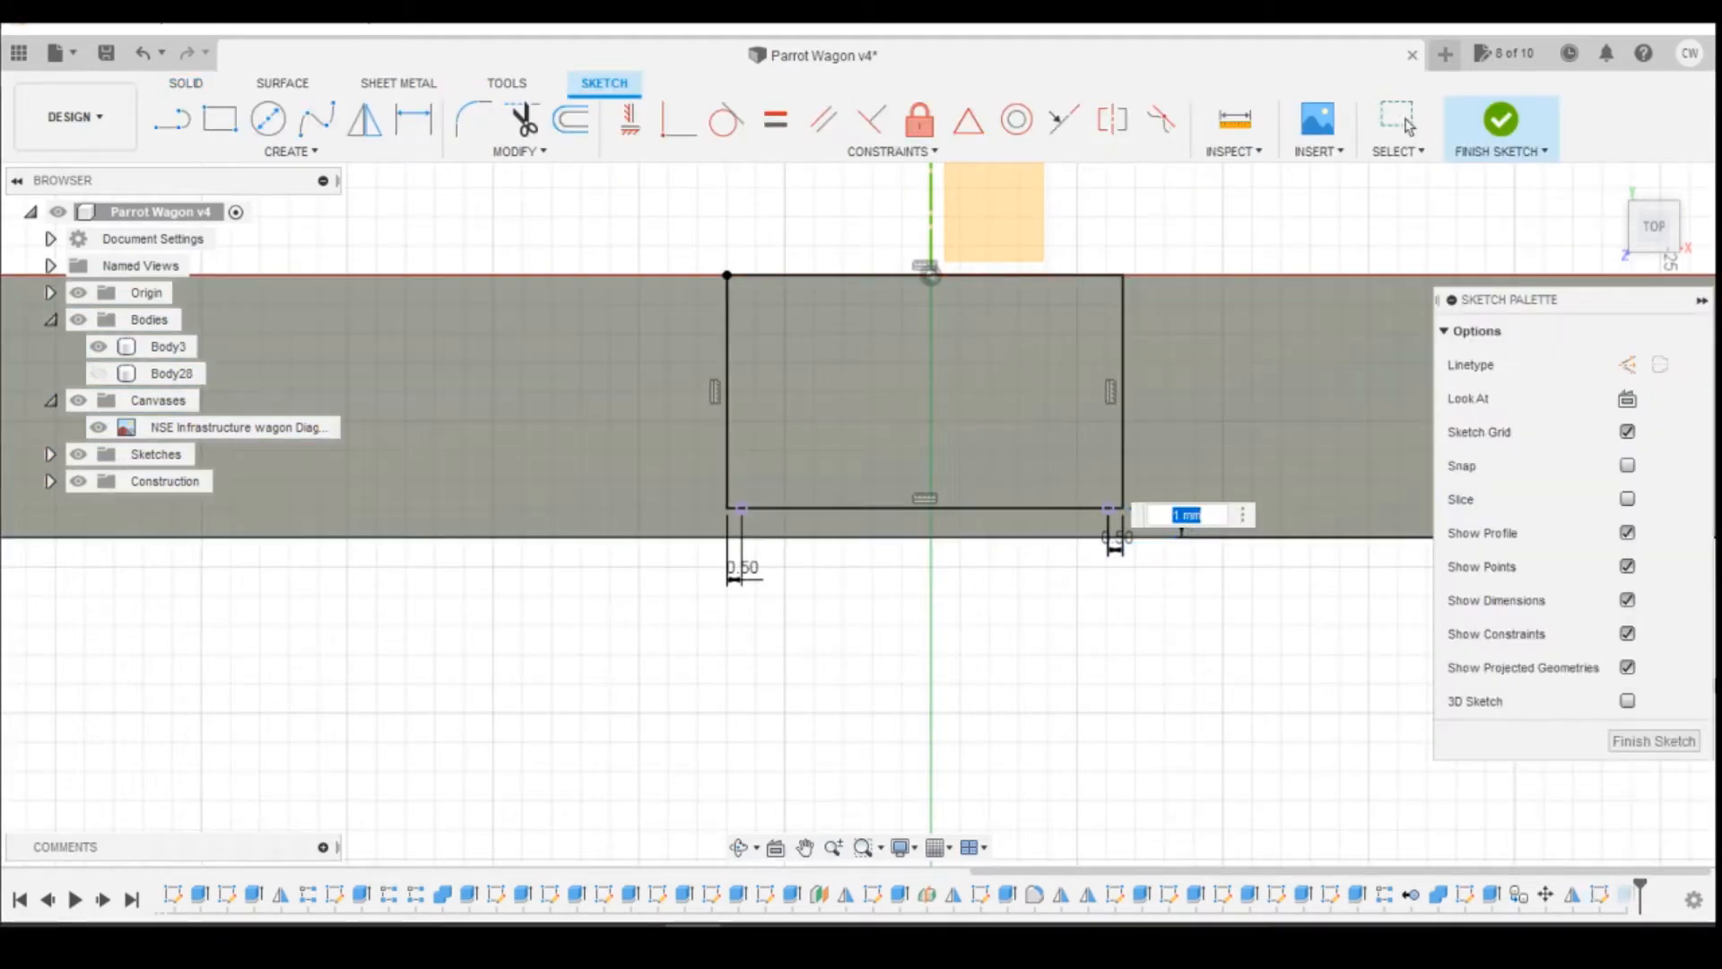
{"action": "key", "text": "Return"}
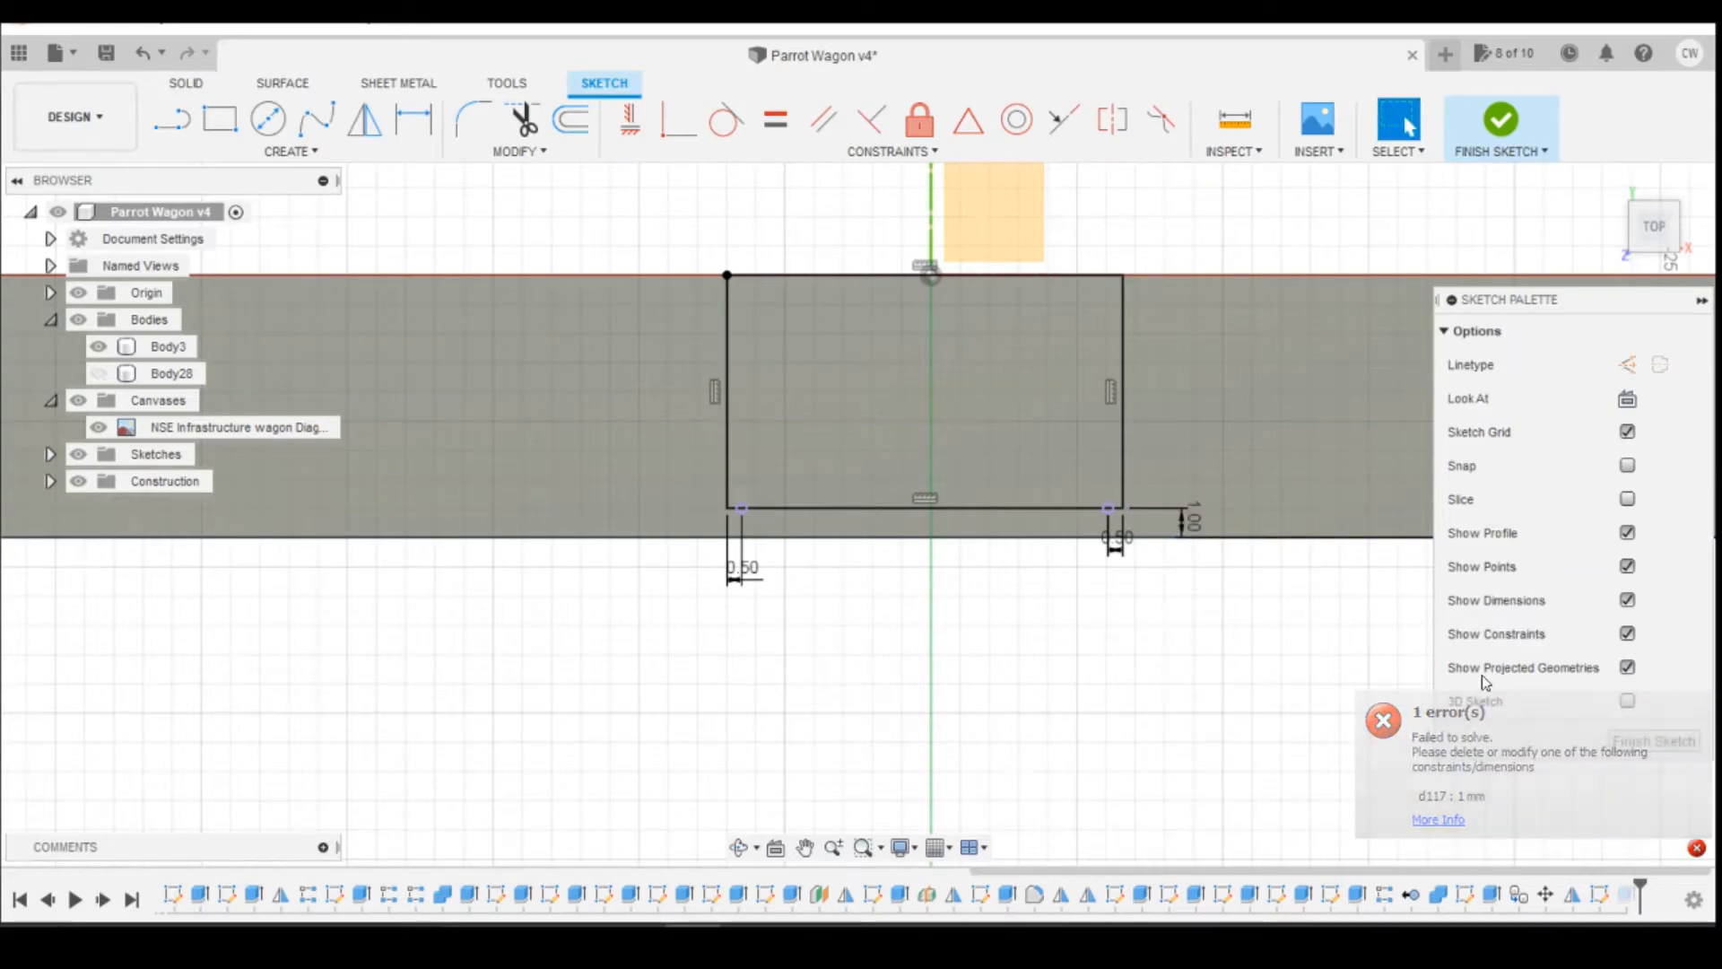
Step: Delete both 0.5 mm offset dimensions between the rectangle's end sides and the projected post points
{"action": "scroll", "coordinate": [1166, 556], "scroll_direction": "up", "scroll_amount": 5}
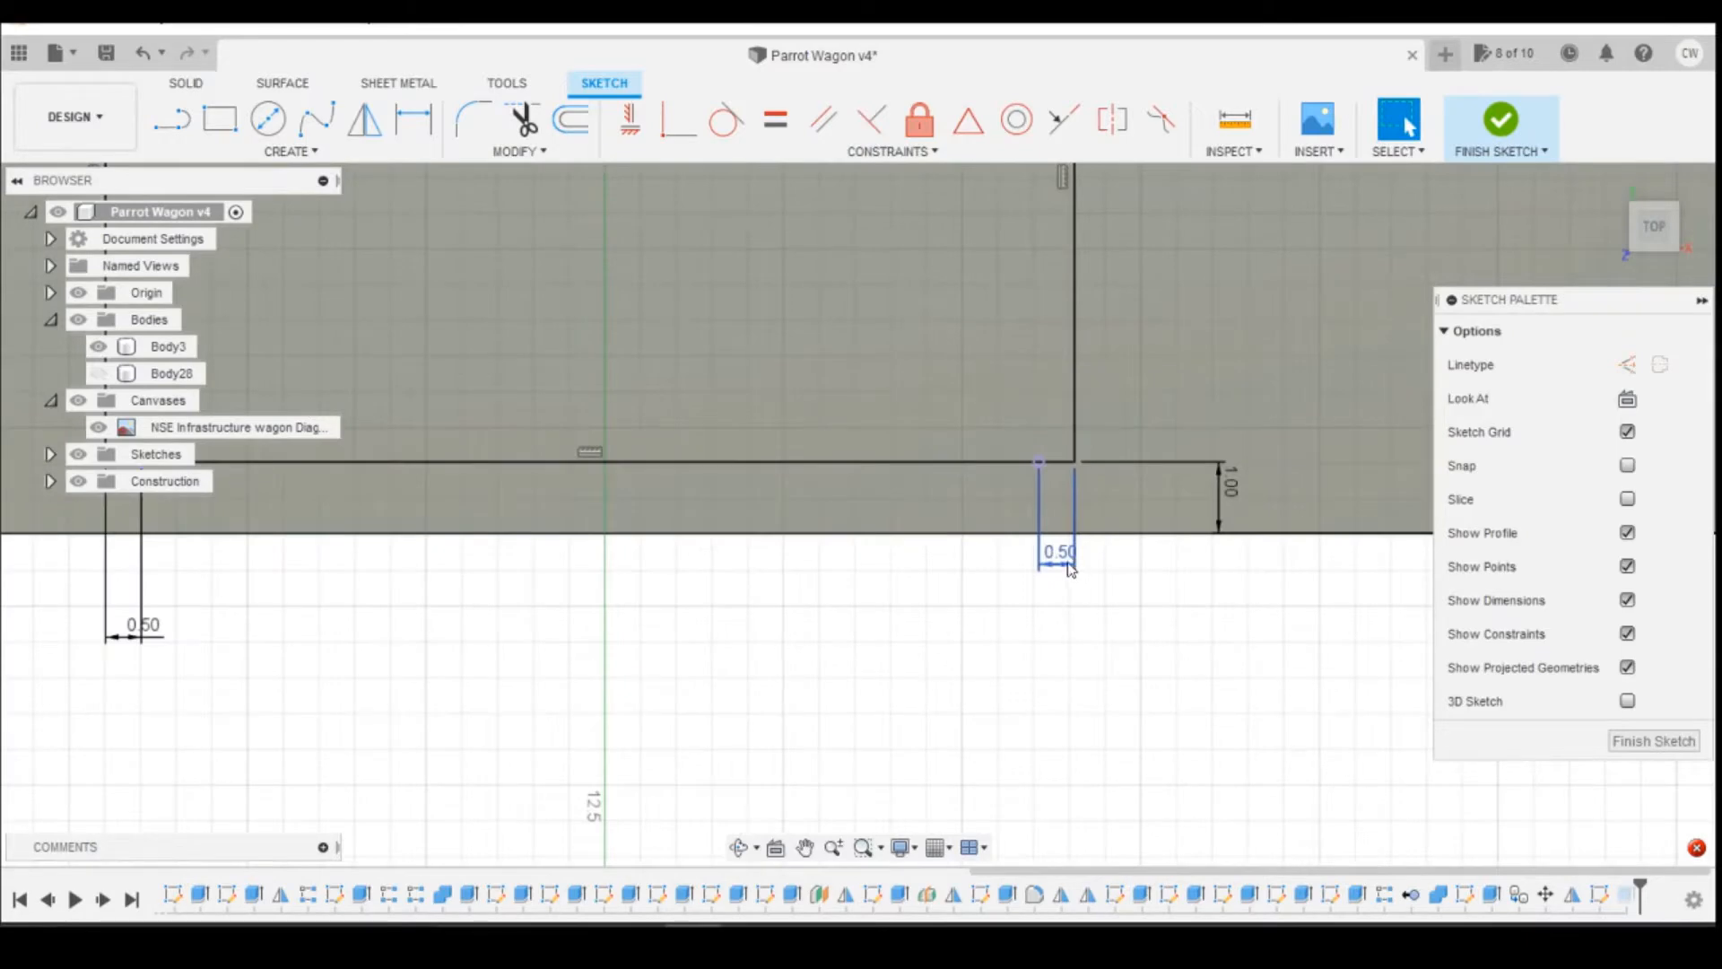
{"action": "key", "text": "d"}
{"action": "scroll", "coordinate": [1072, 565], "scroll_direction": "down", "scroll_amount": 2}
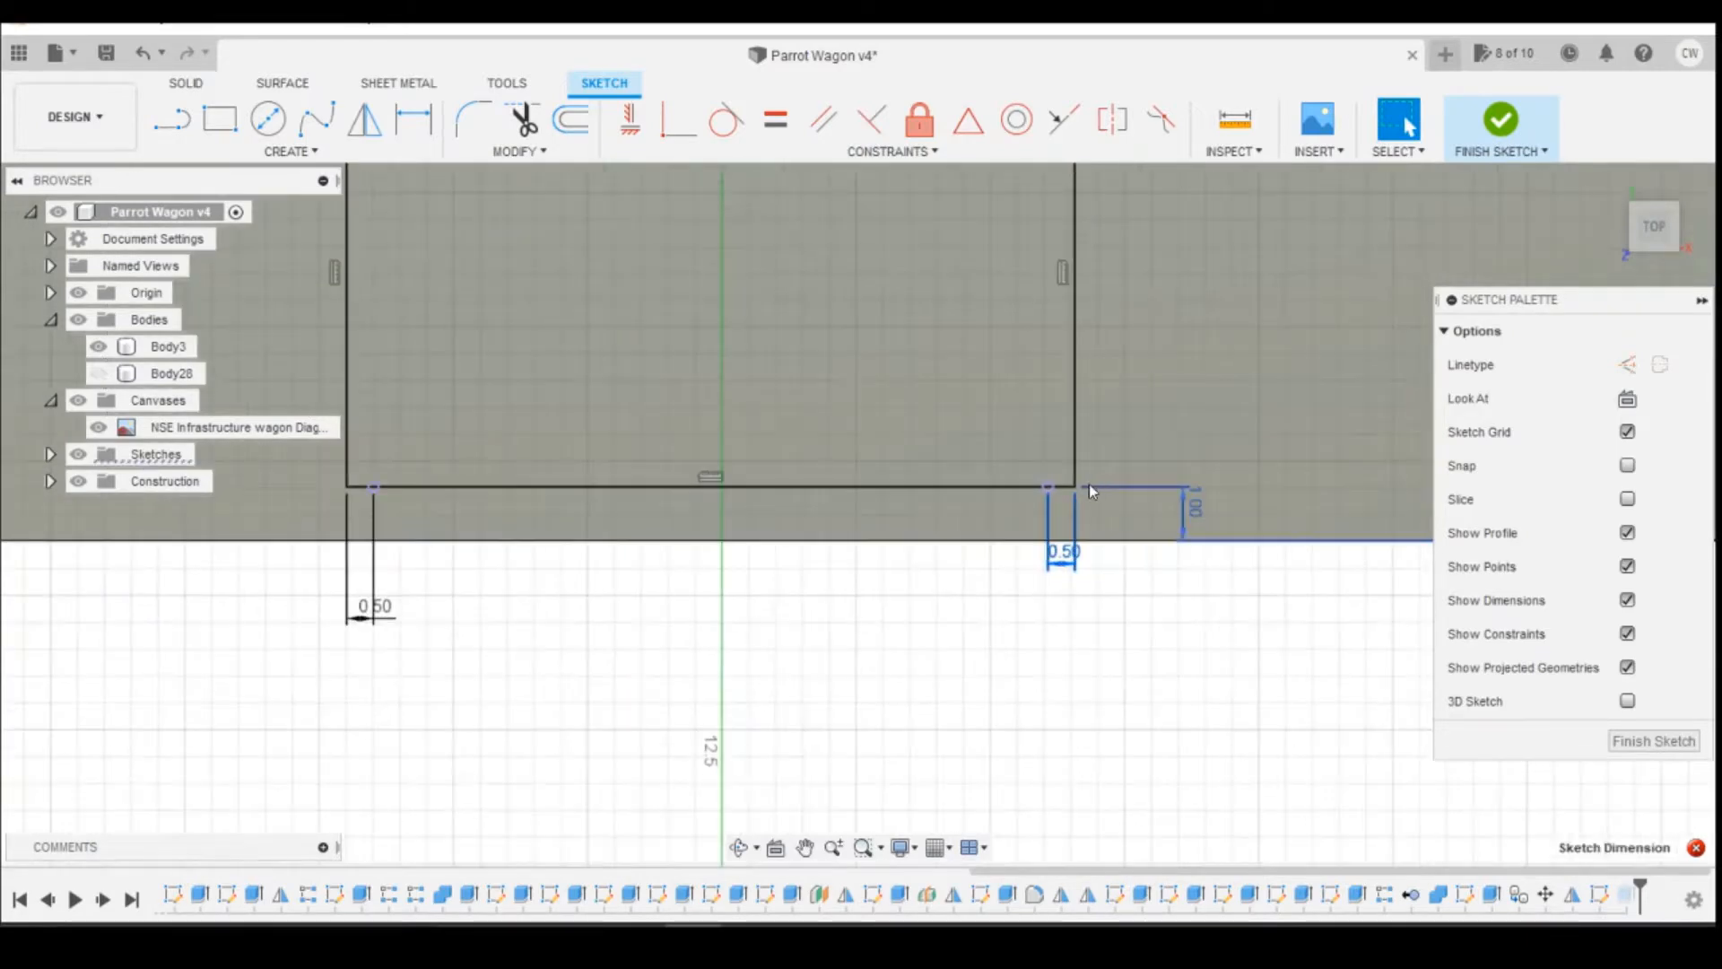
{"action": "scroll", "coordinate": [1072, 538], "scroll_direction": "down", "scroll_amount": 2}
{"action": "scroll", "coordinate": [1065, 558], "scroll_direction": "up", "scroll_amount": 2}
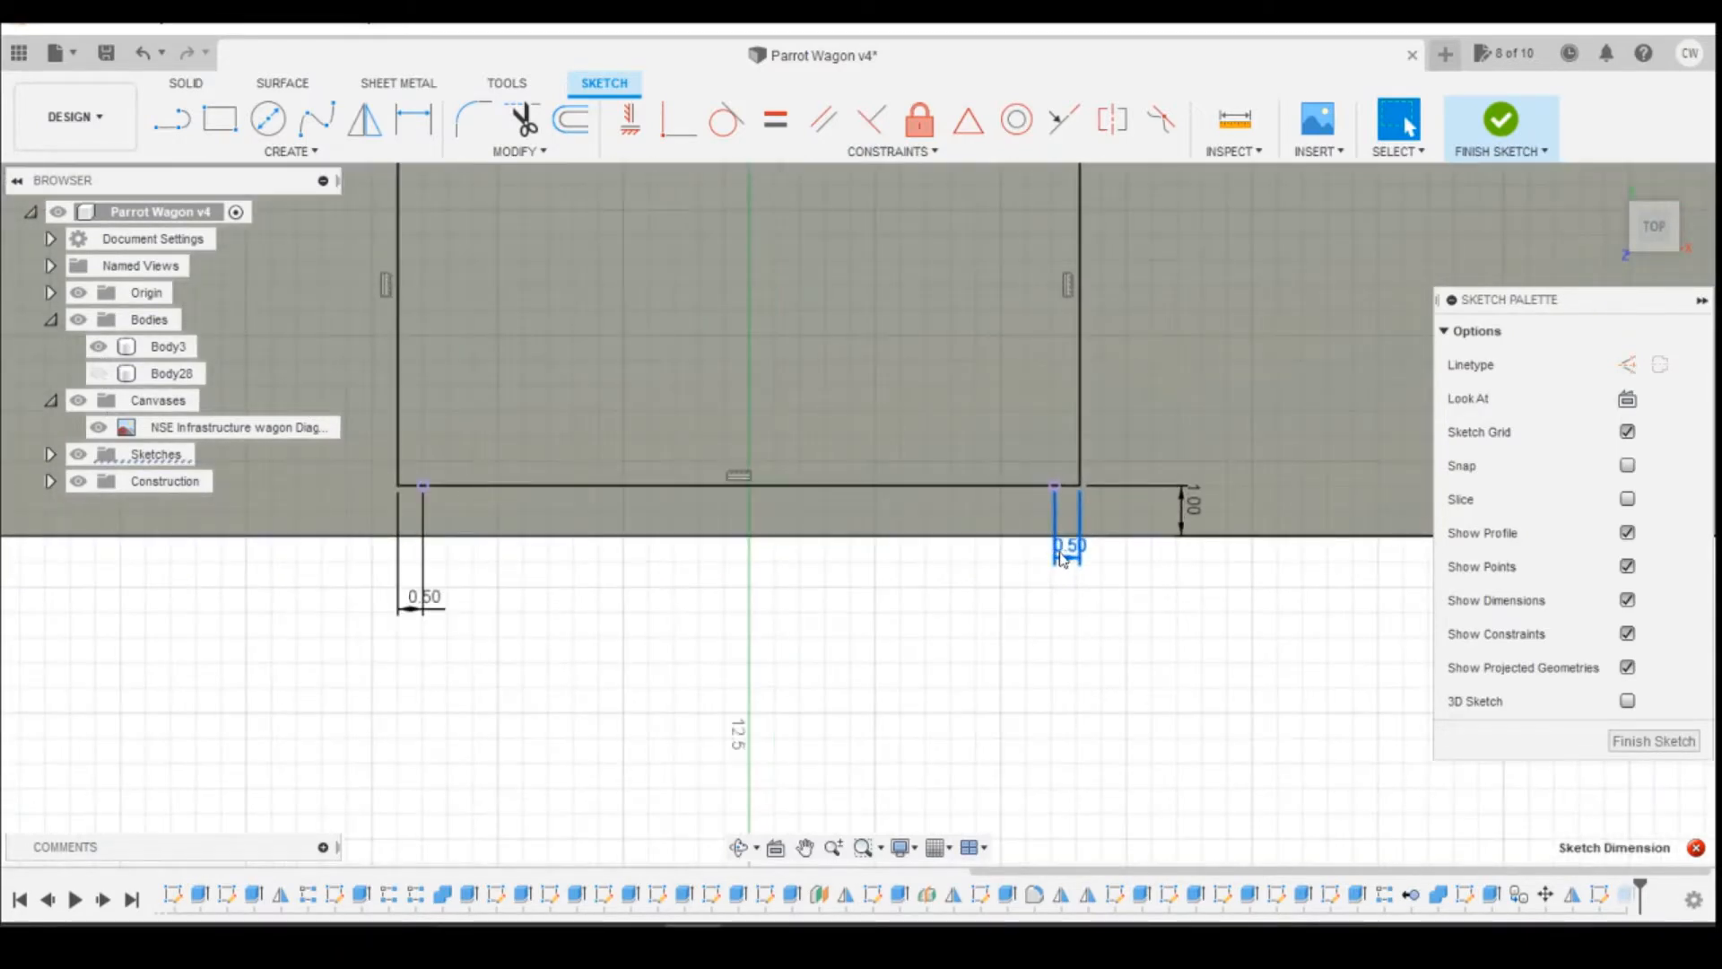
{"action": "key", "text": "Delete"}
{"action": "key", "text": "Delete"}
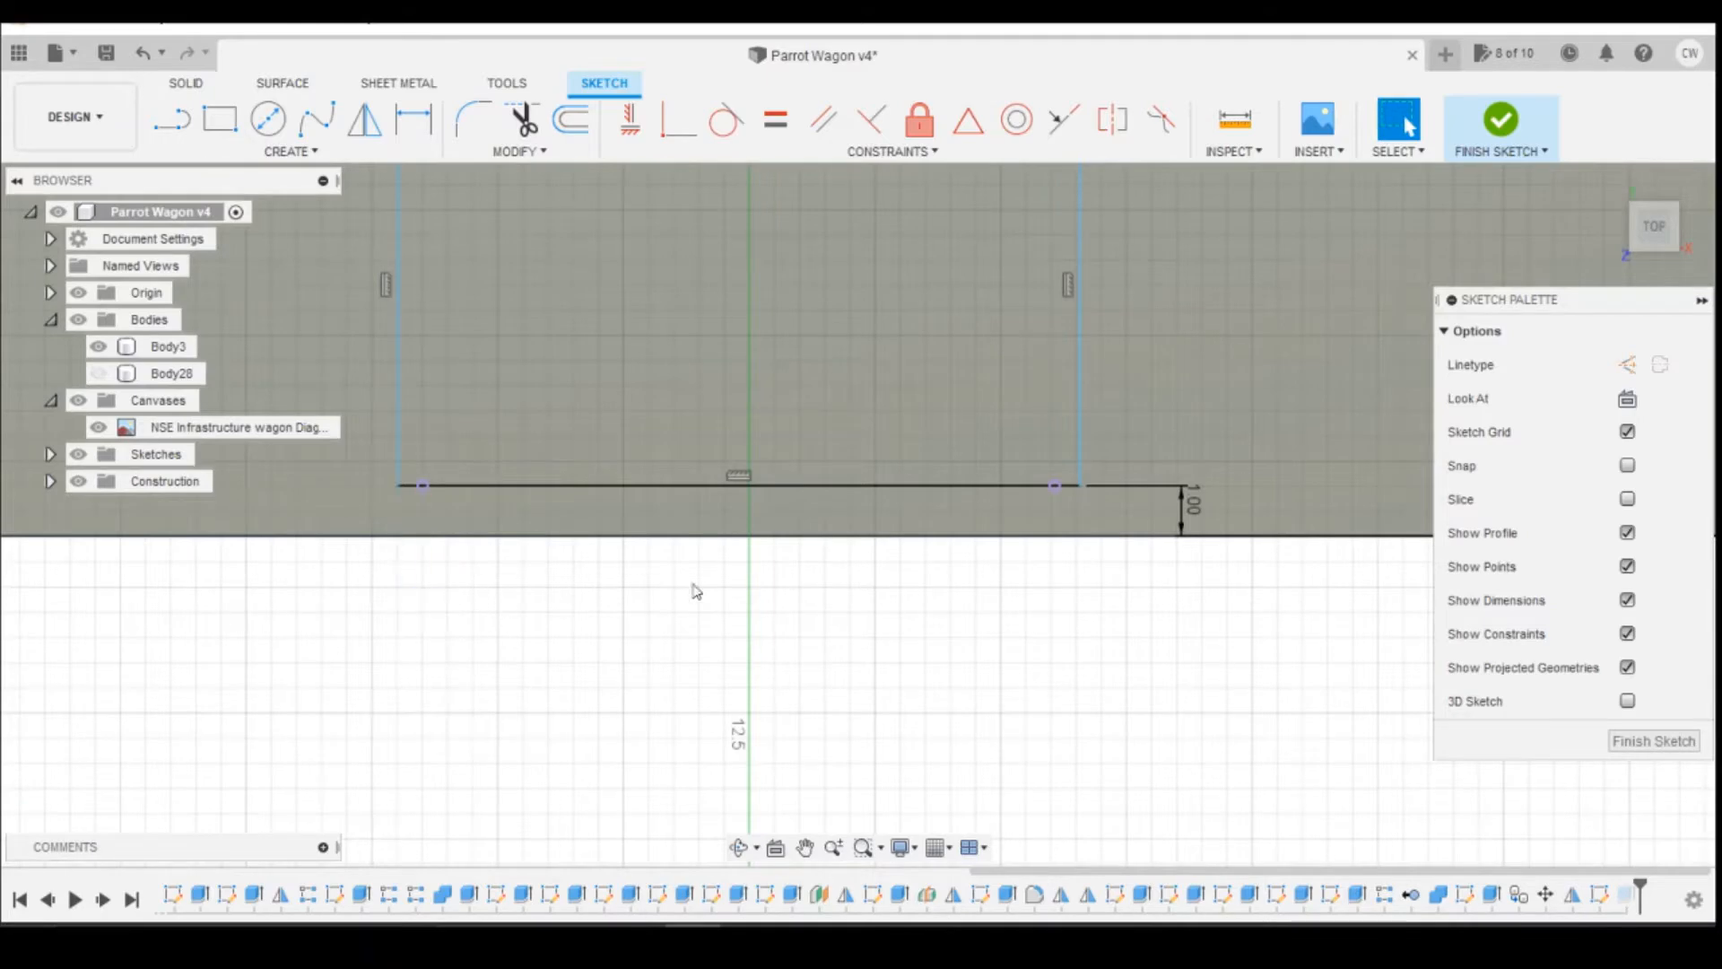
Step: Set the gap between the rectangle's outer side and the deck's outer edge to 2 mm
{"action": "double_click", "coordinate": [1190, 501]}
{"action": "type", "text": "2"}
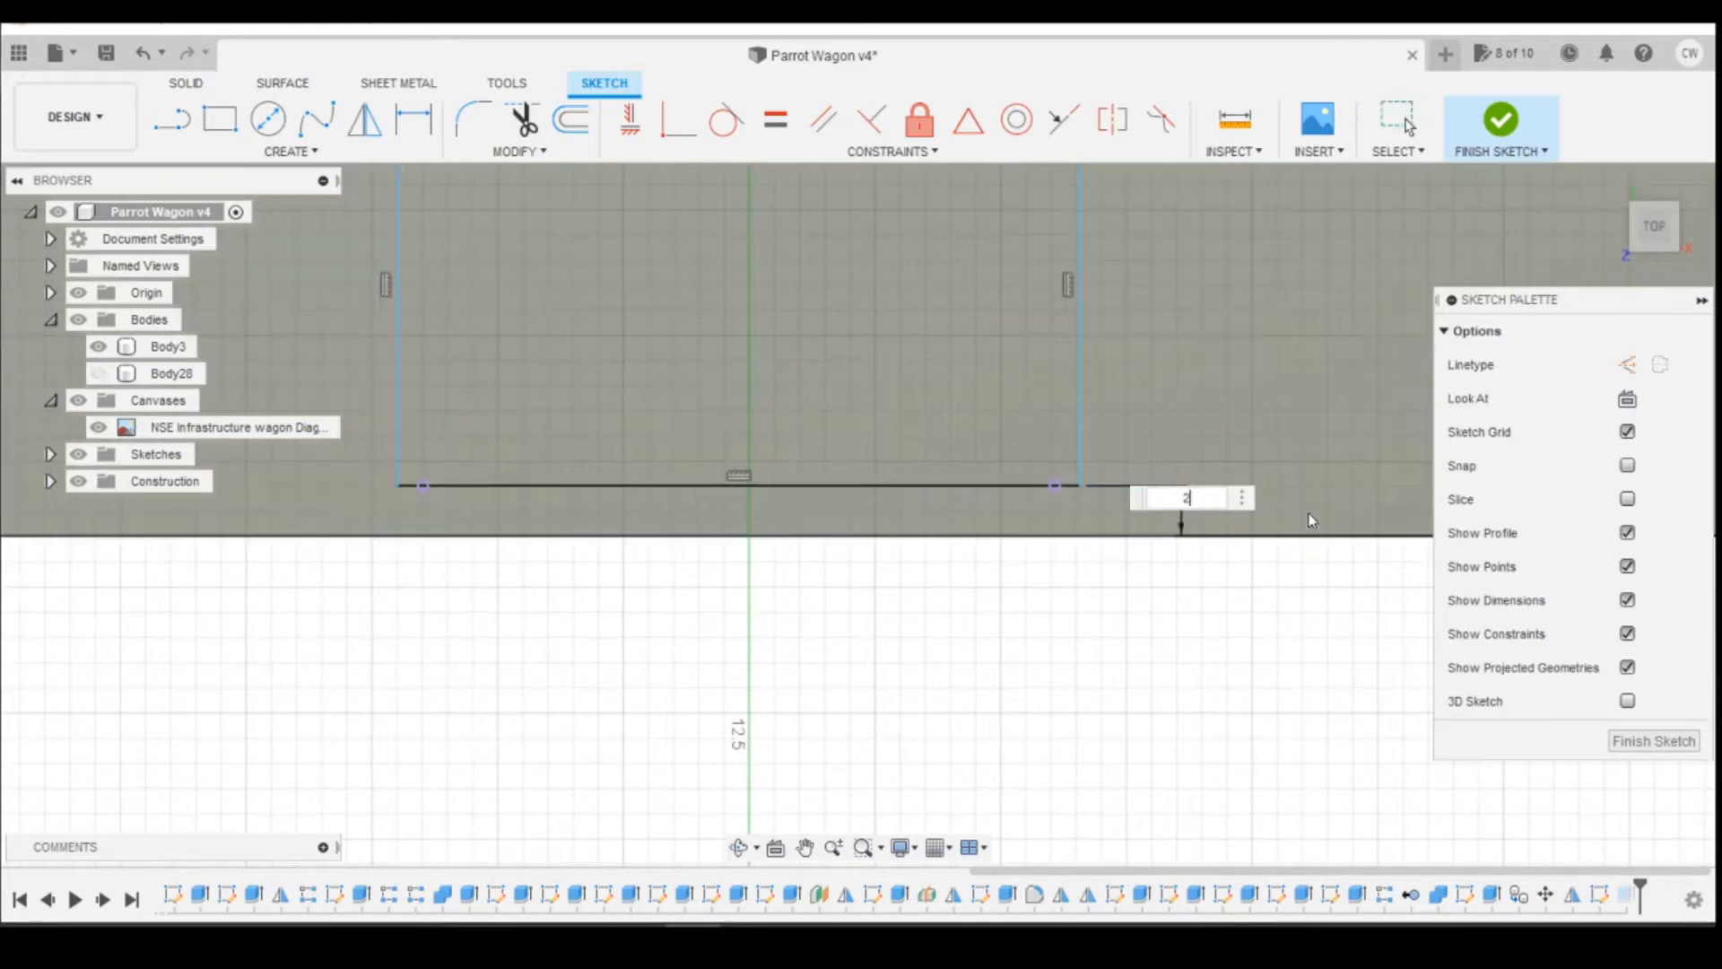
{"action": "key", "text": "Return"}
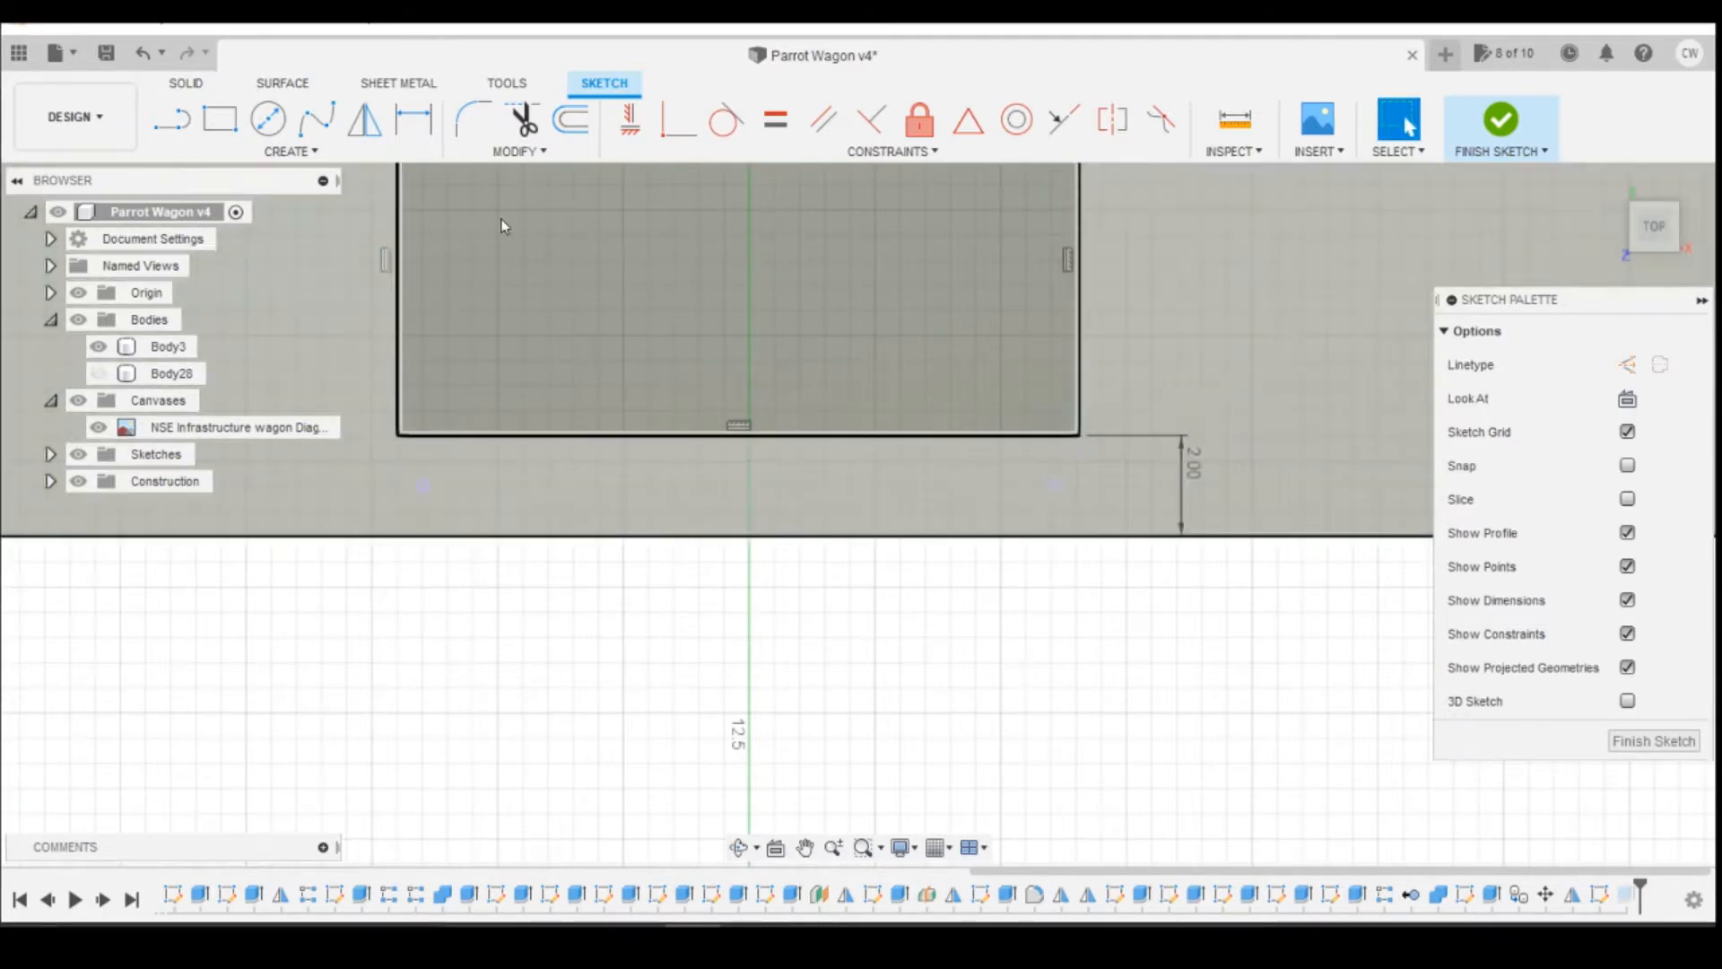
Step: Dimension both end sides of the opening rectangle 0.5 mm from the projected post points and finish the sketch
{"action": "key", "text": "d"}
{"action": "left_click", "coordinate": [1078, 435]}
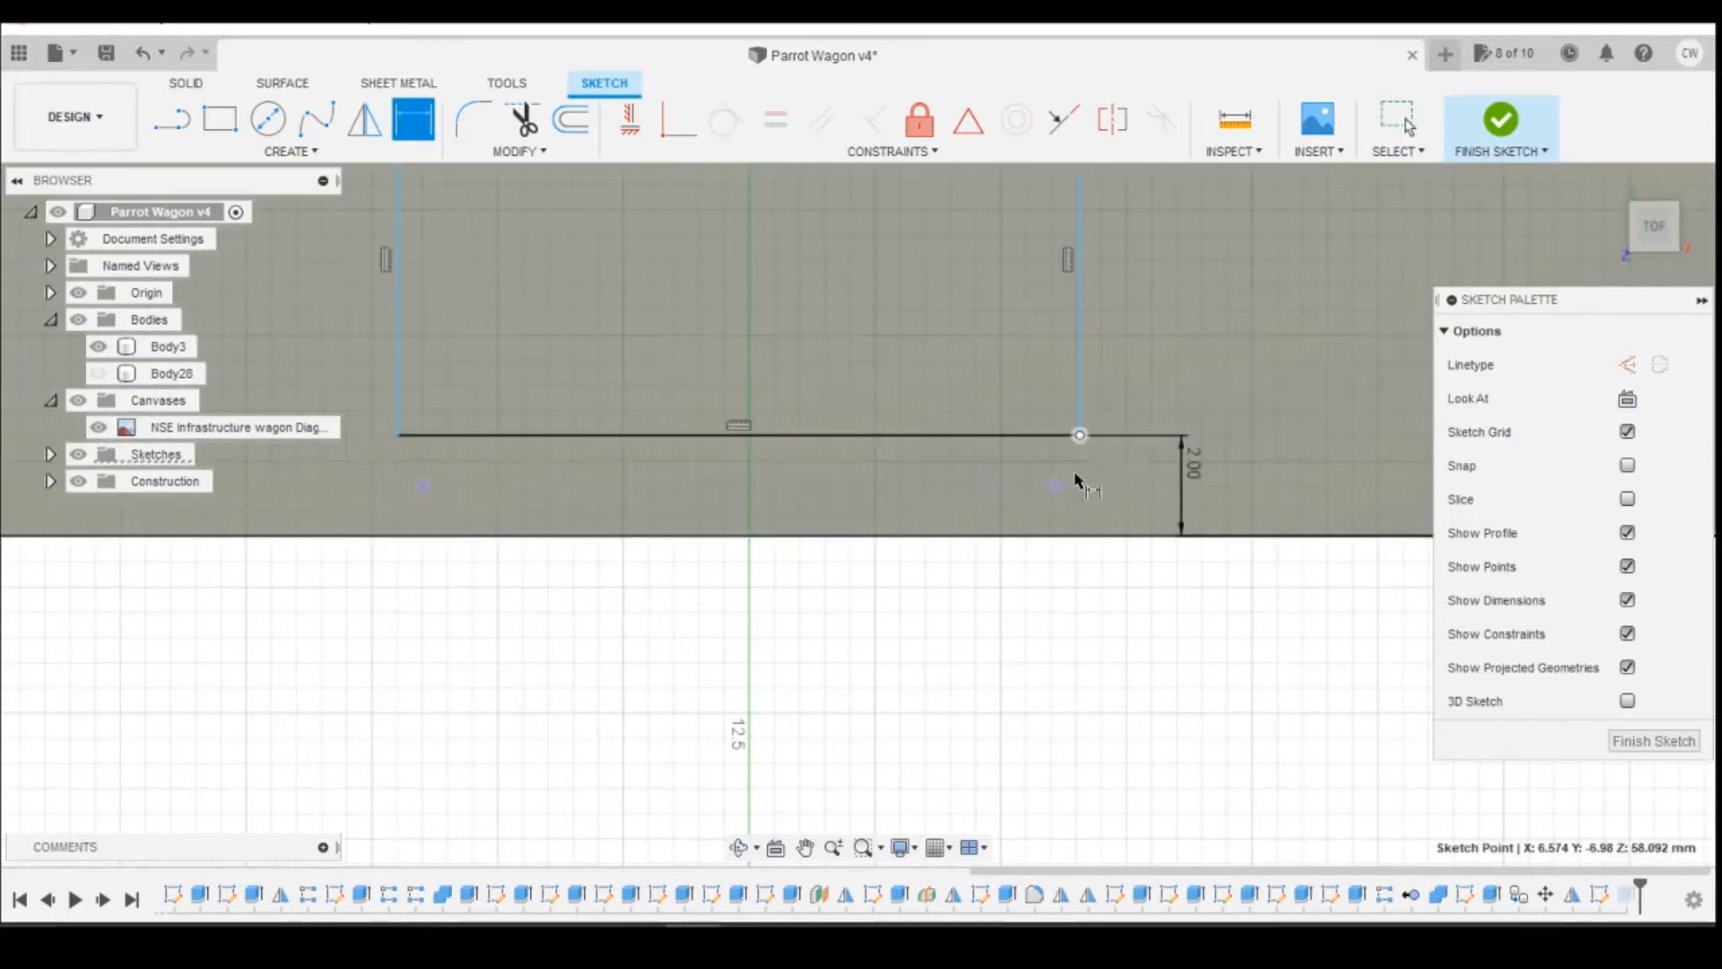
{"action": "left_click", "coordinate": [1054, 487]}
{"action": "left_click", "coordinate": [1081, 594]}
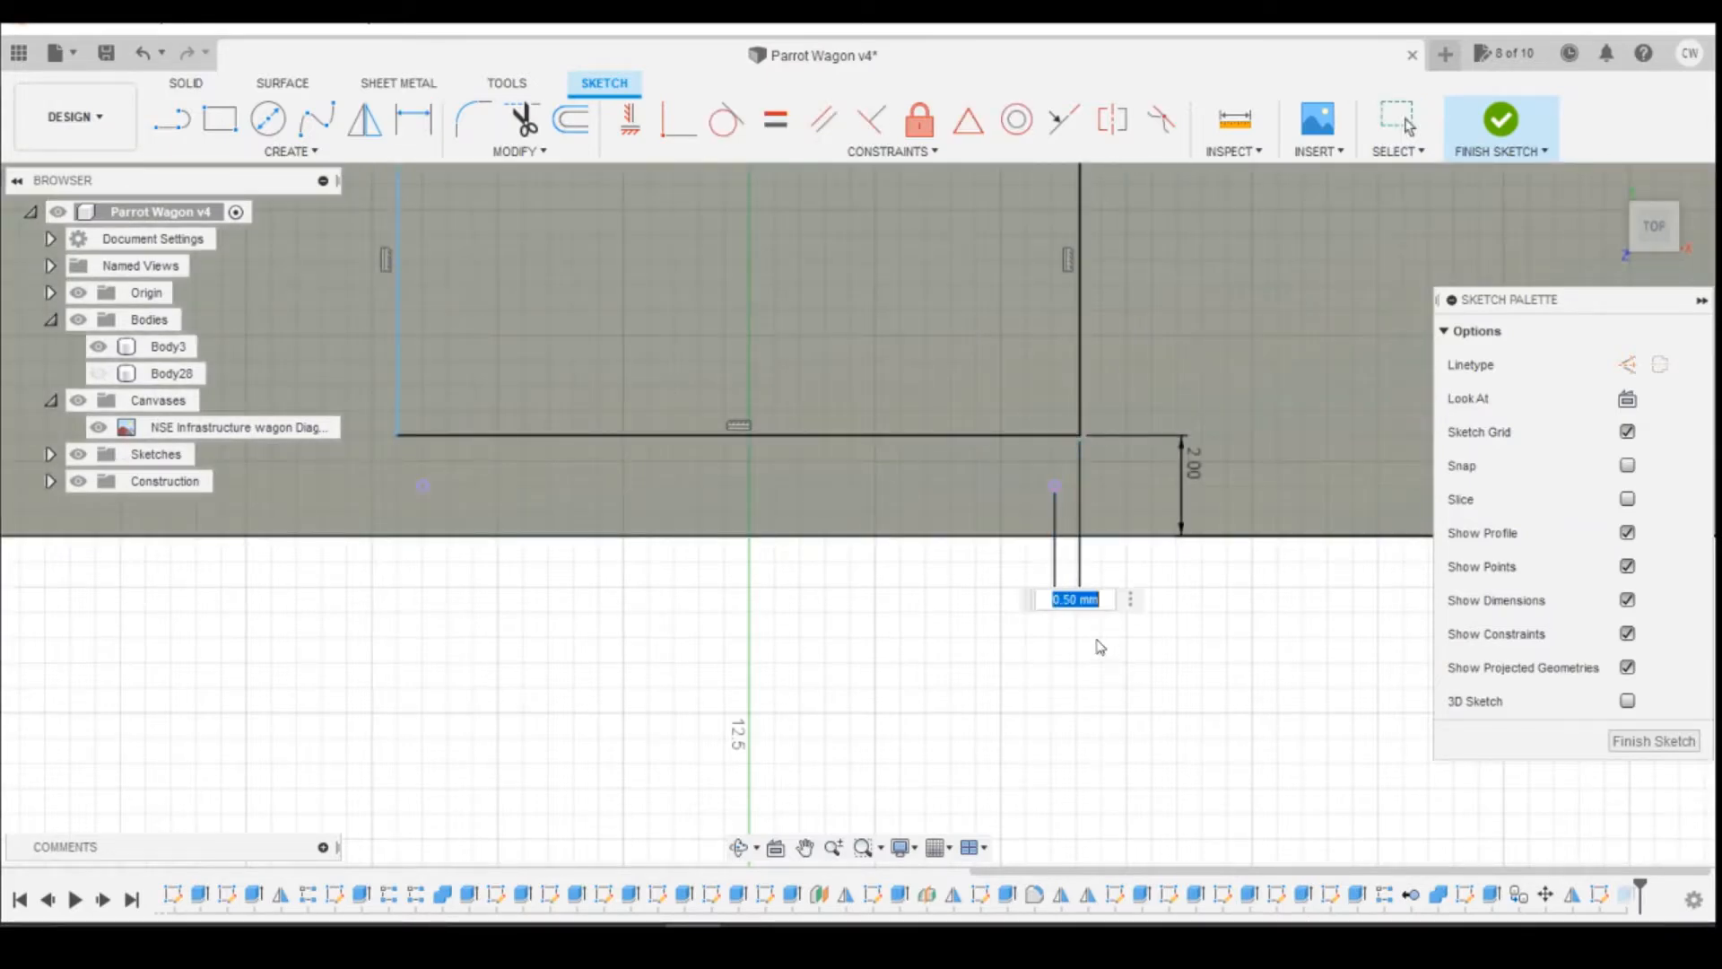
{"action": "key", "text": "Return"}
{"action": "left_click", "coordinate": [422, 485]}
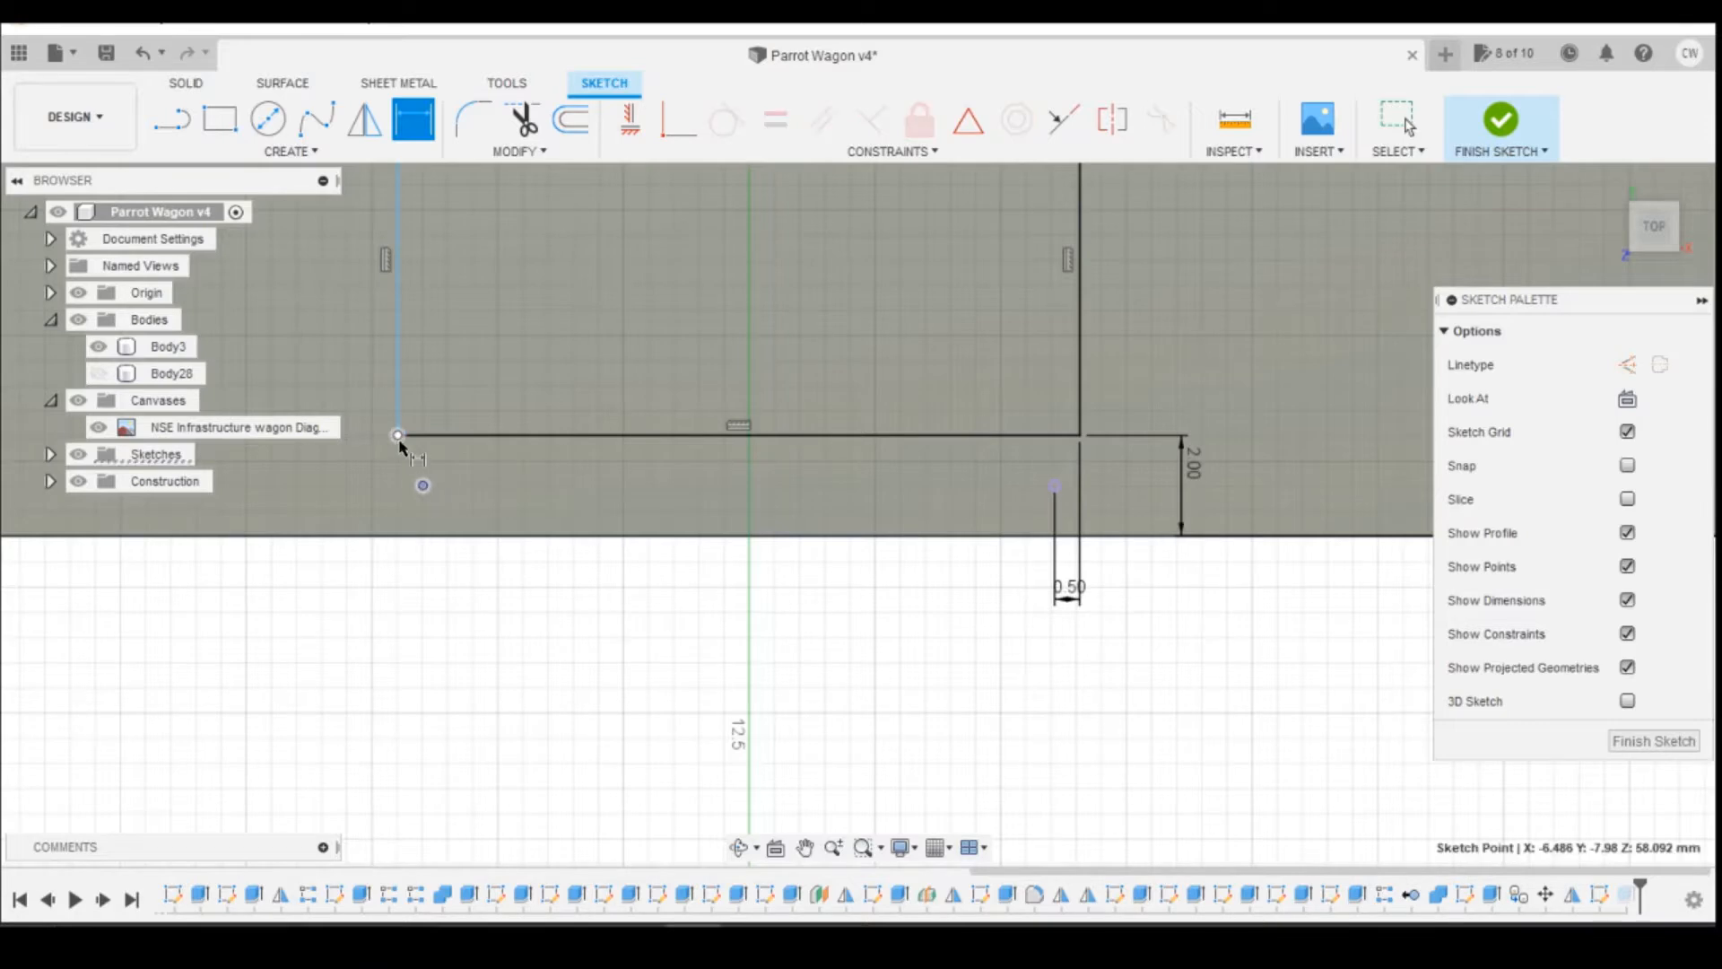
{"action": "left_click", "coordinate": [398, 436]}
{"action": "left_click", "coordinate": [418, 612]}
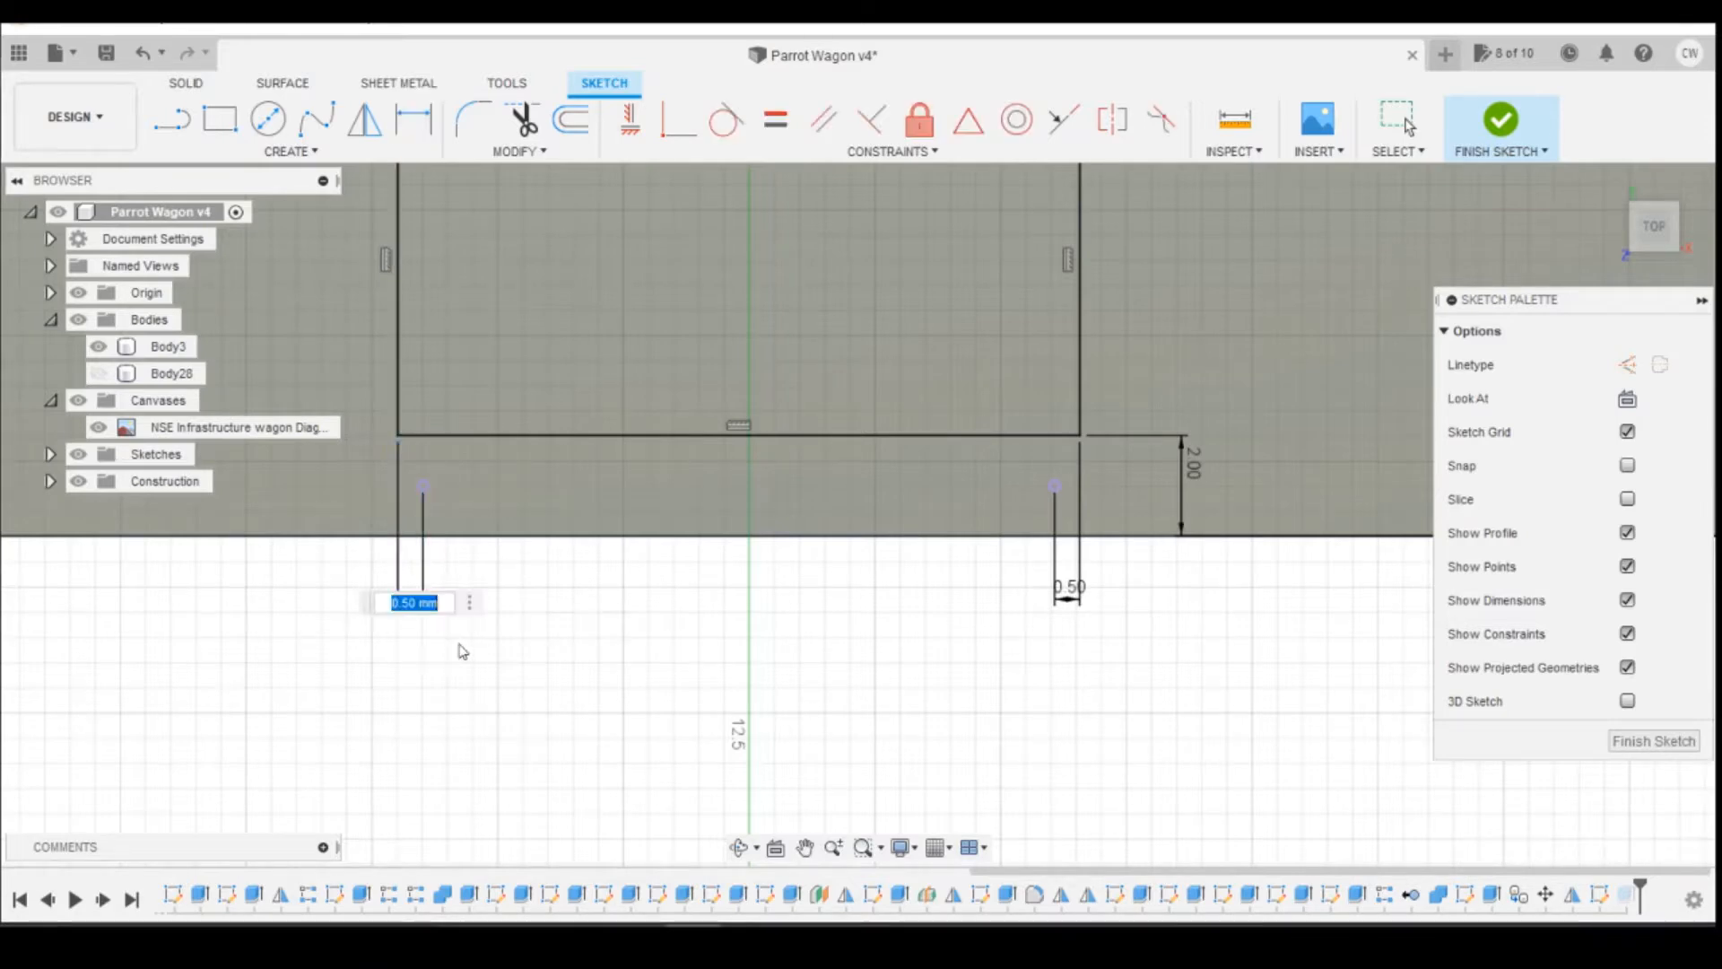
{"action": "key", "text": "Return"}
{"action": "left_click", "coordinate": [1488, 144]}
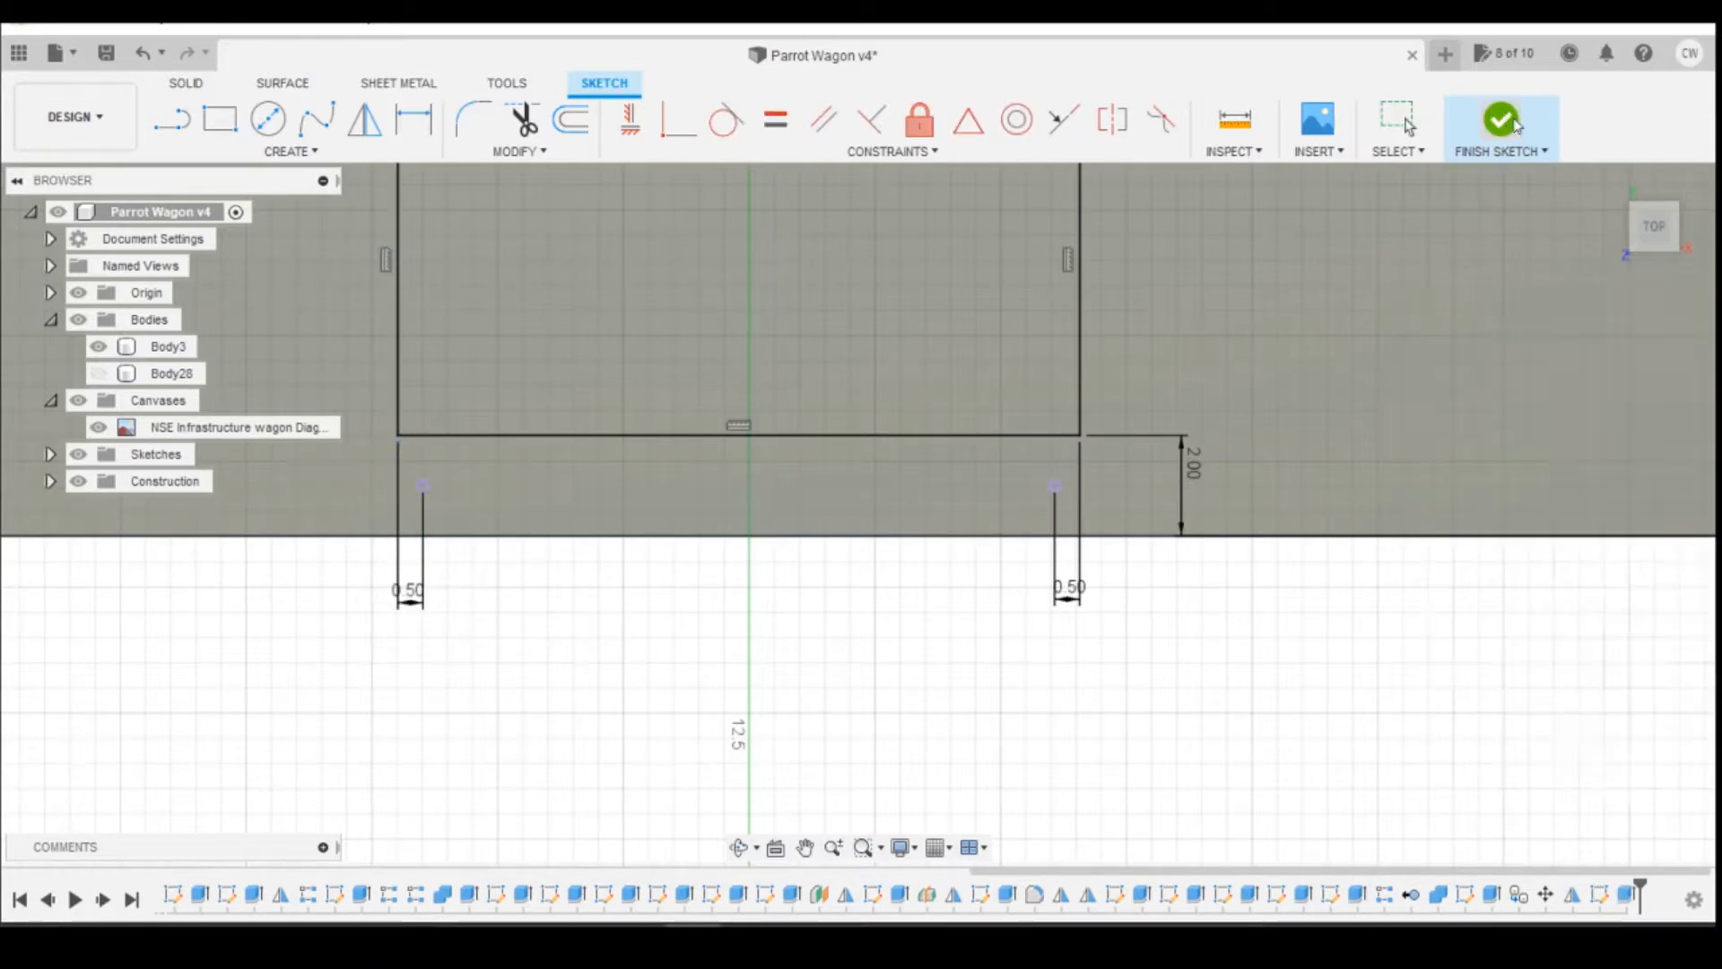
Step: Measure the distance between the truss post's foot edge and the reel opening's long edge
{"action": "left_click", "coordinate": [1634, 261]}
{"action": "left_click_drag", "start_coordinate": [1634, 260], "coordinate": [1652, 360]}
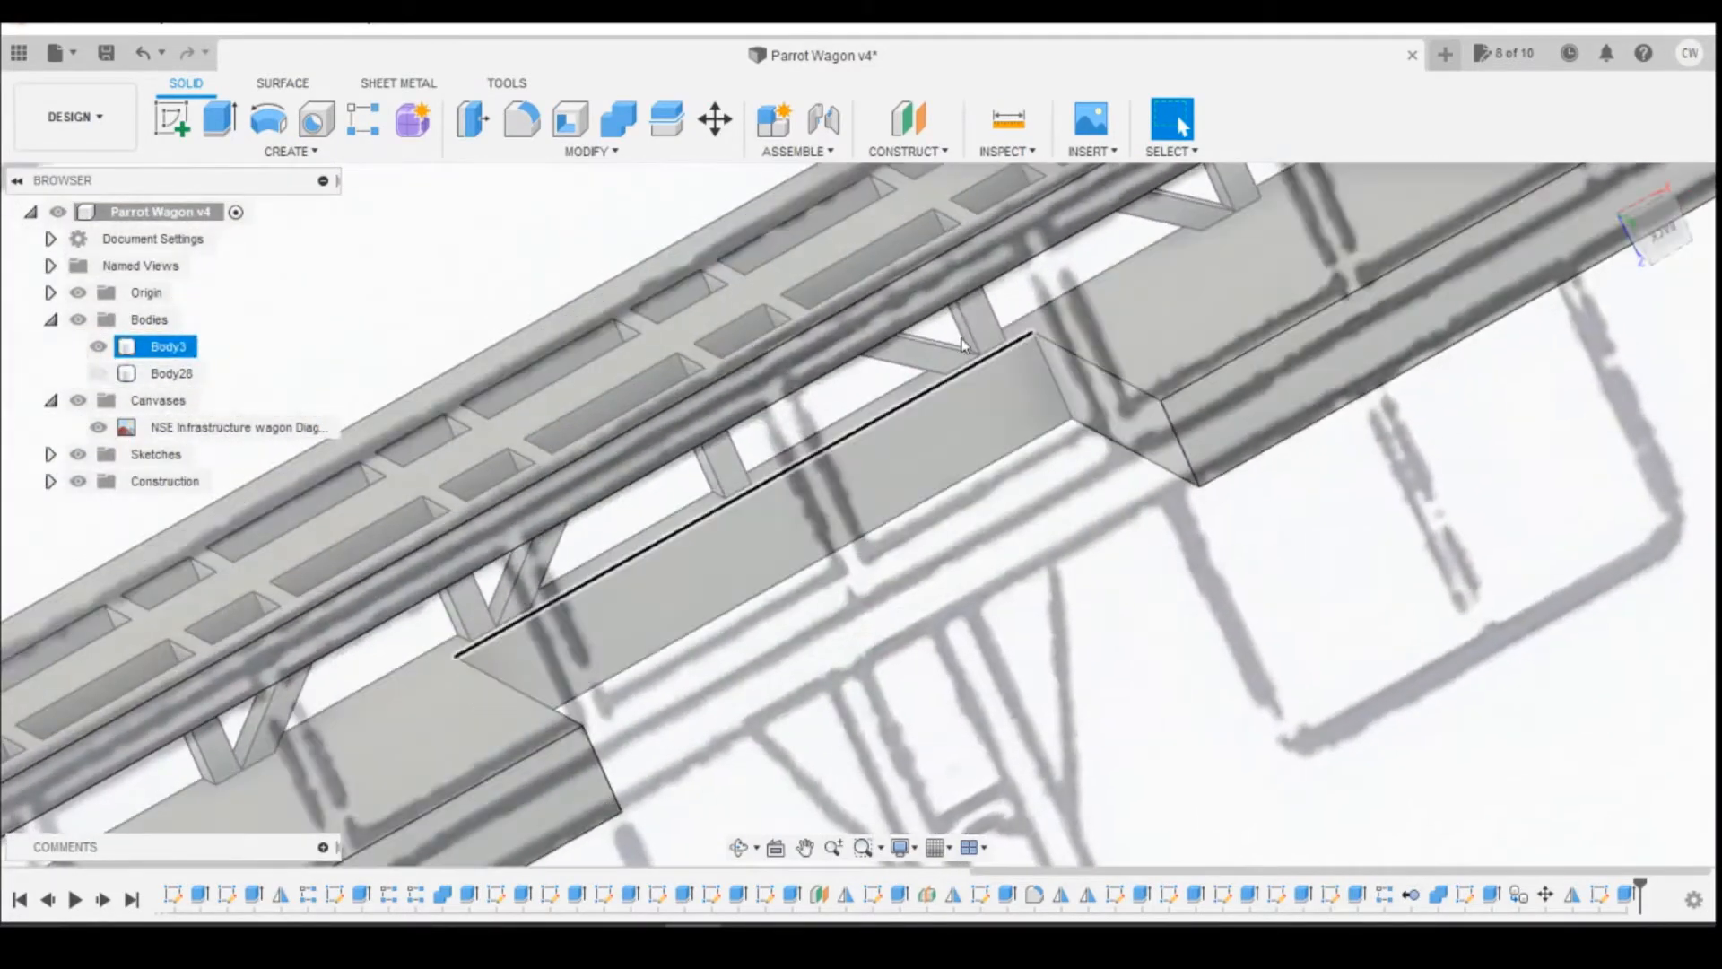
{"action": "scroll", "coordinate": [1009, 352], "scroll_direction": "up", "scroll_amount": 5}
{"action": "scroll", "coordinate": [1009, 353], "scroll_direction": "up", "scroll_amount": 4}
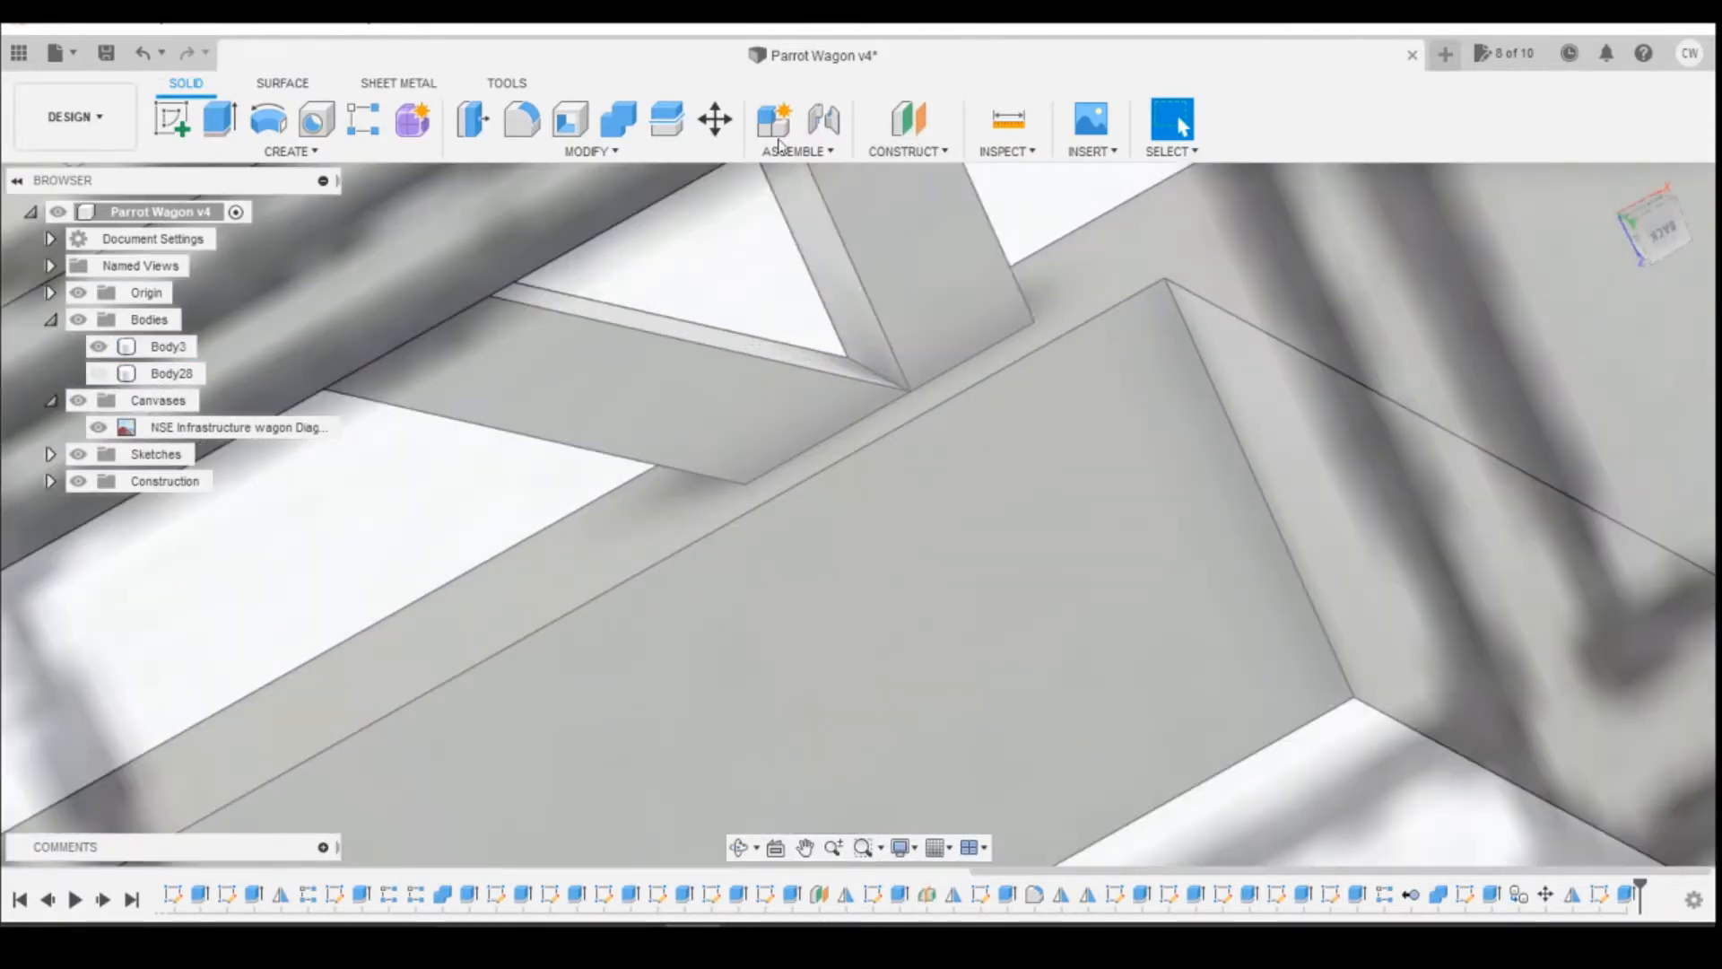
{"action": "left_click", "coordinate": [1008, 130]}
{"action": "left_click", "coordinate": [974, 368]}
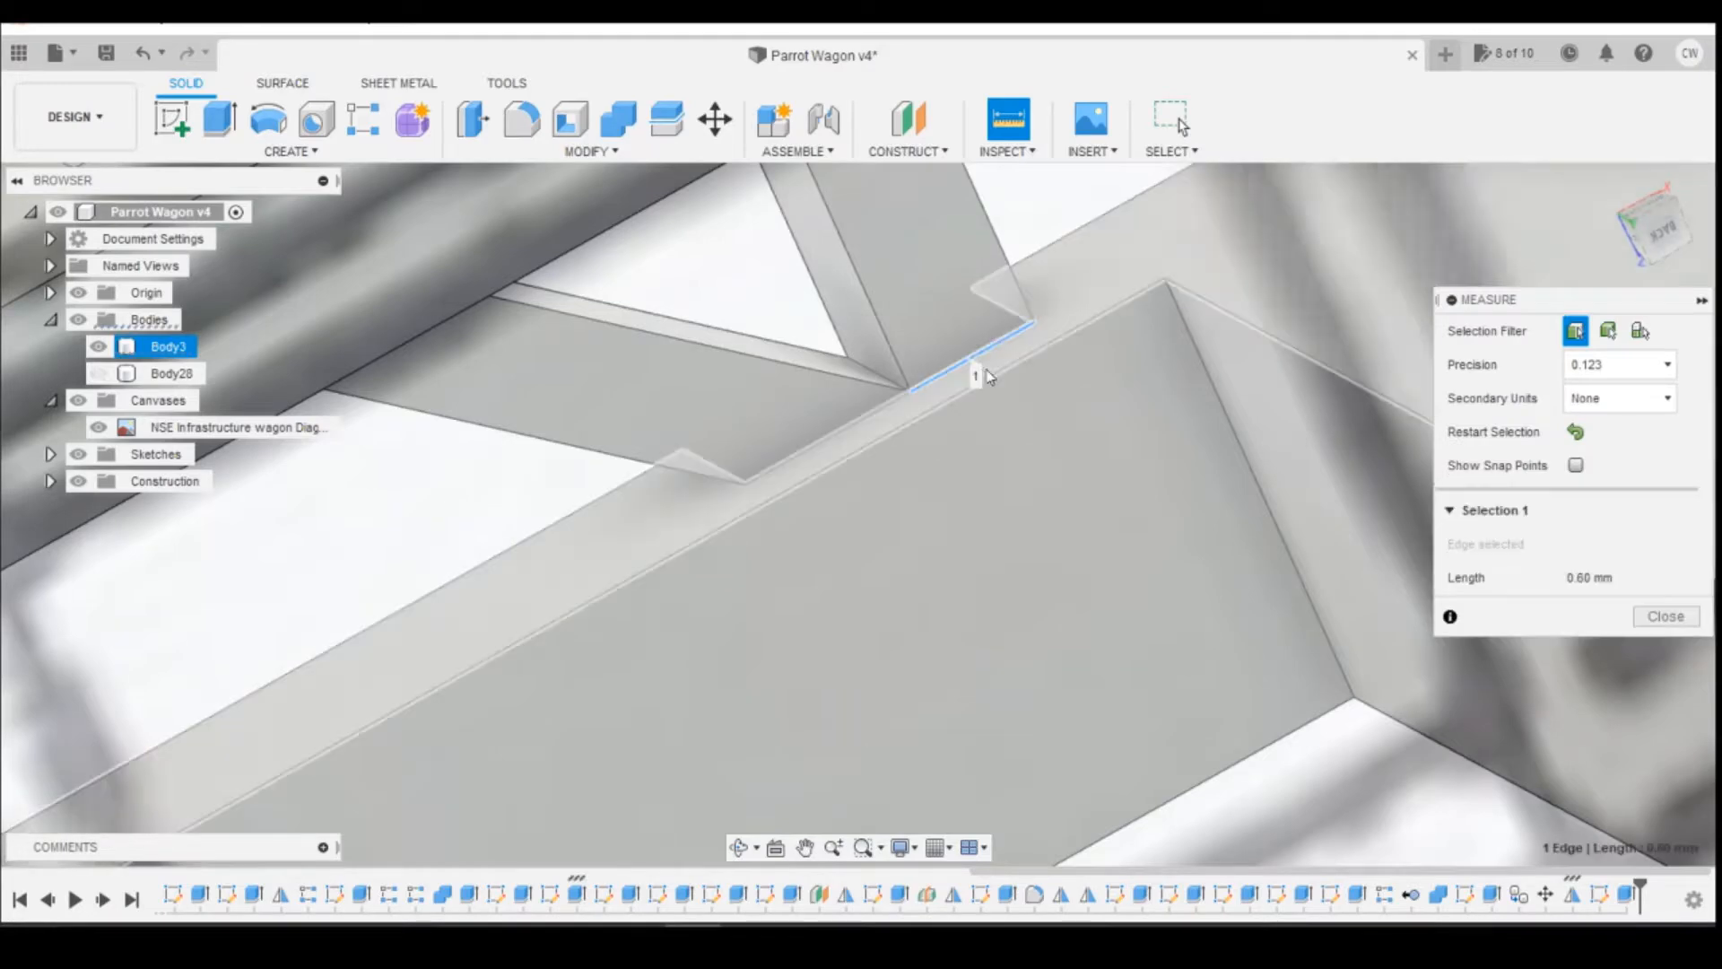
{"action": "left_click", "coordinate": [986, 381]}
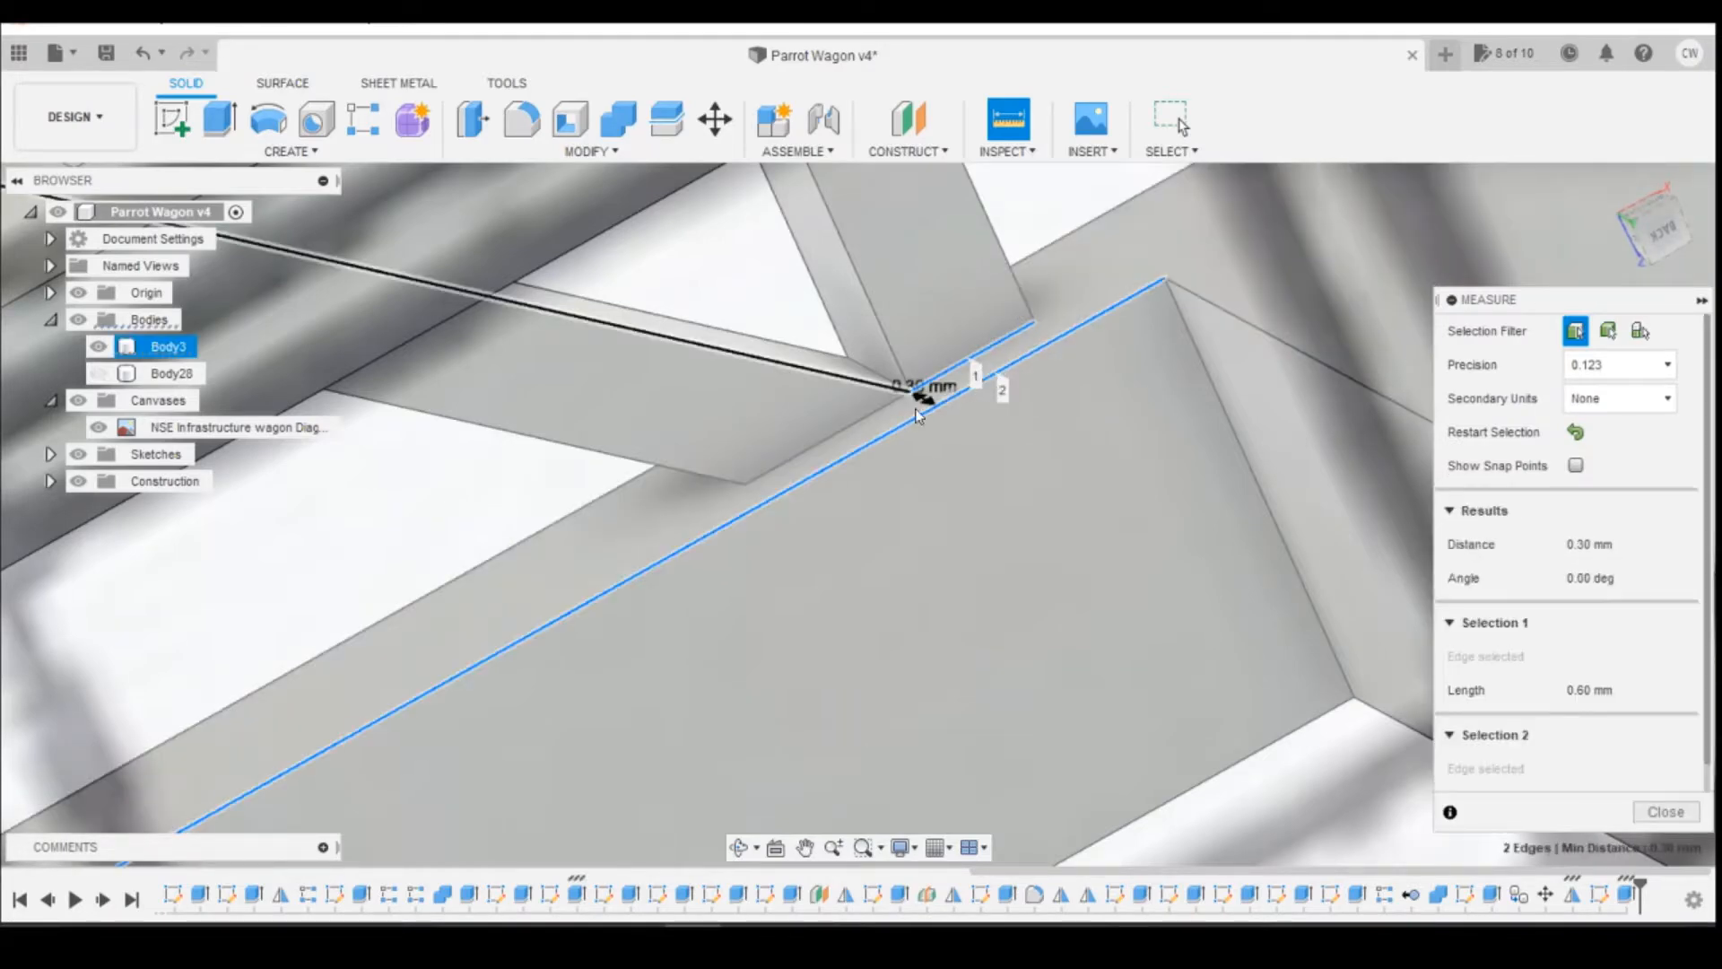
{"action": "scroll", "coordinate": [909, 395], "scroll_direction": "up", "scroll_amount": 4}
{"action": "scroll", "coordinate": [909, 395], "scroll_direction": "down", "scroll_amount": 5}
{"action": "scroll", "coordinate": [908, 392], "scroll_direction": "down", "scroll_amount": 2}
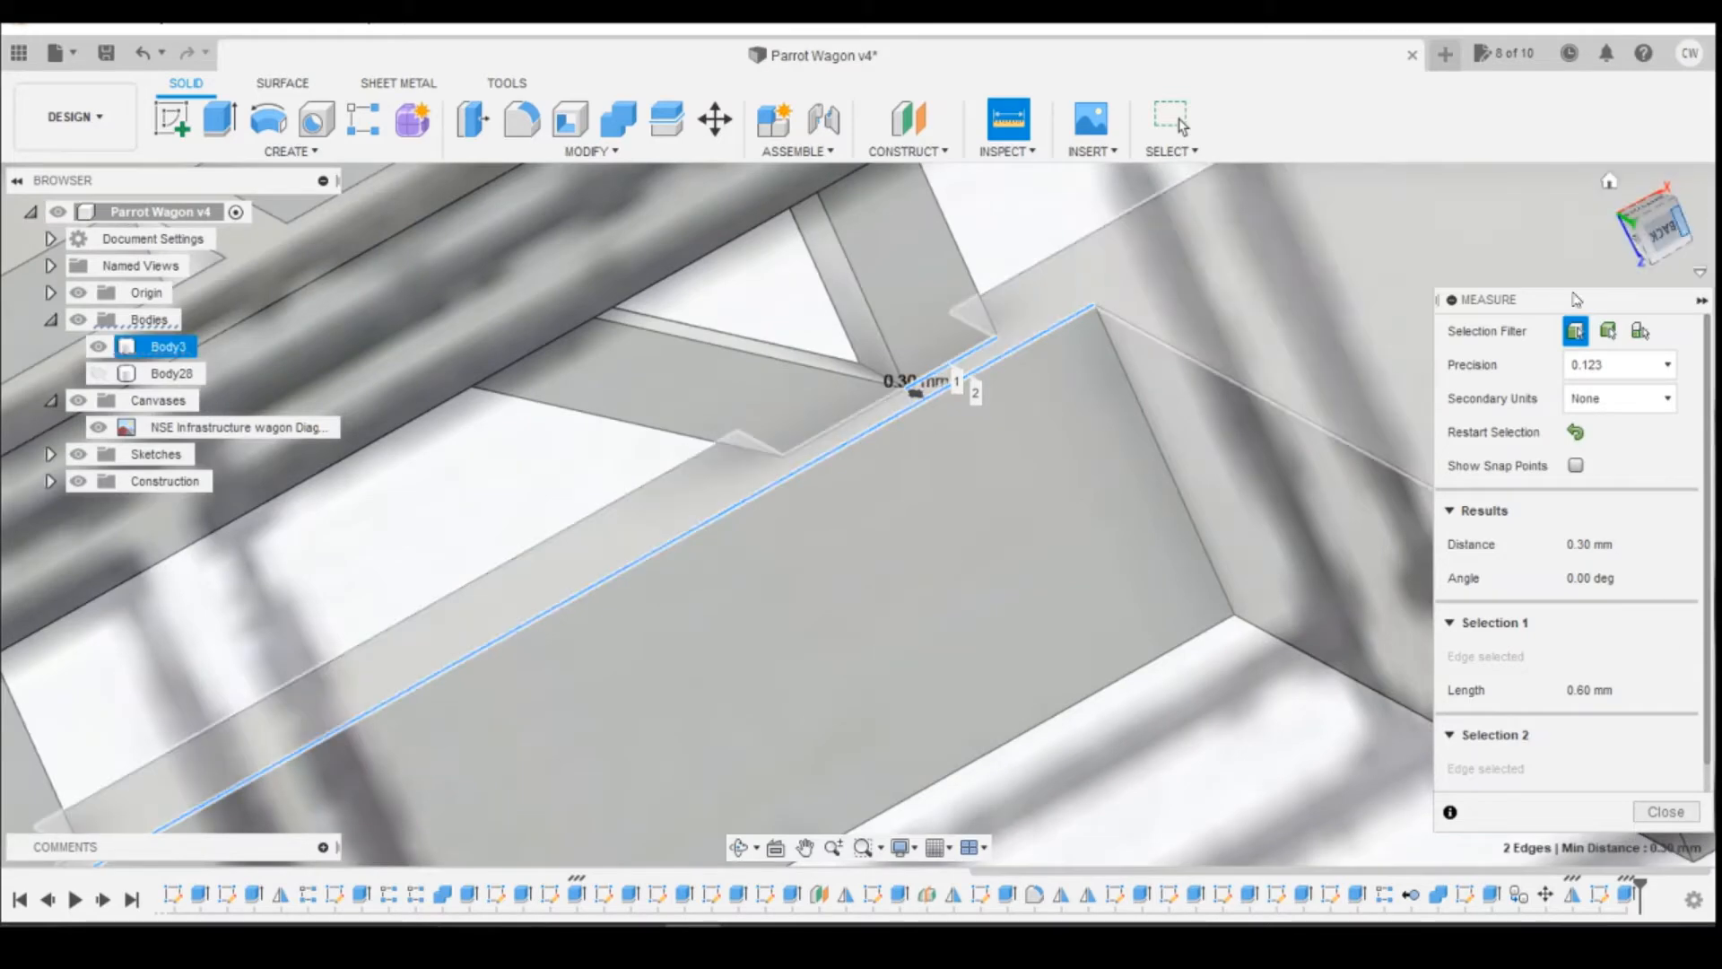
{"action": "left_click", "coordinate": [1666, 812]}
Step: Reopen the reel opening's sketch and set the gap between the rectangle's outer side and the deck's outer edge to 1.7 mm
{"action": "right_click", "coordinate": [1599, 895]}
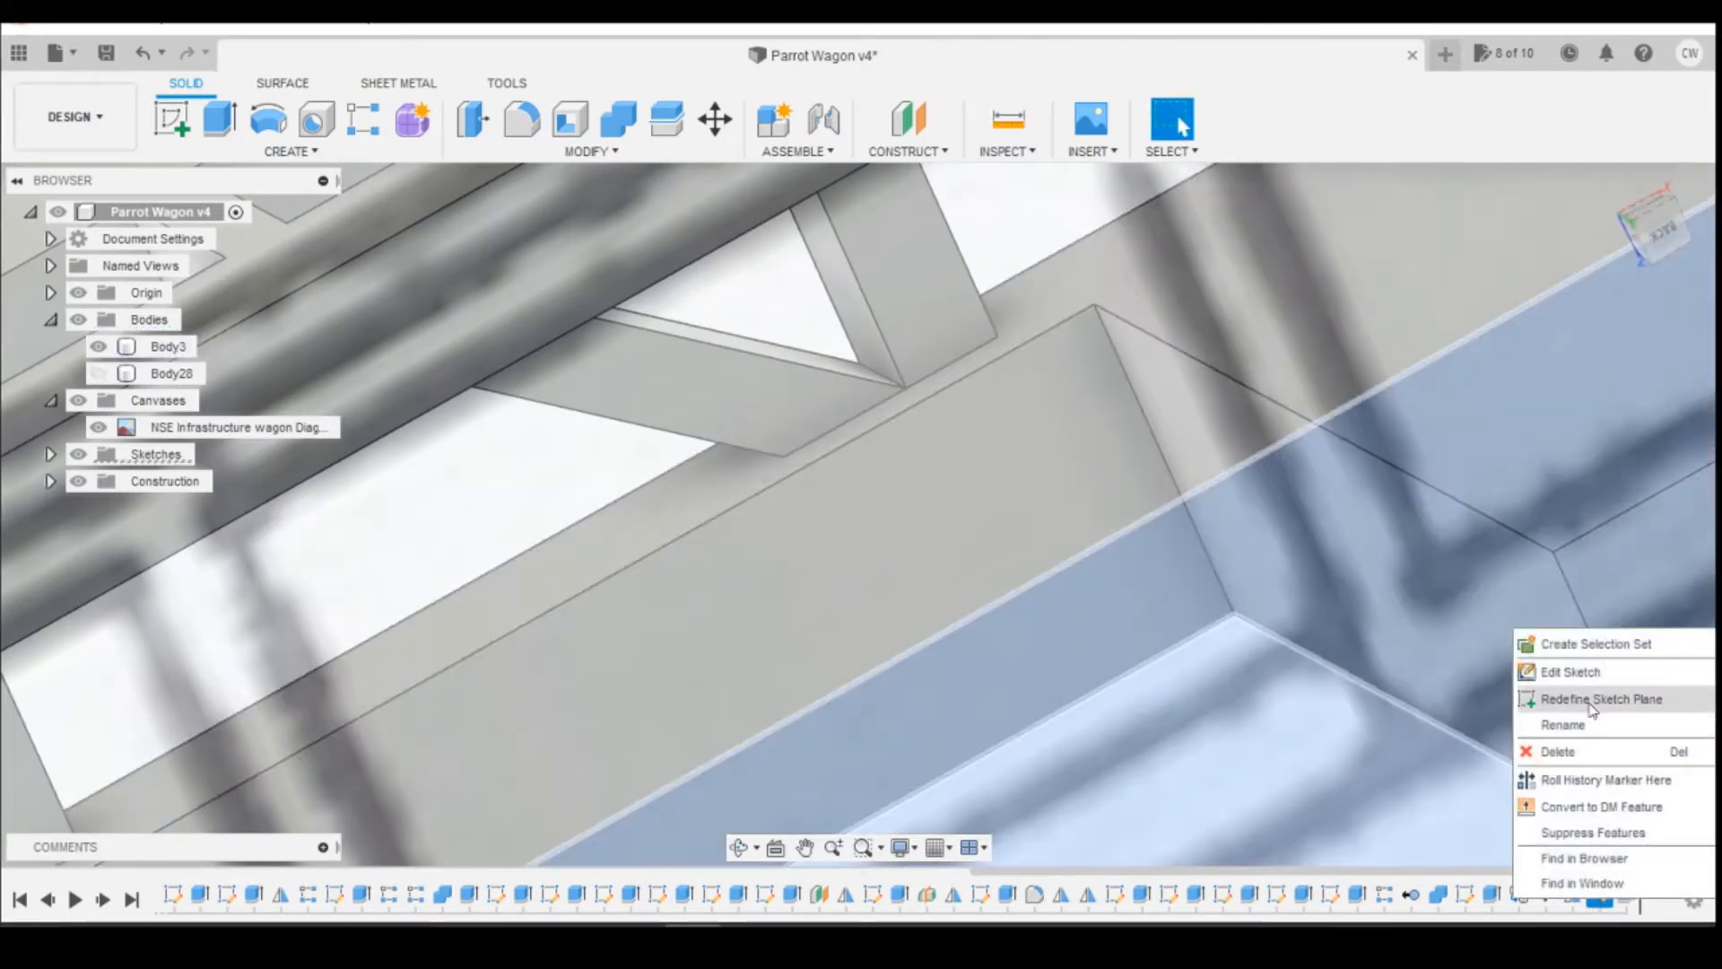
{"action": "left_click", "coordinate": [1569, 672]}
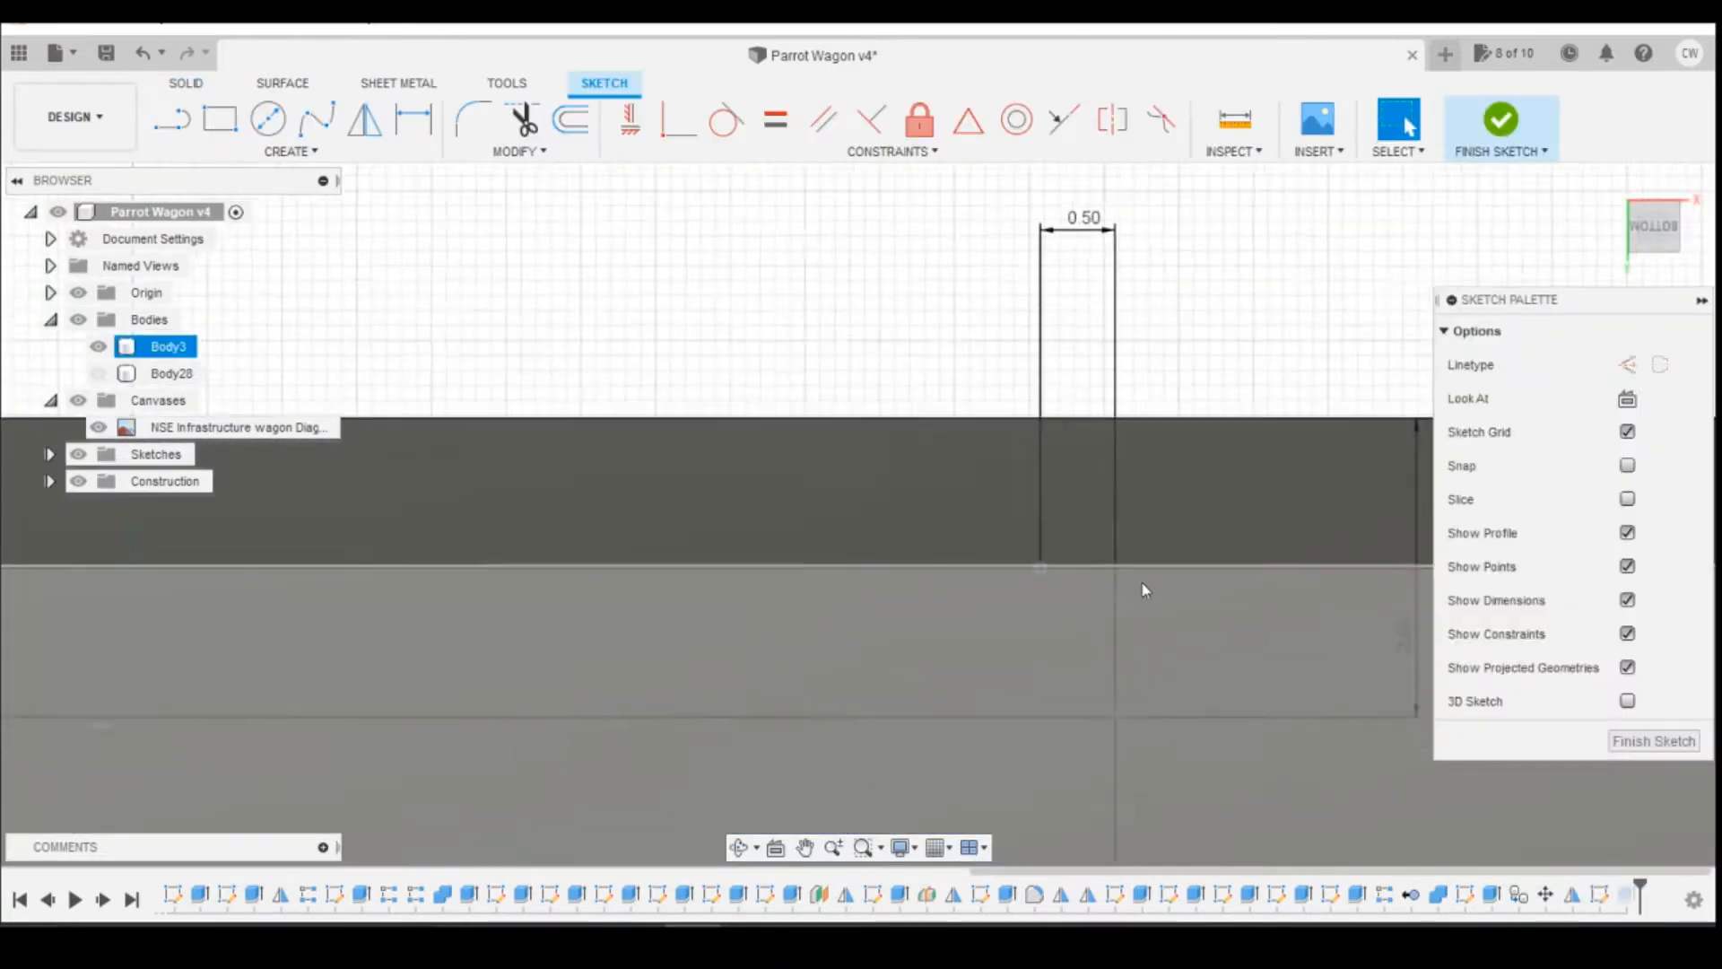
{"action": "scroll", "coordinate": [1145, 590], "scroll_direction": "down", "scroll_amount": 4}
{"action": "double_click", "coordinate": [1270, 617]}
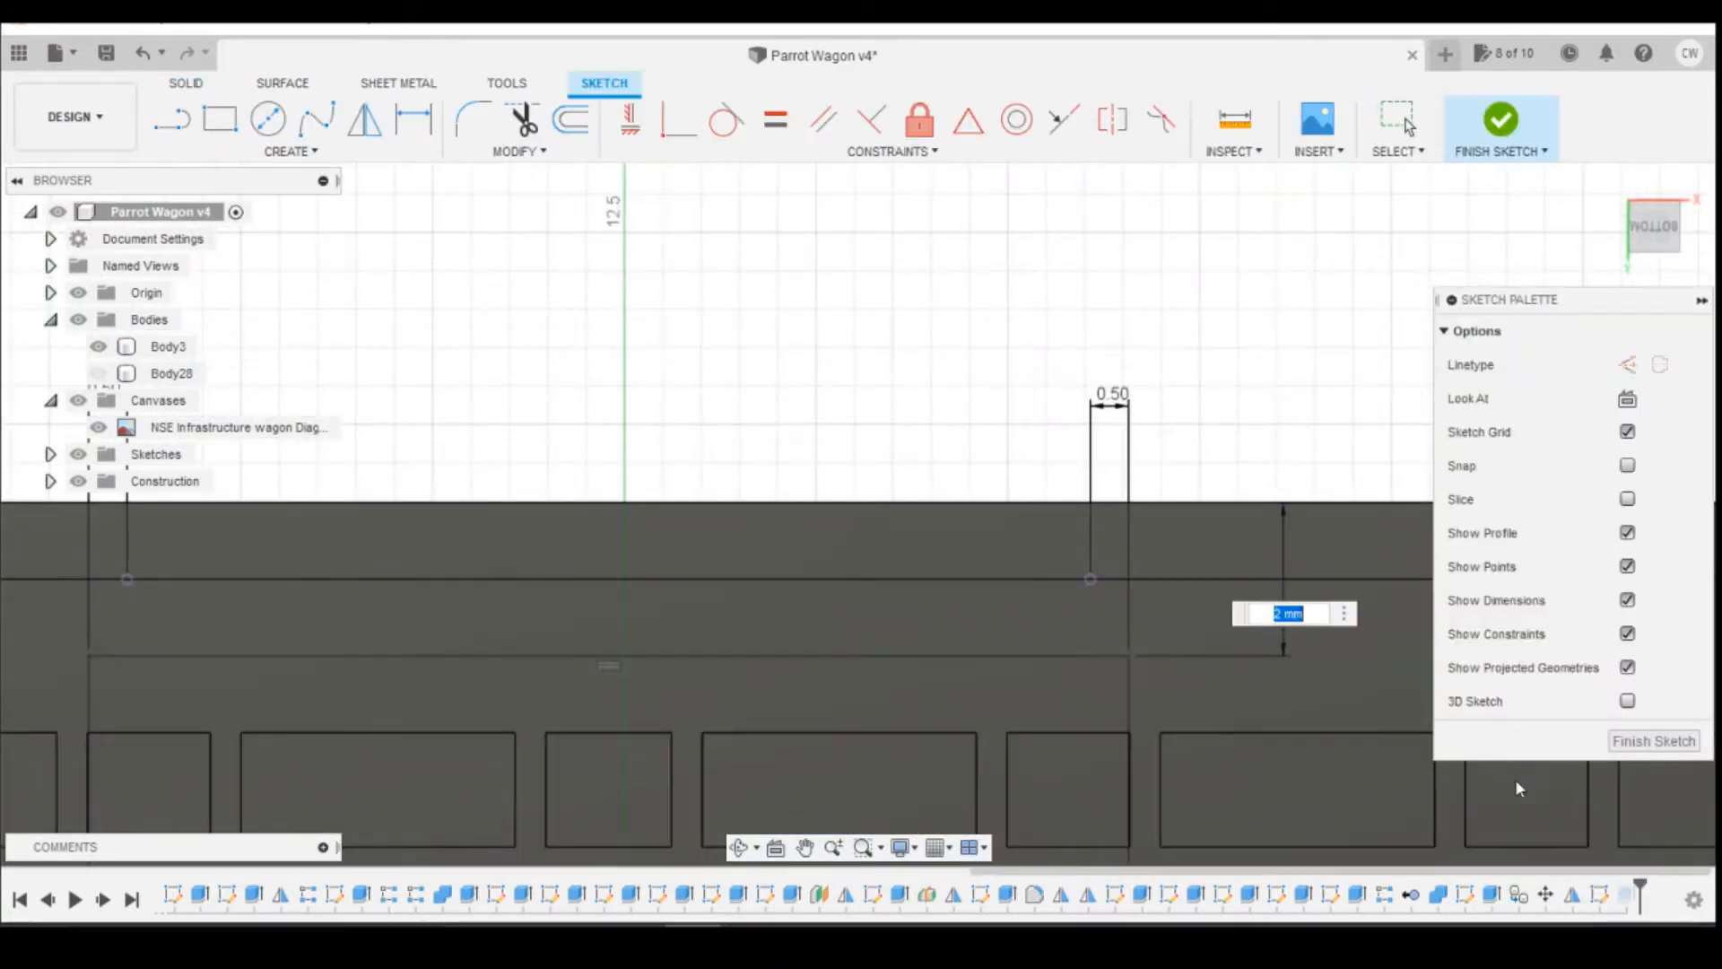
{"action": "type", "text": "1.7"}
{"action": "key", "text": "Return"}
{"action": "left_click", "coordinate": [1488, 125]}
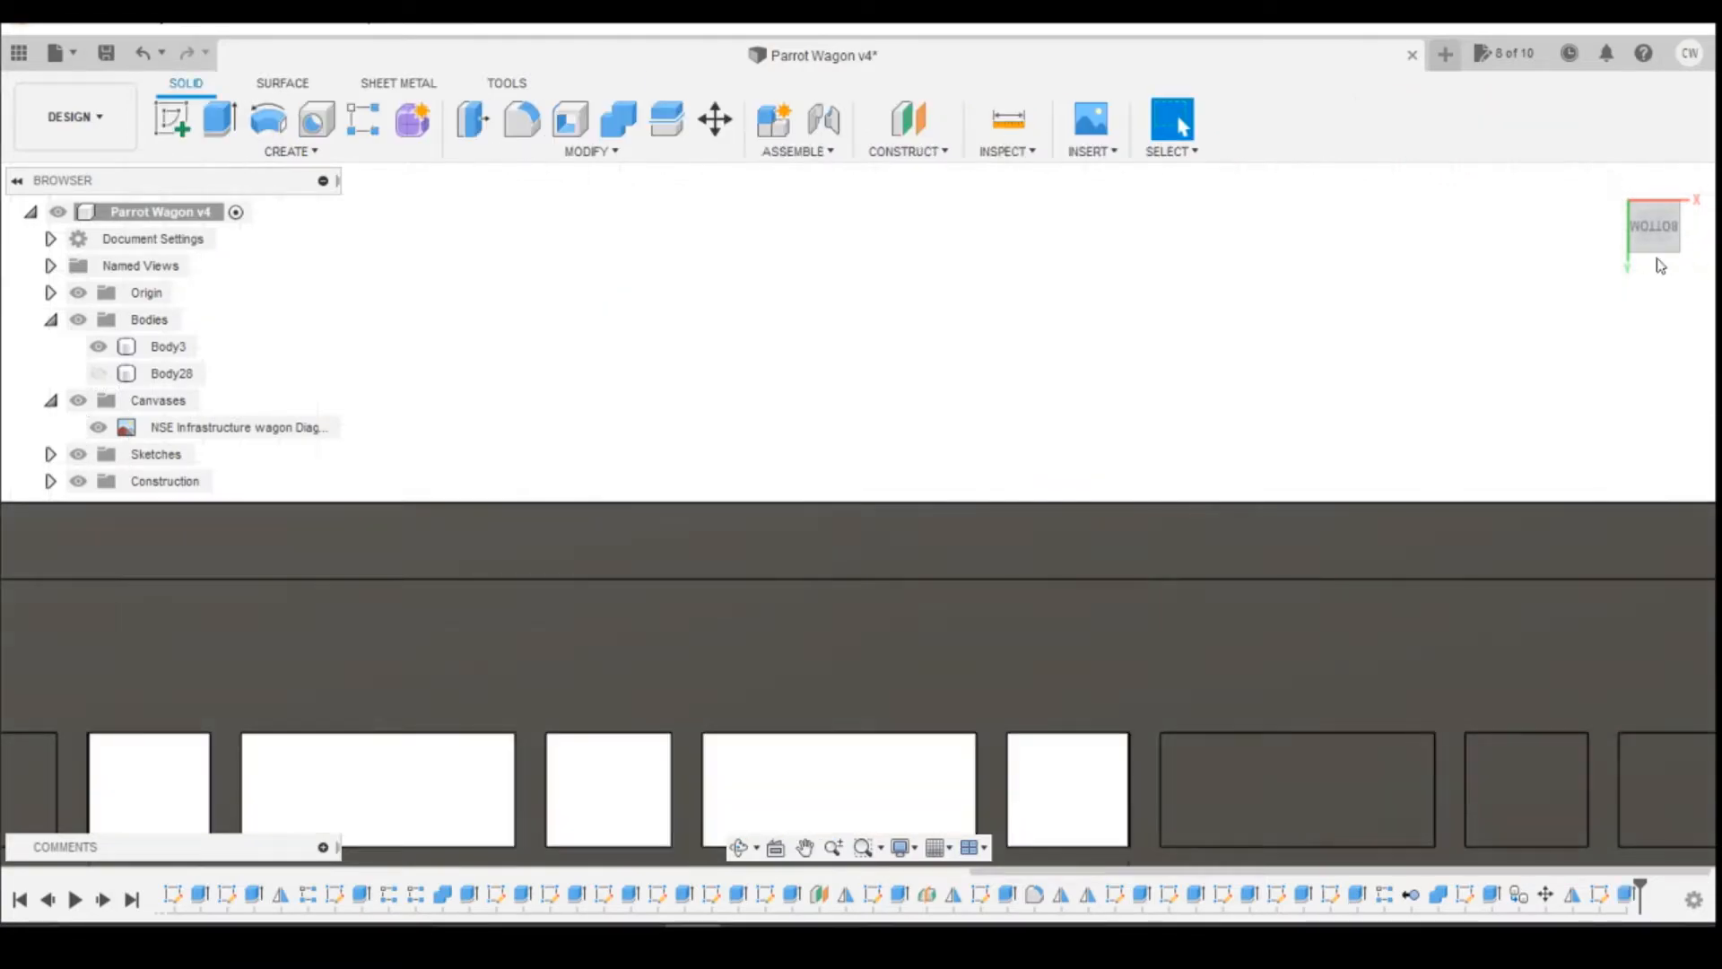
Step: Inspect the reel opening and truss from the front against the reference drawing
{"action": "left_click", "coordinate": [1654, 265]}
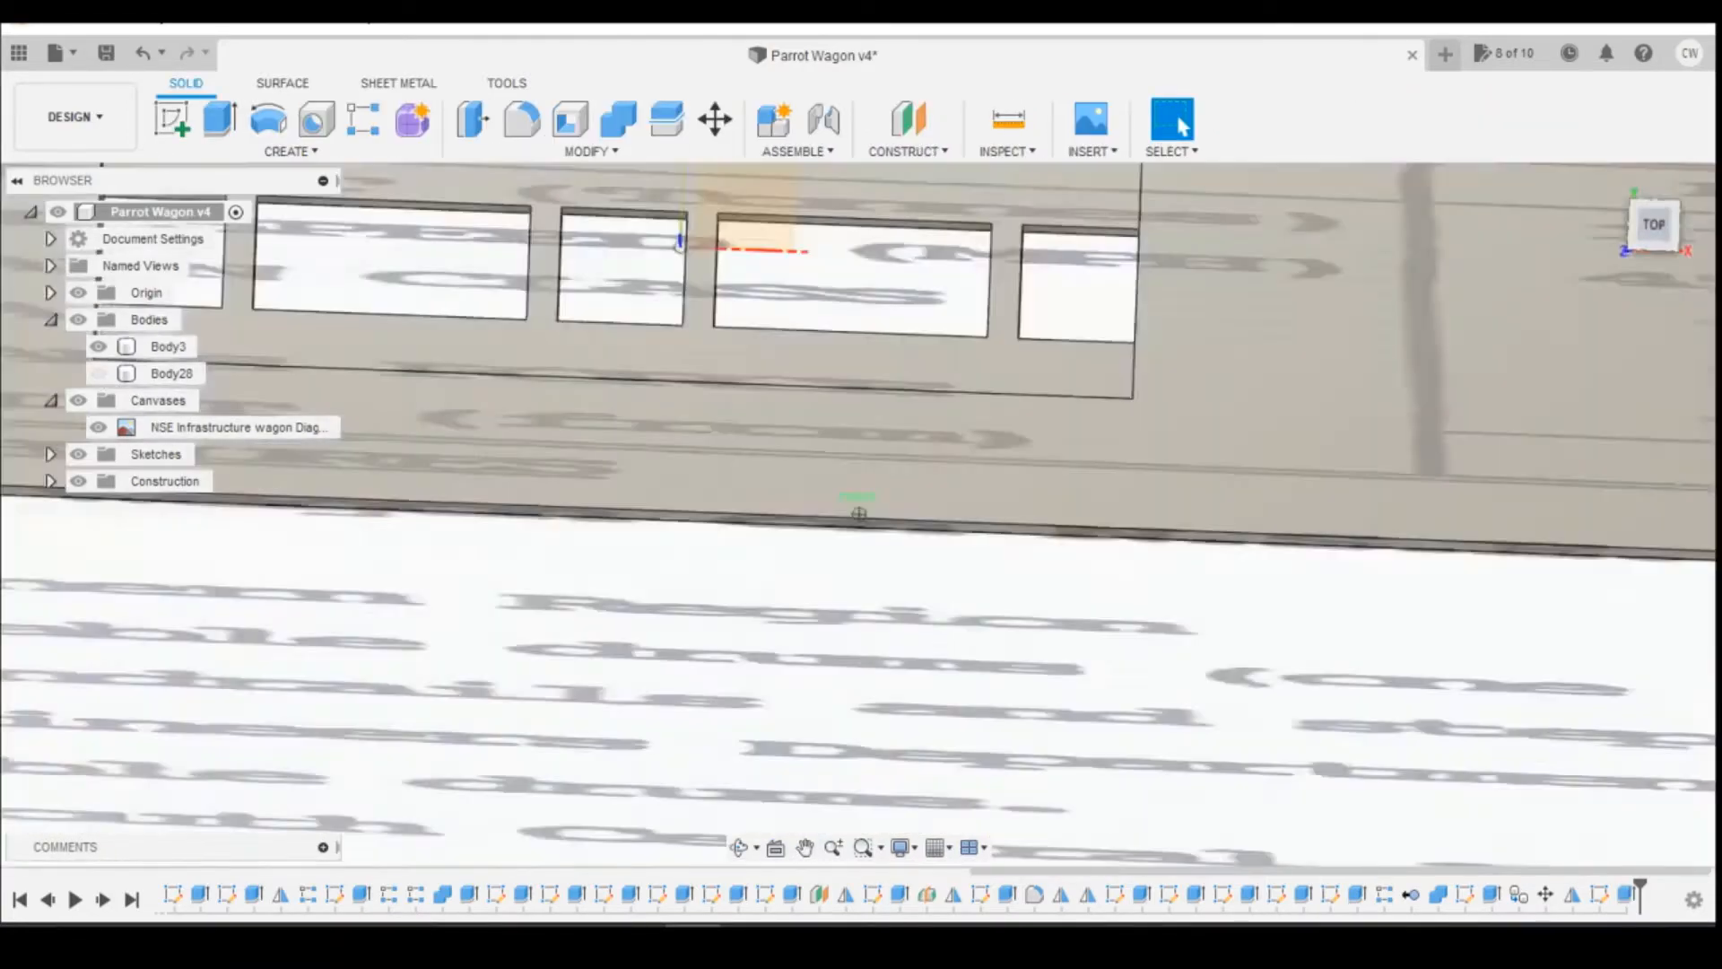
{"action": "mouse_move", "coordinate": [859, 514]}
{"action": "middle_mouse_down", "text": "shift"}
{"action": "mouse_move", "coordinate": [859, 628]}
{"action": "mouse_move", "coordinate": [858, 395]}
{"action": "middle_mouse_up", "text": "shift"}
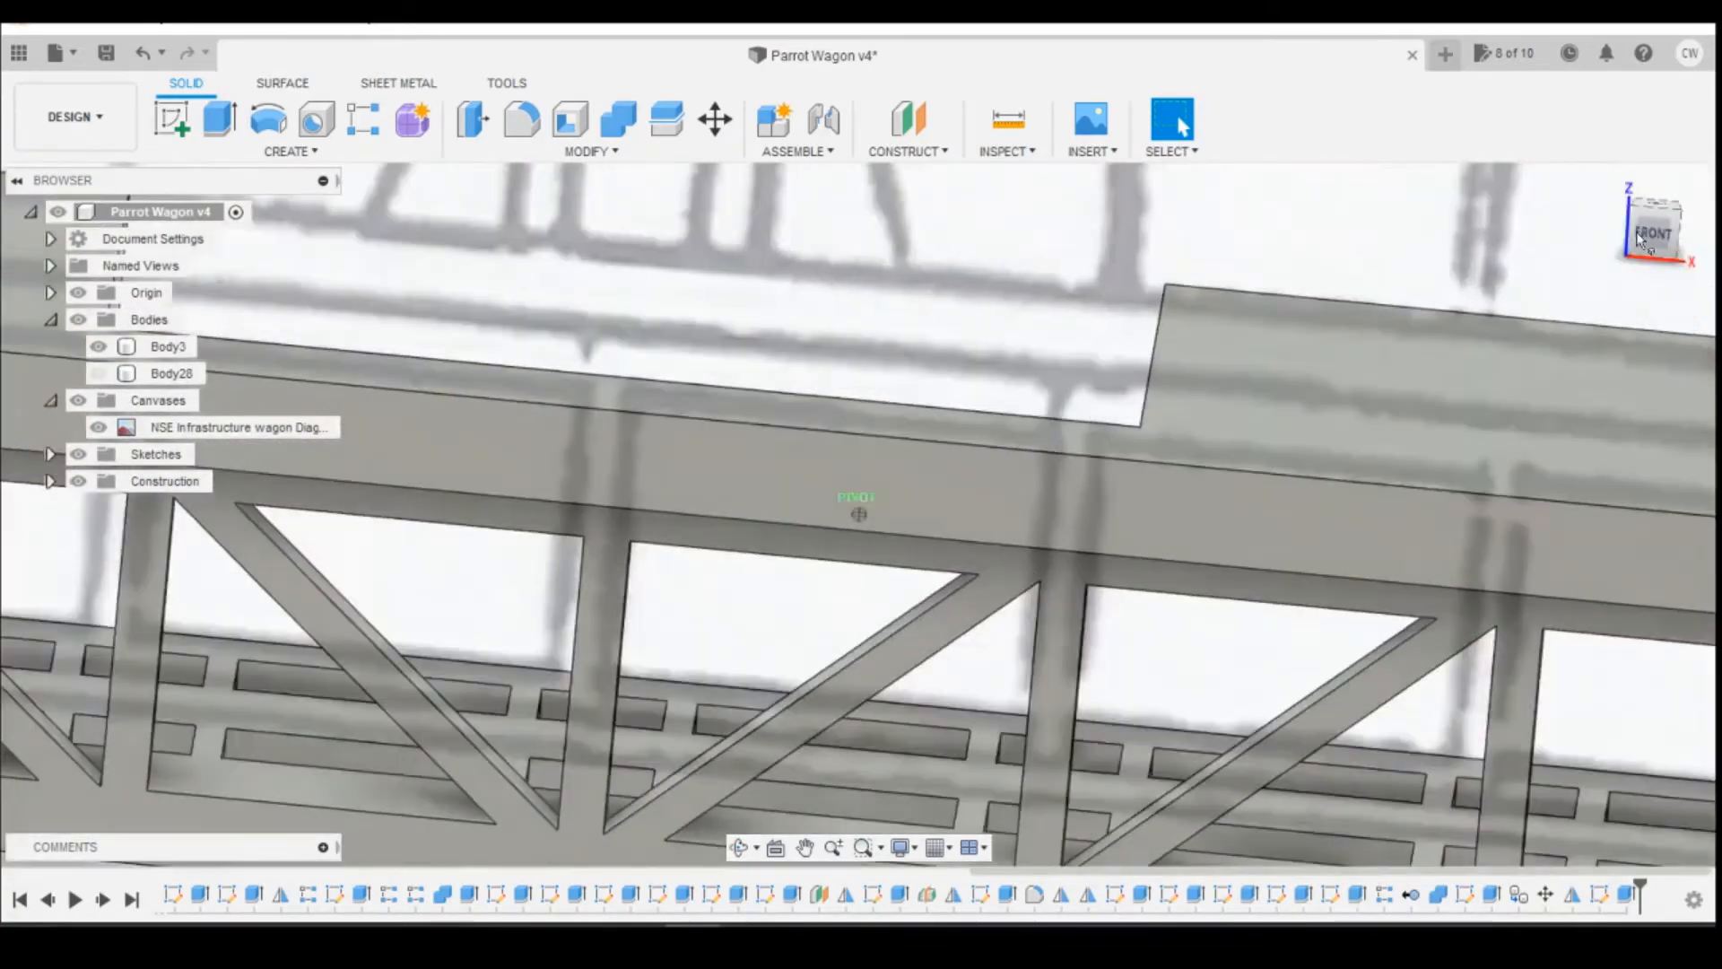
{"action": "scroll", "coordinate": [1418, 377], "scroll_direction": "down", "scroll_amount": 4}
{"action": "scroll", "coordinate": [1179, 338], "scroll_direction": "down", "scroll_amount": 3}
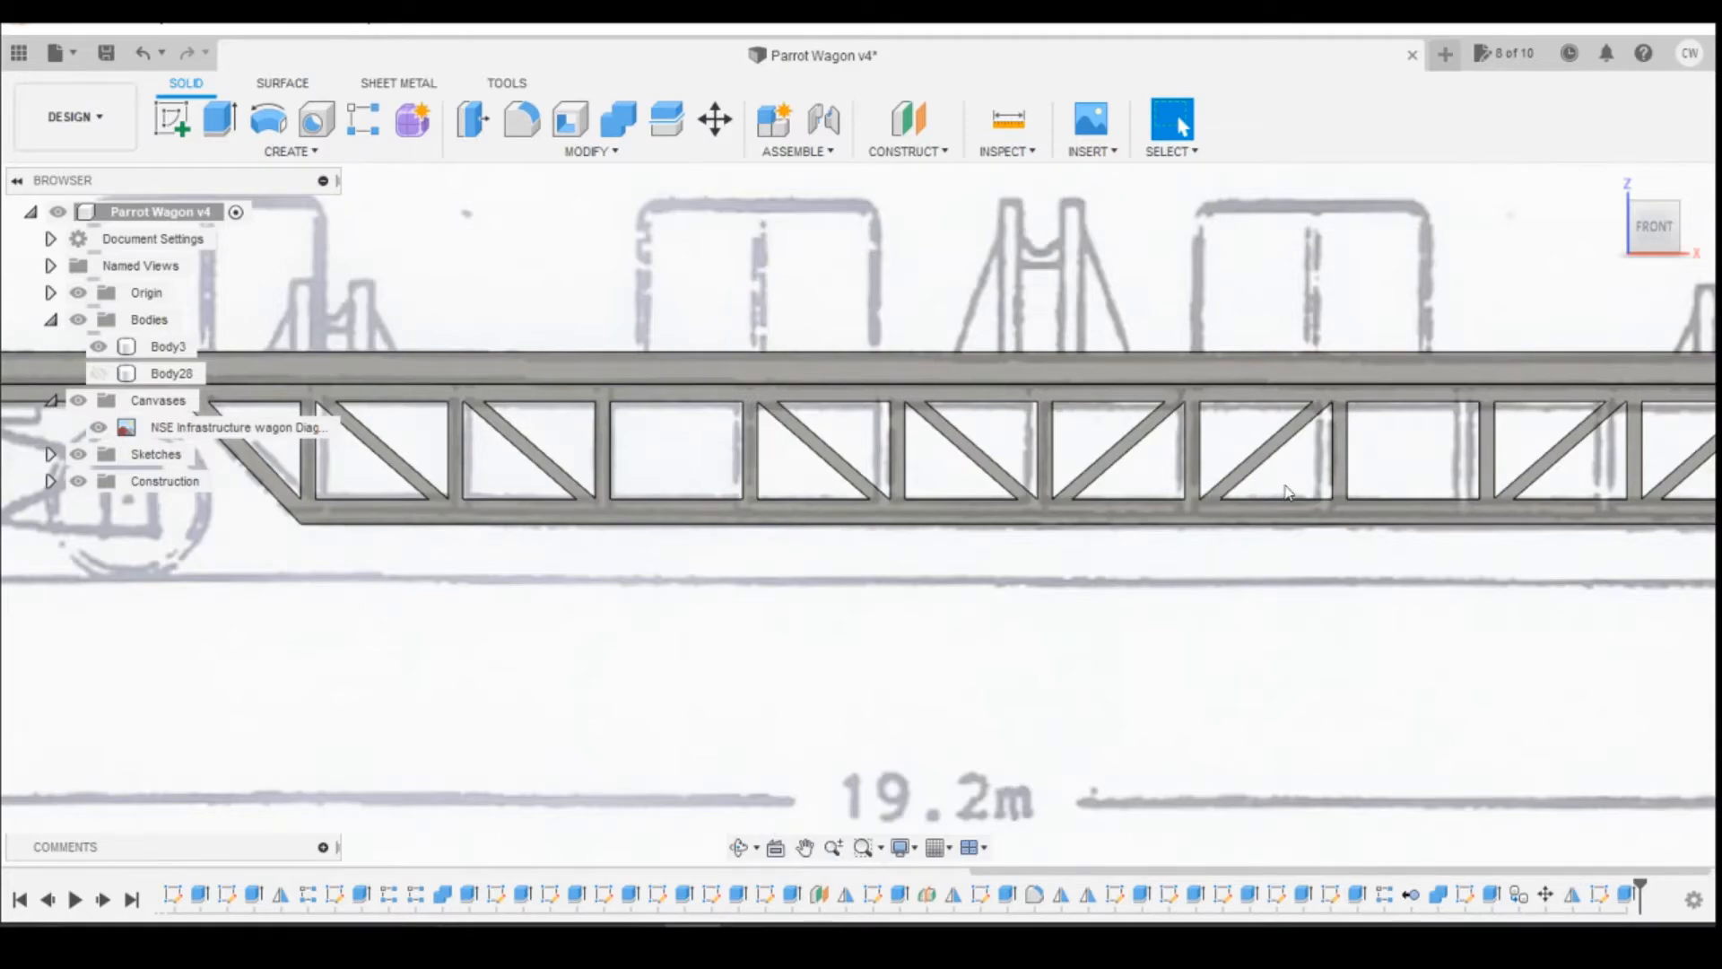
{"action": "scroll", "coordinate": [1193, 543], "scroll_direction": "down", "scroll_amount": 2}
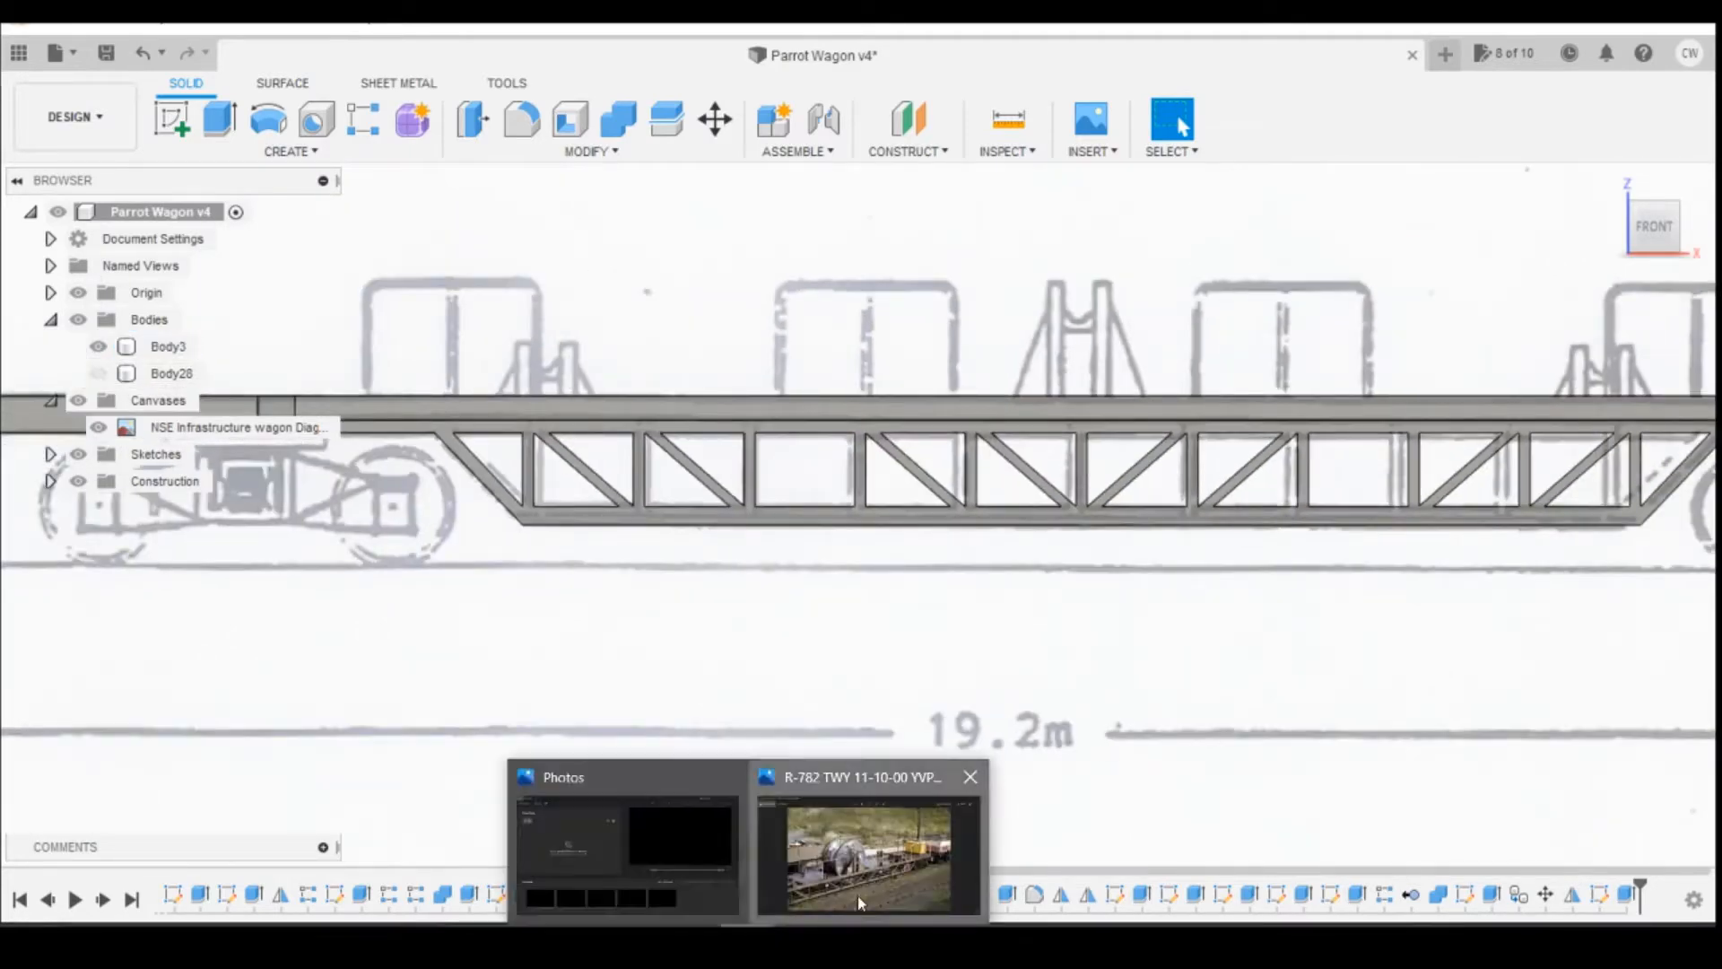
Step: Switch to Photos and go through the wagon pictures to examine the deck openings, plates, reel supports and end frames
{"action": "left_click", "coordinate": [858, 895]}
{"action": "key", "text": "Right"}
{"action": "key", "text": "Right"}
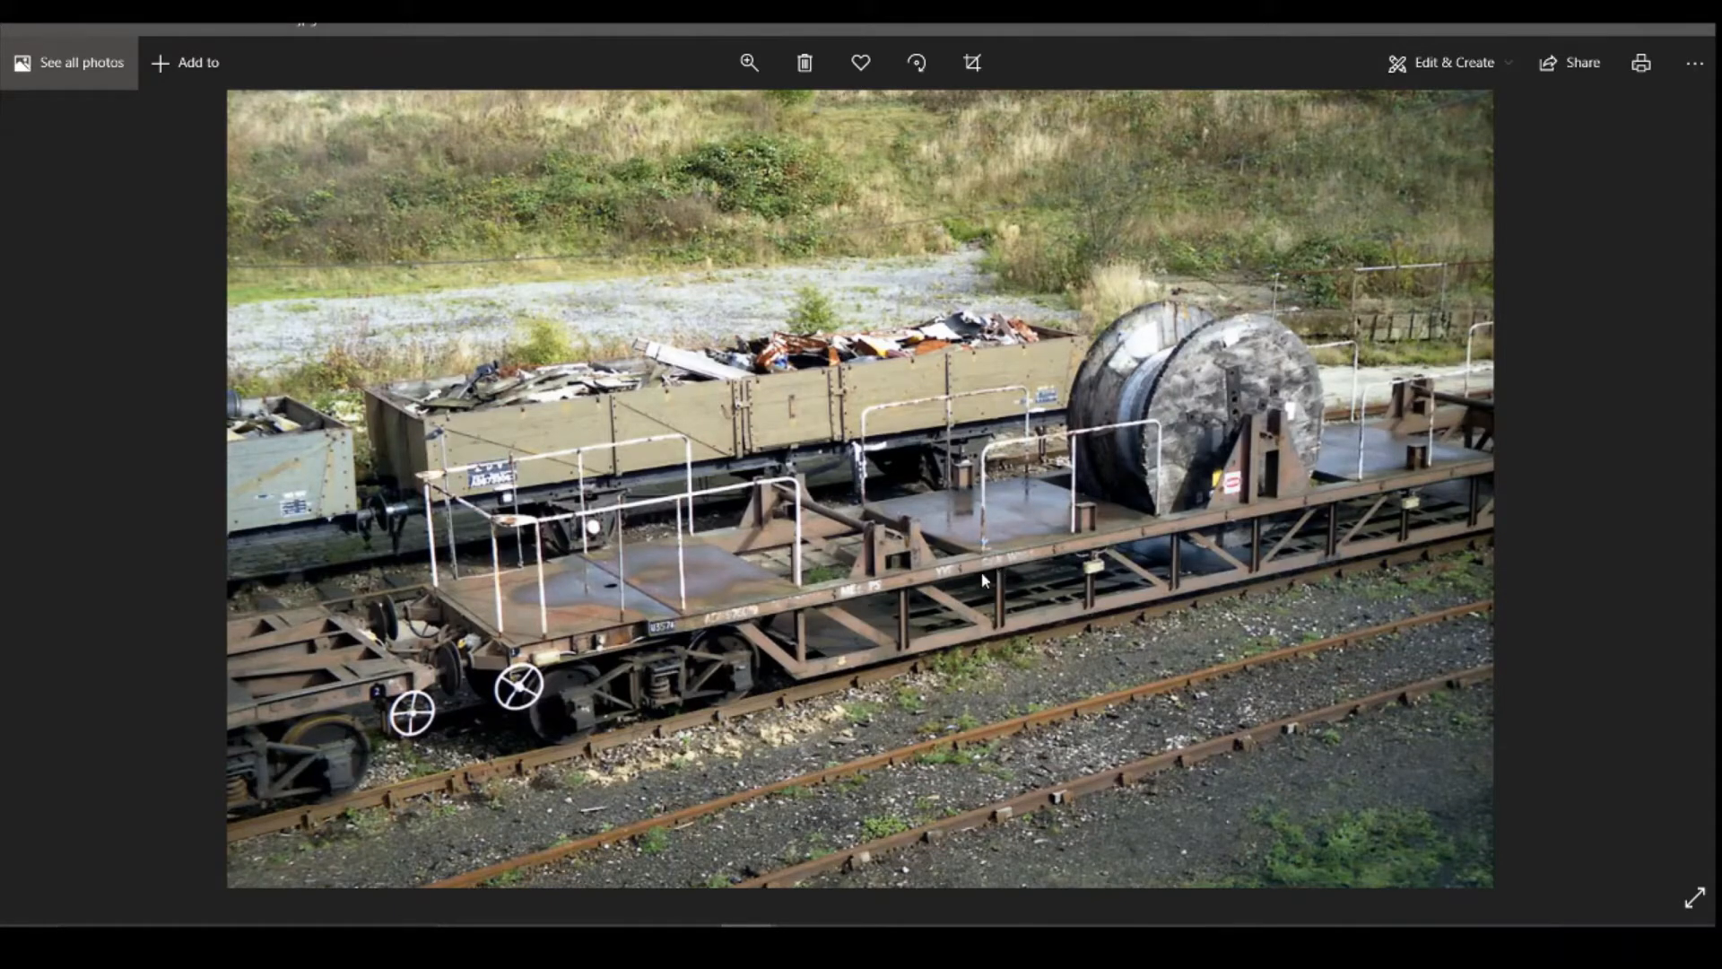
{"action": "scroll", "coordinate": [1320, 492], "scroll_direction": "up", "scroll_amount": 2}
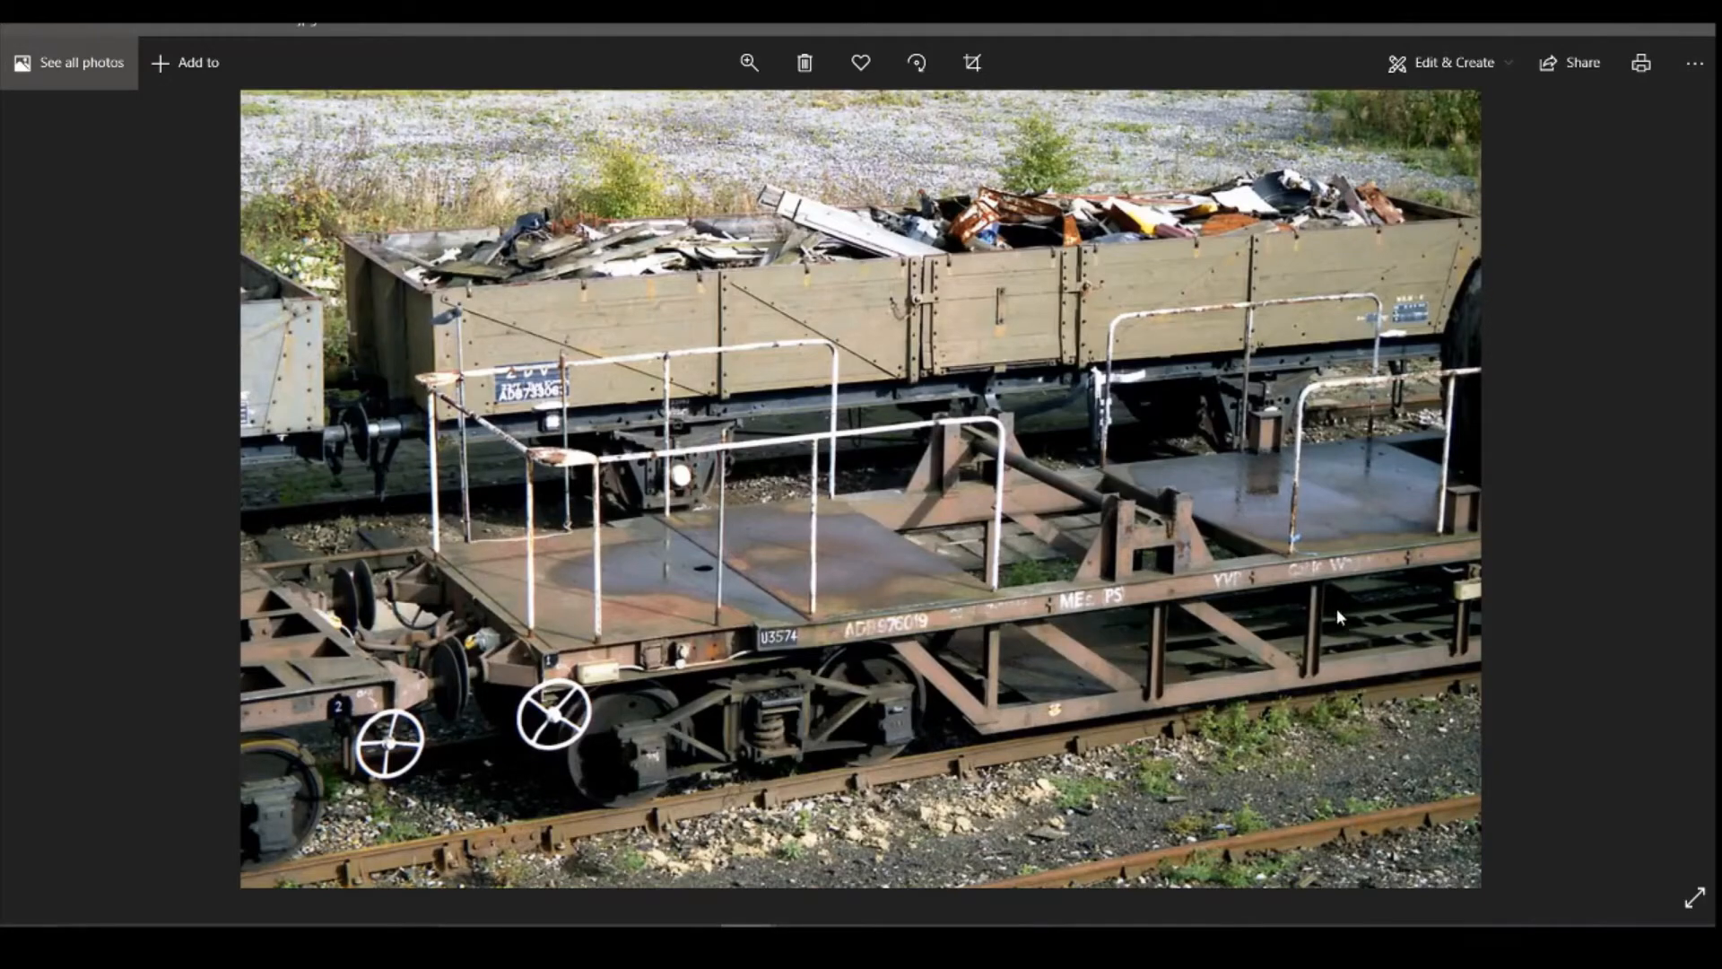
{"action": "scroll", "coordinate": [1297, 603], "scroll_direction": "down", "scroll_amount": 3}
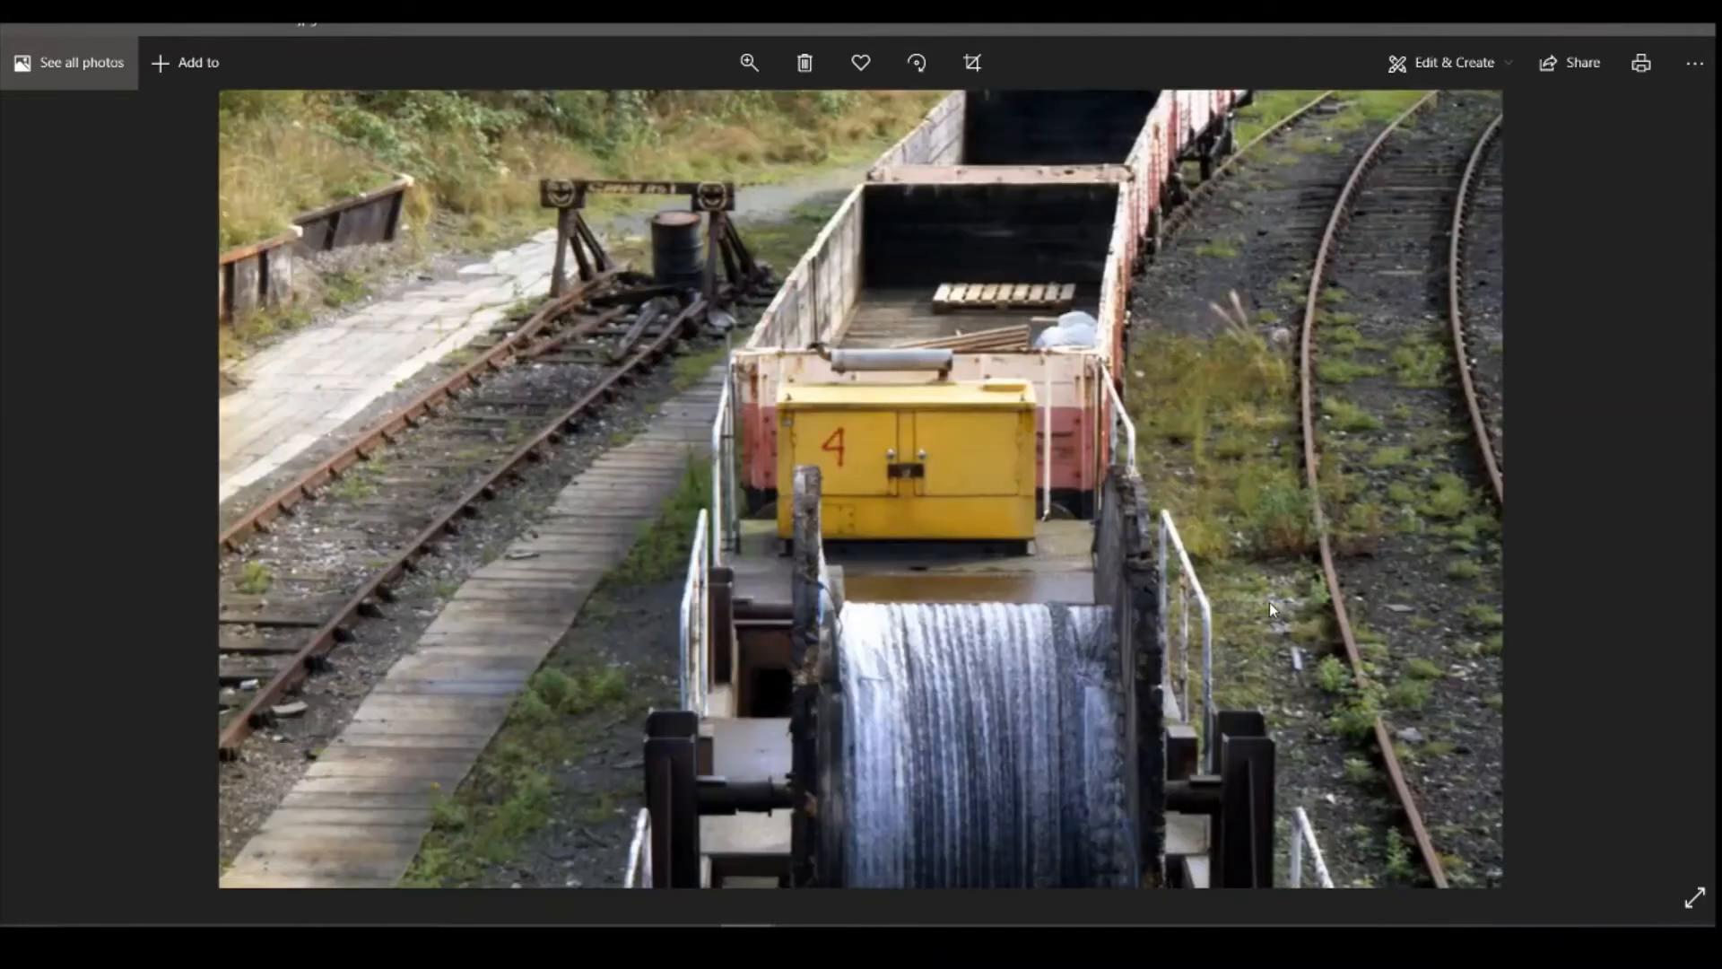
{"action": "scroll", "coordinate": [1235, 607], "scroll_direction": "down", "scroll_amount": 1}
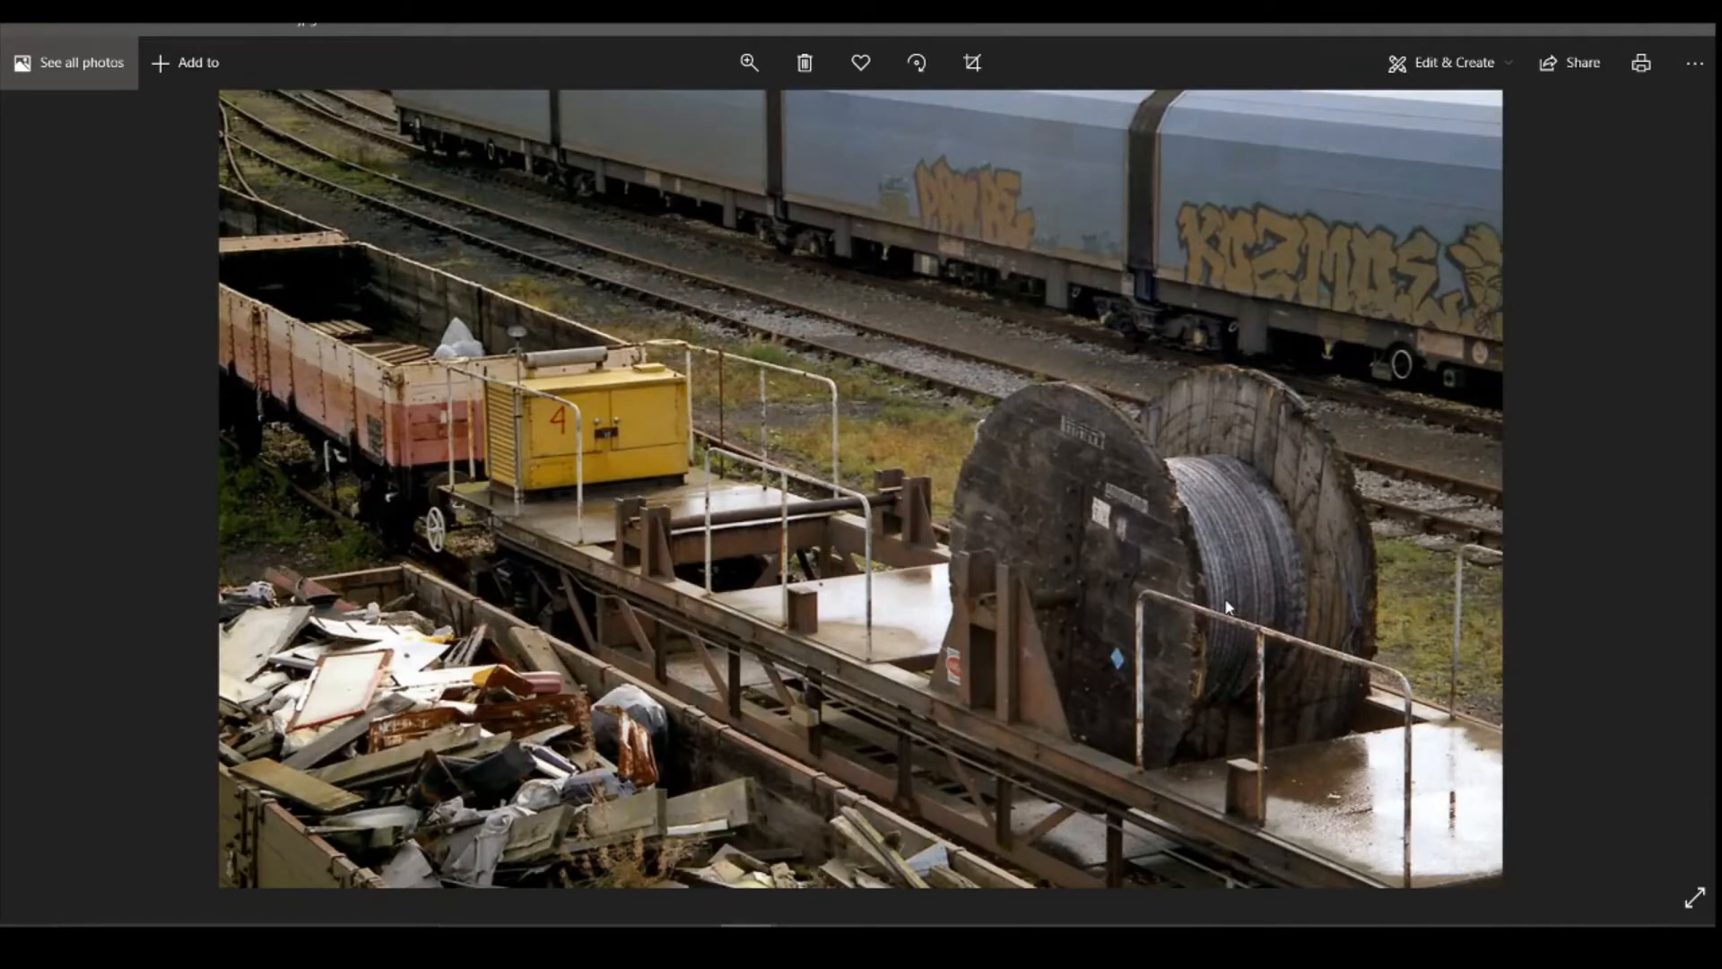
{"action": "scroll", "coordinate": [1229, 607], "scroll_direction": "down", "scroll_amount": 1}
{"action": "scroll", "coordinate": [1226, 607], "scroll_direction": "down", "scroll_amount": 1}
{"action": "scroll", "coordinate": [817, 536], "scroll_direction": "down", "scroll_amount": 1}
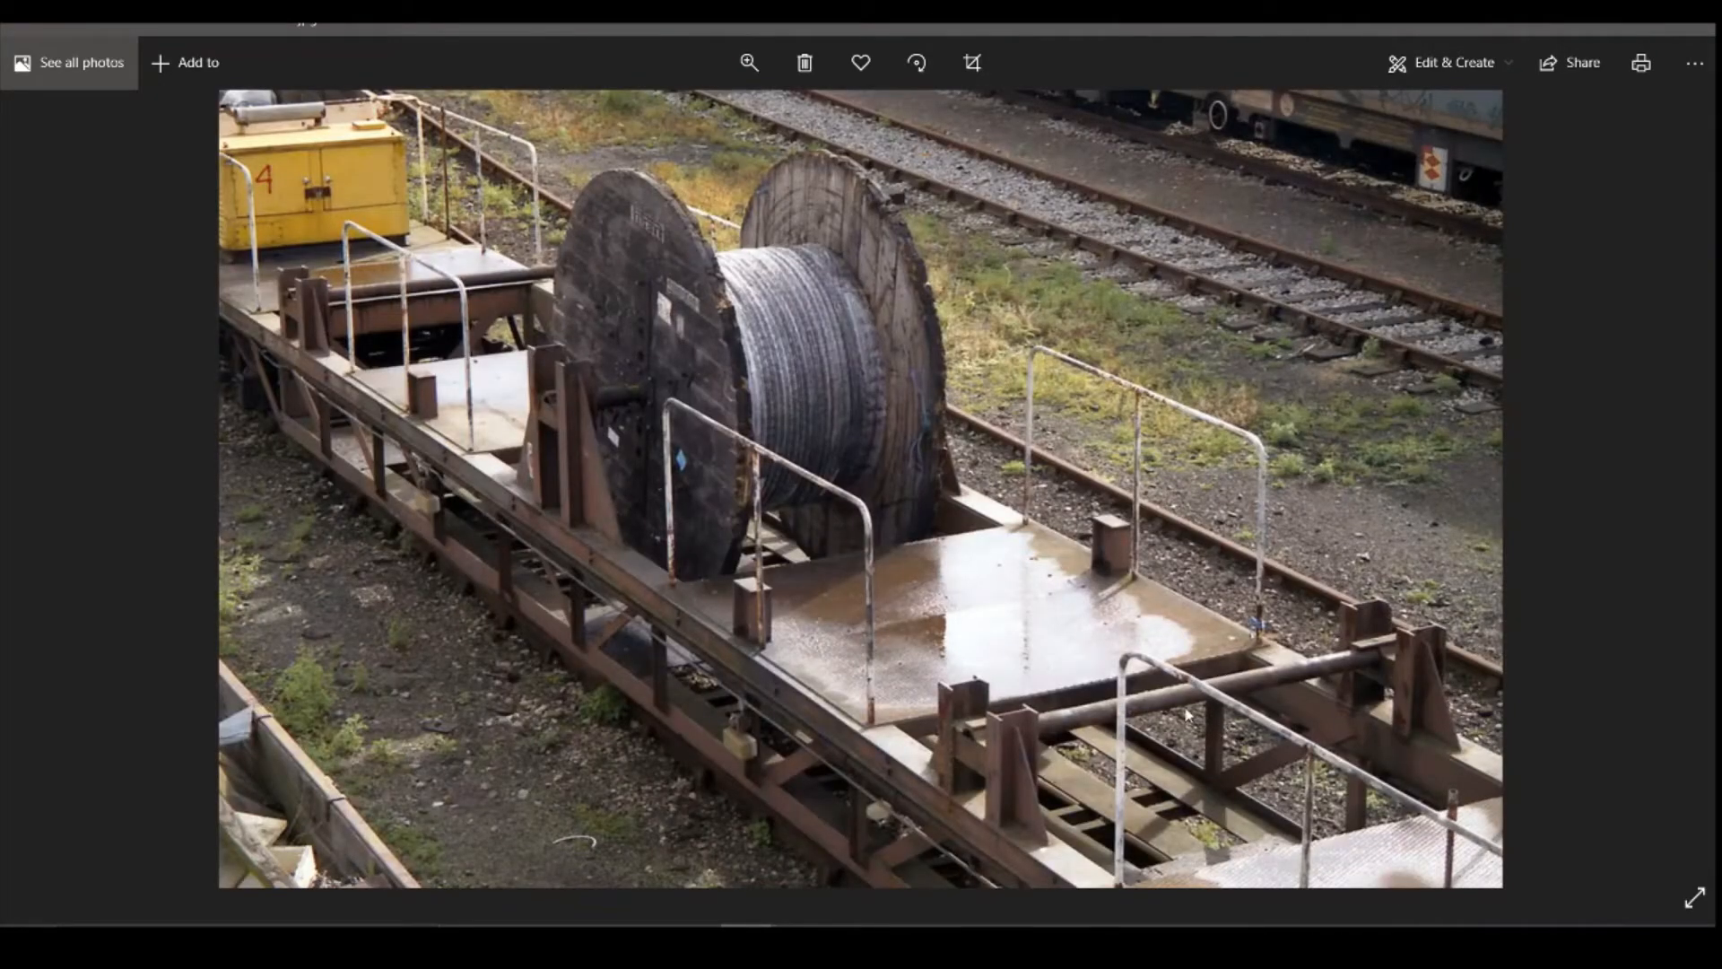
{"action": "scroll", "coordinate": [1188, 713], "scroll_direction": "down", "scroll_amount": 1}
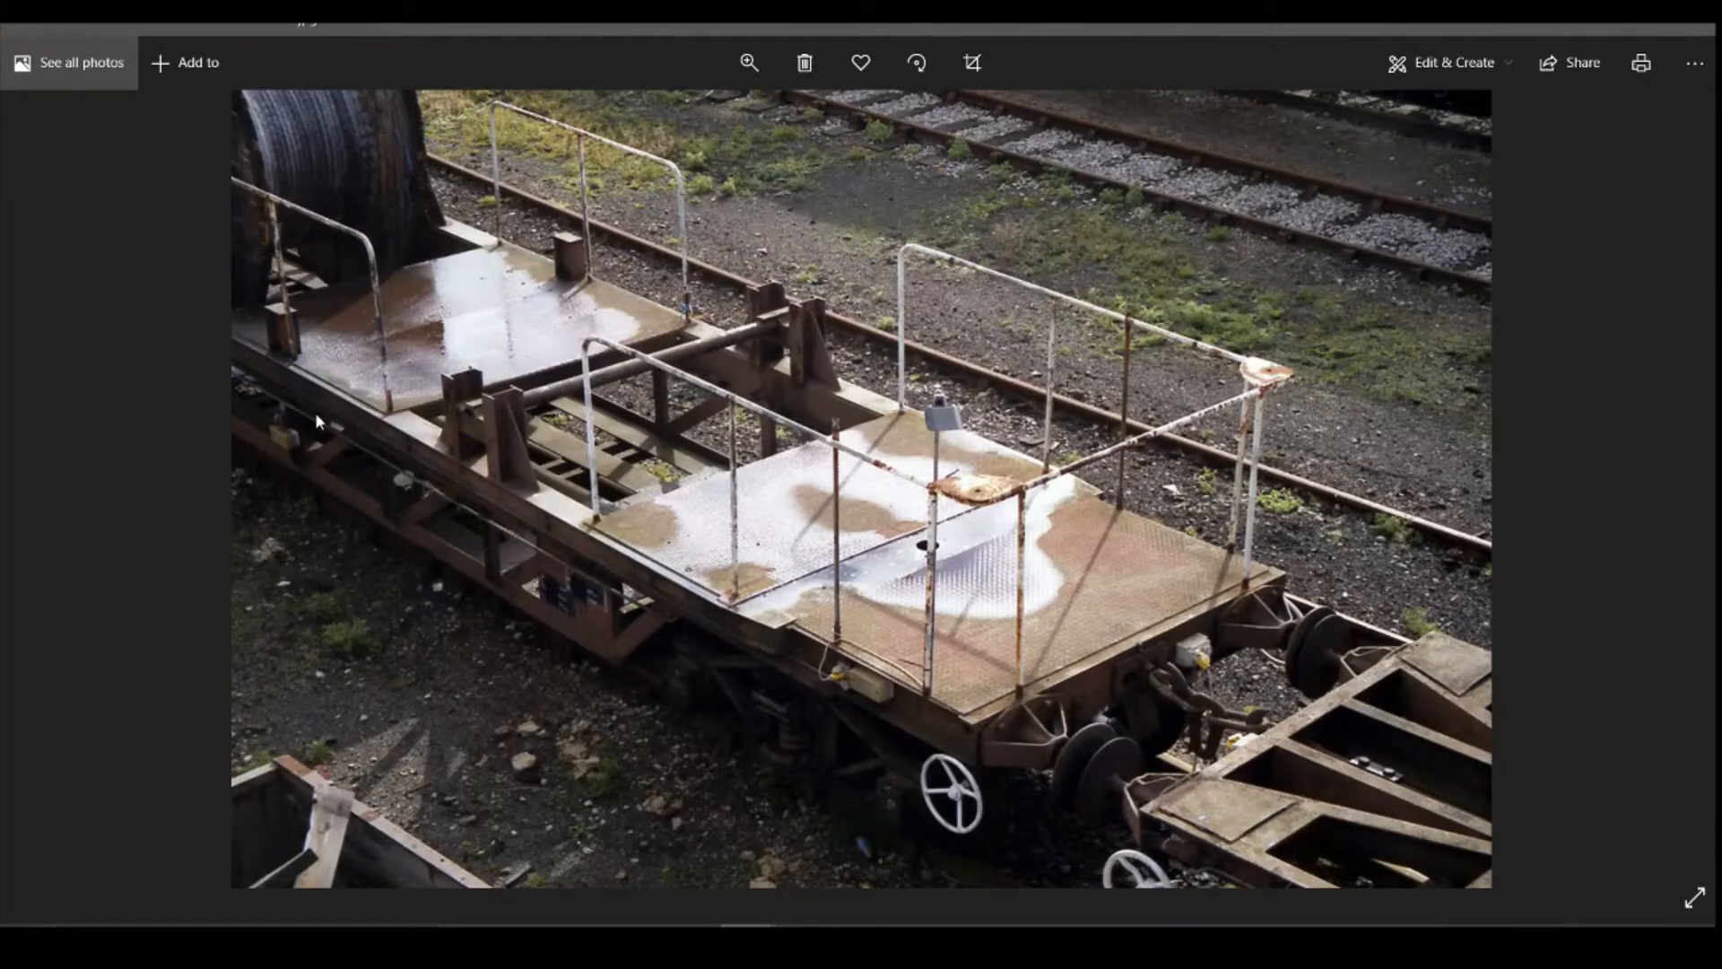
{"action": "scroll", "coordinate": [450, 450], "scroll_direction": "down", "scroll_amount": 1}
{"action": "scroll", "coordinate": [880, 444], "scroll_direction": "down", "scroll_amount": 1}
{"action": "scroll", "coordinate": [877, 453], "scroll_direction": "down", "scroll_amount": 1}
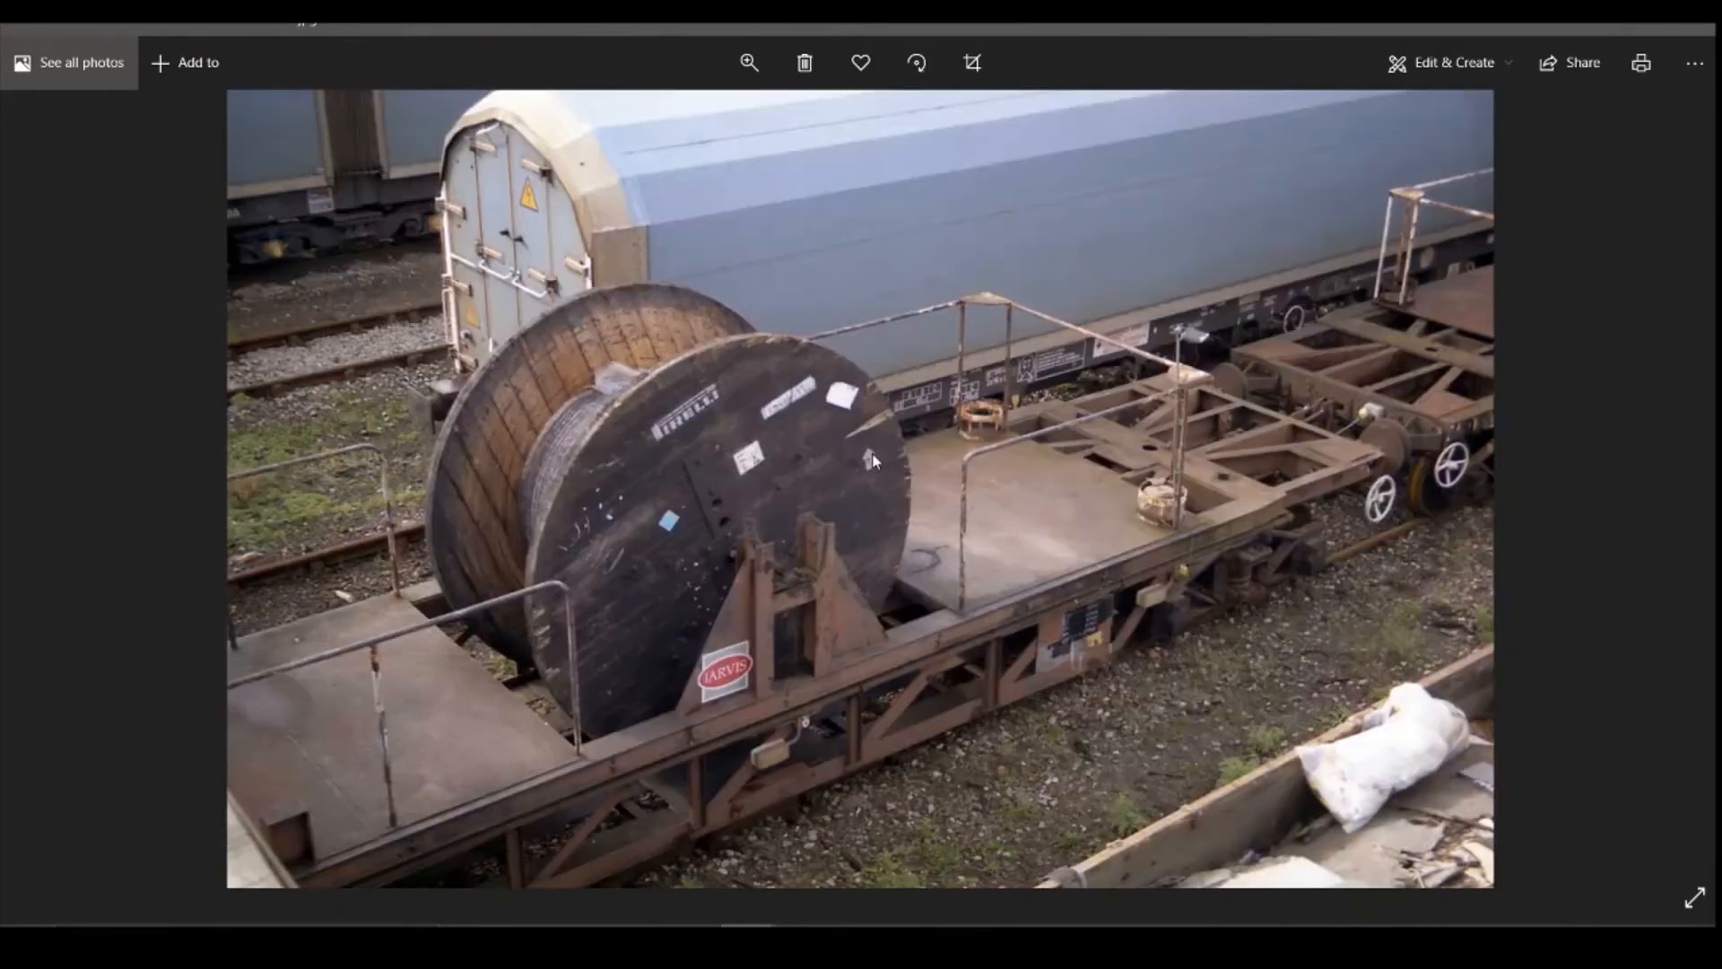
{"action": "scroll", "coordinate": [874, 458], "scroll_direction": "up", "scroll_amount": 2}
{"action": "scroll", "coordinate": [872, 459], "scroll_direction": "down", "scroll_amount": 2}
{"action": "scroll", "coordinate": [872, 459], "scroll_direction": "down", "scroll_amount": 1}
{"action": "scroll", "coordinate": [861, 457], "scroll_direction": "down", "scroll_amount": 1}
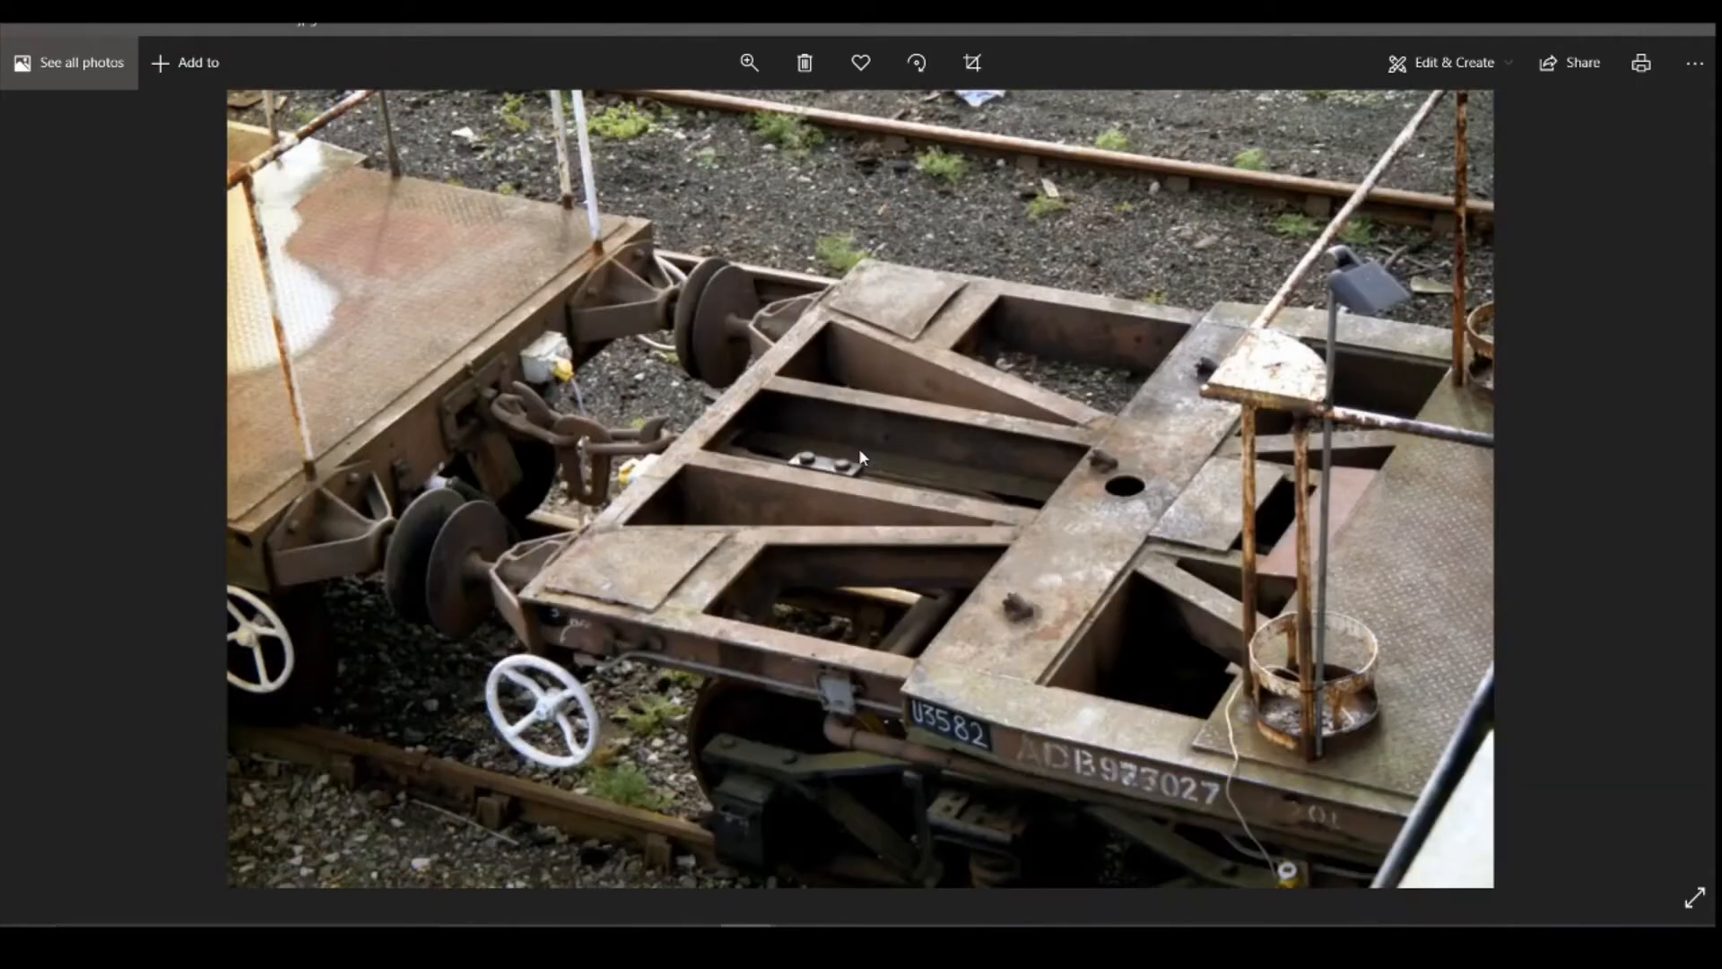
{"action": "scroll", "coordinate": [859, 458], "scroll_direction": "down", "scroll_amount": 1}
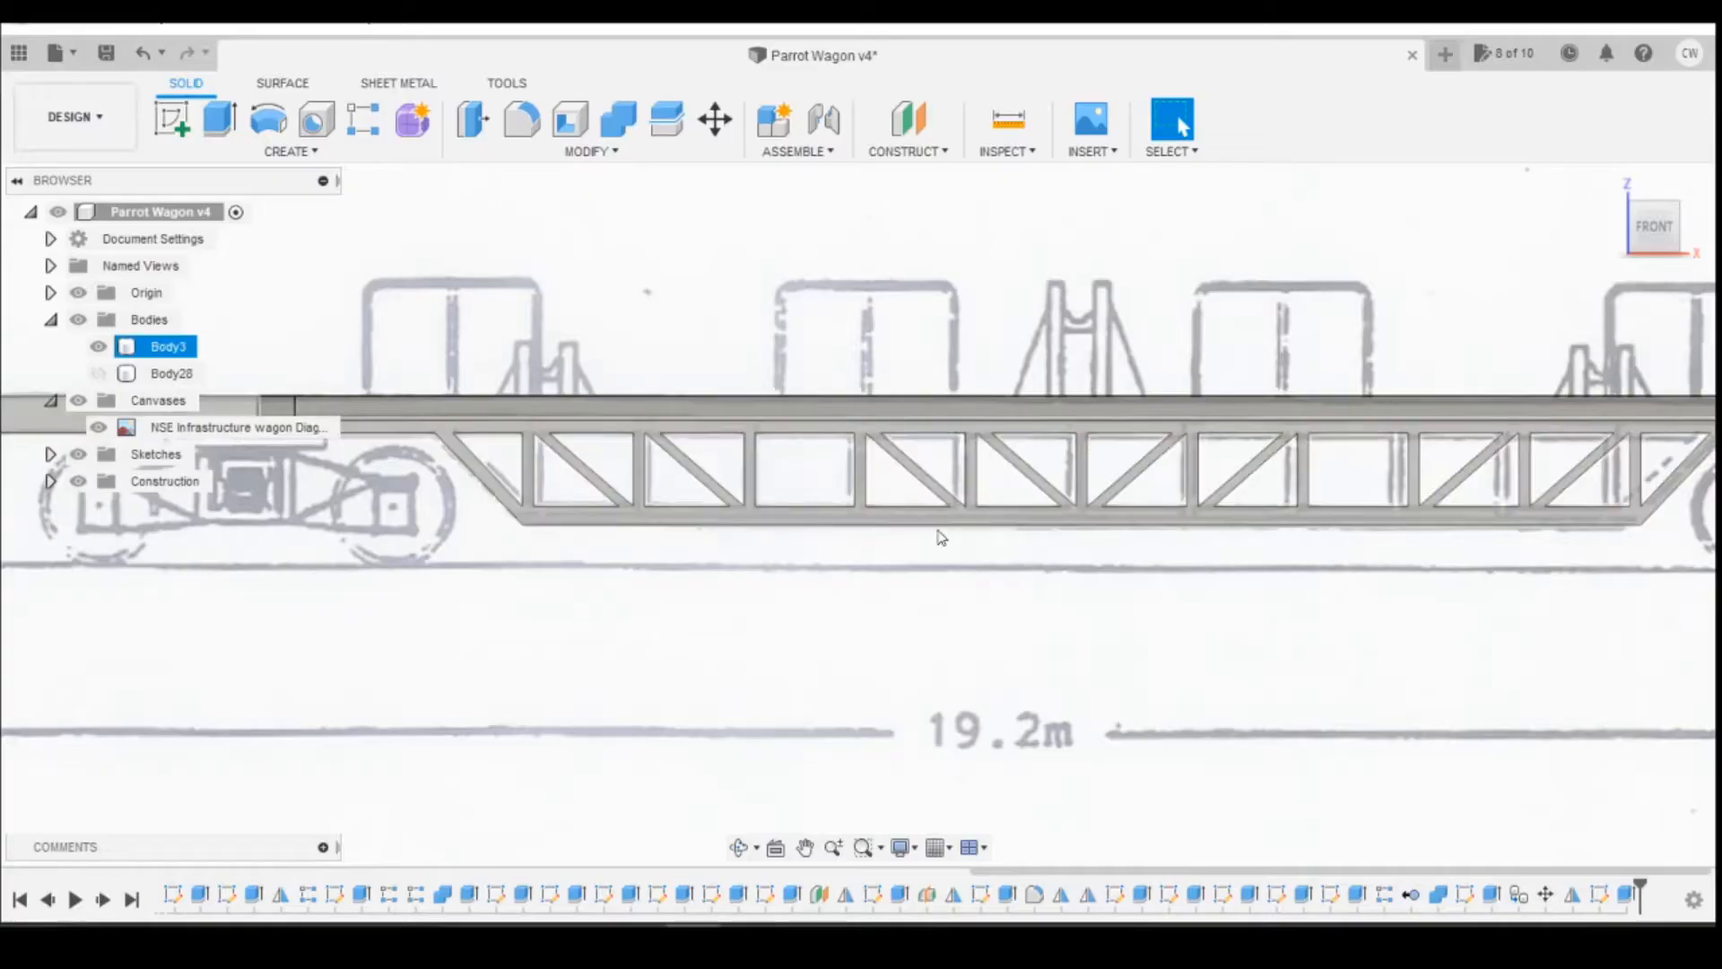
Step: Sketch a rectangle about 13 by 6.5 mm on the deck's top face, from its inner edge, between the reel opening and the buffer end
{"action": "left_click", "coordinate": [941, 537]}
{"action": "left_click_drag", "start_coordinate": [1658, 230], "coordinate": [1662, 249]}
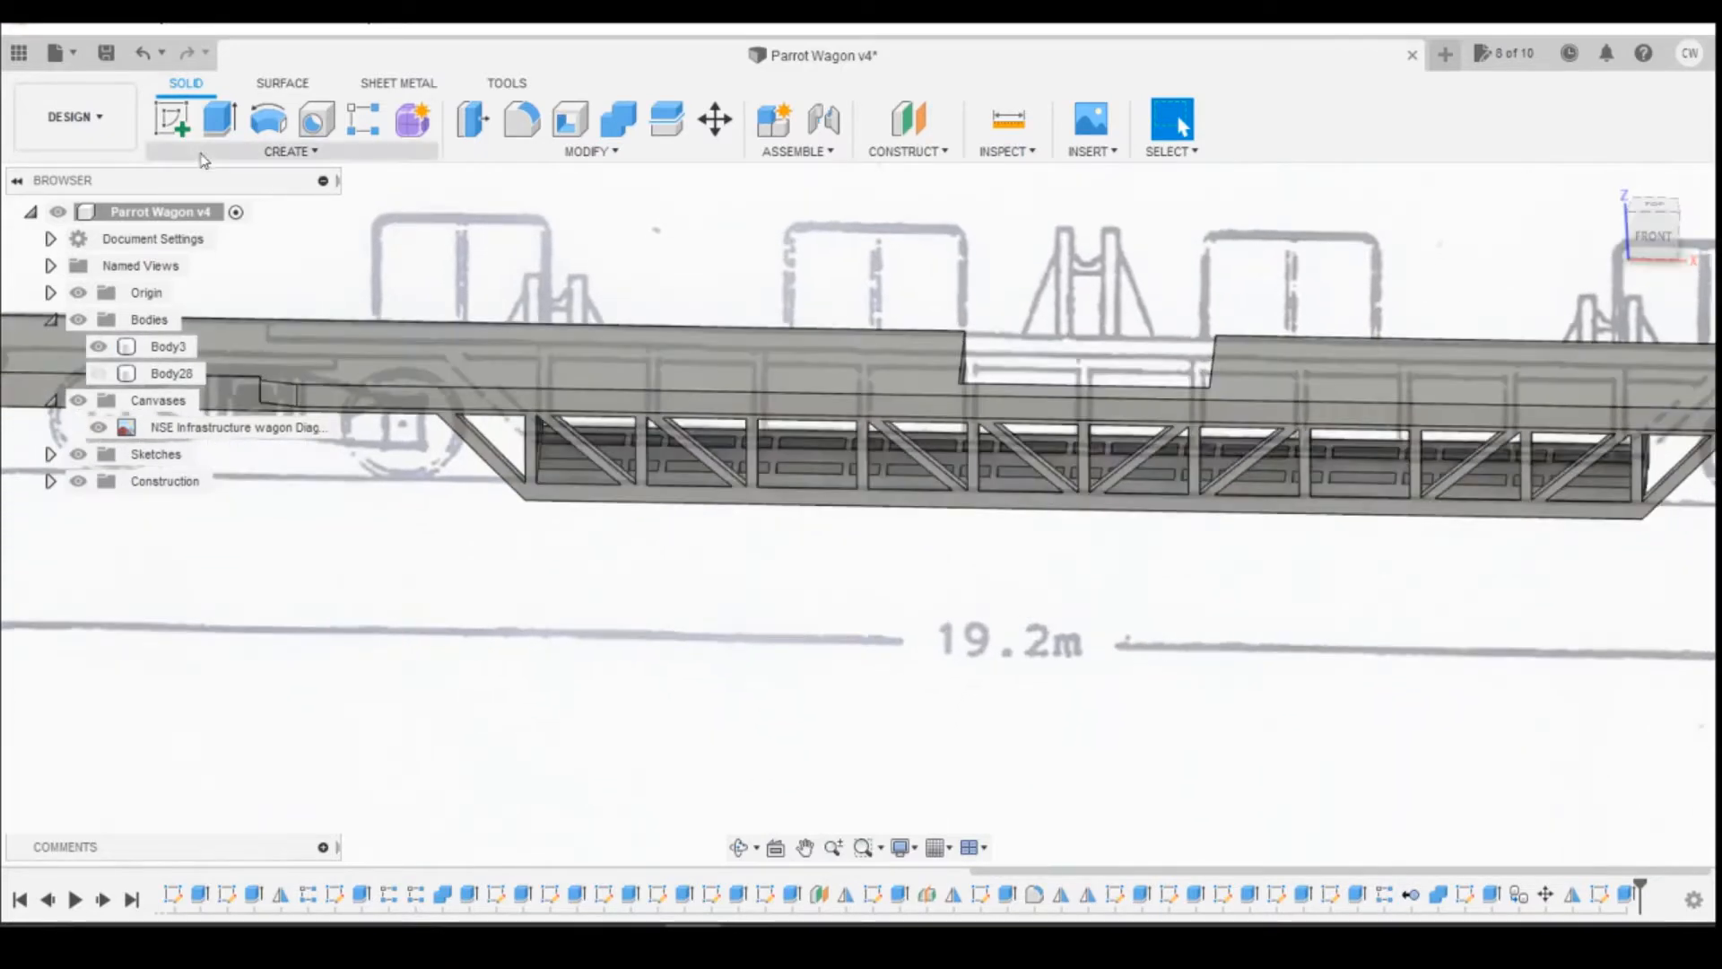
{"action": "left_click", "coordinate": [177, 117]}
{"action": "left_click", "coordinate": [668, 362]}
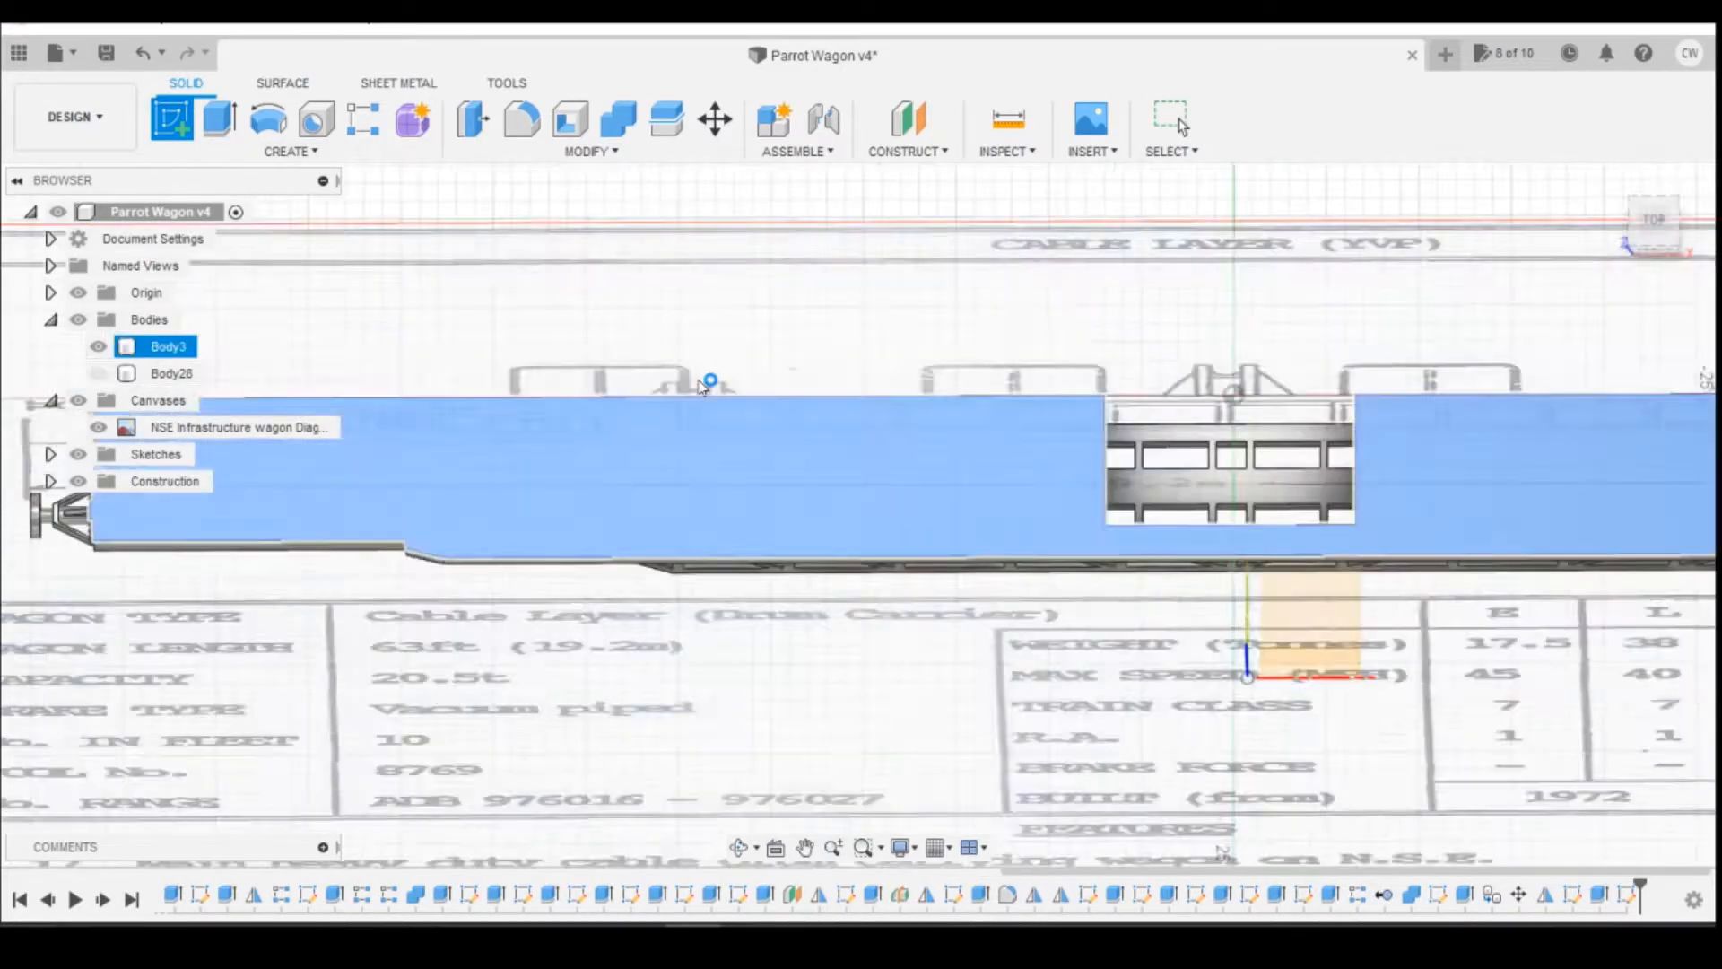
{"action": "key", "text": "r"}
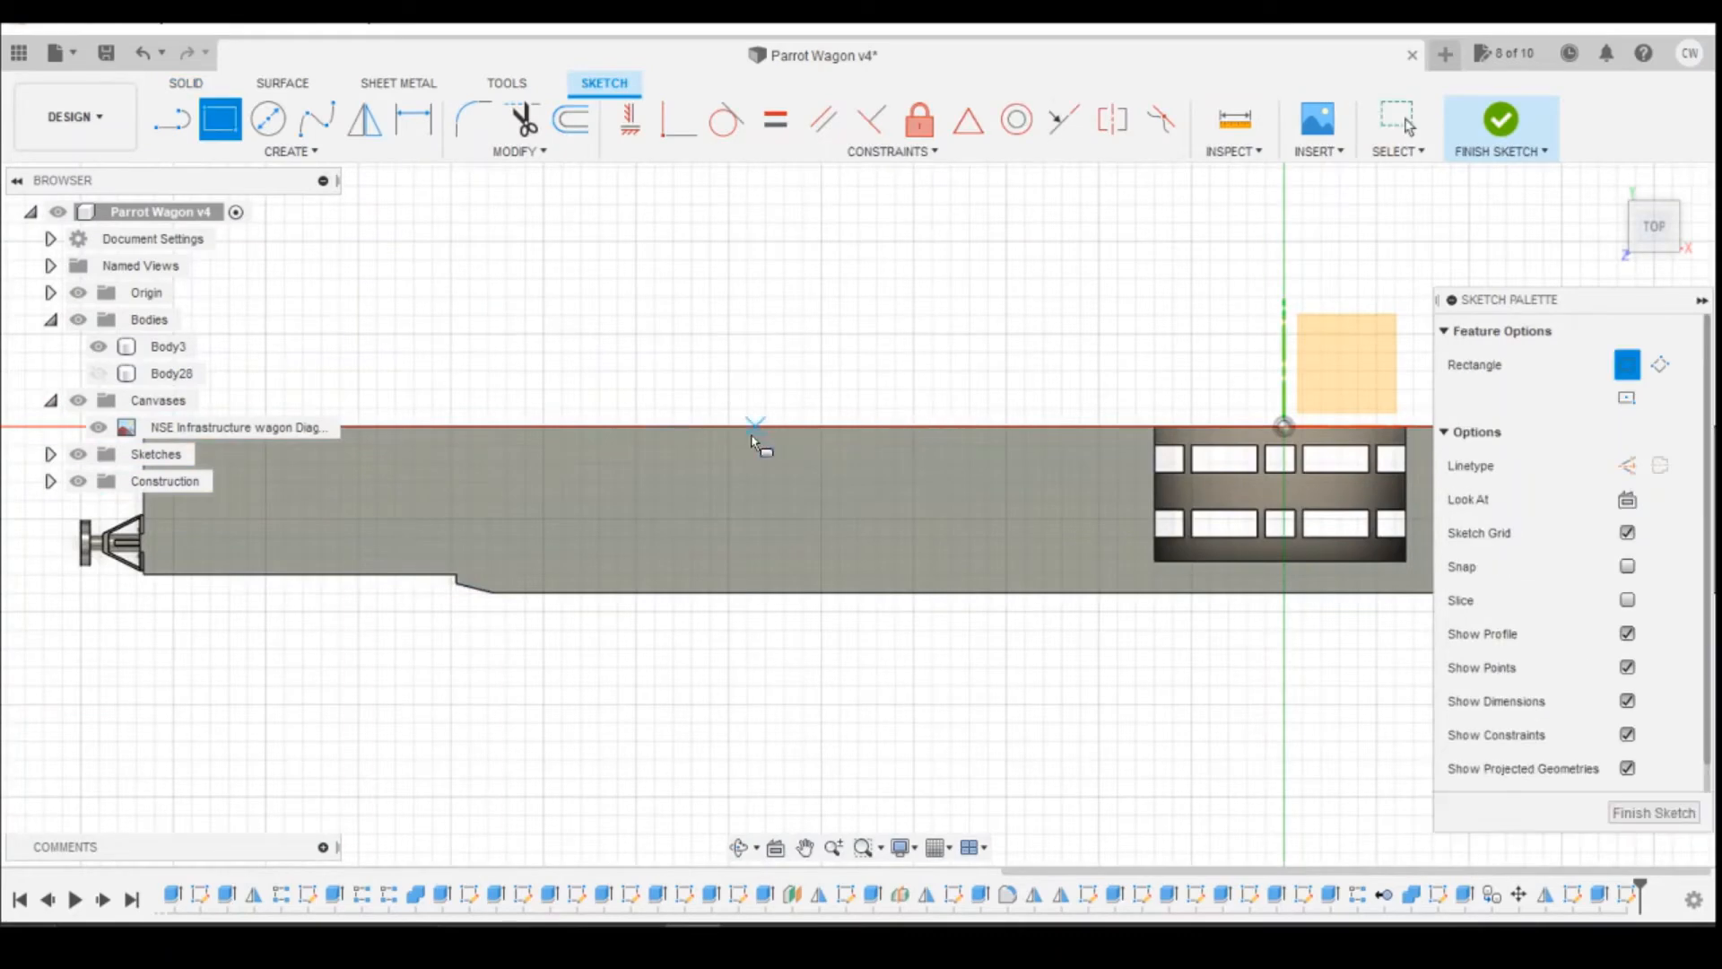
{"action": "left_click", "coordinate": [737, 427]}
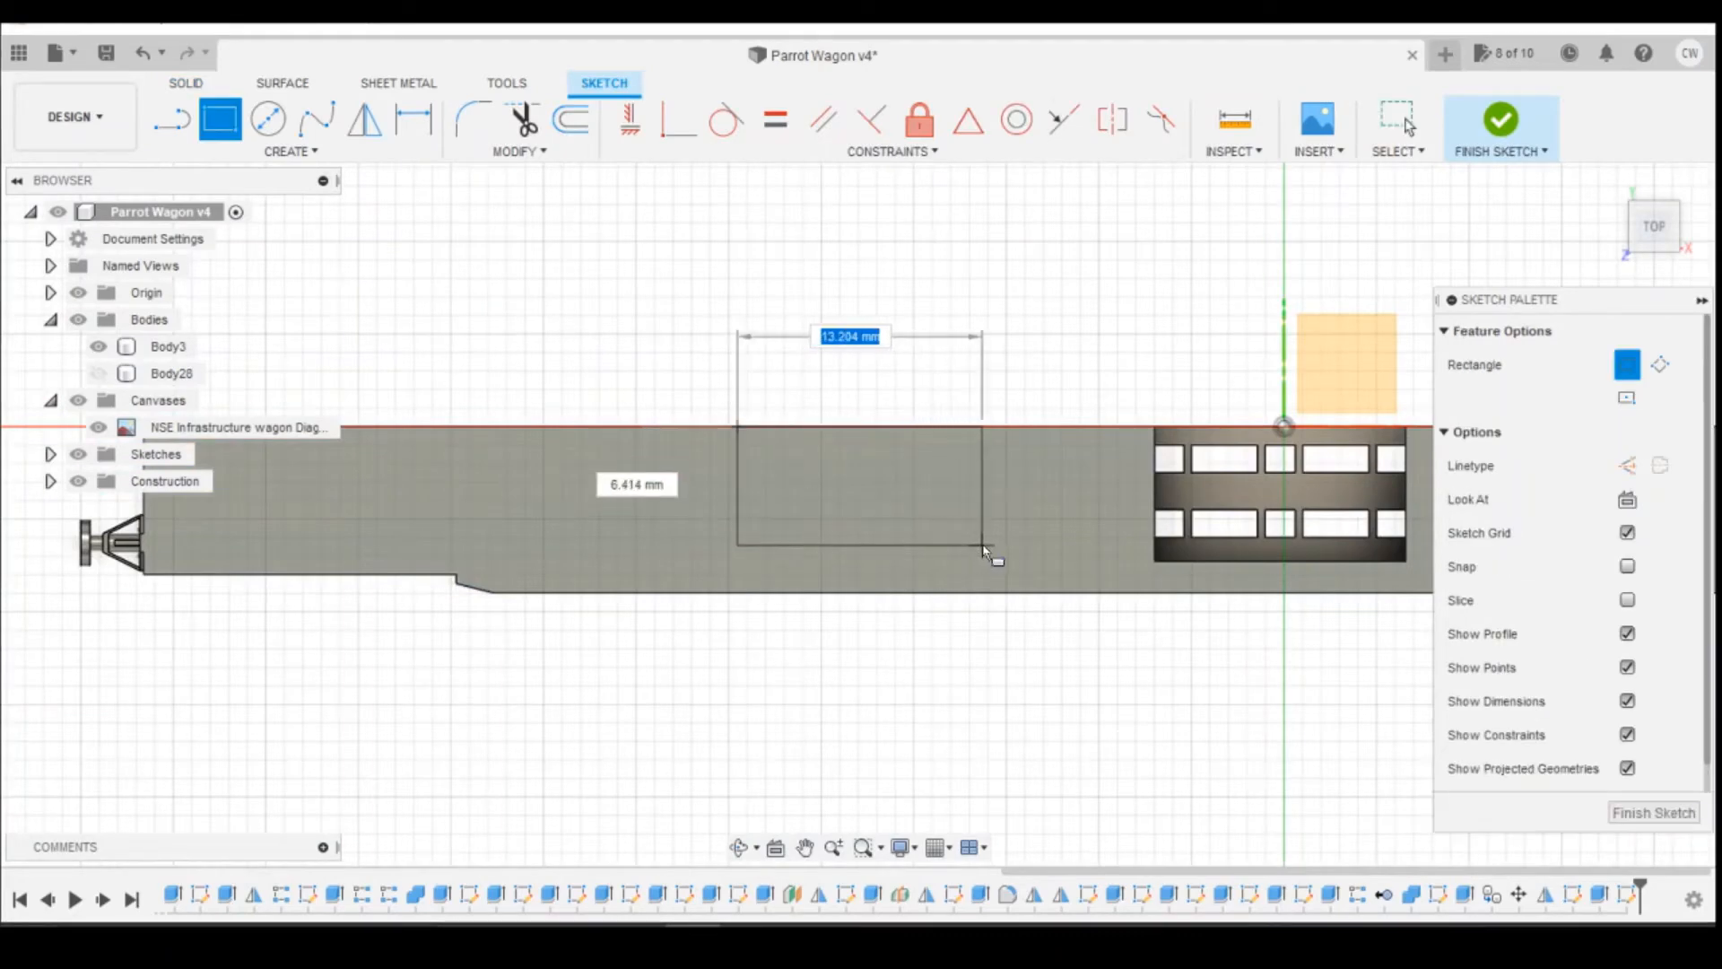
{"action": "left_click", "coordinate": [990, 553]}
{"action": "key", "text": "Escape"}
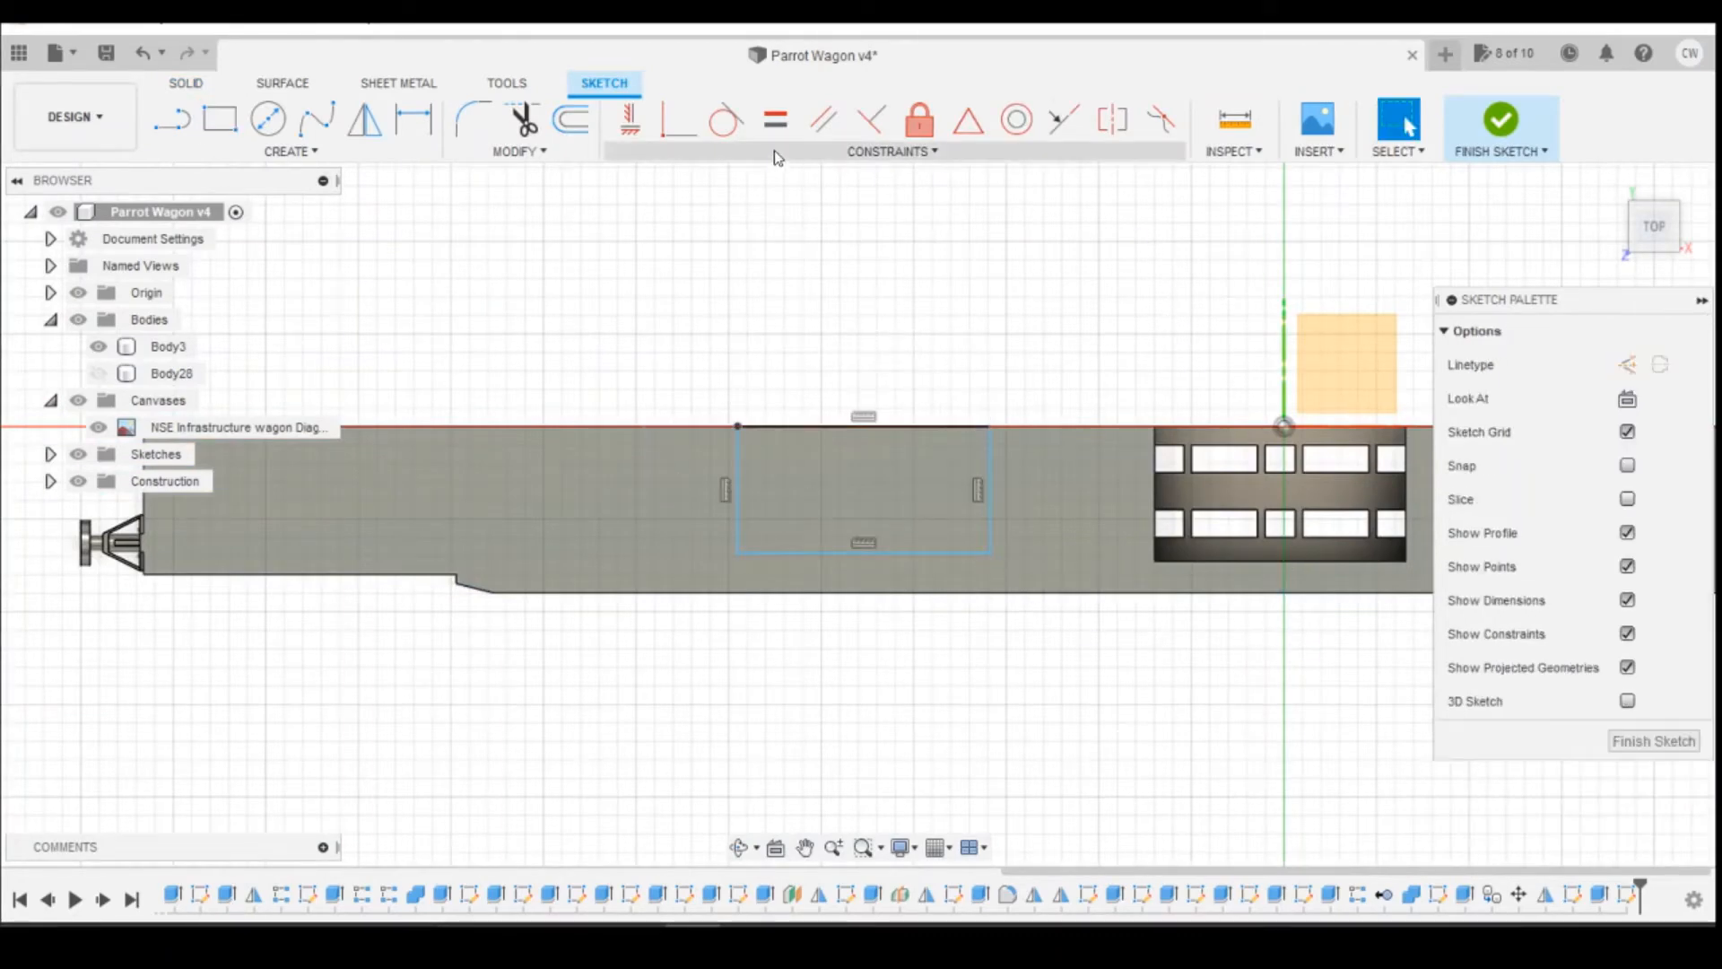
Step: Align the rectangle's outer corner horizontally with the outer corner of the existing reel opening
{"action": "left_click", "coordinate": [631, 119]}
{"action": "left_click", "coordinate": [990, 552]}
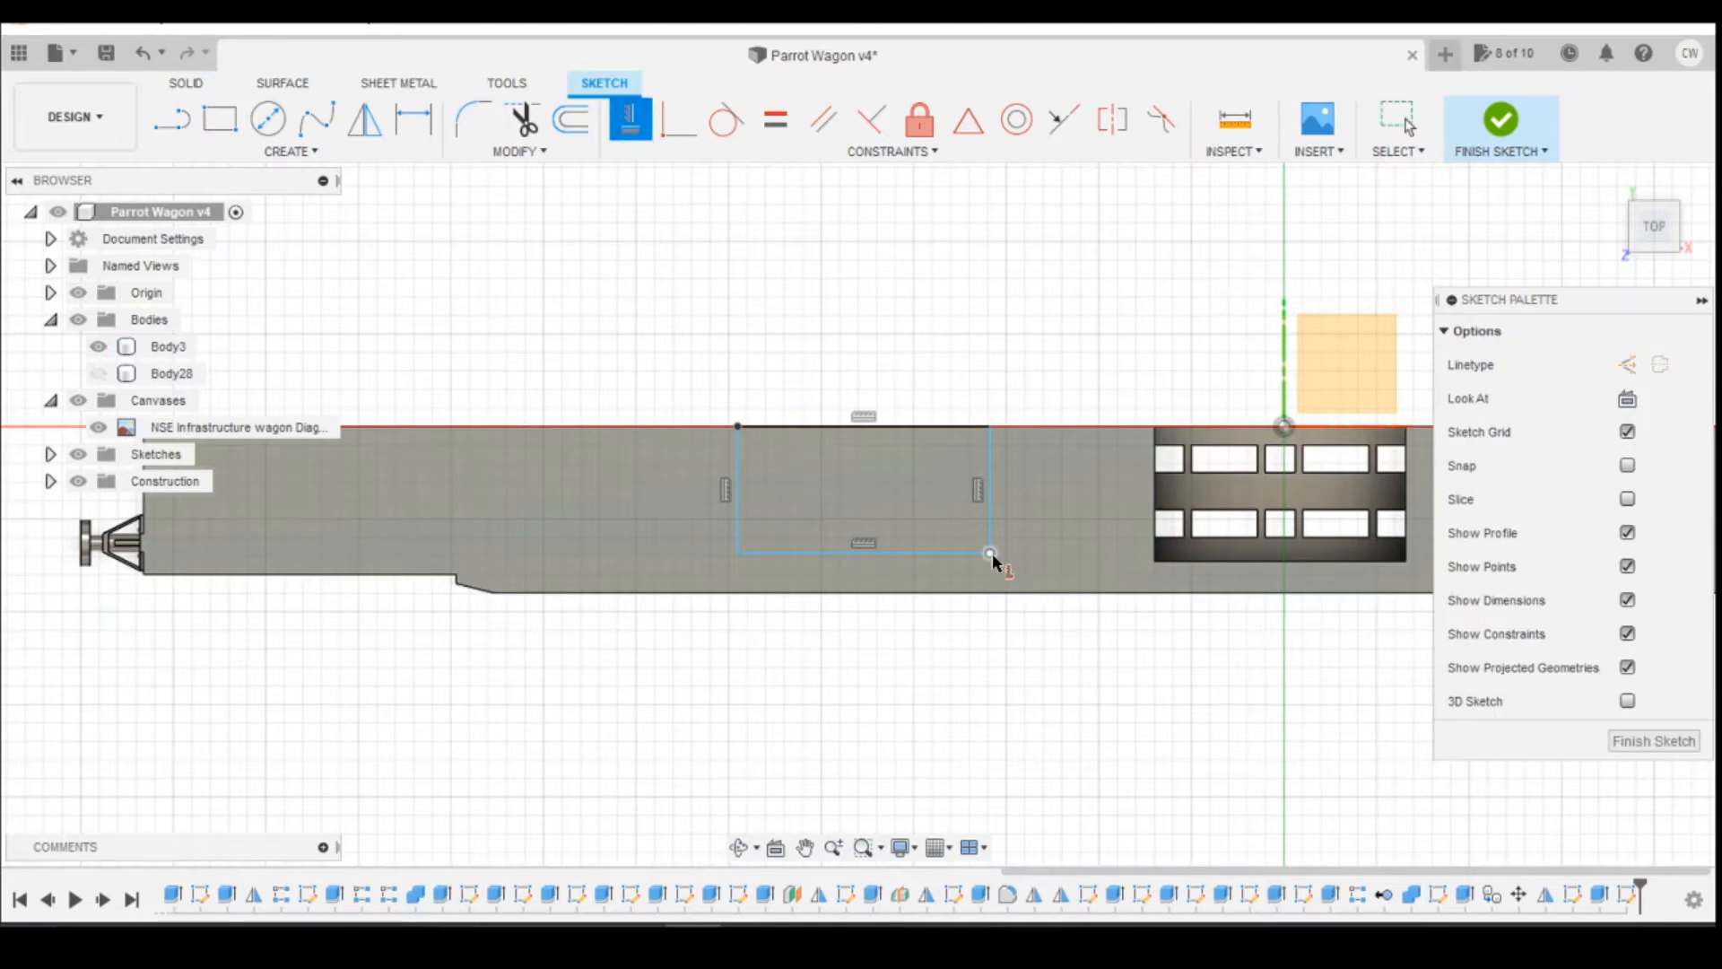
{"action": "left_click", "coordinate": [1155, 563]}
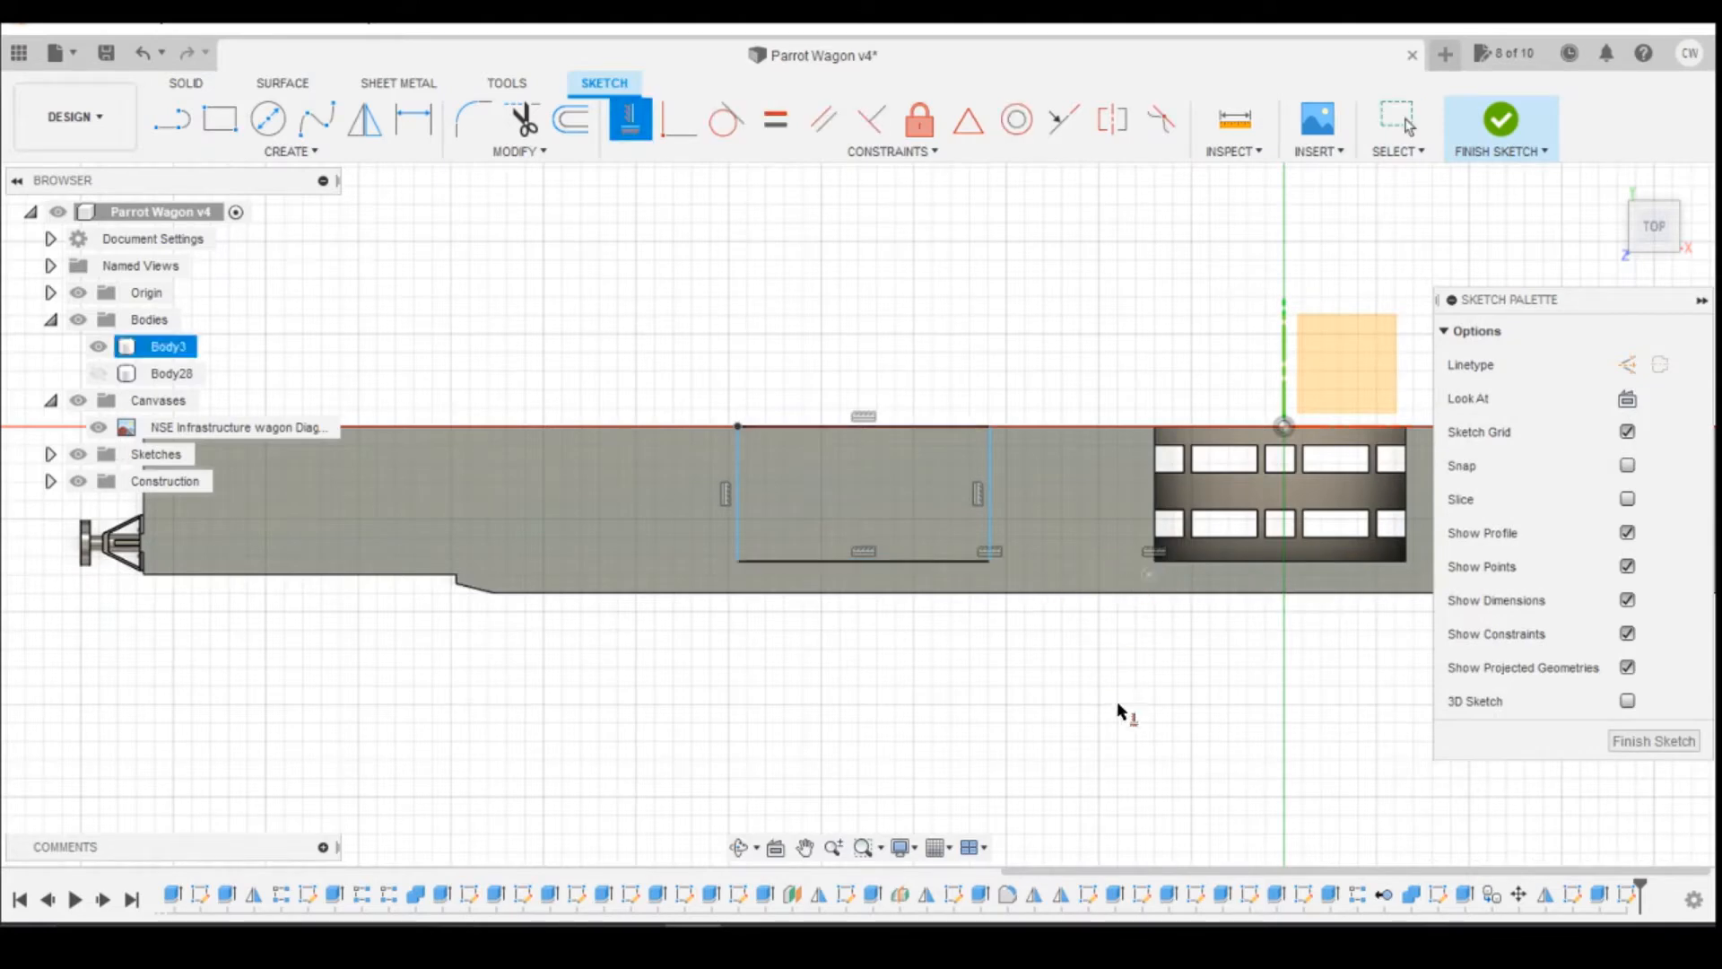
Step: Project the vertical edges of two truss posts below the rectangle into the sketch, checking the wagon photo for the opening's position
{"action": "left_click", "coordinate": [1653, 248]}
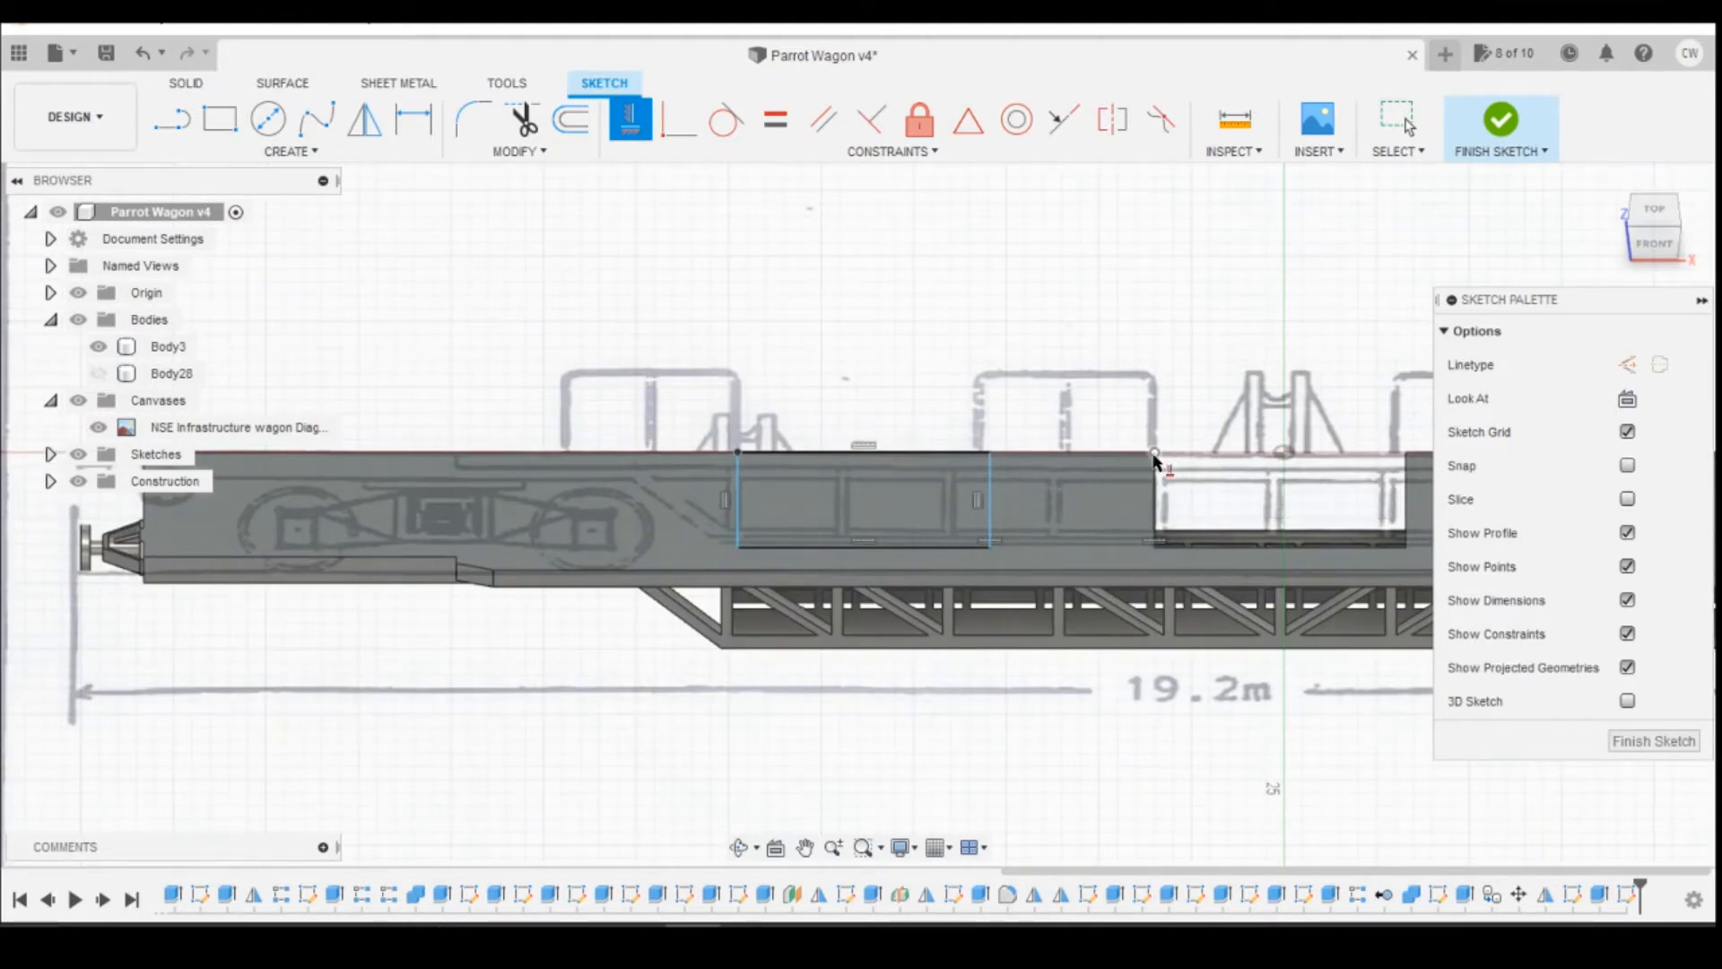
{"action": "left_click", "coordinate": [1134, 487]}
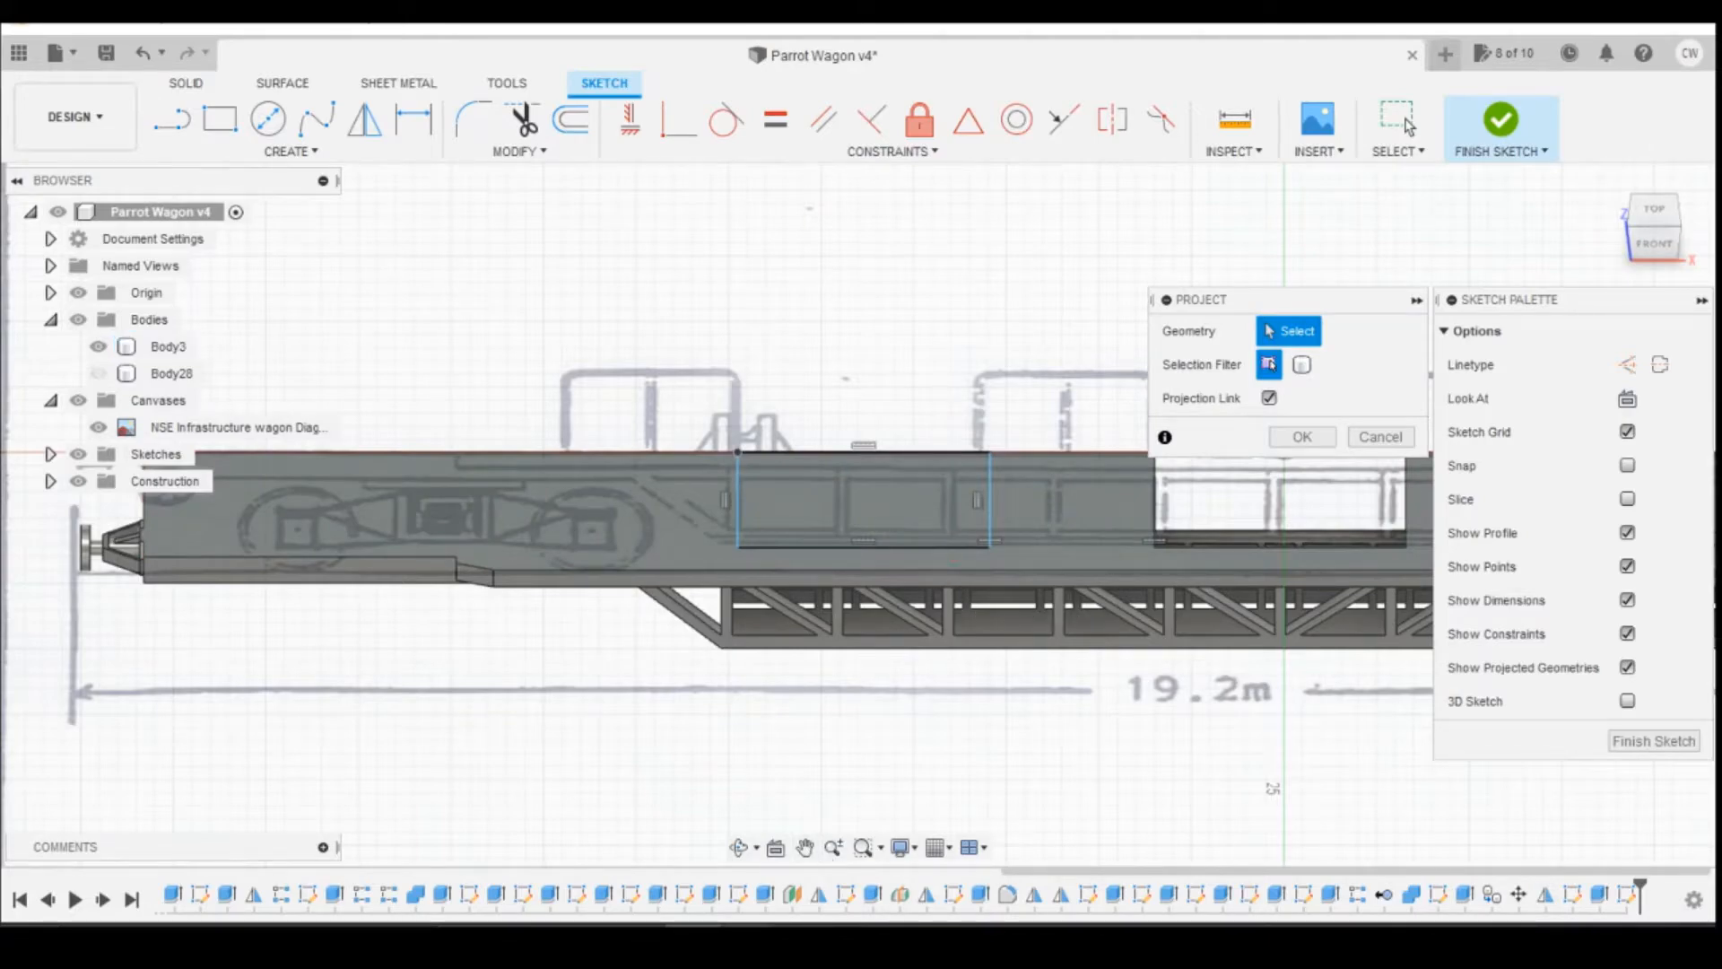
{"action": "mouse_move", "coordinate": [746, 940]}
{"action": "left_click", "coordinate": [796, 879]}
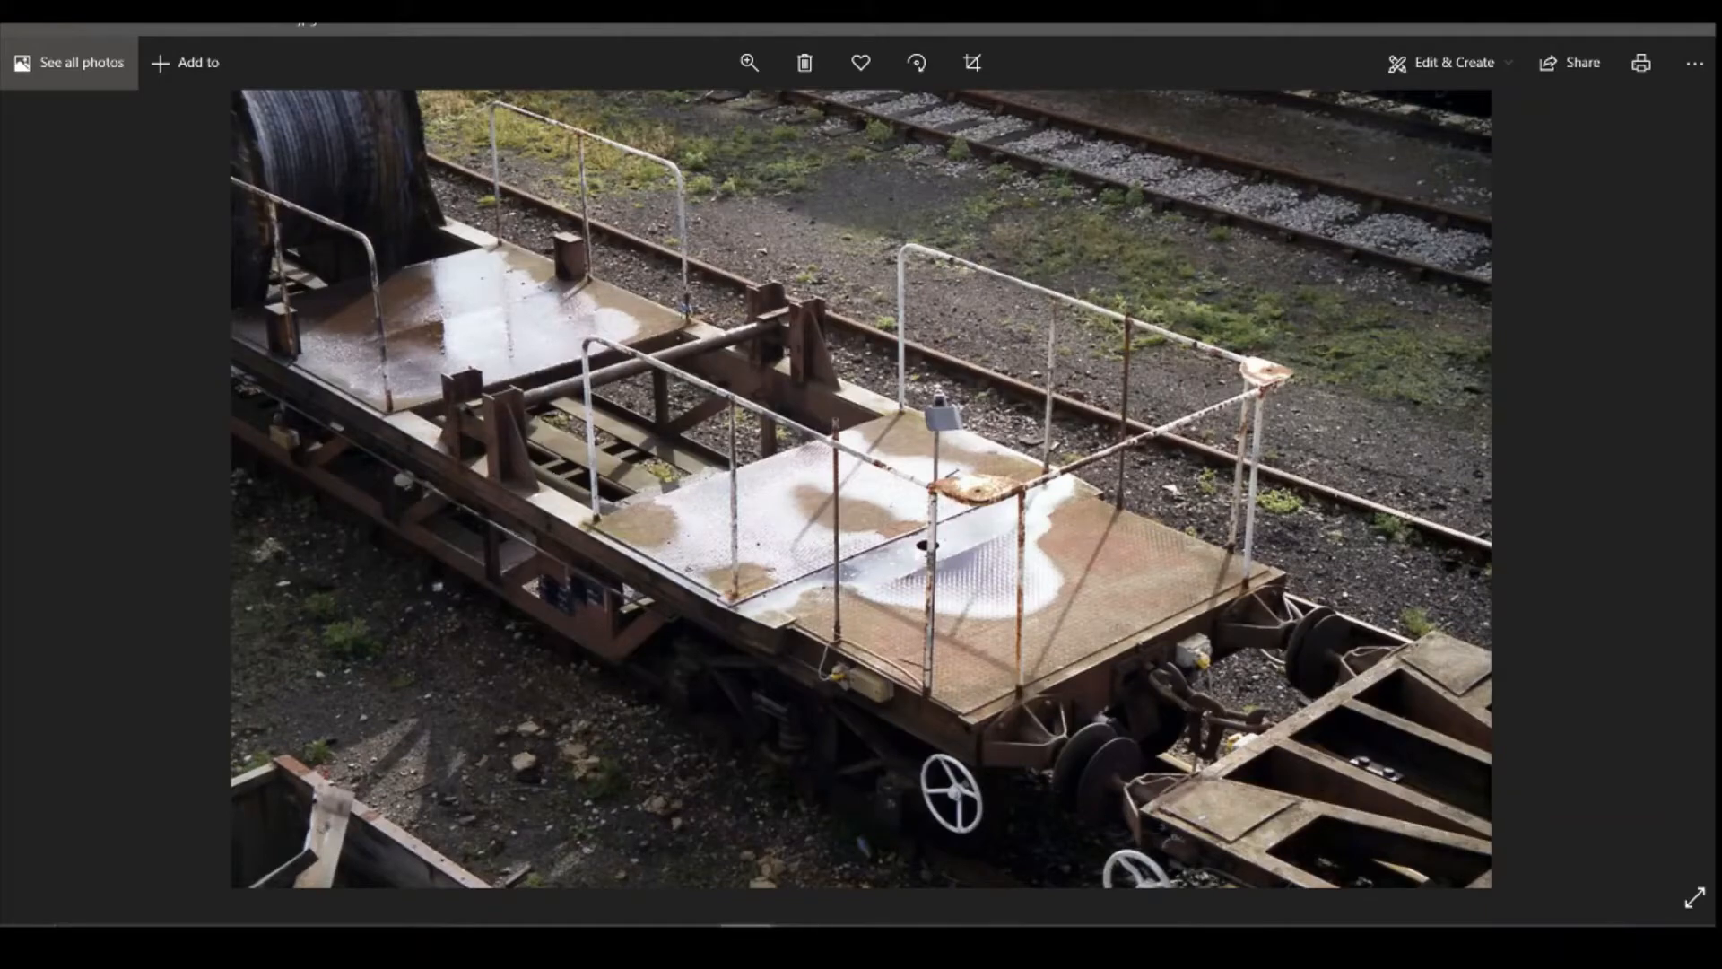
{"action": "mouse_move", "coordinate": [691, 940]}
{"action": "left_click", "coordinate": [691, 852]}
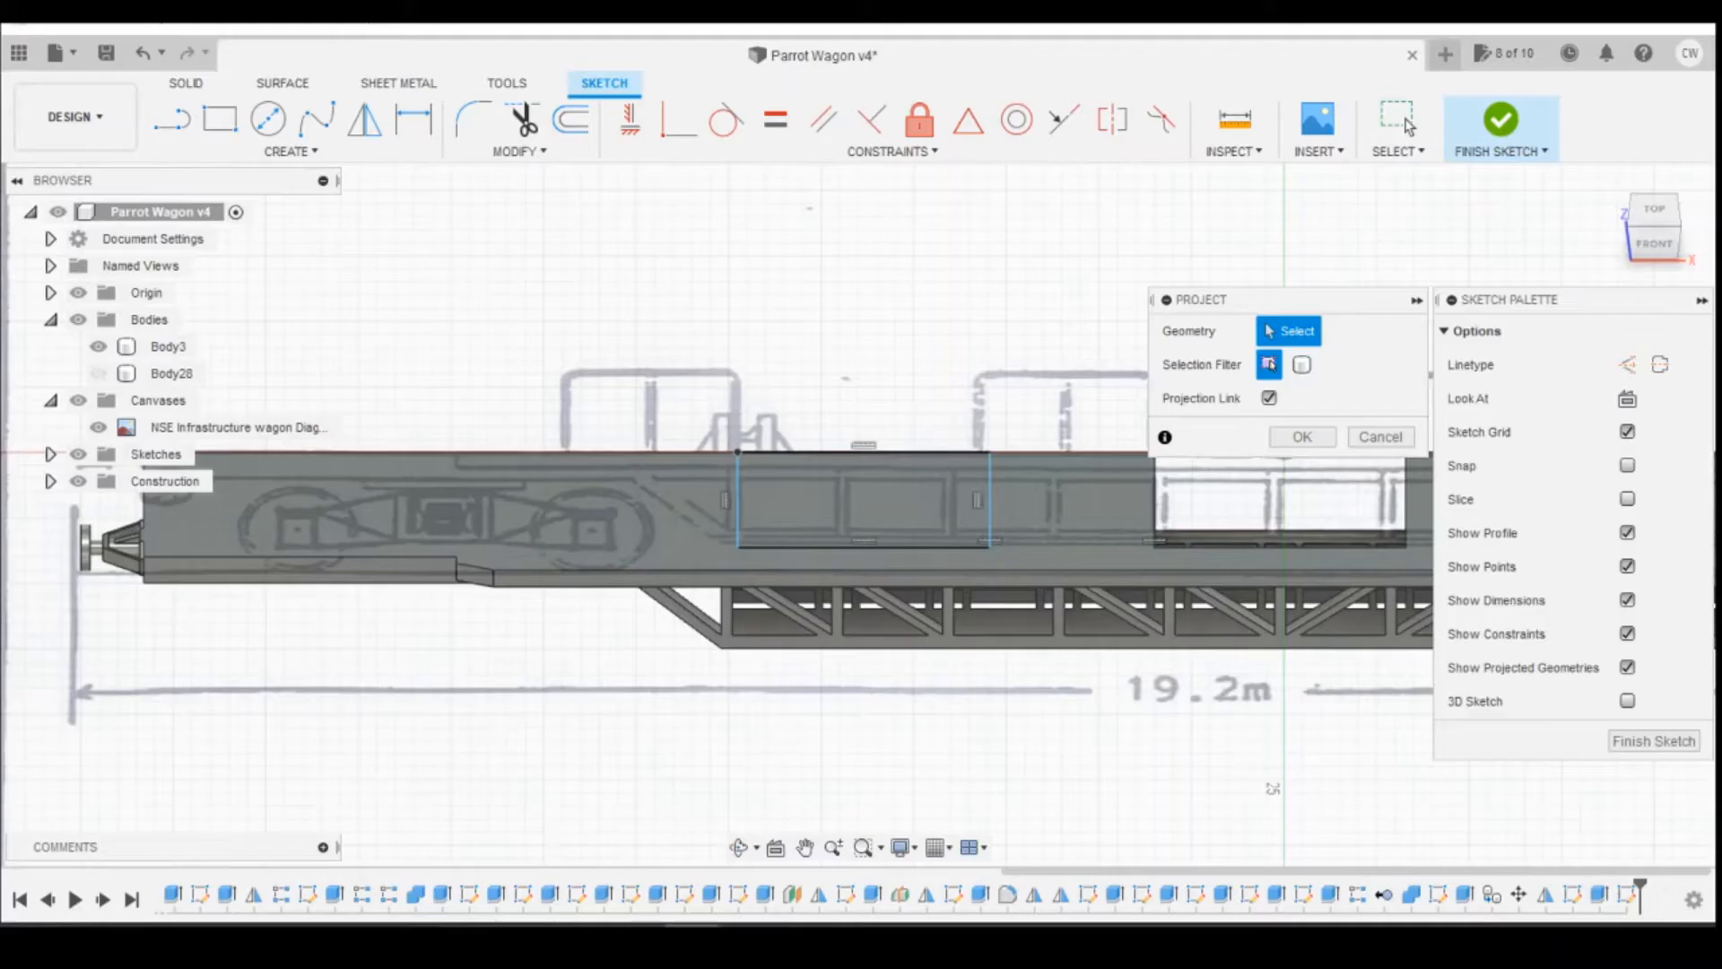
{"action": "left_click", "coordinate": [943, 610]}
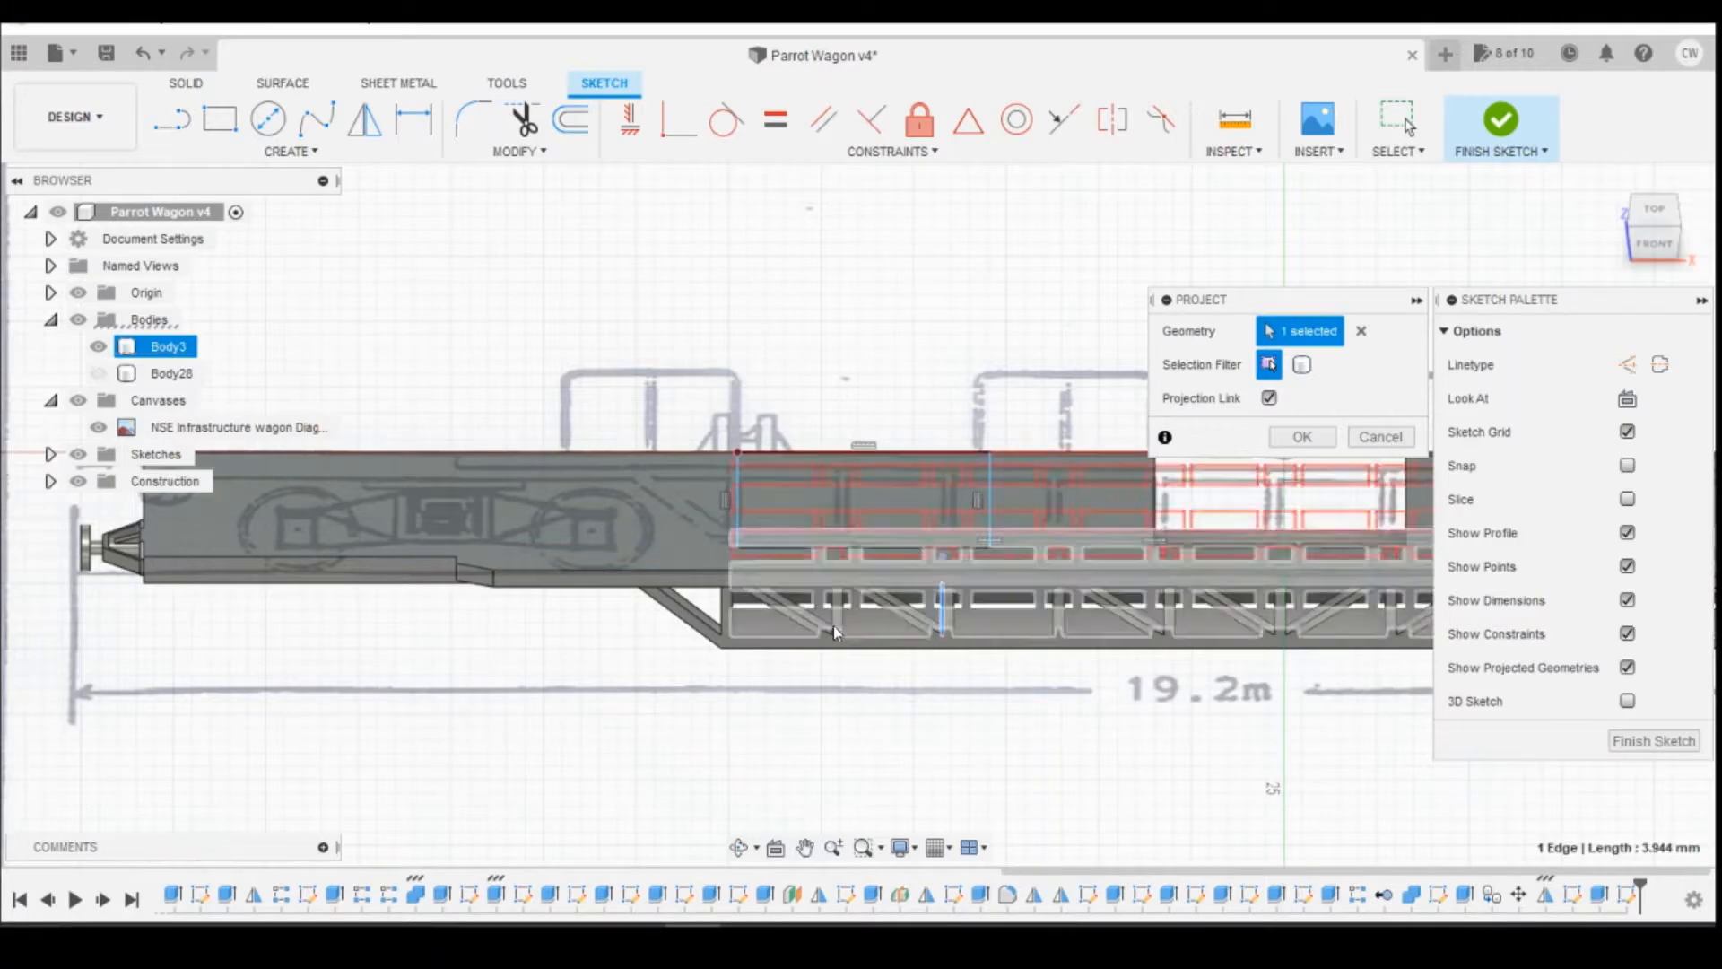
{"action": "left_click", "coordinate": [733, 623]}
{"action": "scroll", "coordinate": [756, 561], "scroll_direction": "up", "scroll_amount": 3}
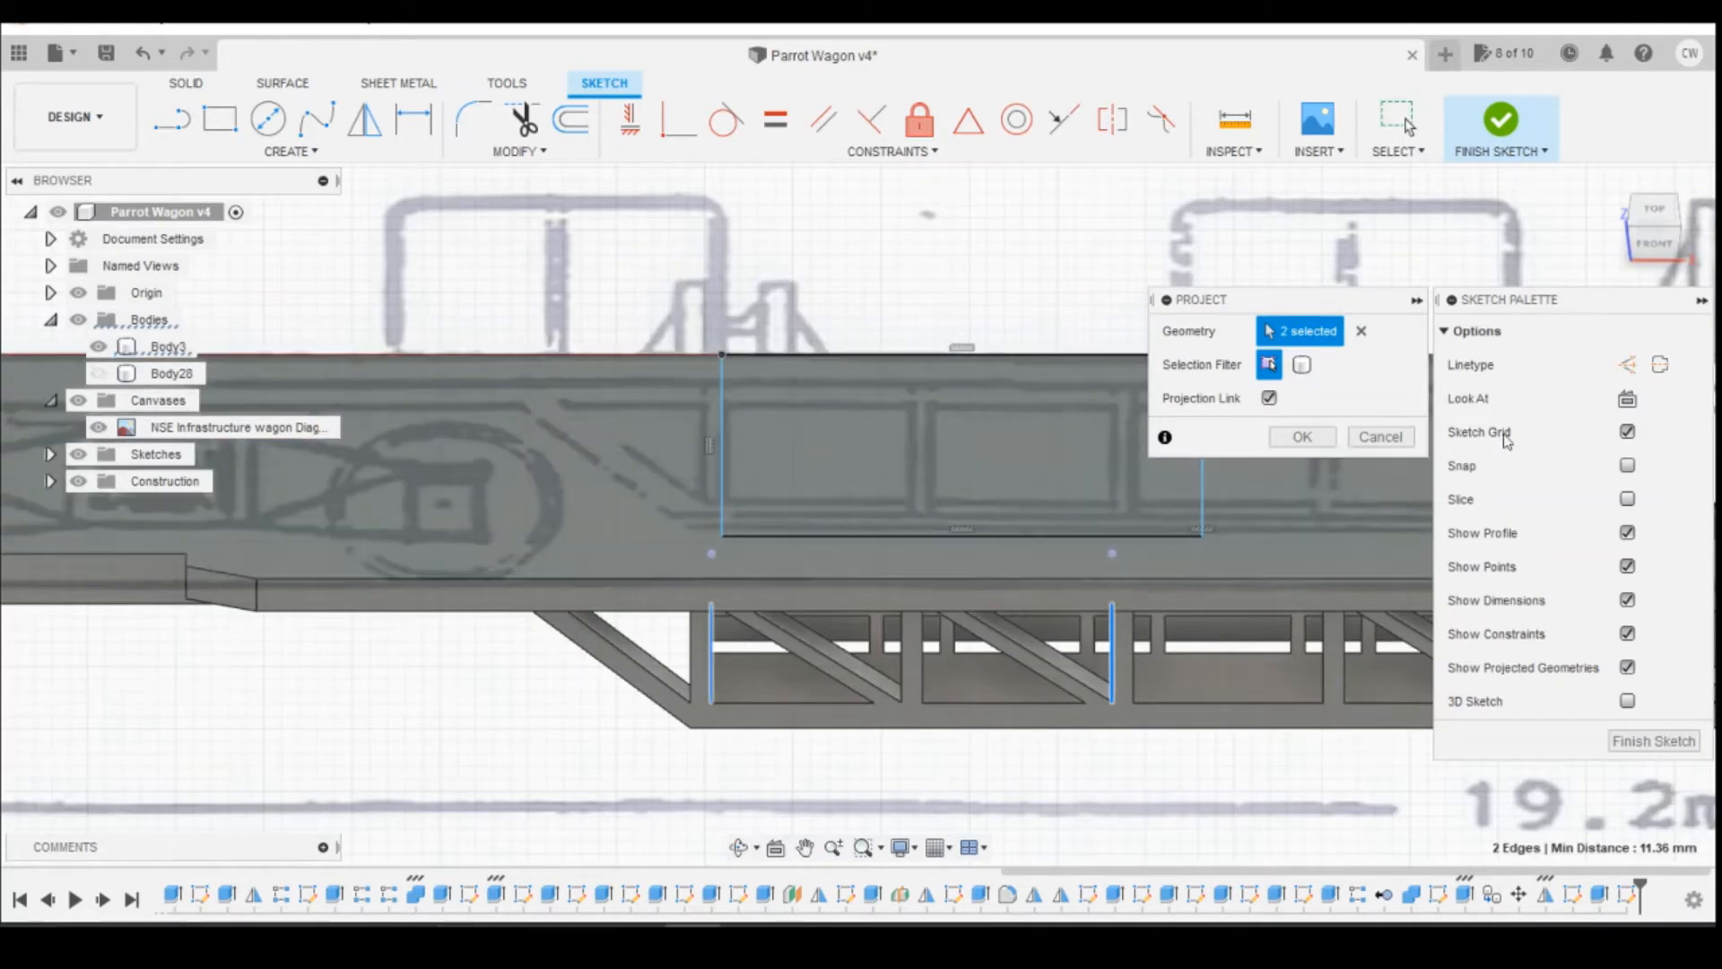
{"action": "left_click", "coordinate": [1301, 437]}
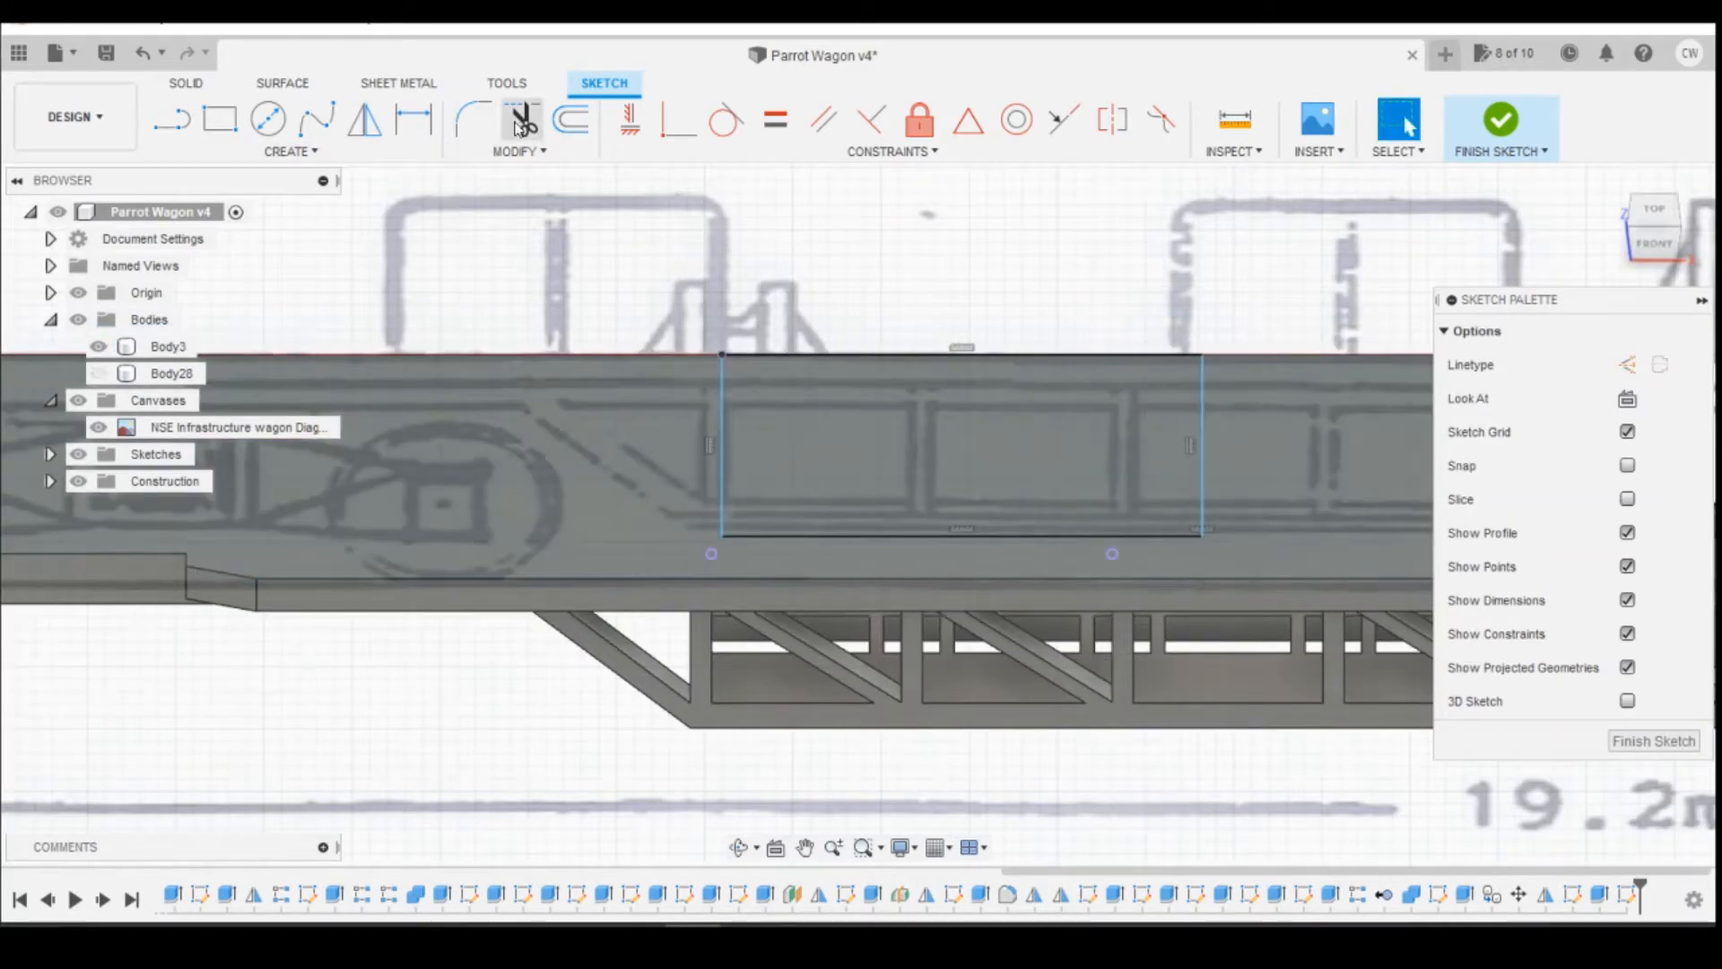
Step: Align the rectangle's buffer-end corner vertically with its projected post point and pull the opposite edge in just short of the other point
{"action": "left_click", "coordinate": [631, 118]}
{"action": "left_click", "coordinate": [722, 536]}
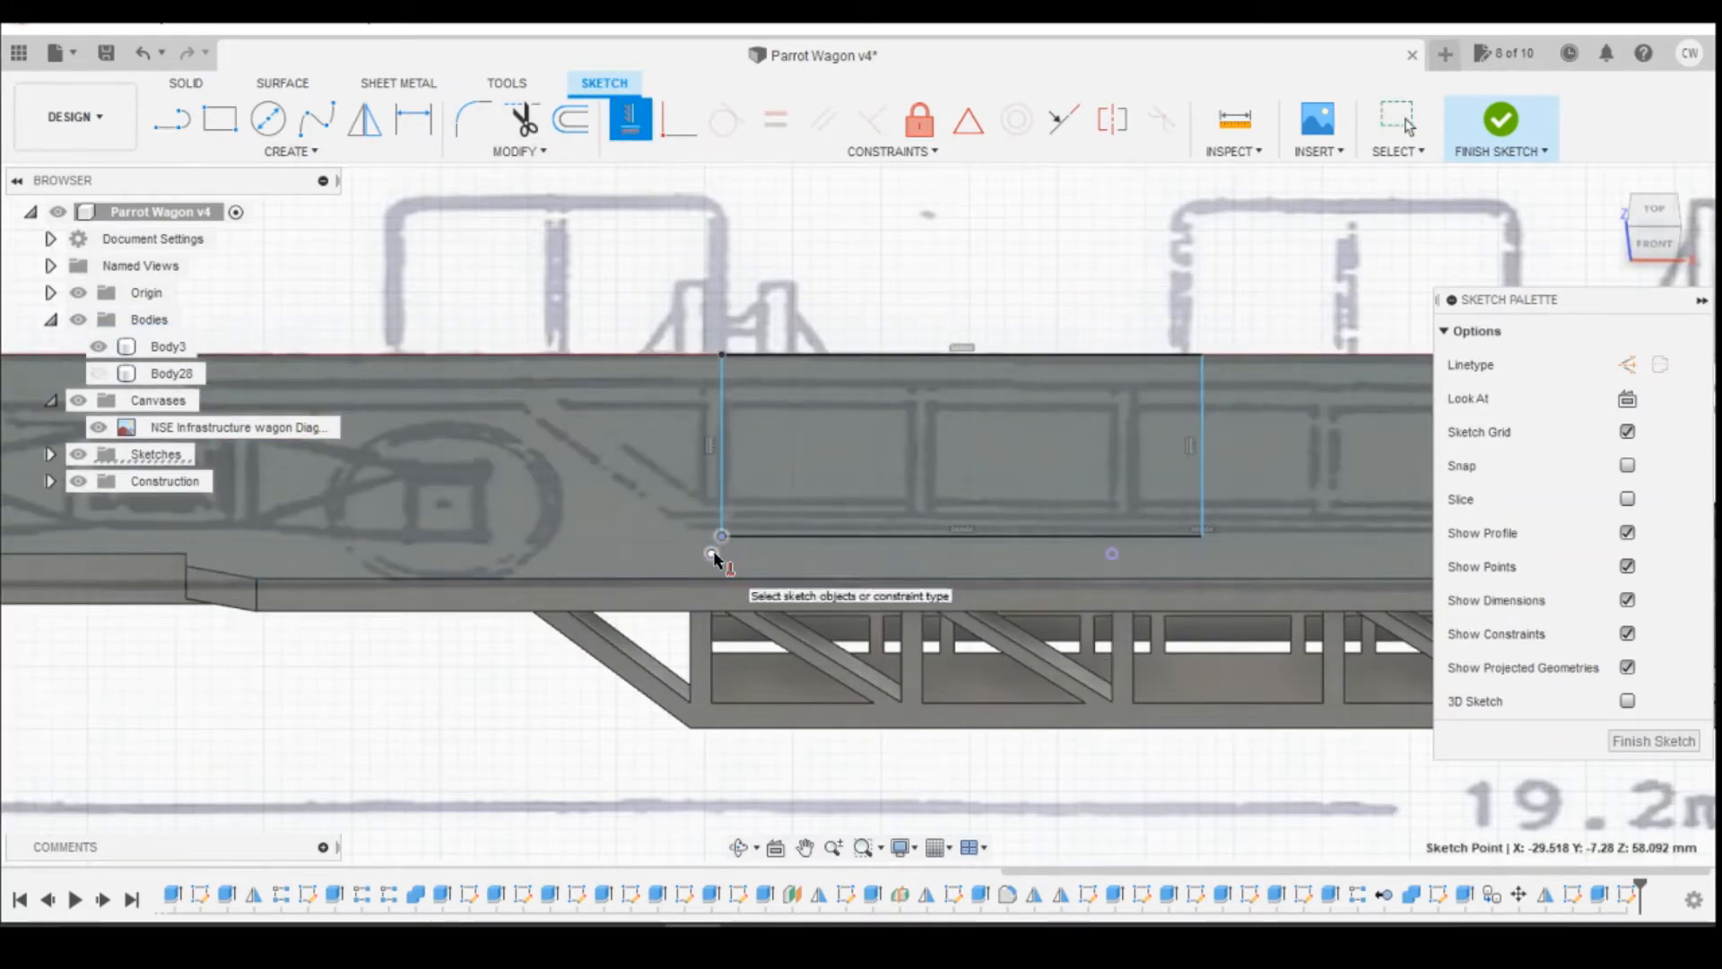
{"action": "left_click", "coordinate": [712, 554]}
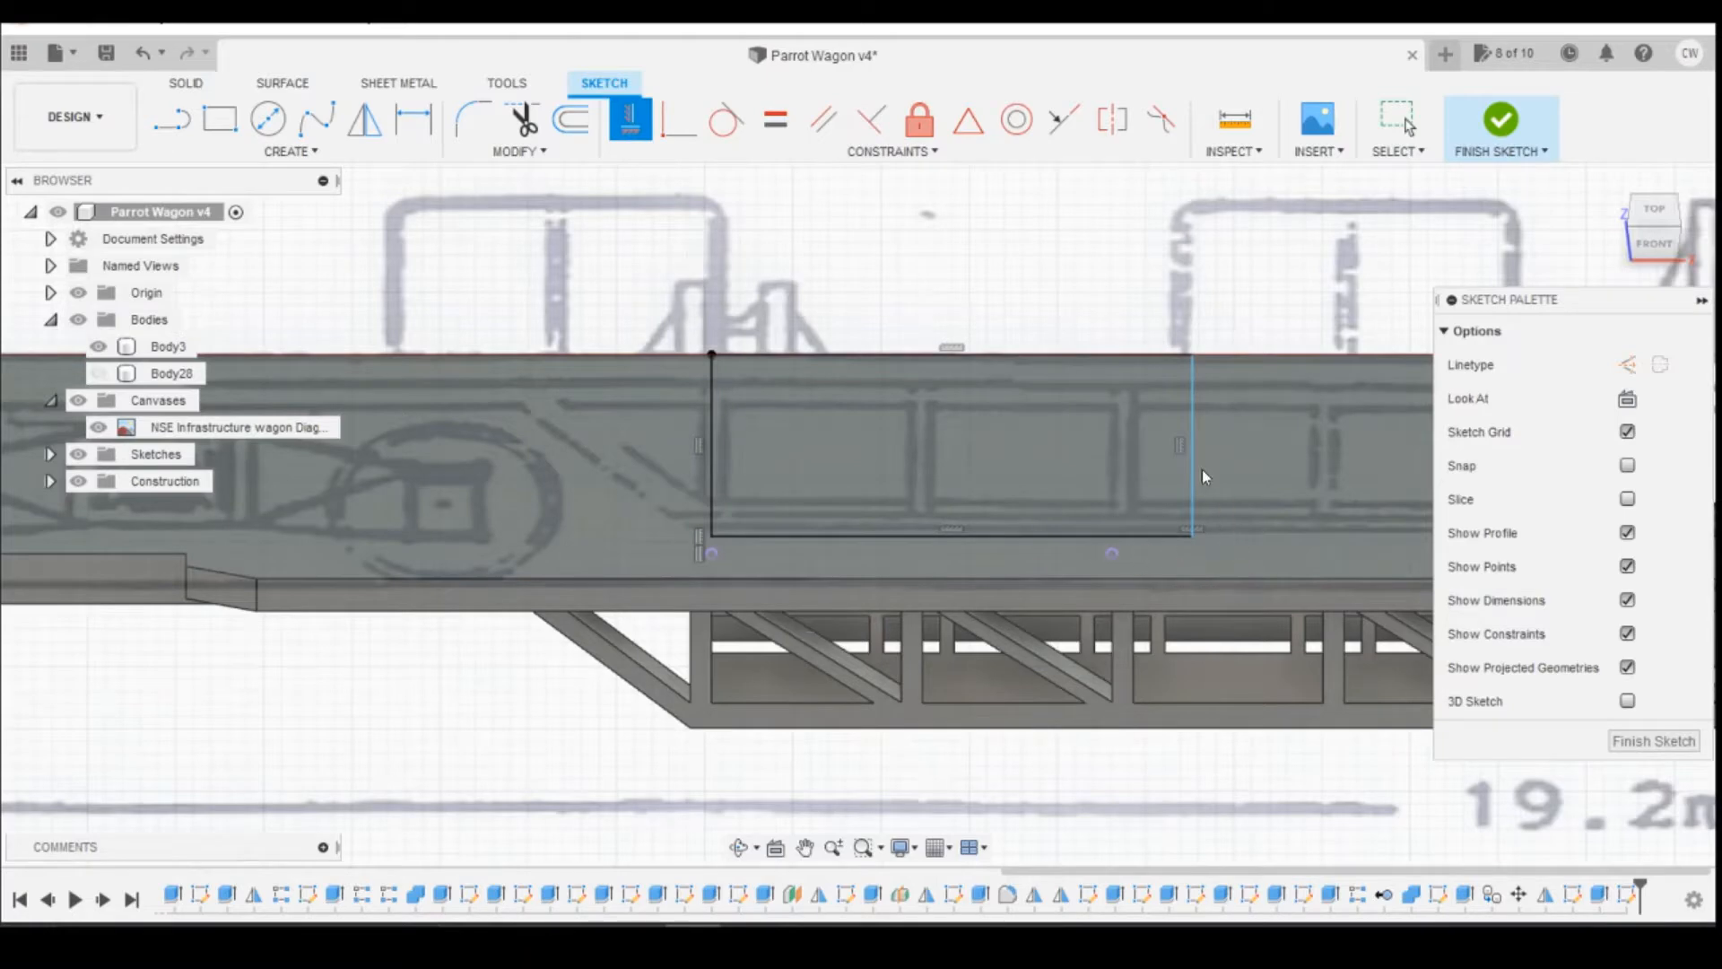
{"action": "key", "text": "Escape"}
{"action": "left_click_drag", "start_coordinate": [1192, 451], "coordinate": [1093, 457]}
{"action": "key", "text": "d"}
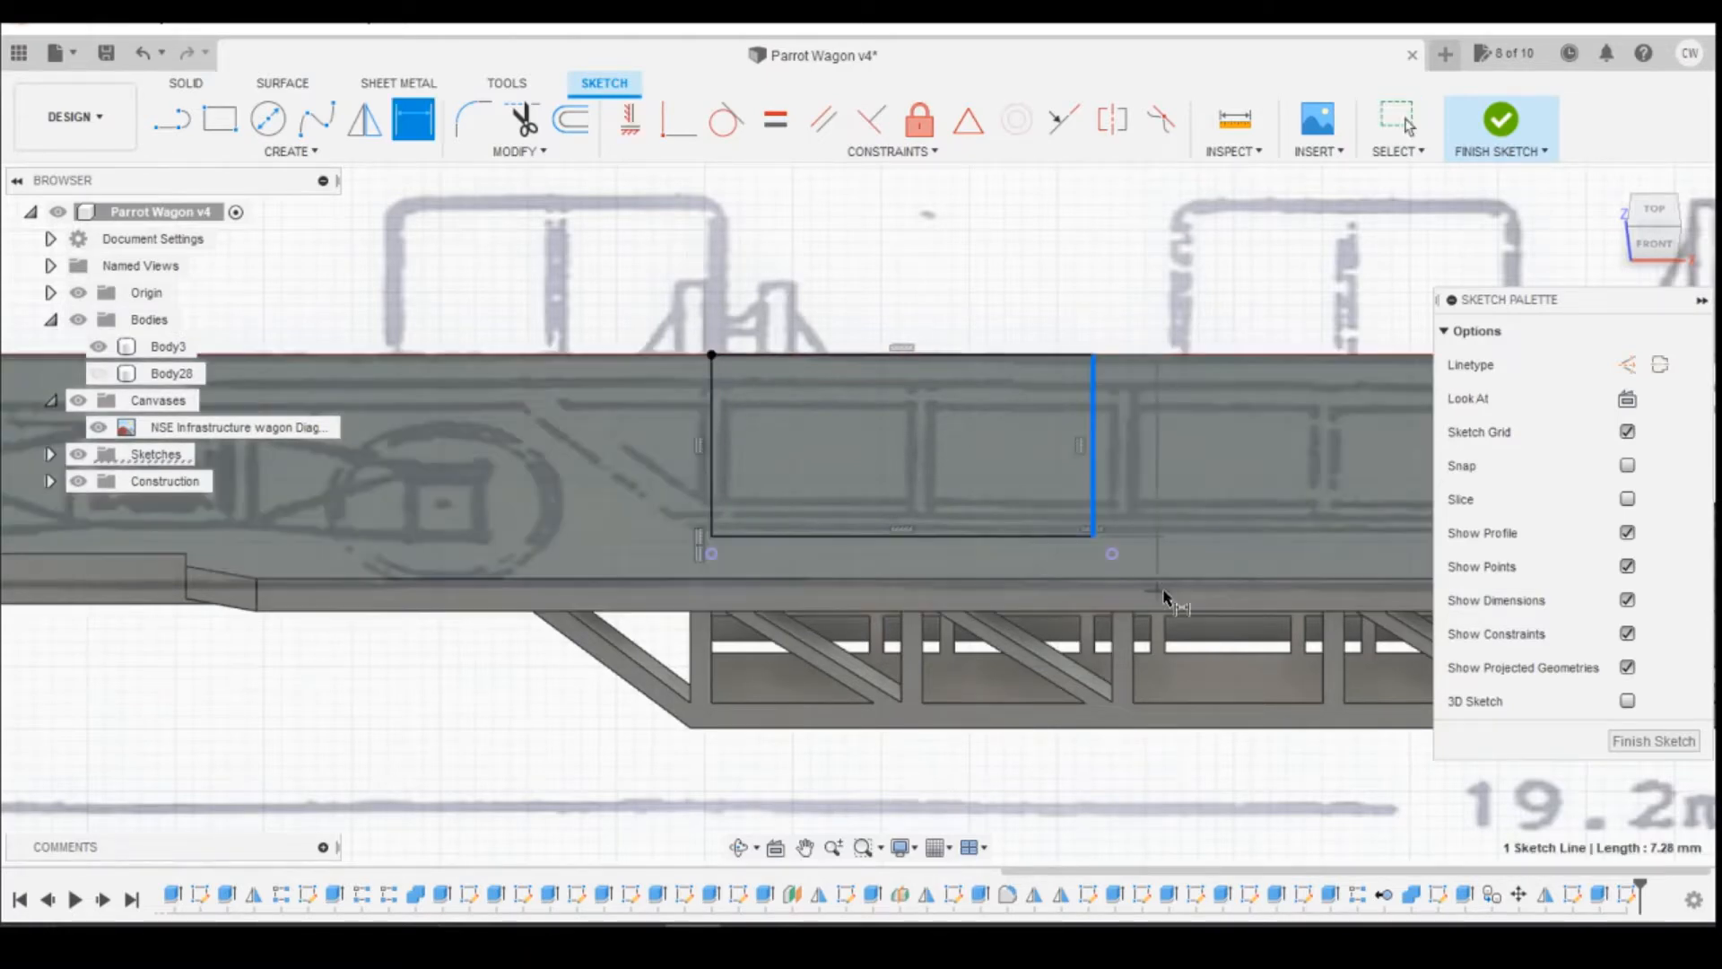
{"action": "left_click", "coordinate": [1093, 537]}
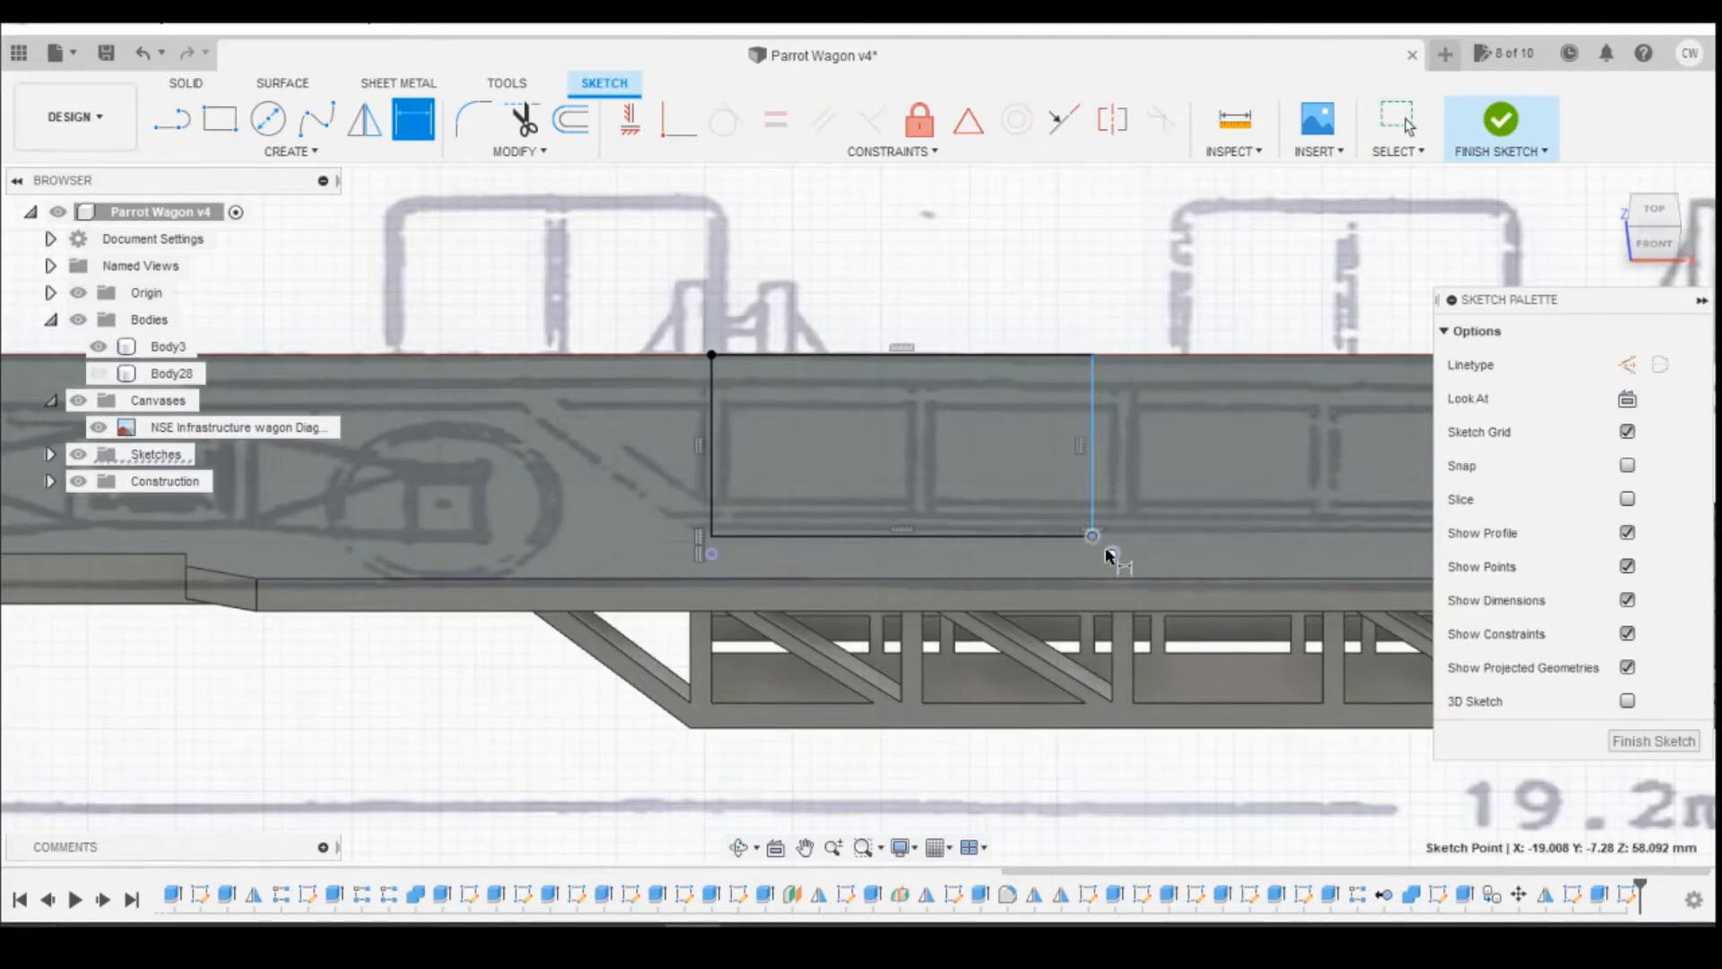
{"action": "left_click", "coordinate": [1112, 554]}
{"action": "left_click", "coordinate": [1113, 771]}
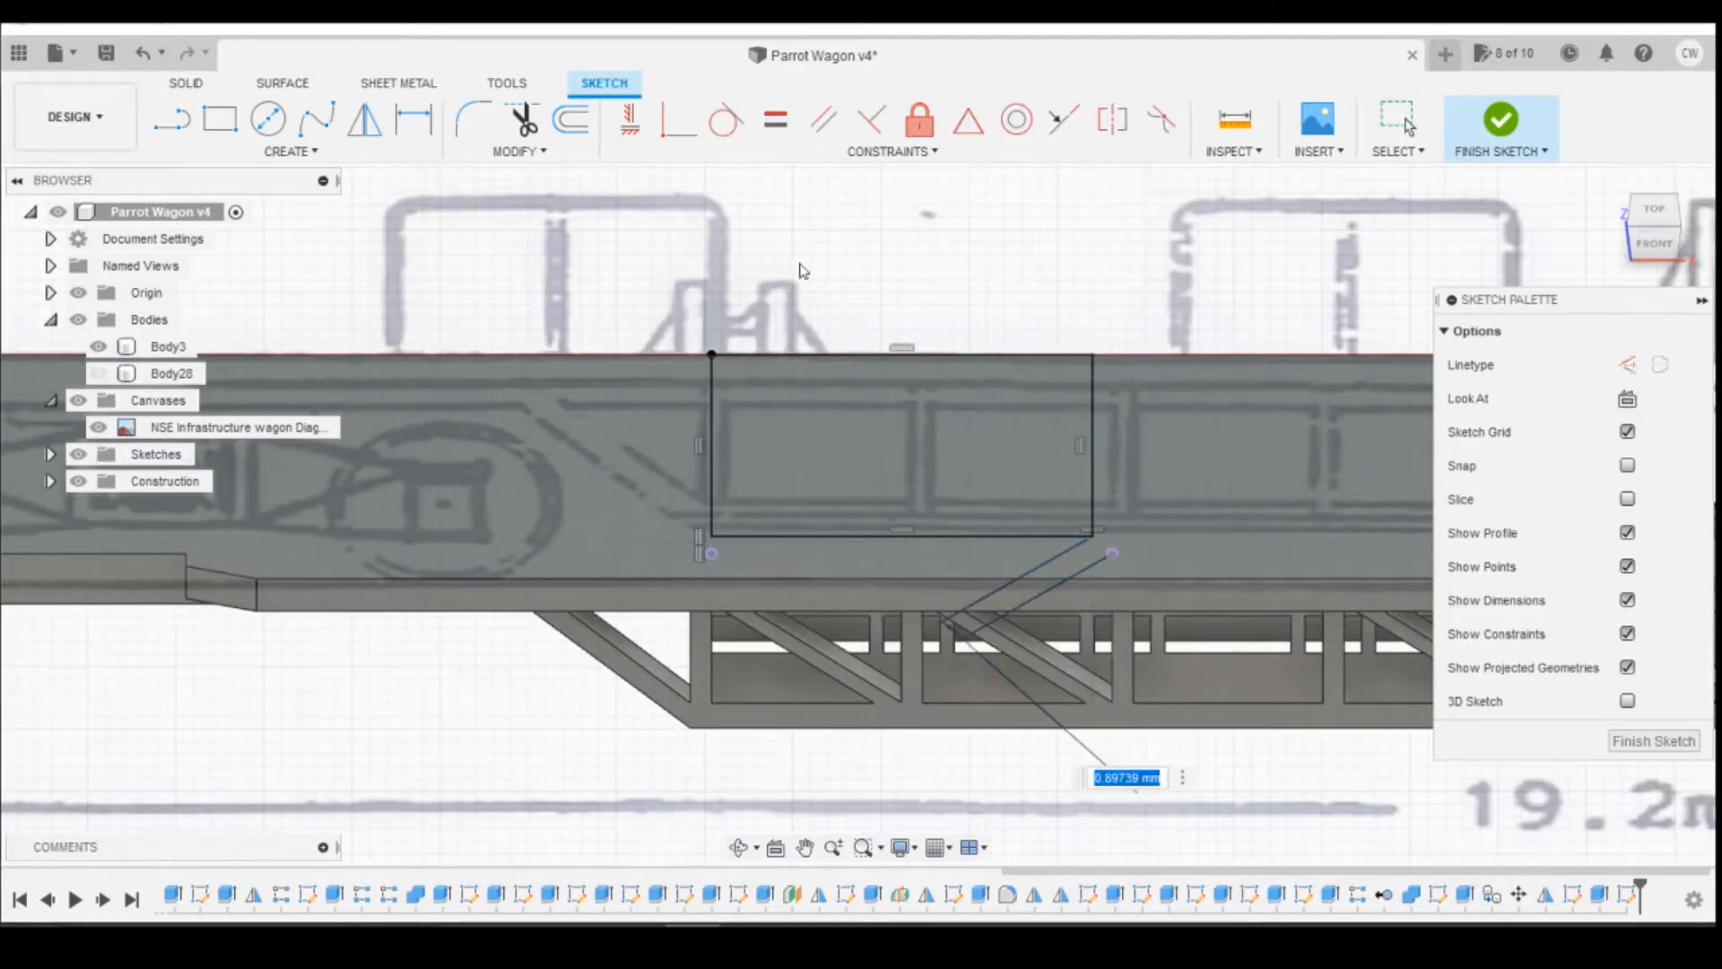
{"action": "key", "text": "Return"}
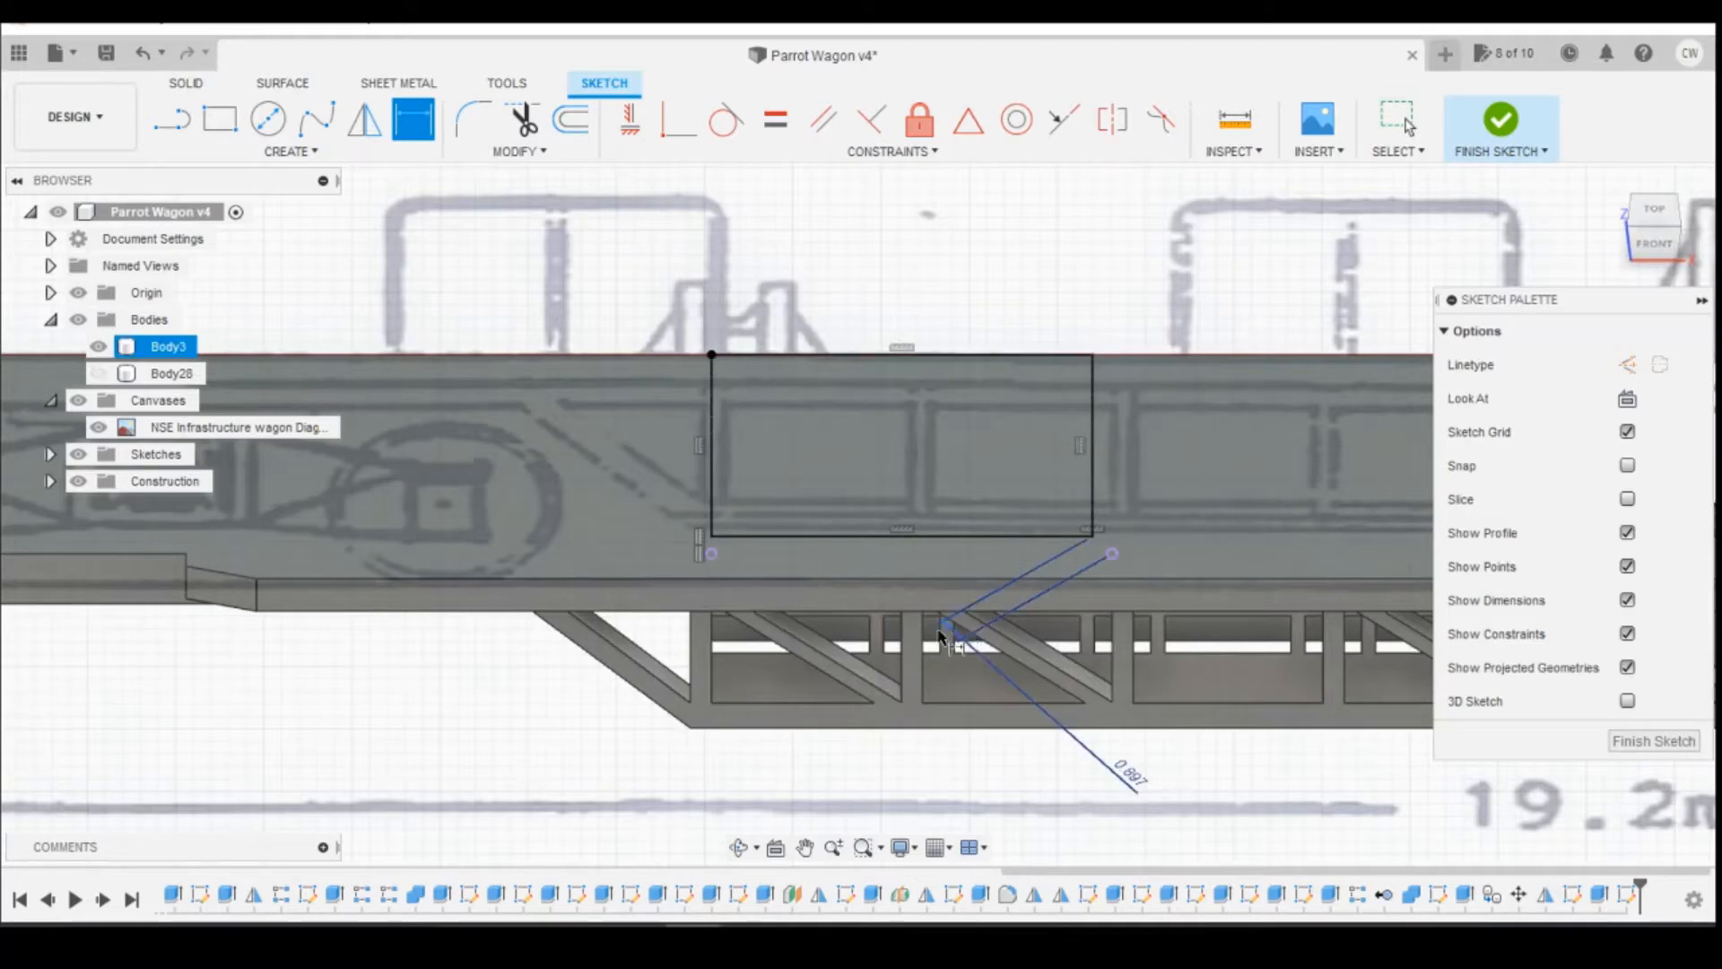
{"action": "left_click", "coordinate": [1130, 772]}
{"action": "key", "text": "Delete"}
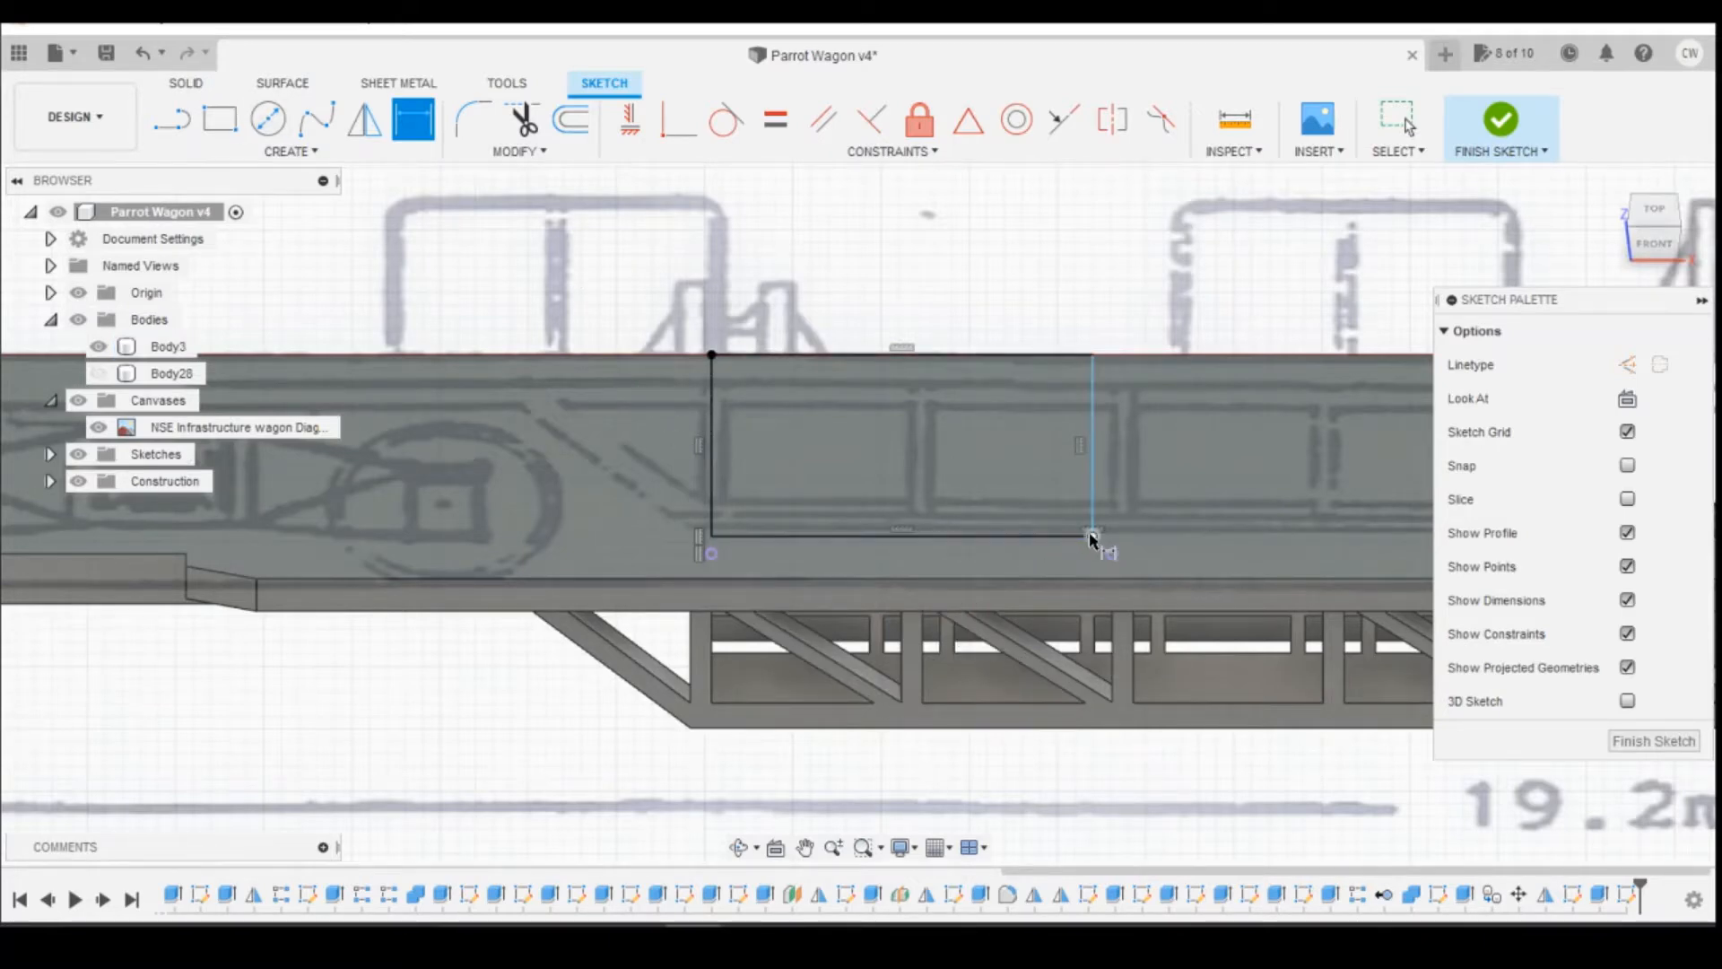
Step: Dimension the horizontal gap between the rectangle's free outer corner and the nearby projected post point
{"action": "left_click", "coordinate": [1092, 536]}
{"action": "left_click", "coordinate": [1112, 553], "text": "shift"}
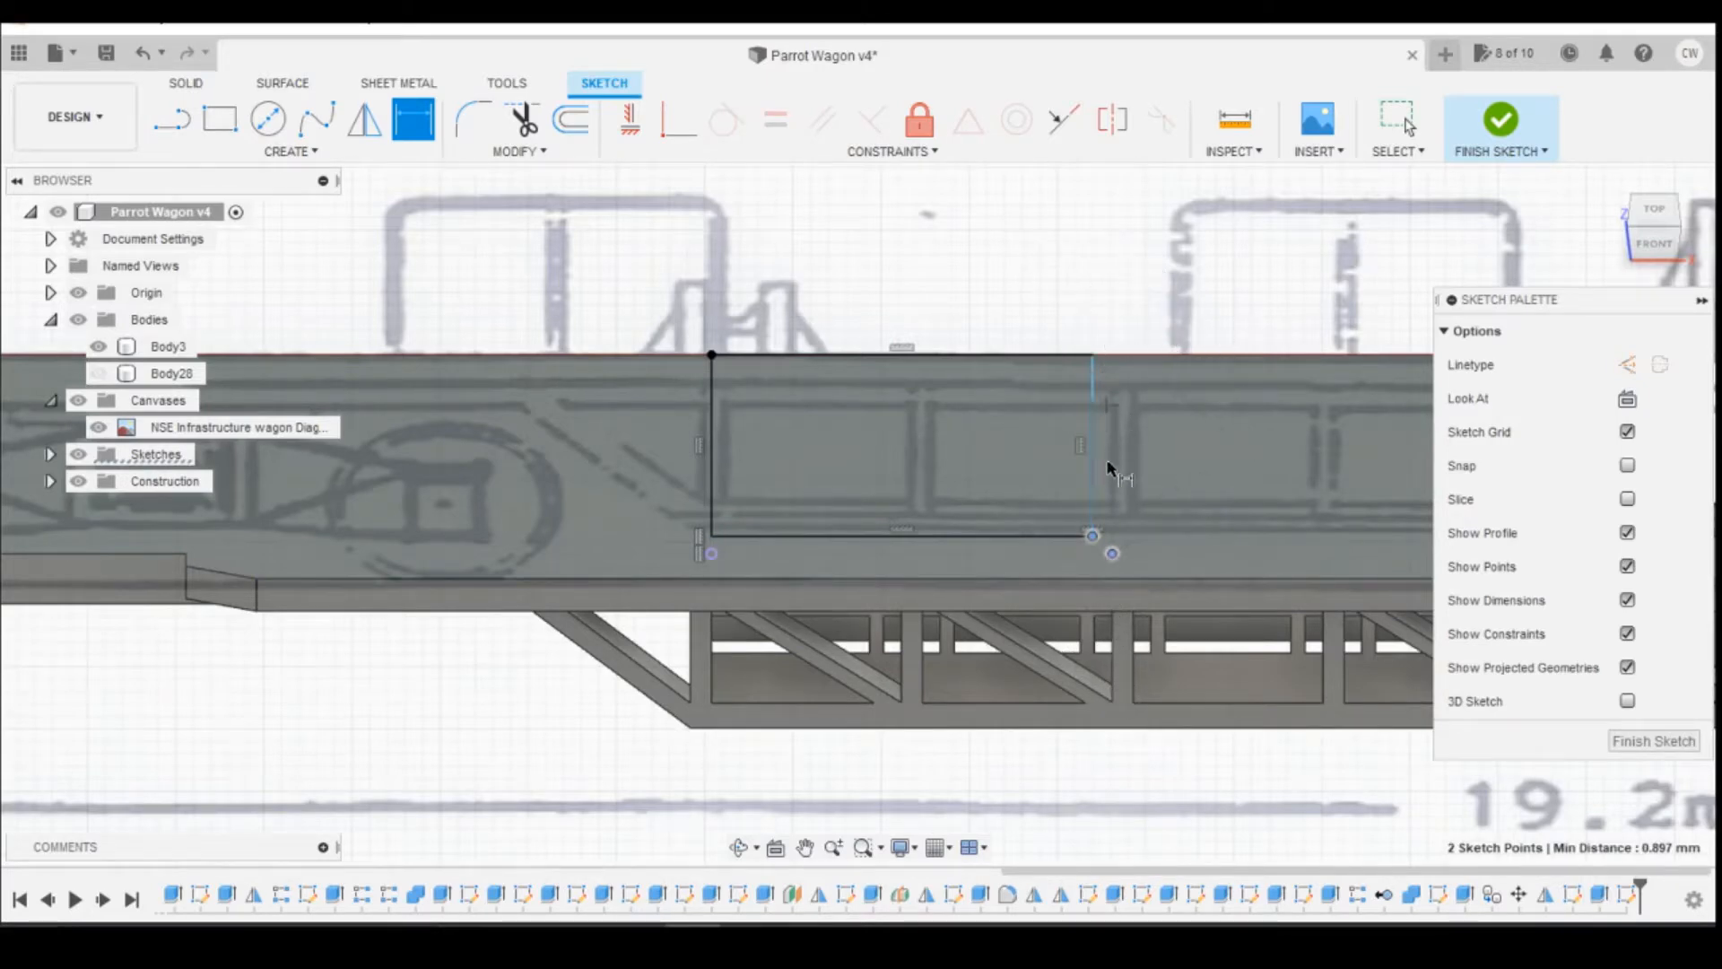
{"action": "left_click", "coordinate": [1121, 578]}
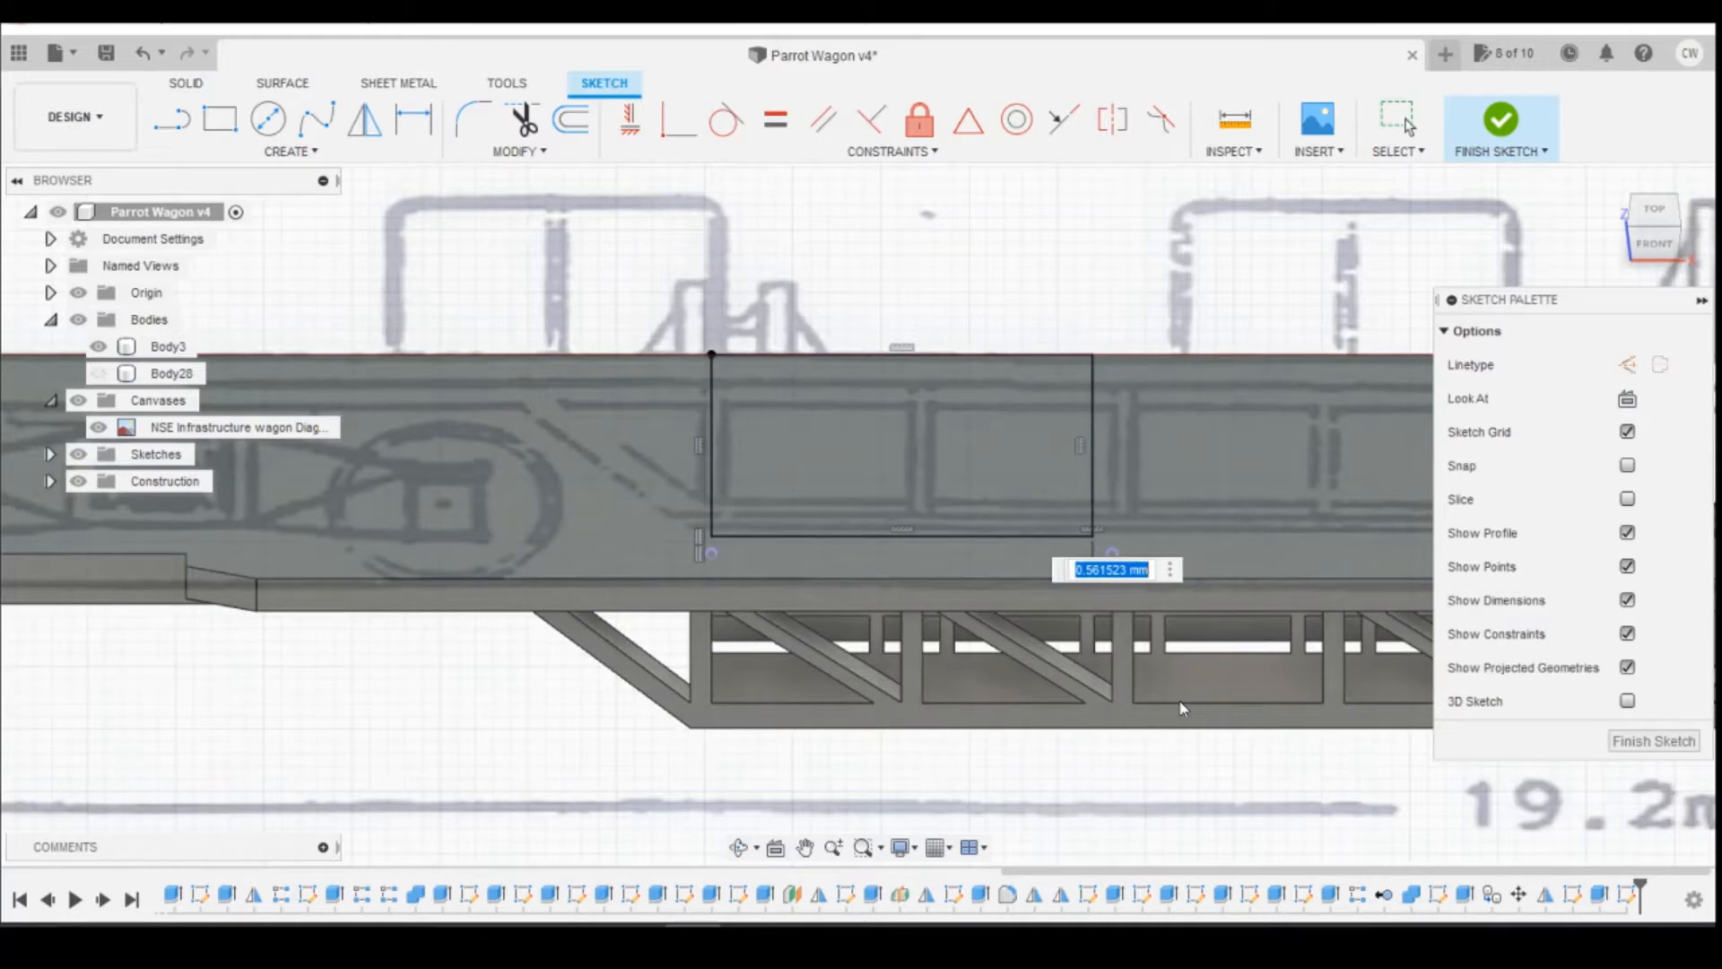
{"action": "key", "text": "Return"}
{"action": "key", "text": "Escape"}
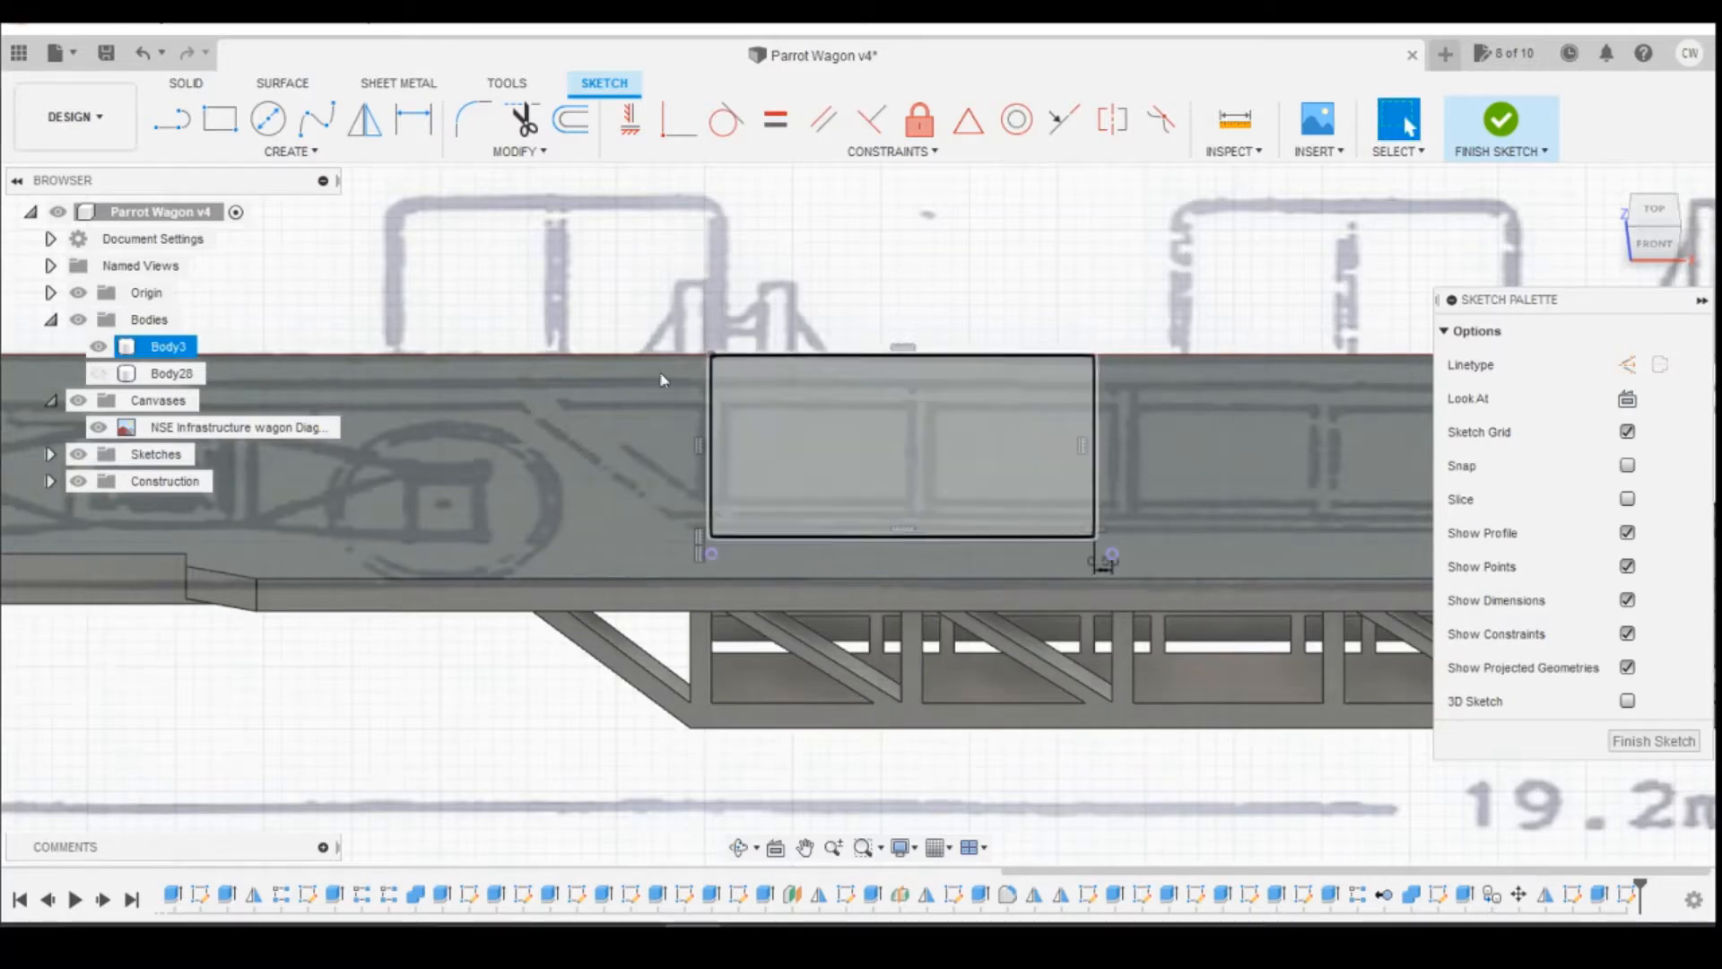
Step: Extrude the rectangle -2 mm as a cut to make a second reel opening in the deck
{"action": "right_click", "coordinate": [860, 463]}
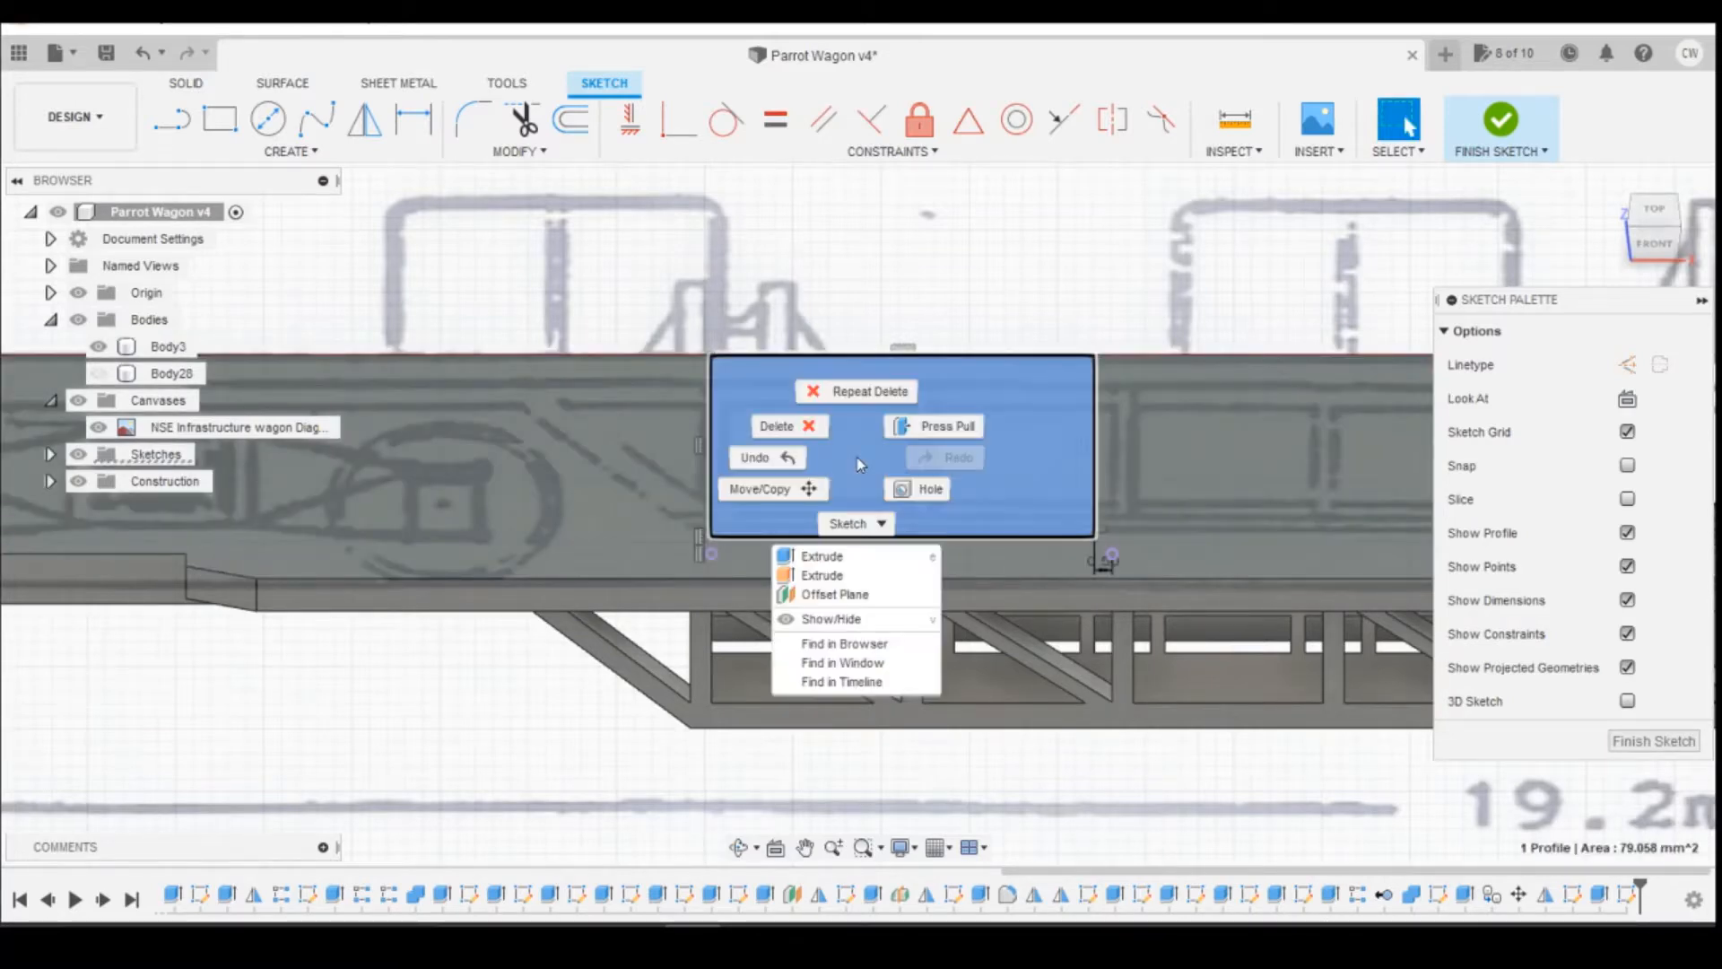
{"action": "left_click", "coordinate": [821, 557]}
{"action": "left_click", "coordinate": [1654, 211]}
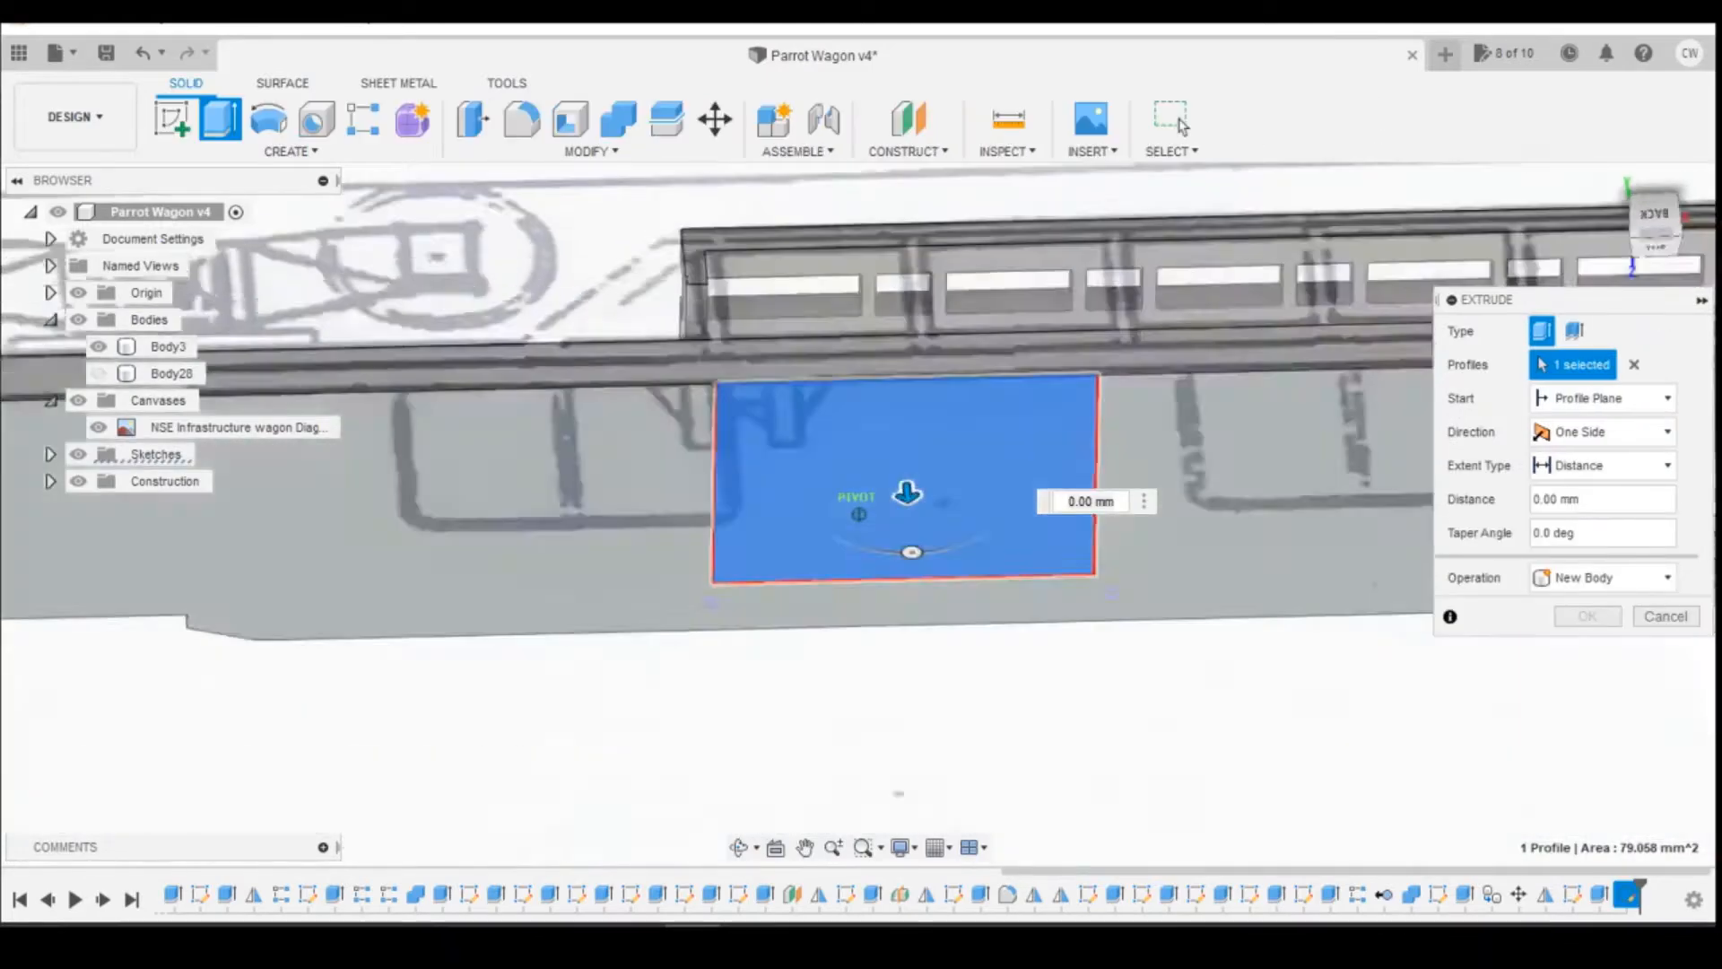
{"action": "left_click_drag", "start_coordinate": [912, 589], "coordinate": [903, 489]}
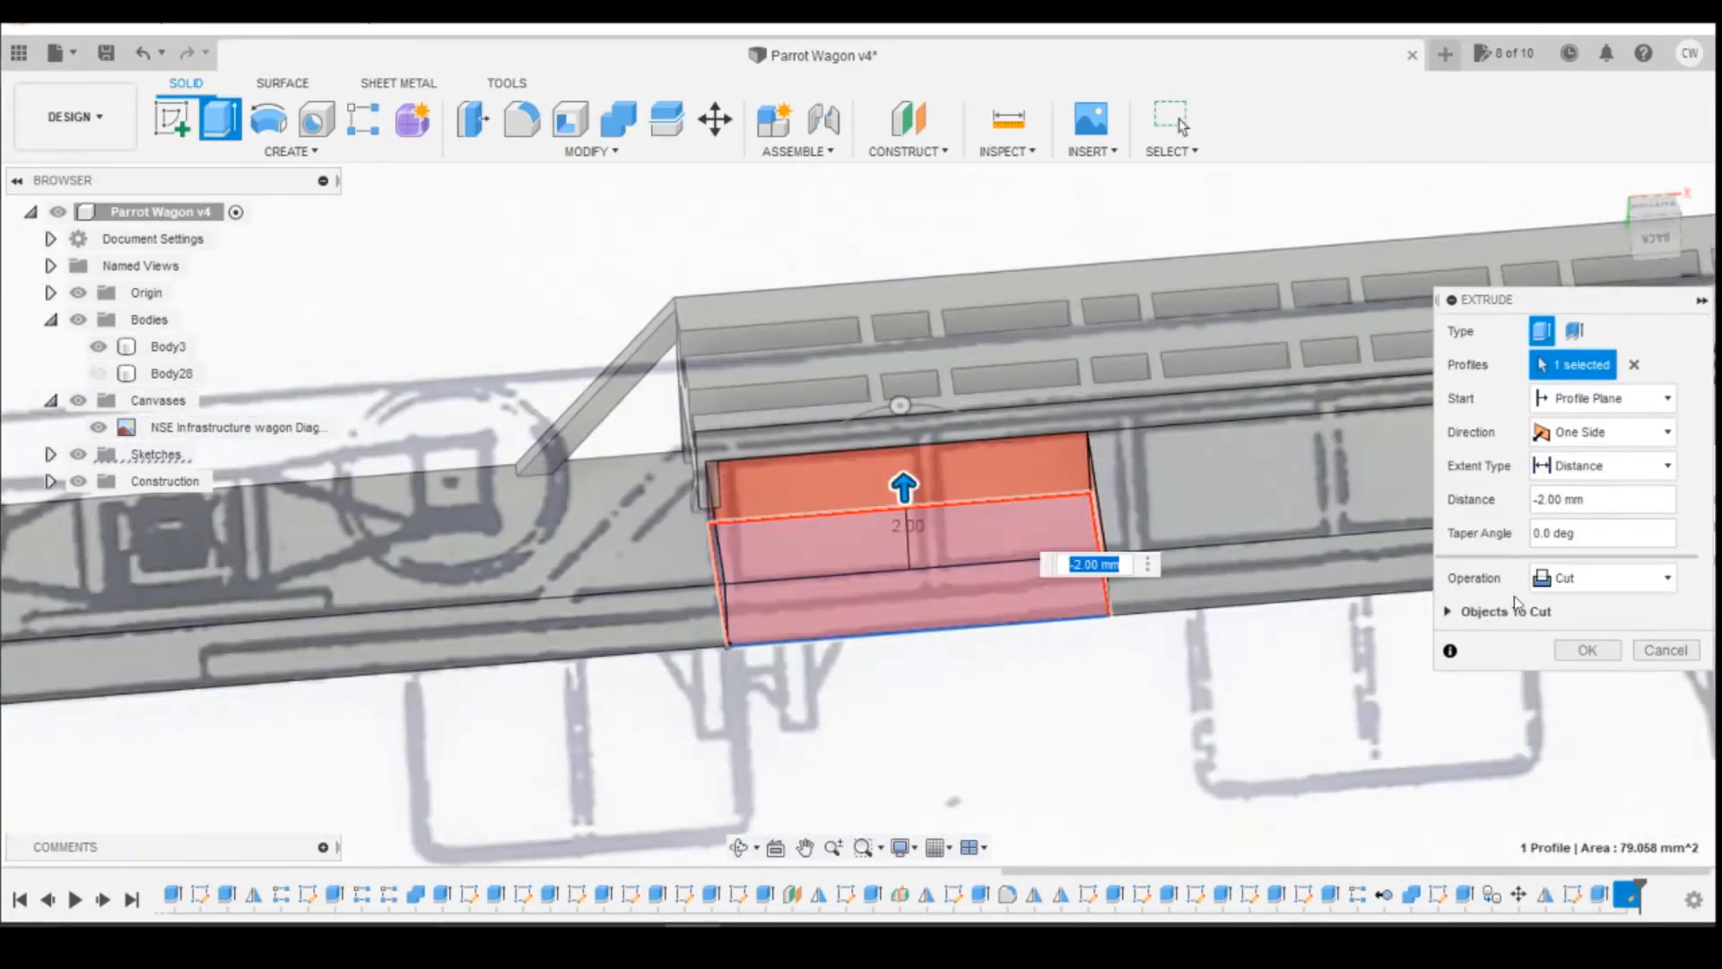
{"action": "left_click", "coordinate": [1585, 656]}
Step: Mirror the new opening's extrude feature across Plane1 with the Adjust compute option to cut the matching opening at the other end
{"action": "mouse_move", "coordinate": [1655, 224]}
{"action": "left_mouse_down"}
{"action": "mouse_move", "coordinate": [1652, 183]}
{"action": "mouse_move", "coordinate": [1655, 220]}
{"action": "mouse_move", "coordinate": [1657, 205]}
{"action": "mouse_move", "coordinate": [1592, 220]}
{"action": "mouse_move", "coordinate": [1659, 215]}
{"action": "left_mouse_up"}
{"action": "scroll", "coordinate": [1484, 502], "scroll_direction": "up", "scroll_amount": 3}
{"action": "scroll", "coordinate": [1358, 547], "scroll_direction": "down", "scroll_amount": 5}
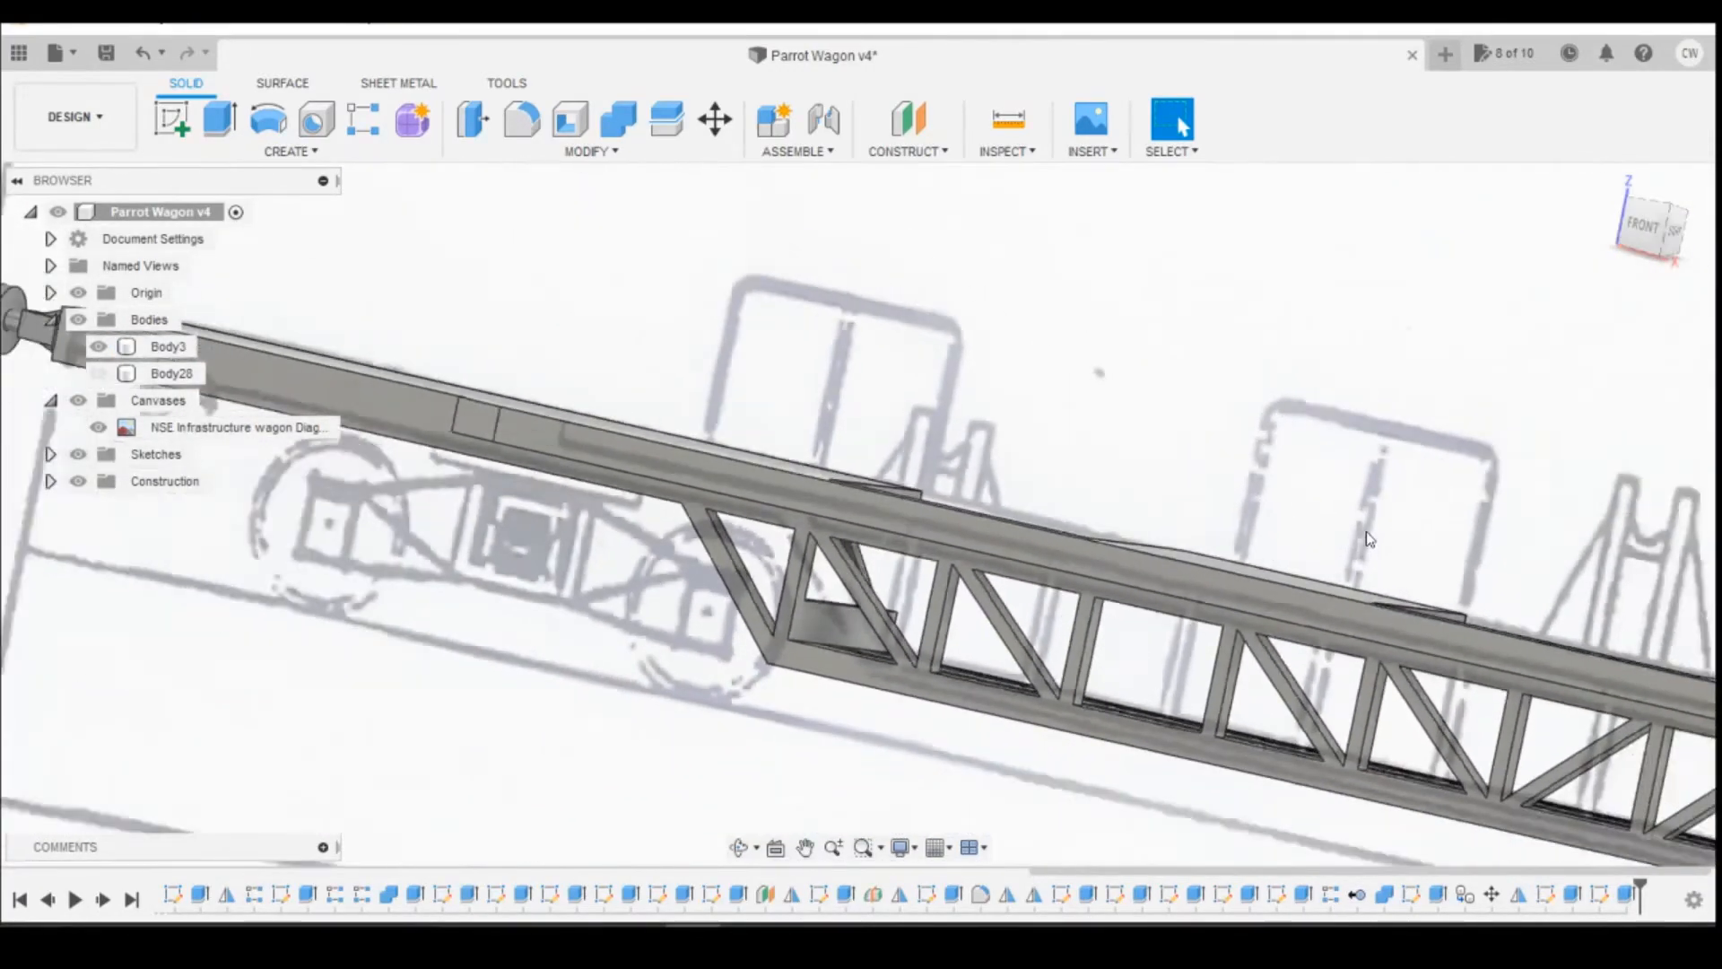
{"action": "left_click", "coordinate": [1652, 232]}
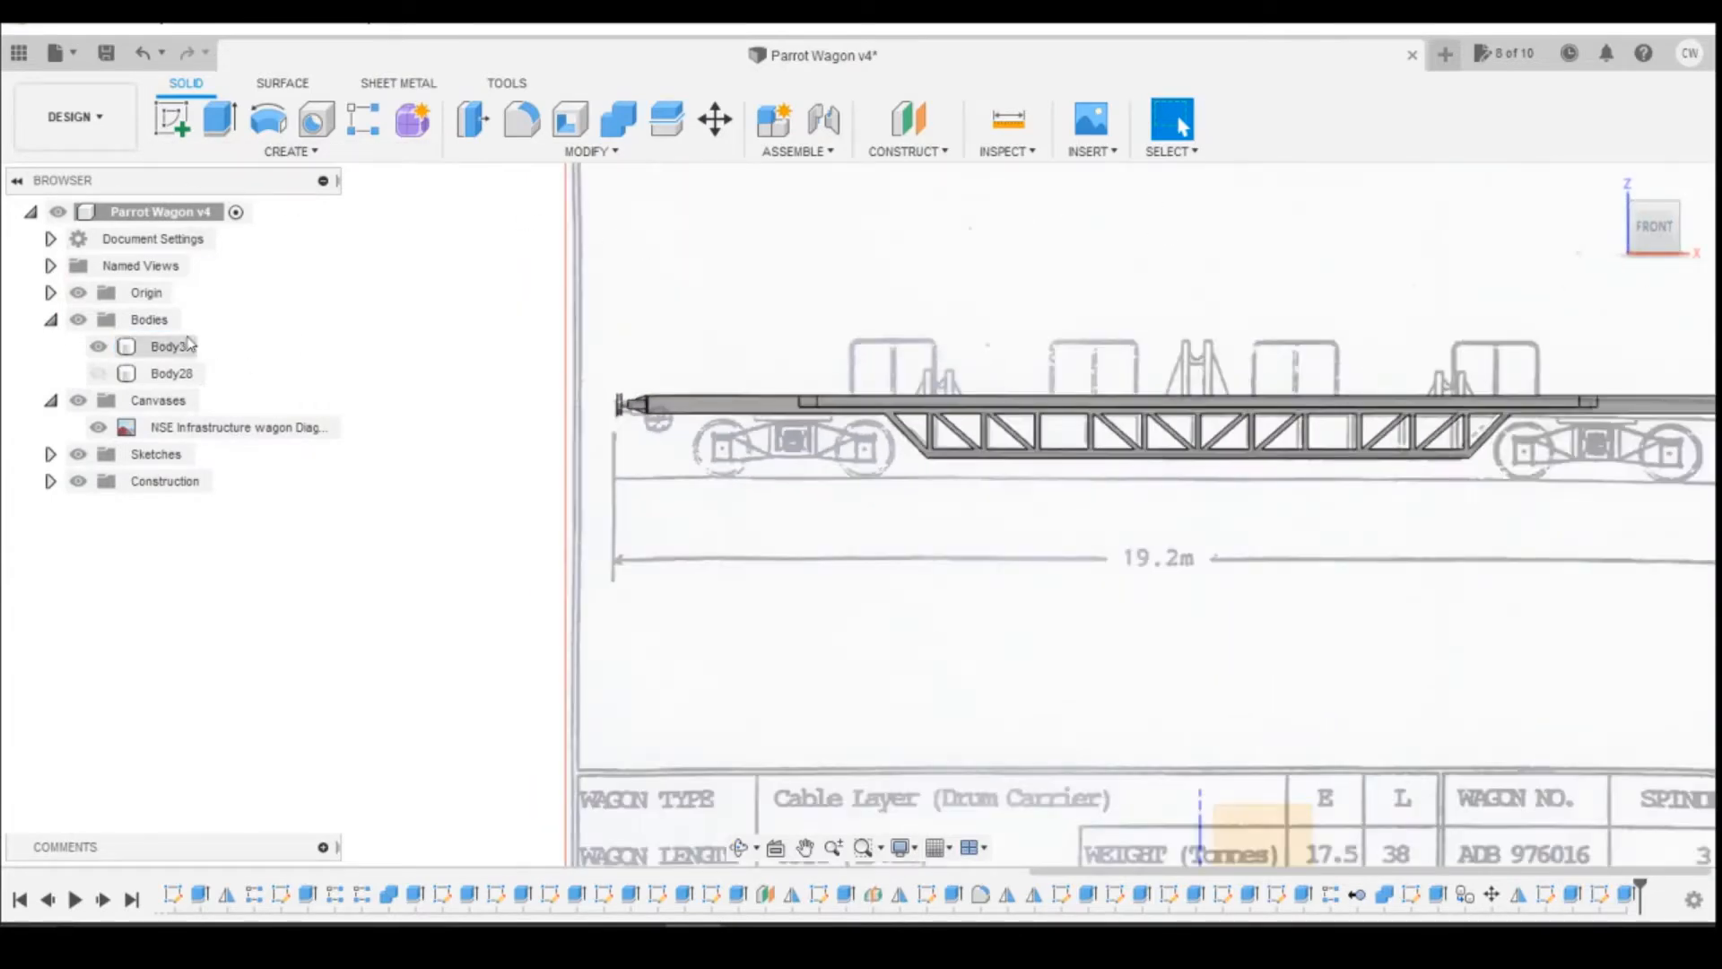
{"action": "left_click", "coordinate": [51, 482]}
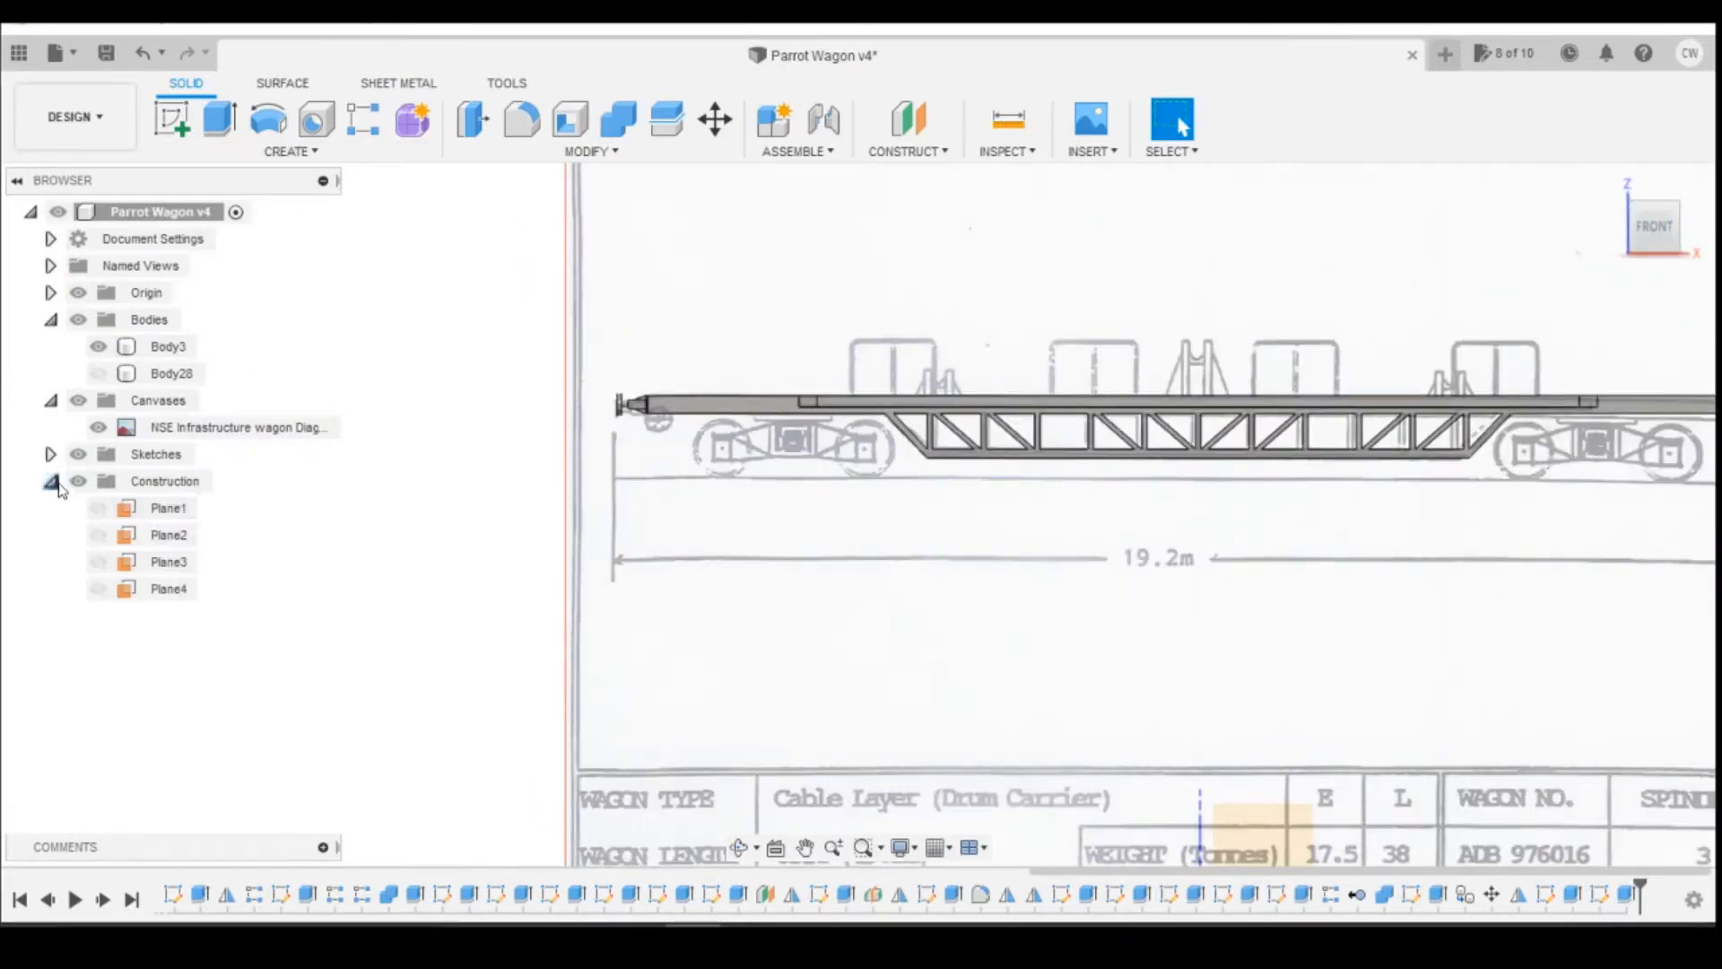
{"action": "left_click", "coordinate": [175, 509]}
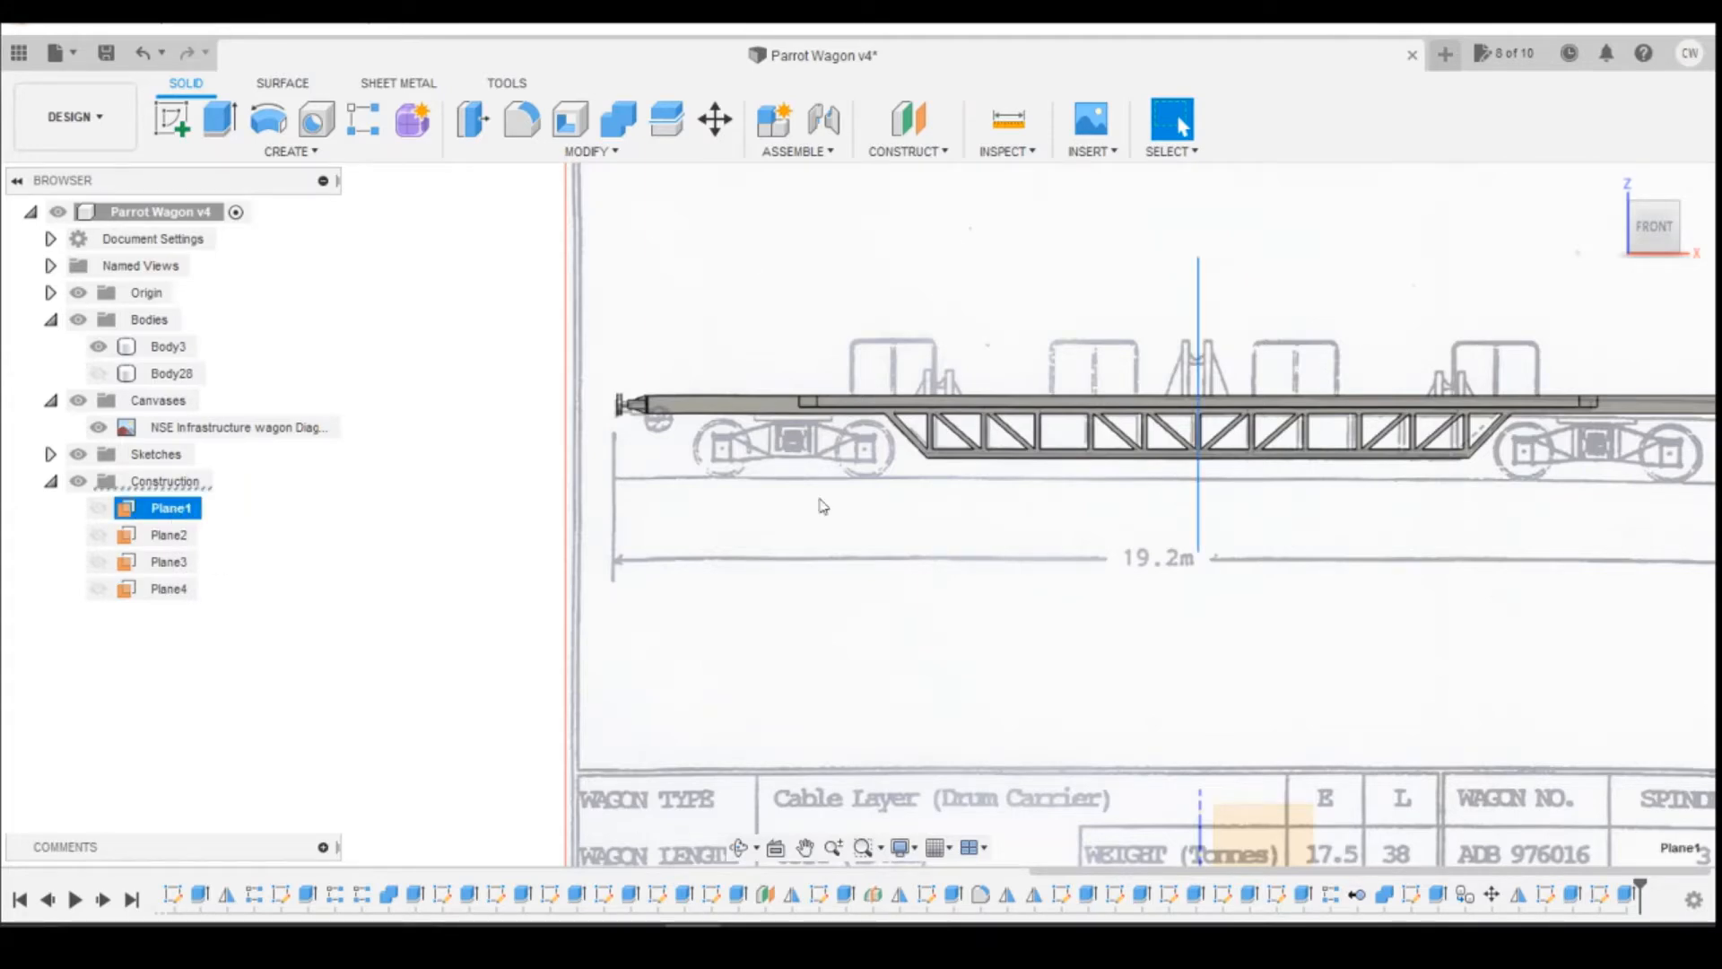
{"action": "left_click", "coordinate": [291, 151]}
{"action": "left_click", "coordinate": [235, 669]}
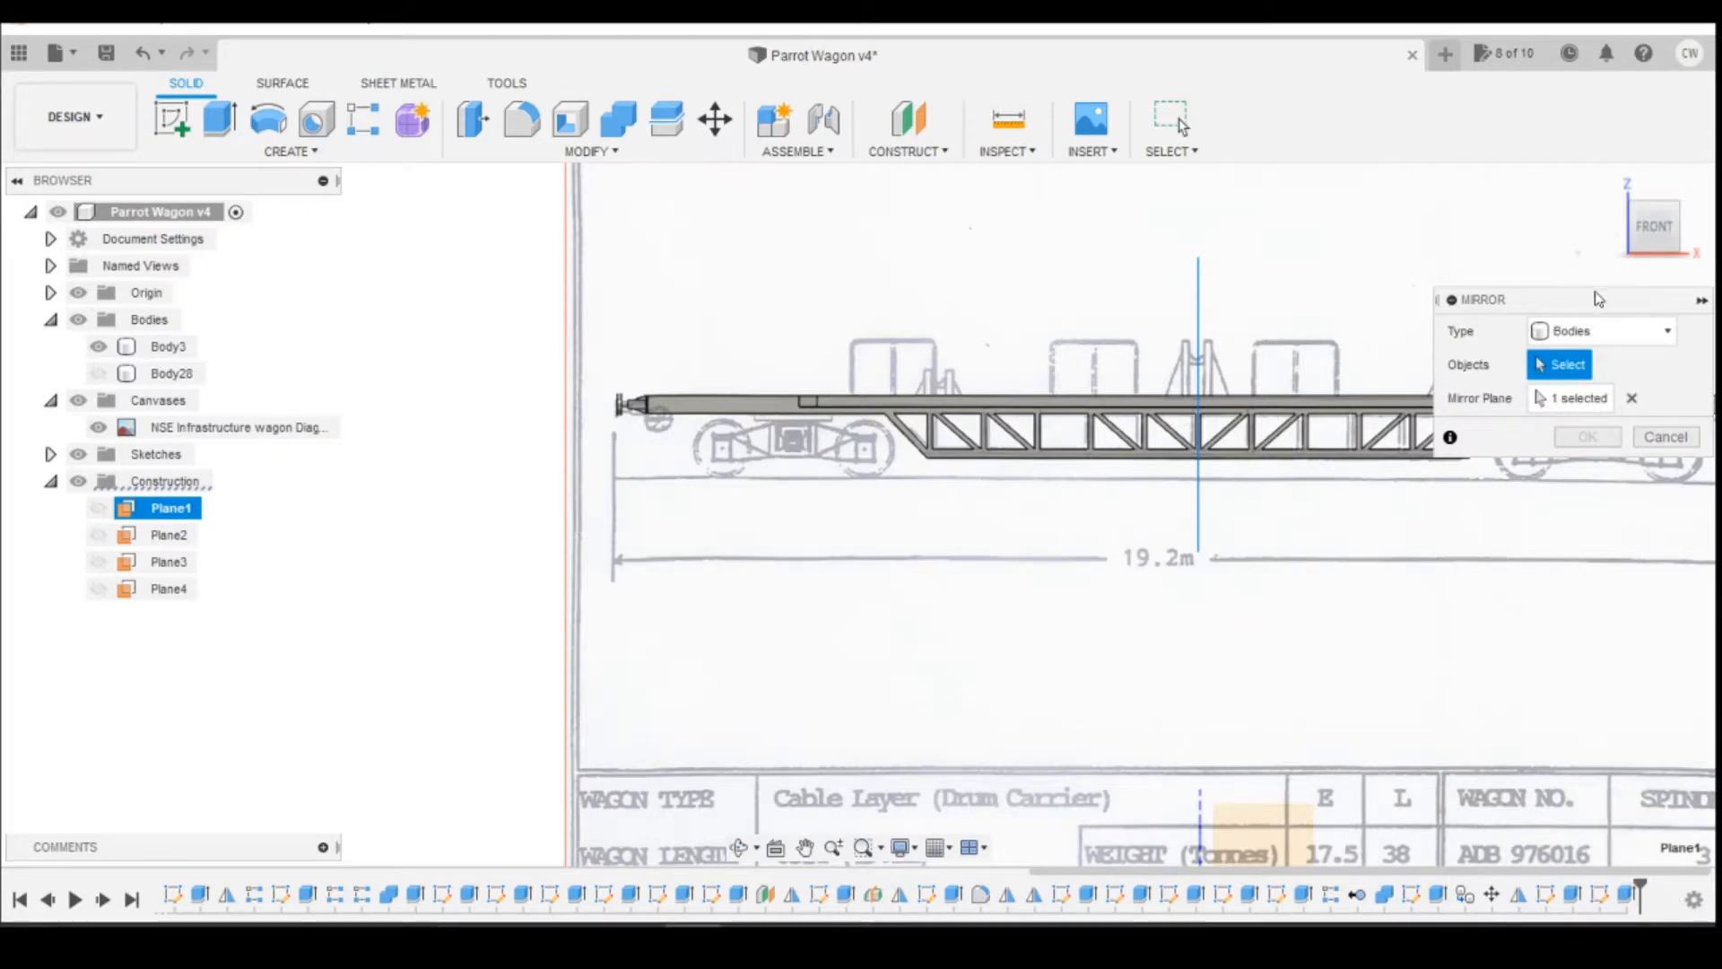
{"action": "left_click", "coordinate": [1601, 331]}
{"action": "left_click", "coordinate": [1584, 408]}
{"action": "left_click", "coordinate": [1628, 894]}
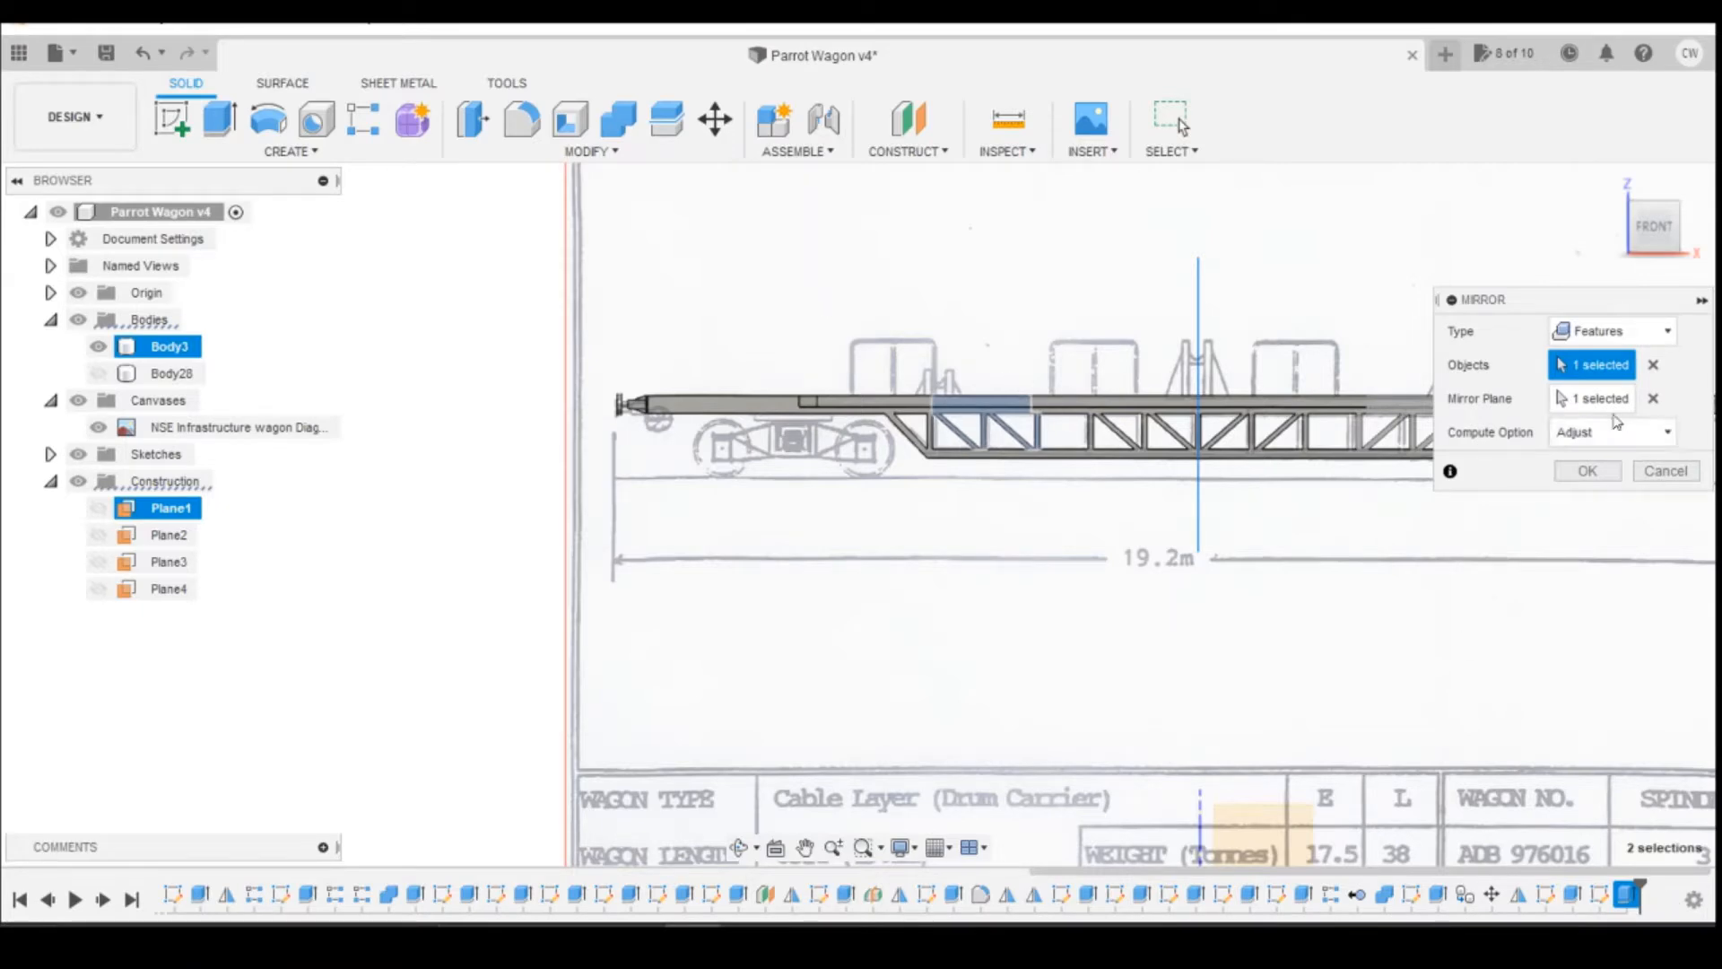
{"action": "left_click", "coordinate": [1587, 471]}
Step: Check the deck openings from above, and switch to Photos to study the reel supports, handrails and deck equipment in the wagon pictures
{"action": "left_click", "coordinate": [1654, 229]}
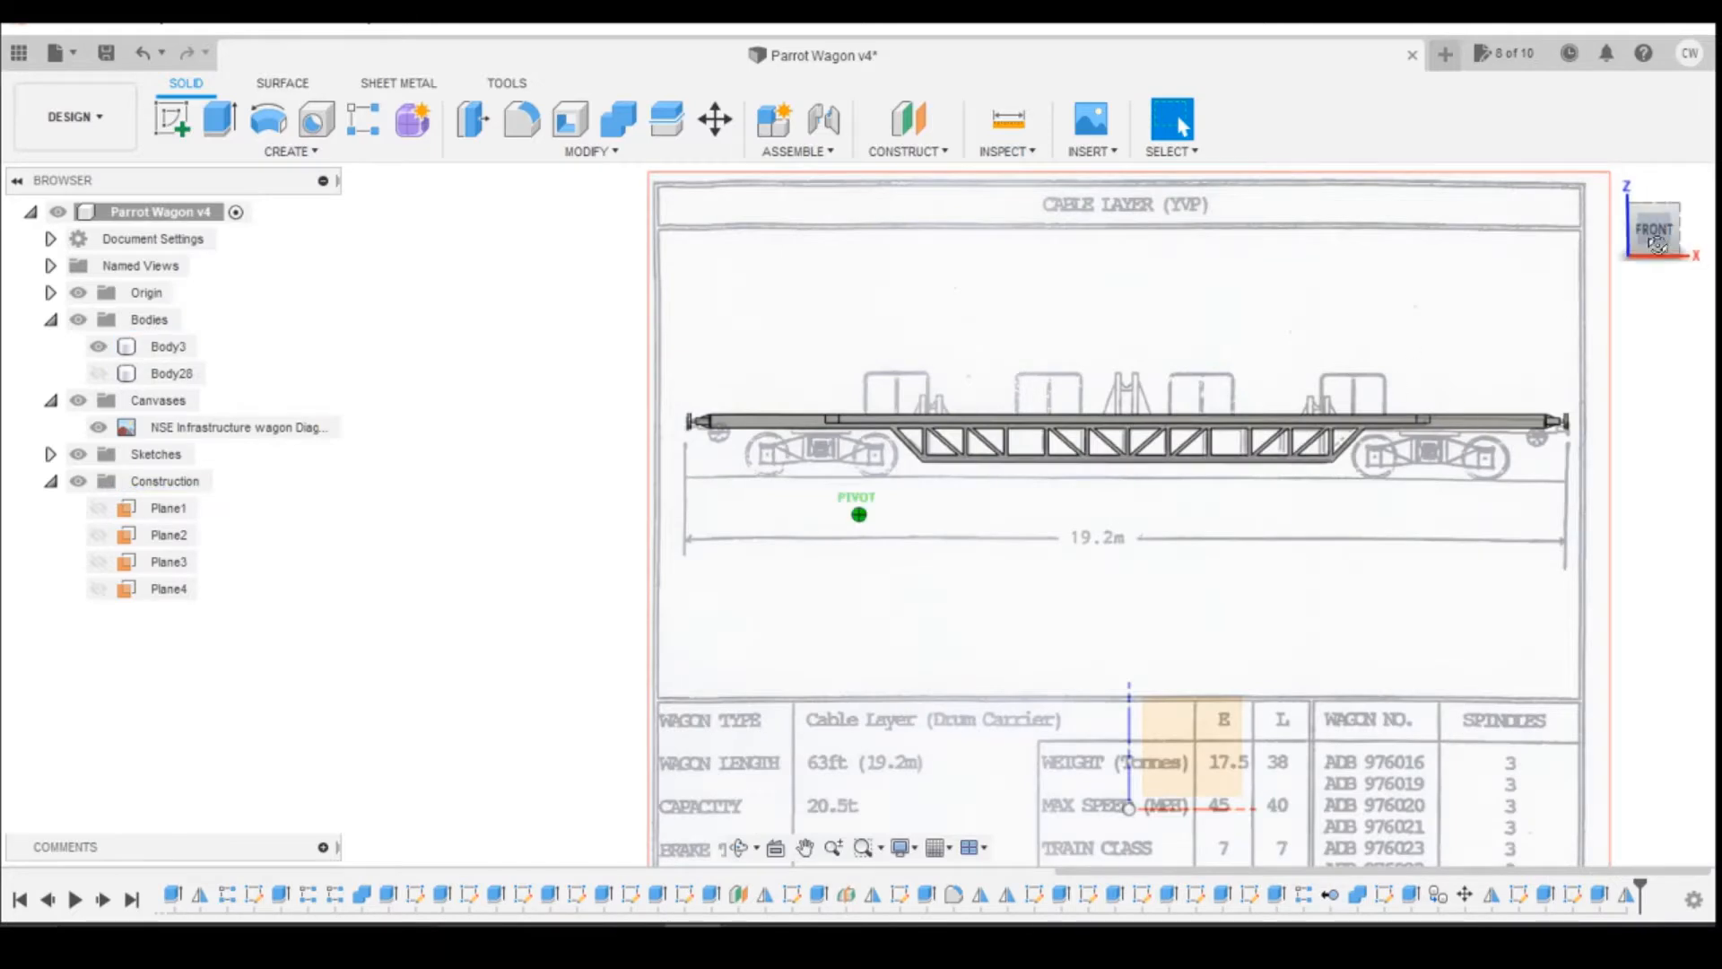
{"action": "left_click_drag", "start_coordinate": [1657, 245], "coordinate": [1668, 307]}
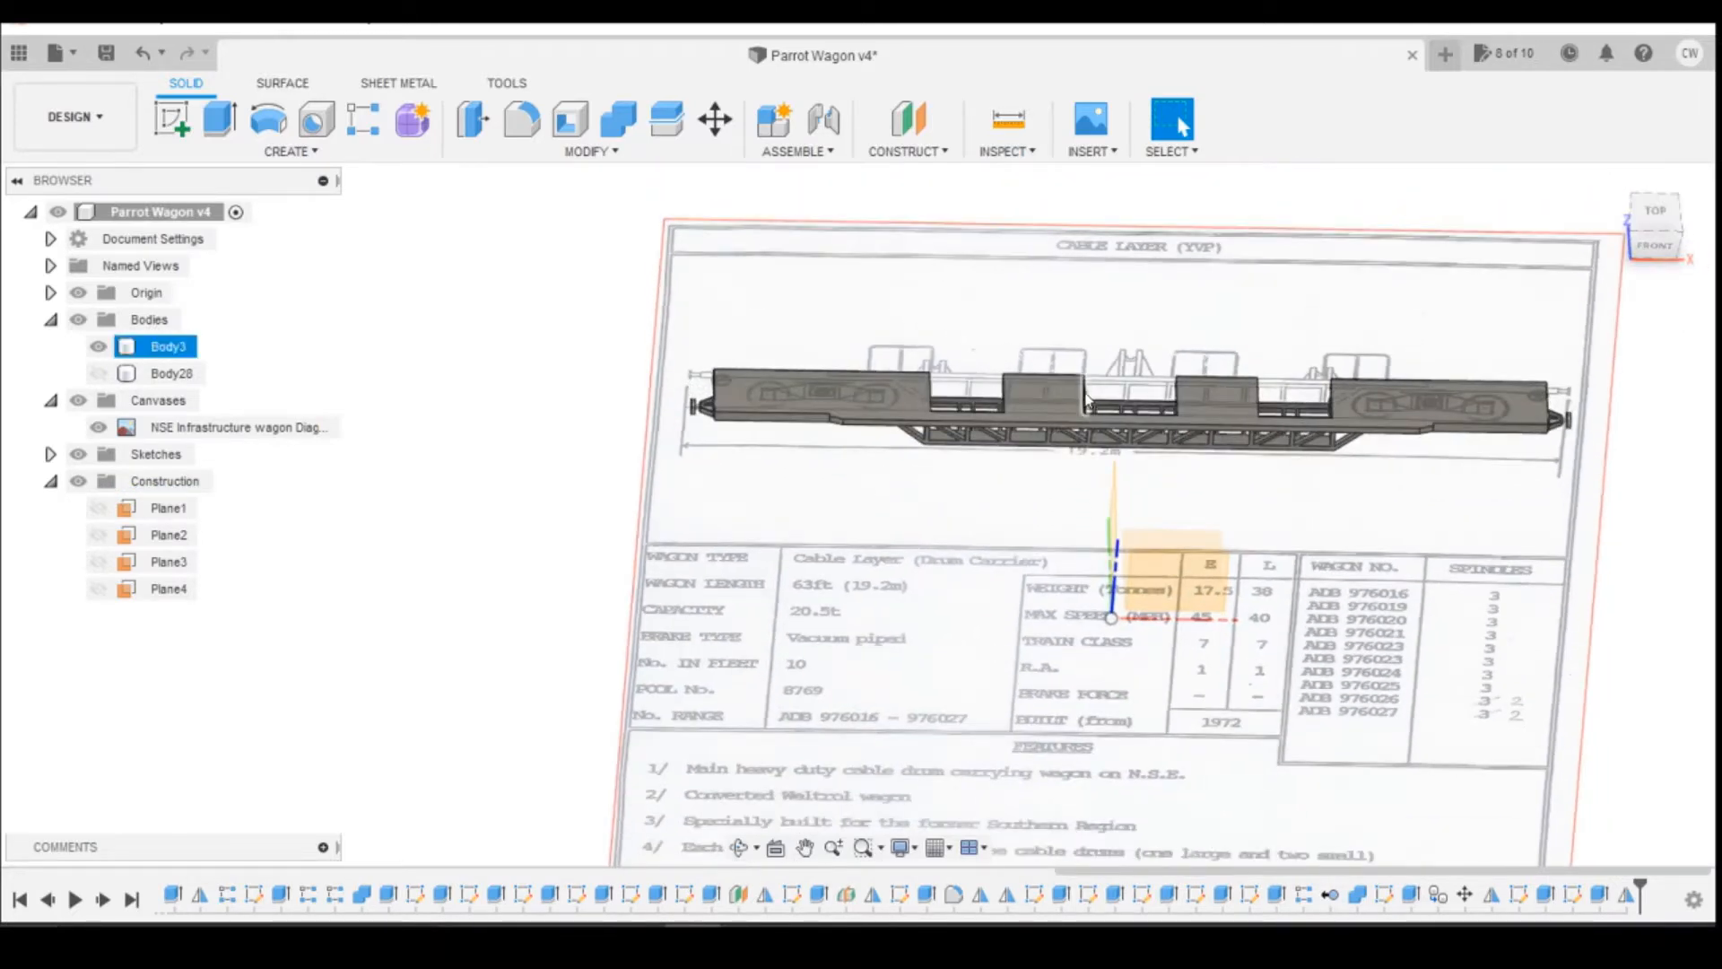
{"action": "left_click", "coordinate": [1677, 236]}
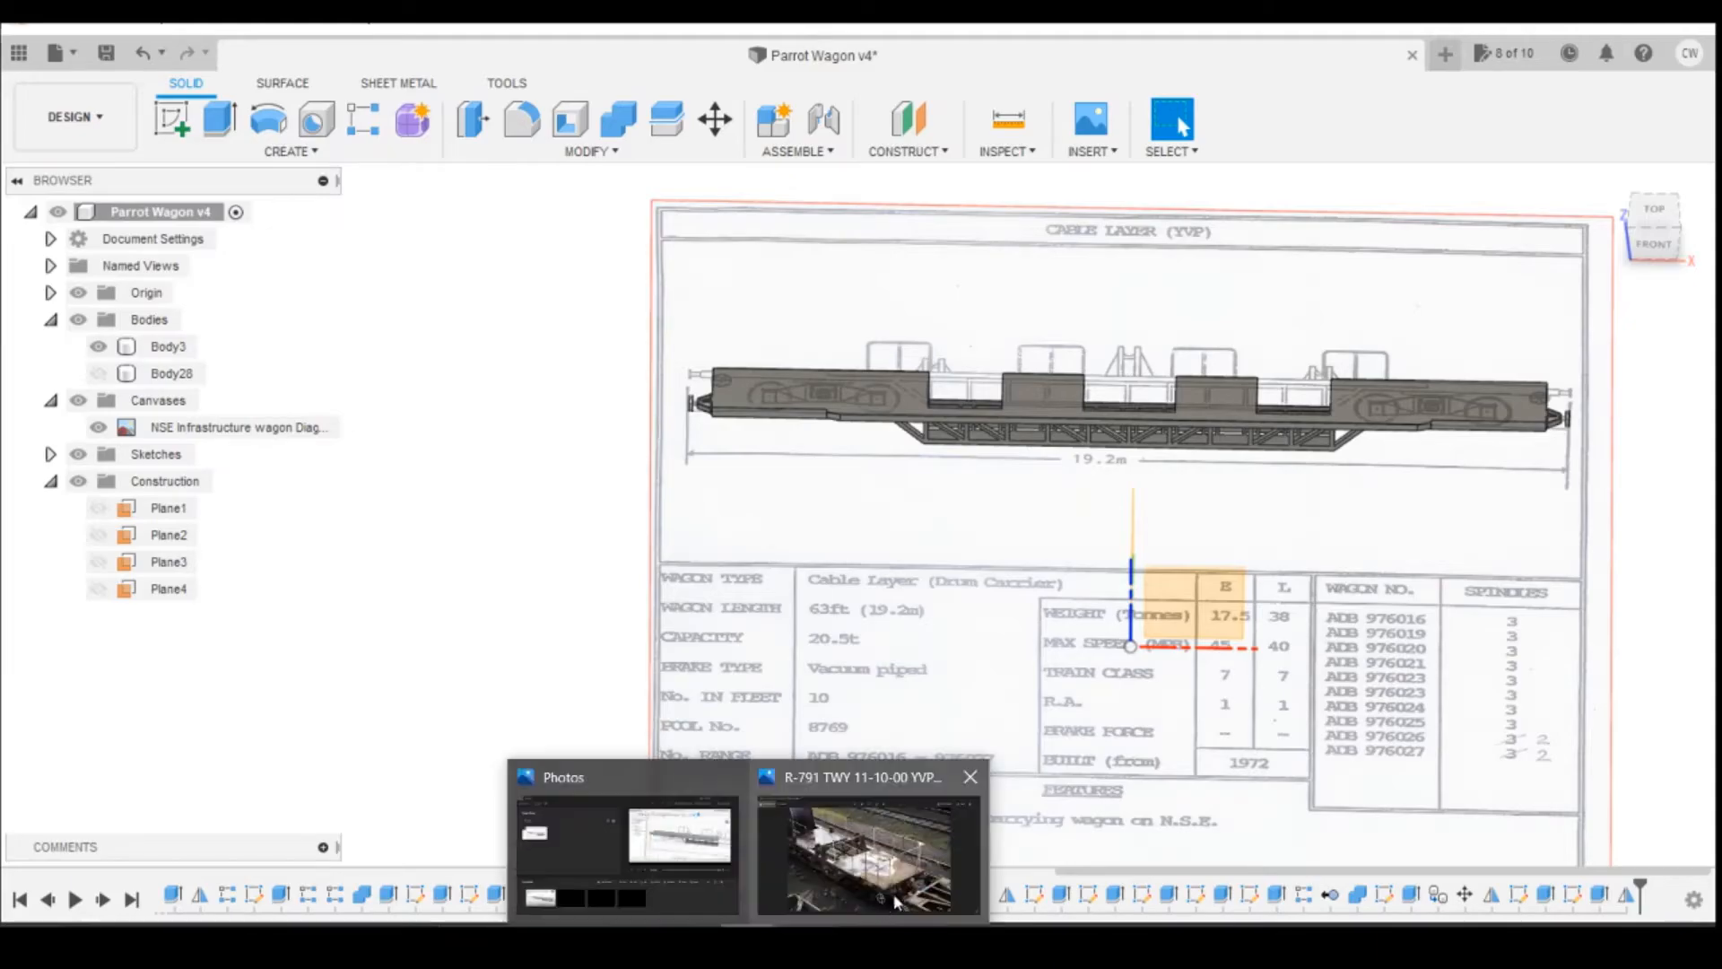
{"action": "left_click", "coordinate": [872, 845]}
{"action": "key", "text": "Right"}
{"action": "key", "text": "Right"}
{"action": "key", "text": "Right"}
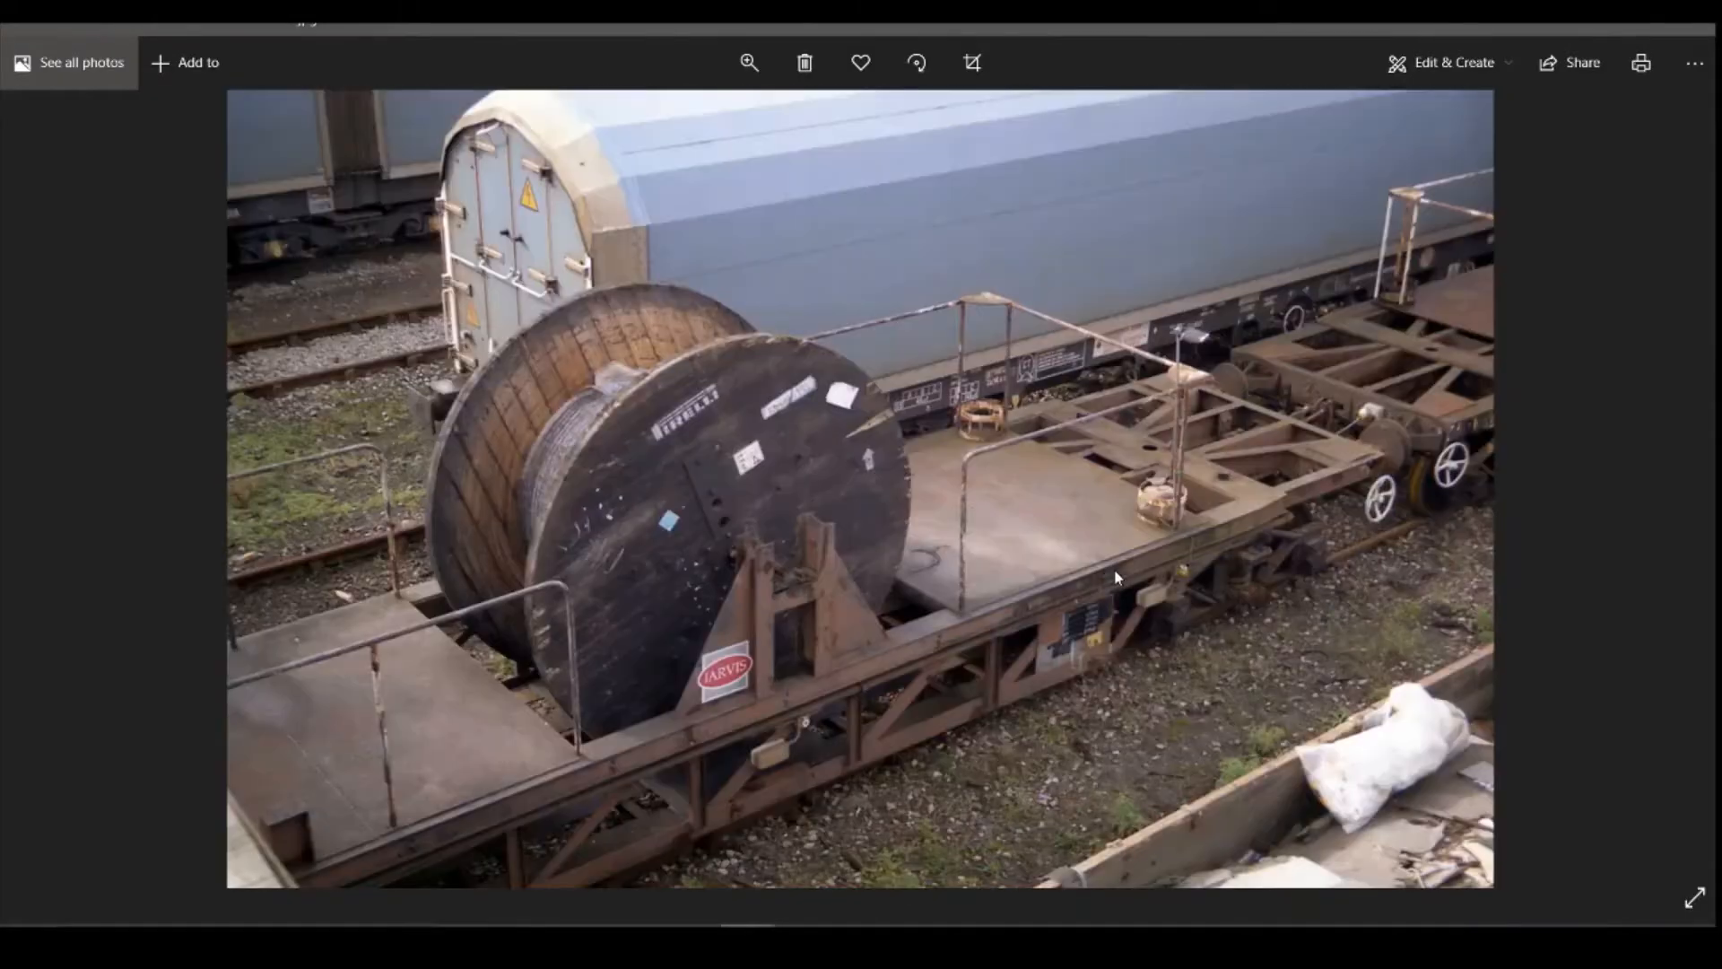
{"action": "key", "text": "Right"}
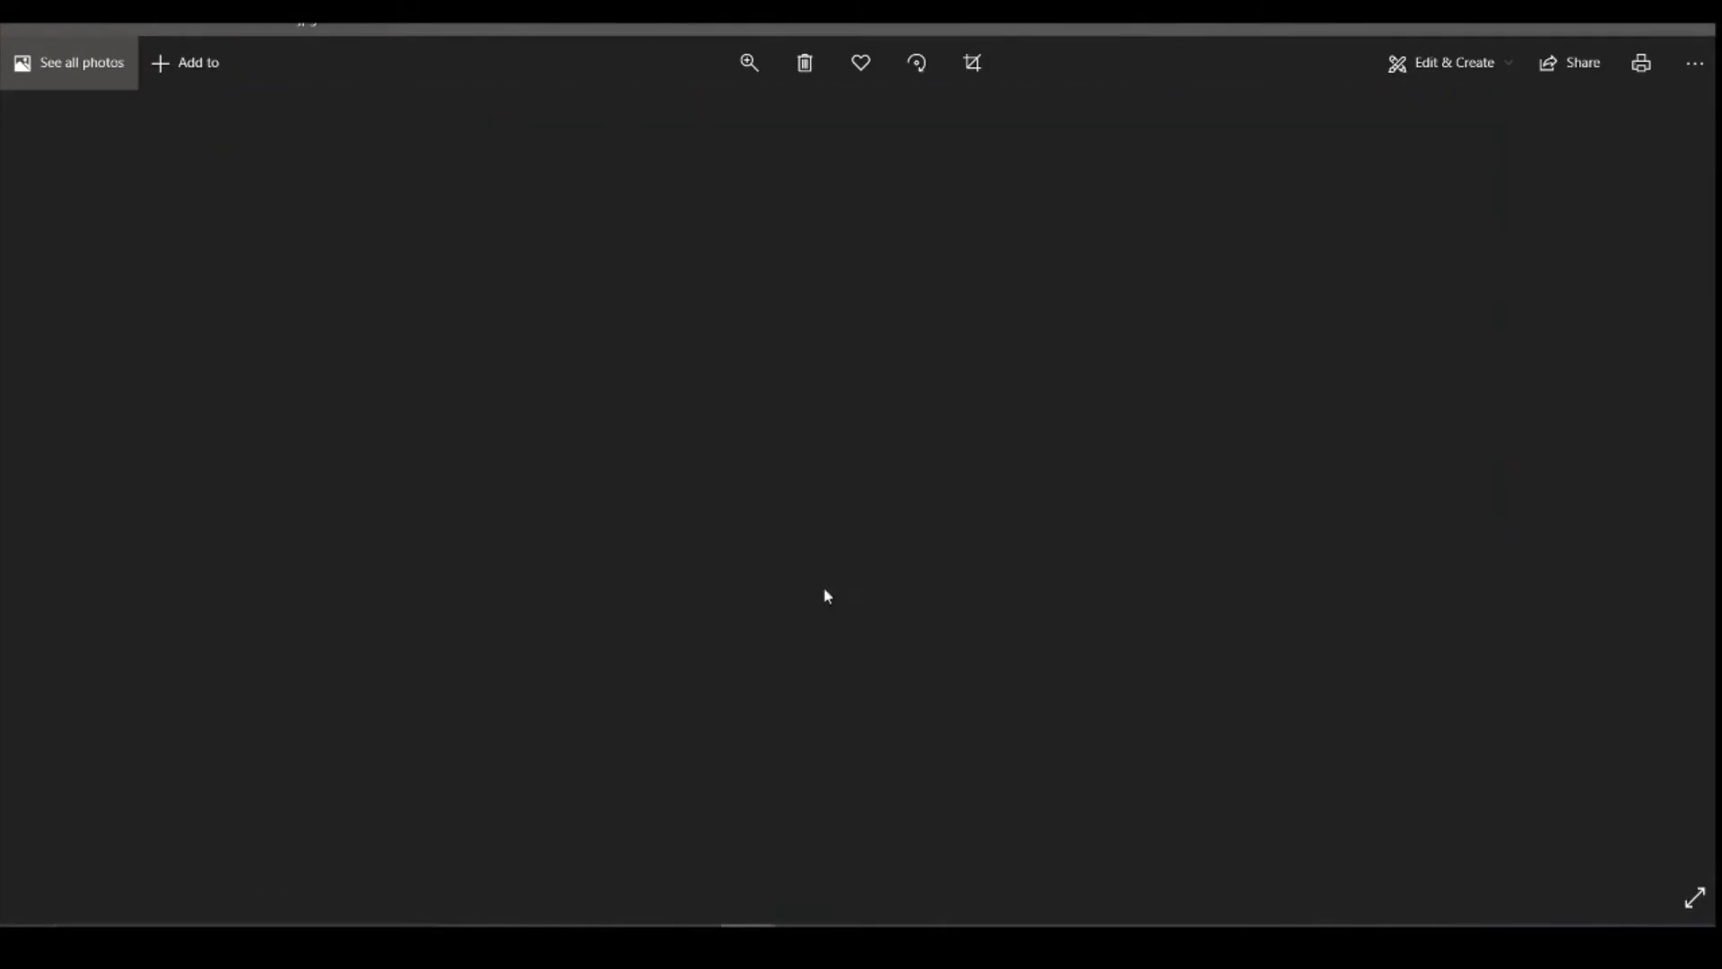
{"action": "key", "text": "Right"}
{"action": "key", "text": "Right"}
{"action": "key", "text": "Right"}
{"action": "key", "text": "Right"}
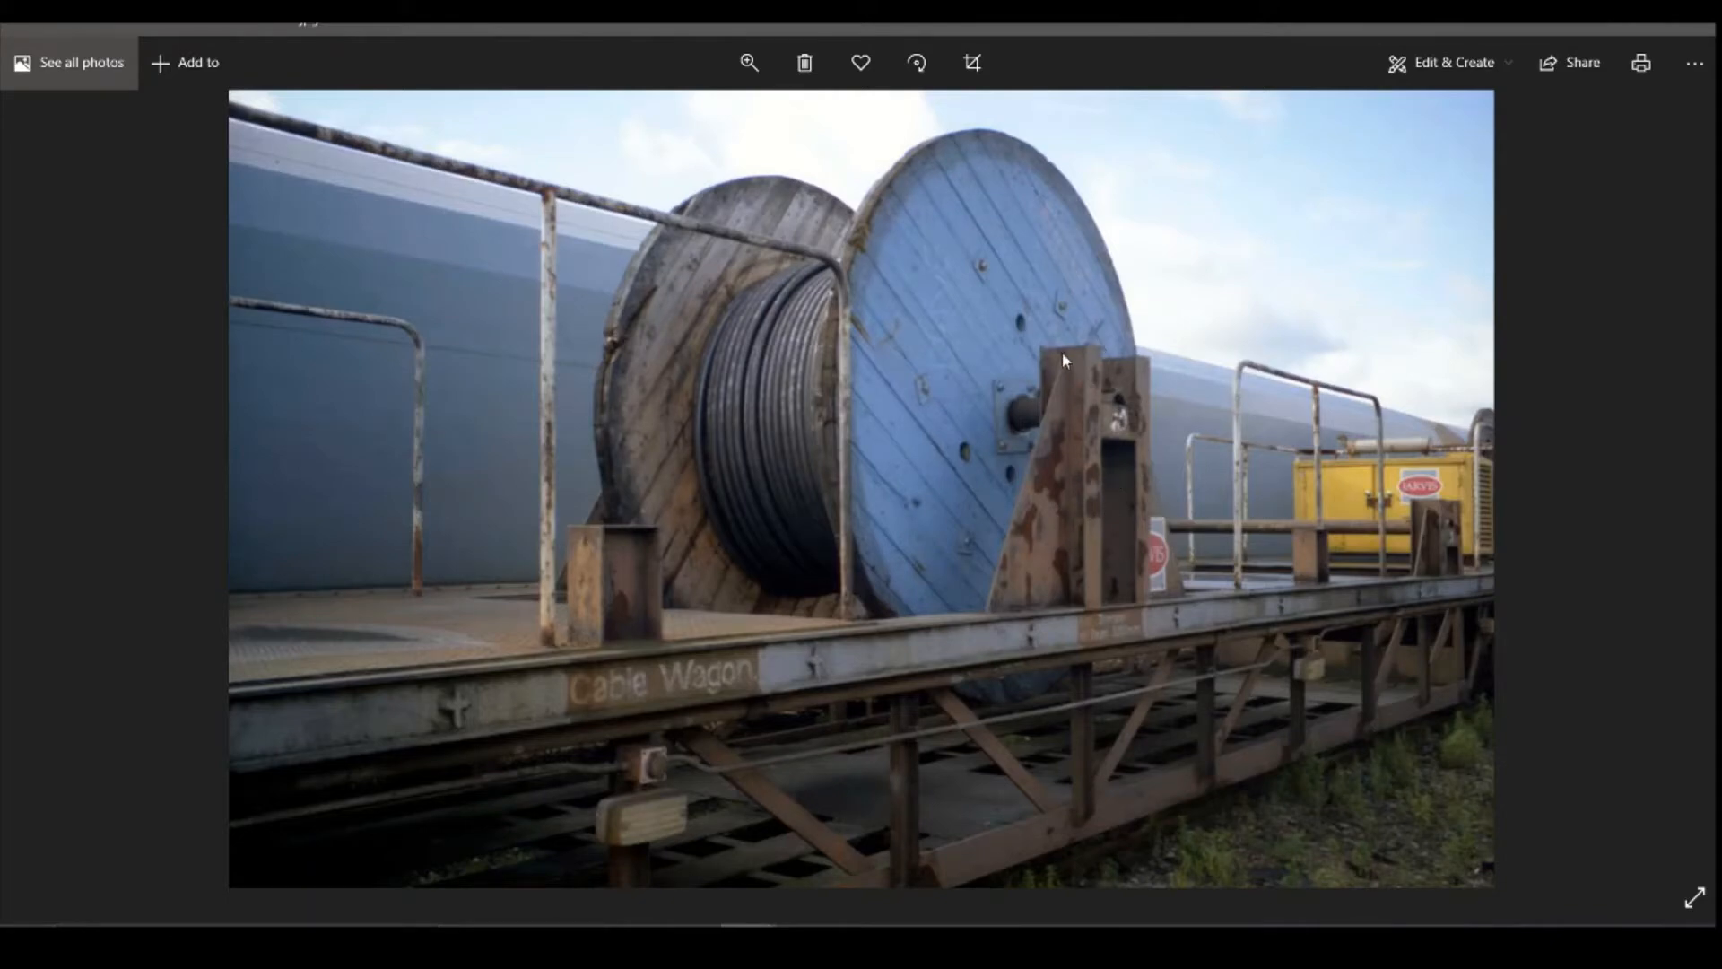
{"action": "key", "text": "Right"}
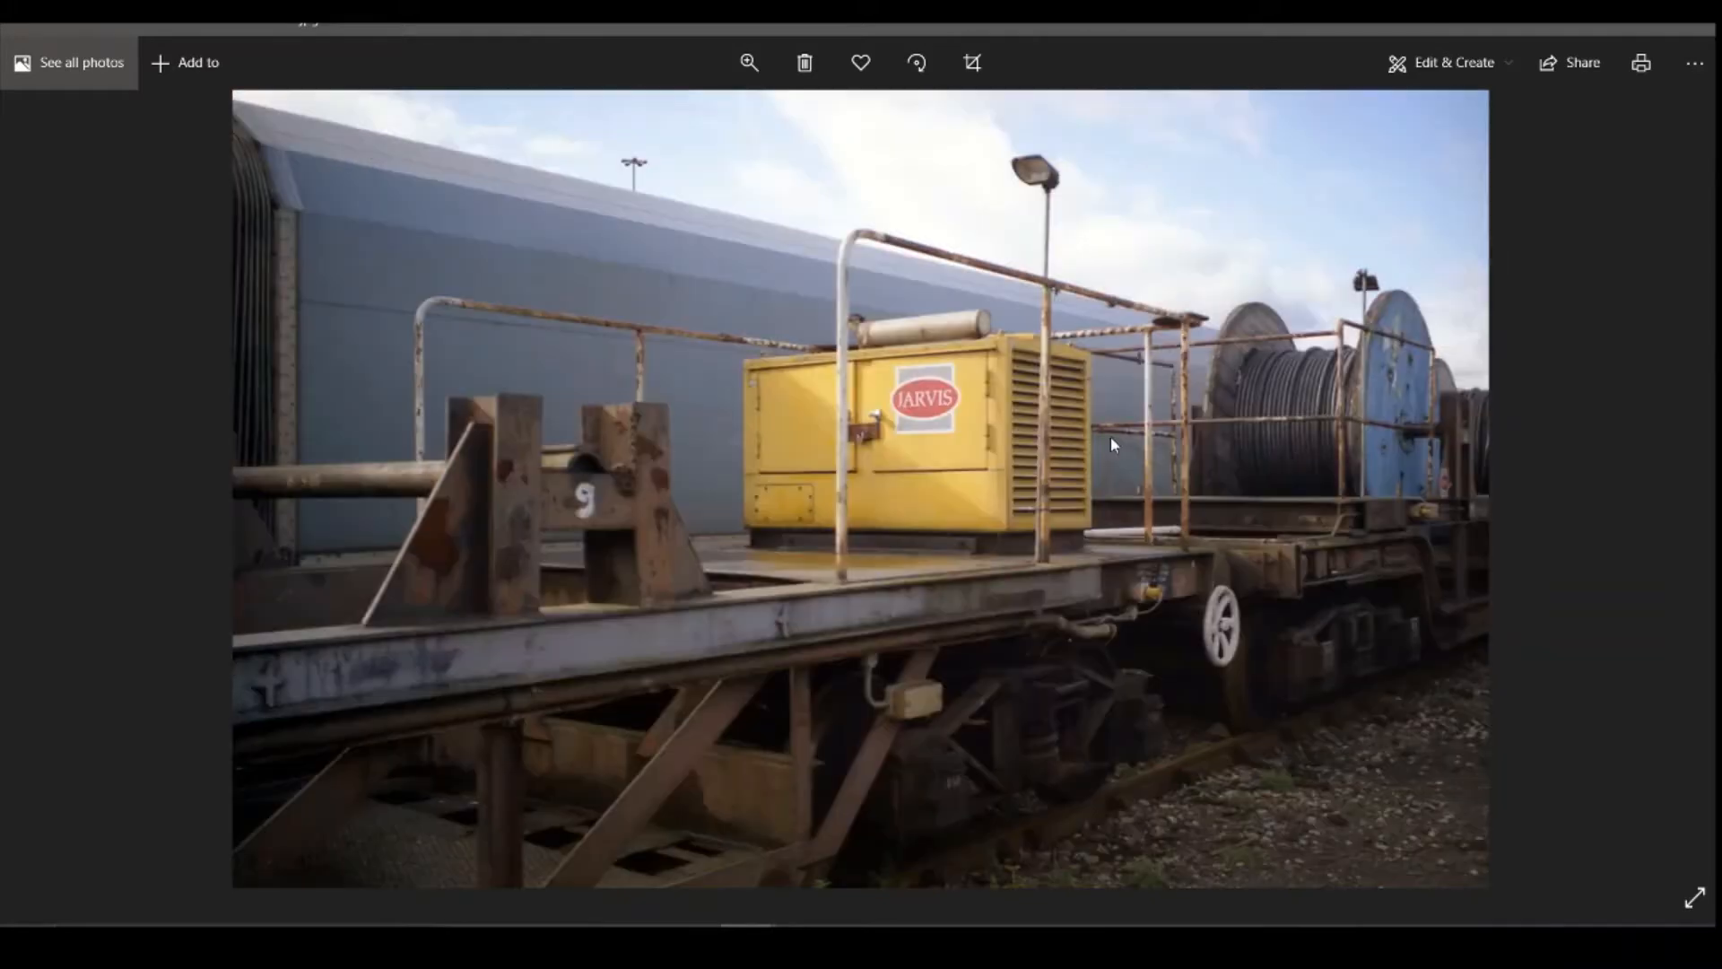
{"action": "key", "text": "Right"}
{"action": "key", "text": "Right"}
{"action": "key", "text": "Right"}
{"action": "key", "text": "Right"}
{"action": "key", "text": "Right"}
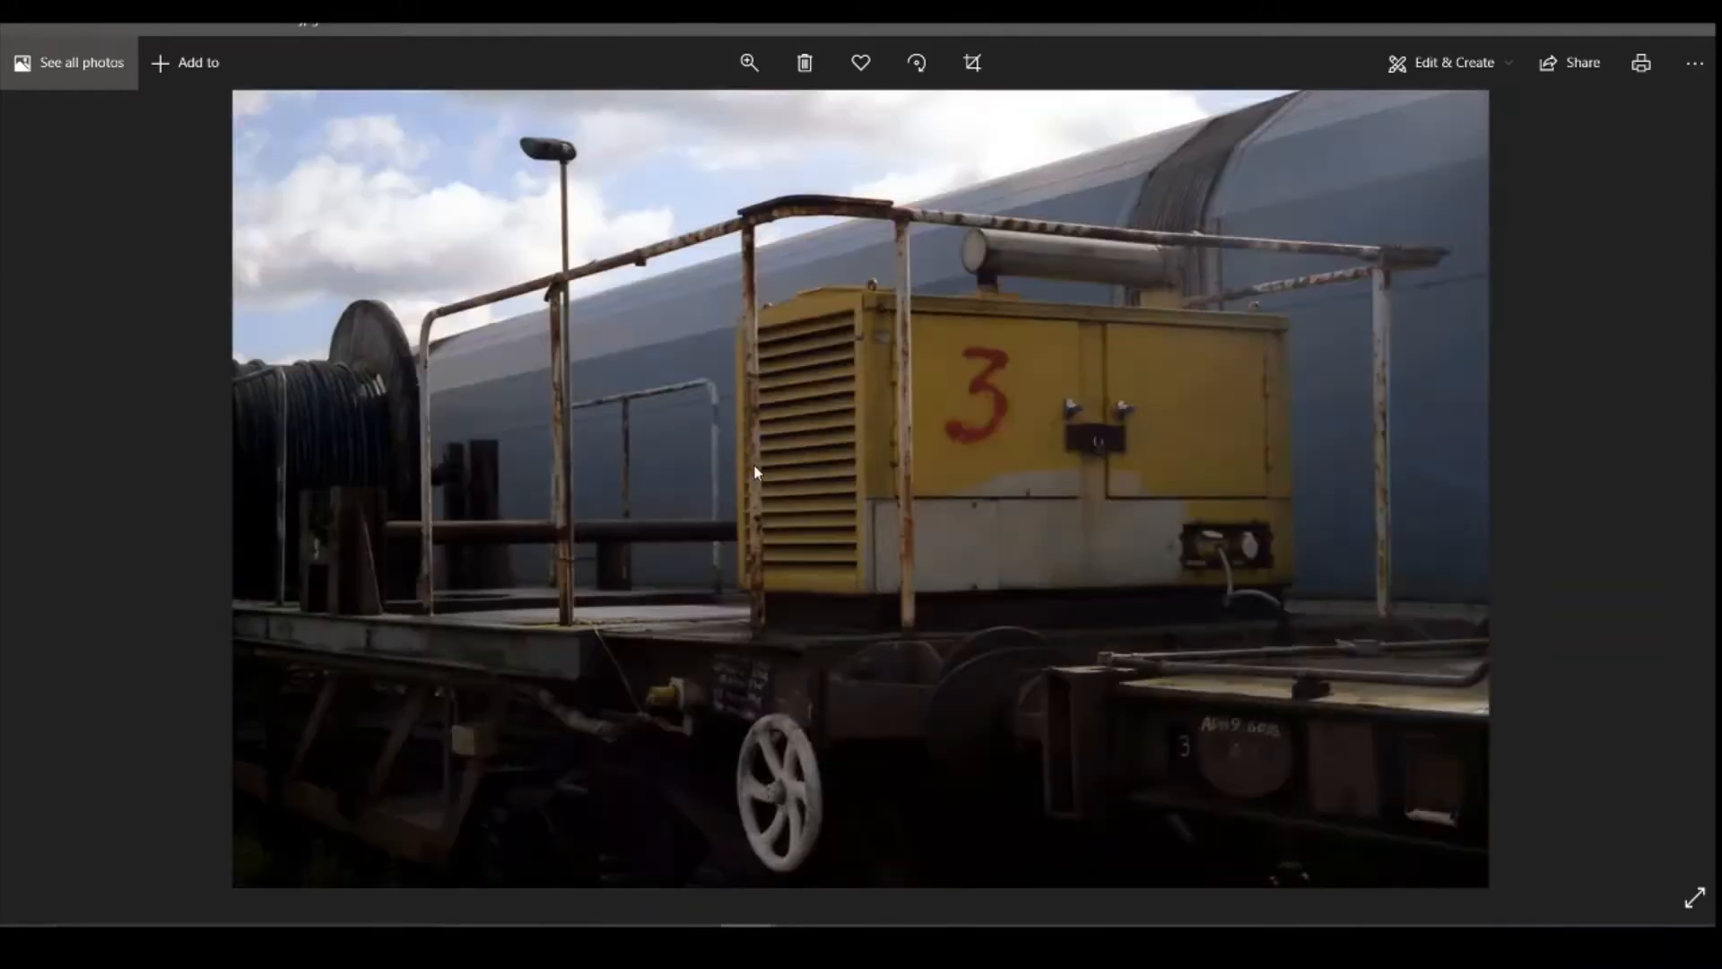
Step: Examine the photos of the deck-end handrails and the reel support marked 12, and return to Fusion 360
{"action": "key", "text": "Right"}
{"action": "key", "text": "Right"}
{"action": "key", "text": "Right"}
{"action": "key", "text": "Right"}
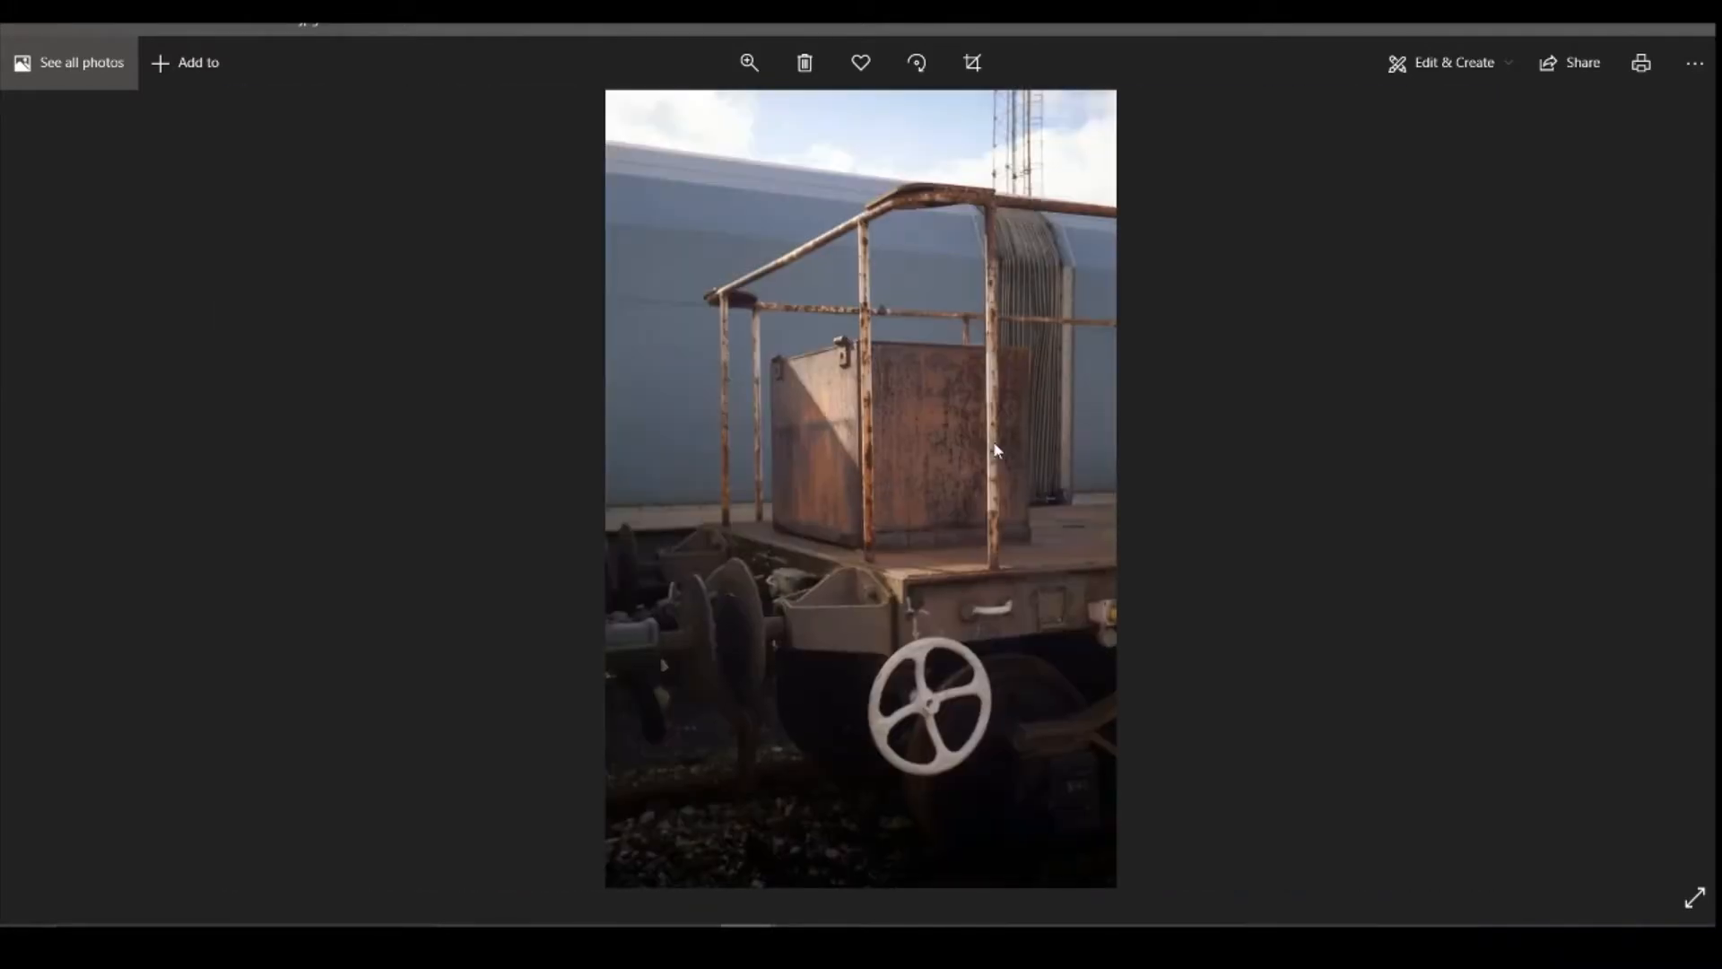
{"action": "key", "text": "Right"}
{"action": "key", "text": "Right"}
{"action": "key", "text": "Right"}
{"action": "key", "text": "Right"}
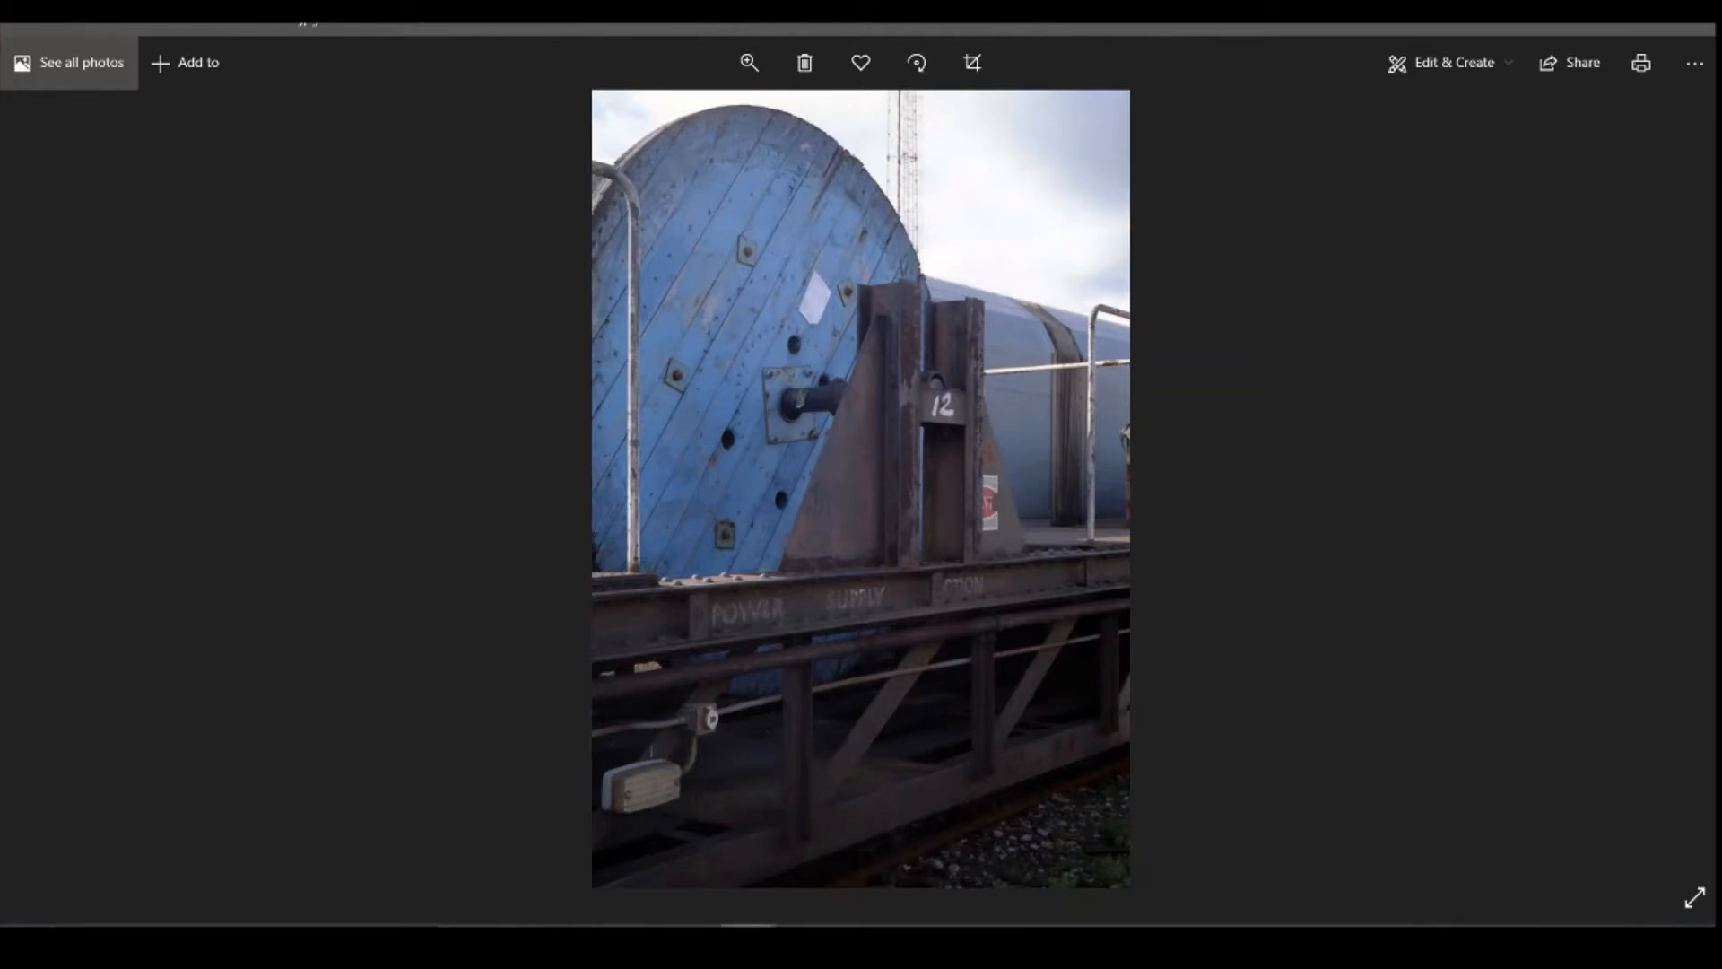
{"action": "key", "text": "alt+Tab"}
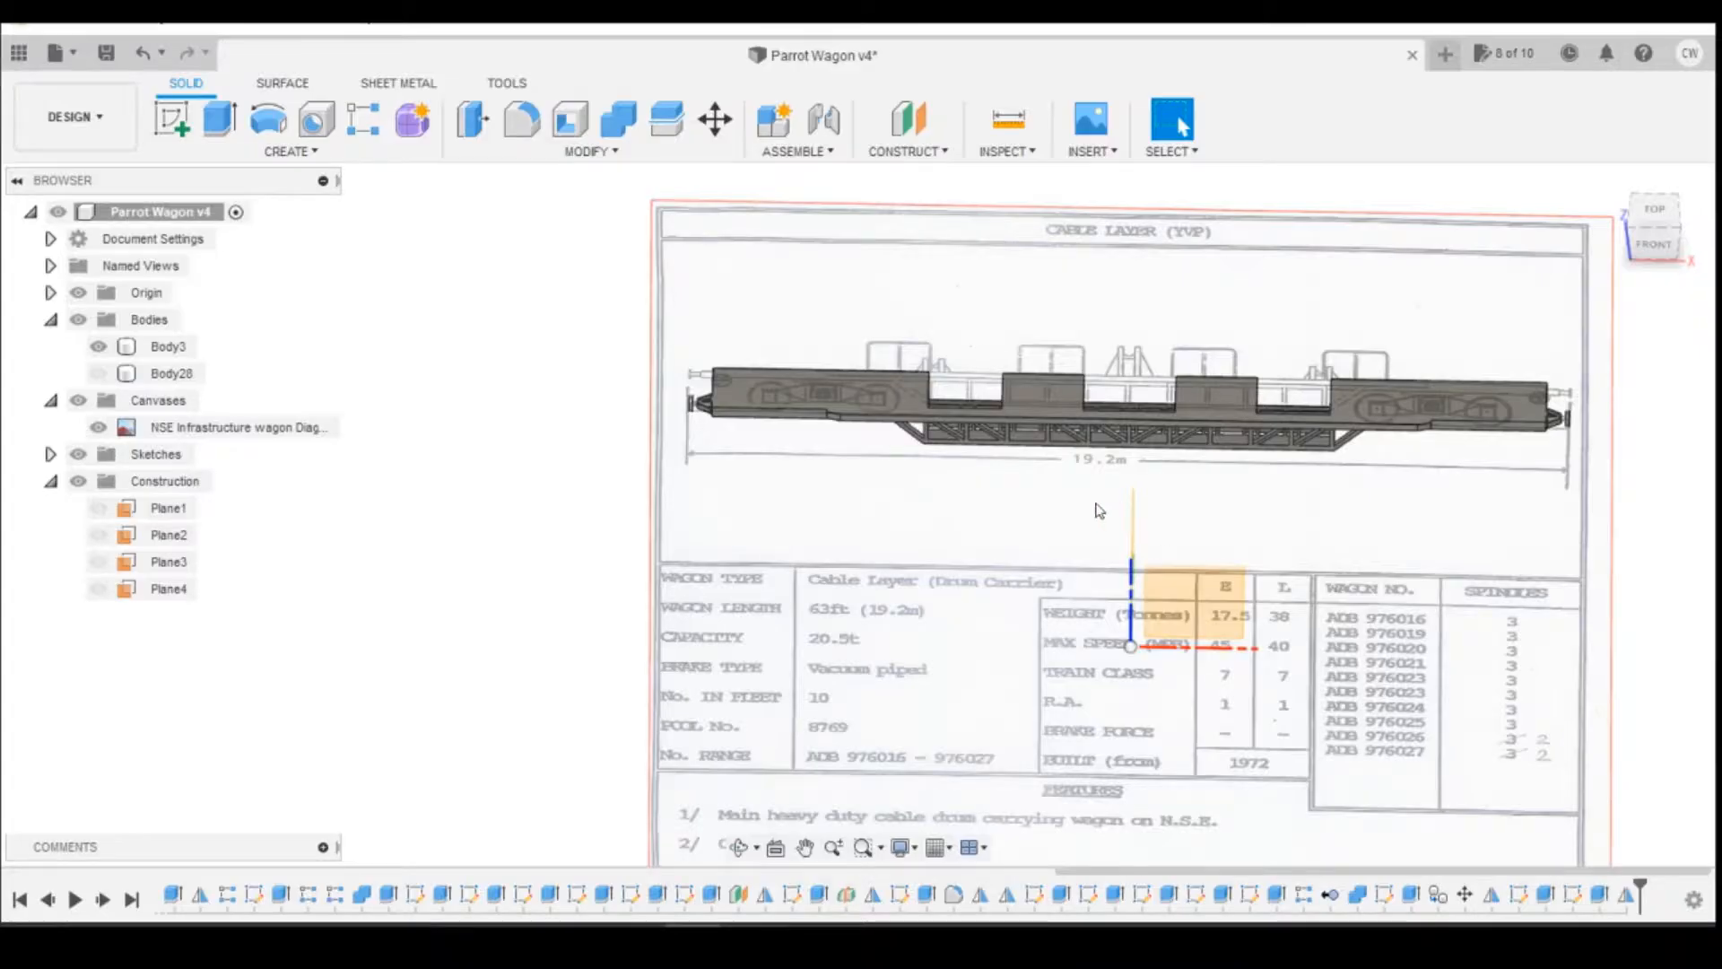
Step: Start a sketch on the deck's top face and place a rectangle's first corner between the central opening and the deck's outer edge
{"action": "left_click", "coordinate": [1655, 218]}
{"action": "scroll", "coordinate": [1134, 485], "scroll_direction": "up", "scroll_amount": 5}
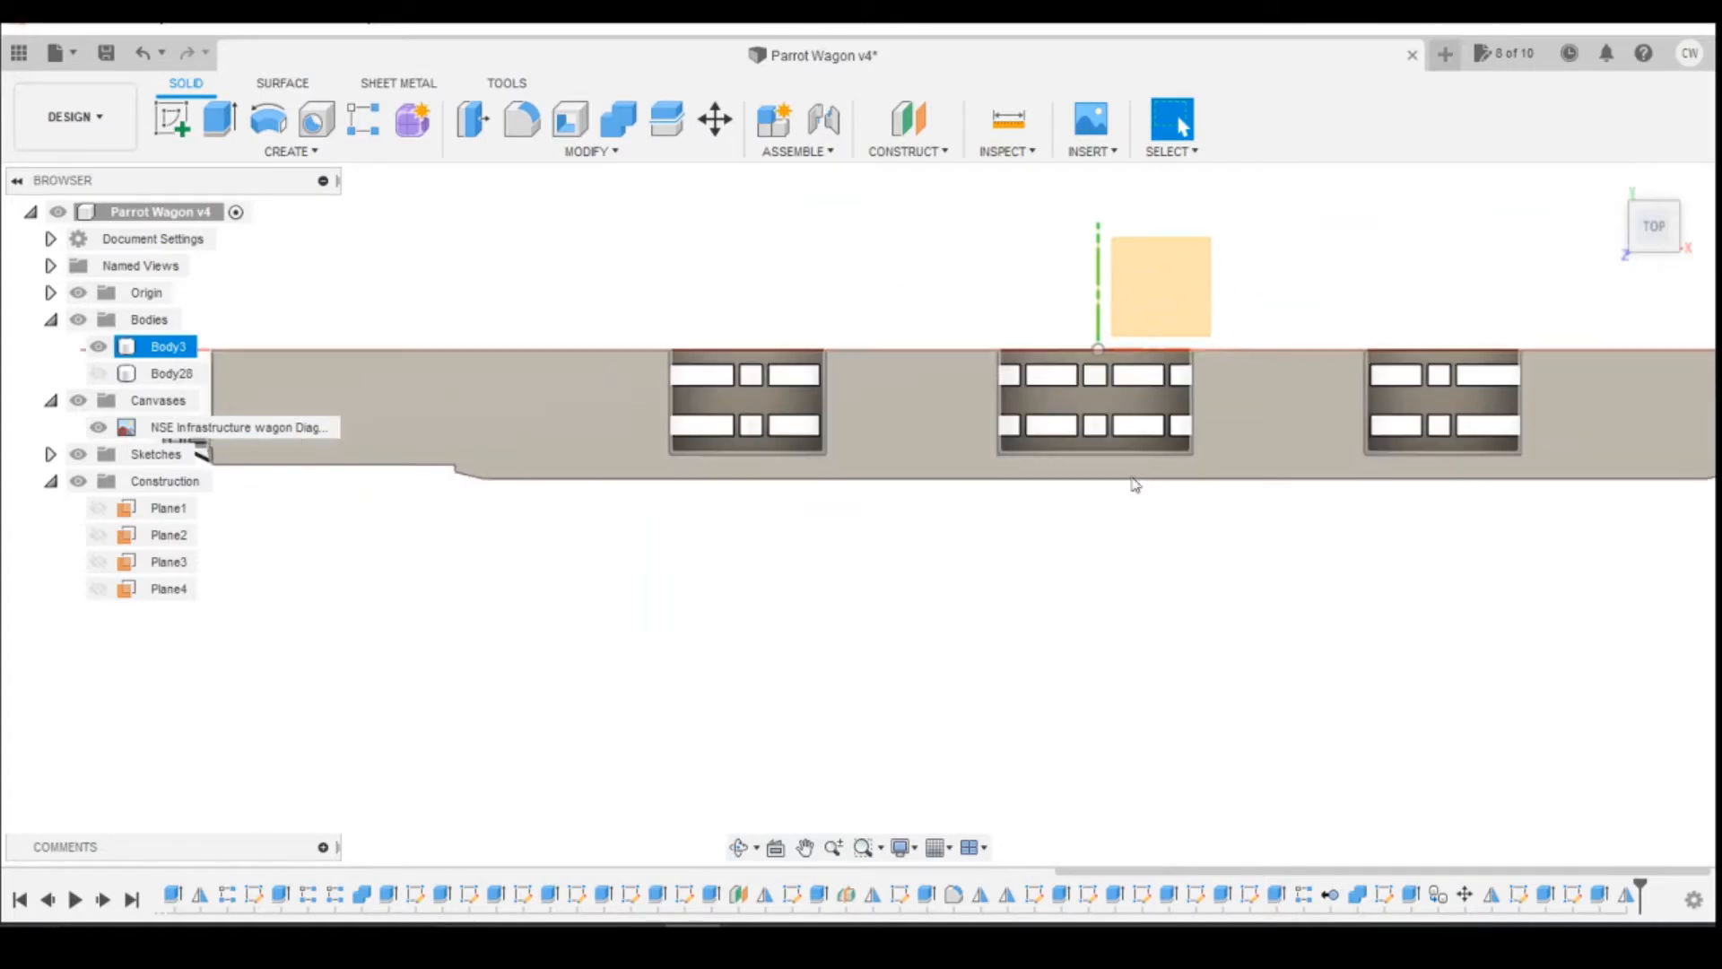
{"action": "left_click", "coordinate": [171, 119]}
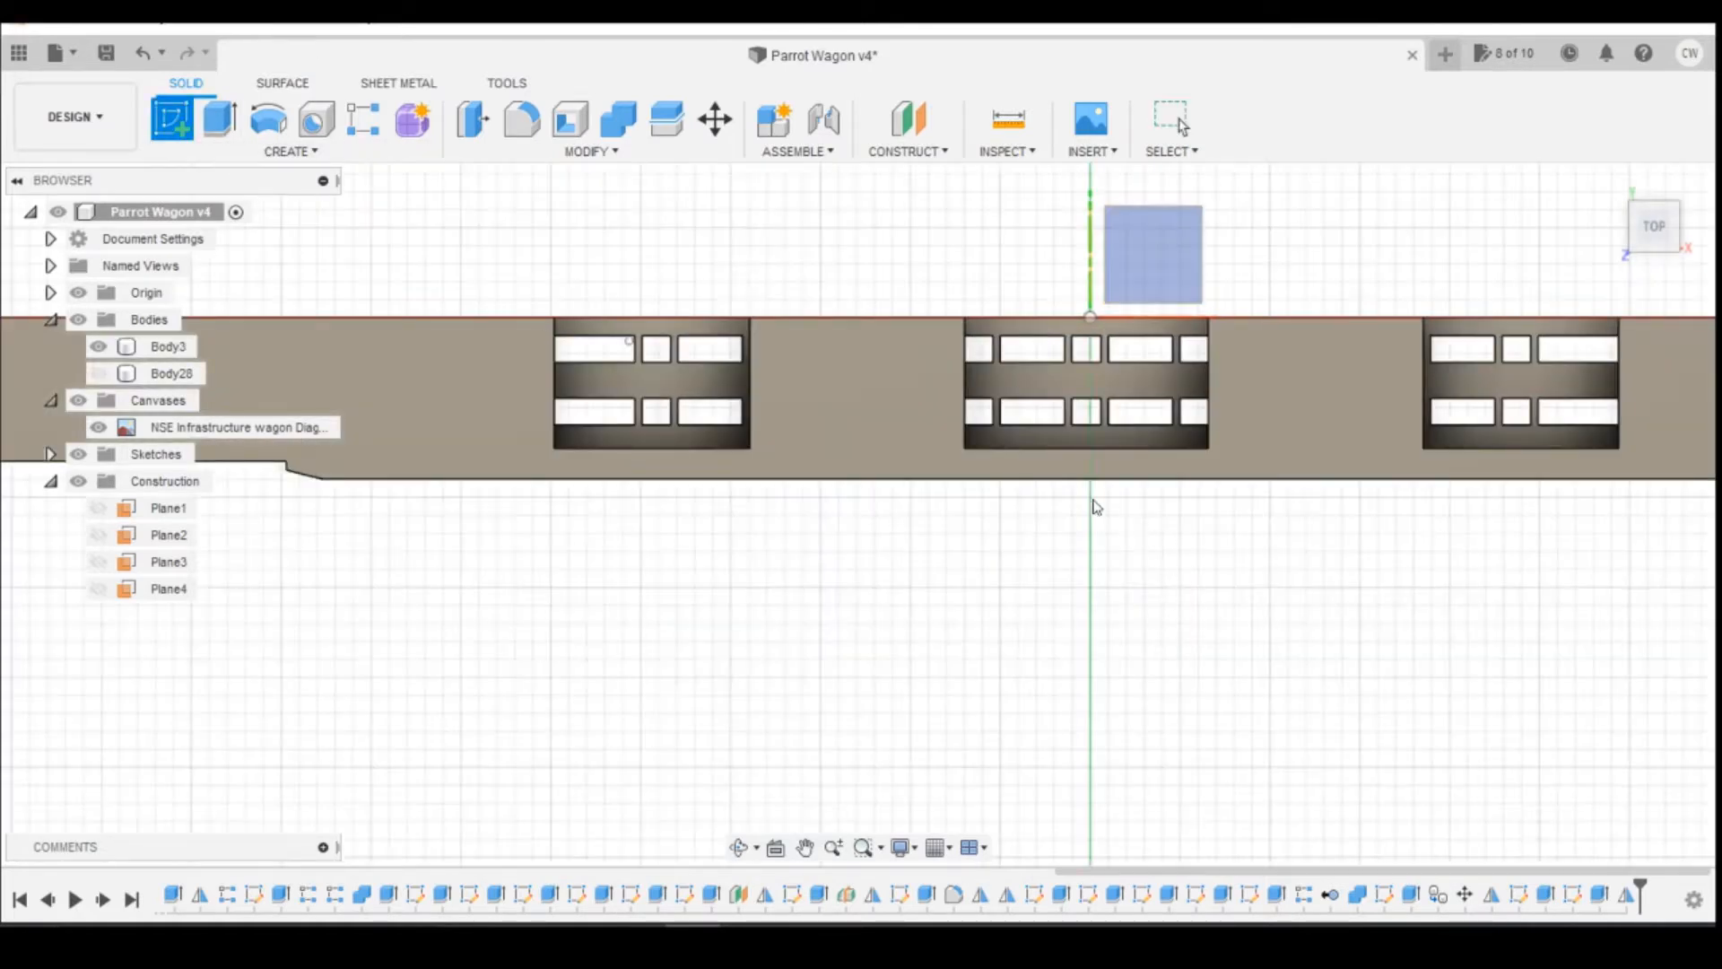
{"action": "left_click", "coordinate": [1095, 339]}
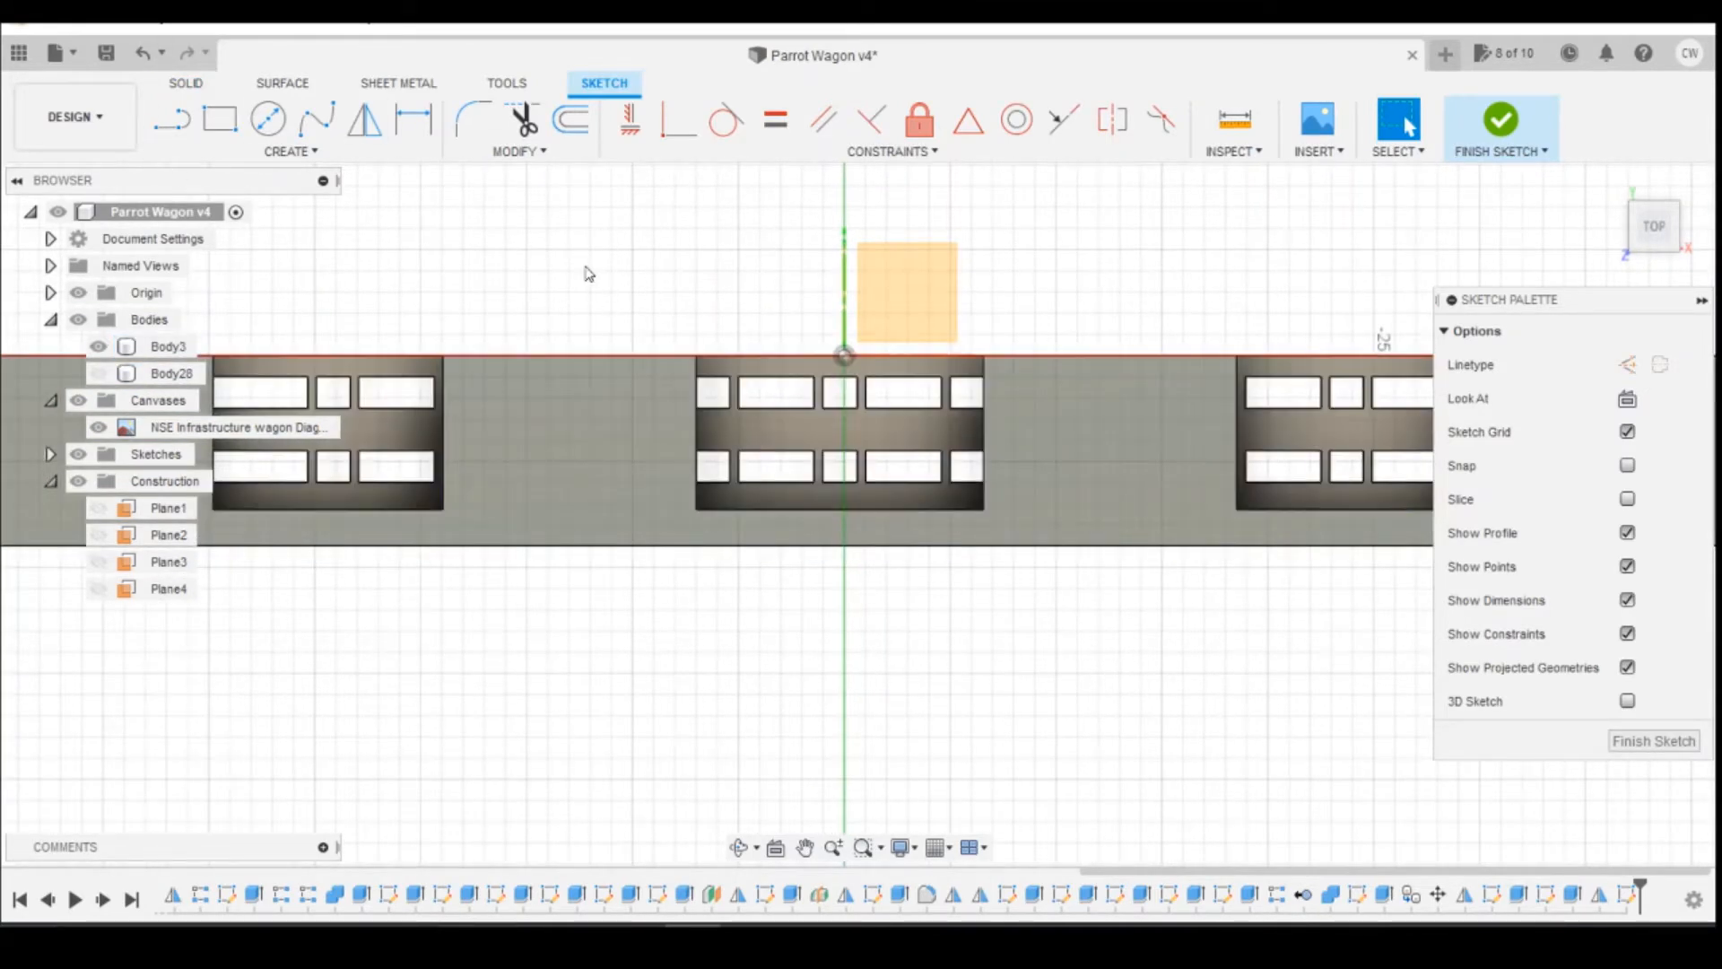
{"action": "scroll", "coordinate": [804, 518], "scroll_direction": "up", "scroll_amount": 3}
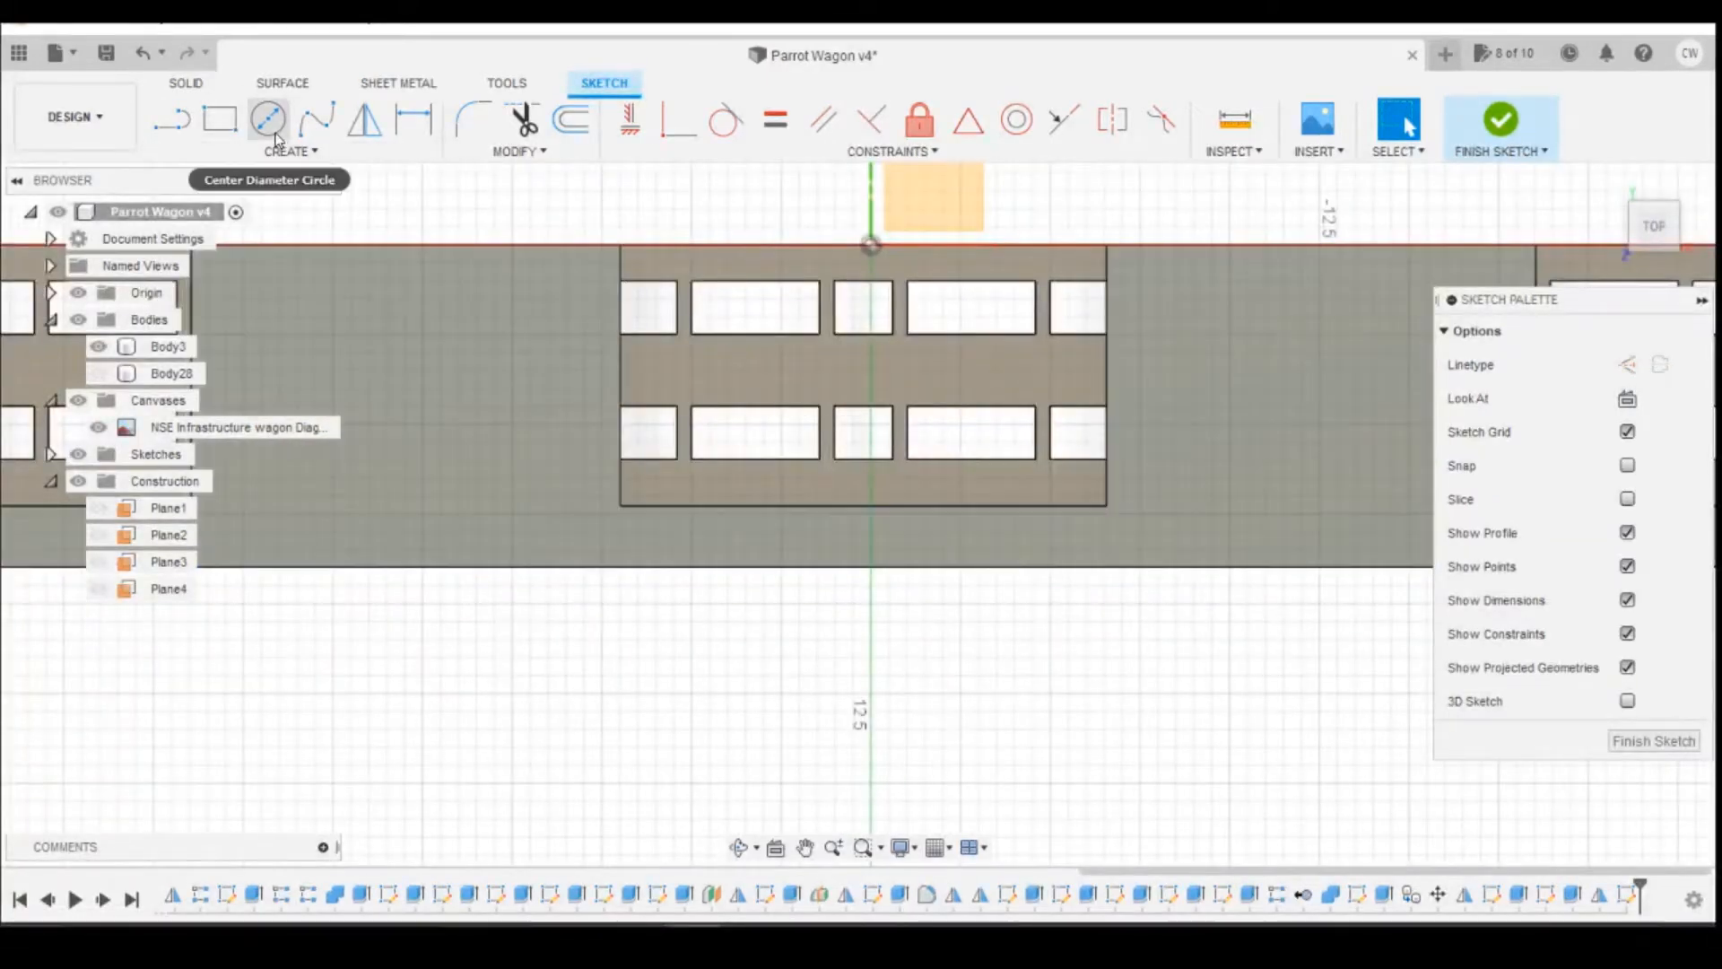
{"action": "left_click", "coordinate": [220, 119]}
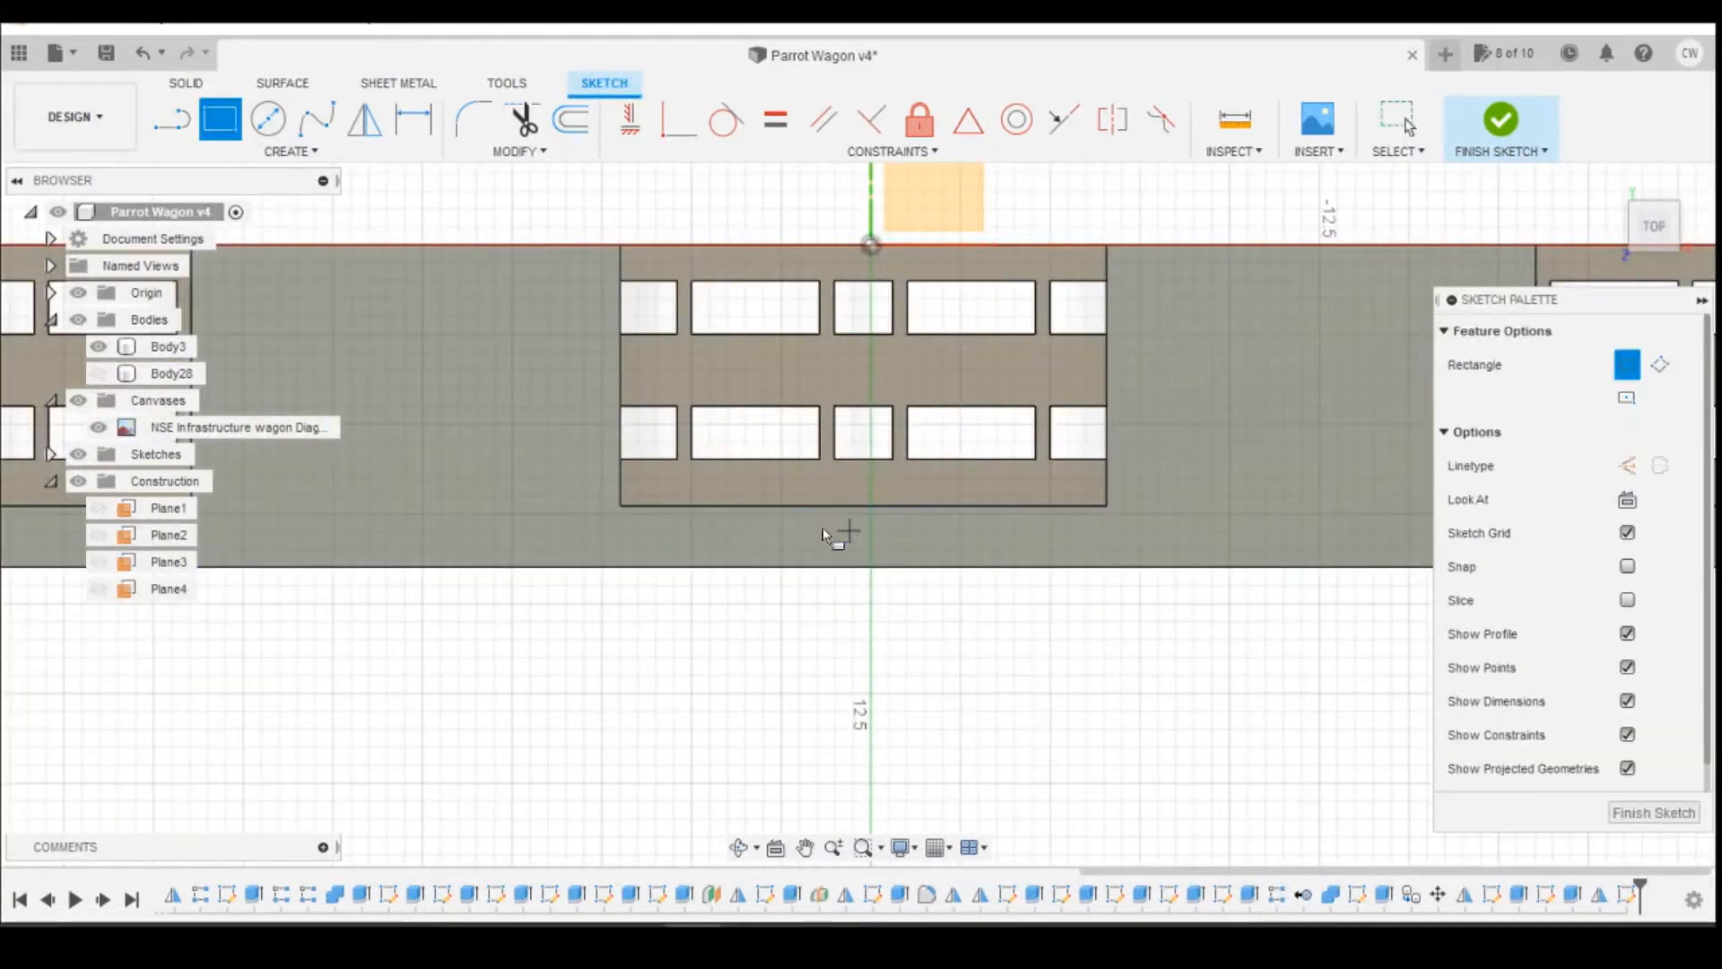
{"action": "scroll", "coordinate": [816, 525], "scroll_direction": "up", "scroll_amount": 3}
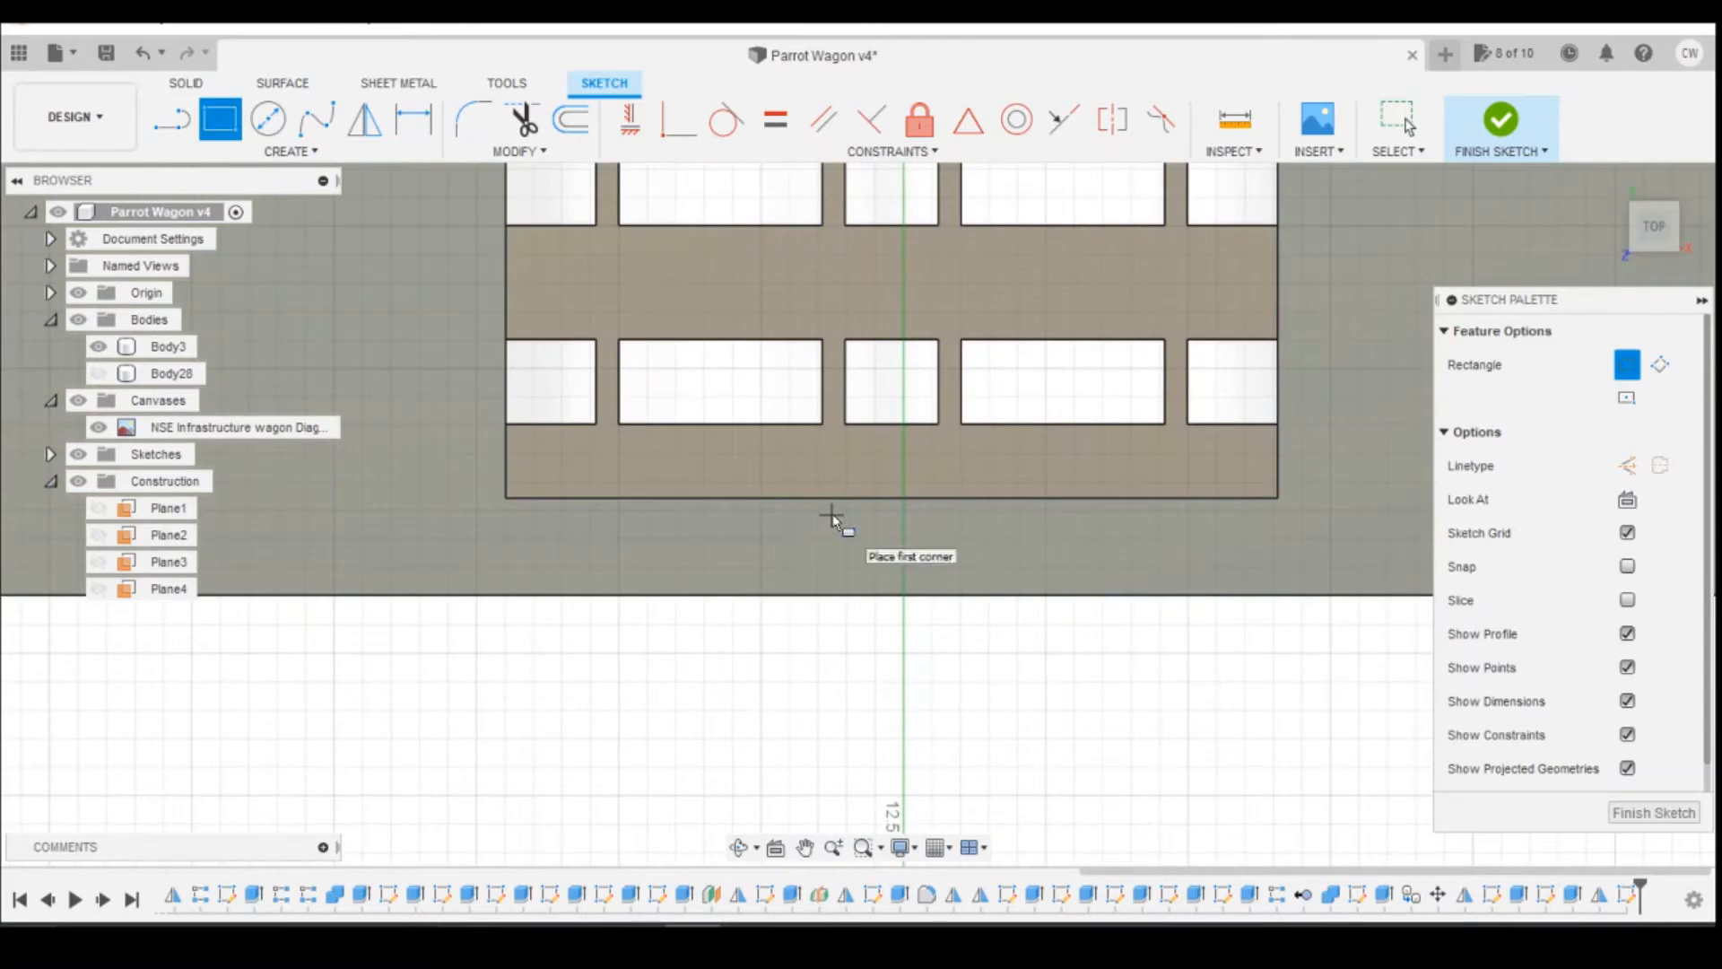
{"action": "left_click", "coordinate": [831, 513]}
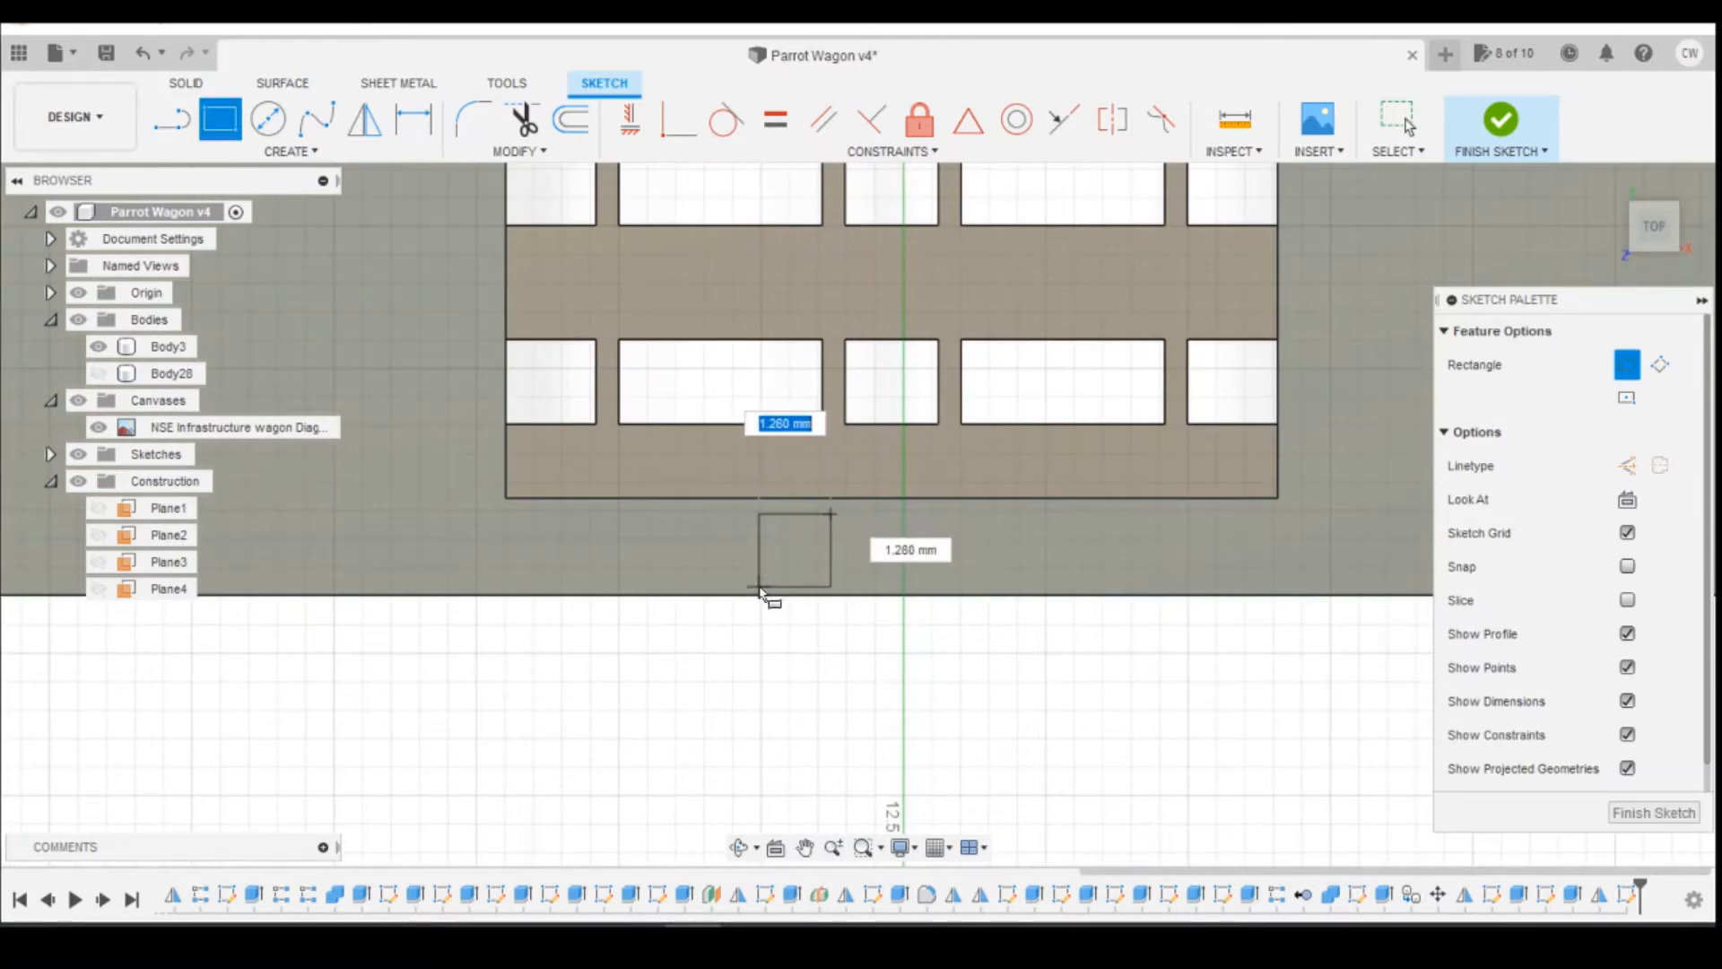
Step: Switch to Photos and examine where the reel supports stand beside the drums along the deck edge
{"action": "left_click", "coordinate": [749, 939]}
{"action": "left_click", "coordinate": [812, 873]}
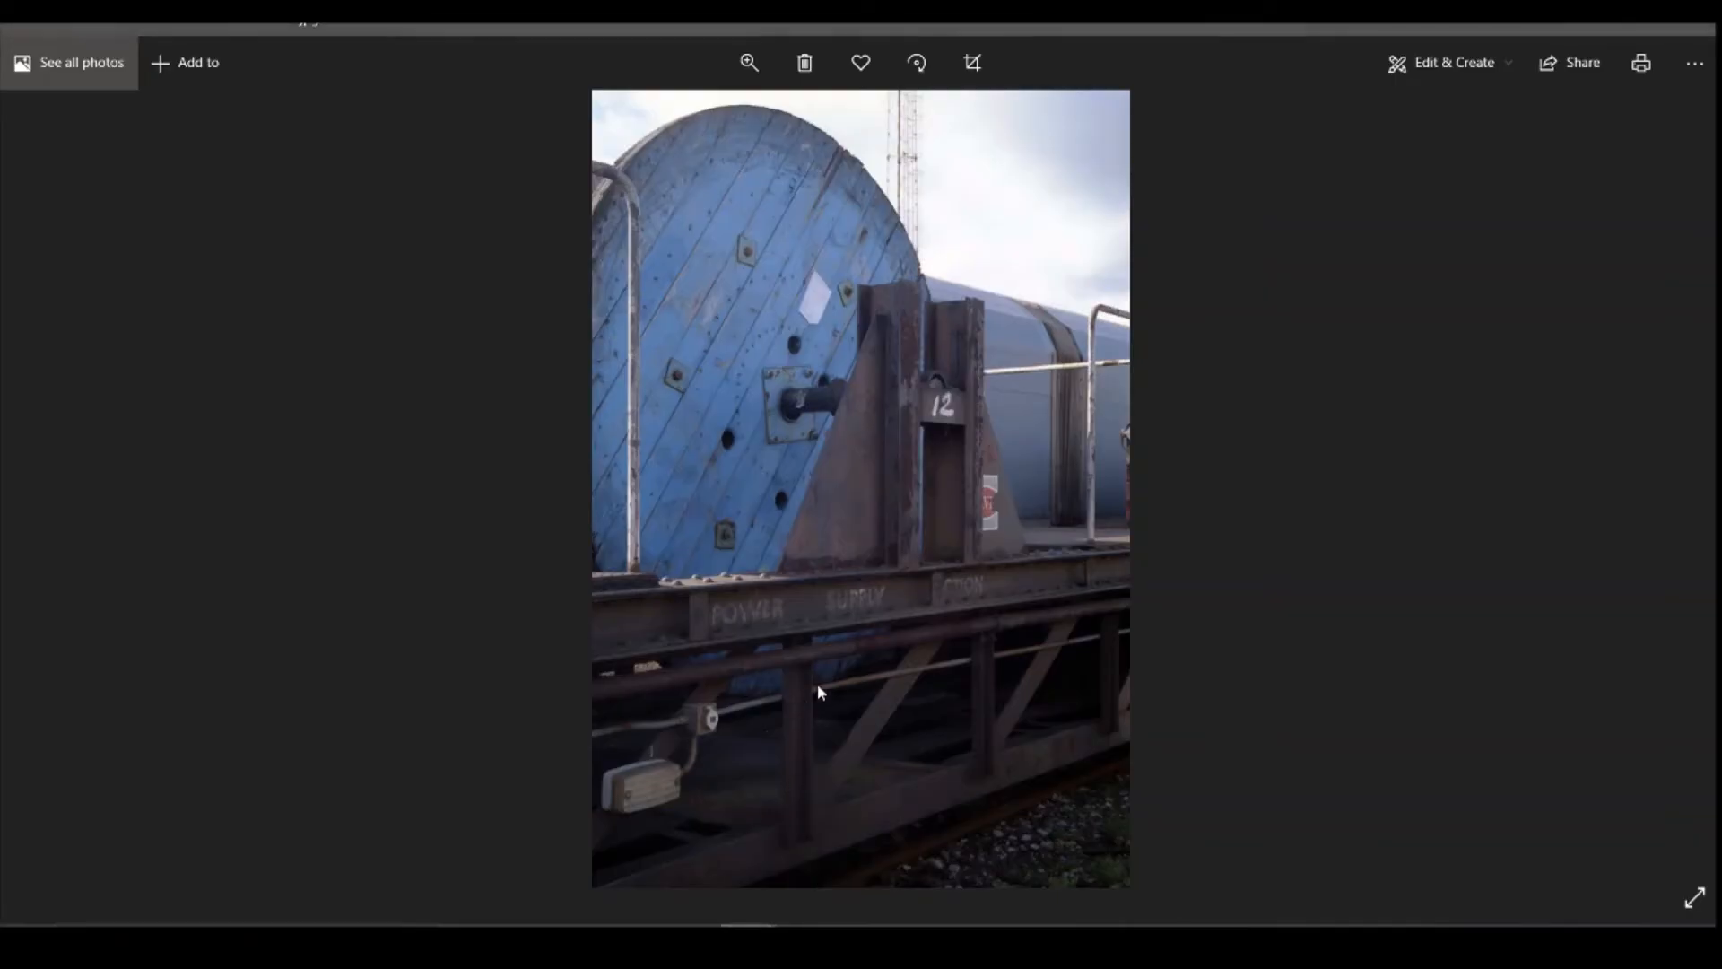
{"action": "key", "text": "Right"}
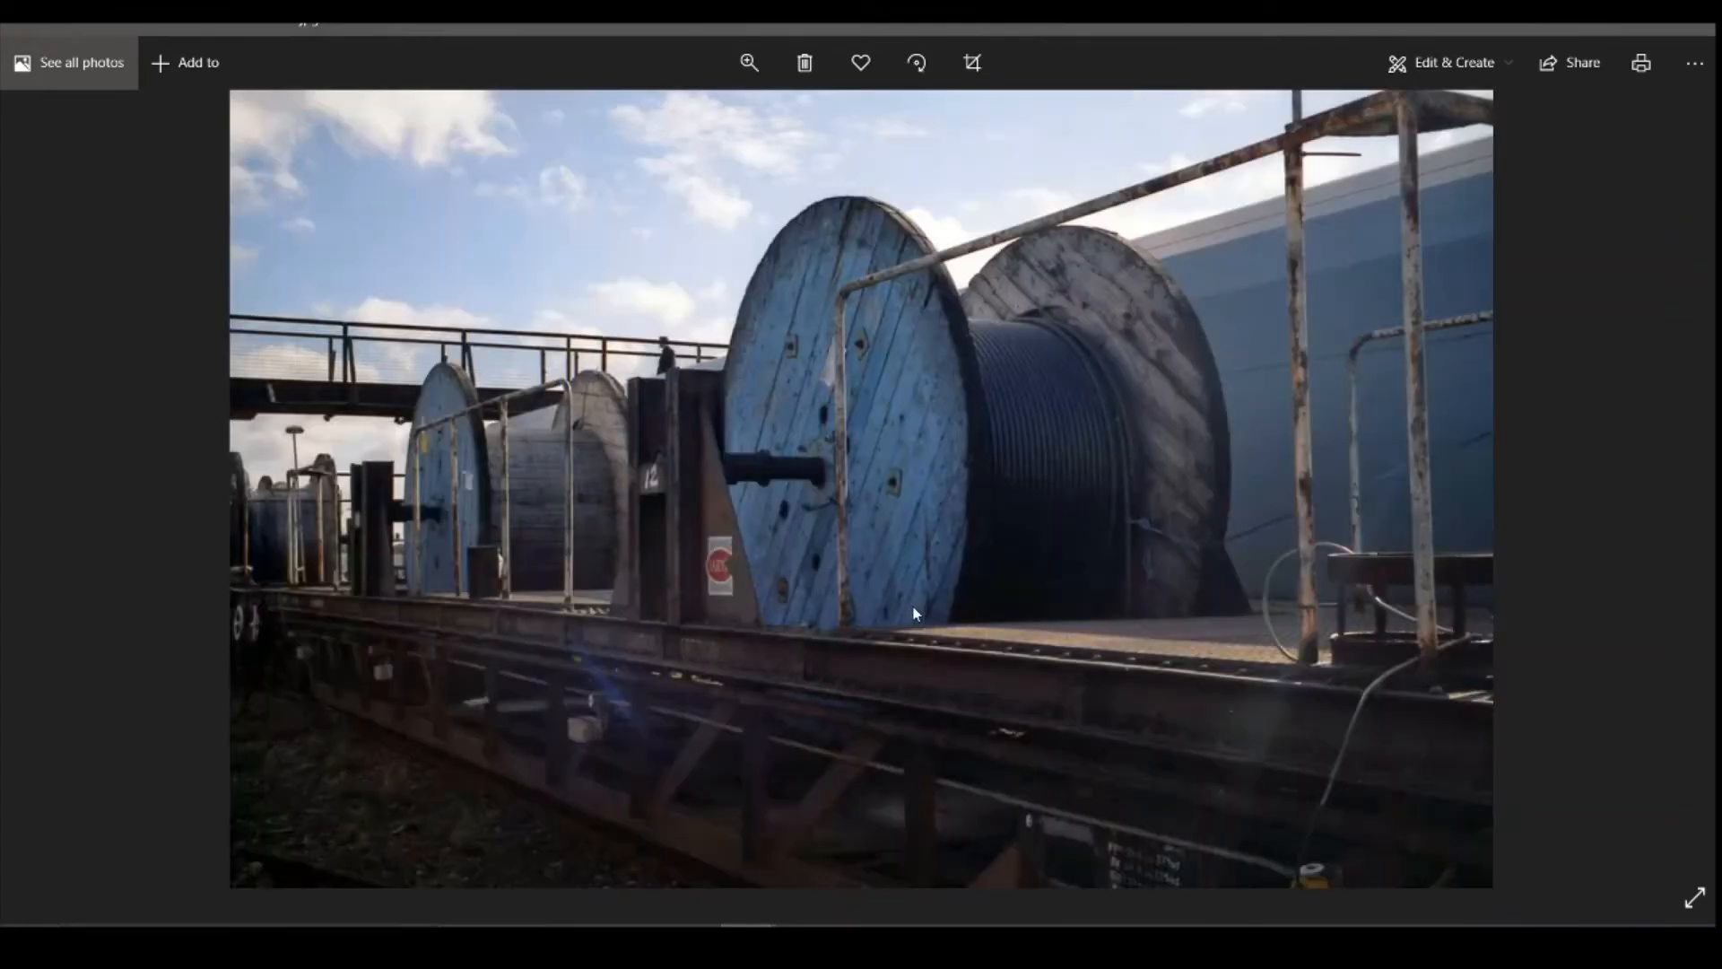
{"action": "key", "text": "Right"}
{"action": "key", "text": "Right"}
{"action": "key", "text": "Right"}
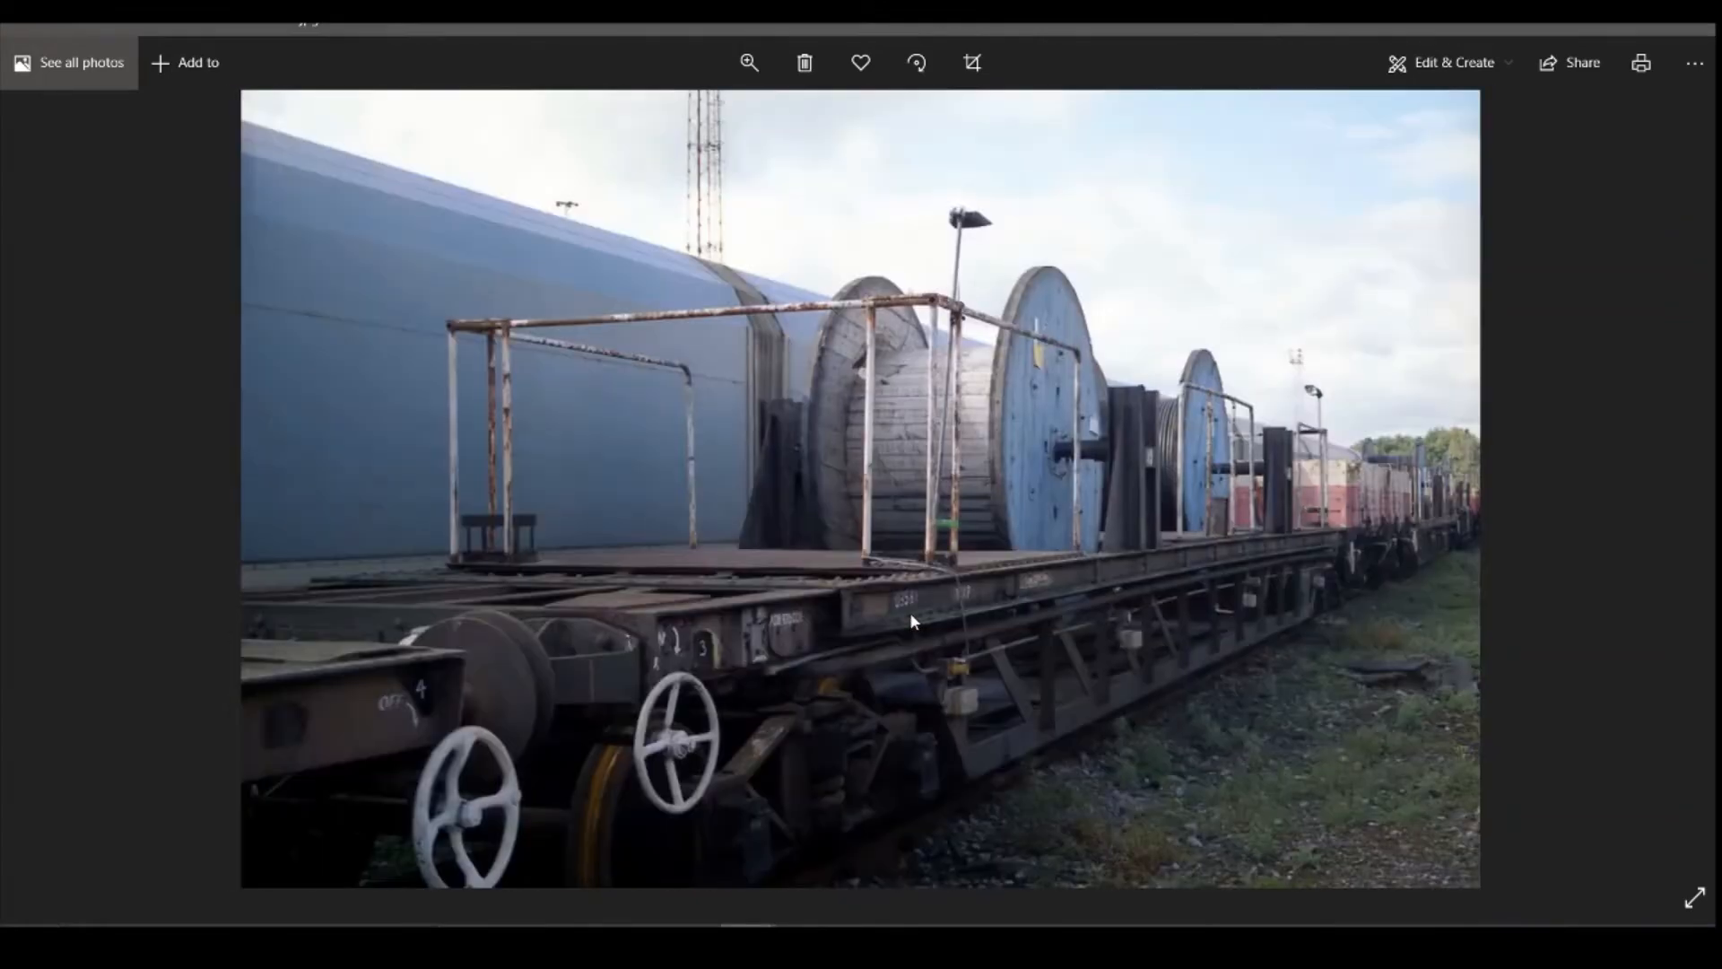
{"action": "key", "text": "Right"}
{"action": "key", "text": "Right"}
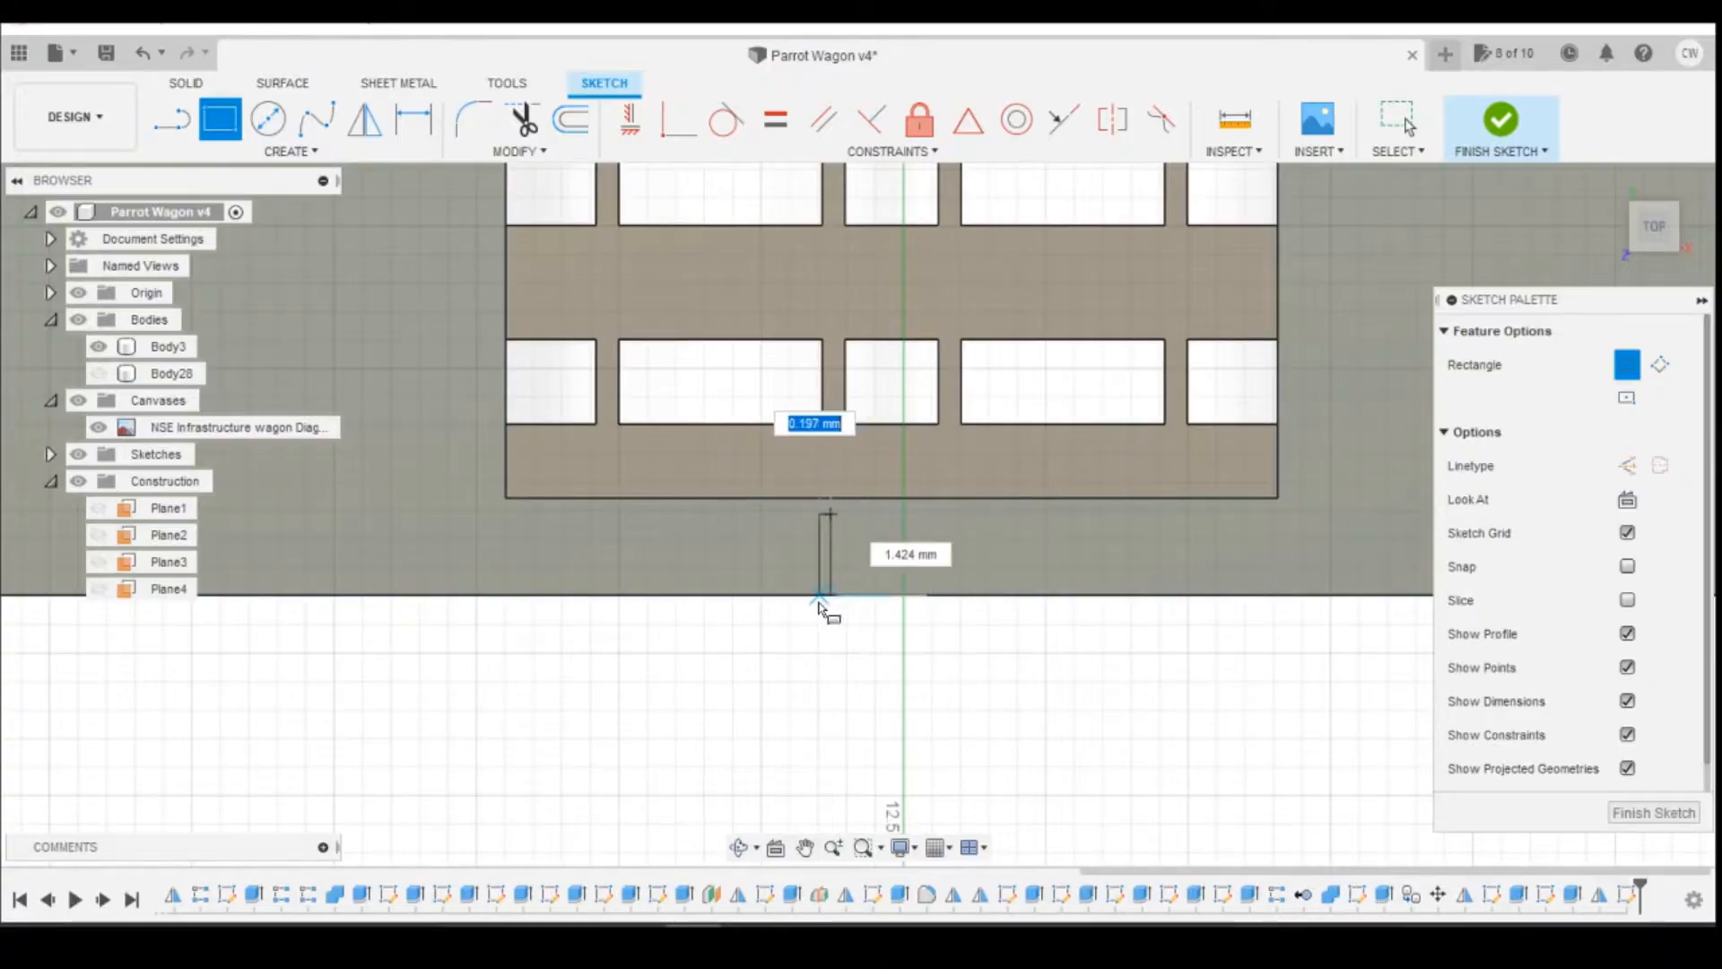
Step: Complete the support rectangle in Fusion 360 at about 0.87 by 1.42 mm, ending on the deck's outer edge
{"action": "left_click", "coordinate": [781, 595]}
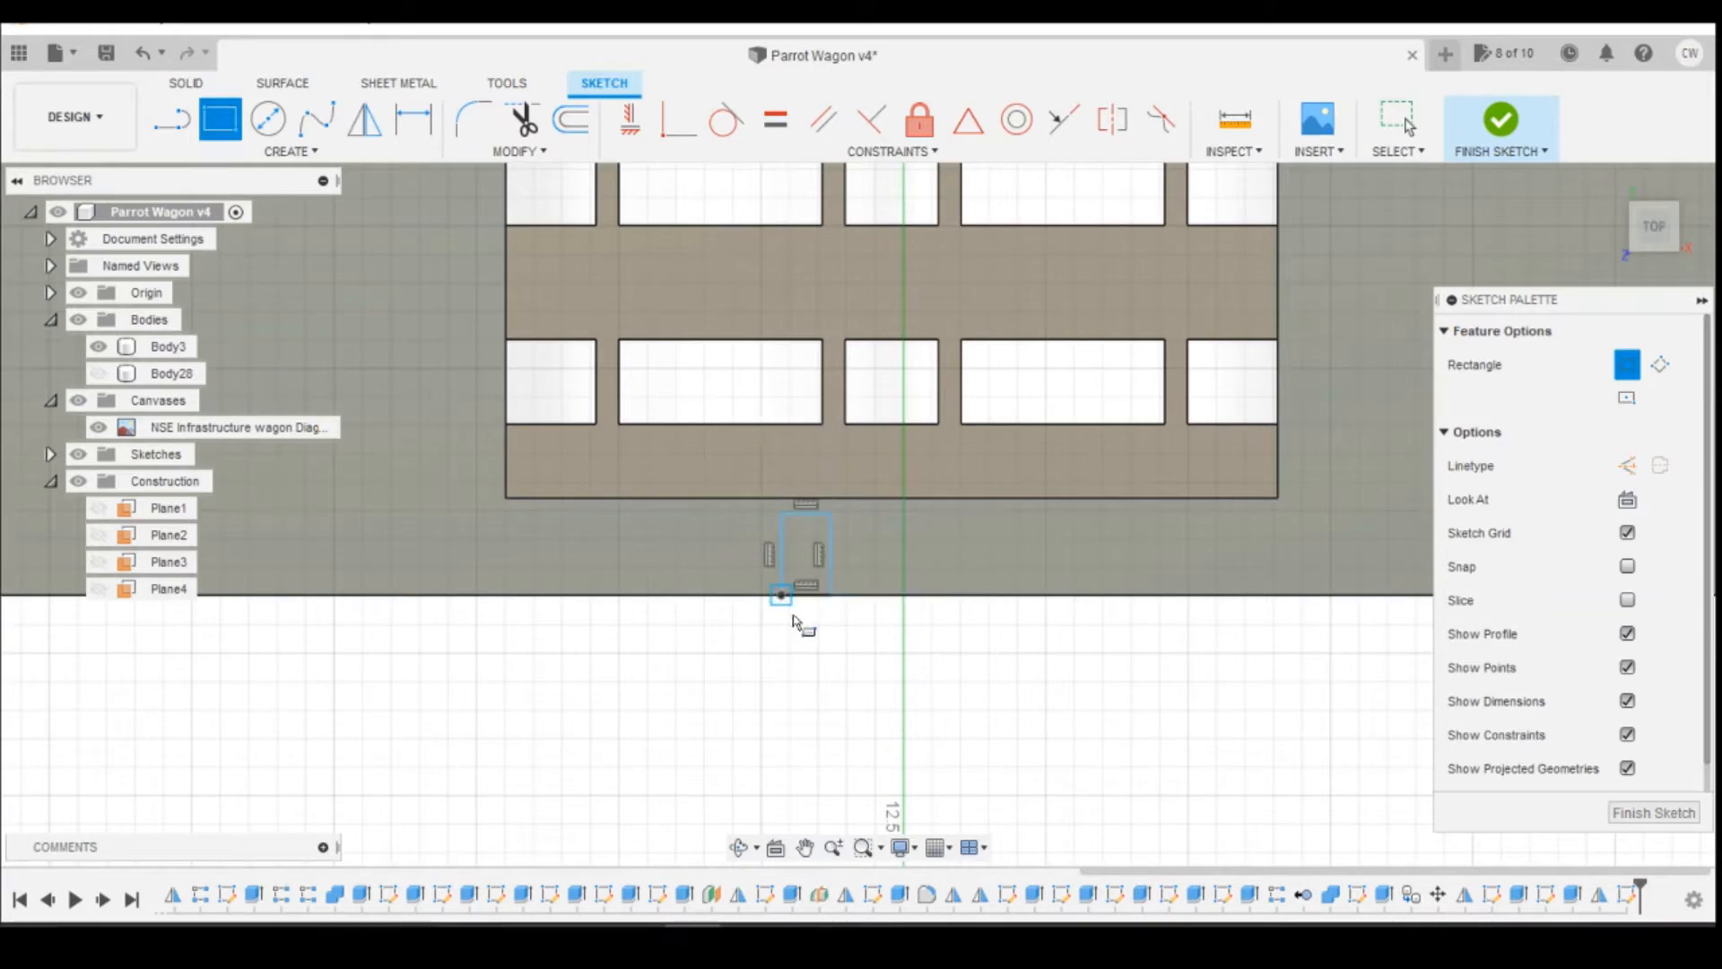
{"action": "key", "text": "Escape"}
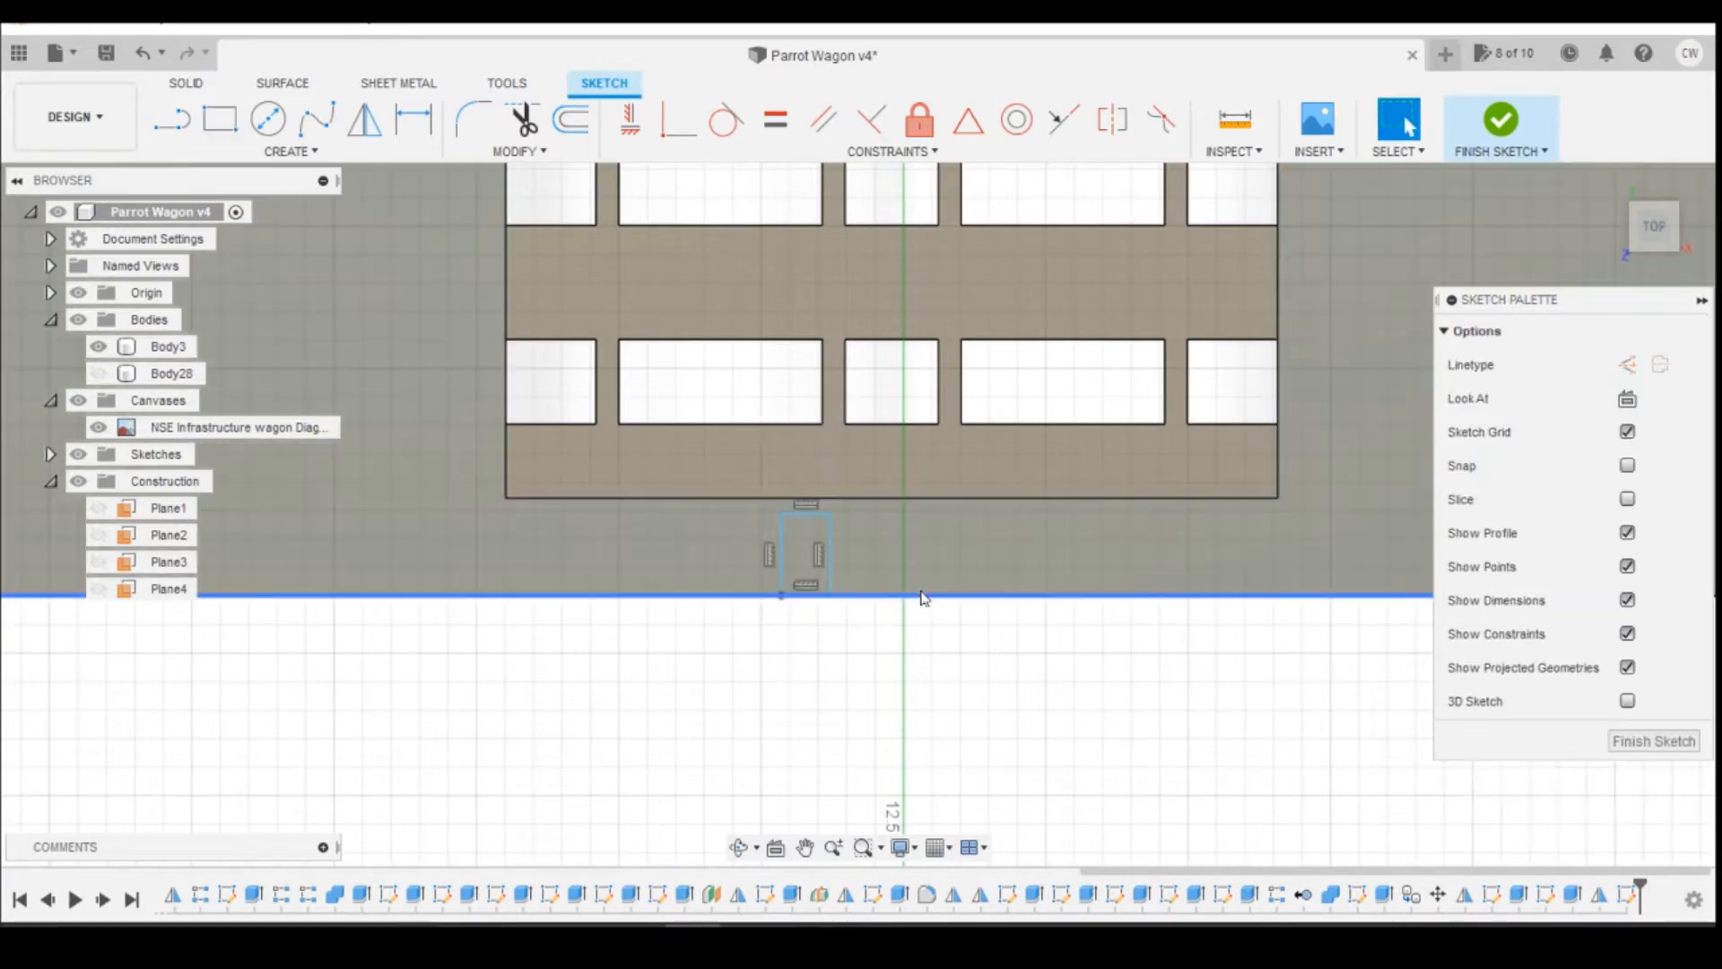
Step: Try a Horizontal/Vertical constraint between the rectangle's inner corner and the central opening's edge, and undo it
{"action": "left_click", "coordinate": [631, 119]}
{"action": "left_click", "coordinate": [827, 514]}
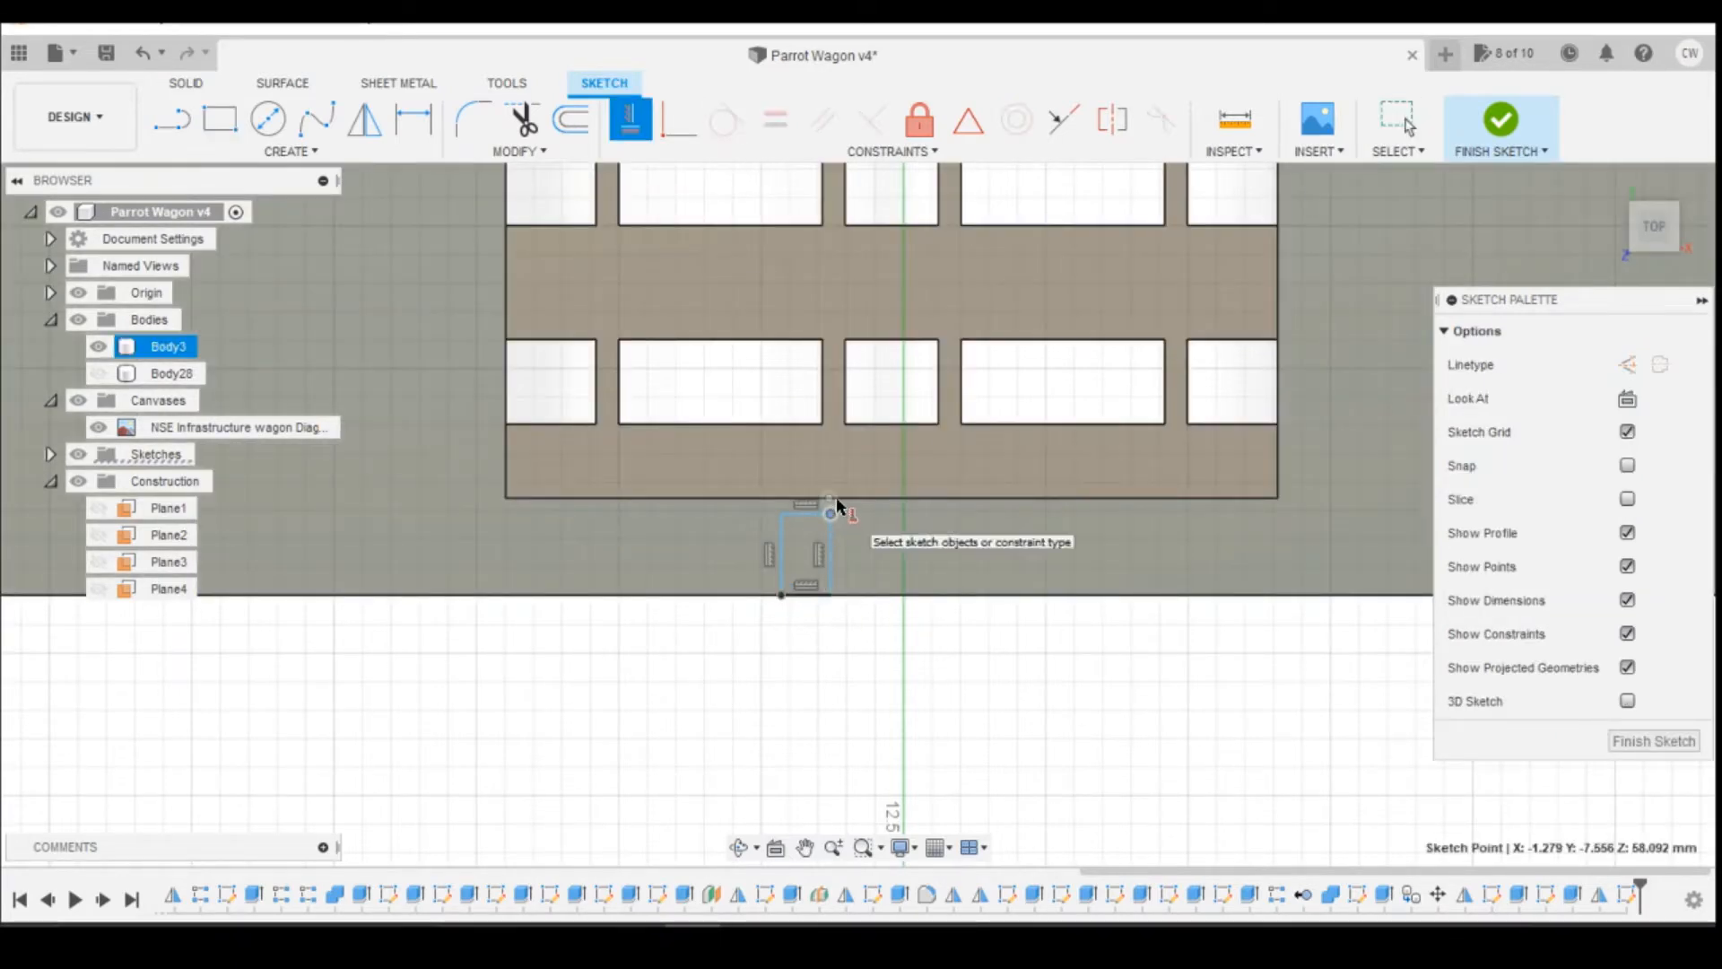
{"action": "left_click", "coordinate": [834, 498]}
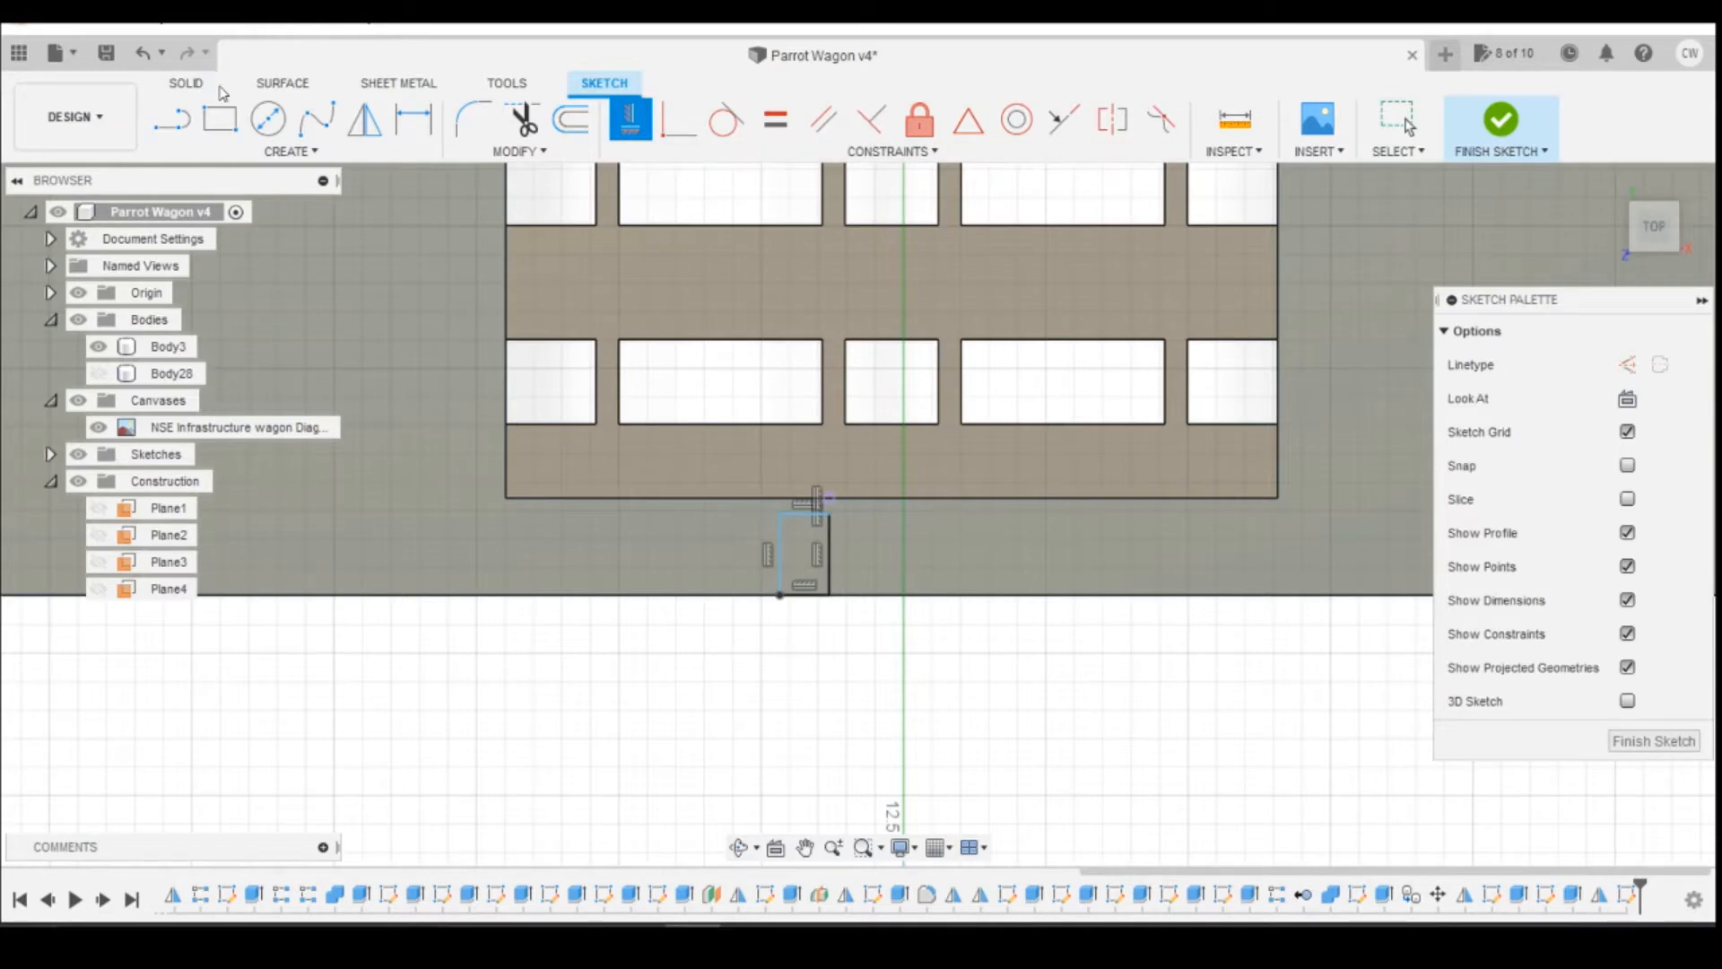
{"action": "left_click", "coordinate": [139, 52]}
{"action": "left_click", "coordinate": [139, 52]}
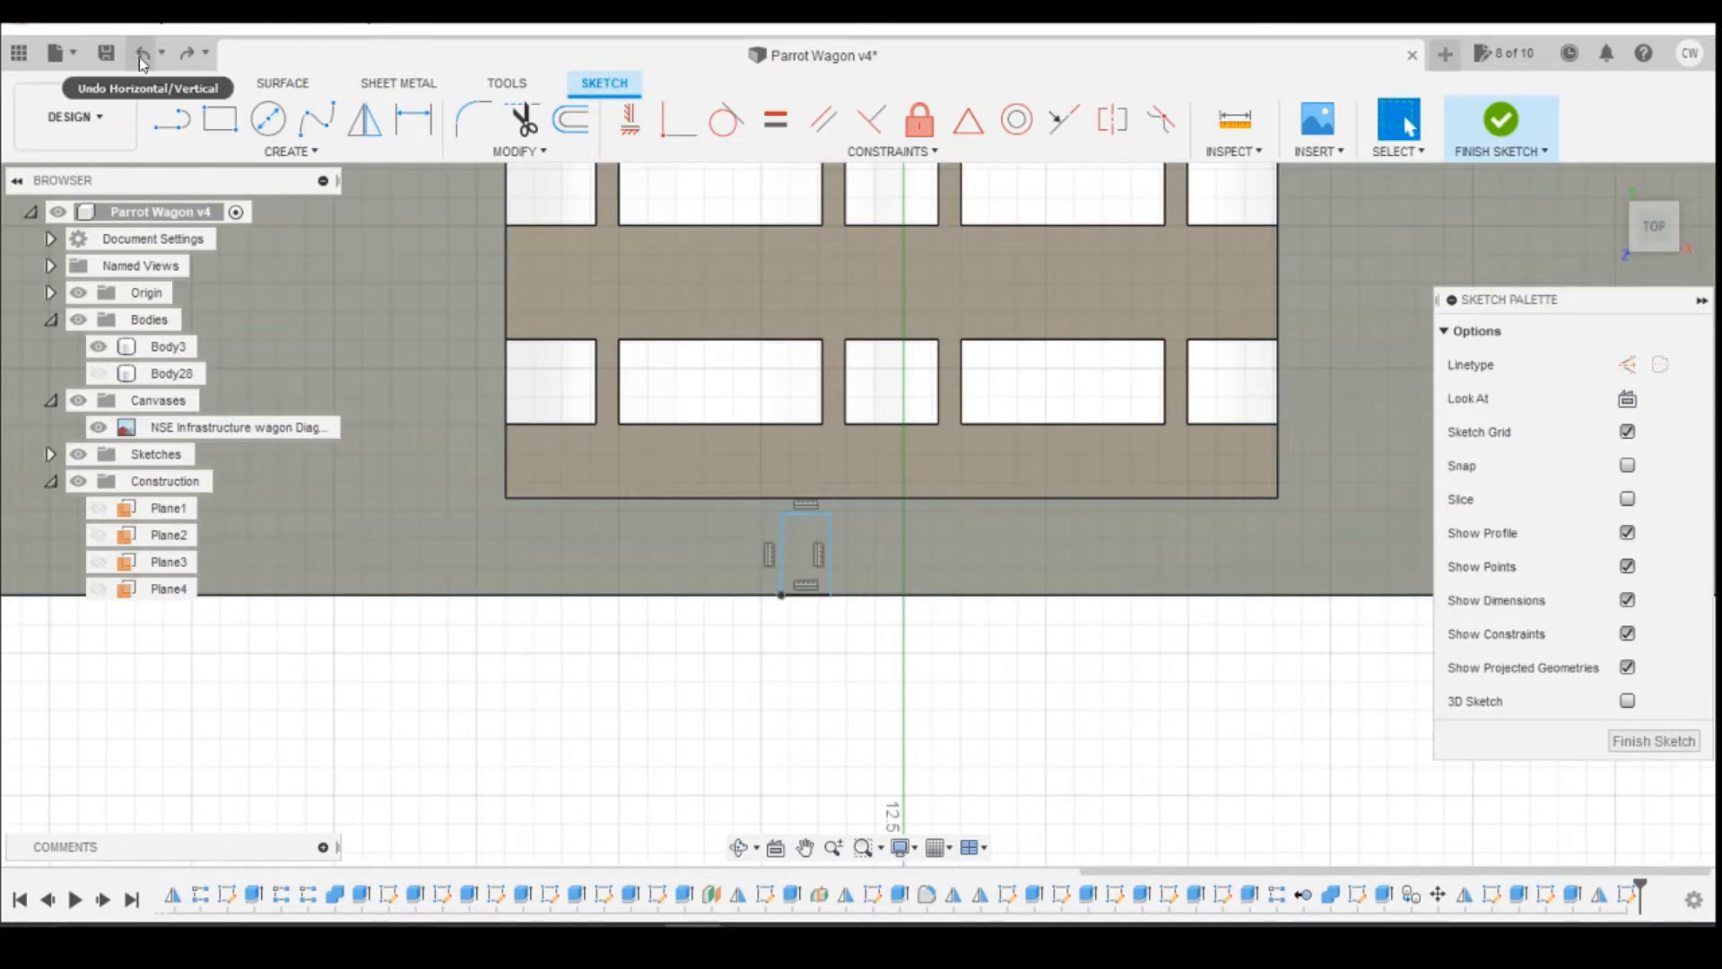
Step: Make the rectangle's inner corner coincident with the central opening's long edge
{"action": "left_click", "coordinate": [685, 134]}
{"action": "left_click", "coordinate": [816, 515]}
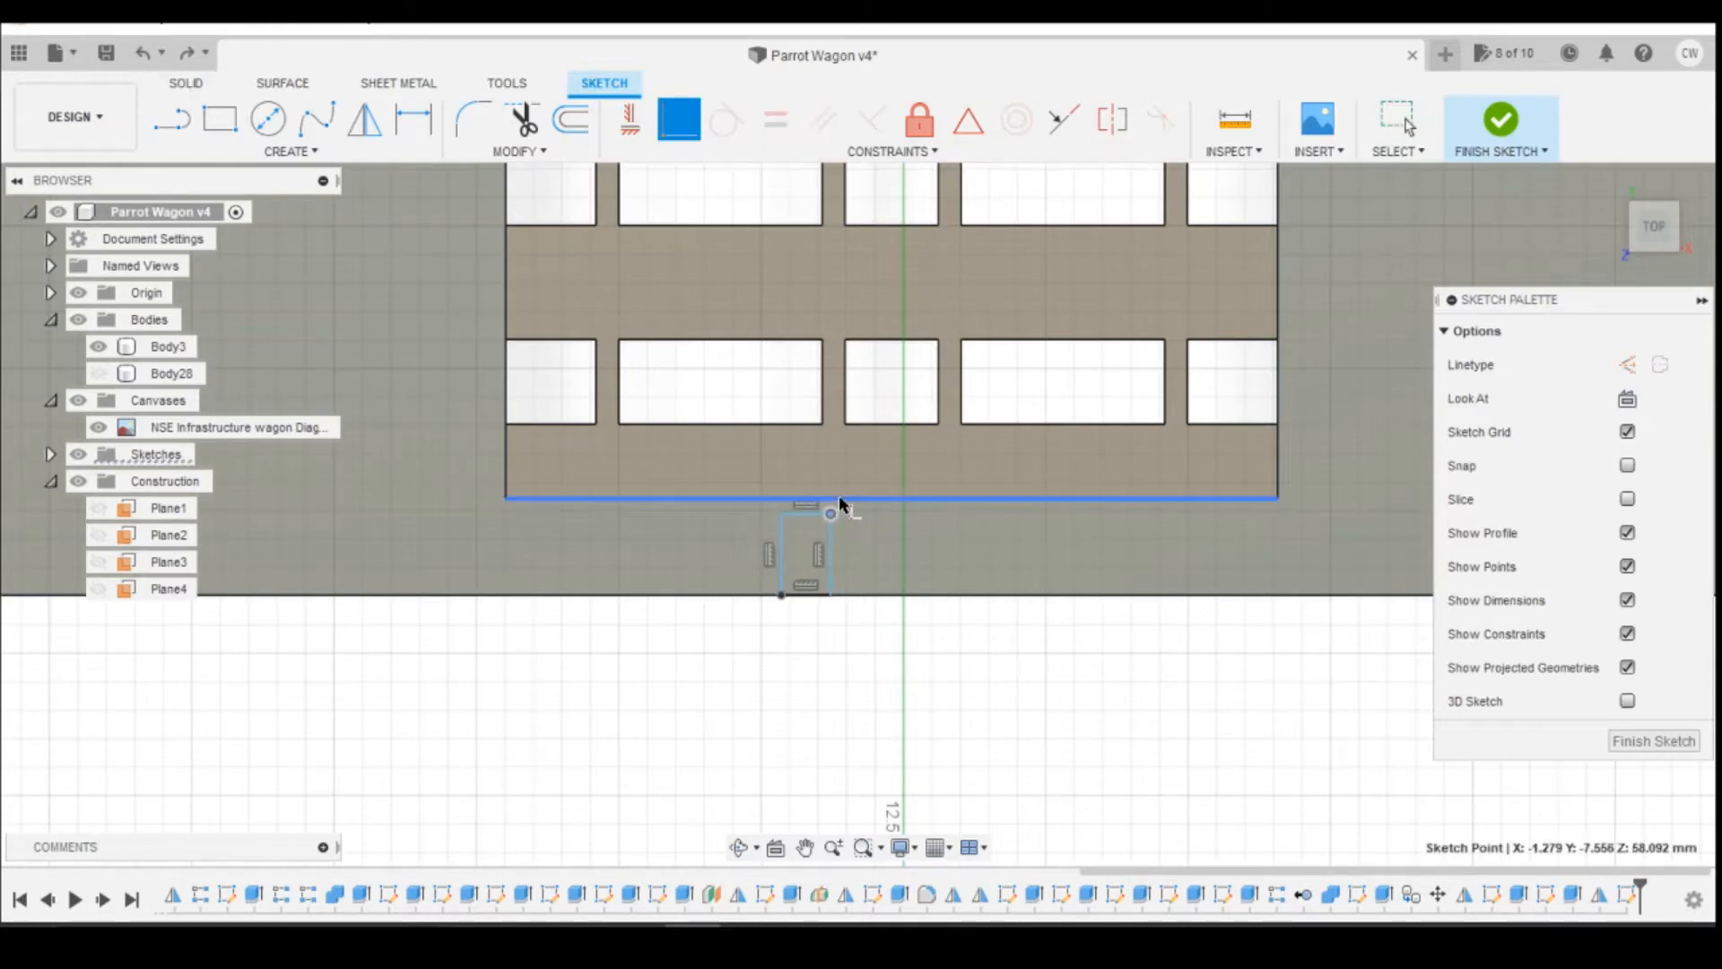
{"action": "left_click", "coordinate": [838, 498]}
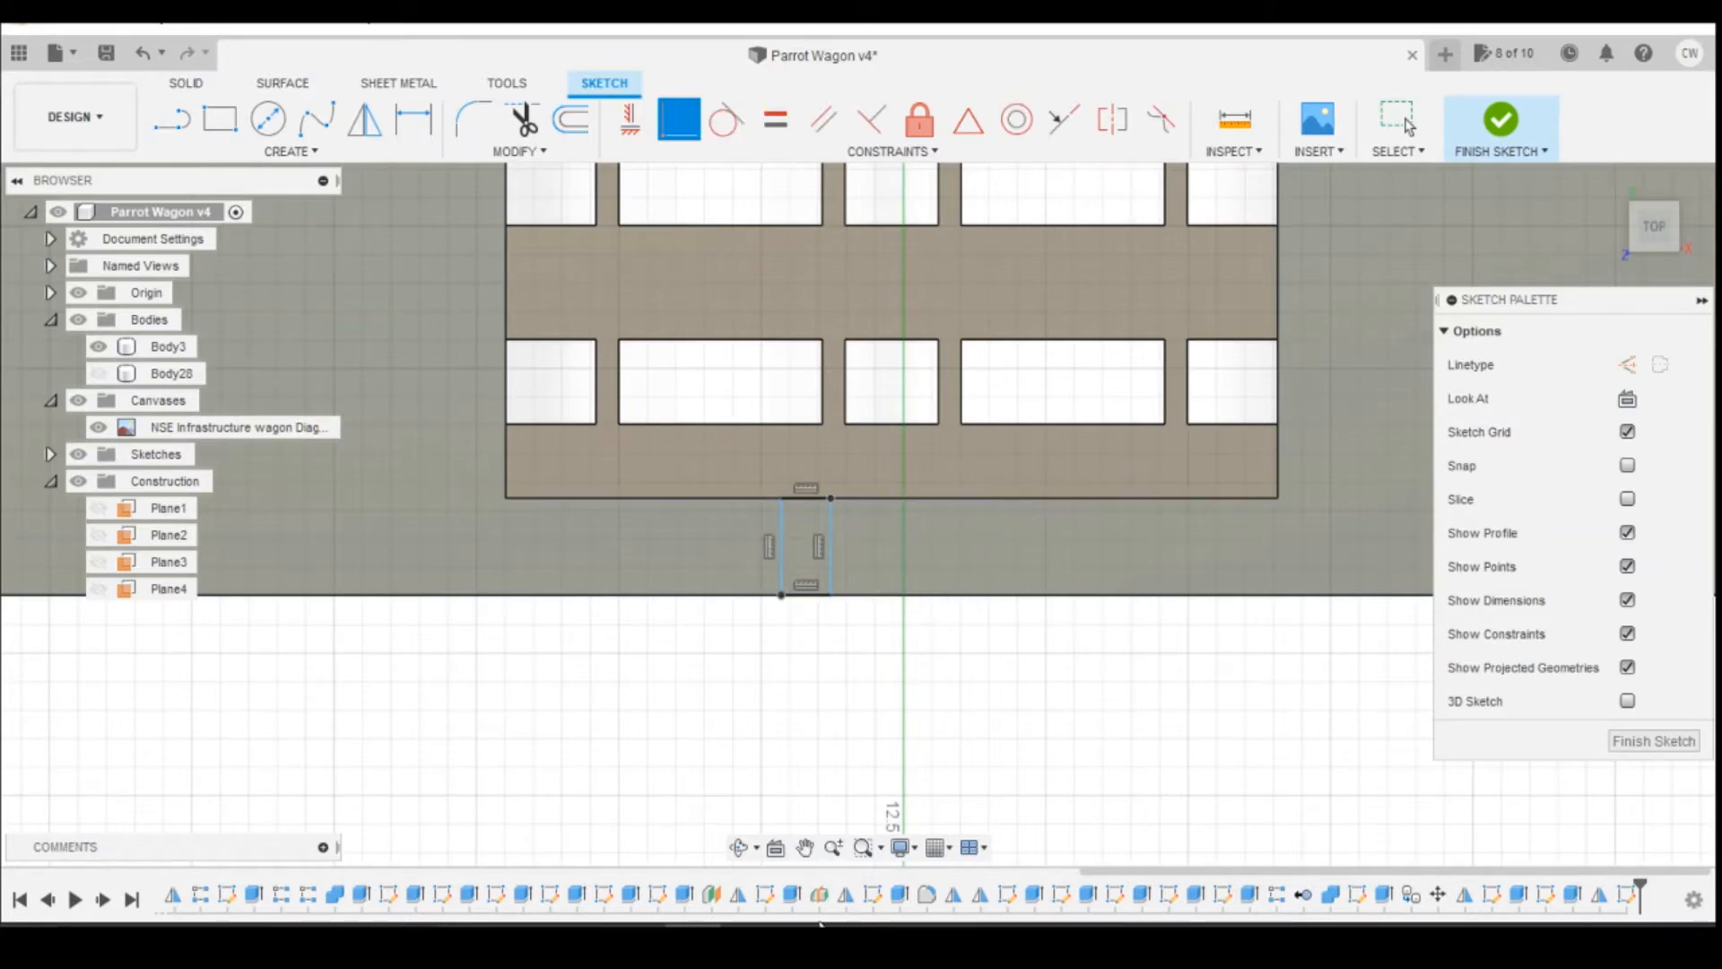
Step: Switch to Photos and study the width, shape and placement of the reel supports across the wagon pictures
{"action": "left_click", "coordinate": [868, 882]}
{"action": "key", "text": "Right"}
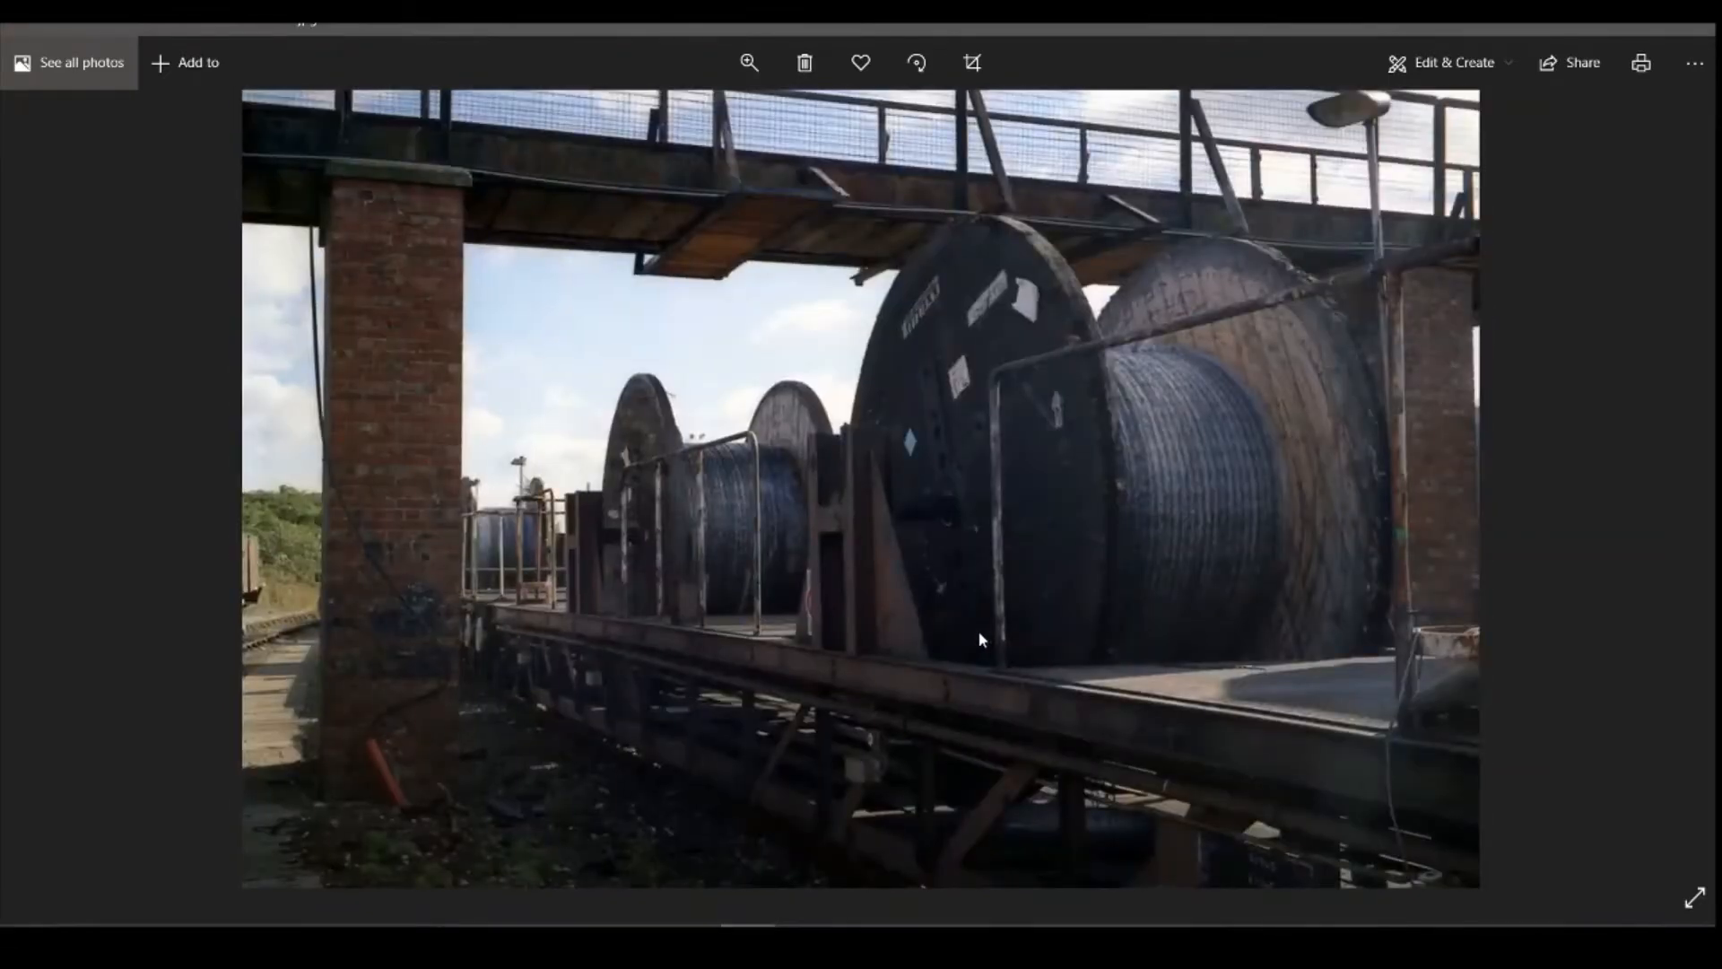
{"action": "key", "text": "Left"}
{"action": "key", "text": "Right"}
{"action": "left_click", "coordinate": [65, 511]}
{"action": "left_click", "coordinate": [65, 512]}
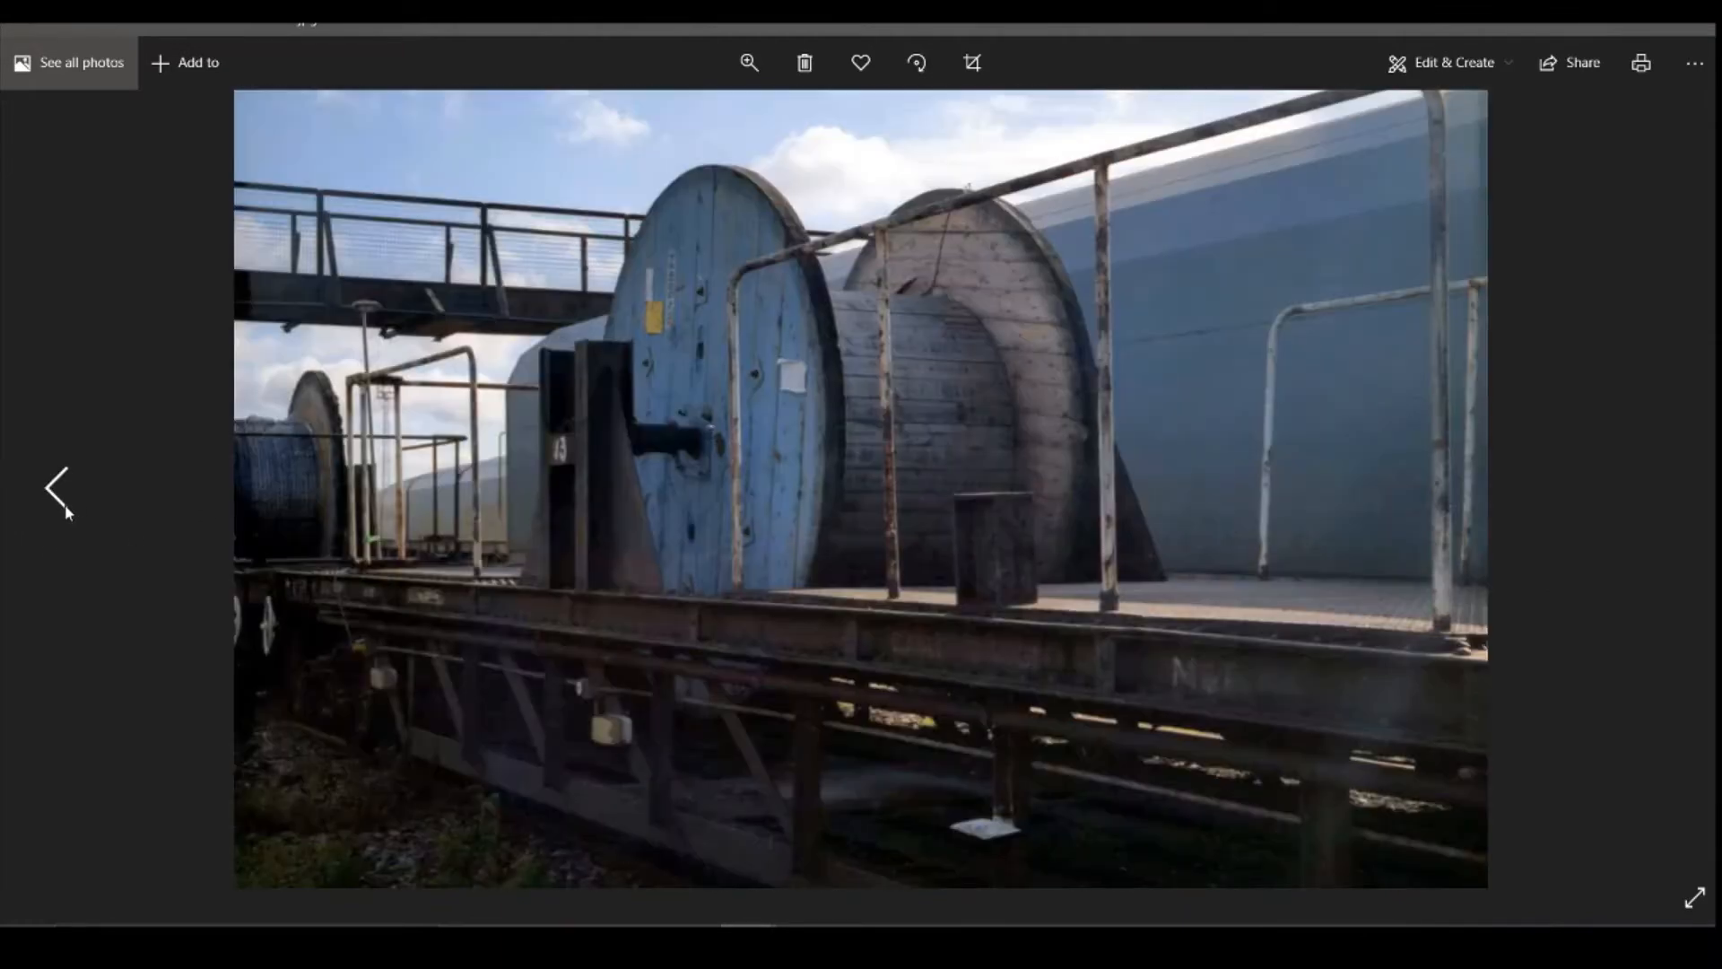
{"action": "left_click", "coordinate": [64, 511]}
{"action": "left_click", "coordinate": [65, 511]}
{"action": "left_click", "coordinate": [65, 511]}
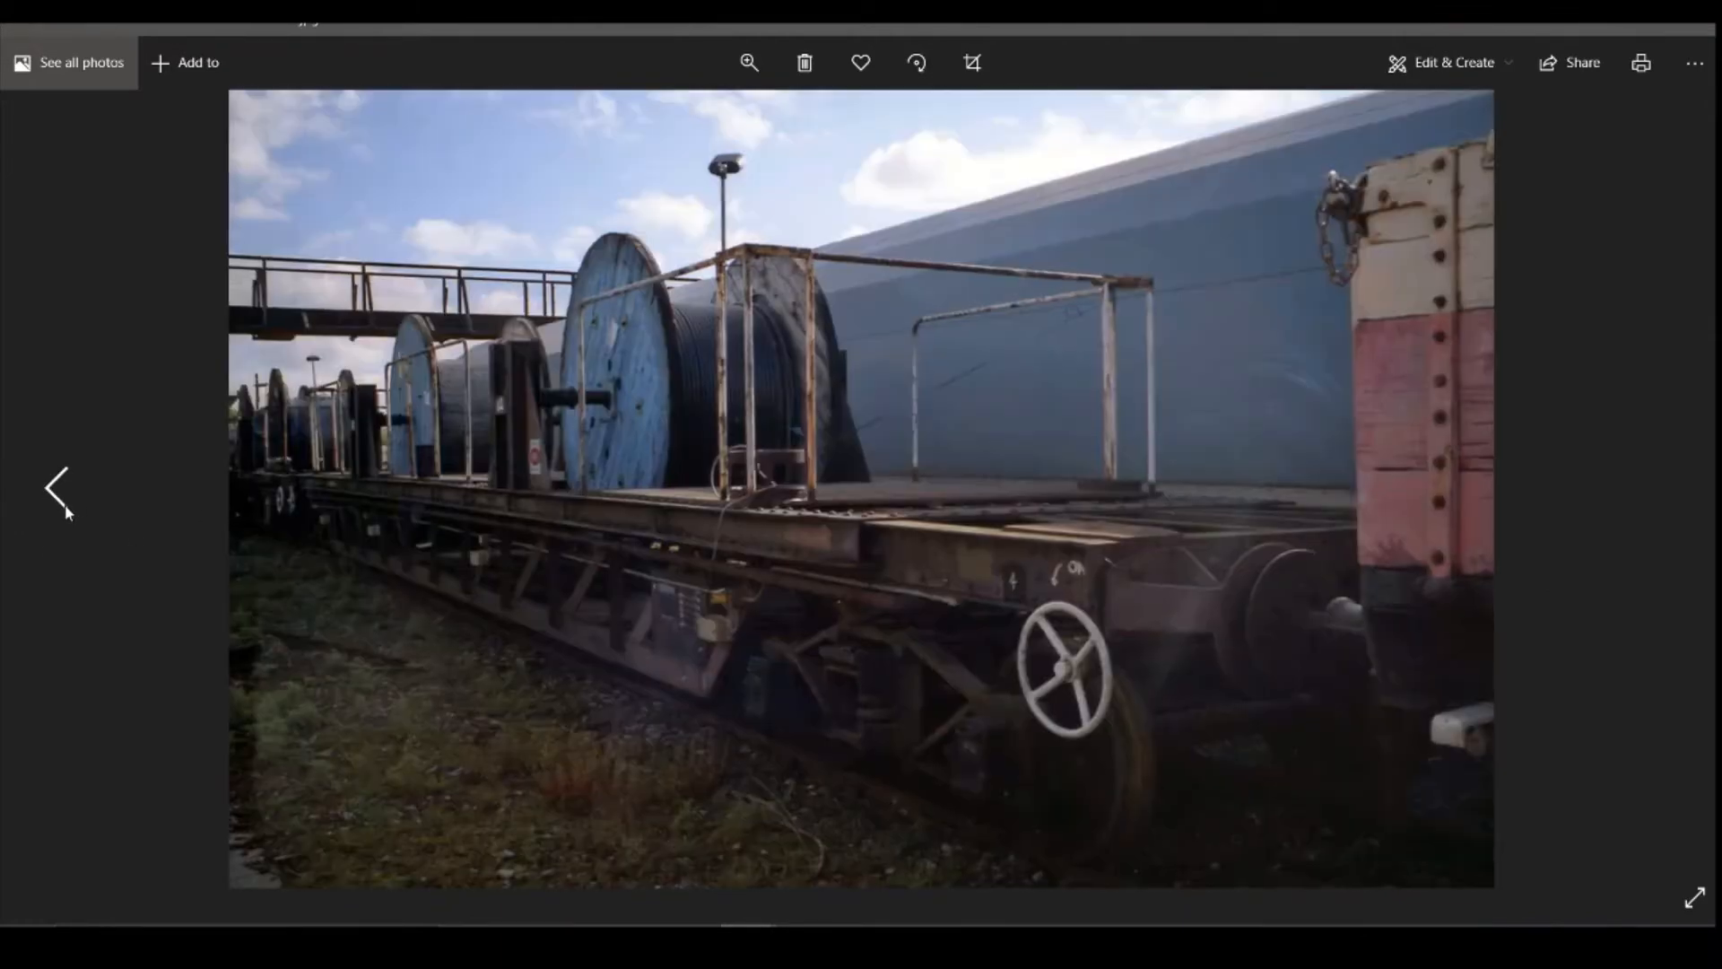
{"action": "left_click", "coordinate": [65, 511]}
{"action": "scroll", "coordinate": [757, 485], "scroll_direction": "down", "scroll_amount": 3}
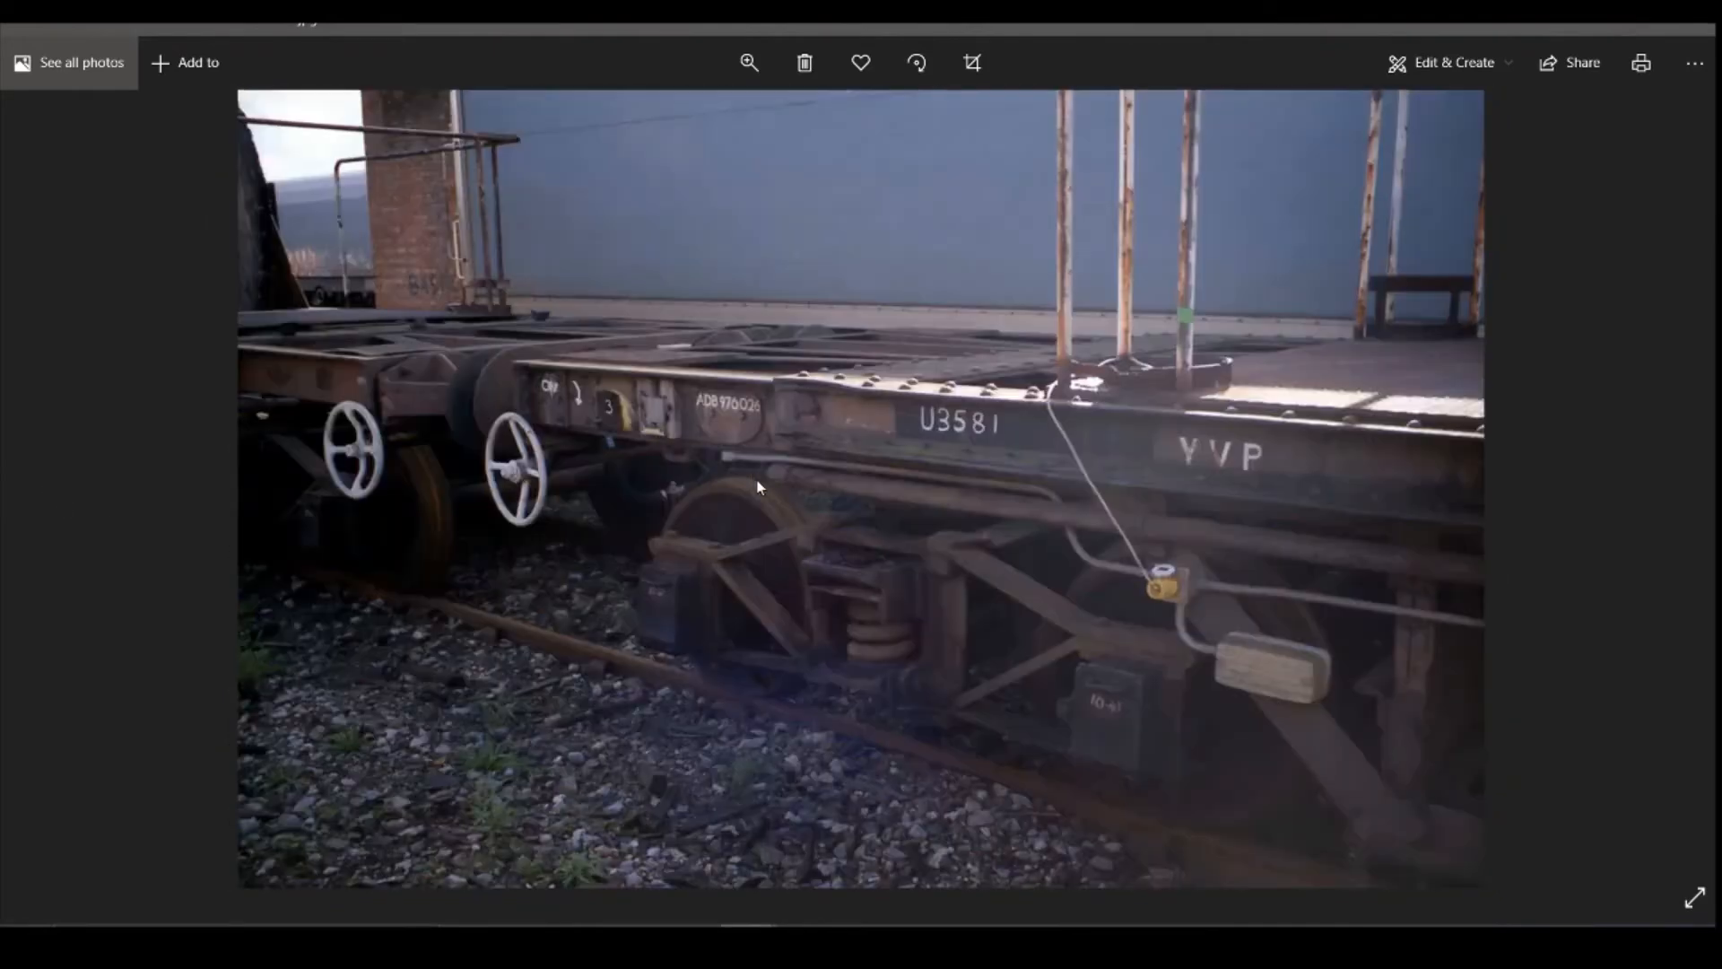
{"action": "scroll", "coordinate": [756, 487], "scroll_direction": "down", "scroll_amount": 2}
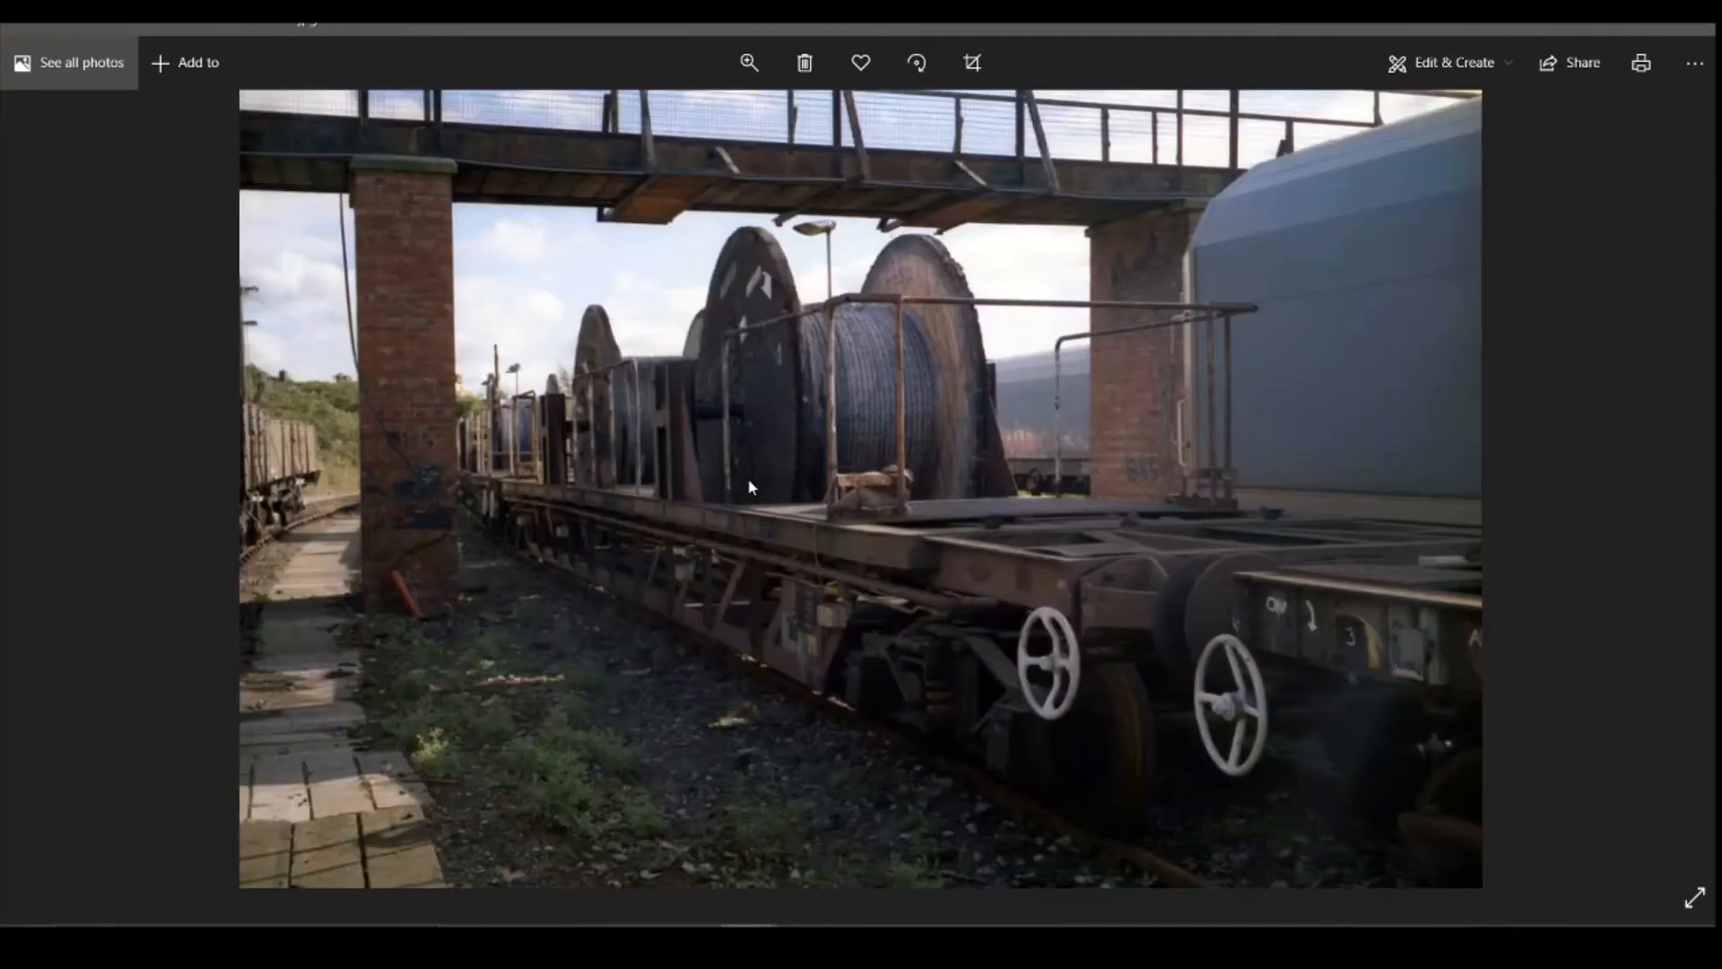
{"action": "scroll", "coordinate": [752, 487], "scroll_direction": "down", "scroll_amount": 1}
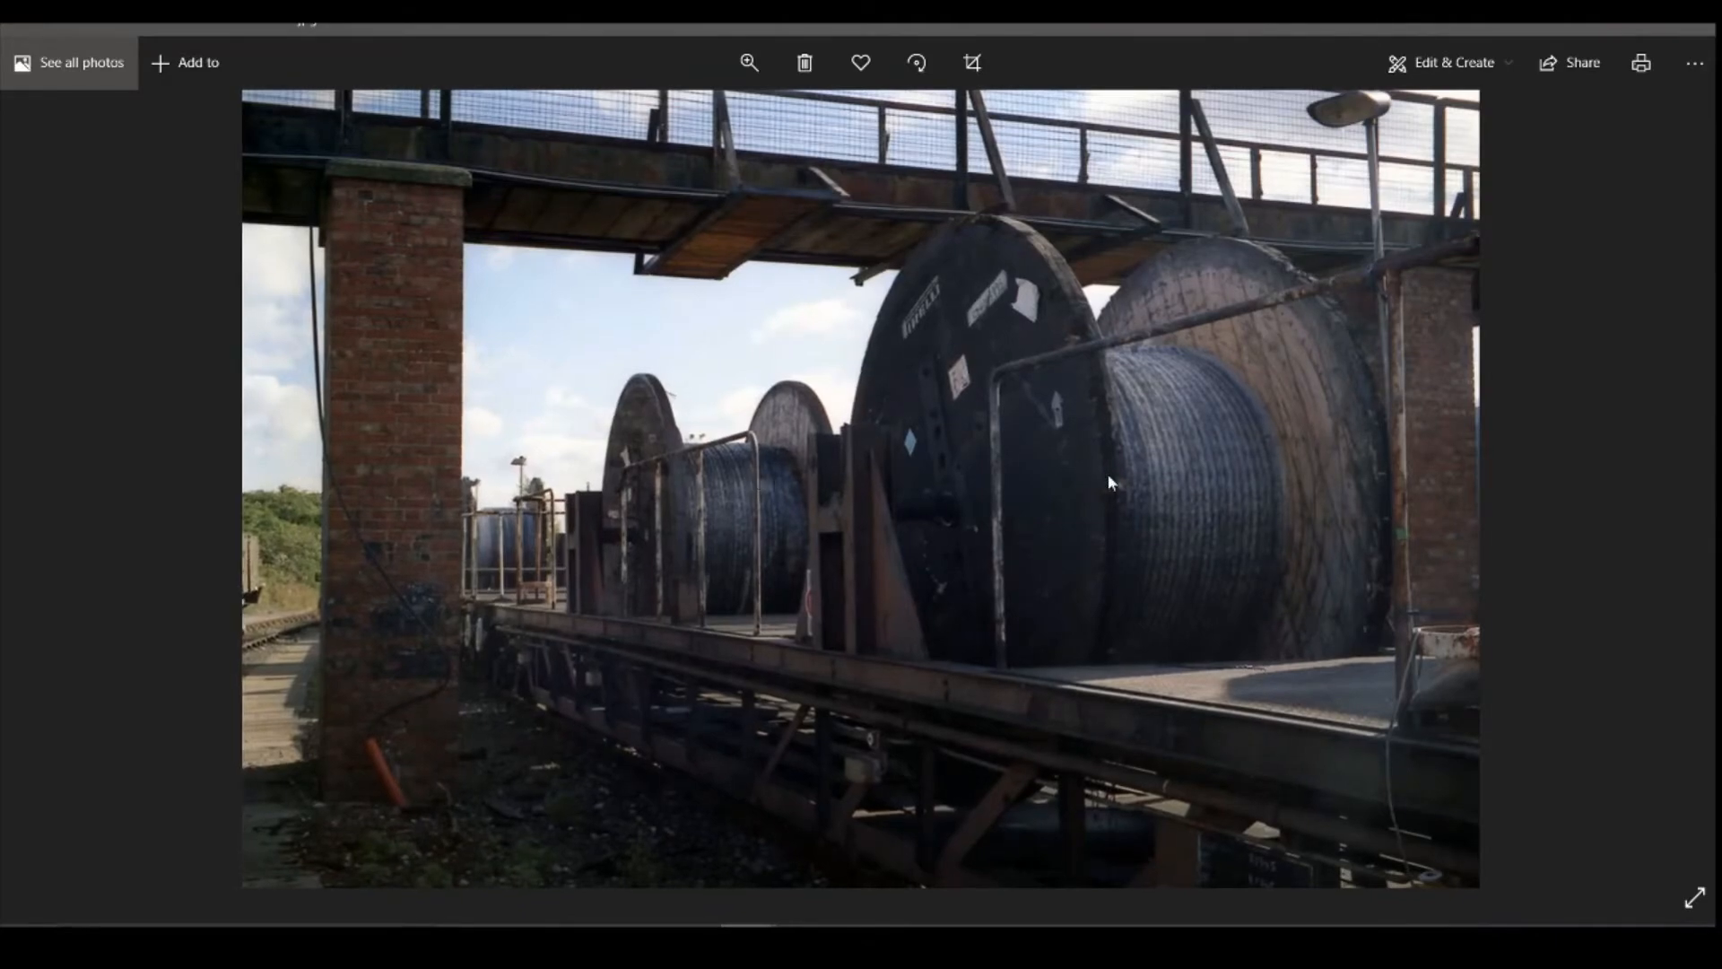
{"action": "scroll", "coordinate": [1163, 485], "scroll_direction": "down", "scroll_amount": 4}
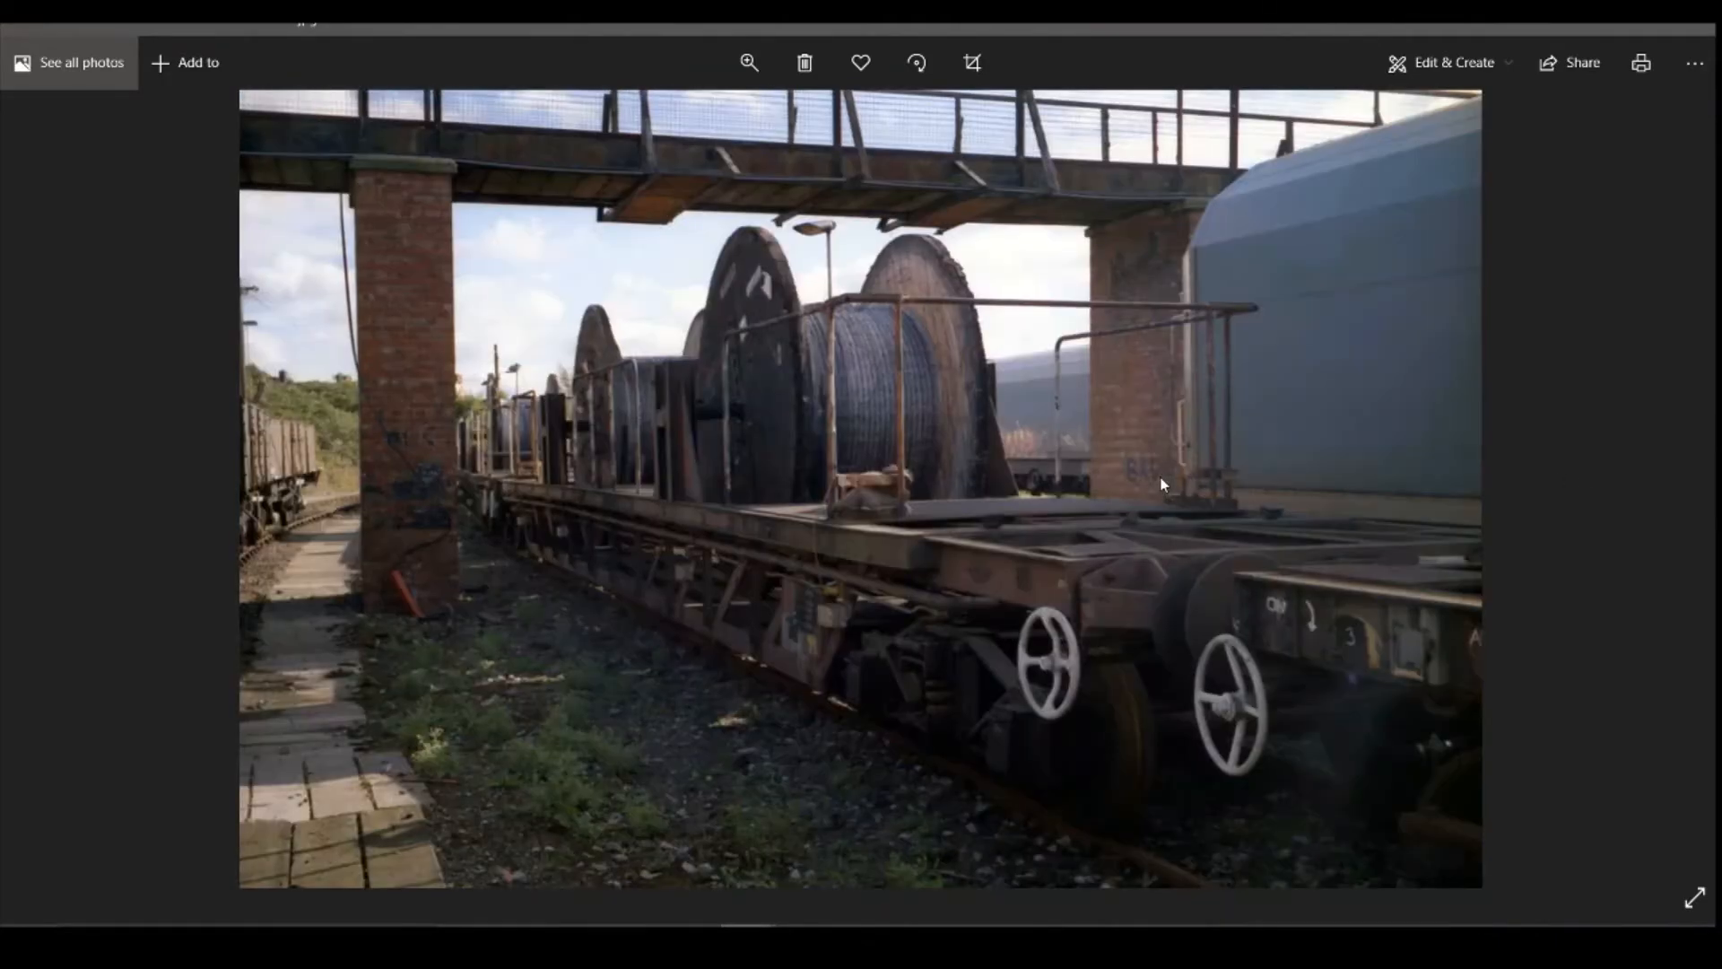
{"action": "scroll", "coordinate": [1162, 470], "scroll_direction": "down", "scroll_amount": 2}
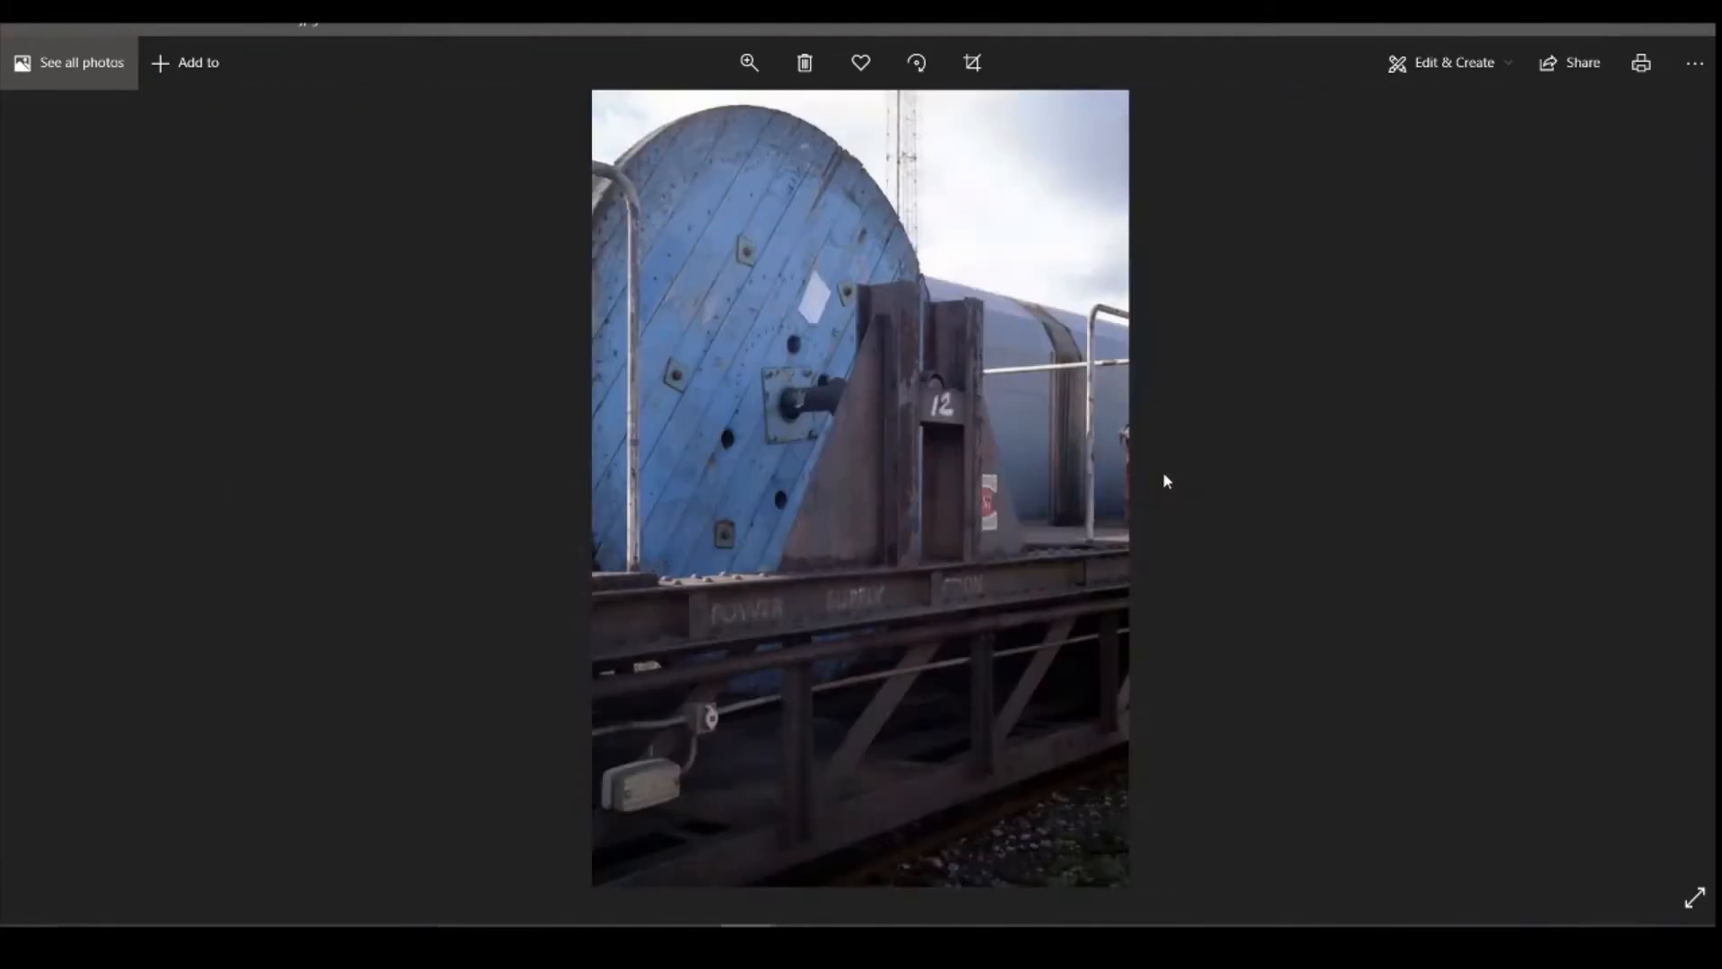
{"action": "scroll", "coordinate": [1161, 471], "scroll_direction": "up", "scroll_amount": 1}
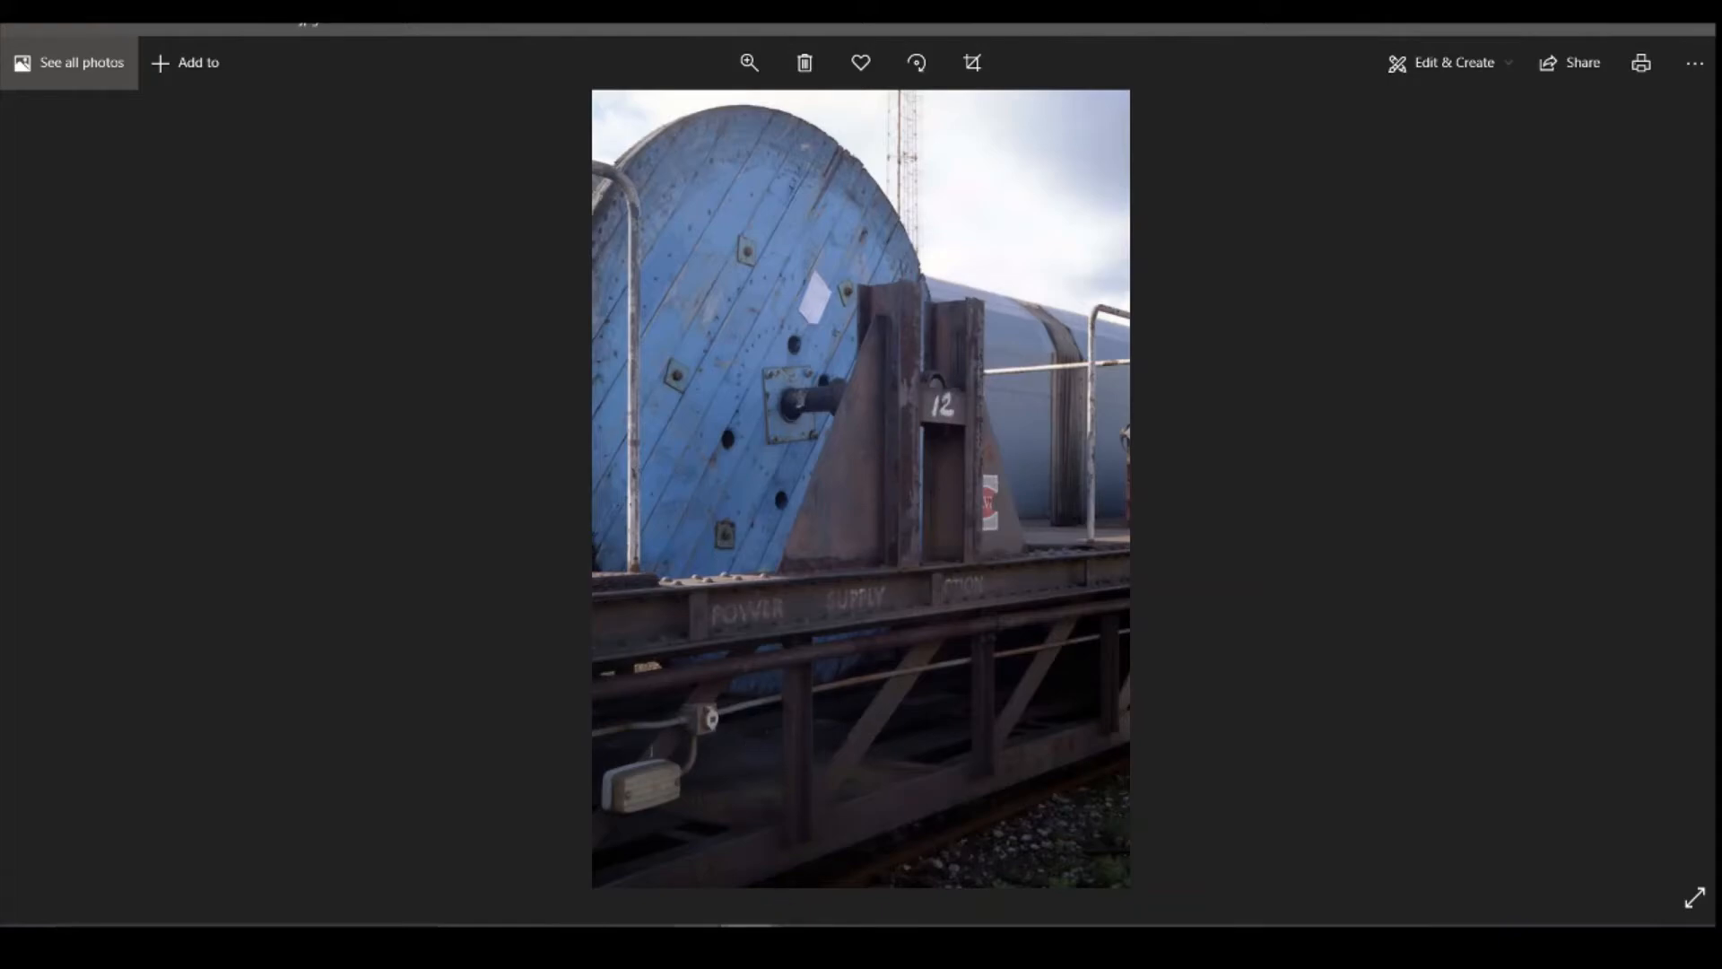
Step: Return to Fusion 360 and dimension the support rectangle's width along the deck edge to 1.2 mm
{"action": "left_click", "coordinate": [748, 946]}
{"action": "key", "text": "d"}
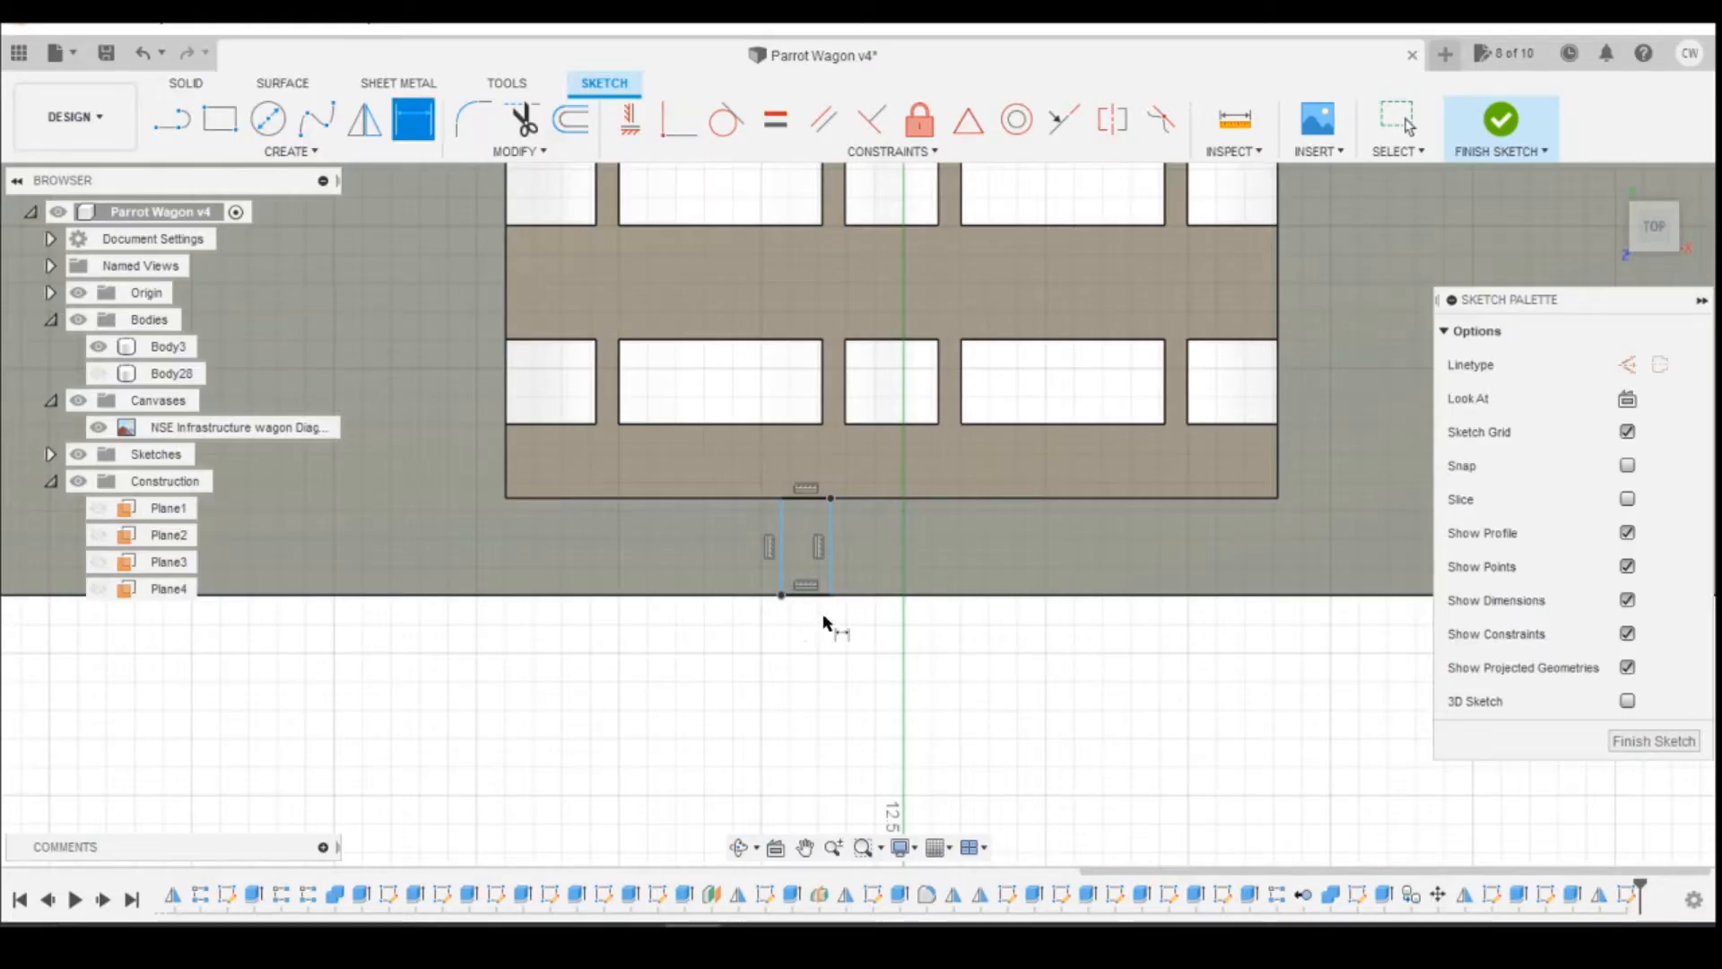
{"action": "left_click", "coordinate": [805, 596]}
{"action": "left_click", "coordinate": [806, 664]}
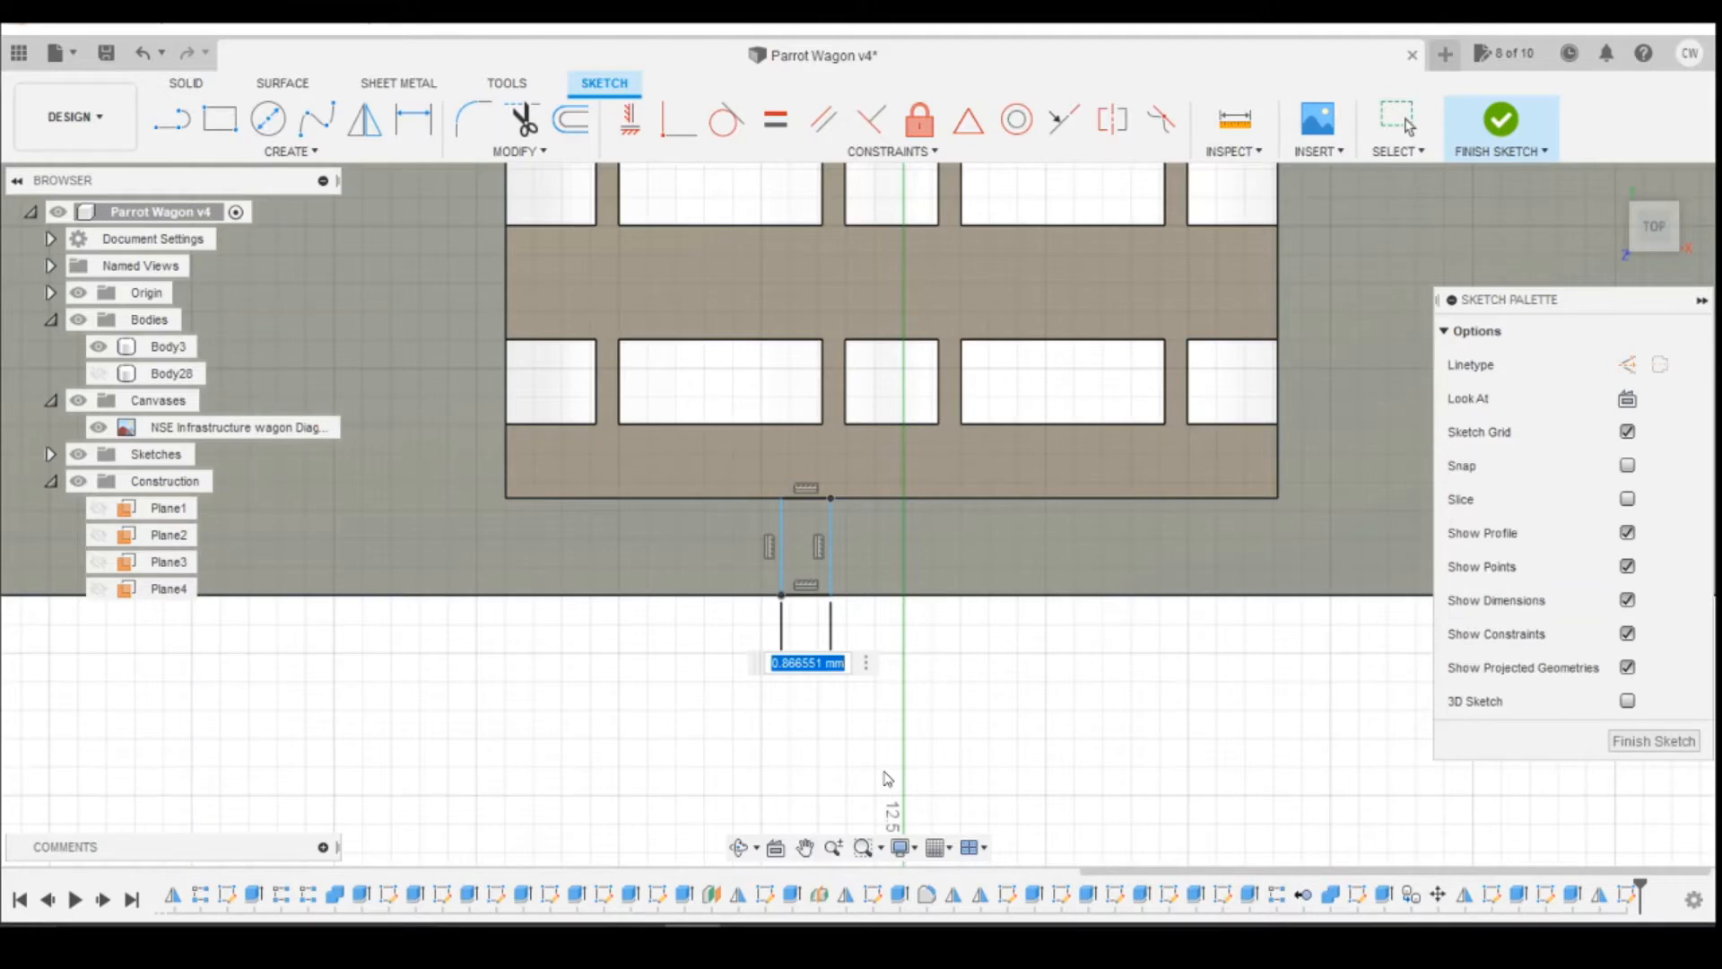
{"action": "type", "text": "1.2"}
{"action": "key", "text": "Return"}
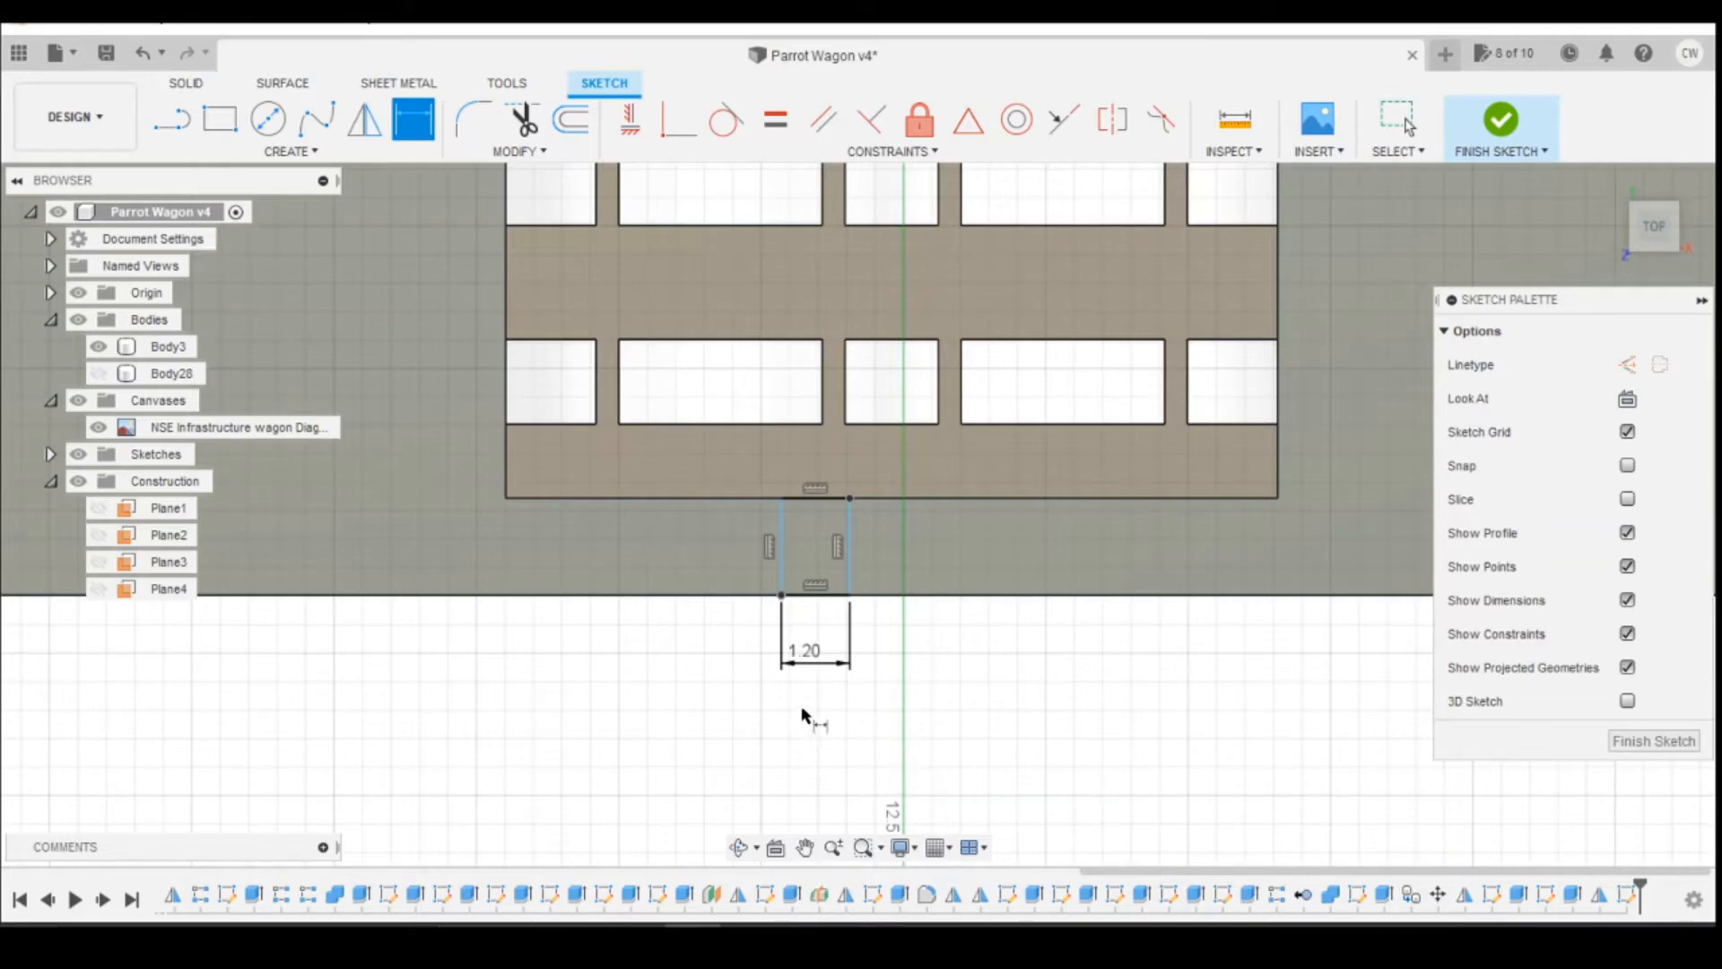
Step: Dimension the support rectangle's left side 4.5 mm from the central deck opening's lower-left corner
{"action": "left_click", "coordinate": [782, 498]}
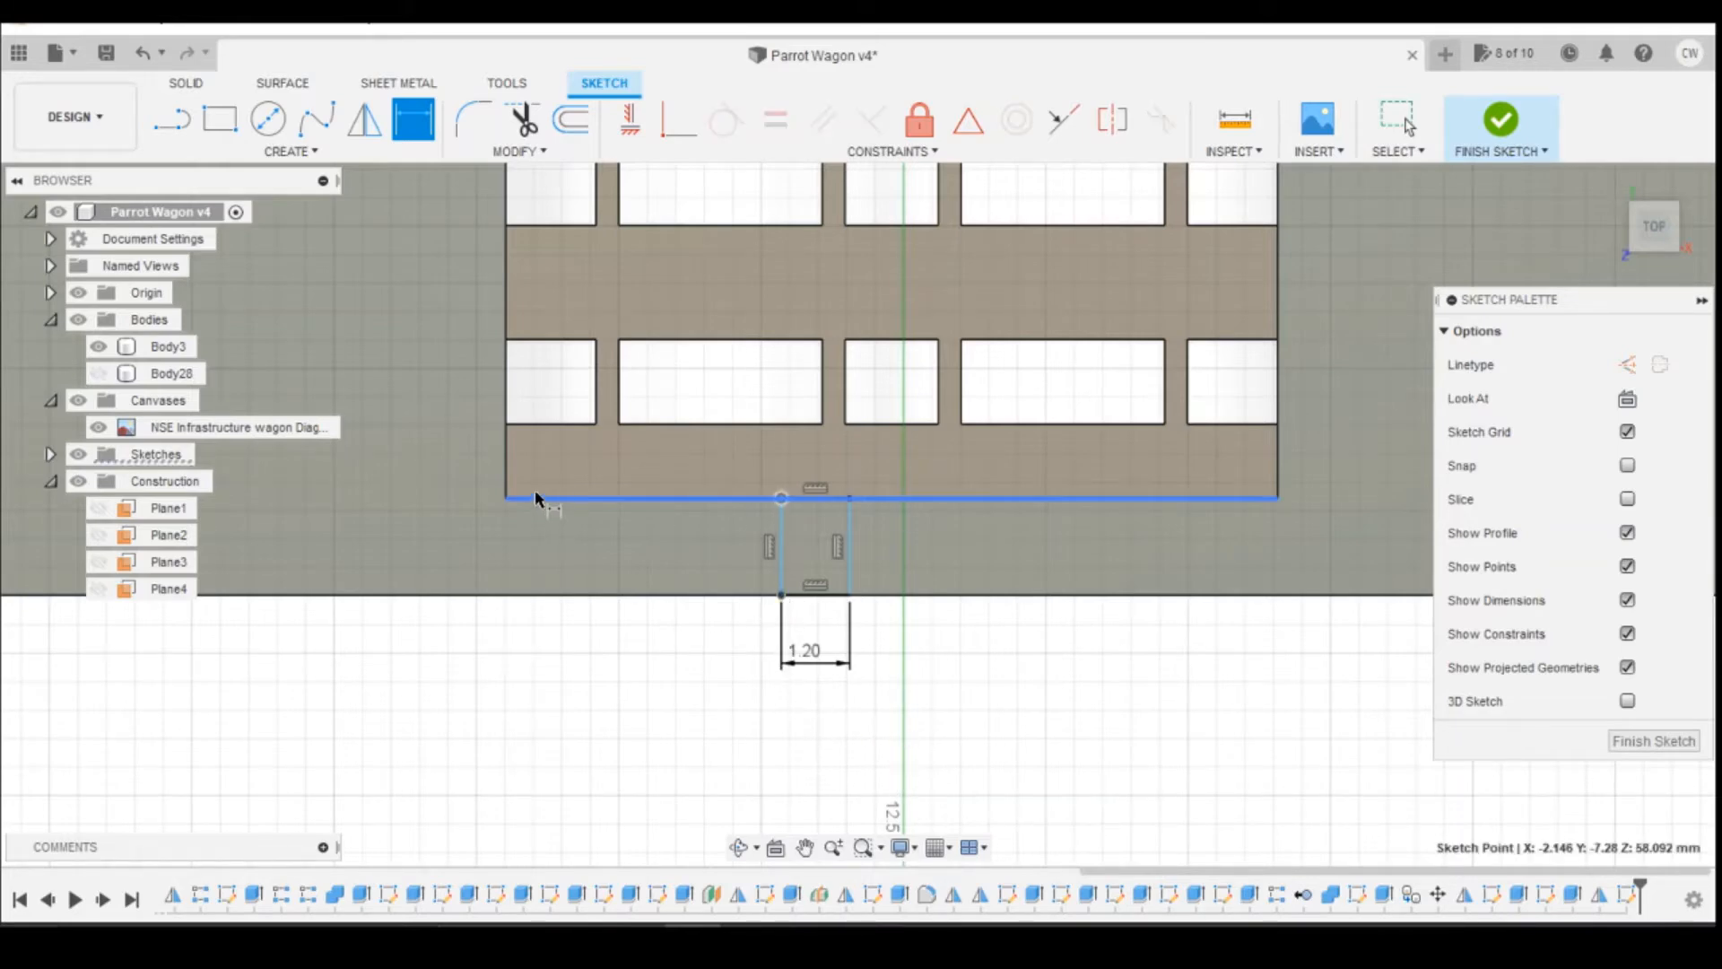
{"action": "left_click", "coordinate": [506, 497]}
{"action": "left_click", "coordinate": [686, 771]}
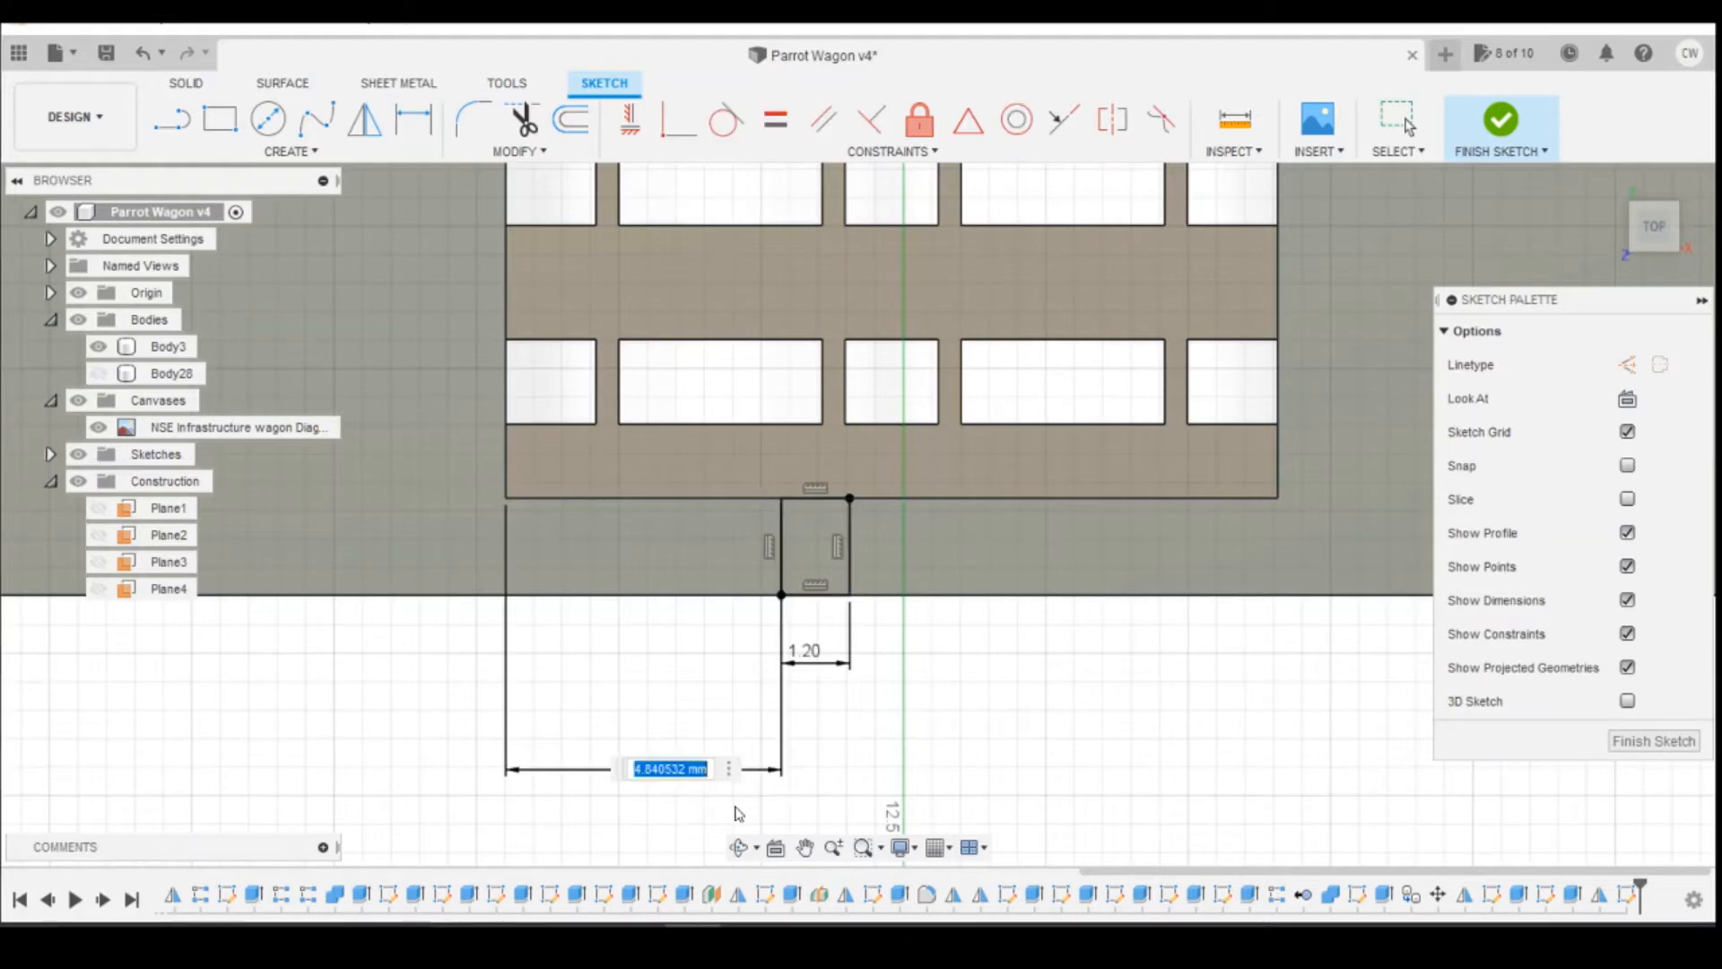
{"action": "type", "text": "4"}
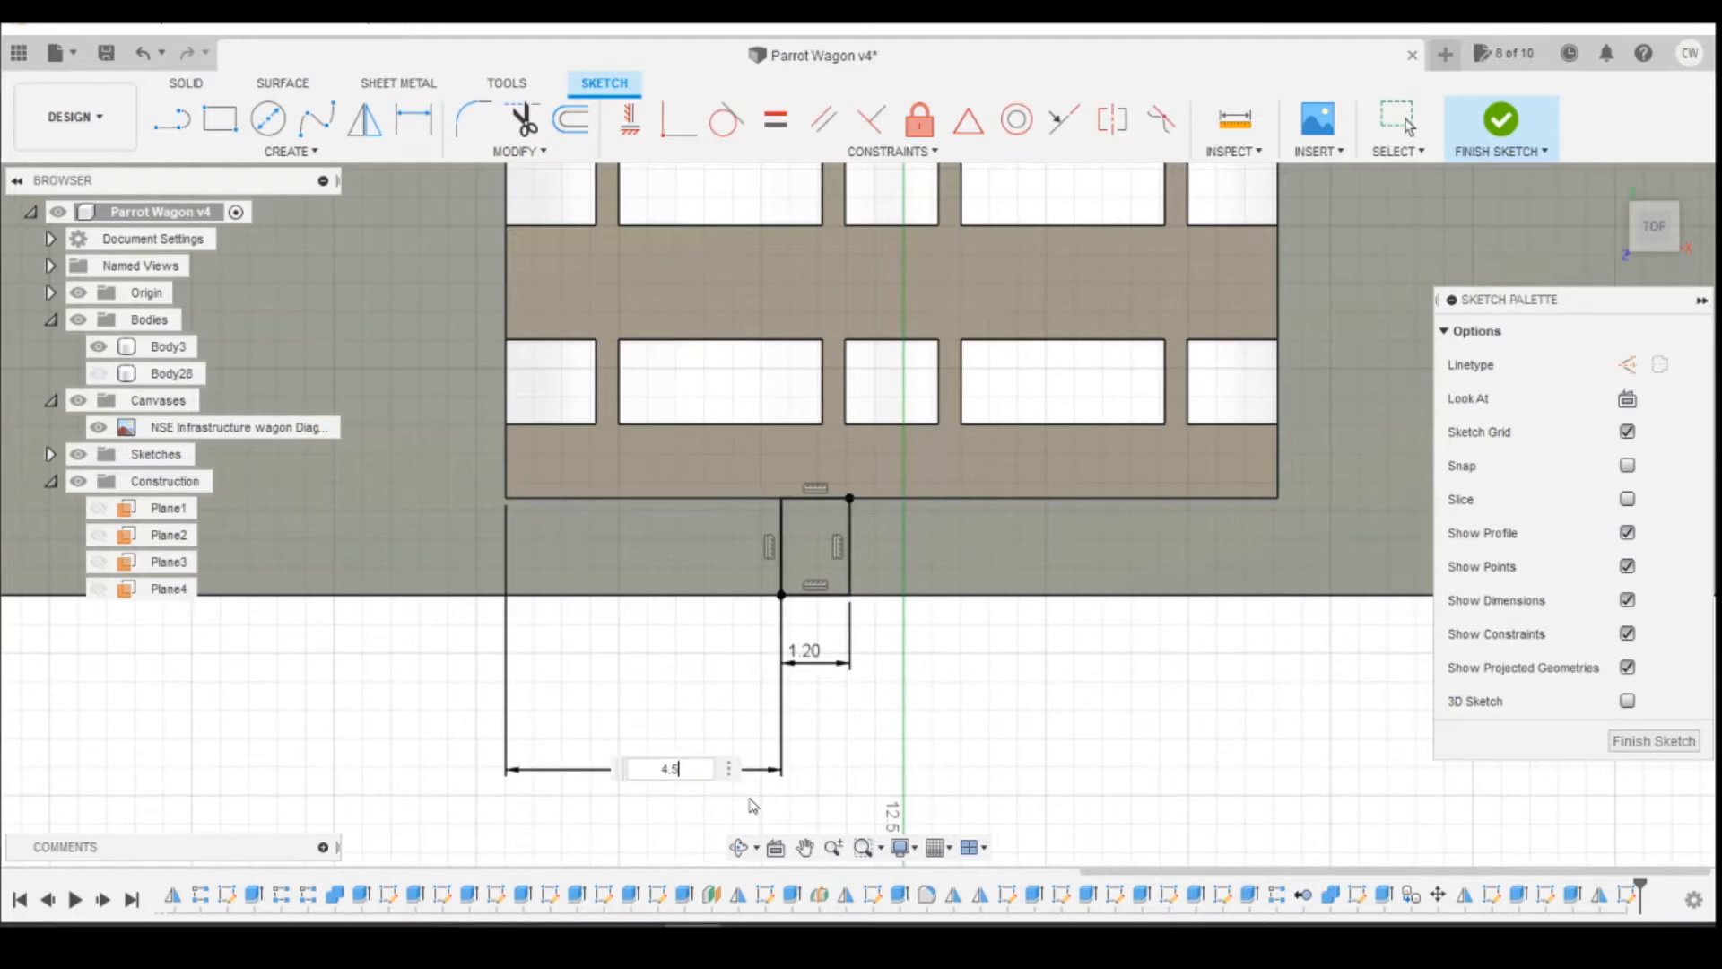
{"action": "type", "text": ".5"}
{"action": "key", "text": "Return"}
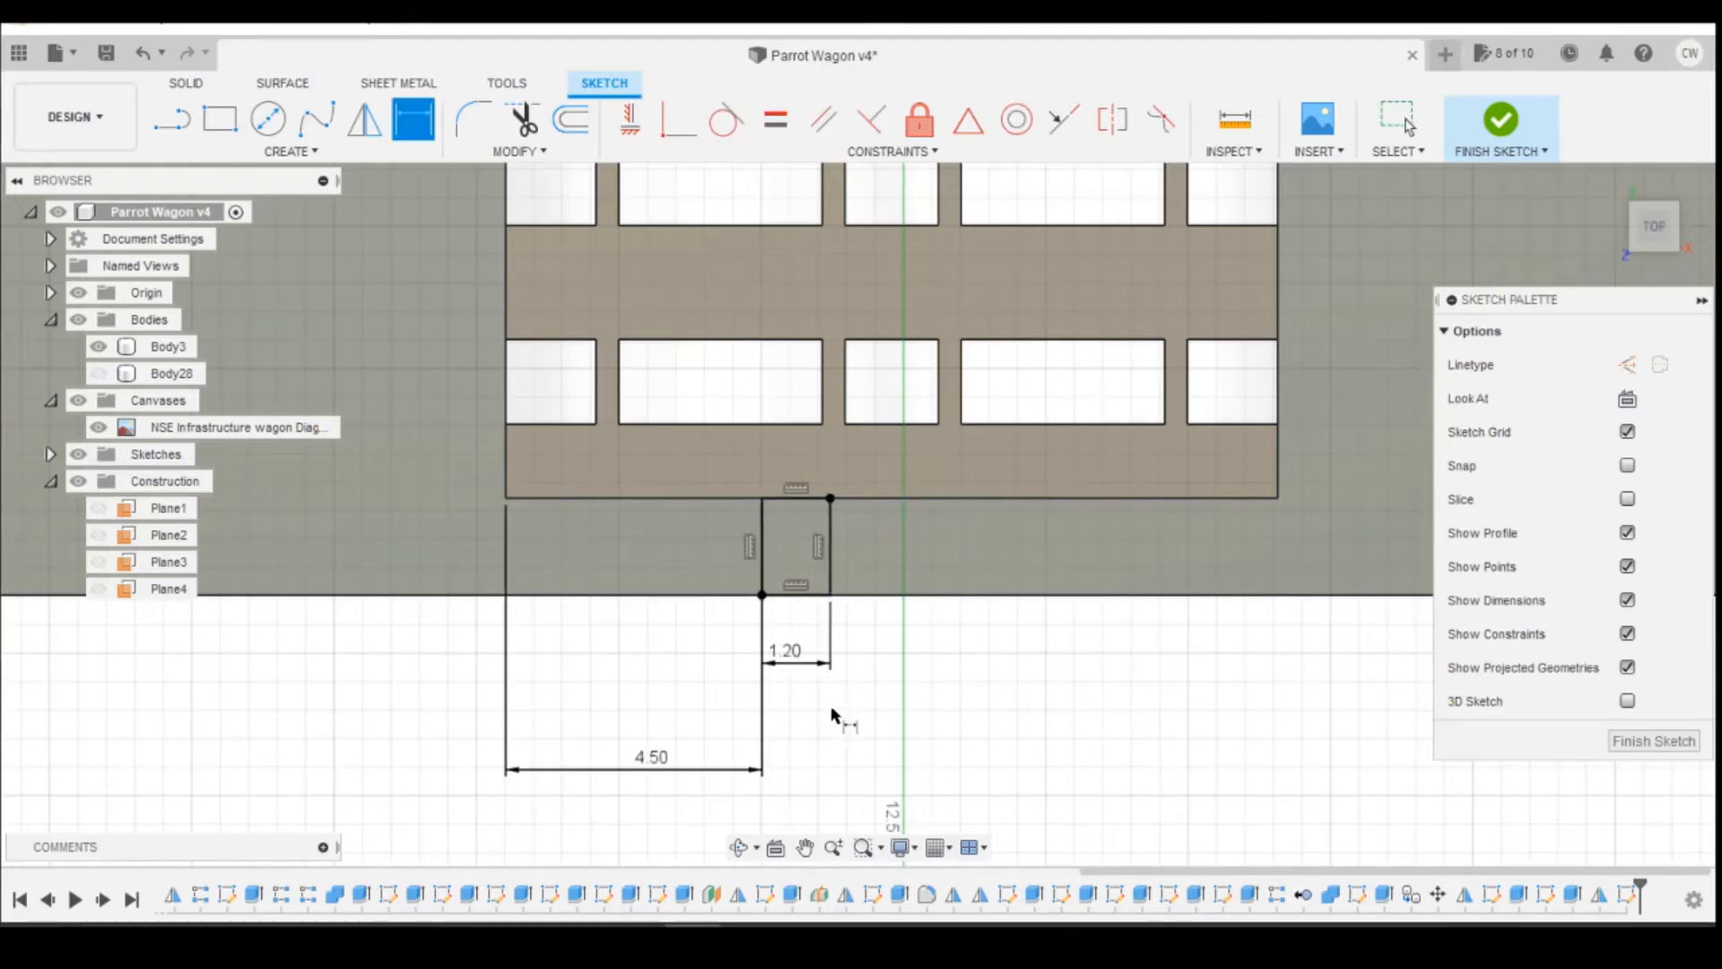
{"action": "key", "text": "Escape"}
Step: Extrude the support rectangle 6 mm upward as a Join, checking its height against the canvas drawing and the reel support photo
{"action": "left_click", "coordinate": [797, 538]}
{"action": "right_click", "coordinate": [796, 537]}
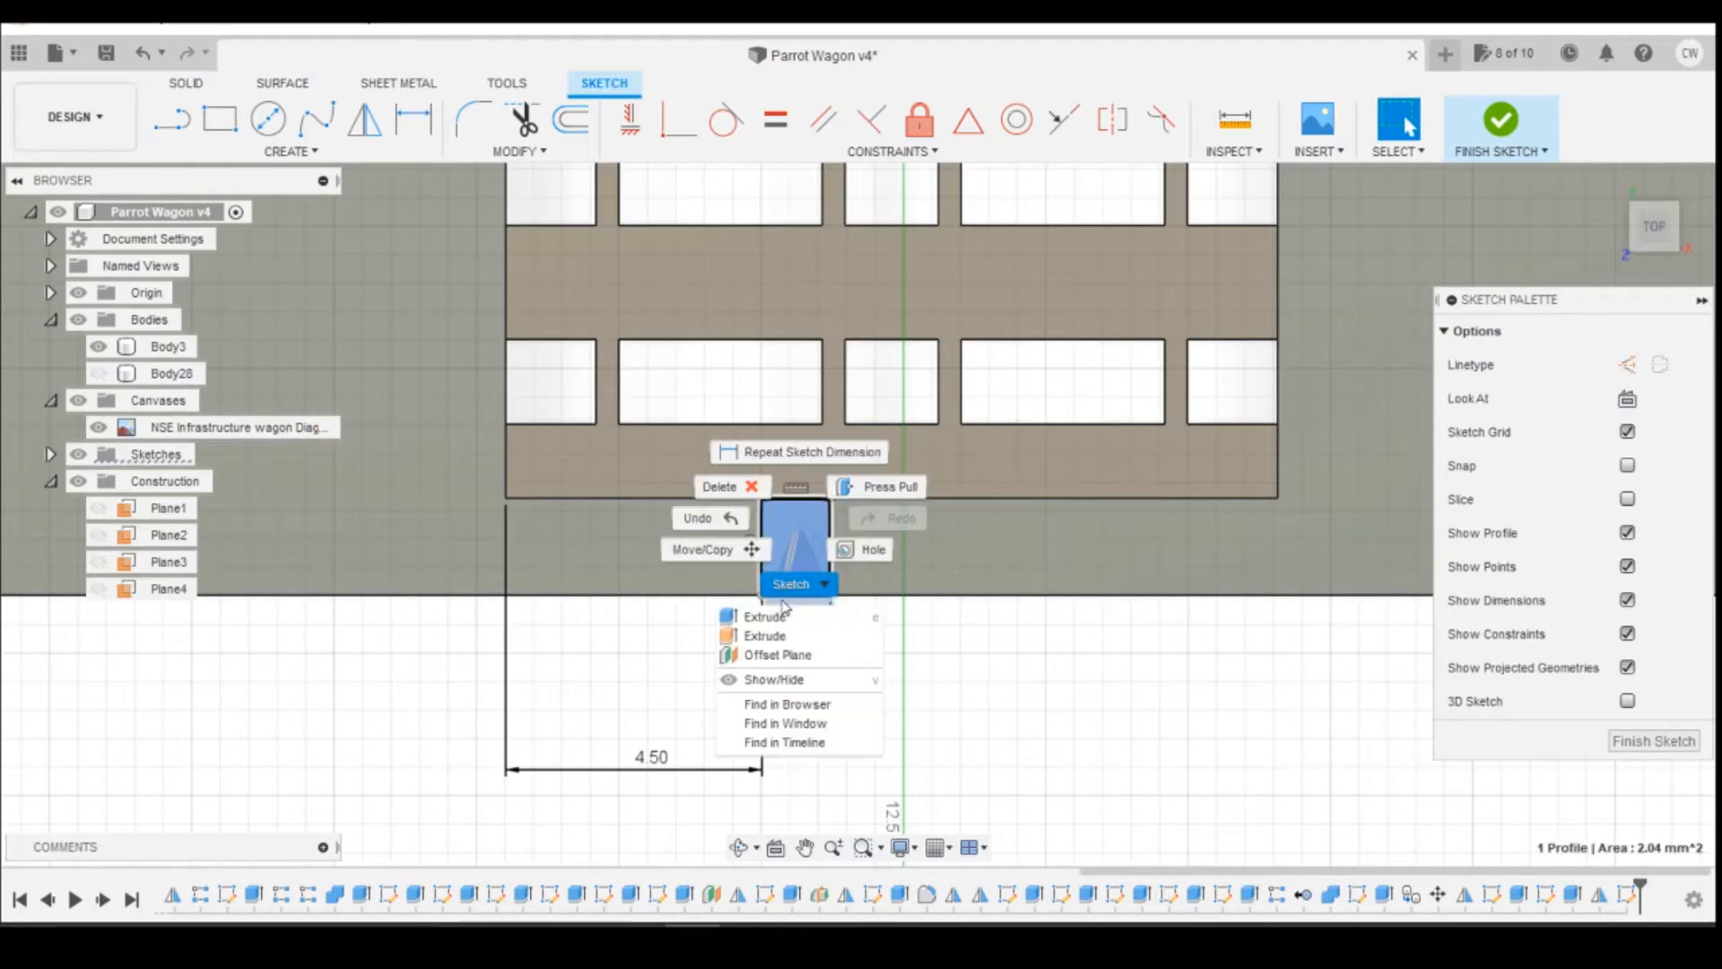
{"action": "left_click", "coordinate": [765, 616]}
{"action": "left_click", "coordinate": [1650, 255]}
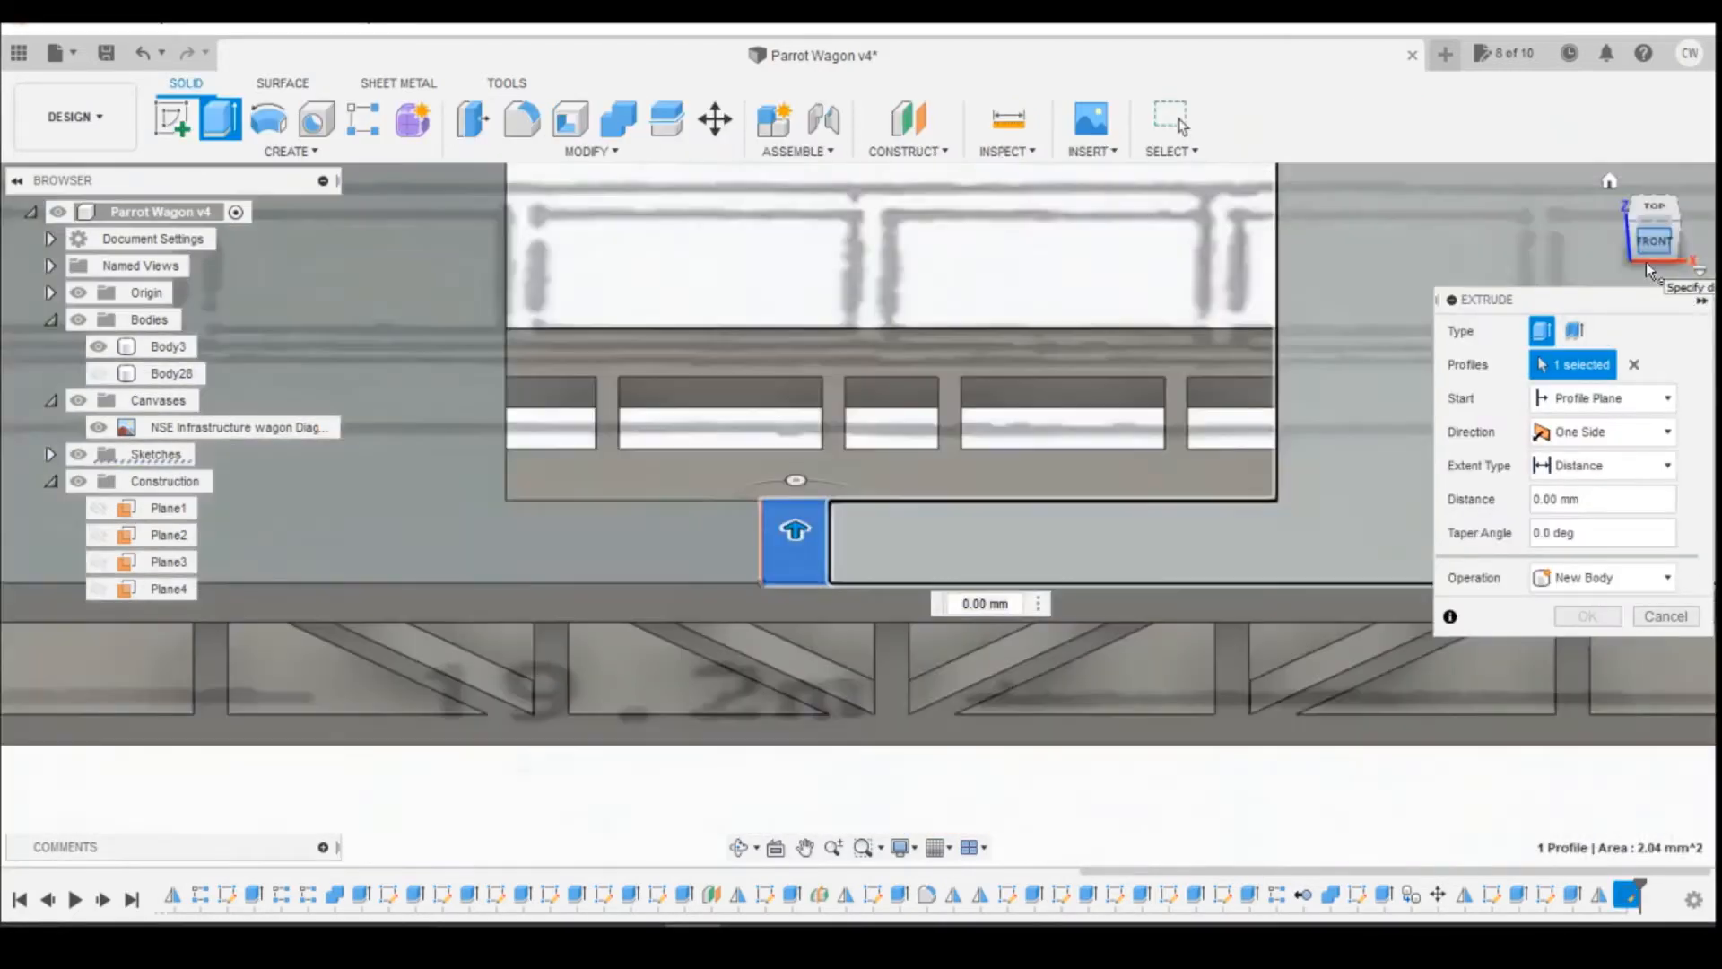
{"action": "scroll", "coordinate": [932, 488], "scroll_direction": "down", "scroll_amount": 4}
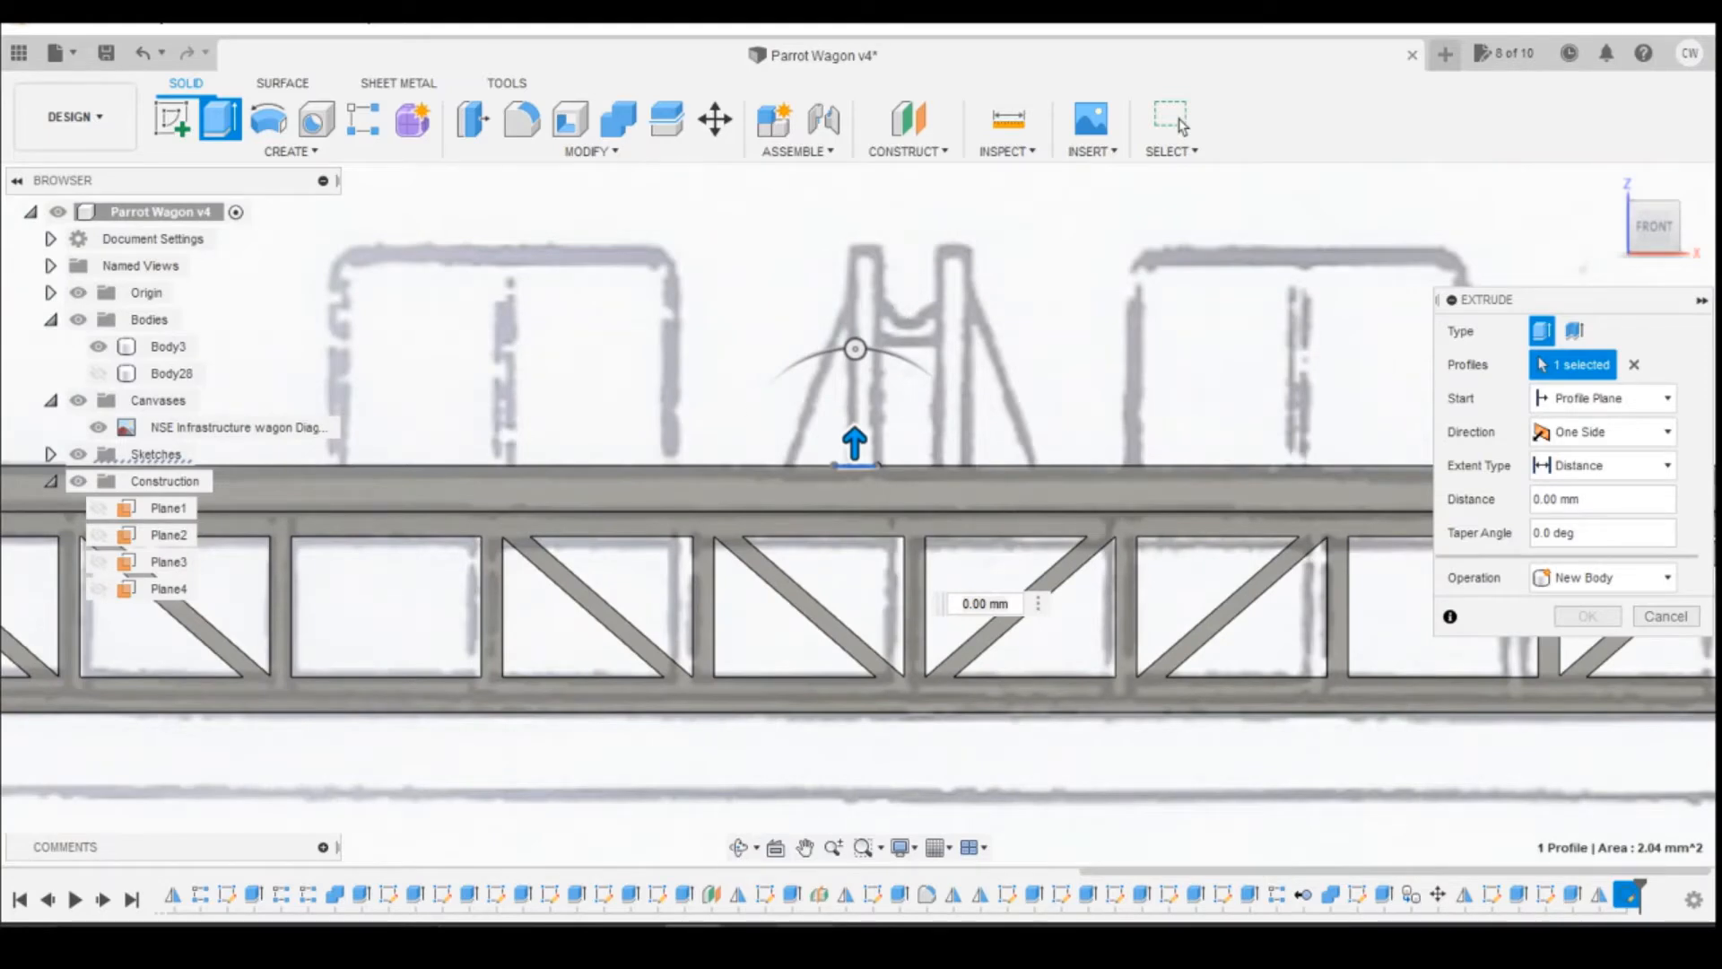
{"action": "left_click", "coordinate": [848, 890]}
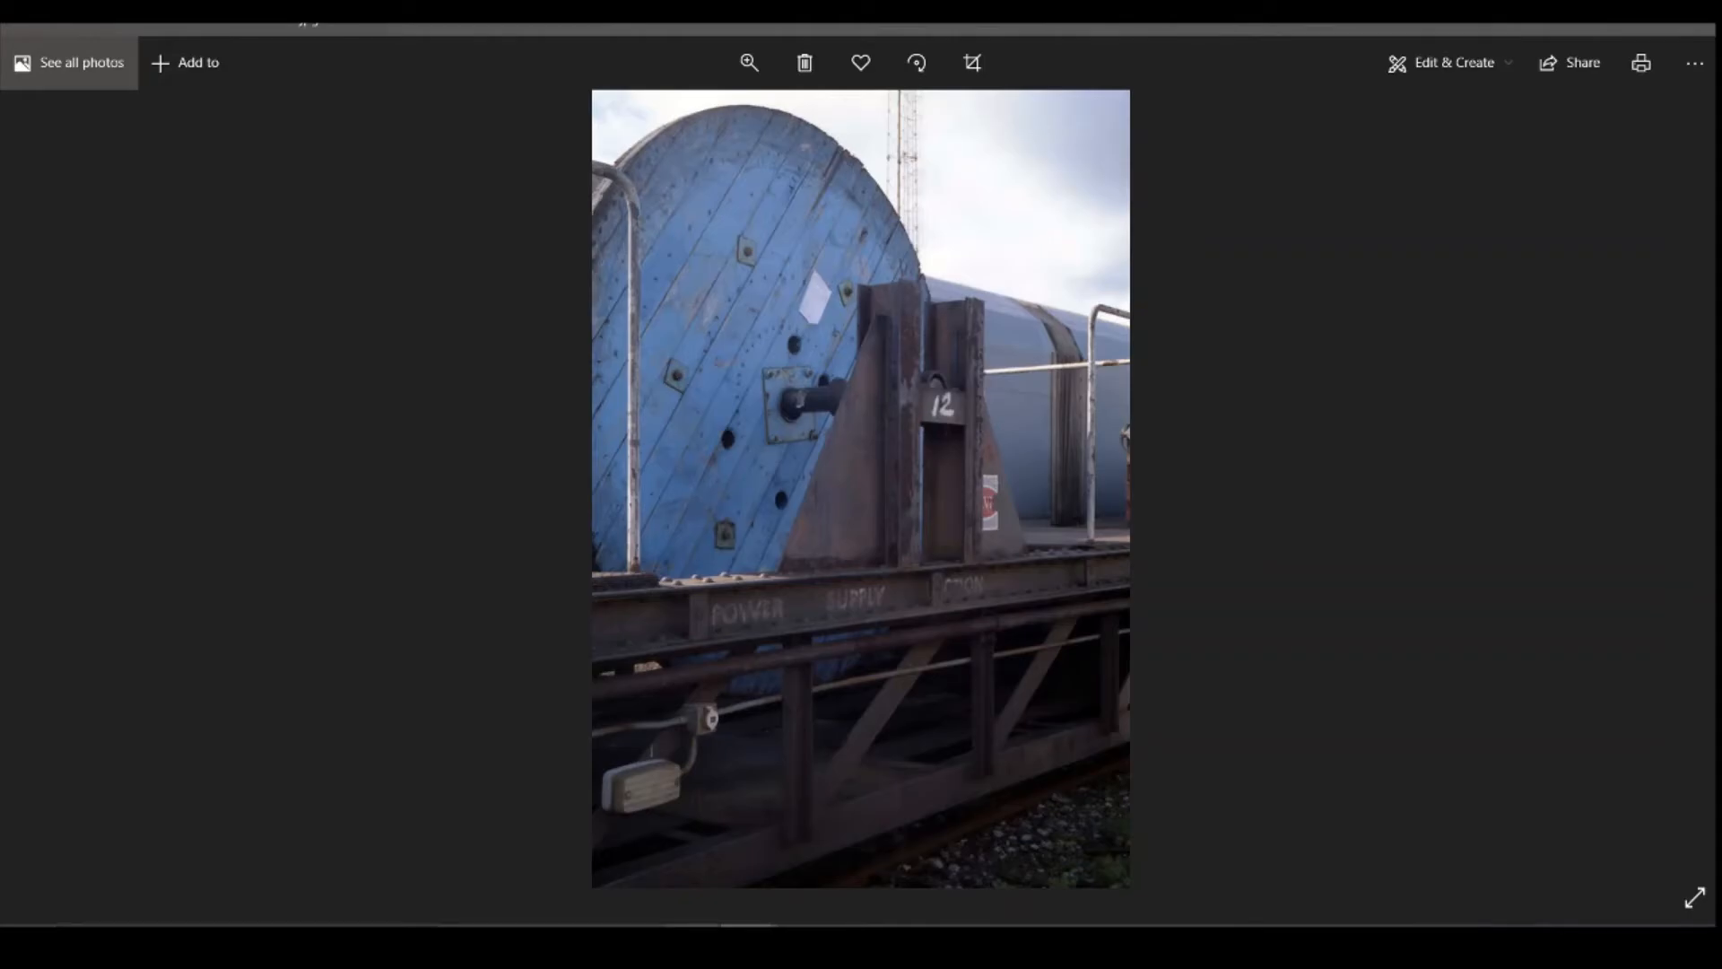
{"action": "key", "text": "alt+Tab"}
{"action": "left_click_drag", "start_coordinate": [850, 443], "coordinate": [843, 240]}
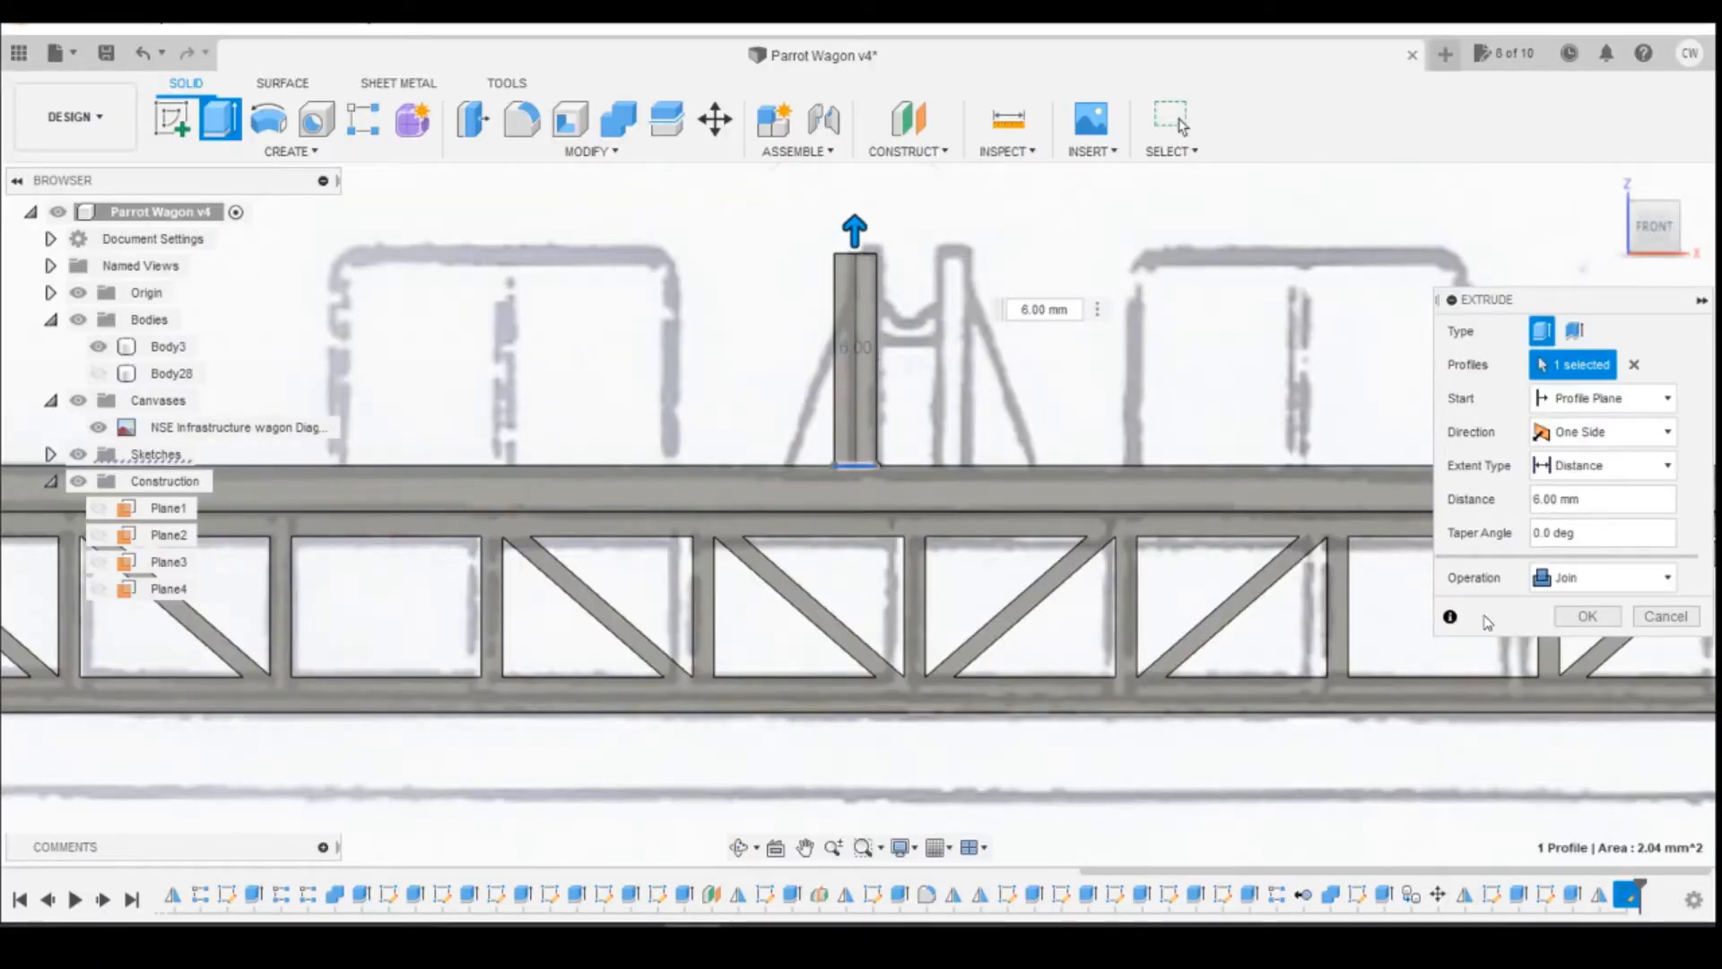
{"action": "left_click", "coordinate": [1597, 617]}
Step: Start a sketch on the support post's top face and draw two facing rectangles, about 0.4 by 1.1 mm, against its left and right edges
{"action": "mouse_move", "coordinate": [1666, 228]}
{"action": "left_mouse_down"}
{"action": "mouse_move", "coordinate": [1665, 357]}
{"action": "mouse_move", "coordinate": [1656, 217]}
{"action": "left_mouse_up"}
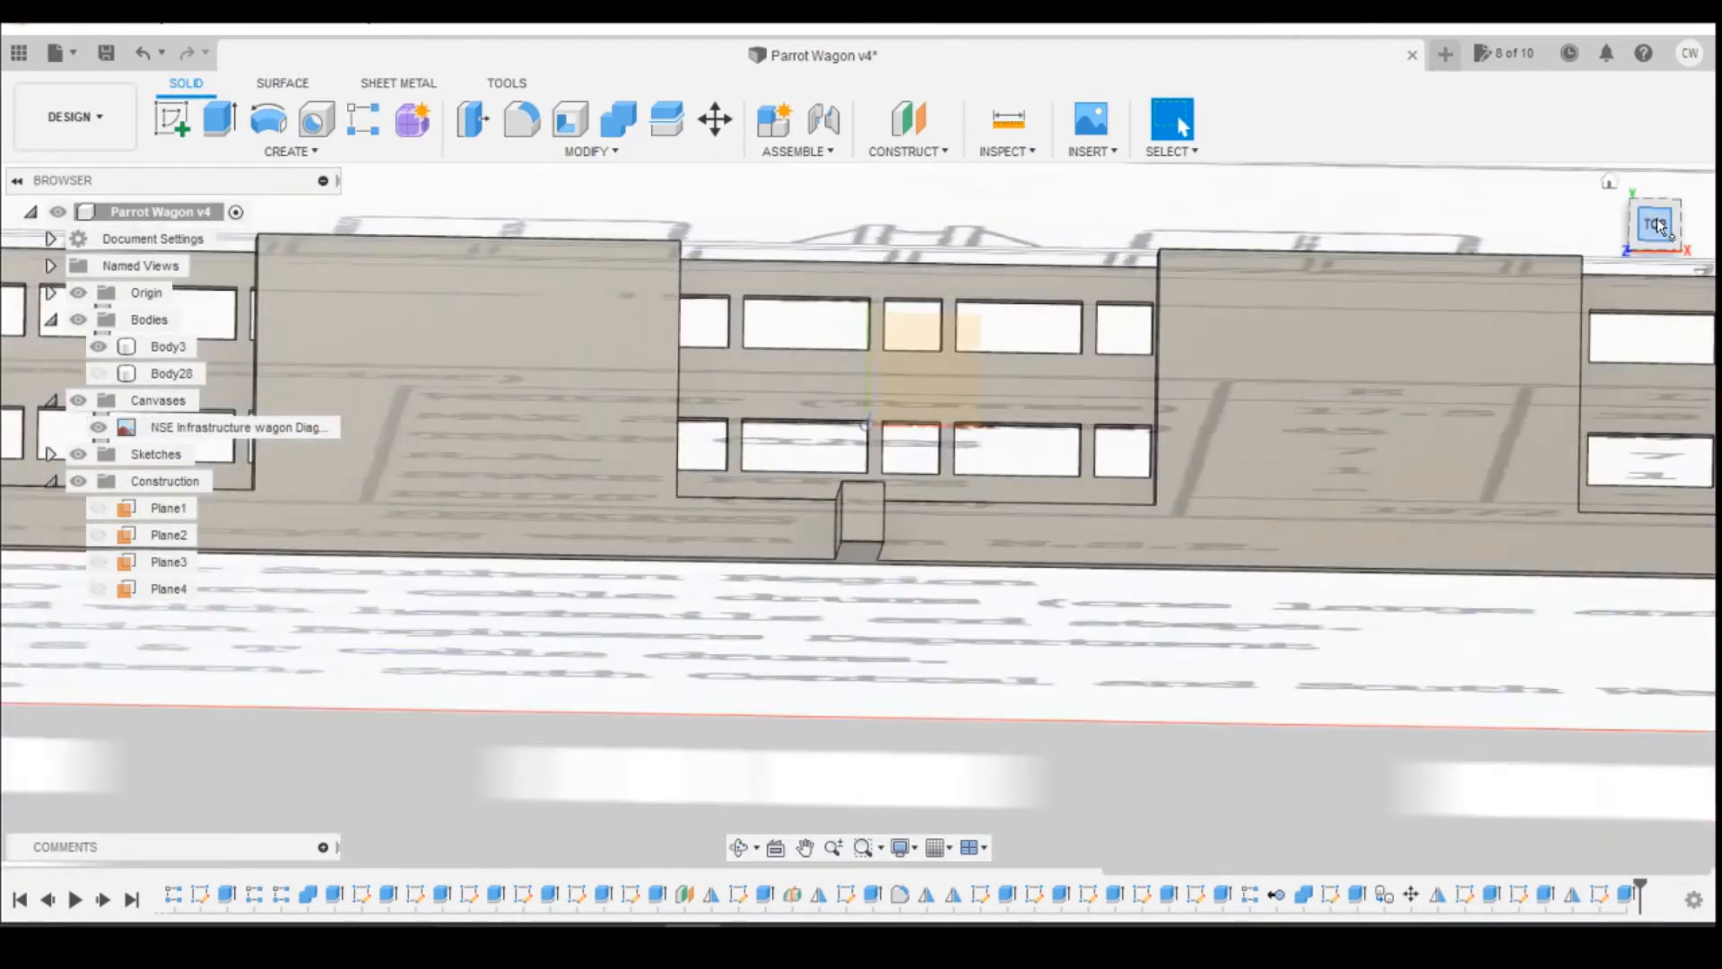
{"action": "left_click", "coordinate": [1656, 224]}
{"action": "left_click", "coordinate": [170, 119]}
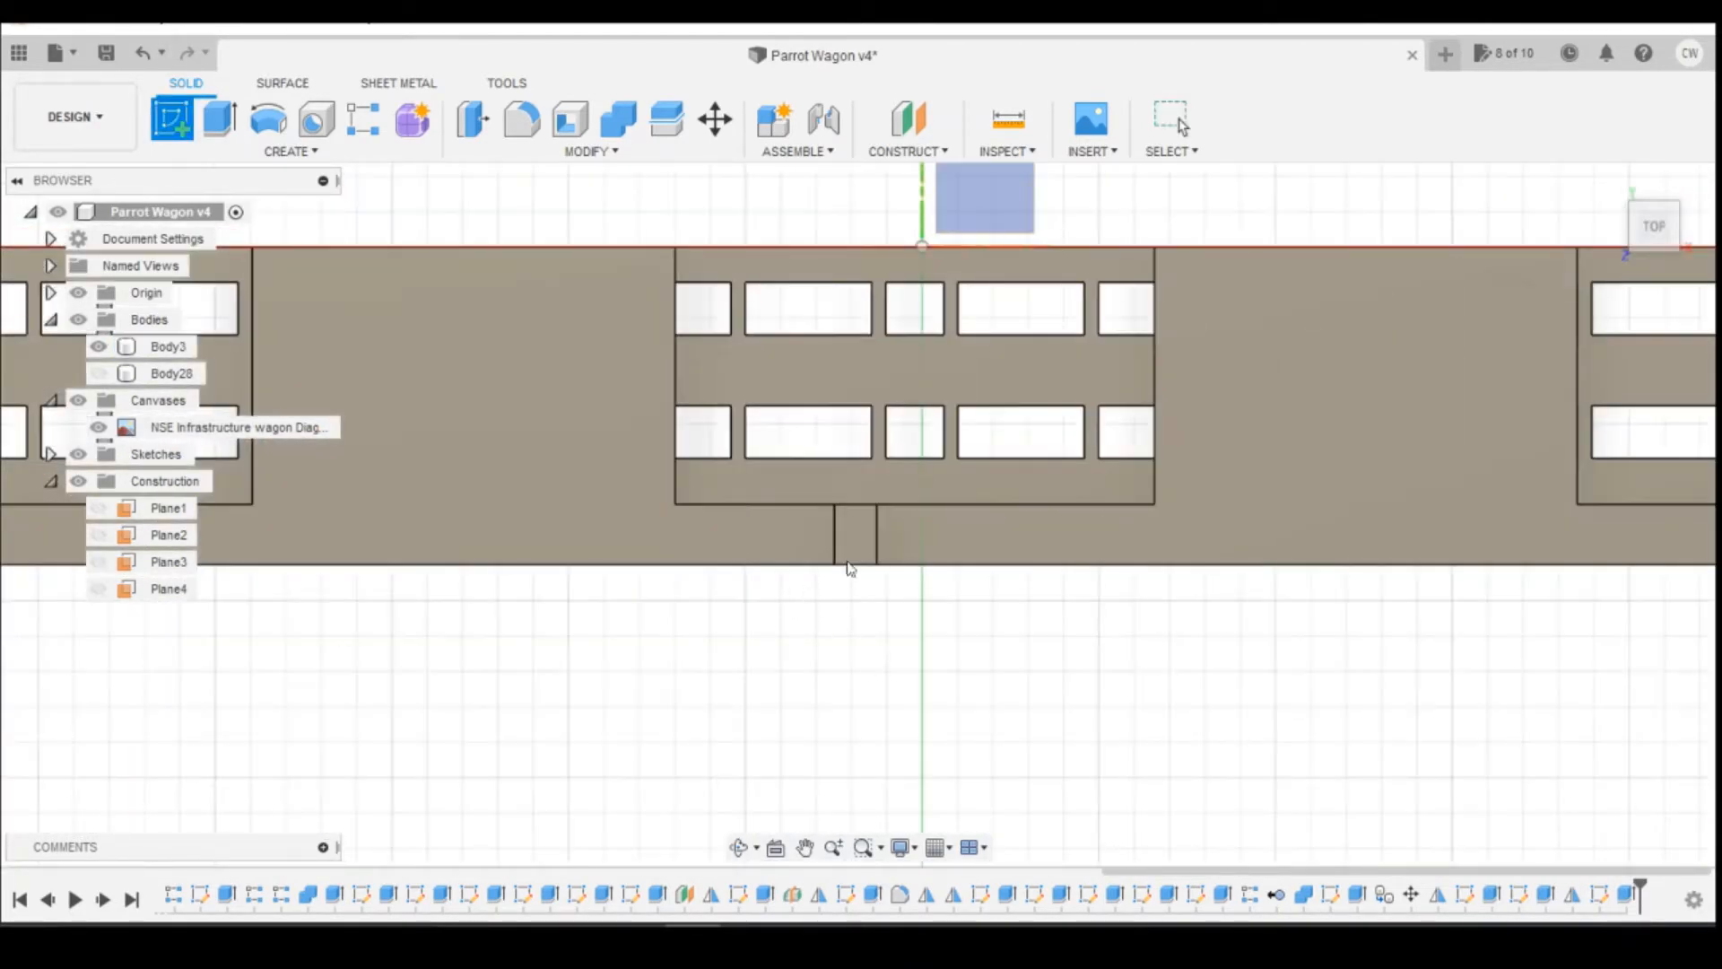
{"action": "left_click", "coordinate": [854, 542]}
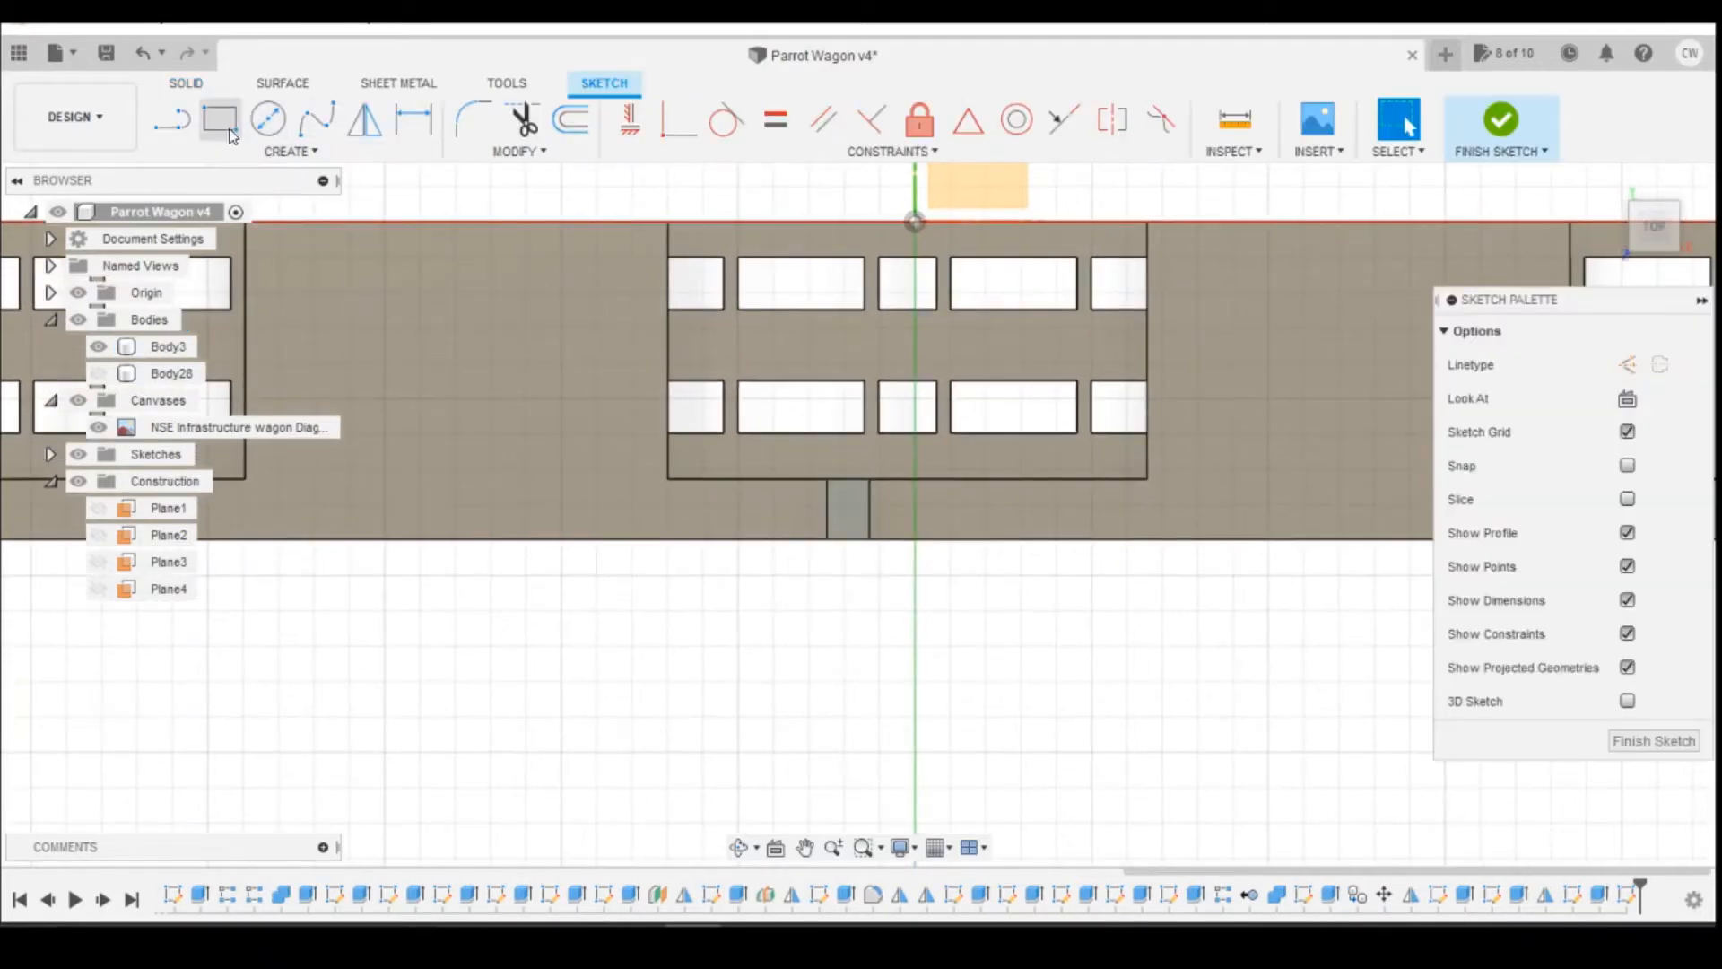
{"action": "left_click", "coordinate": [231, 135]}
{"action": "scroll", "coordinate": [834, 497], "scroll_direction": "up", "scroll_amount": 5}
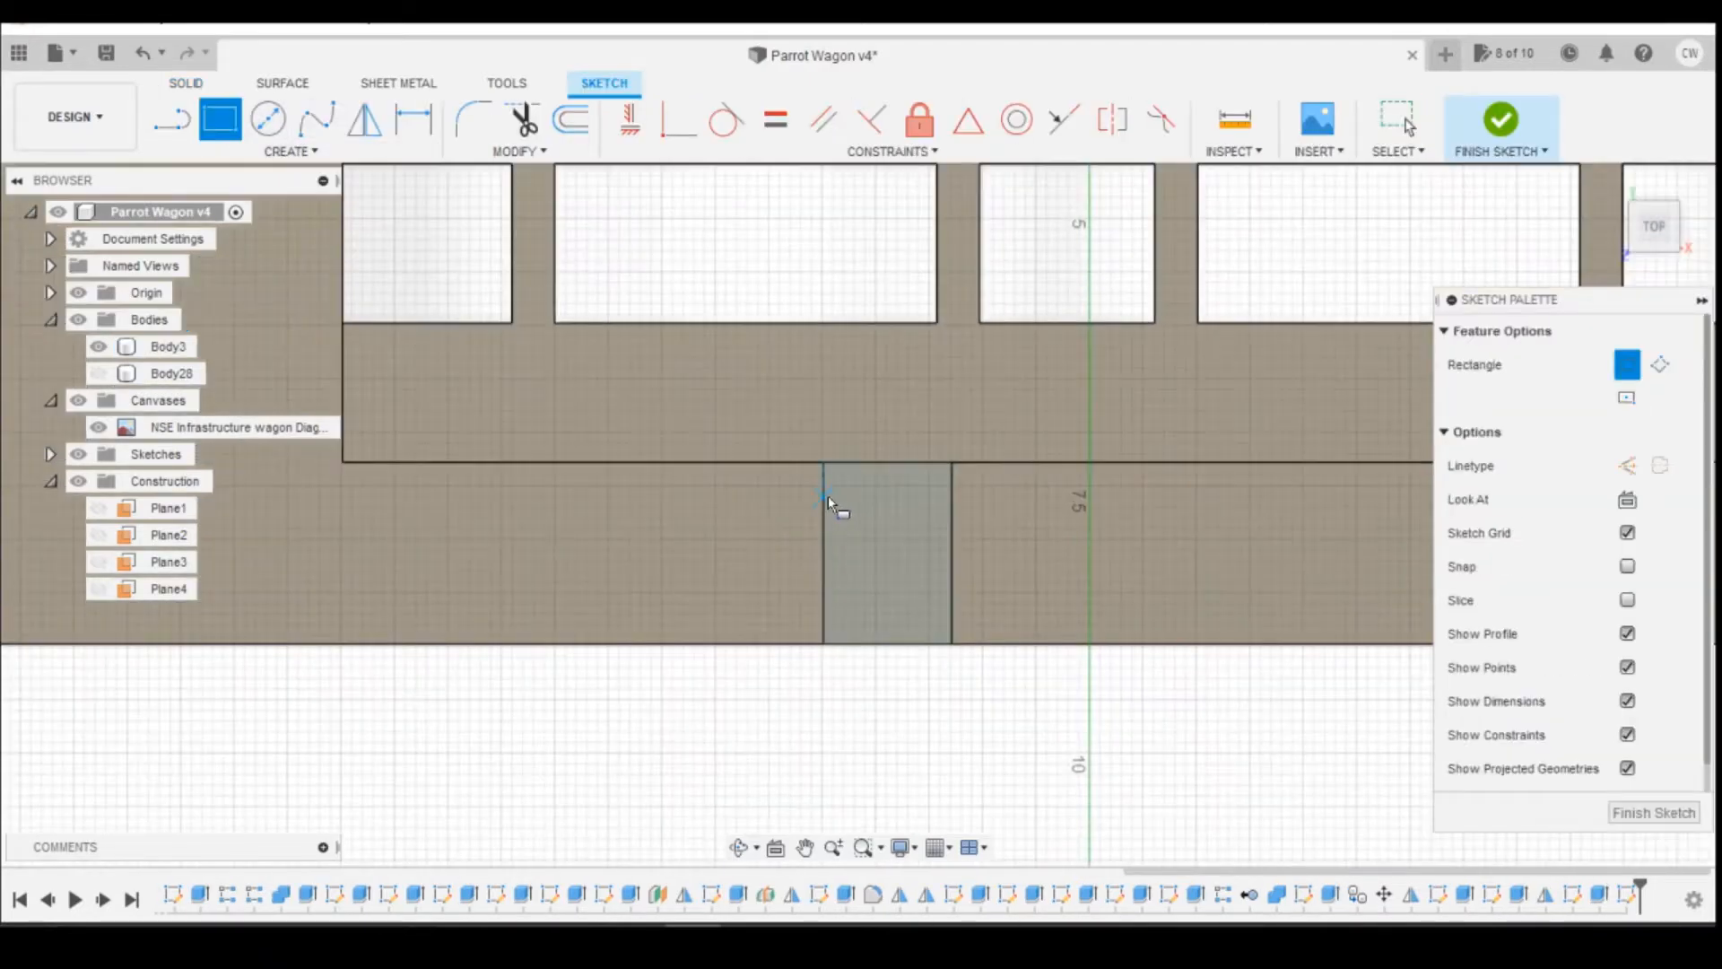
{"action": "left_click", "coordinate": [825, 492]}
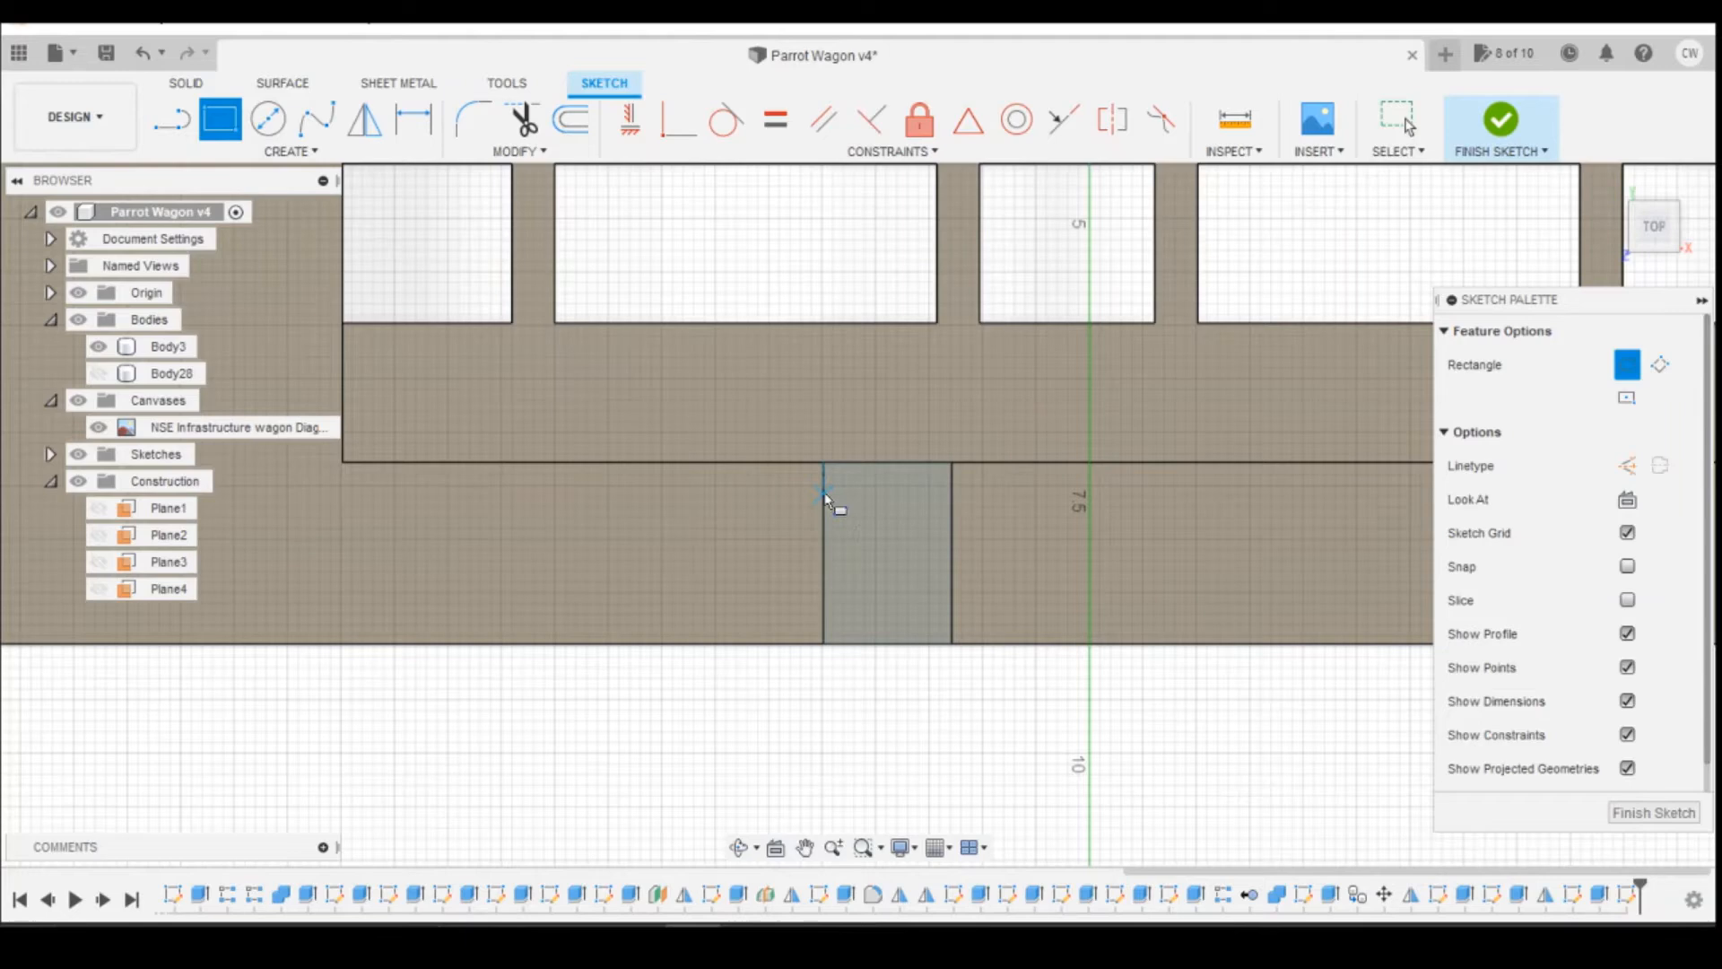
{"action": "left_click", "coordinate": [862, 610]}
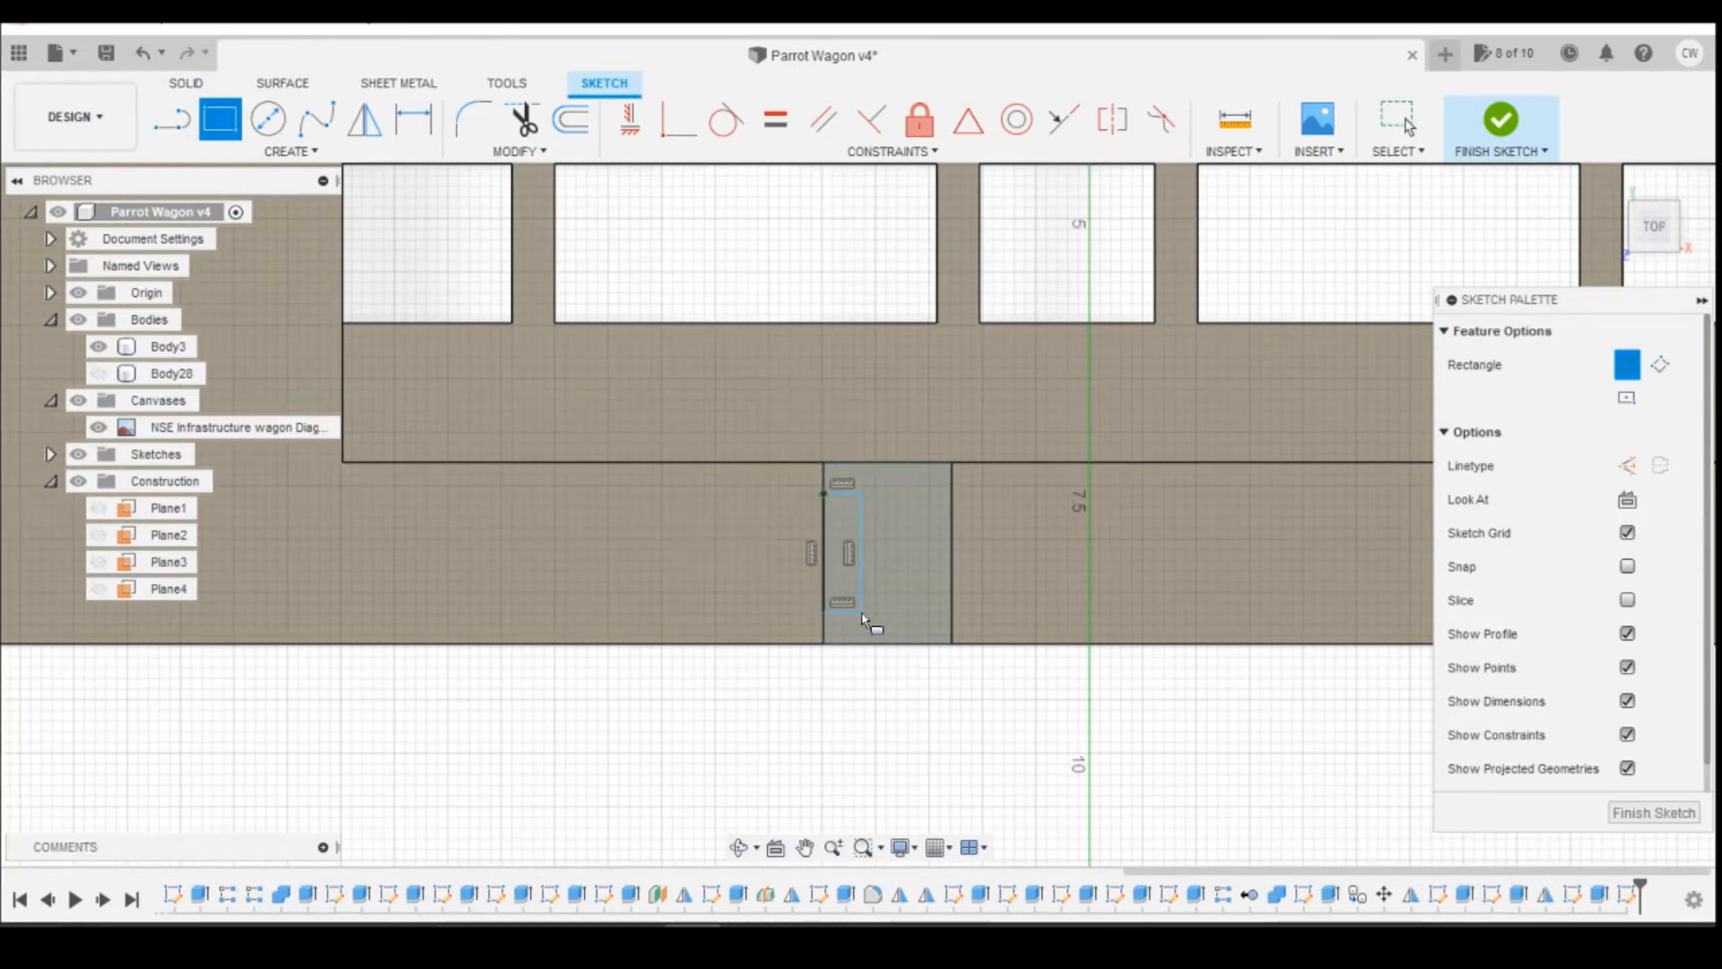
{"action": "left_click", "coordinate": [951, 492]}
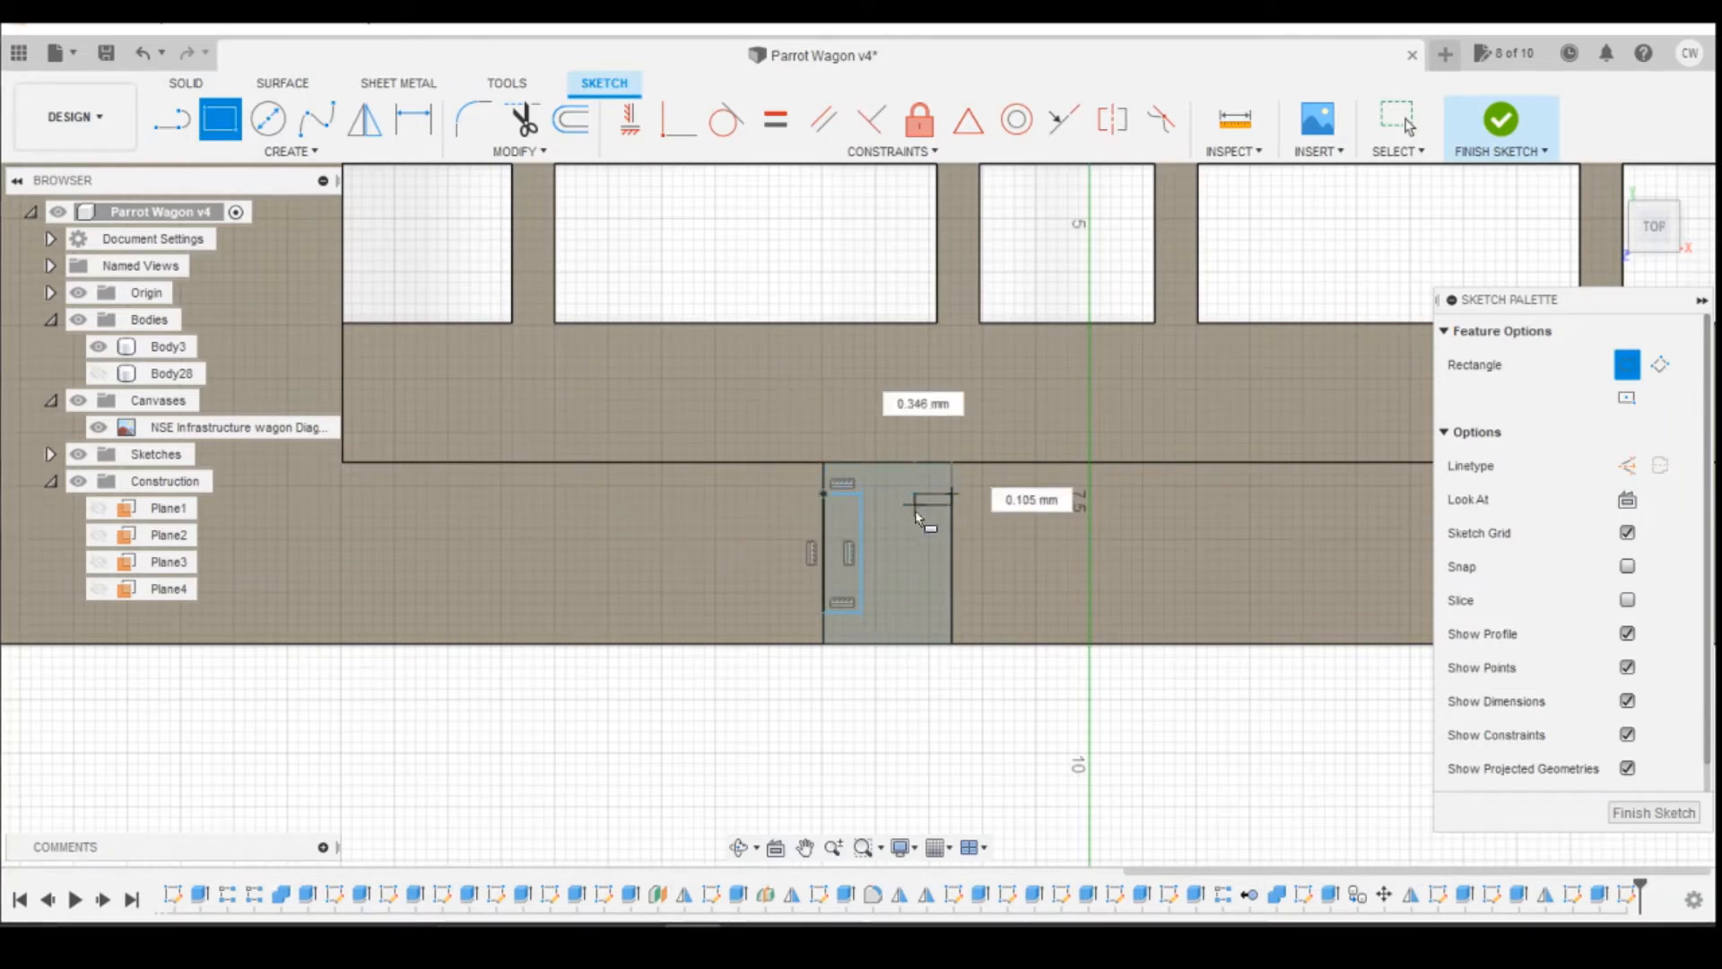
{"action": "left_click", "coordinate": [910, 612]}
Step: Dimension the right rectangle's upper and lower corners 0.3 mm from the corresponding corners of the support post
{"action": "key", "text": "d"}
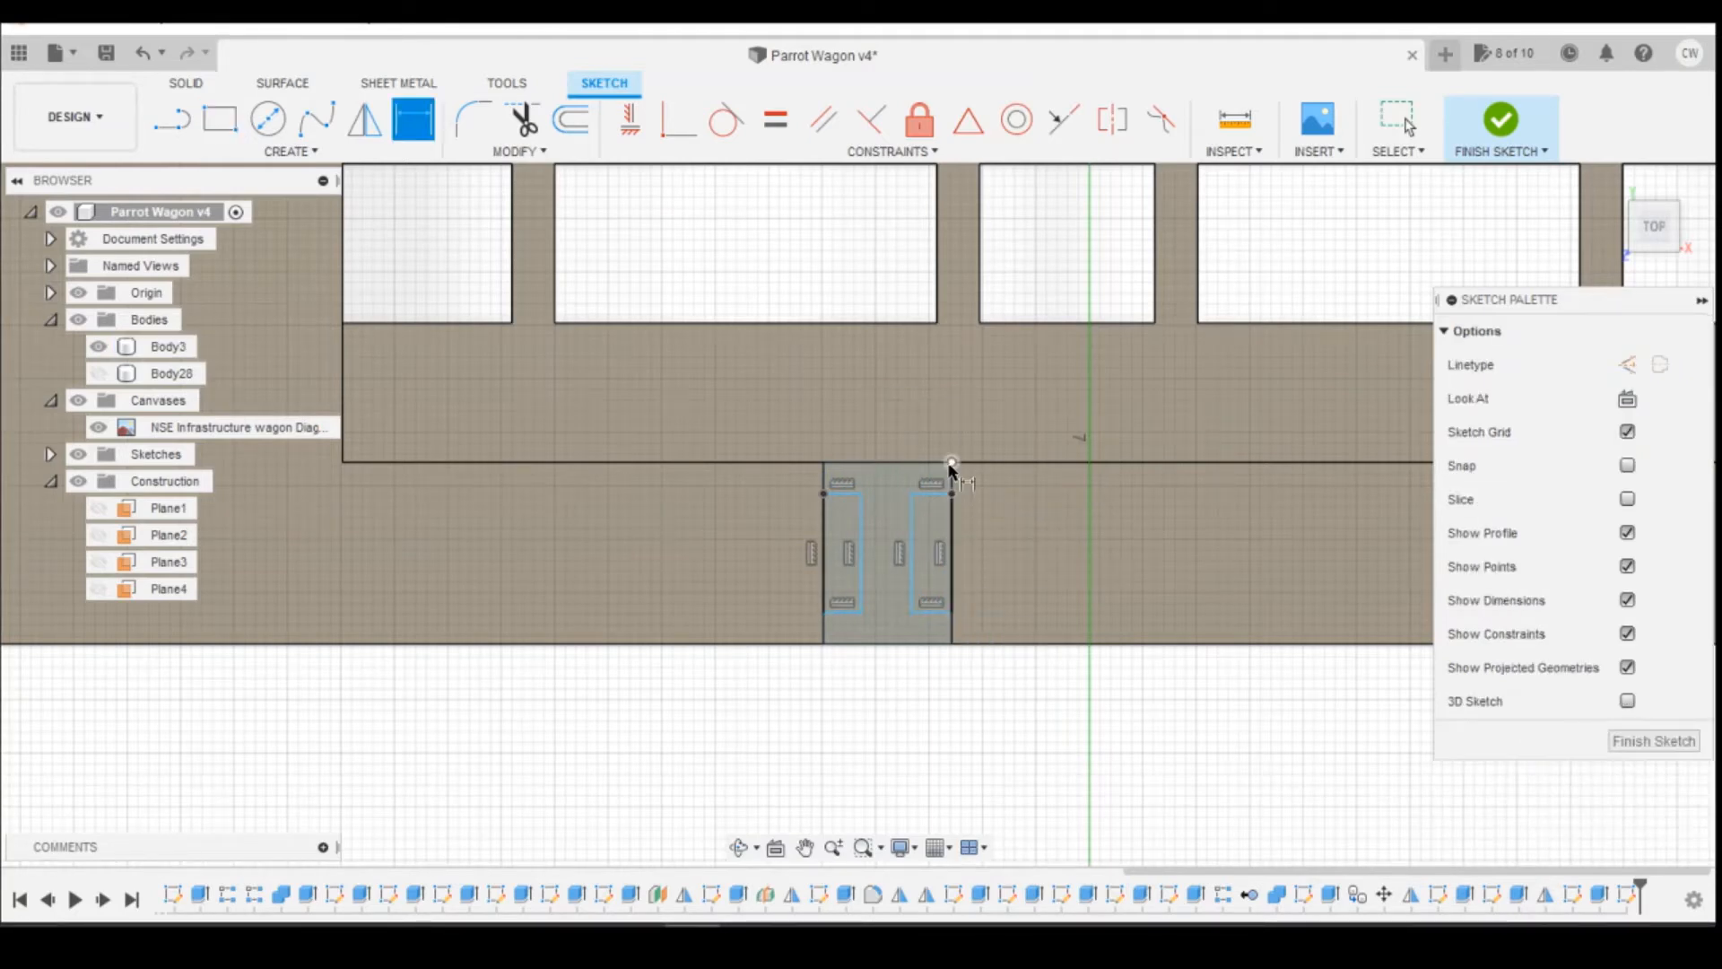
{"action": "left_click", "coordinate": [951, 463]}
{"action": "left_click", "coordinate": [952, 493]}
{"action": "left_click", "coordinate": [1006, 491]}
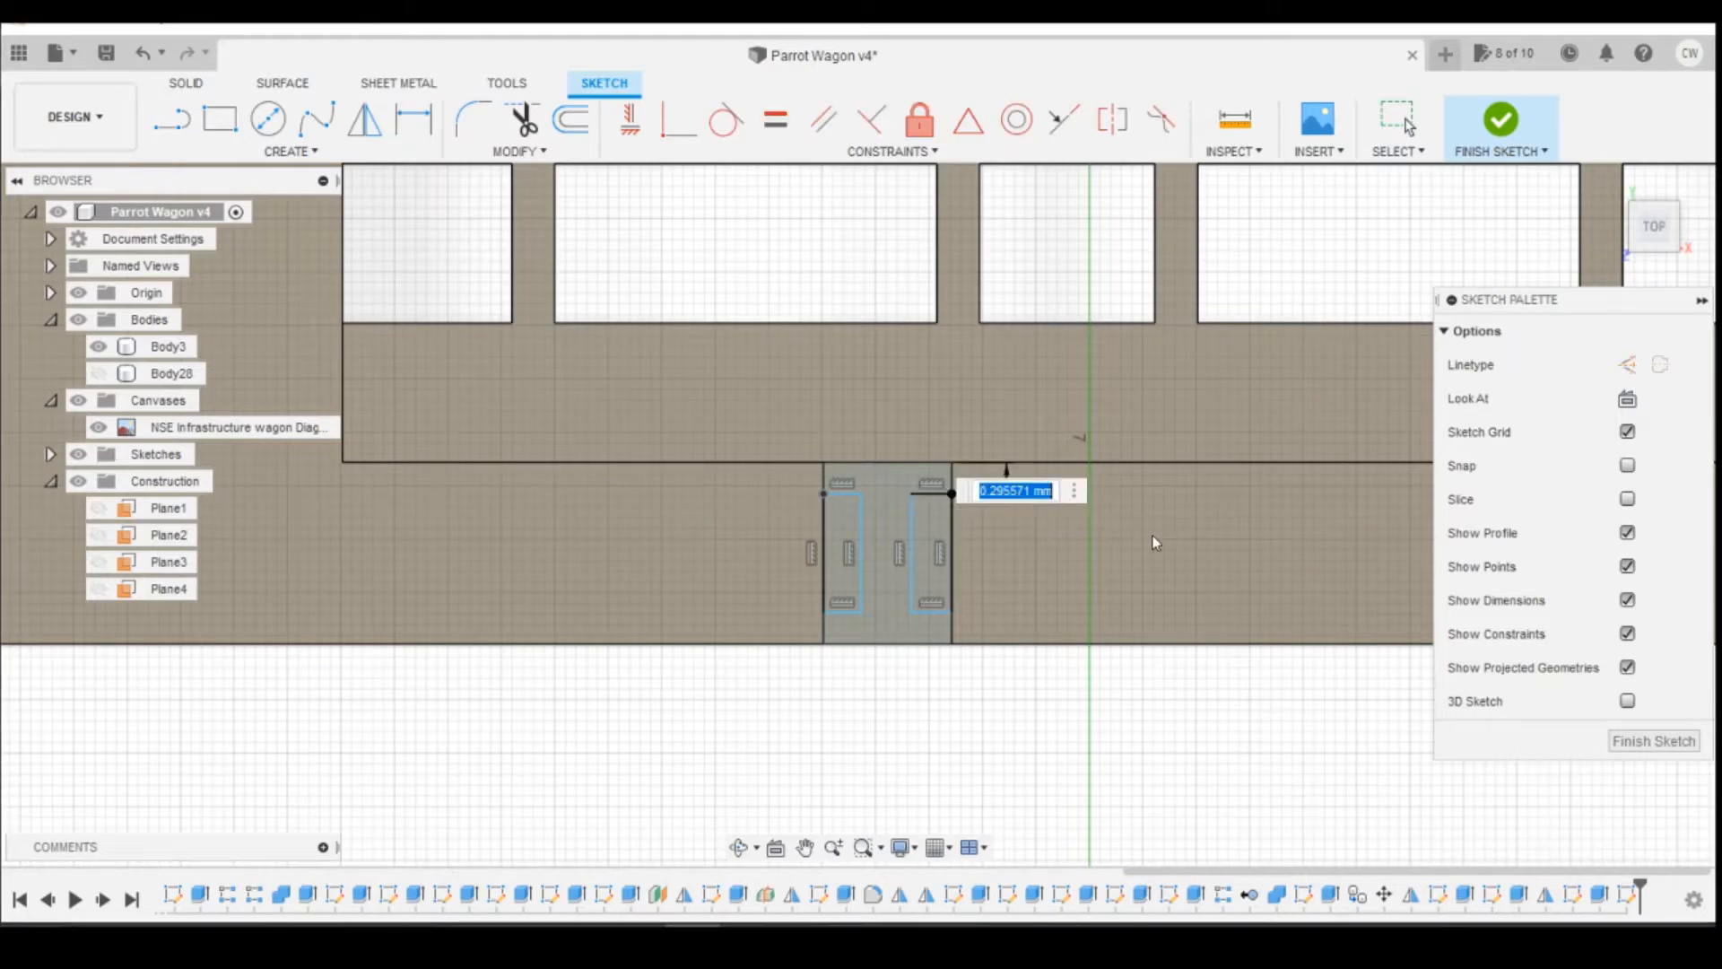
{"action": "type", "text": "0.3"}
{"action": "key", "text": "Return"}
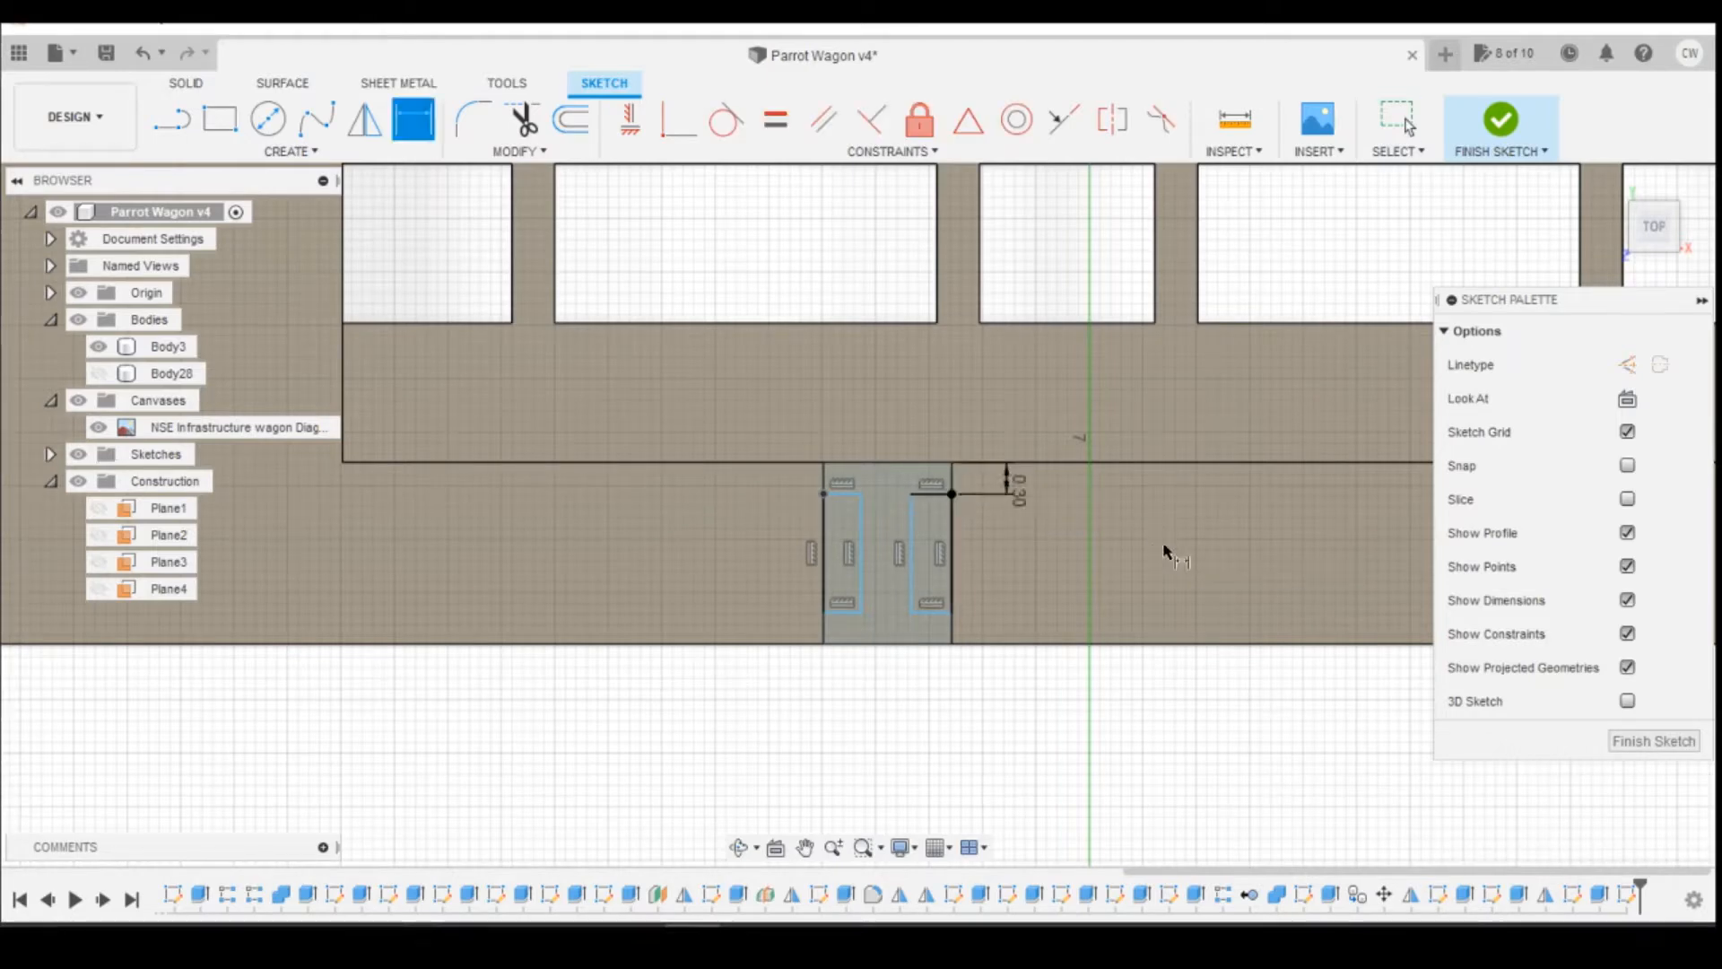
{"action": "left_click", "coordinate": [952, 614]}
{"action": "left_click", "coordinate": [952, 643]}
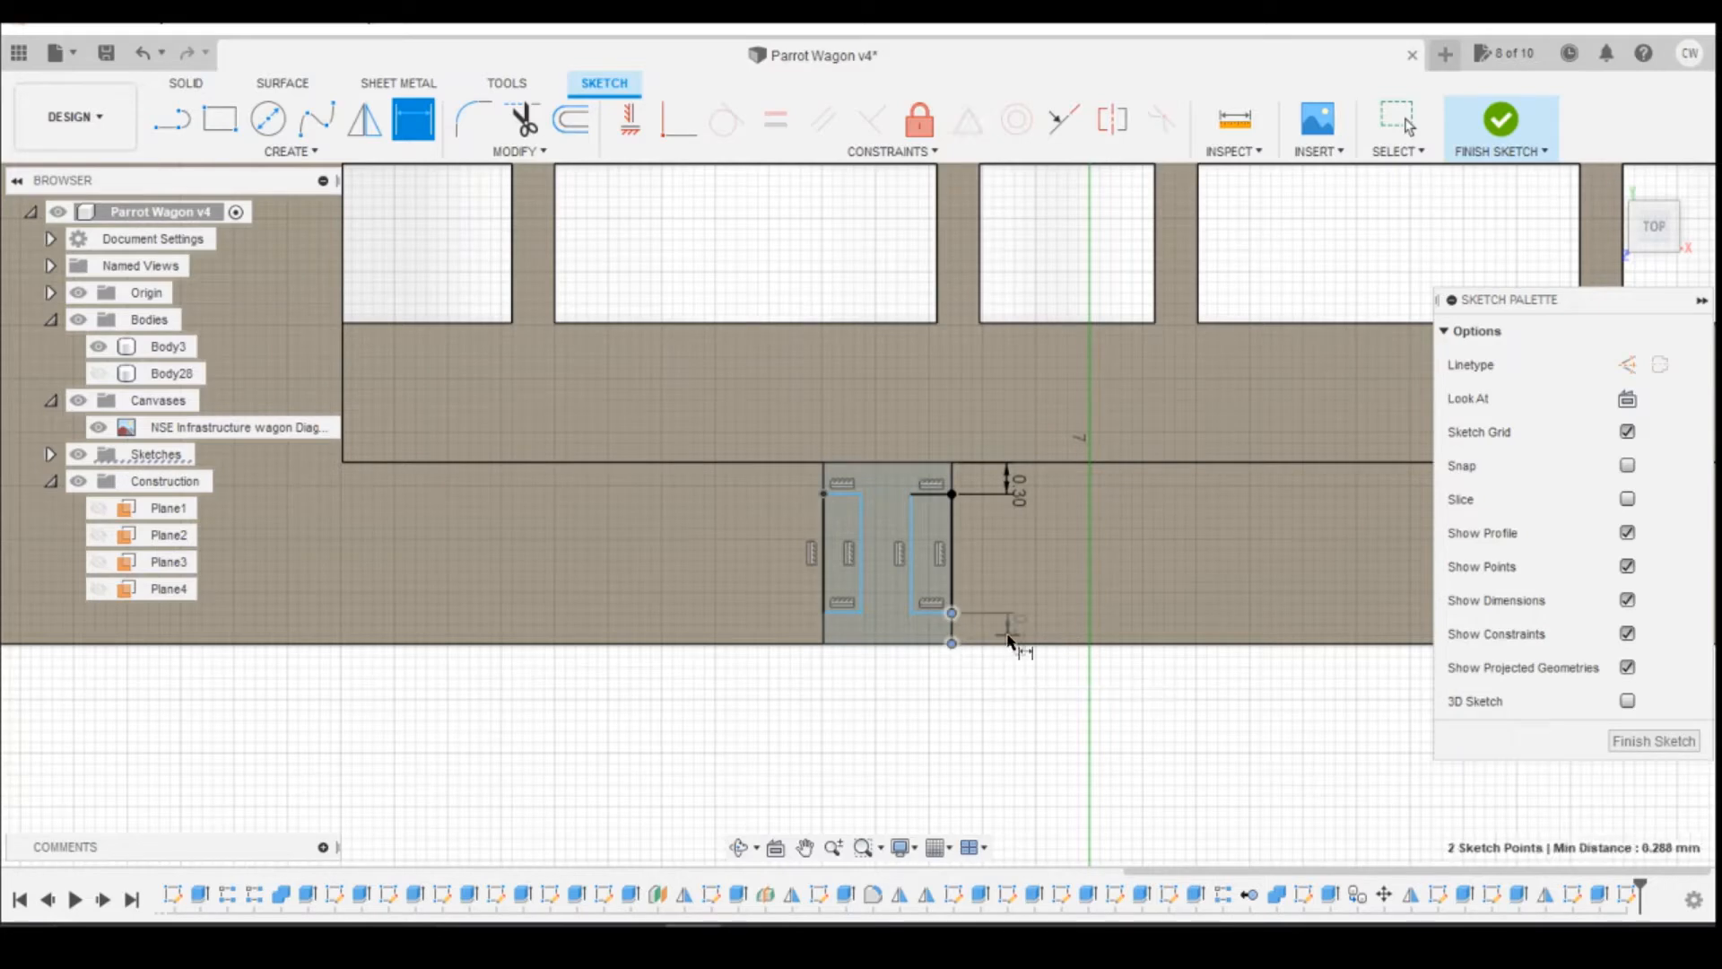
{"action": "left_click", "coordinate": [1015, 635]}
{"action": "type", "text": "0.3"}
{"action": "key", "text": "Return"}
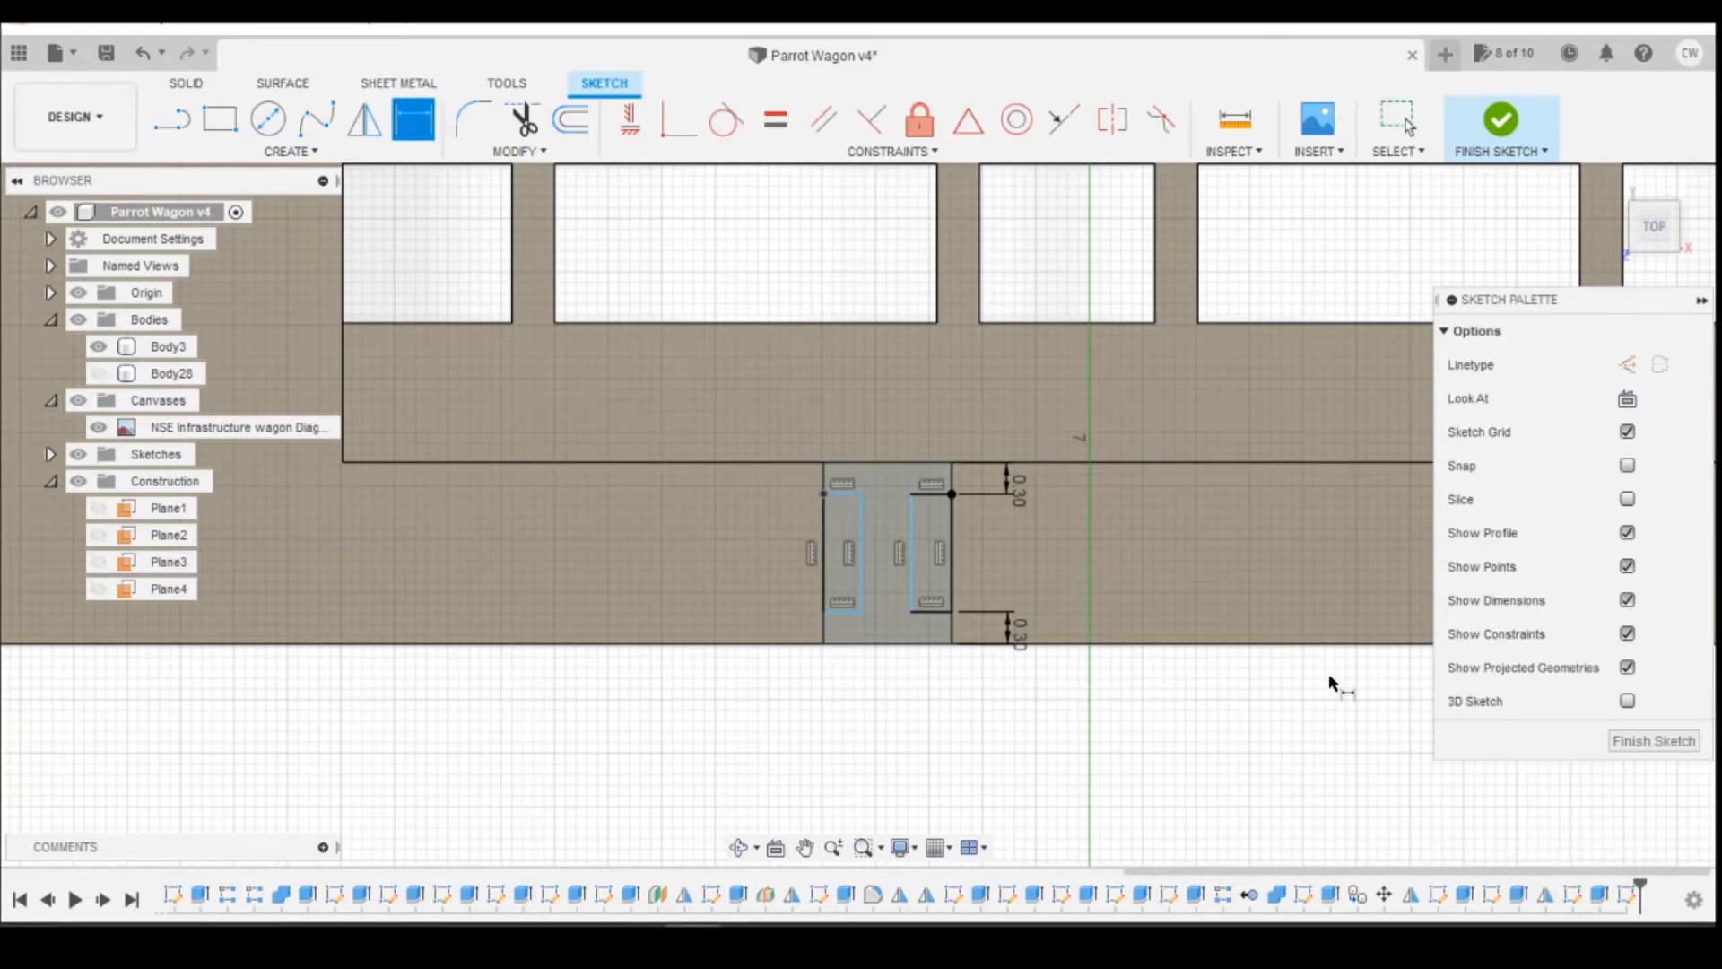
Step: Align the left rectangle's inner corners with the right rectangle's using Horizontal/Vertical constraints
{"action": "left_click", "coordinate": [630, 119]}
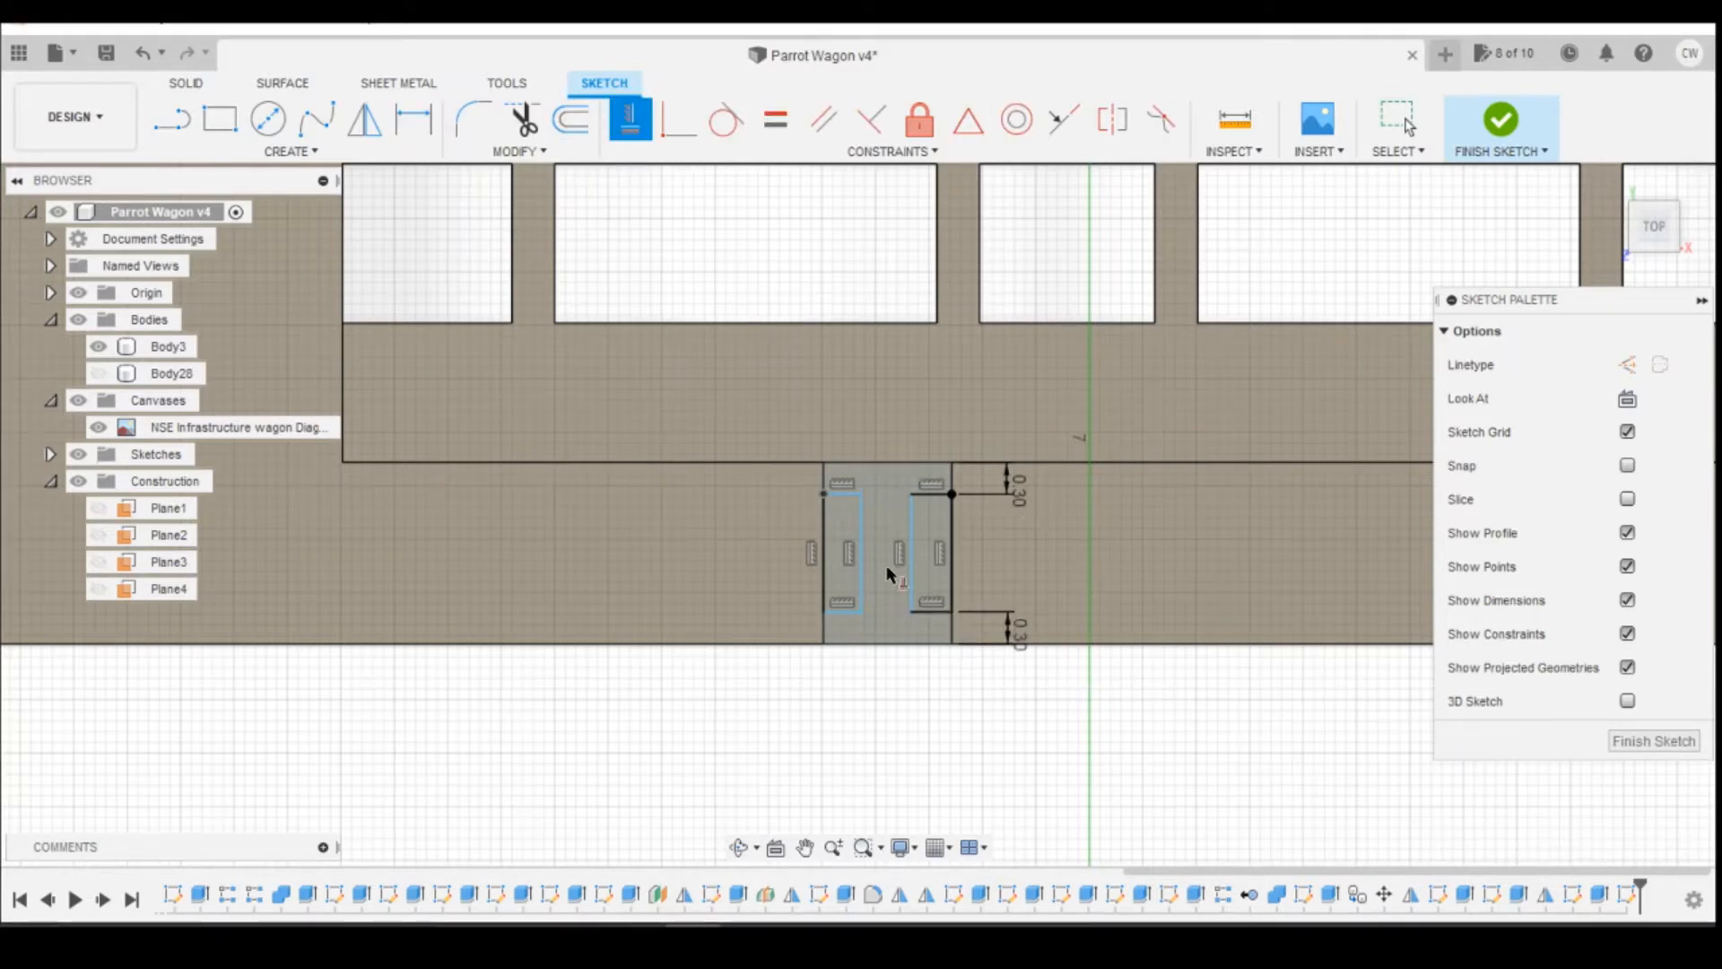
{"action": "left_click", "coordinate": [860, 614]}
{"action": "left_click", "coordinate": [912, 610]}
{"action": "left_click", "coordinate": [861, 493]}
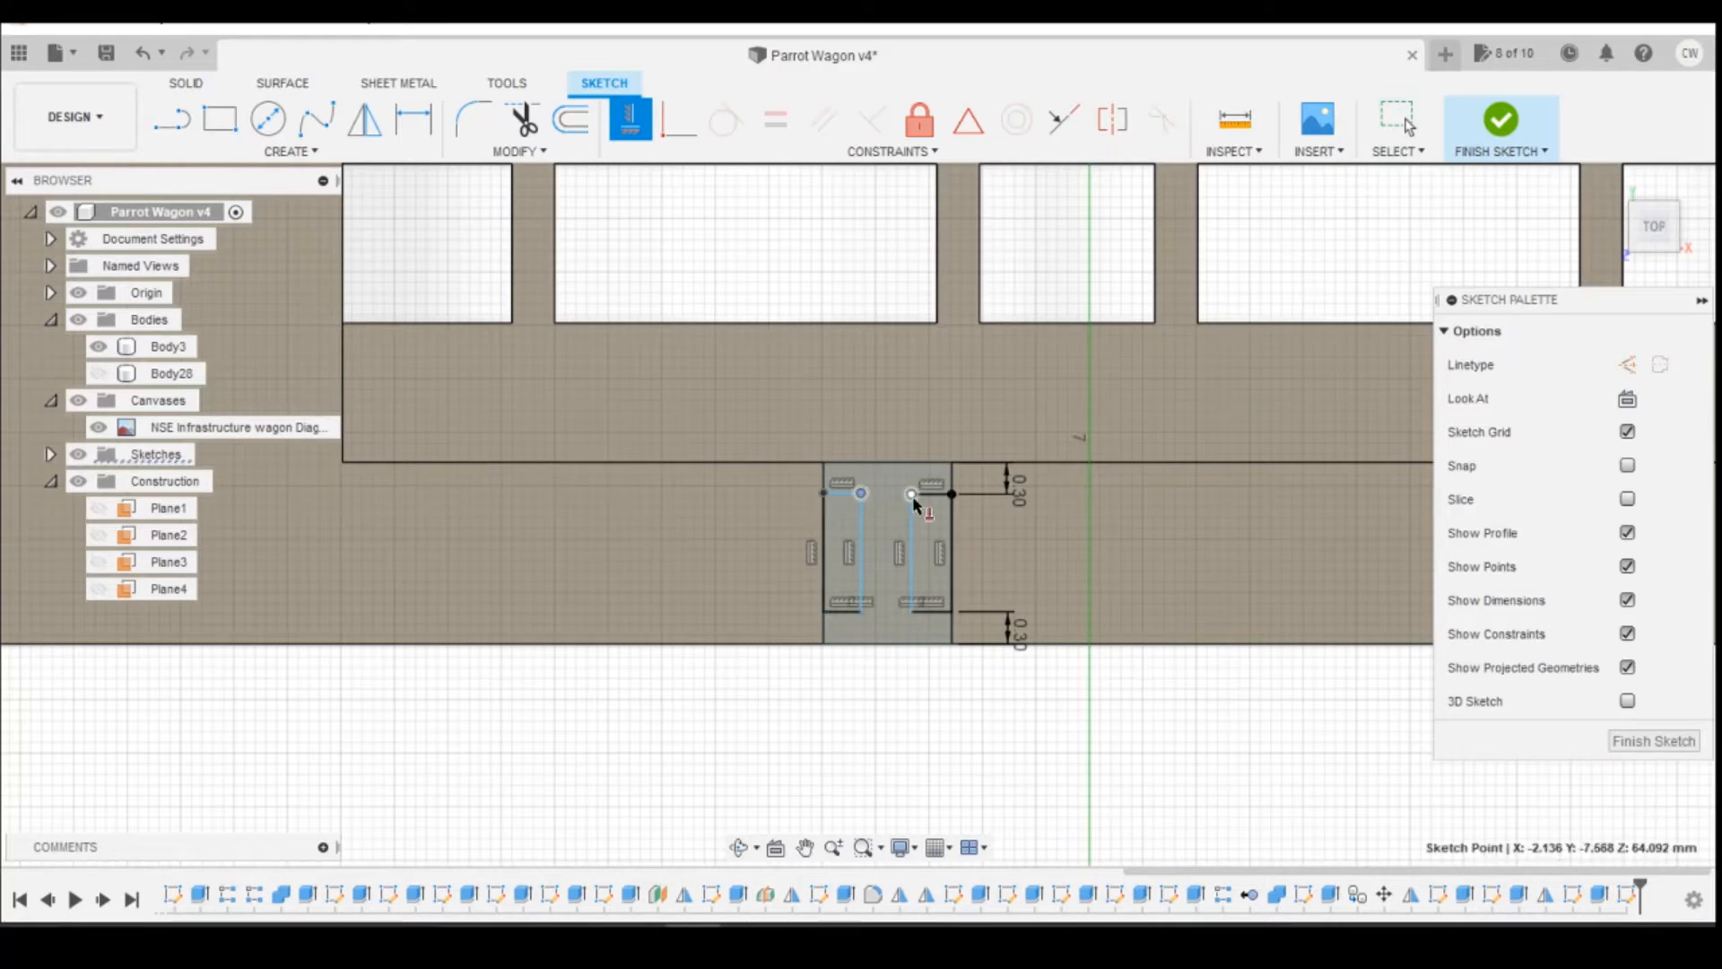
{"action": "left_click", "coordinate": [913, 496]}
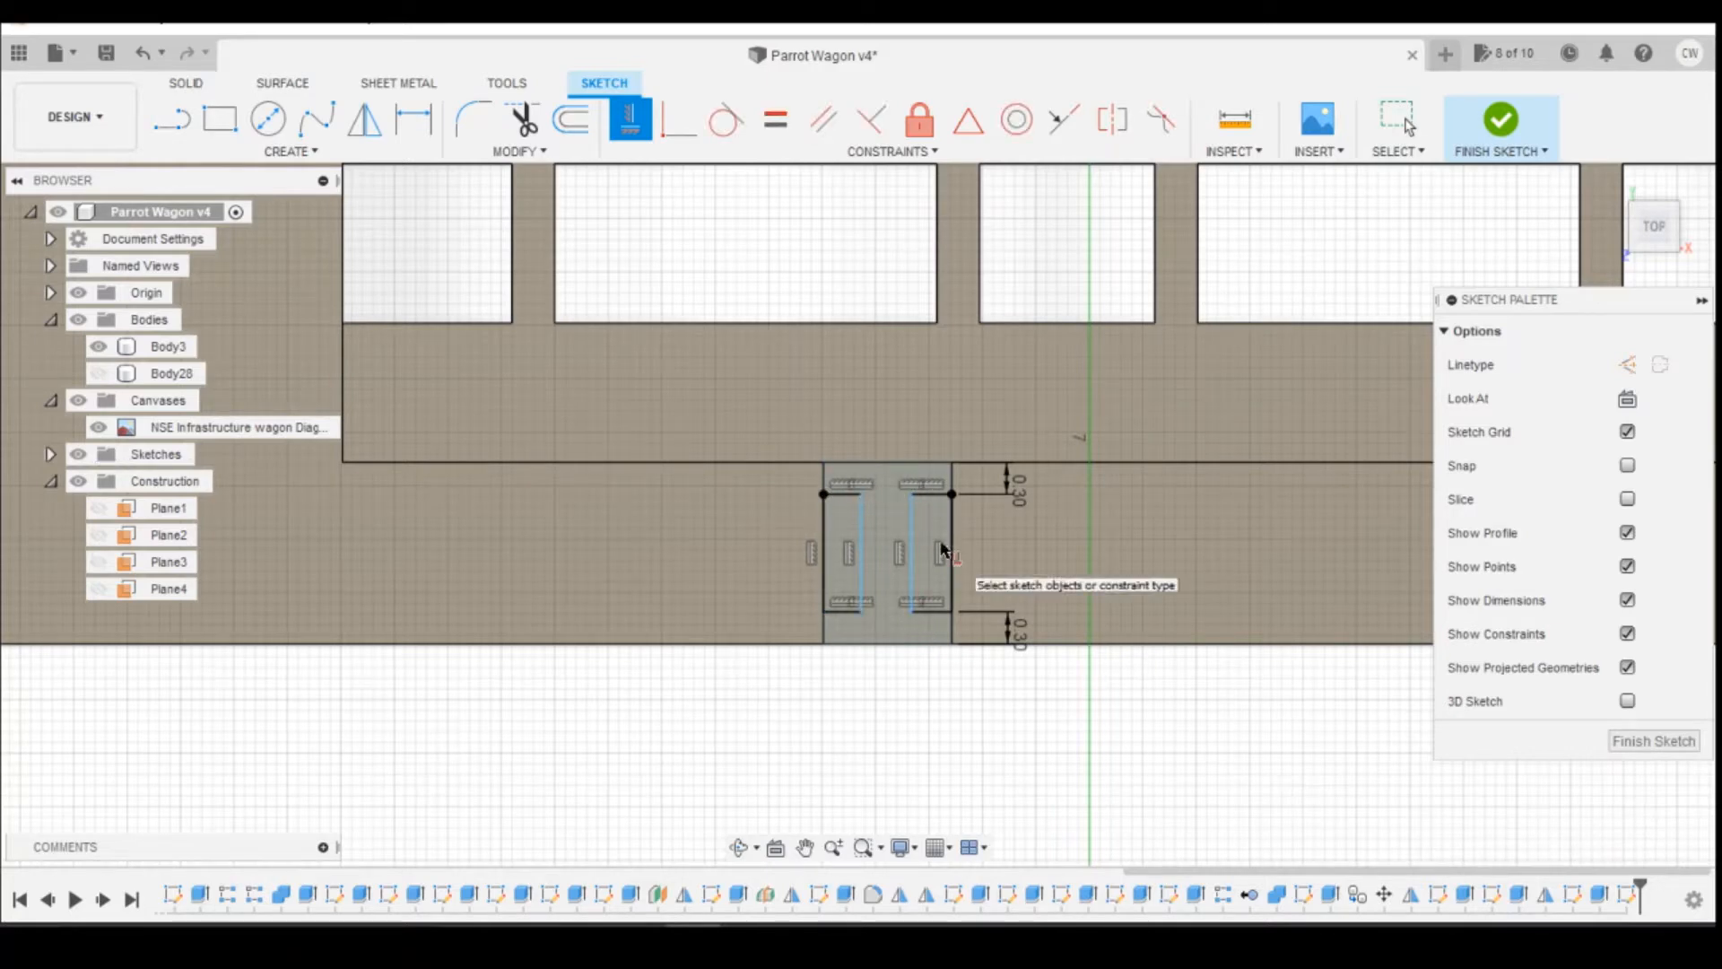
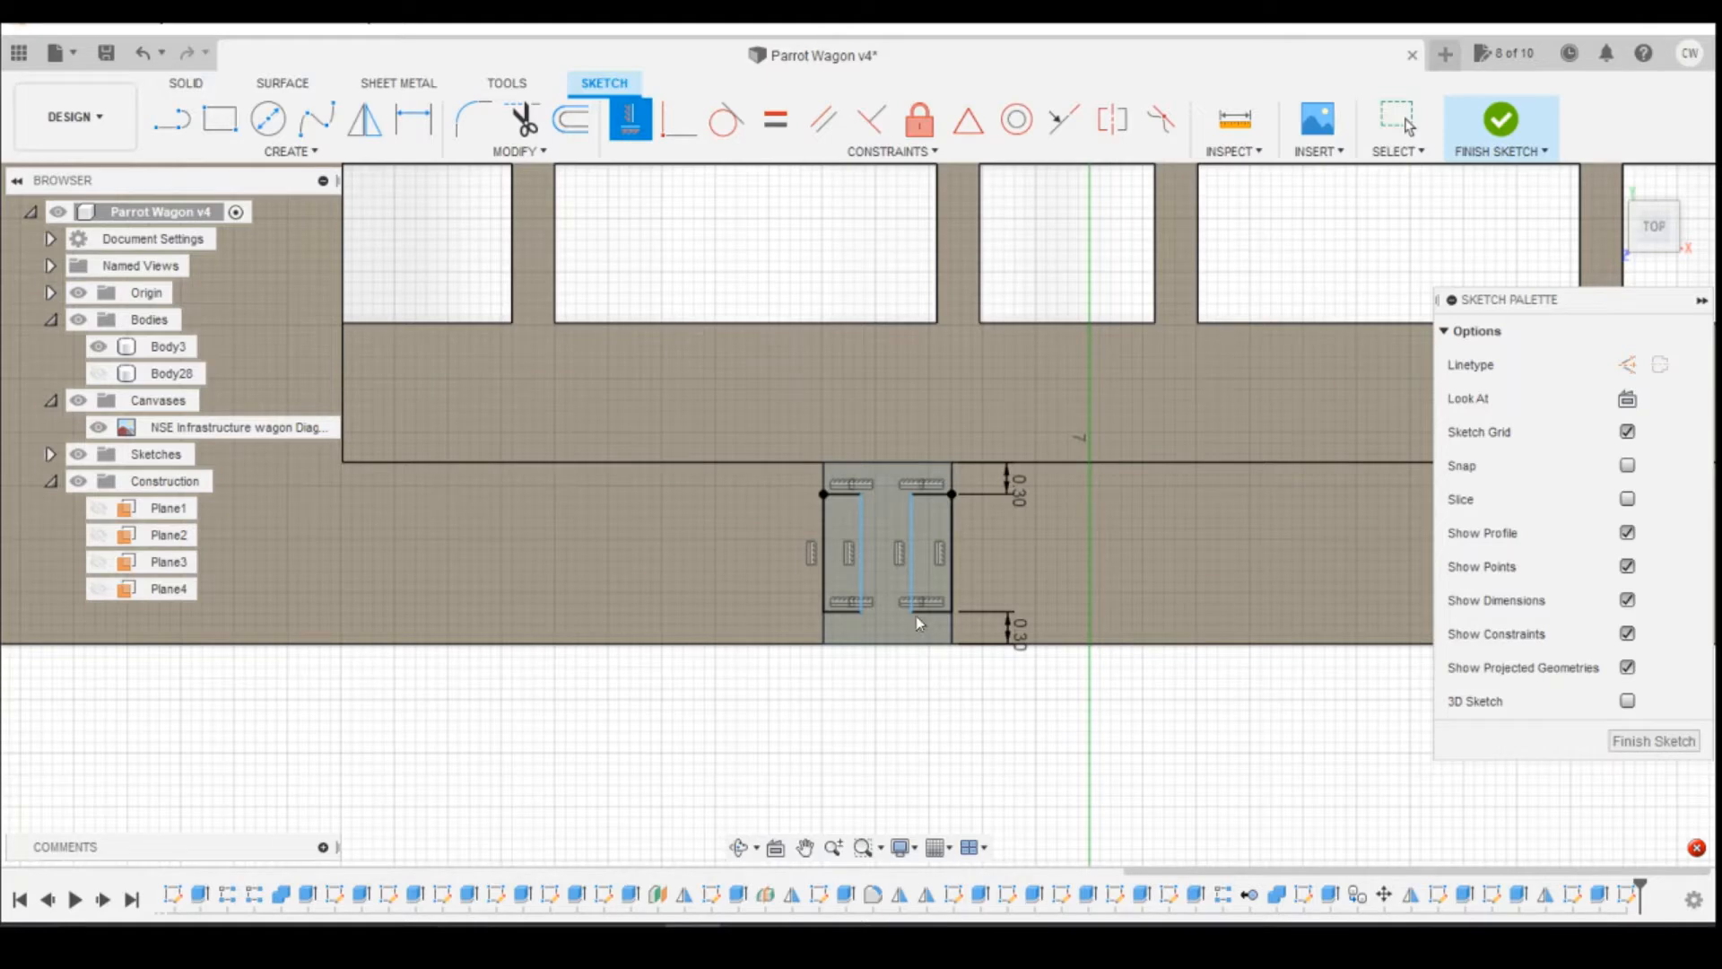
Step: Dimension the right rectangle's width on the support post's top face as 0.4 mm
{"action": "key", "text": "Escape"}
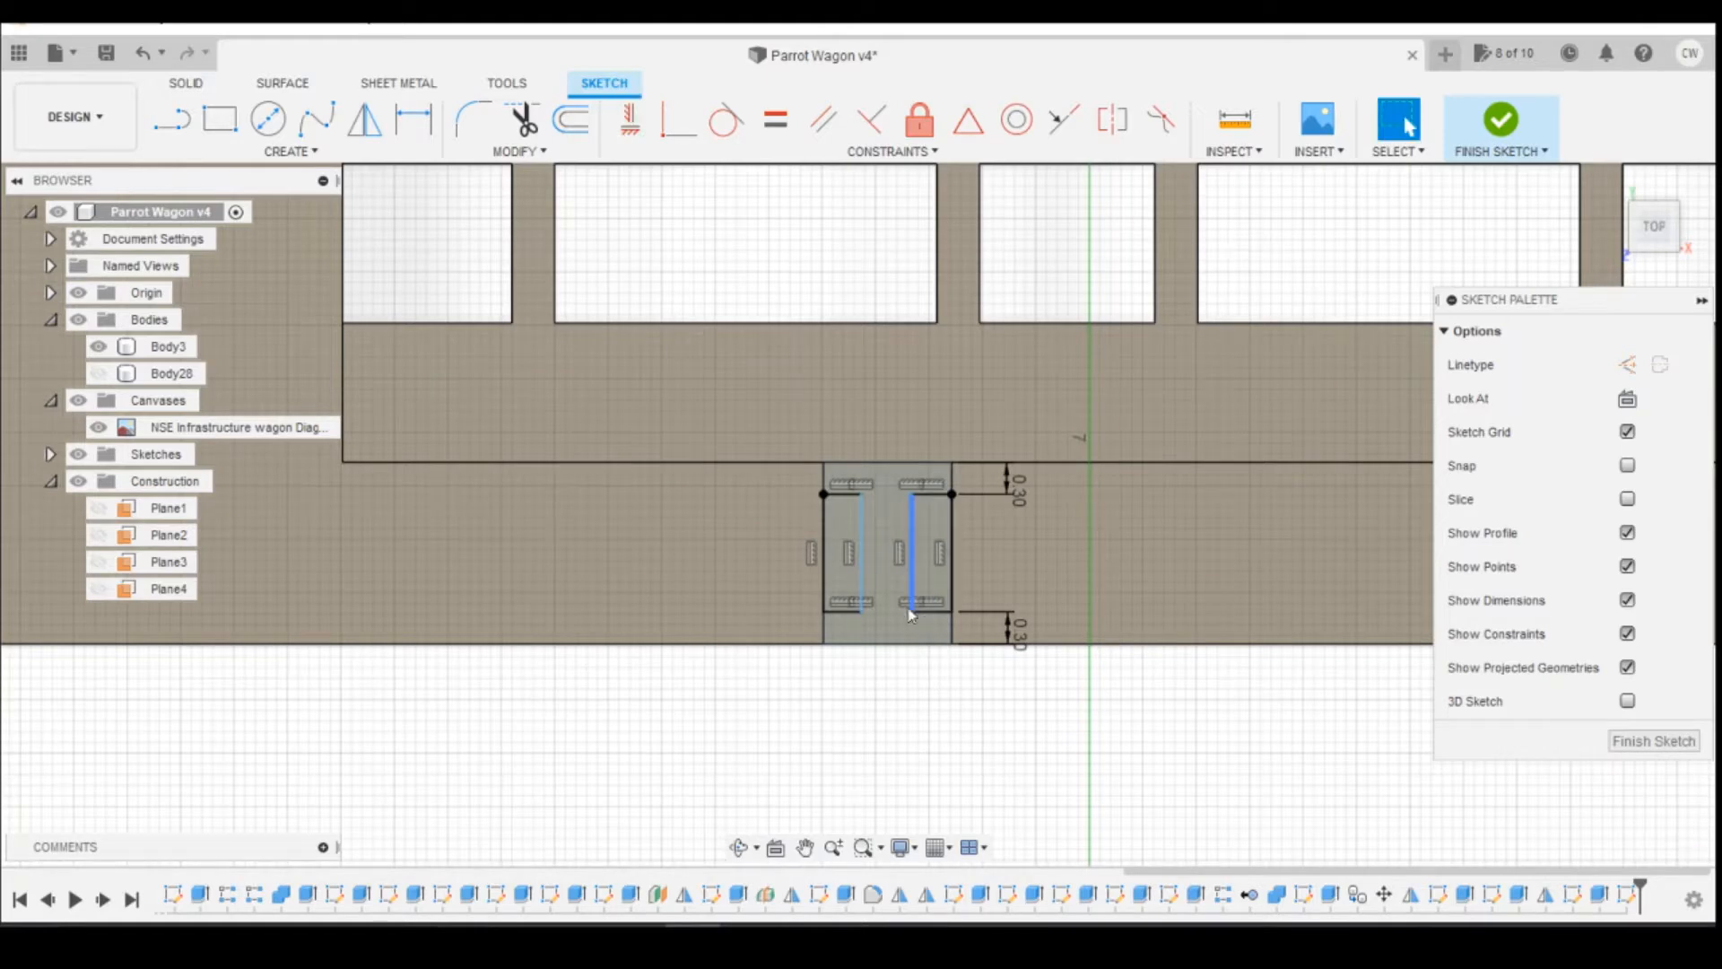
{"action": "key", "text": "d"}
{"action": "left_click", "coordinate": [910, 612]}
{"action": "left_click", "coordinate": [950, 643]}
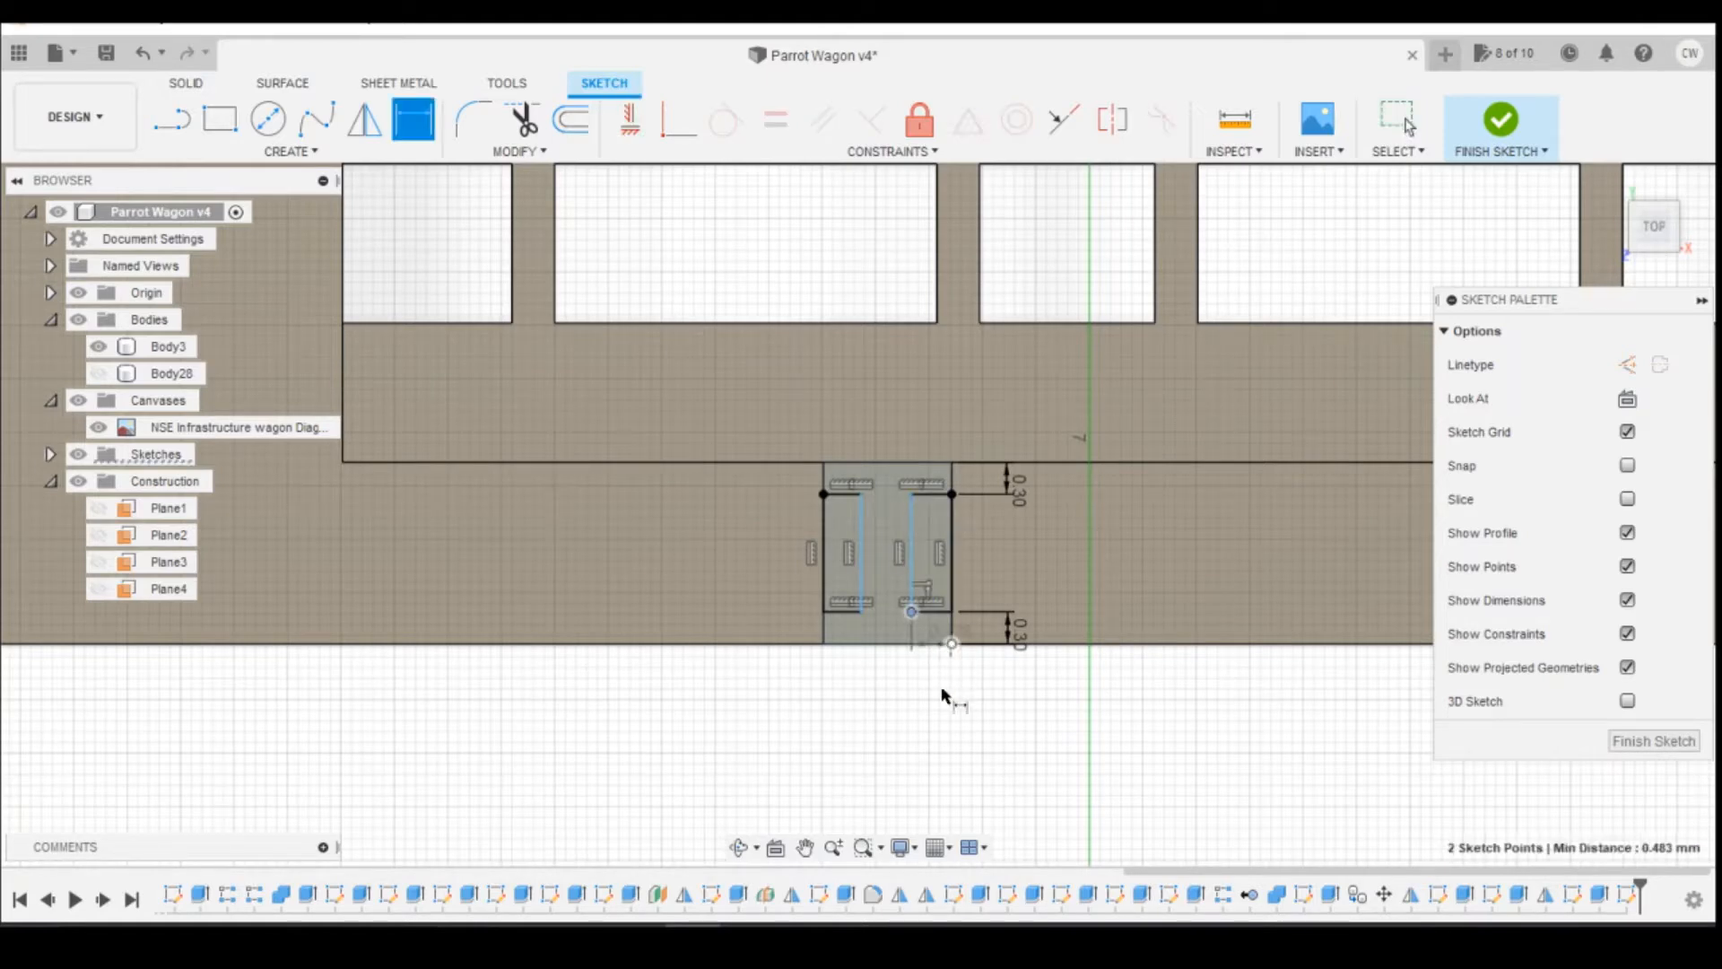
{"action": "left_click", "coordinate": [941, 688]}
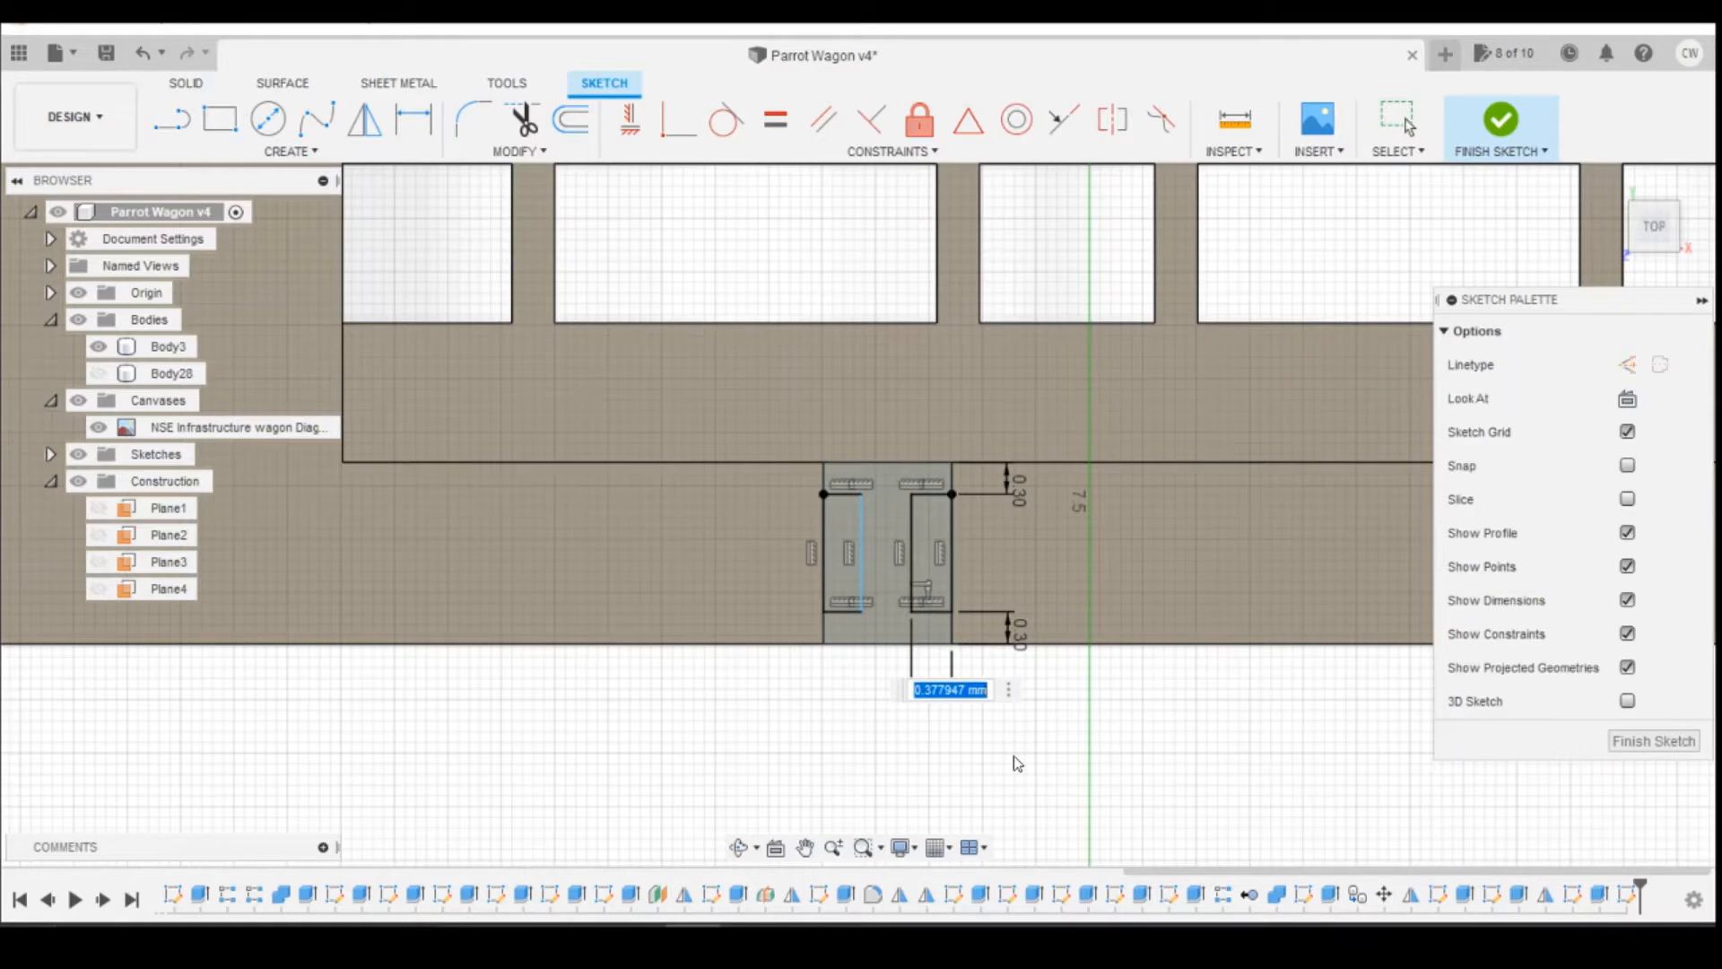
{"action": "type", "text": "0.4"}
{"action": "key", "text": "Return"}
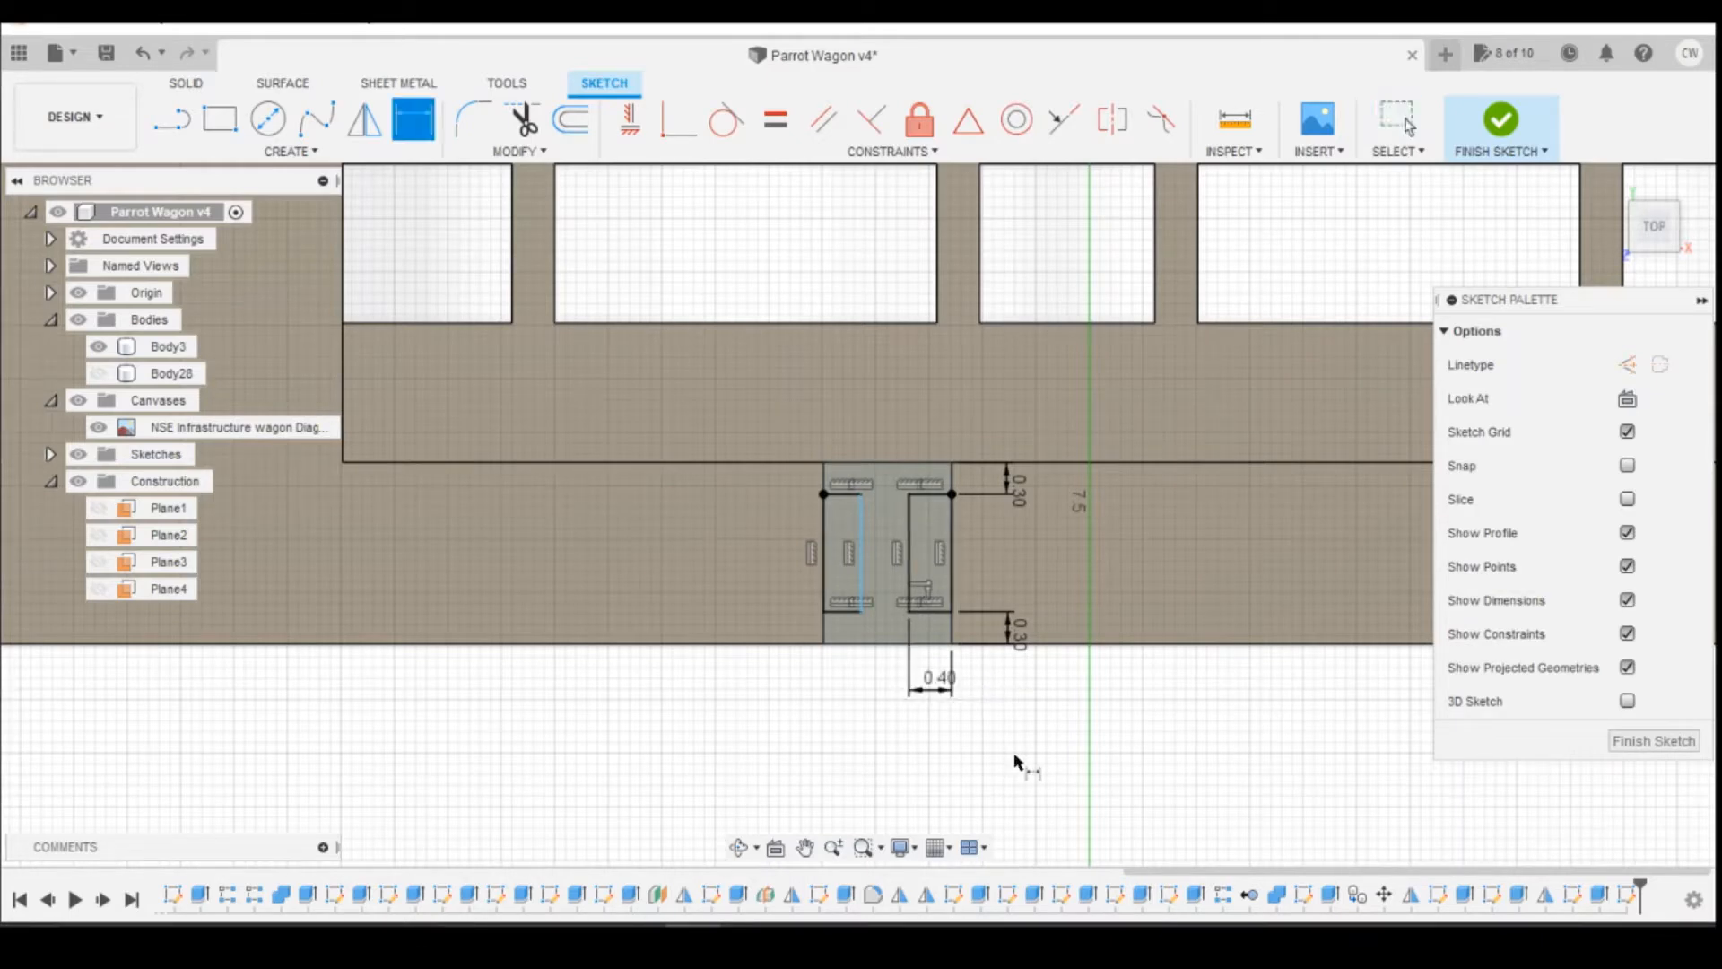
Step: Dimension the left rectangle's width from the post's left corner as 0.4 mm
{"action": "left_click", "coordinate": [861, 612]}
{"action": "left_click", "coordinate": [824, 643]}
{"action": "left_click", "coordinate": [859, 699]}
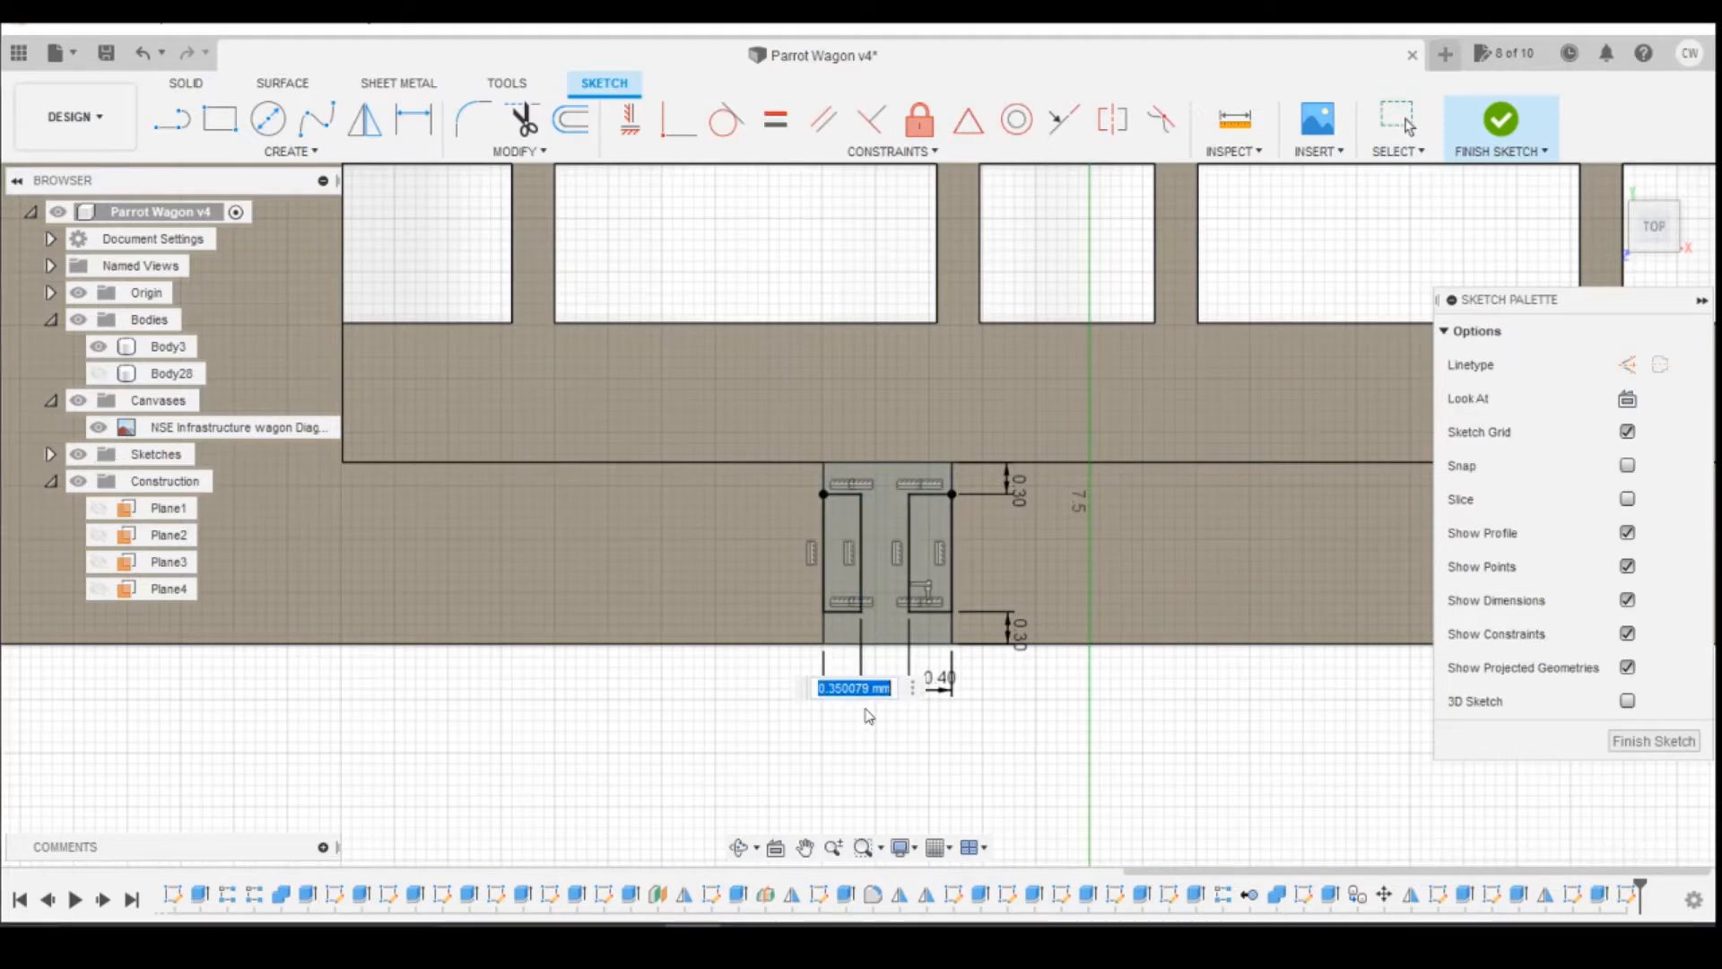
{"action": "type", "text": "0.4"}
{"action": "key", "text": "Return"}
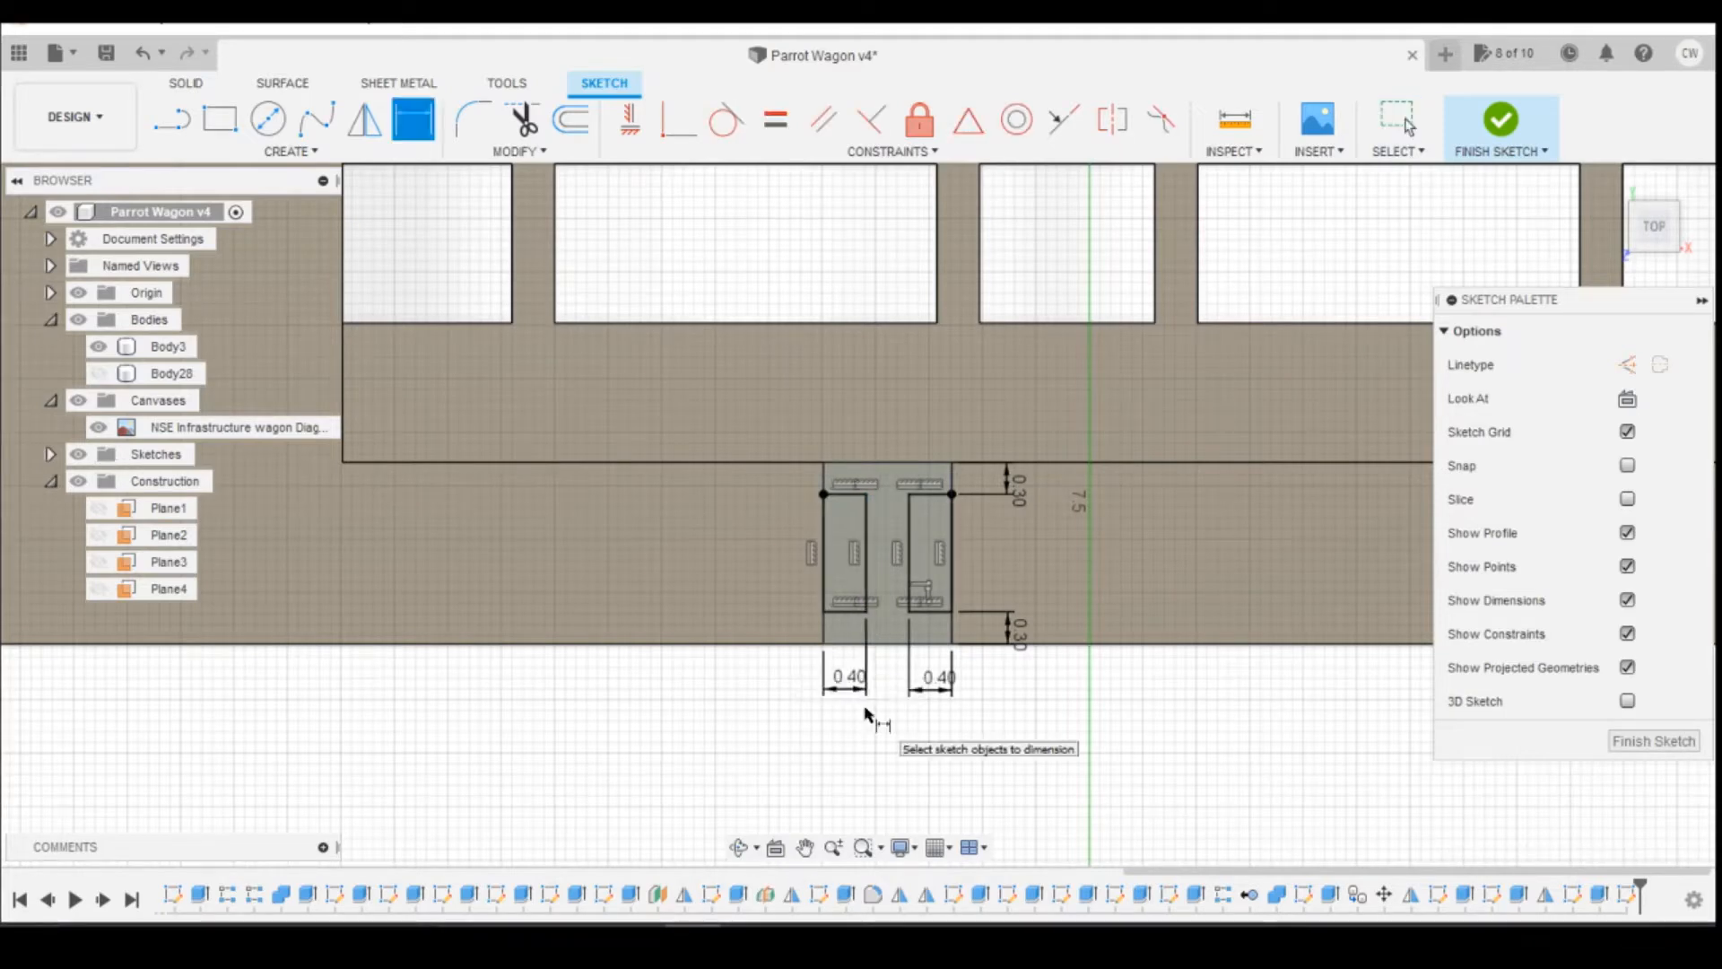
{"action": "key", "text": "Escape"}
Step: Extrude both rectangle profiles as a cut down through the support post, leaving an I-section
{"action": "left_click", "coordinate": [925, 530]}
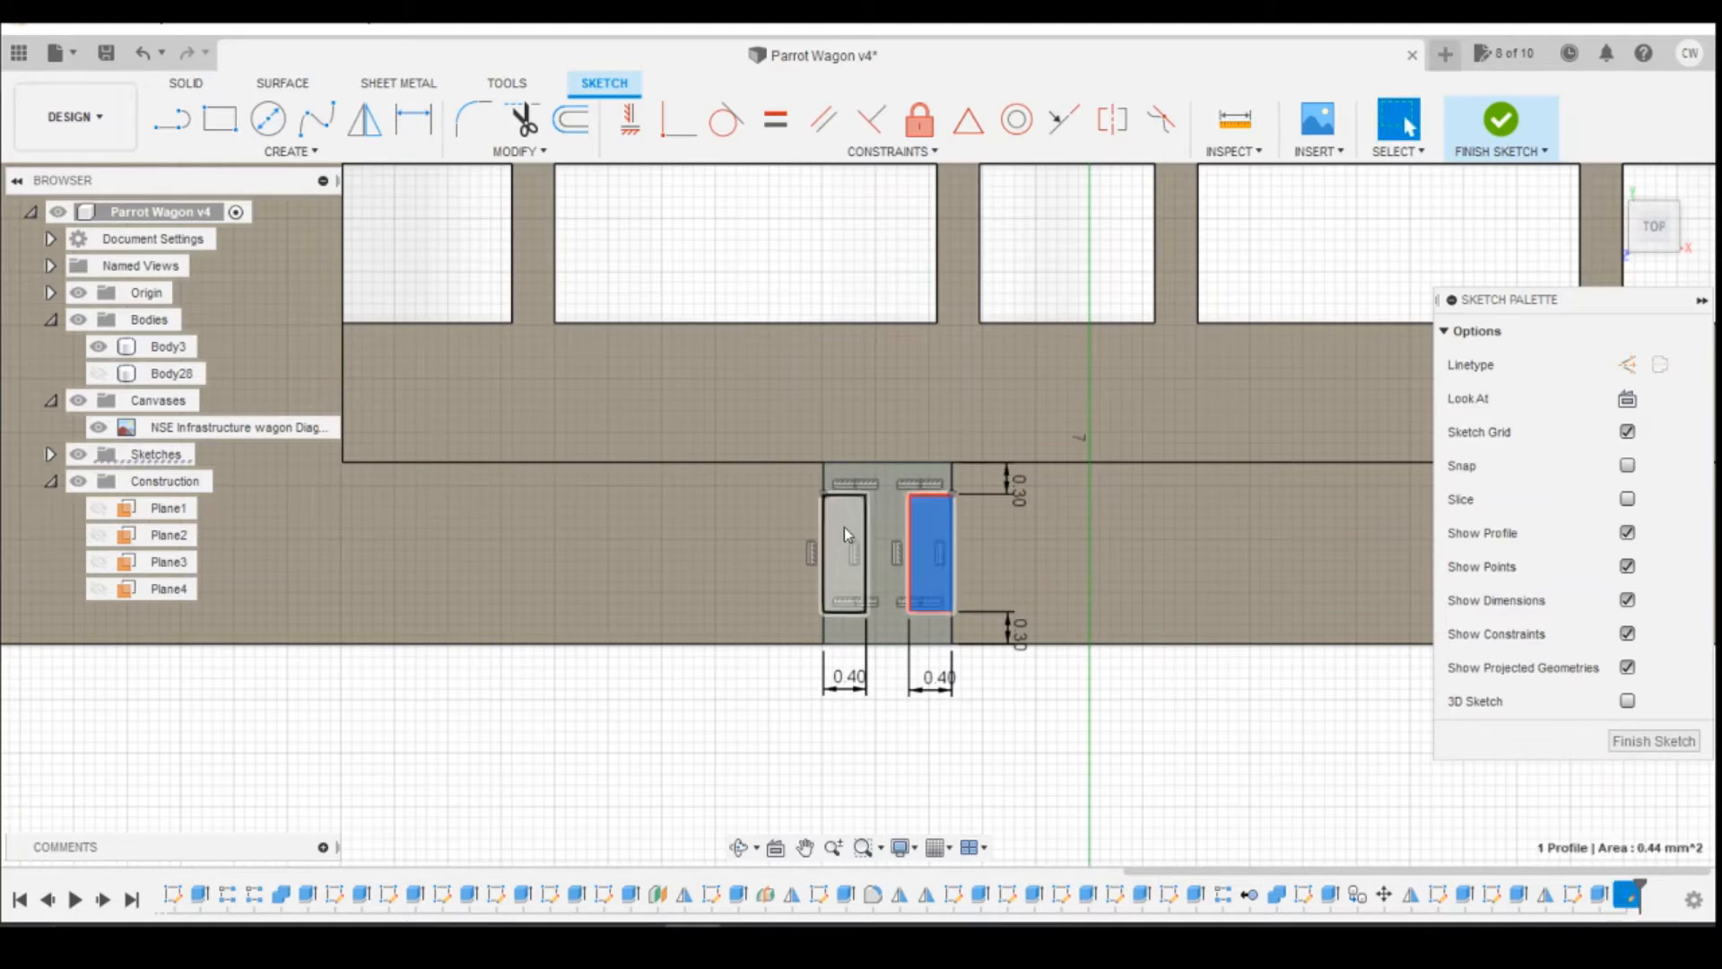
{"action": "left_click", "coordinate": [843, 534], "text": "shift"}
{"action": "right_click", "coordinate": [843, 534]}
{"action": "left_click", "coordinate": [838, 622]}
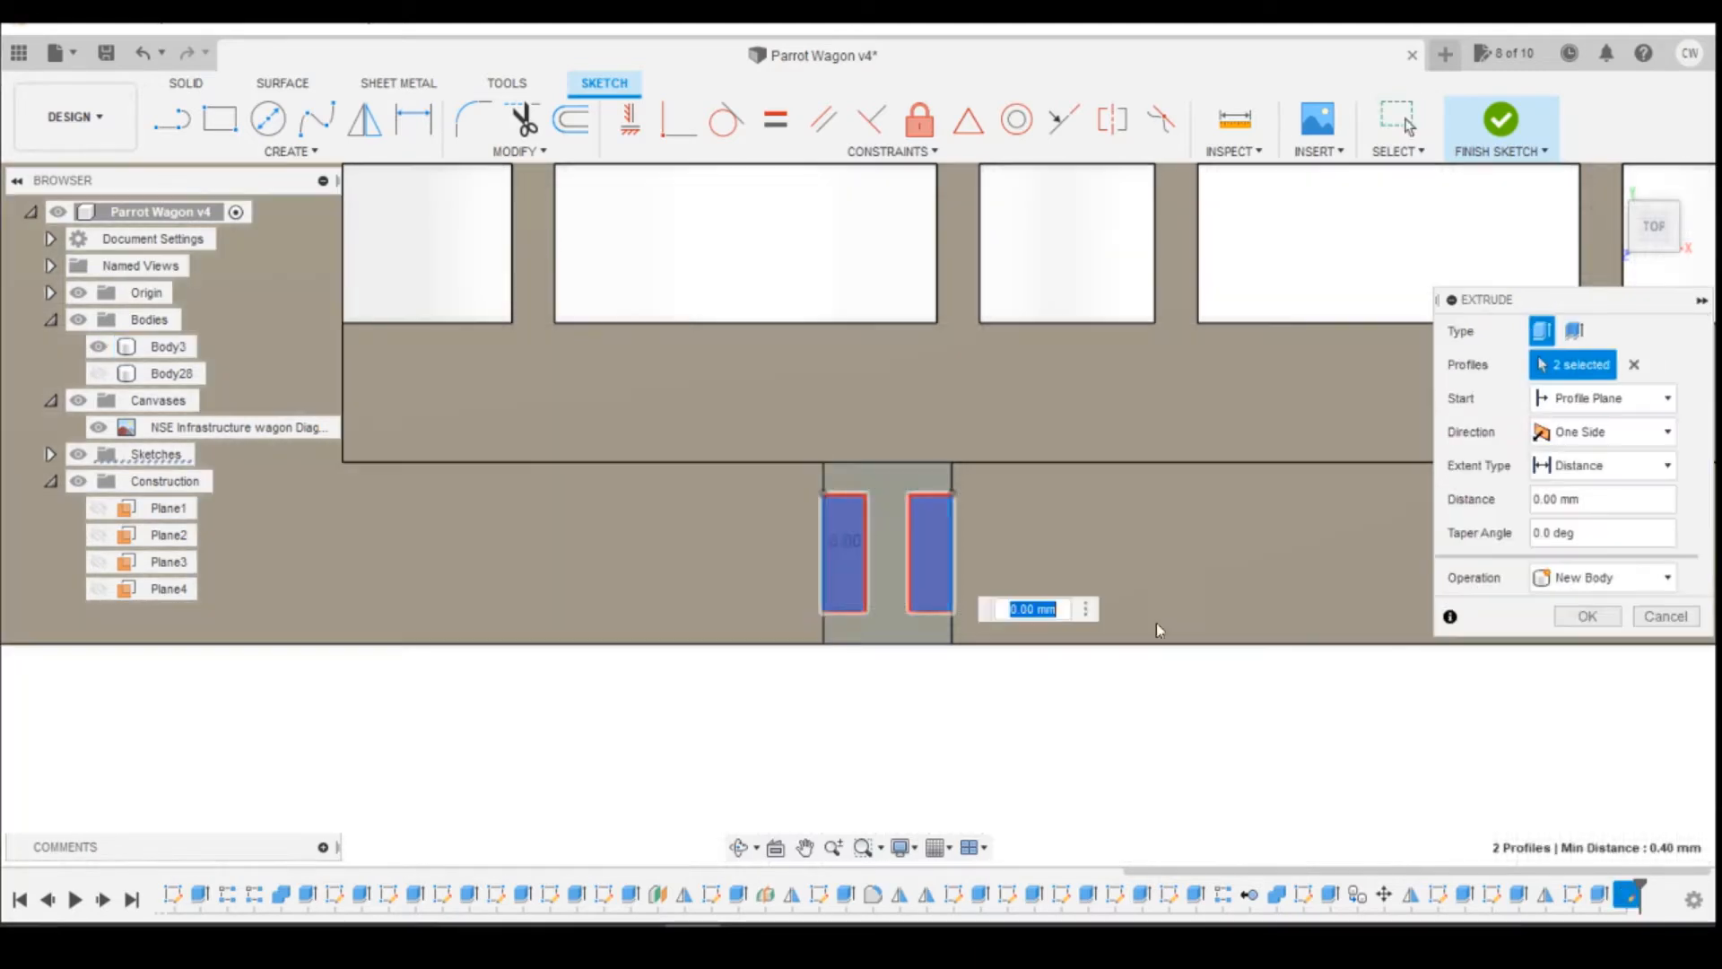
{"action": "left_click", "coordinate": [1587, 649]}
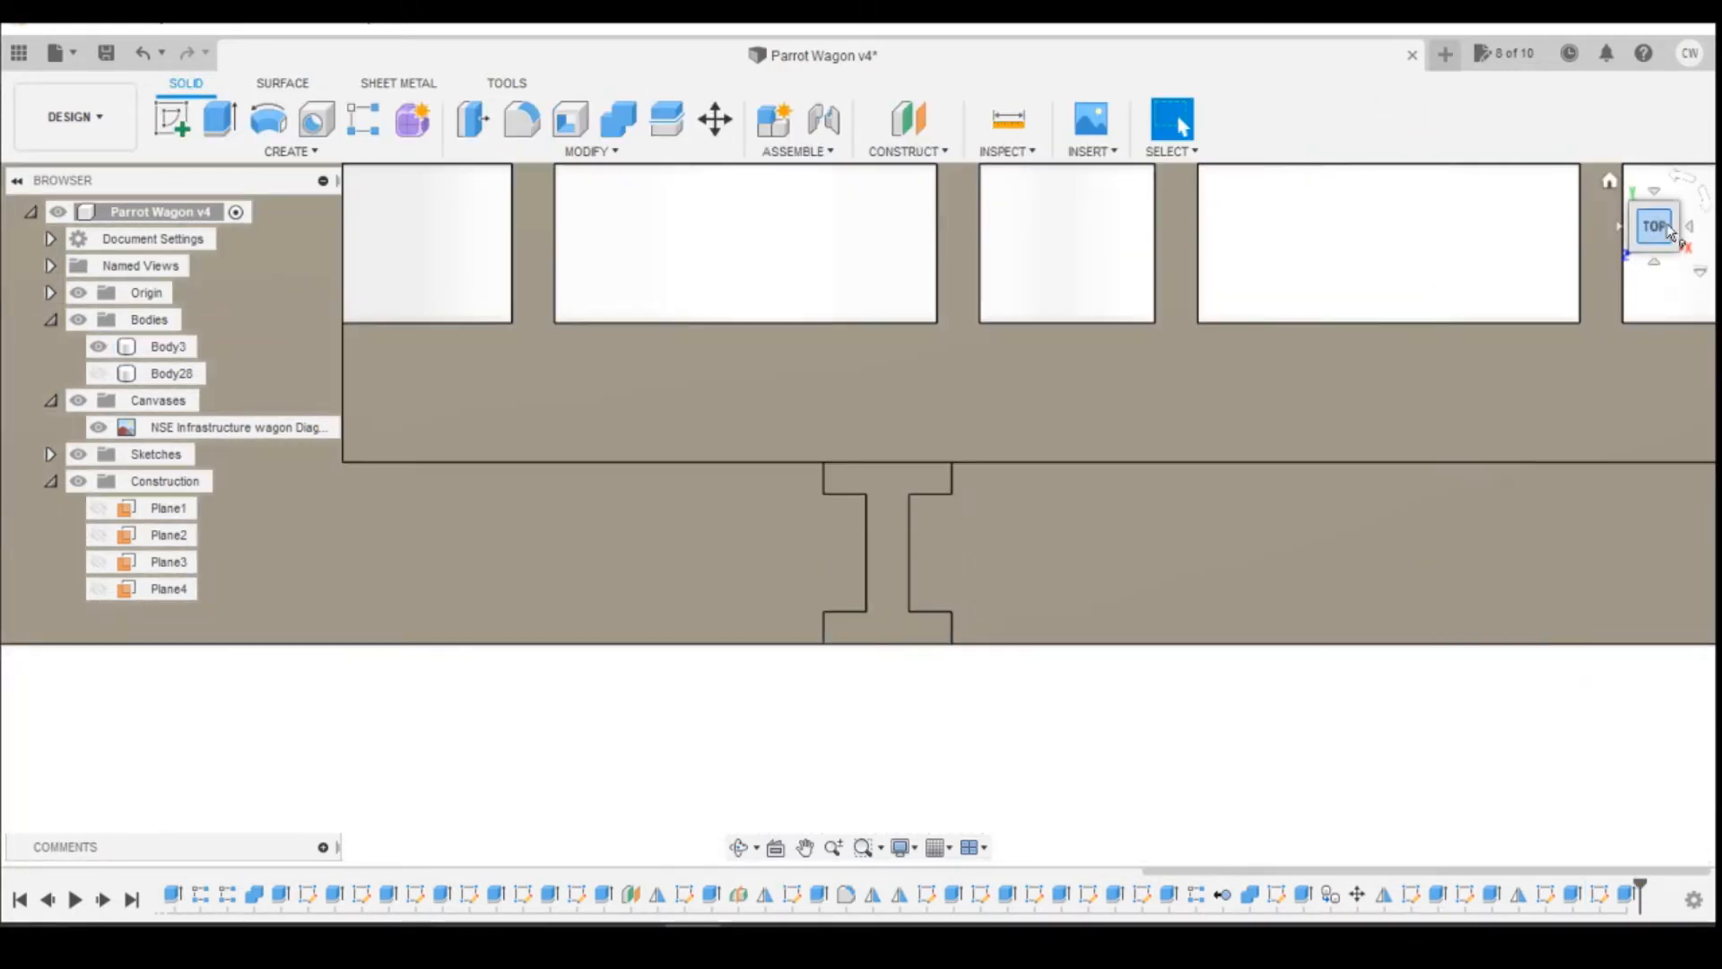
Step: Compare the I-section post's height and position with the reel support on the canvas drawing from the front
{"action": "mouse_move", "coordinate": [1665, 203]}
{"action": "left_mouse_down"}
{"action": "mouse_move", "coordinate": [1661, 148]}
{"action": "mouse_move", "coordinate": [1659, 197]}
{"action": "mouse_move", "coordinate": [1659, 170]}
{"action": "left_mouse_up"}
{"action": "left_click", "coordinate": [1661, 252]}
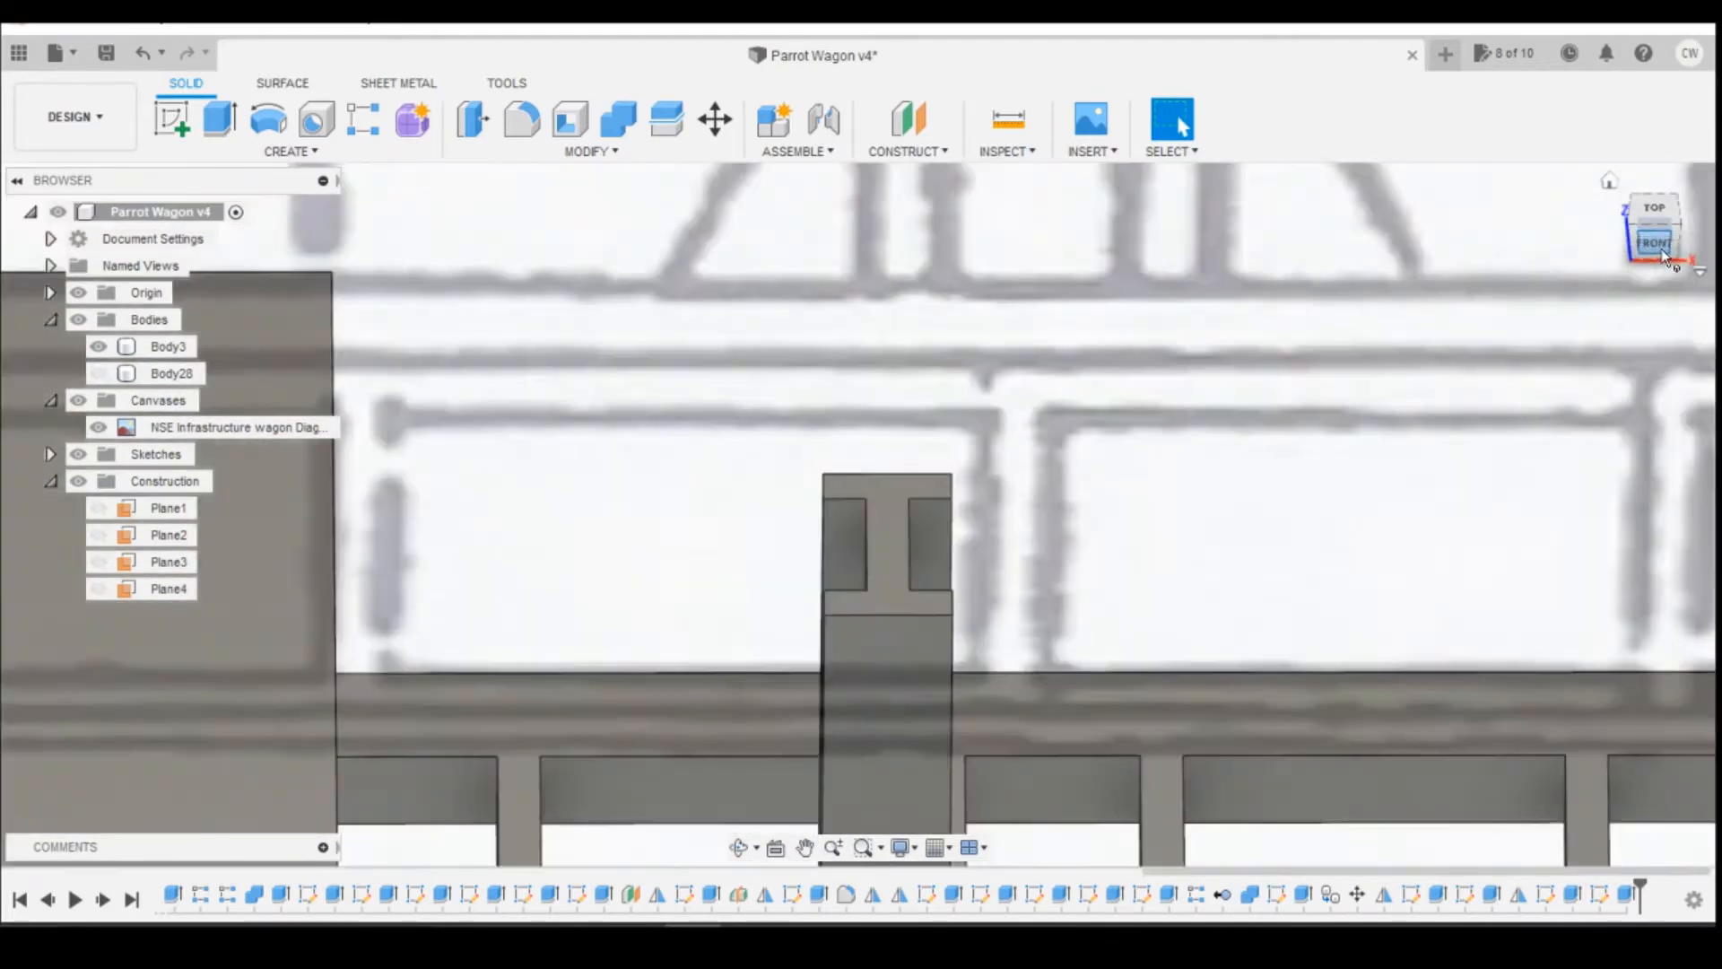
{"action": "scroll", "coordinate": [1188, 362], "scroll_direction": "down", "scroll_amount": 5}
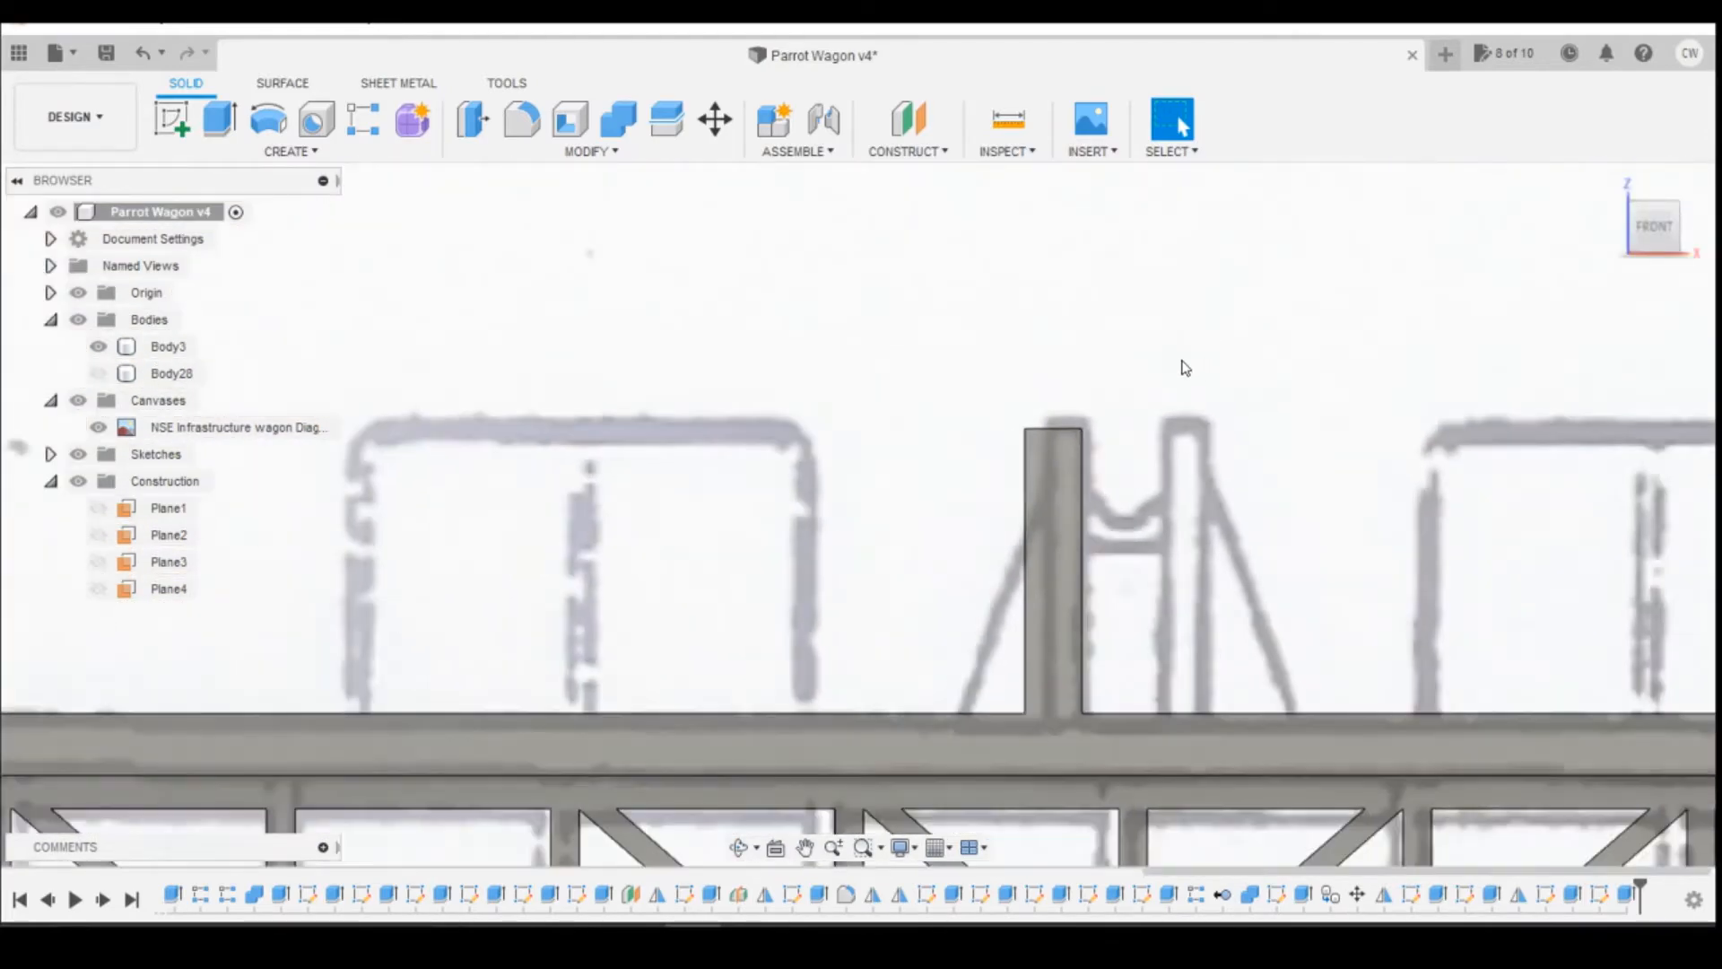
{"action": "scroll", "coordinate": [1189, 363], "scroll_direction": "down", "scroll_amount": 2}
{"action": "scroll", "coordinate": [1184, 352], "scroll_direction": "up", "scroll_amount": 1}
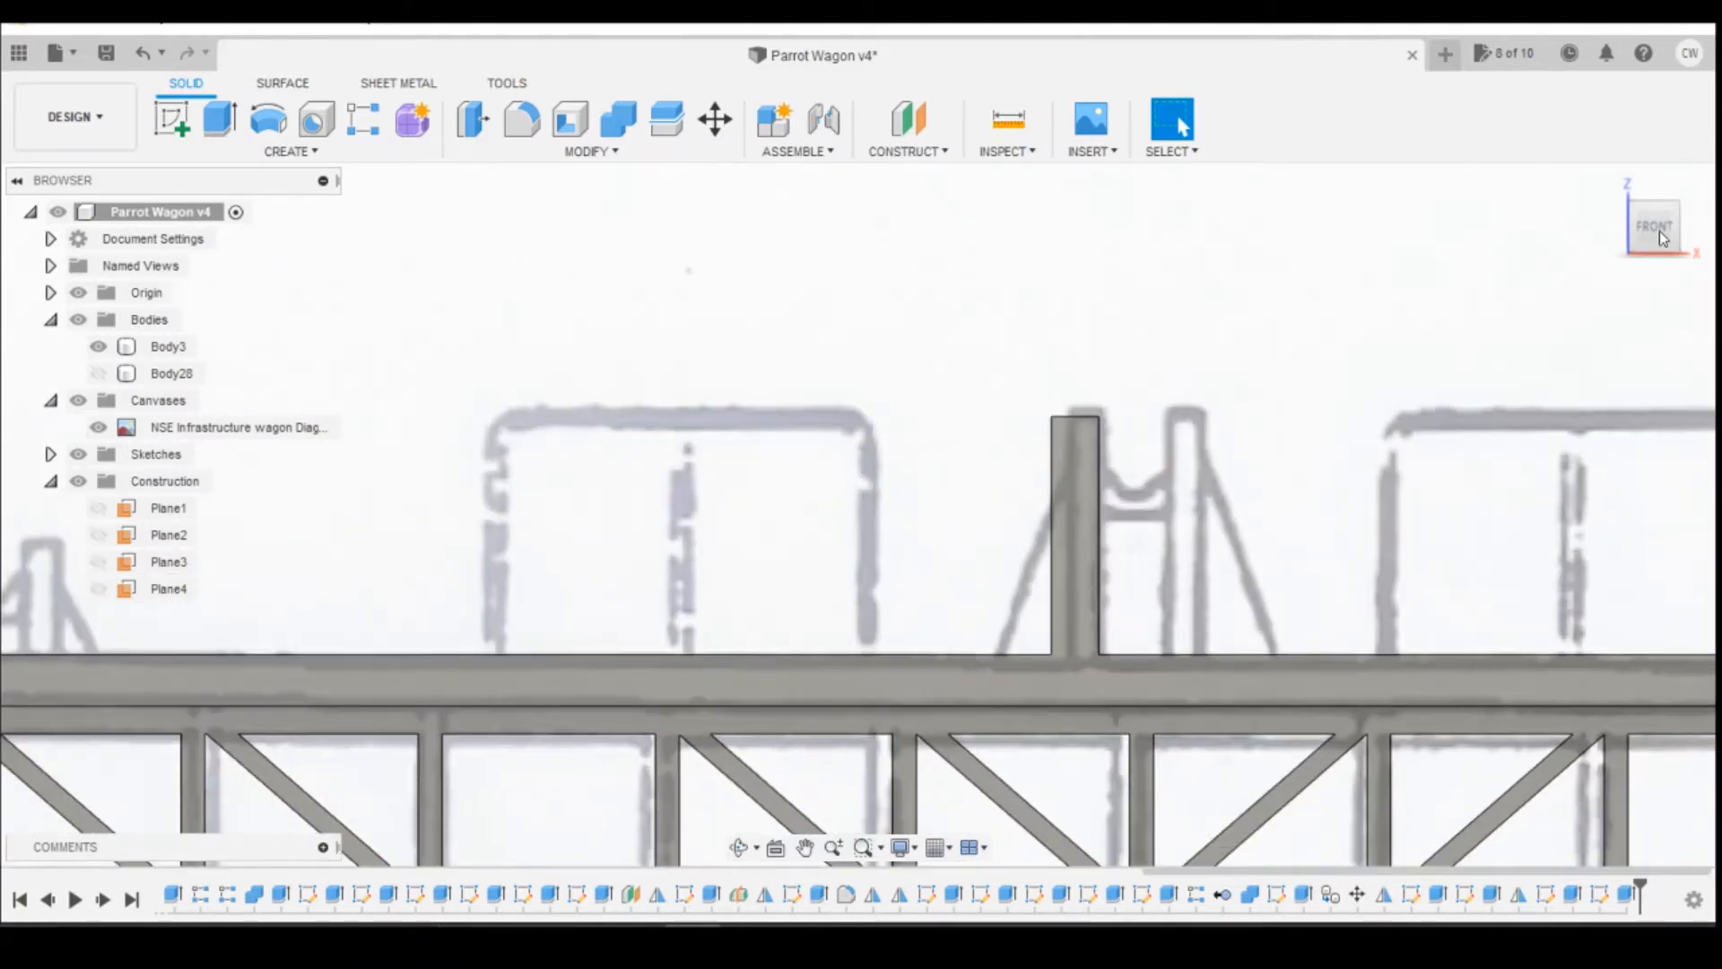
{"action": "left_click_drag", "start_coordinate": [1640, 235], "coordinate": [1631, 332]}
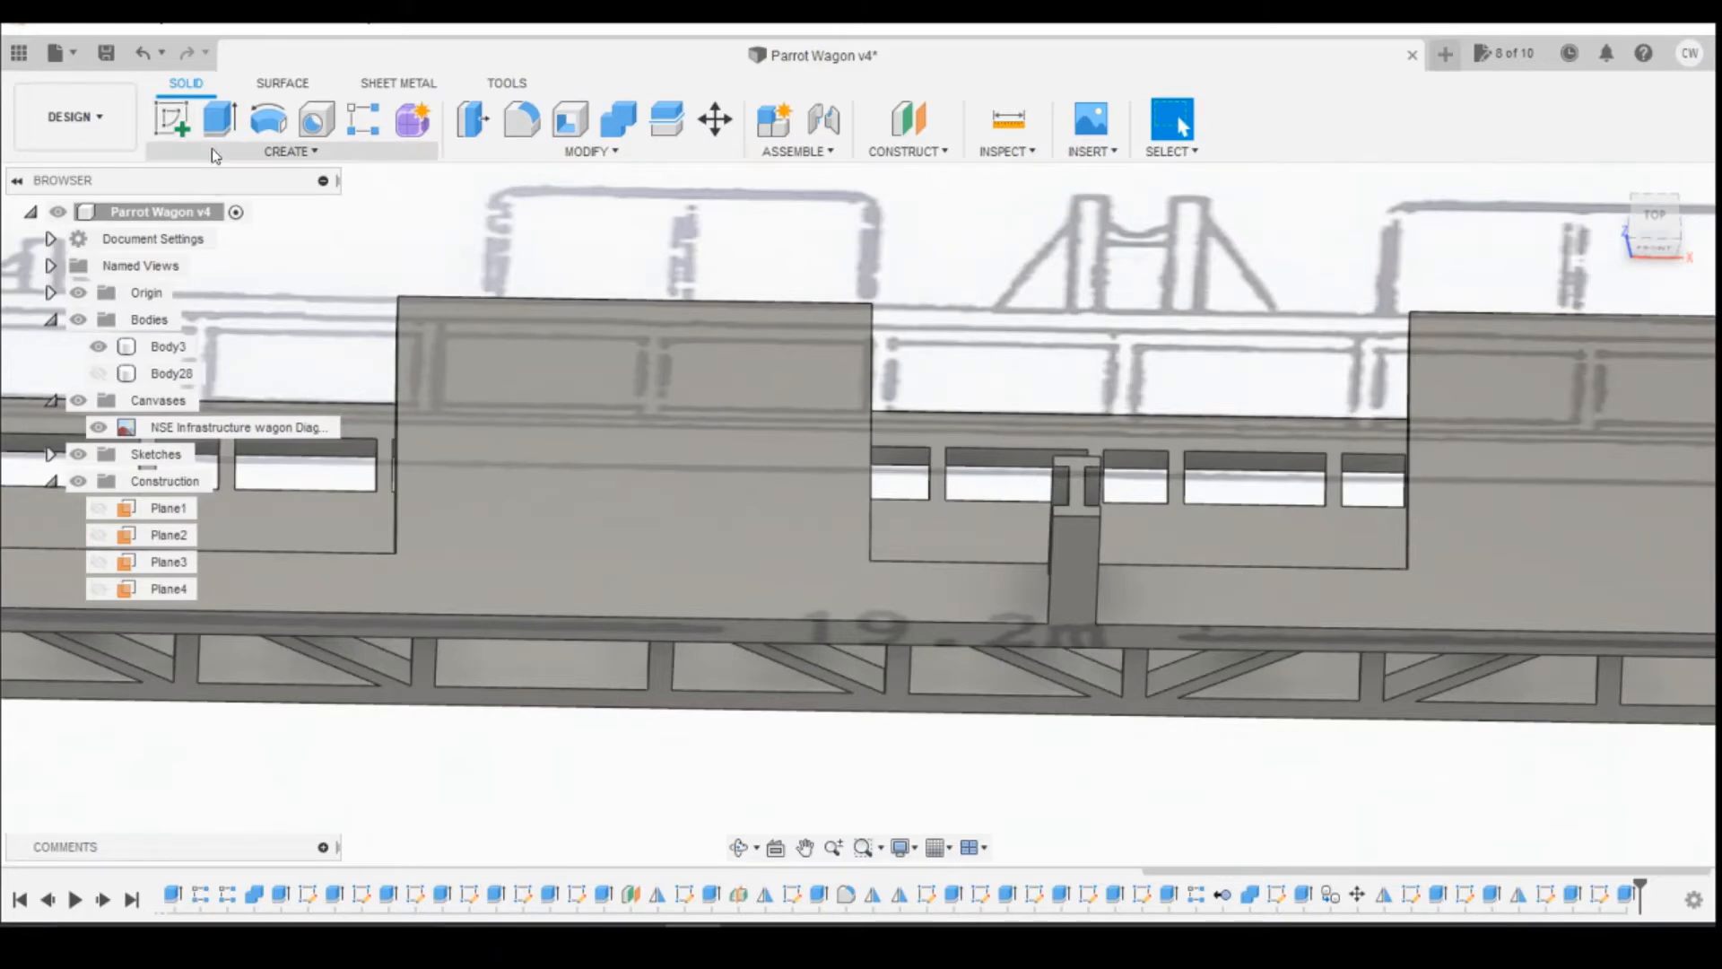
{"action": "left_click", "coordinate": [171, 150]}
{"action": "left_click", "coordinate": [920, 525]}
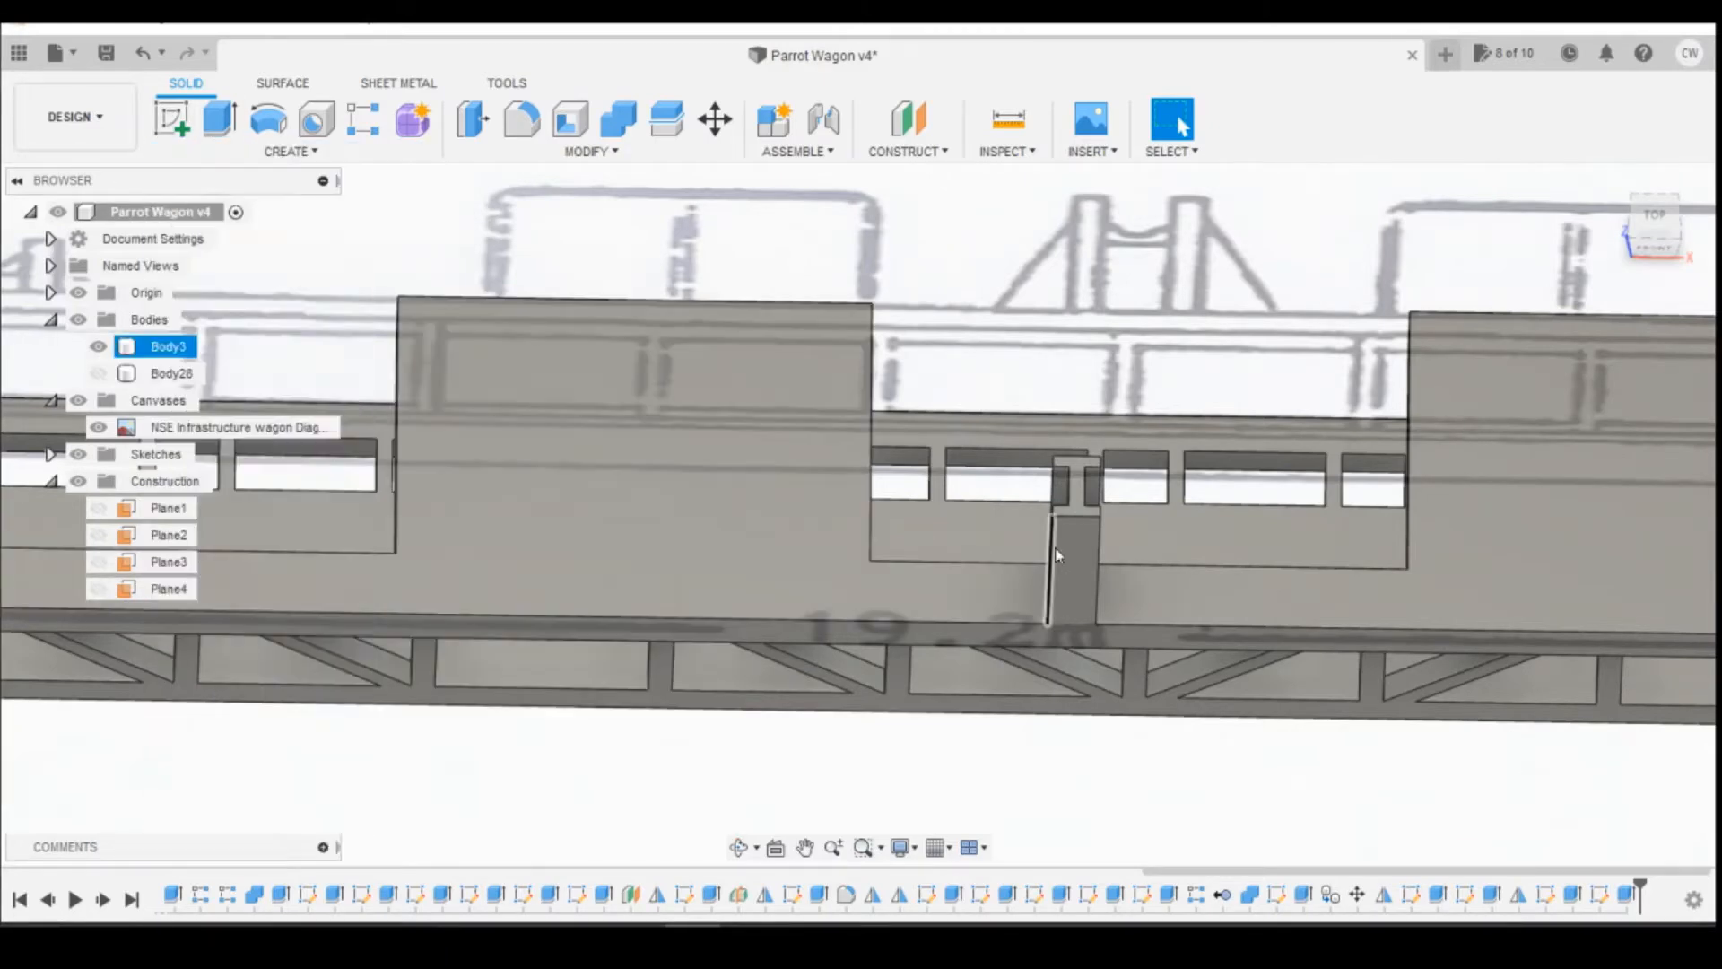
{"action": "mouse_move", "coordinate": [1658, 237]}
{"action": "left_mouse_down"}
{"action": "mouse_move", "coordinate": [1695, 220]}
{"action": "mouse_move", "coordinate": [1707, 165]}
{"action": "left_mouse_up"}
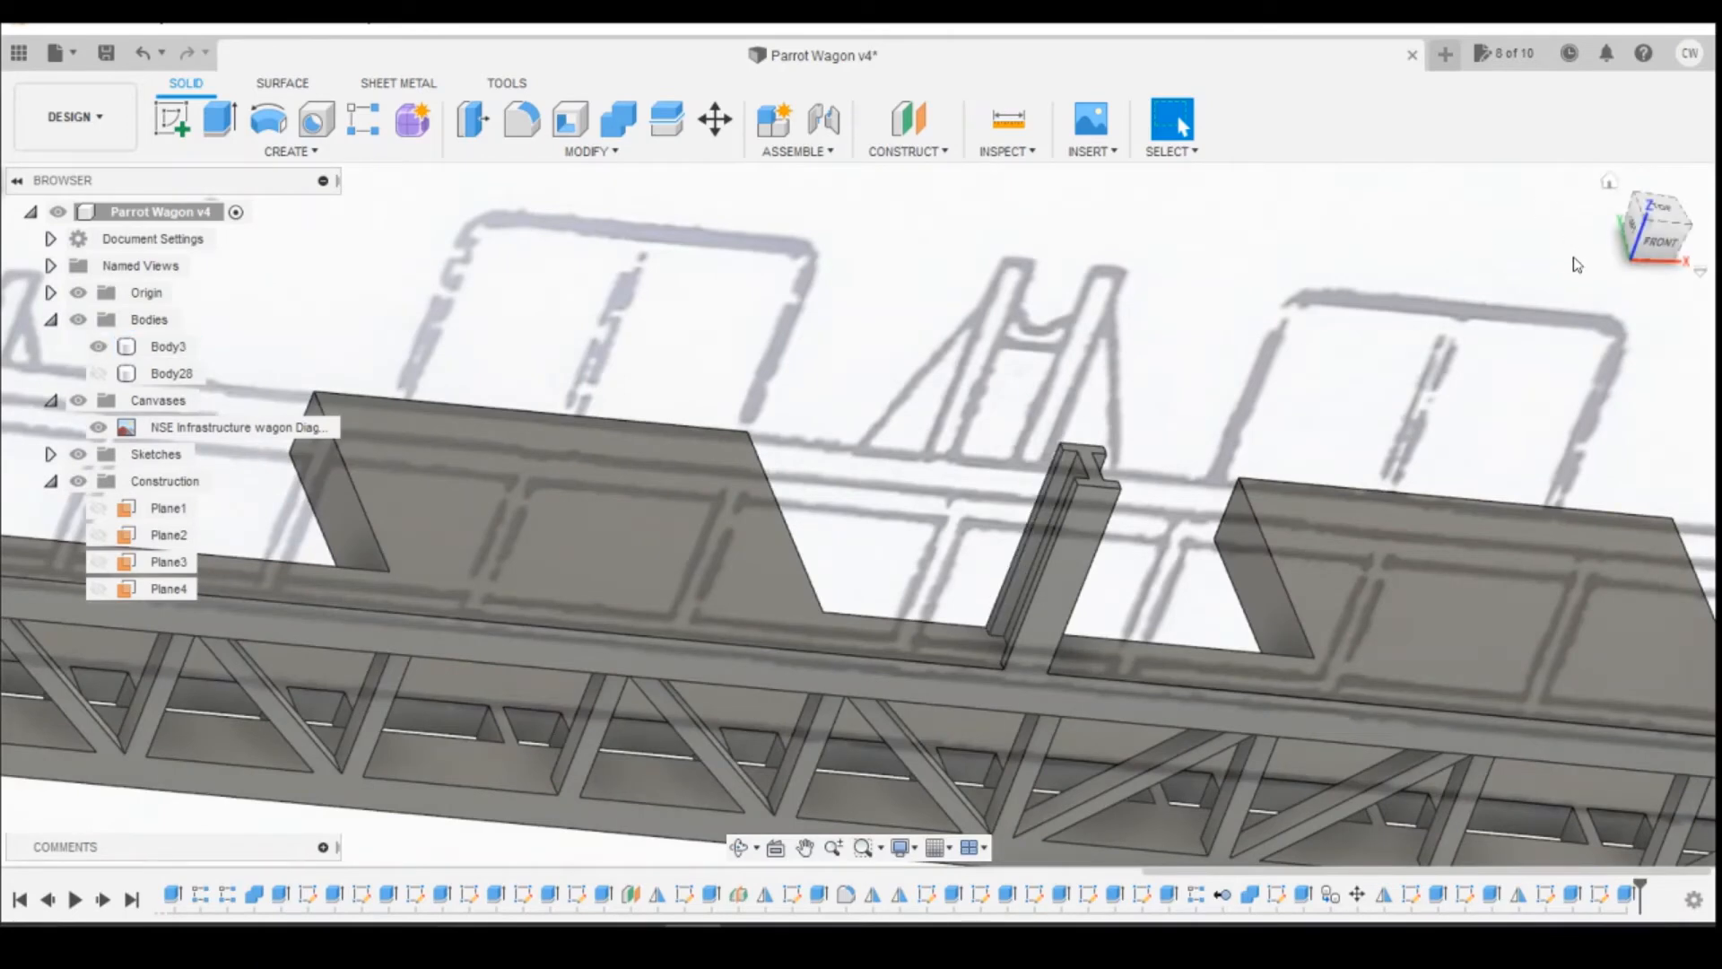
{"action": "left_click", "coordinate": [901, 119]}
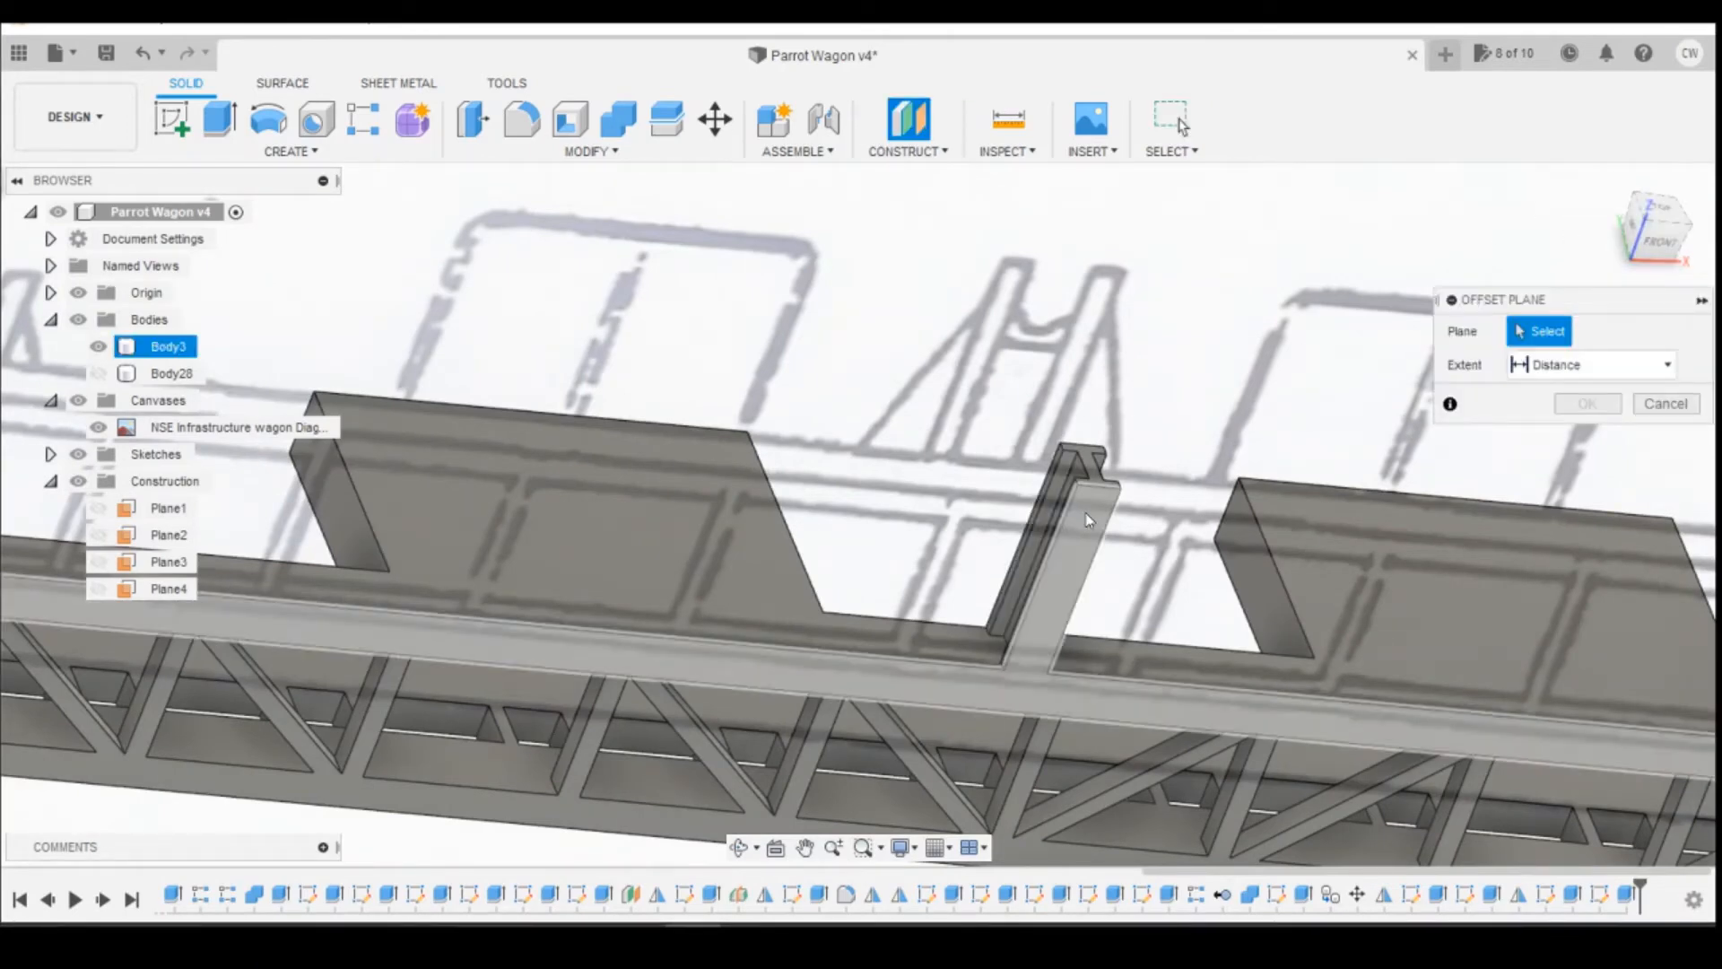
{"action": "left_click", "coordinate": [1084, 601]}
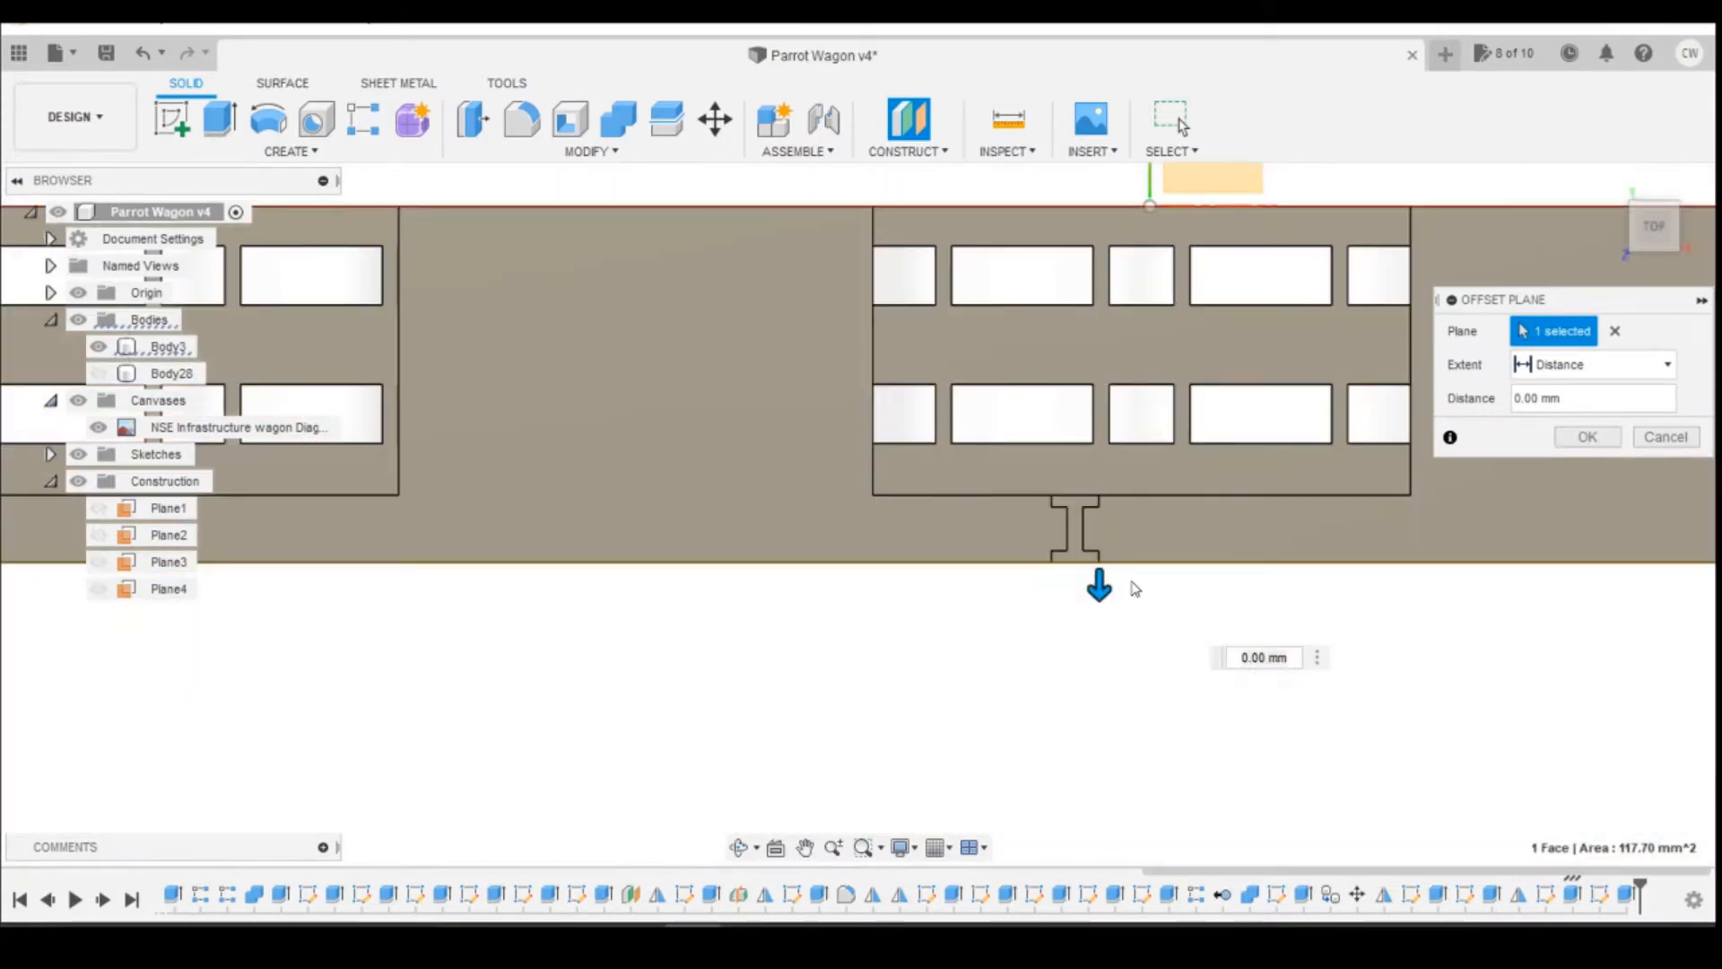
{"action": "left_click_drag", "start_coordinate": [1100, 584], "coordinate": [1108, 563]}
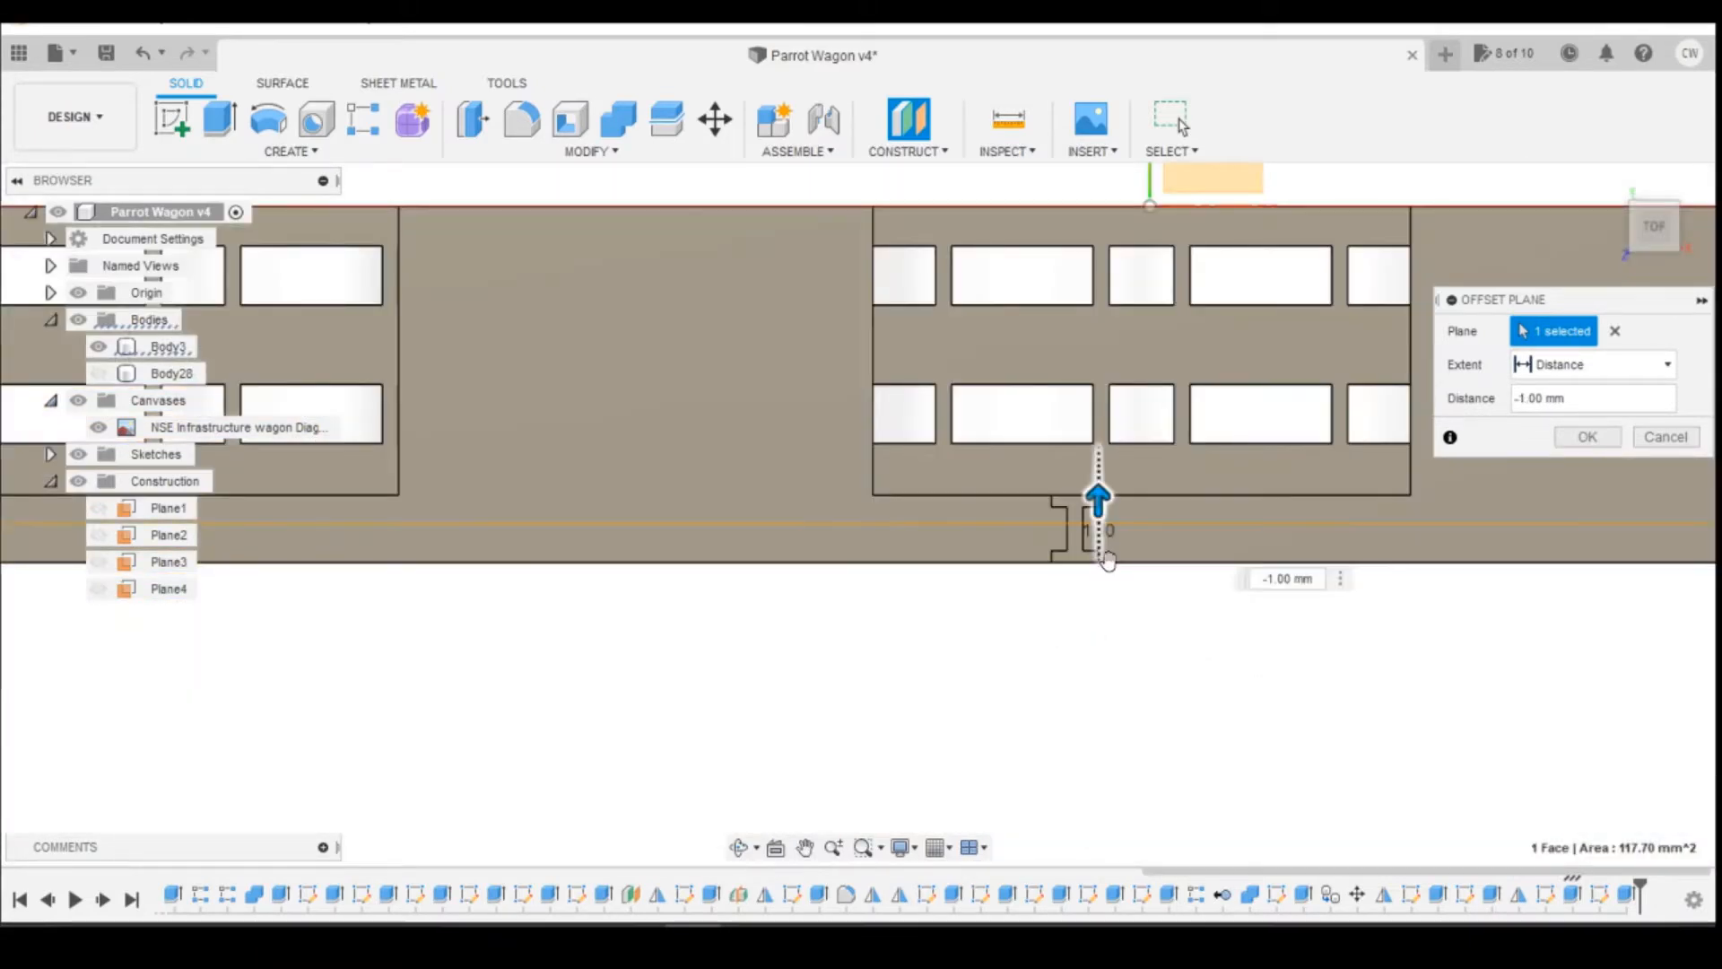
{"action": "left_click", "coordinate": [1666, 437]}
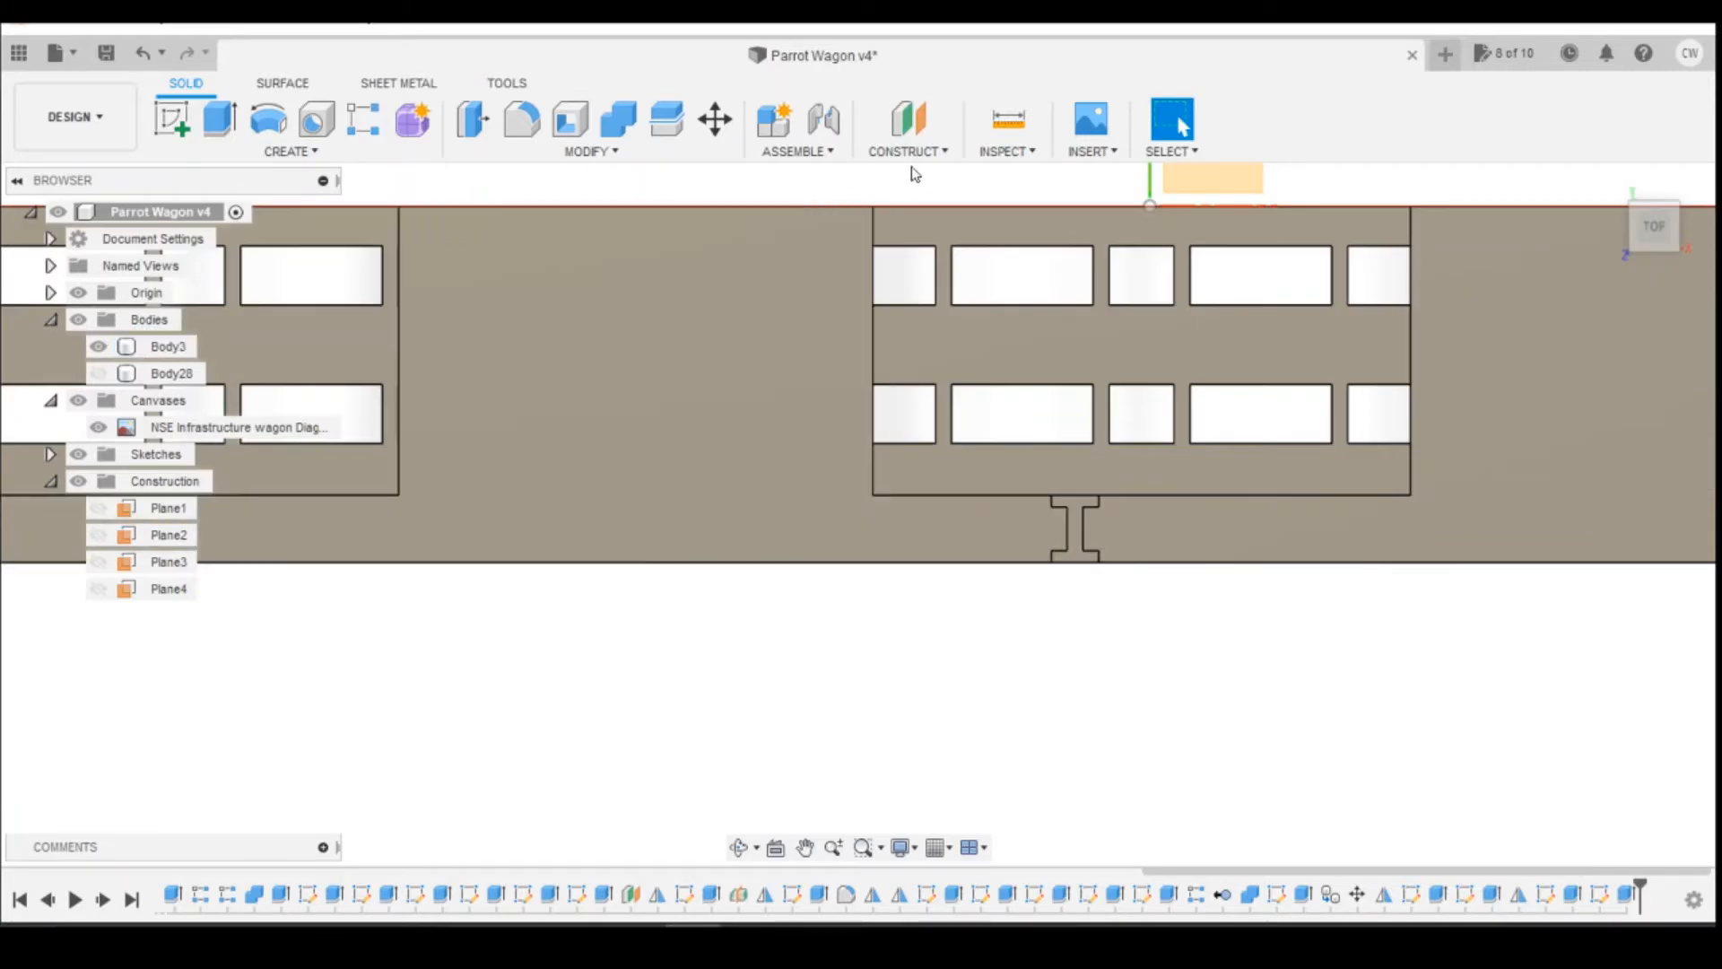
Step: Create a midplane between the outer and inner flange faces of the I-section support post
{"action": "left_click", "coordinate": [907, 151]}
{"action": "left_click", "coordinate": [909, 250]}
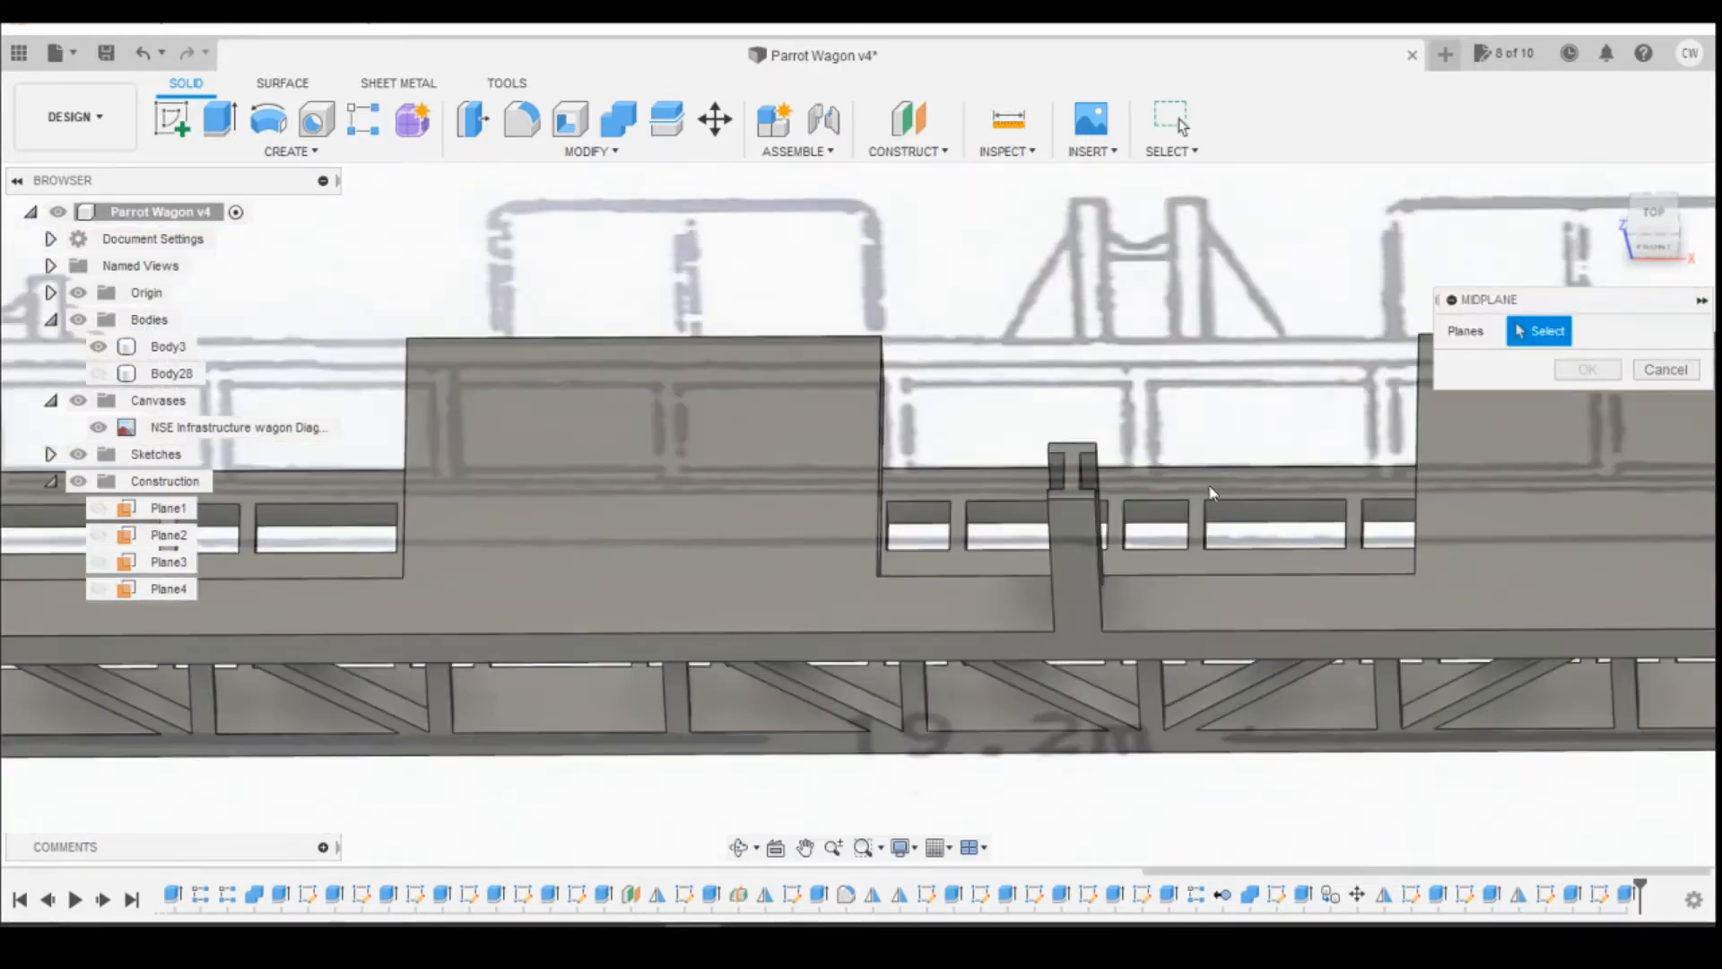
{"action": "left_click", "coordinate": [1654, 242]}
{"action": "left_click", "coordinate": [1079, 518]}
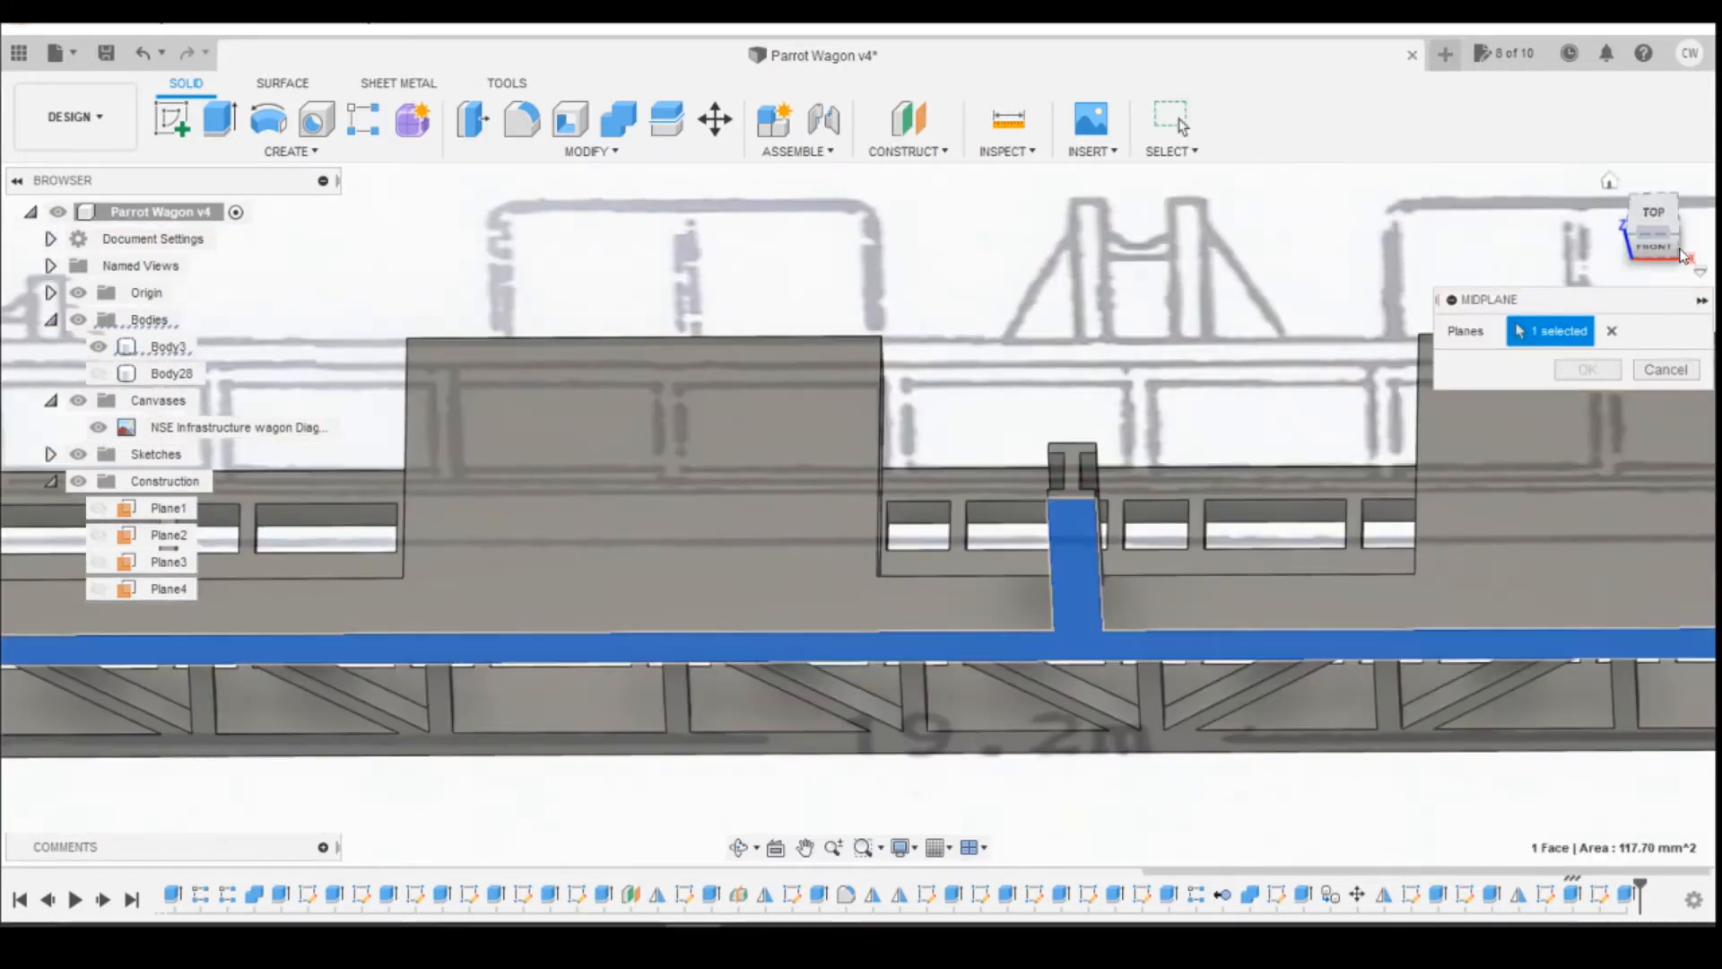
{"action": "left_click", "coordinate": [1665, 223]}
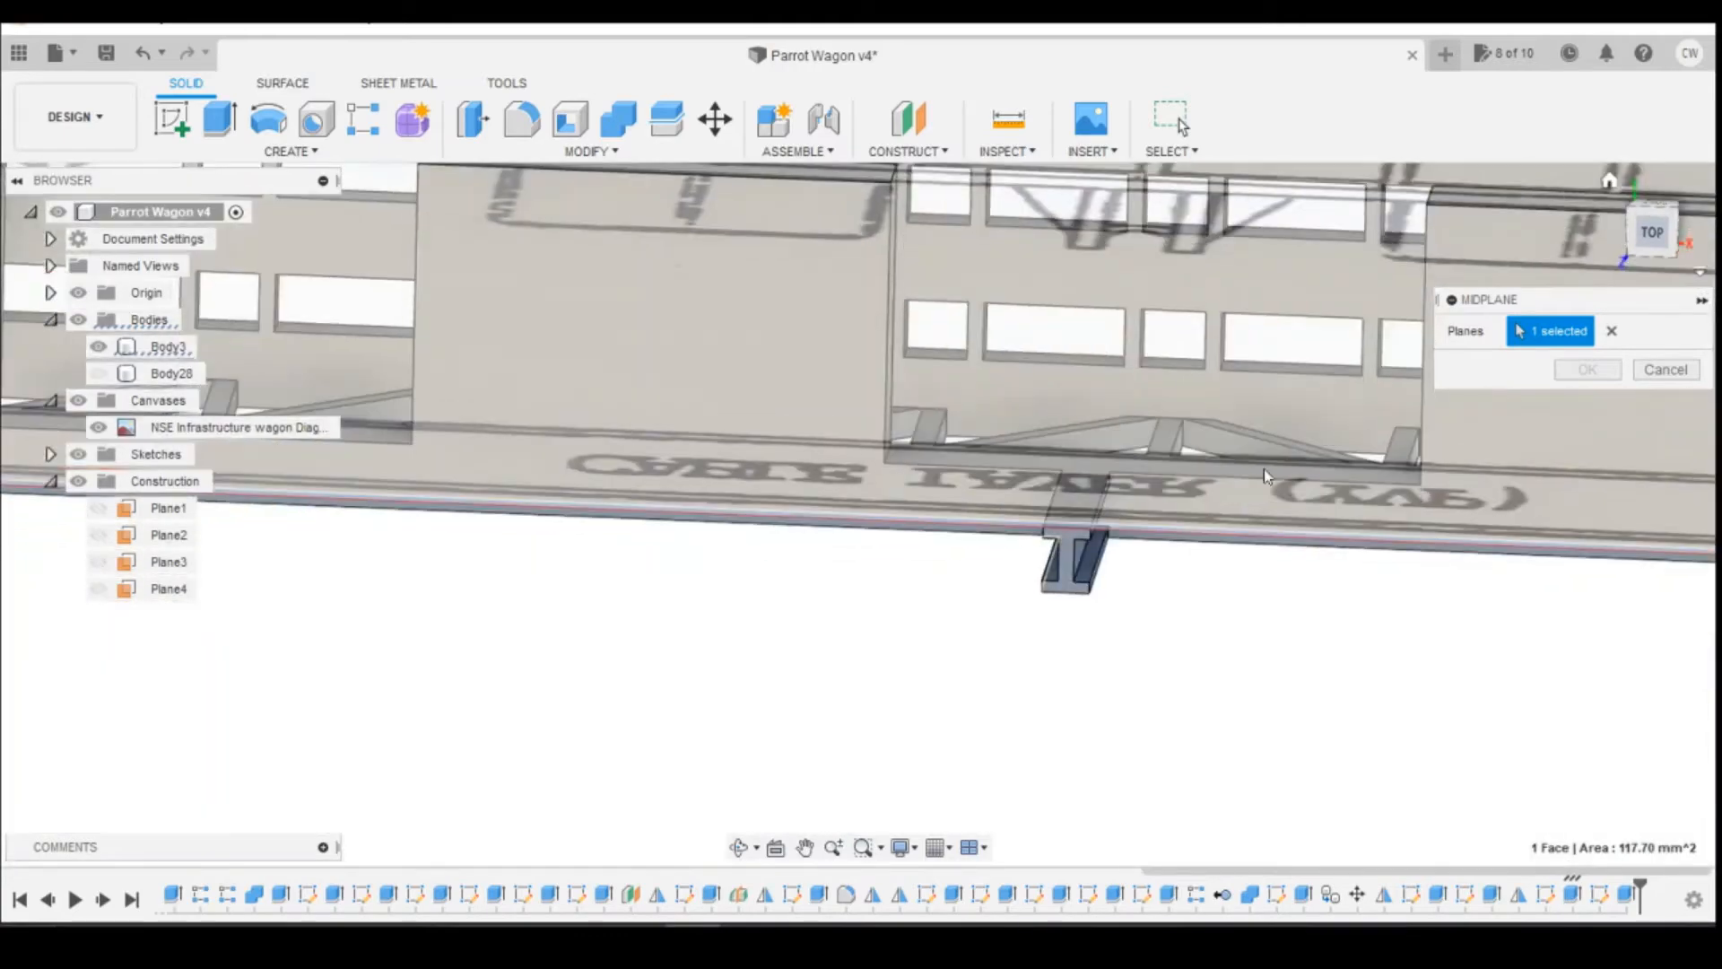
{"action": "left_click", "coordinate": [1089, 498]}
{"action": "key", "text": "Return"}
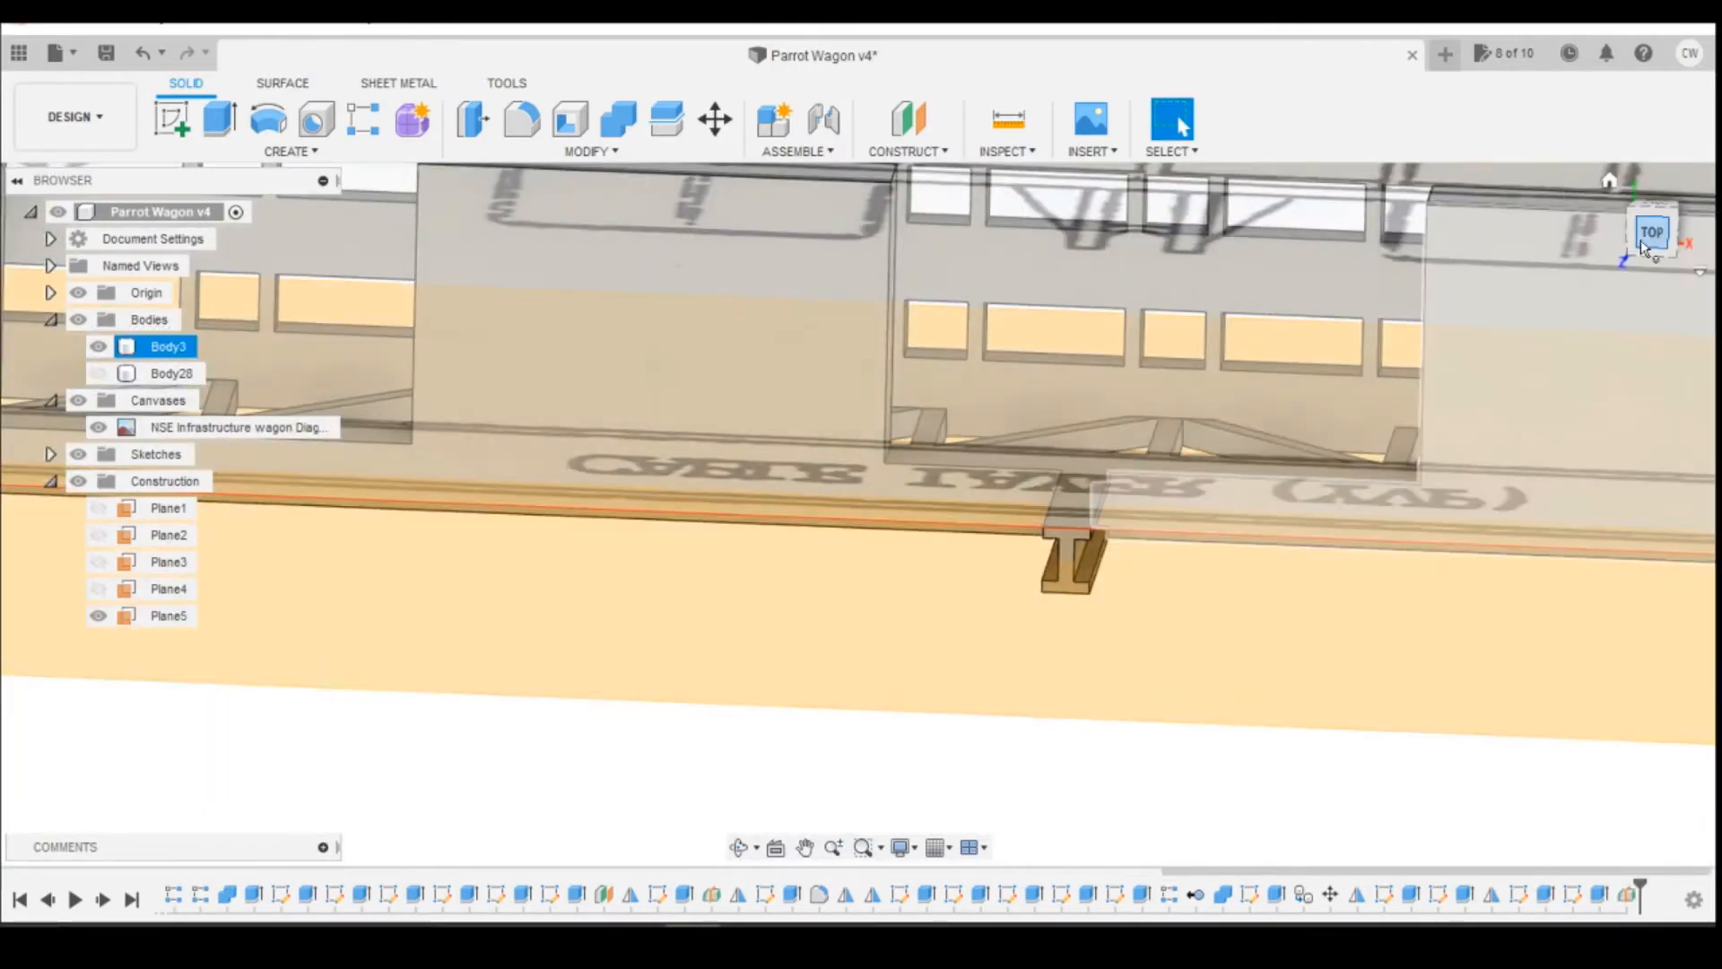
Step: Start a sketch on the new midplane running through the support post
{"action": "left_click", "coordinate": [1652, 232]}
{"action": "left_click_drag", "start_coordinate": [1667, 234], "coordinate": [1659, 183]}
{"action": "left_click", "coordinate": [171, 119]}
{"action": "left_click", "coordinate": [1028, 531]}
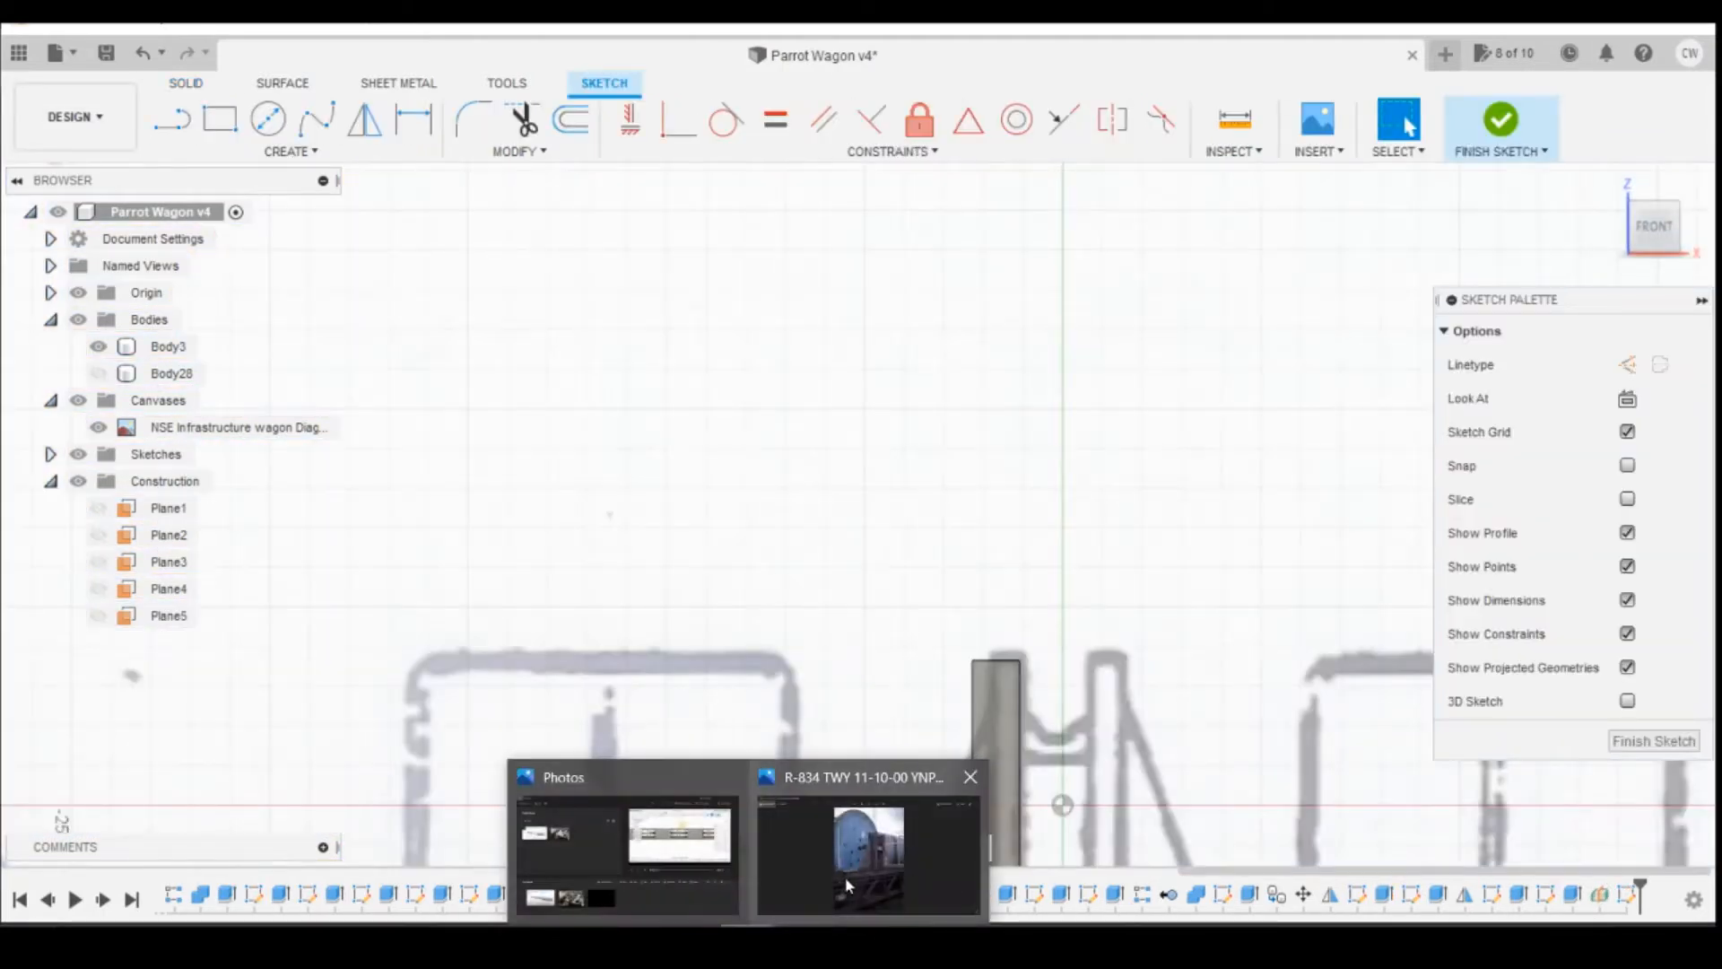
Step: Switch to the Photos app and browse the wagon reference photos to examine the reel supports' triangular side braces and the crosspiece between the posts
{"action": "left_click", "coordinate": [847, 886]}
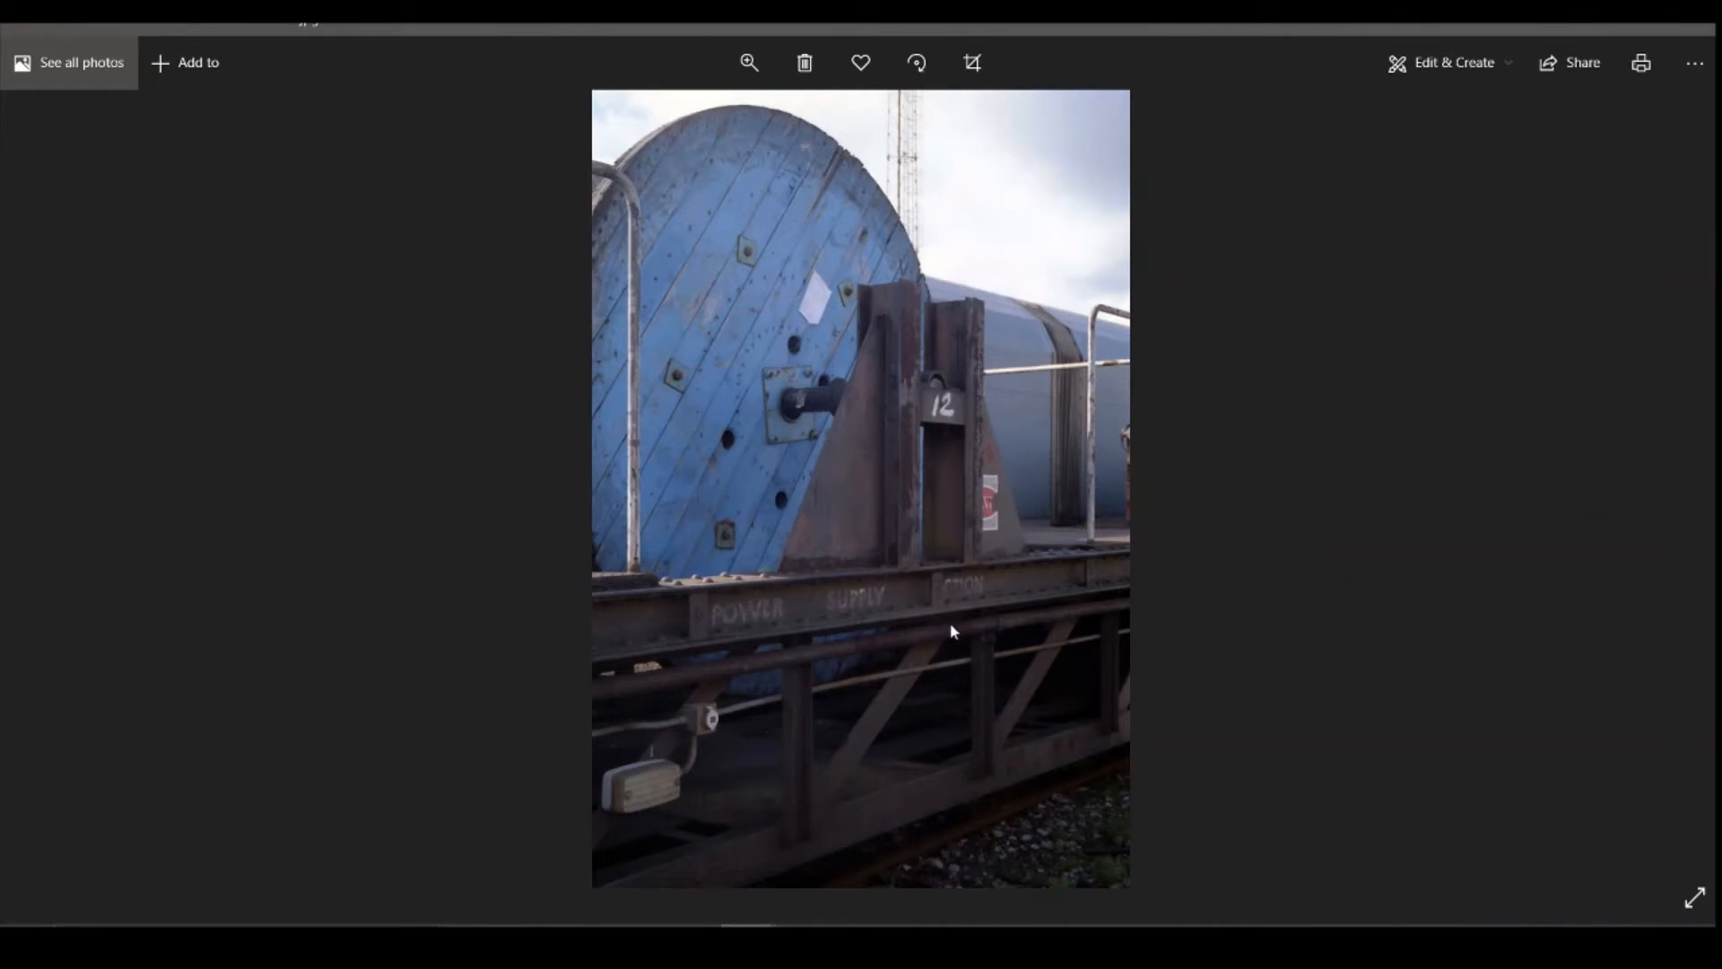
{"action": "key", "text": "Right"}
{"action": "key", "text": "Right"}
{"action": "key", "text": "Right"}
{"action": "key", "text": "Right"}
{"action": "key", "text": "Right"}
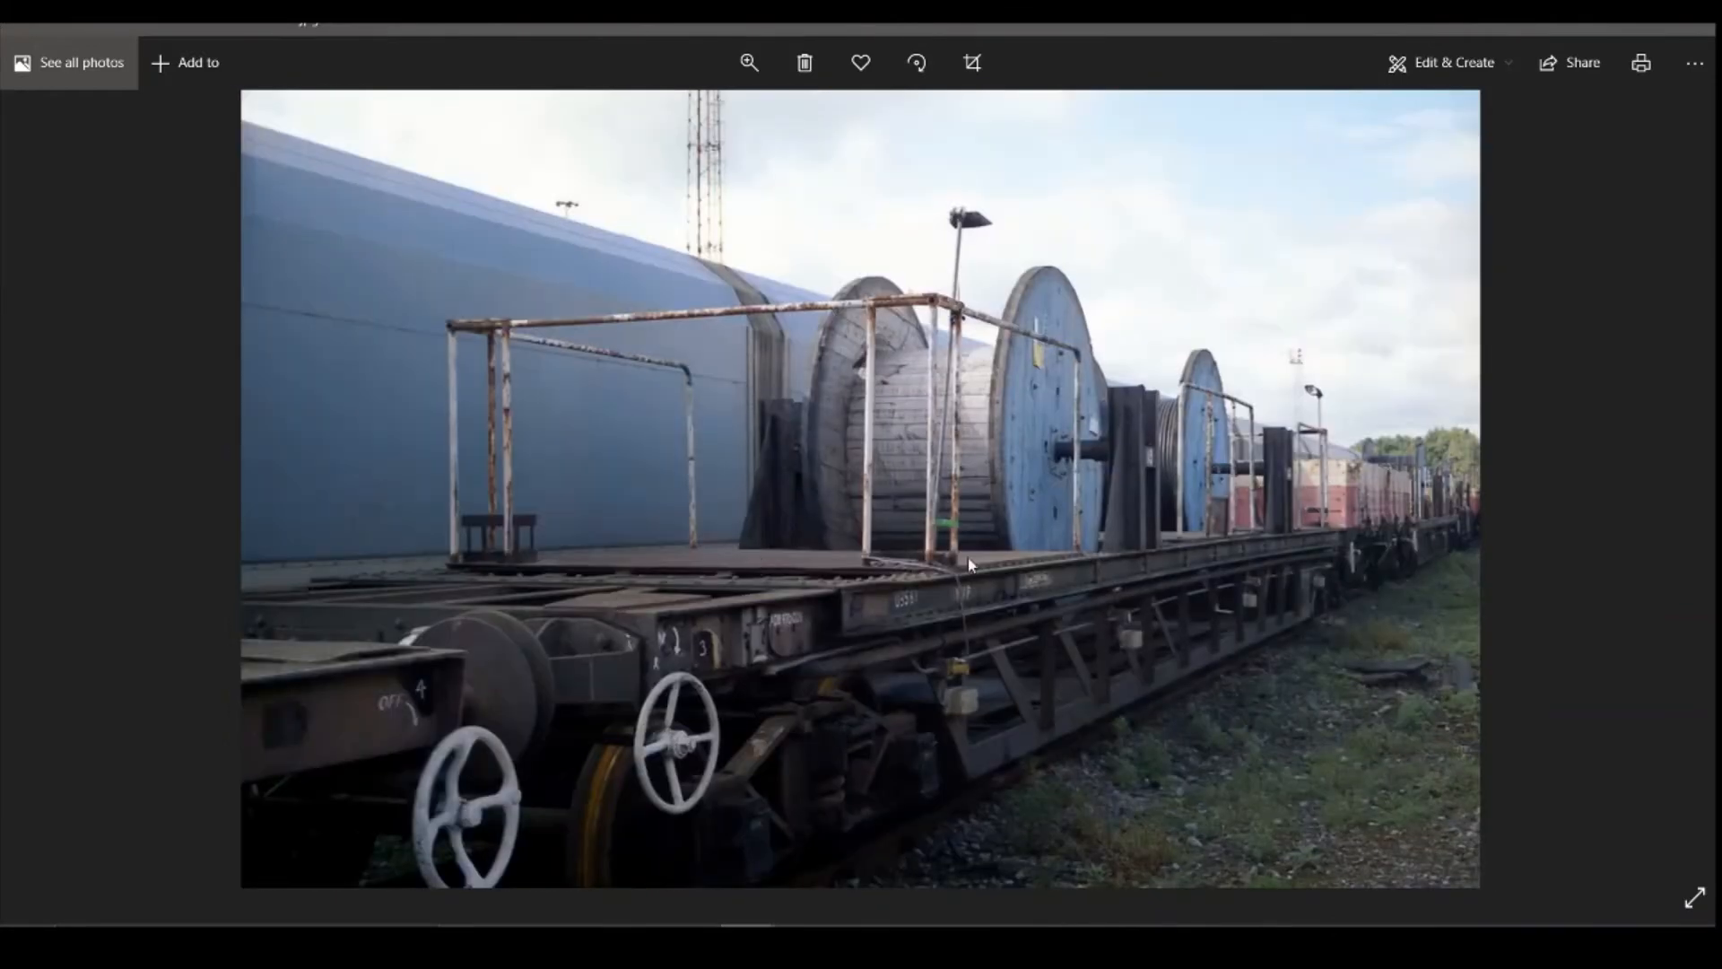
{"action": "key", "text": "Right"}
{"action": "key", "text": "Right"}
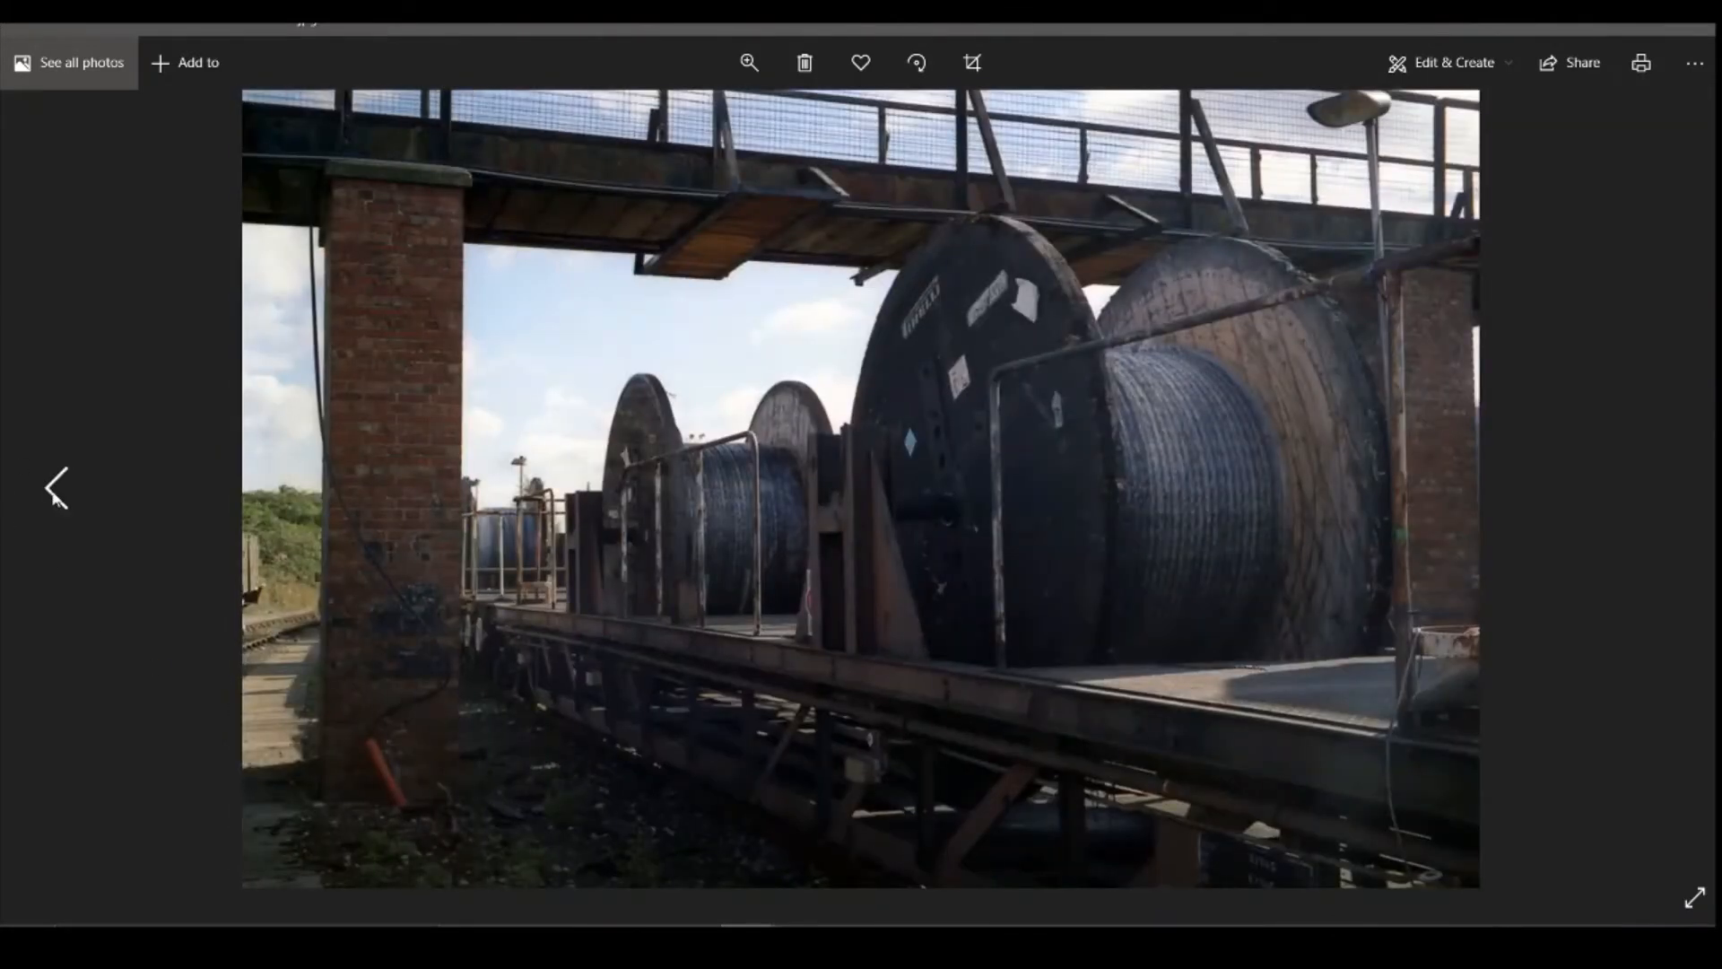
{"action": "left_click", "coordinate": [55, 497]}
{"action": "left_click", "coordinate": [54, 497]}
{"action": "left_click", "coordinate": [55, 497]}
{"action": "left_click", "coordinate": [55, 497]}
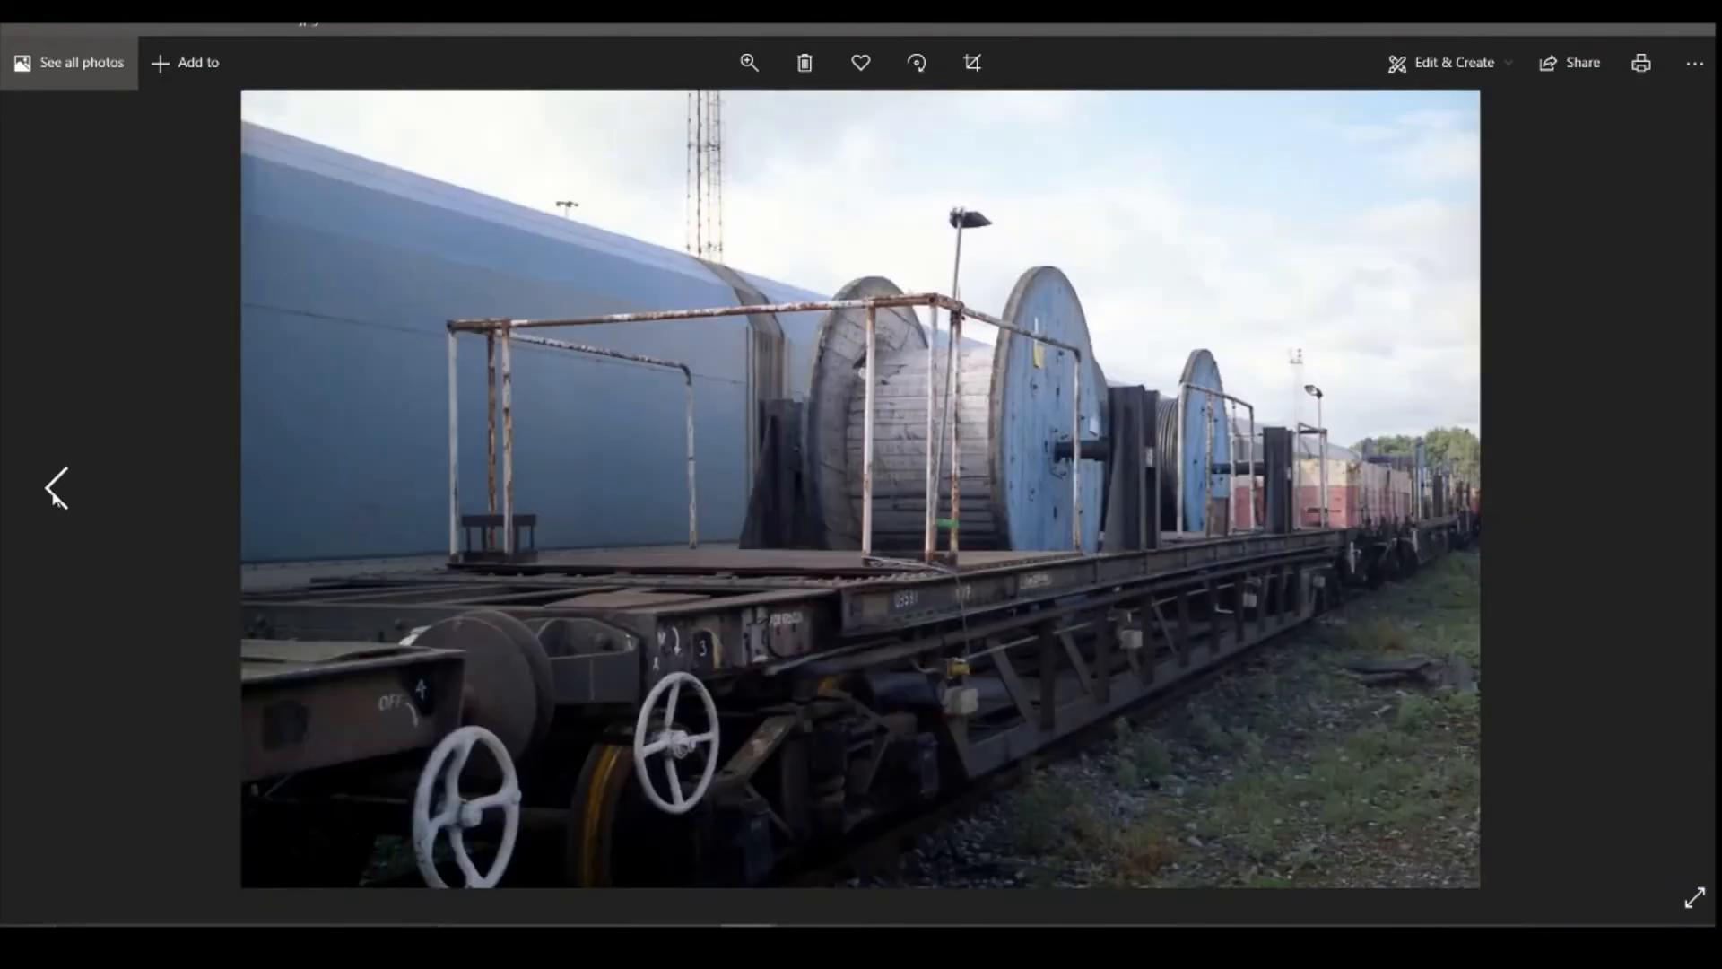
{"action": "left_click", "coordinate": [55, 497]}
{"action": "left_click", "coordinate": [55, 497]}
{"action": "left_click", "coordinate": [54, 497]}
{"action": "left_click", "coordinate": [54, 497]}
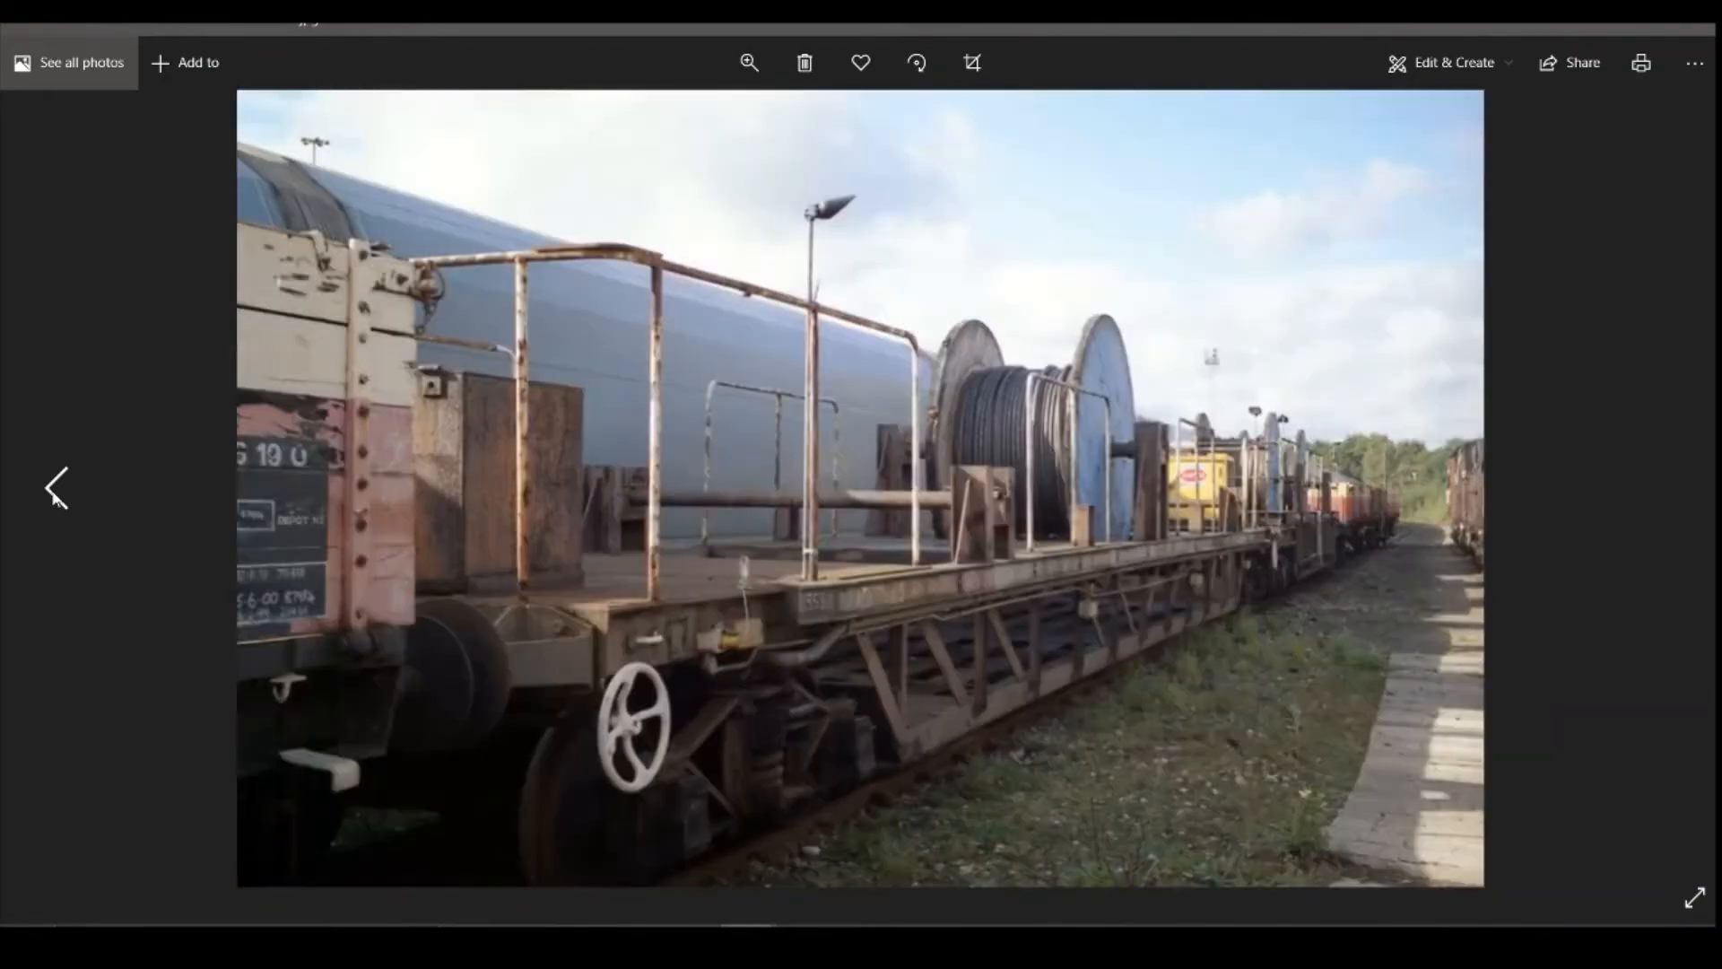
{"action": "left_click", "coordinate": [54, 496]}
{"action": "left_click", "coordinate": [55, 497]}
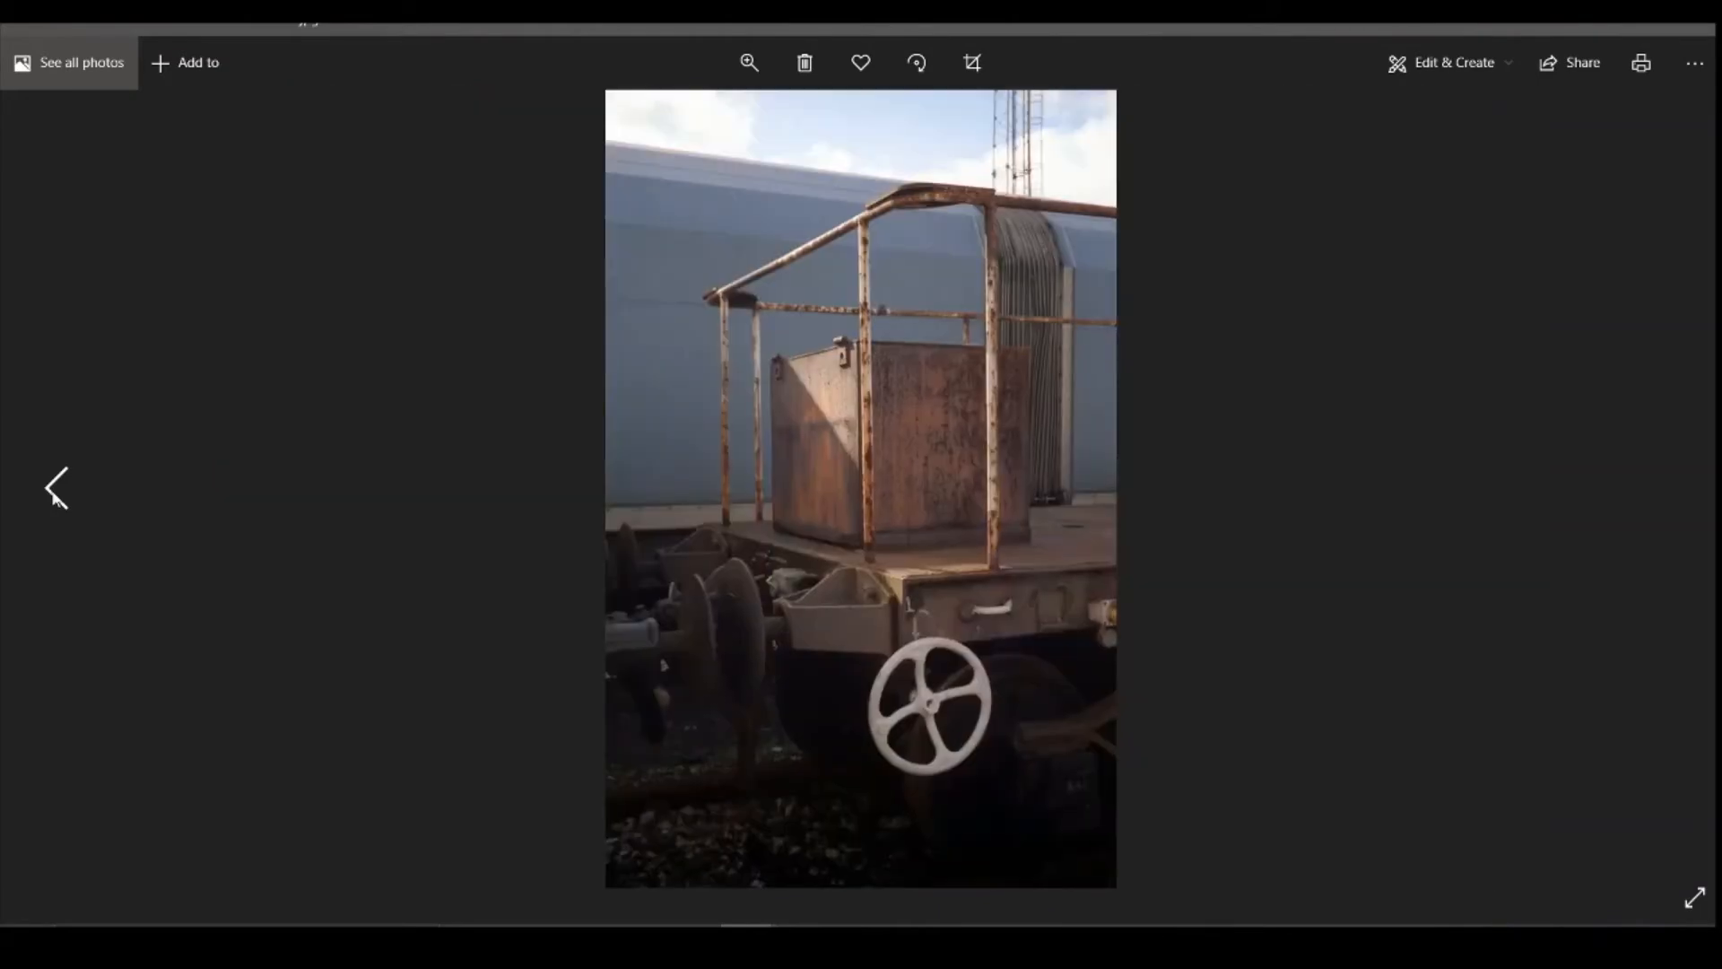
{"action": "left_click", "coordinate": [55, 497]}
{"action": "left_click", "coordinate": [55, 497]}
{"action": "left_click", "coordinate": [55, 497]}
{"action": "left_click", "coordinate": [55, 497]}
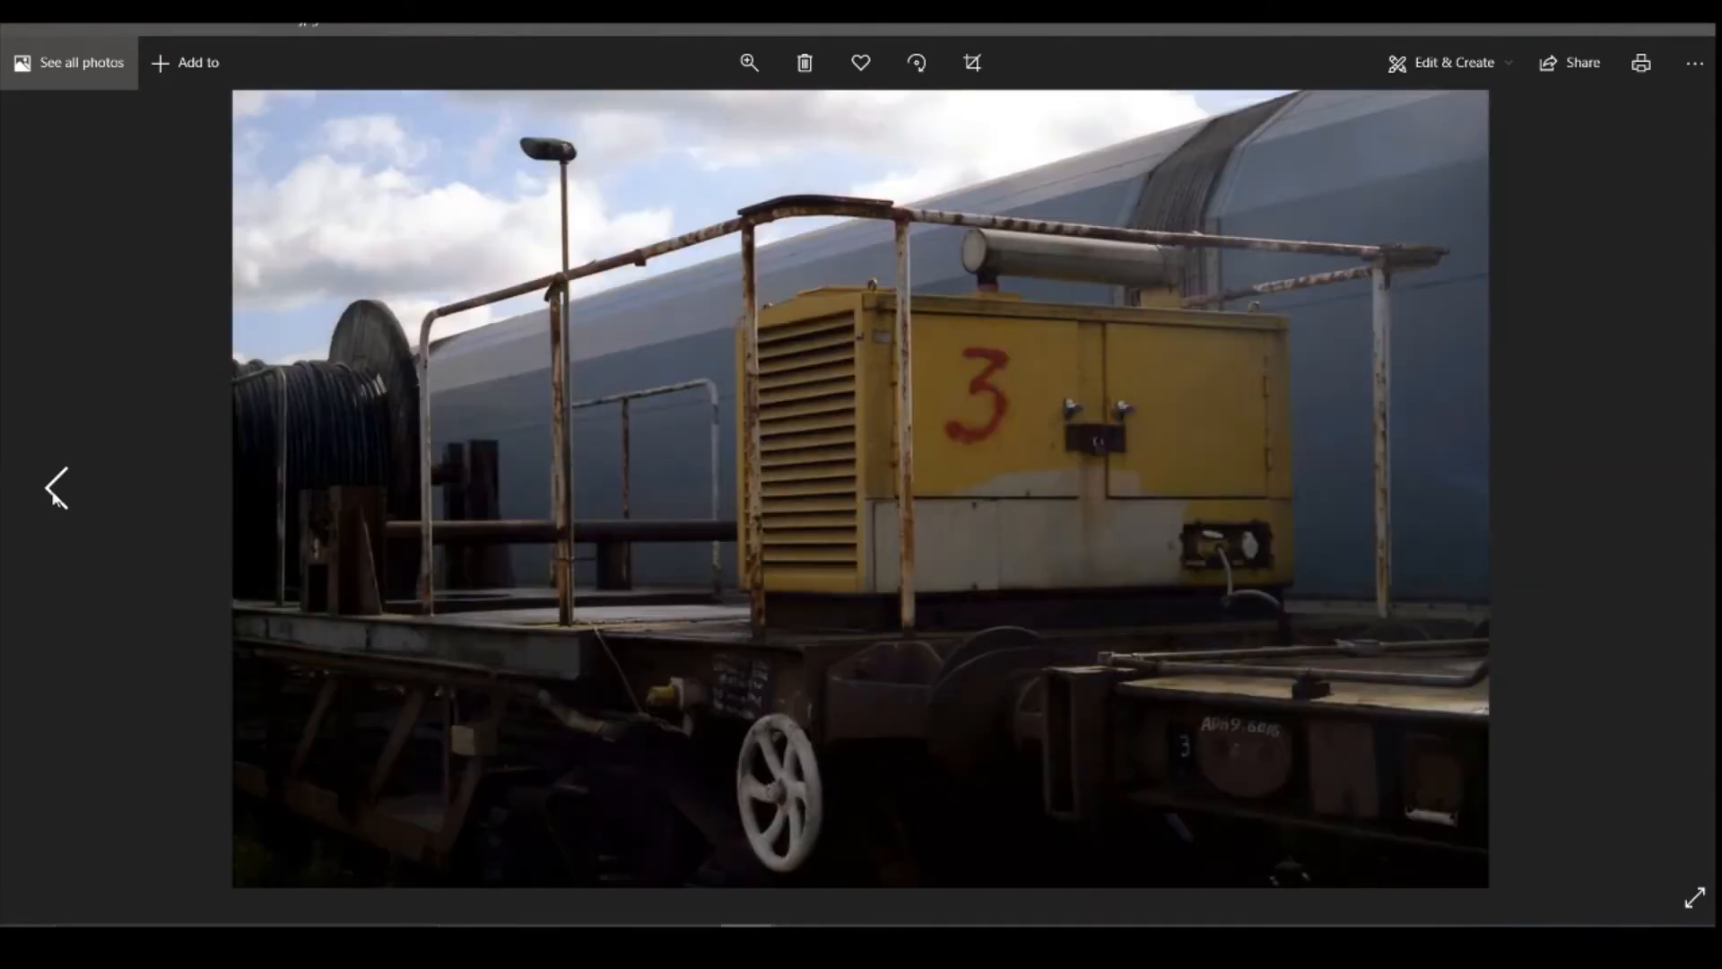
{"action": "left_click", "coordinate": [55, 497]}
{"action": "key", "text": "Left"}
{"action": "key", "text": "Left"}
{"action": "key", "text": "Left"}
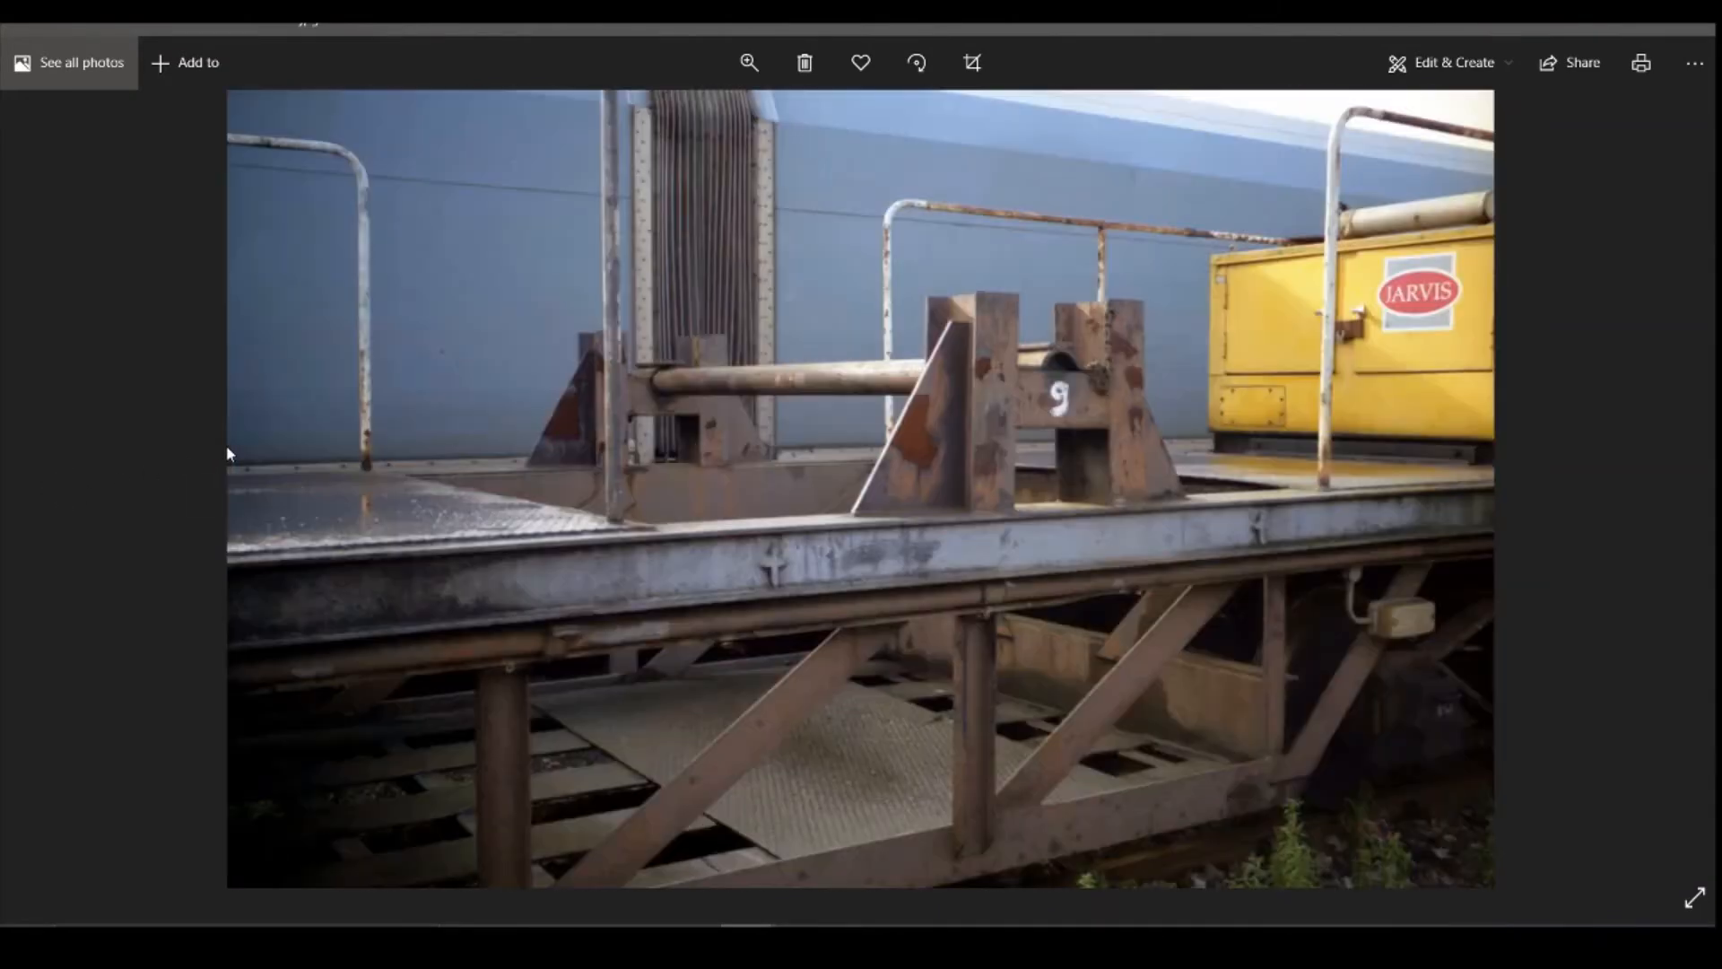
{"action": "key", "text": "Left"}
{"action": "key", "text": "Left"}
{"action": "key", "text": "Left"}
{"action": "key", "text": "Left"}
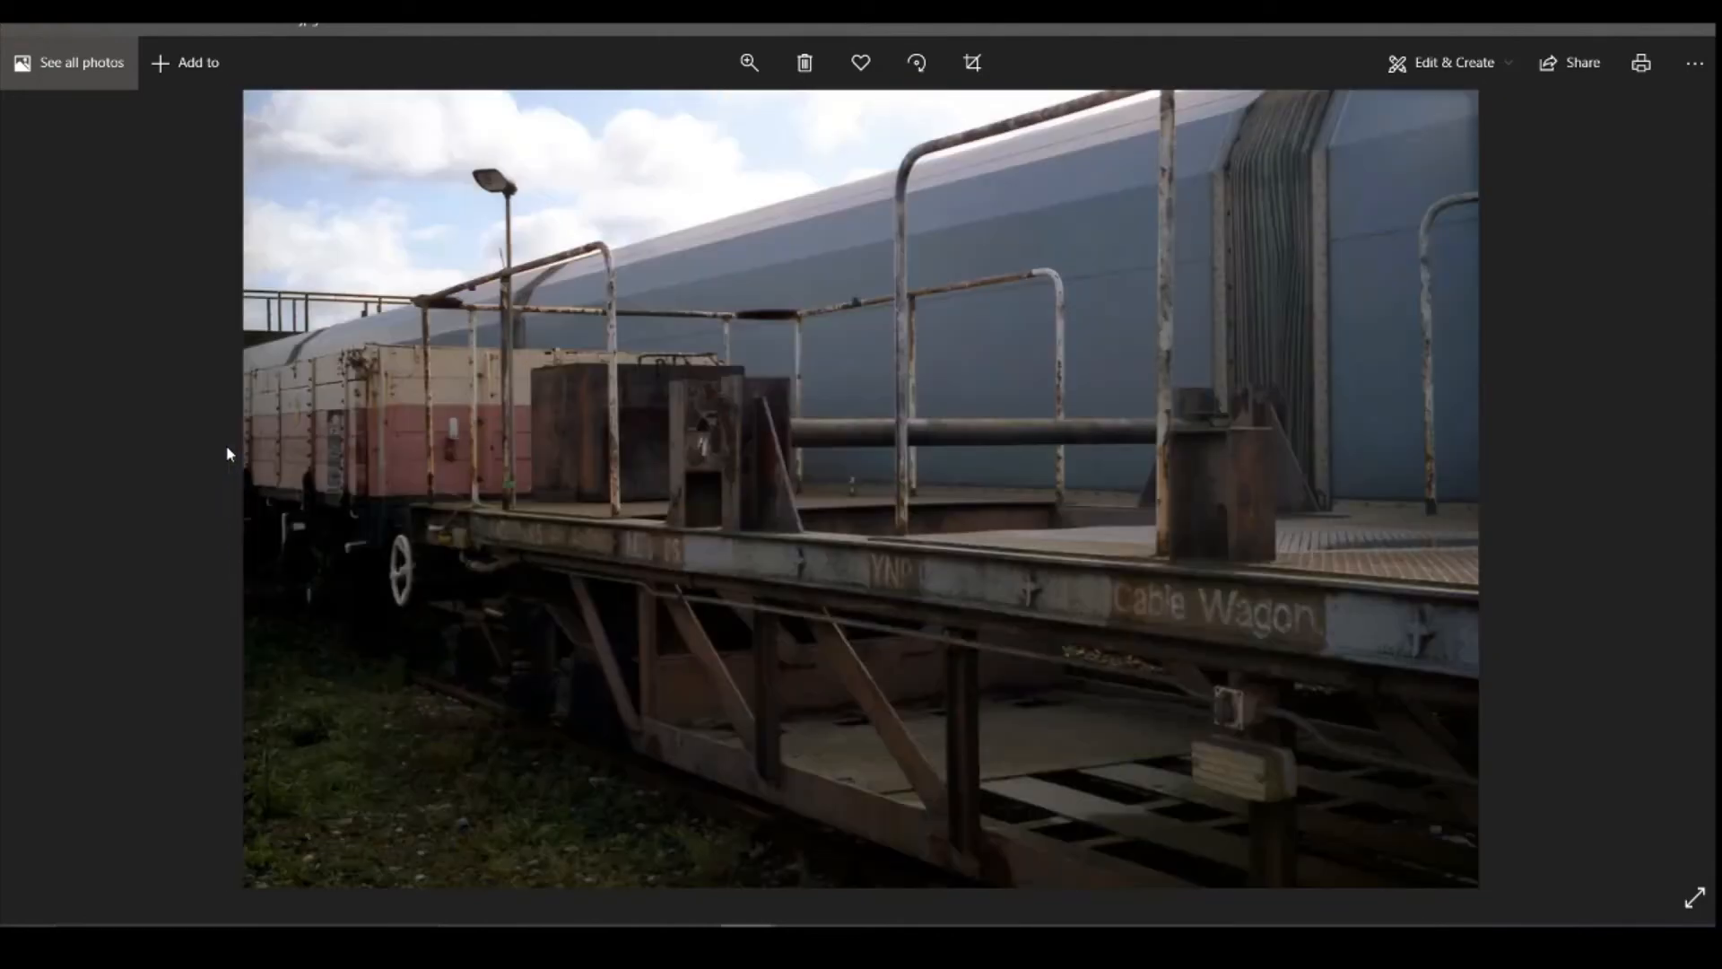
{"action": "key", "text": "Left"}
{"action": "key", "text": "Left"}
{"action": "key", "text": "Left"}
{"action": "key", "text": "Left"}
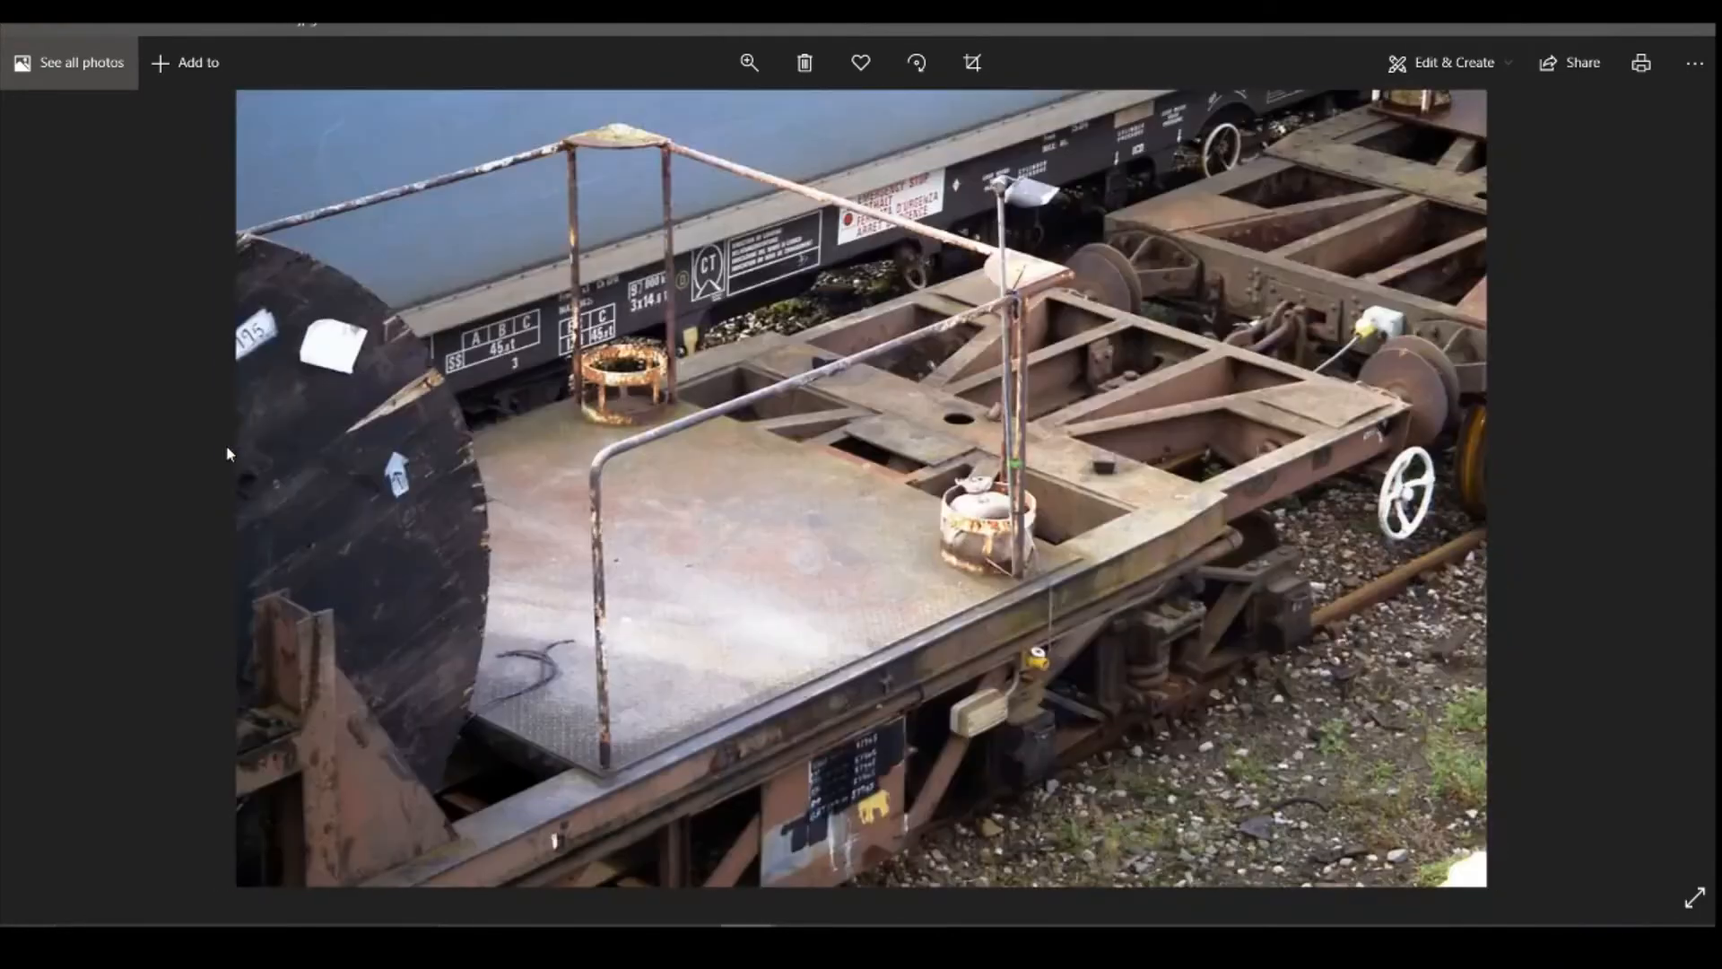
{"action": "key", "text": "Left"}
{"action": "key", "text": "Right"}
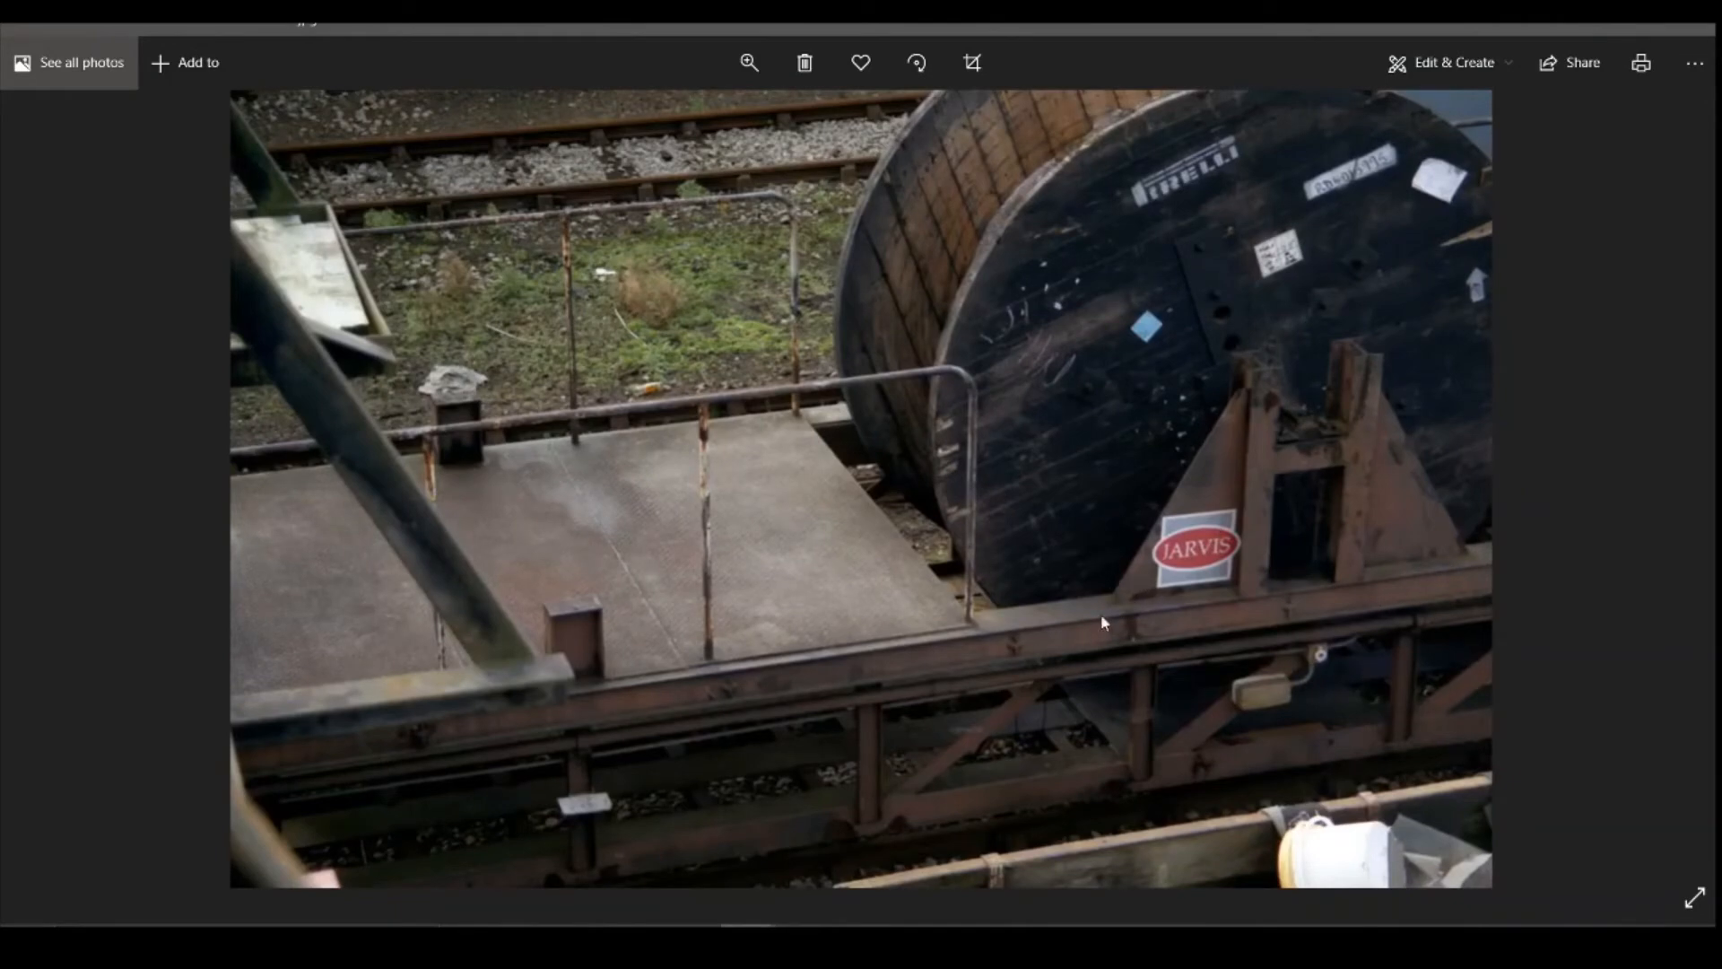
Step: Browse more wagon reference photos to examine the reel supports and their side braces, and return to Fusion 360
{"action": "key", "text": "Right"}
{"action": "key", "text": "Right"}
{"action": "key", "text": "Right"}
{"action": "key", "text": "Right"}
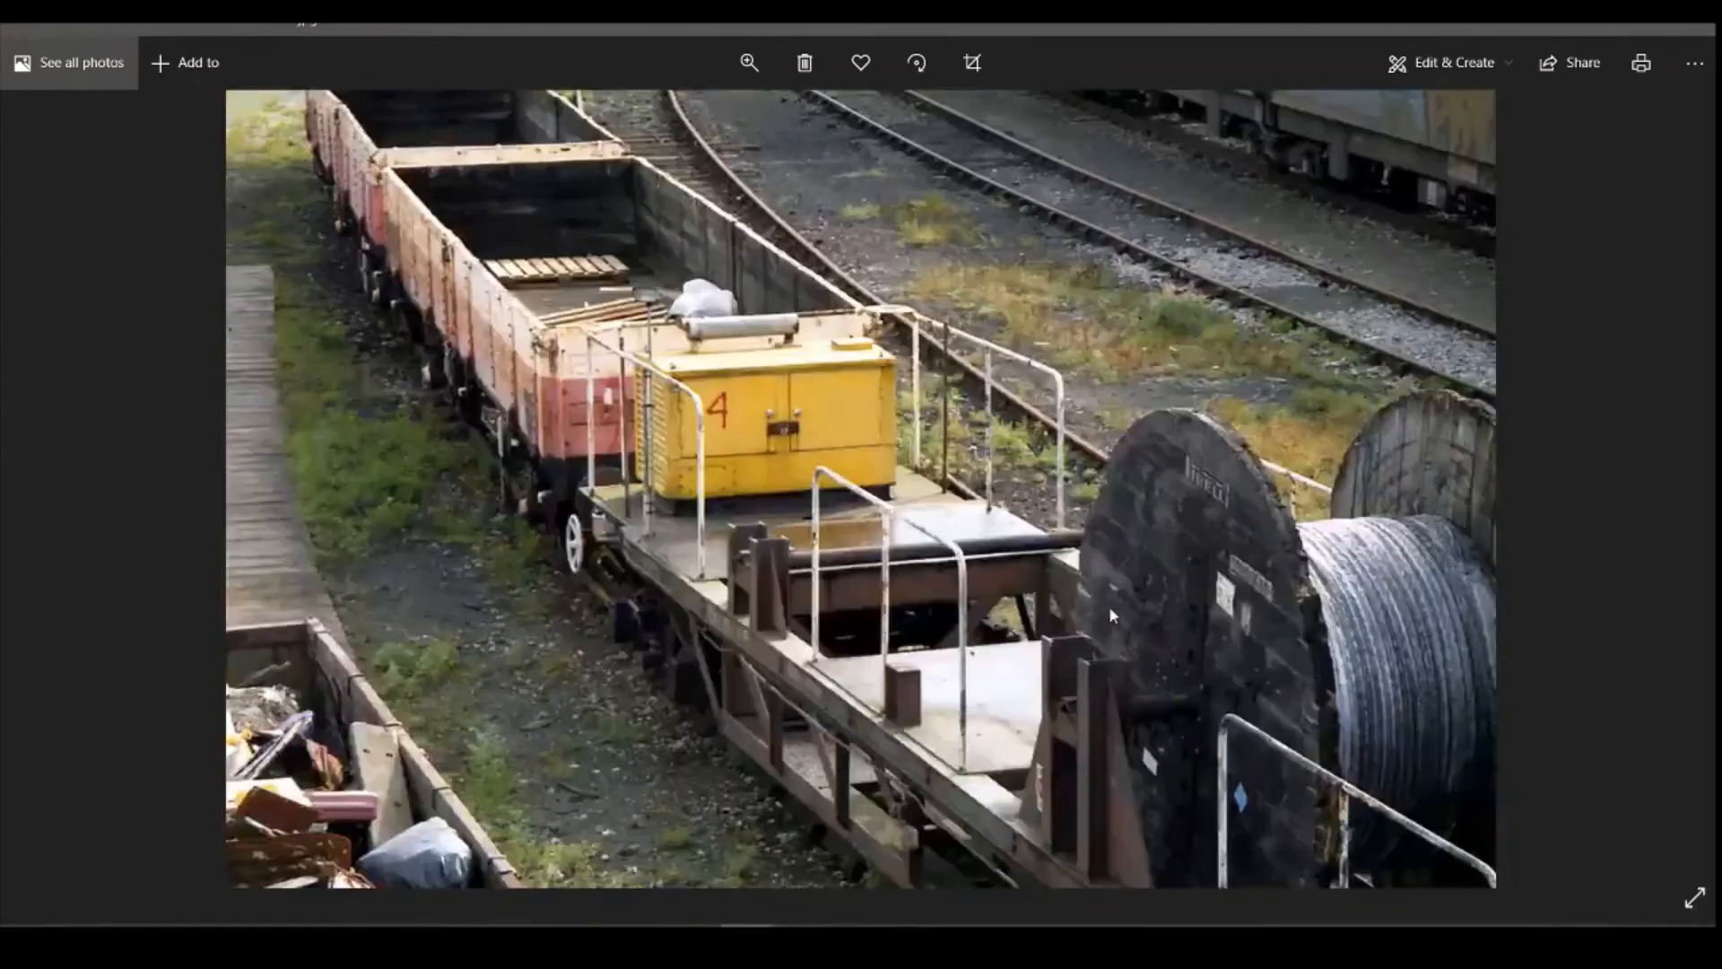
{"action": "key", "text": "Right"}
{"action": "key", "text": "Right"}
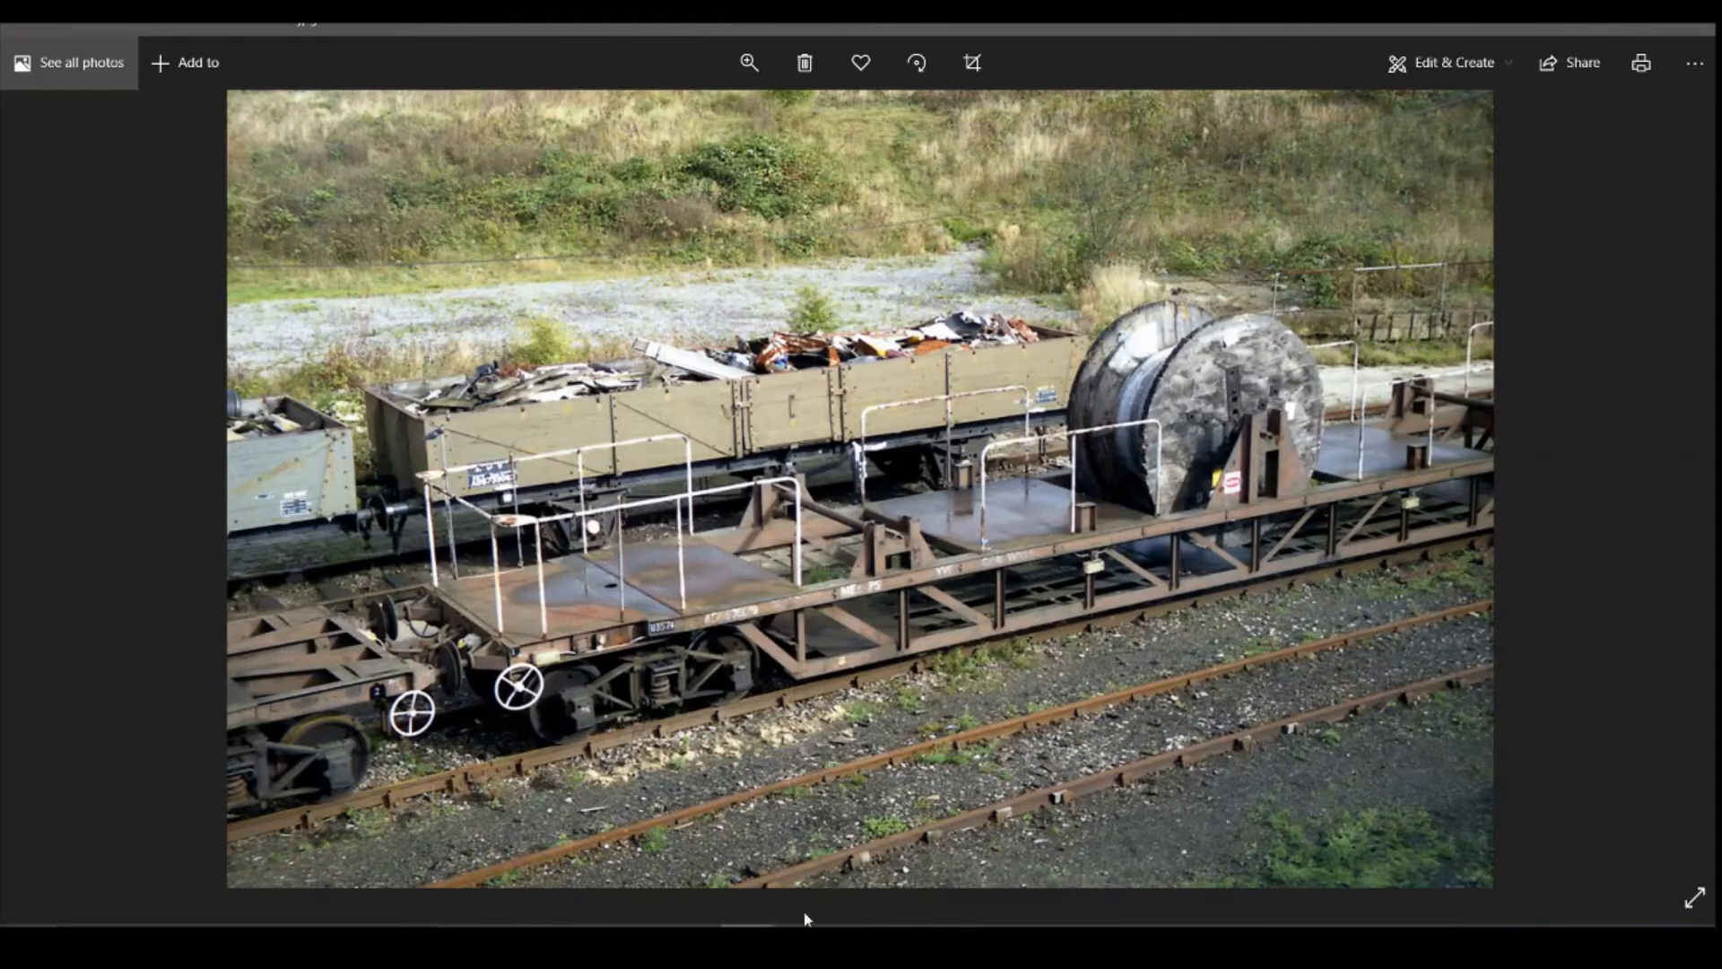
{"action": "mouse_move", "coordinate": [693, 943]}
{"action": "left_click", "coordinate": [696, 852]}
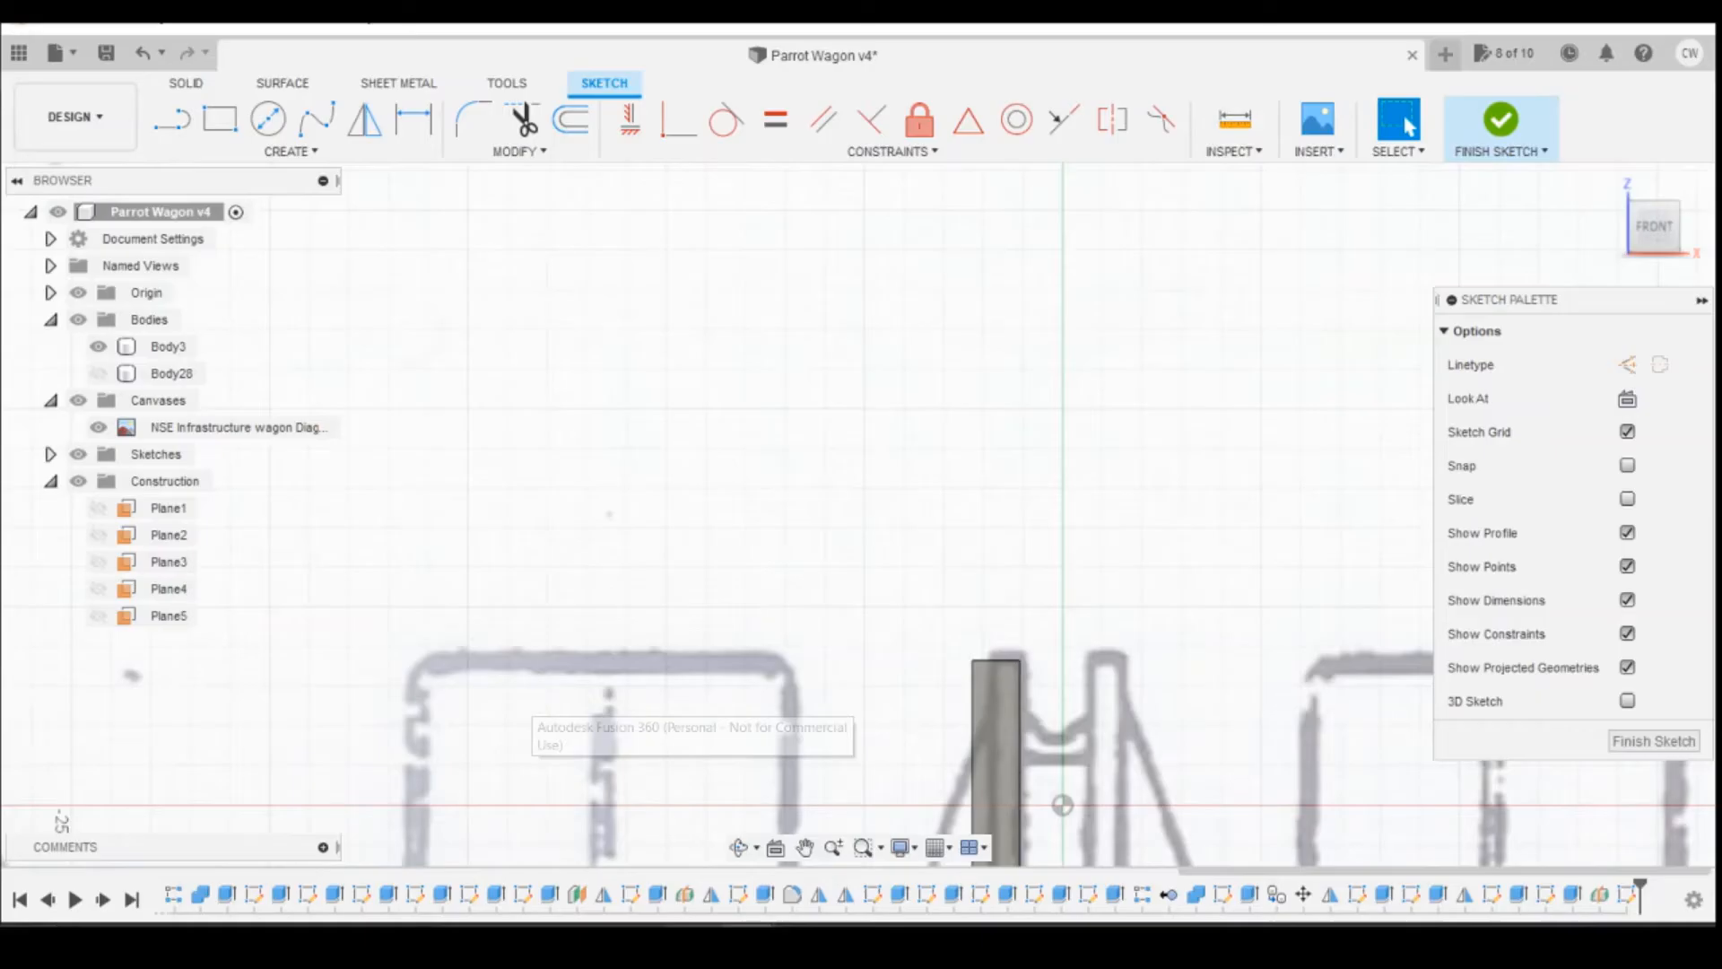
{"action": "scroll", "coordinate": [1118, 480], "scroll_direction": "down", "scroll_amount": 1}
{"action": "scroll", "coordinate": [1128, 409], "scroll_direction": "down", "scroll_amount": 2}
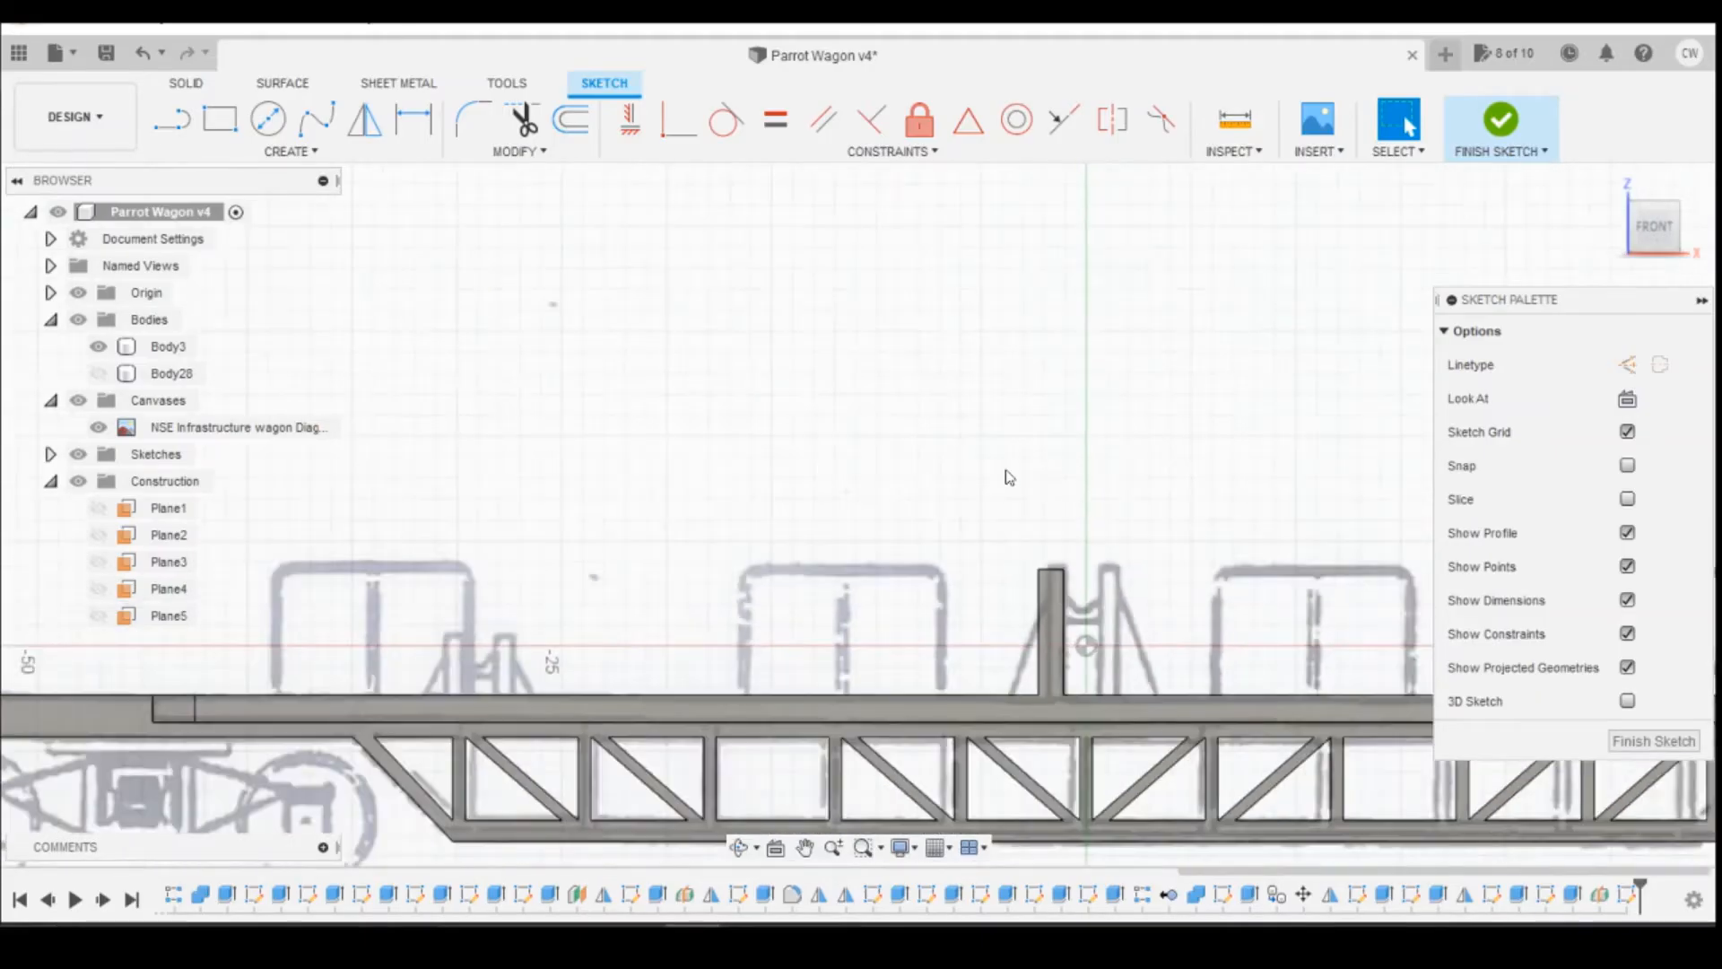
{"action": "key", "text": "l"}
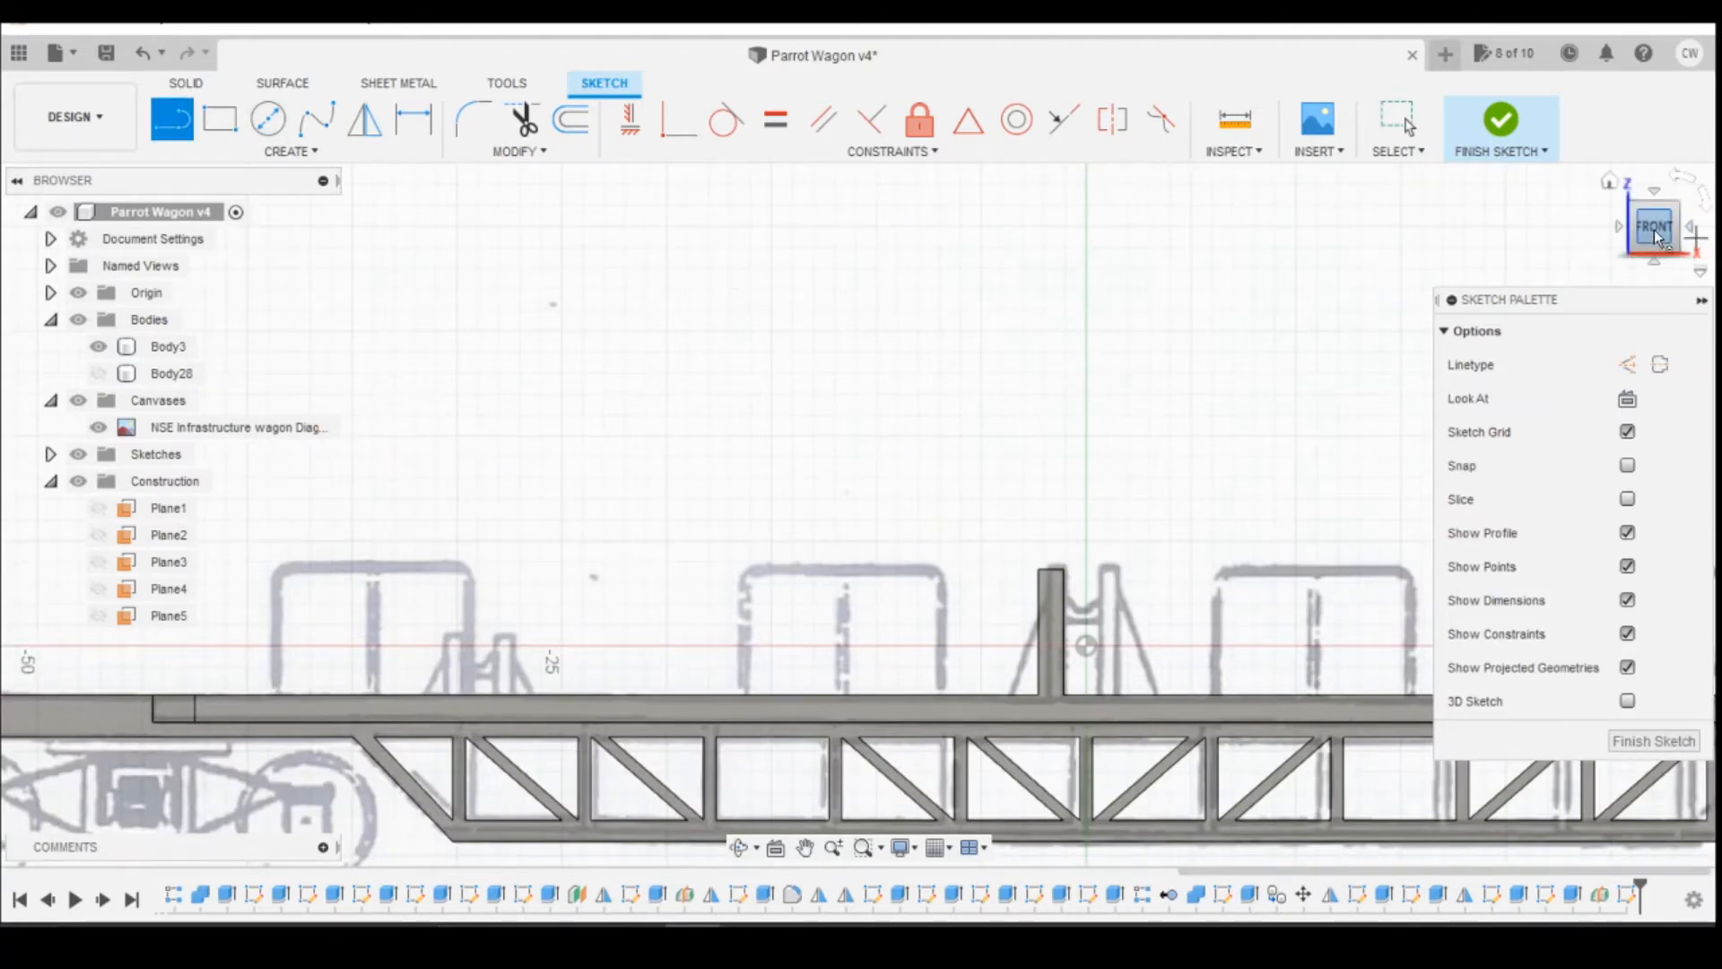
{"action": "left_click_drag", "start_coordinate": [1677, 251], "coordinate": [1665, 281]}
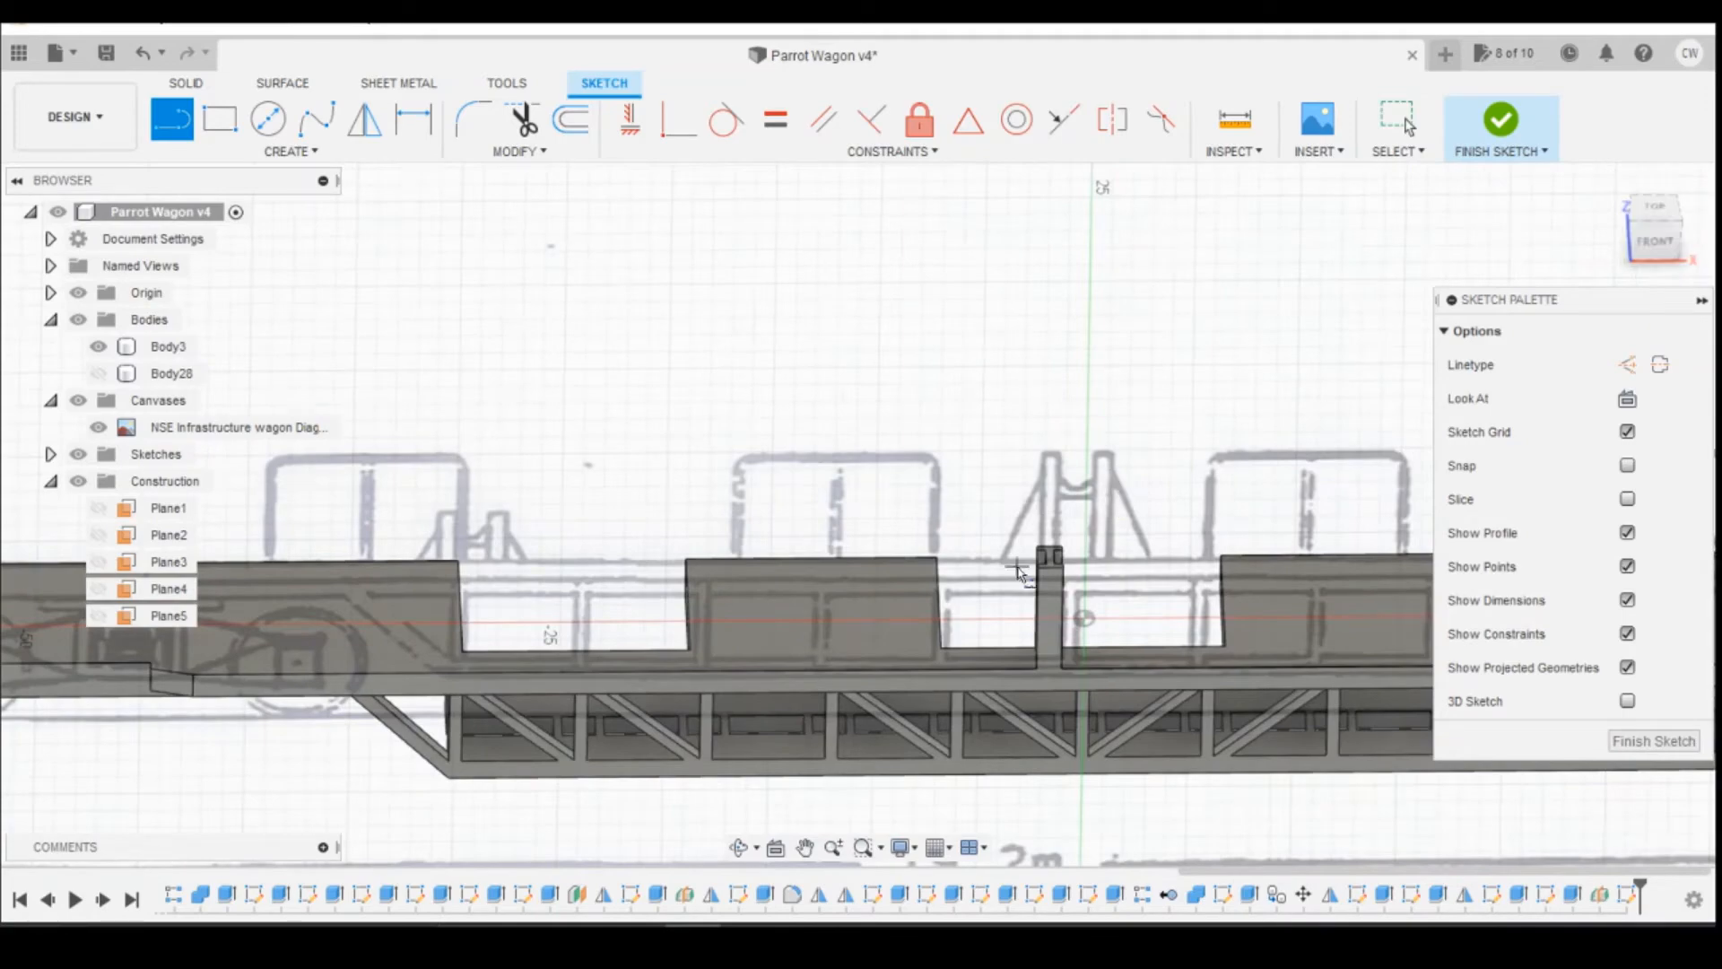
{"action": "key", "text": "Escape"}
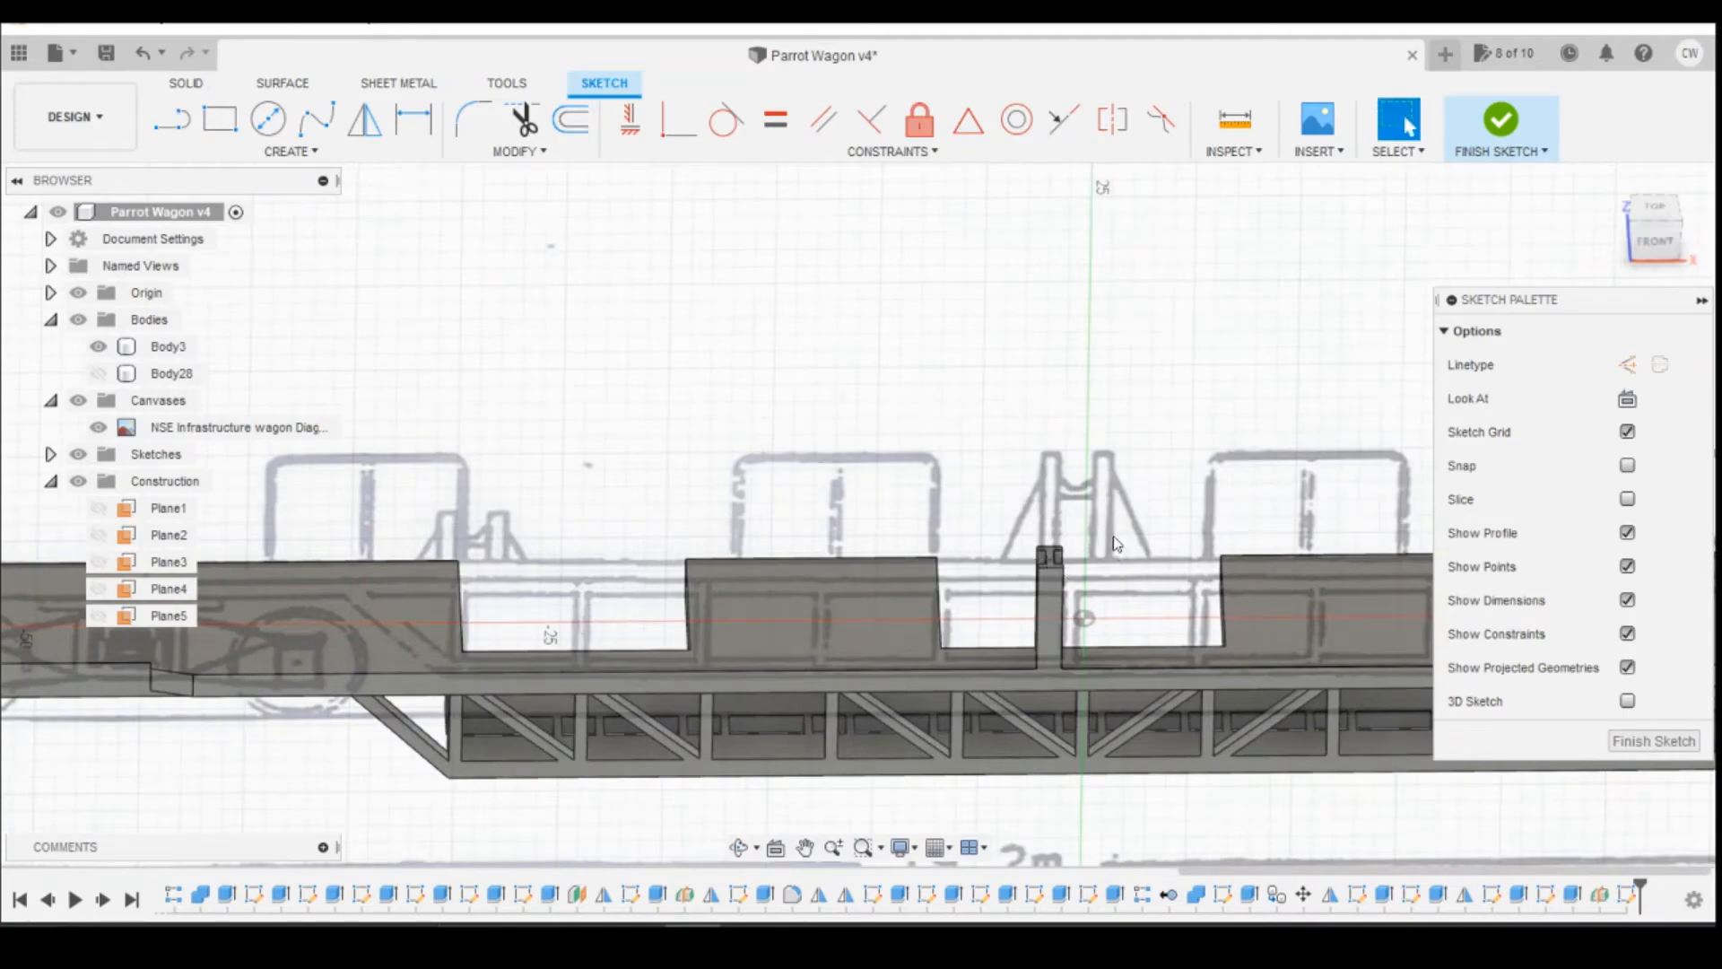
Step: Project the web face of the I-section support post into the midplane sketch
{"action": "left_click", "coordinate": [1629, 214]}
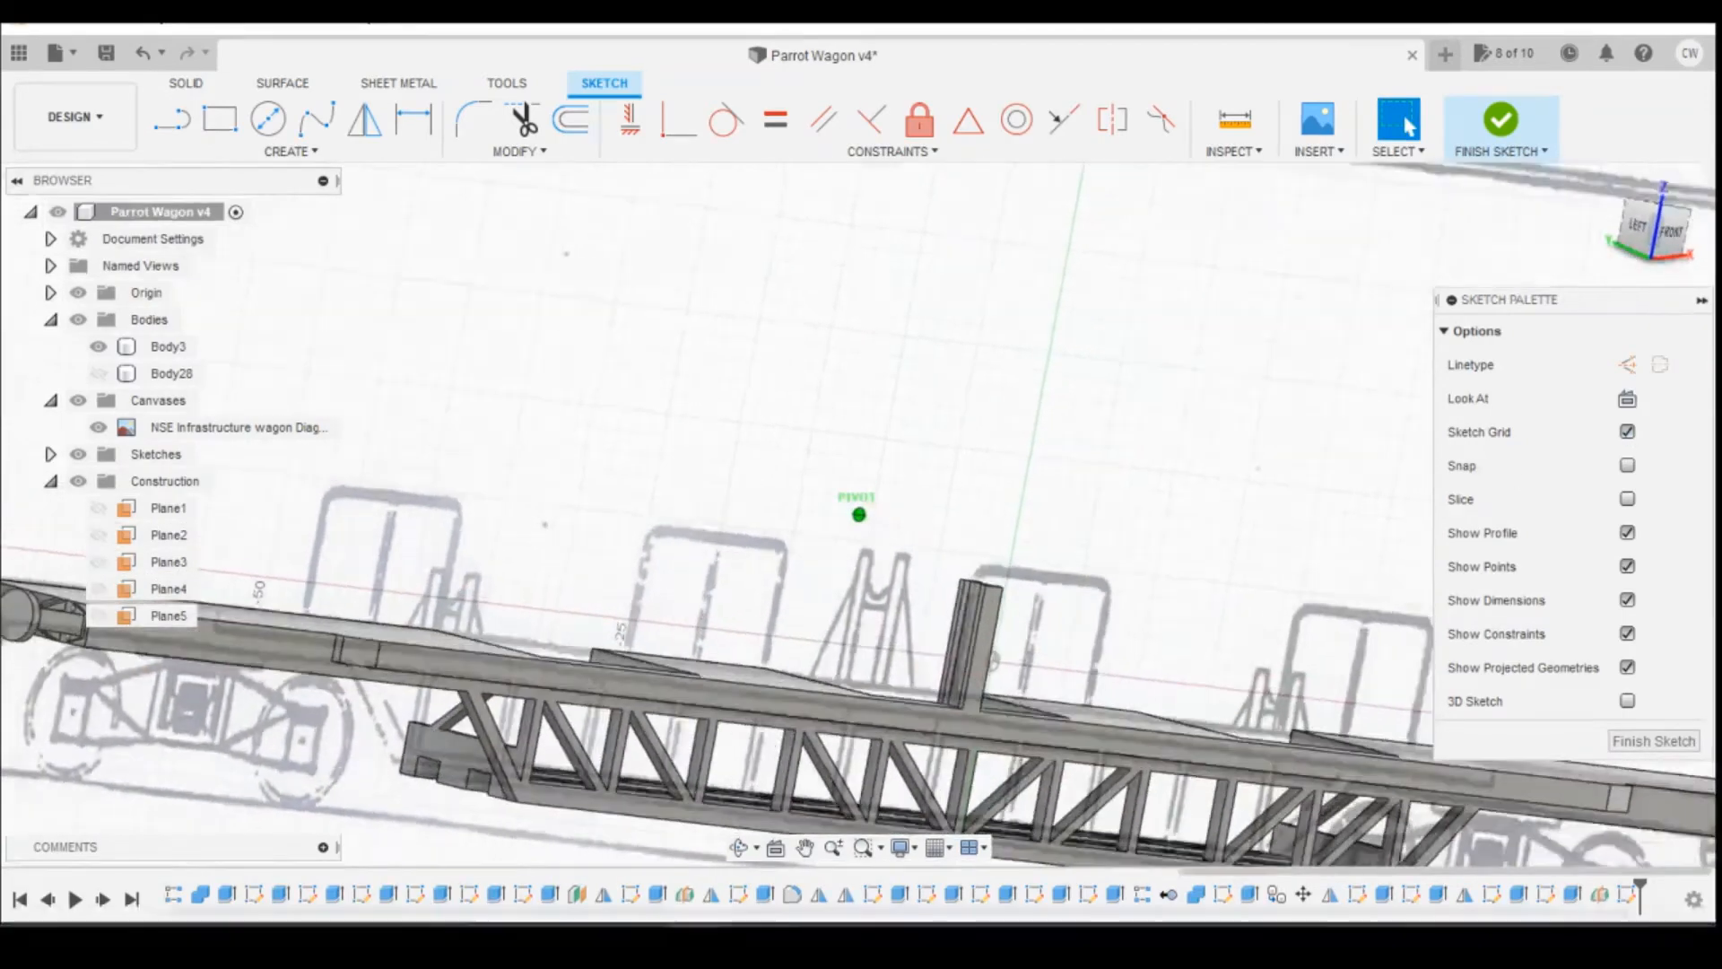
{"action": "key", "text": "p"}
{"action": "left_click", "coordinate": [961, 591]}
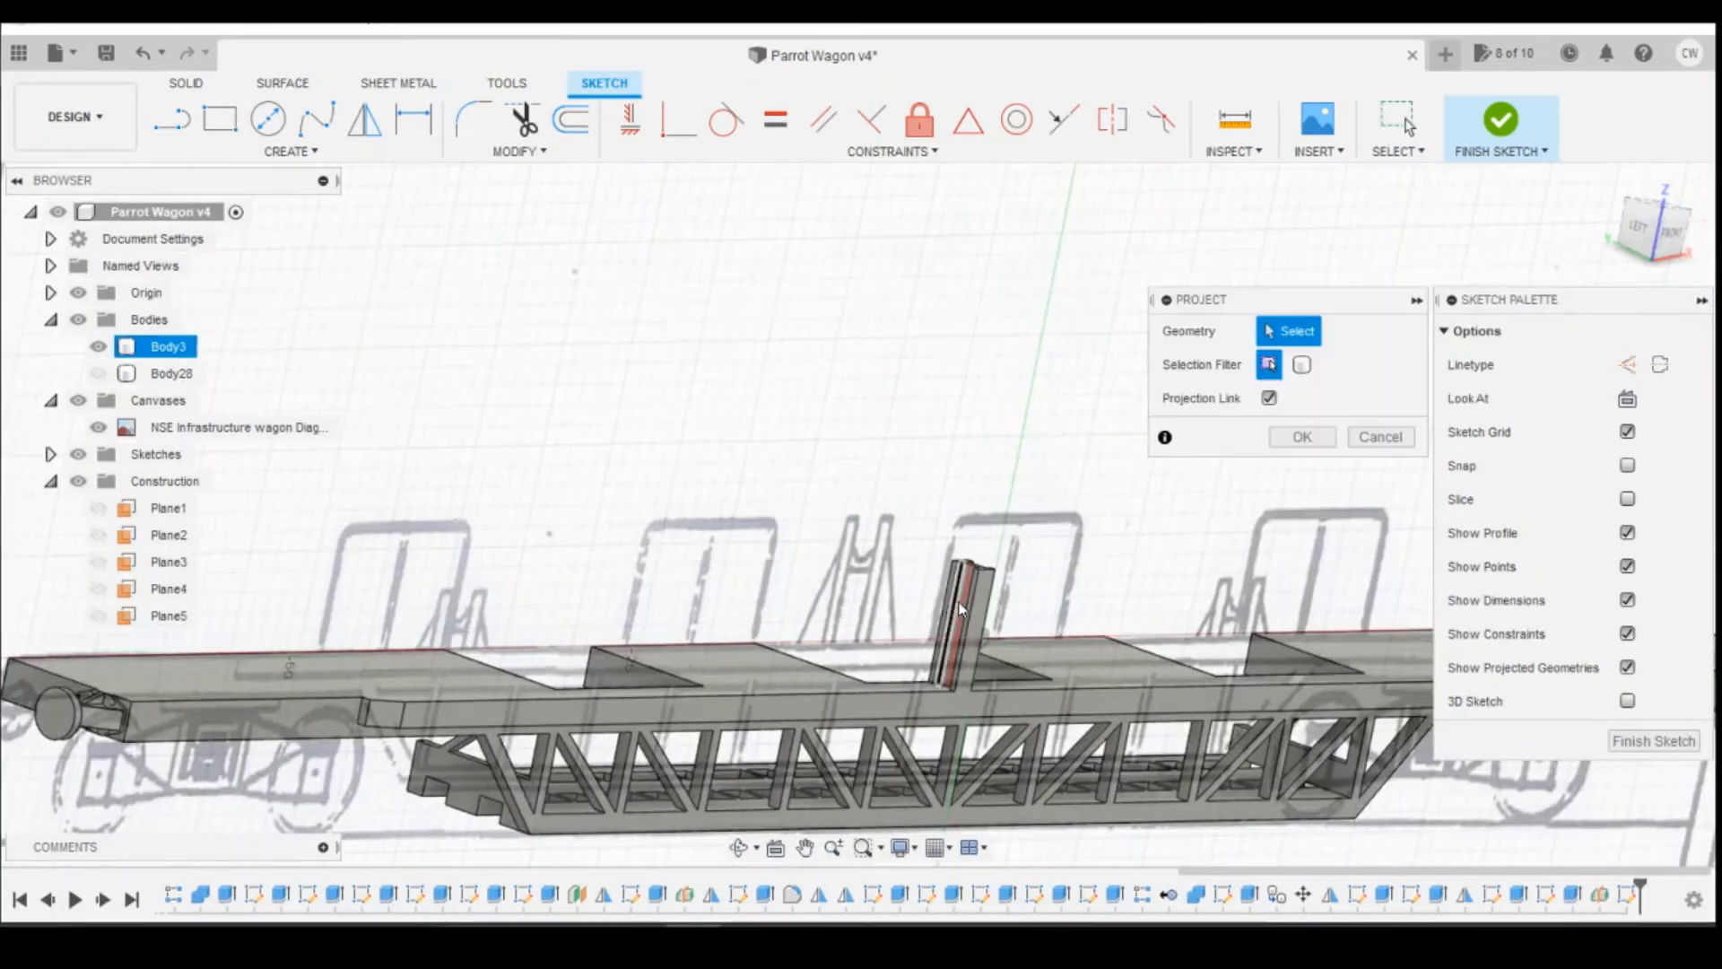
{"action": "scroll", "coordinate": [962, 590], "scroll_direction": "up", "scroll_amount": 3}
{"action": "scroll", "coordinate": [961, 590], "scroll_direction": "up", "scroll_amount": 2}
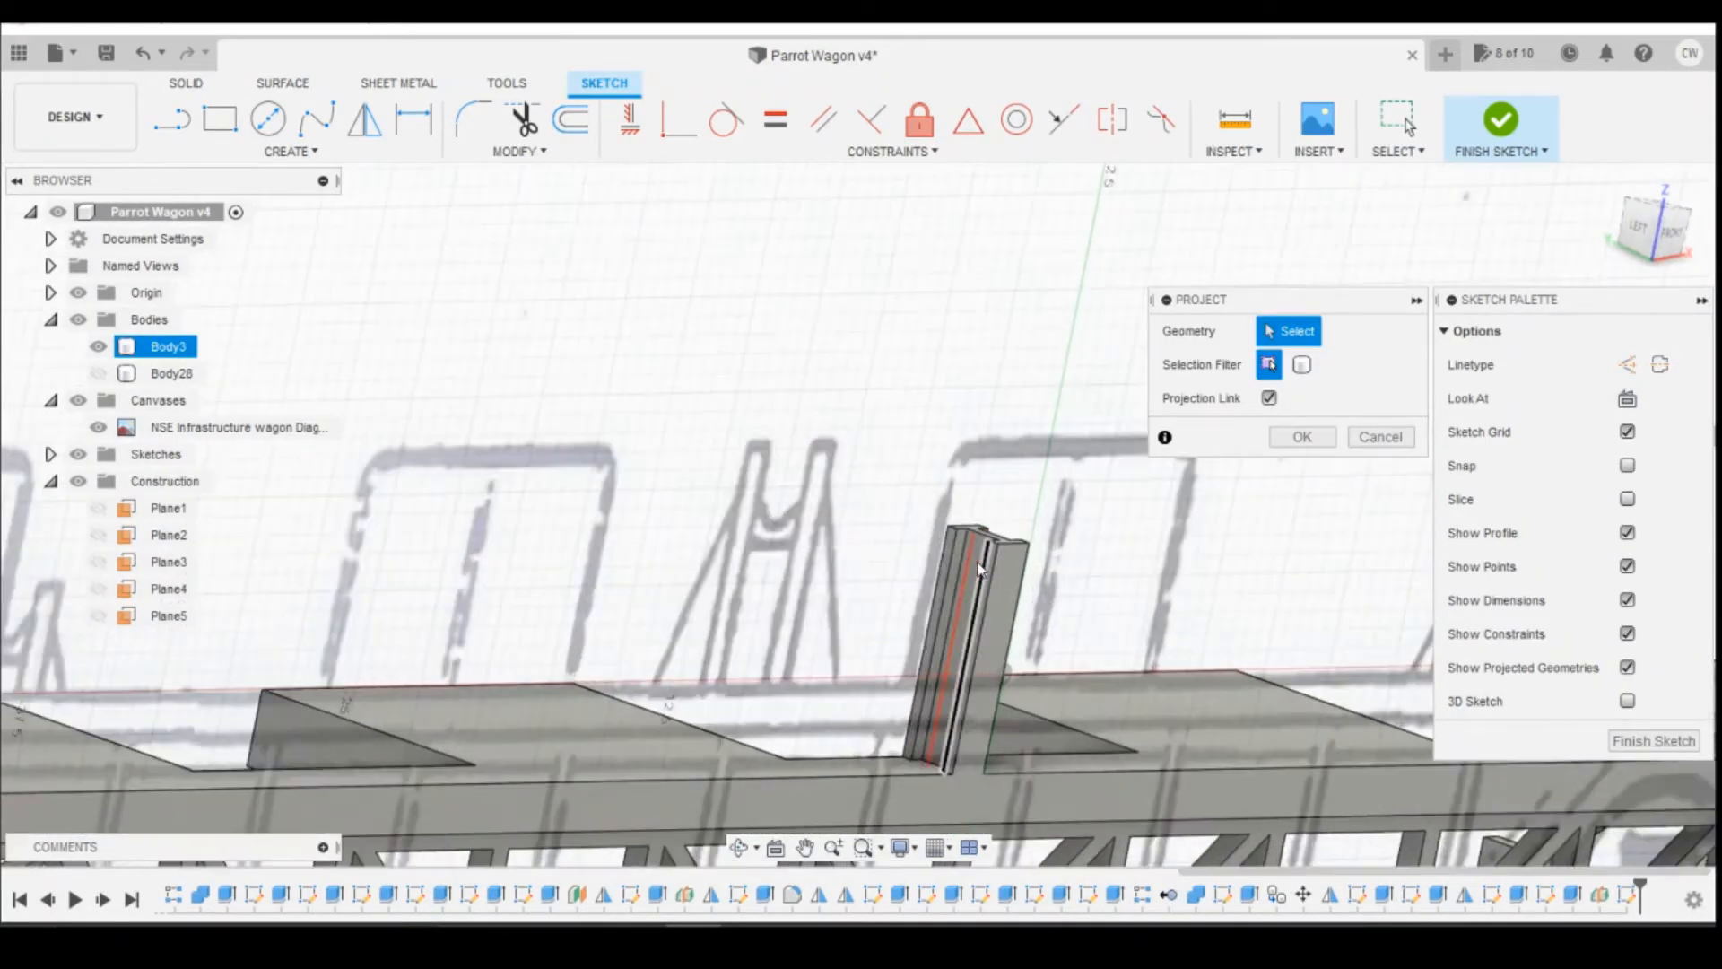
{"action": "left_click", "coordinate": [977, 562]}
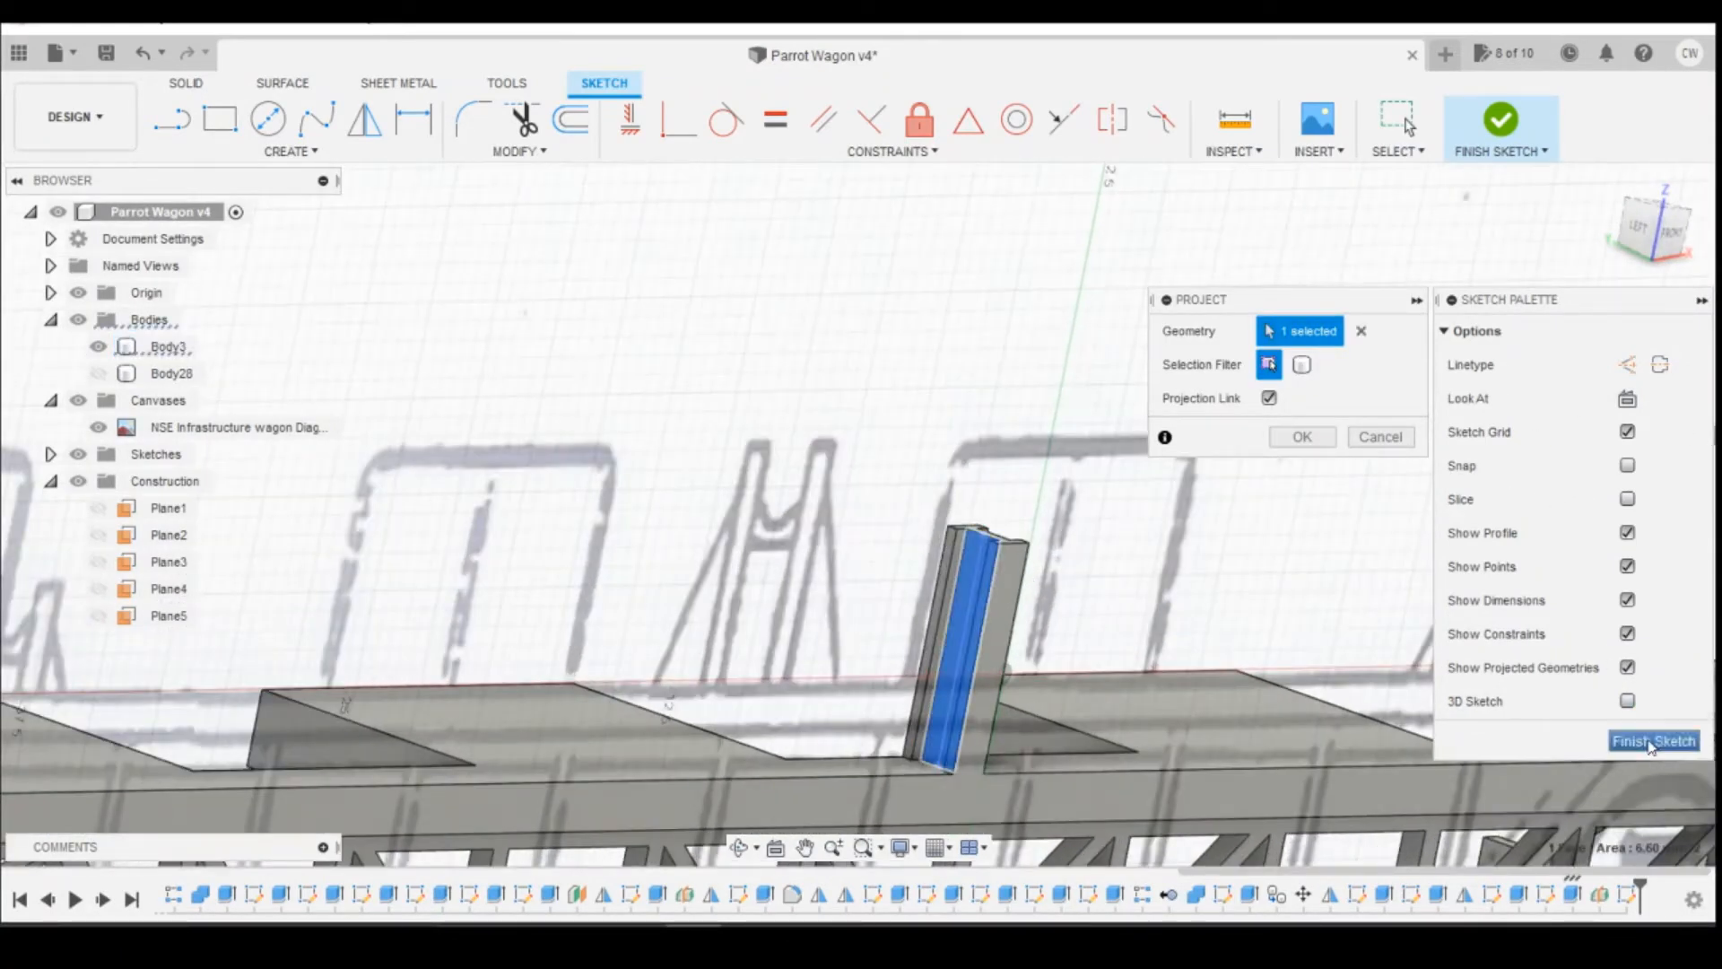
{"action": "left_click", "coordinate": [1302, 437]}
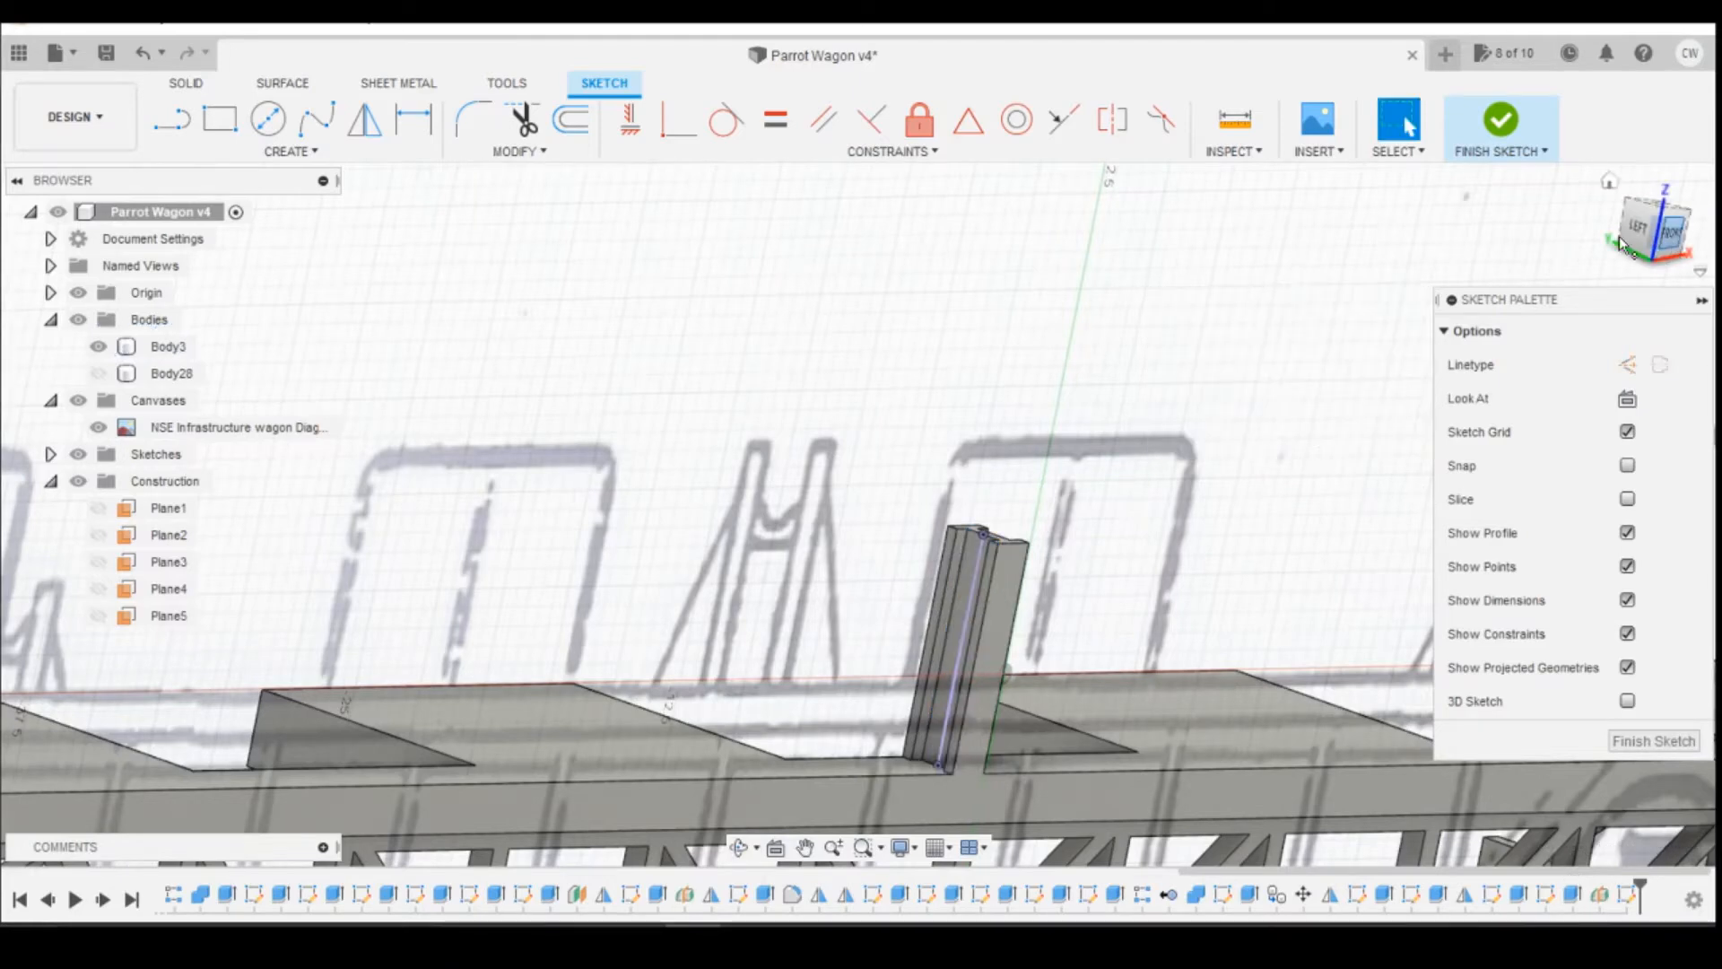
Step: Draw a sloping brace line about 6 mm long down from the post's projected web, and make its lower end coincident with the deck's top edge
{"action": "left_click", "coordinate": [1673, 236]}
{"action": "left_click", "coordinate": [171, 119]}
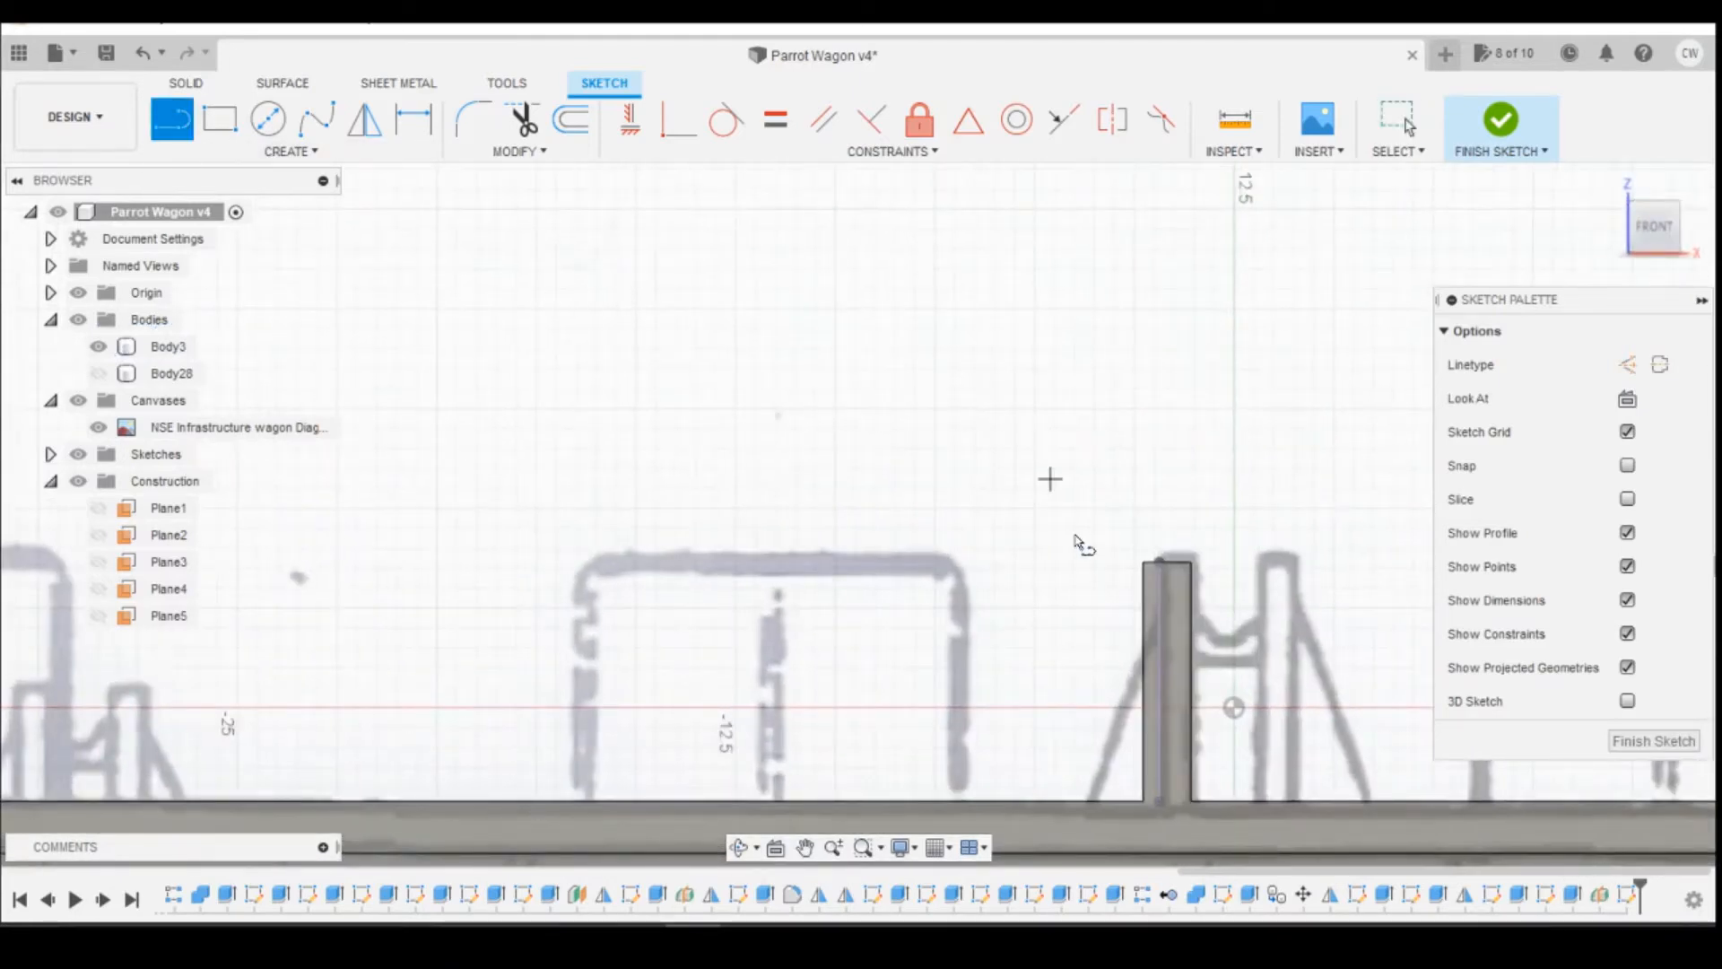
{"action": "left_click", "coordinate": [1159, 593]}
{"action": "left_click", "coordinate": [1013, 782]}
{"action": "key", "text": "Escape"}
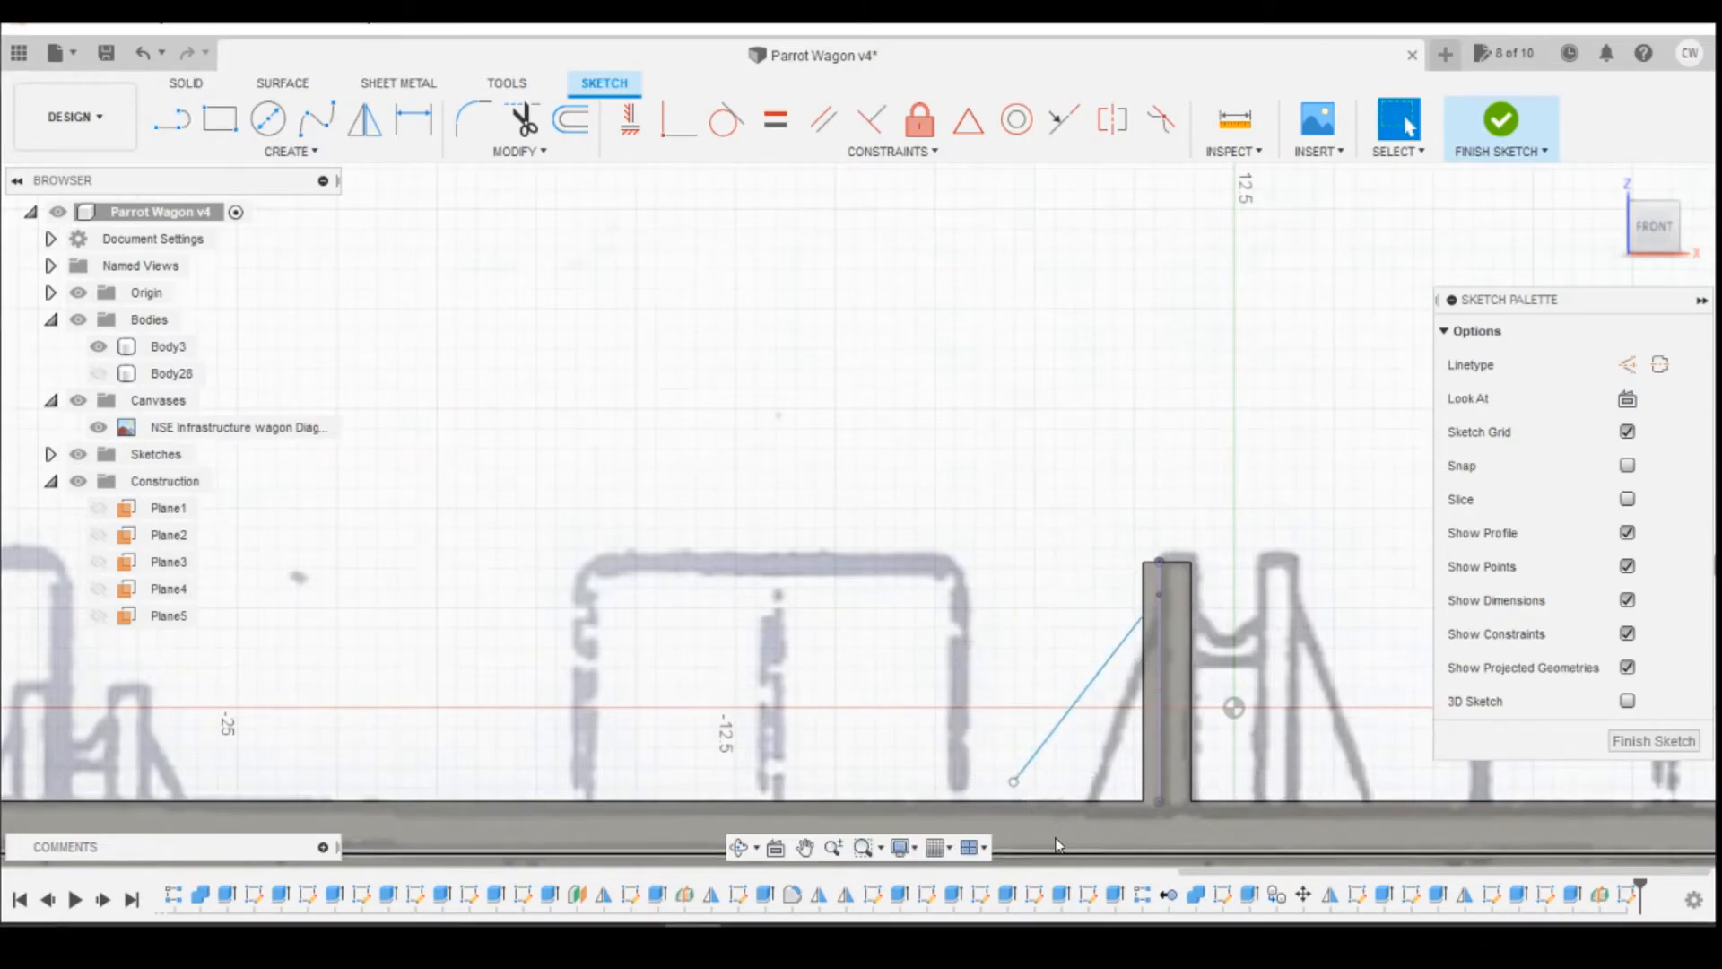
{"action": "left_click", "coordinate": [679, 119]}
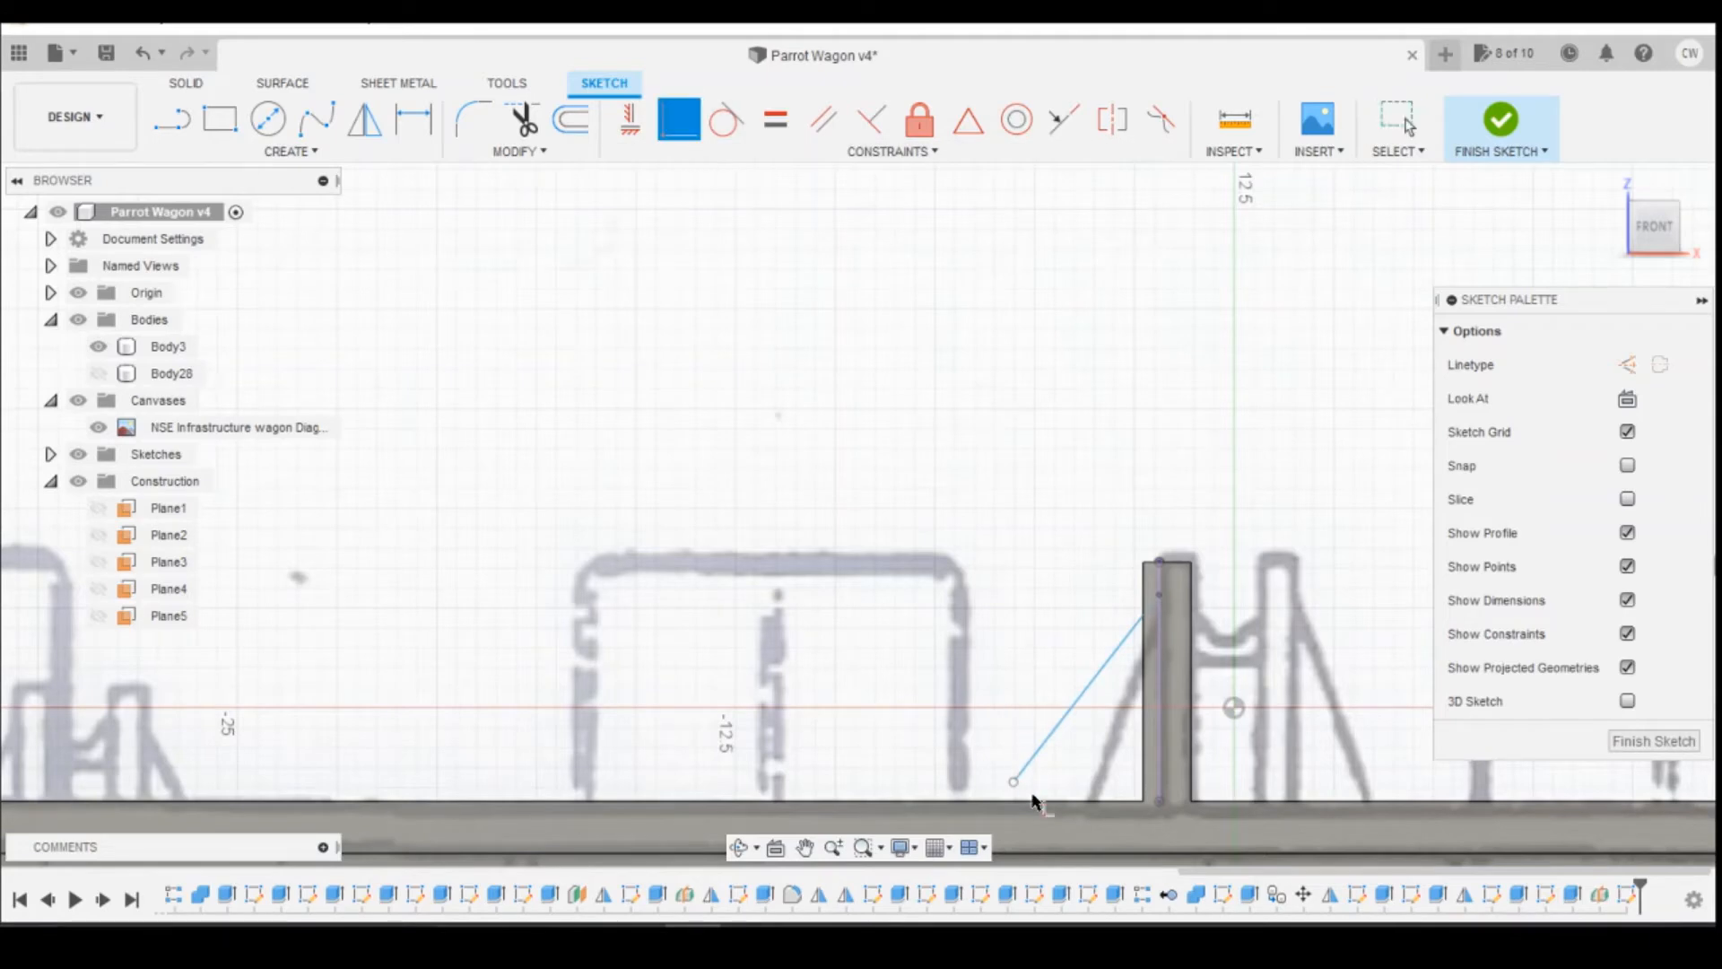
{"action": "left_click", "coordinate": [1099, 796]}
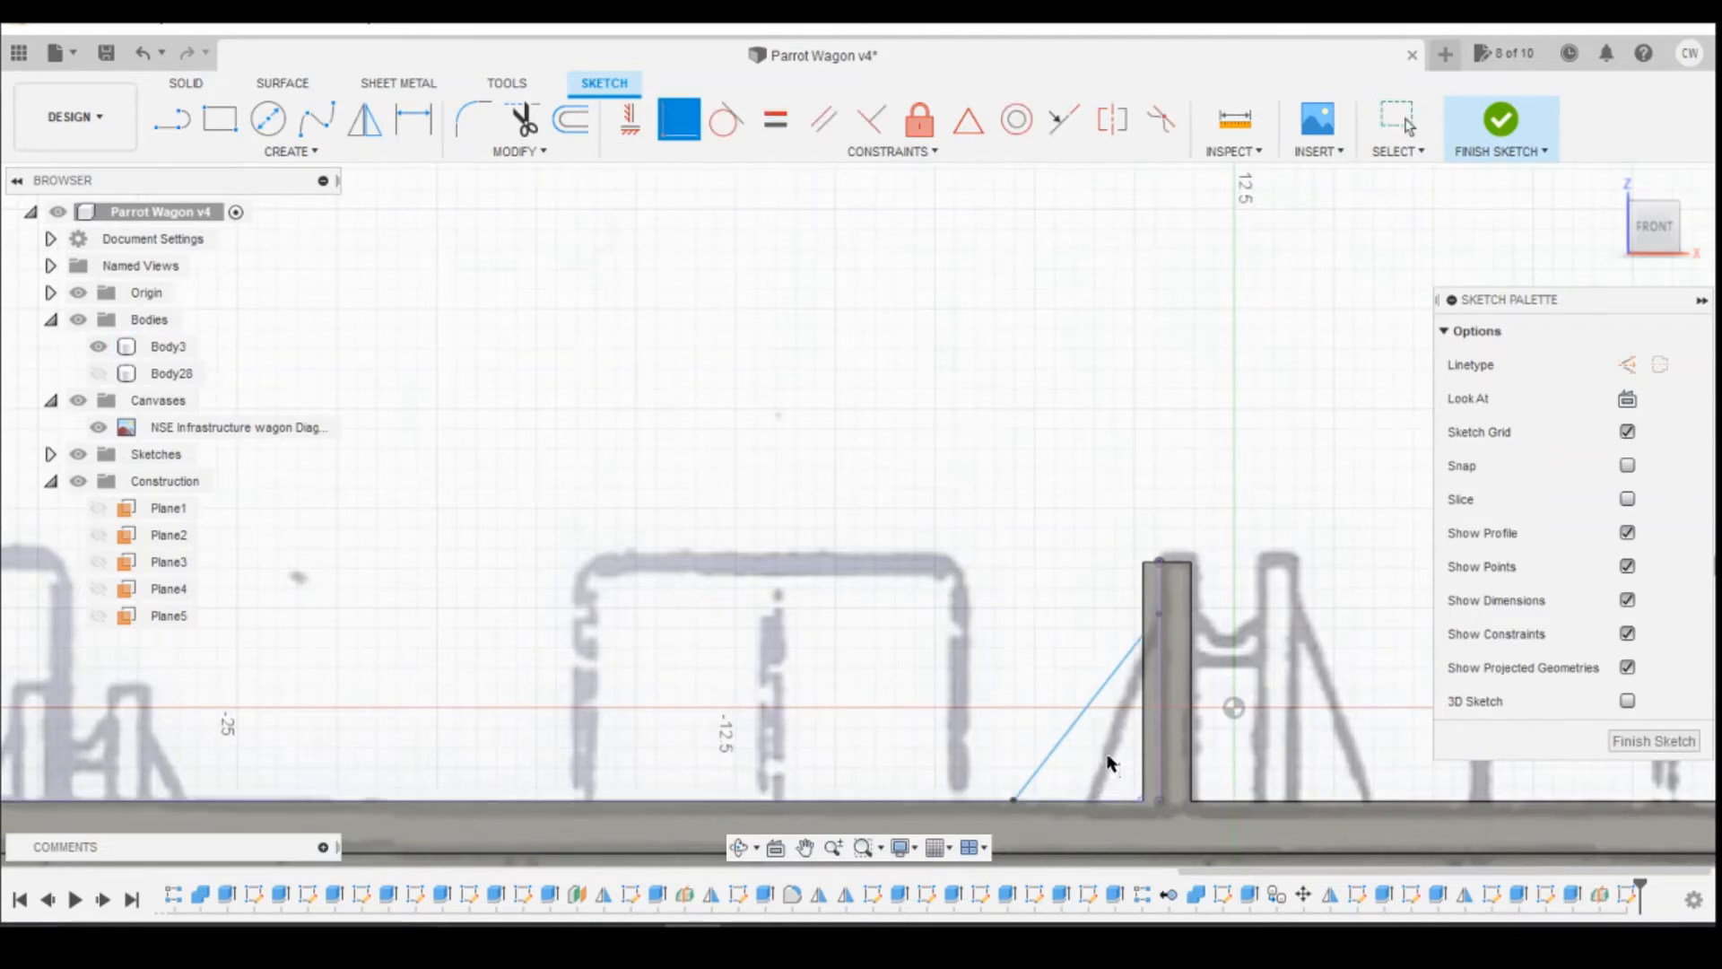
Step: Dimension the brace line's upper end 1 mm below the top of the post
{"action": "key", "text": "d"}
{"action": "left_click", "coordinate": [1158, 562]}
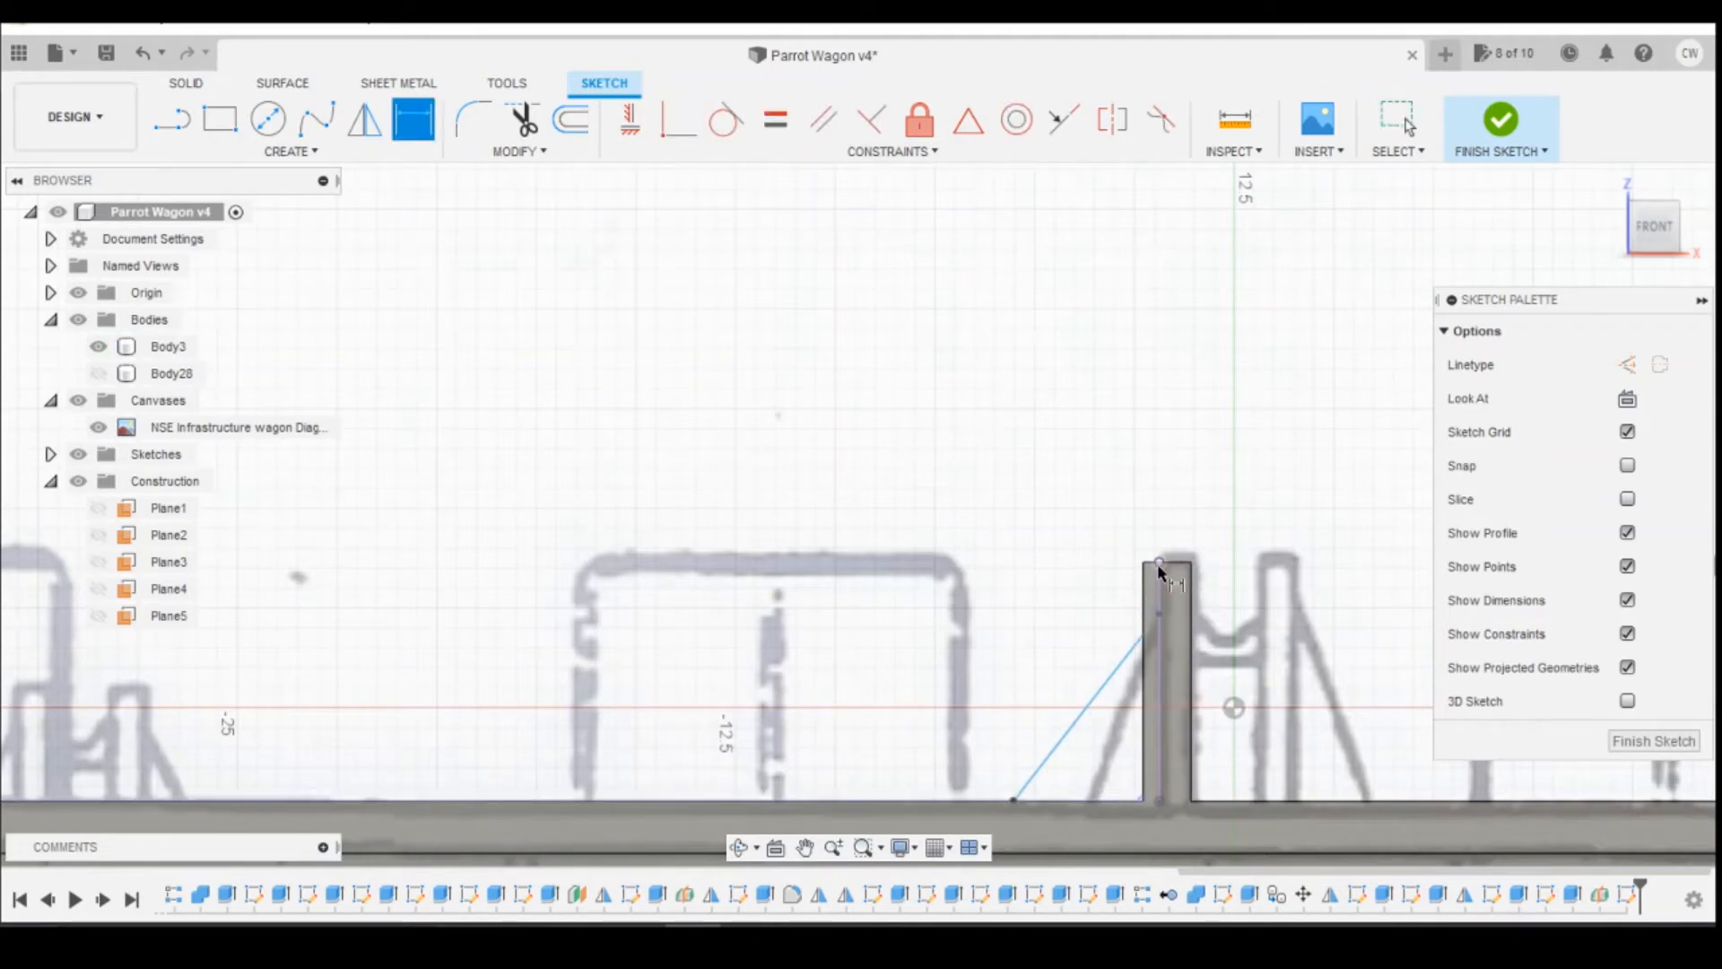
{"action": "left_click", "coordinate": [1159, 614]}
{"action": "left_click", "coordinate": [1032, 619]}
{"action": "type", "text": "1"}
{"action": "key", "text": "Return"}
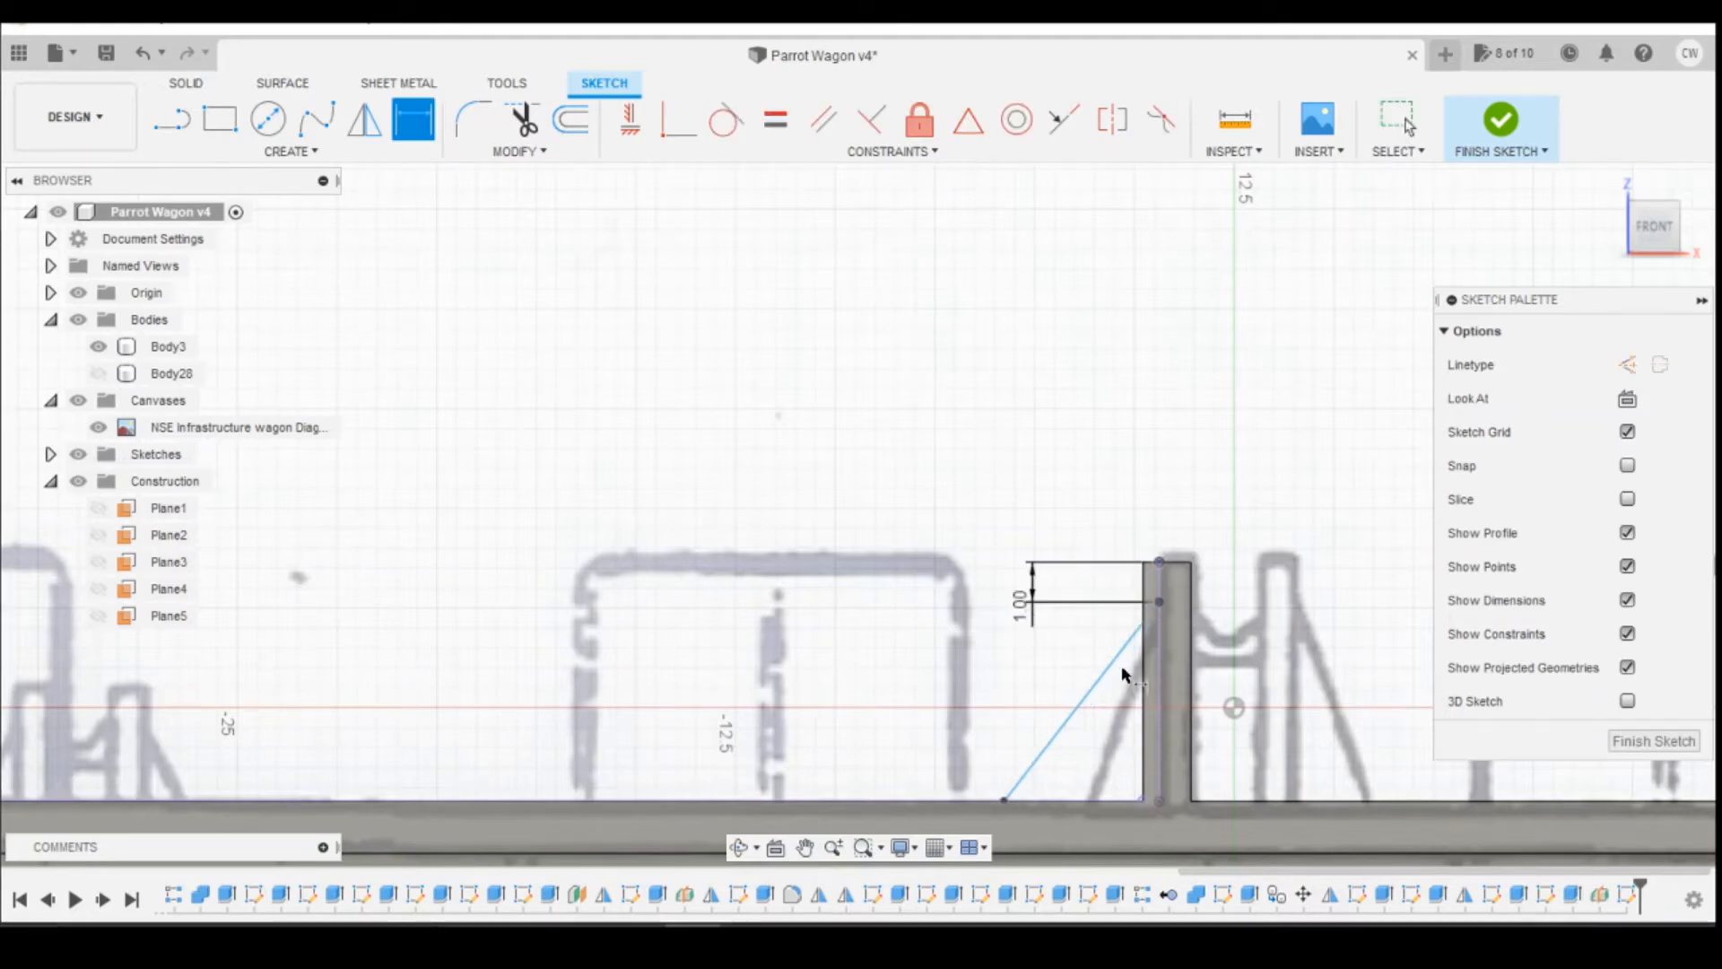
Step: Dimension the angle between the brace line and the deck's top edge as 50 degrees
{"action": "left_click", "coordinate": [1061, 729]}
{"action": "left_click", "coordinate": [1067, 797]}
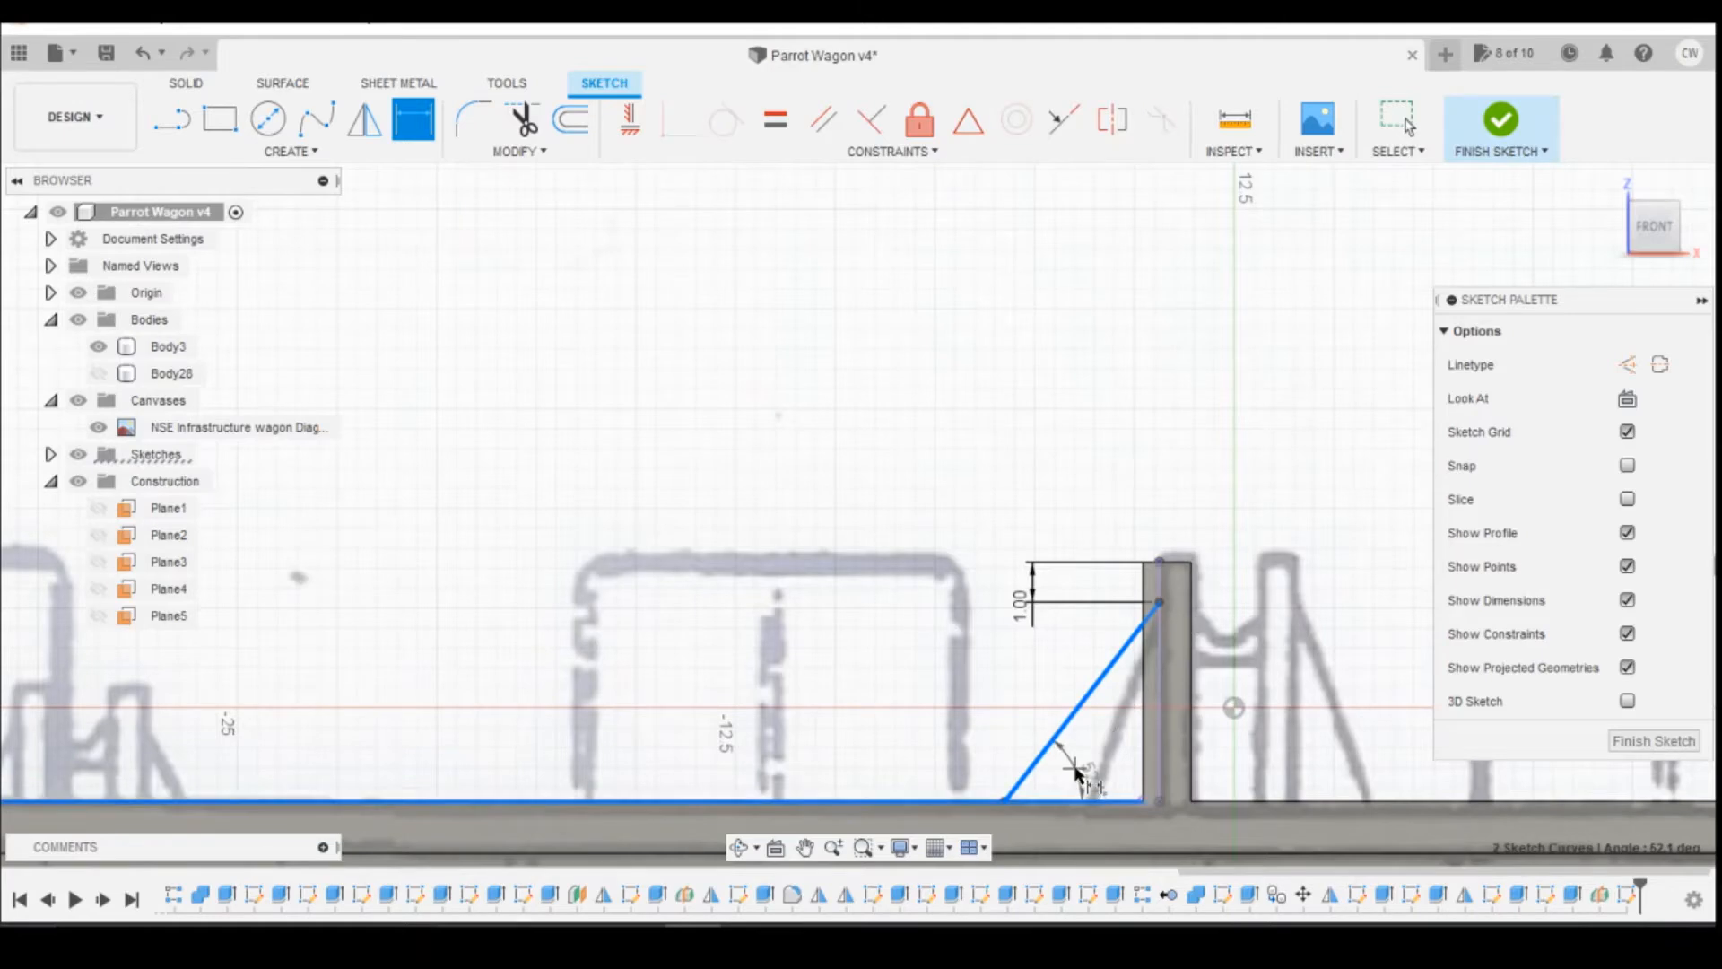
{"action": "left_click", "coordinate": [1083, 773]}
{"action": "type", "text": "50"}
{"action": "key", "text": "Return"}
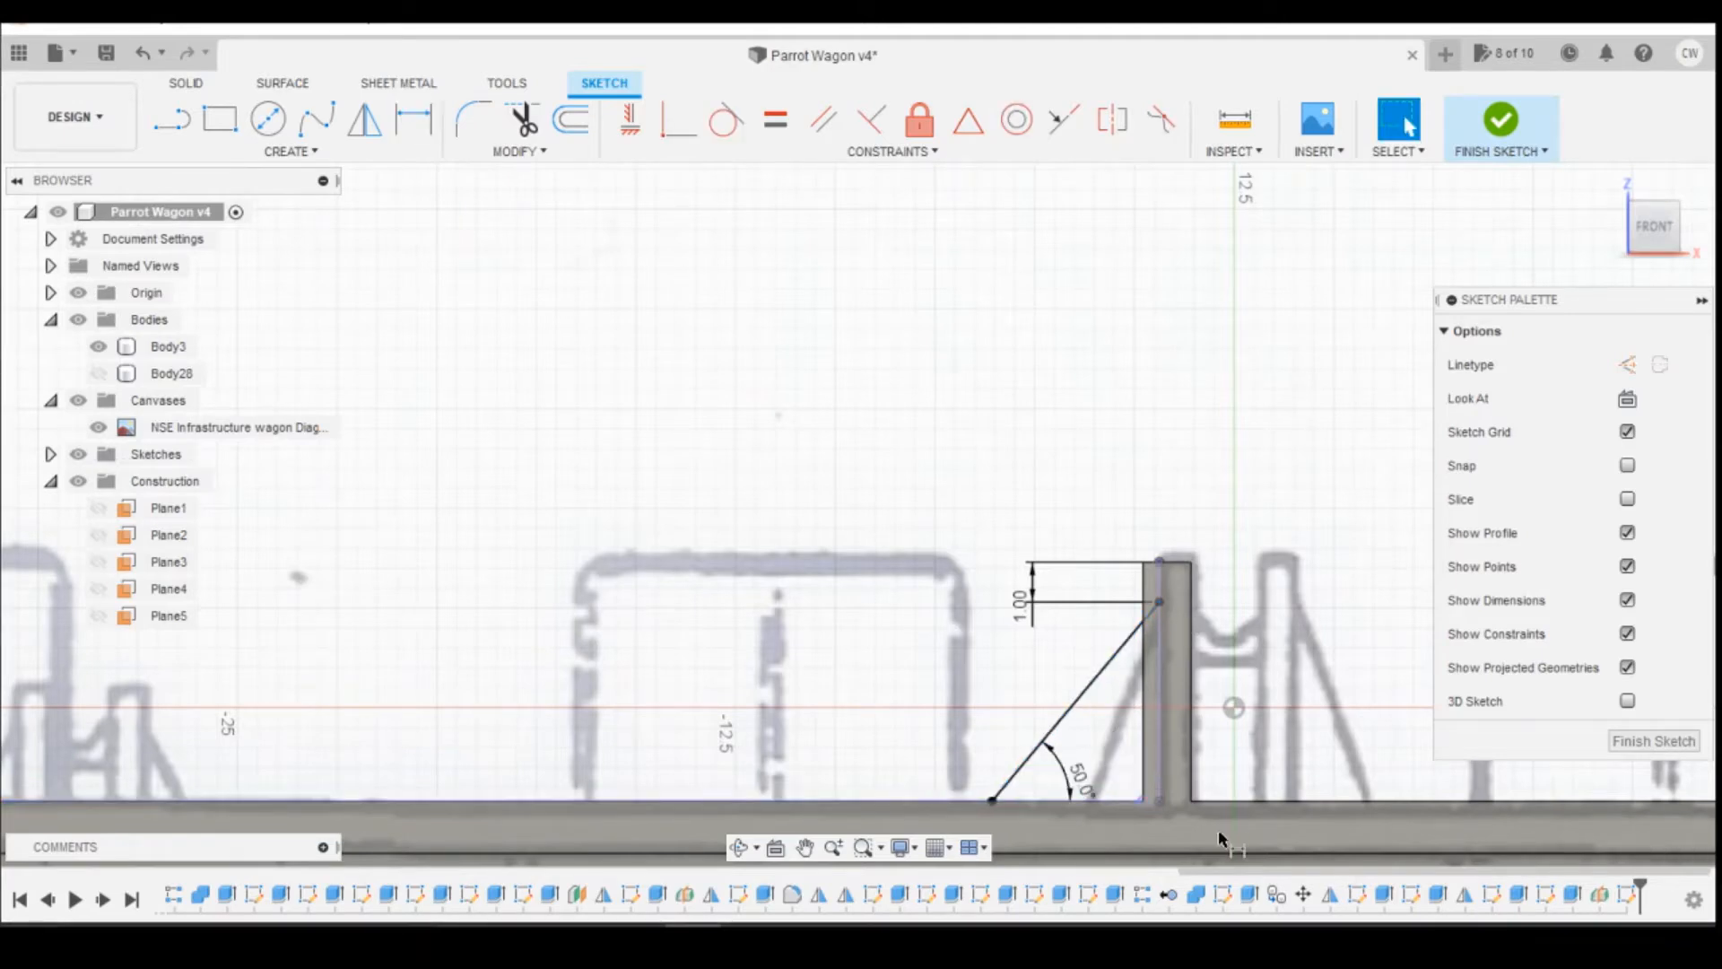
Step: Compare the sloping brace line with the canvas drawing and with the reel supports' braces in the Photos app's wagon picture
{"action": "scroll", "coordinate": [1309, 786], "scroll_direction": "down", "scroll_amount": 5}
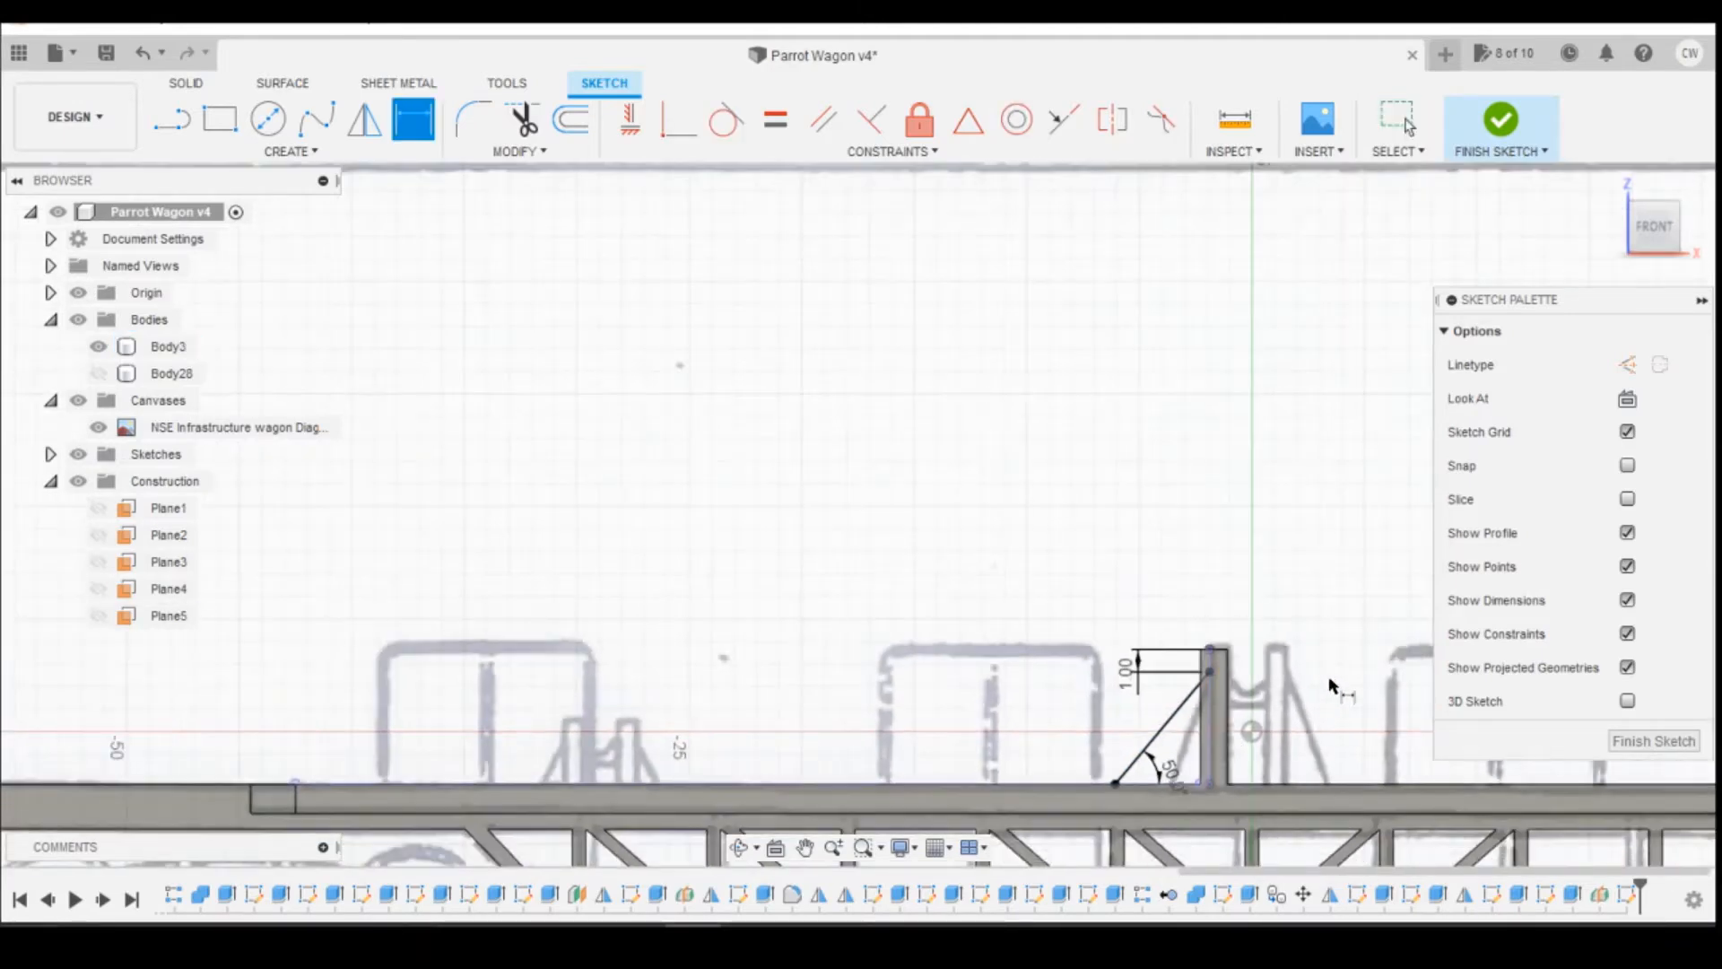
{"action": "scroll", "coordinate": [1217, 588], "scroll_direction": "down", "scroll_amount": 1}
{"action": "scroll", "coordinate": [1268, 788], "scroll_direction": "up", "scroll_amount": 5}
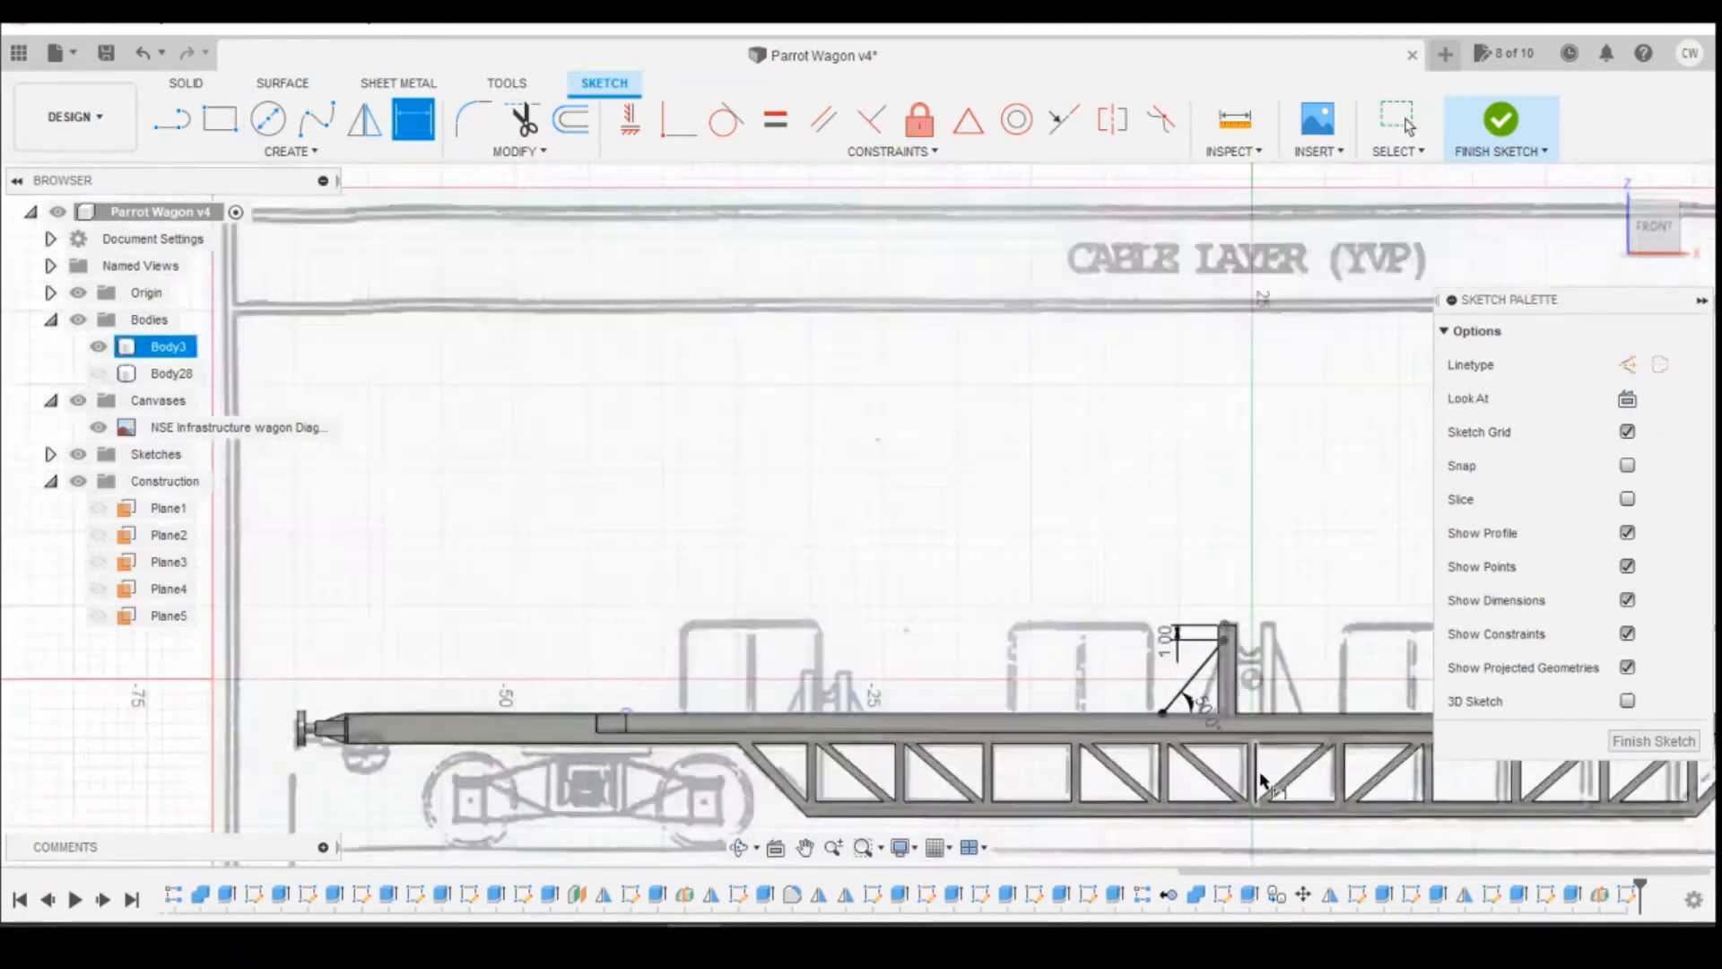
{"action": "mouse_move", "coordinate": [749, 940]}
{"action": "left_click", "coordinate": [876, 872]}
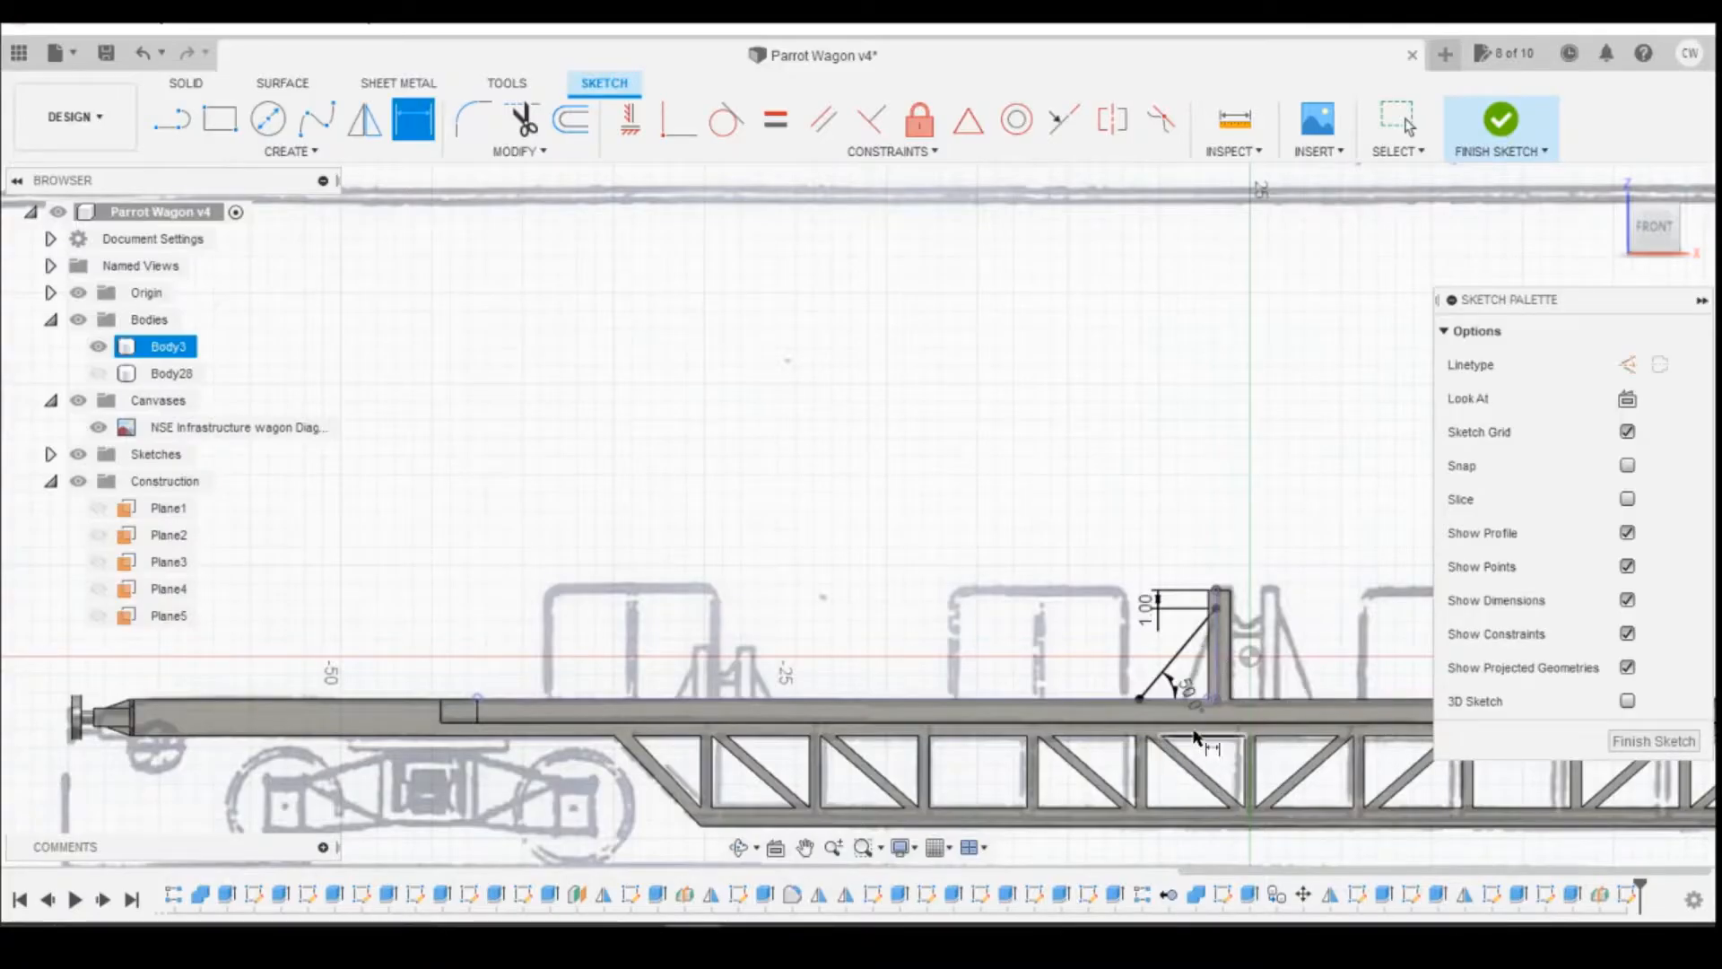
{"action": "left_click", "coordinate": [1139, 698]}
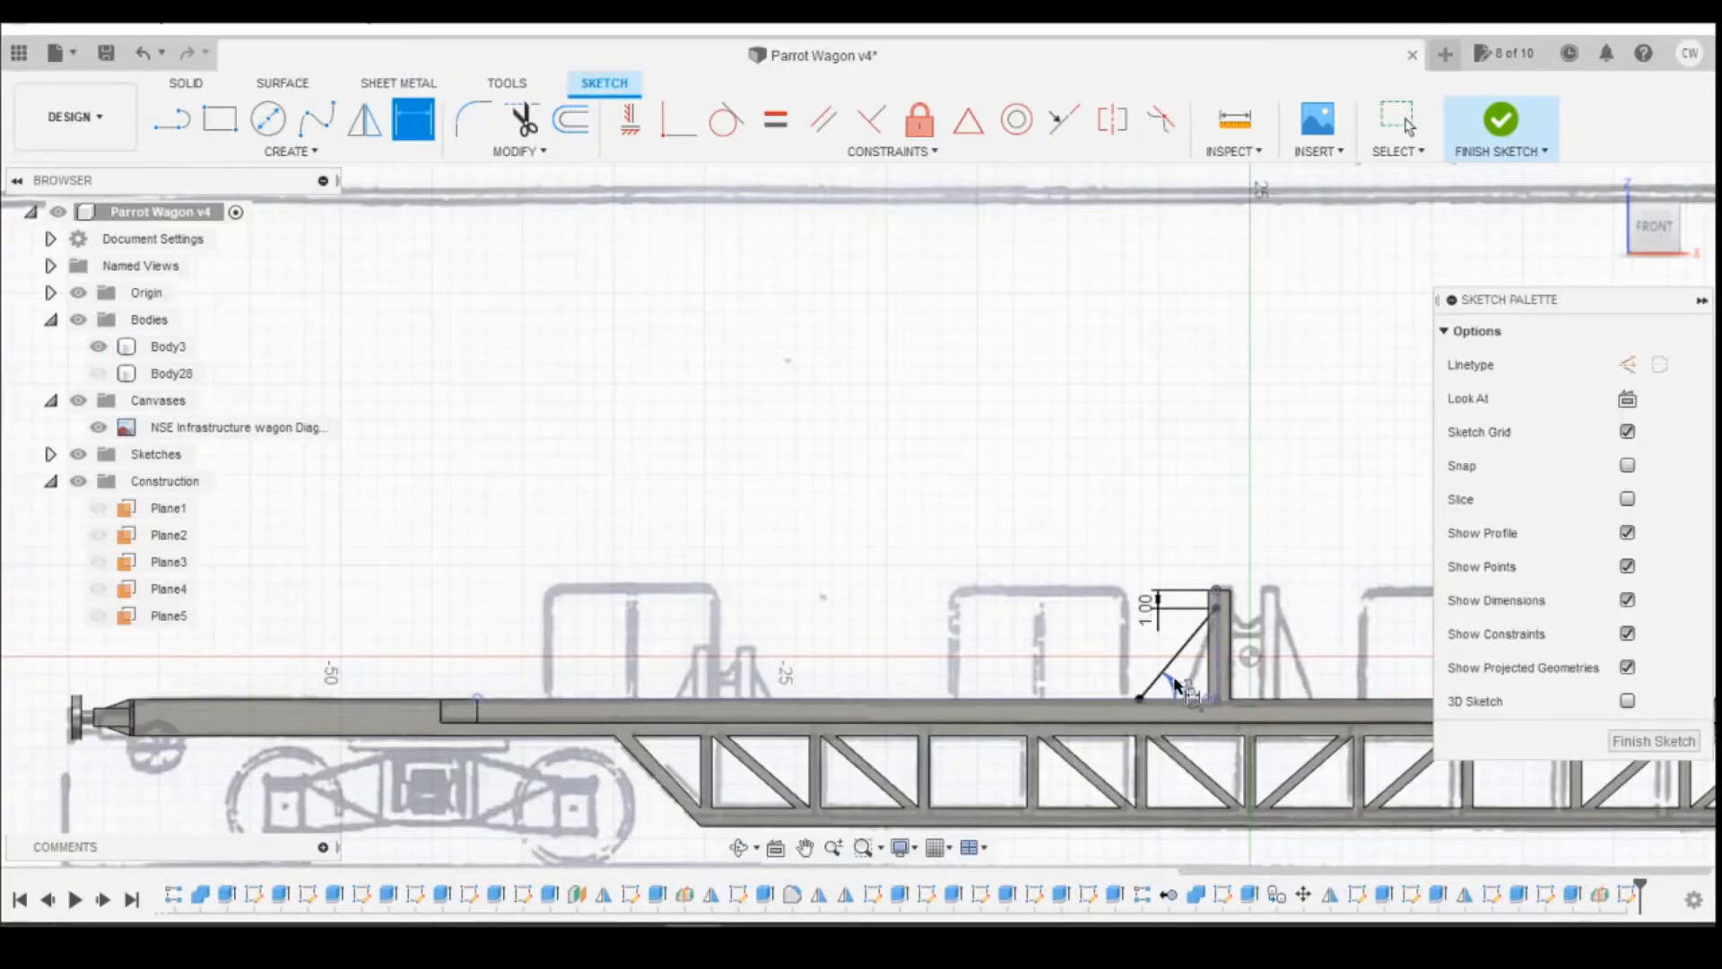
Step: Try an angle of 35 degrees between the brace line and the deck
{"action": "left_click", "coordinate": [1186, 689]}
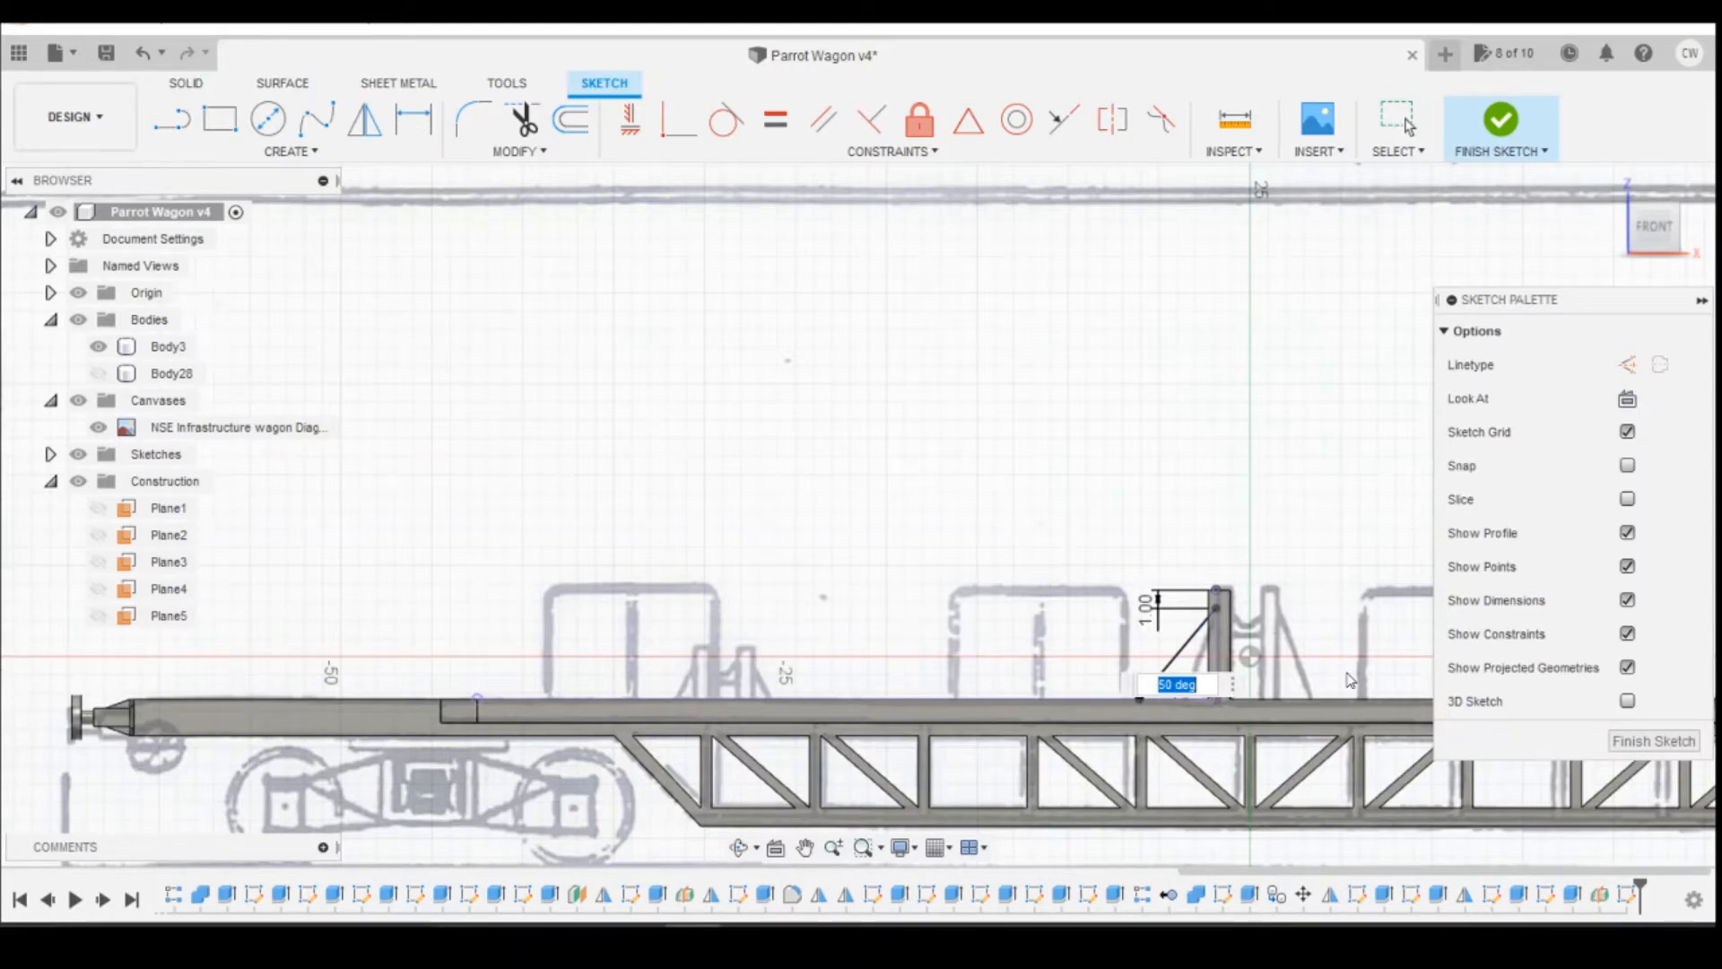
{"action": "type", "text": "35"}
{"action": "key", "text": "Return"}
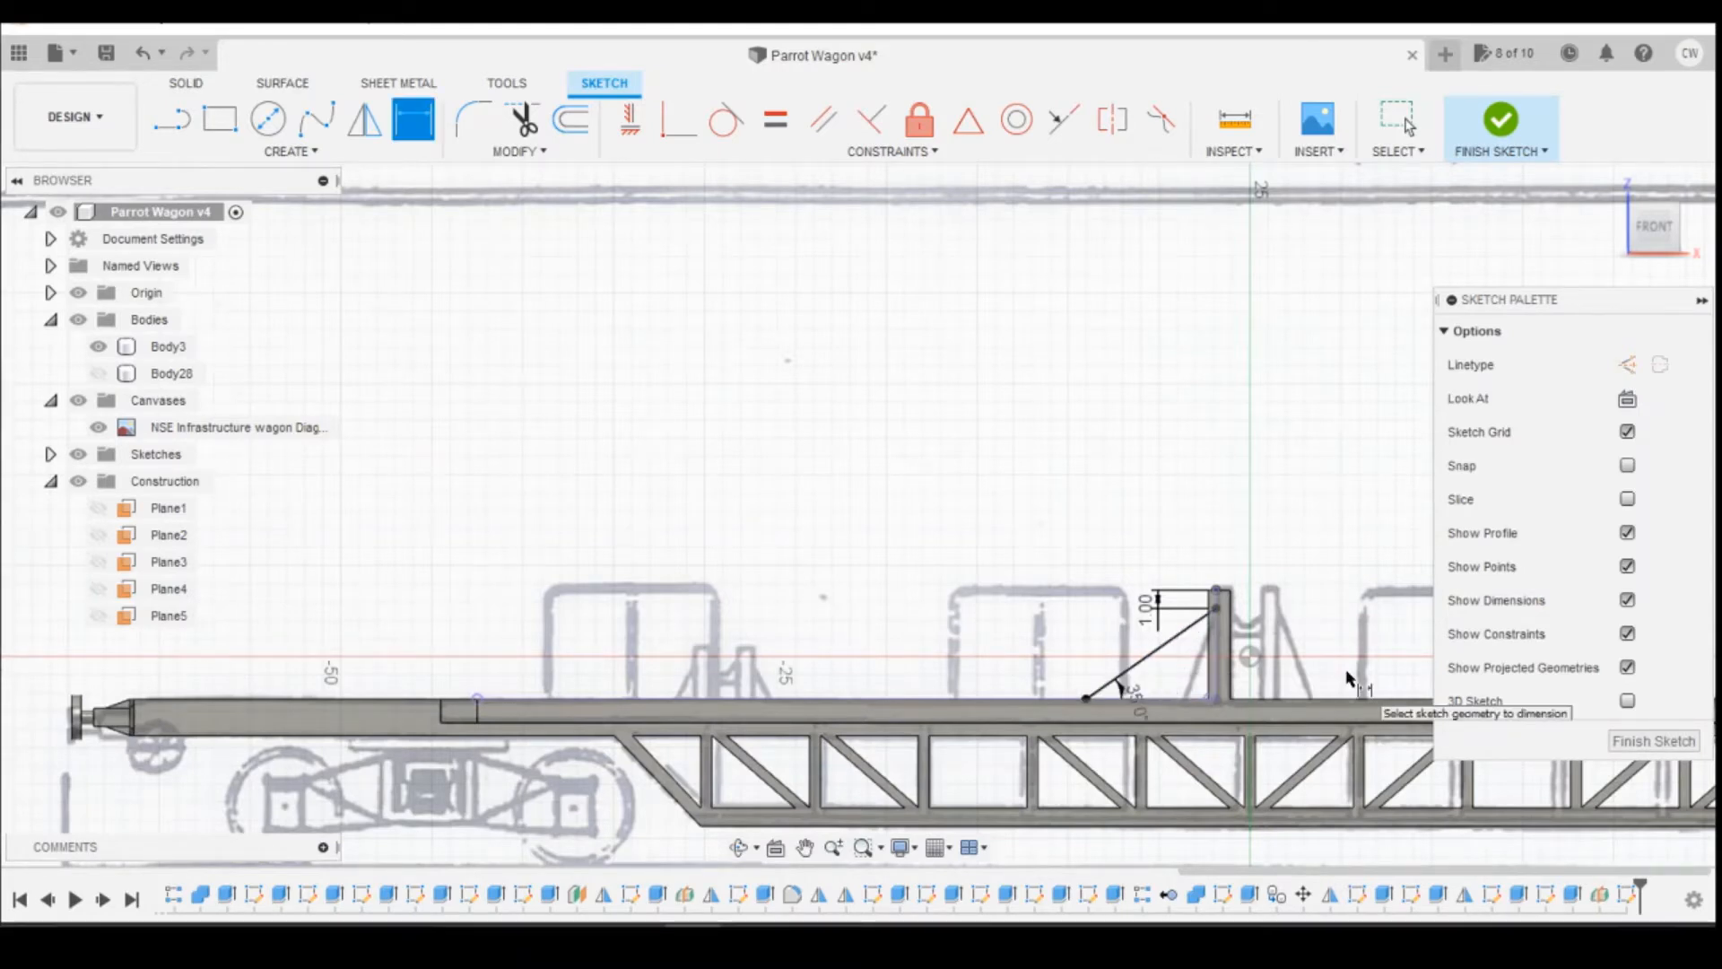
Step: Set the brace line's angle to the deck to 65 degrees and compare its slope with the brace on the canvas drawing
{"action": "double_click", "coordinate": [1136, 702]}
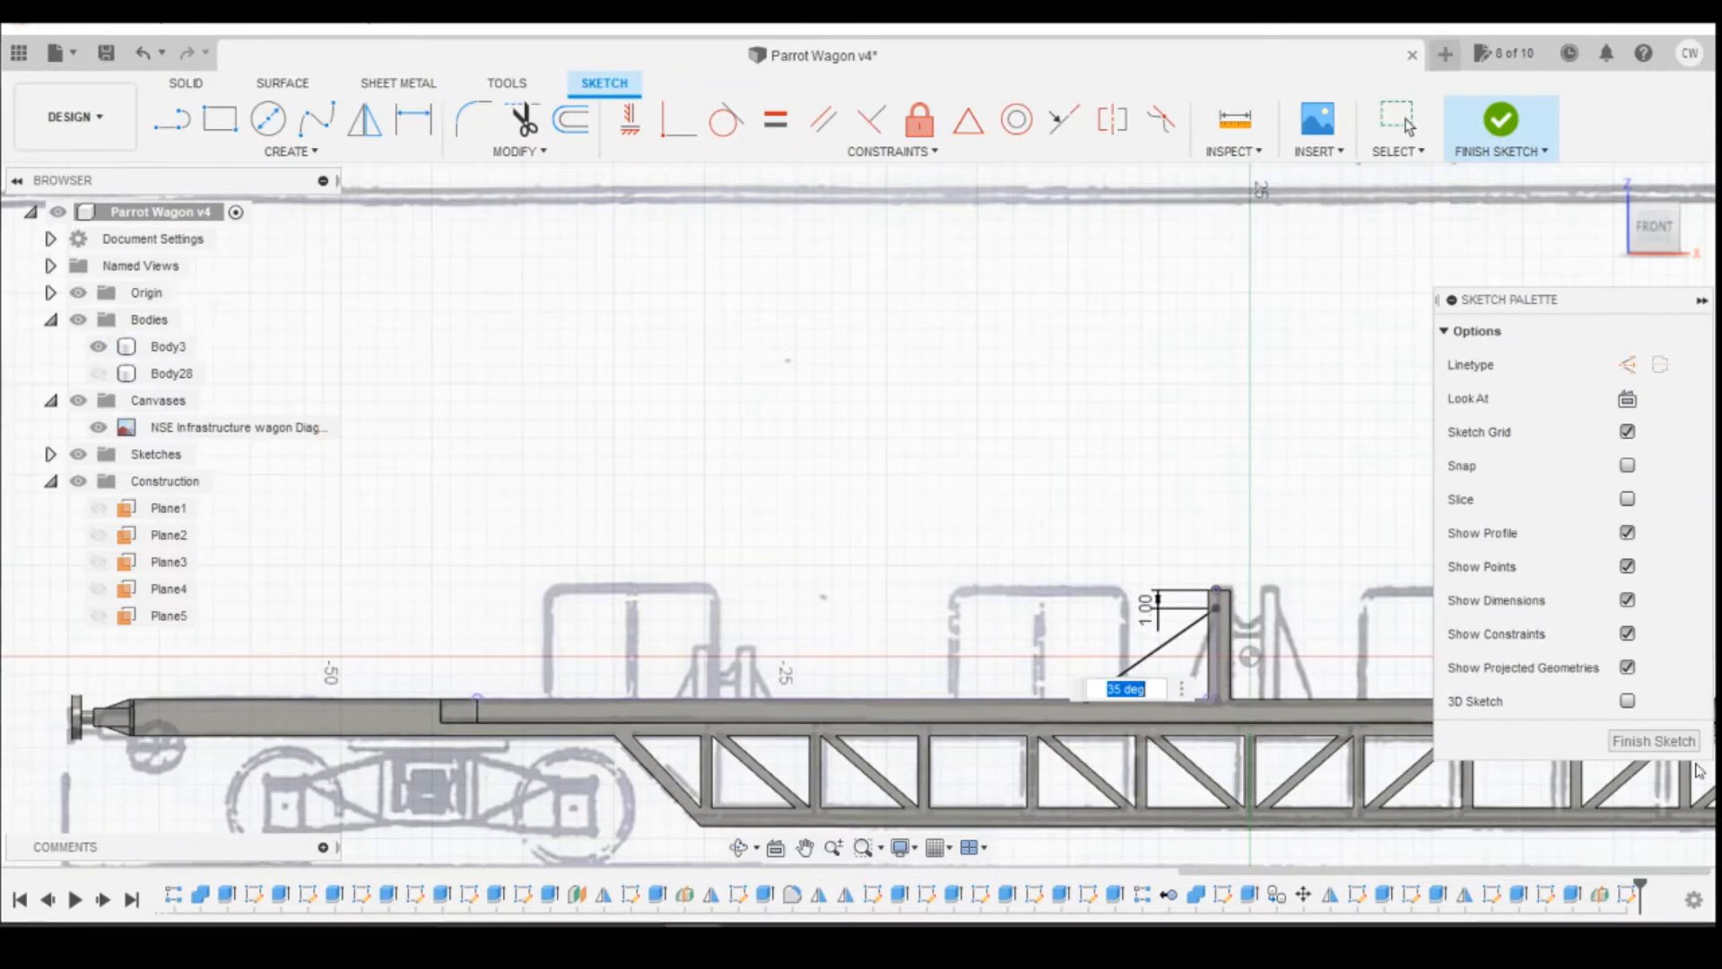
{"action": "type", "text": "65"}
{"action": "key", "text": "Return"}
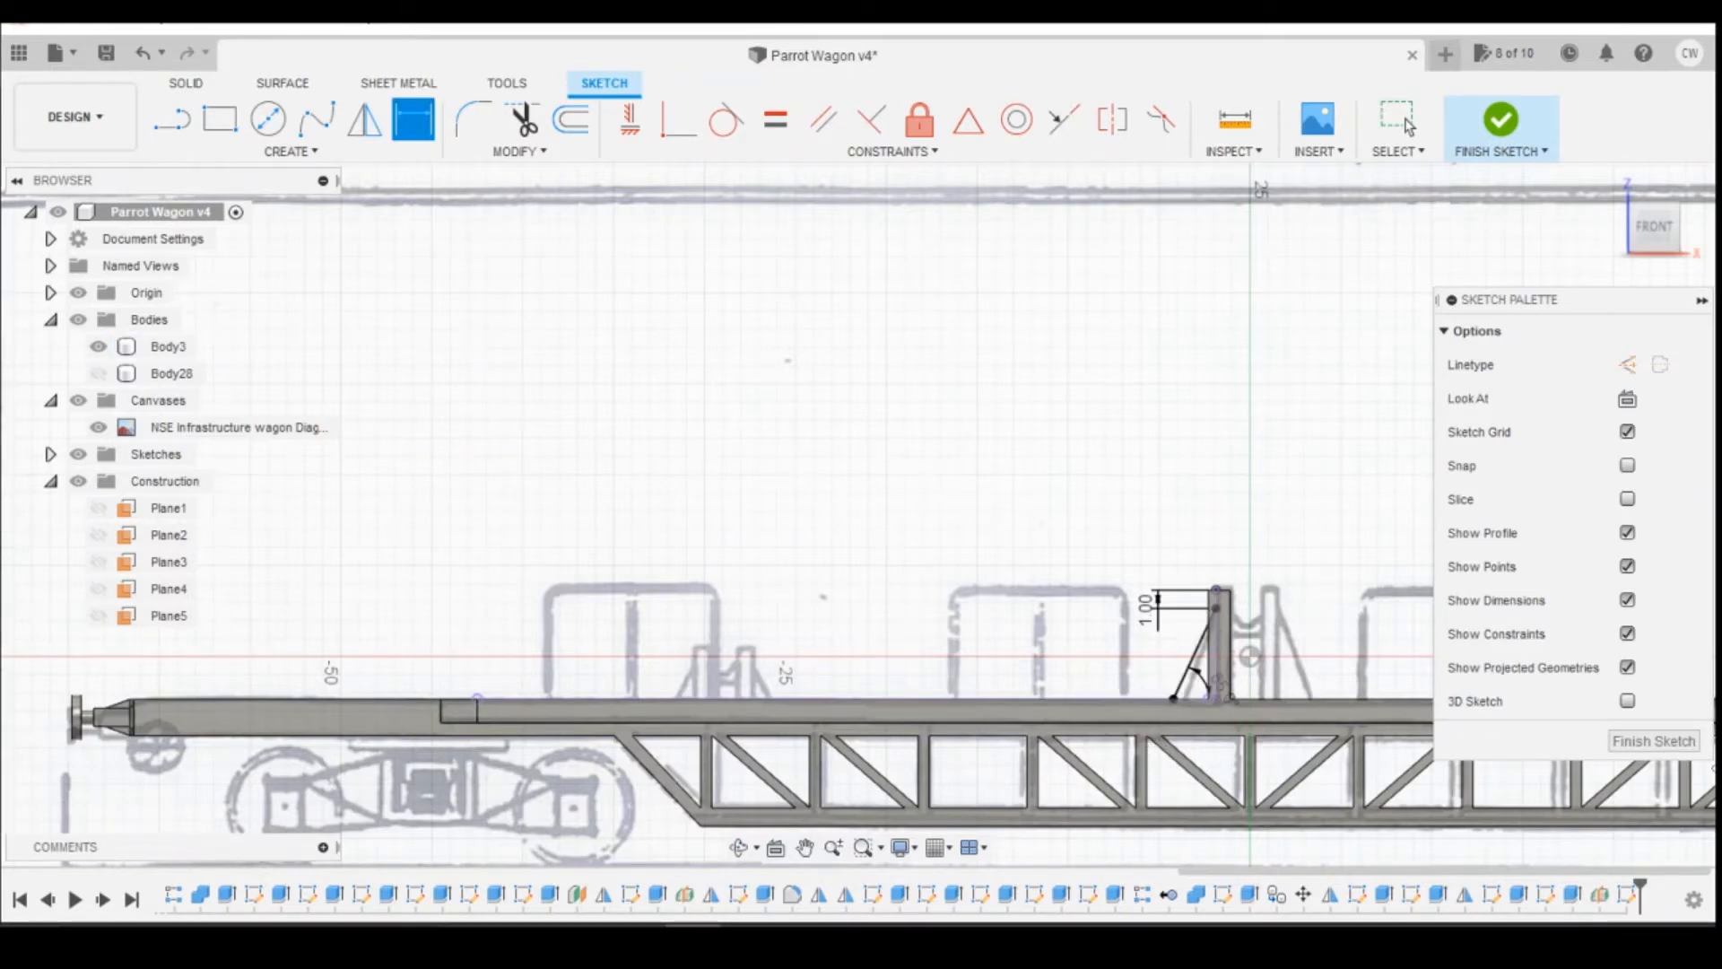
{"action": "scroll", "coordinate": [1232, 653], "scroll_direction": "up", "scroll_amount": 5}
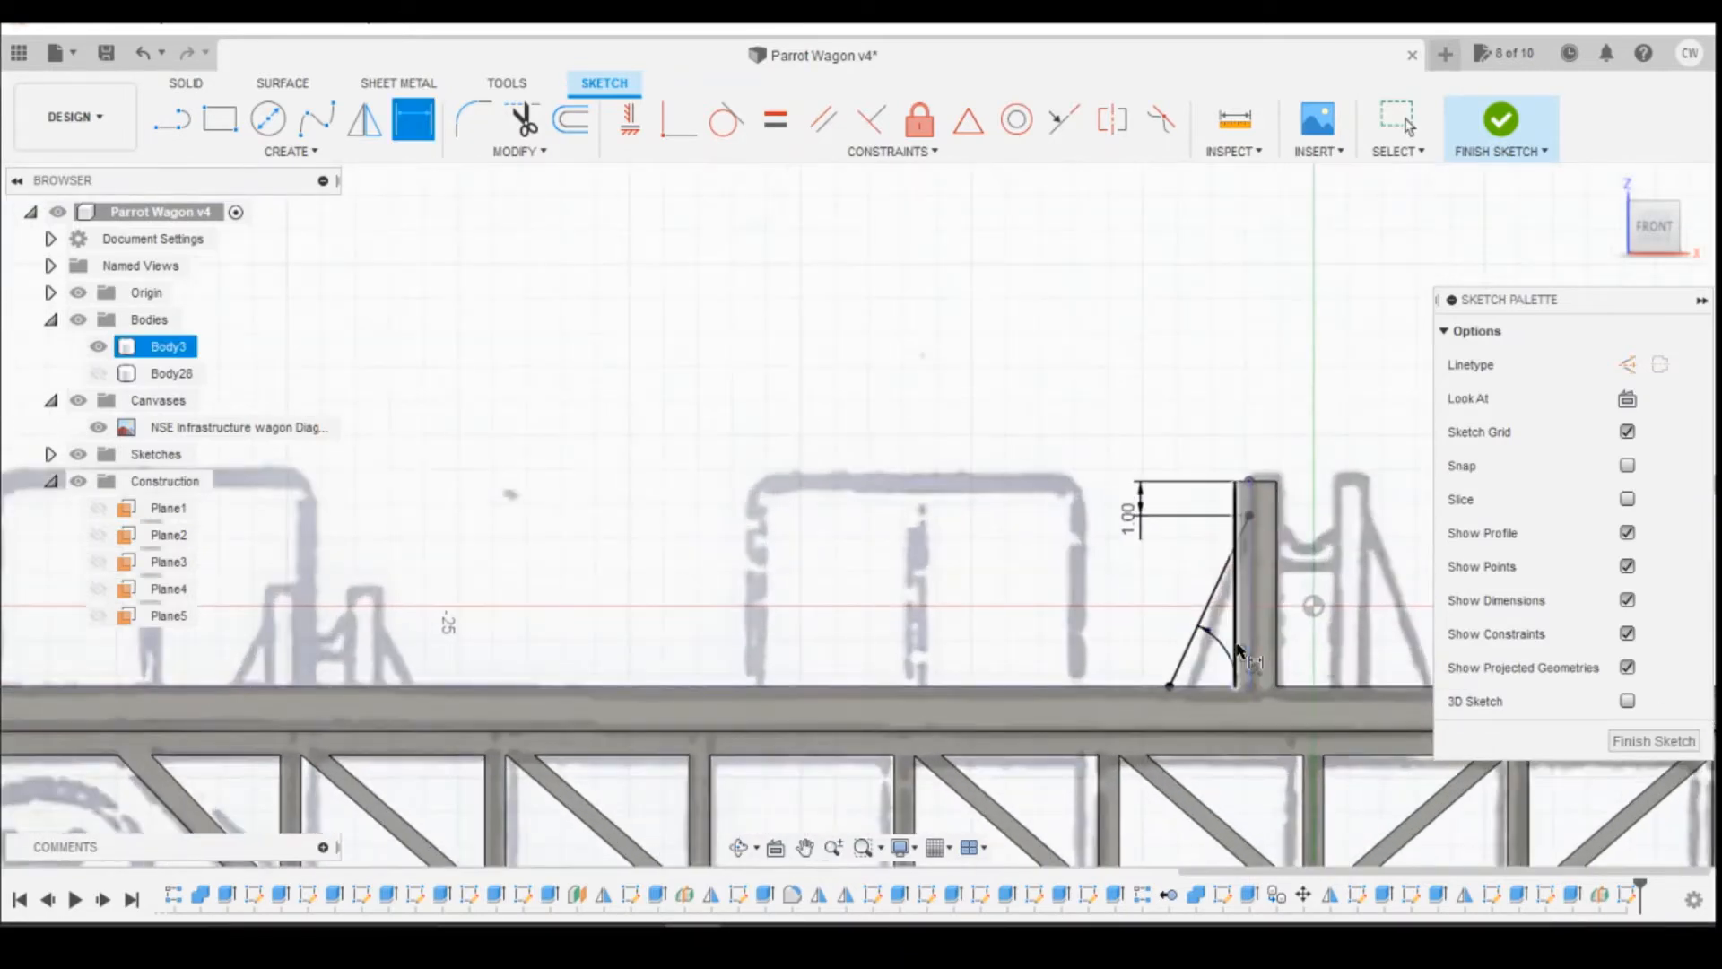
{"action": "scroll", "coordinate": [1231, 653], "scroll_direction": "down", "scroll_amount": 3}
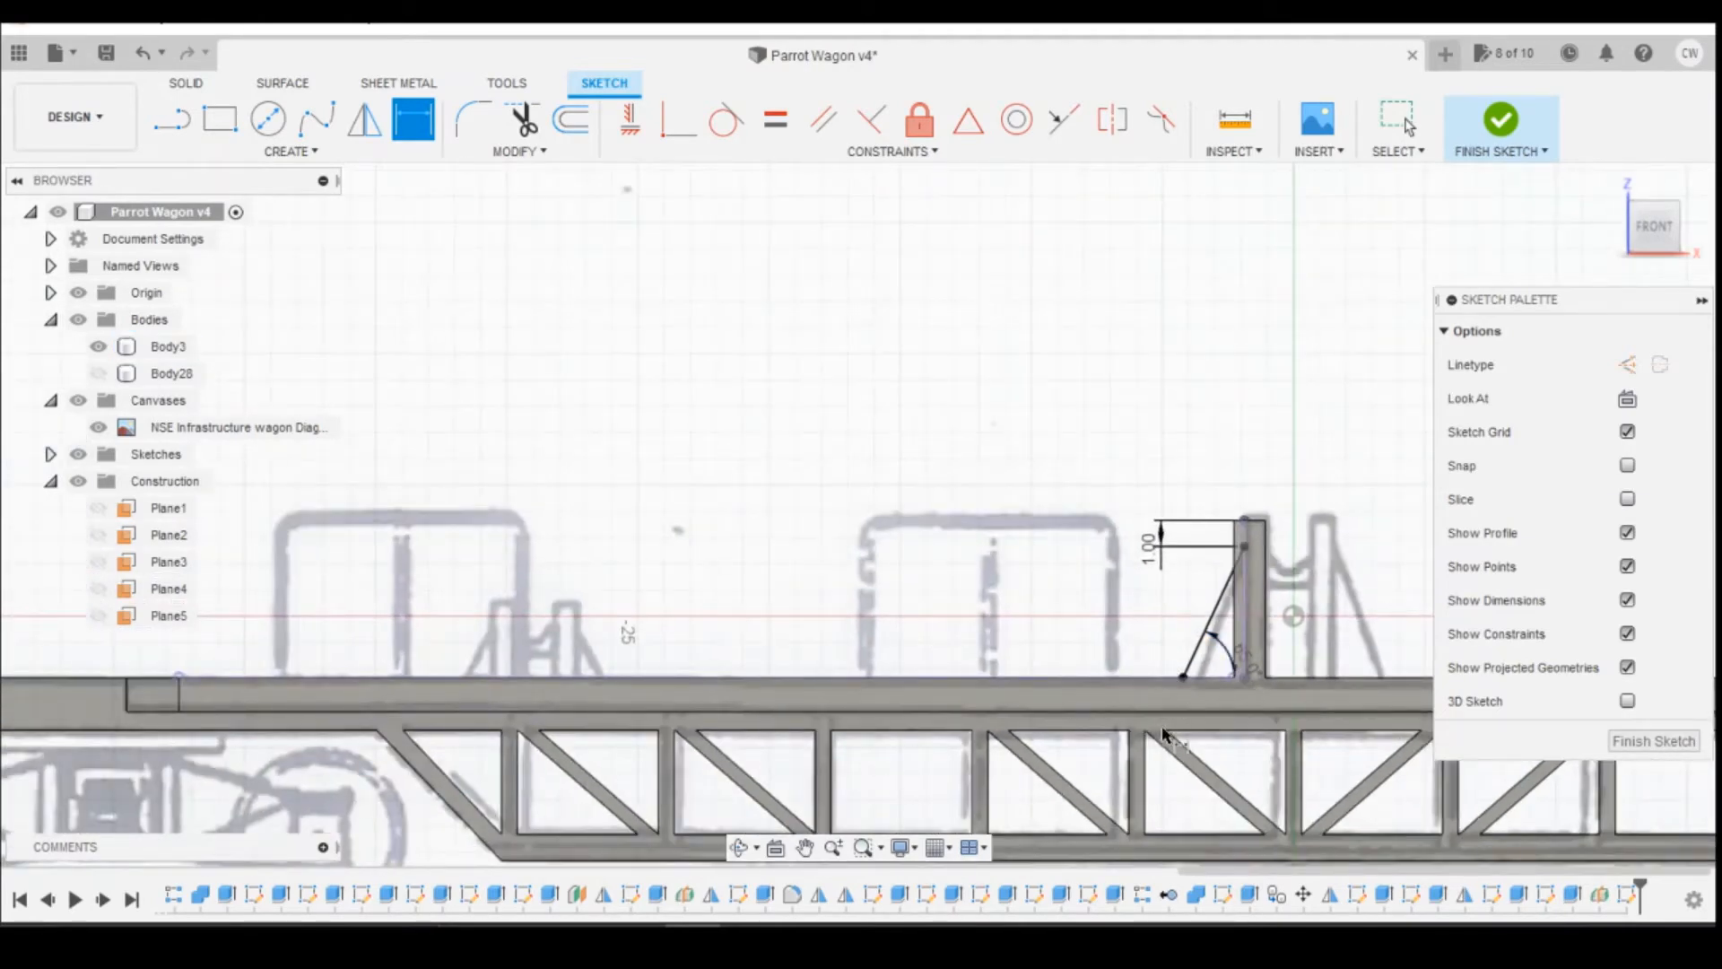
{"action": "key", "text": "Escape"}
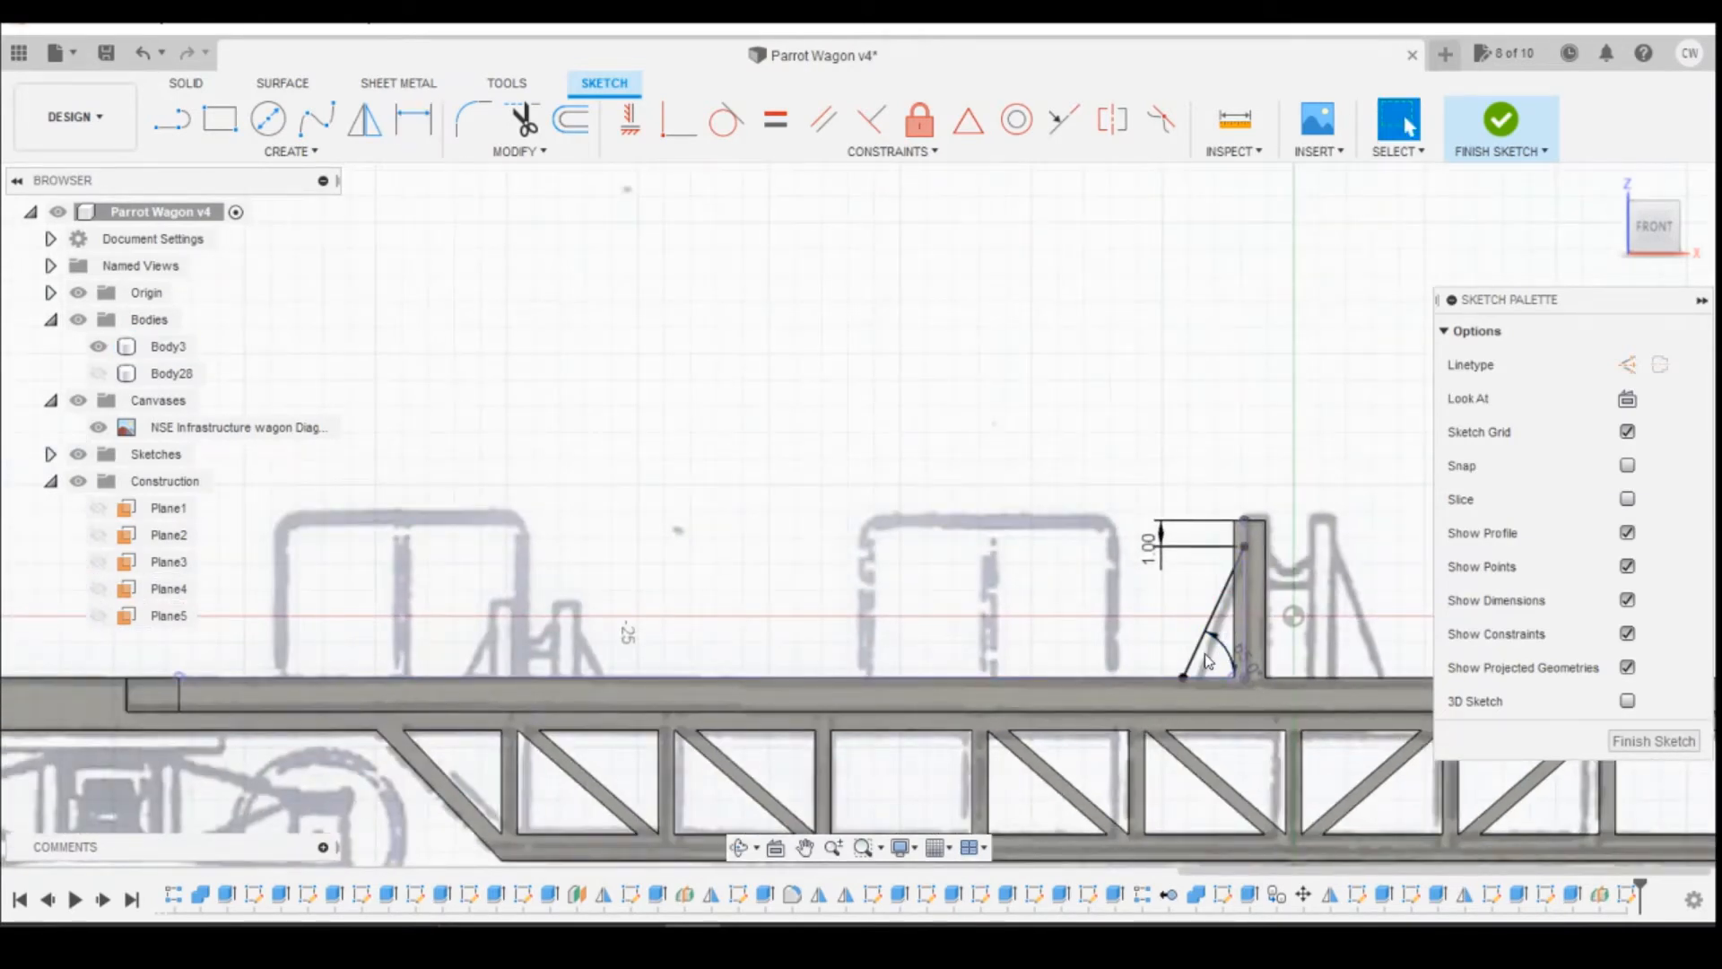
Step: Close the triangular brace profile with a line about 2.3 mm long along the deck from the brace's foot to the post's web
{"action": "key", "text": "l"}
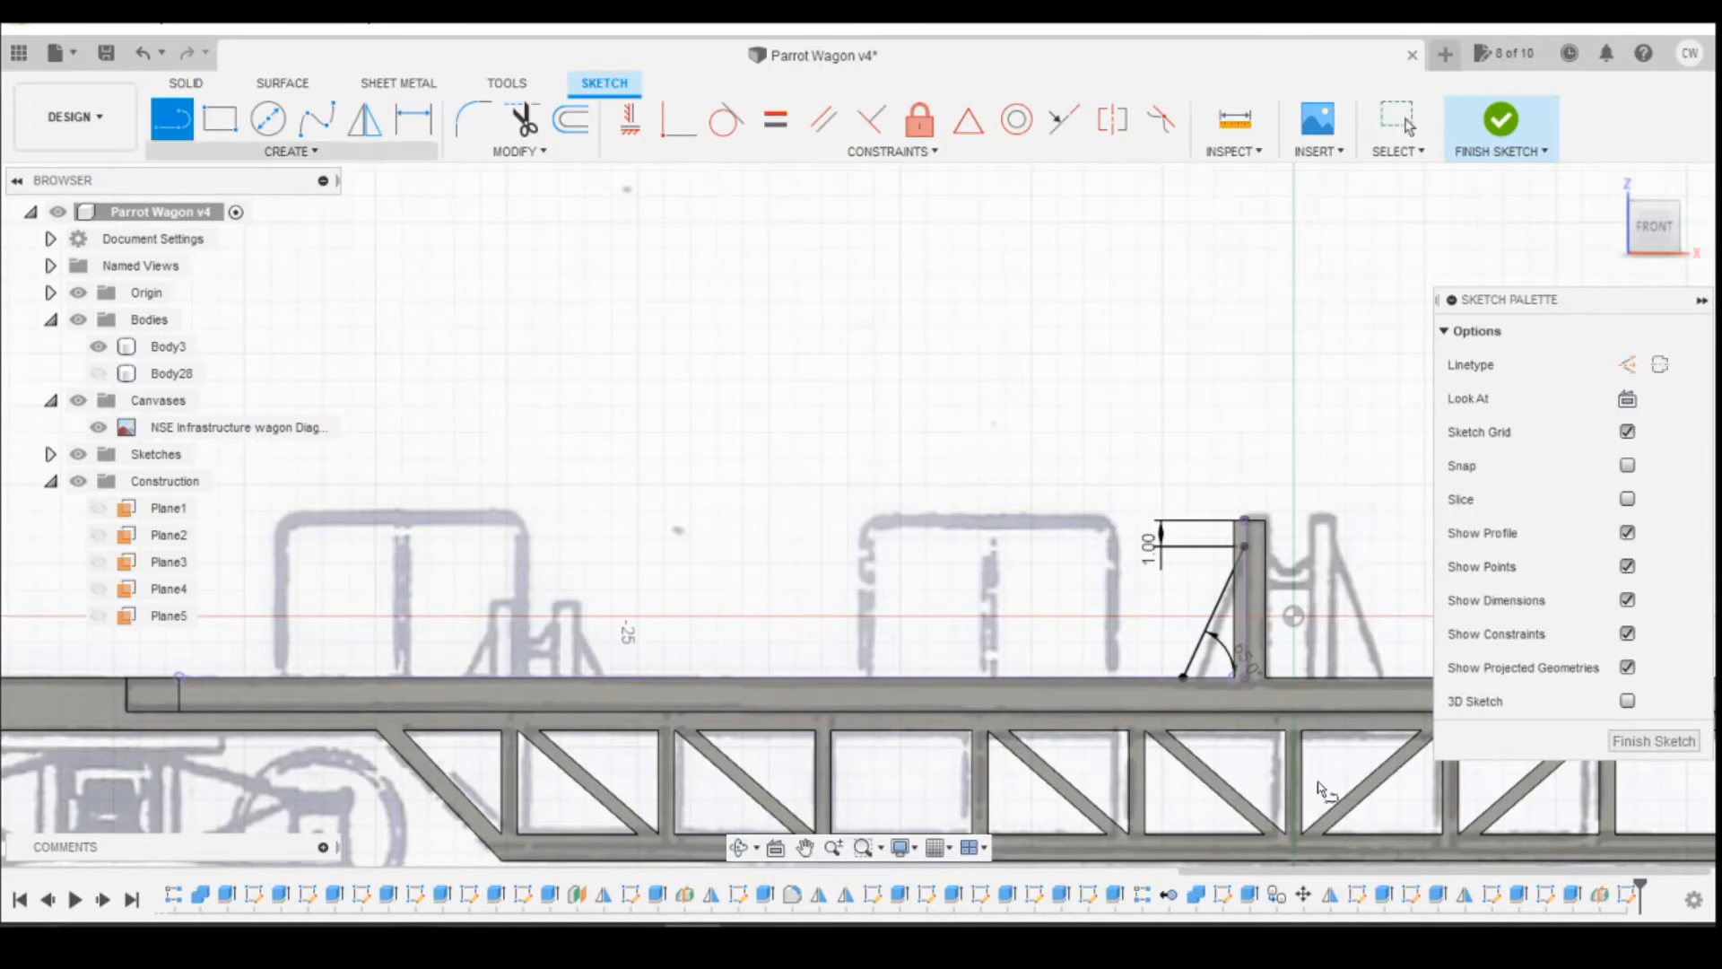
{"action": "left_click", "coordinate": [1183, 677]}
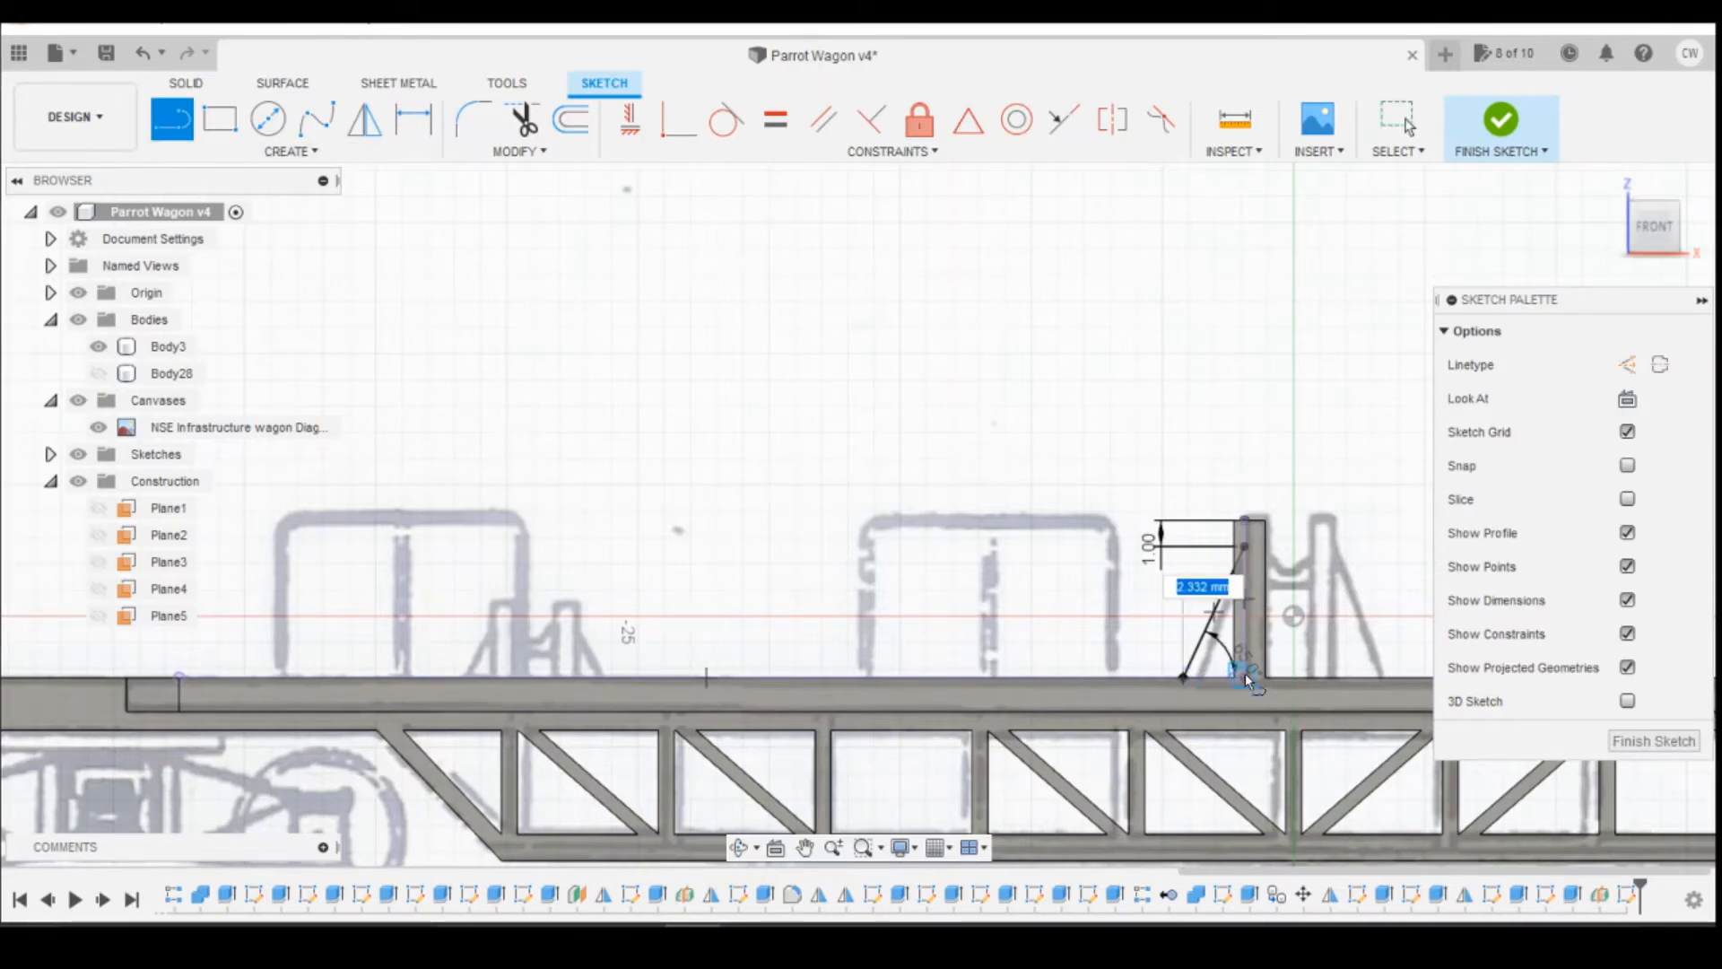
{"action": "left_click", "coordinate": [1244, 678]}
{"action": "key", "text": "Escape"}
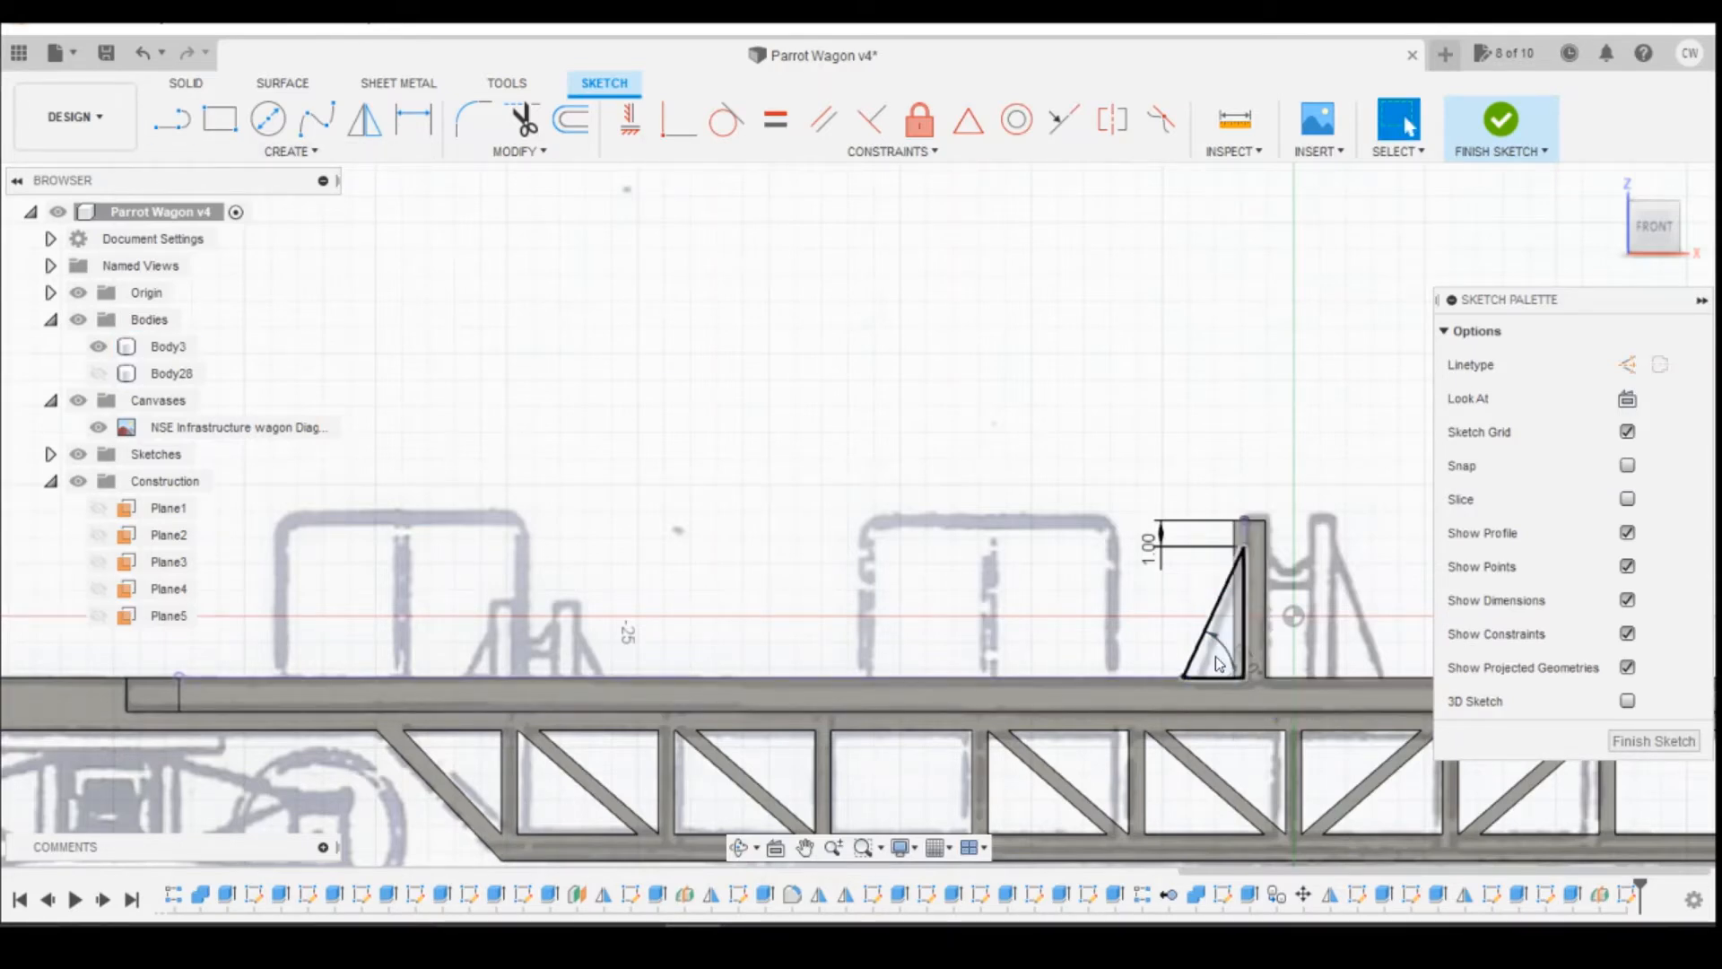
Step: Extrude the triangular brace profile symmetrically by 0.25 mm on each side of its plane, joining it to the wagon body
{"action": "left_click", "coordinate": [1215, 655]}
{"action": "right_click", "coordinate": [1204, 649]}
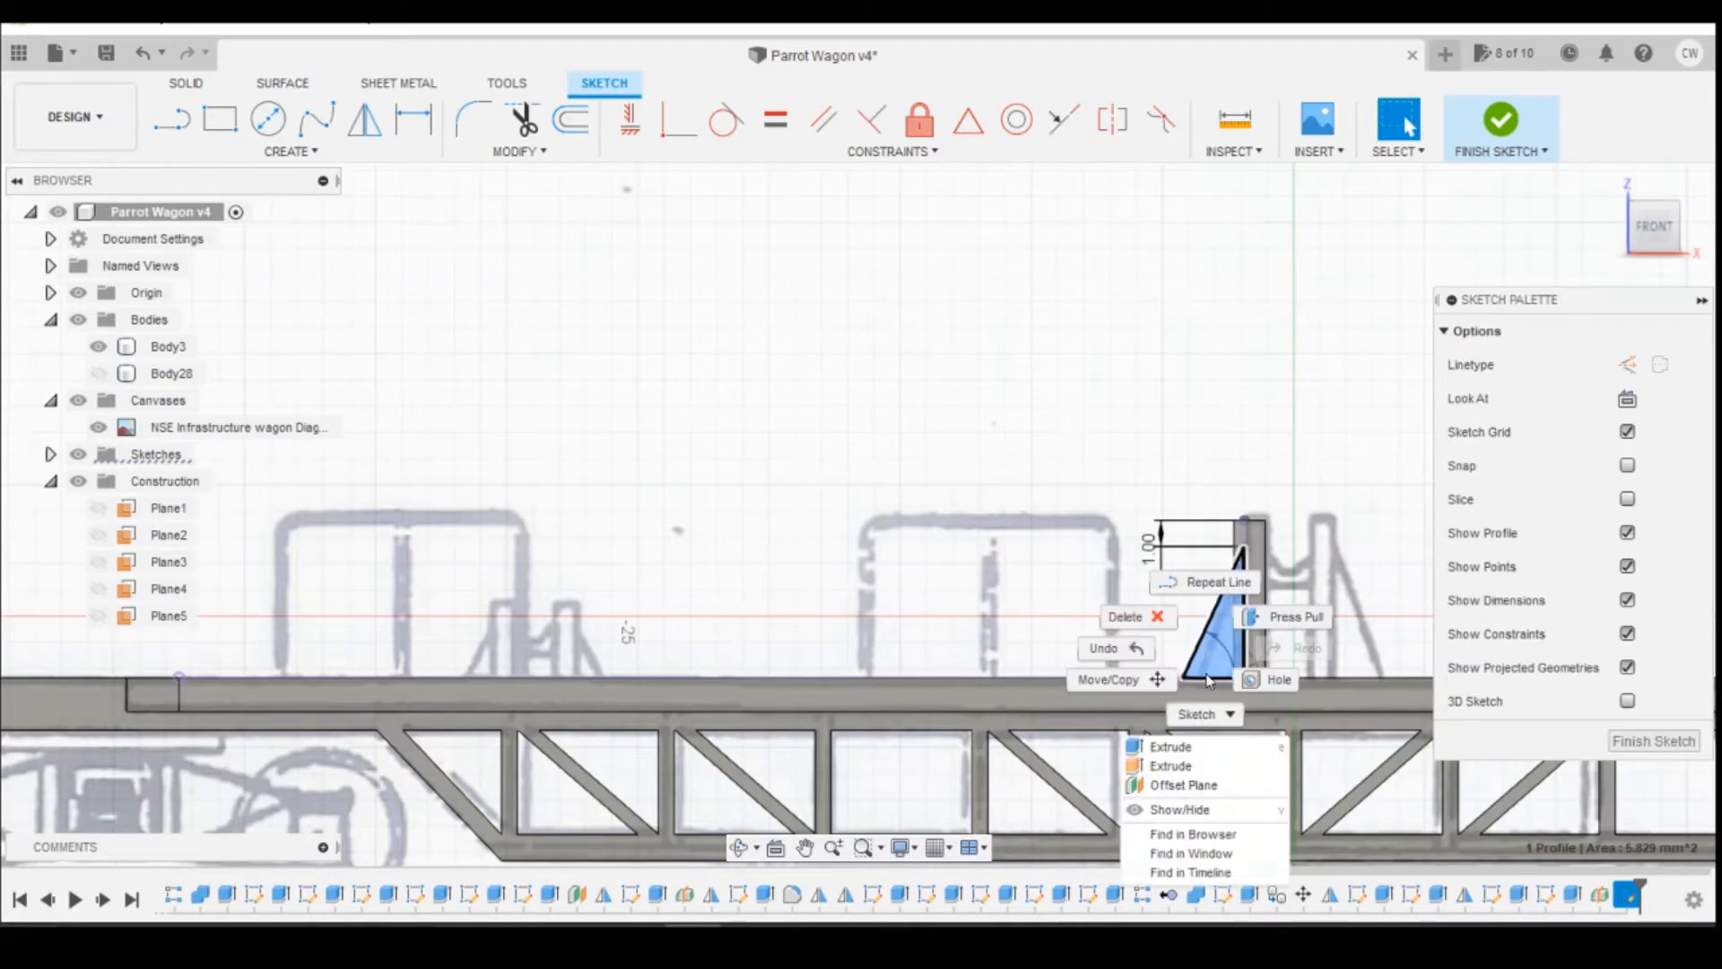
{"action": "left_click", "coordinate": [1157, 747]}
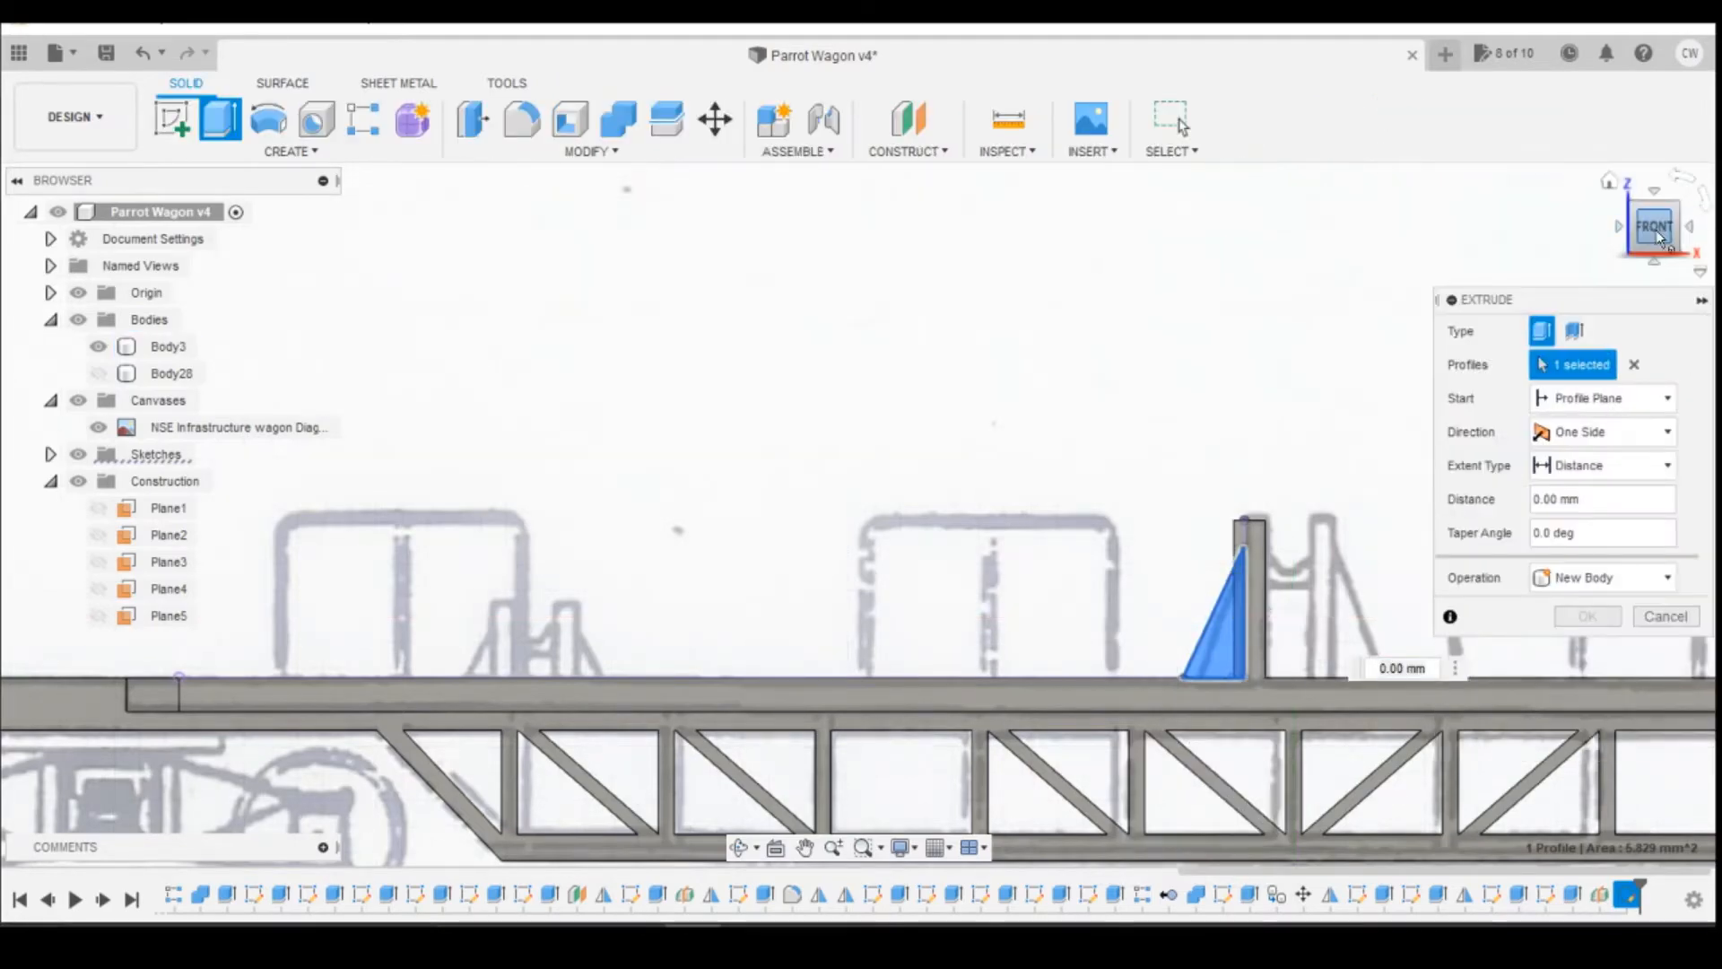
{"action": "left_click", "coordinate": [1628, 215]}
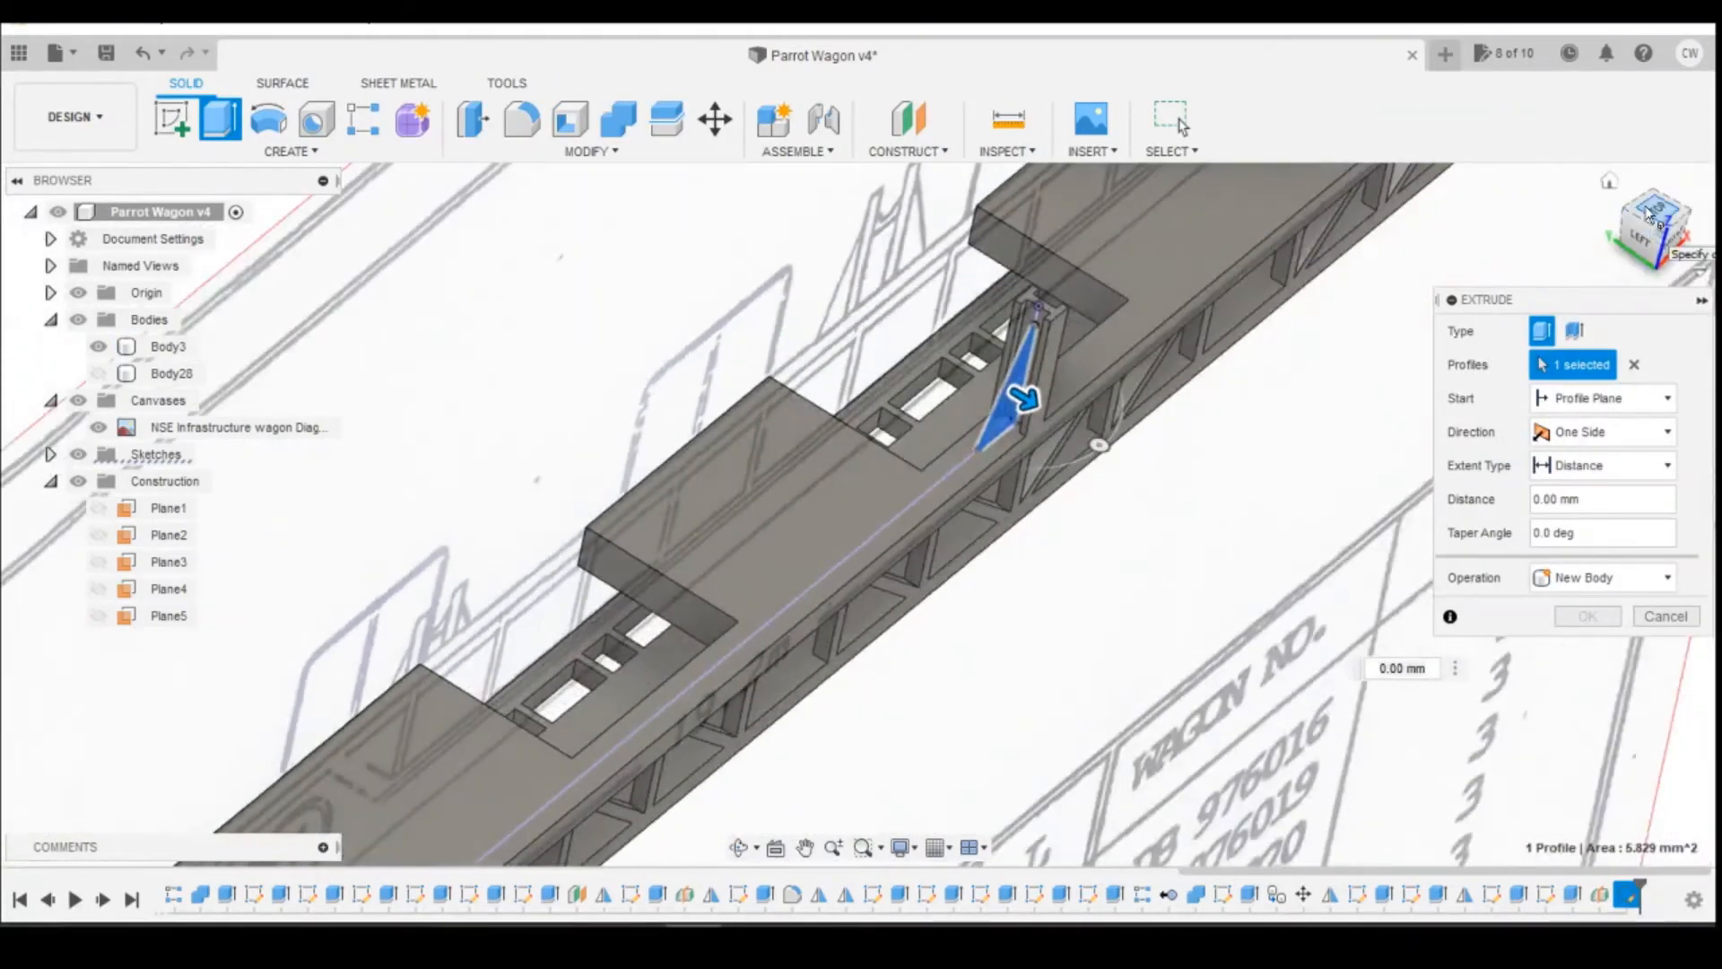
{"action": "left_click", "coordinate": [1648, 208]}
{"action": "scroll", "coordinate": [814, 219], "scroll_direction": "up", "scroll_amount": 10}
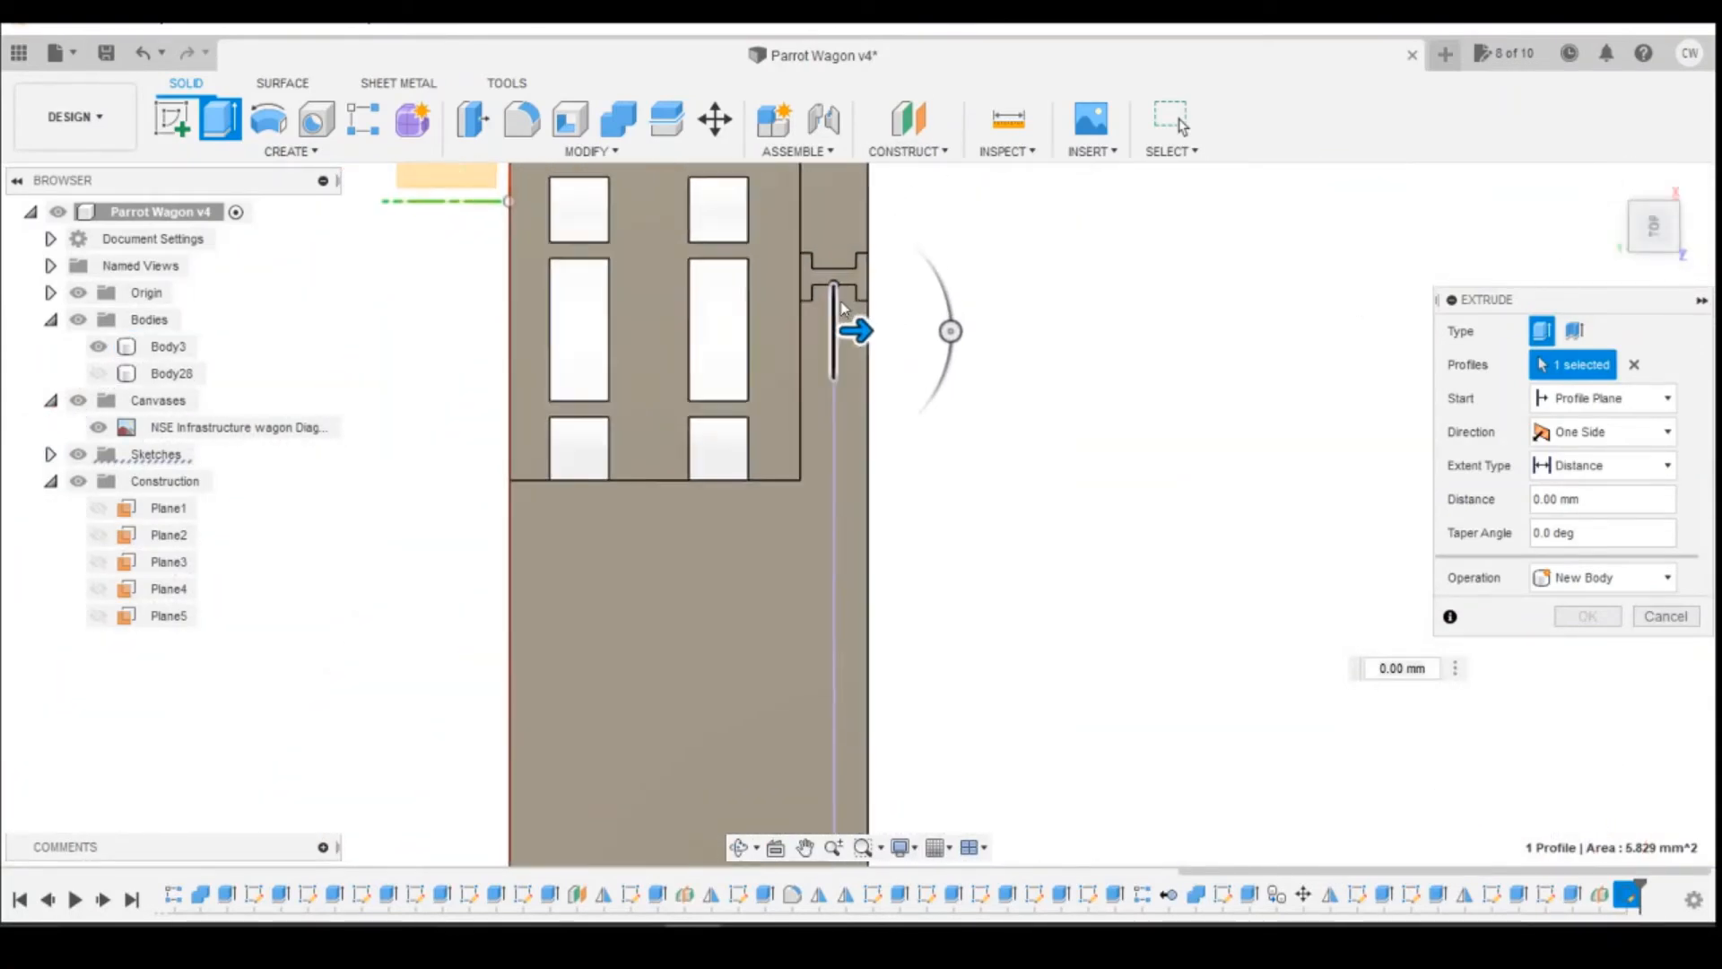
{"action": "left_click", "coordinate": [1586, 432]}
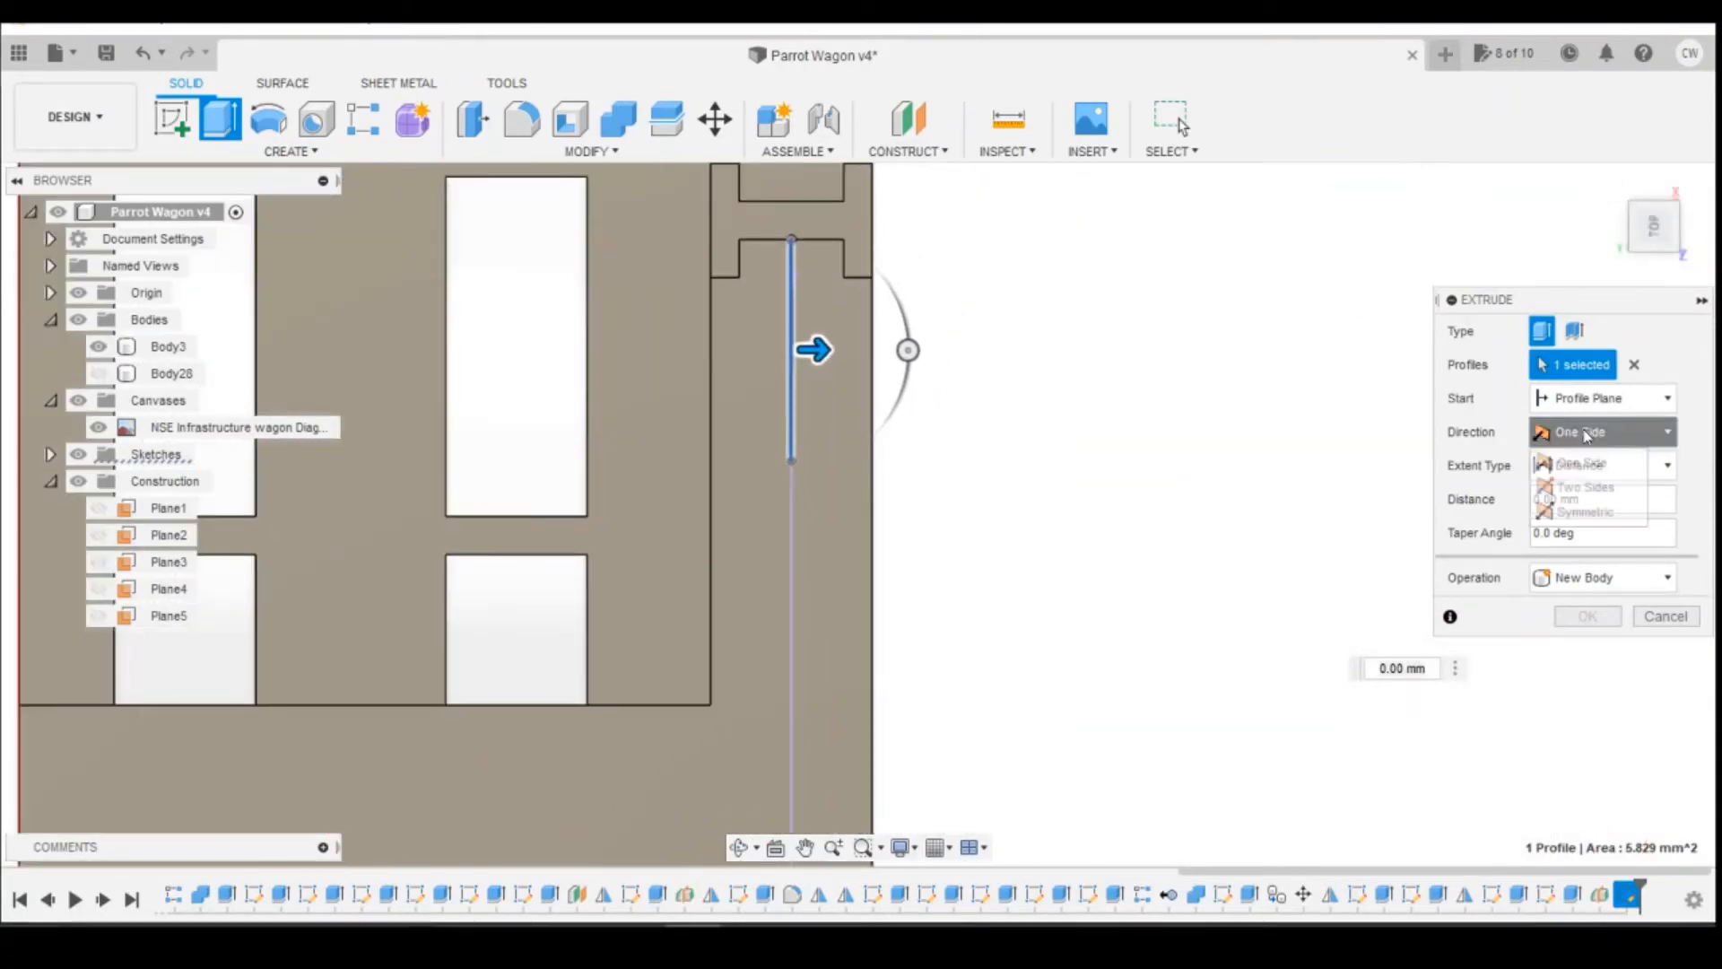
{"action": "left_click", "coordinate": [1585, 511]}
{"action": "left_click_drag", "start_coordinate": [815, 349], "coordinate": [836, 349]}
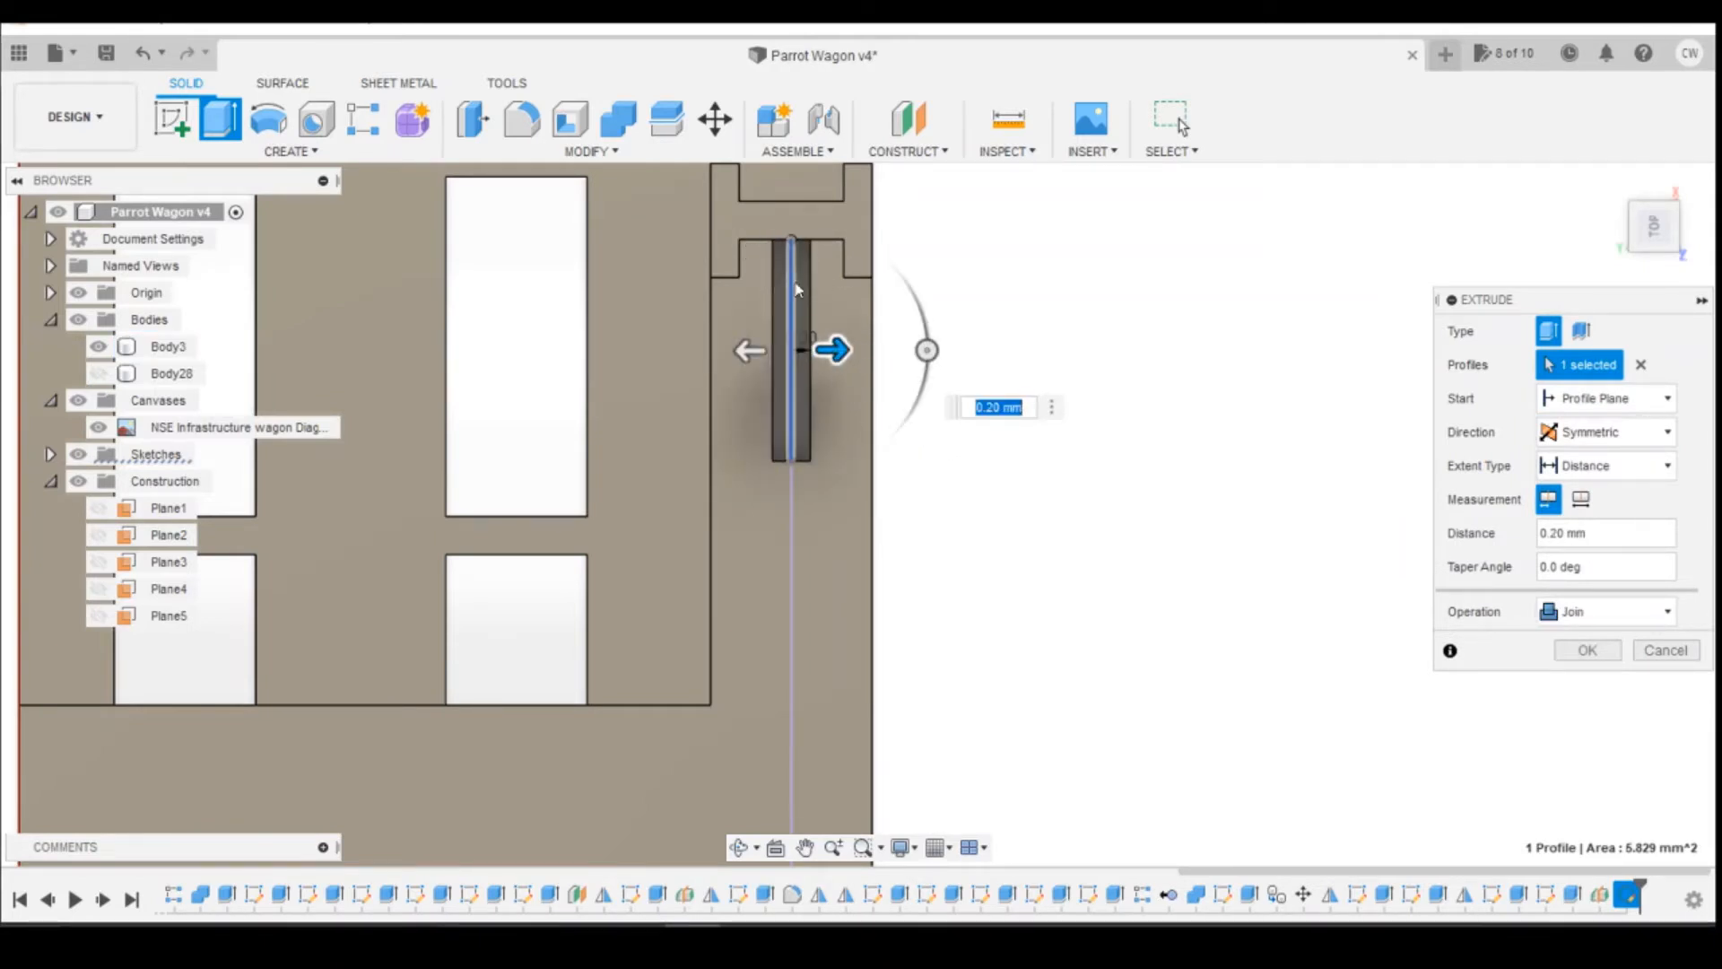
{"action": "left_click", "coordinate": [1001, 408]}
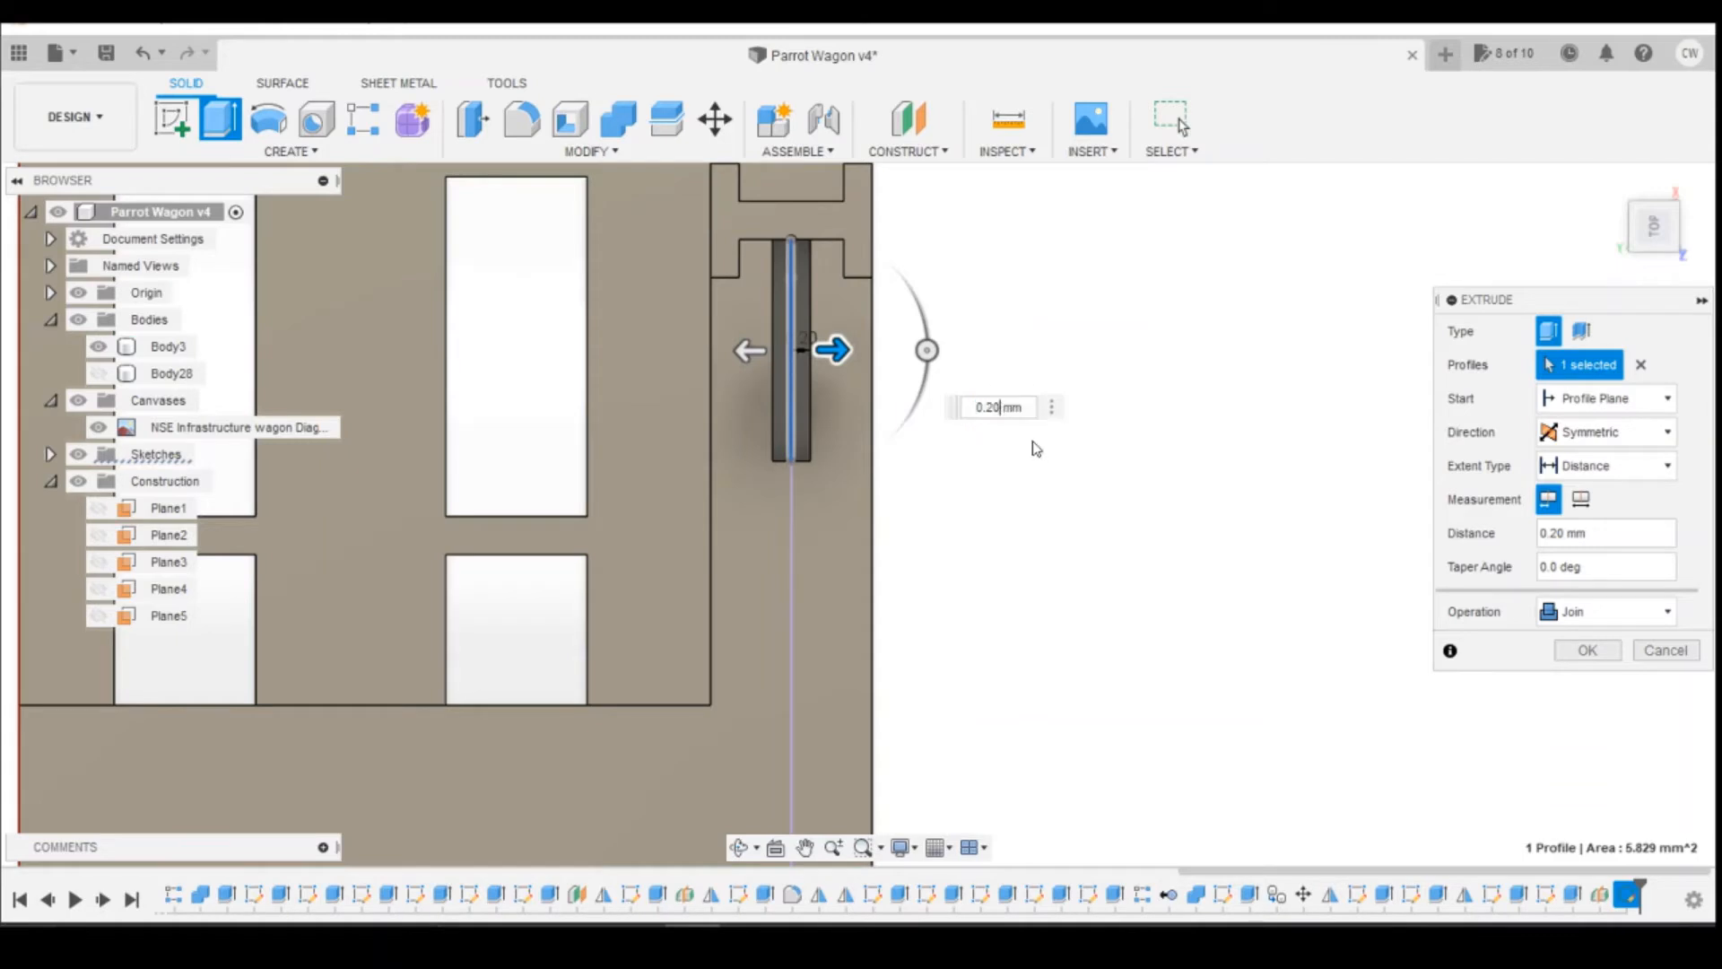
{"action": "key", "text": "BackSpace"}
{"action": "type", "text": "5"}
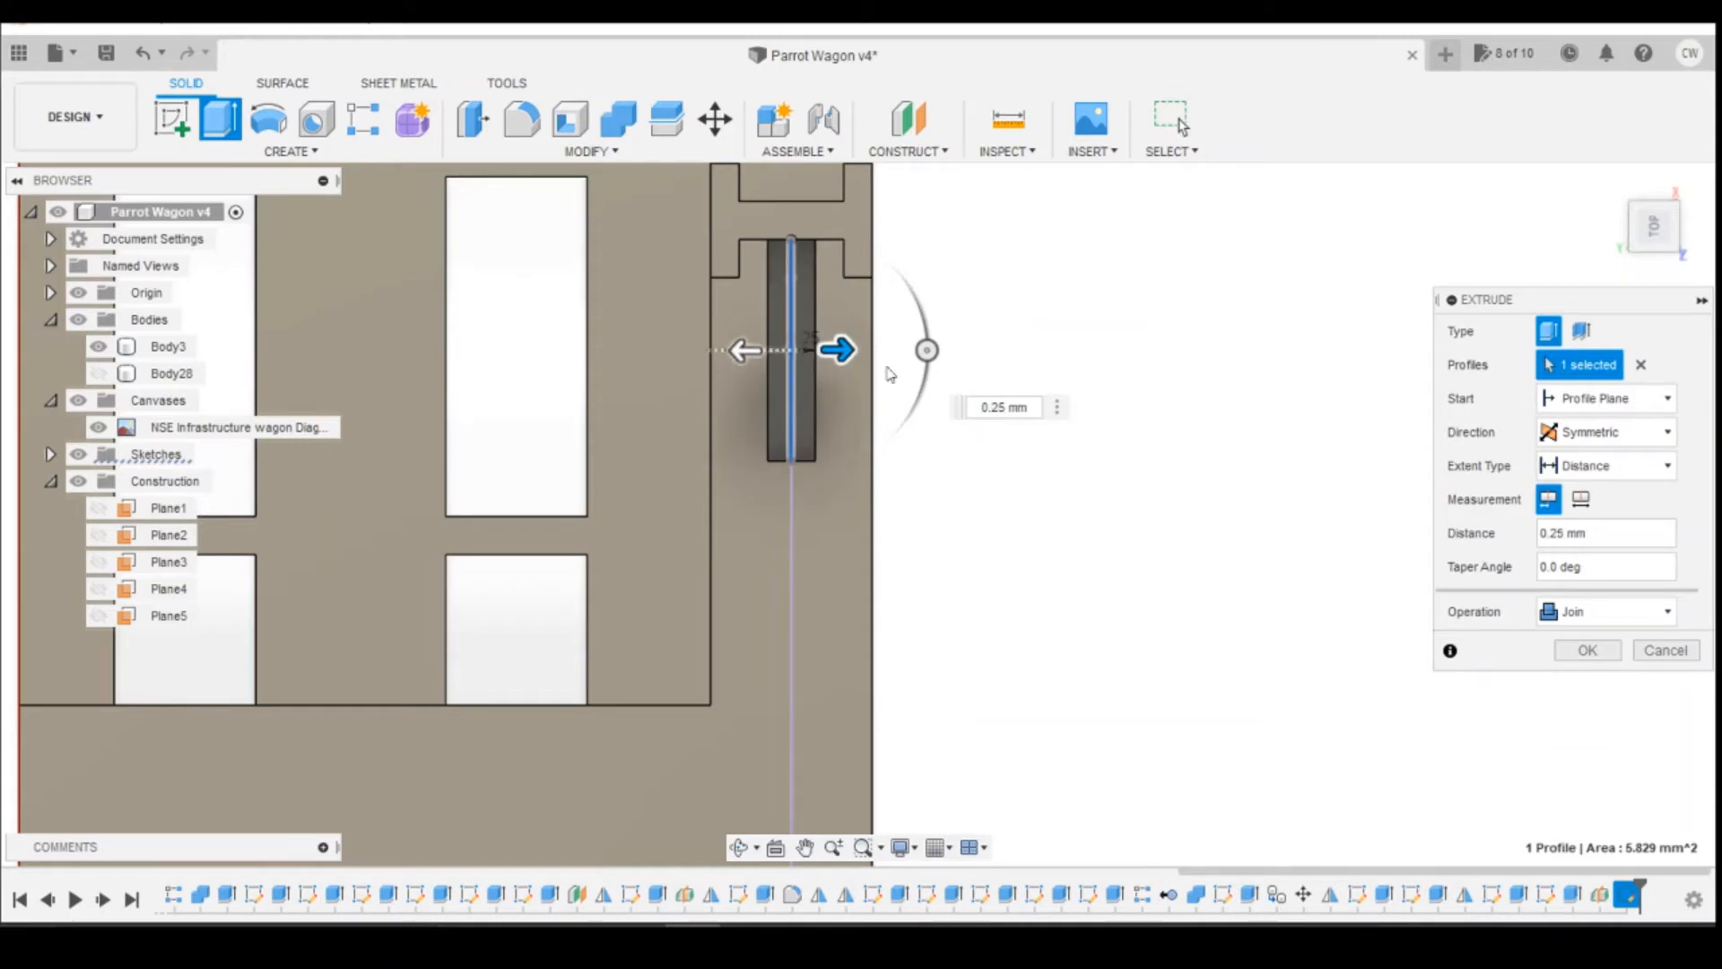
{"action": "left_click", "coordinate": [1597, 665]}
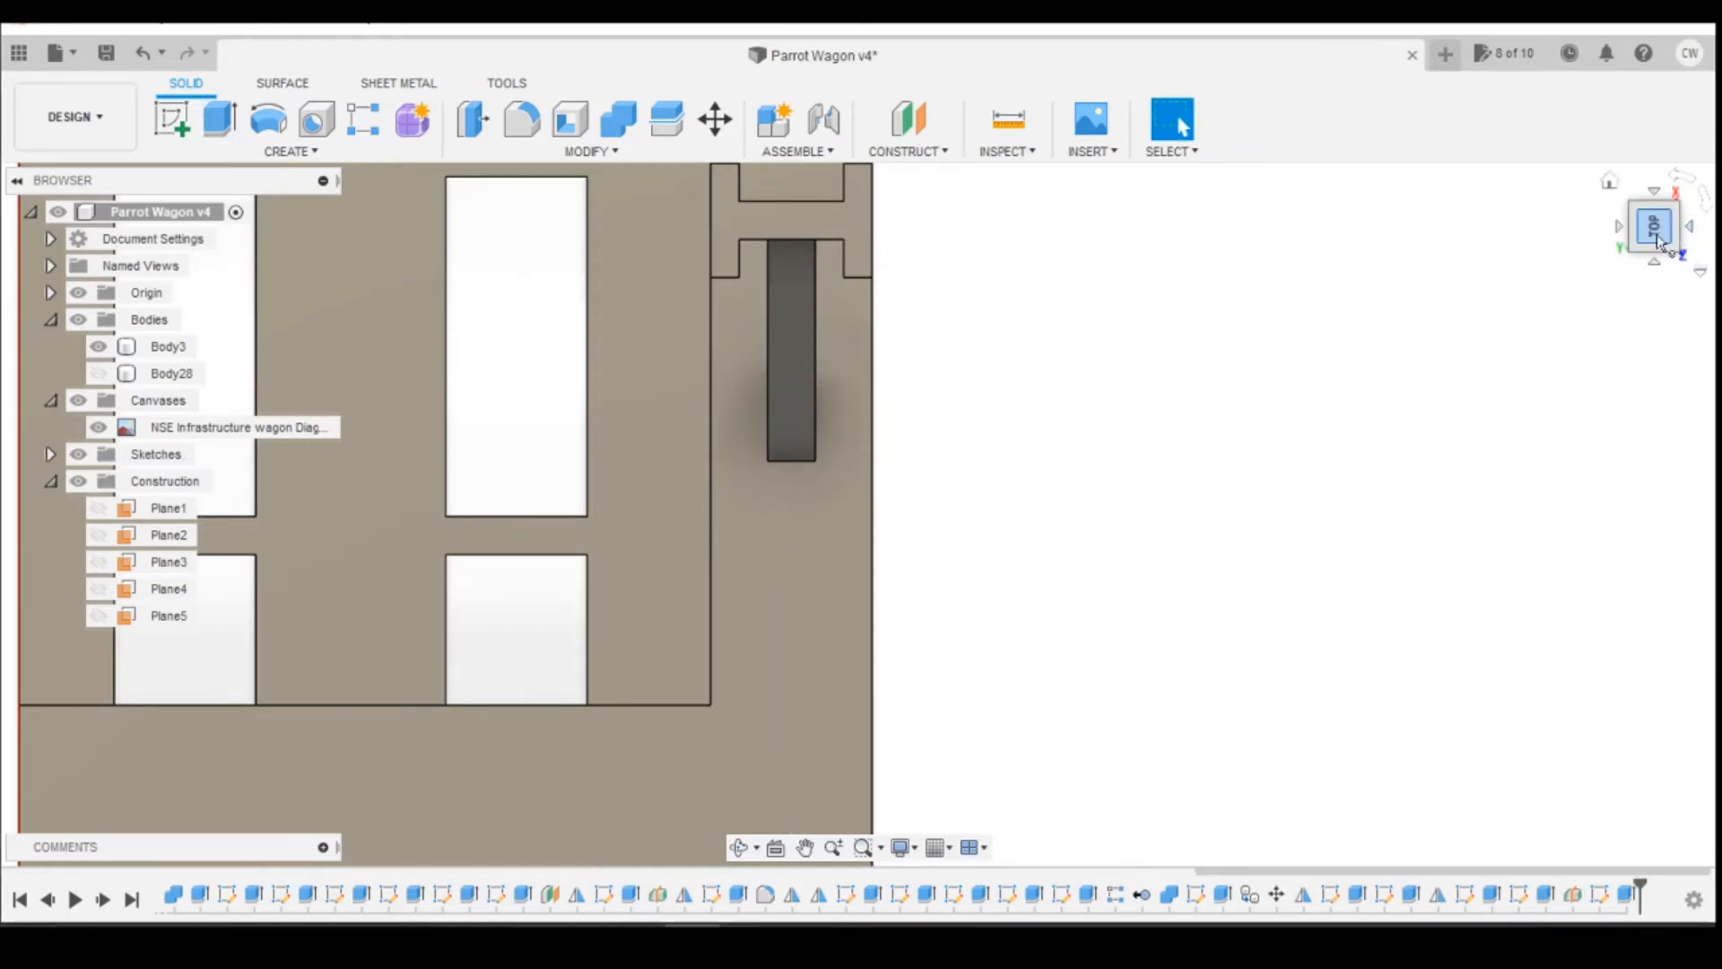
Step: Mirror the brace extrusion together with the post's two extrude features about Plane1 to form the opposite reel support
{"action": "left_click", "coordinate": [1656, 234]}
{"action": "middle_click_drag", "start_coordinate": [1031, 529], "coordinate": [879, 538], "text": "shift"}
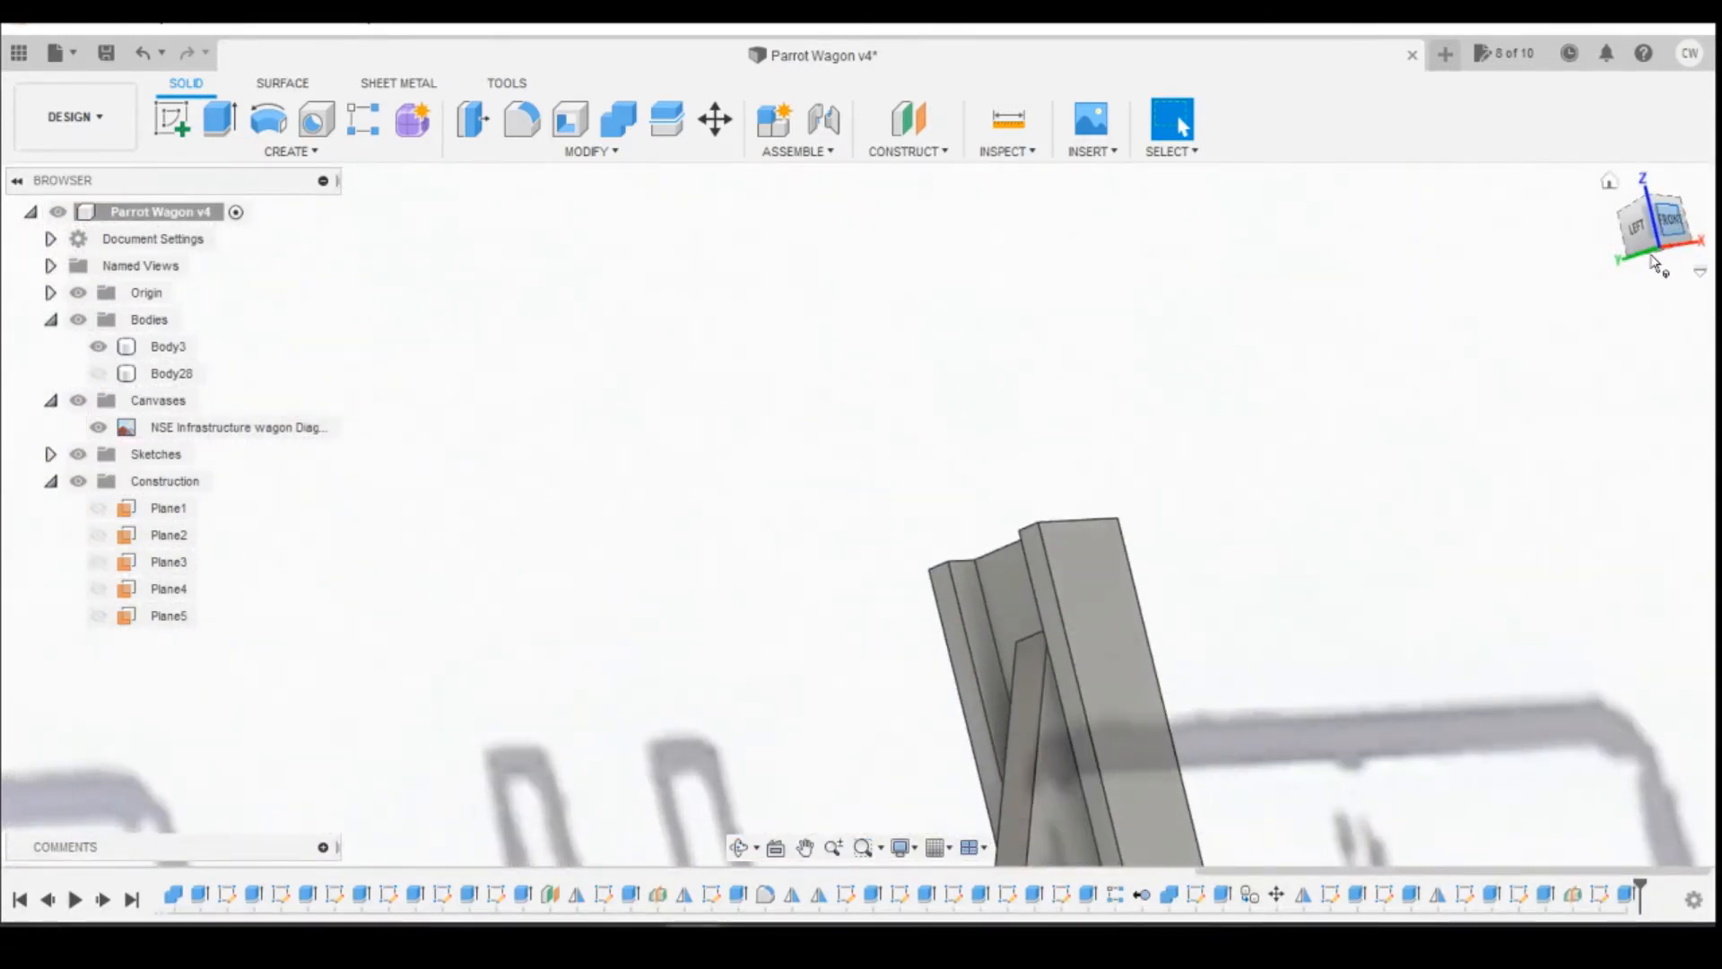
{"action": "left_click", "coordinate": [1657, 233]}
{"action": "scroll", "coordinate": [1046, 535], "scroll_direction": "down", "scroll_amount": 5}
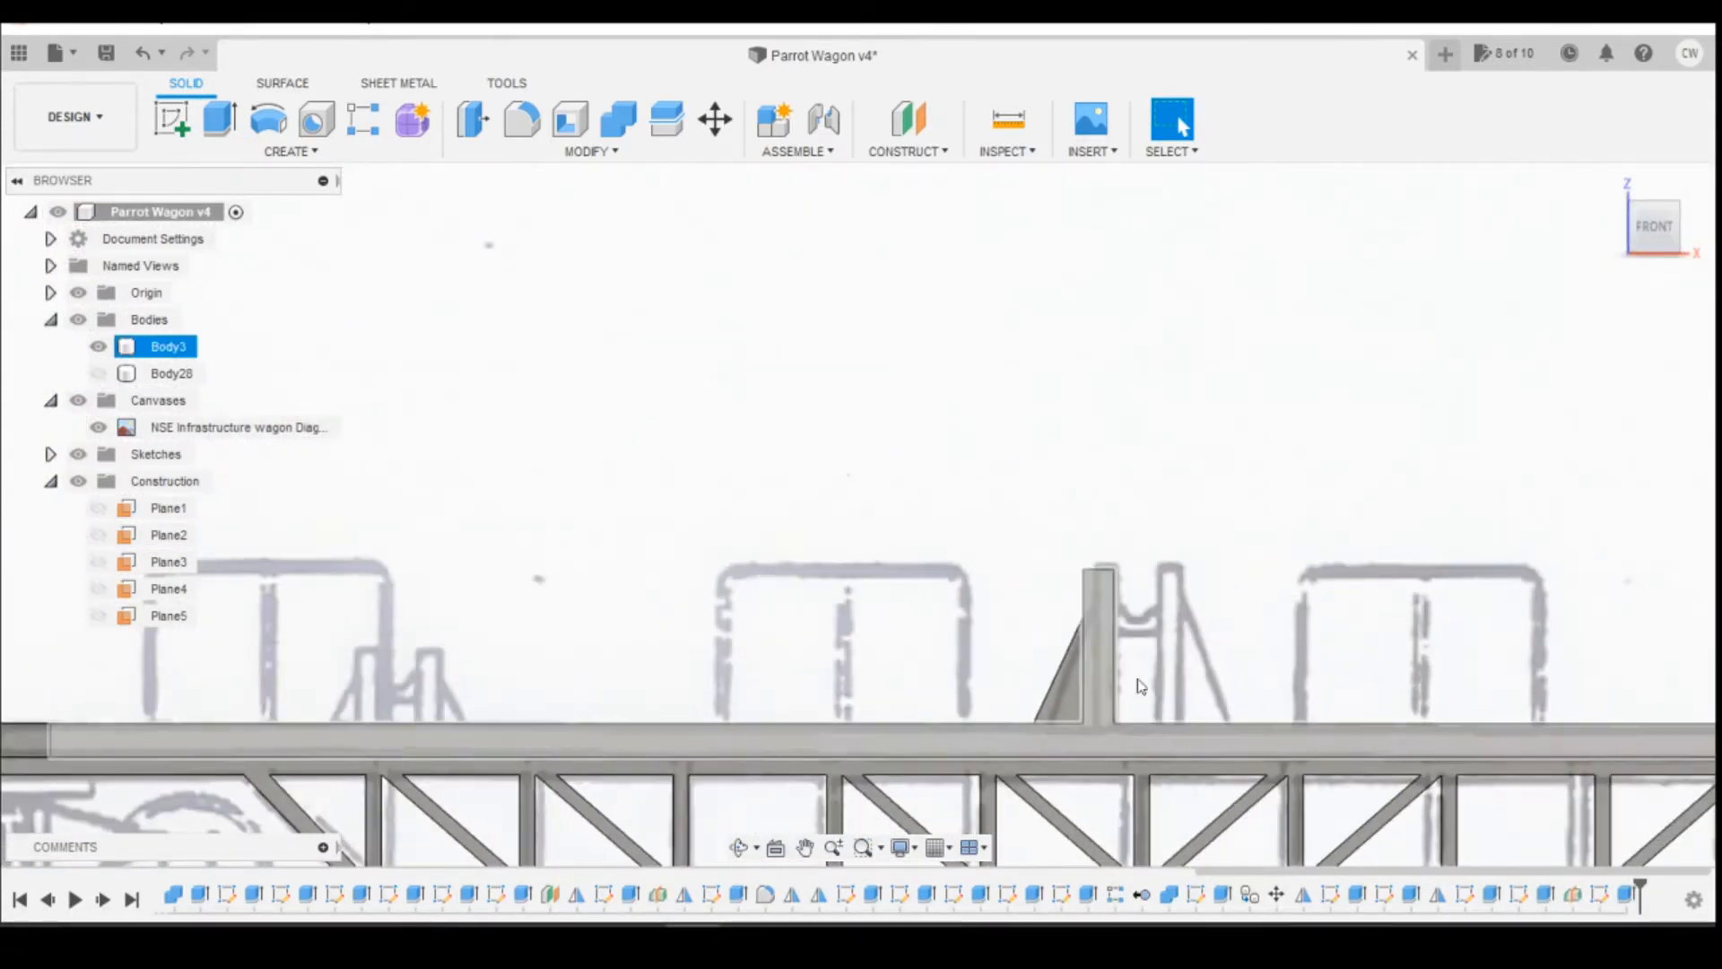
{"action": "left_click", "coordinate": [228, 151]}
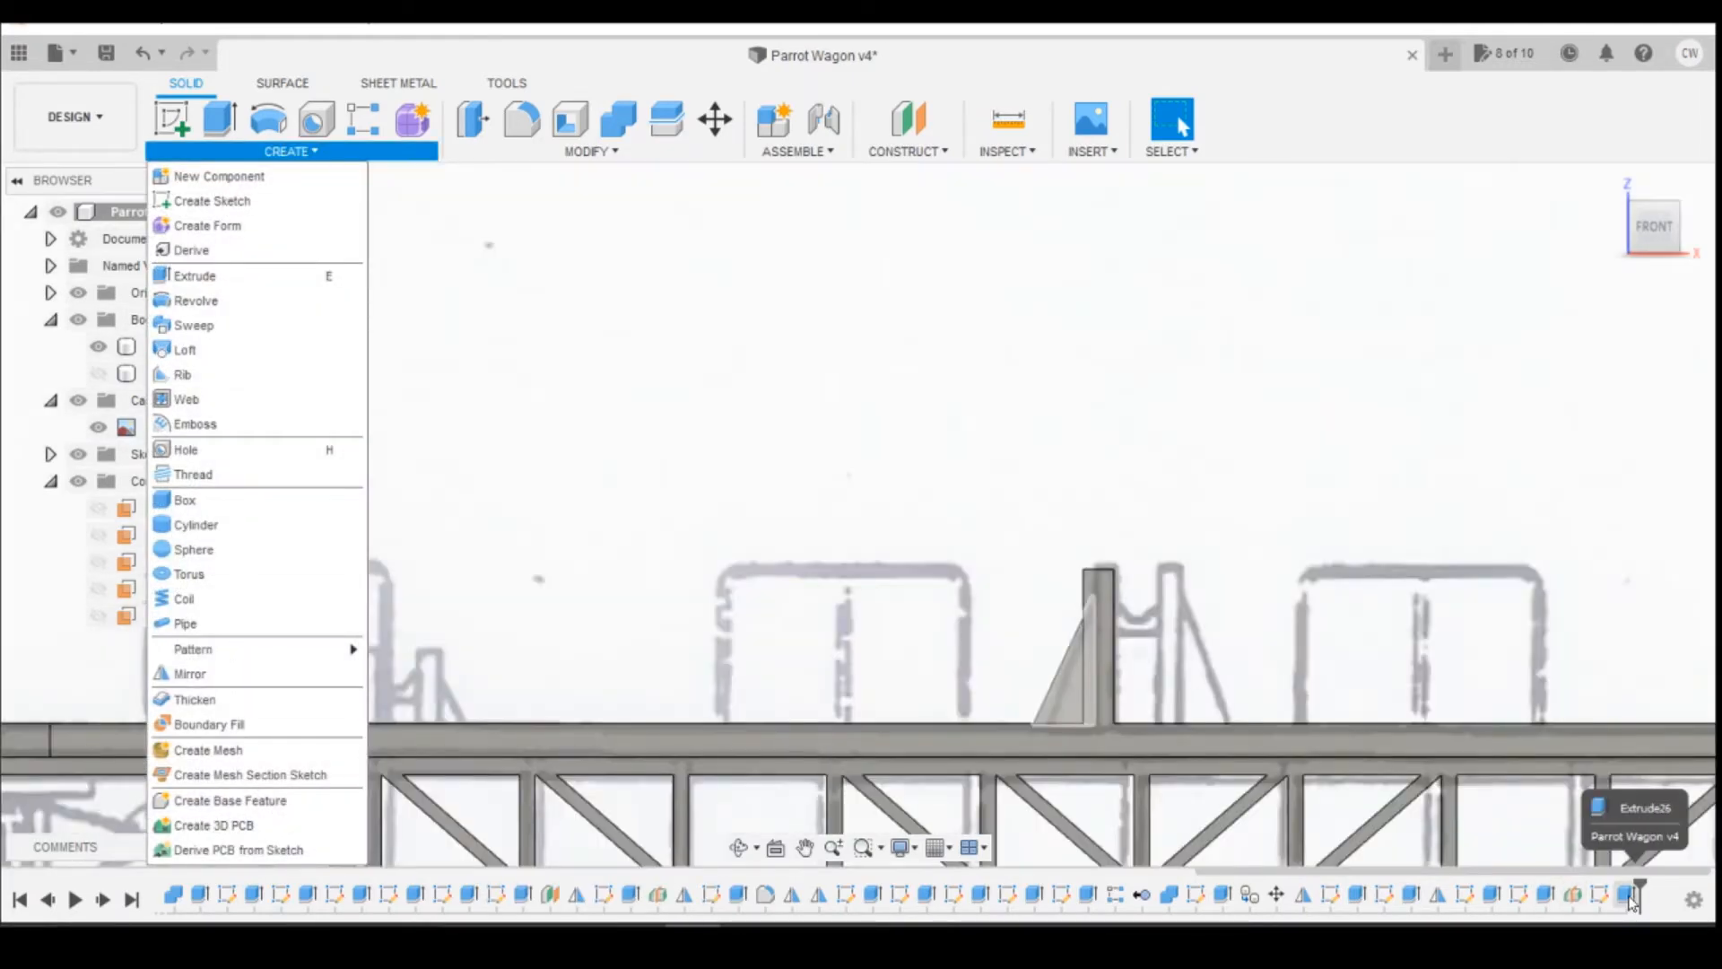
{"action": "left_click", "coordinate": [1630, 899]}
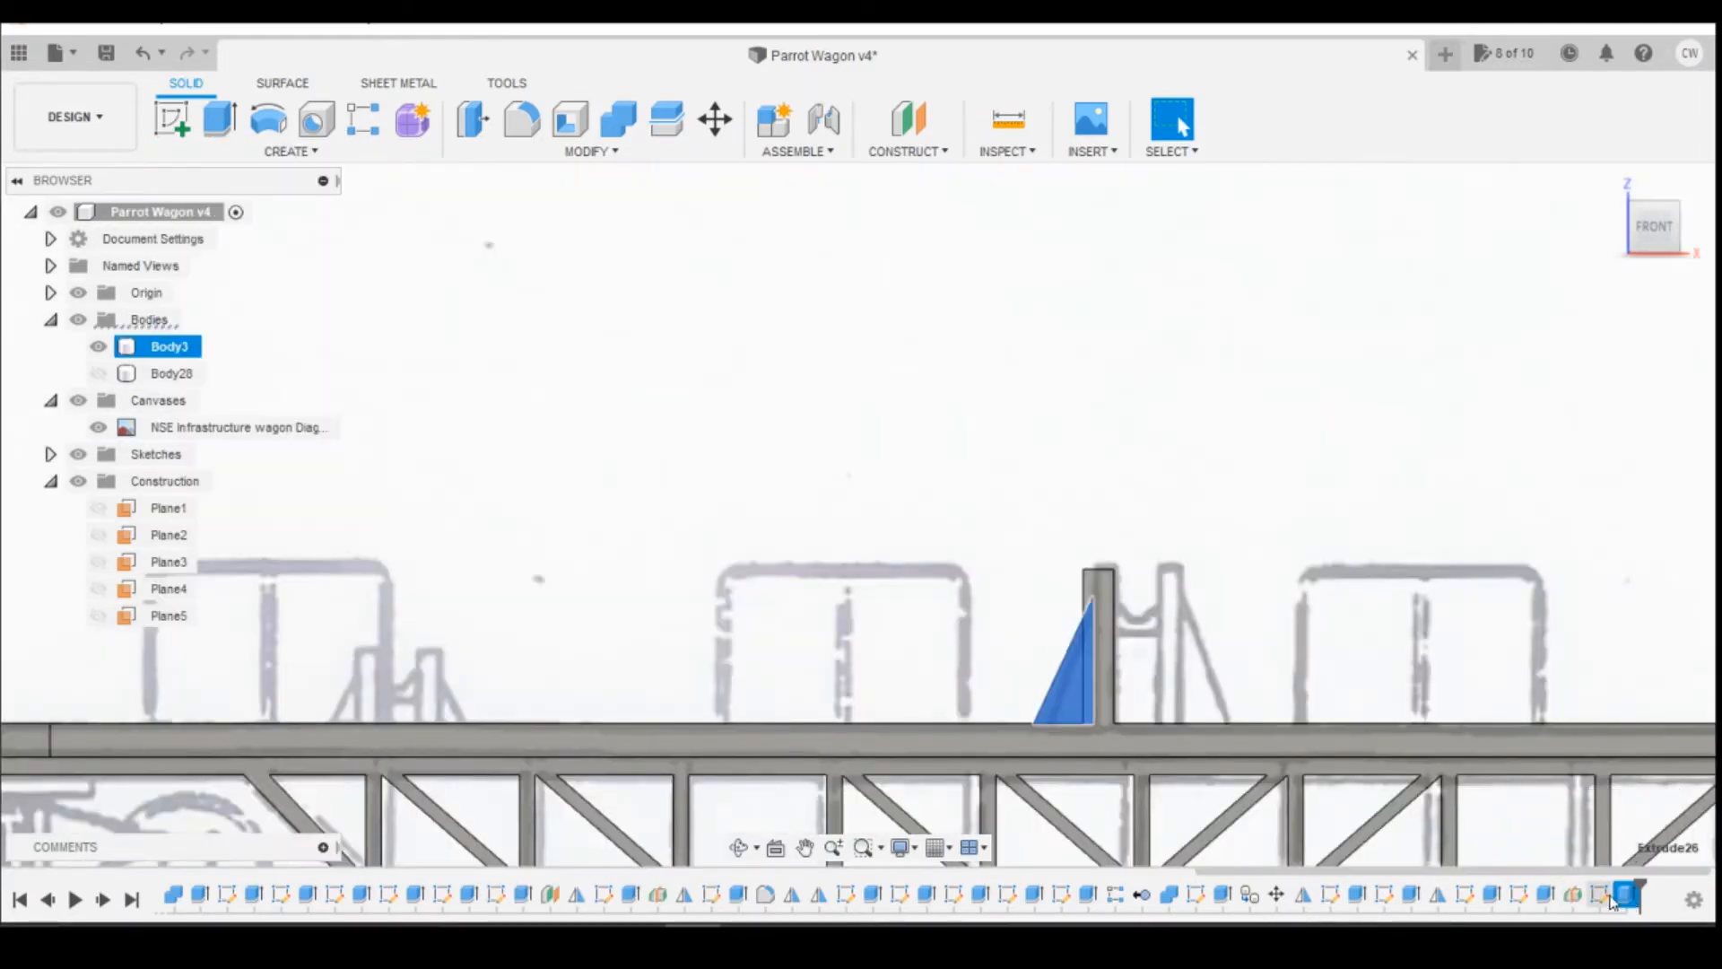
{"action": "left_click", "coordinate": [1547, 897]}
{"action": "left_click", "coordinate": [1492, 895], "text": "ctrl"}
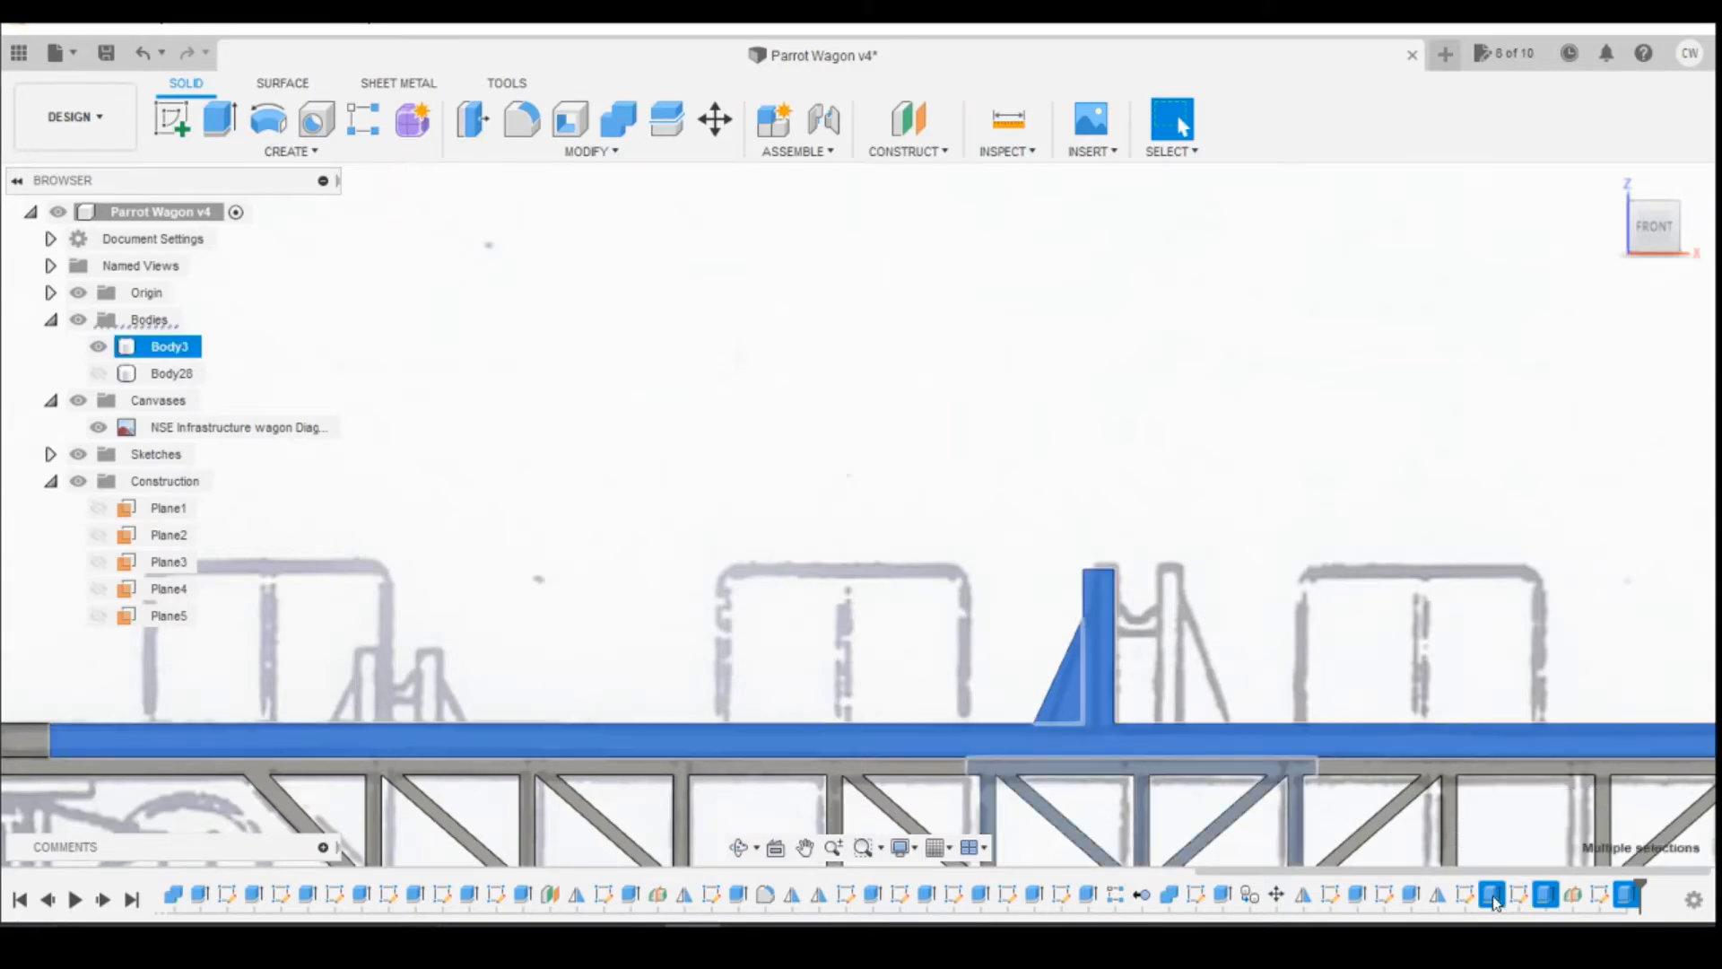
{"action": "right_click", "coordinate": [1495, 898]}
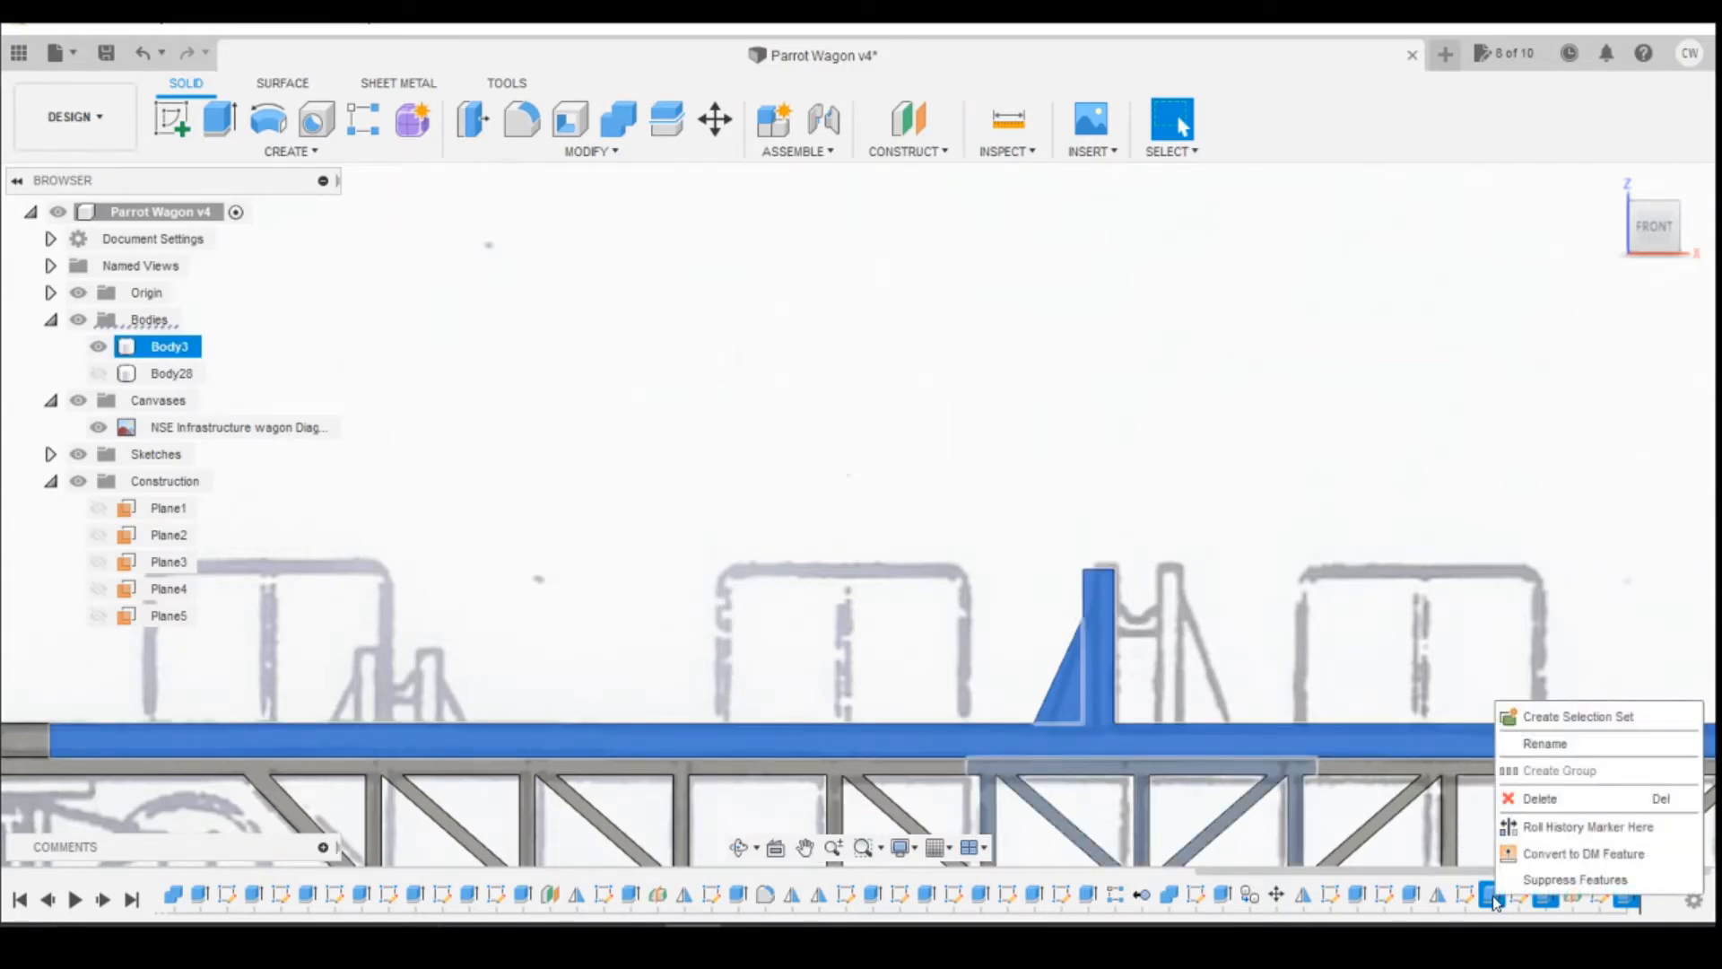
{"action": "left_click", "coordinate": [742, 514]}
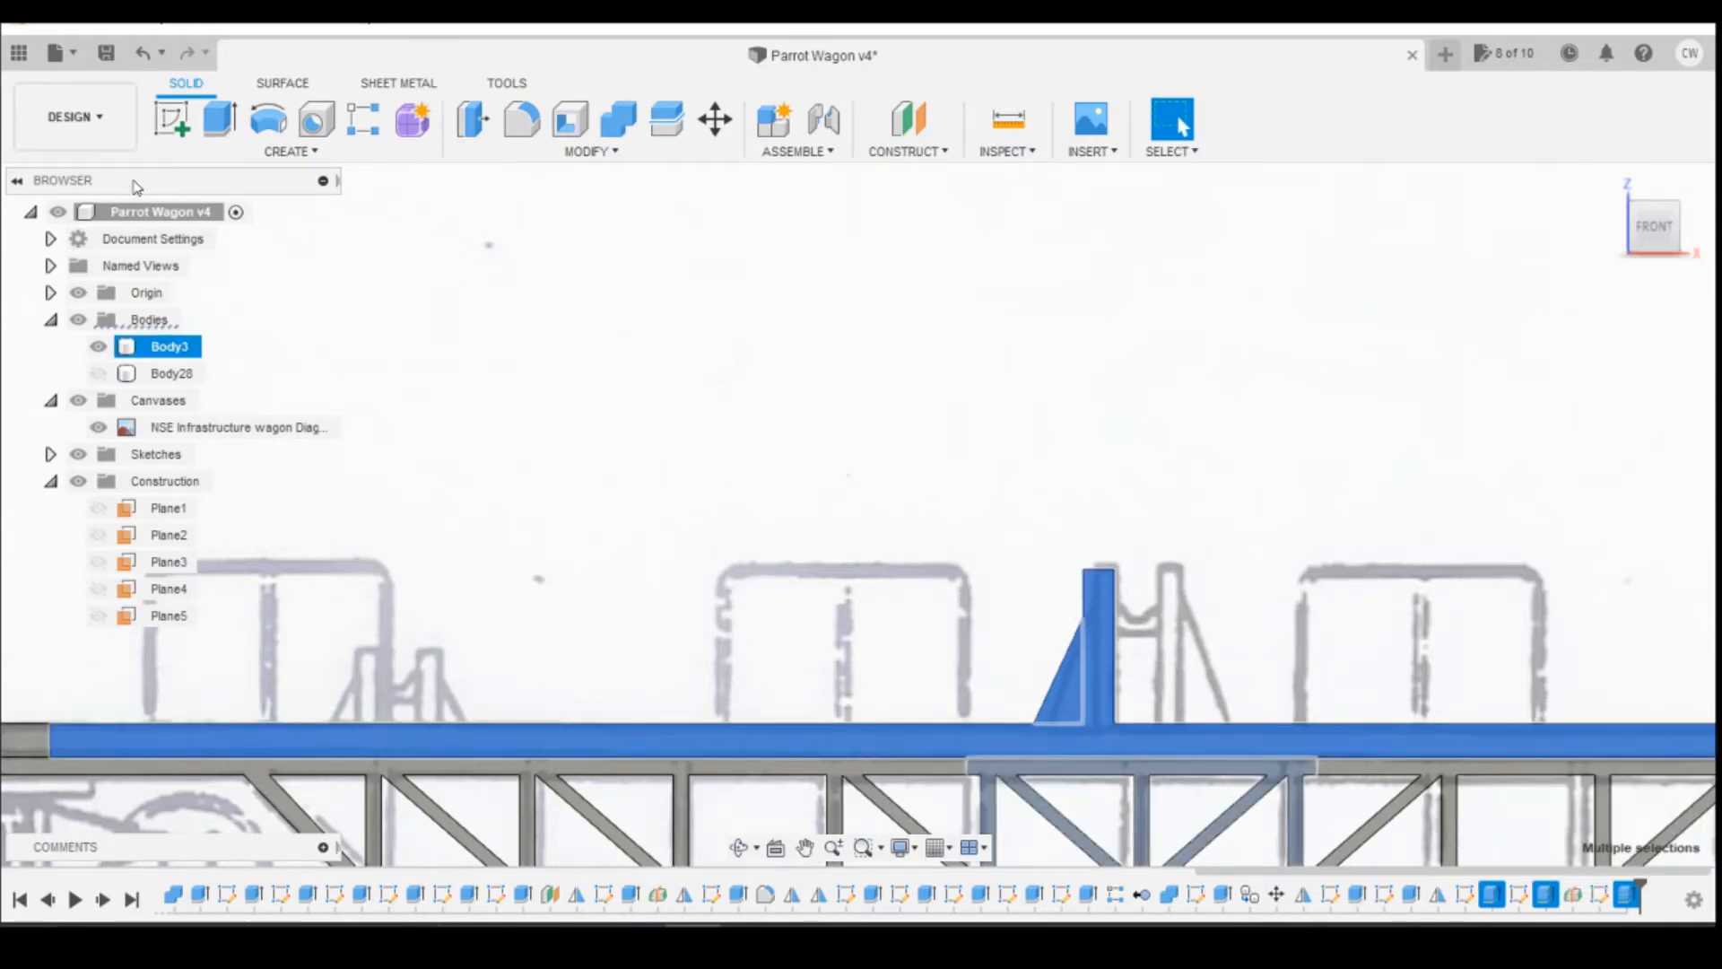
{"action": "left_click", "coordinate": [290, 151]}
{"action": "left_click", "coordinate": [193, 673]}
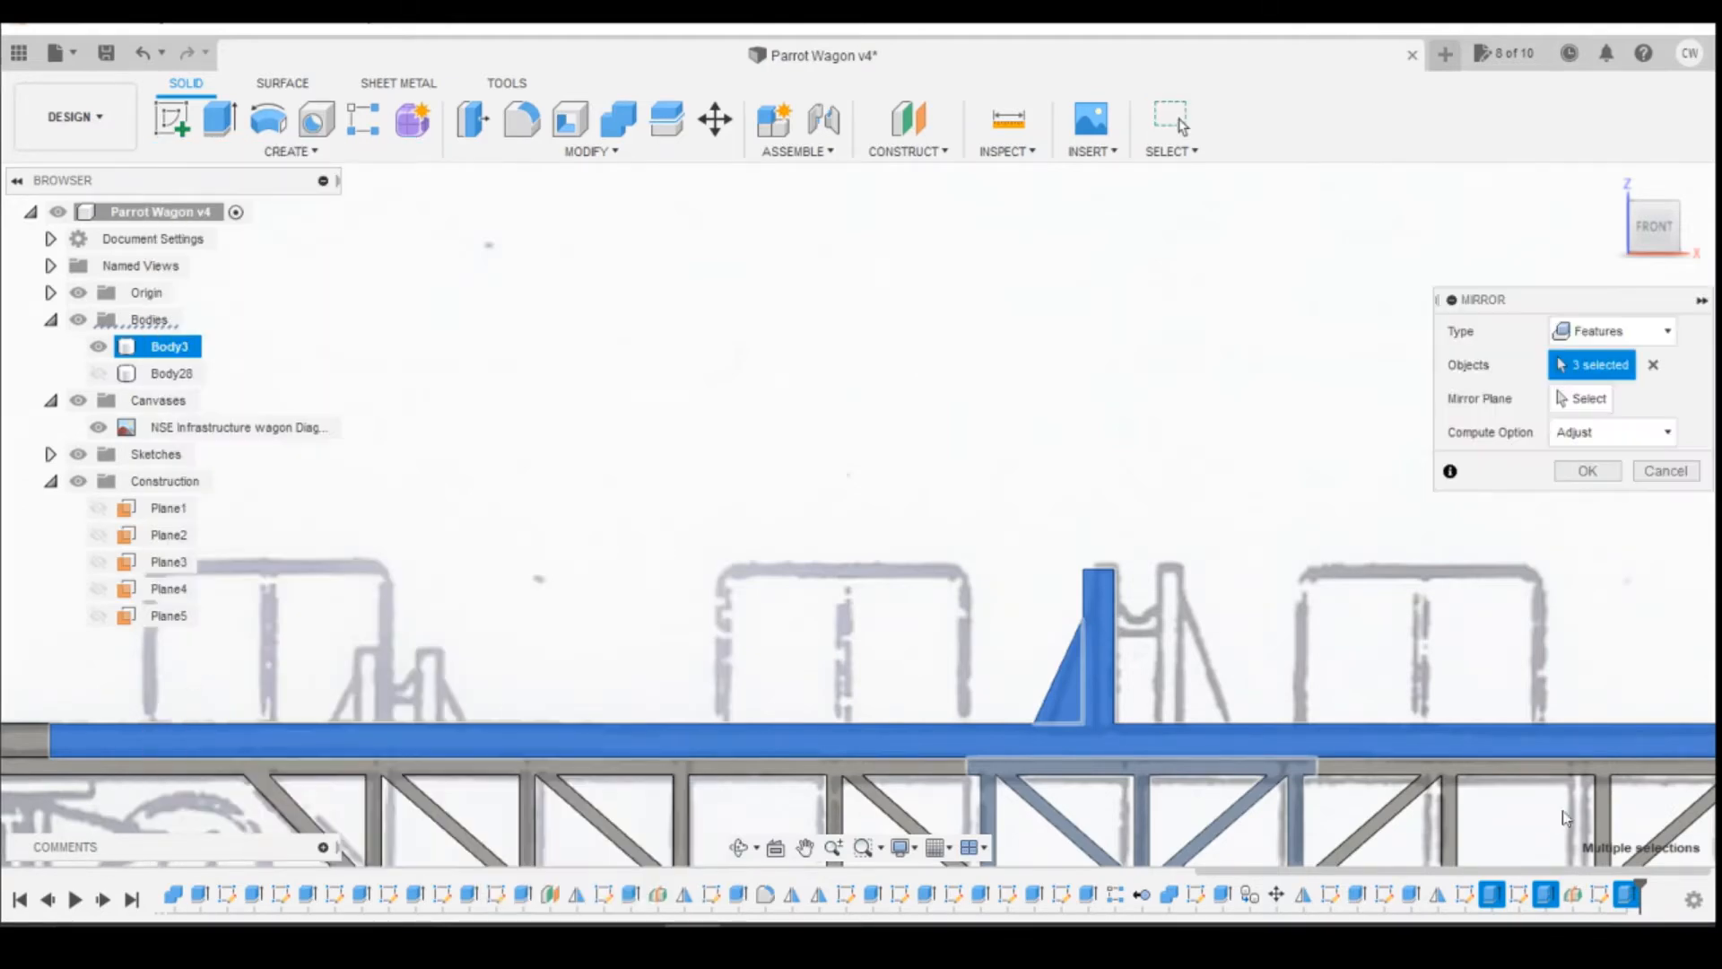
{"action": "left_click", "coordinate": [1584, 402]}
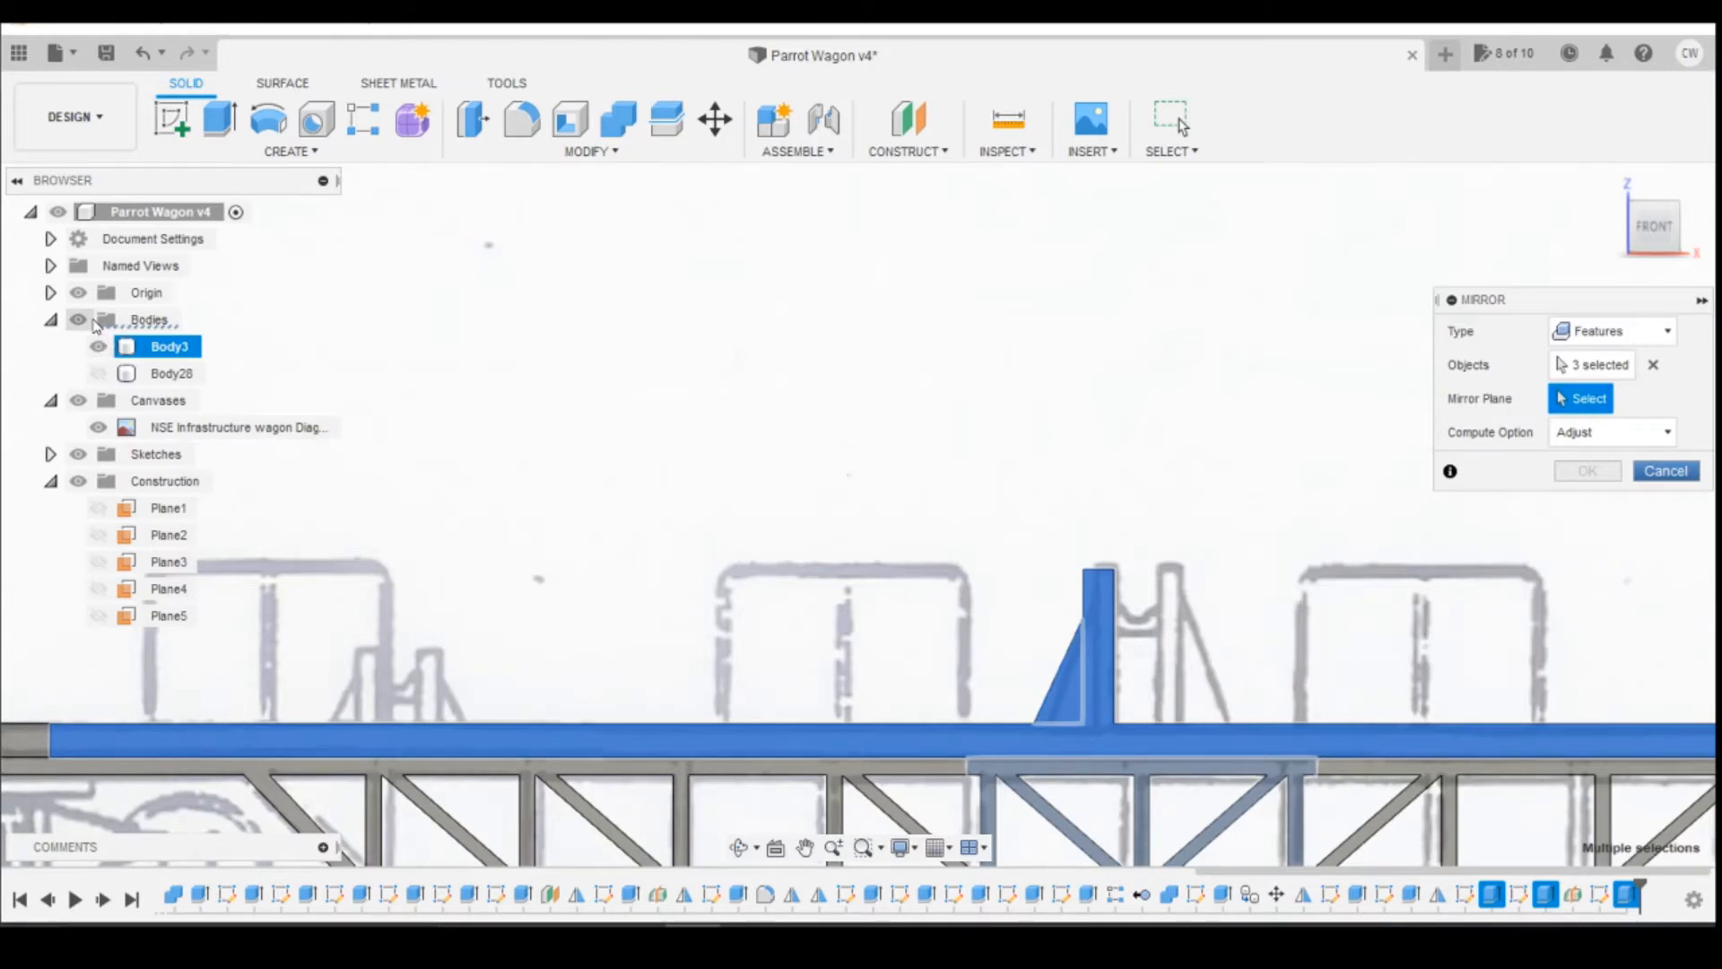
{"action": "left_click", "coordinate": [119, 511]}
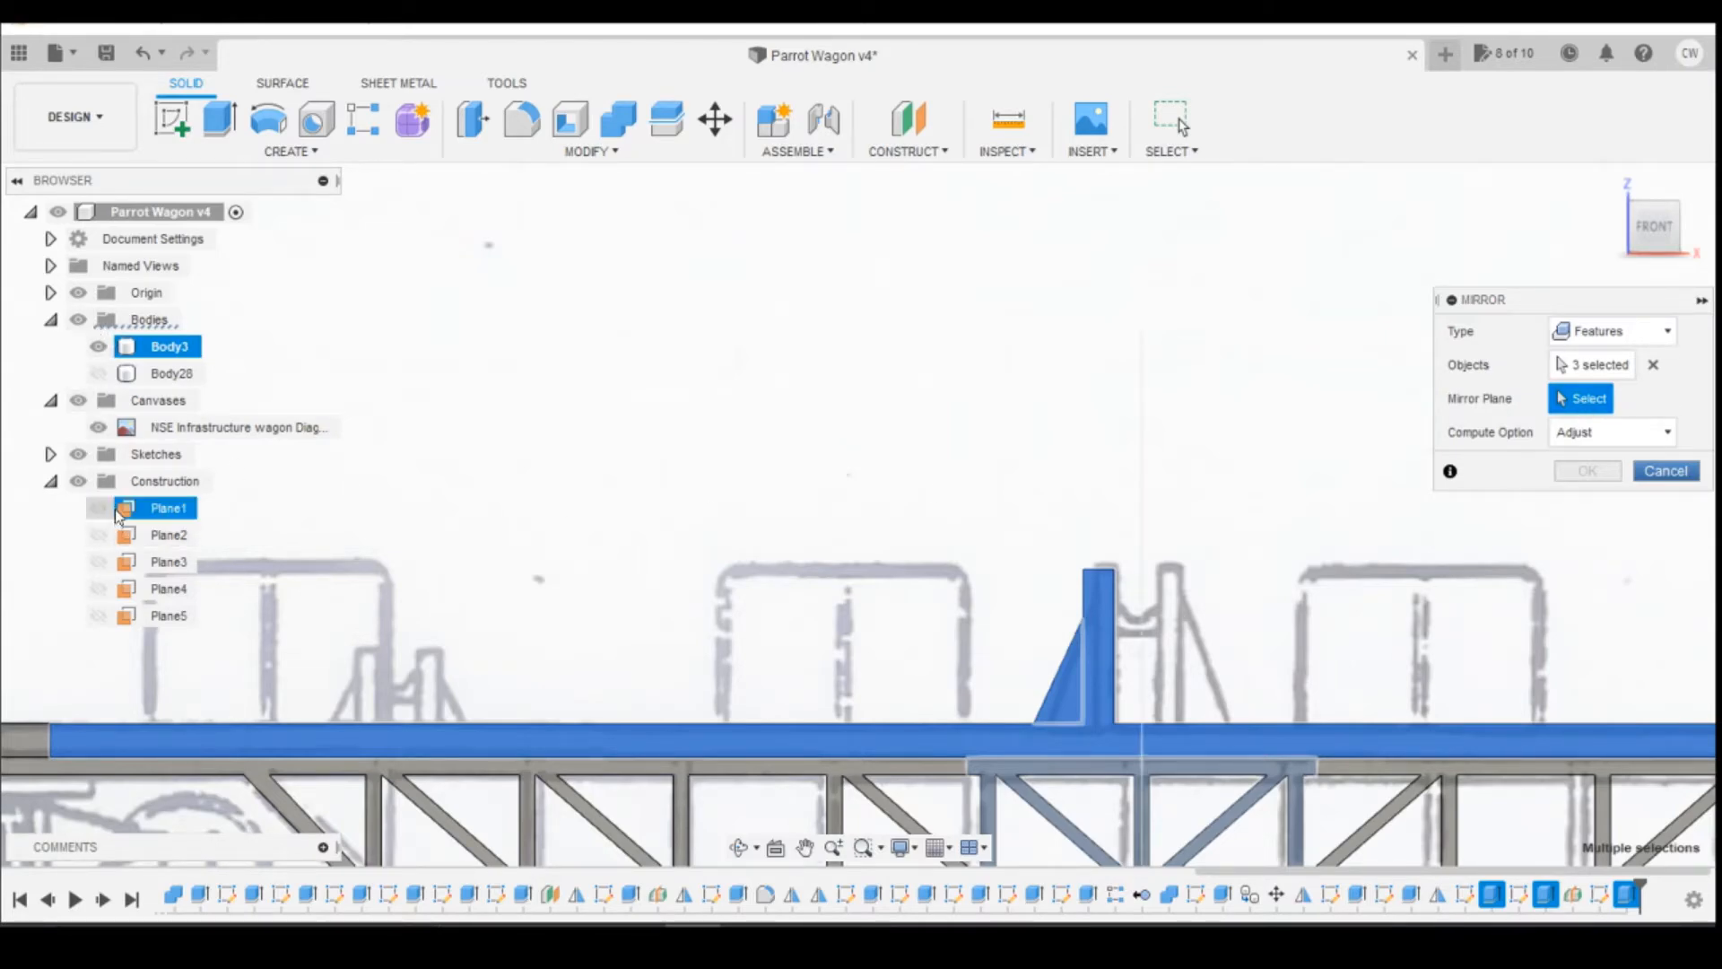
{"action": "left_click", "coordinate": [118, 512]}
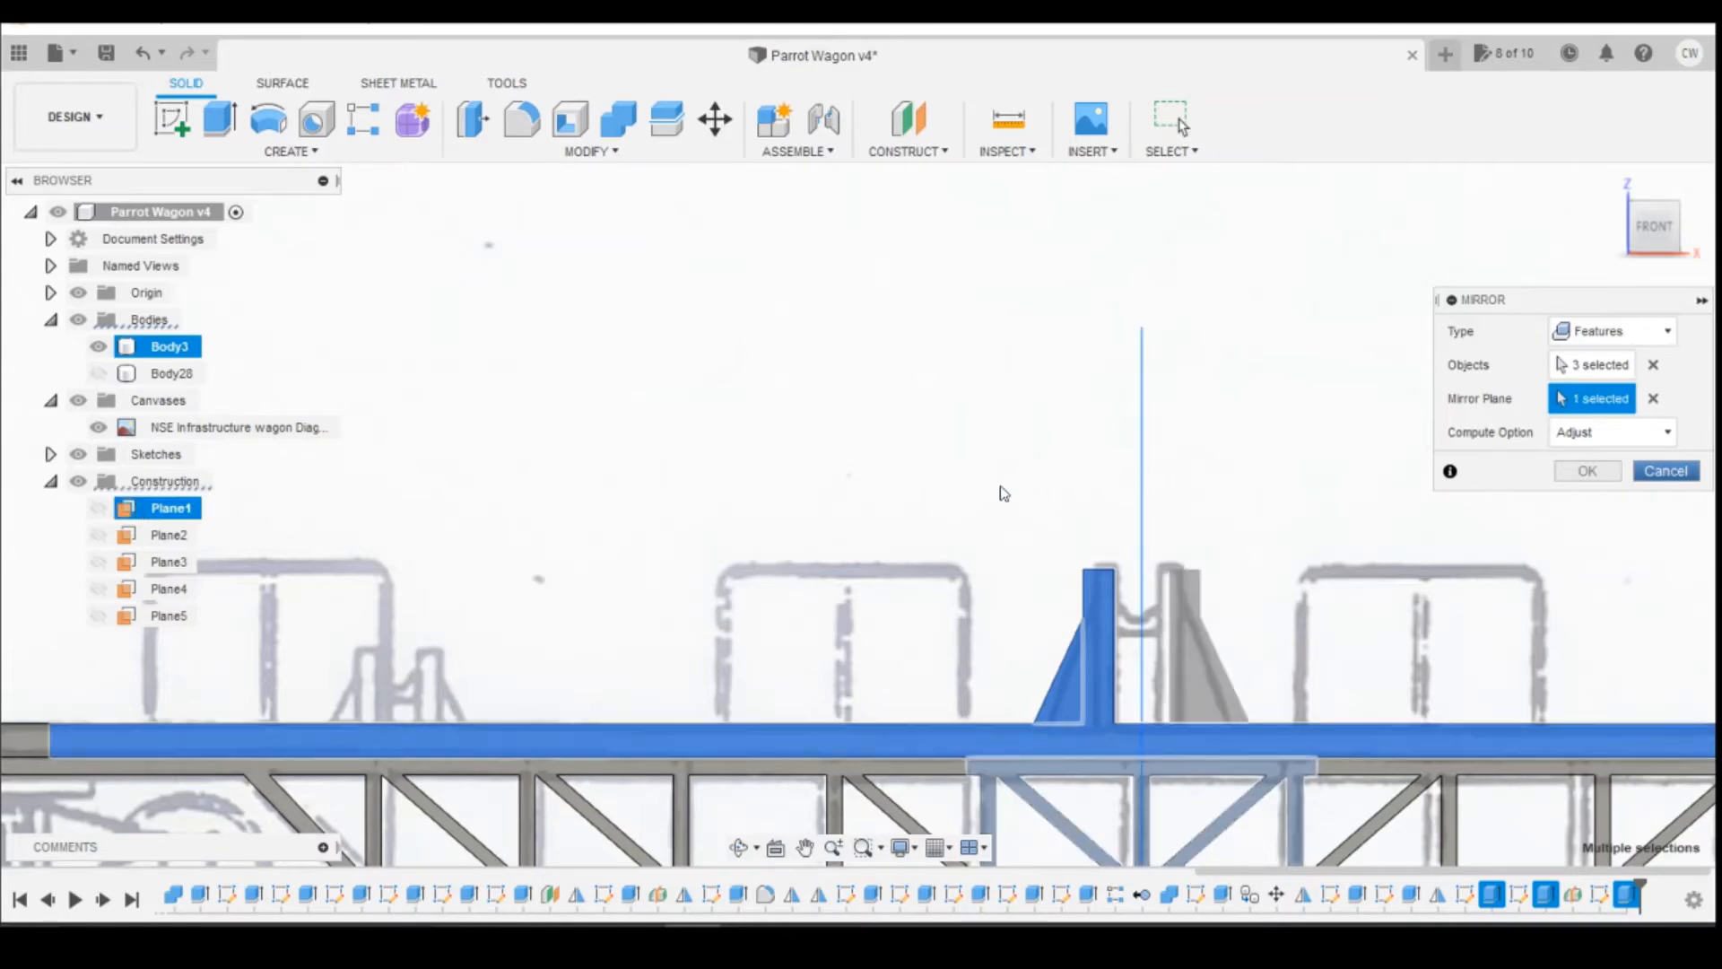
{"action": "scroll", "coordinate": [983, 461], "scroll_direction": "down", "scroll_amount": 3}
{"action": "scroll", "coordinate": [984, 461], "scroll_direction": "down", "scroll_amount": 2}
{"action": "scroll", "coordinate": [1193, 596], "scroll_direction": "up", "scroll_amount": 1}
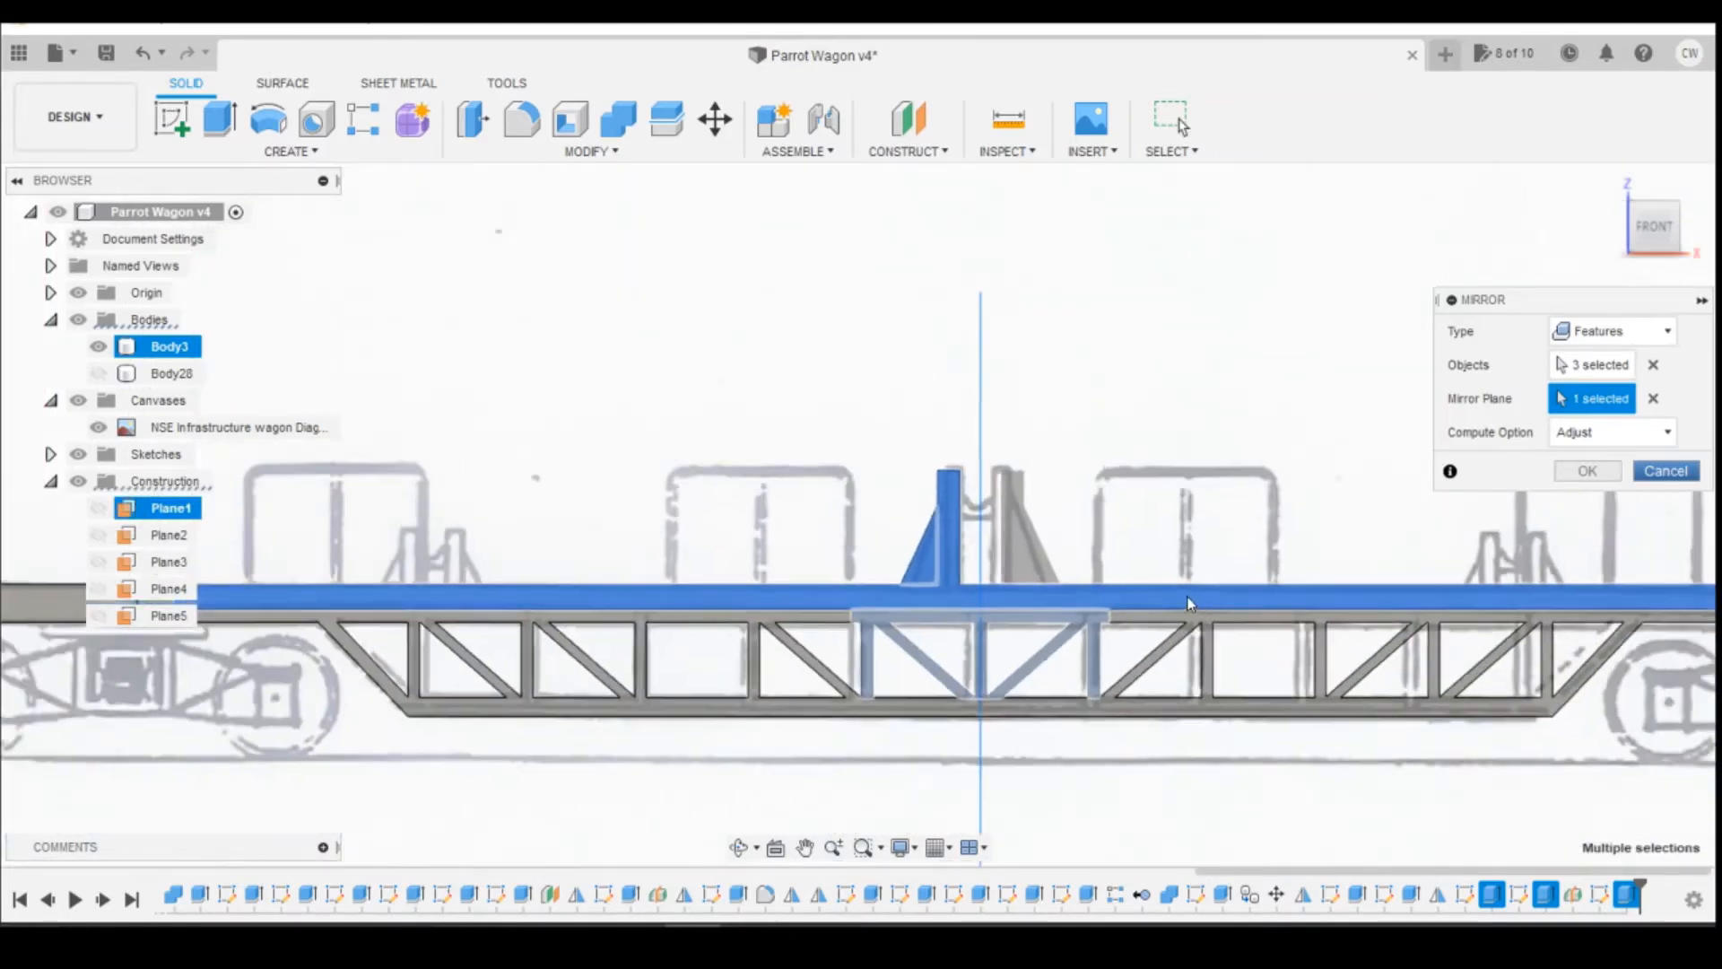
{"action": "scroll", "coordinate": [1166, 588], "scroll_direction": "down", "scroll_amount": 3}
{"action": "left_click", "coordinate": [1605, 473]}
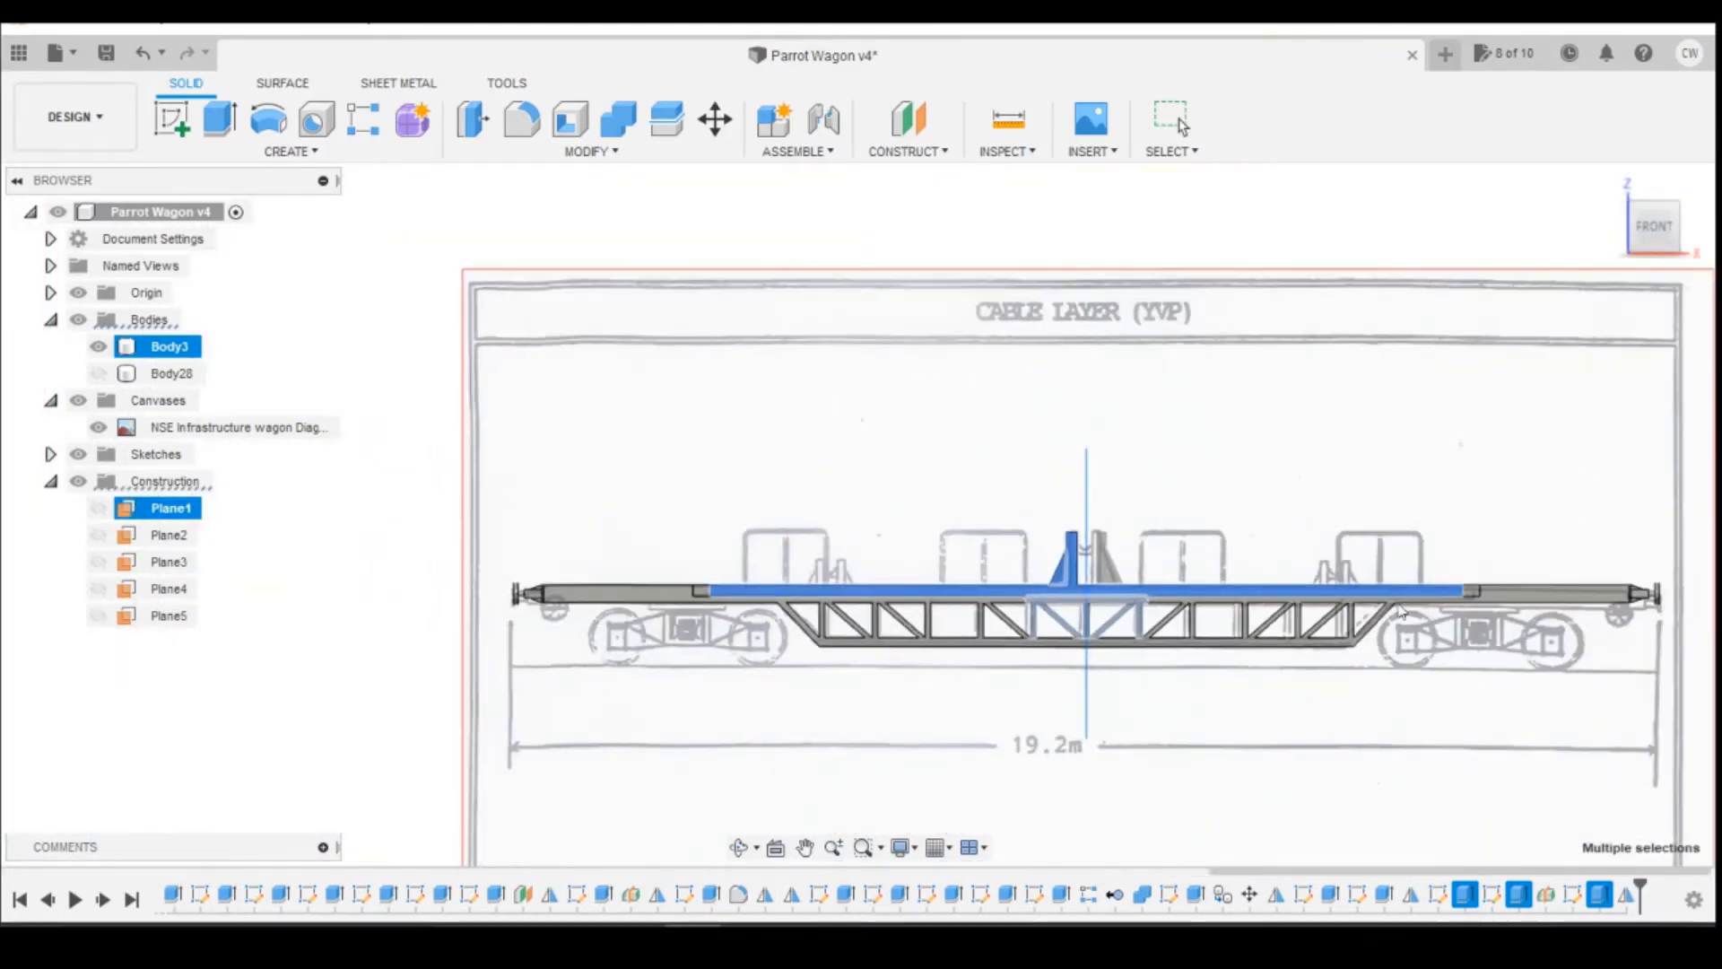
Step: Inspect the mirrored reel supports in the model and browse the wagon pictures in the Photos app for the supports' details
{"action": "scroll", "coordinate": [1157, 661], "scroll_direction": "up", "scroll_amount": 3}
{"action": "mouse_move", "coordinate": [1657, 231]}
{"action": "left_mouse_down"}
{"action": "mouse_move", "coordinate": [1656, 345]}
{"action": "mouse_move", "coordinate": [1657, 238]}
{"action": "mouse_move", "coordinate": [1610, 267]}
{"action": "mouse_move", "coordinate": [1665, 224]}
{"action": "left_mouse_up"}
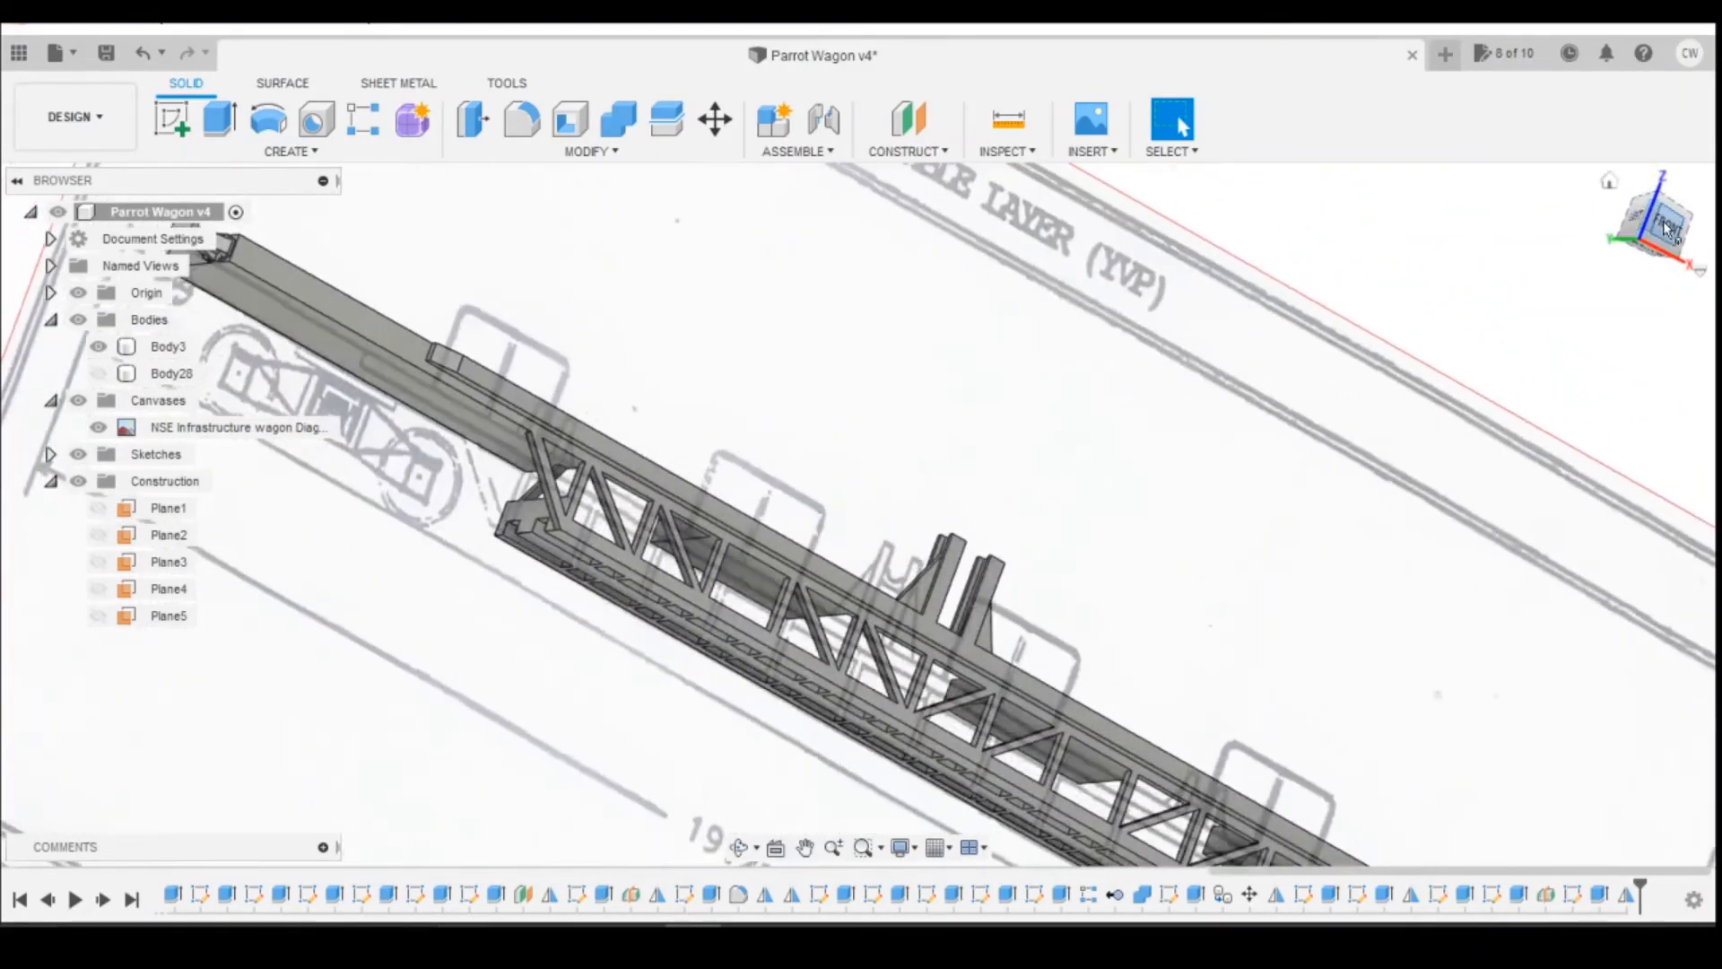
{"action": "left_click", "coordinate": [1665, 224]}
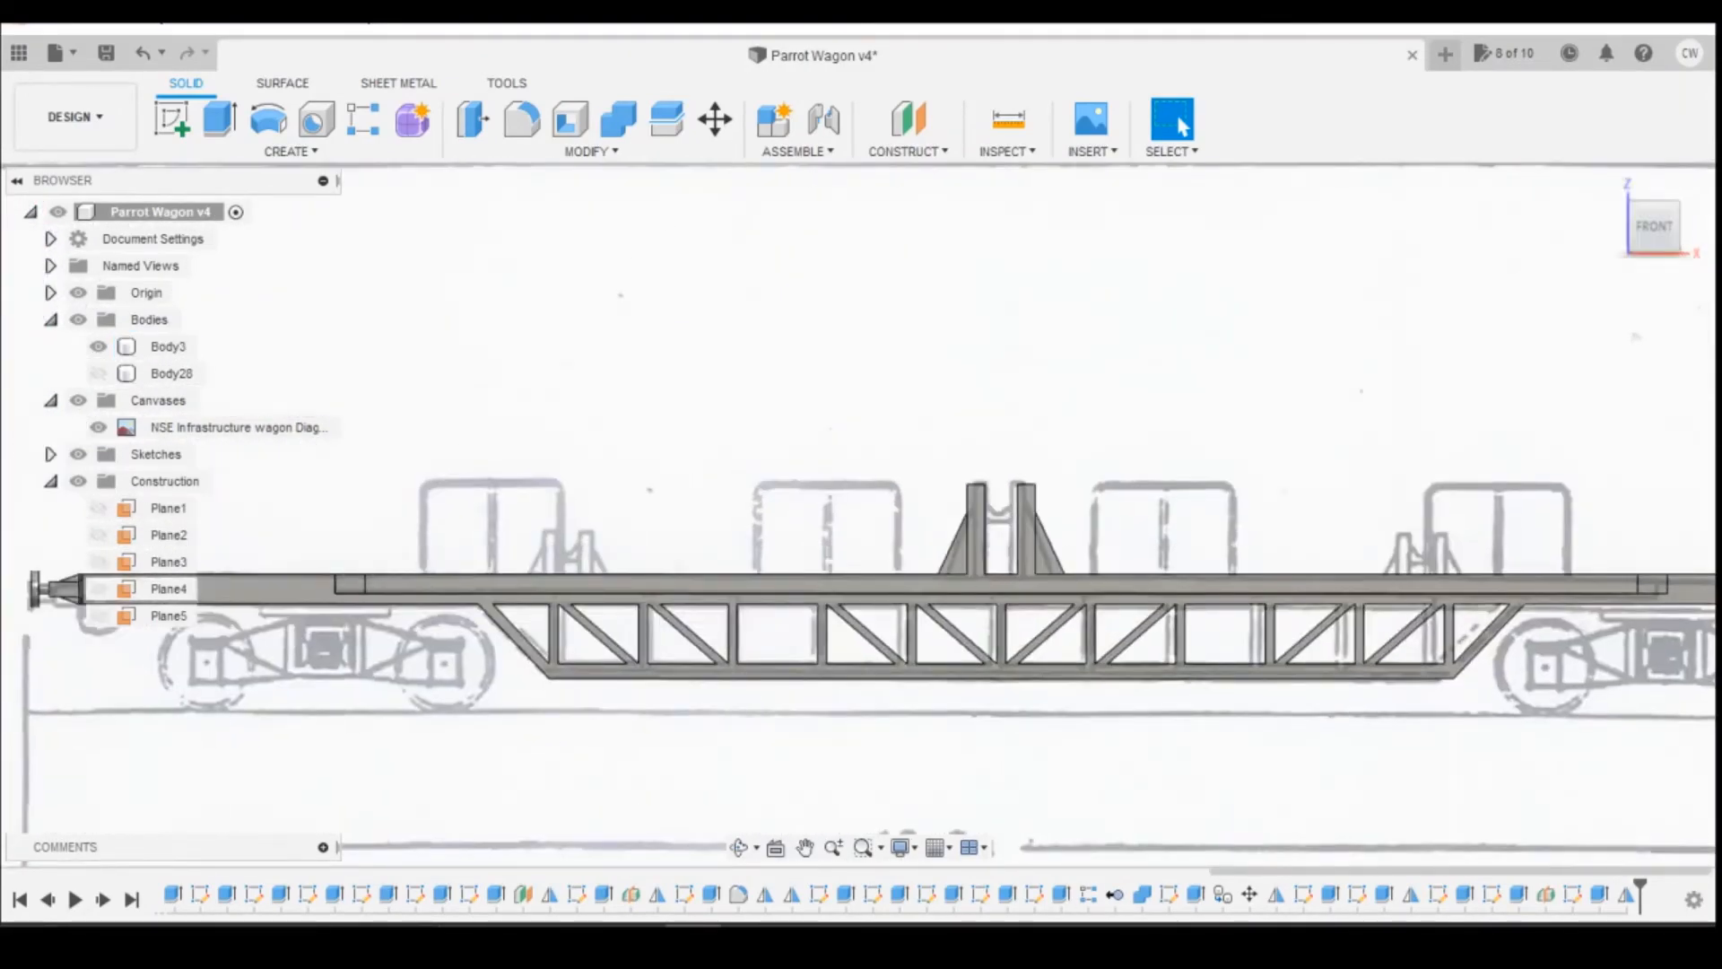
{"action": "left_click", "coordinate": [893, 869]}
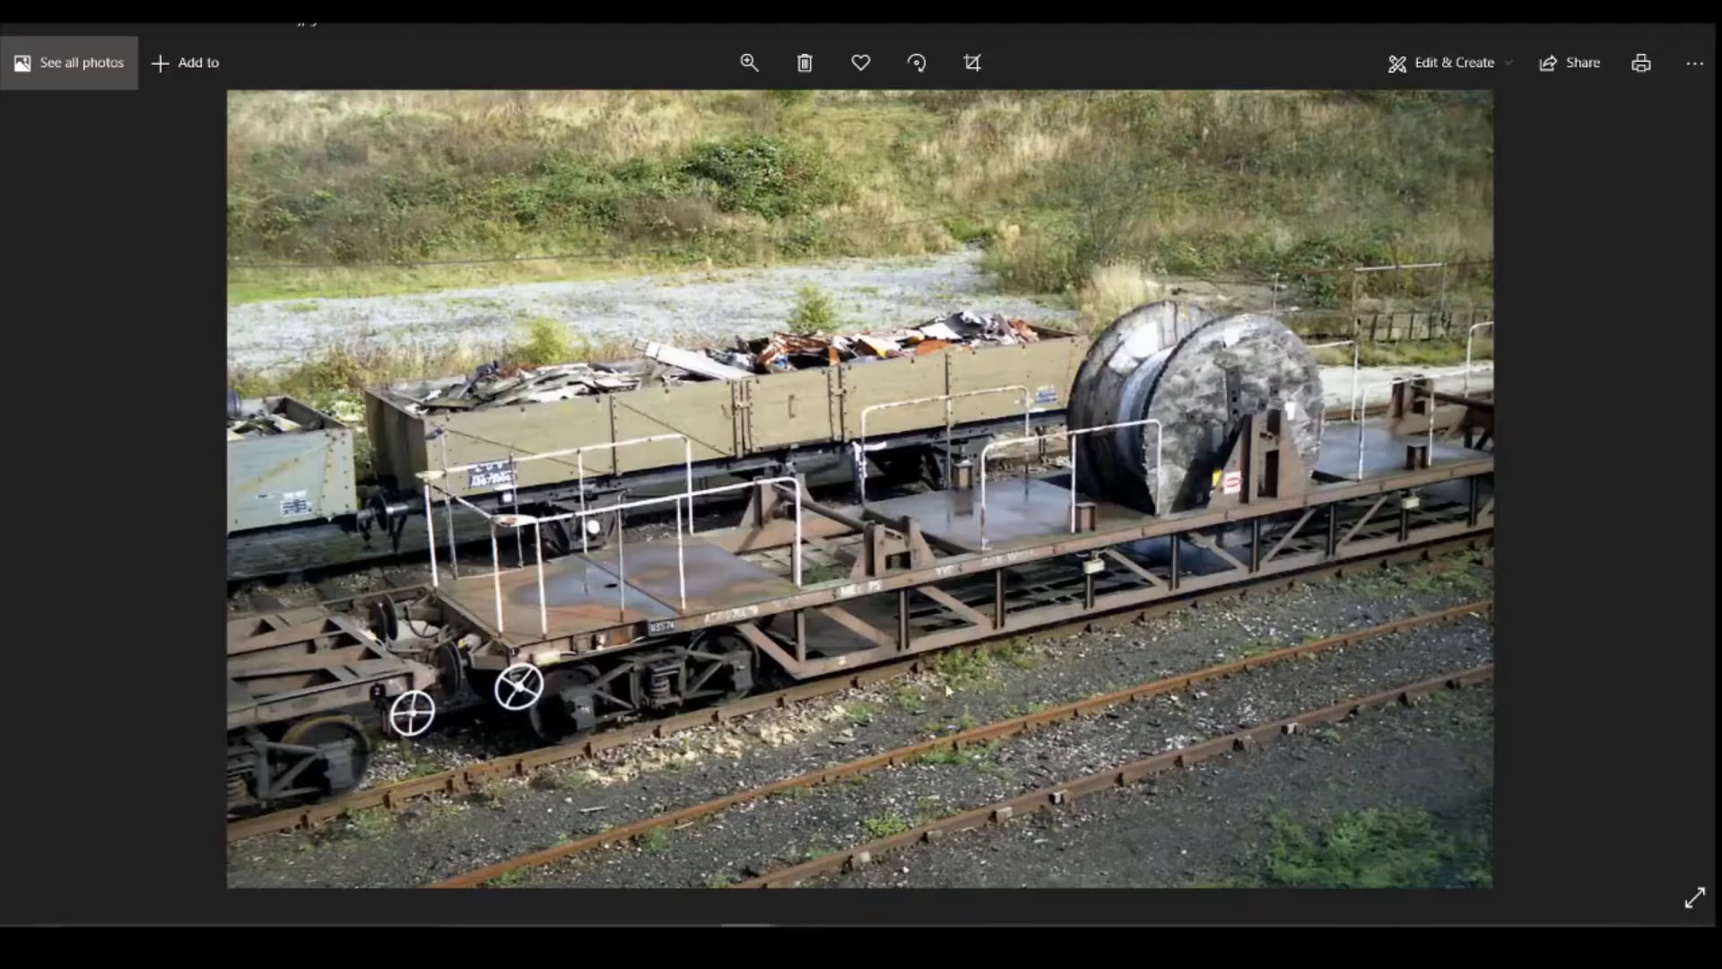
{"action": "key", "text": "Right"}
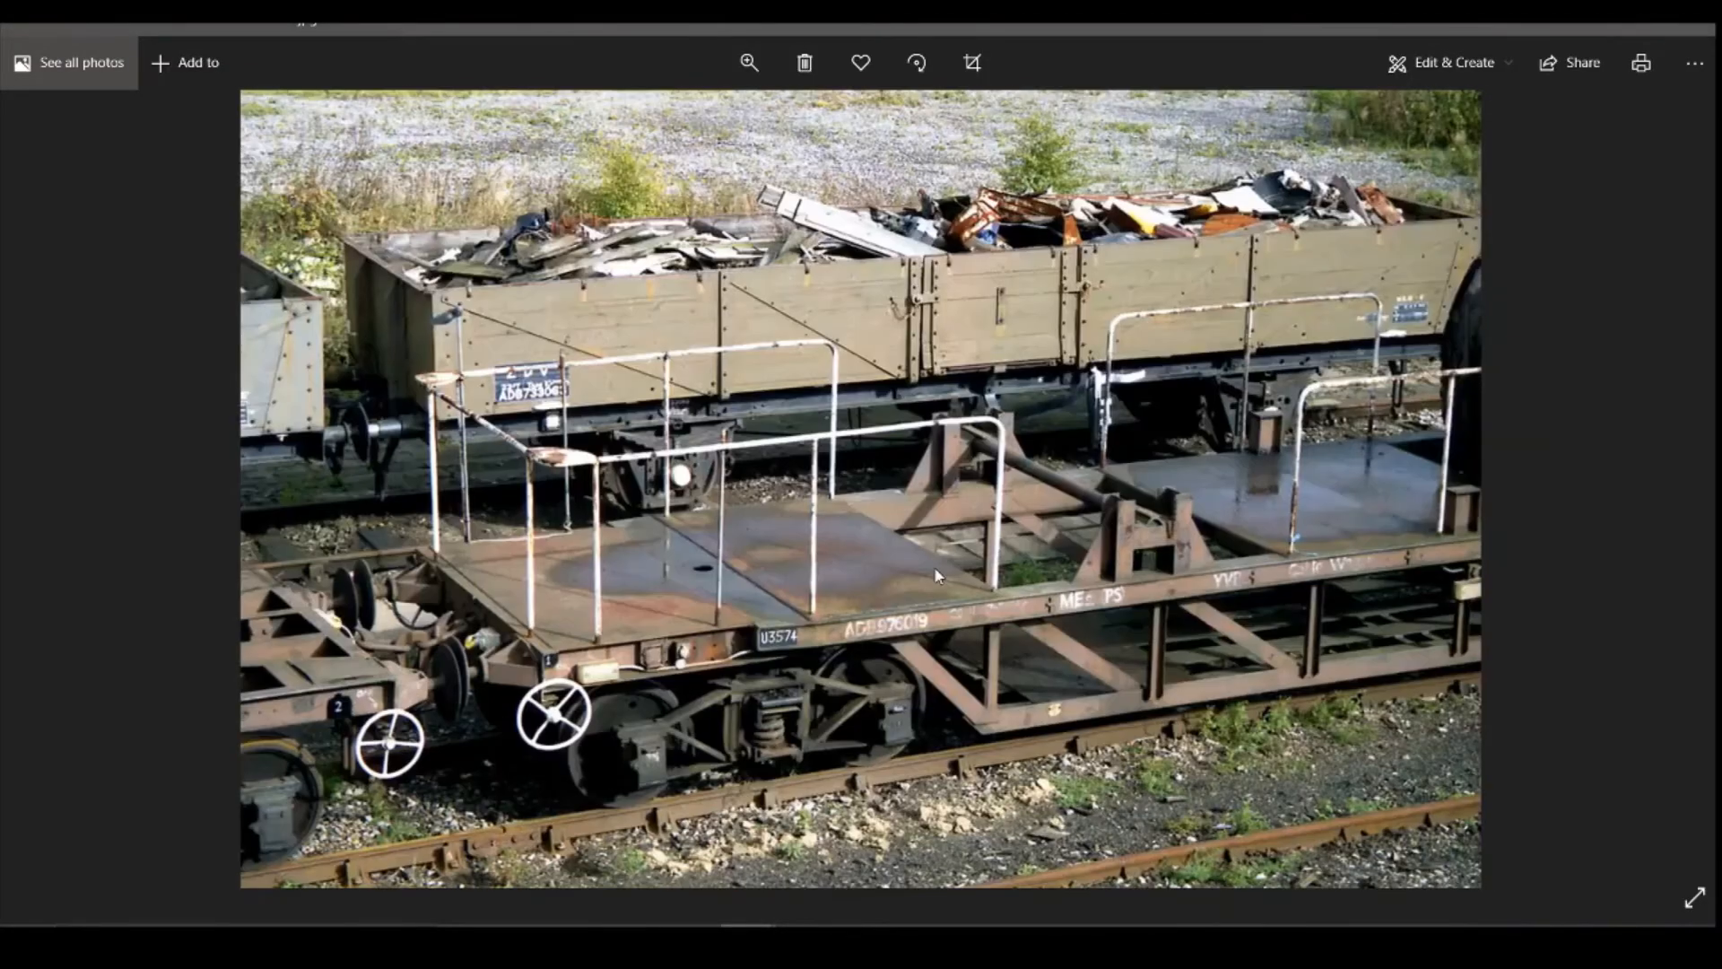
{"action": "key", "text": "Right"}
{"action": "key", "text": "Right"}
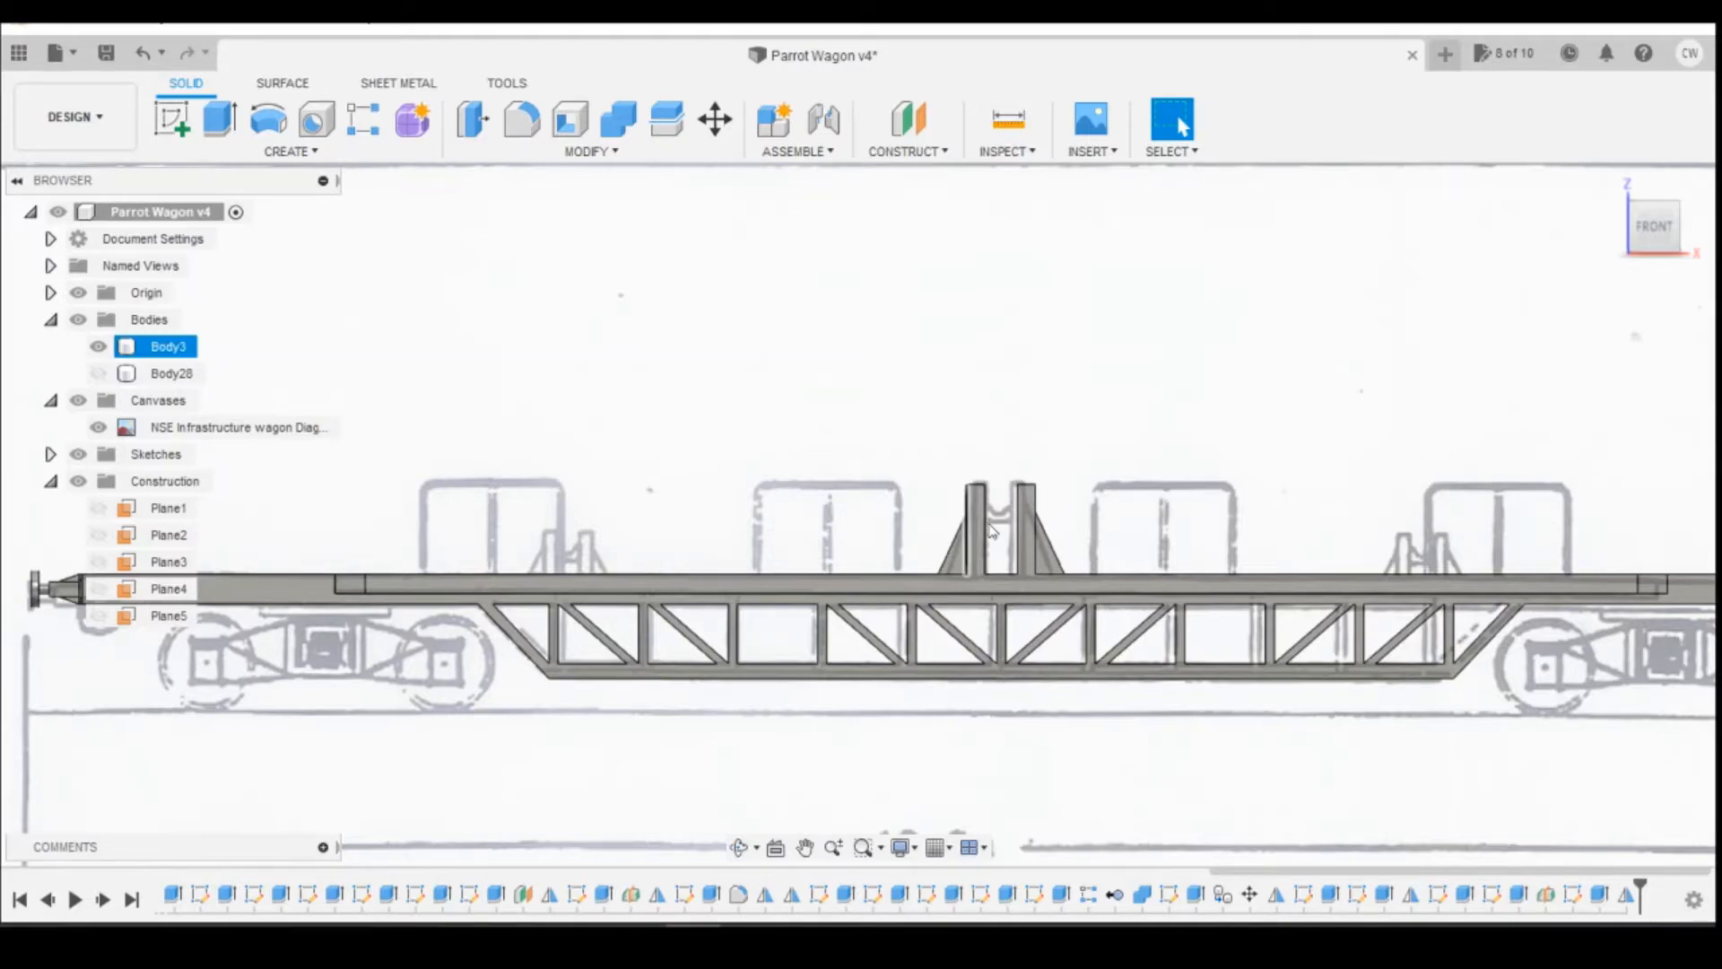
Step: Compare the gap between the model's paired posts with the canvas drawing and the Photos app's cable drum picture
{"action": "scroll", "coordinate": [1016, 522], "scroll_direction": "up", "scroll_amount": 5}
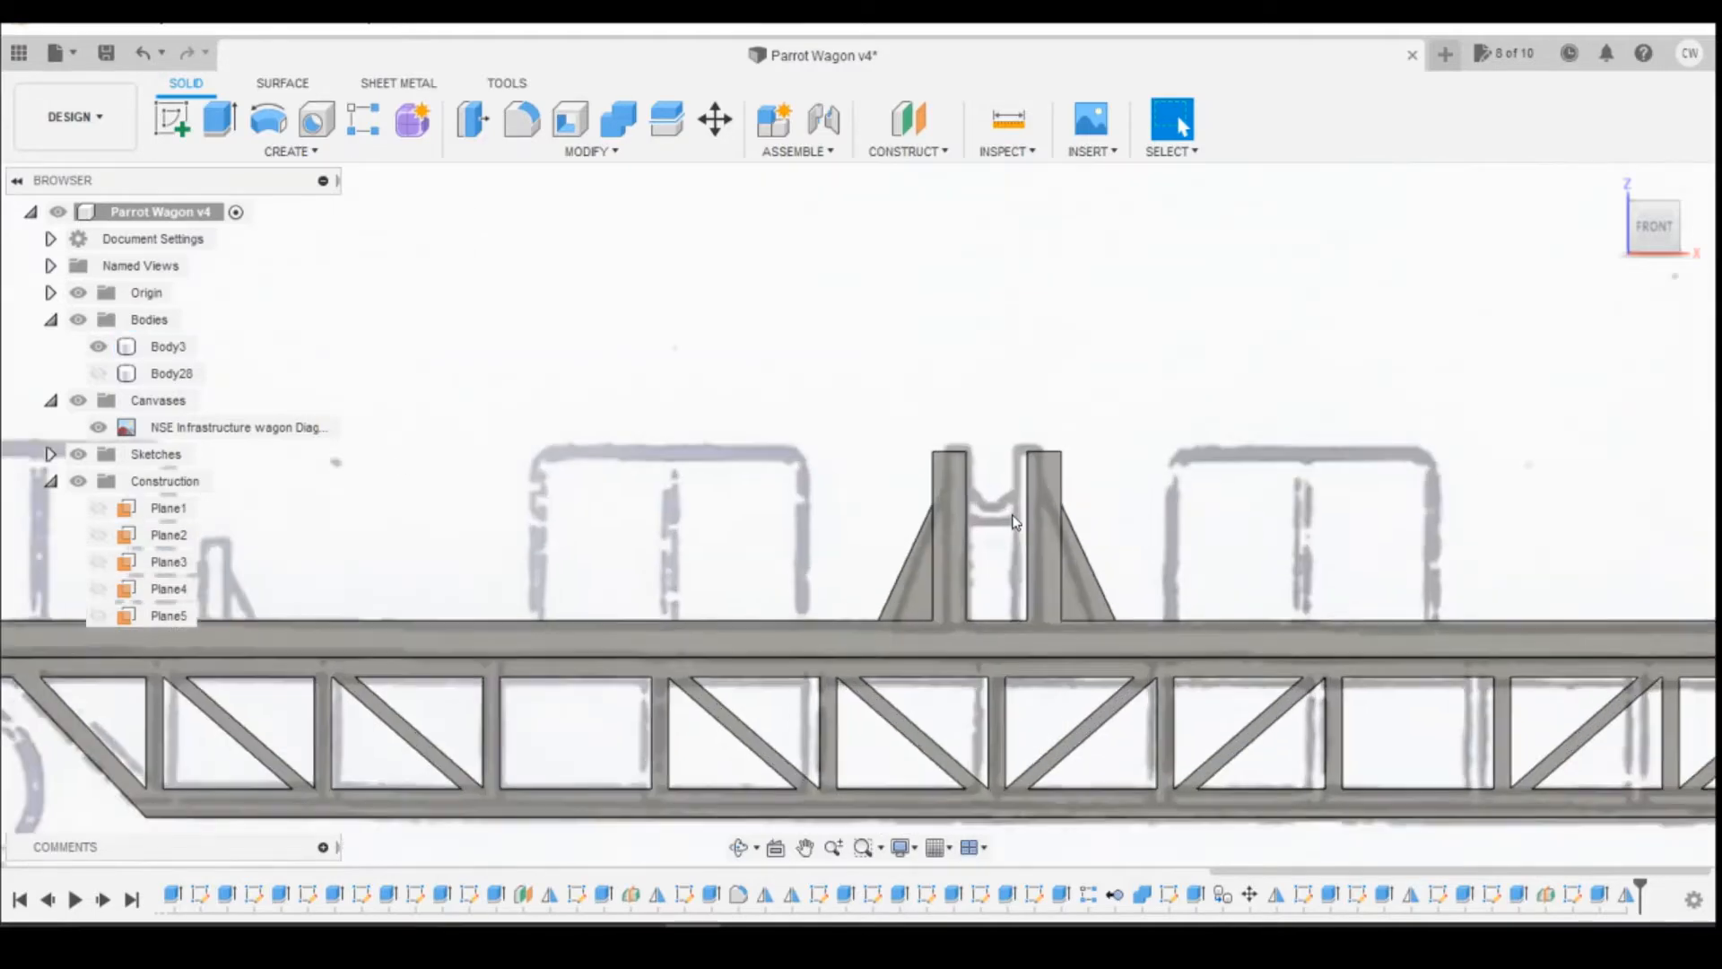
{"action": "scroll", "coordinate": [1014, 519], "scroll_direction": "up", "scroll_amount": 3}
{"action": "mouse_move", "coordinate": [1652, 231]}
{"action": "left_mouse_down"}
{"action": "mouse_move", "coordinate": [1592, 241]}
{"action": "mouse_move", "coordinate": [1515, 292]}
{"action": "mouse_move", "coordinate": [1493, 436]}
{"action": "mouse_move", "coordinate": [1487, 423]}
{"action": "left_mouse_up"}
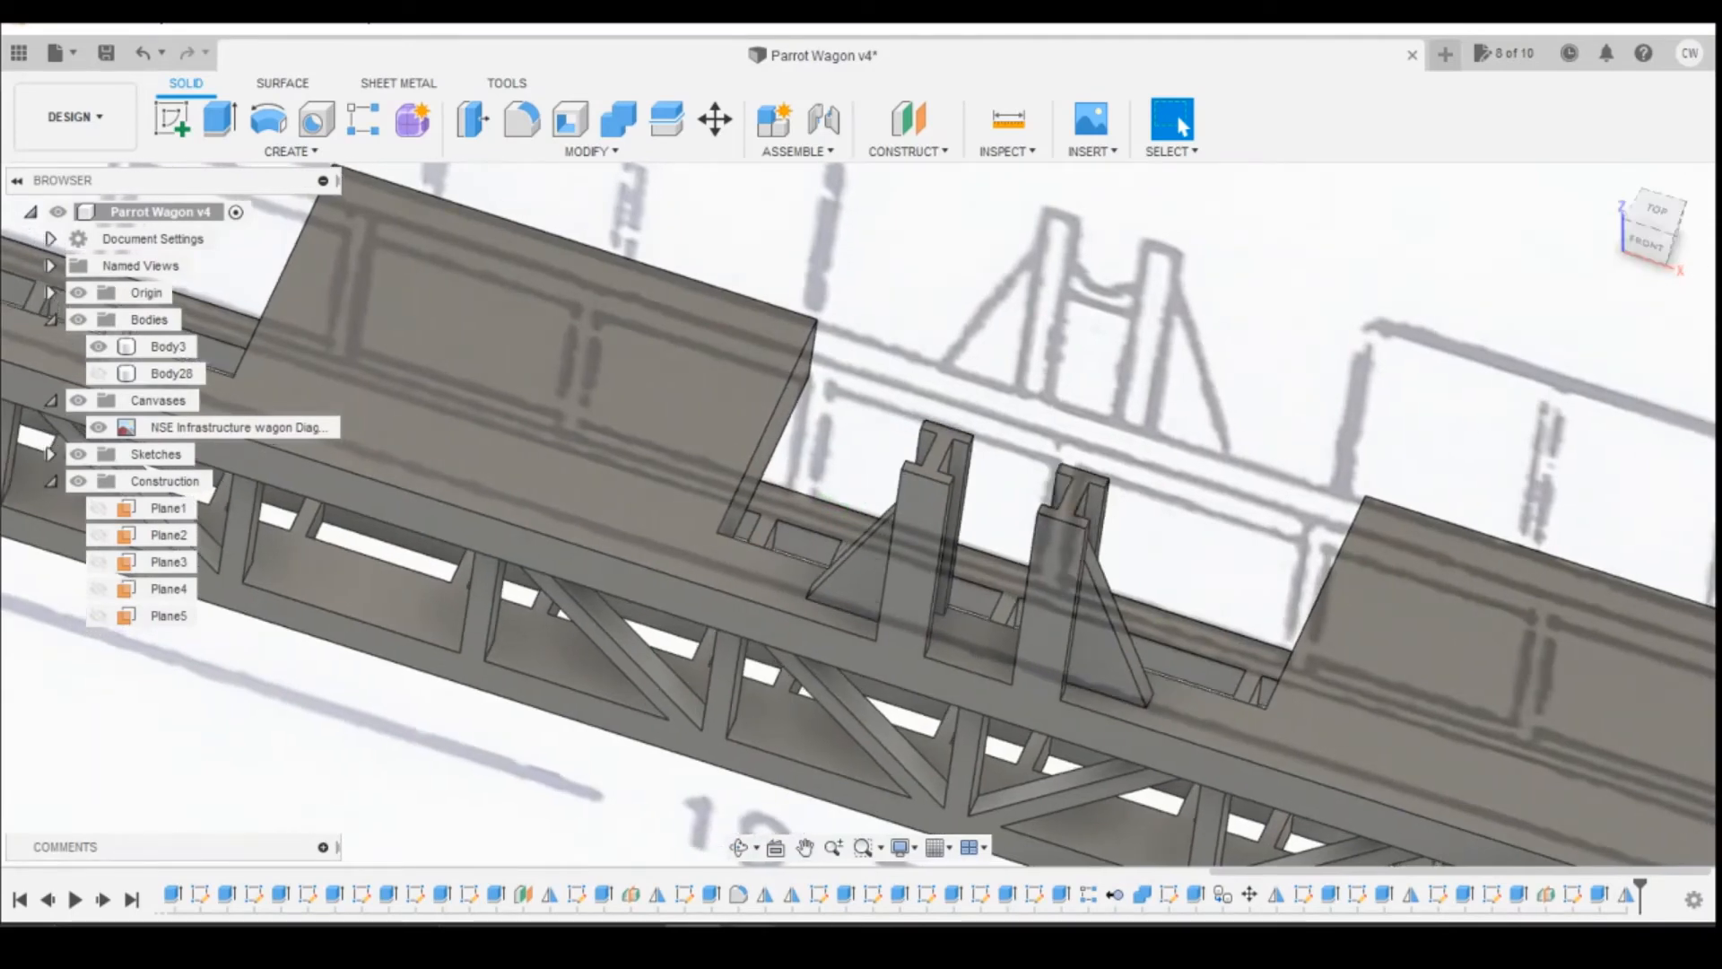
{"action": "mouse_move", "coordinate": [749, 940]}
{"action": "left_click", "coordinate": [926, 888]}
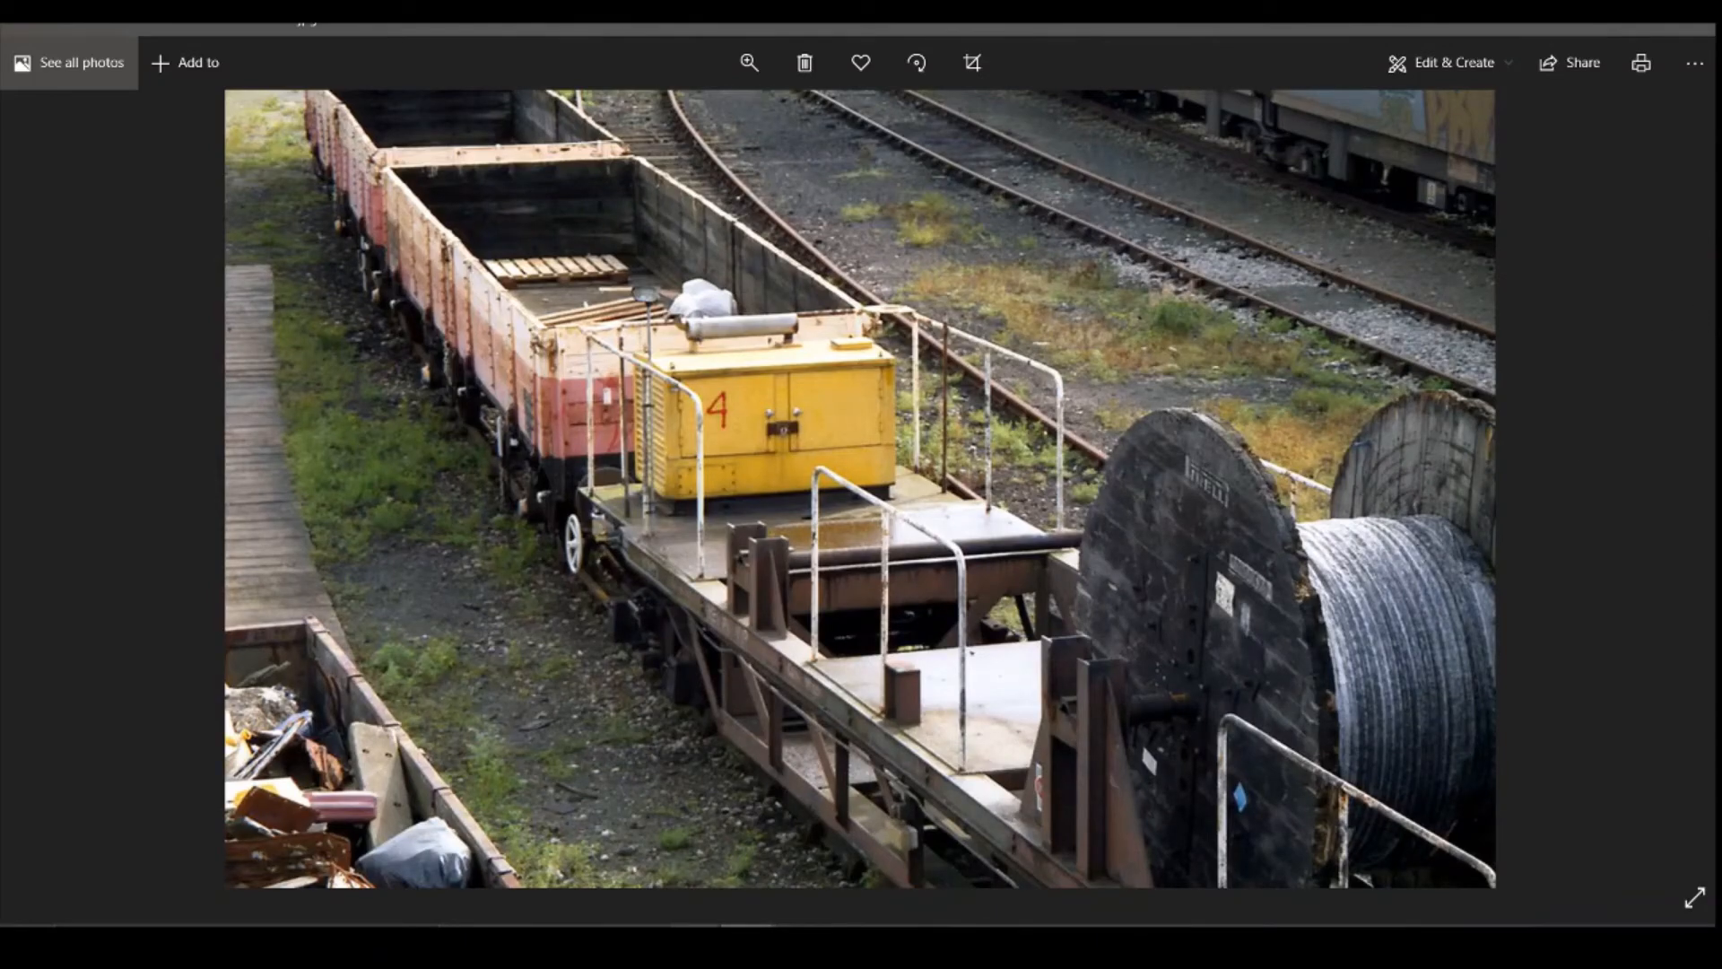
{"action": "left_click", "coordinate": [691, 940]}
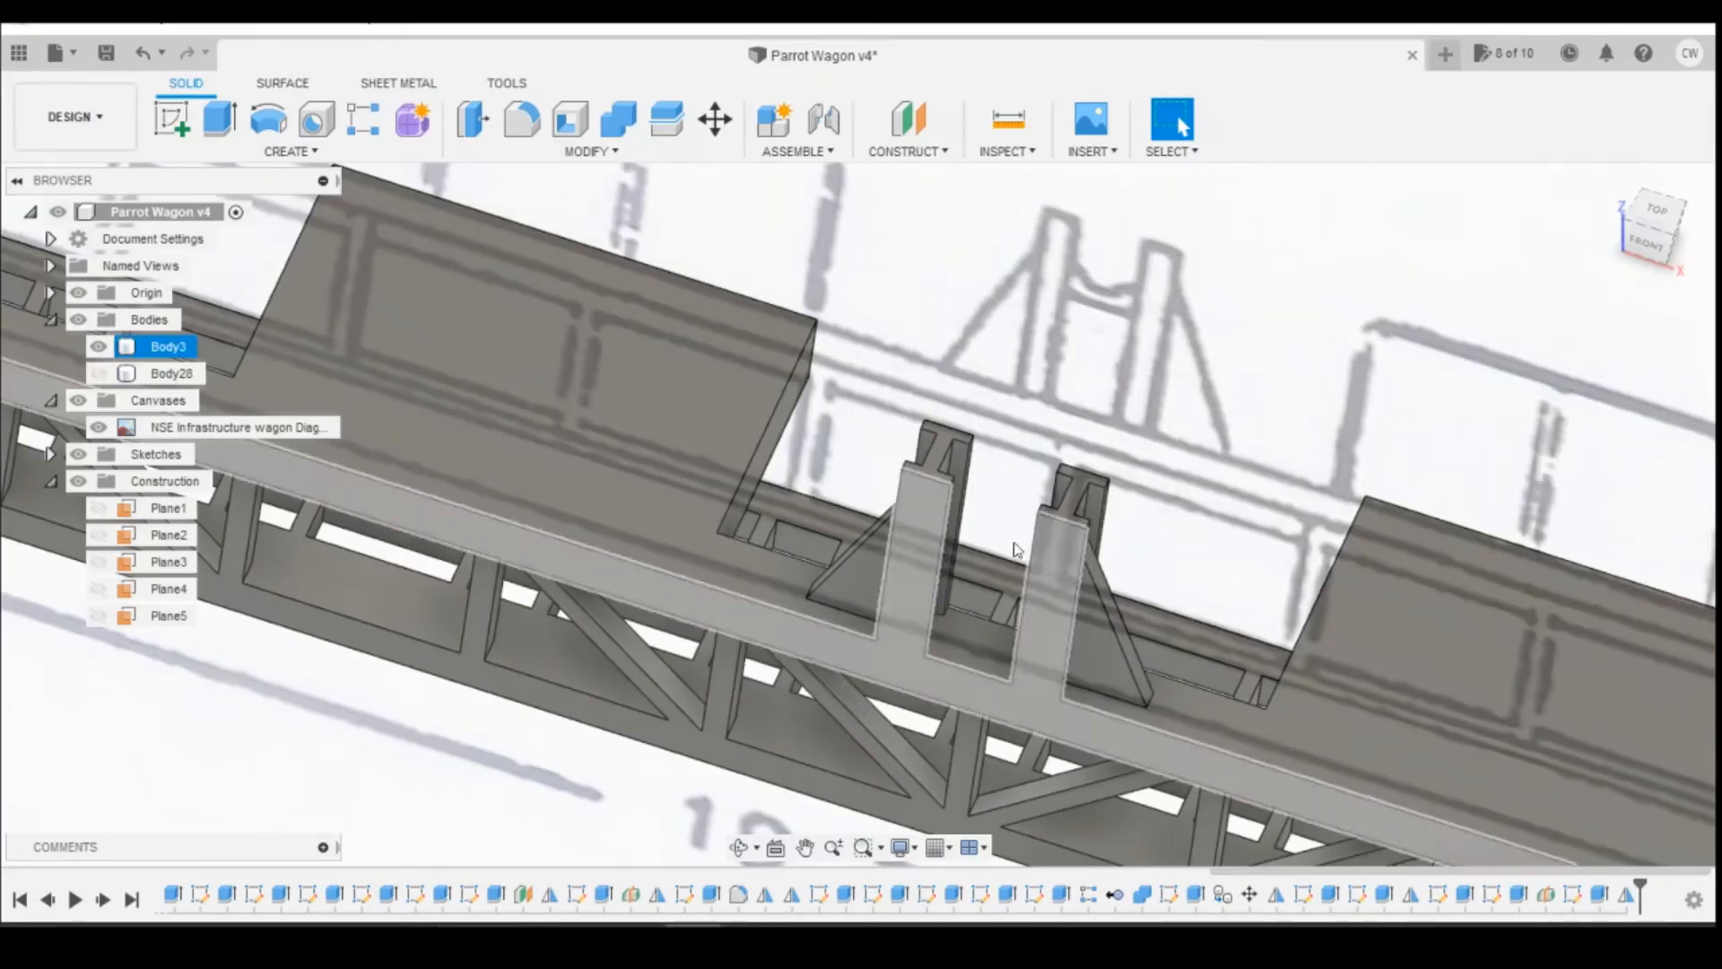
Step: Sketch a rectangle about 2.85 by 1.35 mm between the two posts on the flange's inner face, with the sliced view on
{"action": "left_click", "coordinate": [161, 116]}
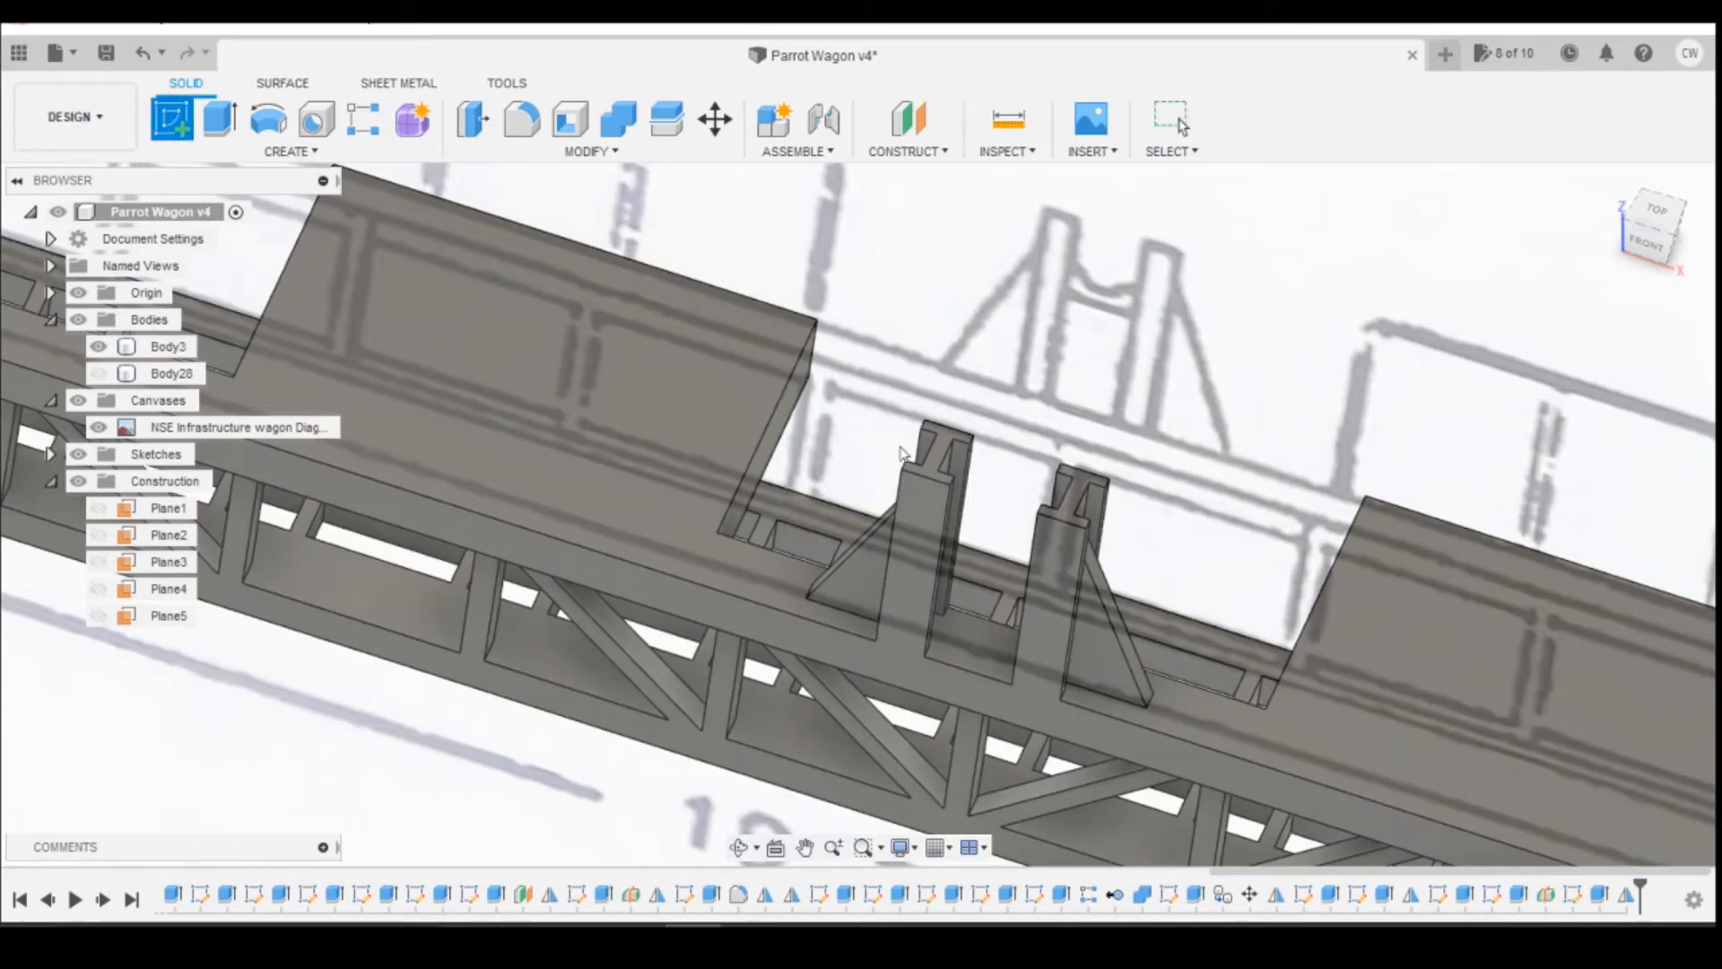
{"action": "left_click", "coordinate": [960, 470]}
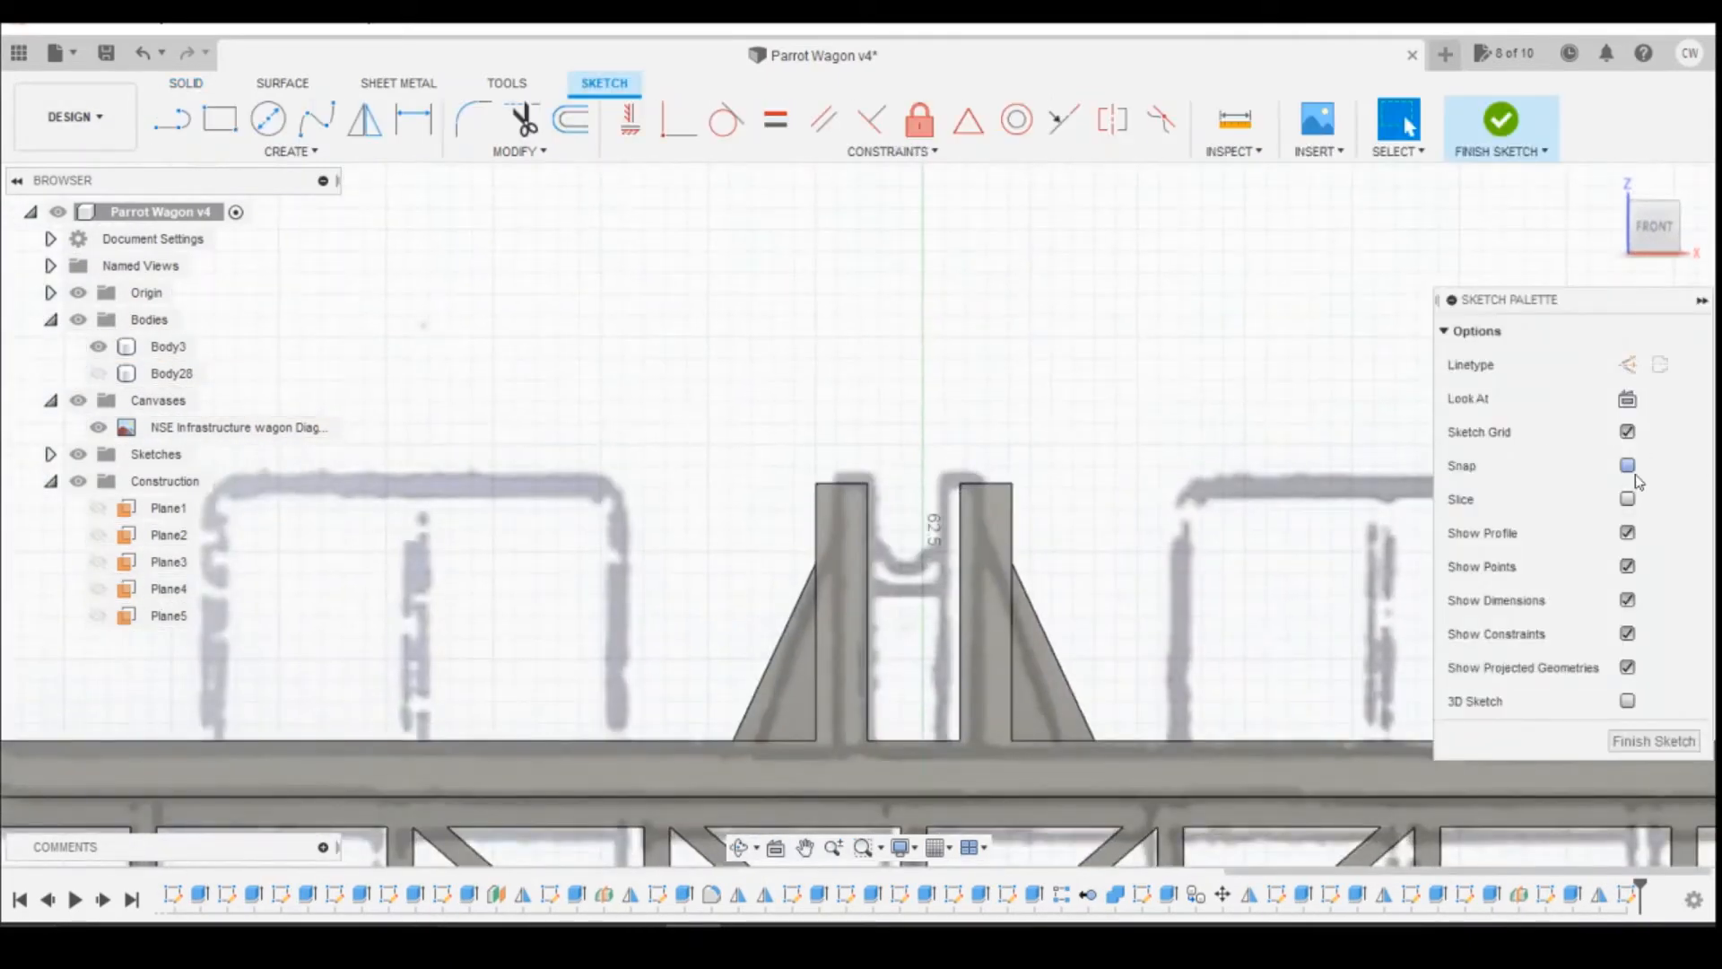
{"action": "left_click", "coordinate": [1628, 499]}
{"action": "scroll", "coordinate": [780, 550], "scroll_direction": "up", "scroll_amount": 2}
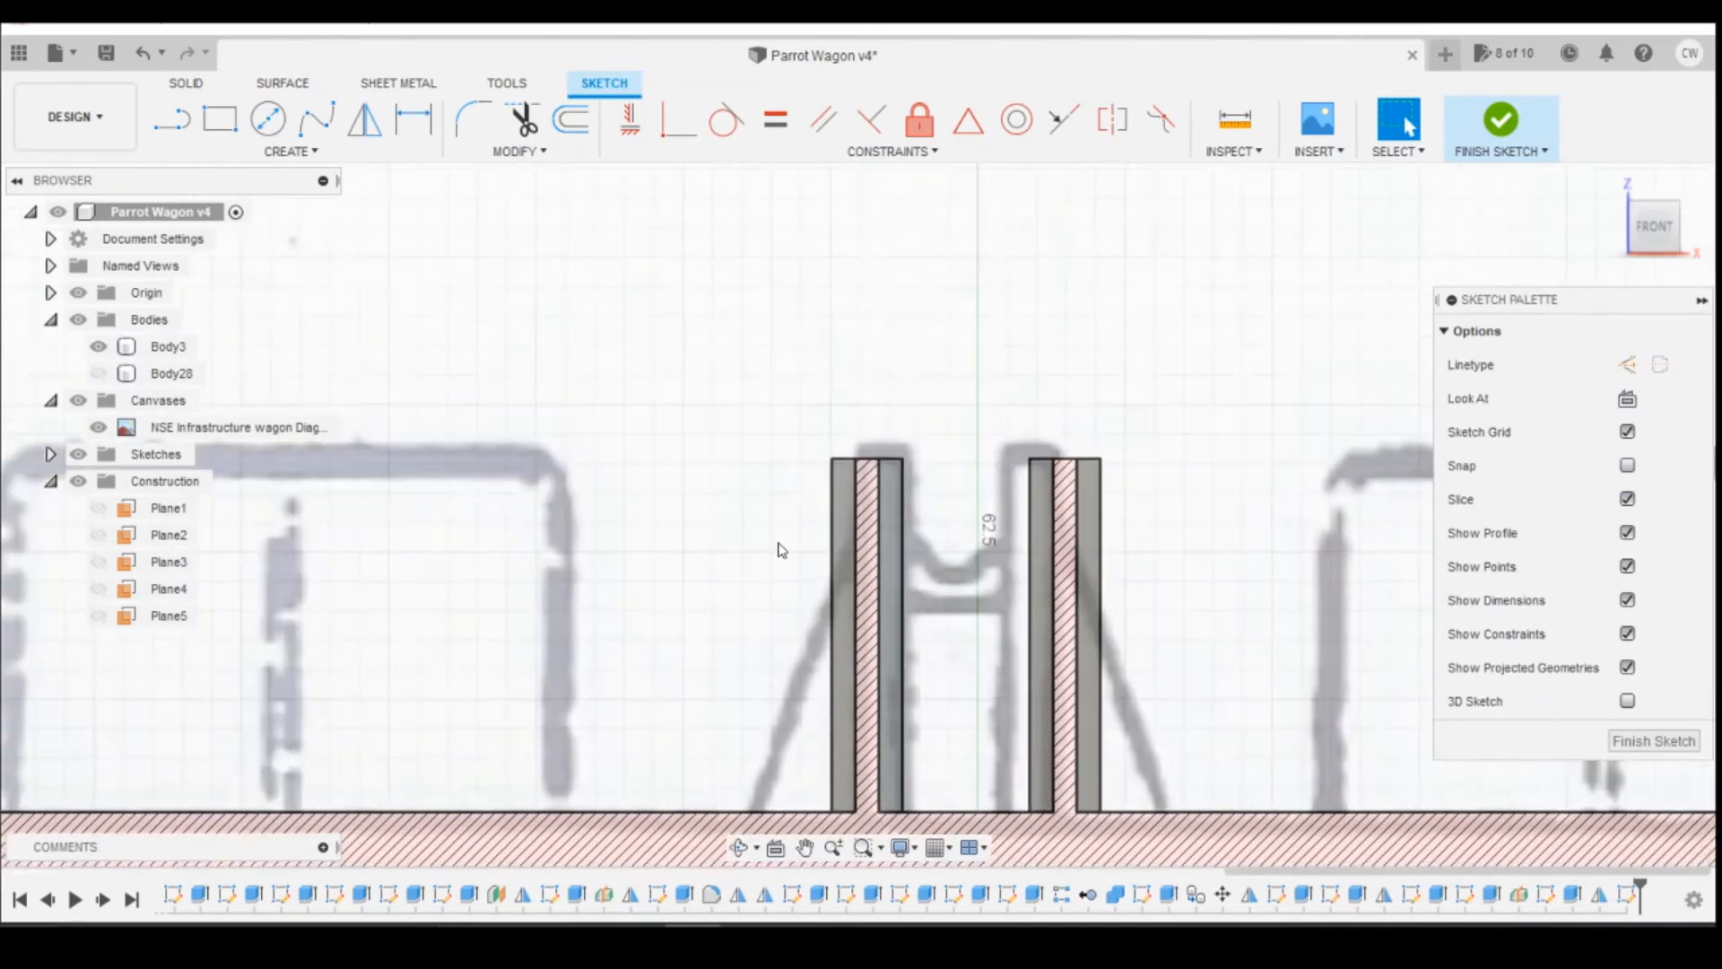
{"action": "left_click", "coordinate": [220, 118]}
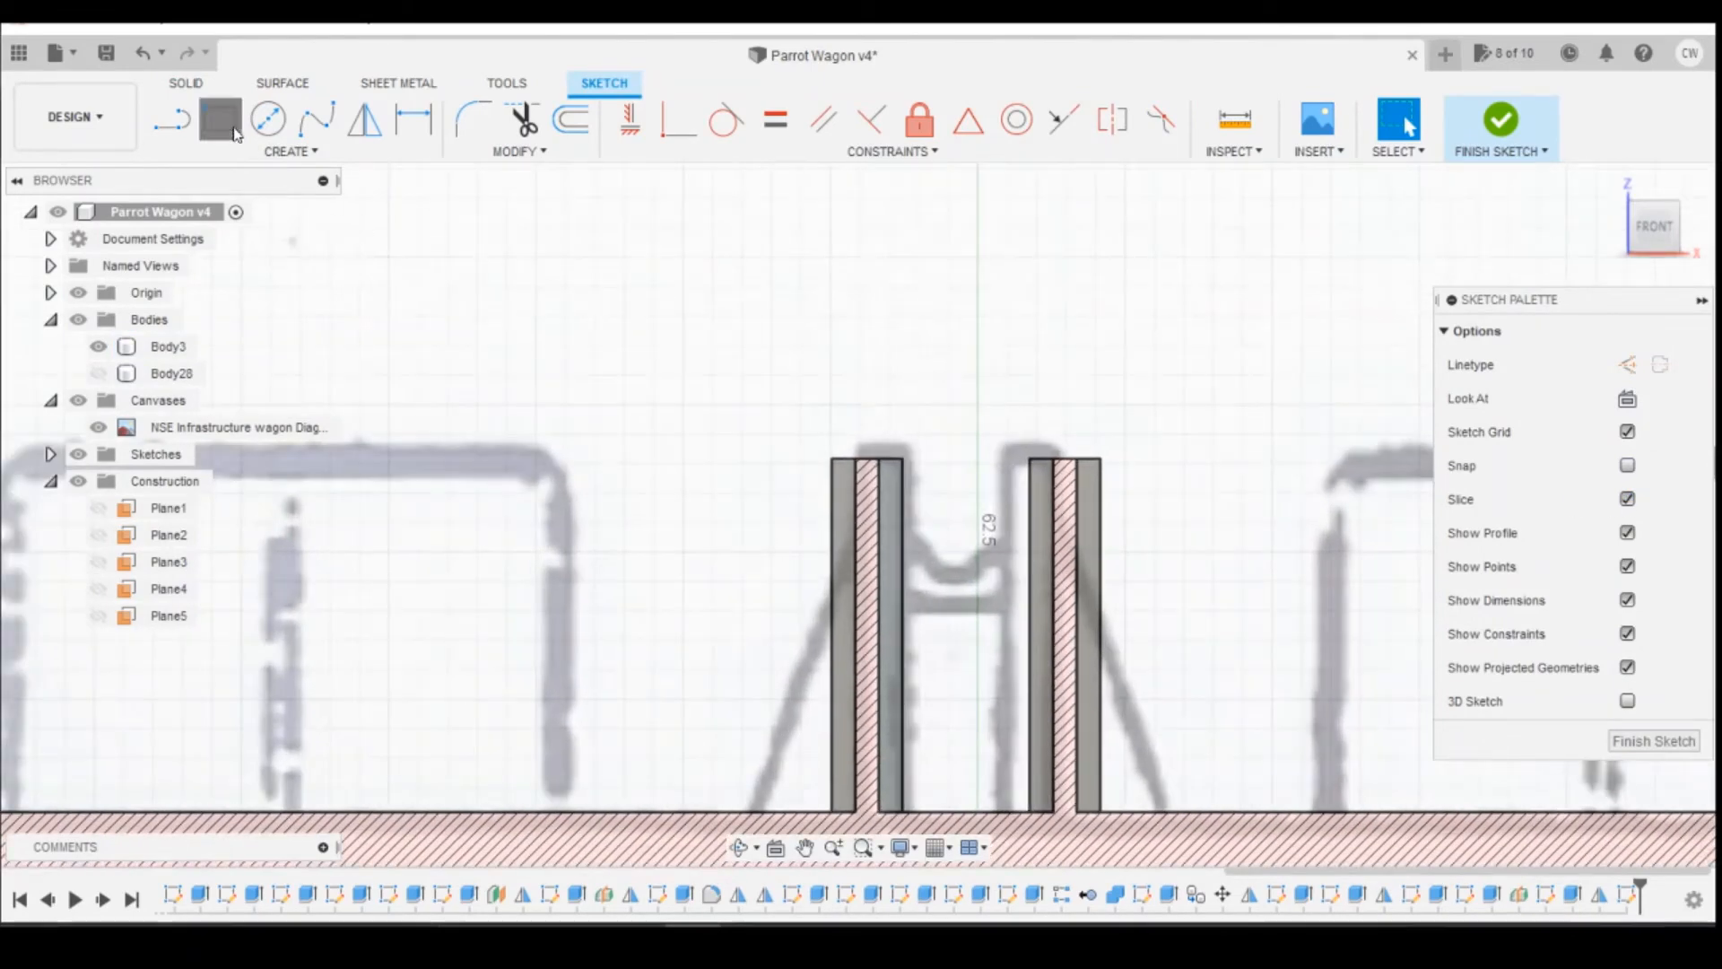
{"action": "left_click", "coordinate": [879, 533]}
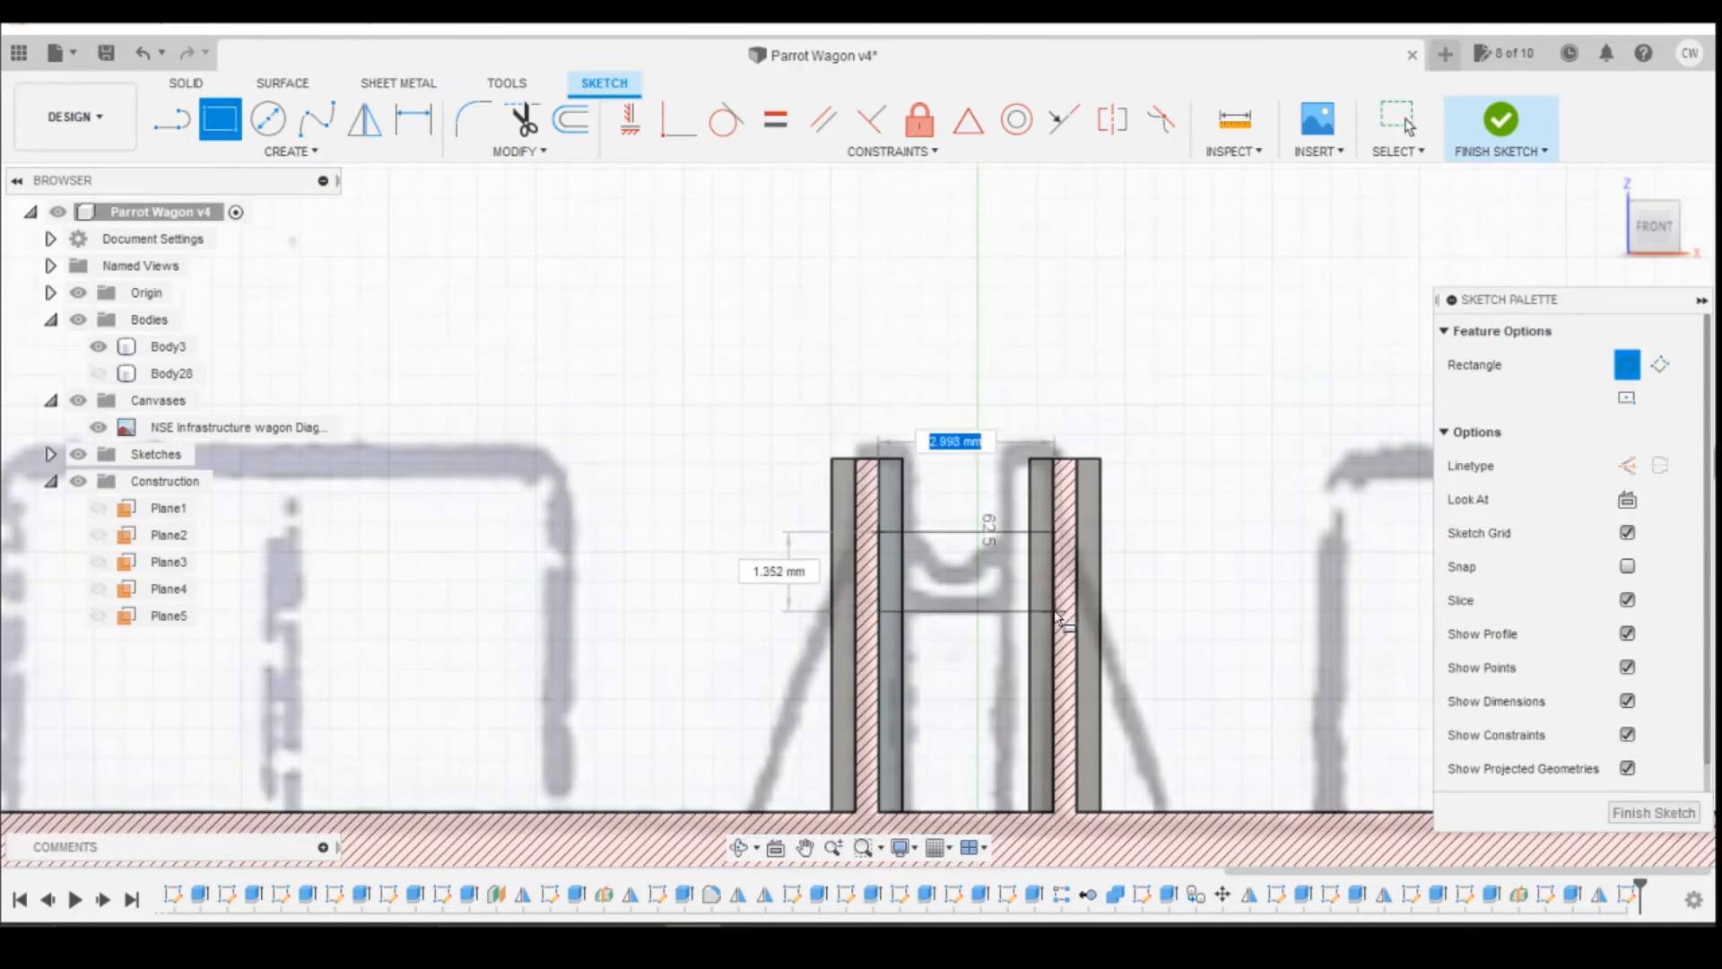
{"action": "left_click", "coordinate": [1047, 613]}
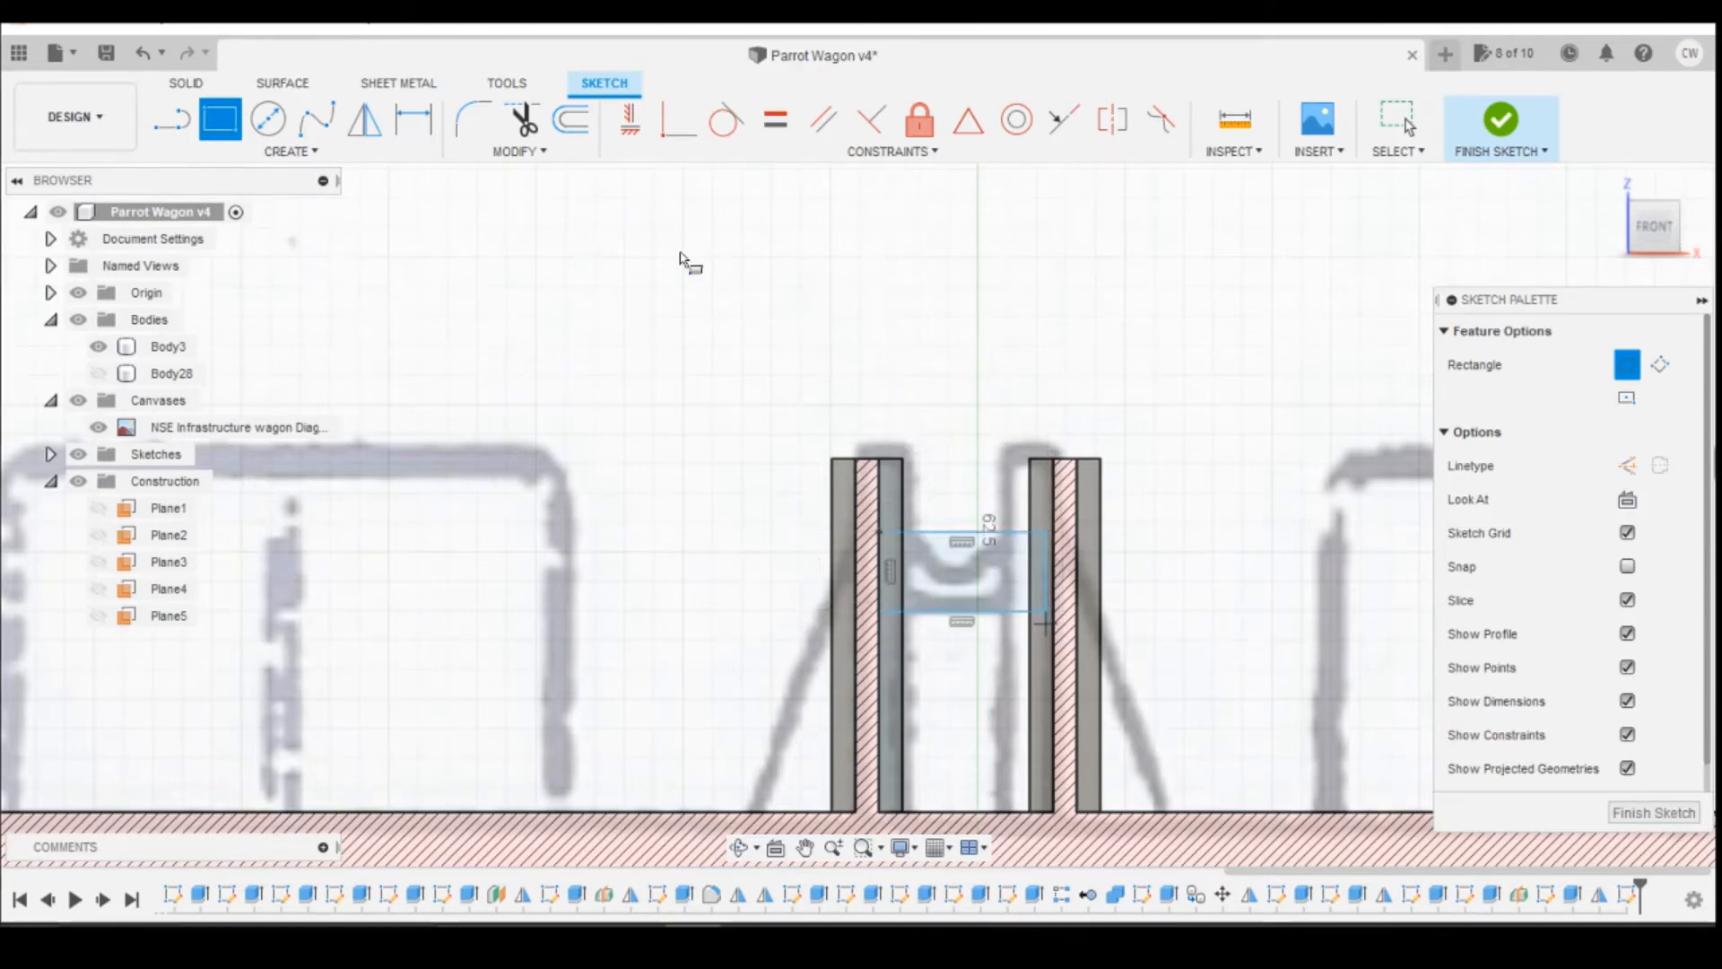
{"action": "left_click", "coordinate": [674, 130]}
{"action": "left_click", "coordinate": [1047, 613]}
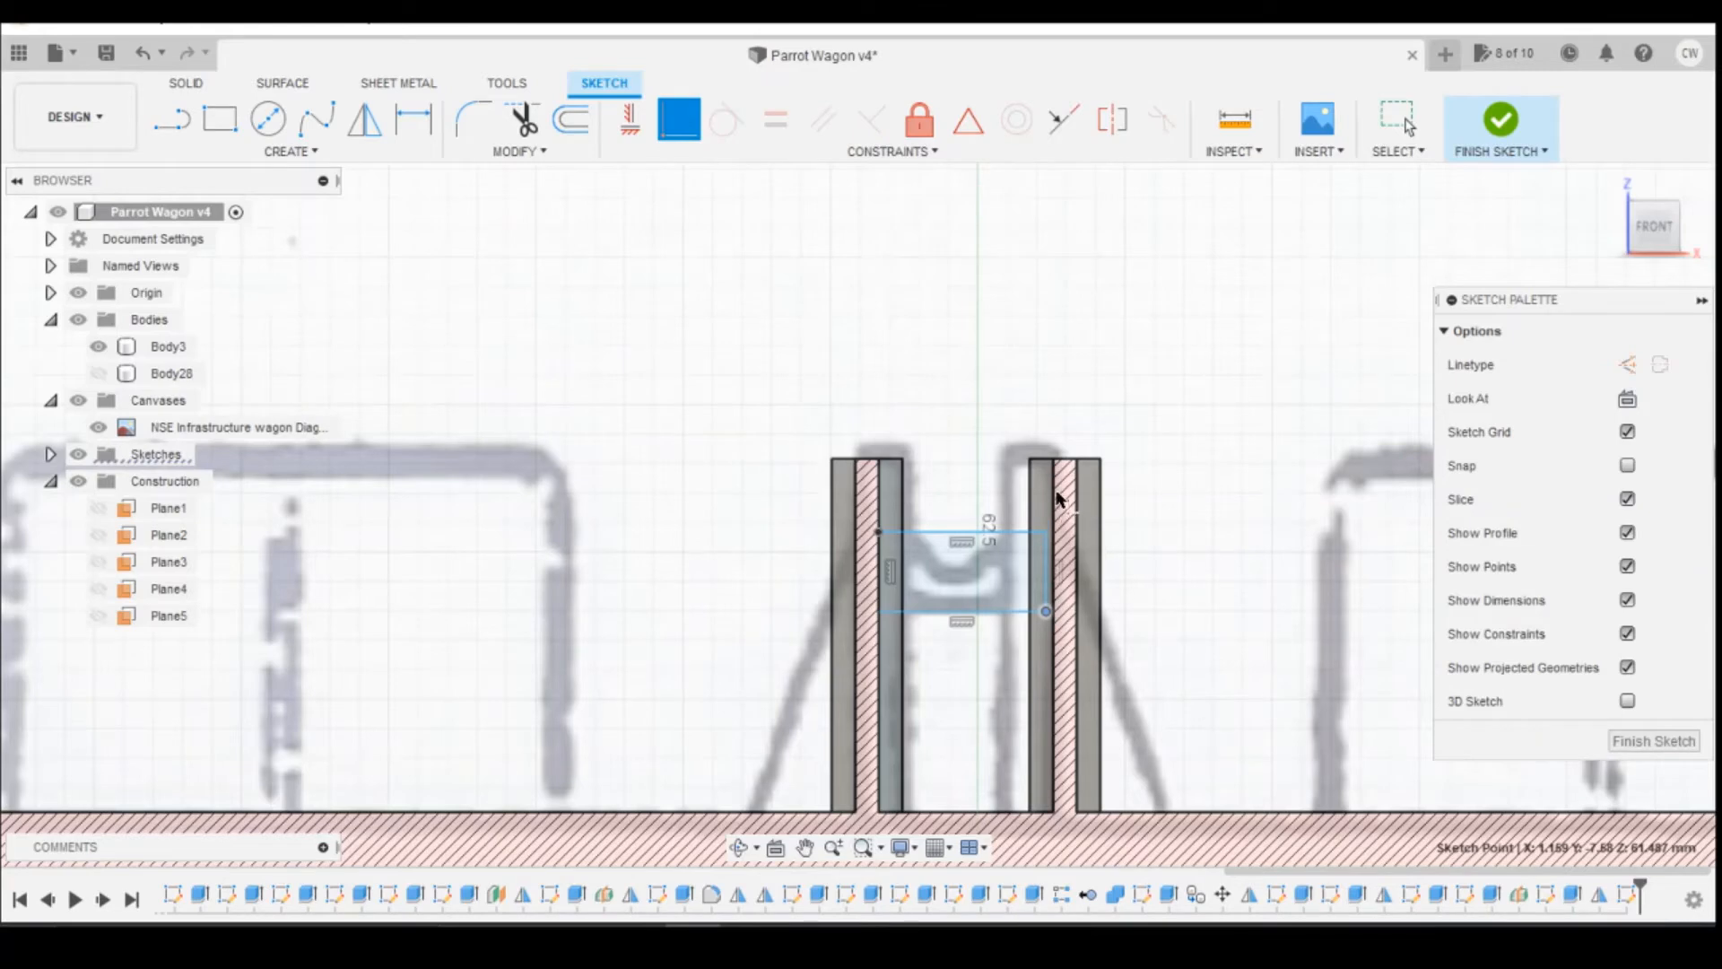
{"action": "scroll", "coordinate": [1058, 496], "scroll_direction": "up", "scroll_amount": 5}
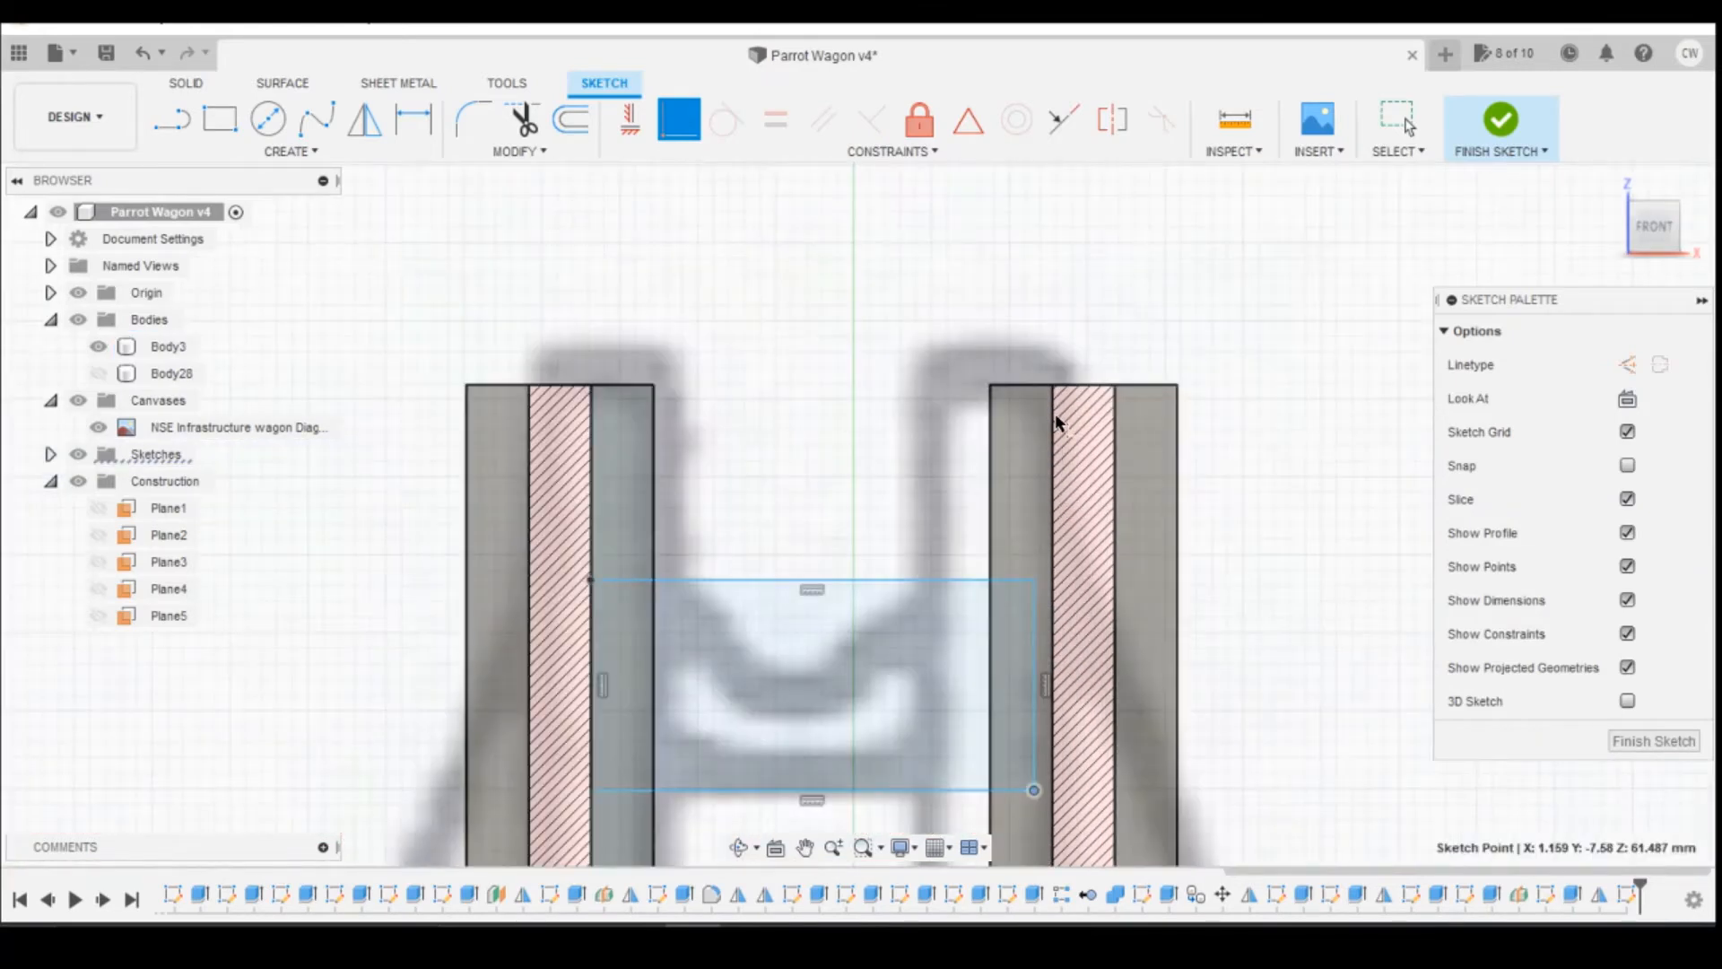
{"action": "key", "text": "Escape"}
Step: Project the outline of the posts' inner flange face into the crossbar sketch
{"action": "key", "text": "p"}
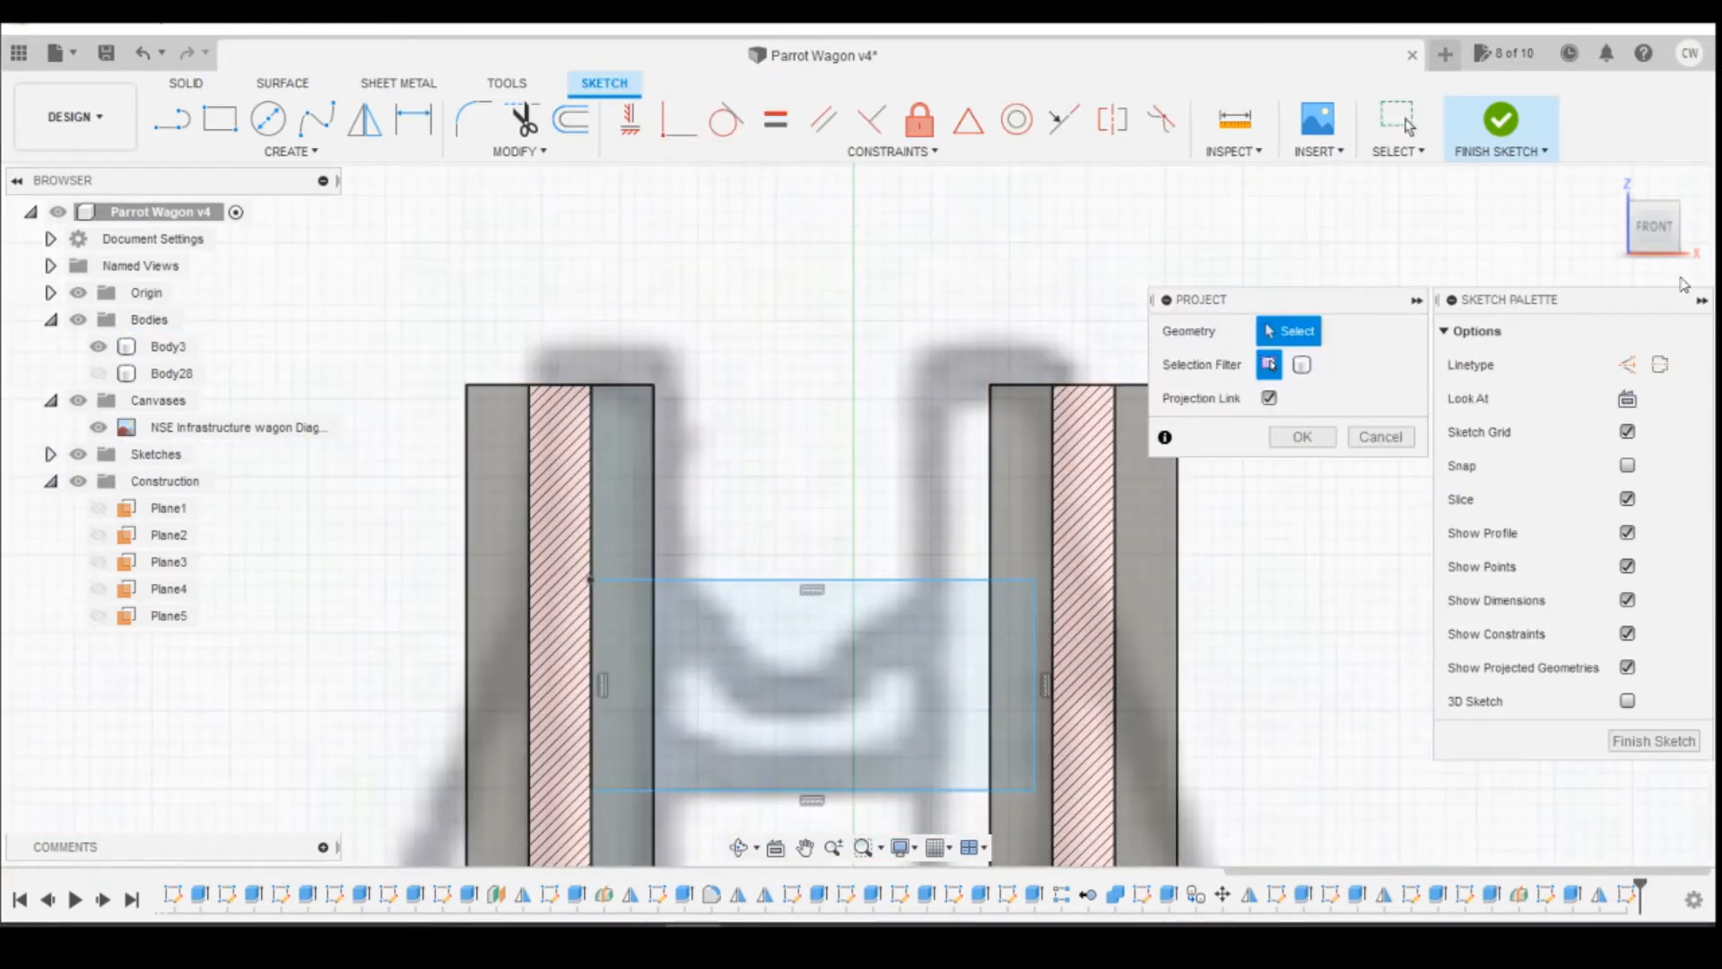
{"action": "middle_click_drag", "start_coordinate": [1046, 516], "coordinate": [1098, 572], "text": "shift"}
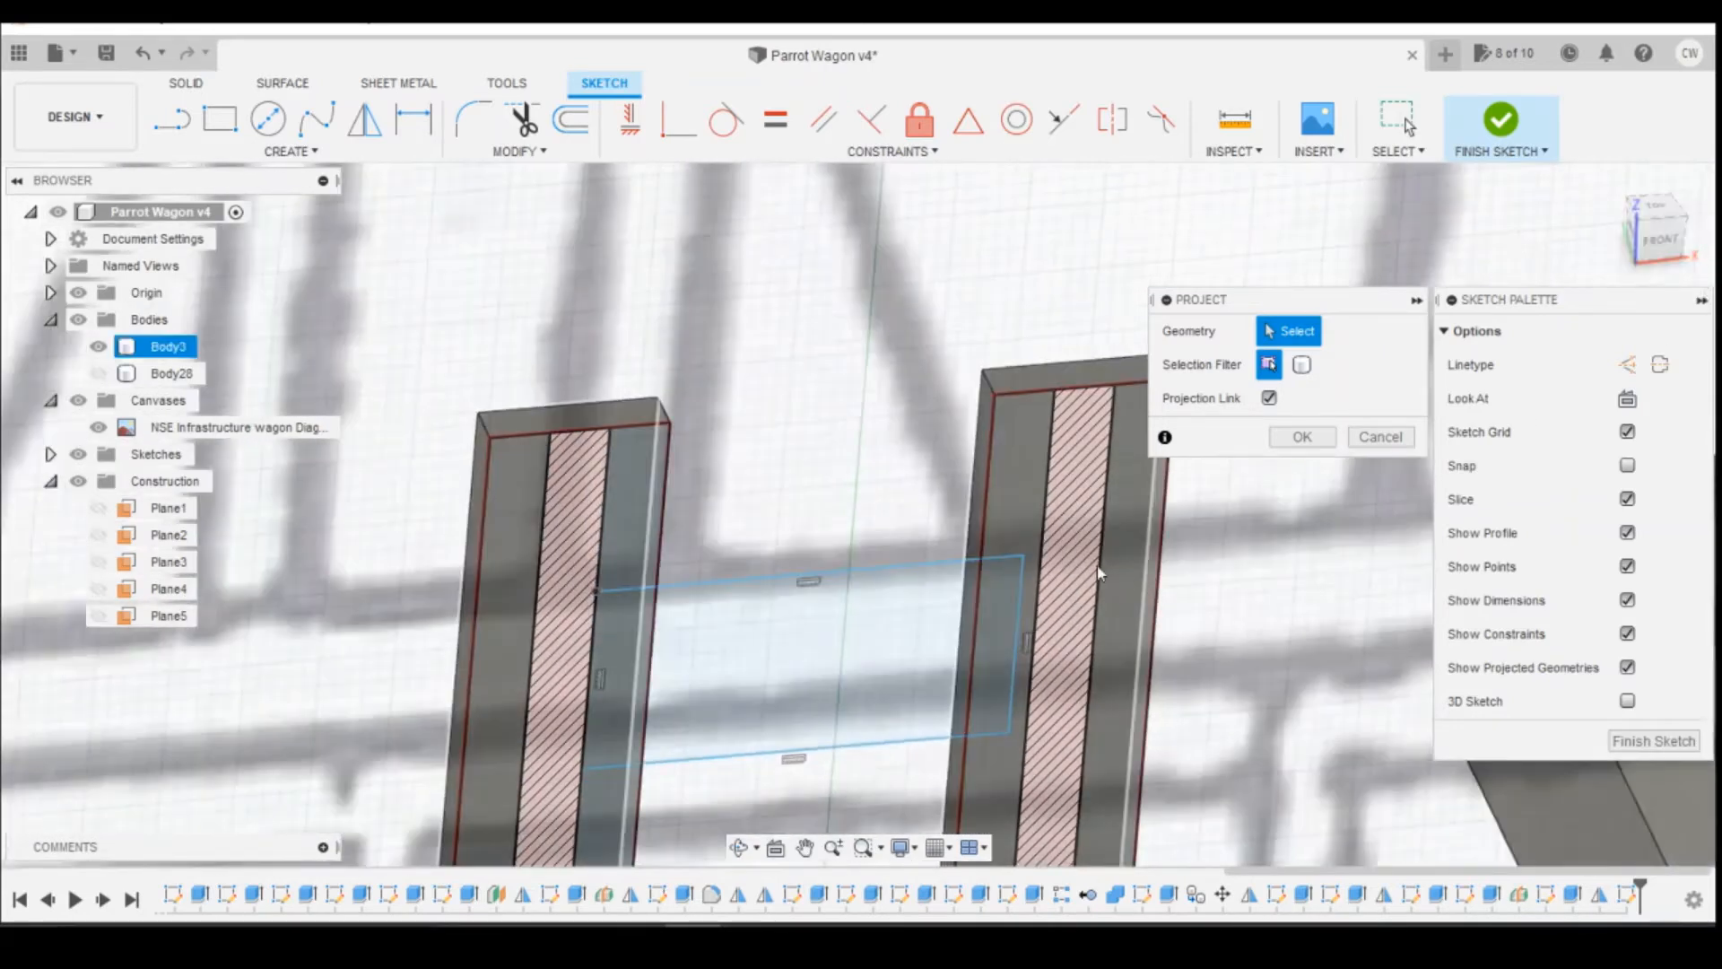
{"action": "left_click", "coordinate": [1051, 546]}
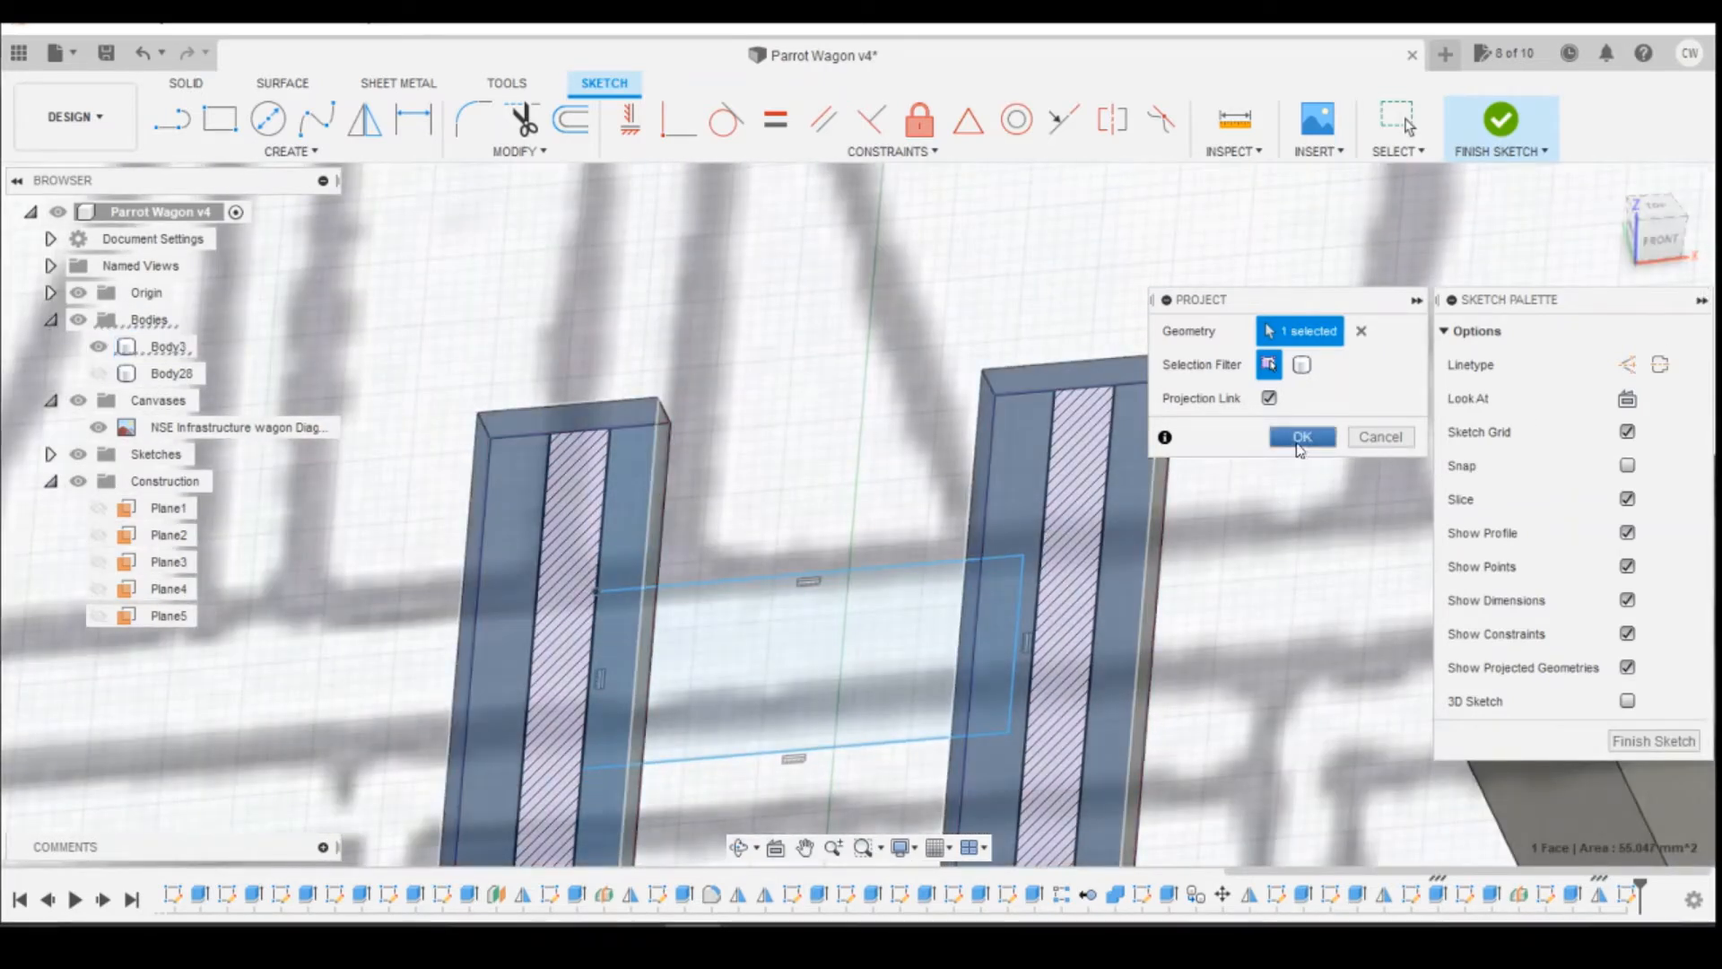
{"action": "left_click", "coordinate": [1300, 444]}
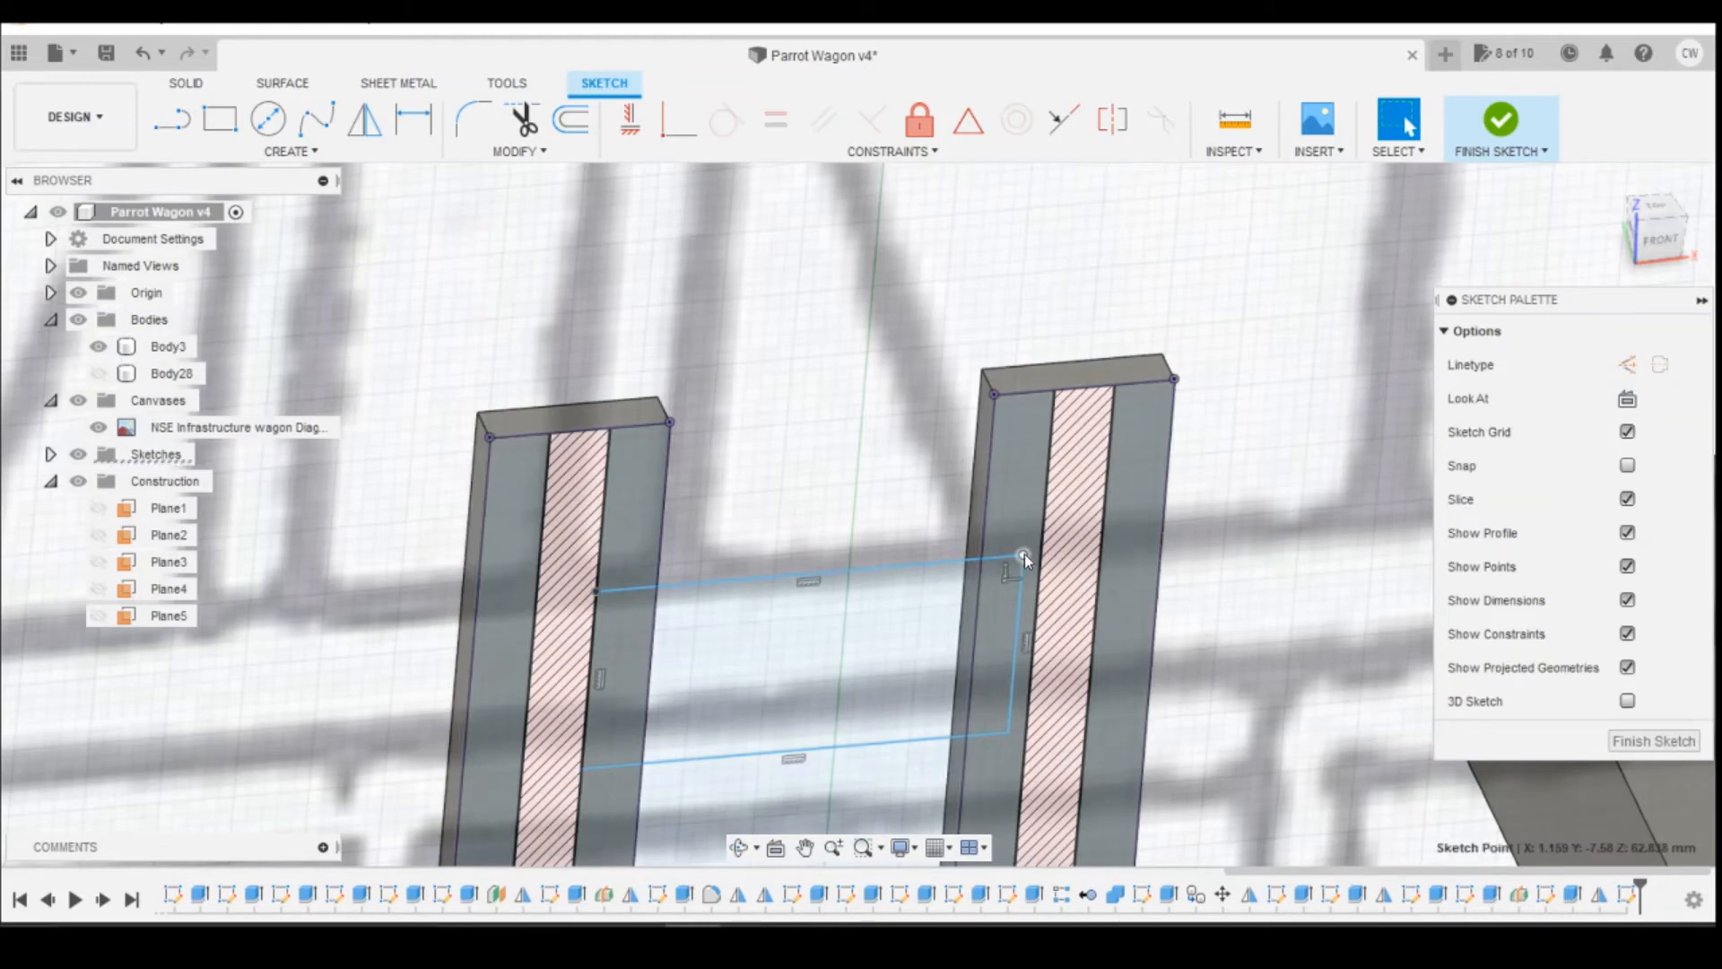
{"action": "left_click", "coordinate": [679, 127]}
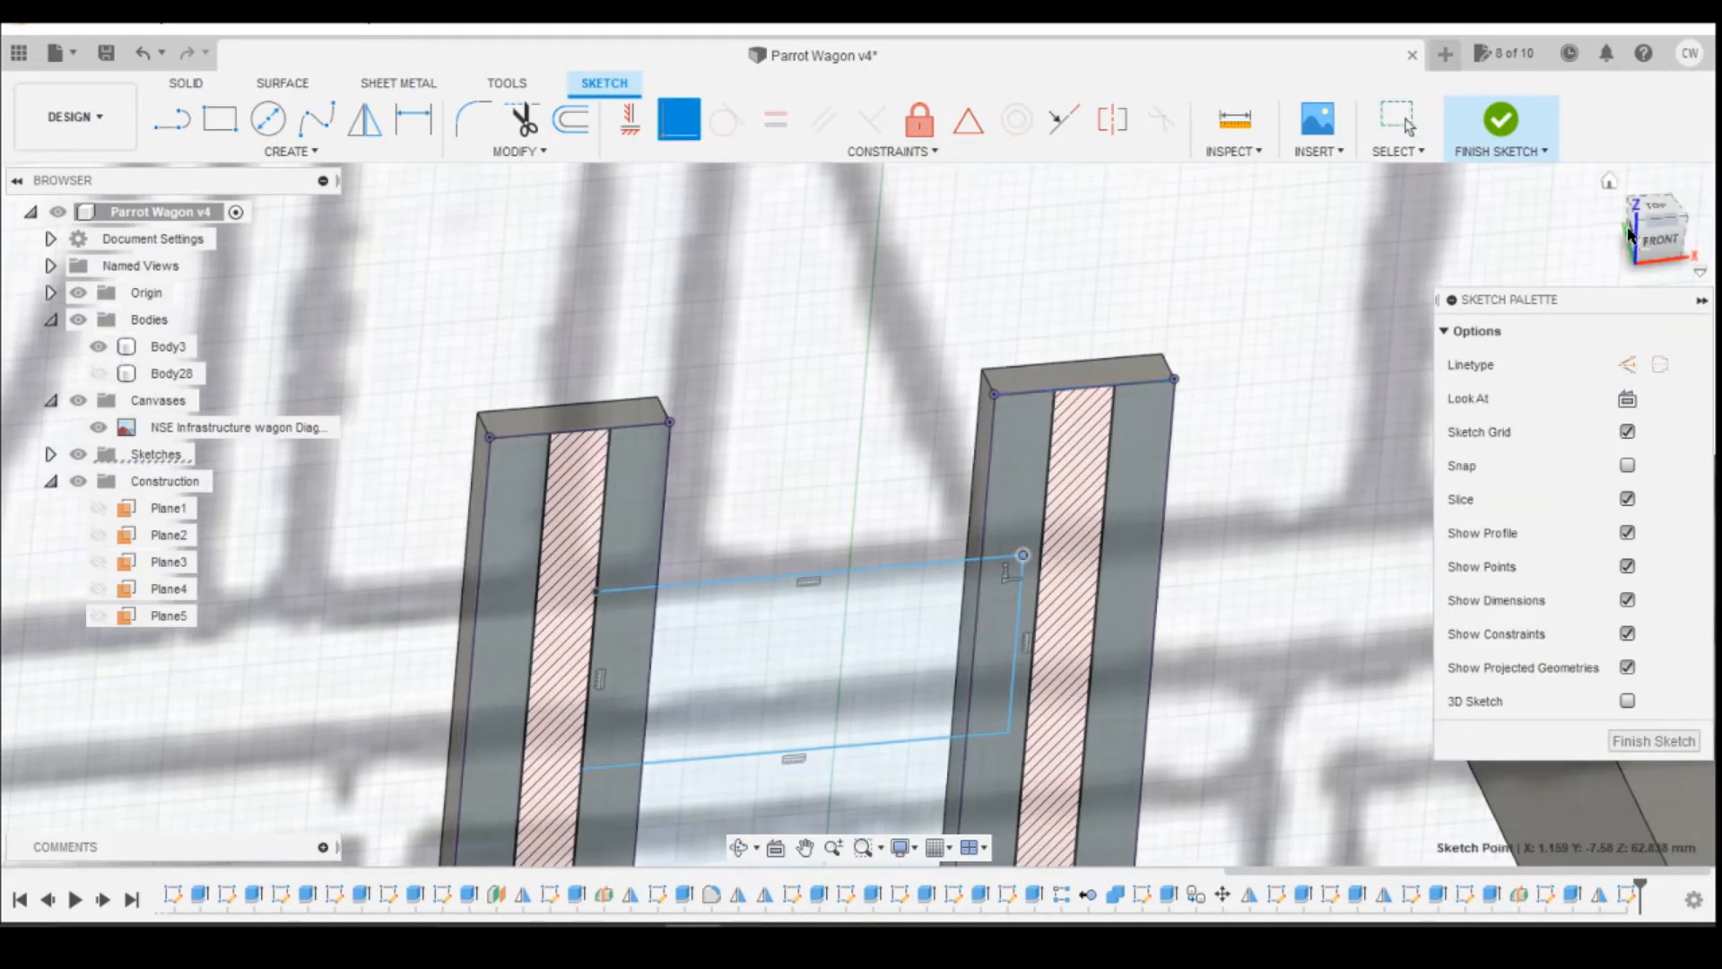
{"action": "left_click", "coordinate": [1514, 133]}
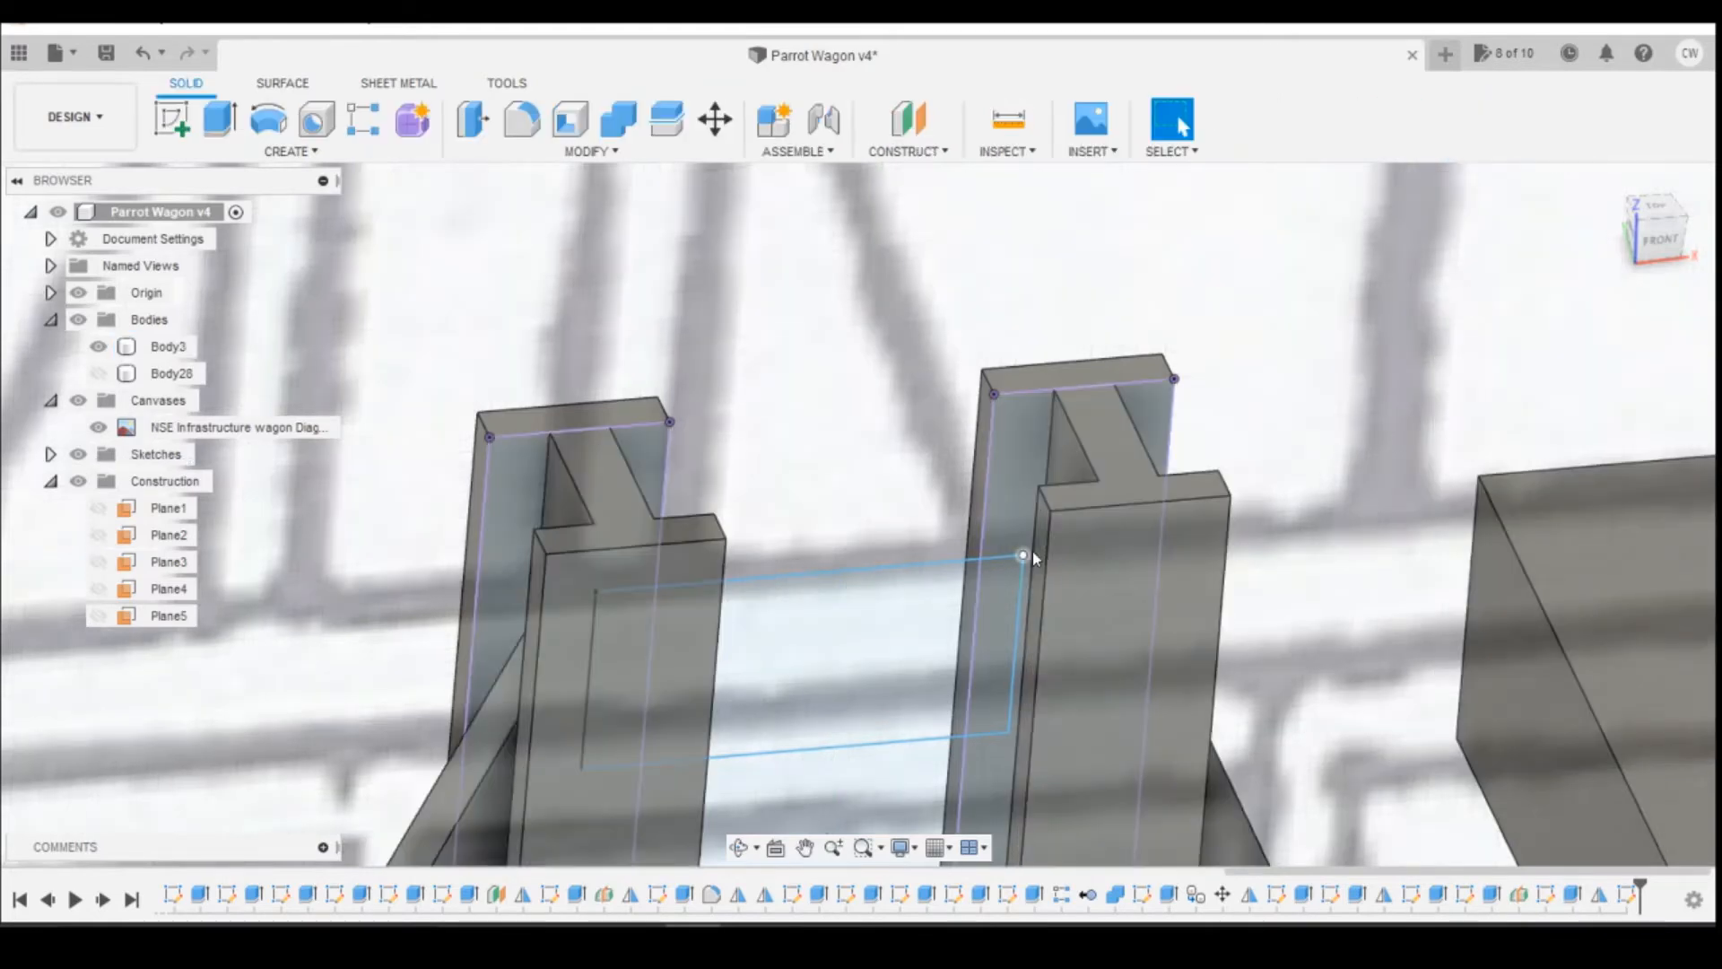
{"action": "left_click_drag", "start_coordinate": [1660, 231], "coordinate": [1706, 233]}
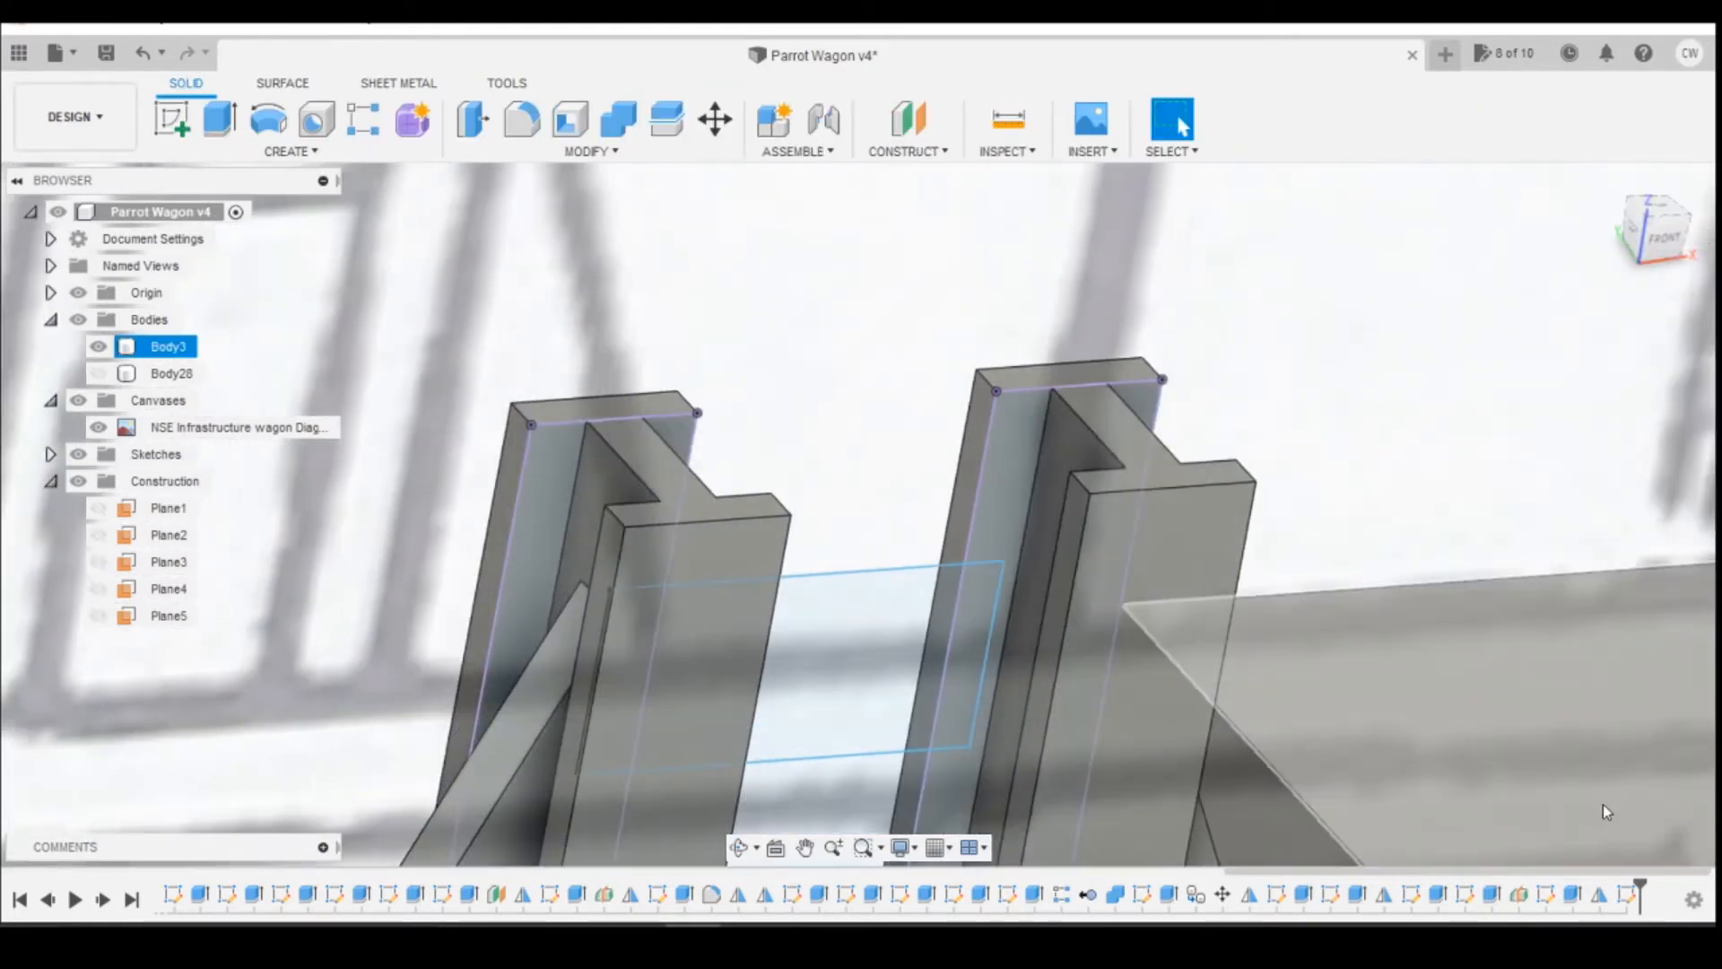
{"action": "right_click", "coordinate": [1626, 894]}
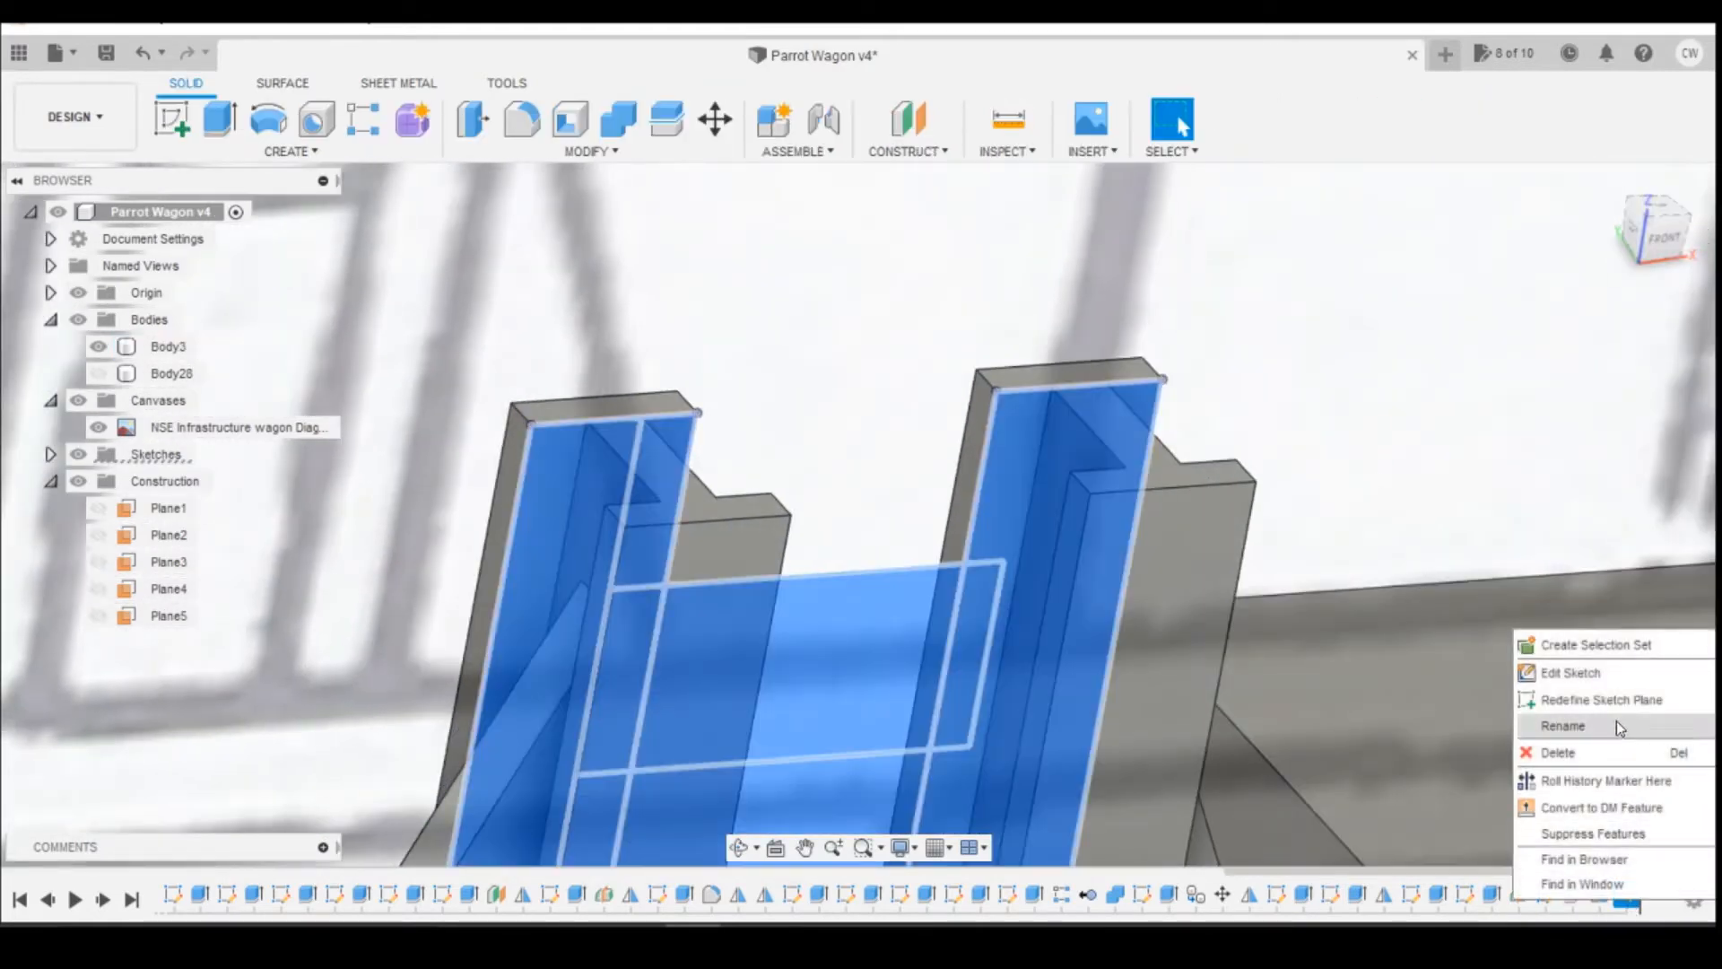
{"action": "left_click", "coordinate": [1529, 674]}
{"action": "left_click_drag", "start_coordinate": [1657, 229], "coordinate": [1690, 263]}
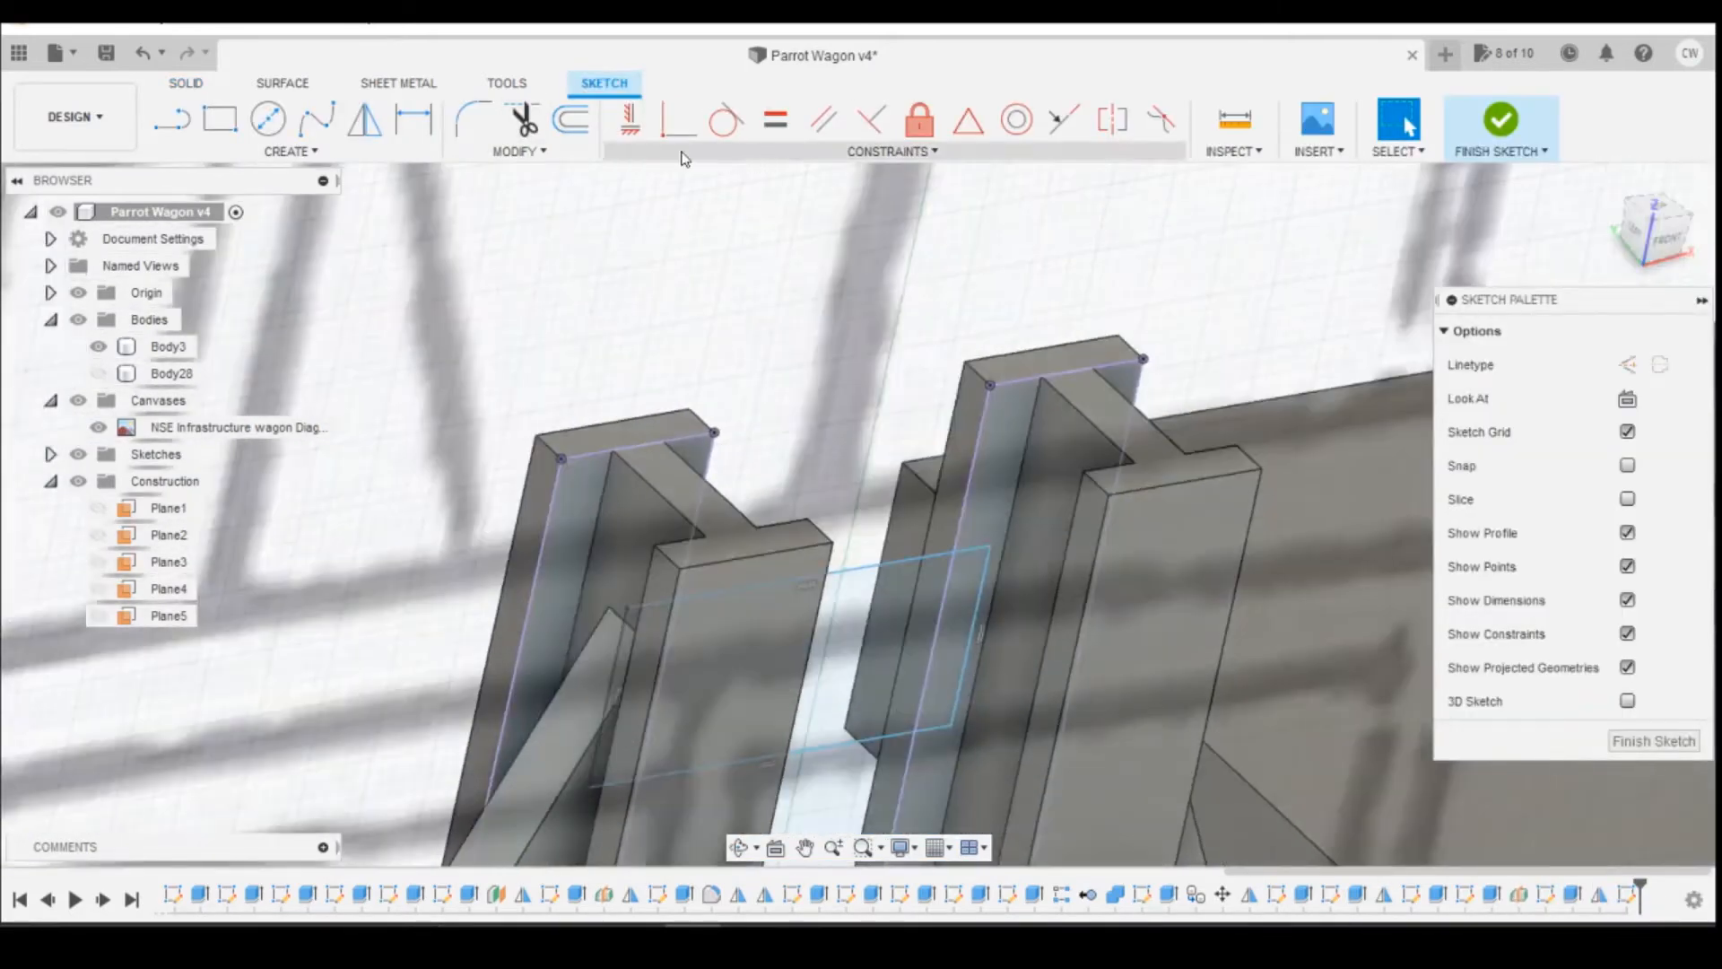
{"action": "left_click", "coordinate": [679, 119]}
{"action": "left_click", "coordinate": [992, 554]}
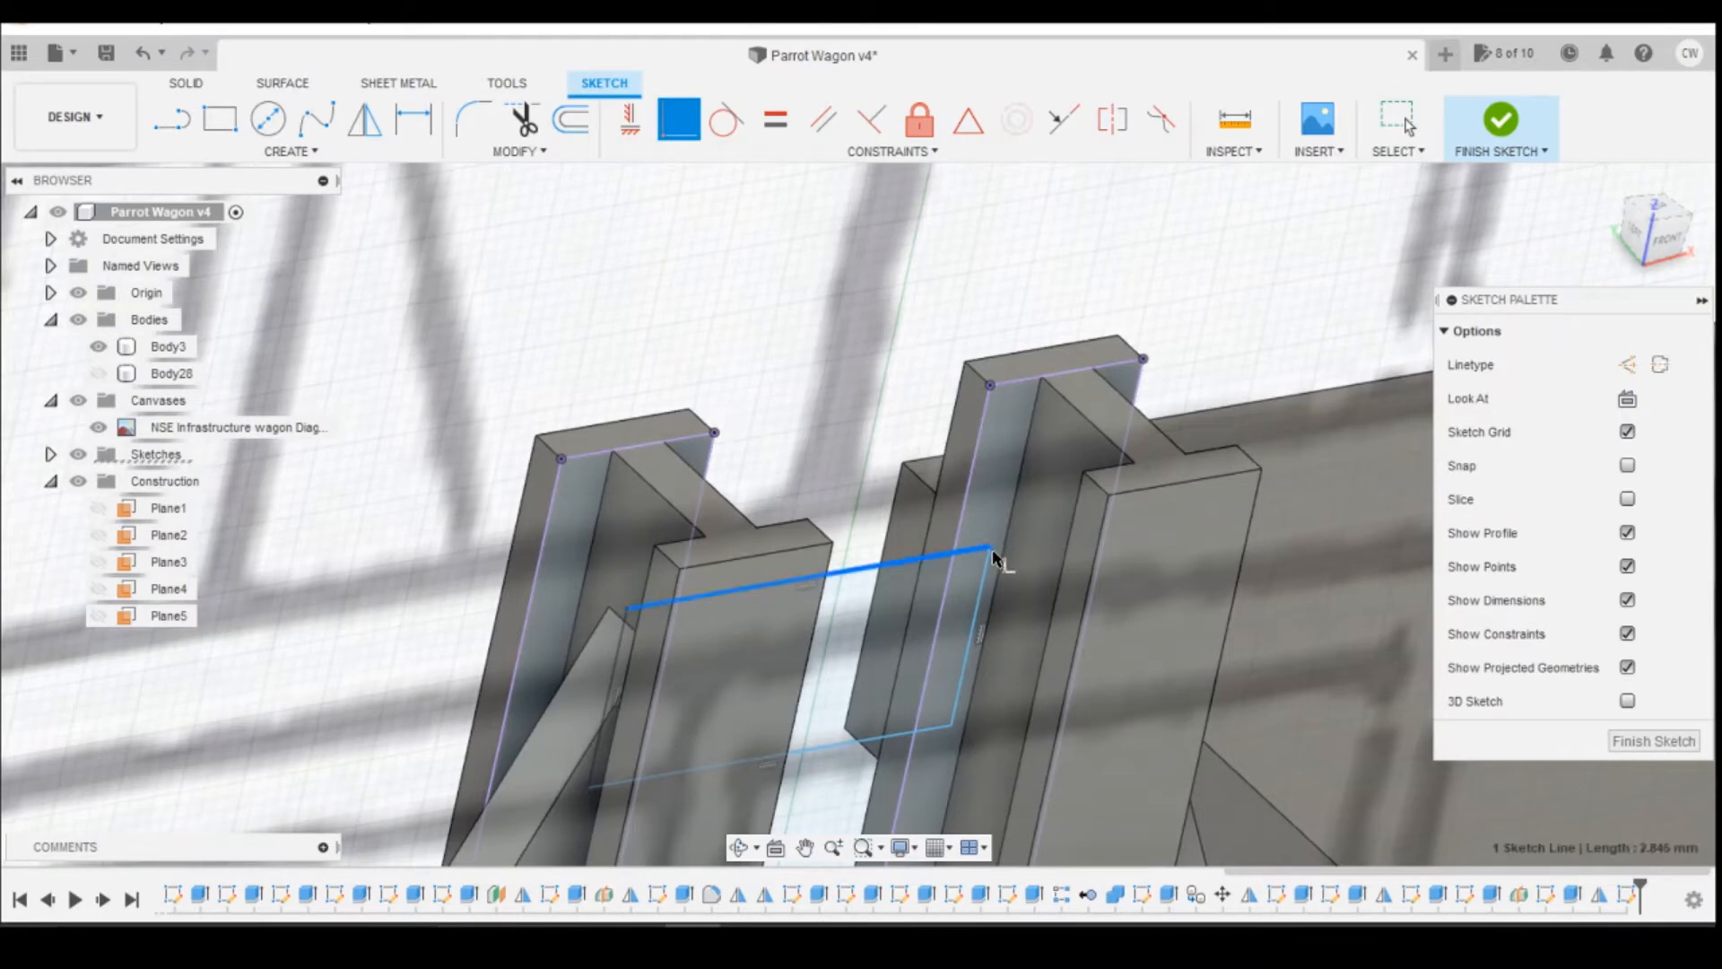
{"action": "key", "text": "Escape"}
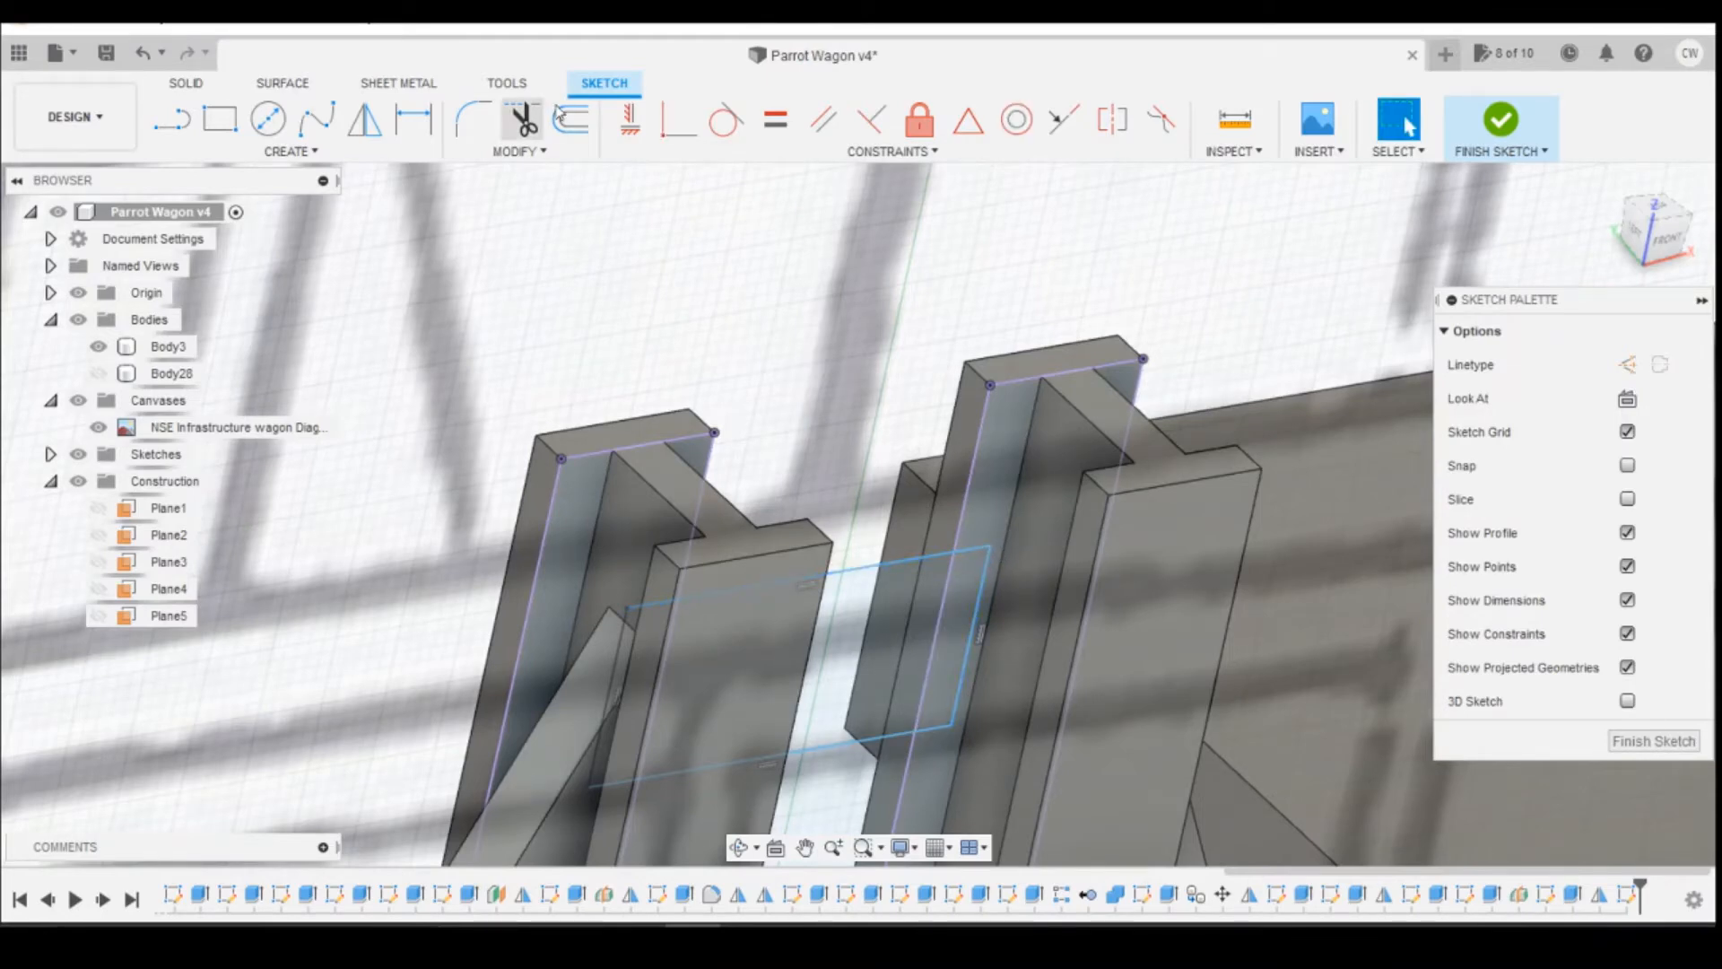
Step: Project the right post's web edge into the sketch and make the rectangle's upper right corner coincident with it, with the sliced view on
{"action": "key", "text": "p"}
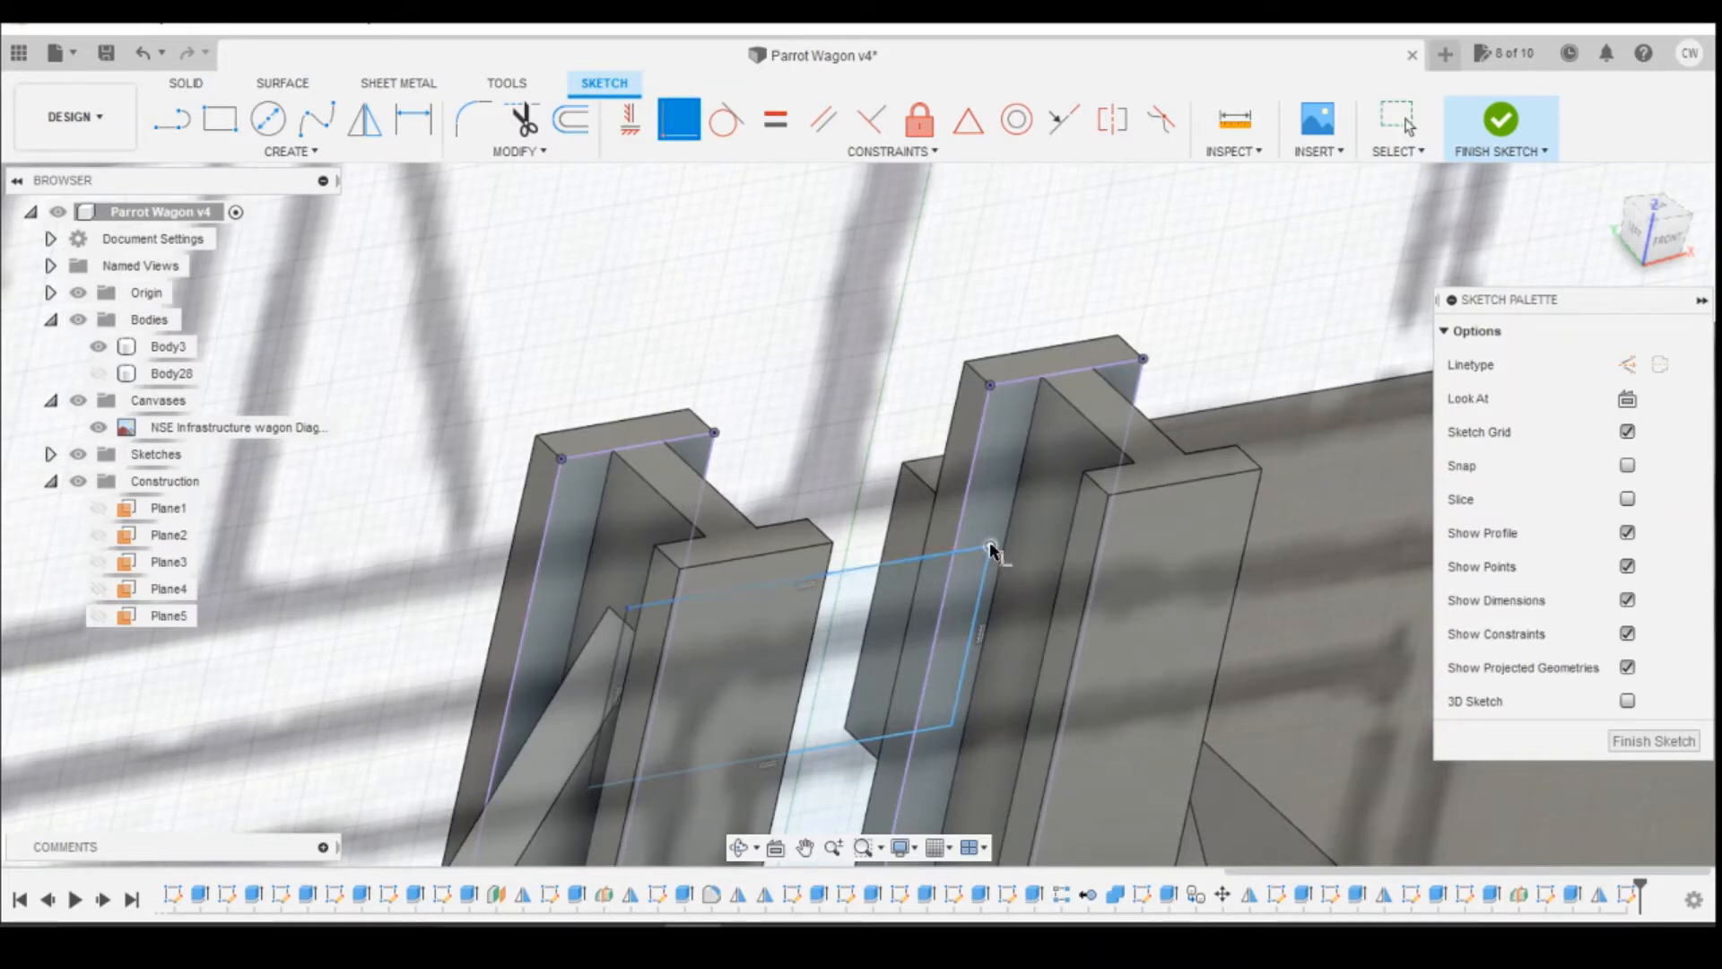
{"action": "left_click", "coordinate": [1006, 543]}
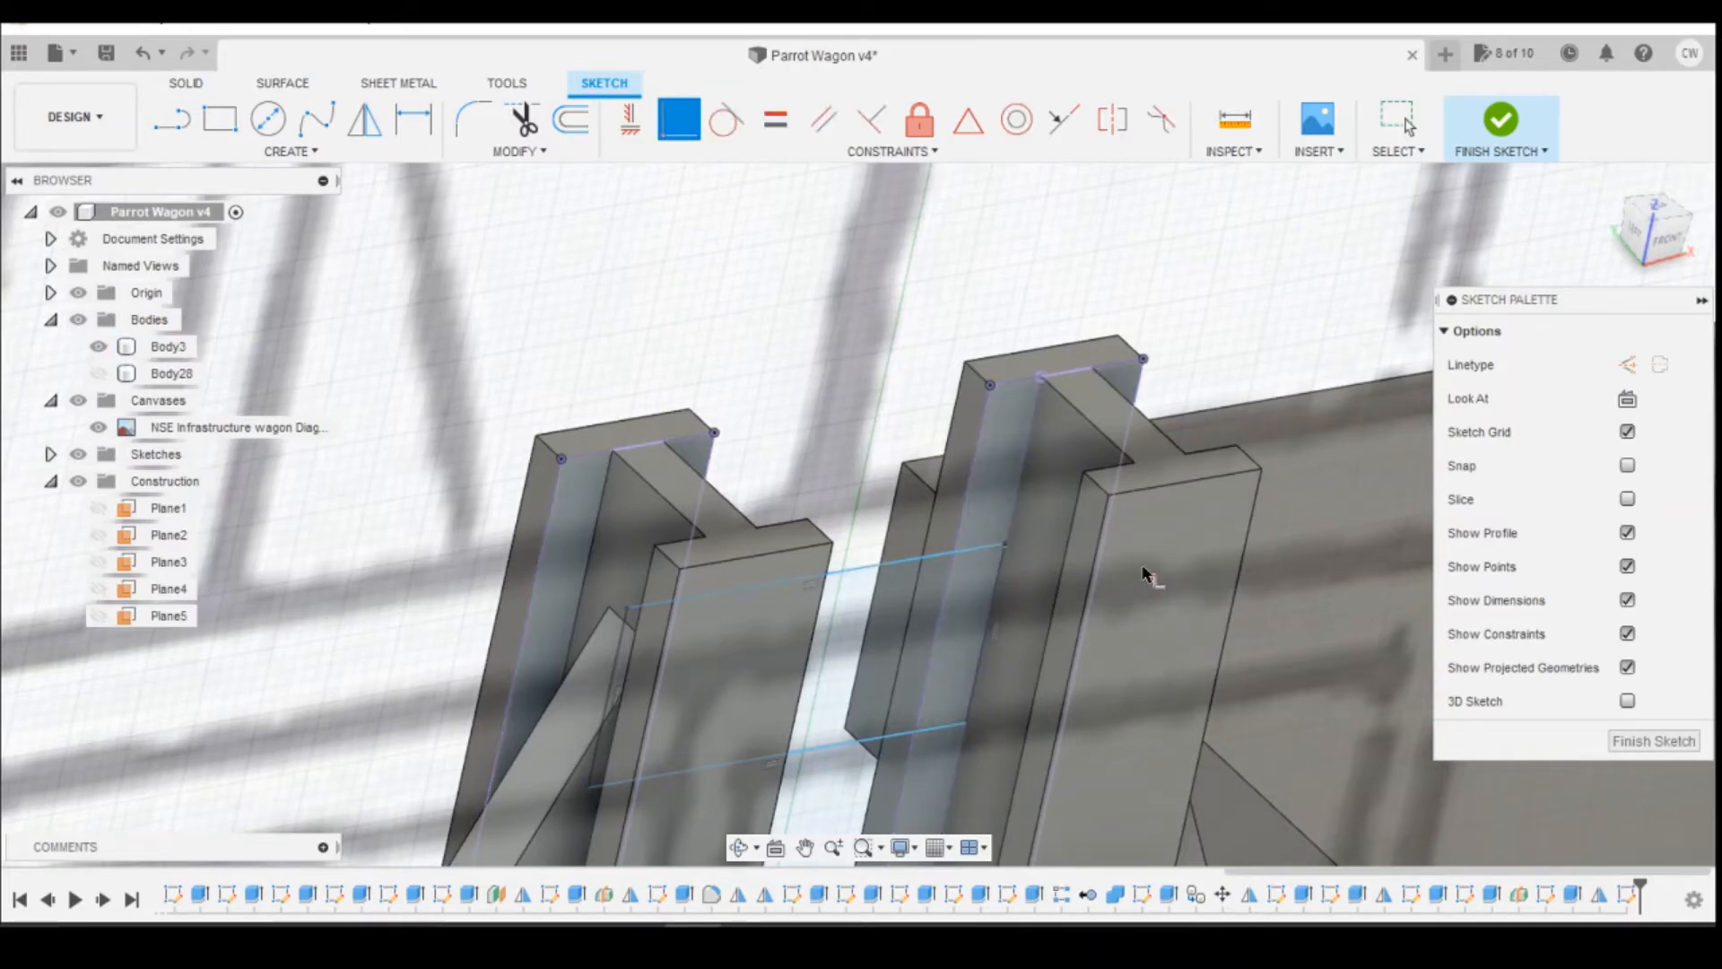
{"action": "left_click", "coordinate": [1627, 499]}
{"action": "left_click", "coordinate": [1679, 250]}
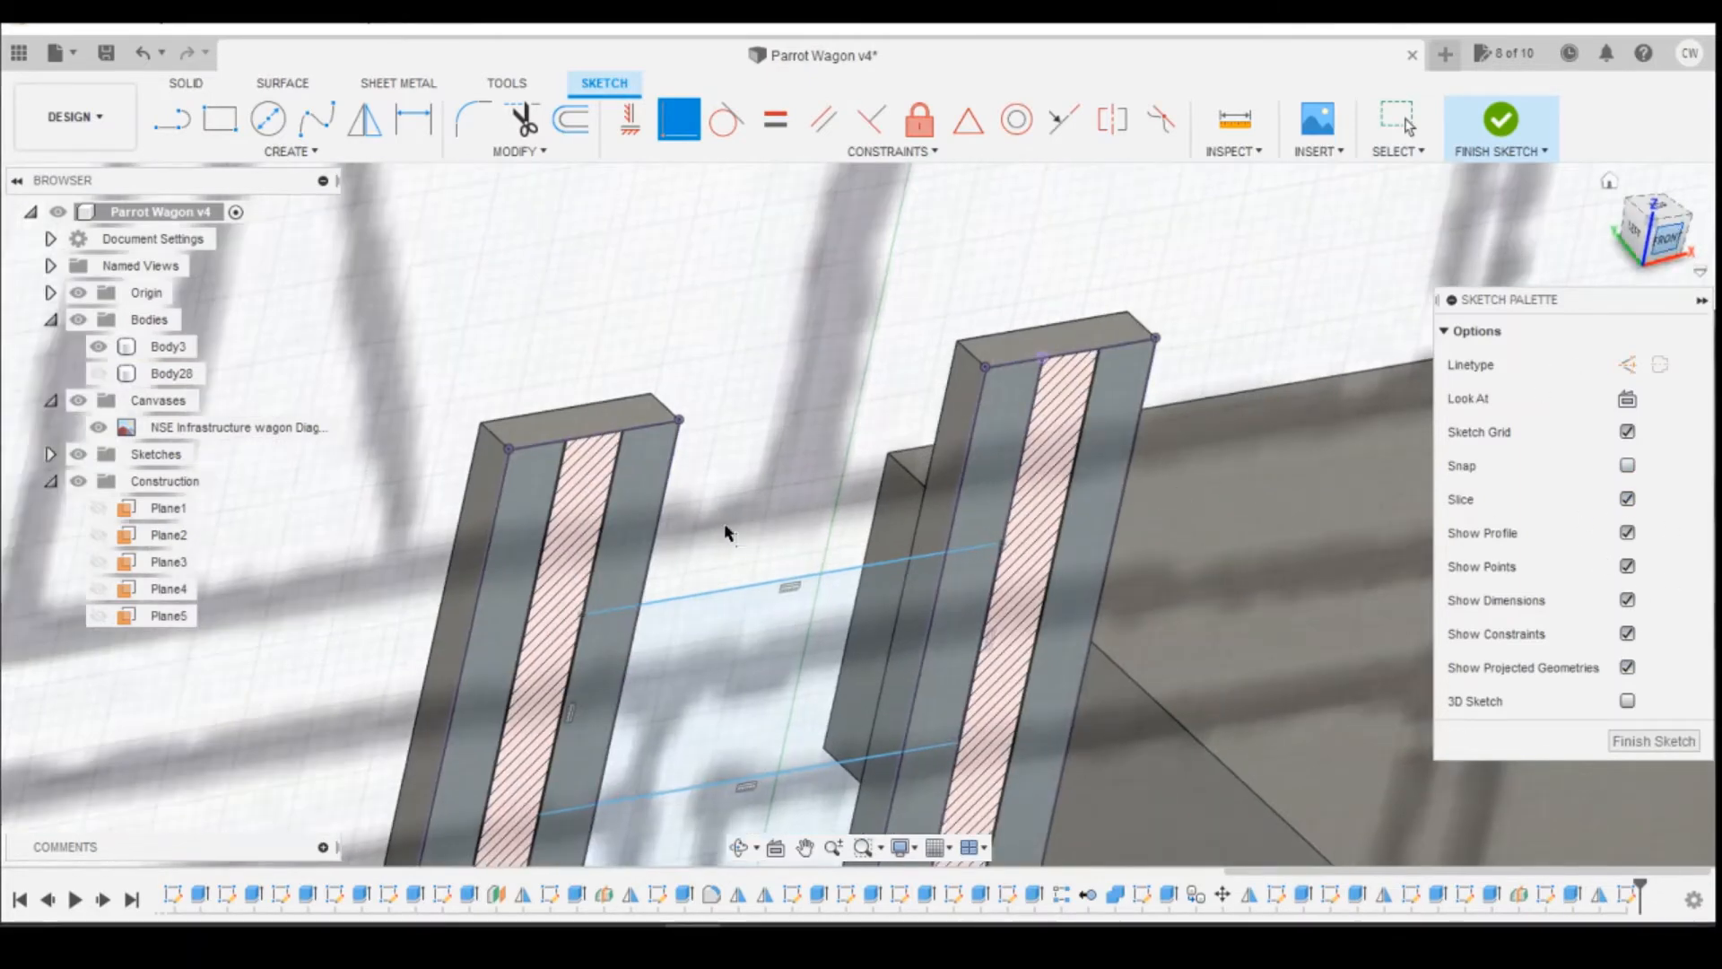
{"action": "scroll", "coordinate": [941, 735], "scroll_direction": "down", "scroll_amount": 5}
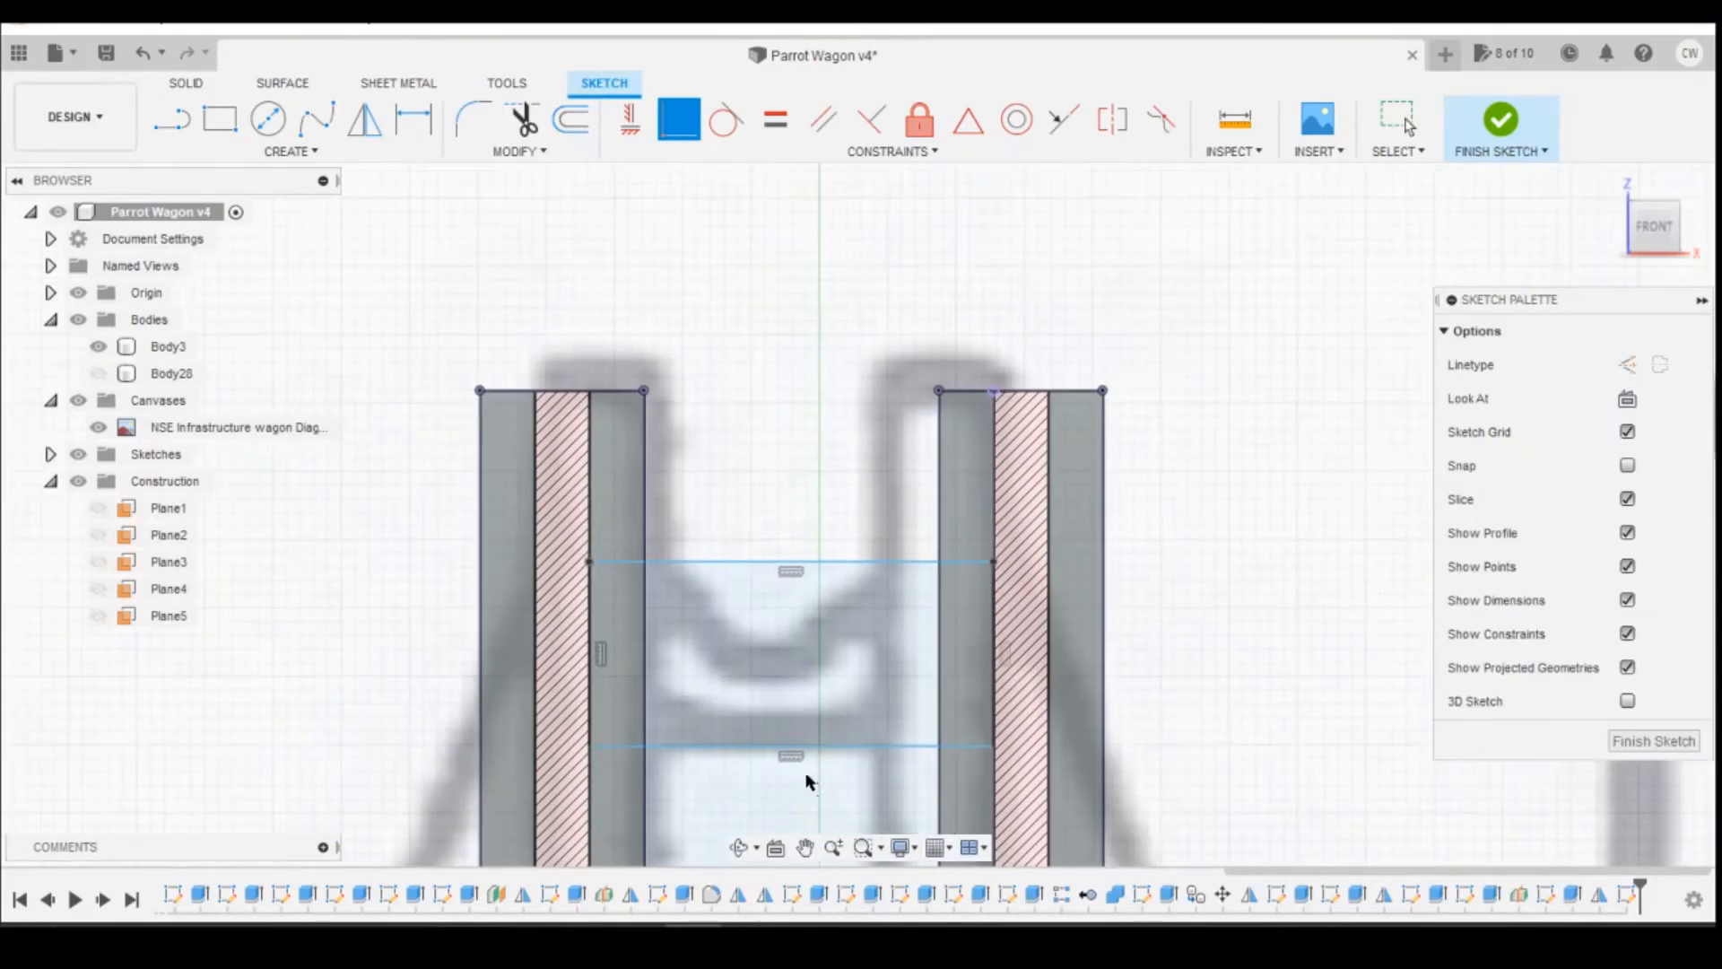
{"action": "scroll", "coordinate": [925, 536], "scroll_direction": "up", "scroll_amount": 3}
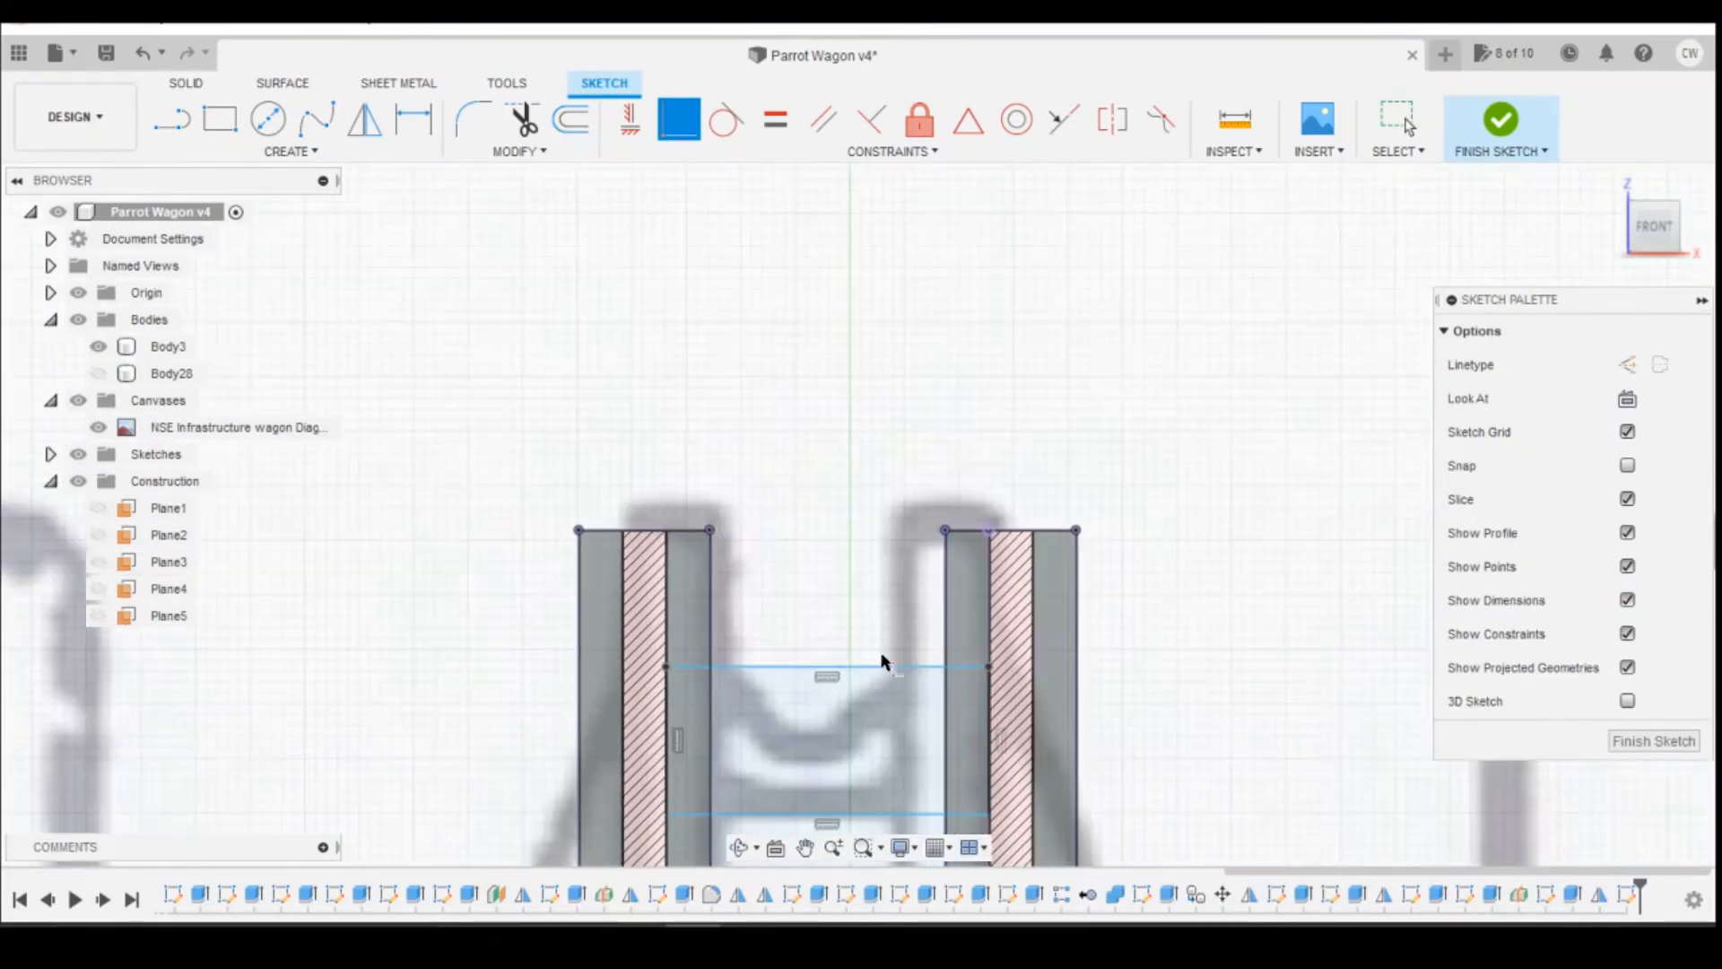
Step: Lower the rectangle's upper edge to match the crossbar on the canvas drawing, leaving it about 1.14 mm high
{"action": "left_click", "coordinate": [888, 685]}
{"action": "left_click_drag", "start_coordinate": [886, 685], "coordinate": [887, 692]}
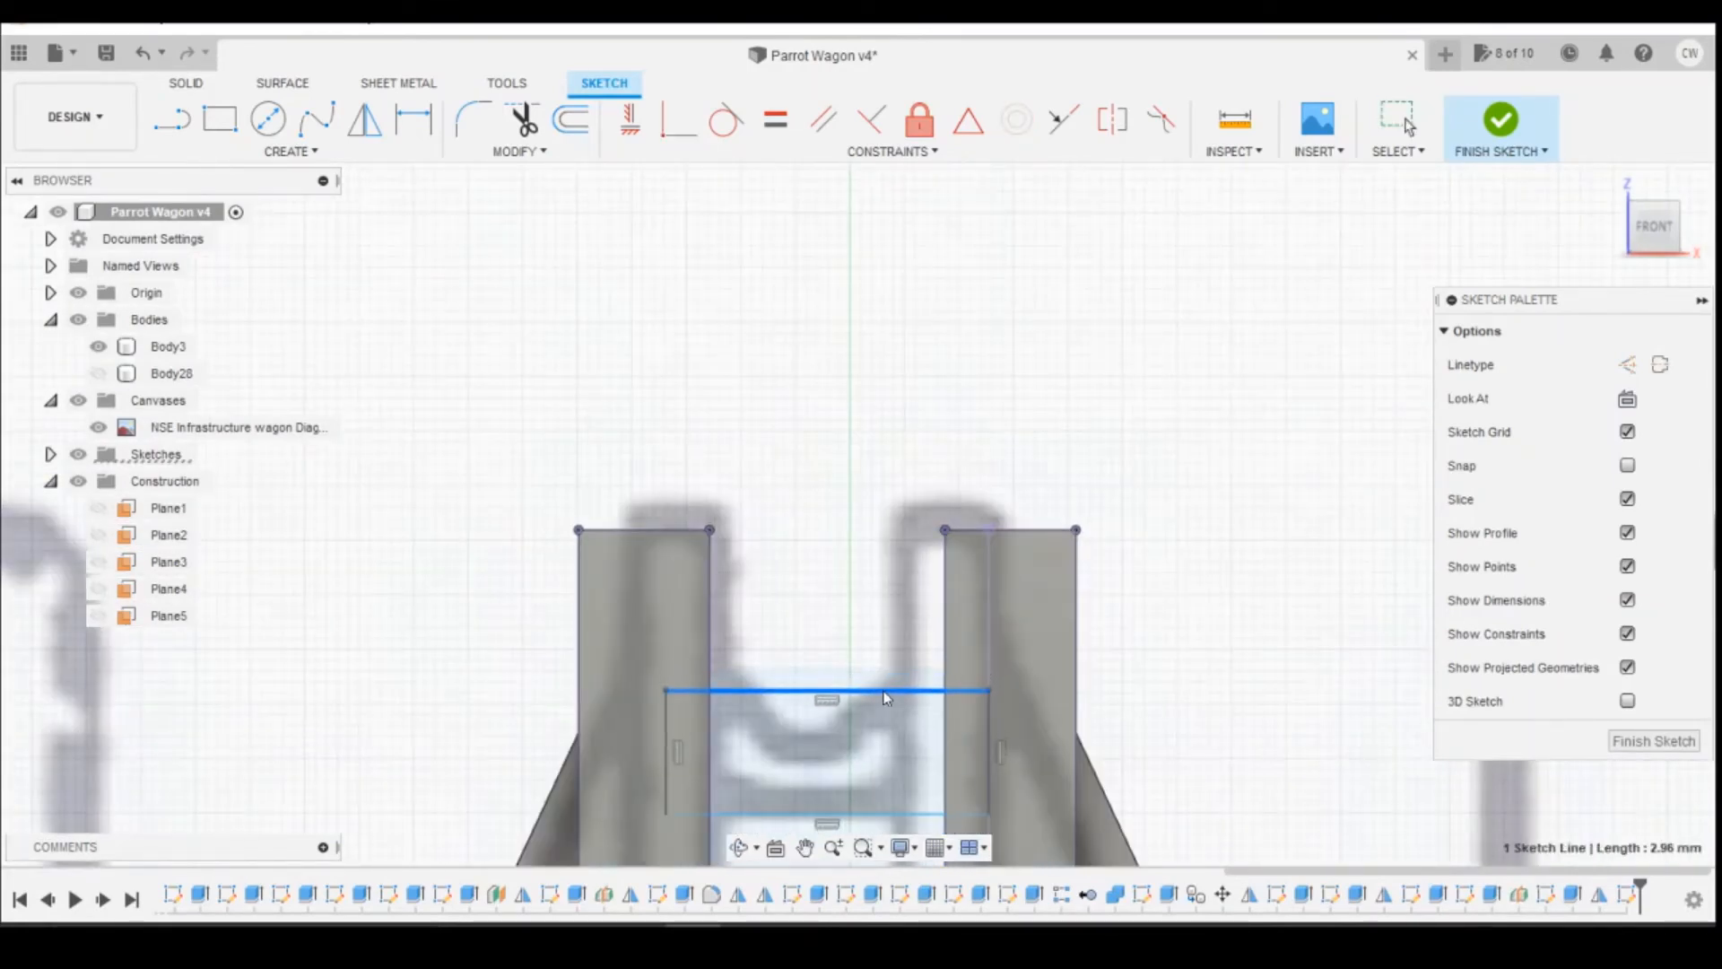
{"action": "scroll", "coordinate": [1015, 698], "scroll_direction": "up", "scroll_amount": 3}
{"action": "scroll", "coordinate": [1084, 475], "scroll_direction": "down", "scroll_amount": 3}
Step: Dimension the rectangle's height and the distance from the post's top to the rectangle's upper edge
{"action": "key", "text": "d"}
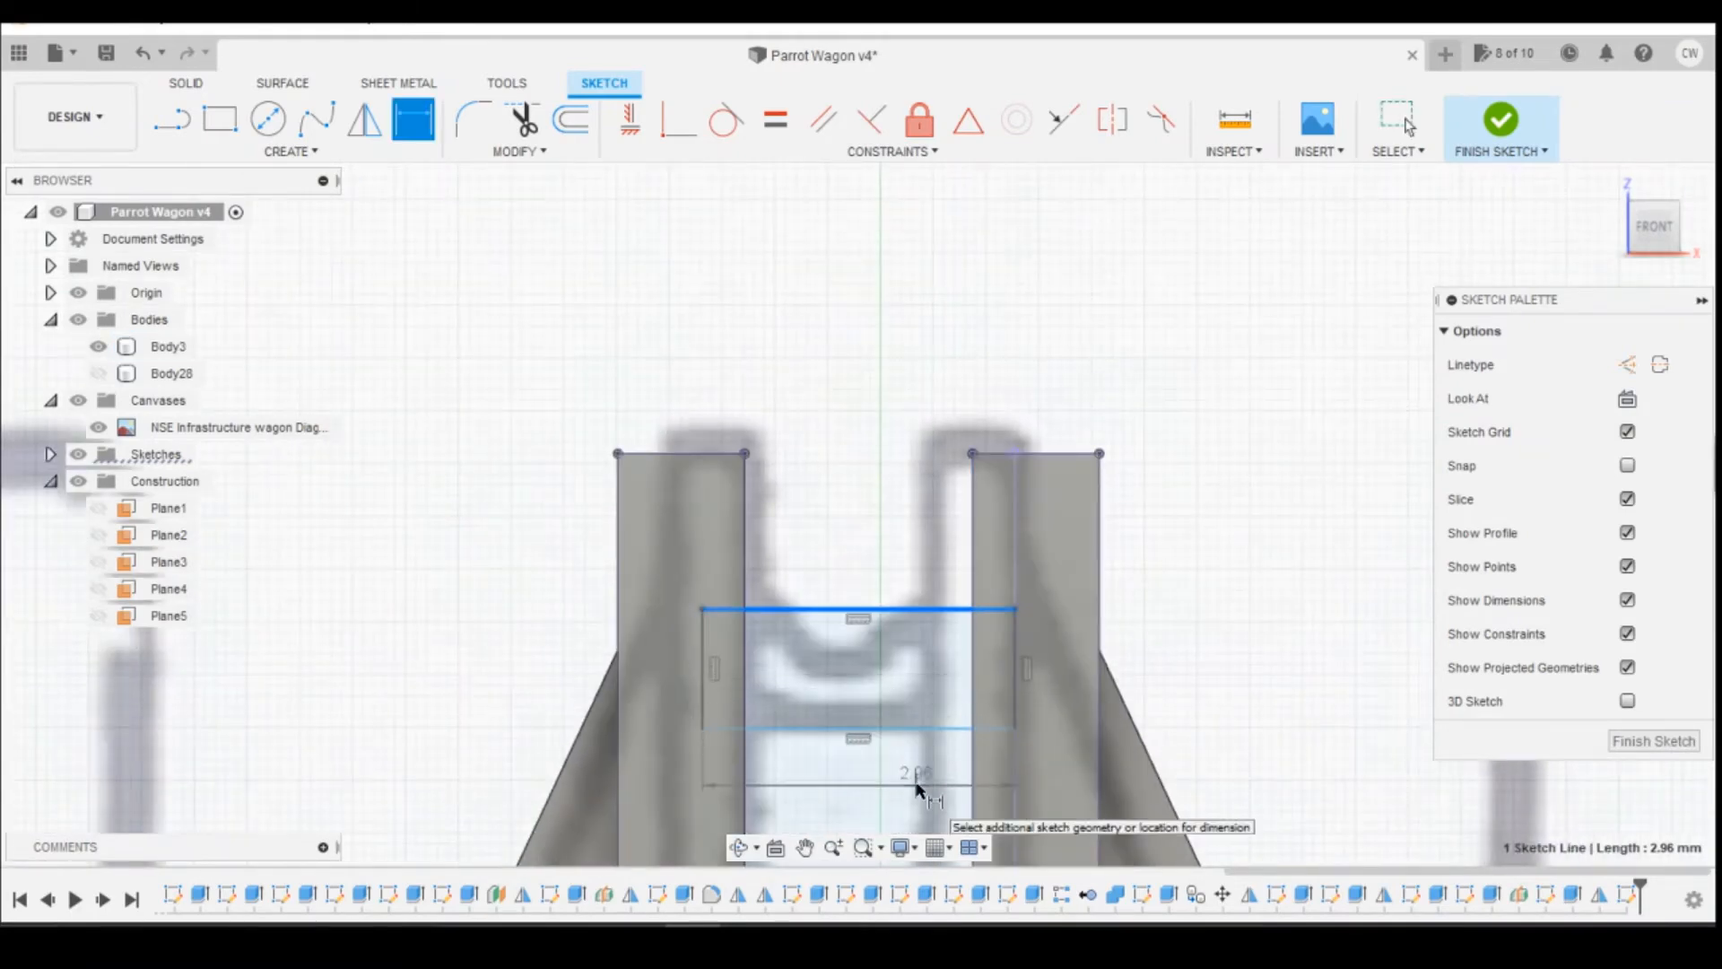
{"action": "left_click", "coordinate": [915, 784]}
{"action": "left_click", "coordinate": [1056, 498]}
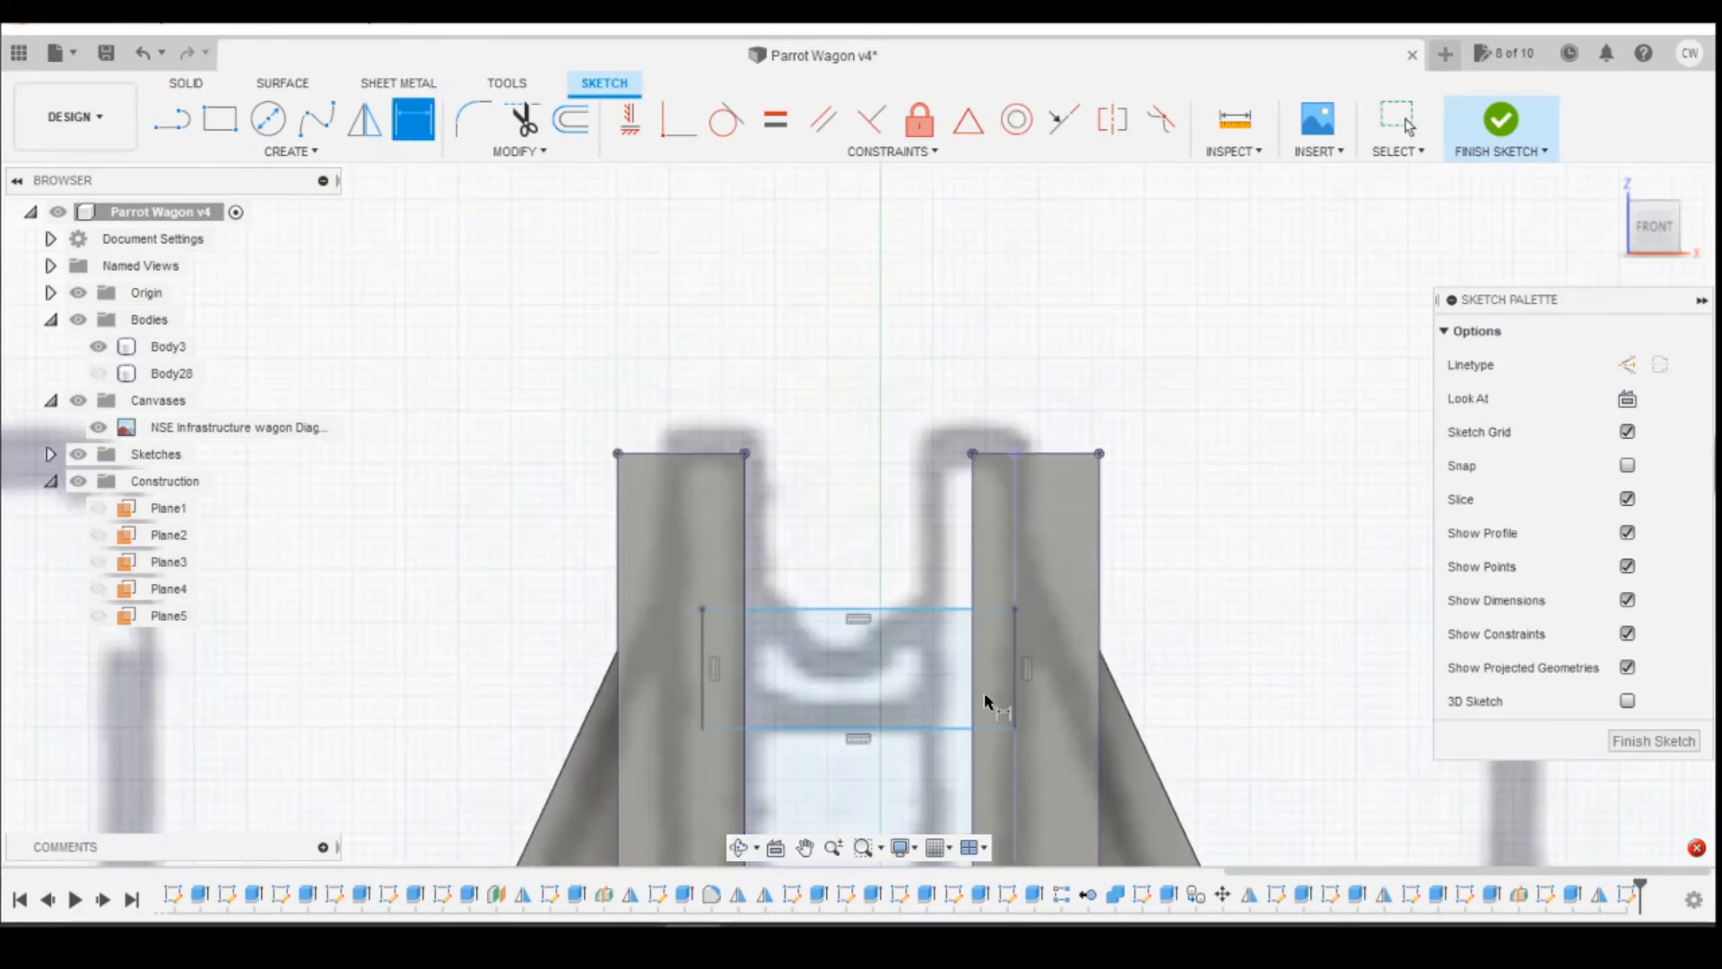
{"action": "left_click", "coordinate": [1017, 667]}
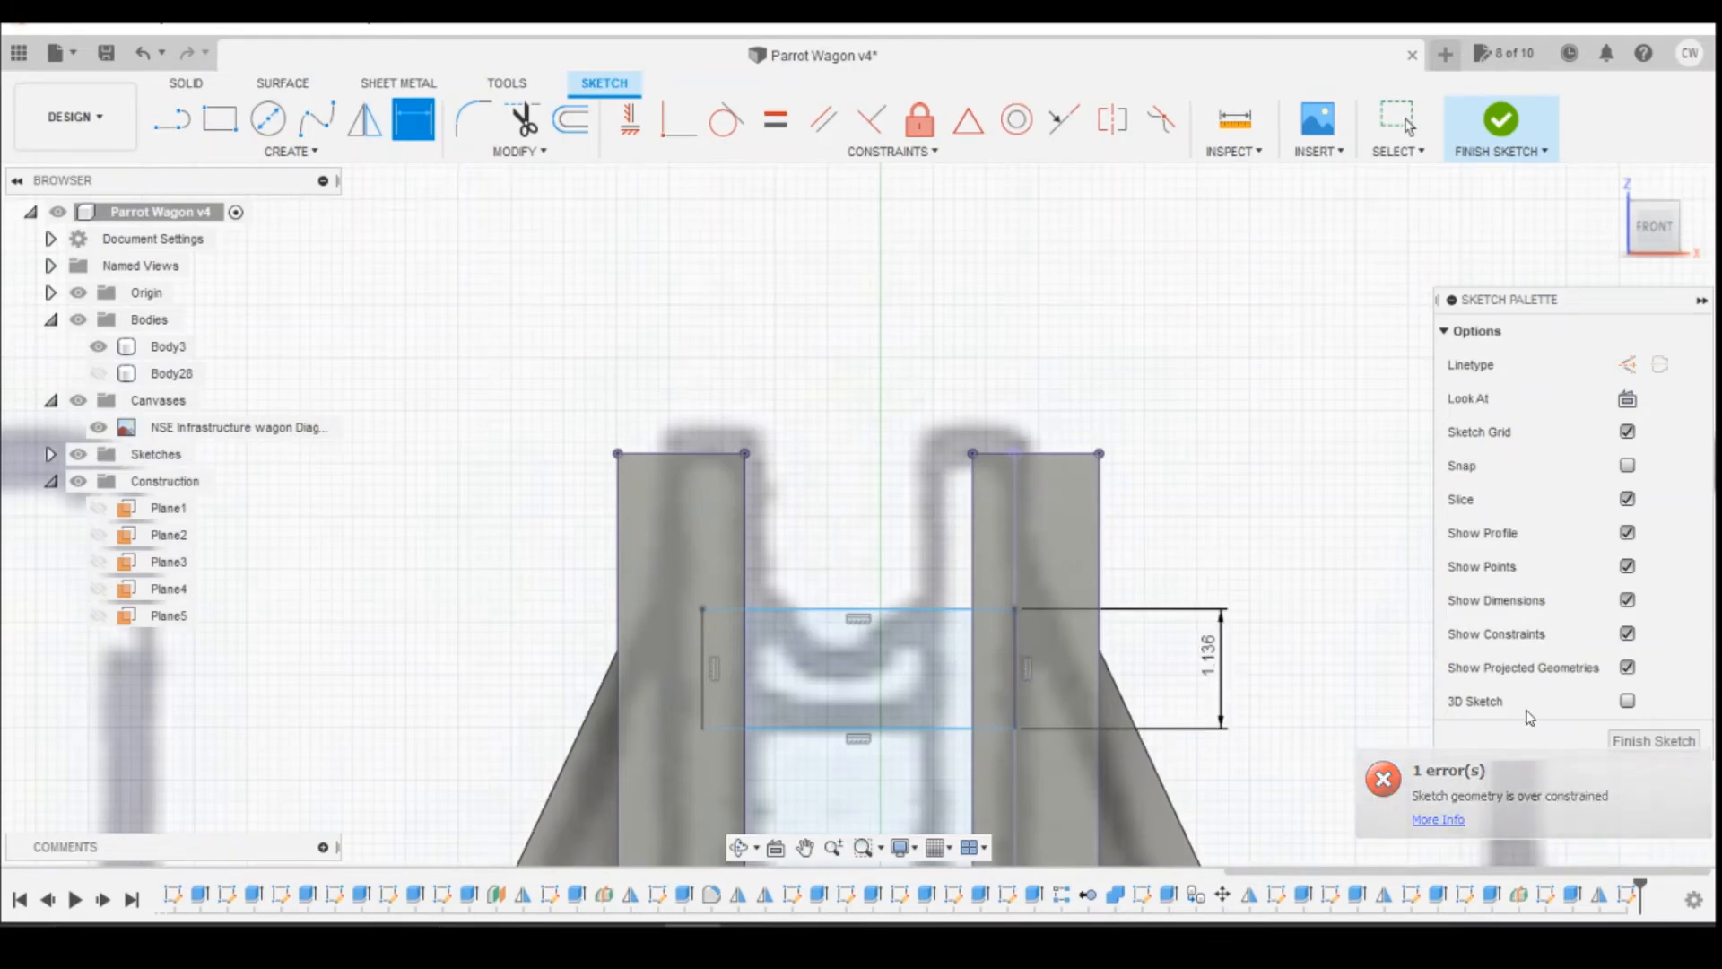
{"action": "left_click", "coordinate": [972, 454]}
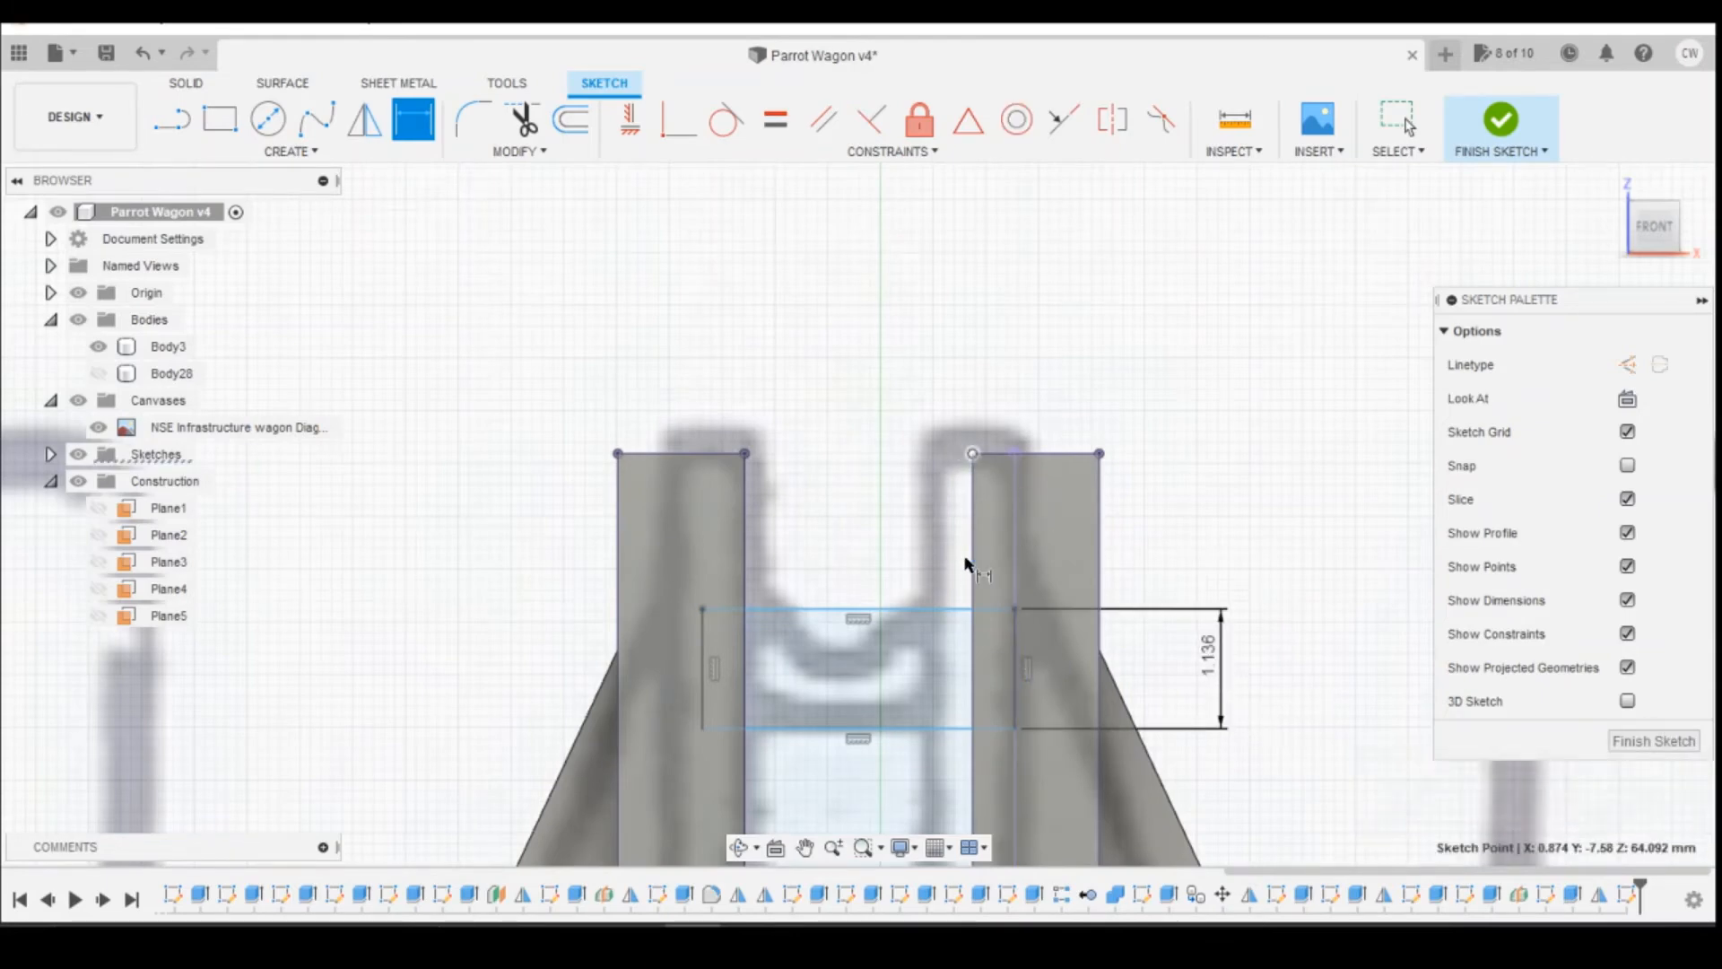
{"action": "left_click", "coordinate": [977, 609]}
{"action": "left_click", "coordinate": [1248, 592]}
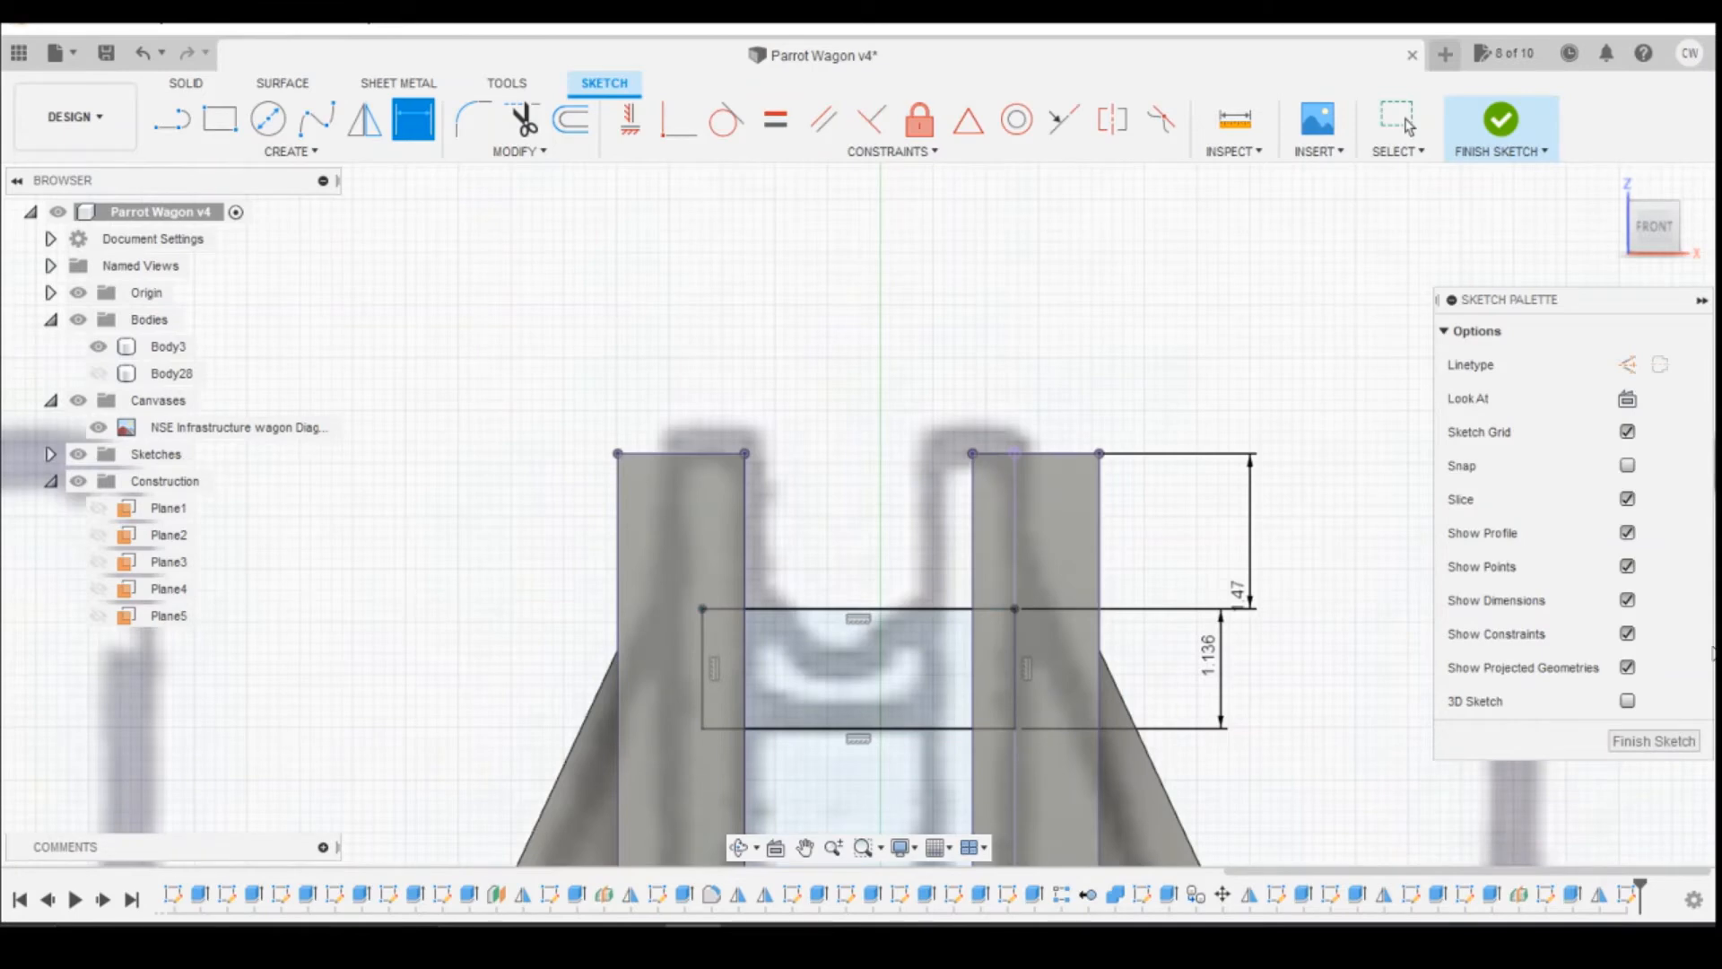
Step: Set the rectangle's distance below the post top to 1.5 mm and its height to 1.1 mm
{"action": "double_click", "coordinate": [1237, 594]}
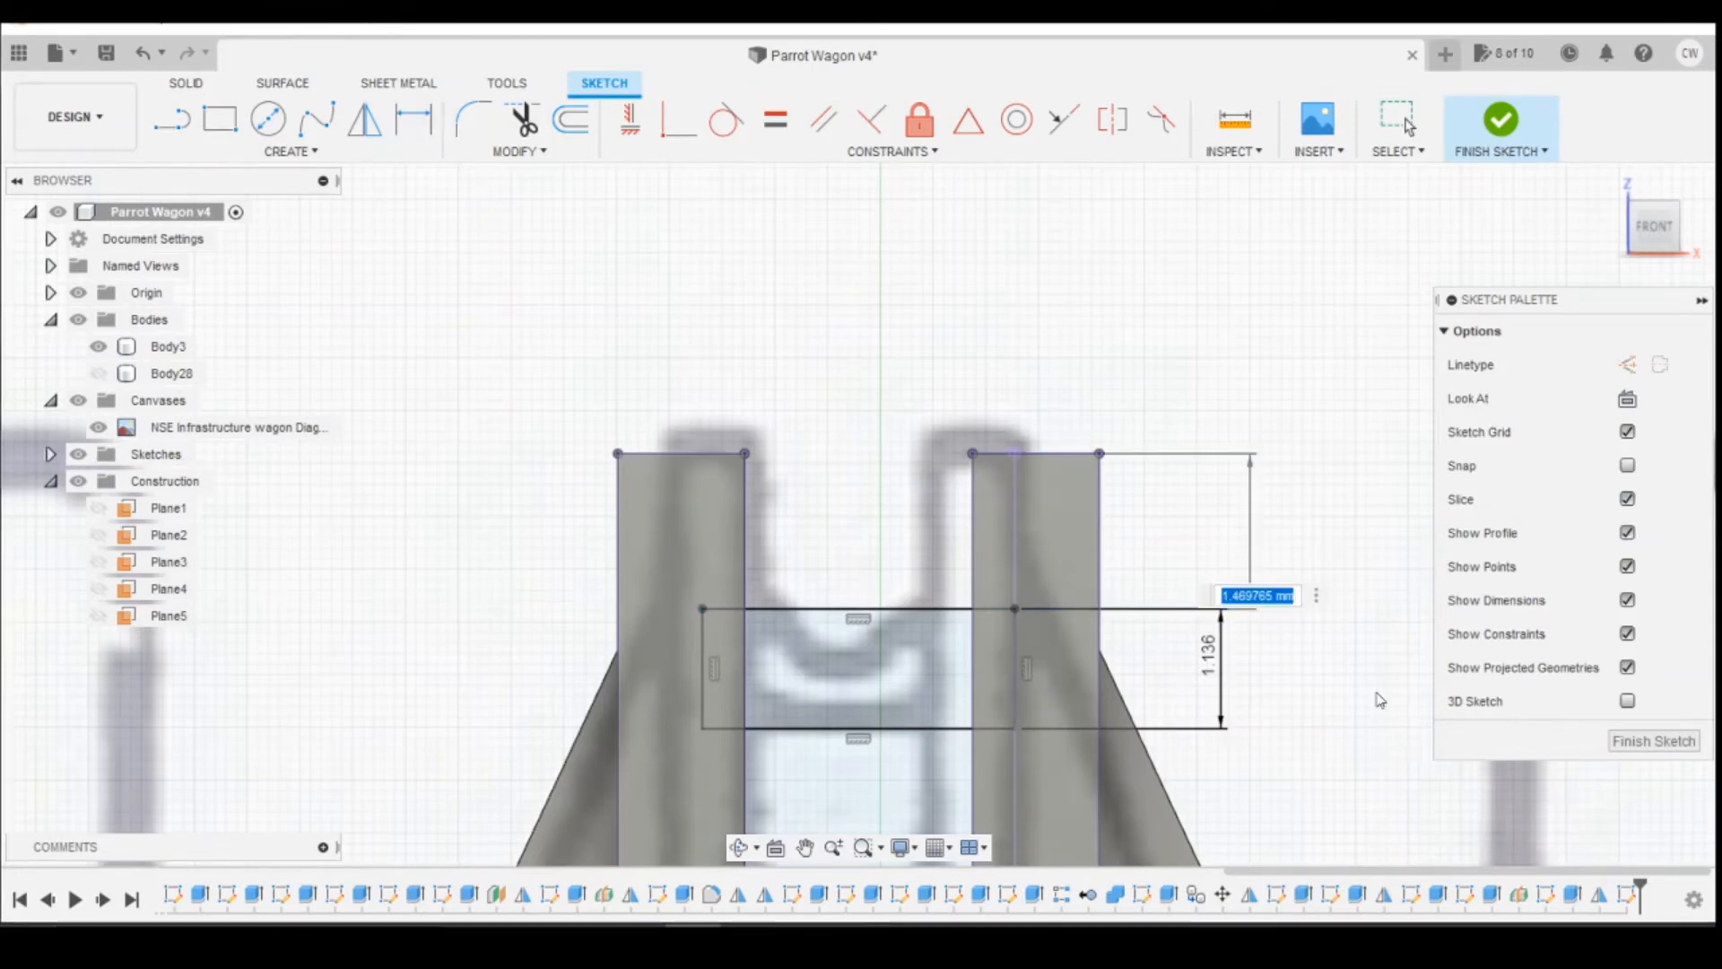
{"action": "type", "text": "1.5"}
{"action": "key", "text": "Return"}
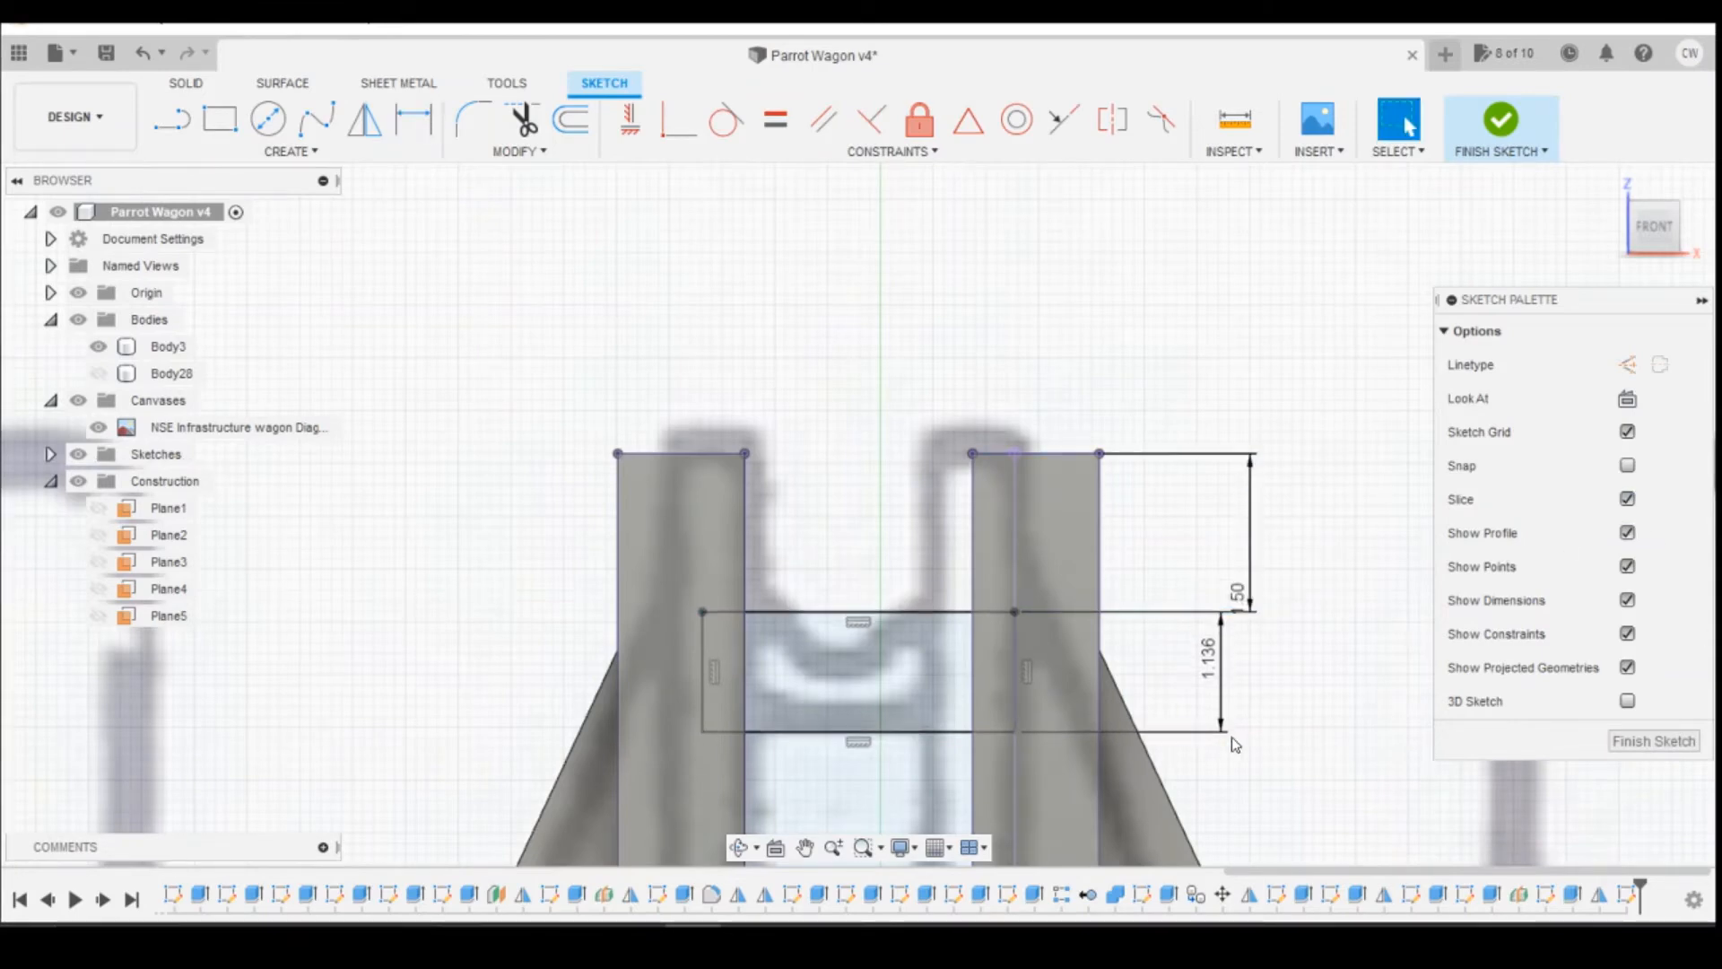
{"action": "left_click", "coordinate": [1206, 666]}
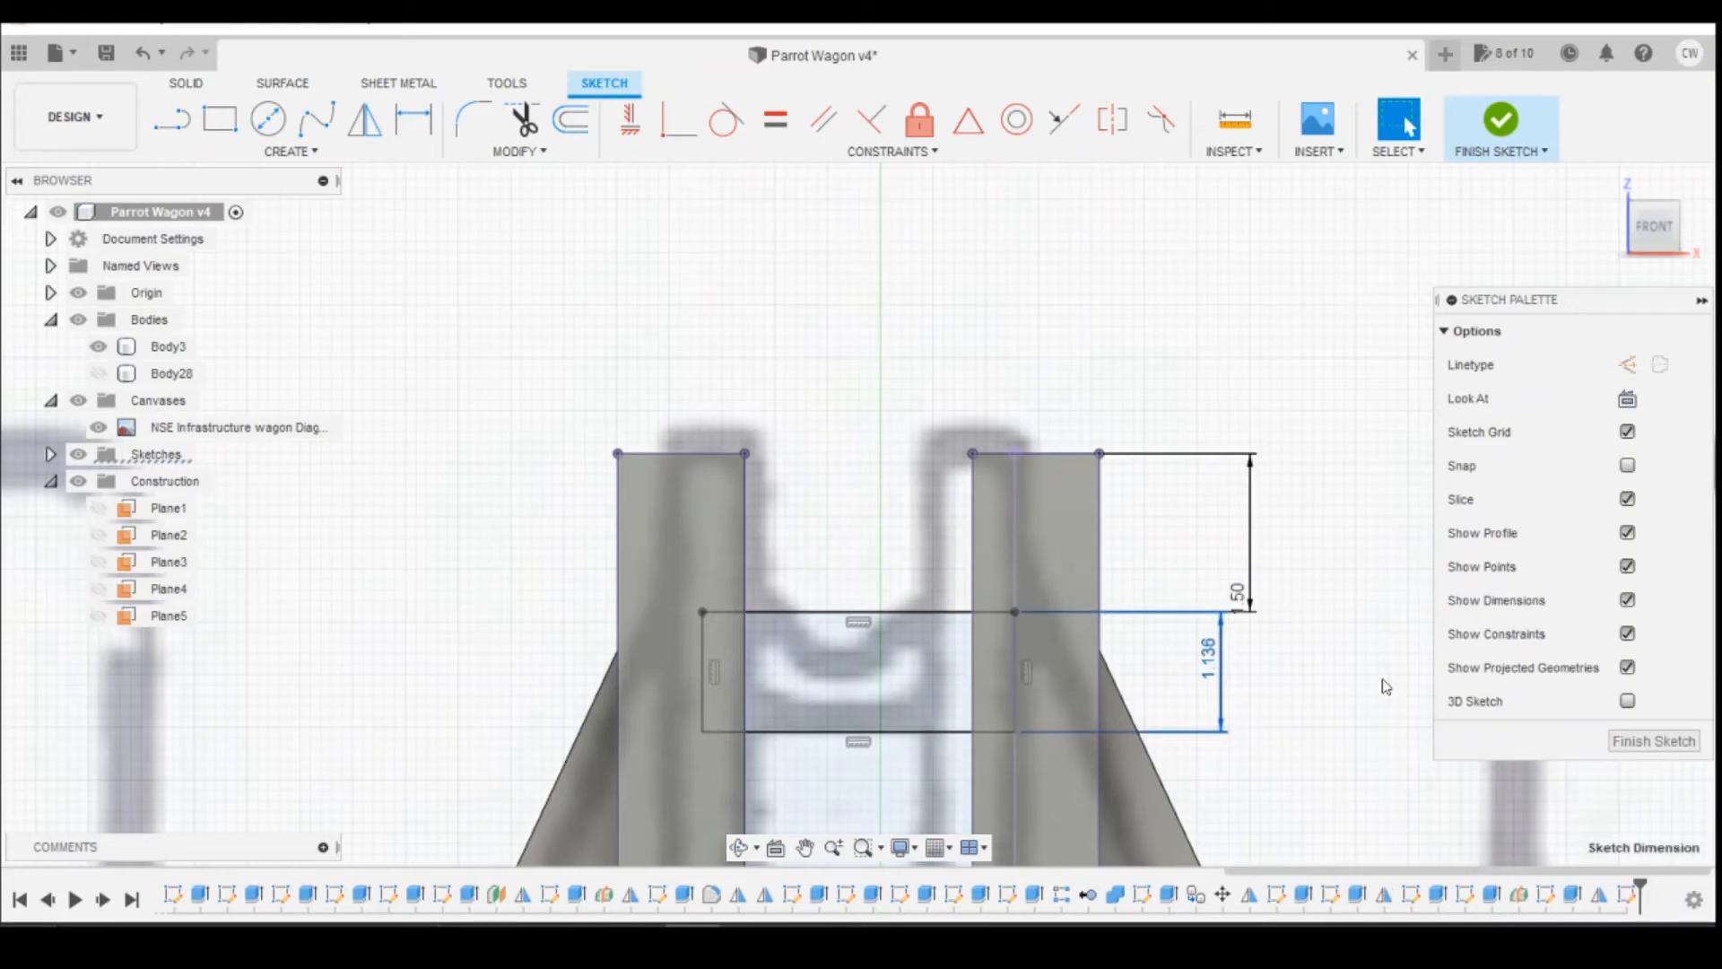
{"action": "double_click", "coordinate": [1202, 677]}
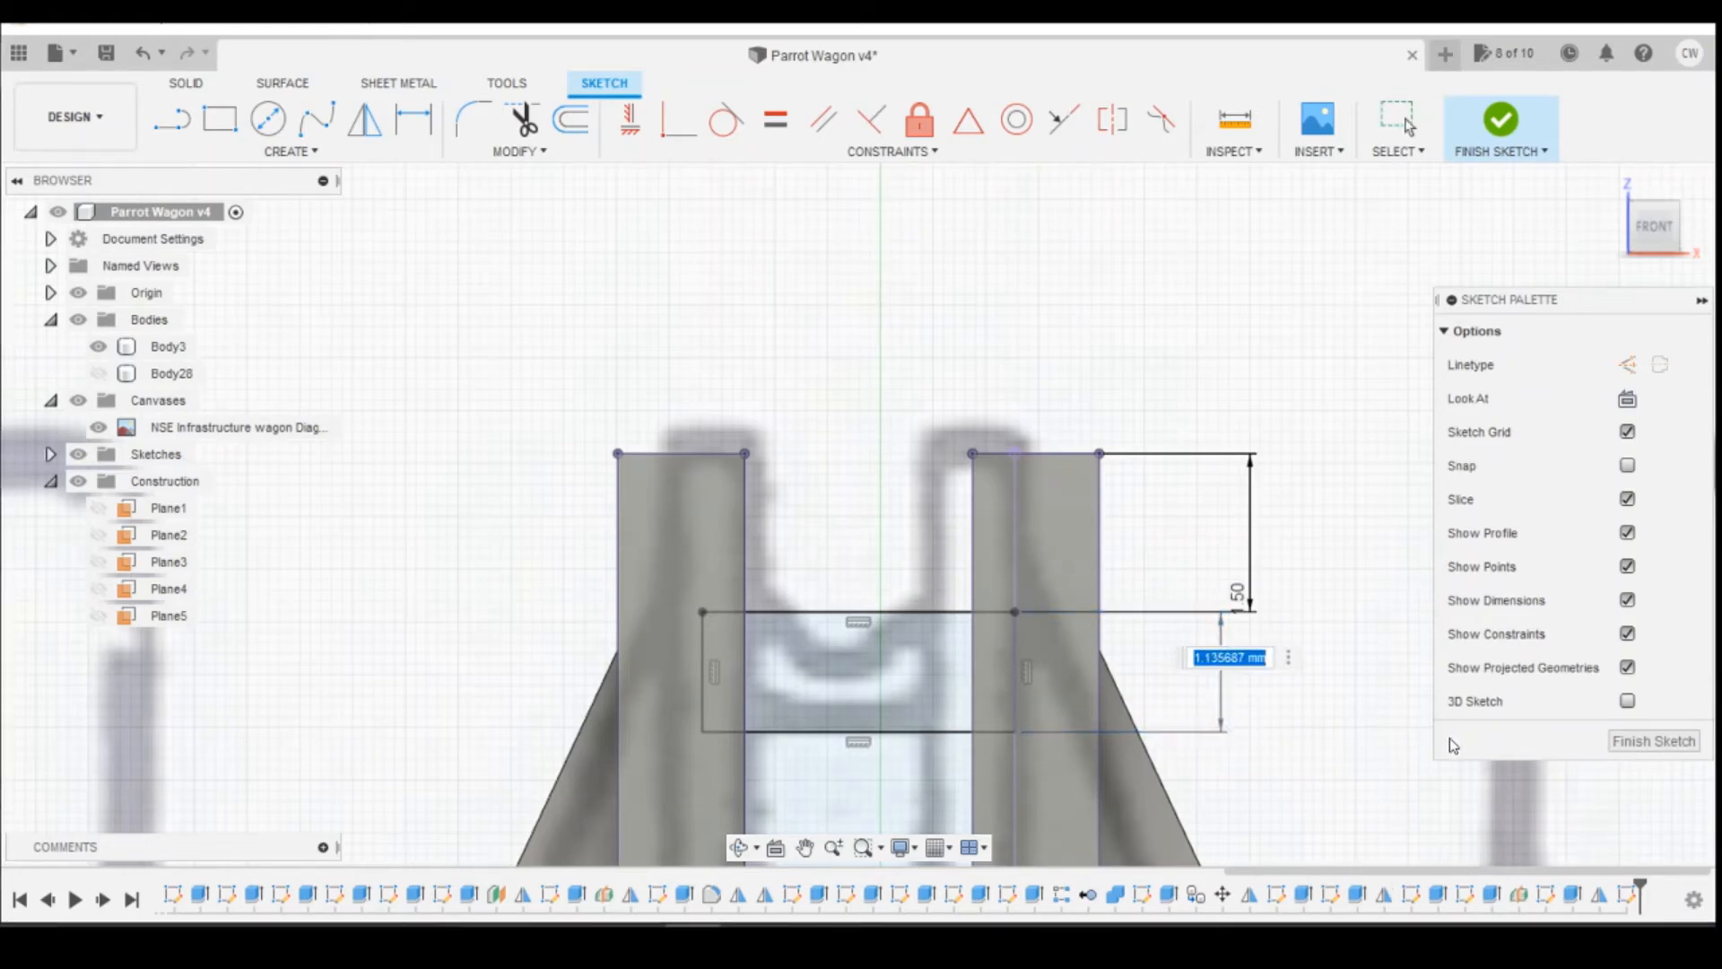
{"action": "type", "text": "1.1"}
{"action": "key", "text": "Return"}
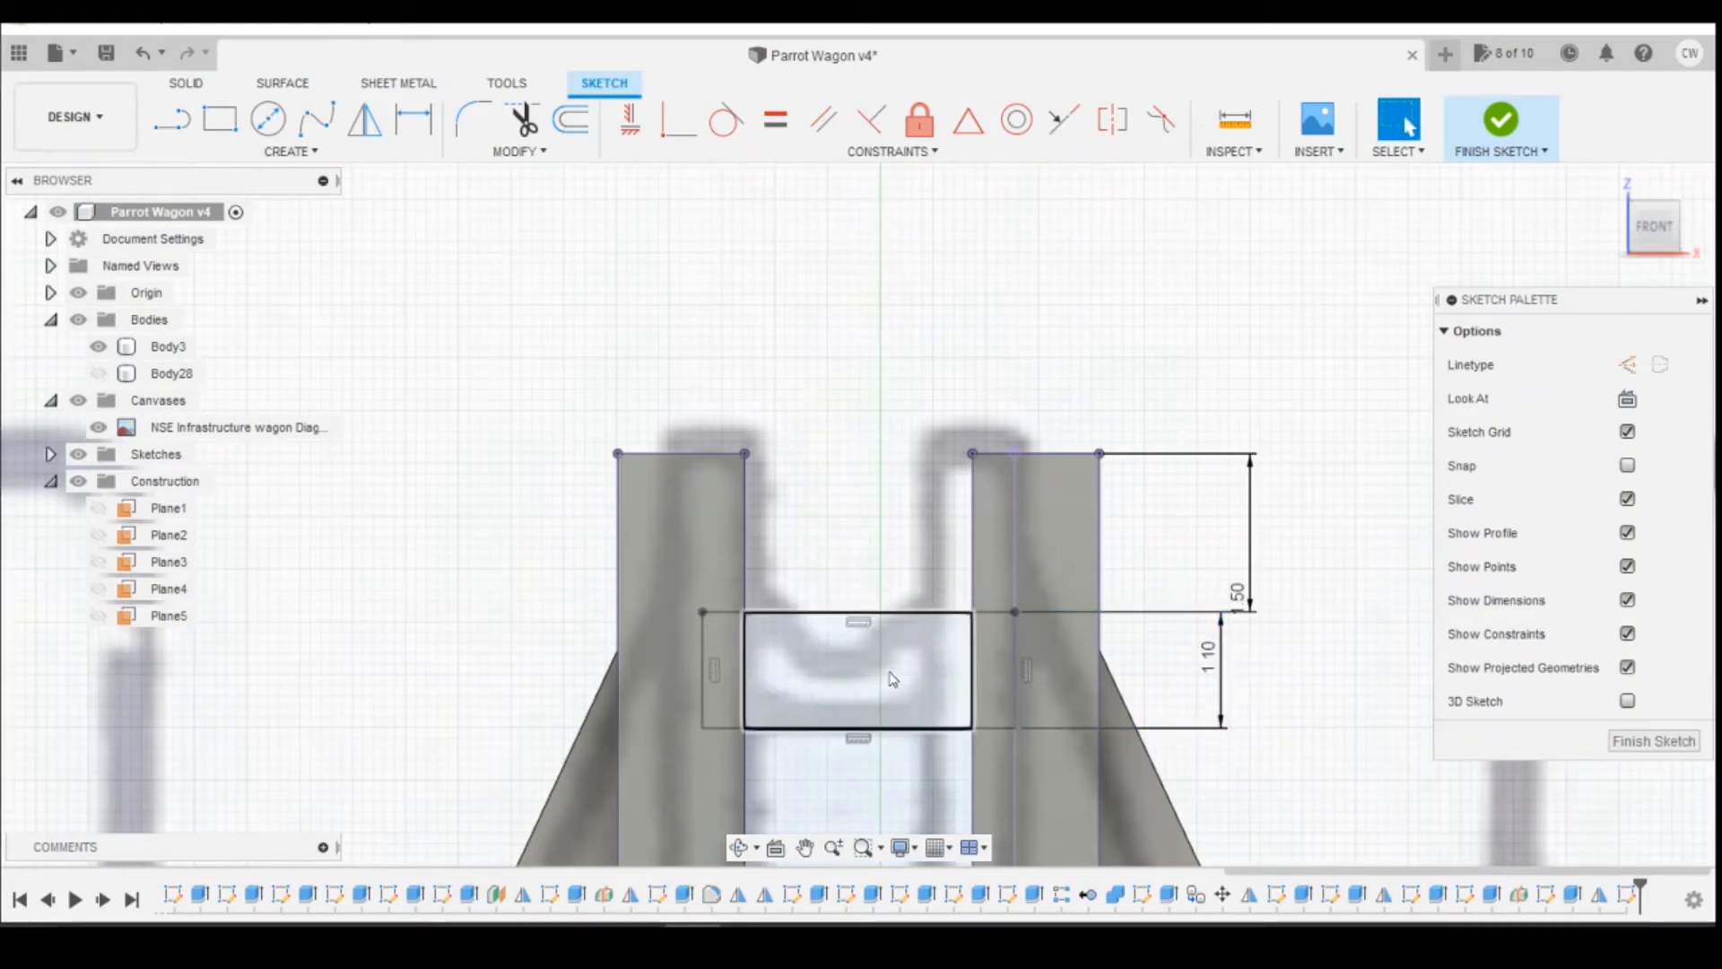
Step: Extrude all three profiles of the crossbar rectangle 1.1 mm between the two posts and join them to the wagon body
{"action": "left_click_drag", "start_coordinate": [1657, 233], "coordinate": [1676, 269]}
{"action": "left_click", "coordinate": [968, 618]}
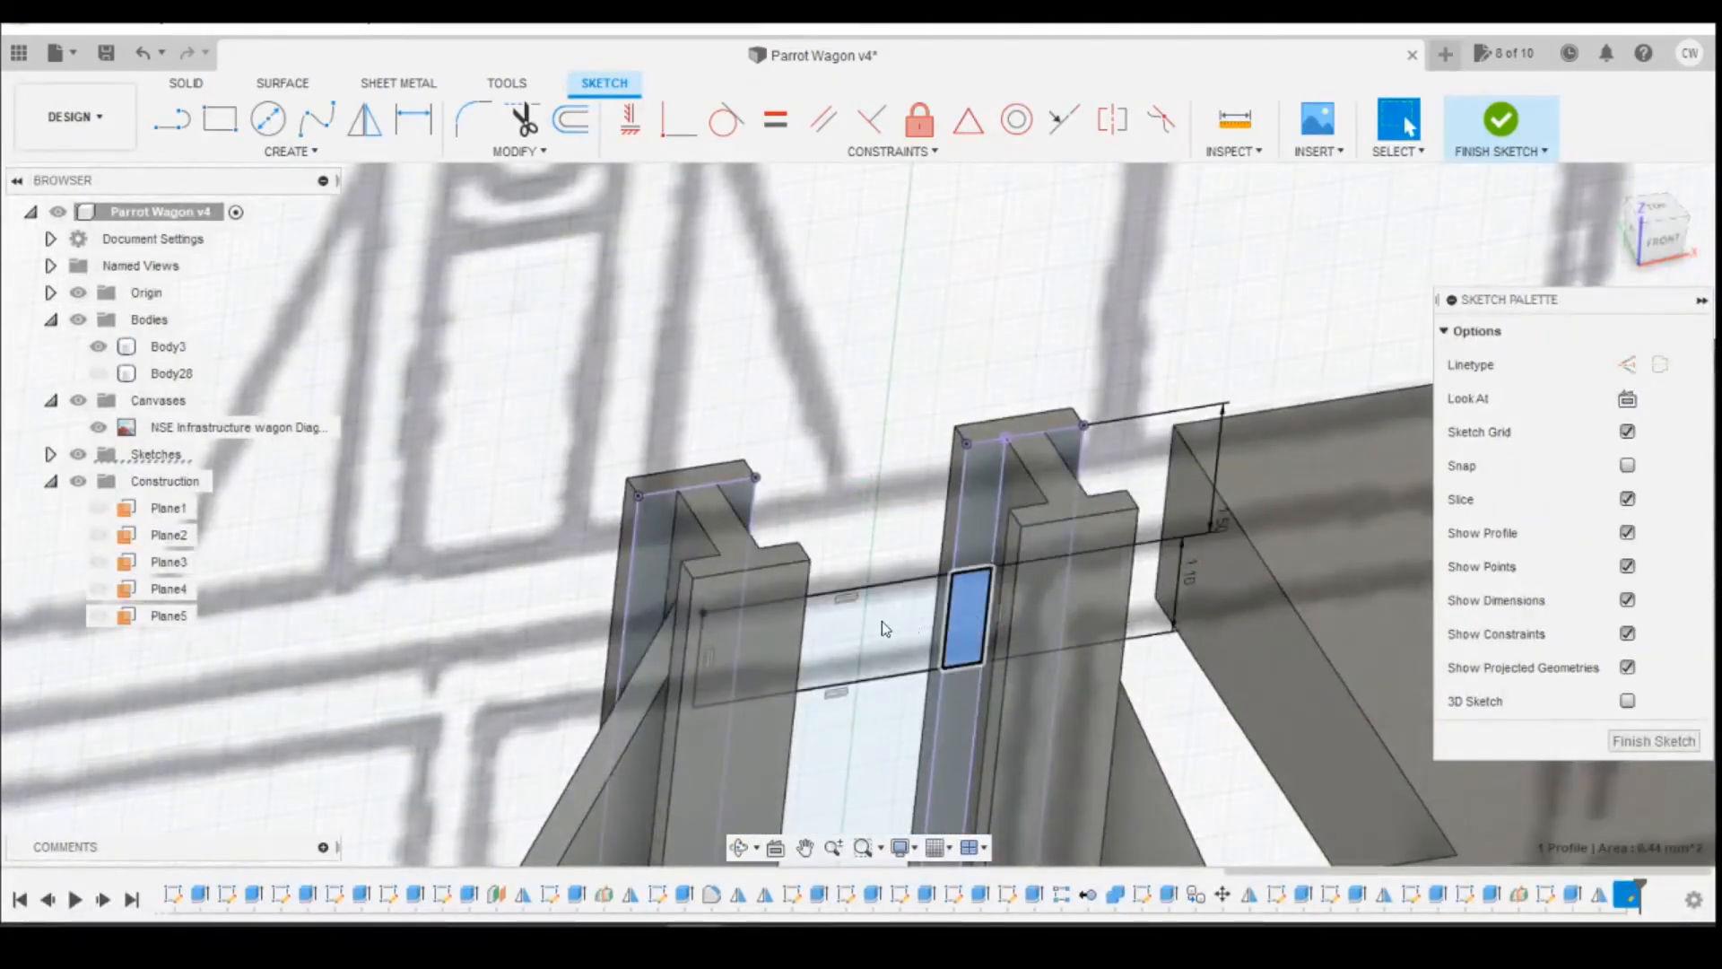
{"action": "left_click", "coordinate": [812, 647], "text": "ctrl"}
{"action": "left_click_drag", "start_coordinate": [1655, 242], "coordinate": [1667, 270]}
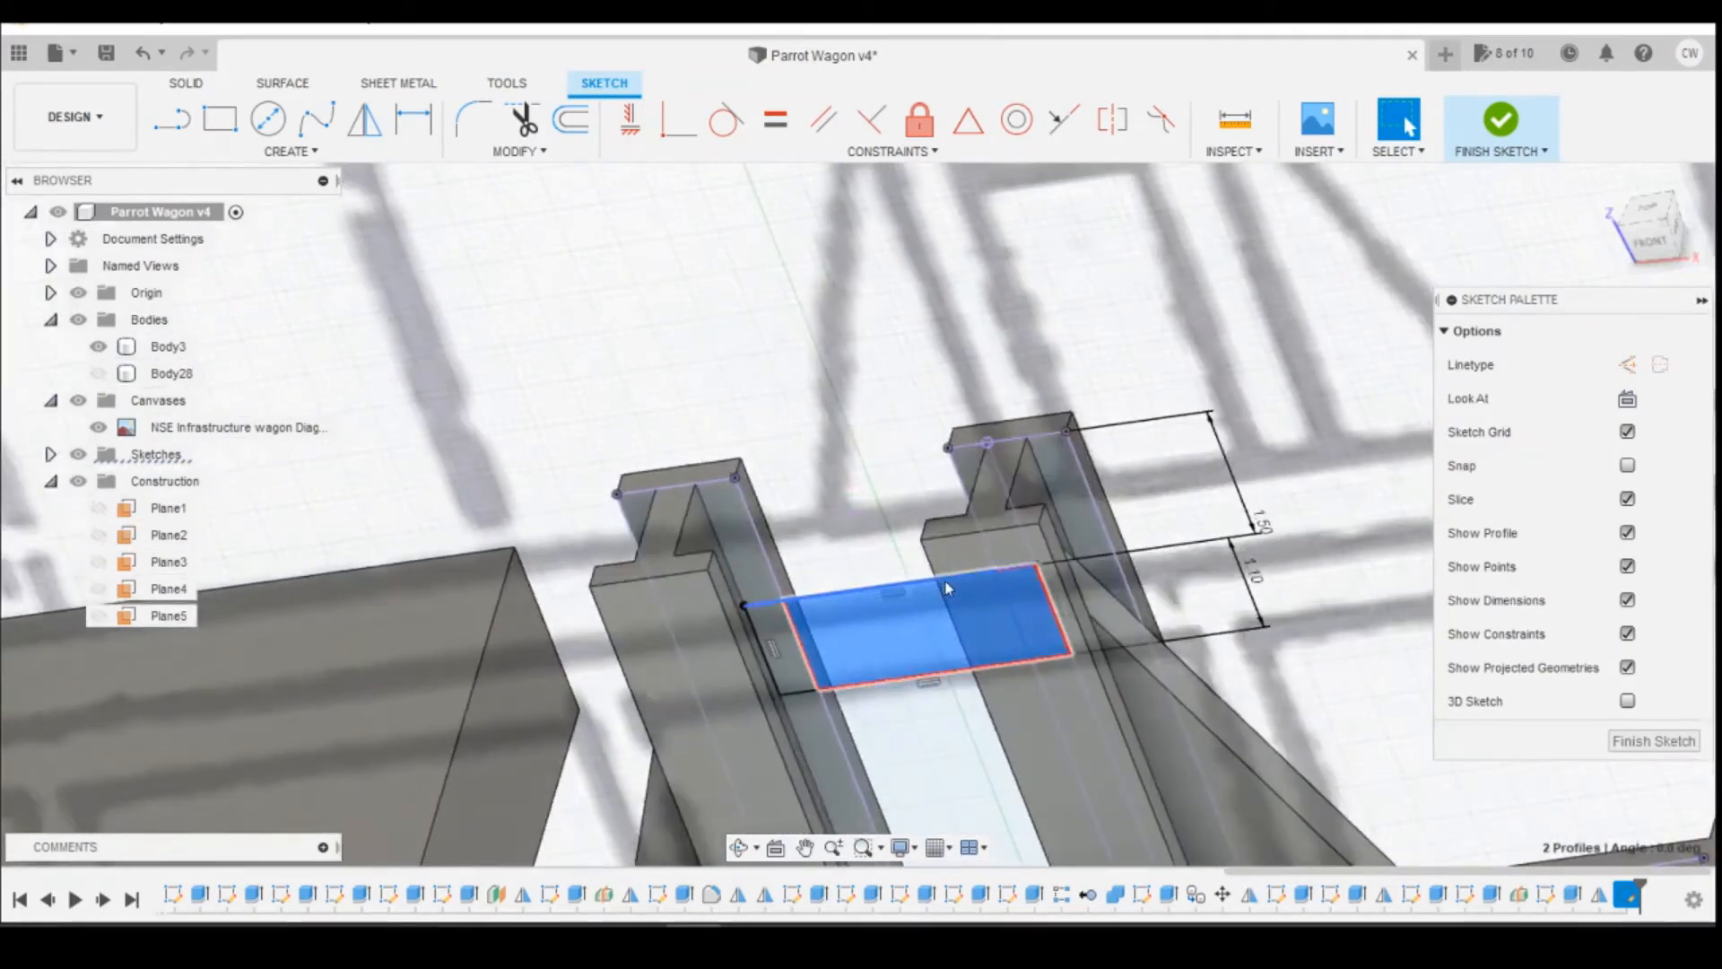
{"action": "left_click", "coordinate": [778, 629], "text": "ctrl"}
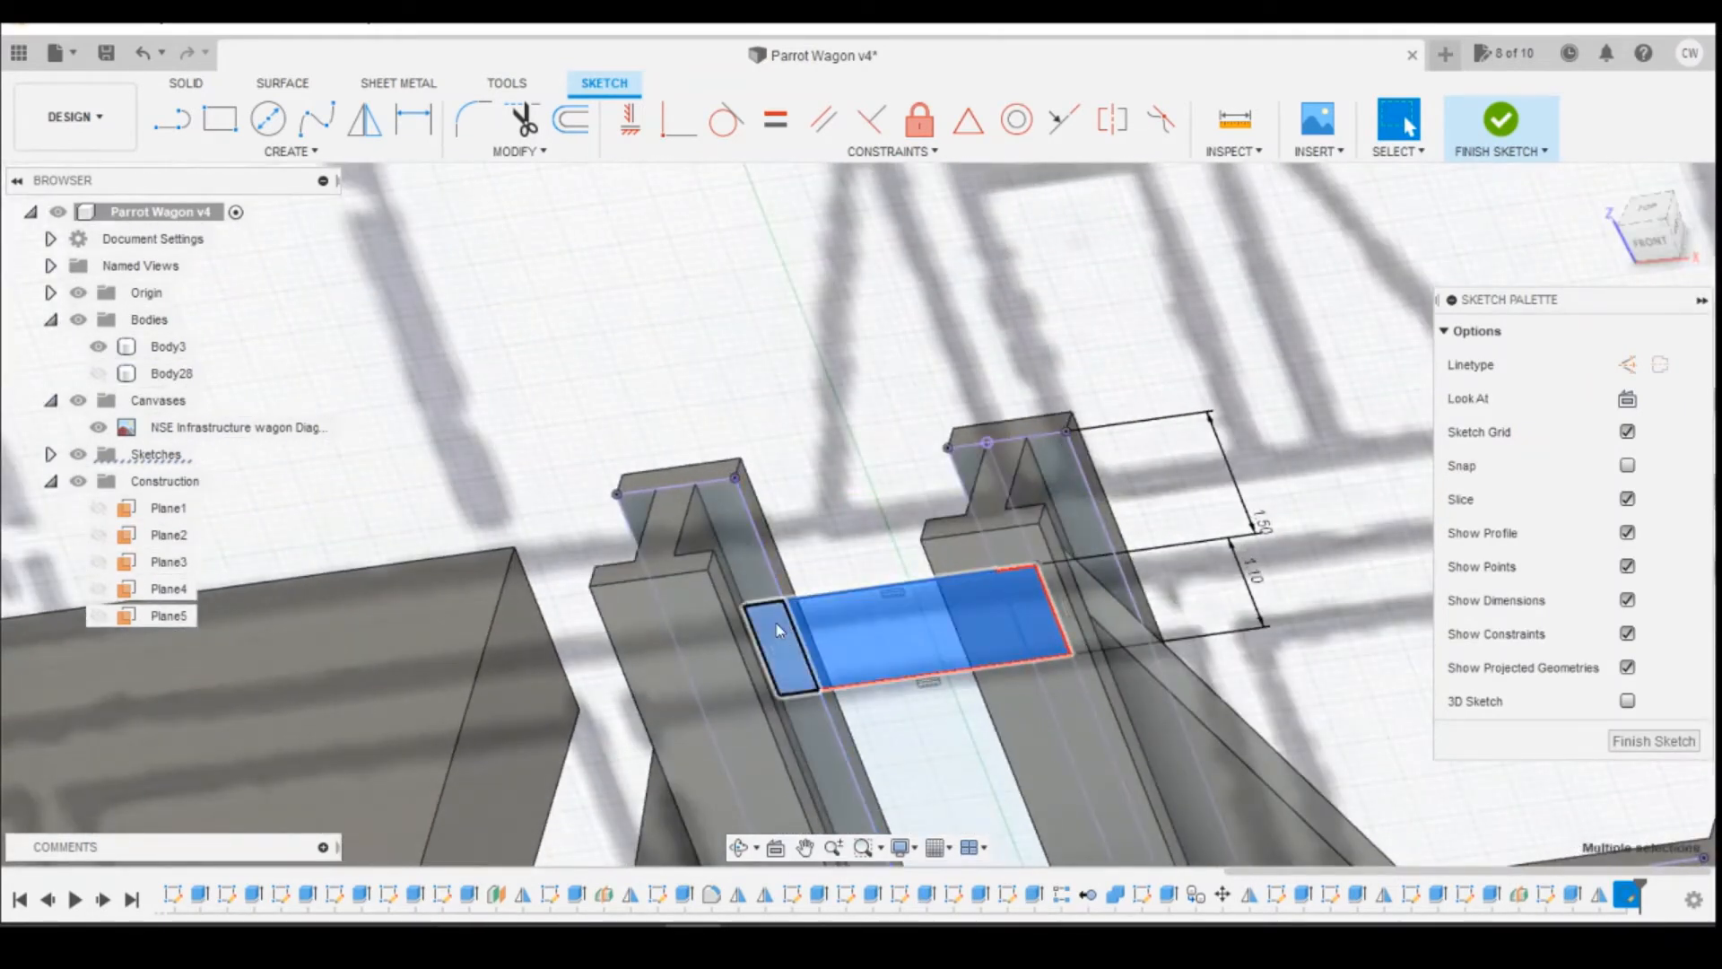
{"action": "right_click", "coordinate": [904, 632]}
{"action": "left_click", "coordinate": [866, 721]}
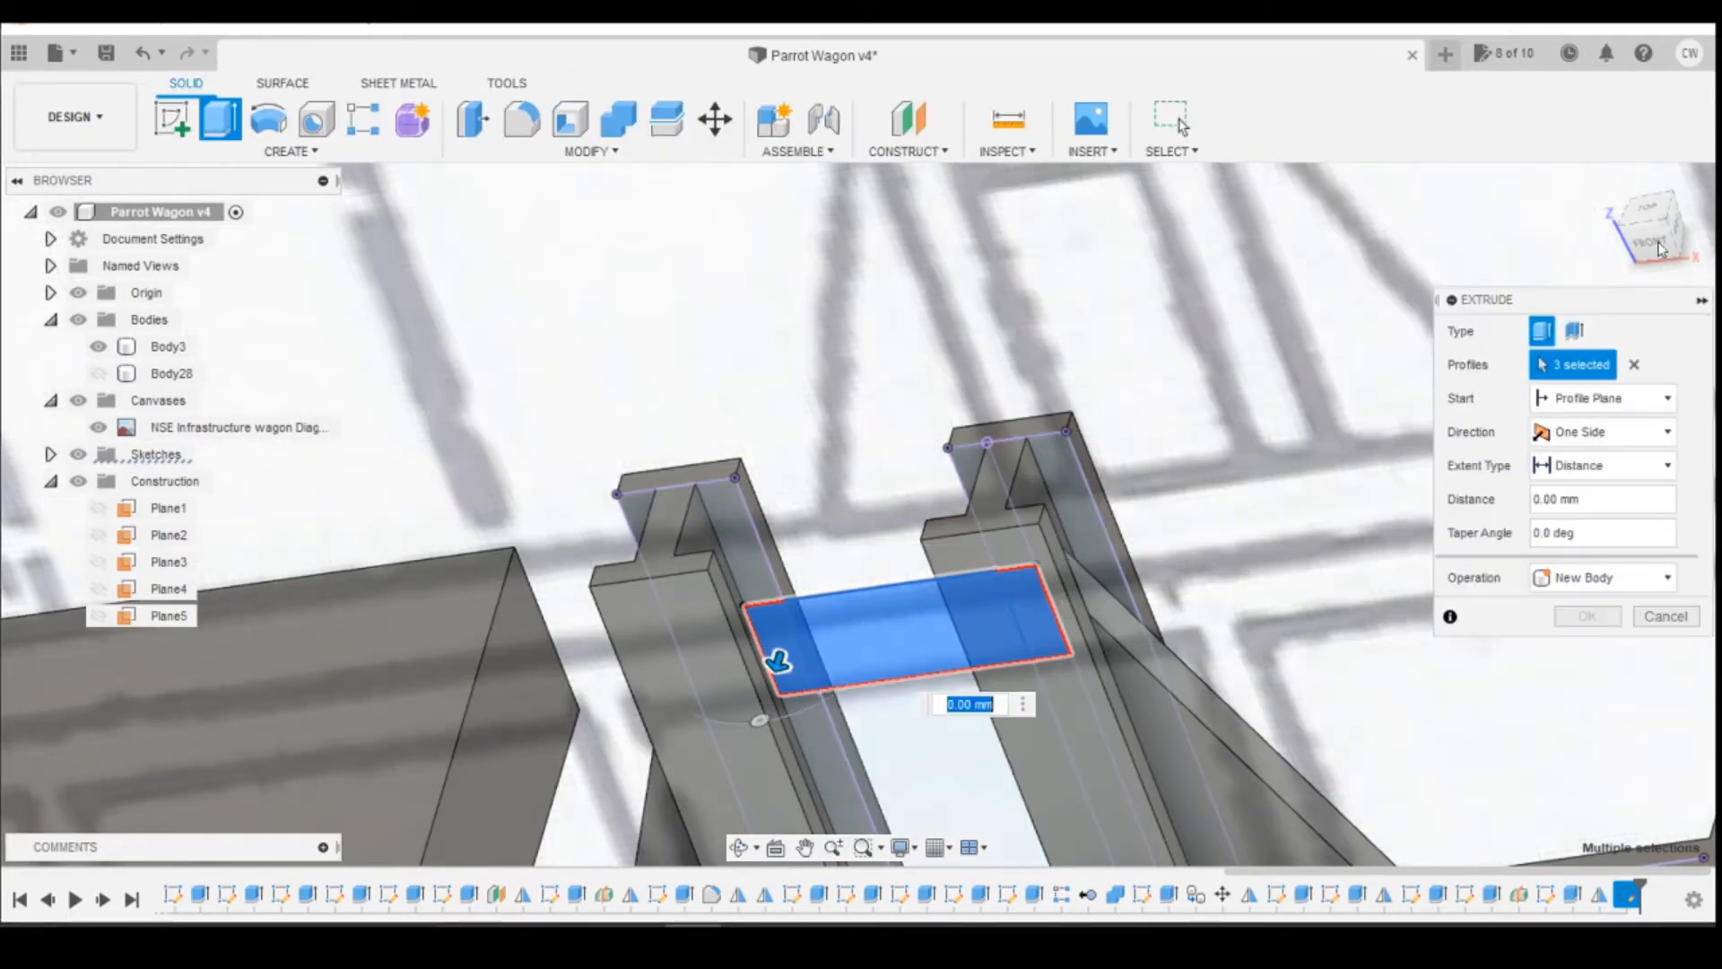
{"action": "left_click", "coordinate": [1597, 232]}
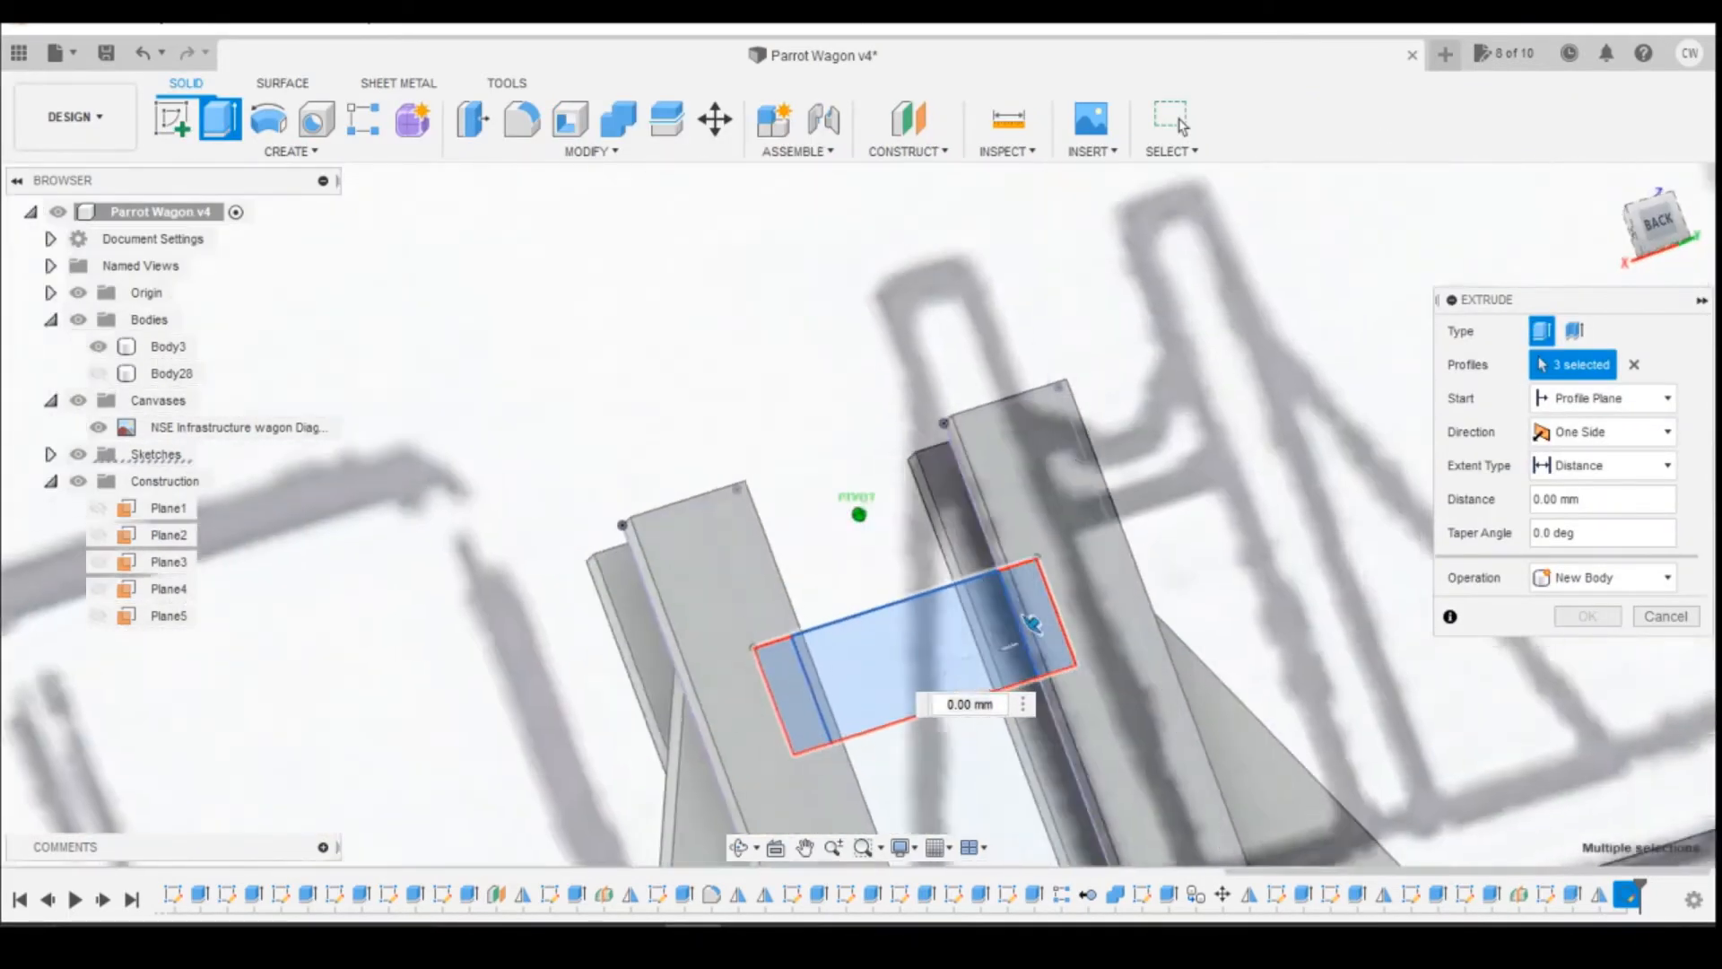
{"action": "left_click", "coordinate": [950, 468]}
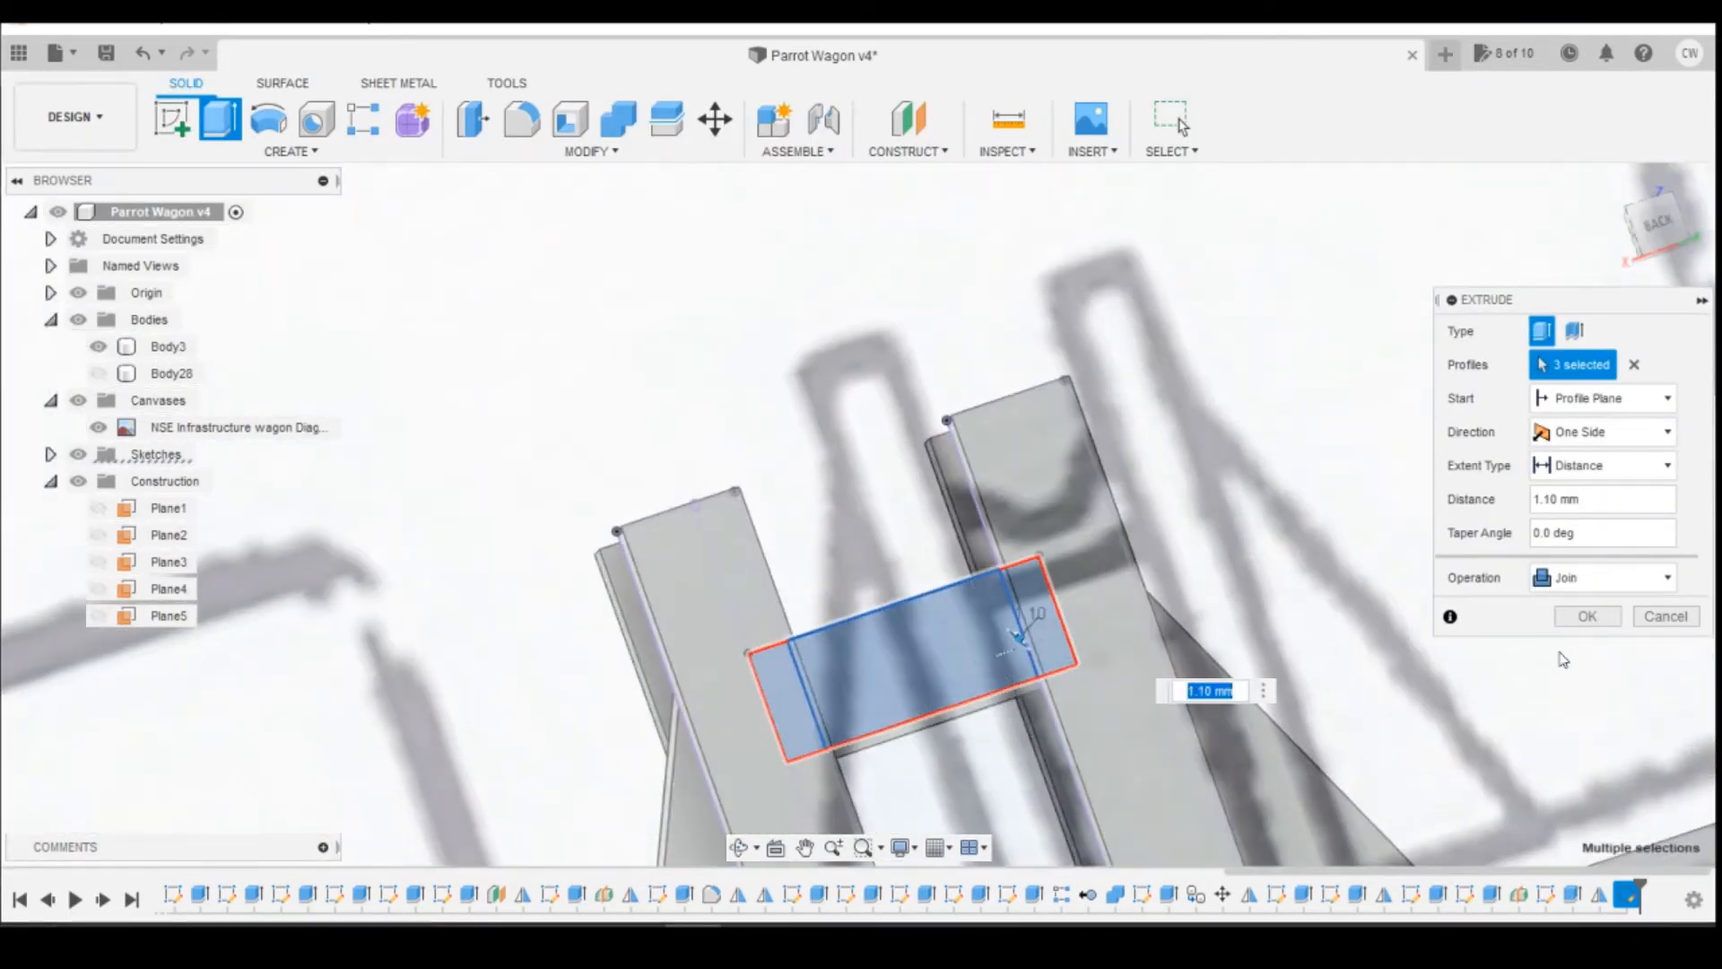
{"action": "left_click", "coordinate": [1576, 619]}
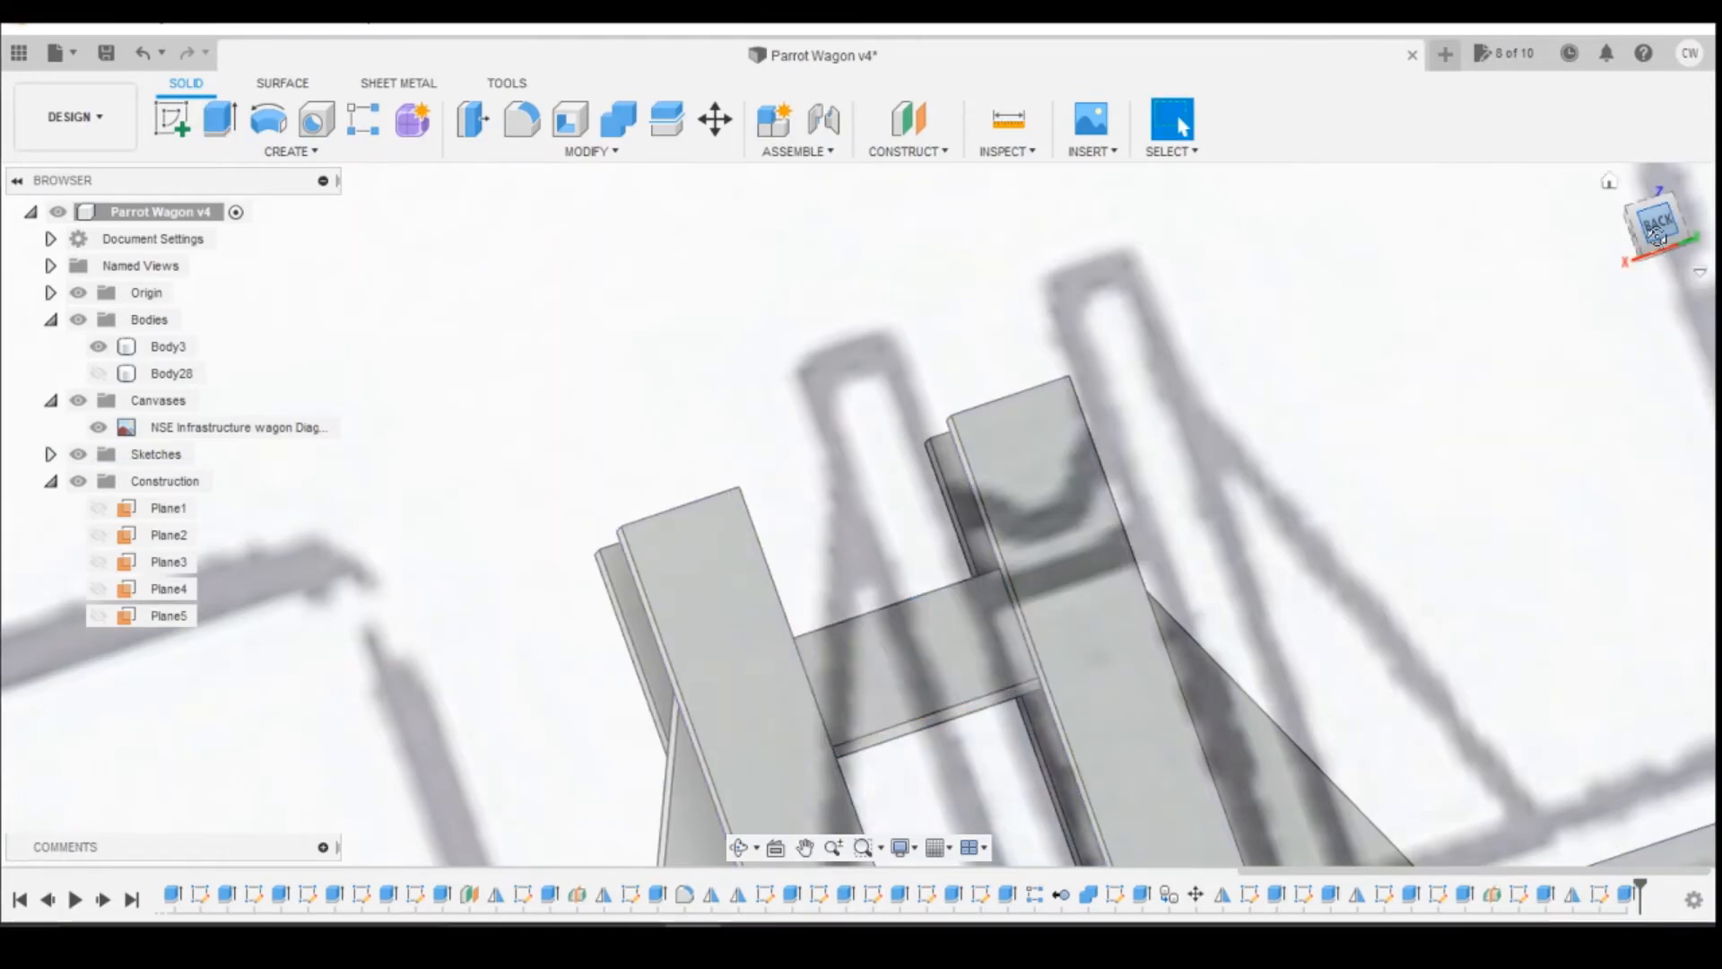
Step: Sketch a 1.5 mm diameter circle on the crossbar's back face, centred on the middle of its upper edge
{"action": "mouse_move", "coordinate": [1656, 237]}
{"action": "left_mouse_down"}
{"action": "mouse_move", "coordinate": [1636, 226]}
{"action": "mouse_move", "coordinate": [1675, 226]}
{"action": "mouse_move", "coordinate": [1645, 250]}
{"action": "left_mouse_up"}
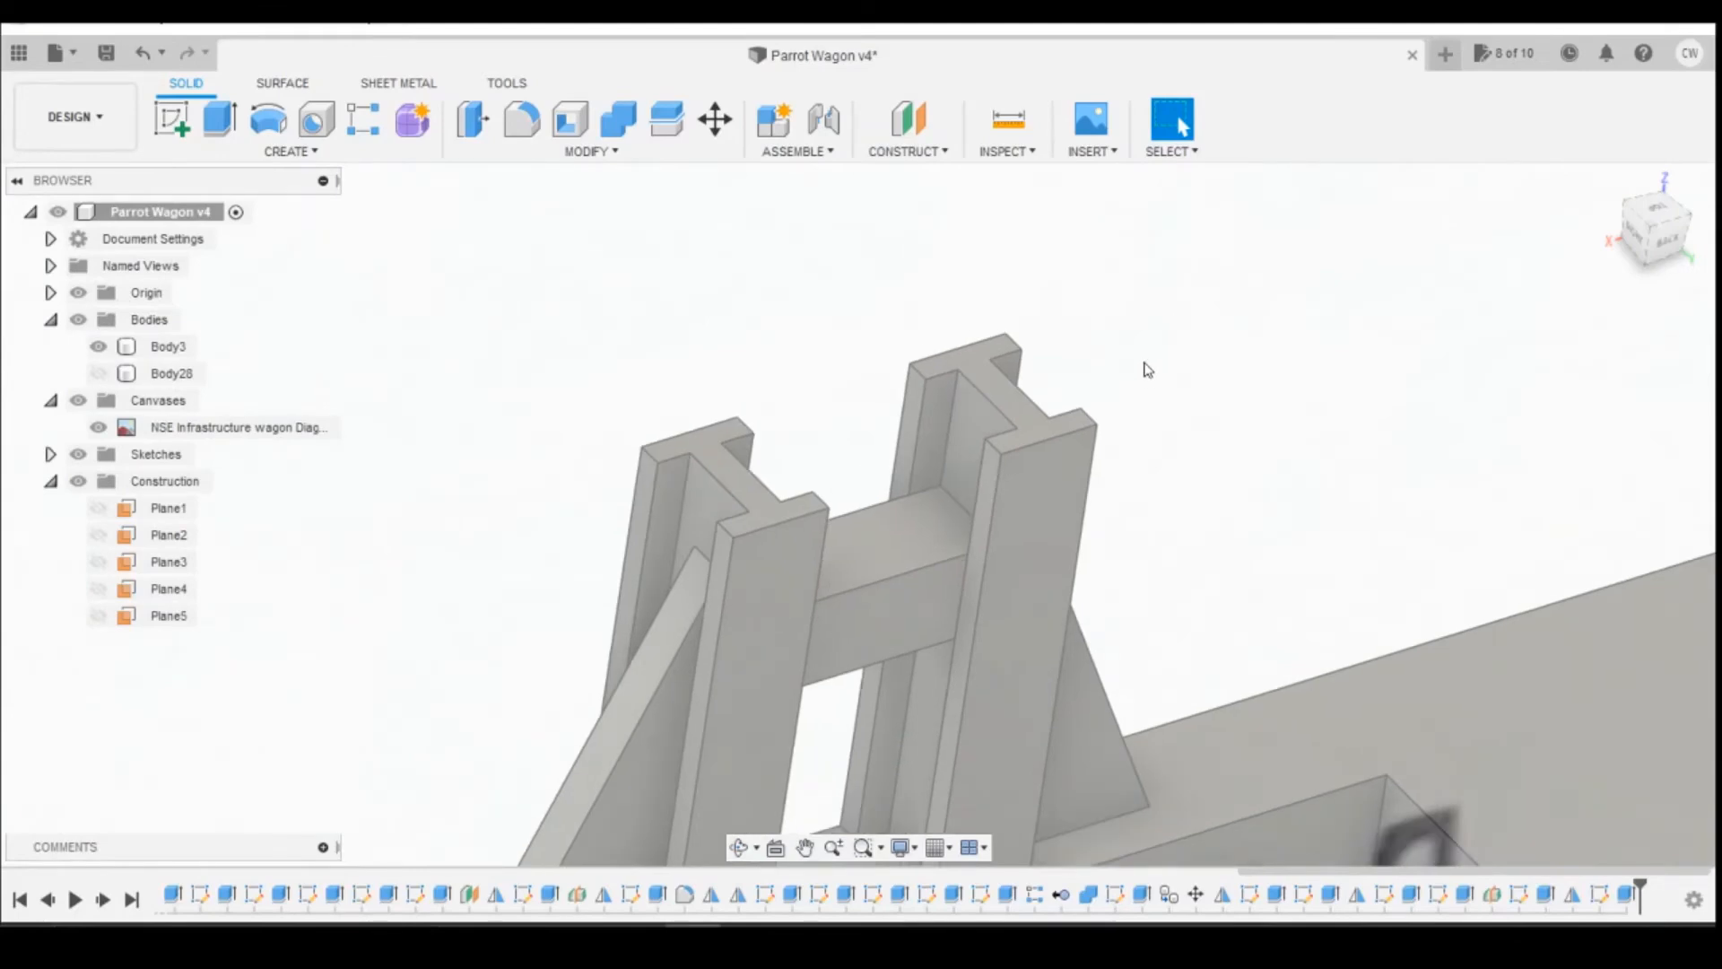
{"action": "scroll", "coordinate": [1140, 376], "scroll_direction": "down", "scroll_amount": 3}
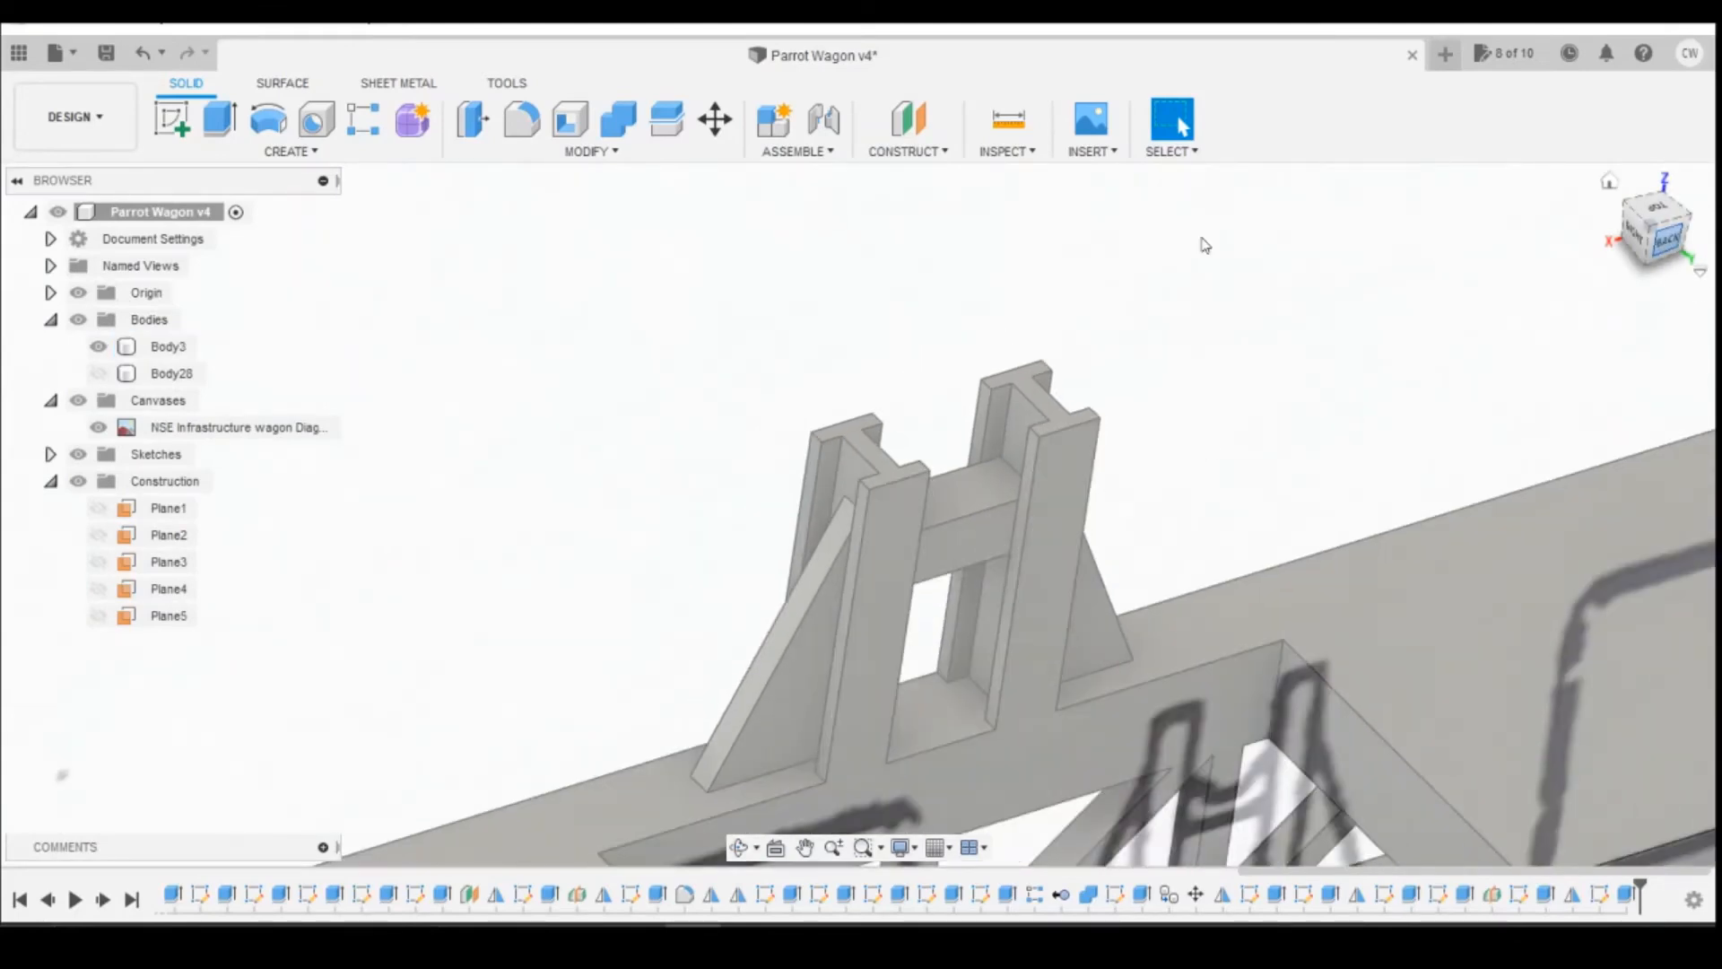
{"action": "left_click", "coordinate": [171, 119]}
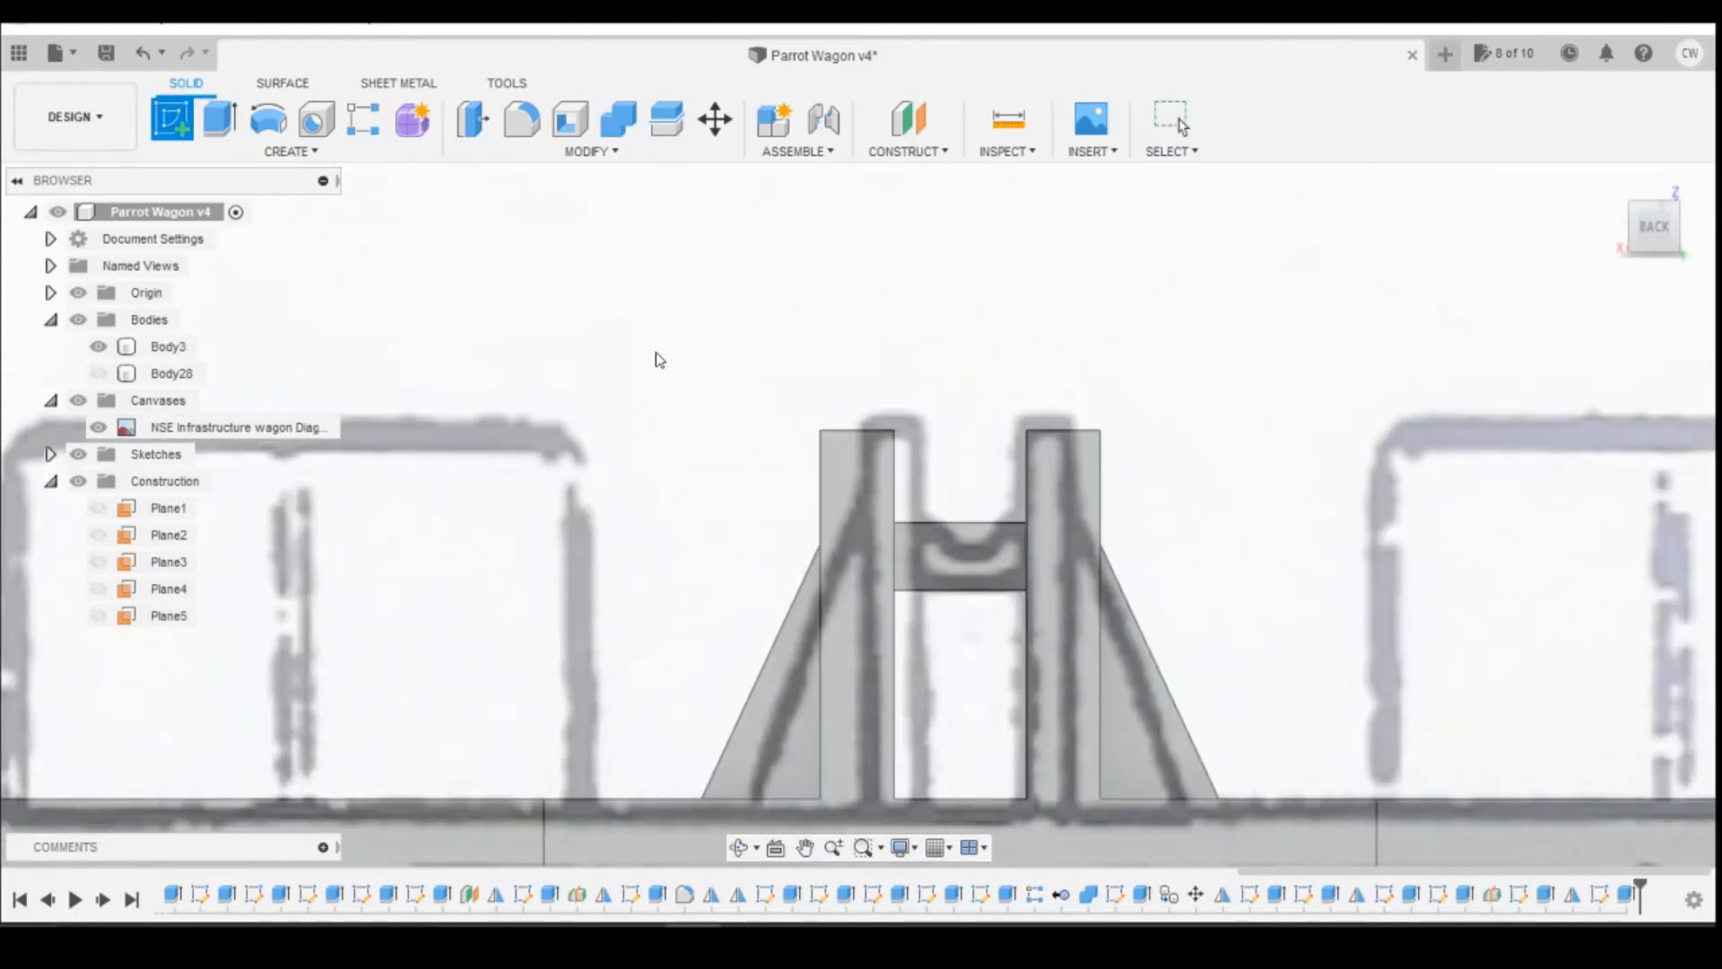
{"action": "left_click", "coordinate": [964, 551]}
{"action": "left_click", "coordinate": [269, 121]}
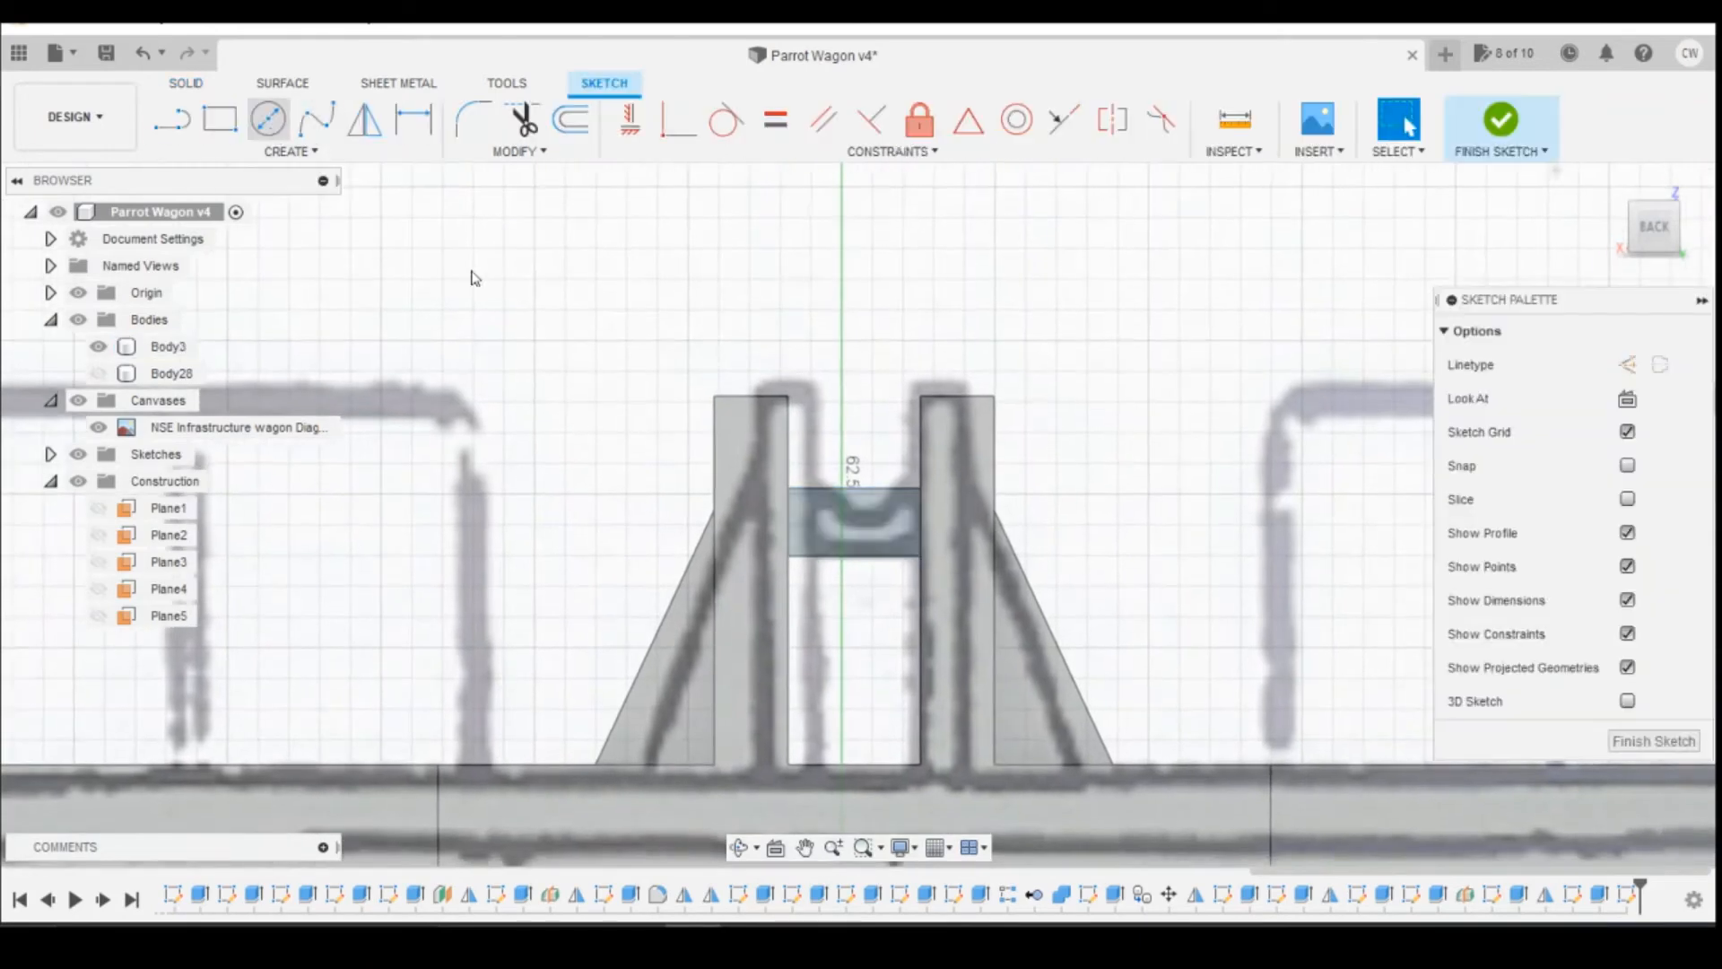
{"action": "left_click", "coordinate": [854, 486]}
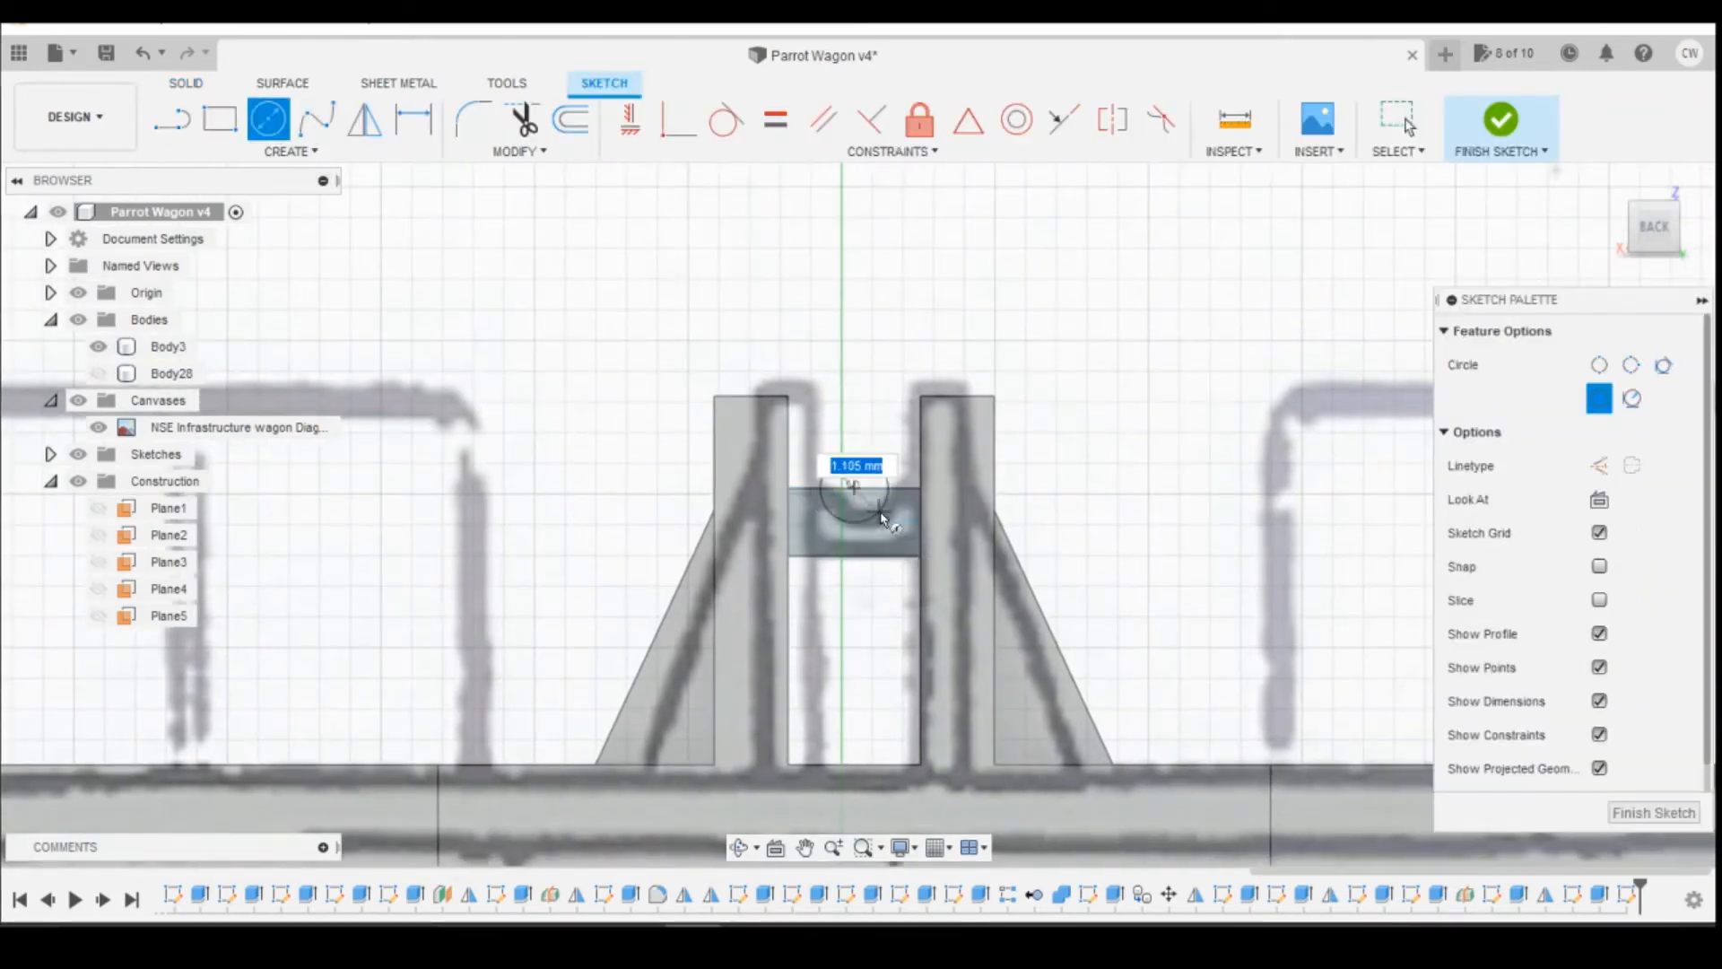
{"action": "type", "text": "1.5"}
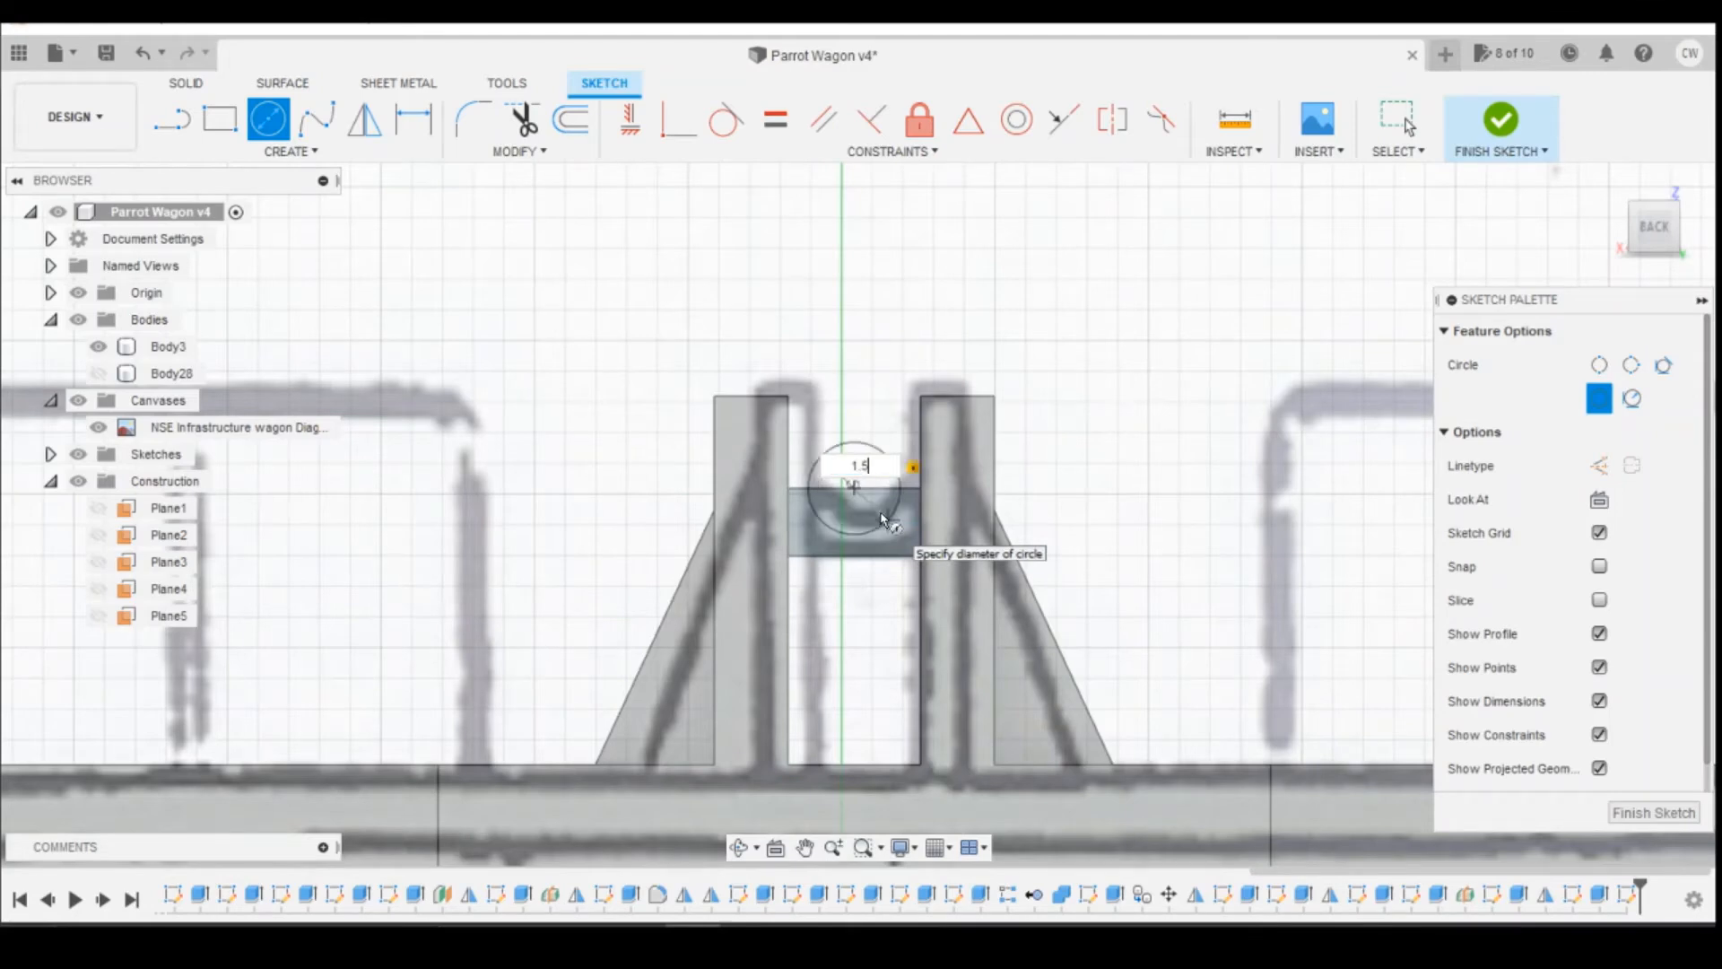
{"action": "key", "text": "Return"}
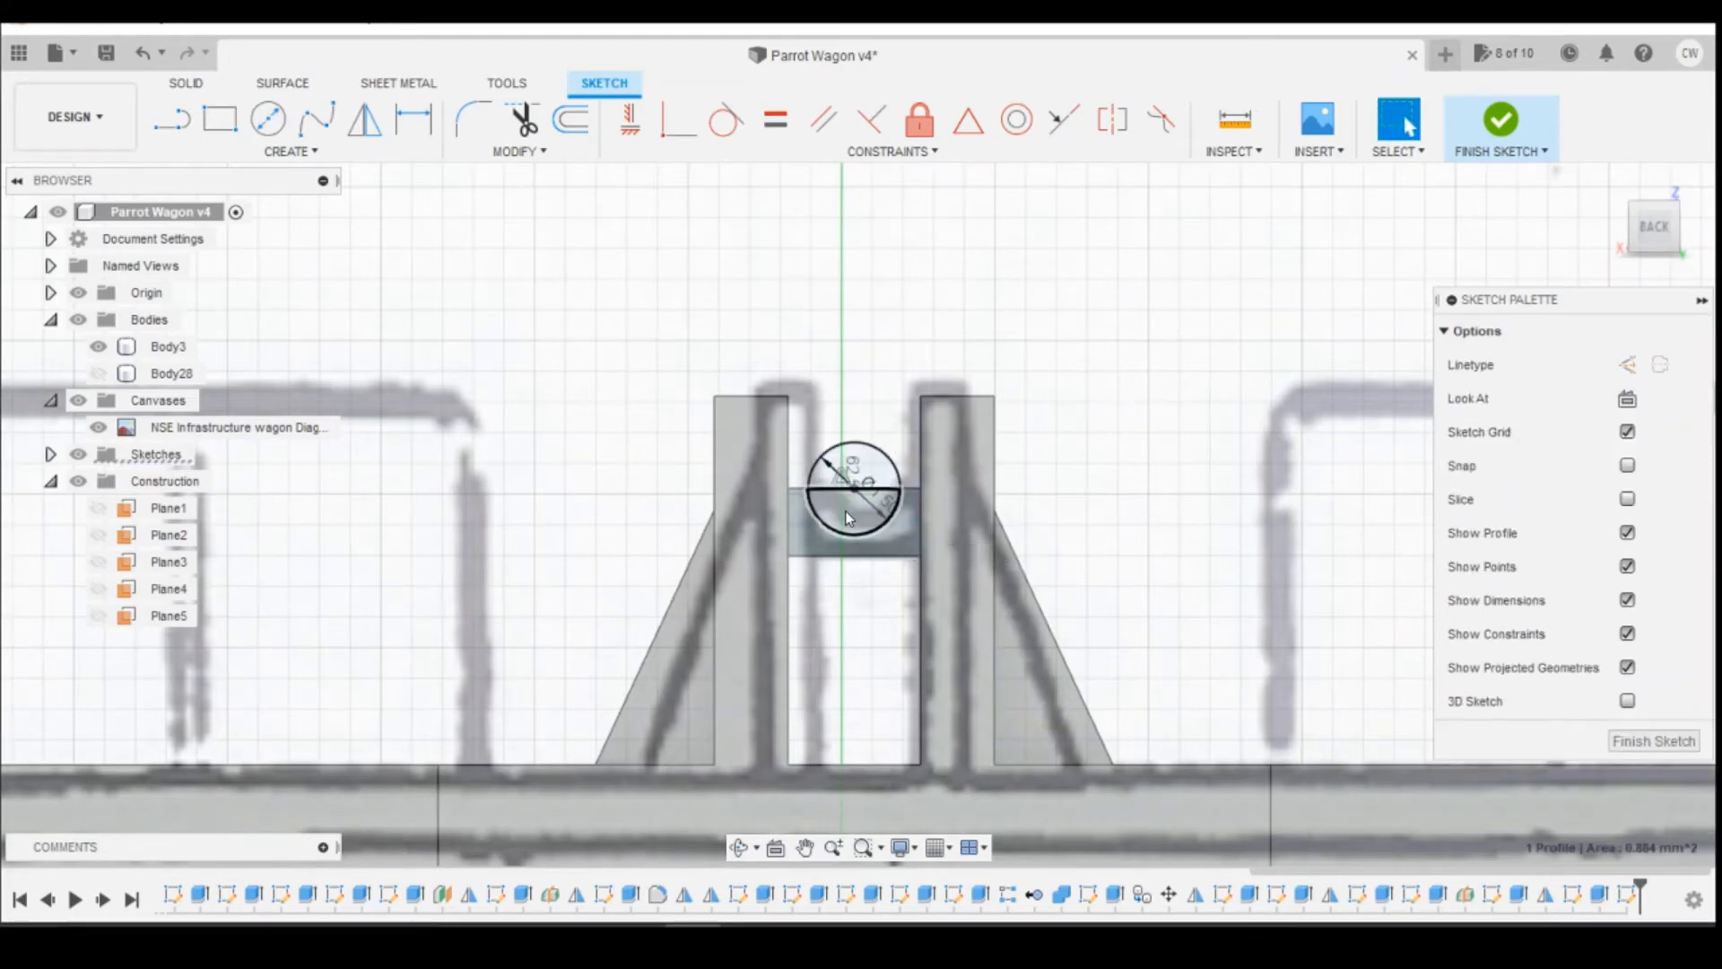
Step: Cut the lower half of the circle 0.65 mm into the crossbar to form the spindle recess
{"action": "right_click", "coordinate": [845, 511]}
{"action": "left_click", "coordinate": [854, 599]}
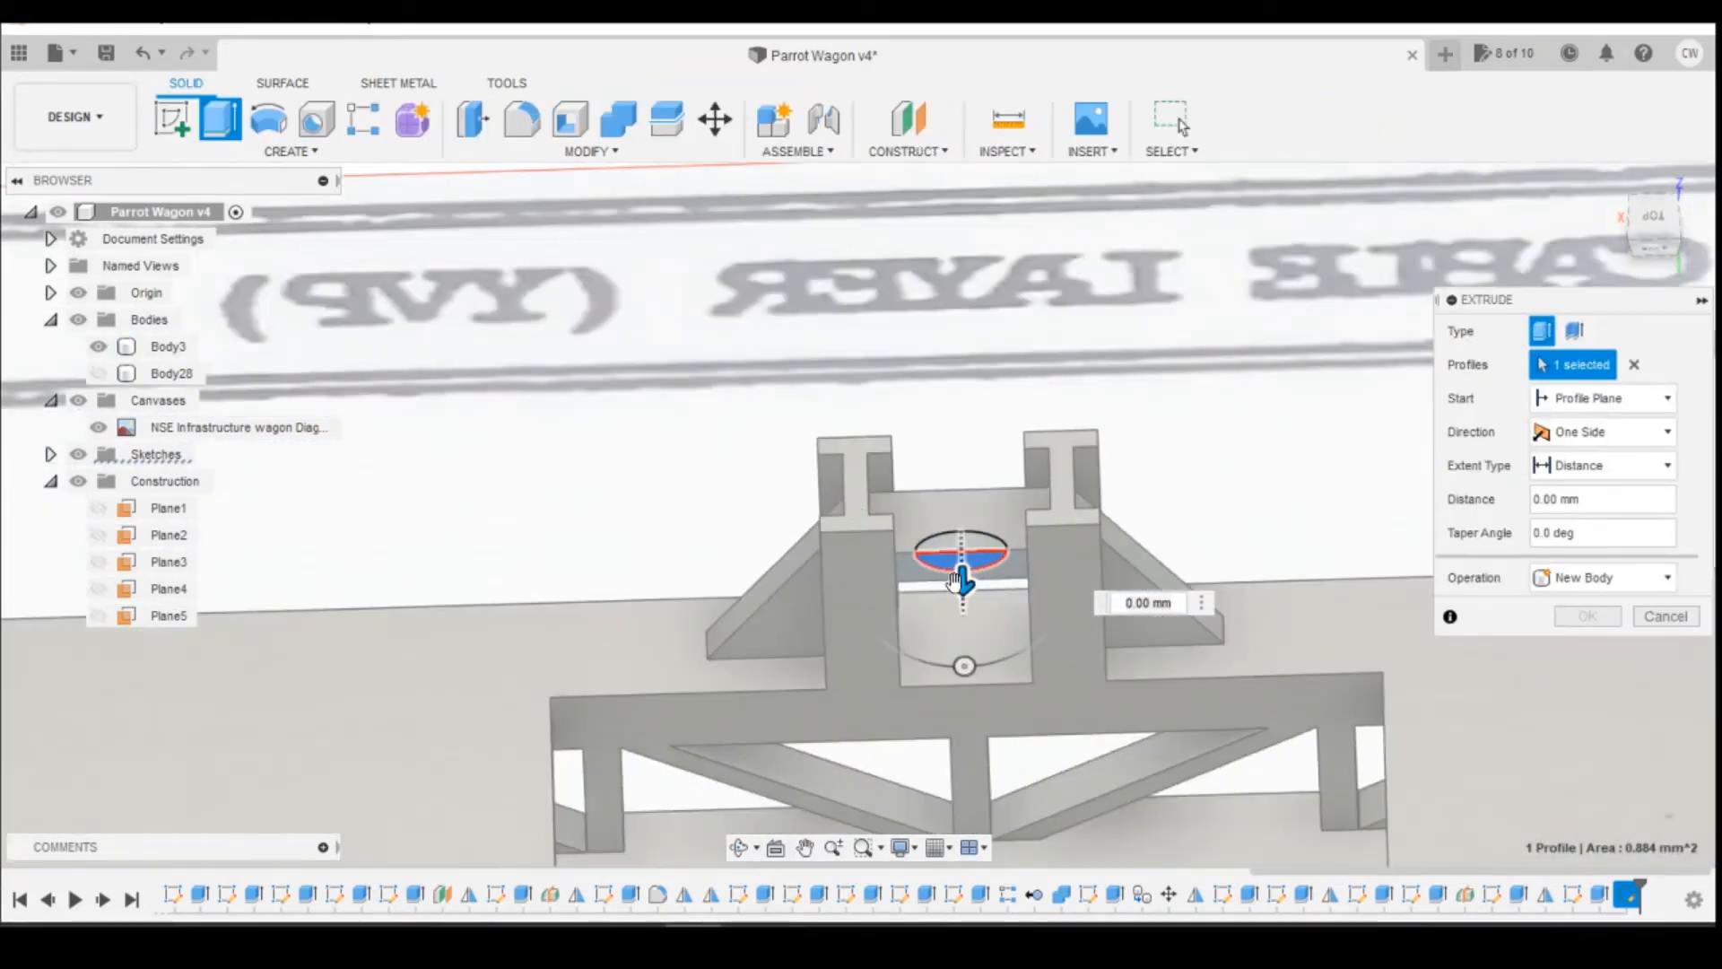
{"action": "left_click_drag", "start_coordinate": [963, 583], "coordinate": [969, 551]}
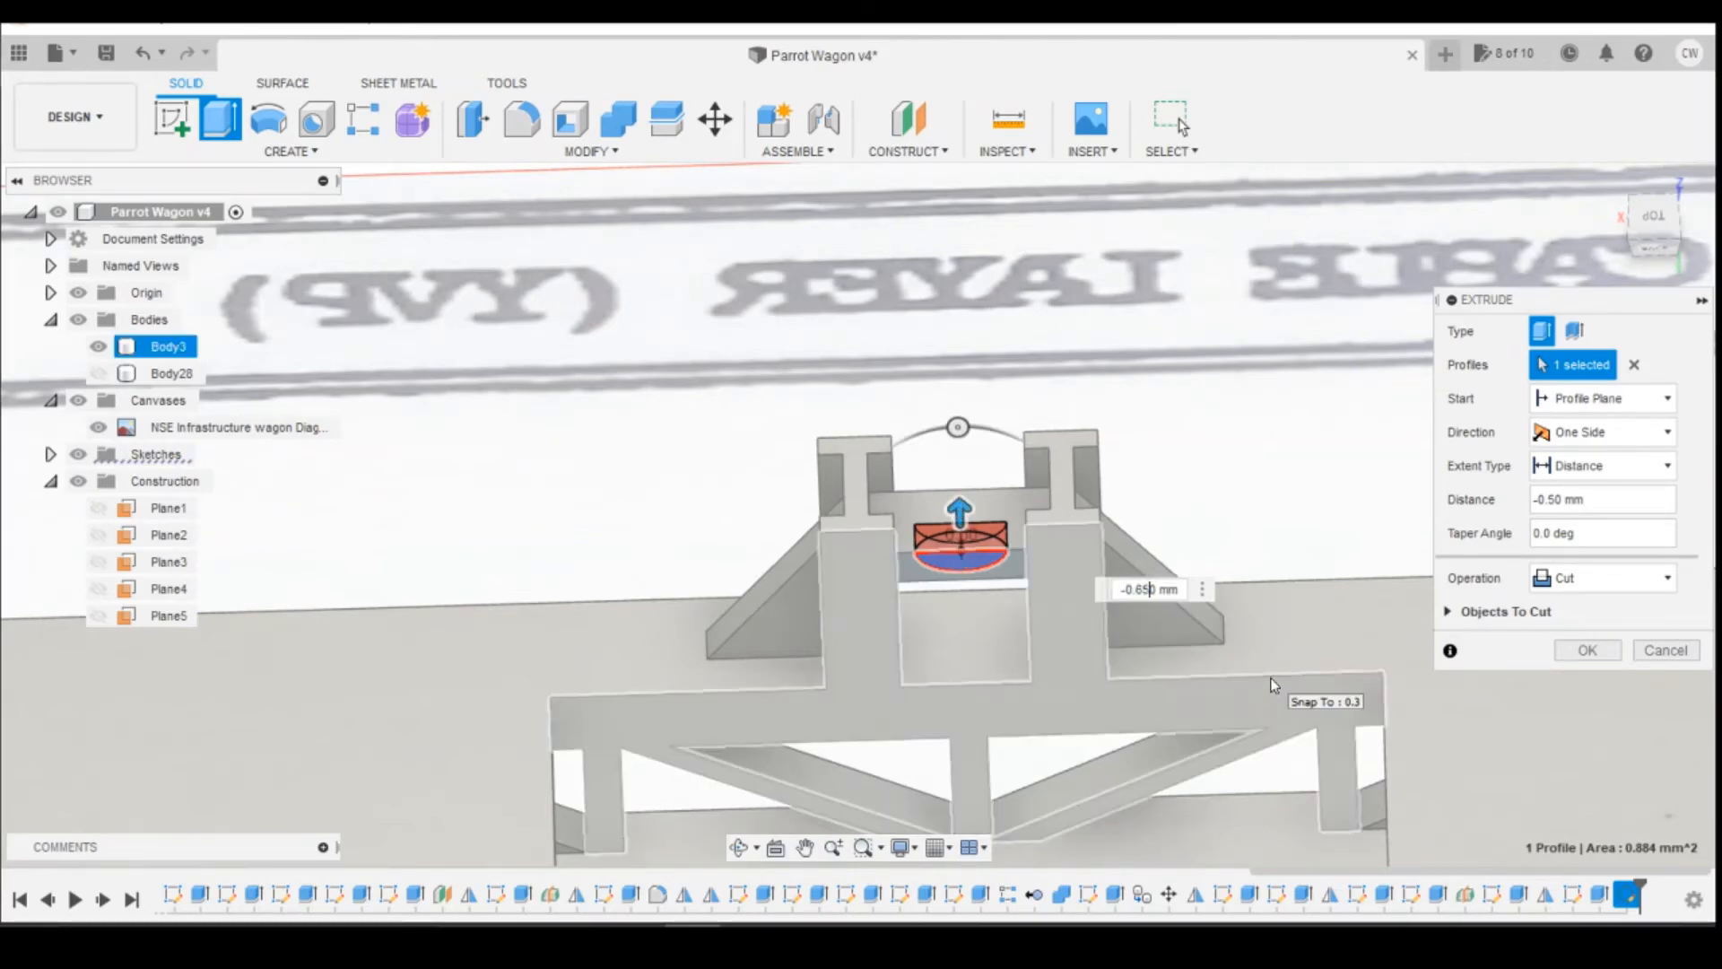
{"action": "key", "text": "Return"}
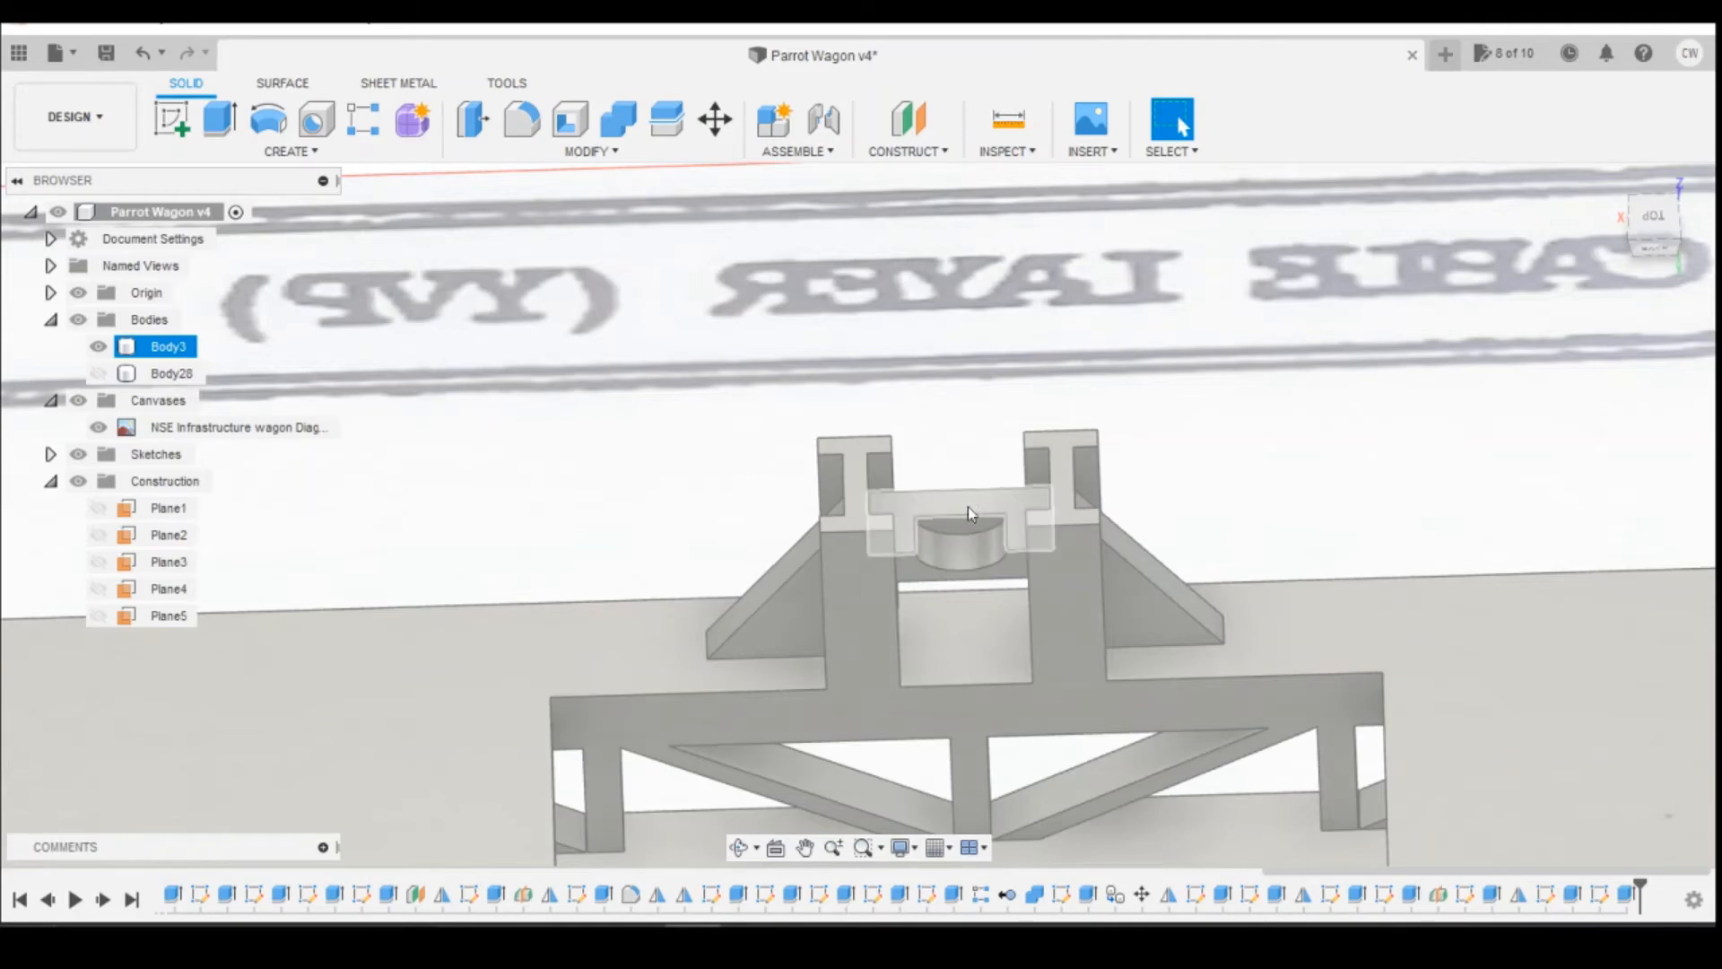
Step: Inspect the reel support on the whole wagon and compare it with the reference photo of the wagon in the photo viewer
{"action": "left_click", "coordinate": [1666, 245]}
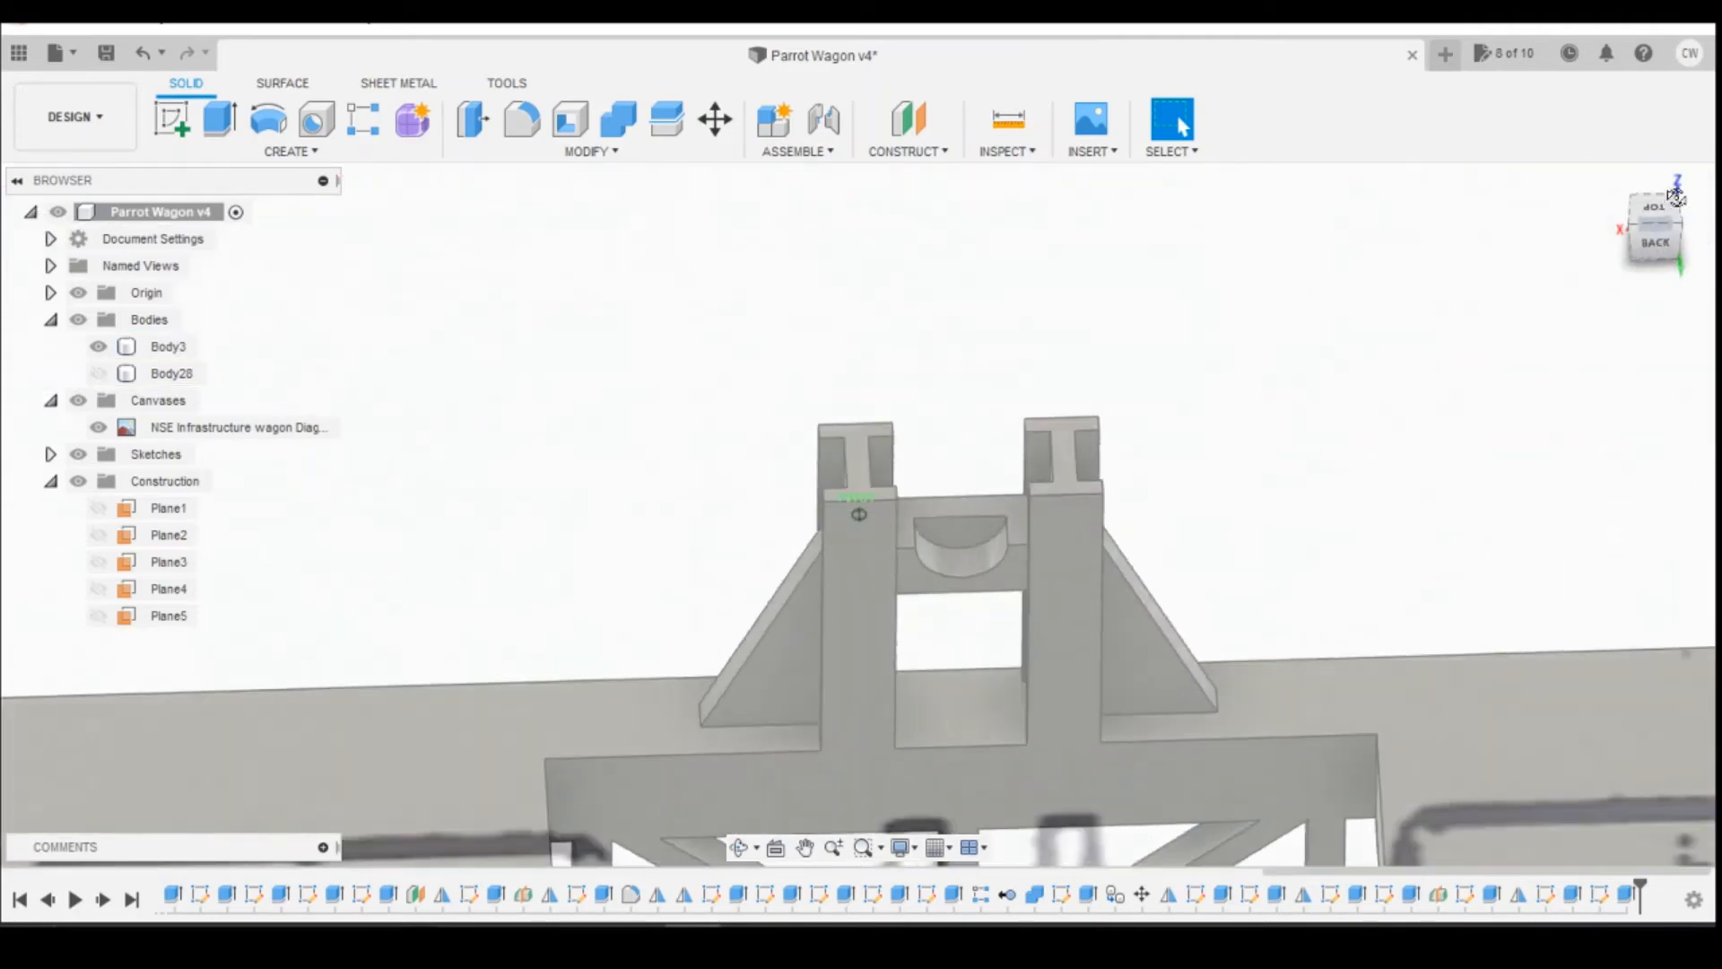
{"action": "middle_click_drag", "start_coordinate": [858, 514], "coordinate": [1044, 513], "text": "shift"}
{"action": "scroll", "coordinate": [1043, 513], "scroll_direction": "down", "scroll_amount": 10}
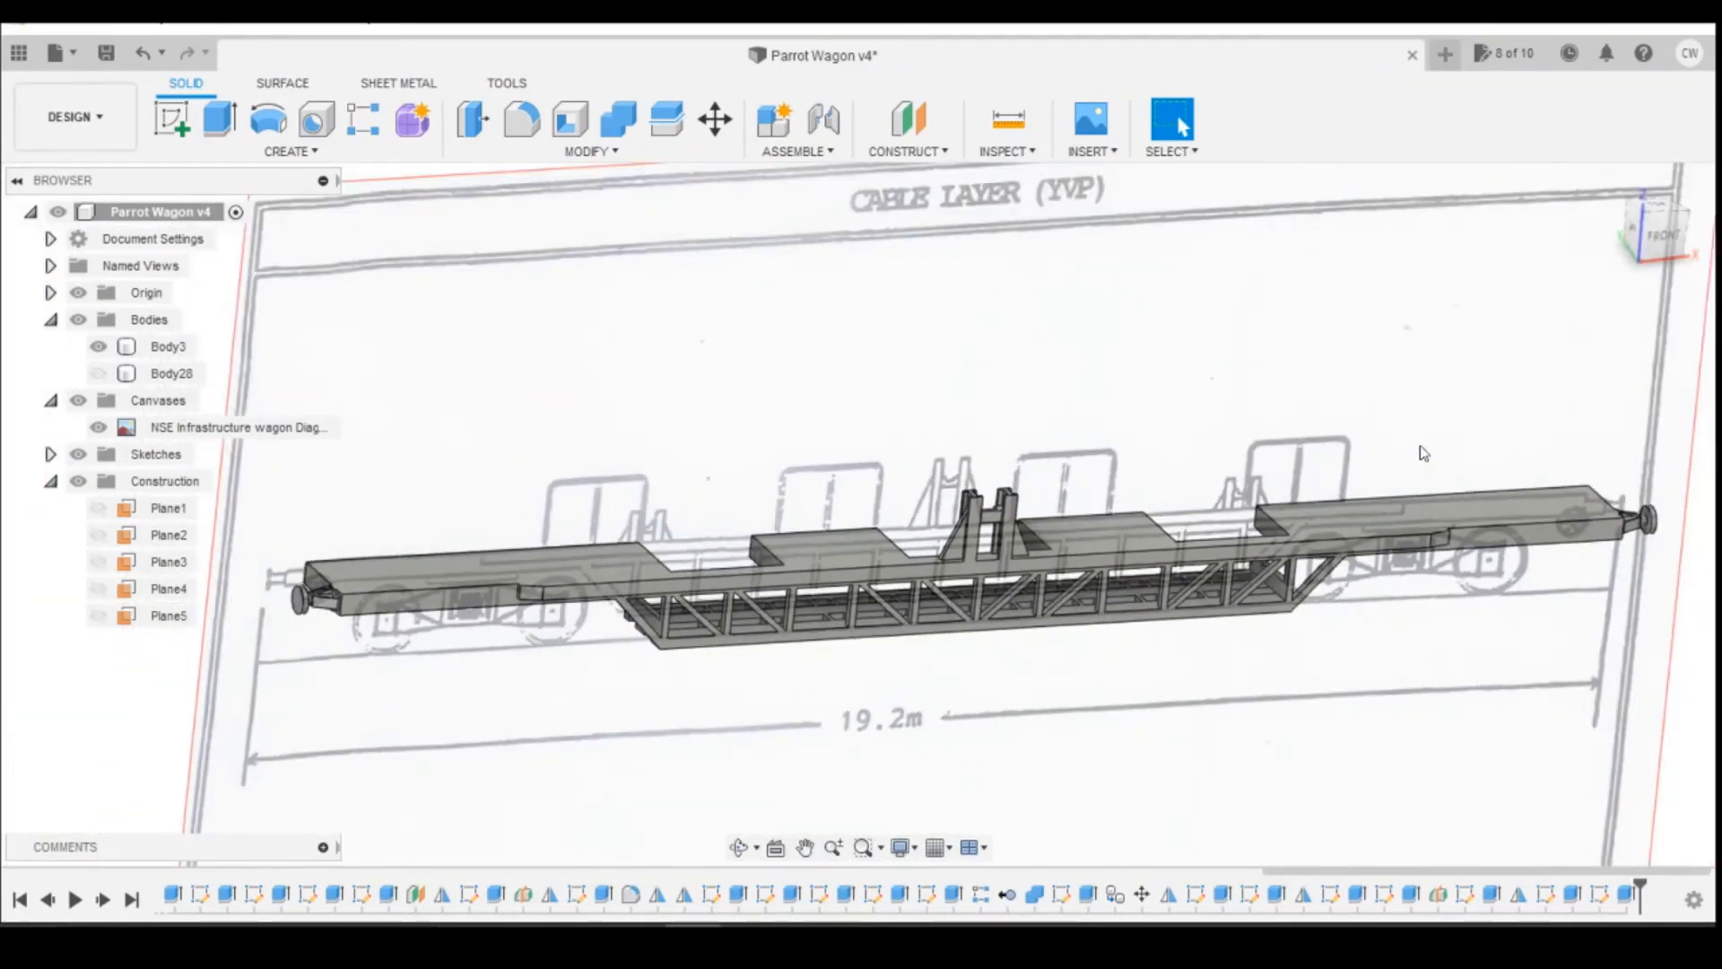
{"action": "left_click", "coordinate": [748, 940]}
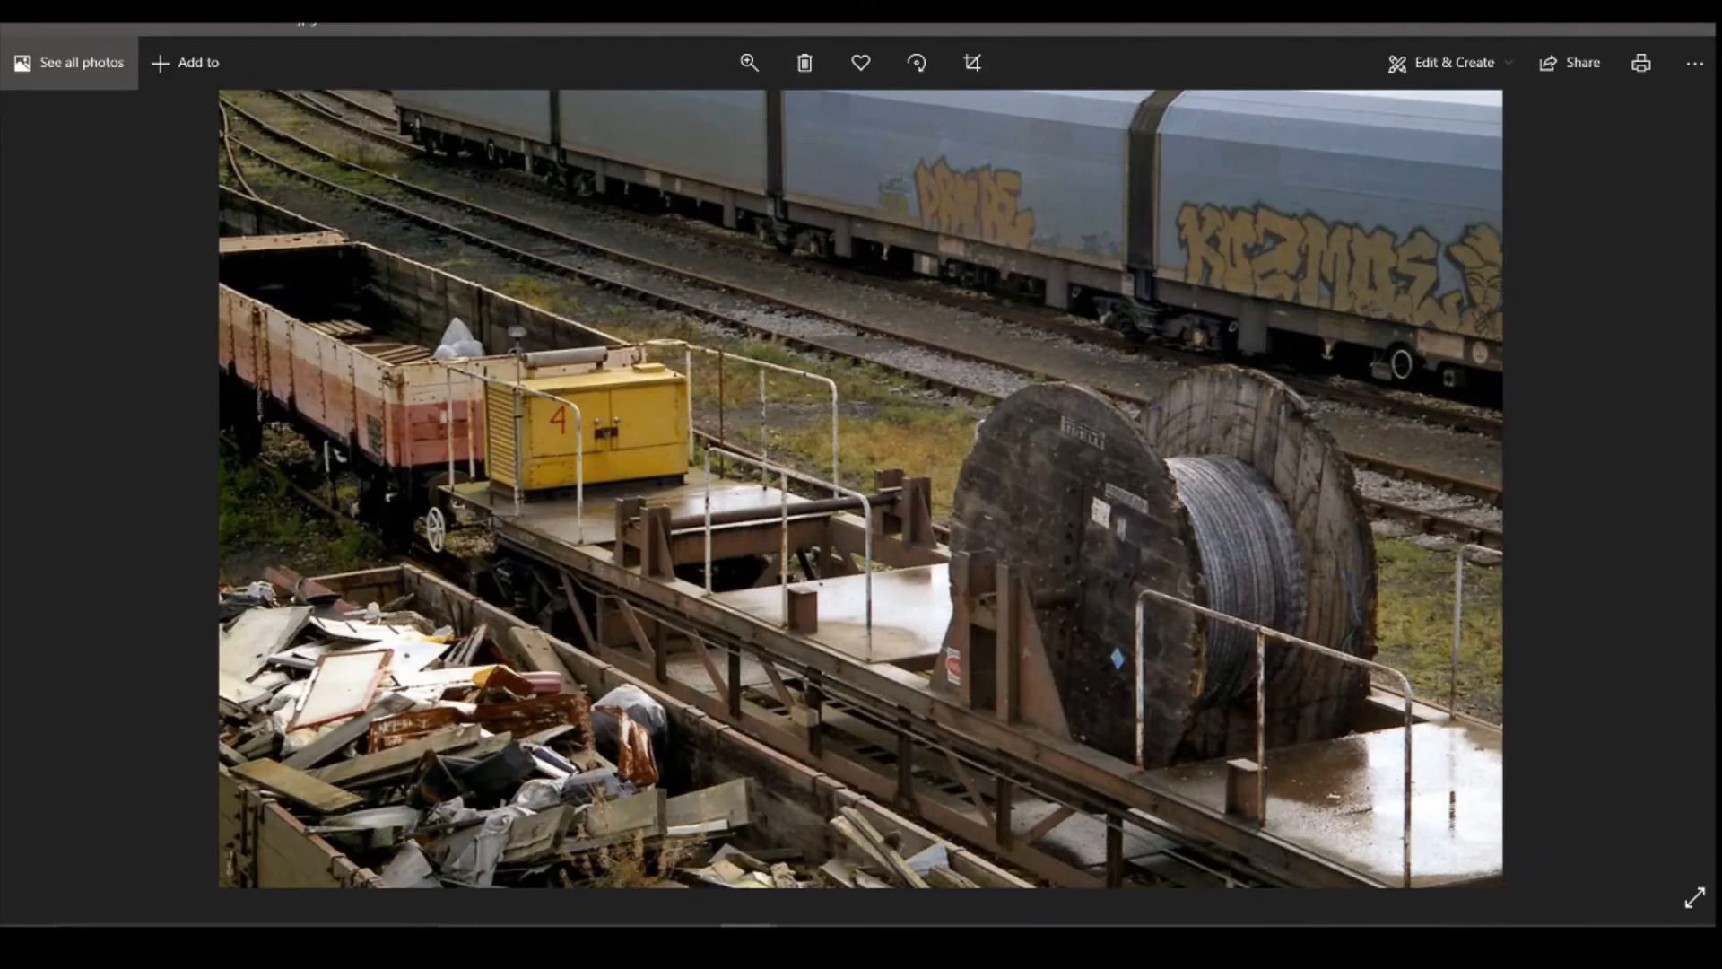
{"action": "left_click", "coordinate": [740, 938]}
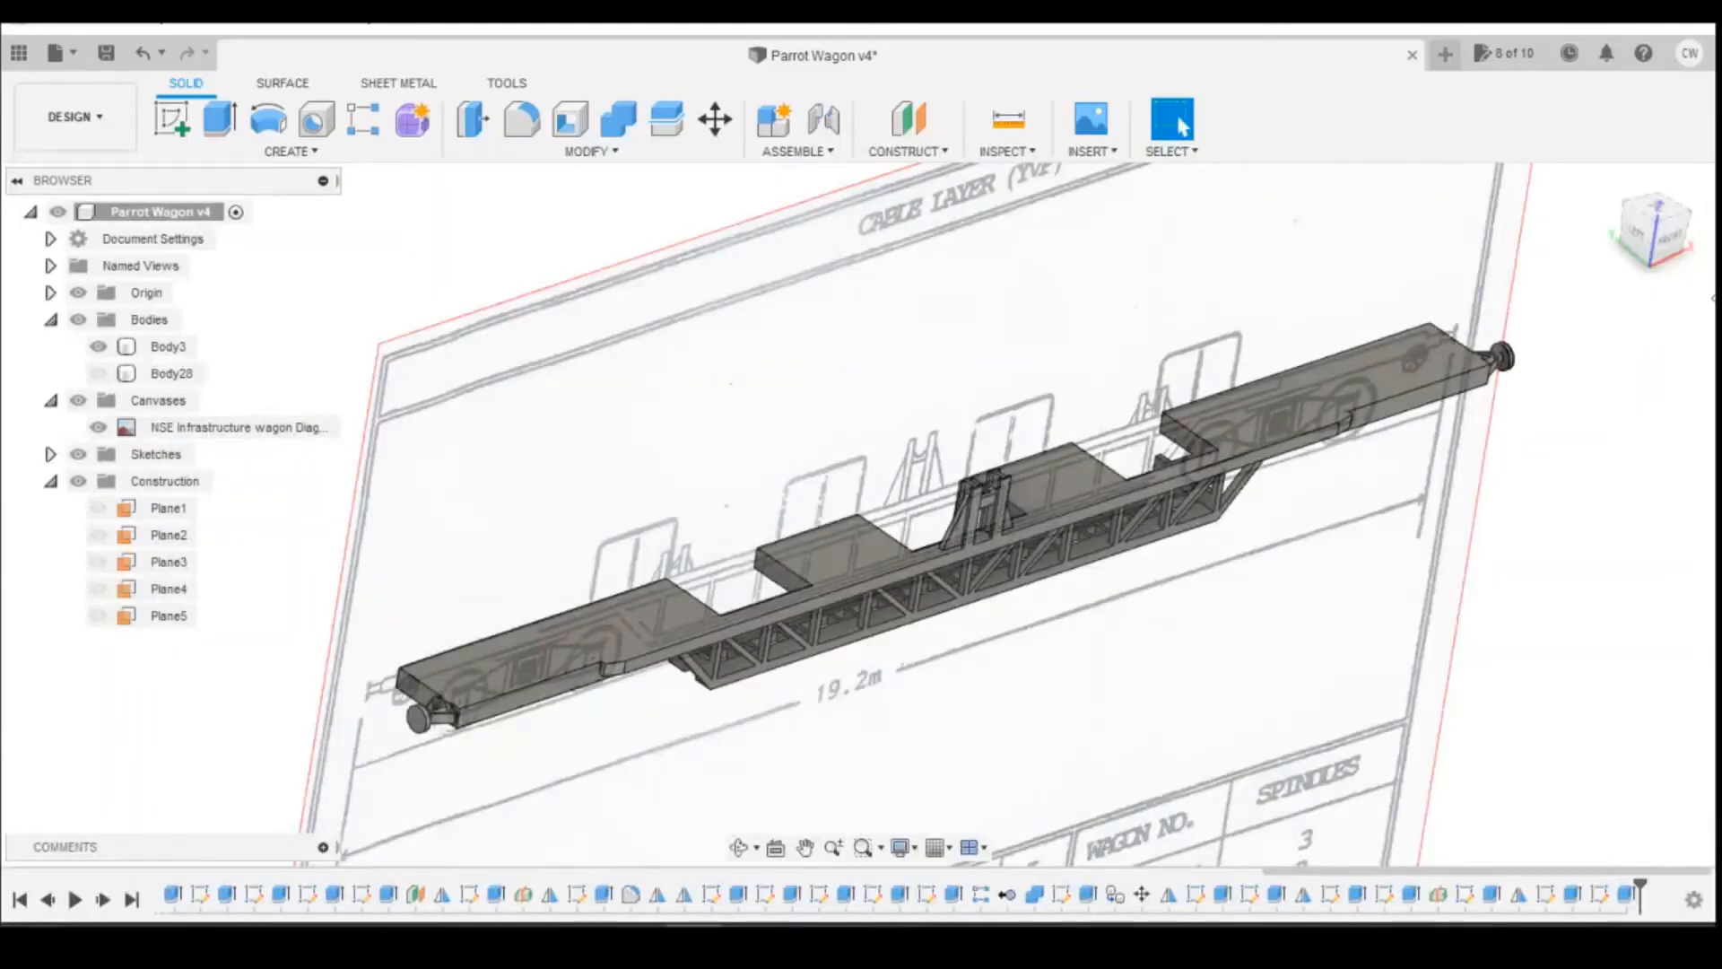
{"action": "left_click", "coordinate": [1670, 240]}
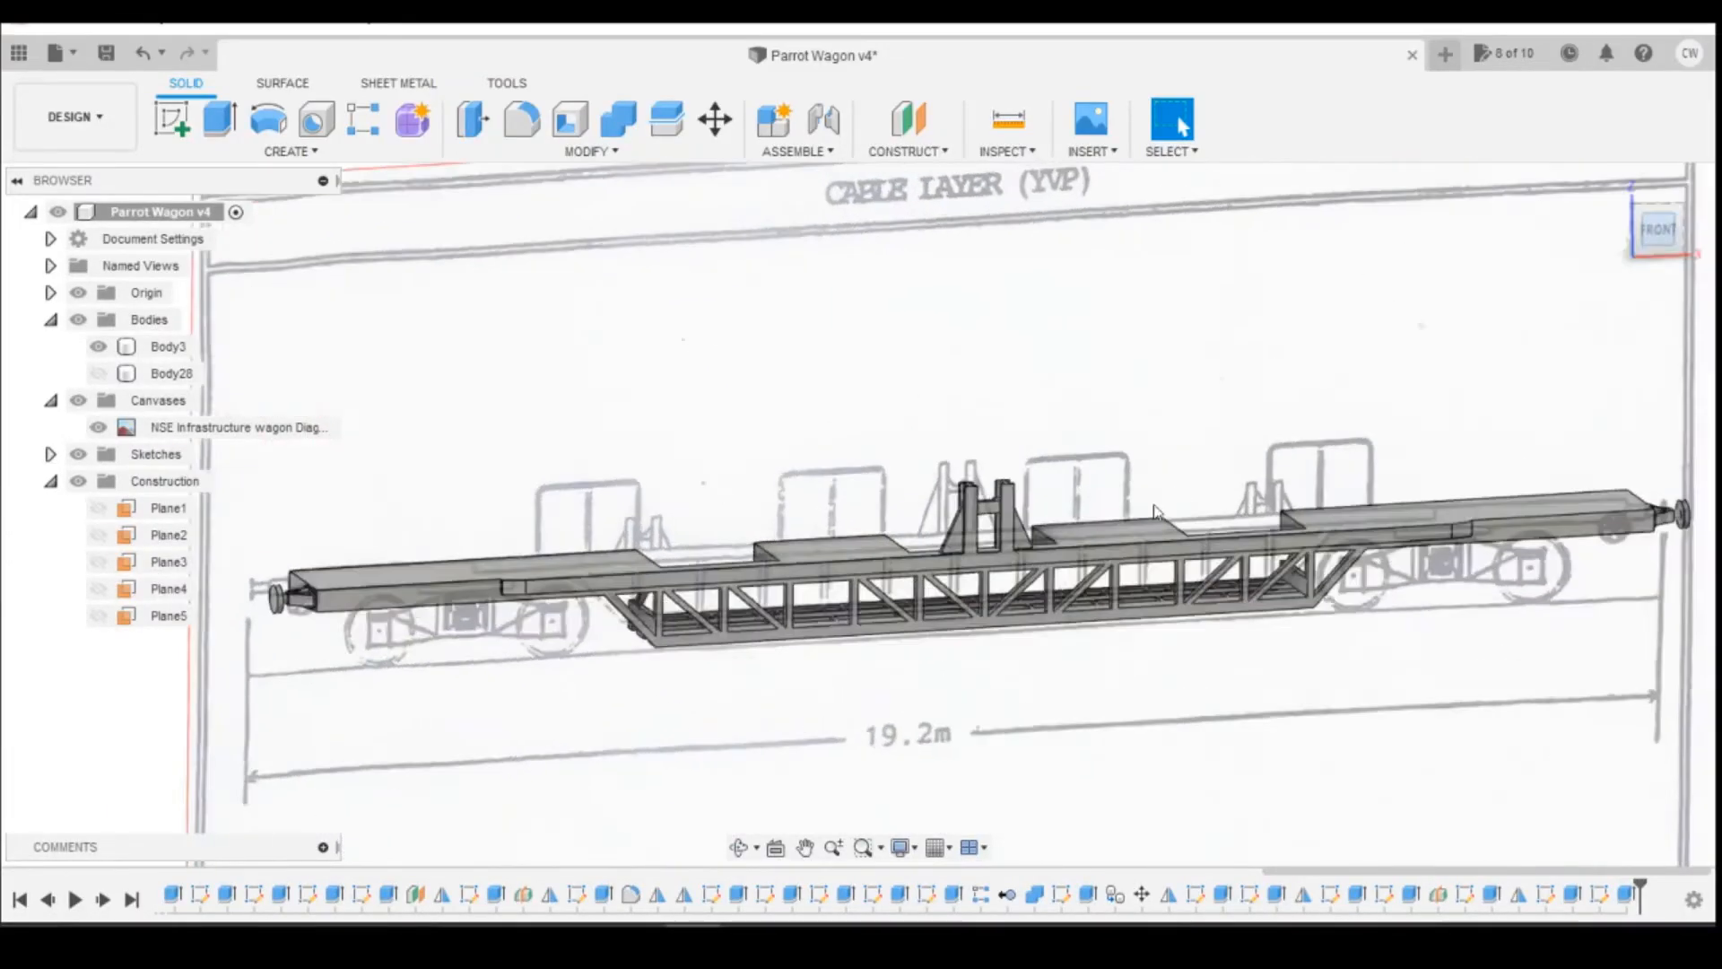
{"action": "scroll", "coordinate": [1088, 545], "scroll_direction": "up", "scroll_amount": 5}
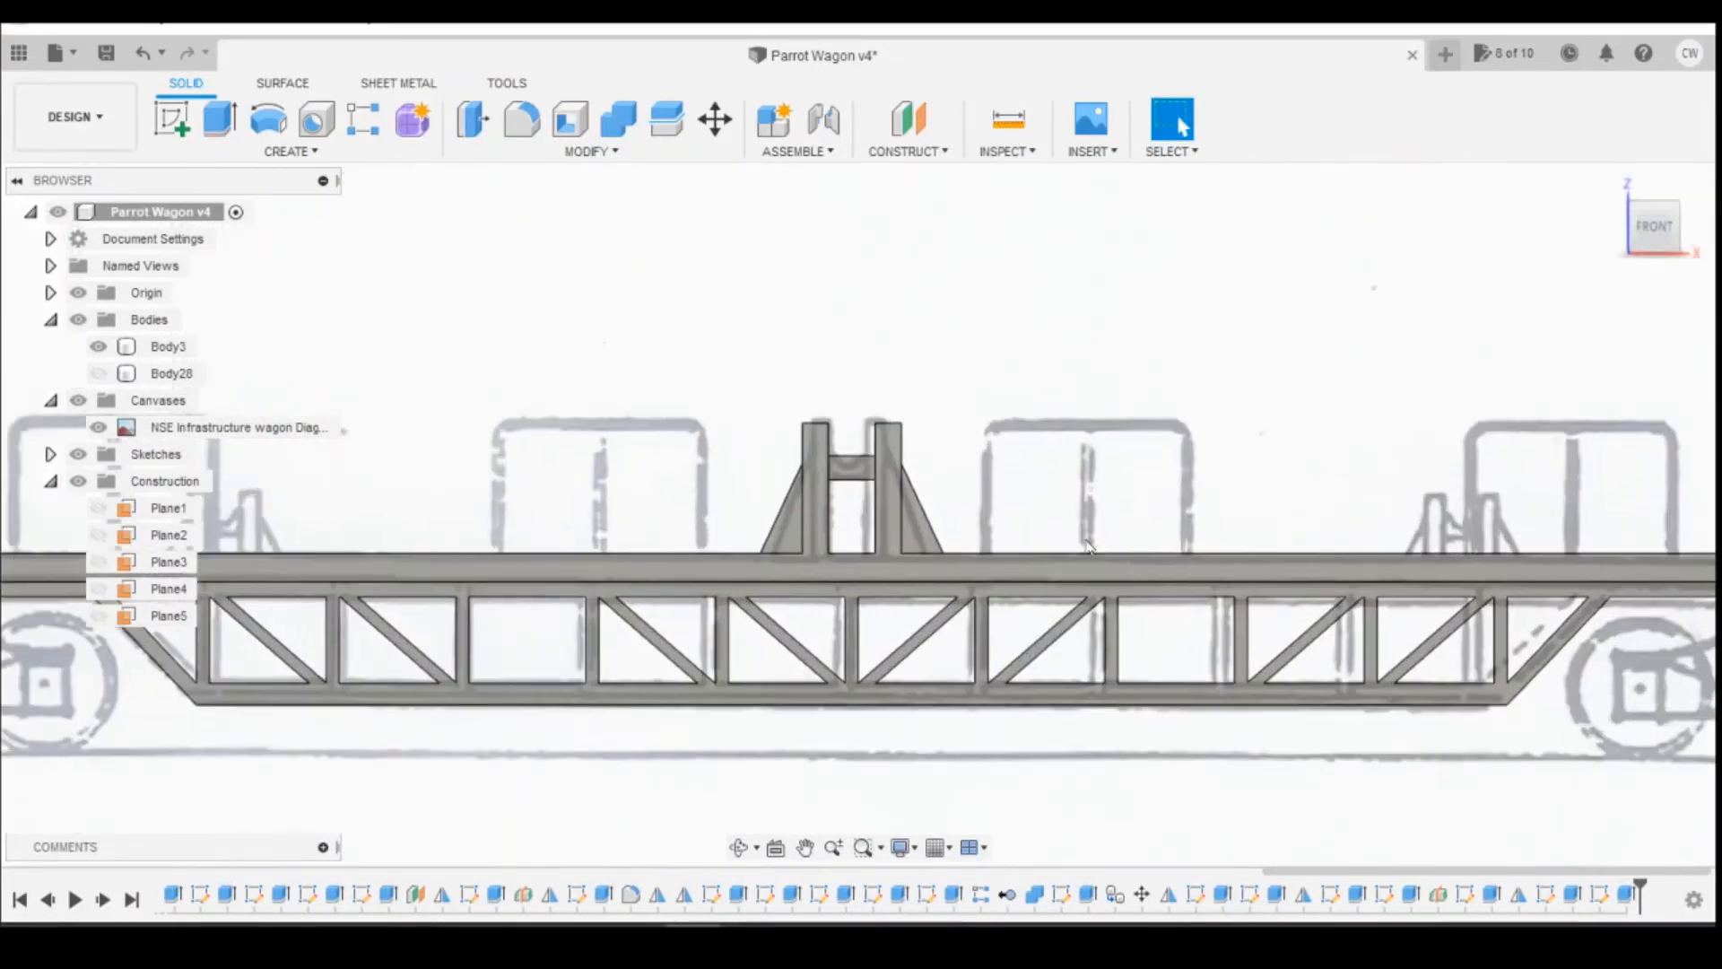
Step: Create an offset plane 3.5 mm below the top face of the reel support's right post, checking the height against the reference photo
{"action": "left_click", "coordinate": [909, 119]}
{"action": "left_click_drag", "start_coordinate": [1670, 228], "coordinate": [1659, 255]}
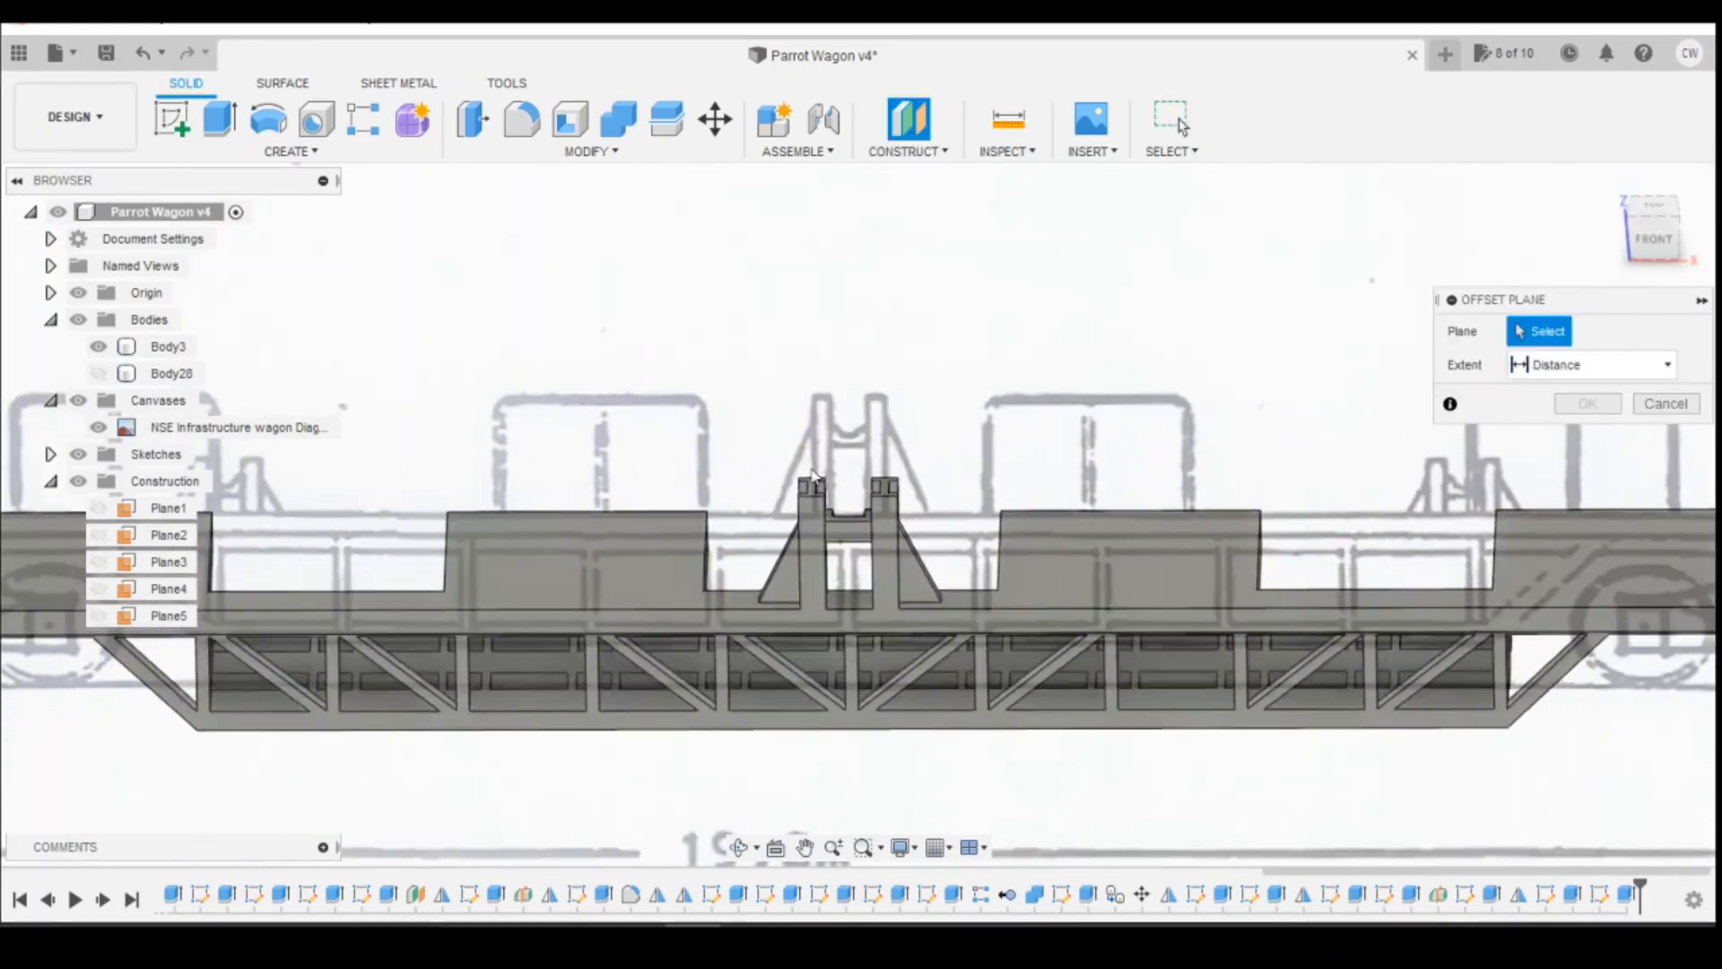
{"action": "left_click", "coordinate": [885, 489]}
{"action": "left_click", "coordinate": [1655, 235]}
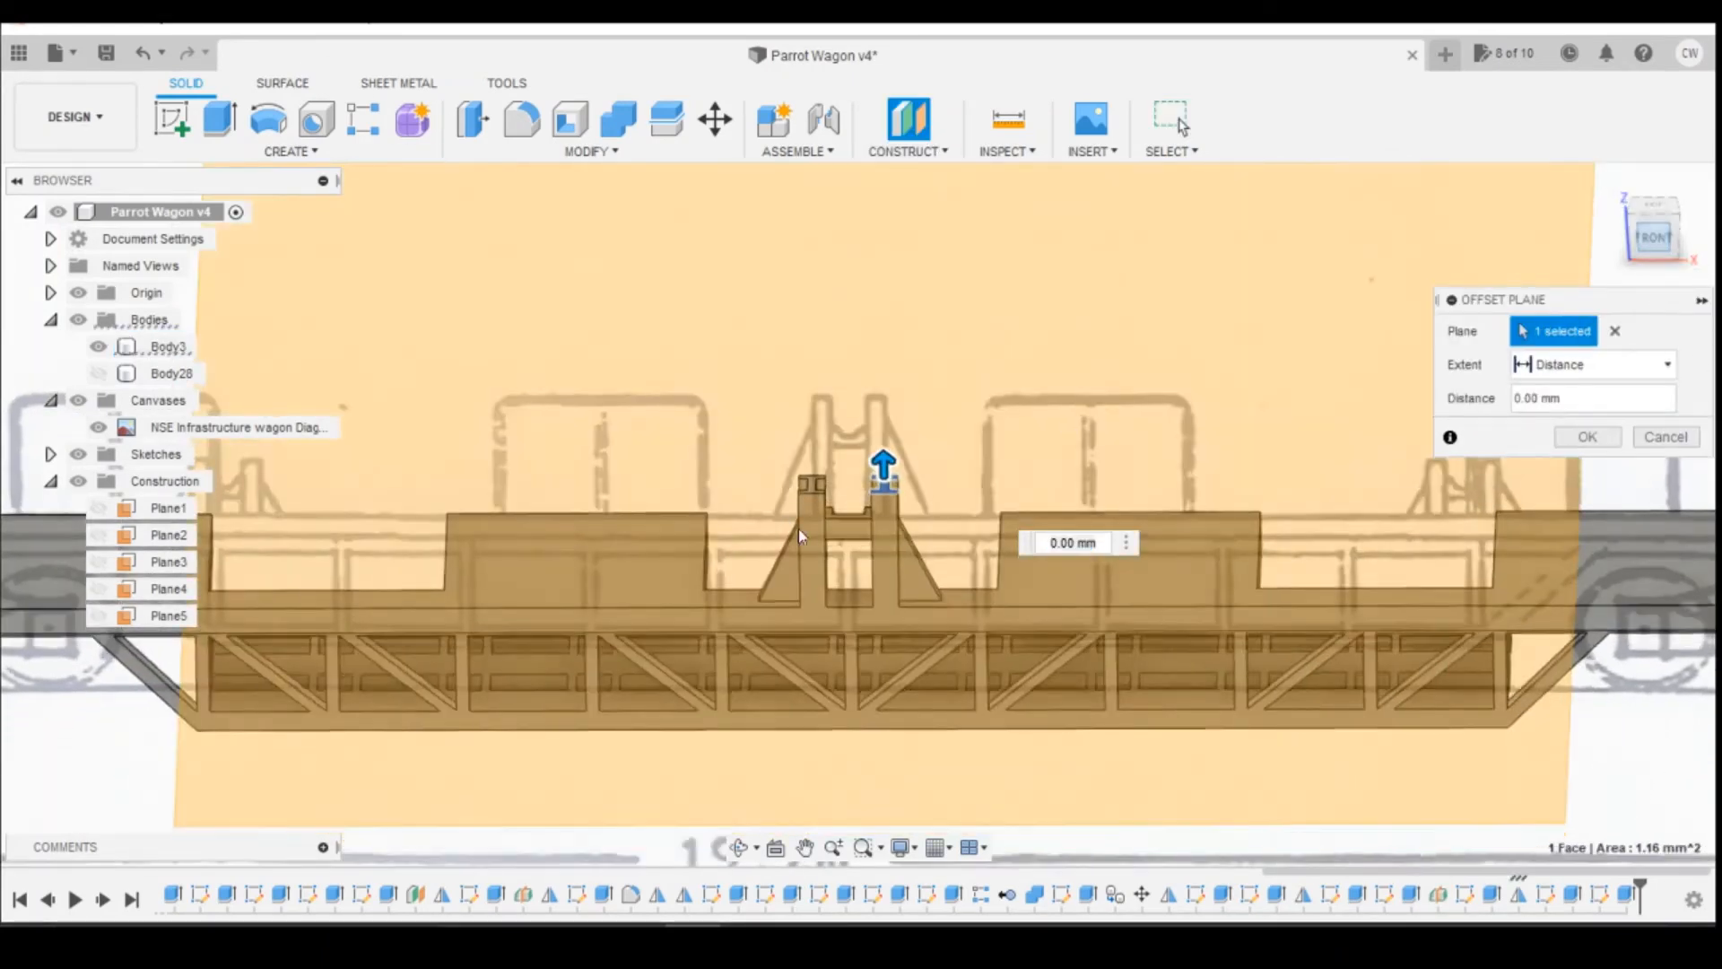
{"action": "left_click_drag", "start_coordinate": [866, 400], "coordinate": [859, 522]}
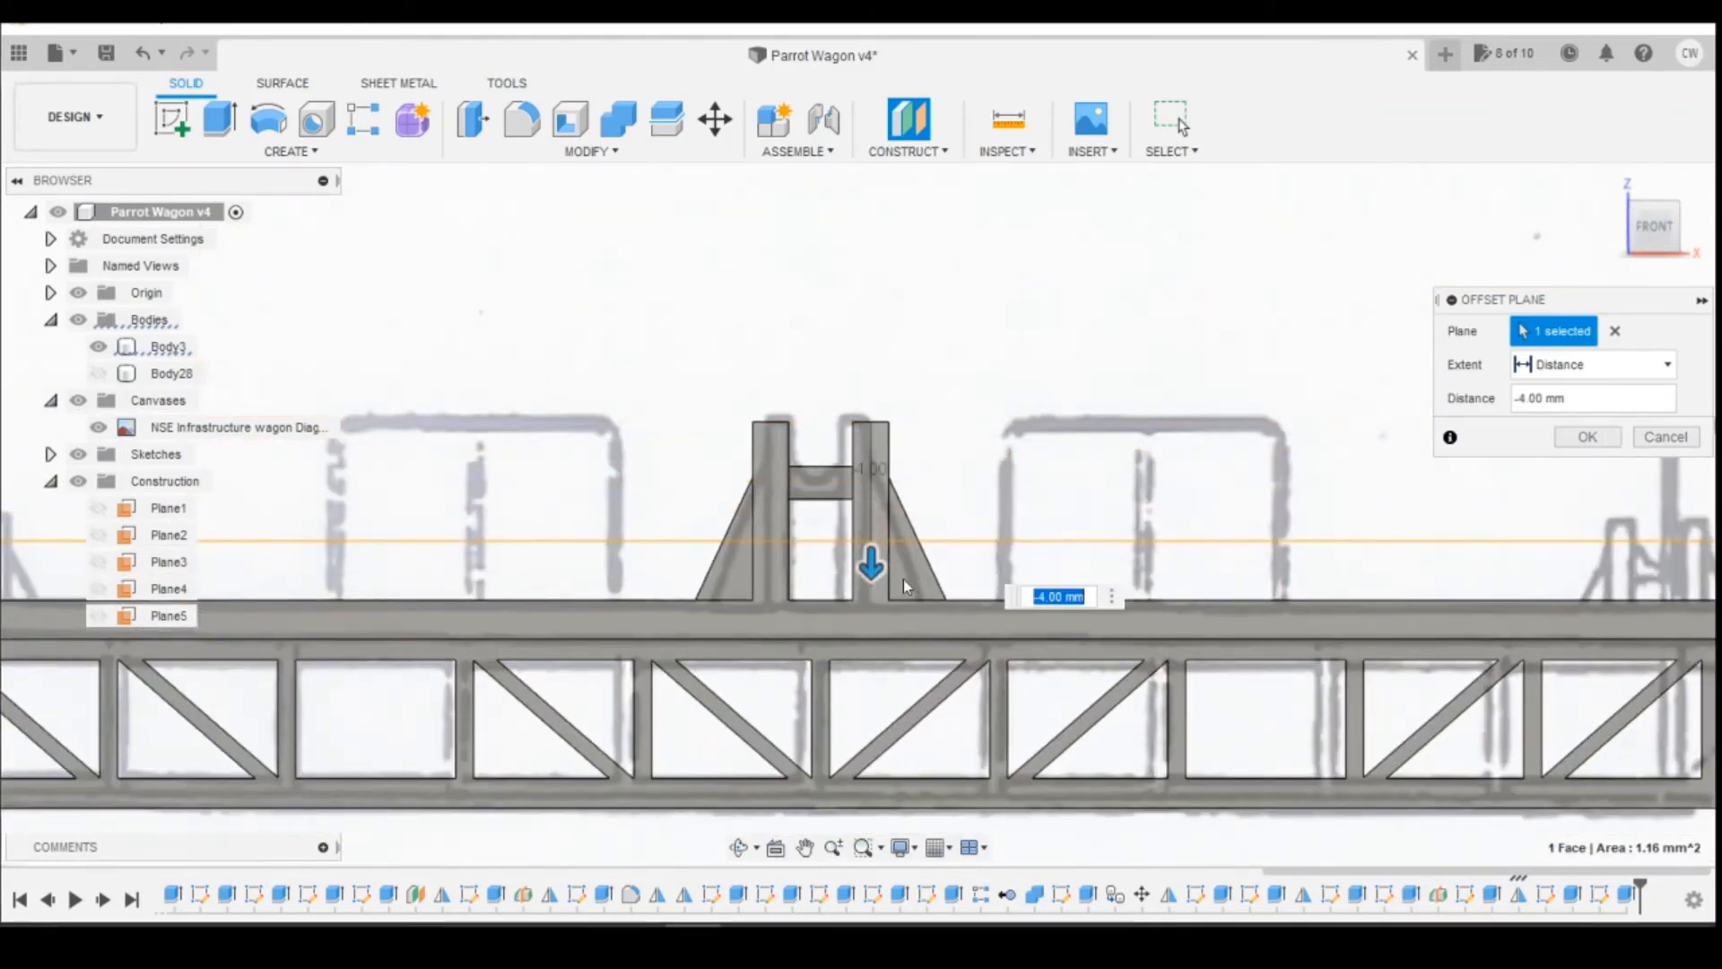
{"action": "scroll", "coordinate": [1144, 547], "scroll_direction": "down", "scroll_amount": 1}
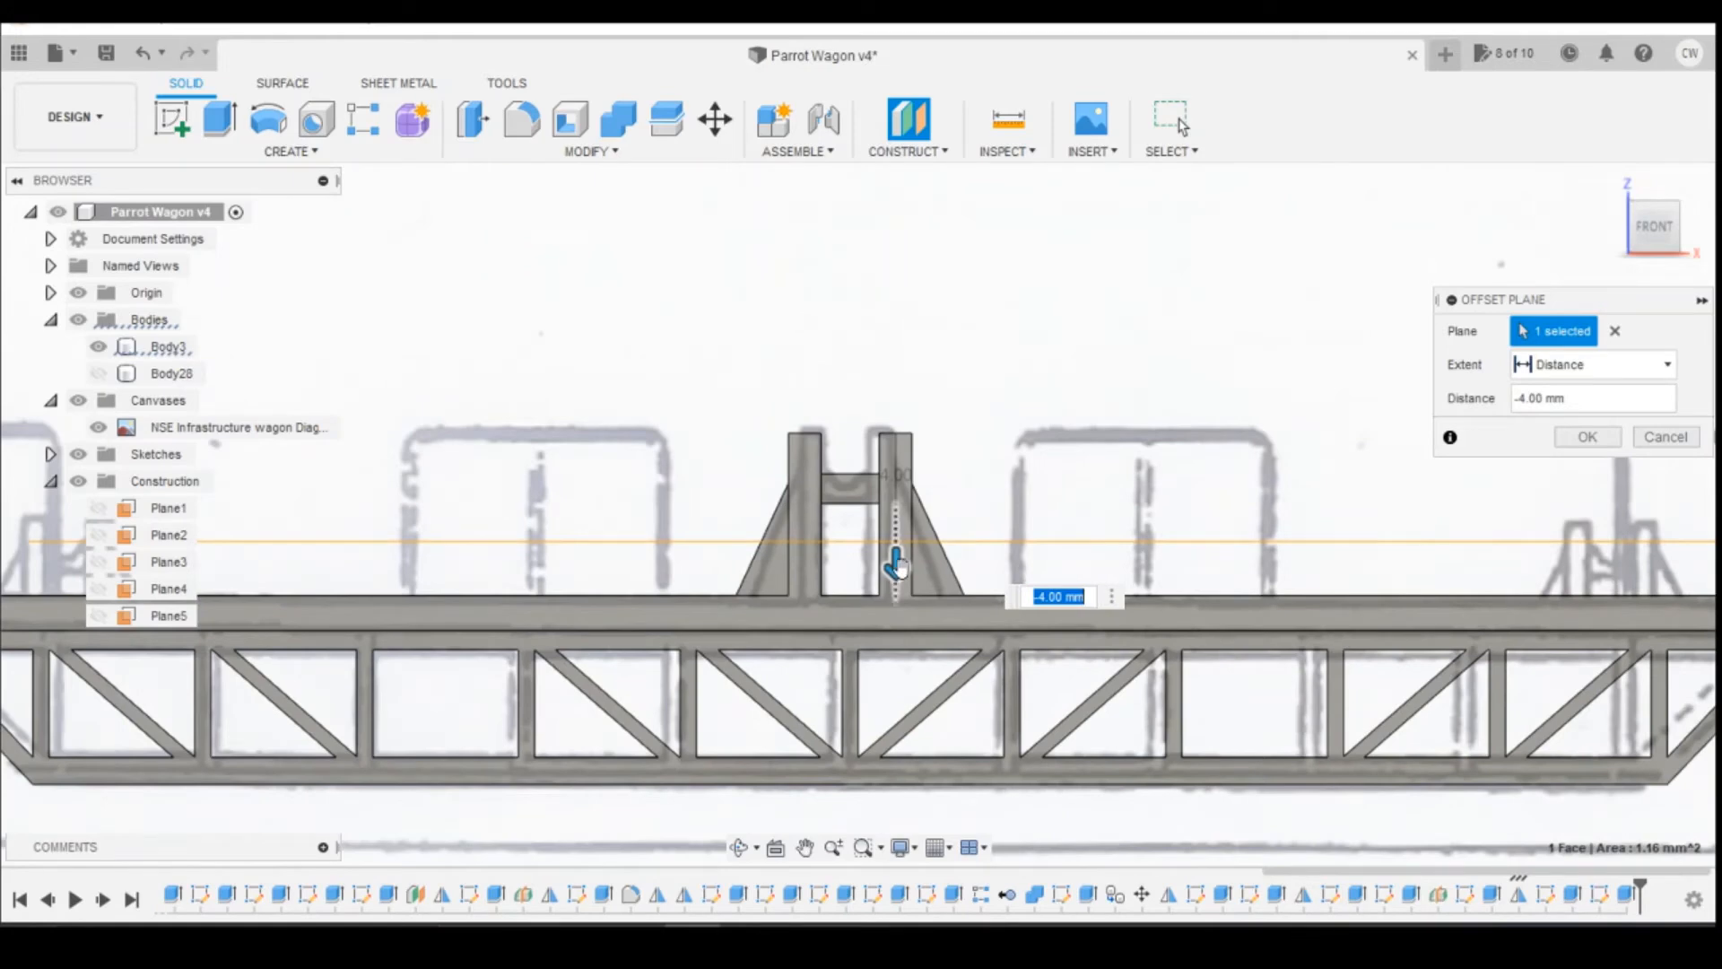
{"action": "scroll", "coordinate": [893, 558], "scroll_direction": "up", "scroll_amount": 4}
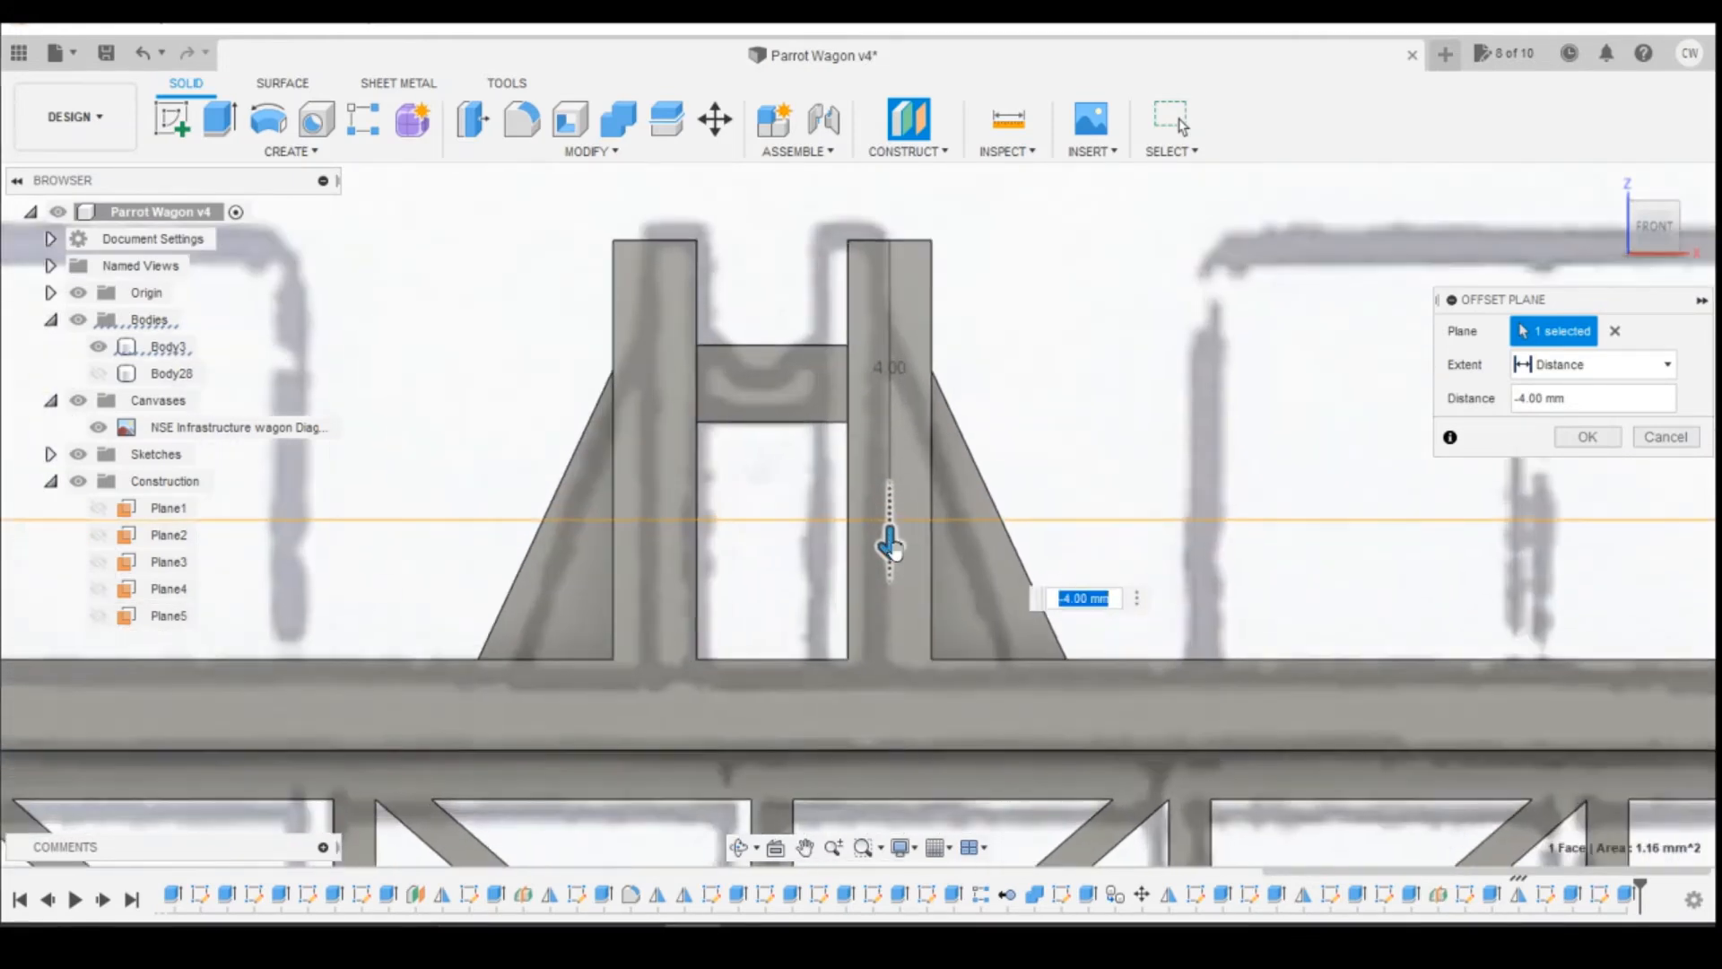
{"action": "left_click_drag", "start_coordinate": [893, 549], "coordinate": [882, 529]}
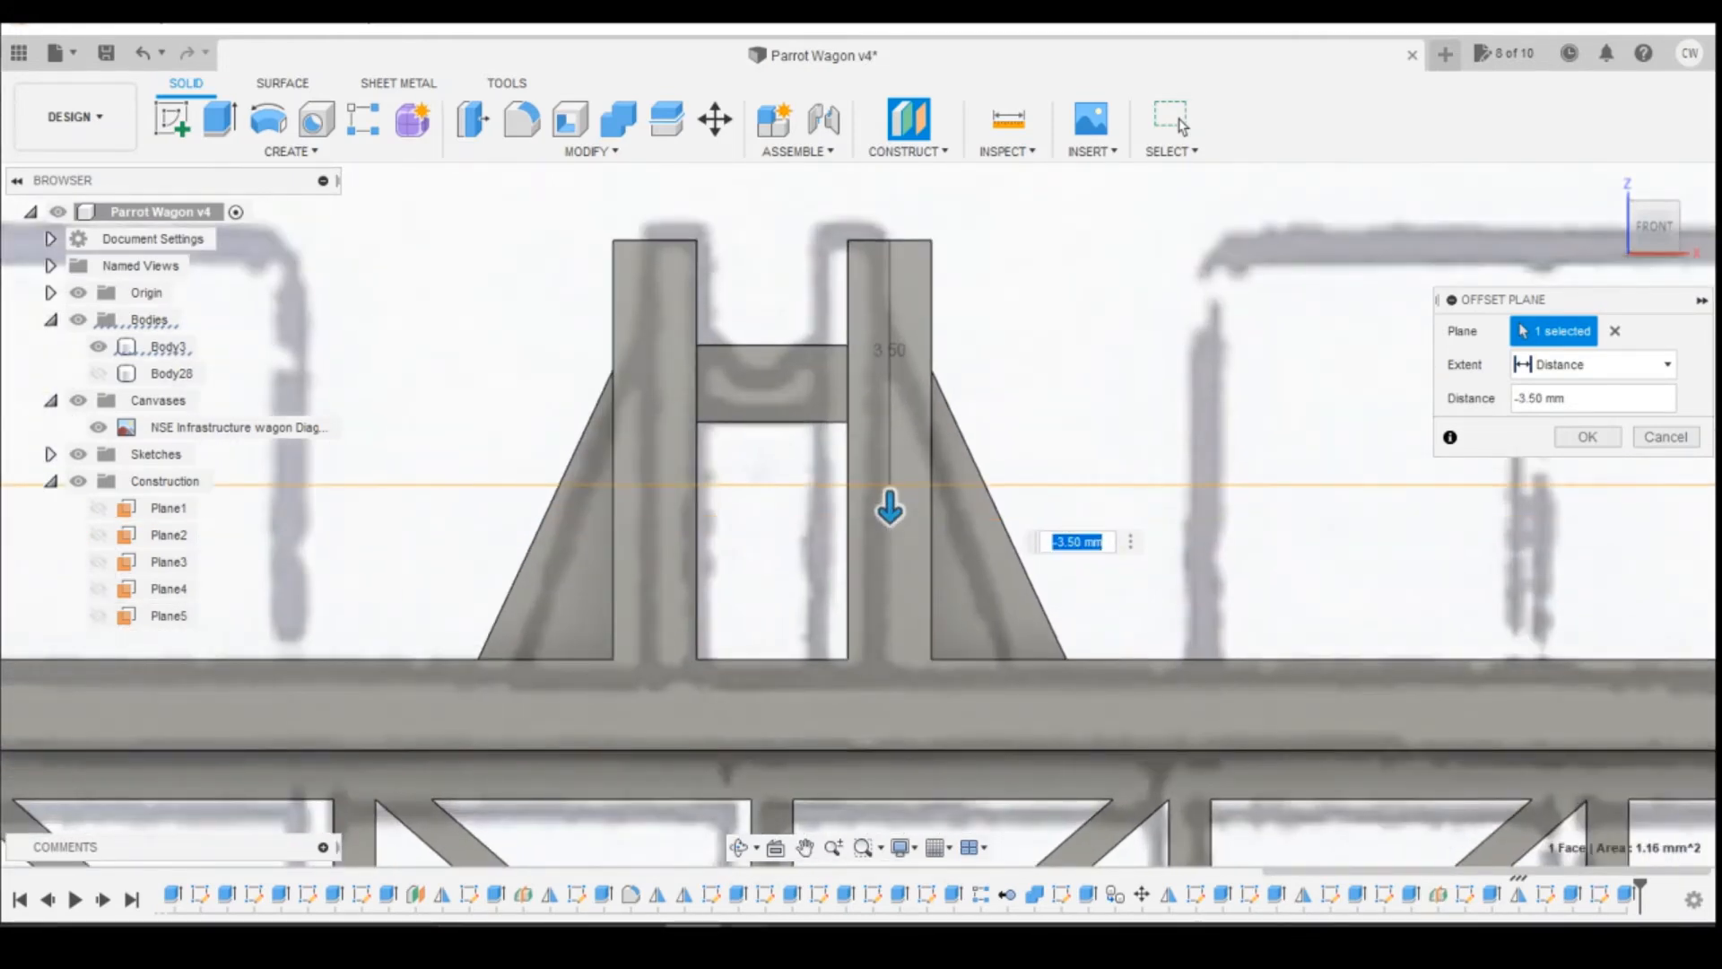
{"action": "mouse_move", "coordinate": [748, 932]}
{"action": "left_click", "coordinate": [870, 858]}
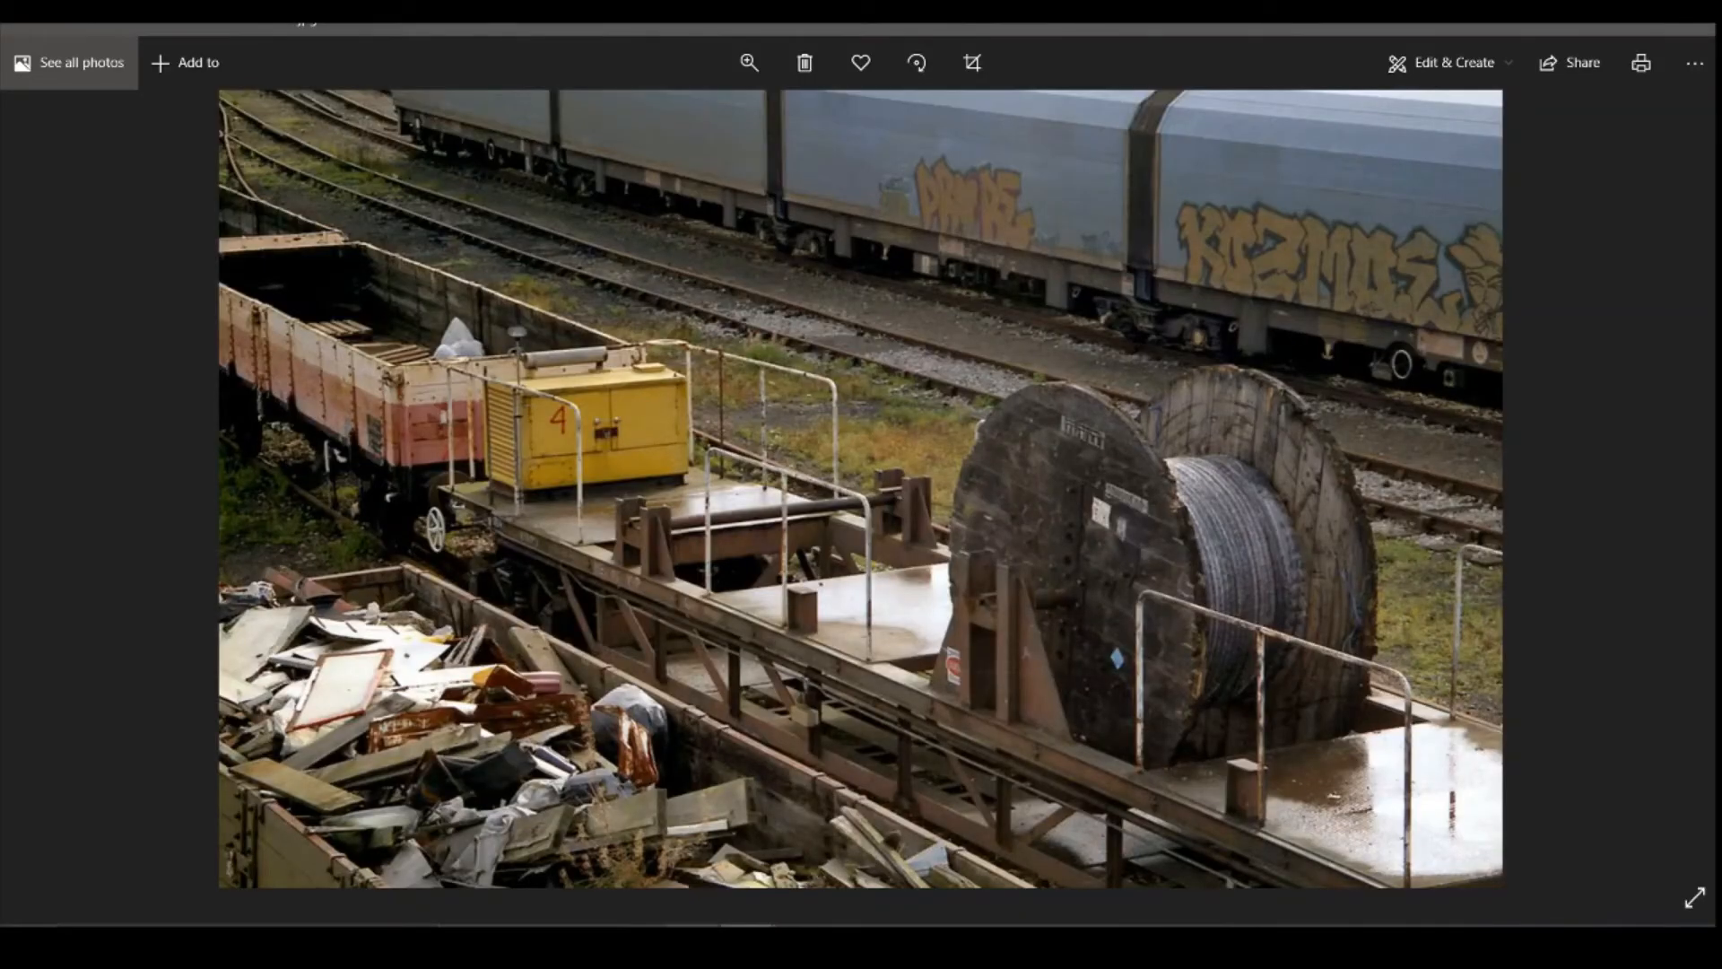
{"action": "left_click", "coordinate": [693, 830]}
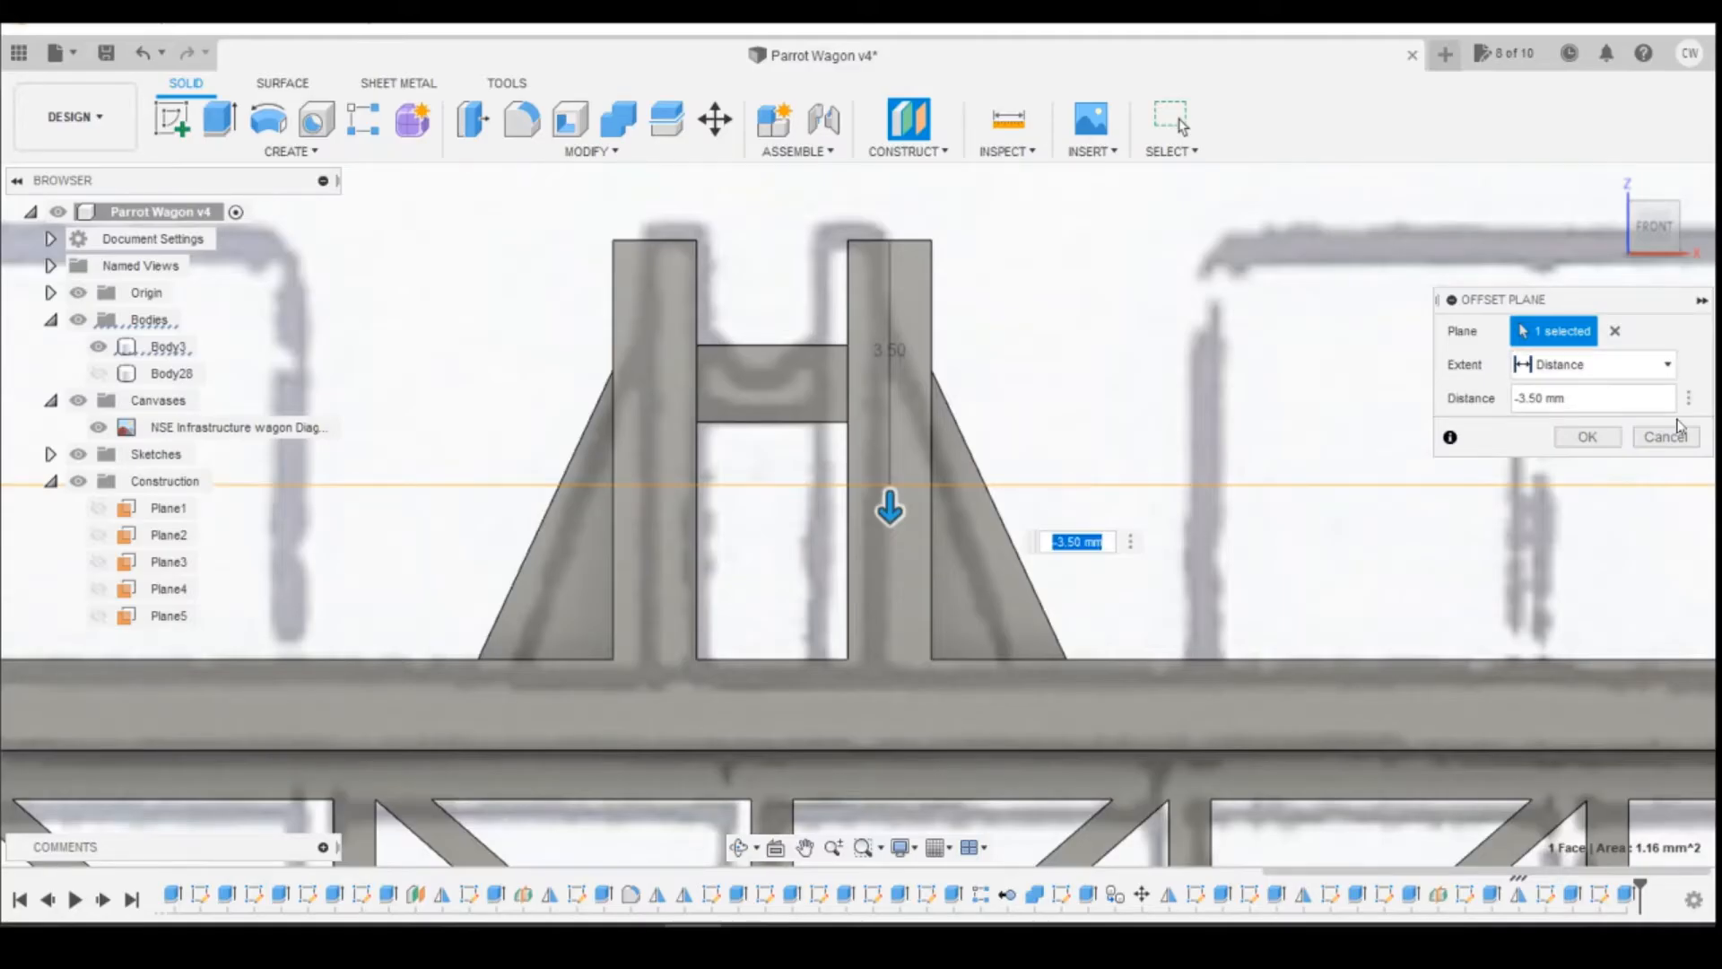
{"action": "left_click", "coordinate": [1588, 437]}
Step: Split the wagon body with the new offset plane through the reel support, separating the upper part of the posts
{"action": "scroll", "coordinate": [1300, 525], "scroll_direction": "down", "scroll_amount": 5}
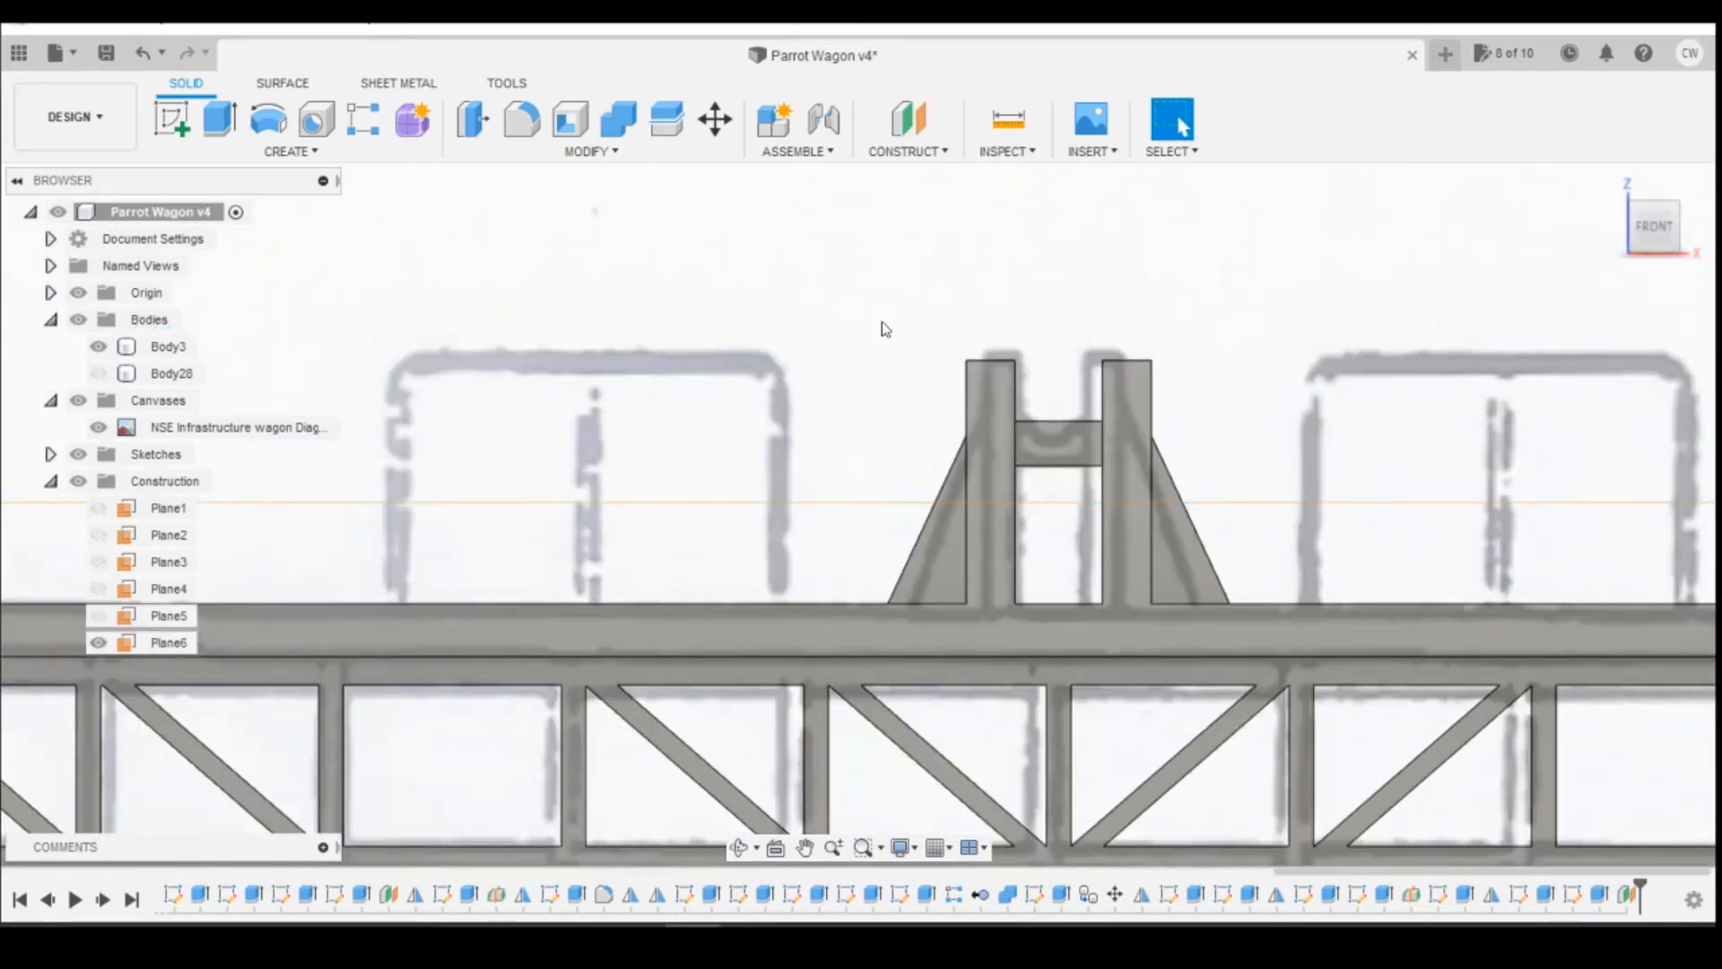
{"action": "left_click", "coordinate": [666, 118]}
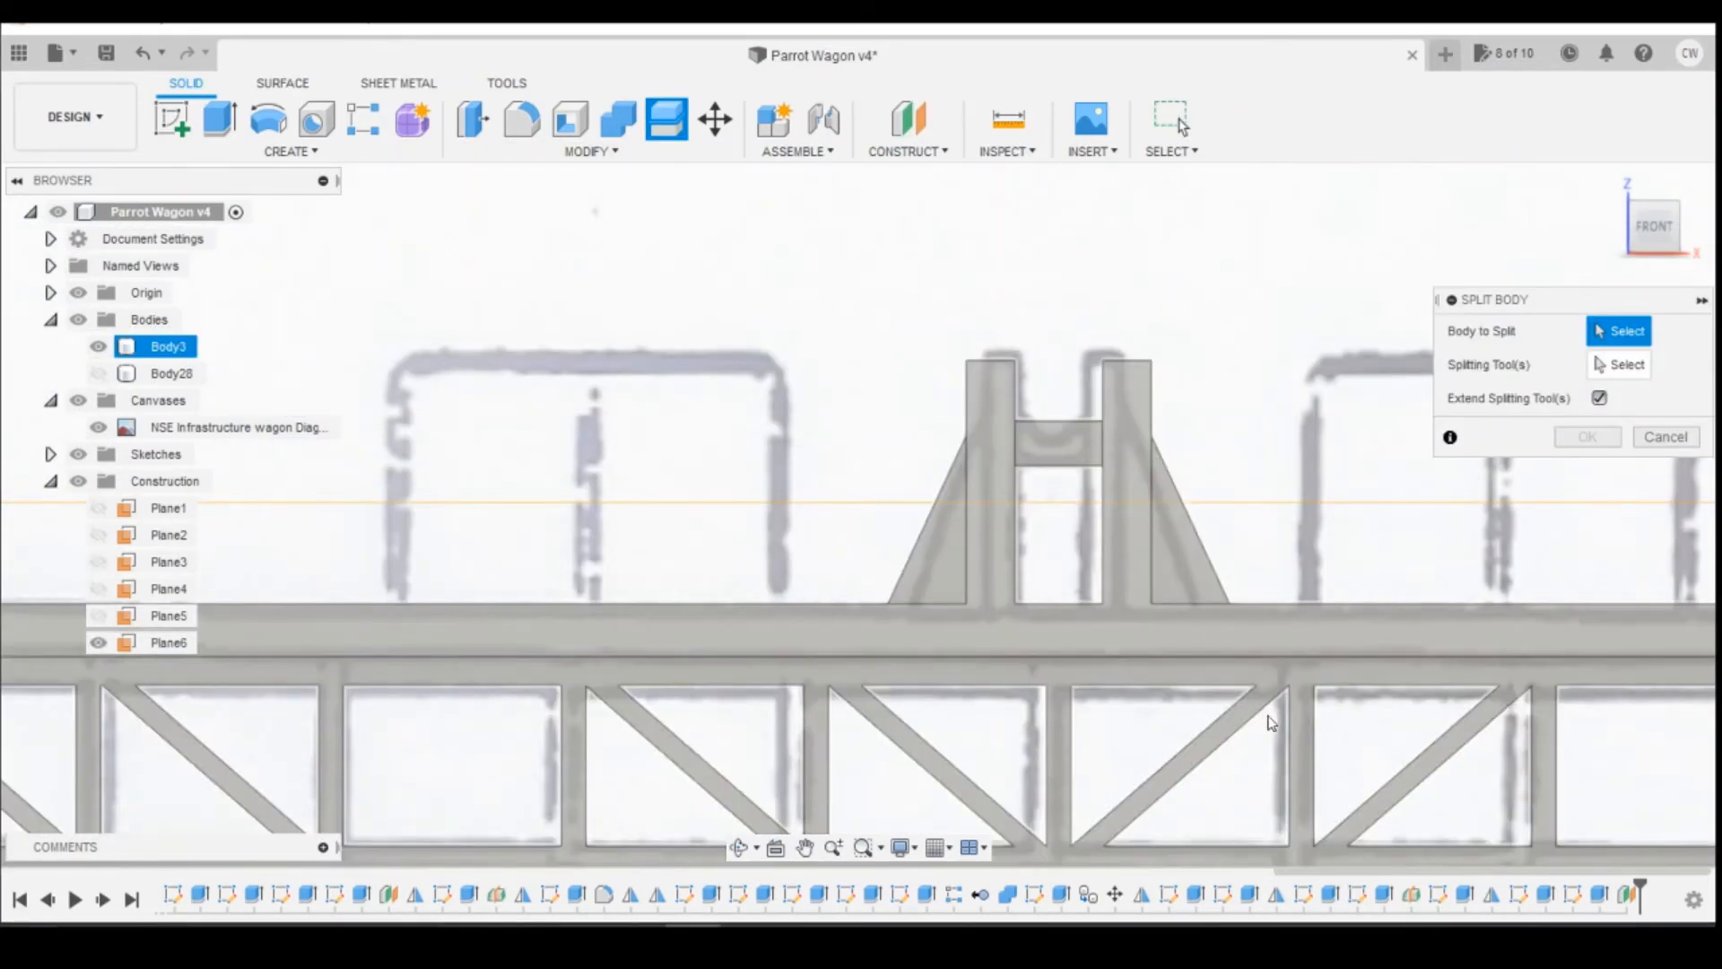
{"action": "left_click", "coordinate": [1230, 664]}
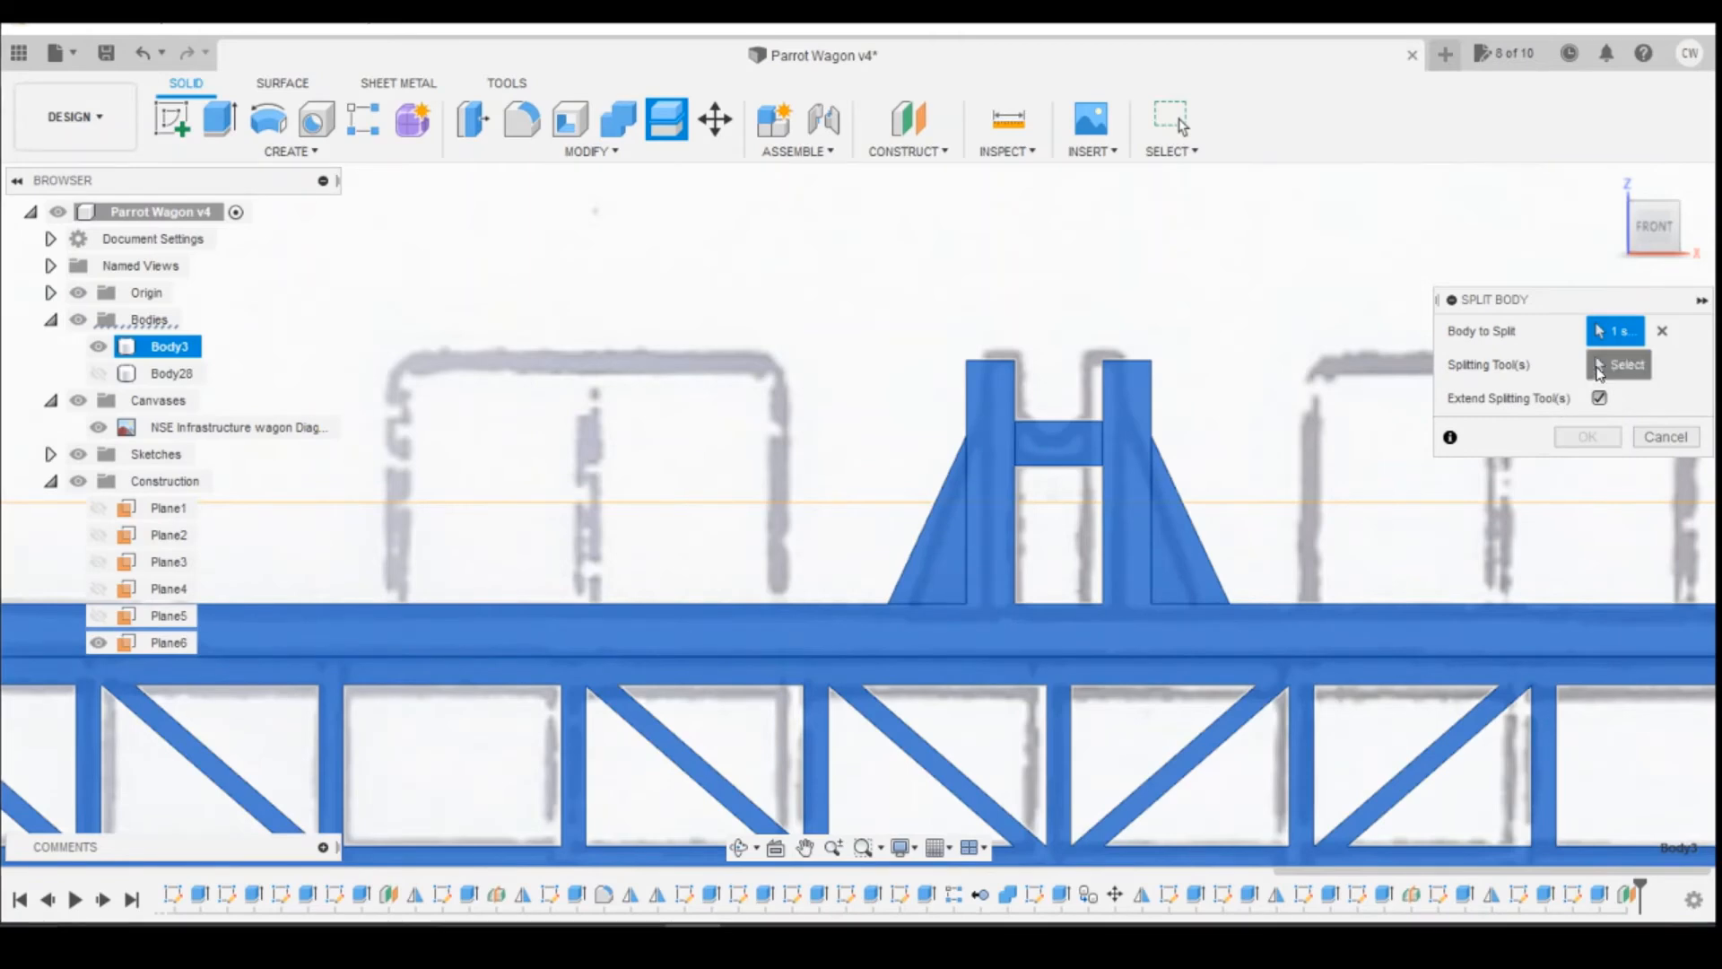
{"action": "left_click", "coordinate": [1251, 502]}
{"action": "left_click", "coordinate": [1587, 404]}
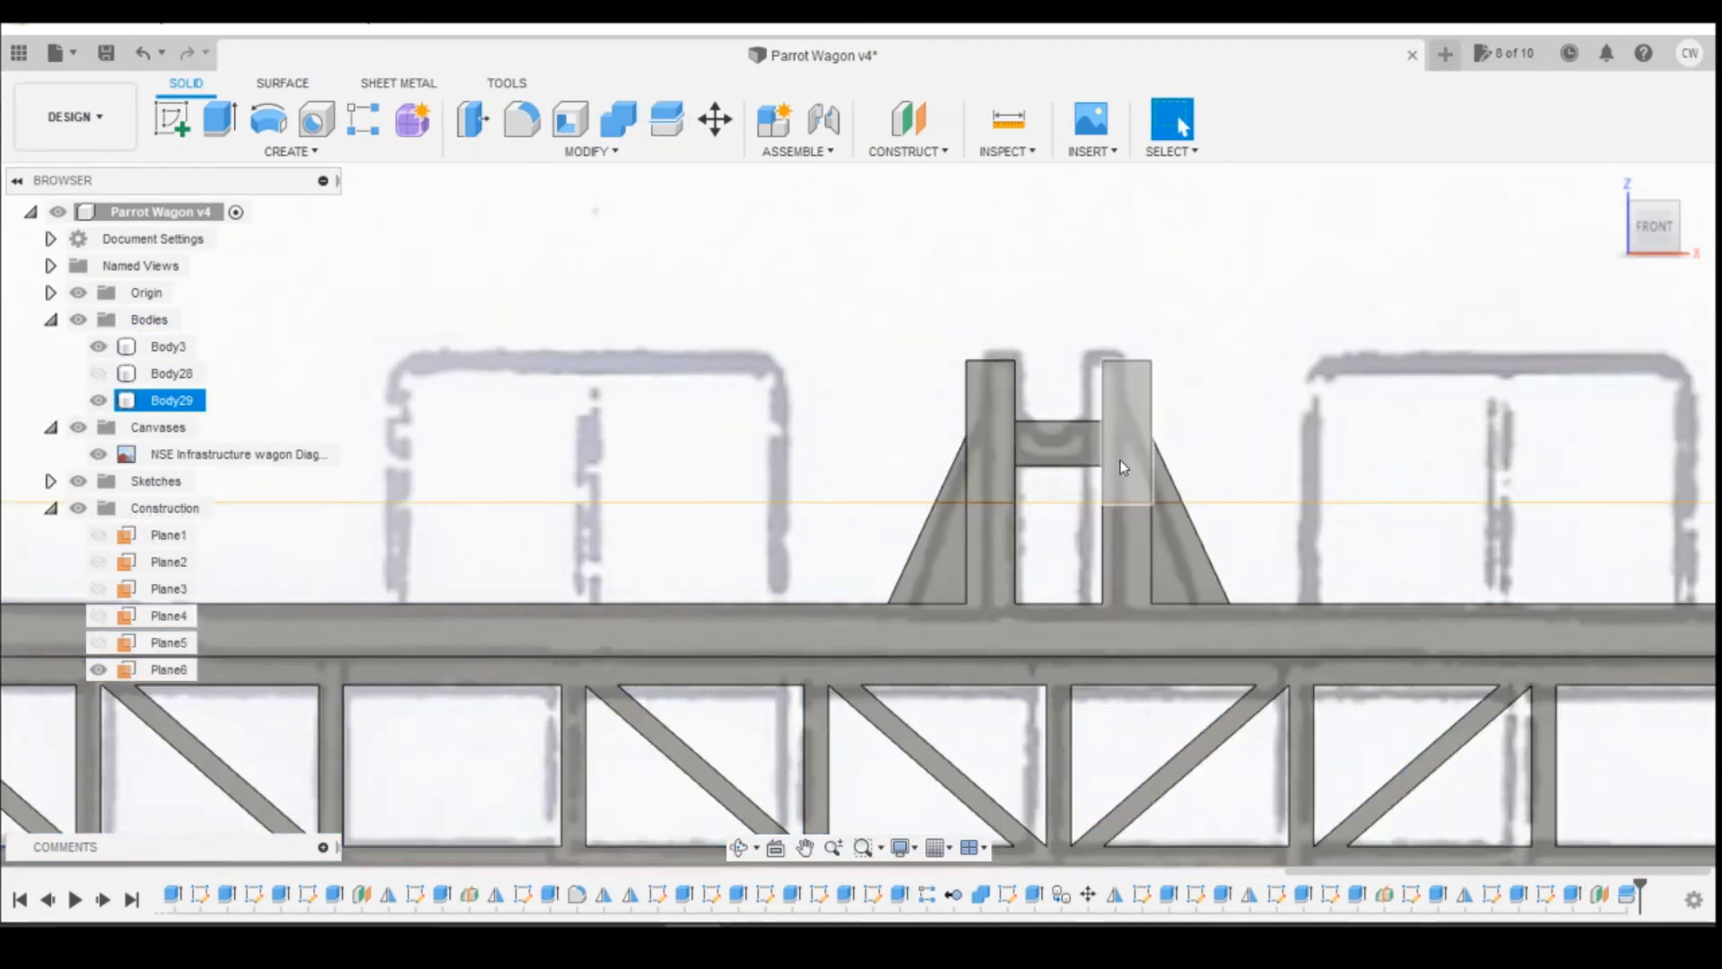
Step: Create a copy of the reel support's split-off upper part and move the copy -24 mm along X
{"action": "left_click", "coordinate": [191, 403]}
{"action": "right_click", "coordinate": [192, 405]}
{"action": "left_click", "coordinate": [260, 410]}
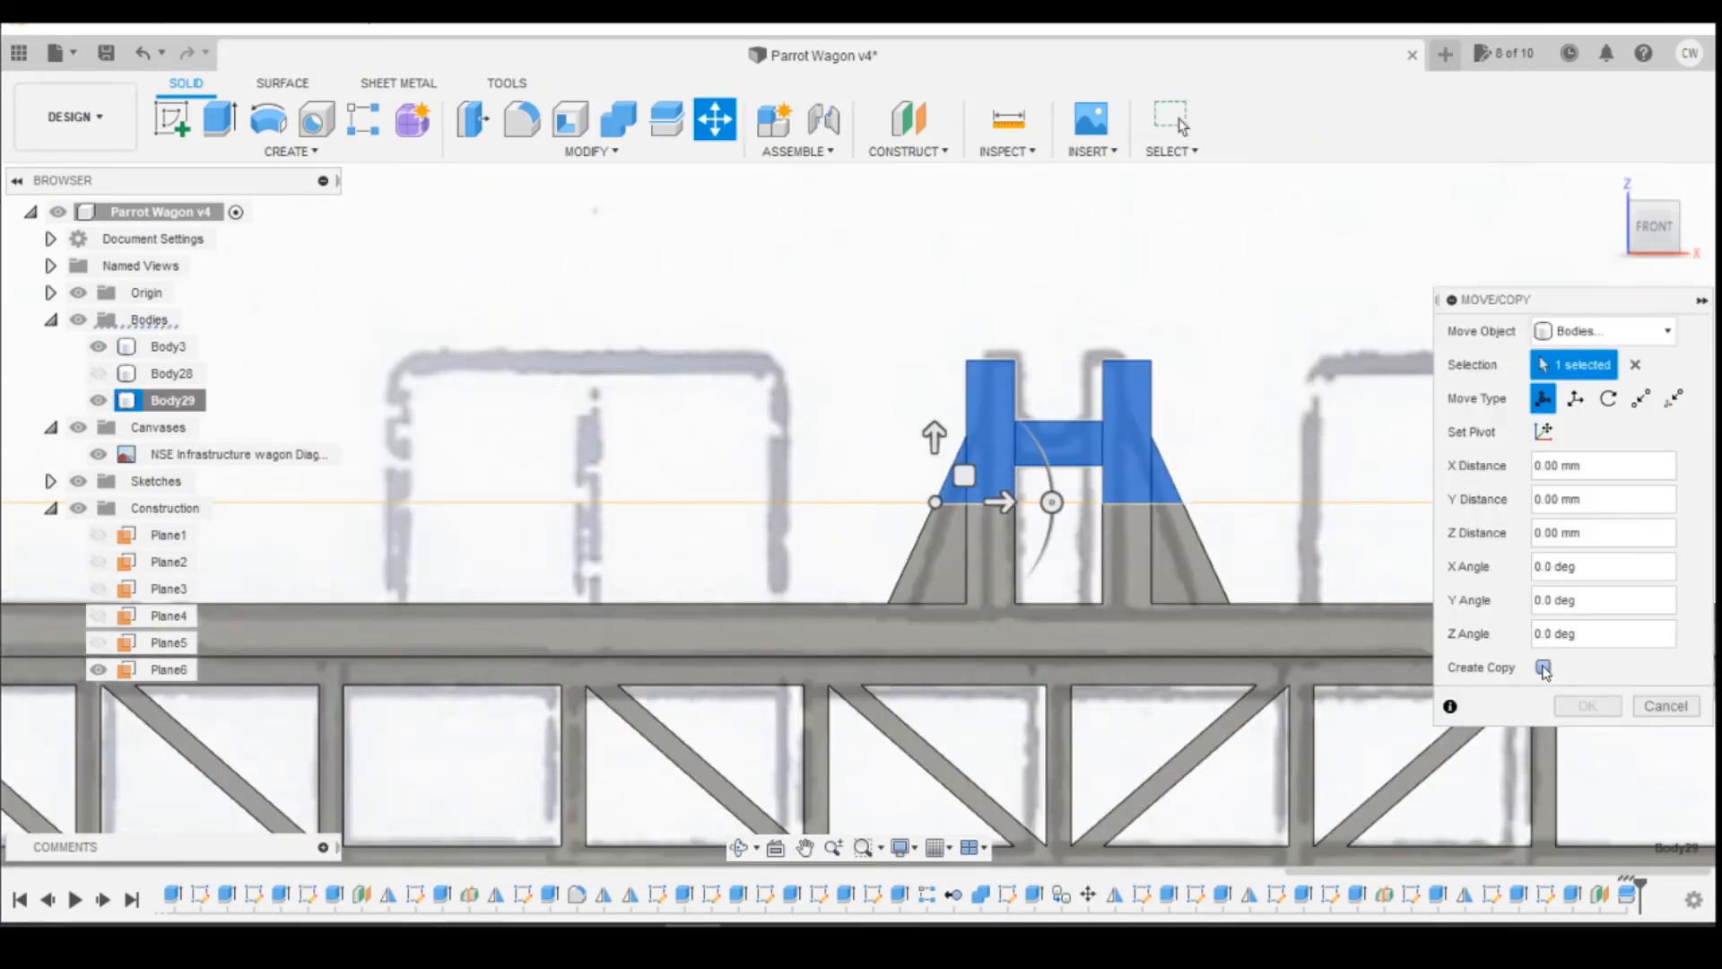
{"action": "left_click", "coordinate": [1544, 668]}
{"action": "scroll", "coordinate": [1336, 627], "scroll_direction": "down", "scroll_amount": 3}
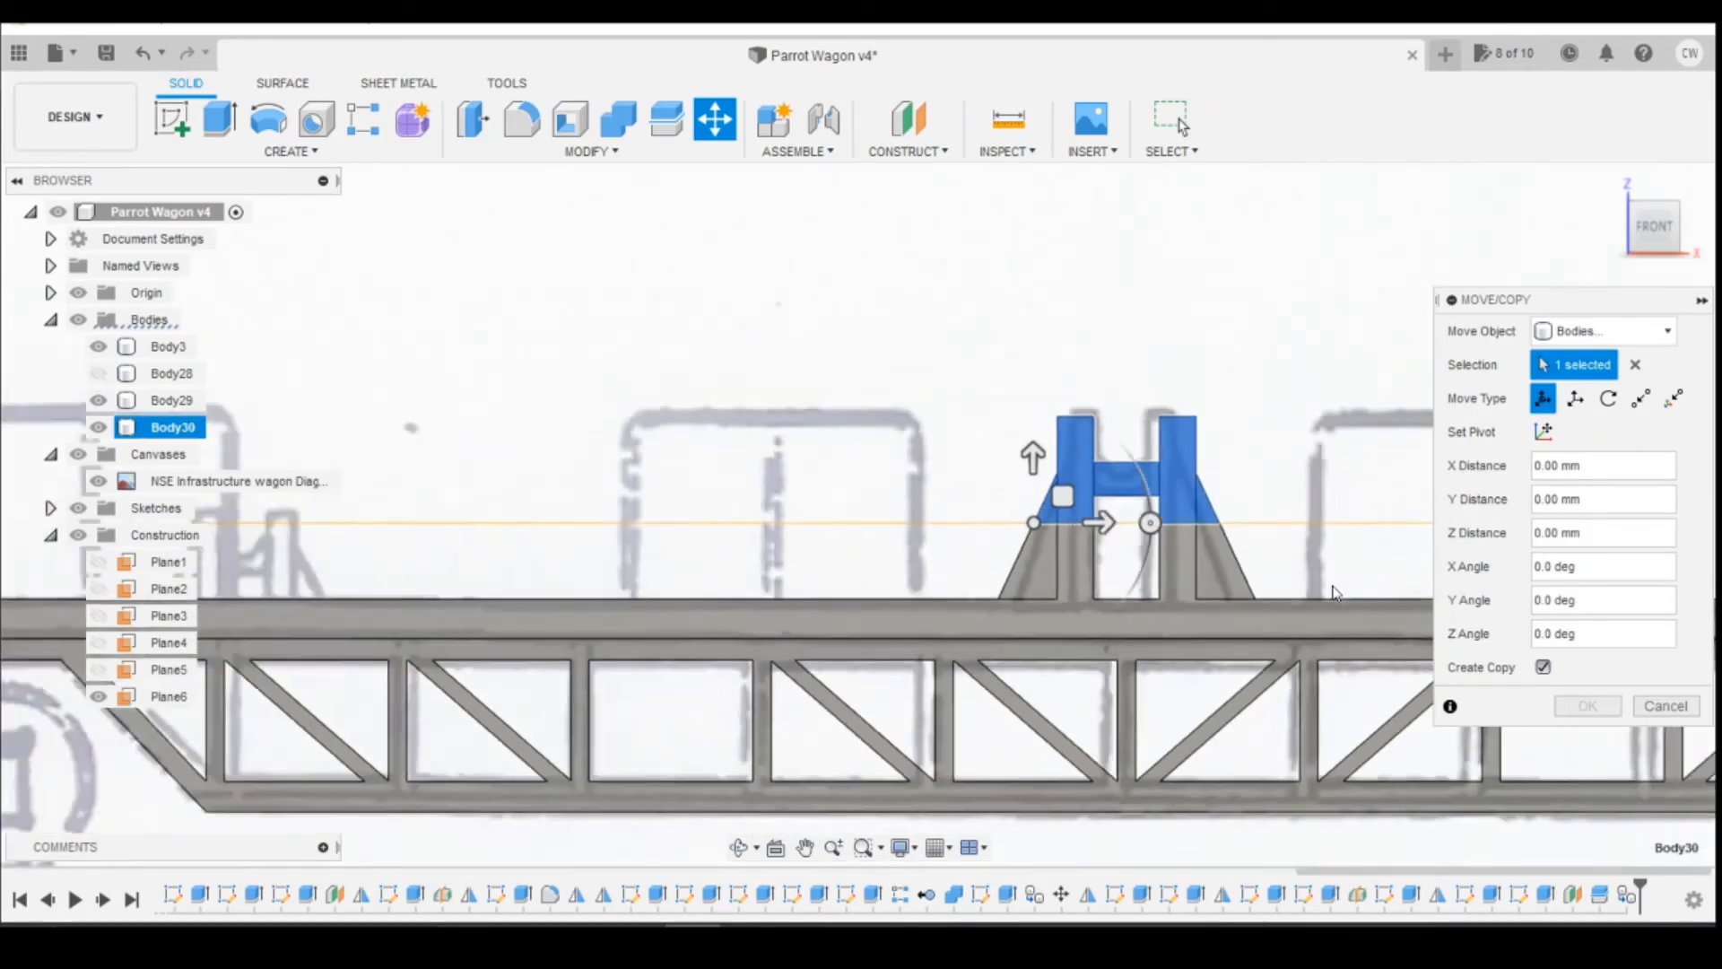
{"action": "left_click_drag", "start_coordinate": [1132, 542], "coordinate": [713, 545]}
{"action": "left_click_drag", "start_coordinate": [1666, 235], "coordinate": [1667, 253]}
{"action": "left_click_drag", "start_coordinate": [790, 565], "coordinate": [693, 574]}
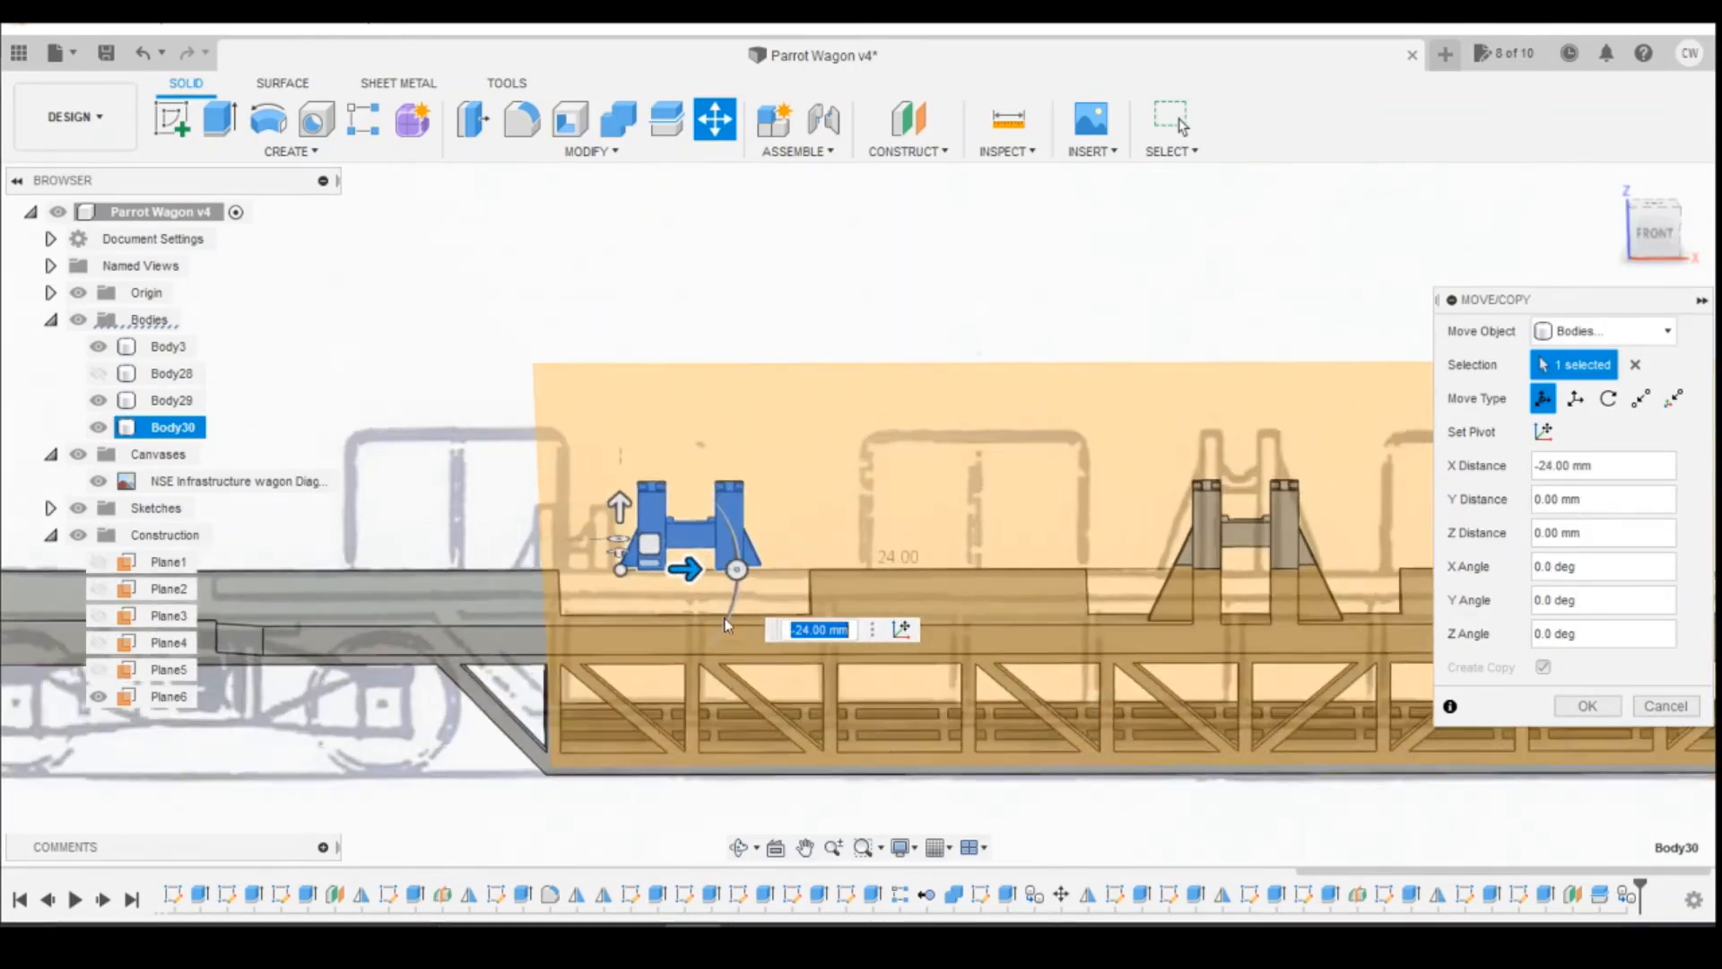
{"action": "scroll", "coordinate": [708, 565], "scroll_direction": "up", "scroll_amount": 3}
{"action": "left_click", "coordinate": [1655, 235]}
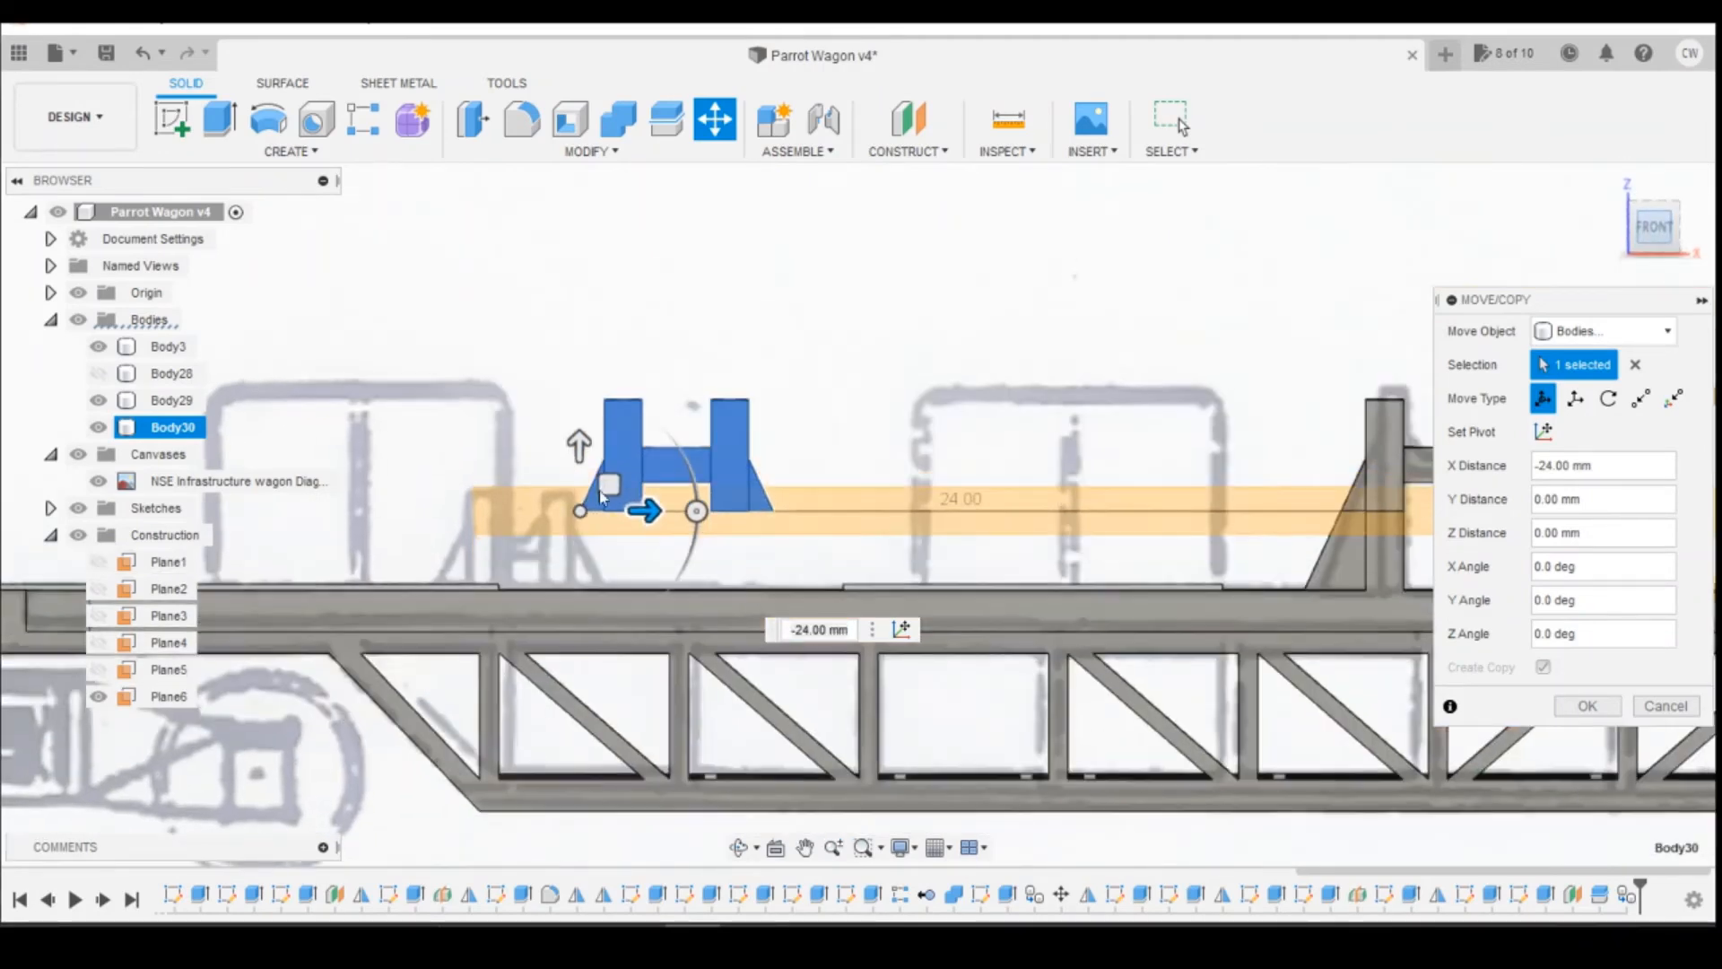
Step: Lower the copied support by 2.5 mm in Z so its base rests on the wagon deck
{"action": "left_click_drag", "start_coordinate": [587, 472], "coordinate": [587, 562]}
{"action": "scroll", "coordinate": [700, 638], "scroll_direction": "up", "scroll_amount": 1}
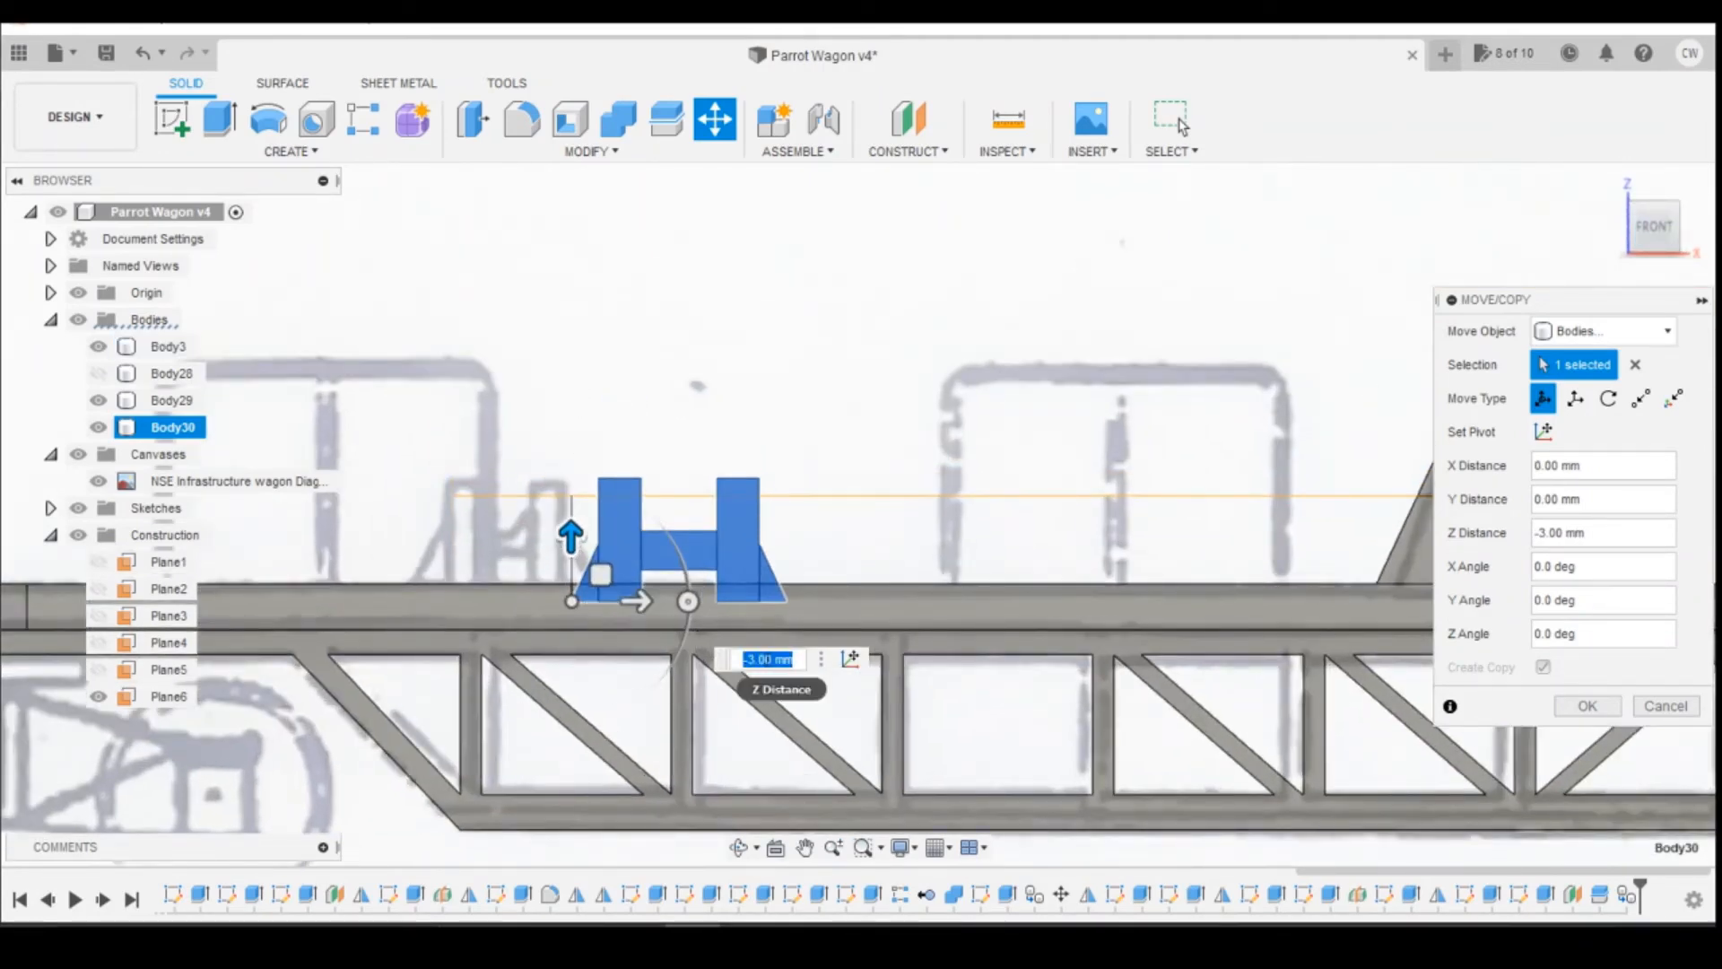
{"action": "key", "text": "Return"}
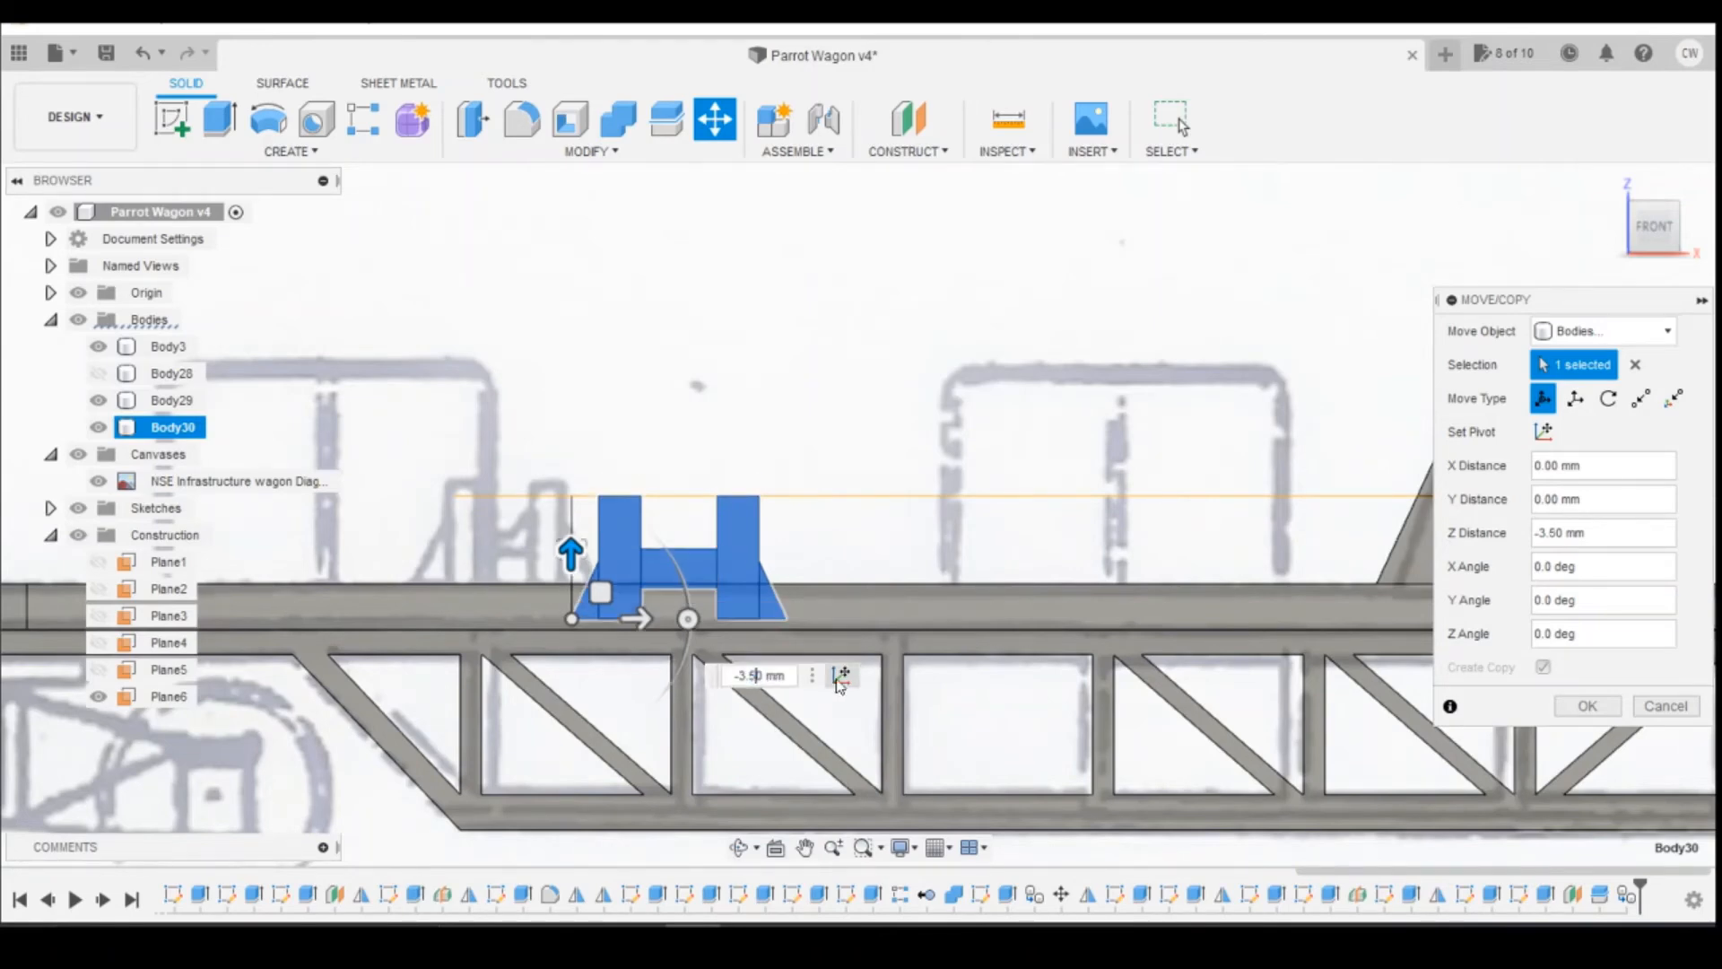
{"action": "left_click", "coordinate": [749, 675]}
{"action": "key", "text": "BackSpace"}
{"action": "type", "text": "2"}
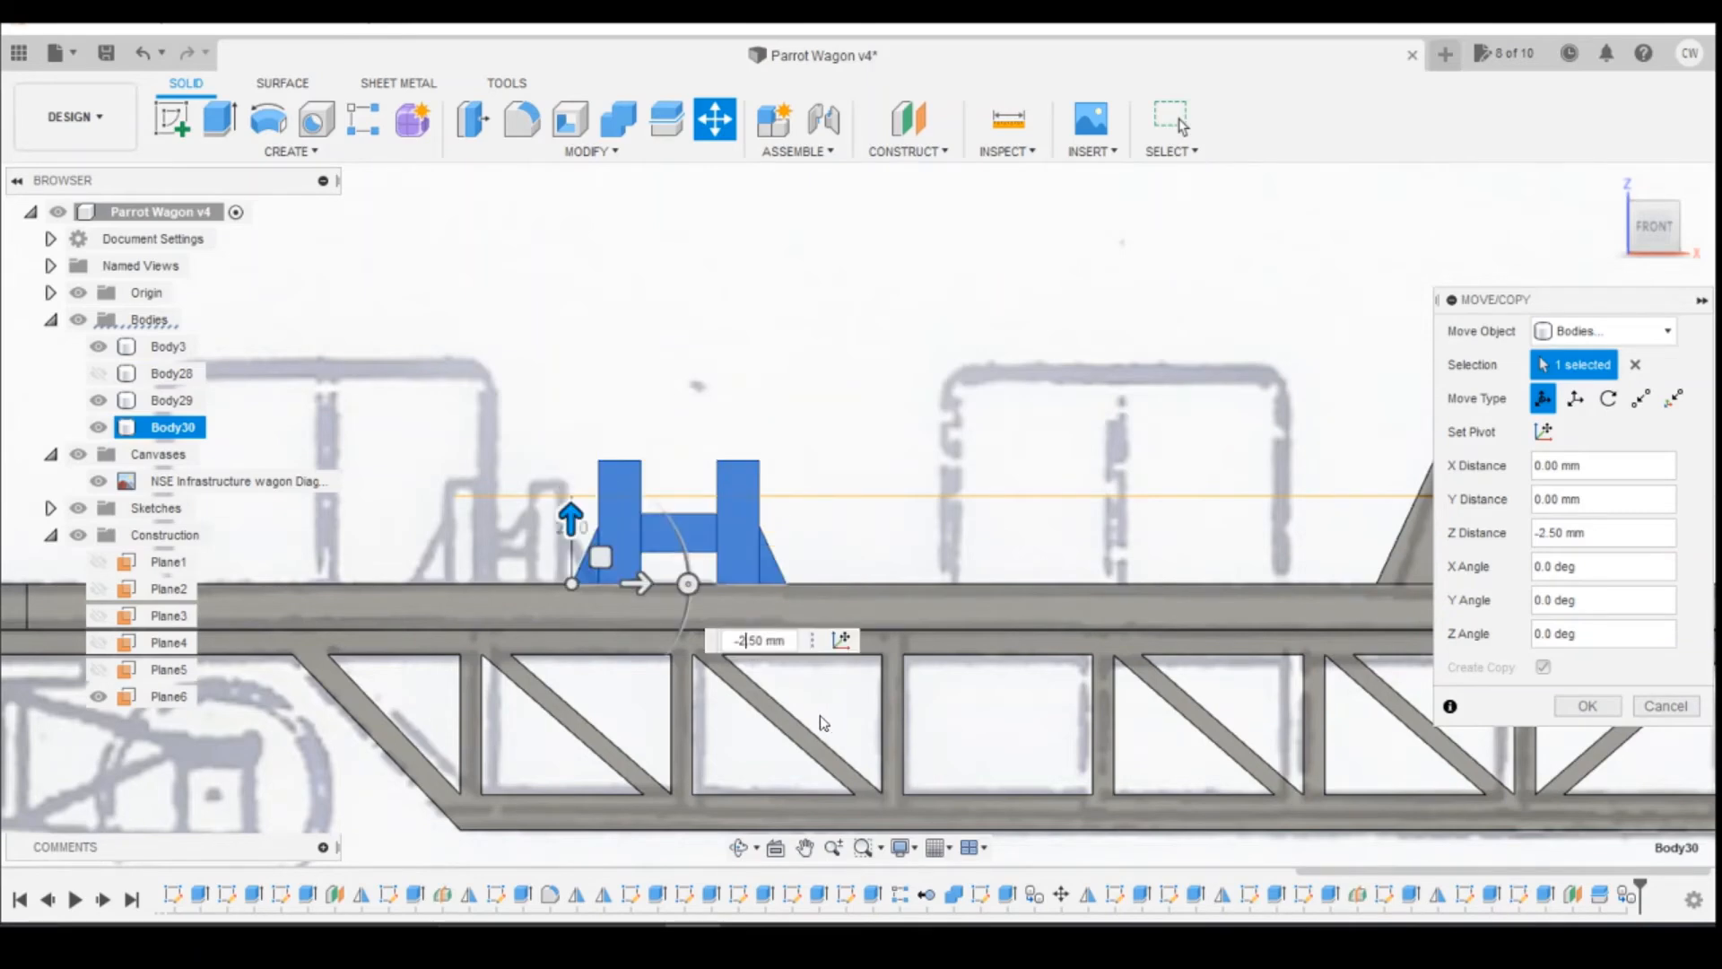
{"action": "scroll", "coordinate": [731, 619], "scroll_direction": "up", "scroll_amount": 6}
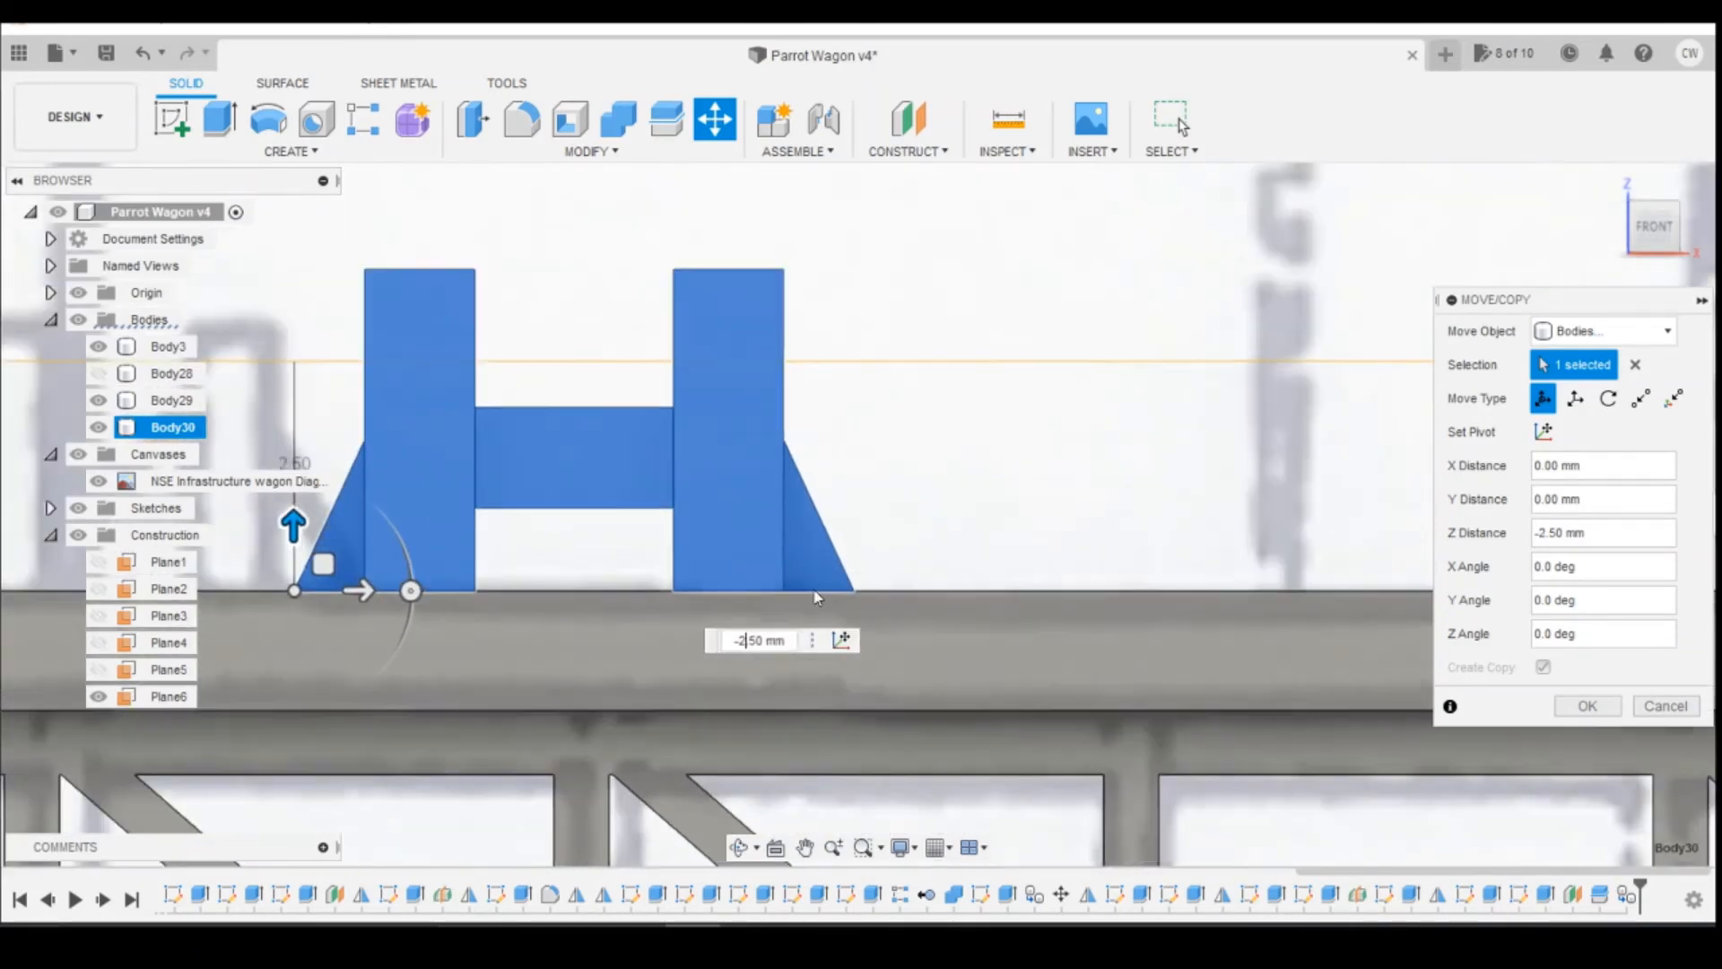
{"action": "scroll", "coordinate": [818, 610], "scroll_direction": "down", "scroll_amount": 8}
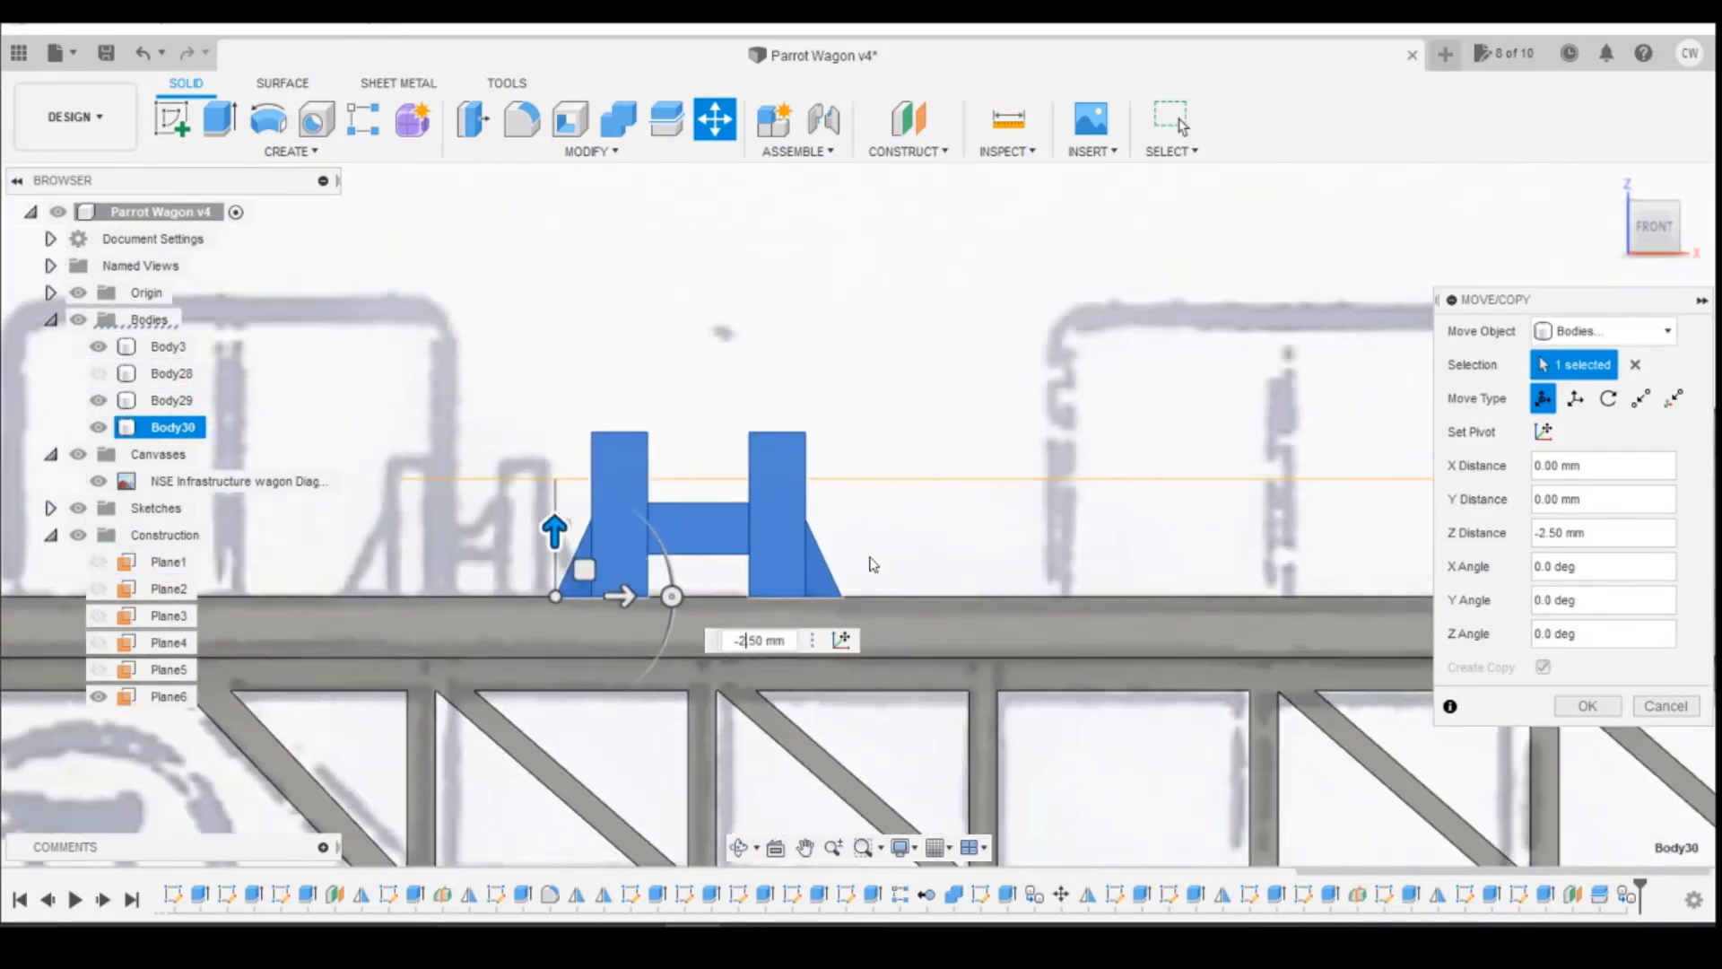
{"action": "left_click_drag", "start_coordinate": [1673, 226], "coordinate": [1660, 263]}
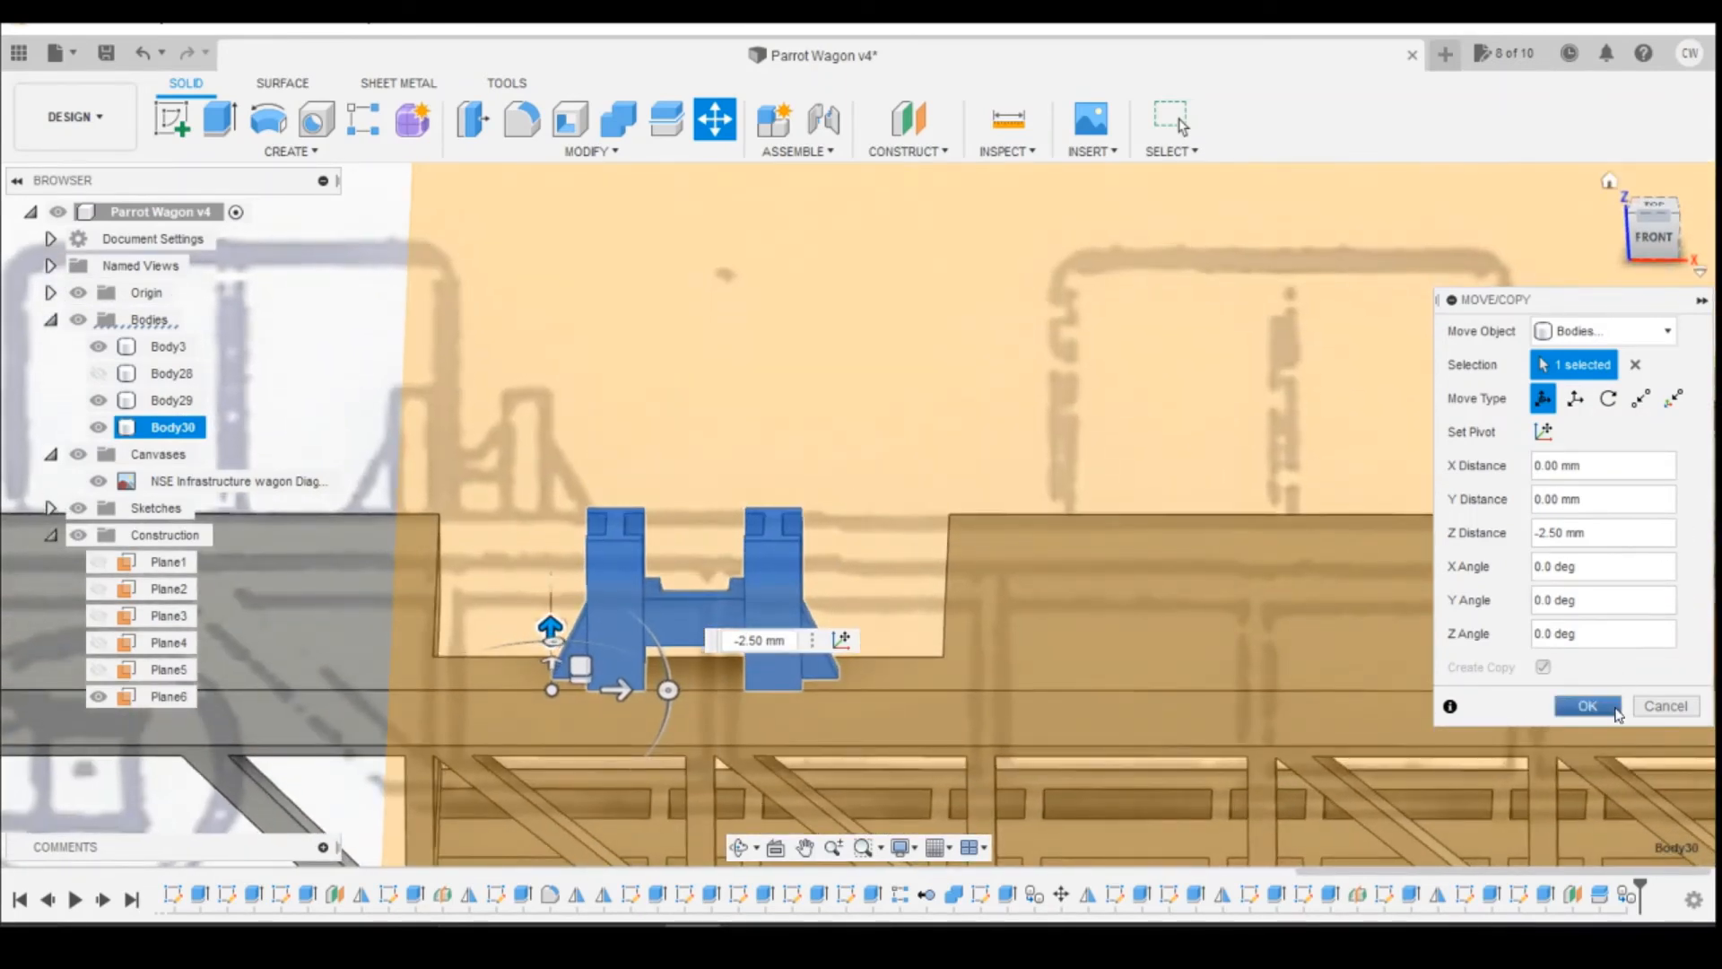
{"action": "left_click", "coordinate": [1616, 710]}
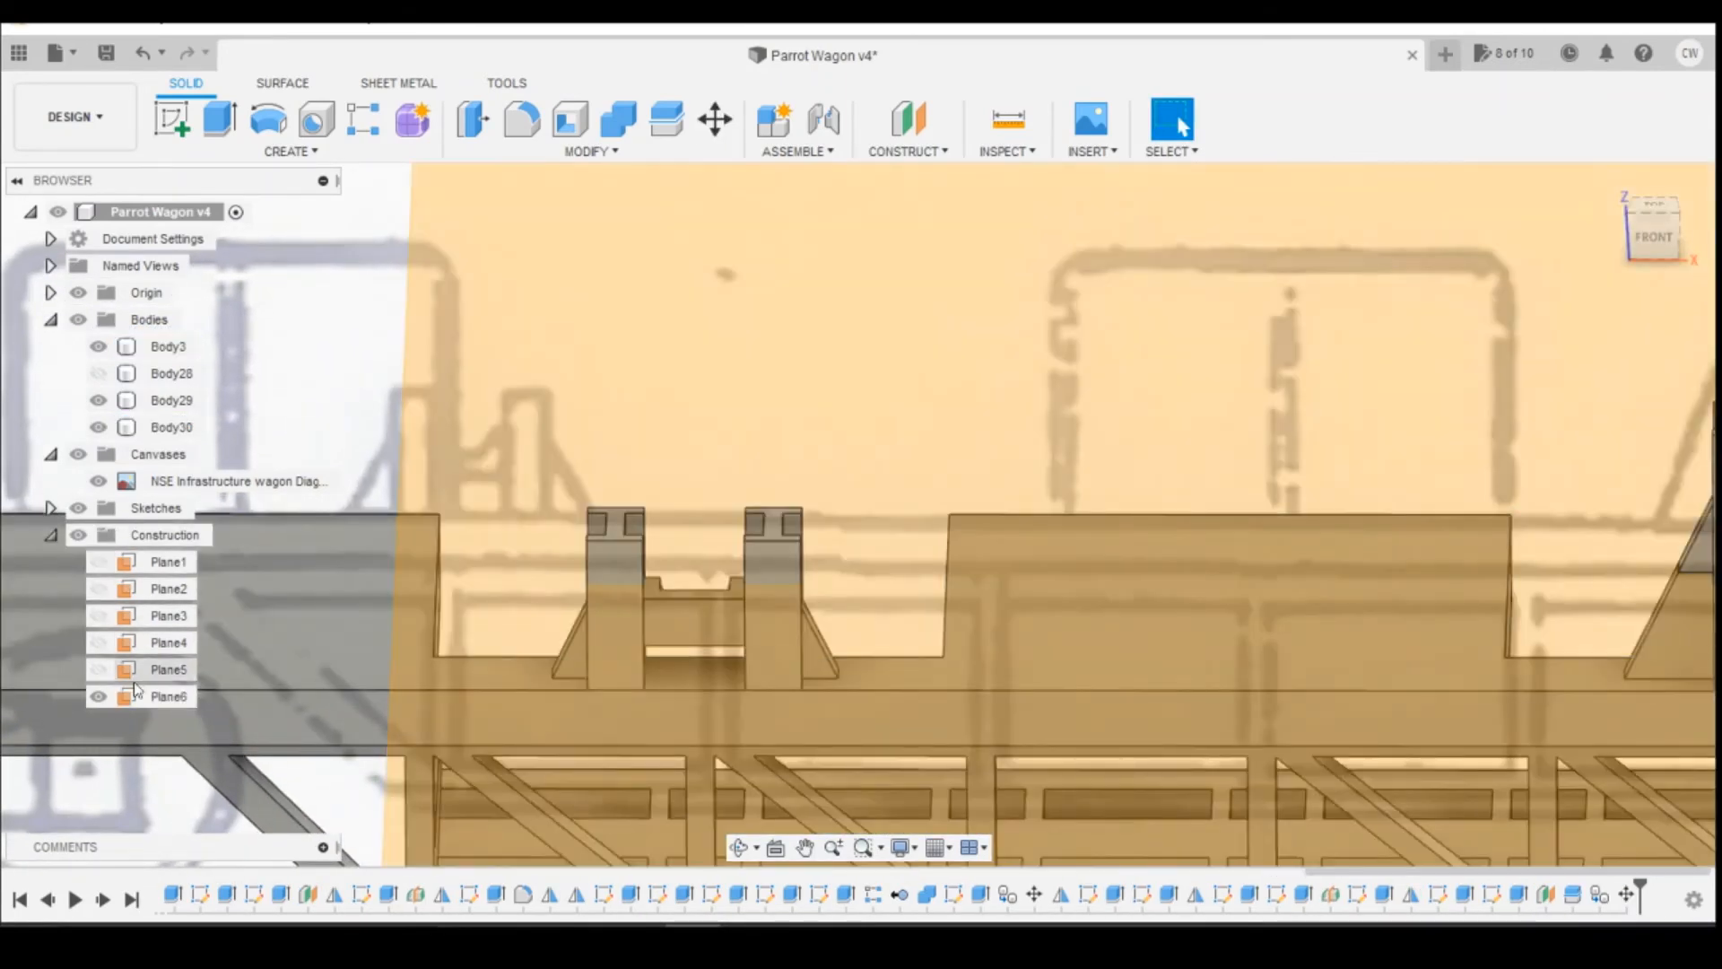
Step: Hide the offset plane and join the original reel support's upper part back onto the main wagon body
{"action": "left_click", "coordinate": [98, 697]}
{"action": "scroll", "coordinate": [743, 581], "scroll_direction": "down", "scroll_amount": 3}
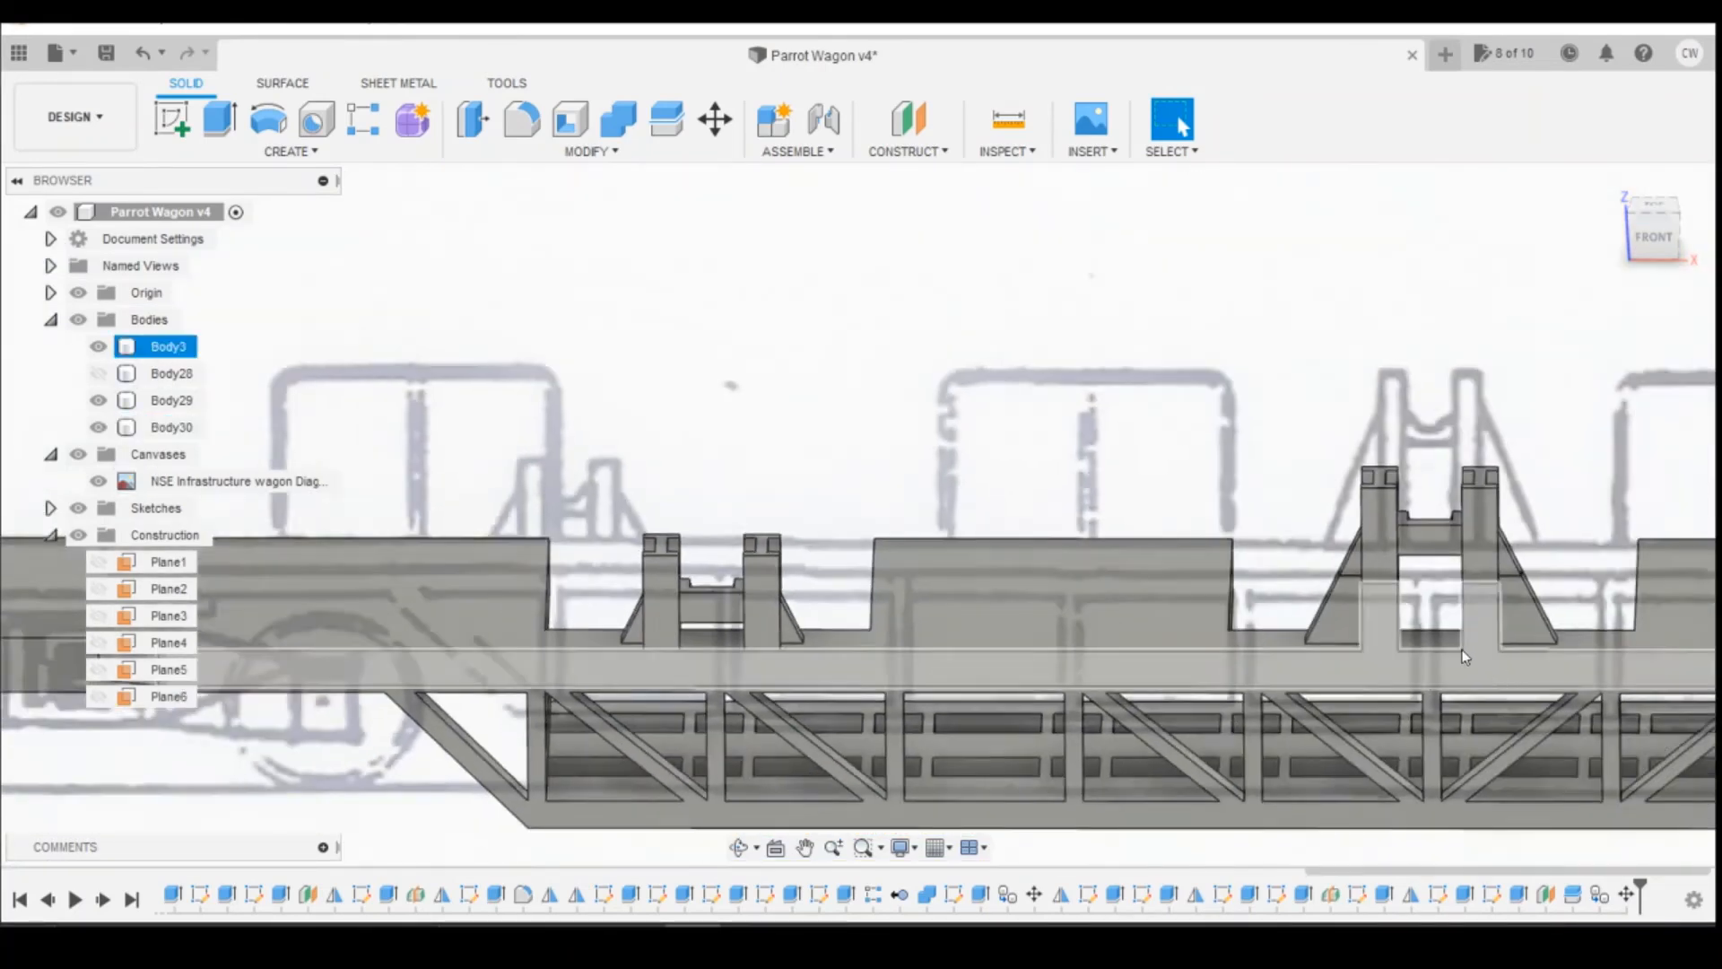
{"action": "scroll", "coordinate": [1465, 657], "scroll_direction": "up", "scroll_amount": 3}
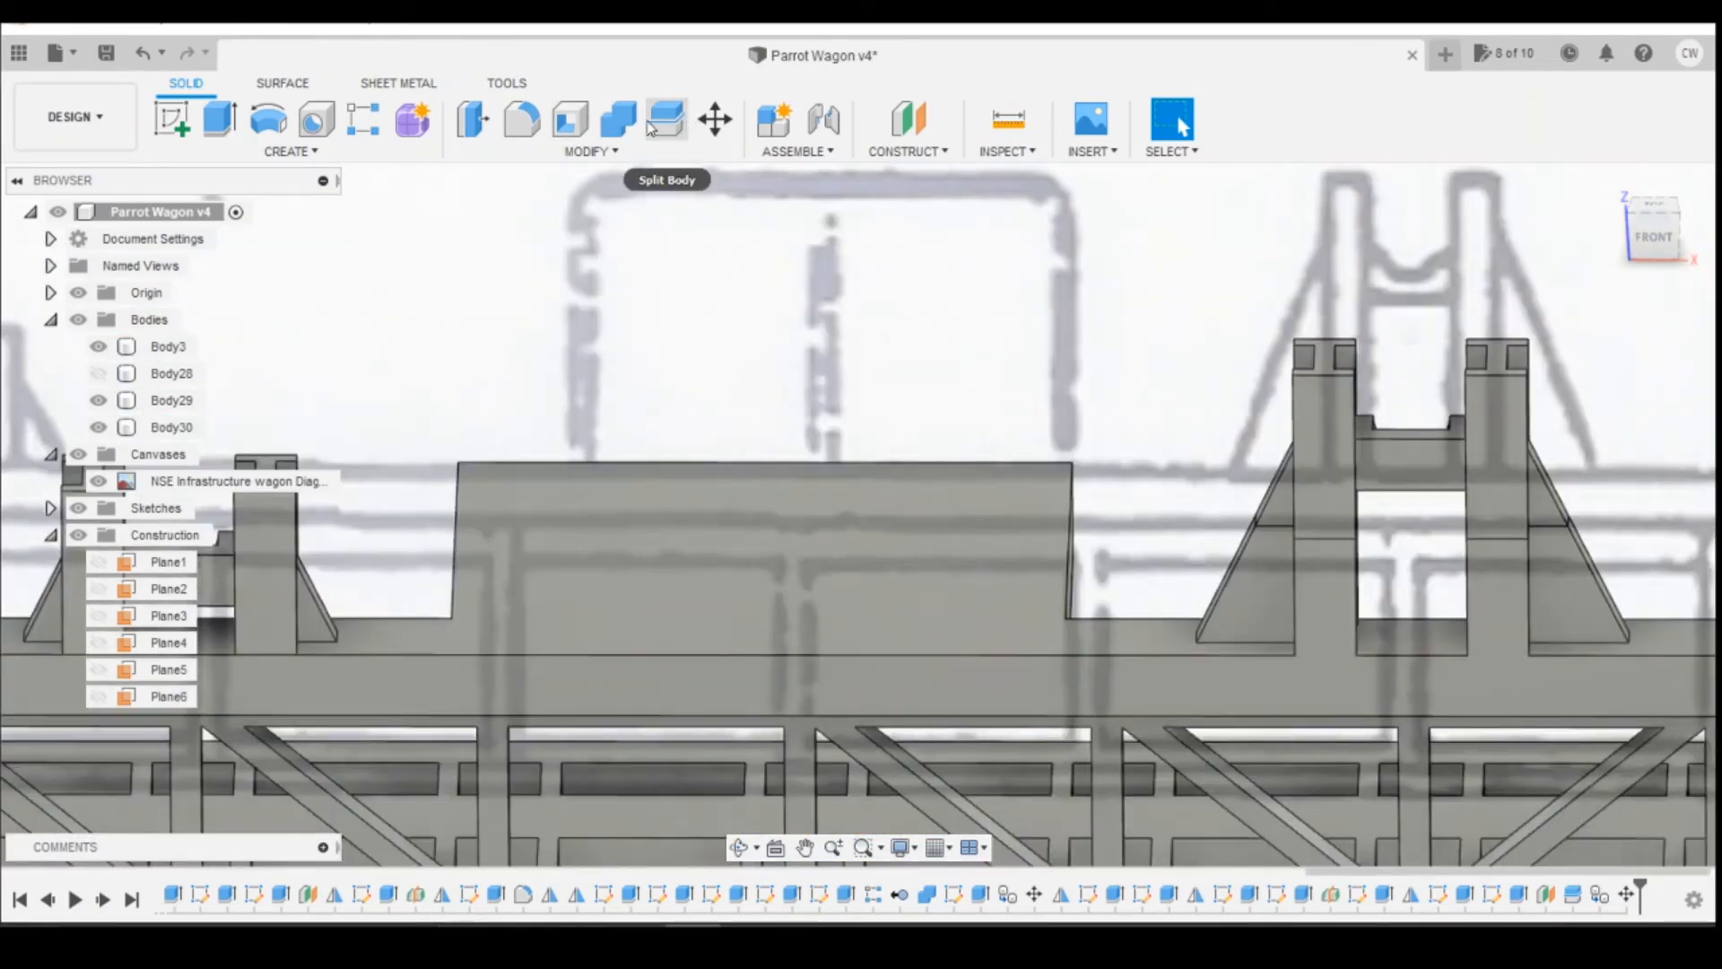
{"action": "left_click", "coordinate": [617, 120]}
{"action": "left_click", "coordinate": [1301, 443]}
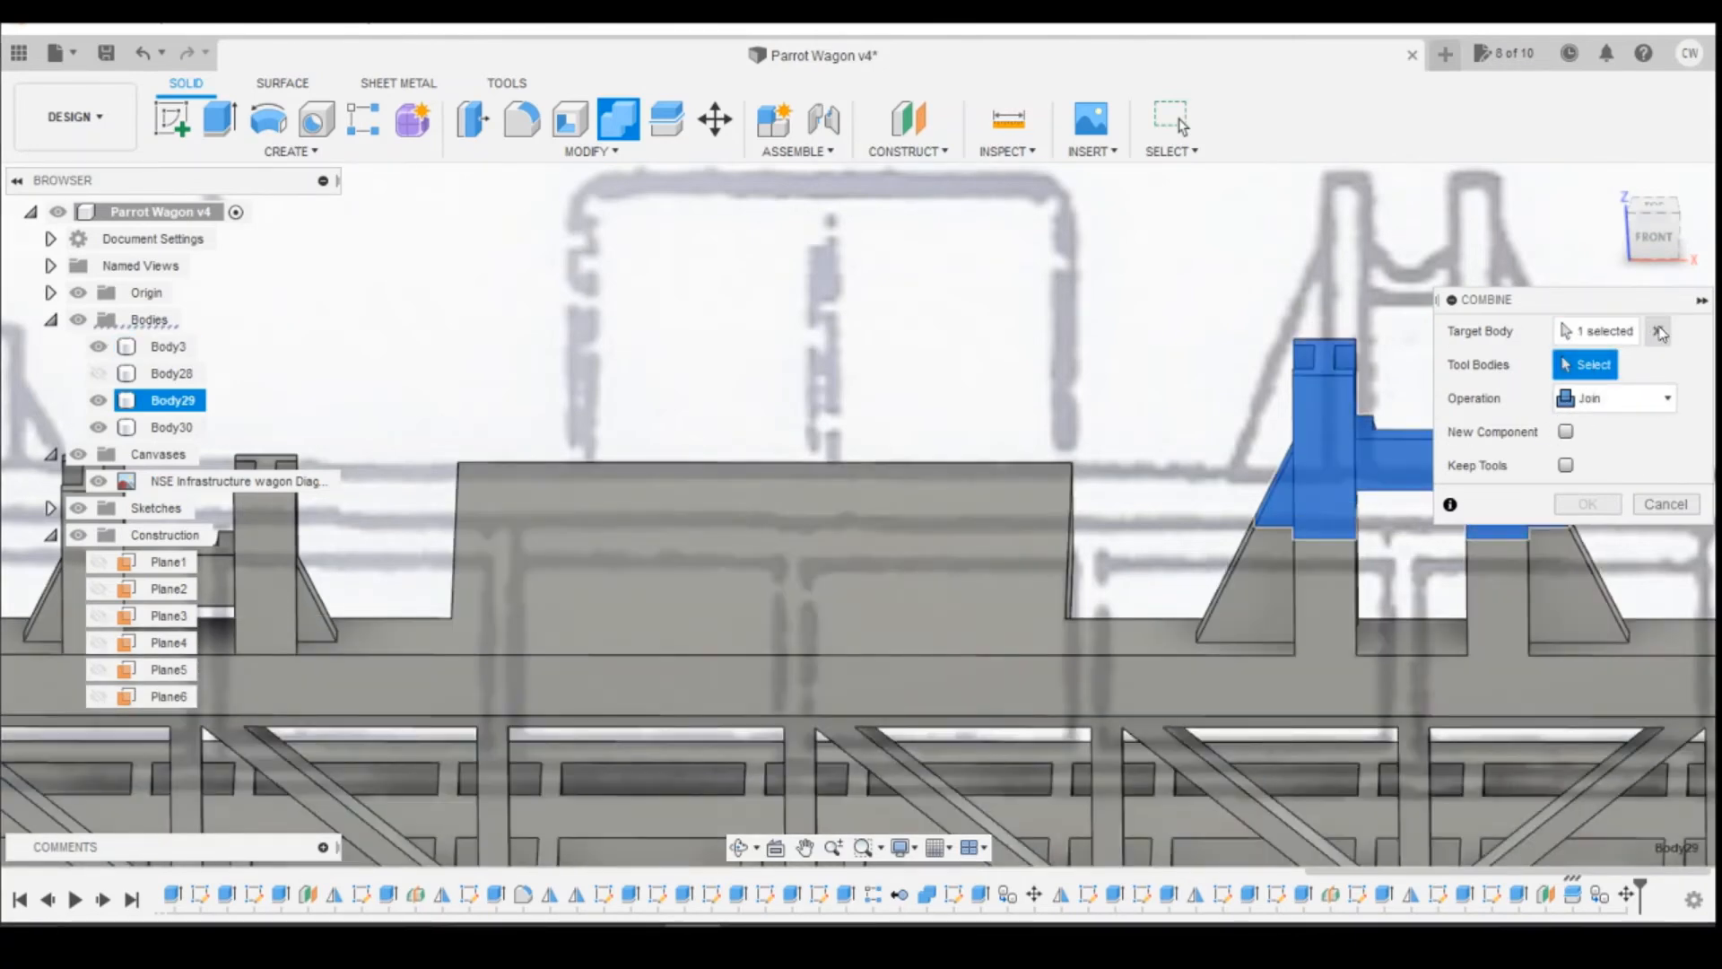
{"action": "left_click", "coordinate": [1658, 332]}
{"action": "left_click", "coordinate": [173, 346]}
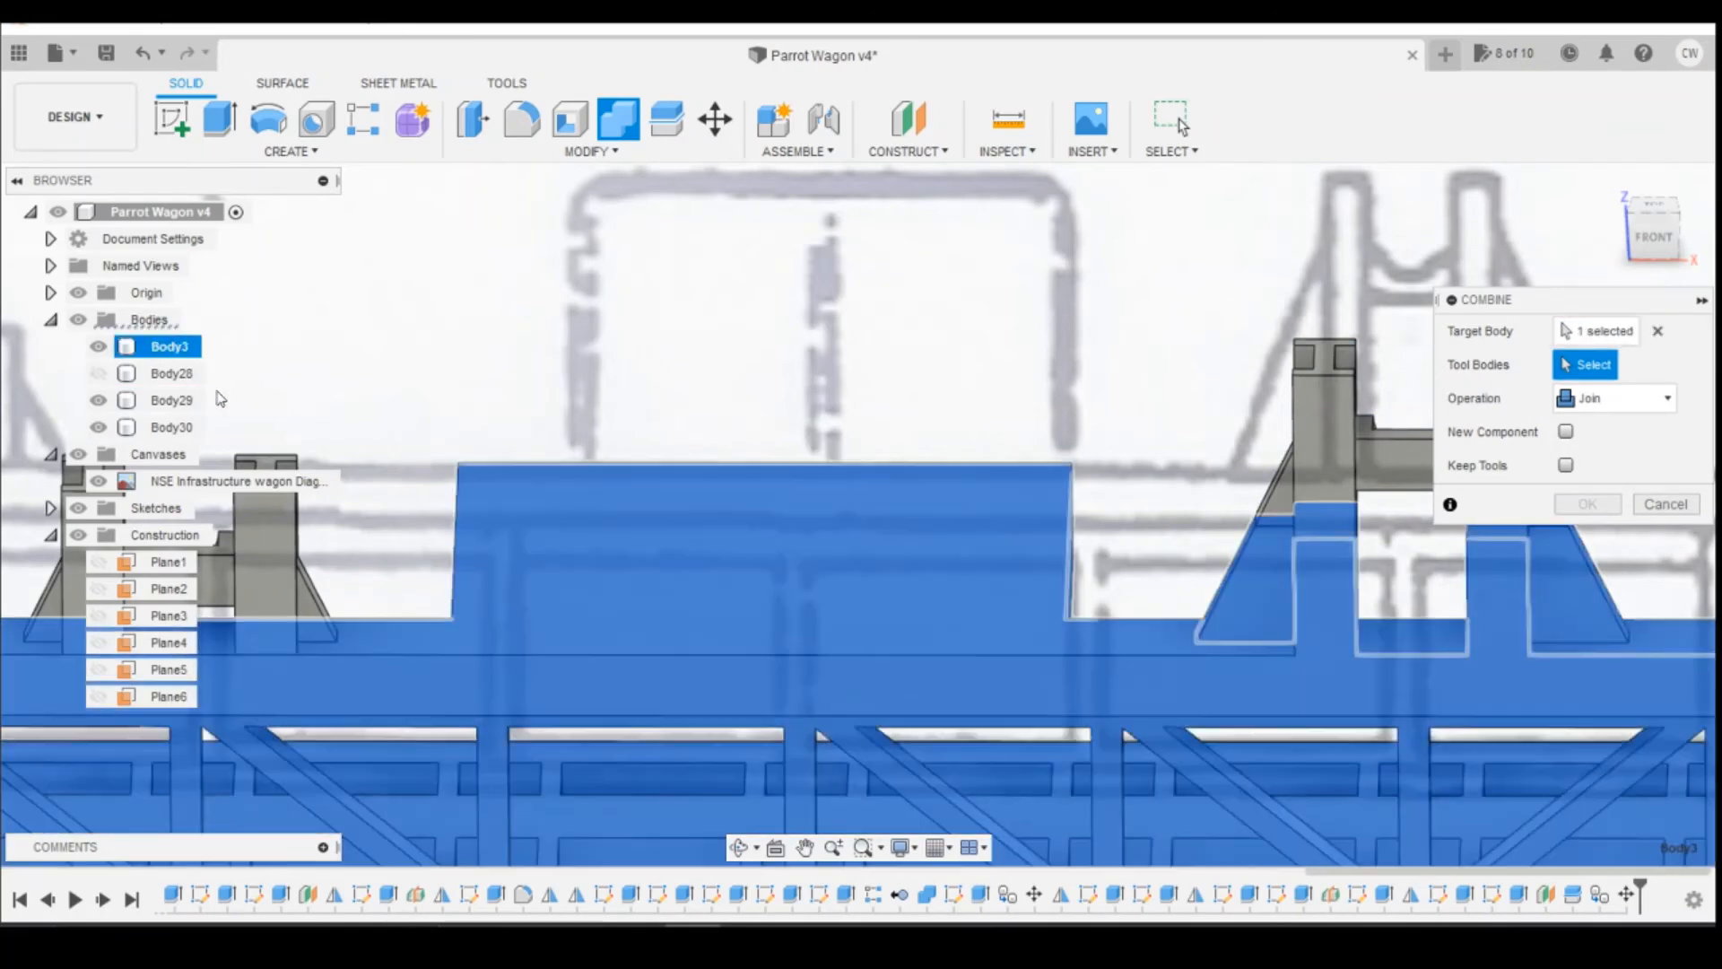
{"action": "left_click", "coordinate": [176, 401]}
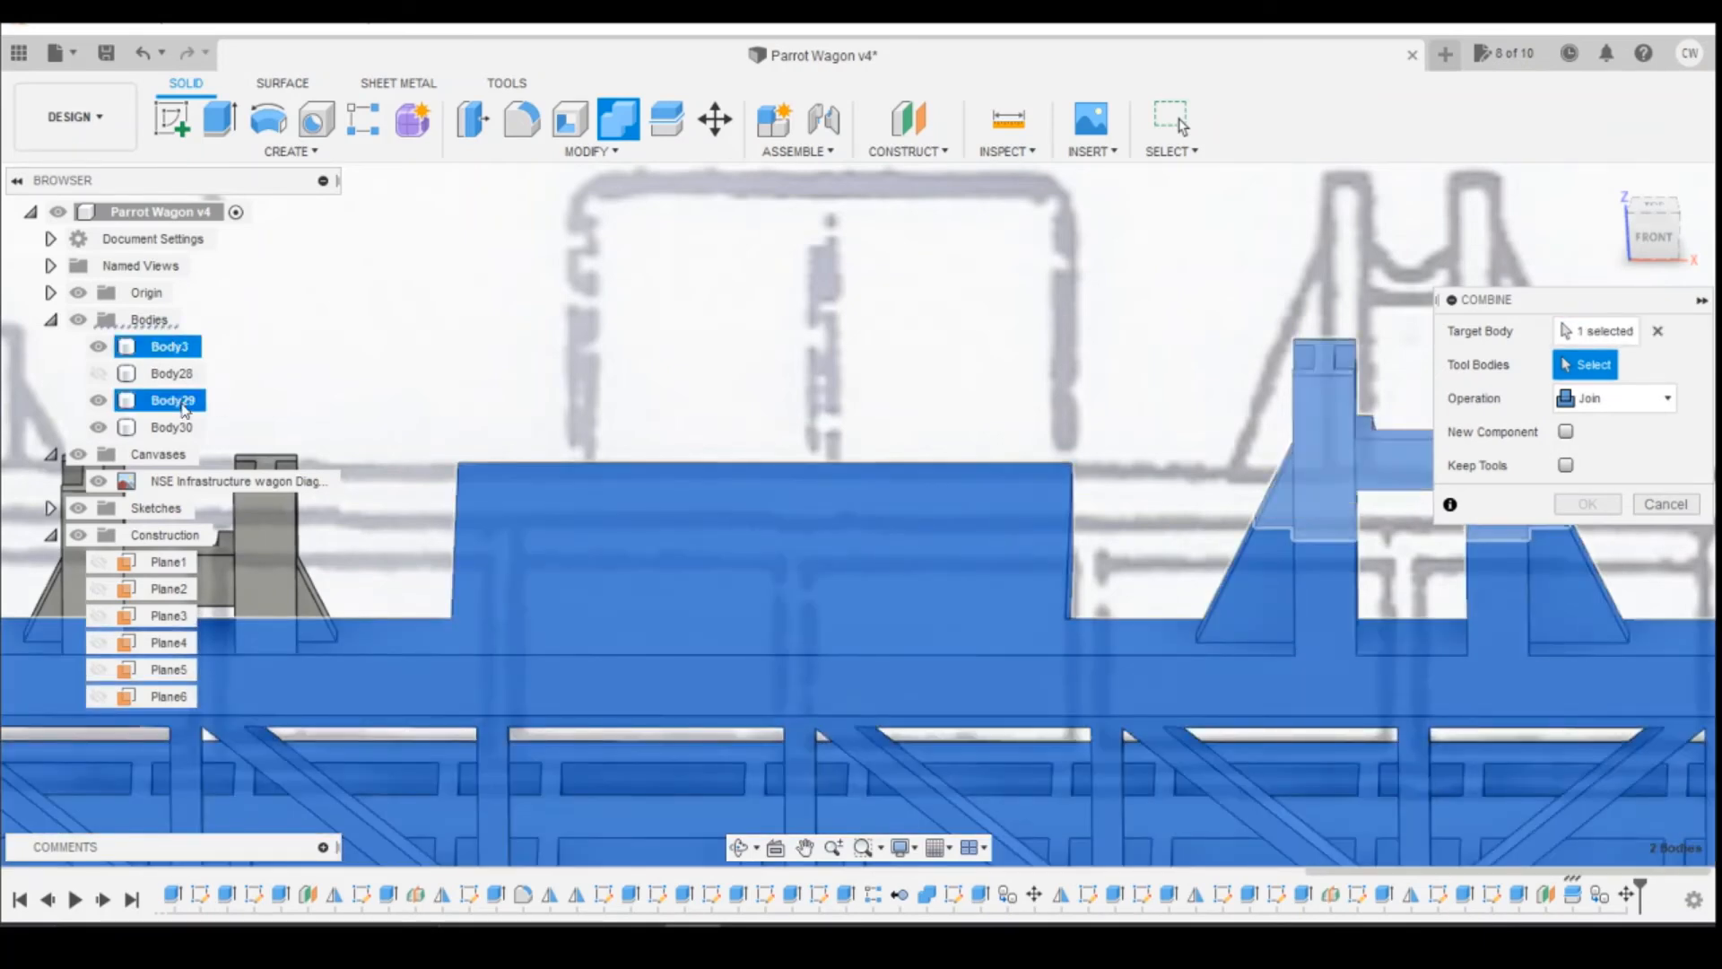
{"action": "left_click", "coordinate": [1588, 504]}
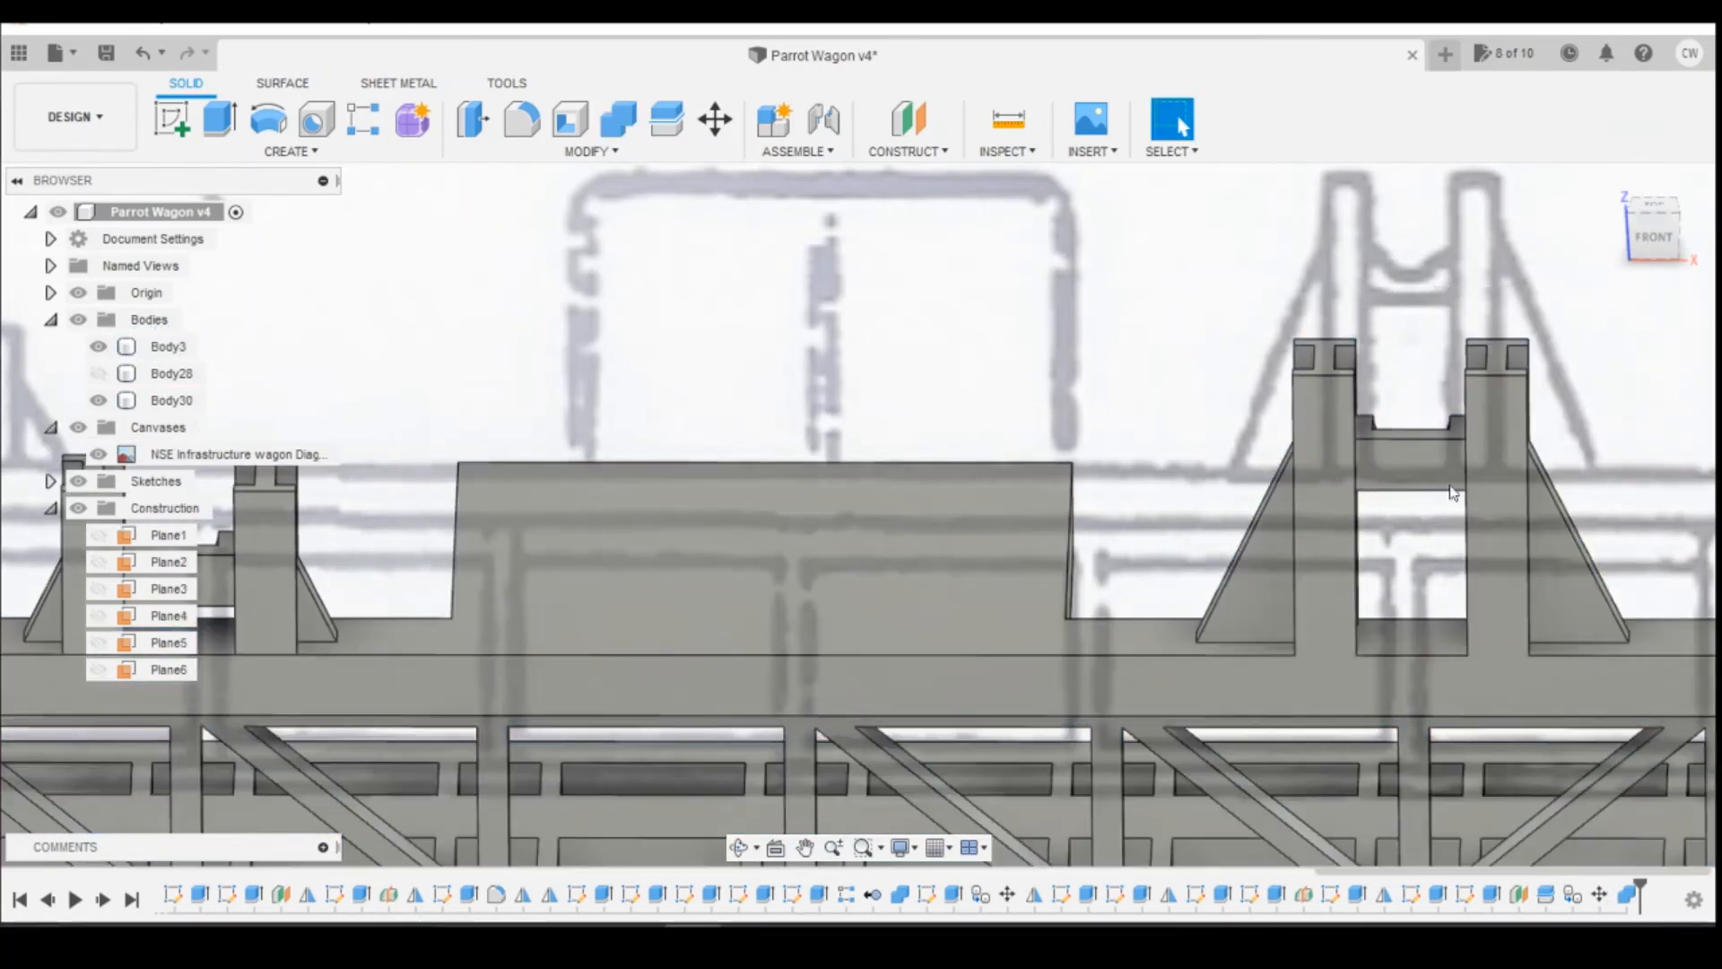
Step: From the back, measure from the short reel support's inner post edge to the deck recess corner nearer the wagon's centre
{"action": "scroll", "coordinate": [784, 553], "scroll_direction": "down", "scroll_amount": 2}
{"action": "scroll", "coordinate": [782, 562], "scroll_direction": "down", "scroll_amount": 3}
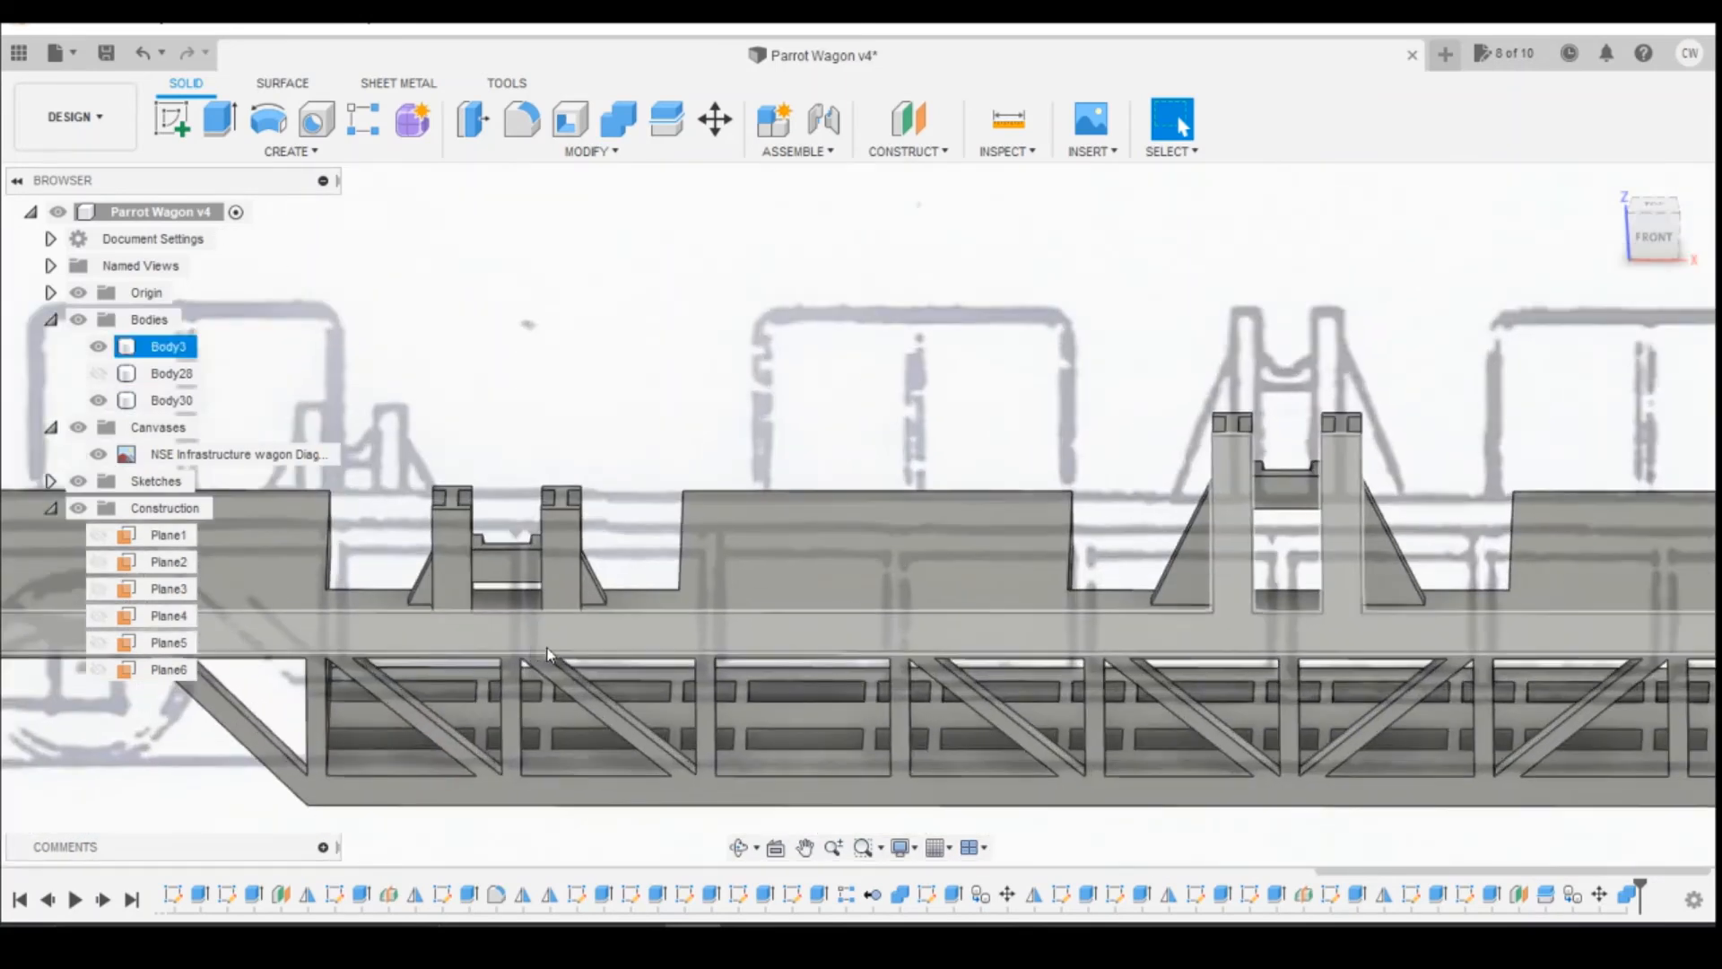
{"action": "scroll", "coordinate": [562, 610], "scroll_direction": "up", "scroll_amount": 3}
{"action": "scroll", "coordinate": [635, 521], "scroll_direction": "up", "scroll_amount": 1}
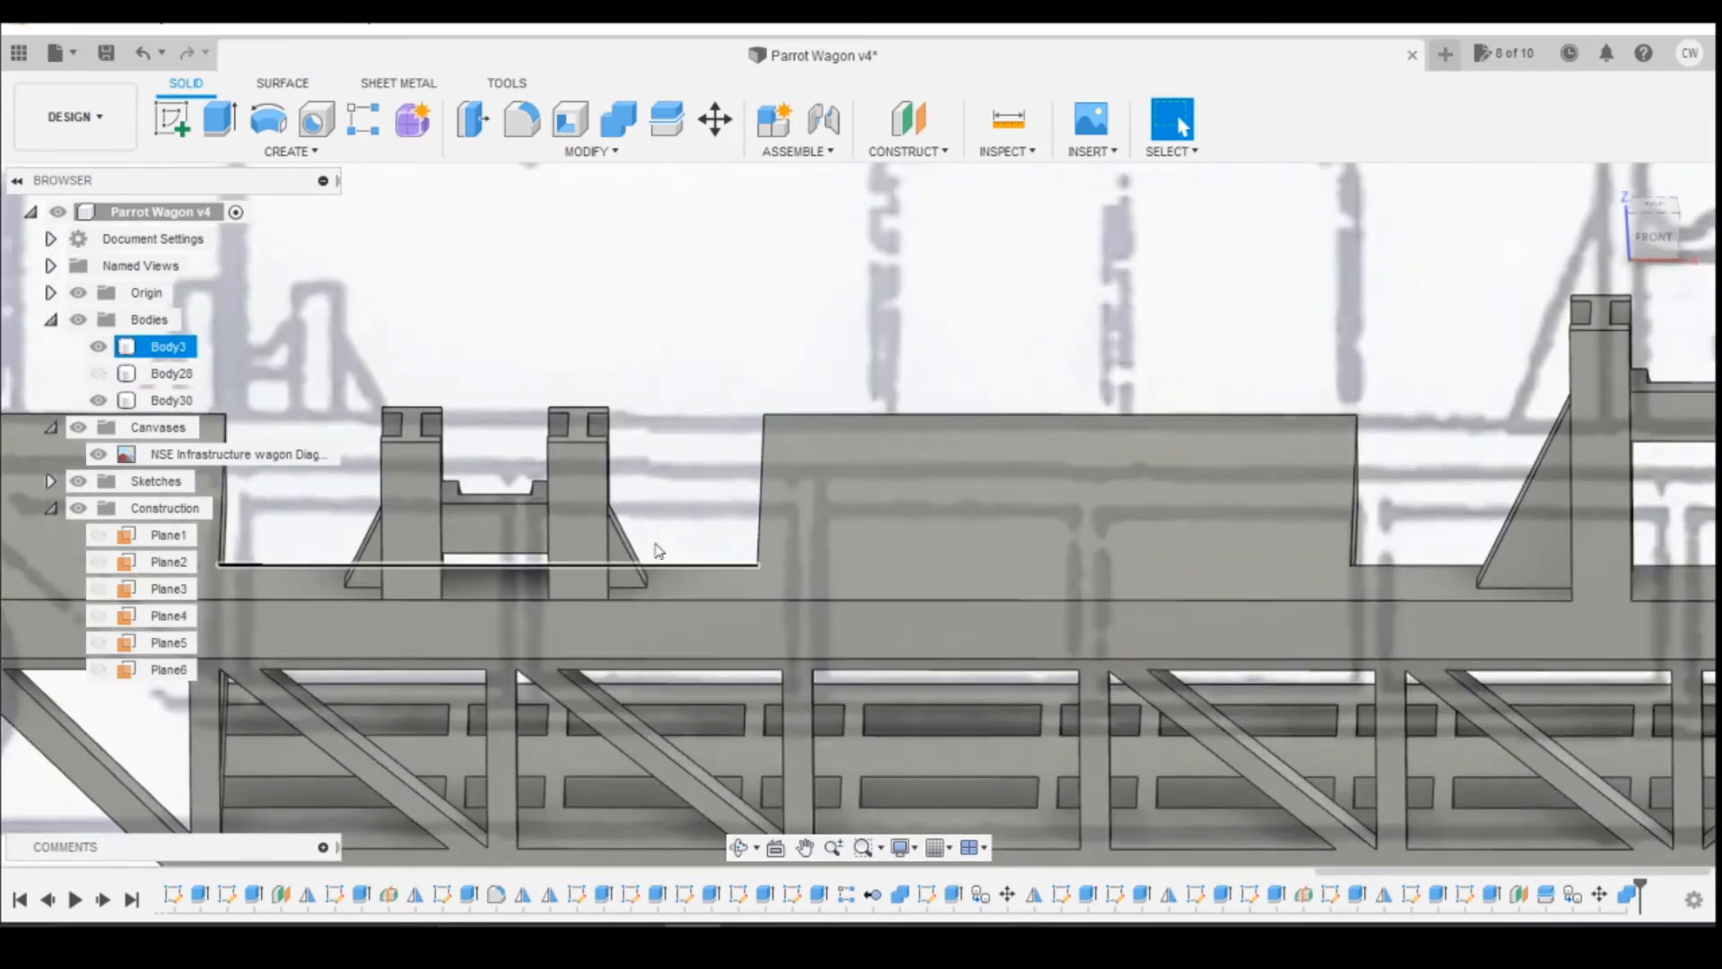
{"action": "left_click", "coordinate": [1008, 119]}
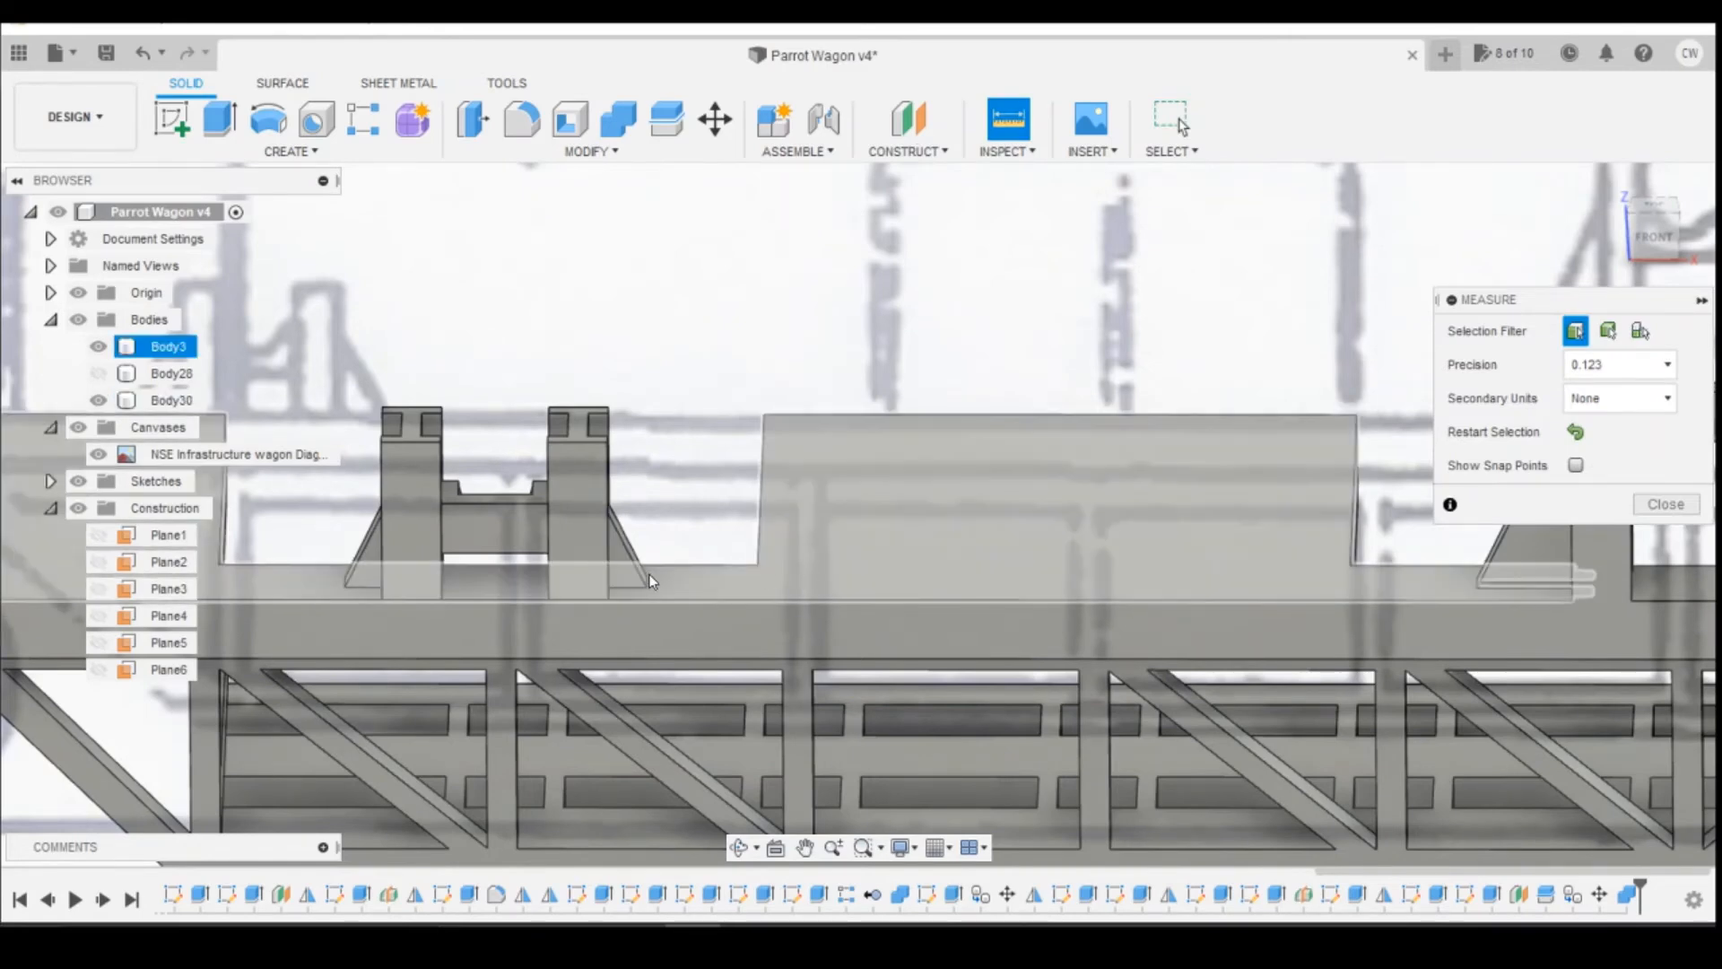
{"action": "left_click", "coordinate": [1683, 237]}
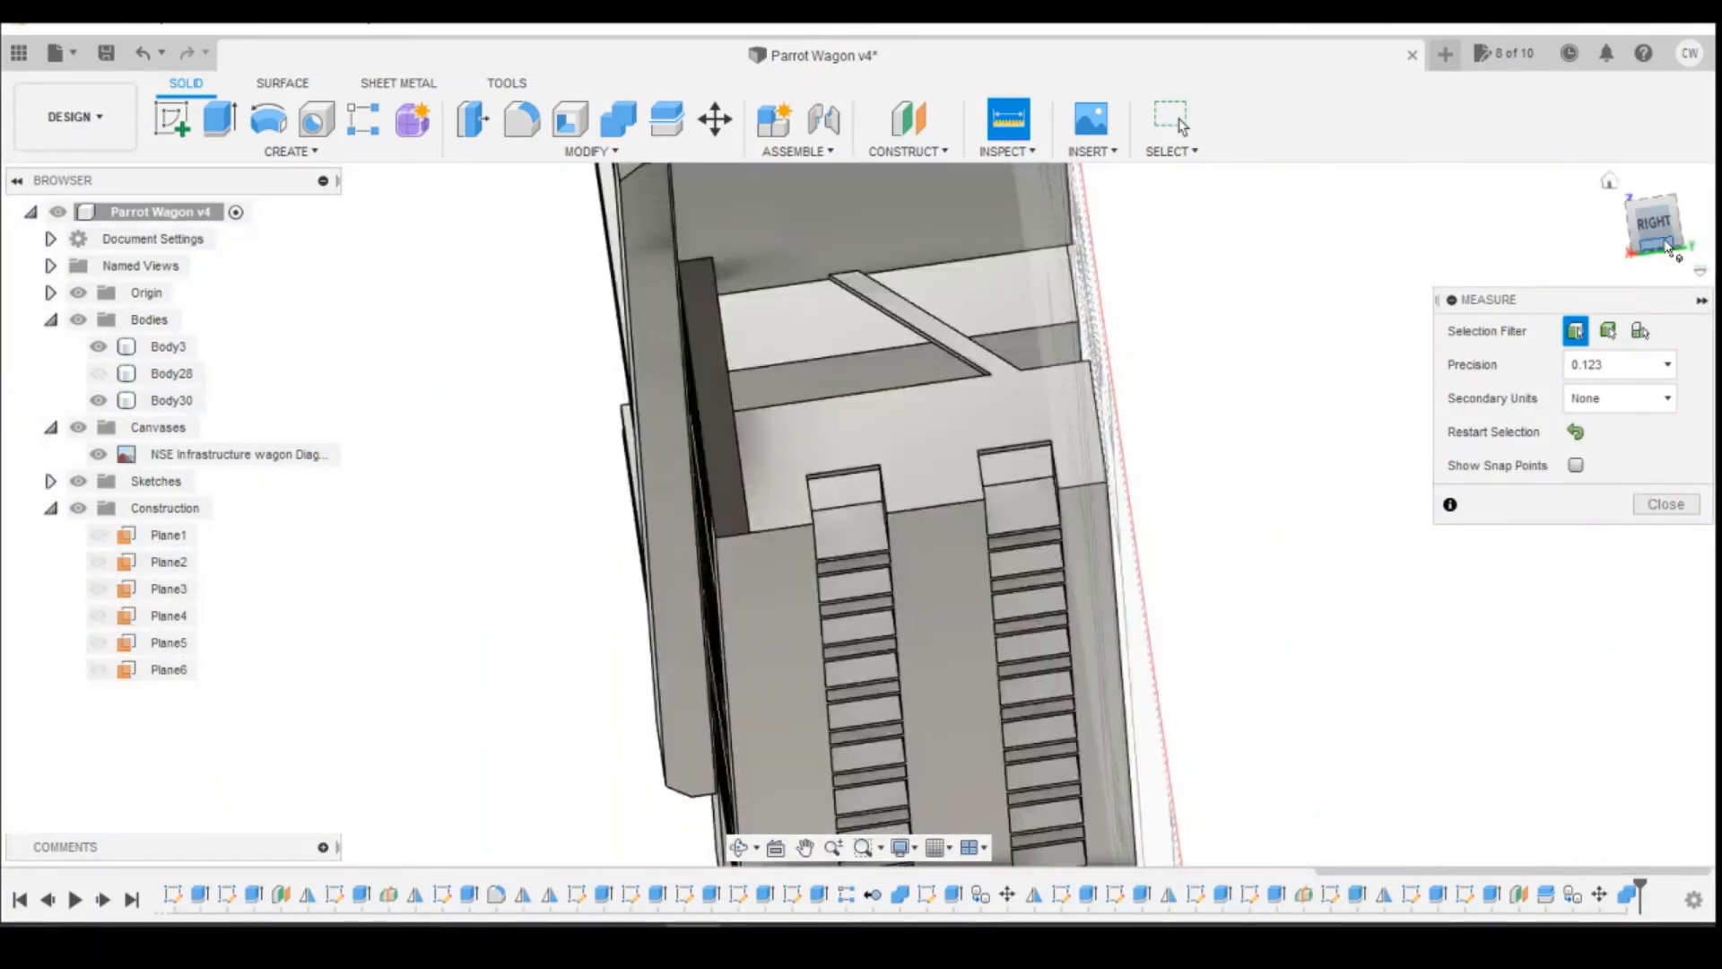
{"action": "left_click", "coordinate": [1669, 247]}
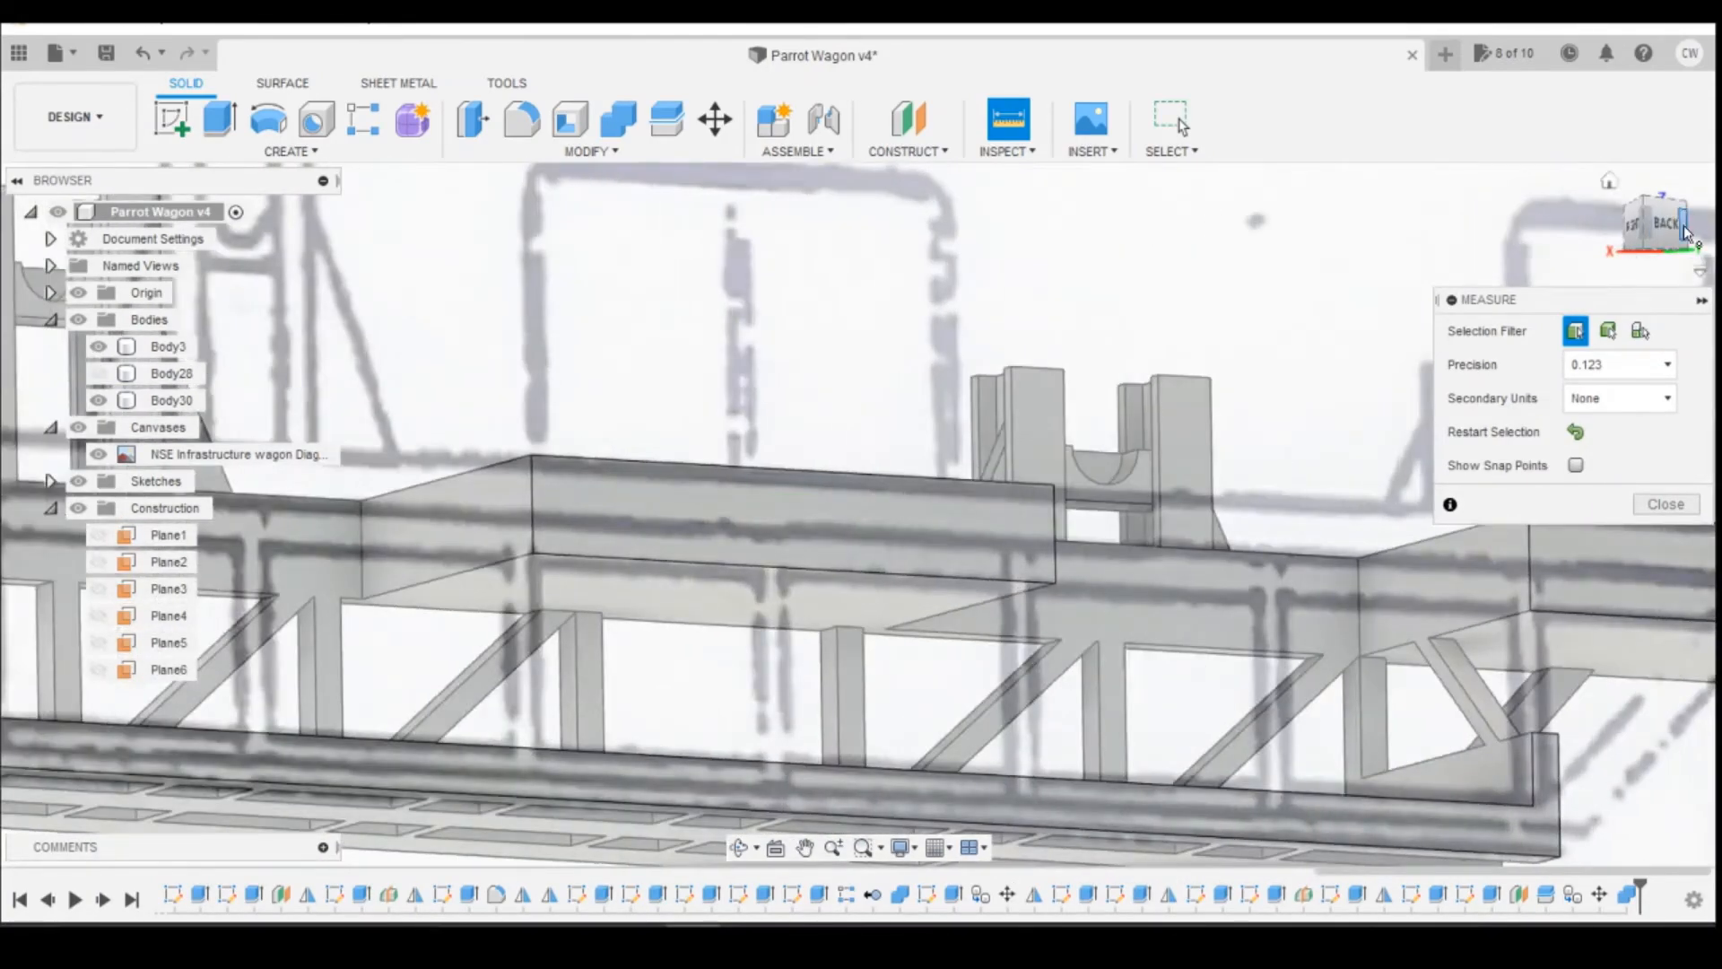
{"action": "scroll", "coordinate": [1154, 499], "scroll_direction": "up", "scroll_amount": 3}
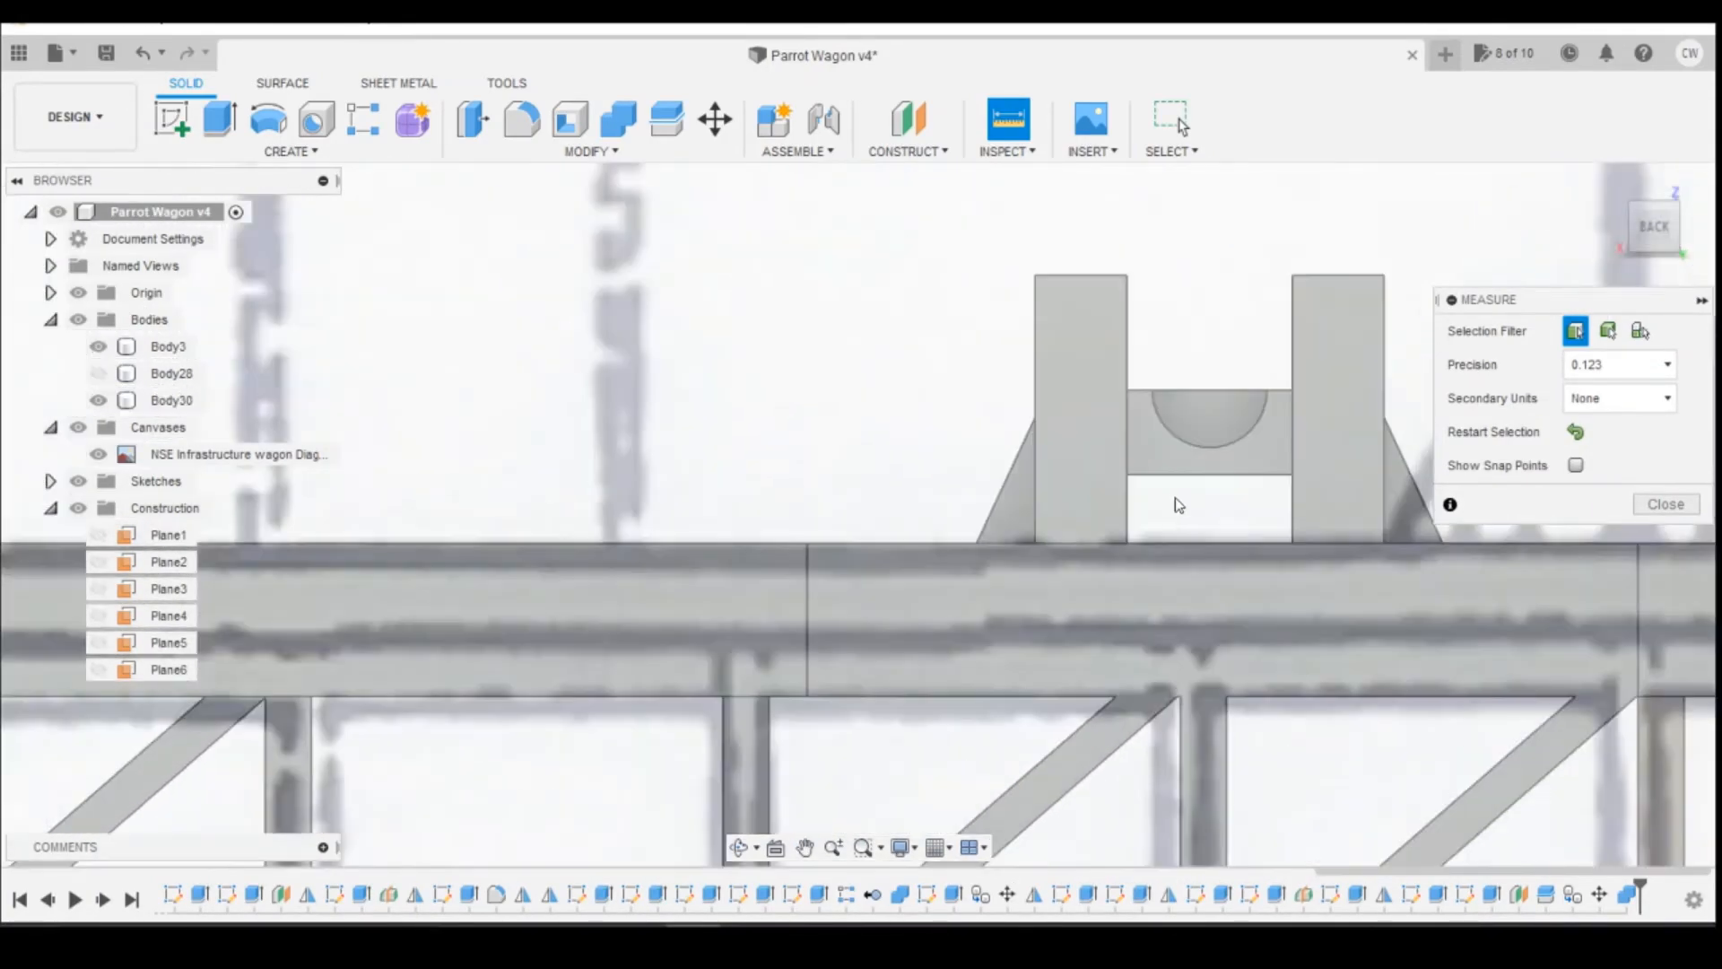
{"action": "left_click", "coordinate": [1037, 537]}
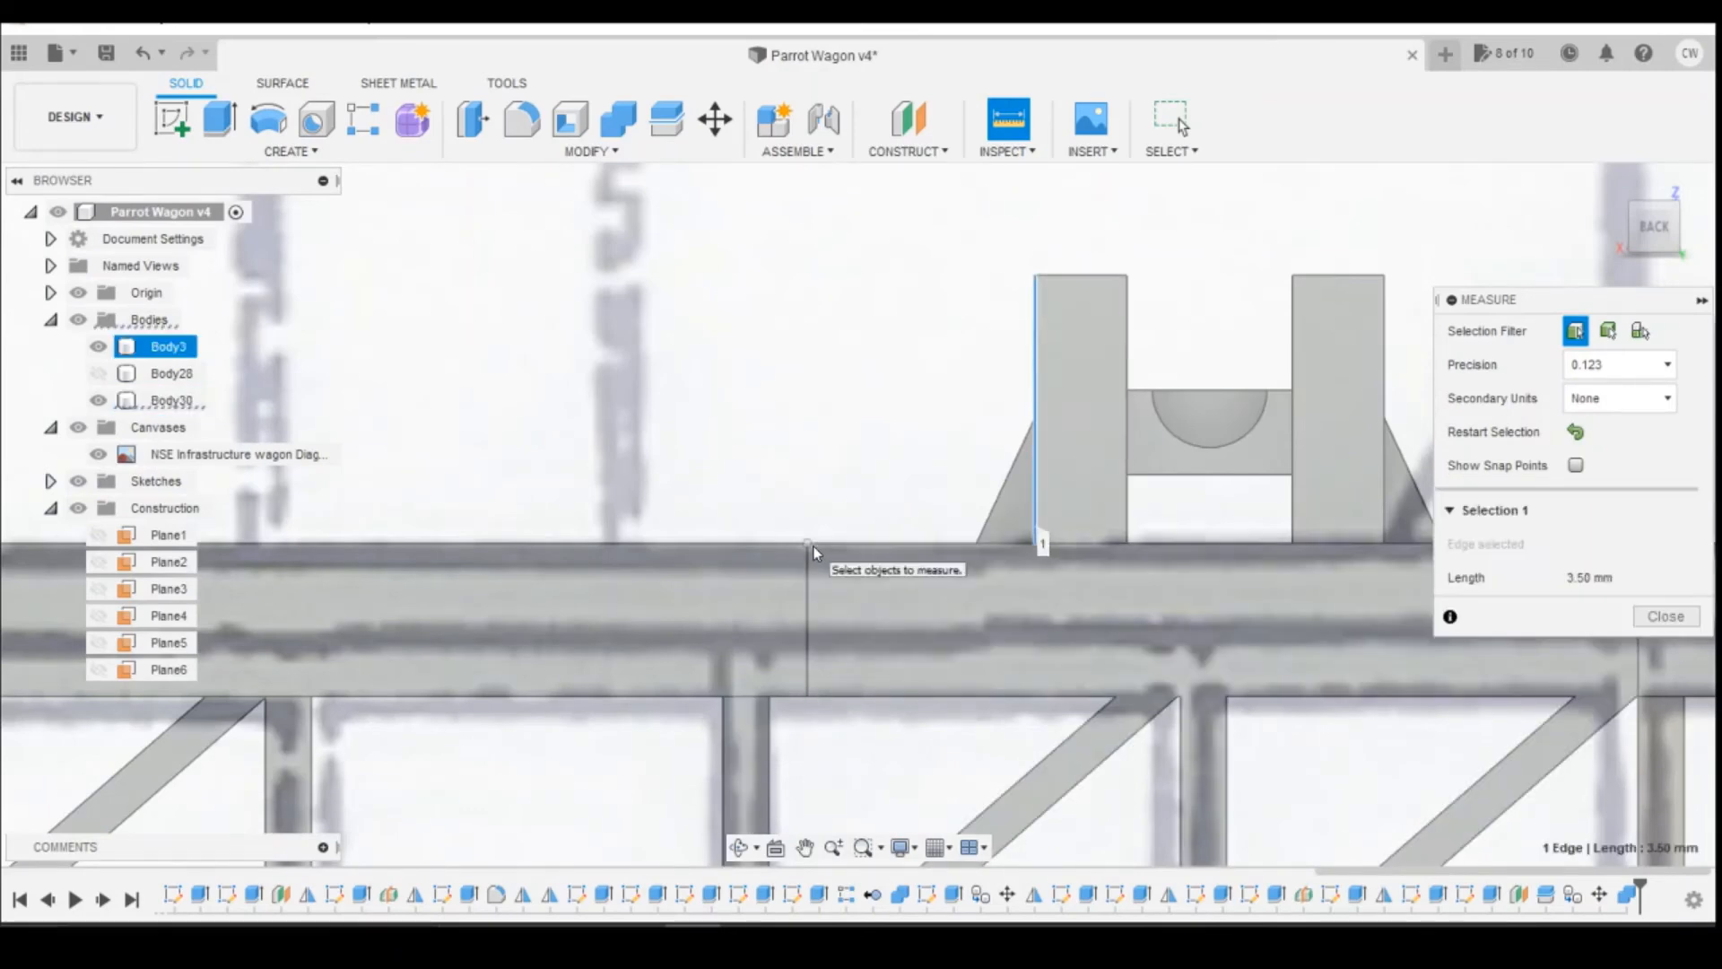
{"action": "left_click", "coordinate": [810, 545]}
{"action": "scroll", "coordinate": [856, 529], "scroll_direction": "down", "scroll_amount": 3}
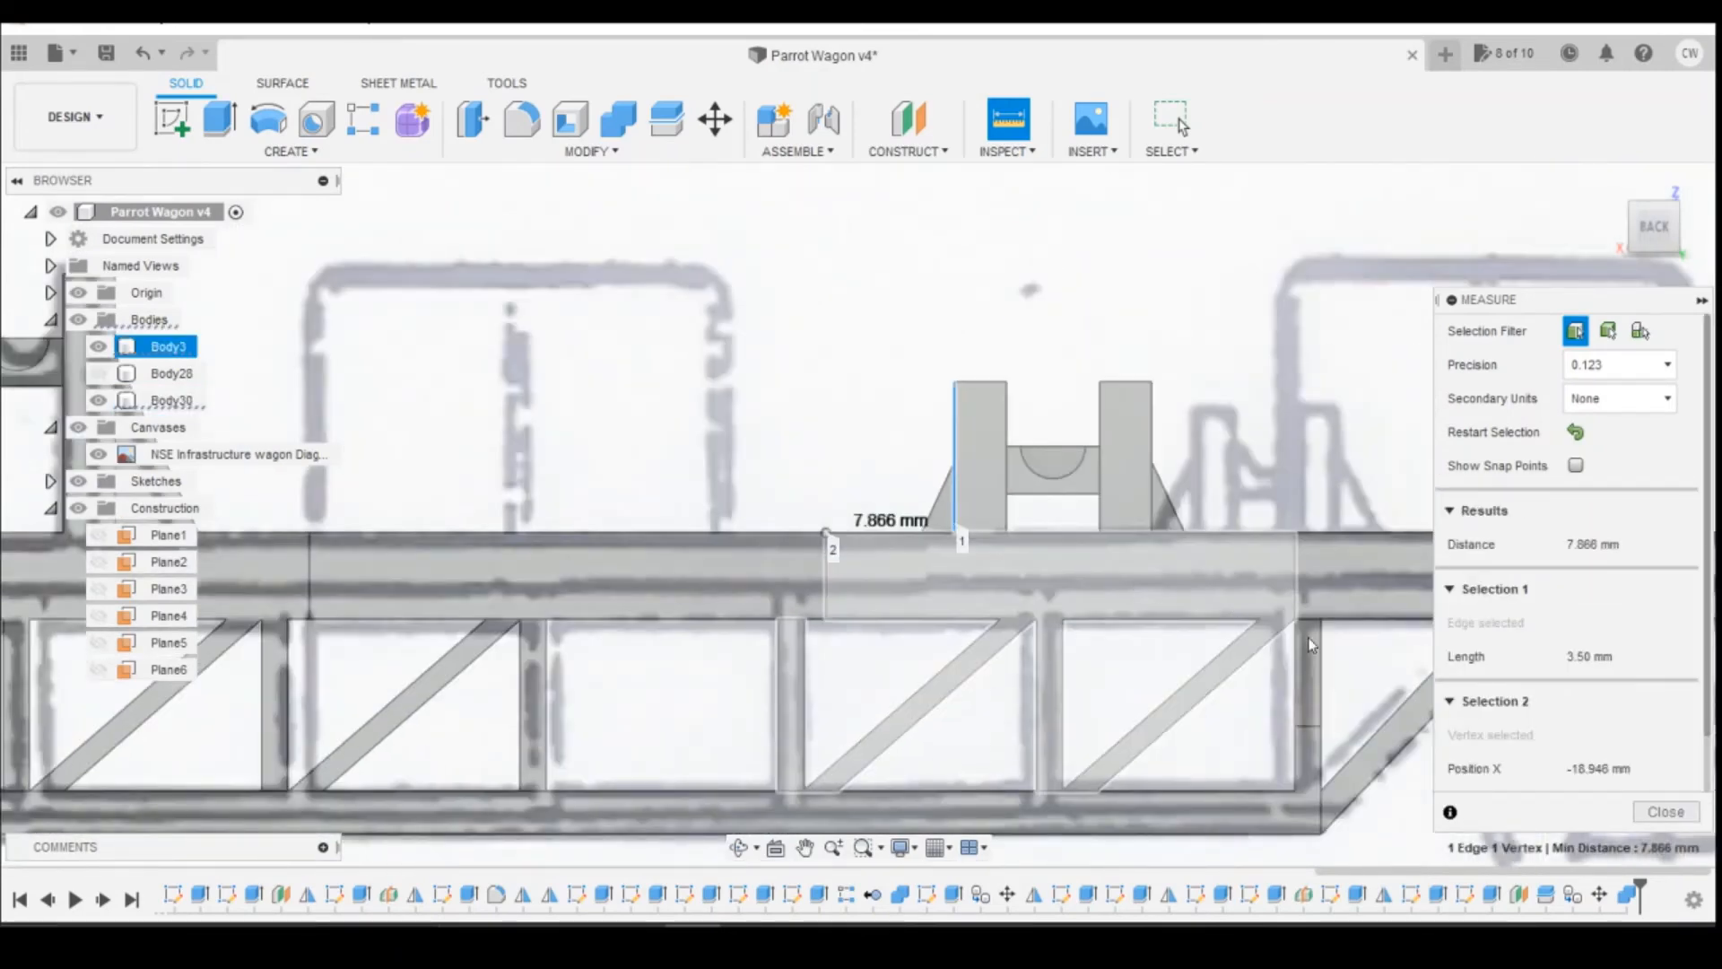
{"action": "left_click", "coordinate": [1643, 812]}
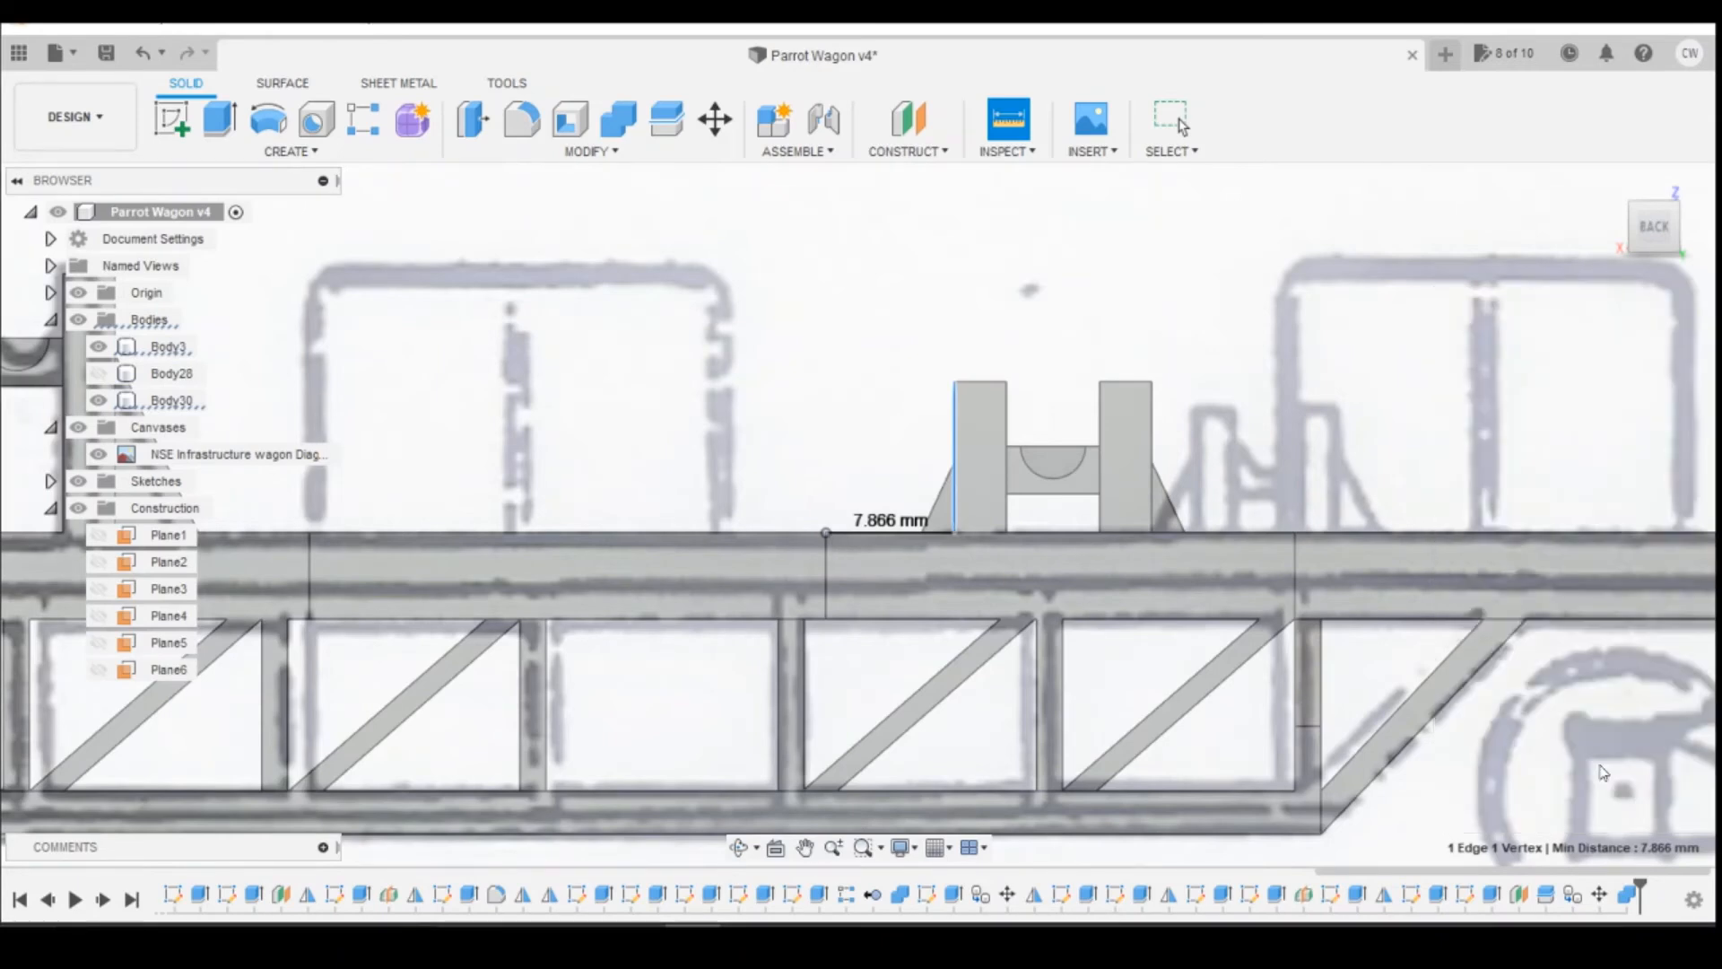
Step: Measure from the short support's outer post edge to the deck recess corner nearer the wagon's end
{"action": "left_click", "coordinate": [1008, 119]}
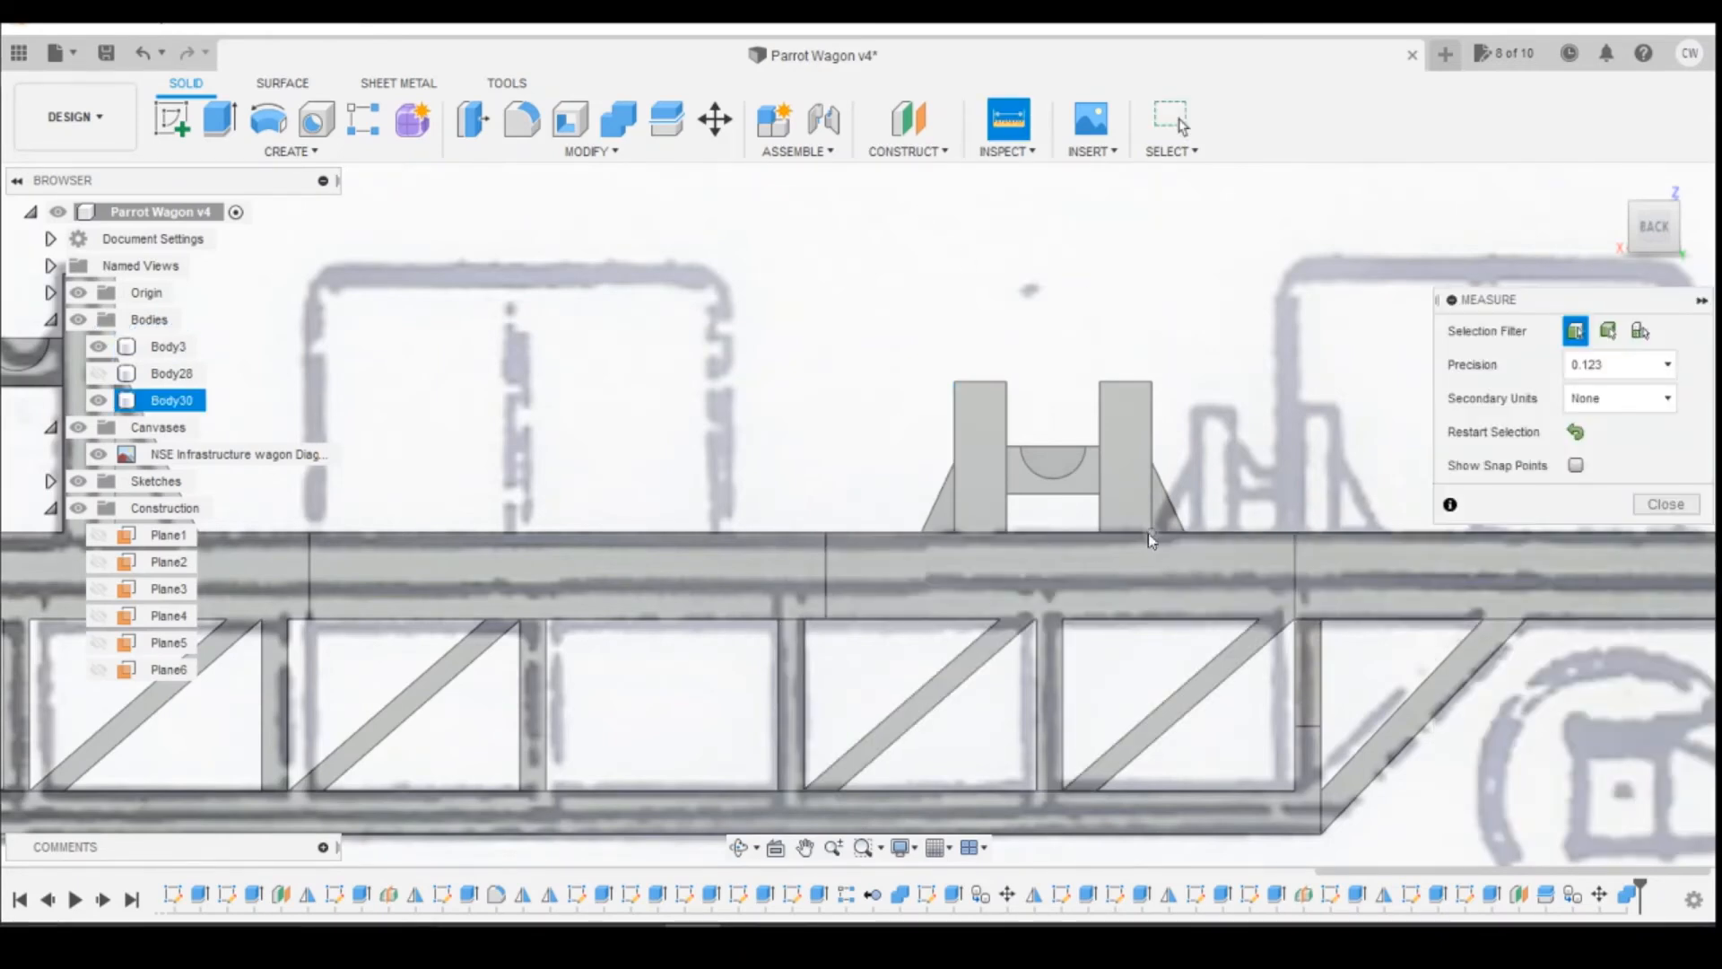
{"action": "left_click", "coordinate": [1155, 507]}
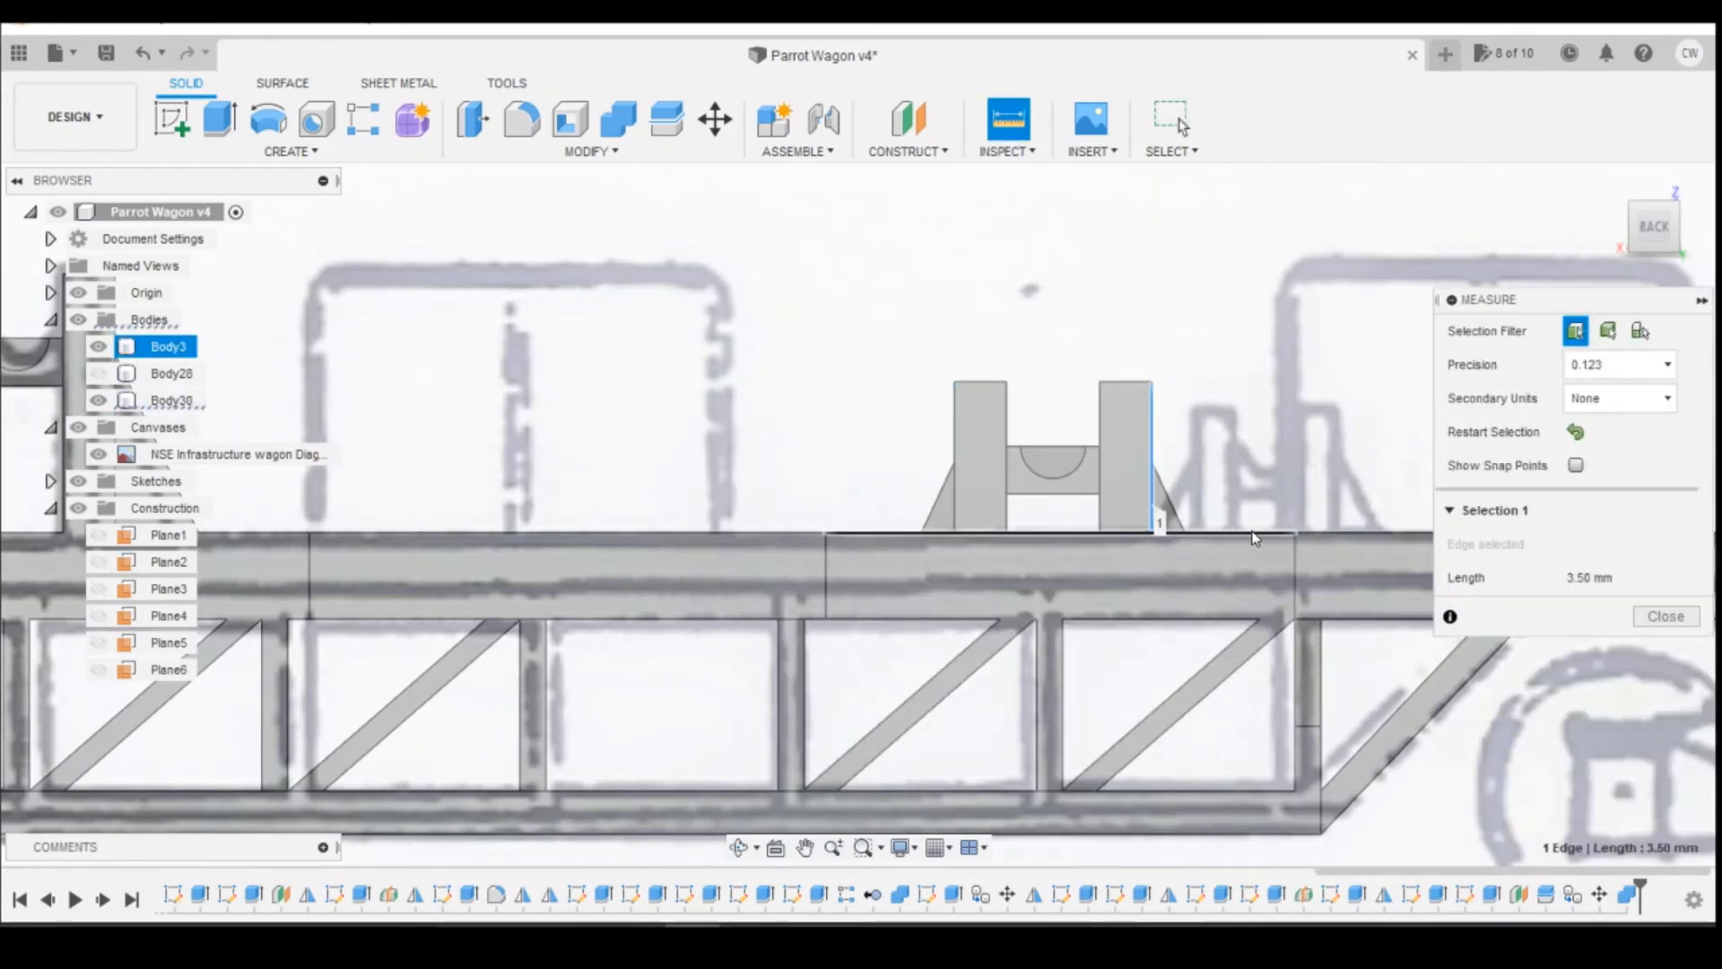
{"action": "left_click", "coordinate": [1295, 535]}
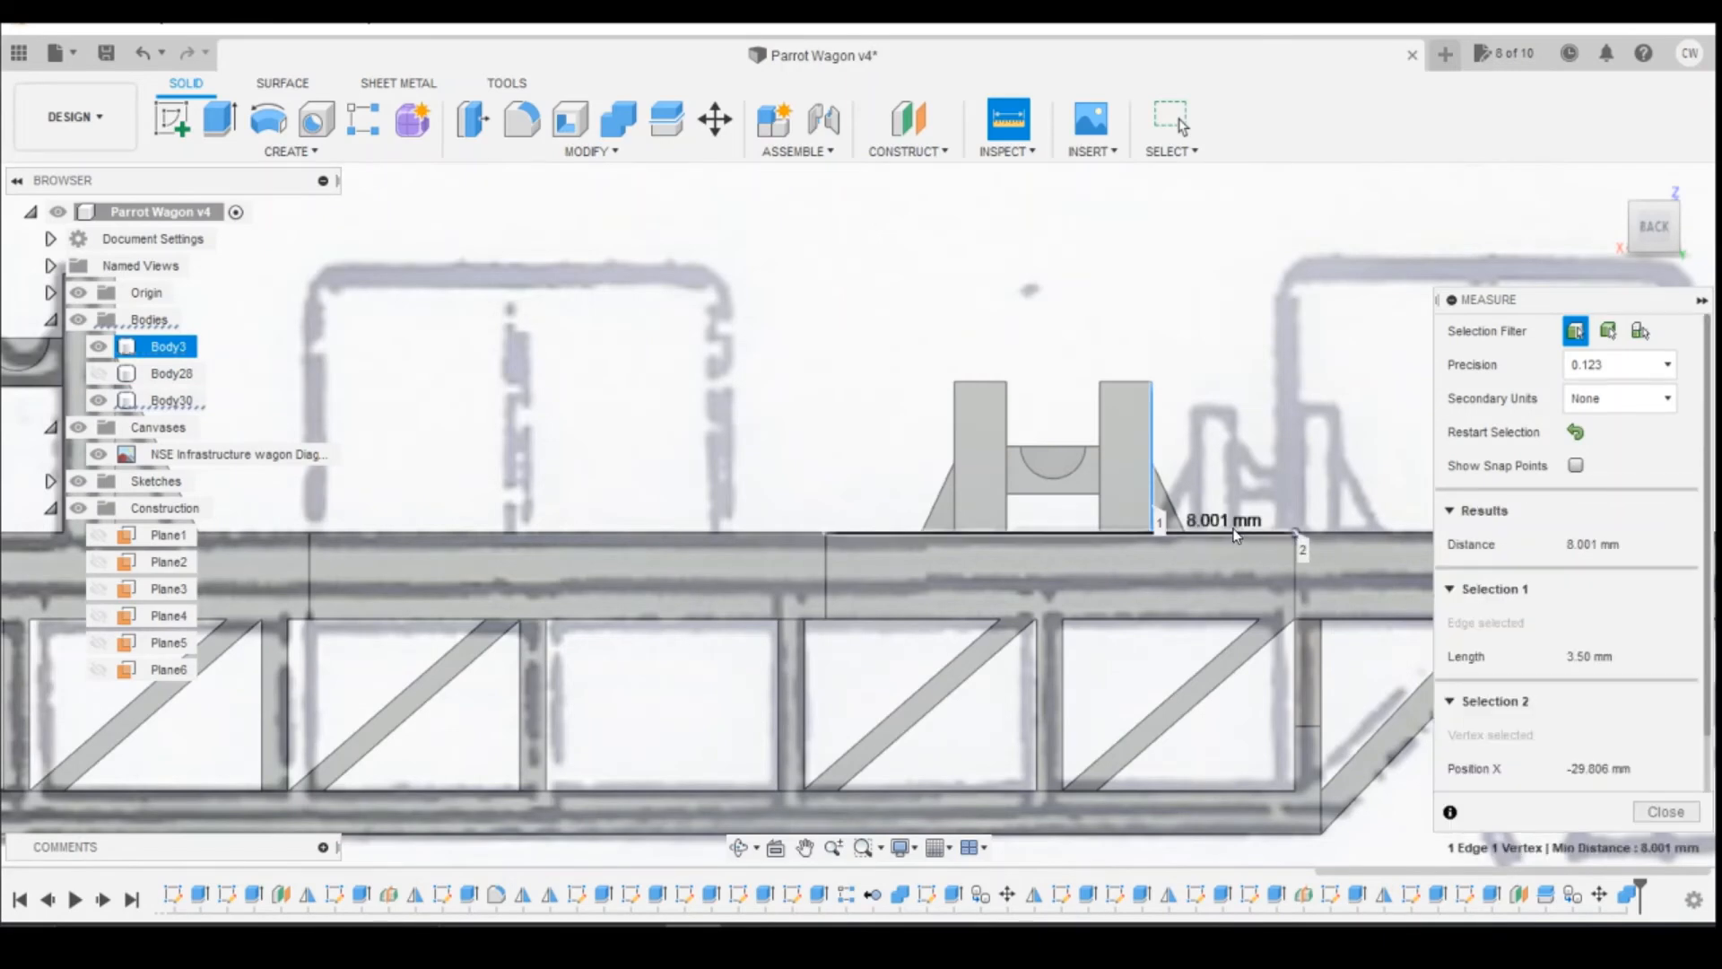
{"action": "scroll", "coordinate": [1211, 534], "scroll_direction": "up", "scroll_amount": 3}
{"action": "scroll", "coordinate": [1197, 544], "scroll_direction": "down", "scroll_amount": 2}
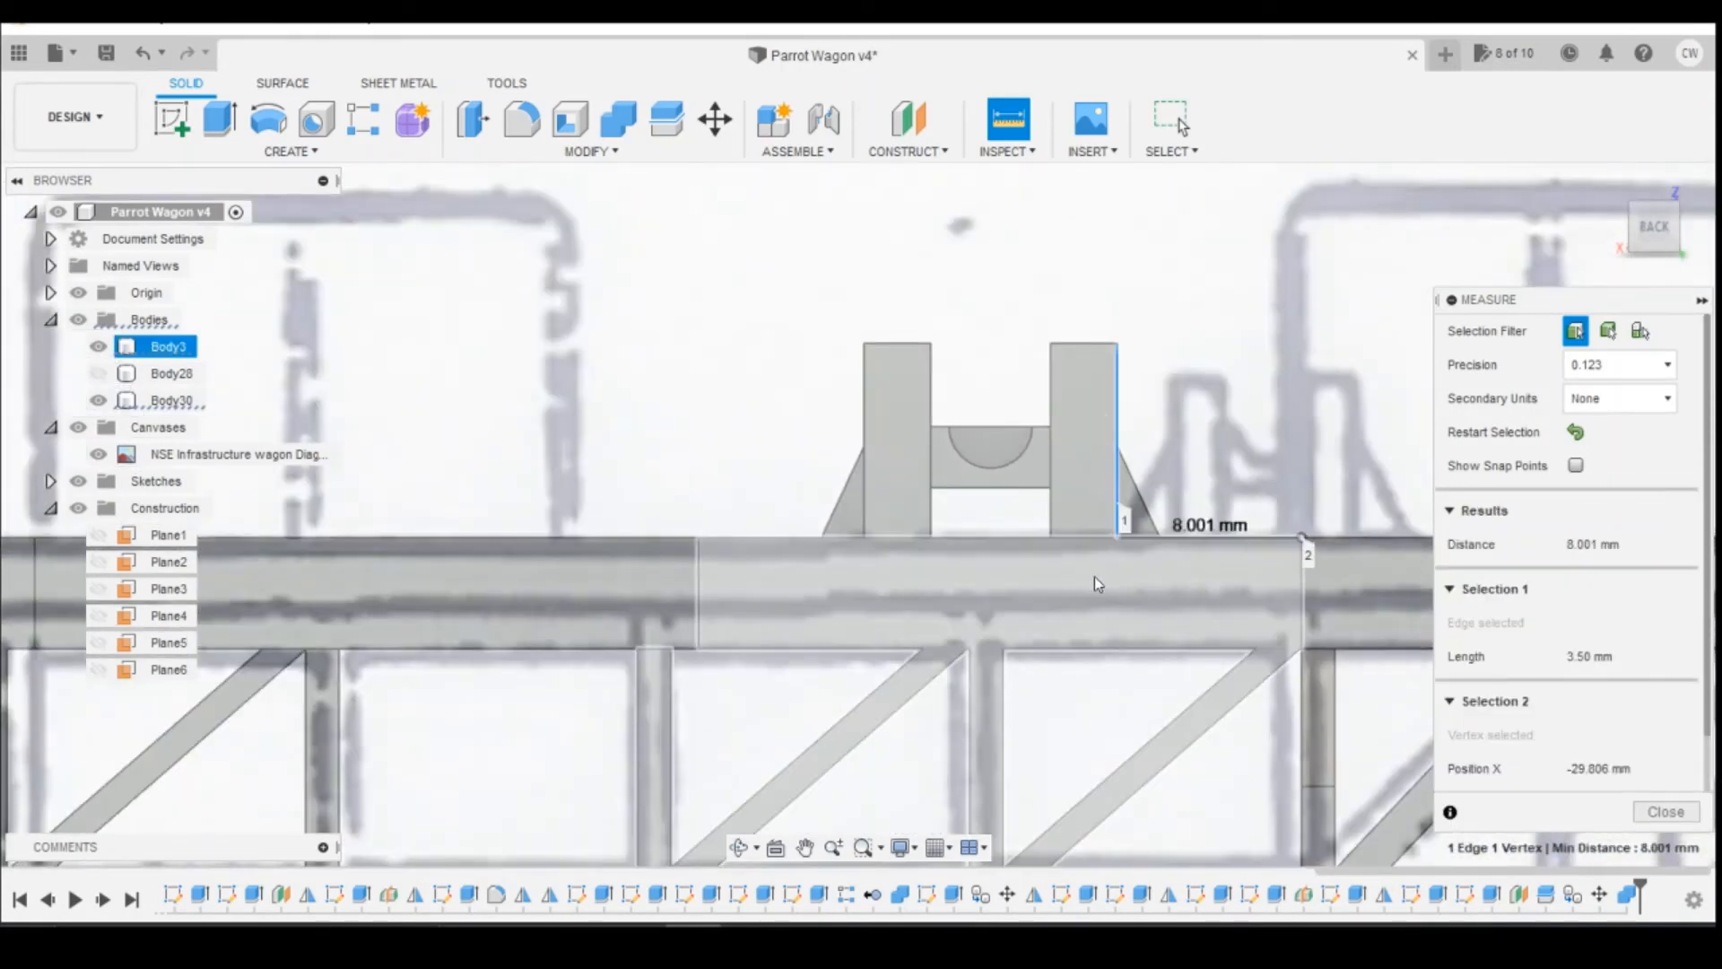
Step: Move the short reel support slightly in positive X, towards the wagon's centre, to even out its distances to the recess corners
{"action": "left_click", "coordinate": [170, 400]}
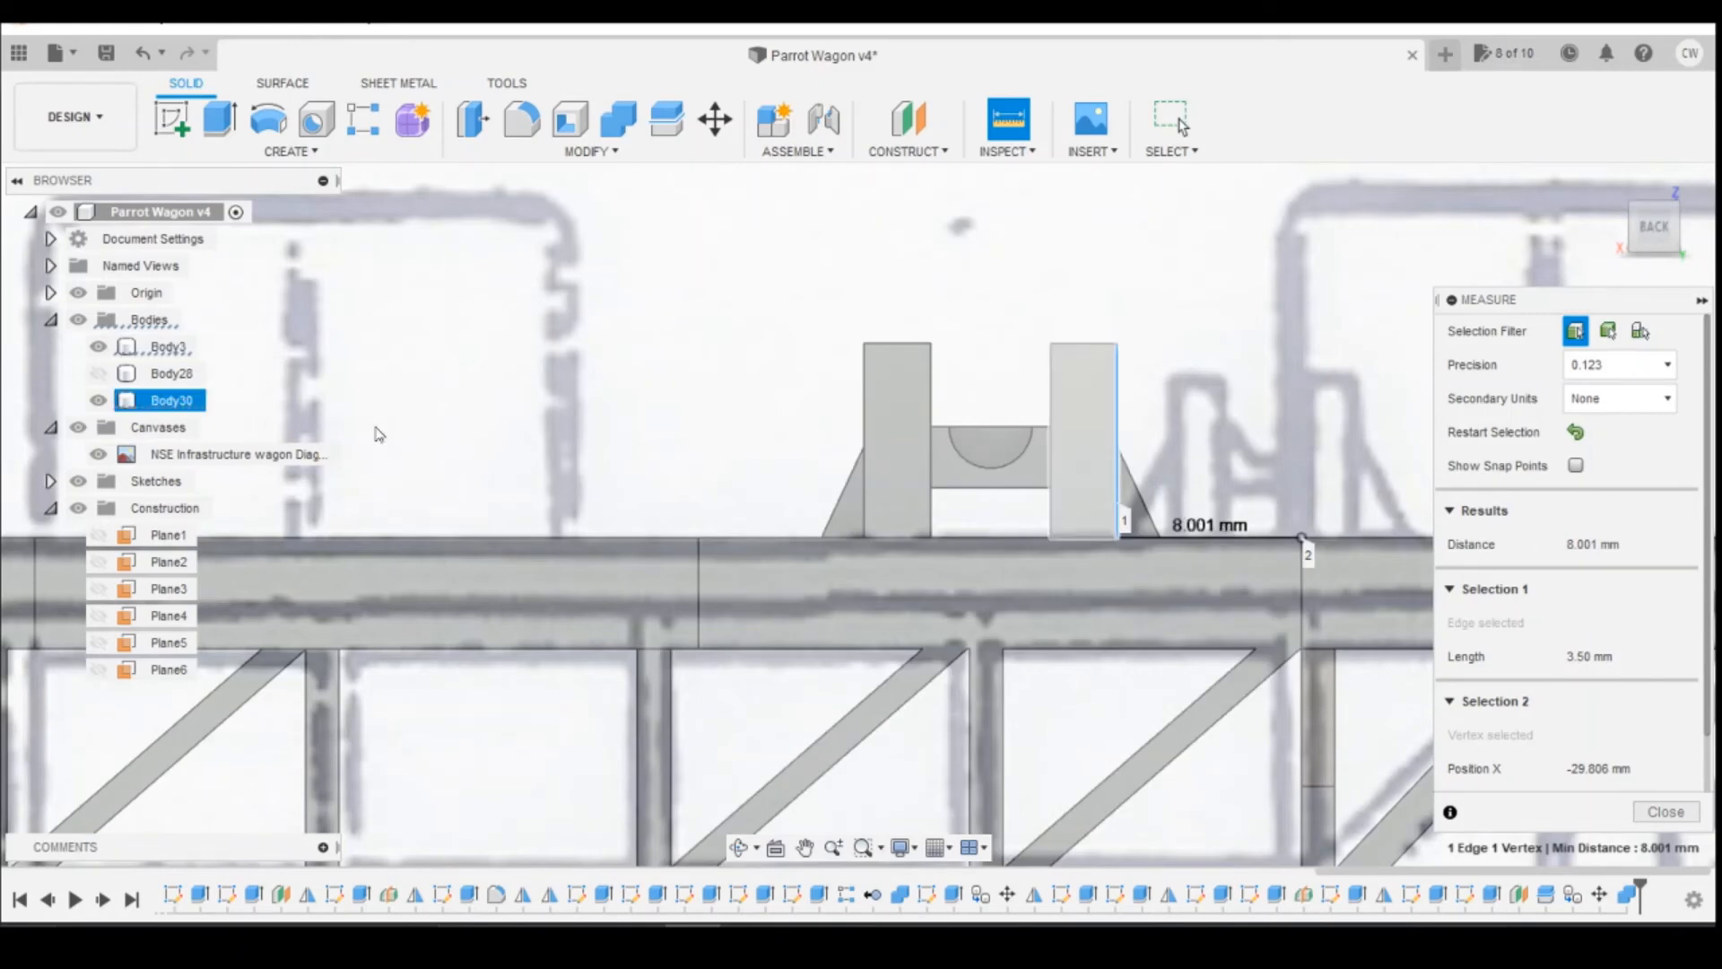
{"action": "key", "text": "Escape"}
{"action": "right_click", "coordinate": [162, 406]}
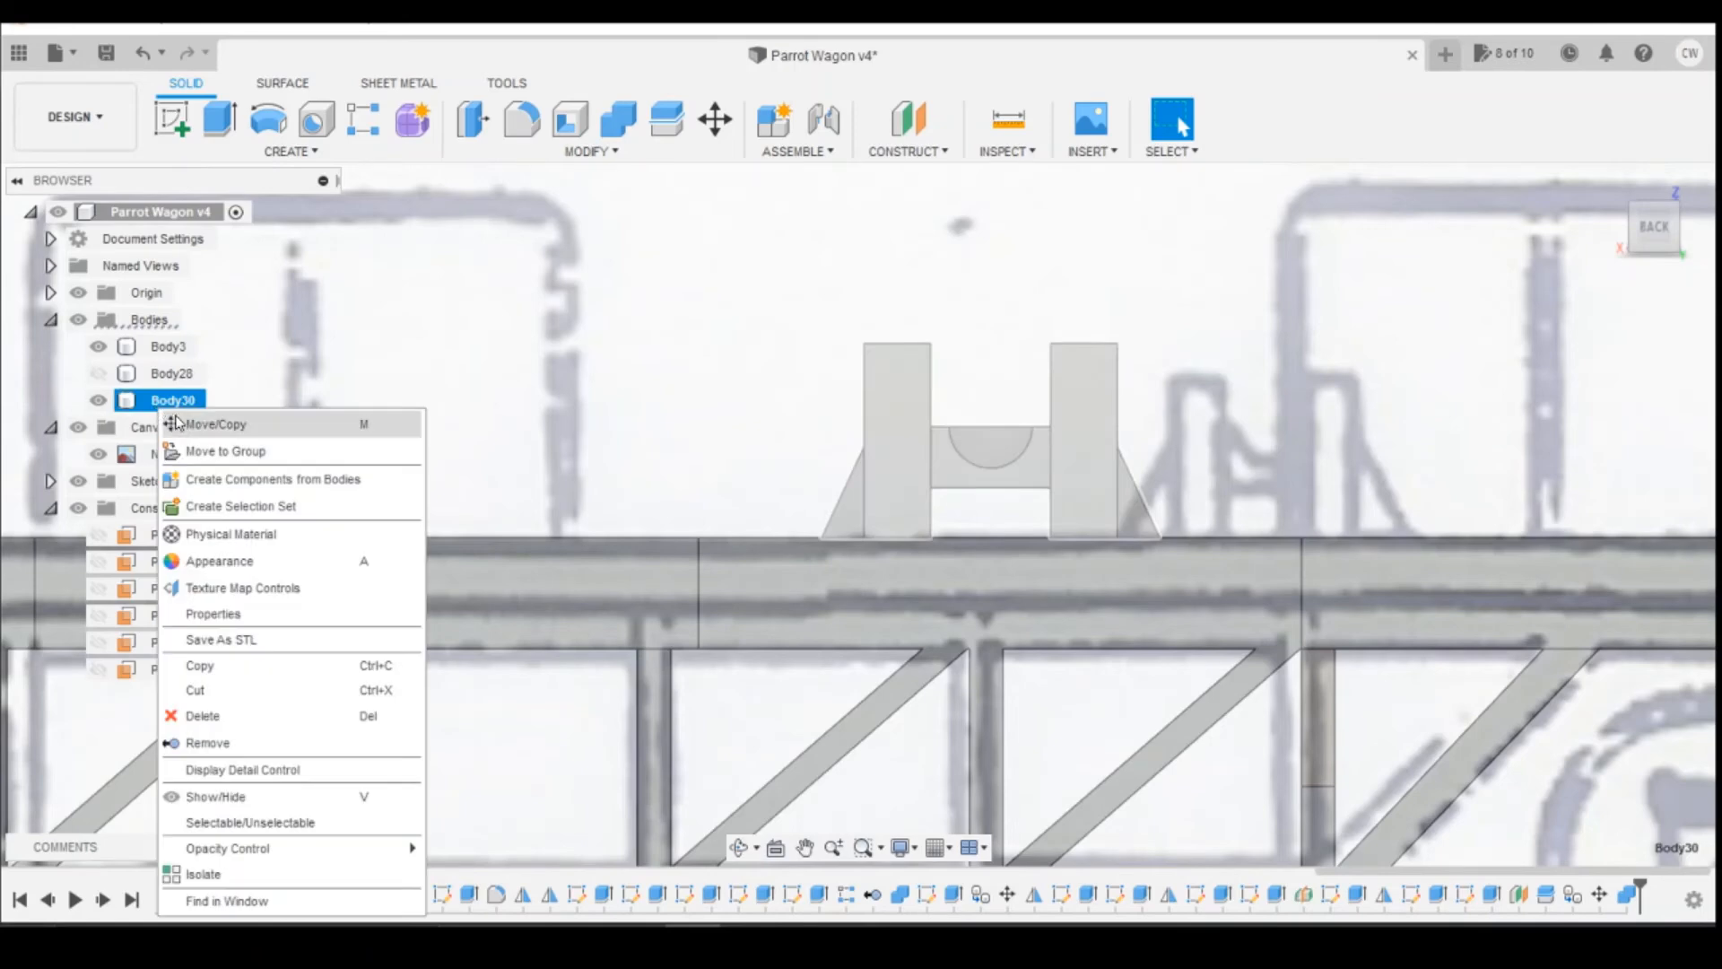
{"action": "left_click", "coordinate": [215, 424]}
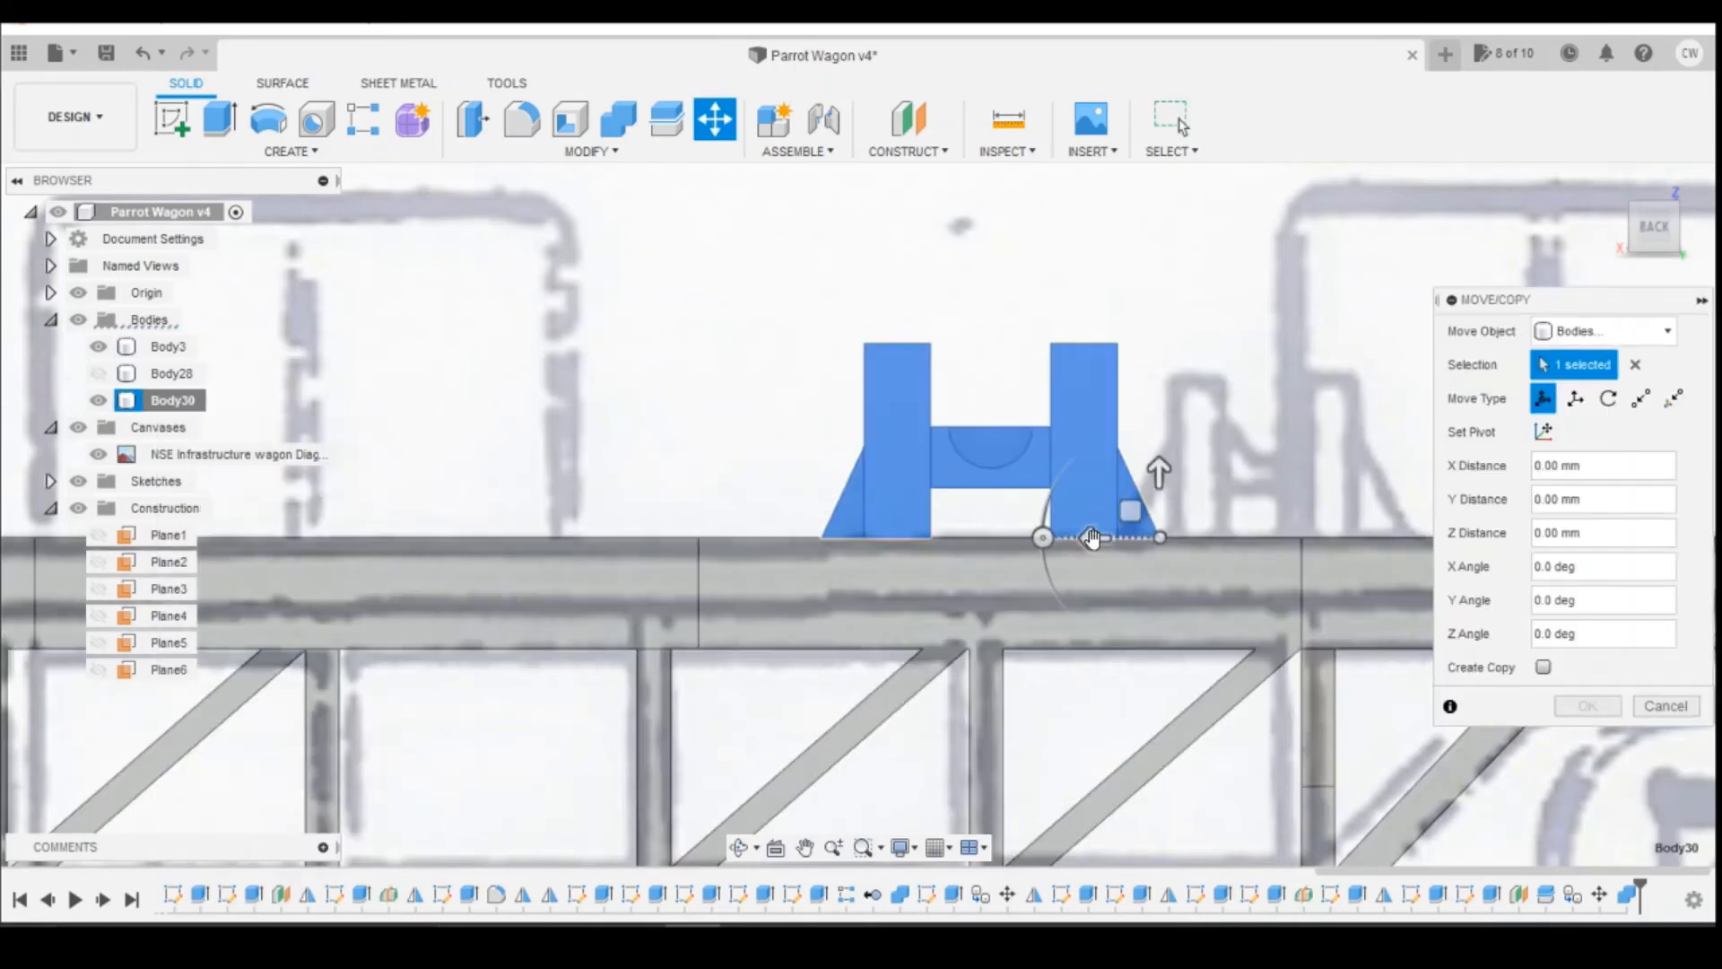
{"action": "left_click_drag", "start_coordinate": [1089, 539], "coordinate": [1065, 539]}
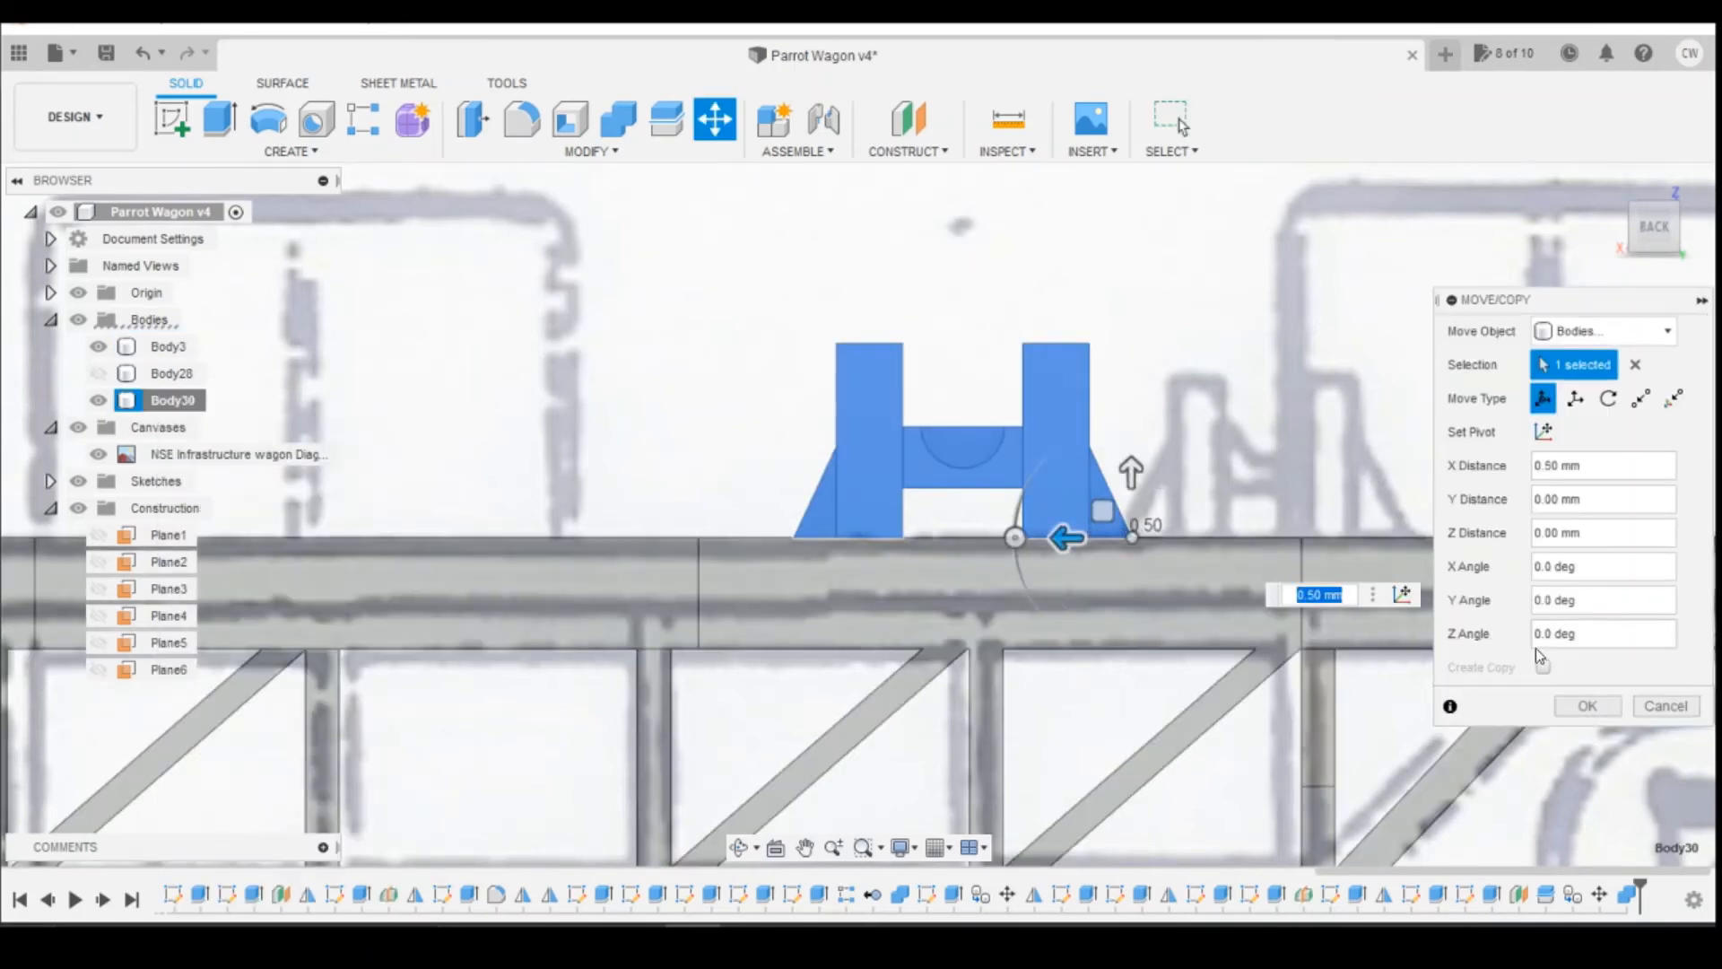
{"action": "key", "text": "Return"}
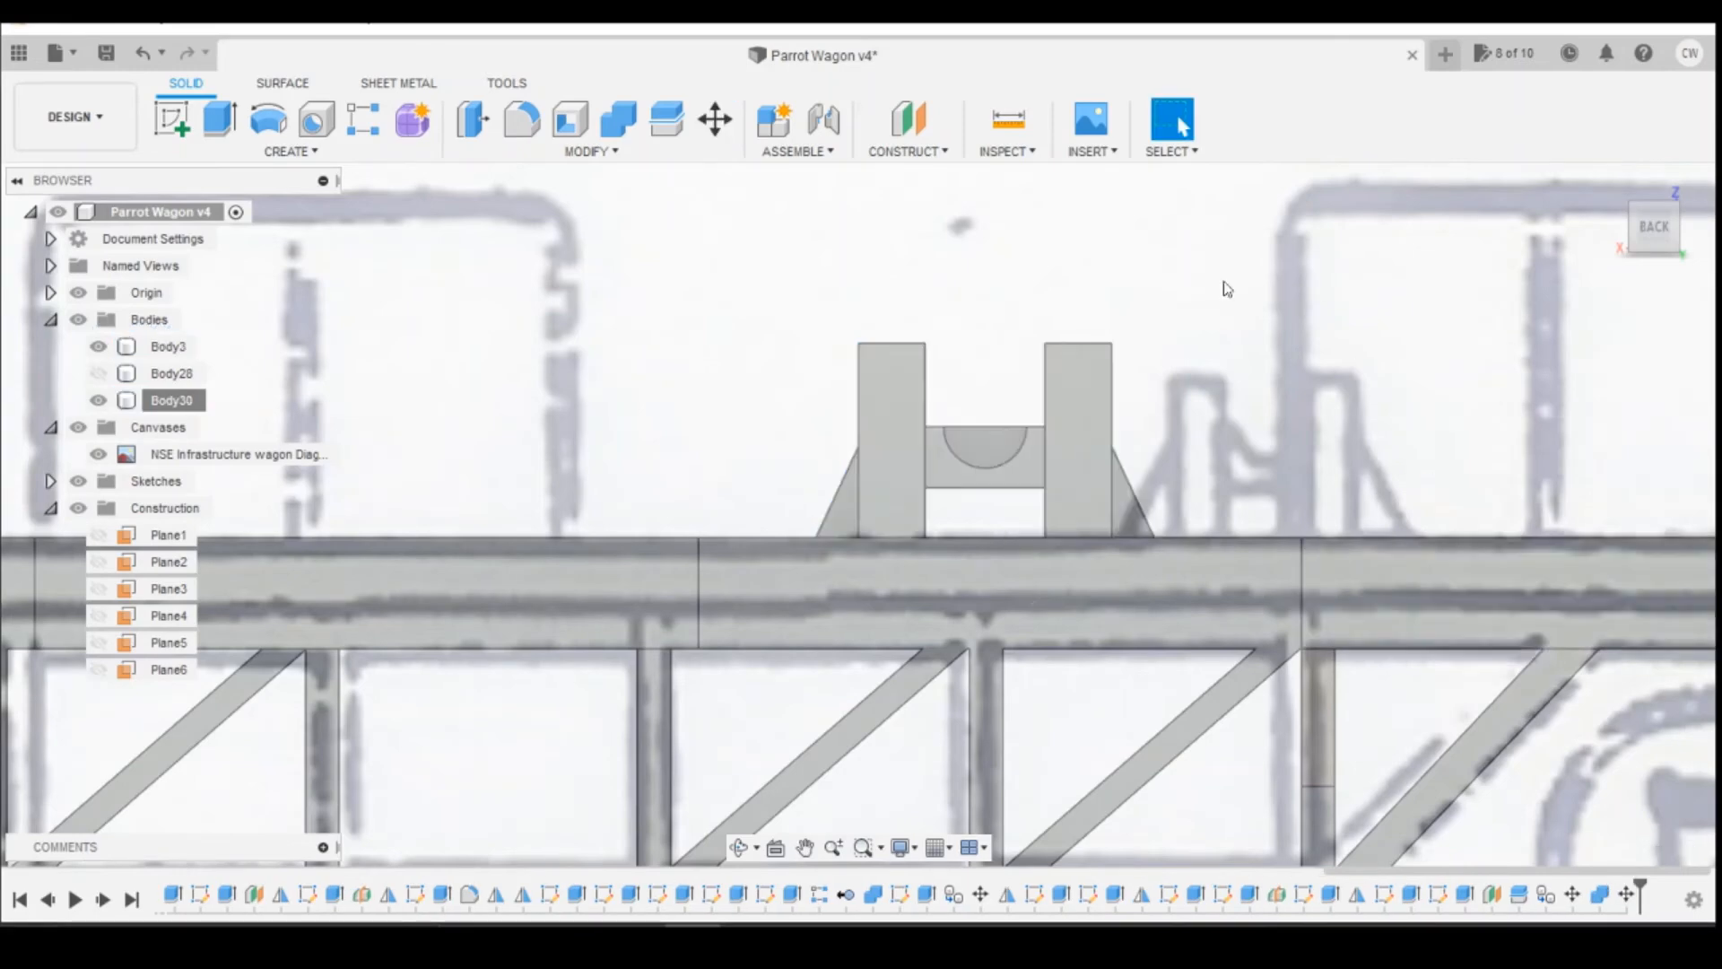
Step: Measure from the short reel support's outer post edge to the deck recess corner nearer the wagon's end
{"action": "left_click", "coordinate": [992, 130]}
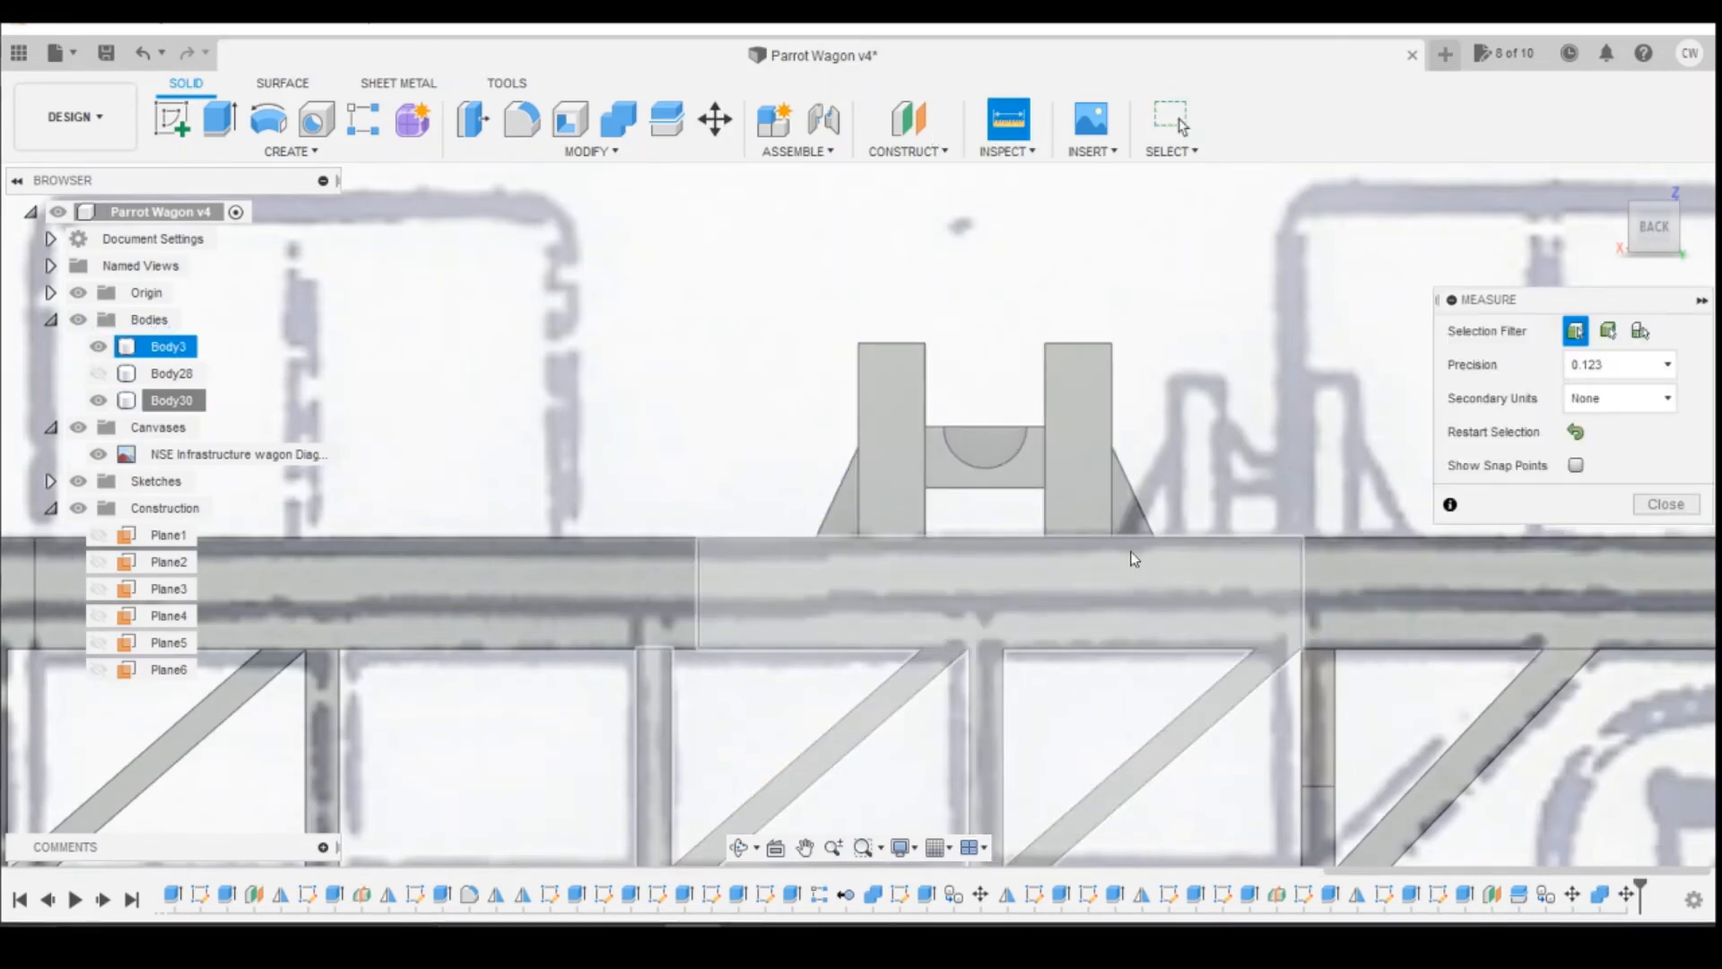
{"action": "left_click", "coordinate": [1112, 537]}
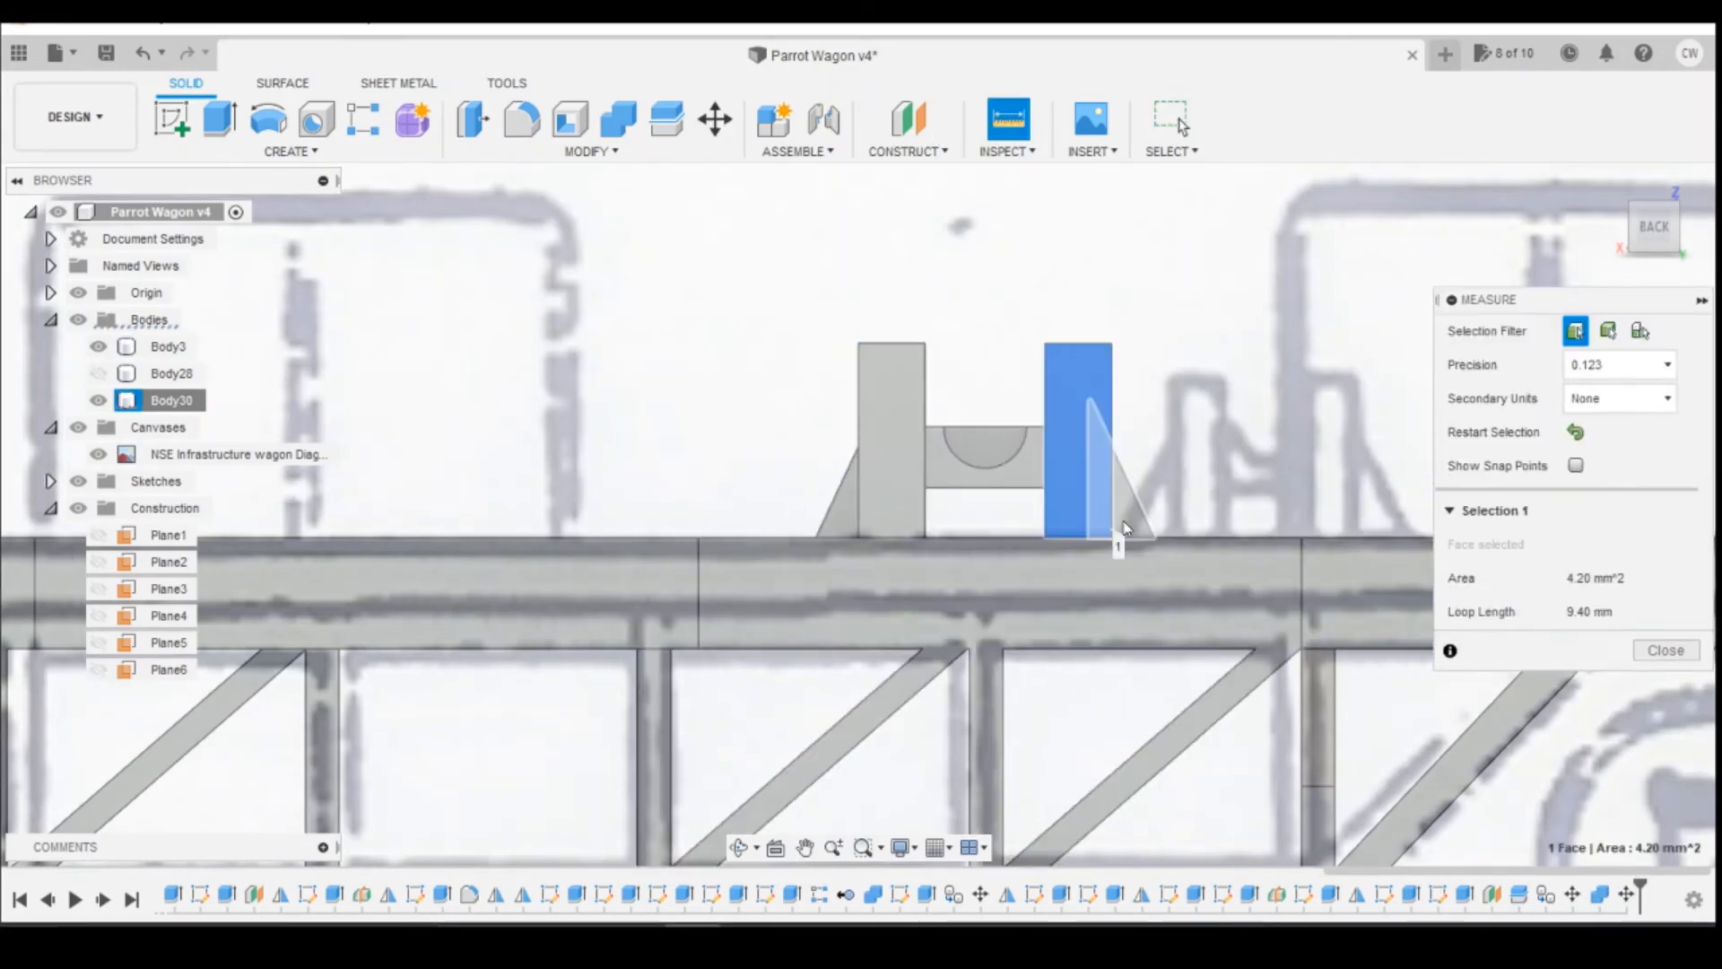
{"action": "key", "text": "Escape"}
{"action": "left_click", "coordinate": [1011, 120]}
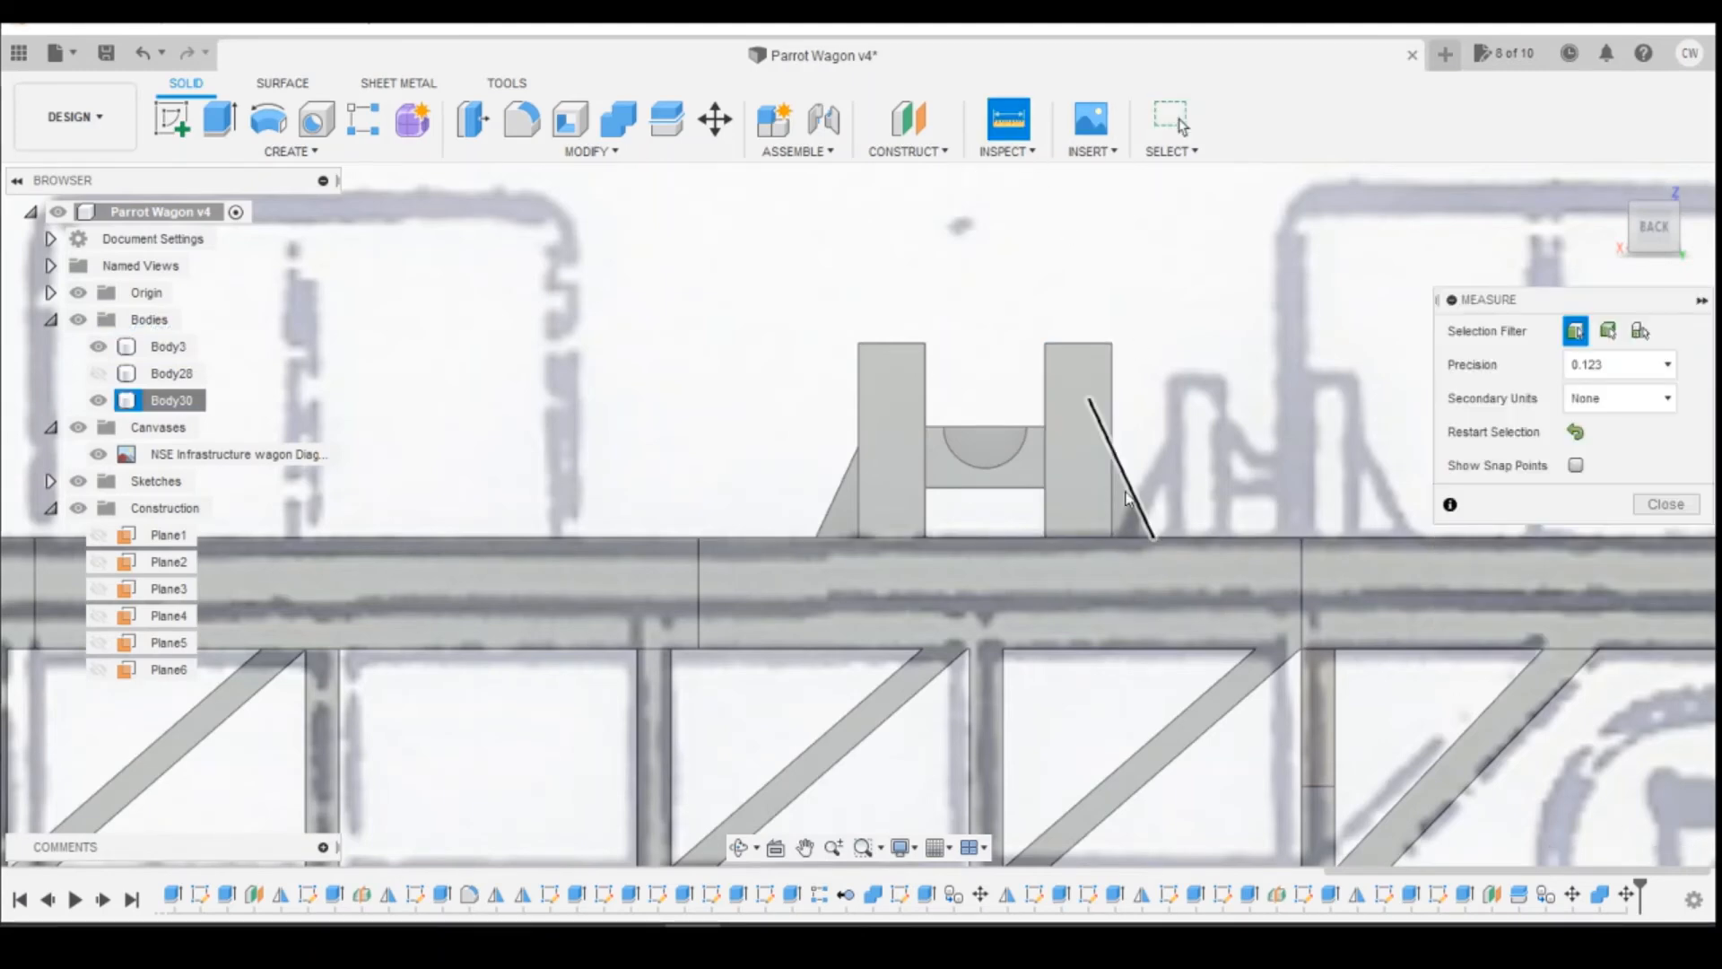
{"action": "left_click", "coordinate": [1114, 490]}
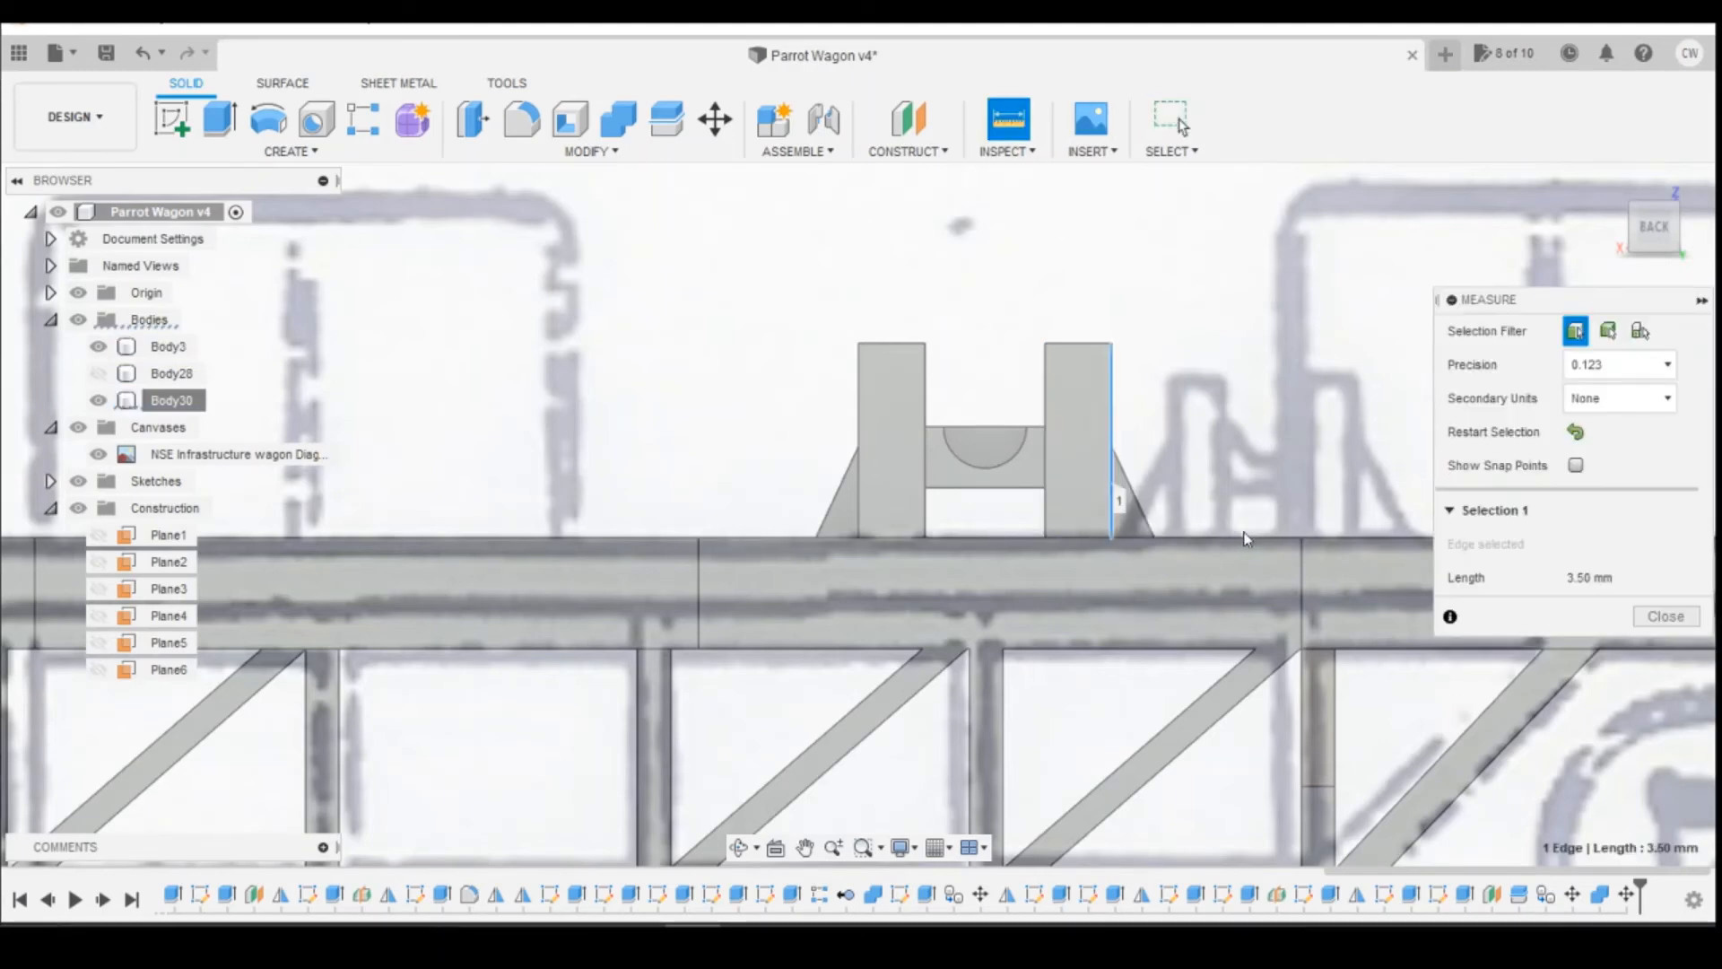
{"action": "left_click", "coordinate": [1302, 539]}
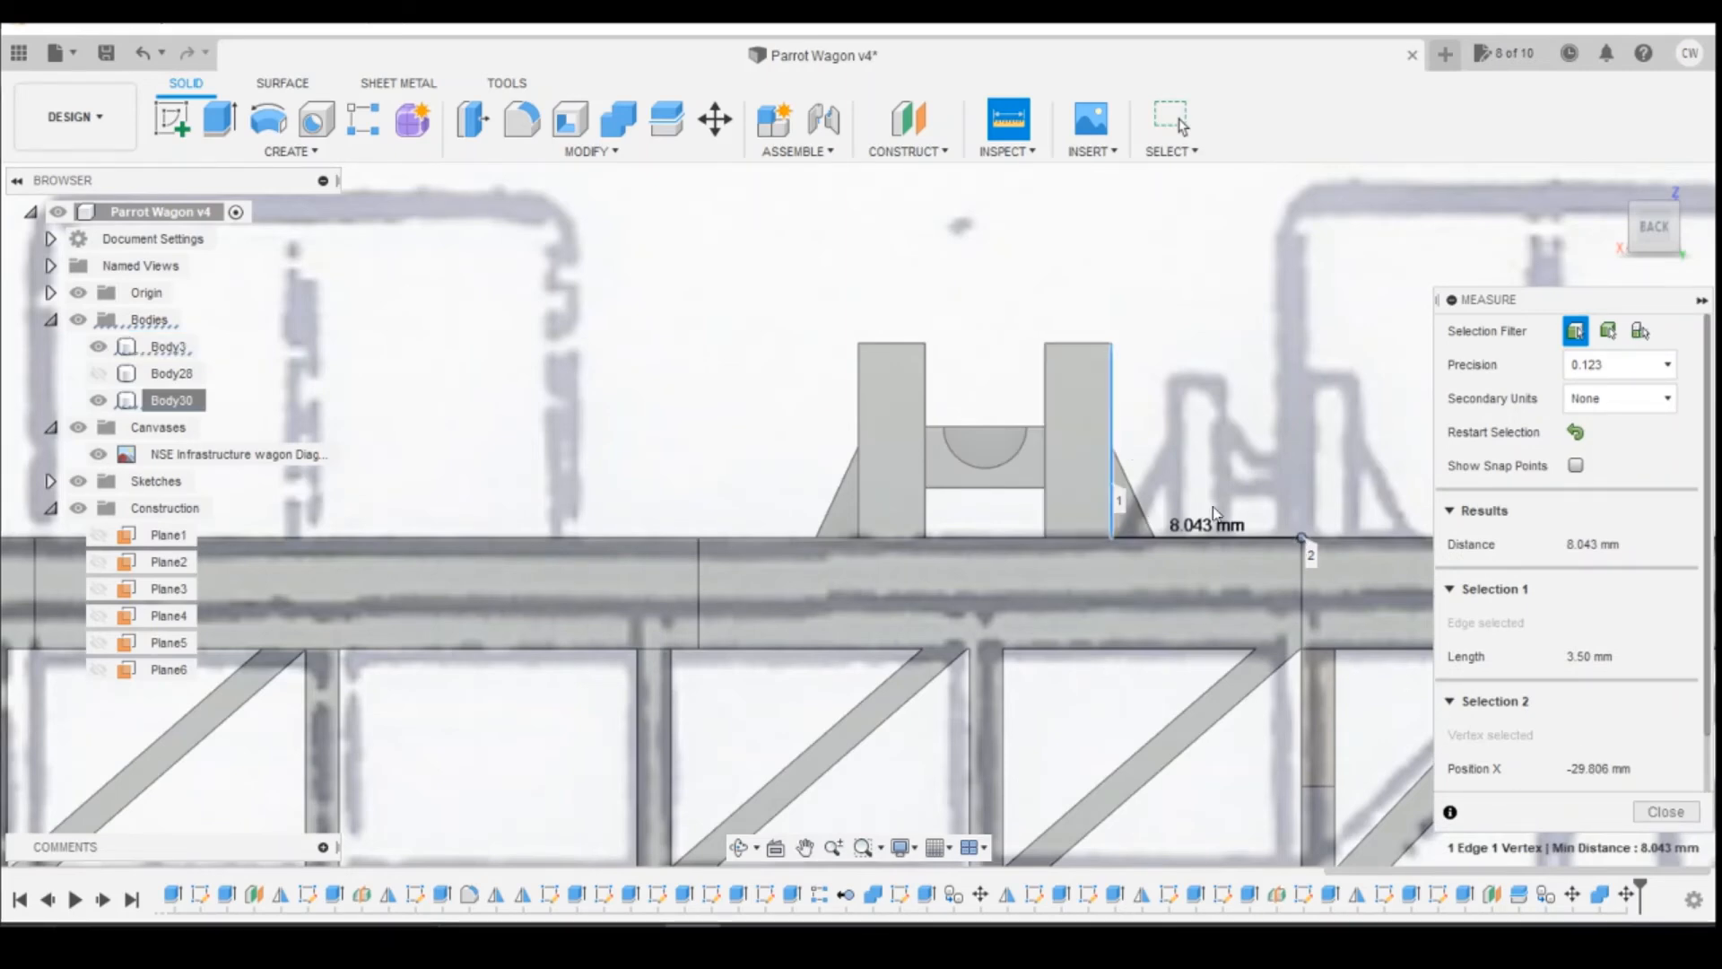
{"action": "key", "text": "Escape"}
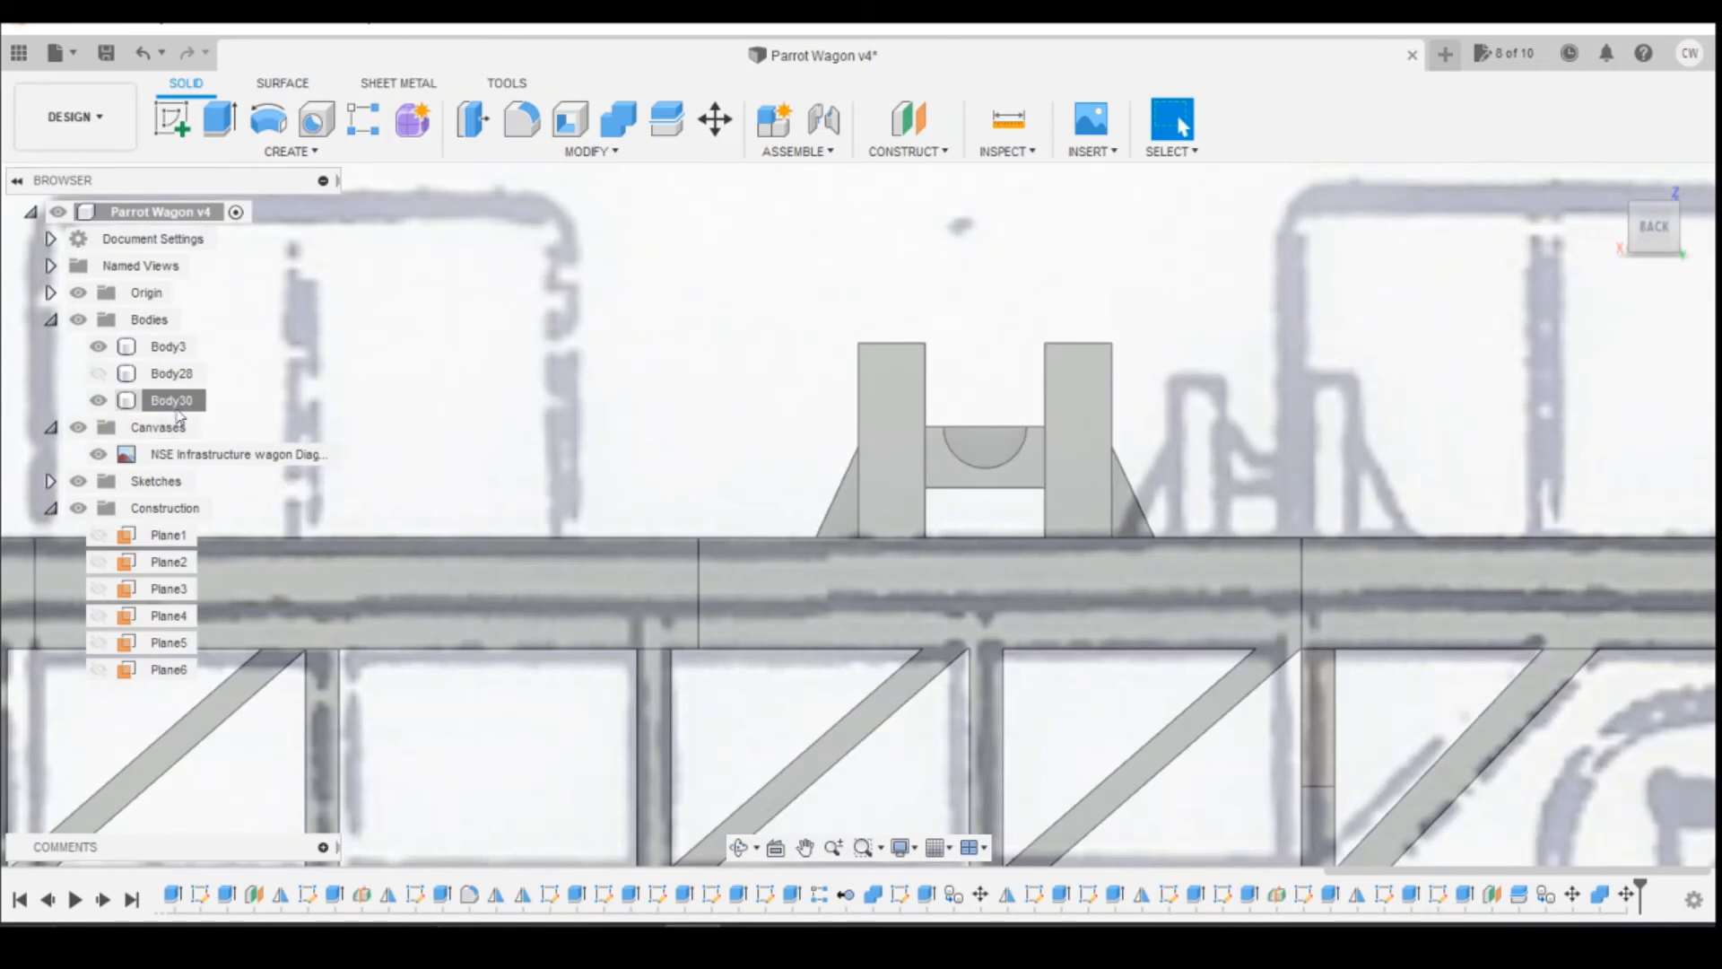
Step: Undo the last move of the short reel support
{"action": "right_click", "coordinate": [184, 403]}
{"action": "left_click", "coordinate": [143, 52]}
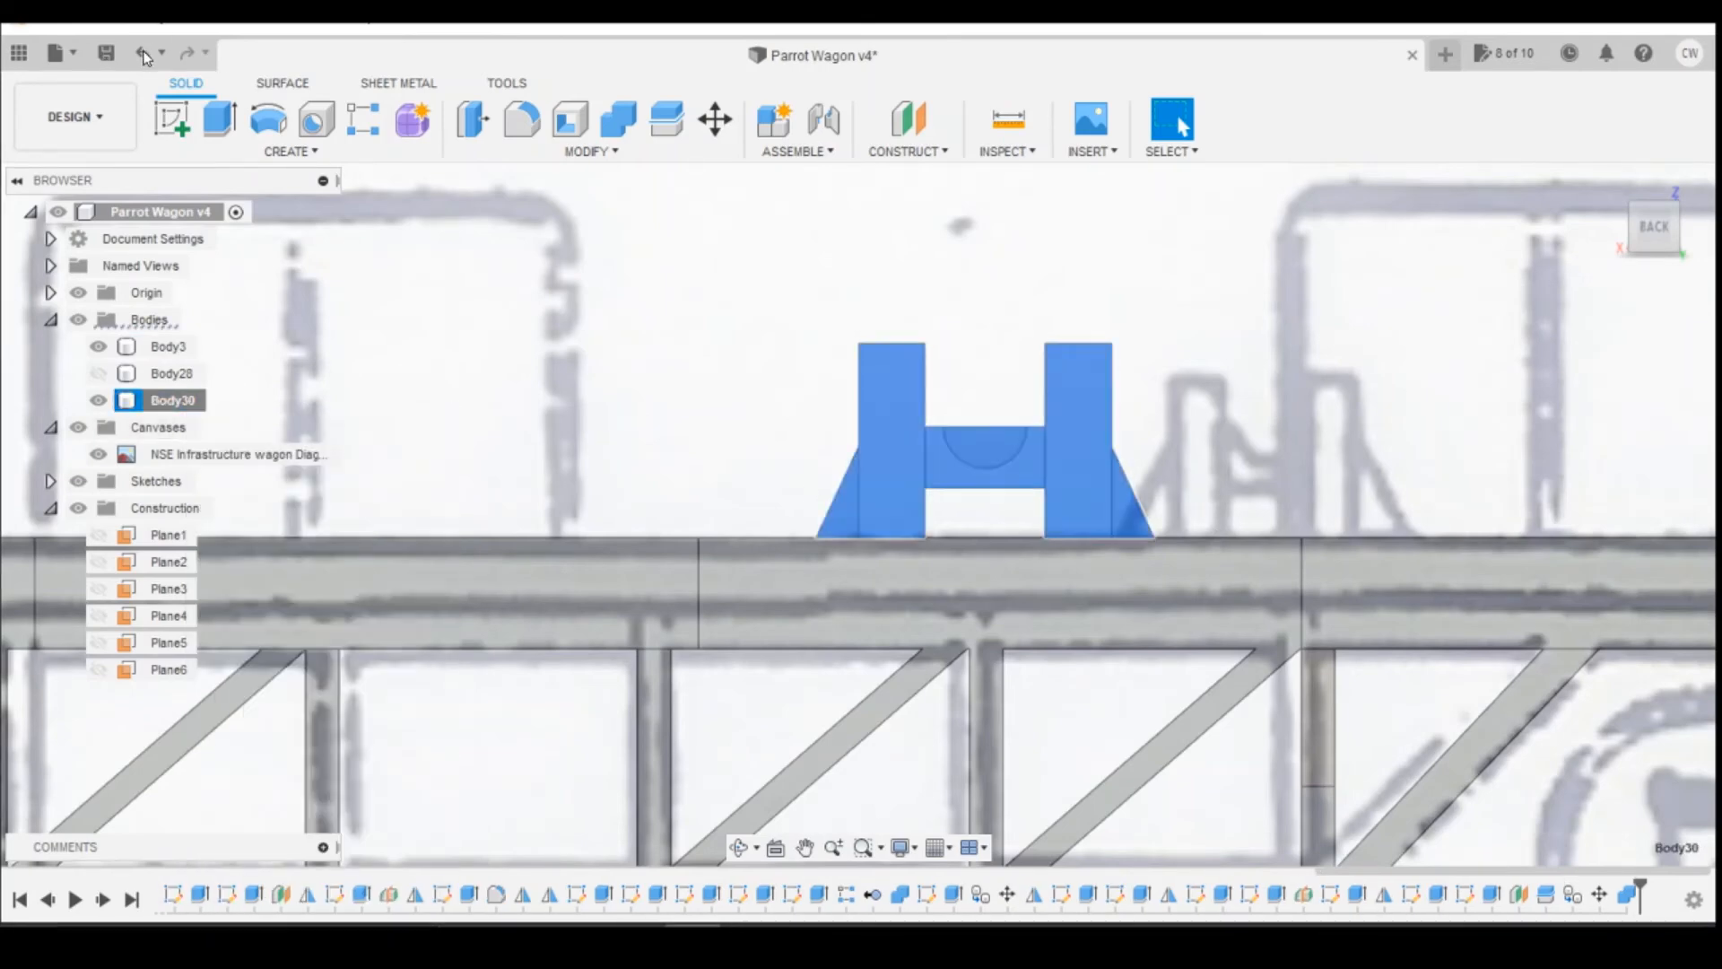
{"action": "left_click", "coordinate": [143, 52]}
Step: Try to move the short reel support by its outer post's back face, using an X distance of -0.5 mm
{"action": "left_click", "coordinate": [1066, 522]}
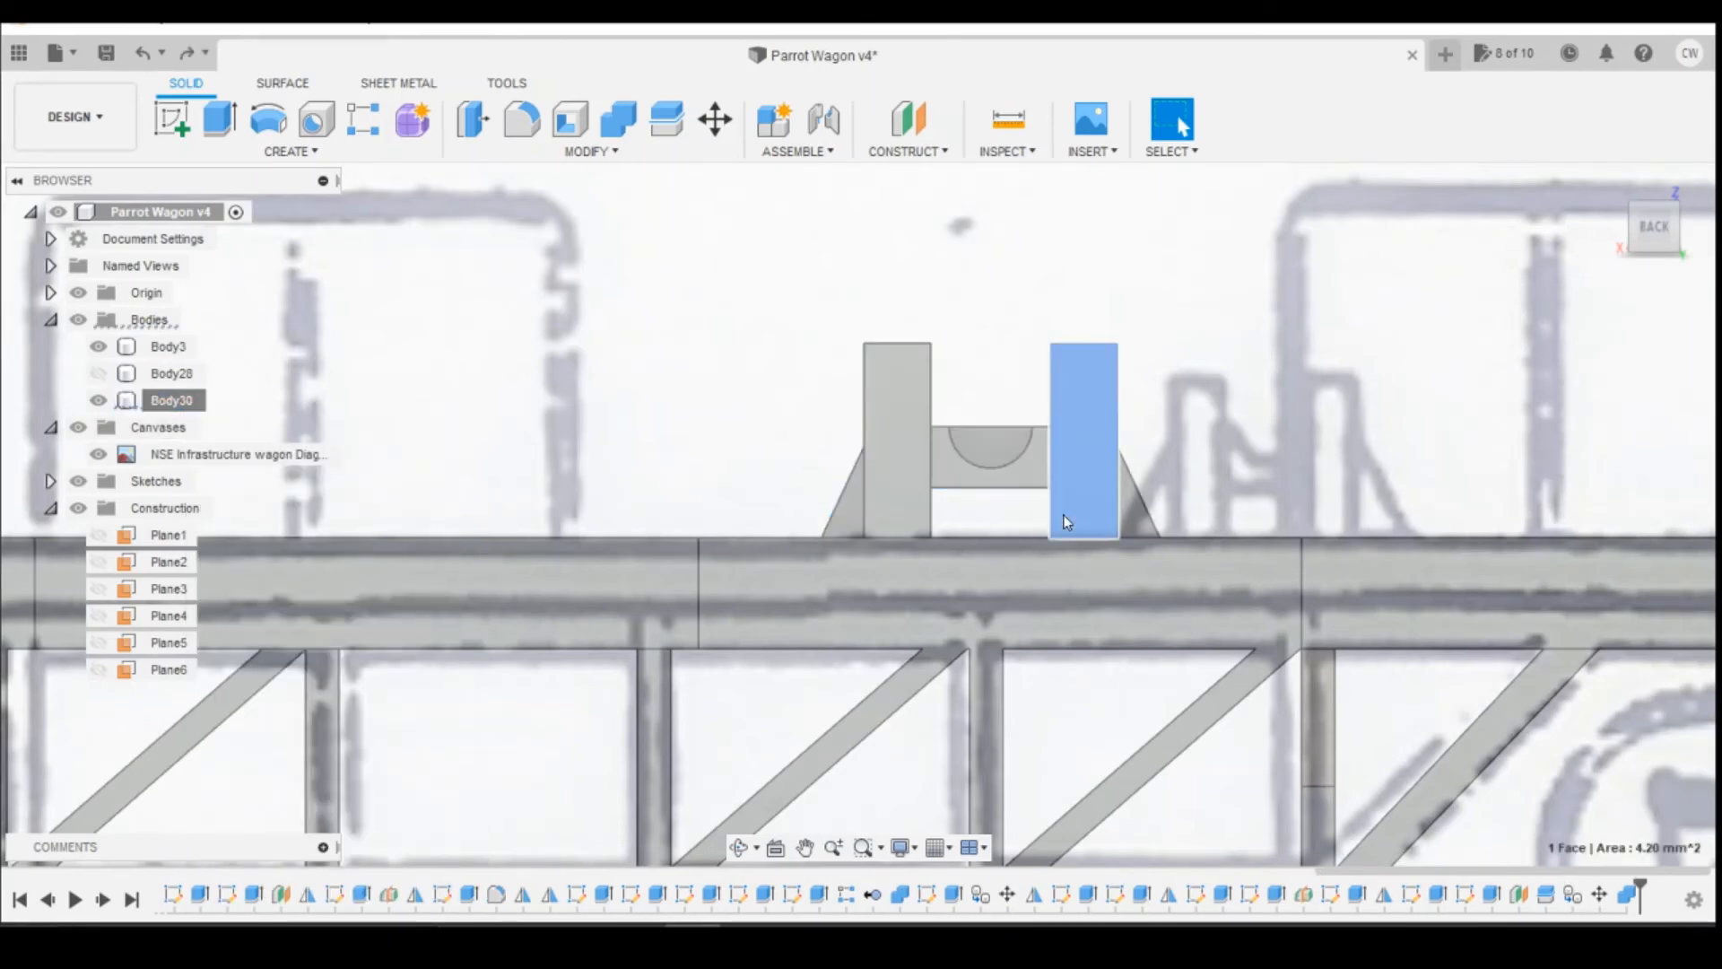
{"action": "right_click", "coordinate": [1066, 519]}
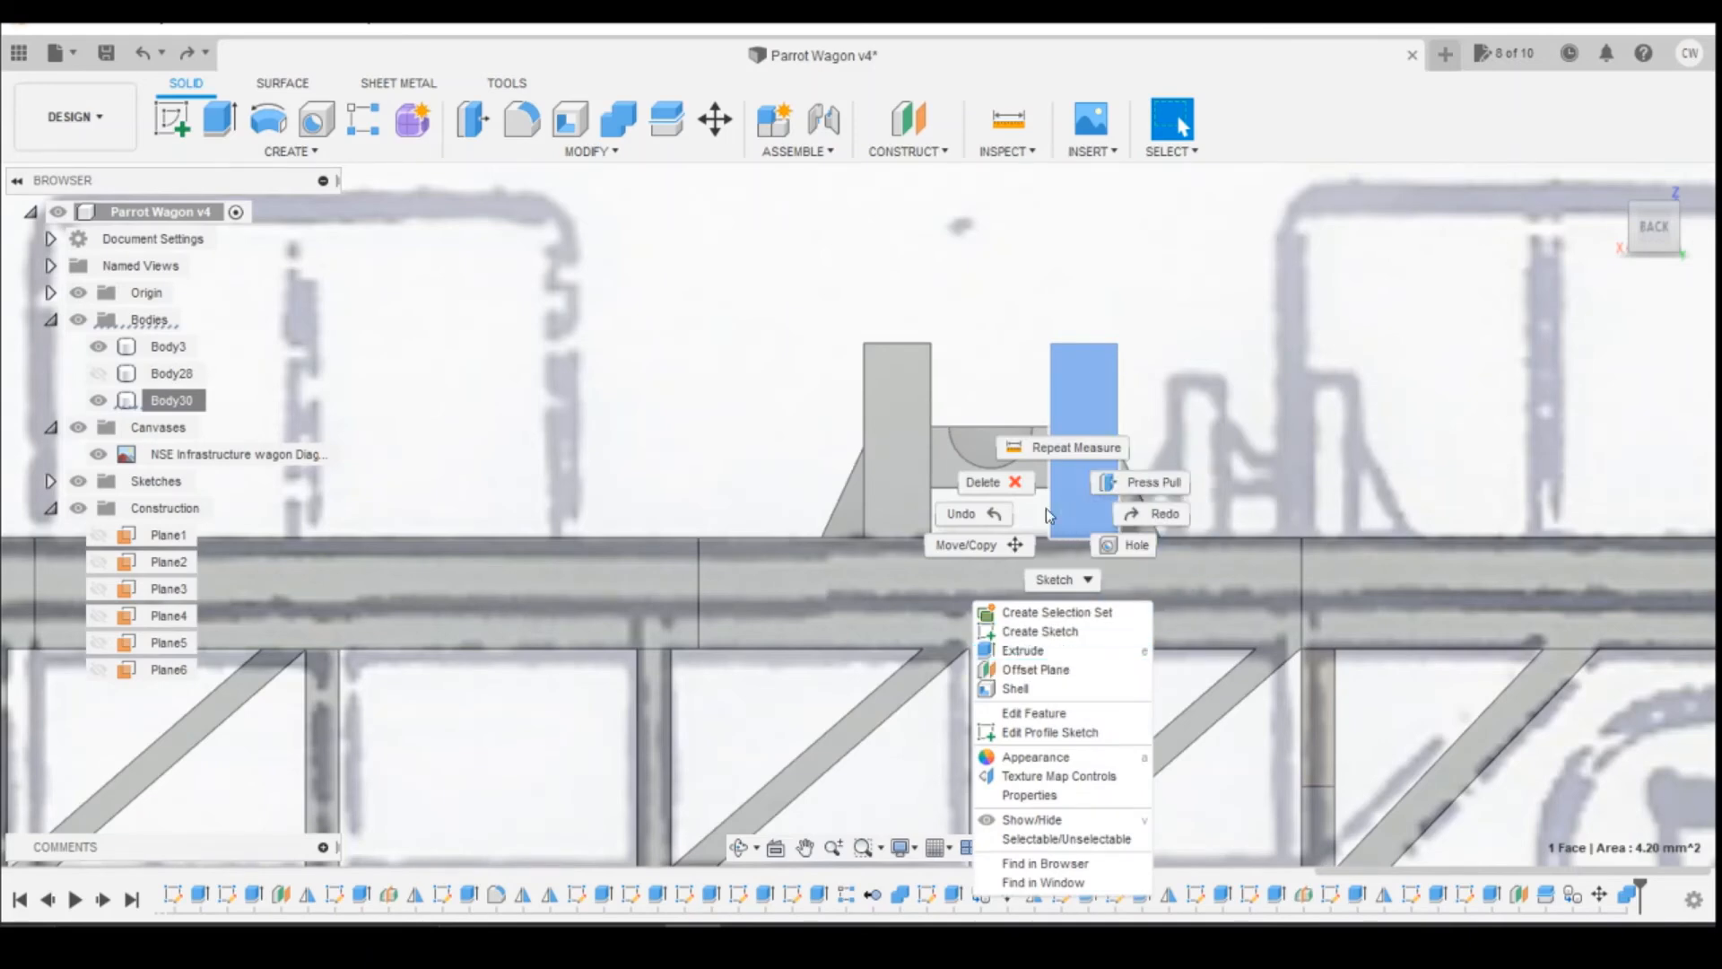
{"action": "left_click", "coordinate": [986, 547]}
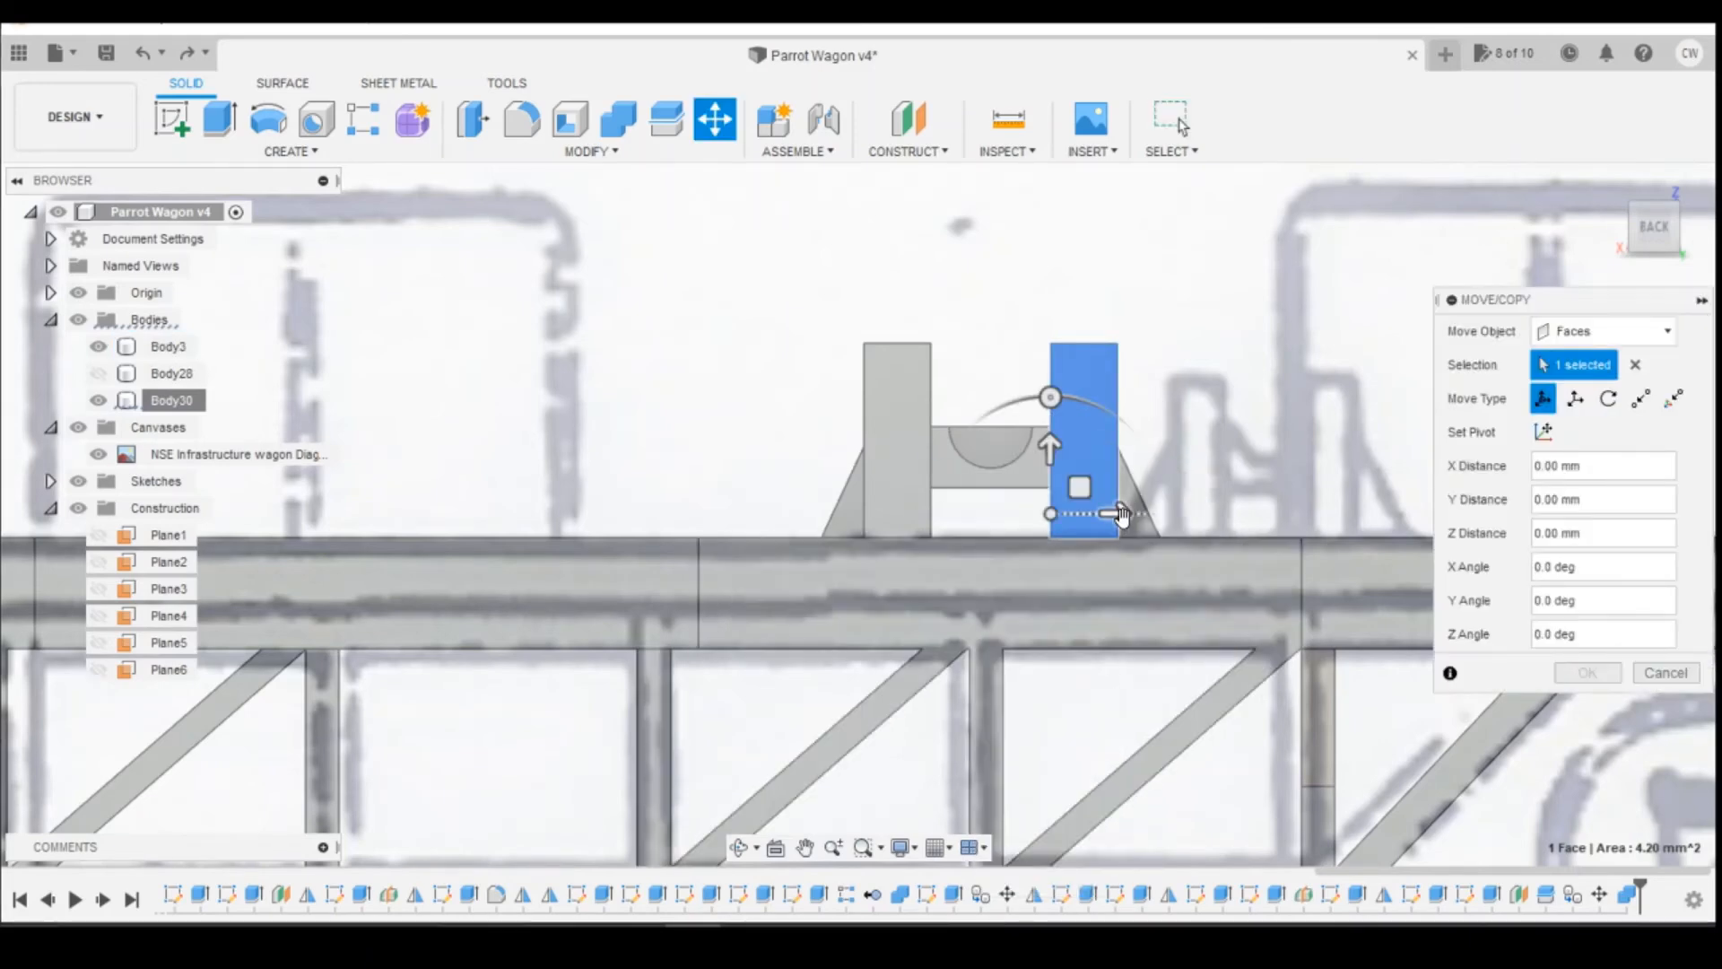
{"action": "left_click_drag", "start_coordinate": [1116, 514], "coordinate": [1146, 514]}
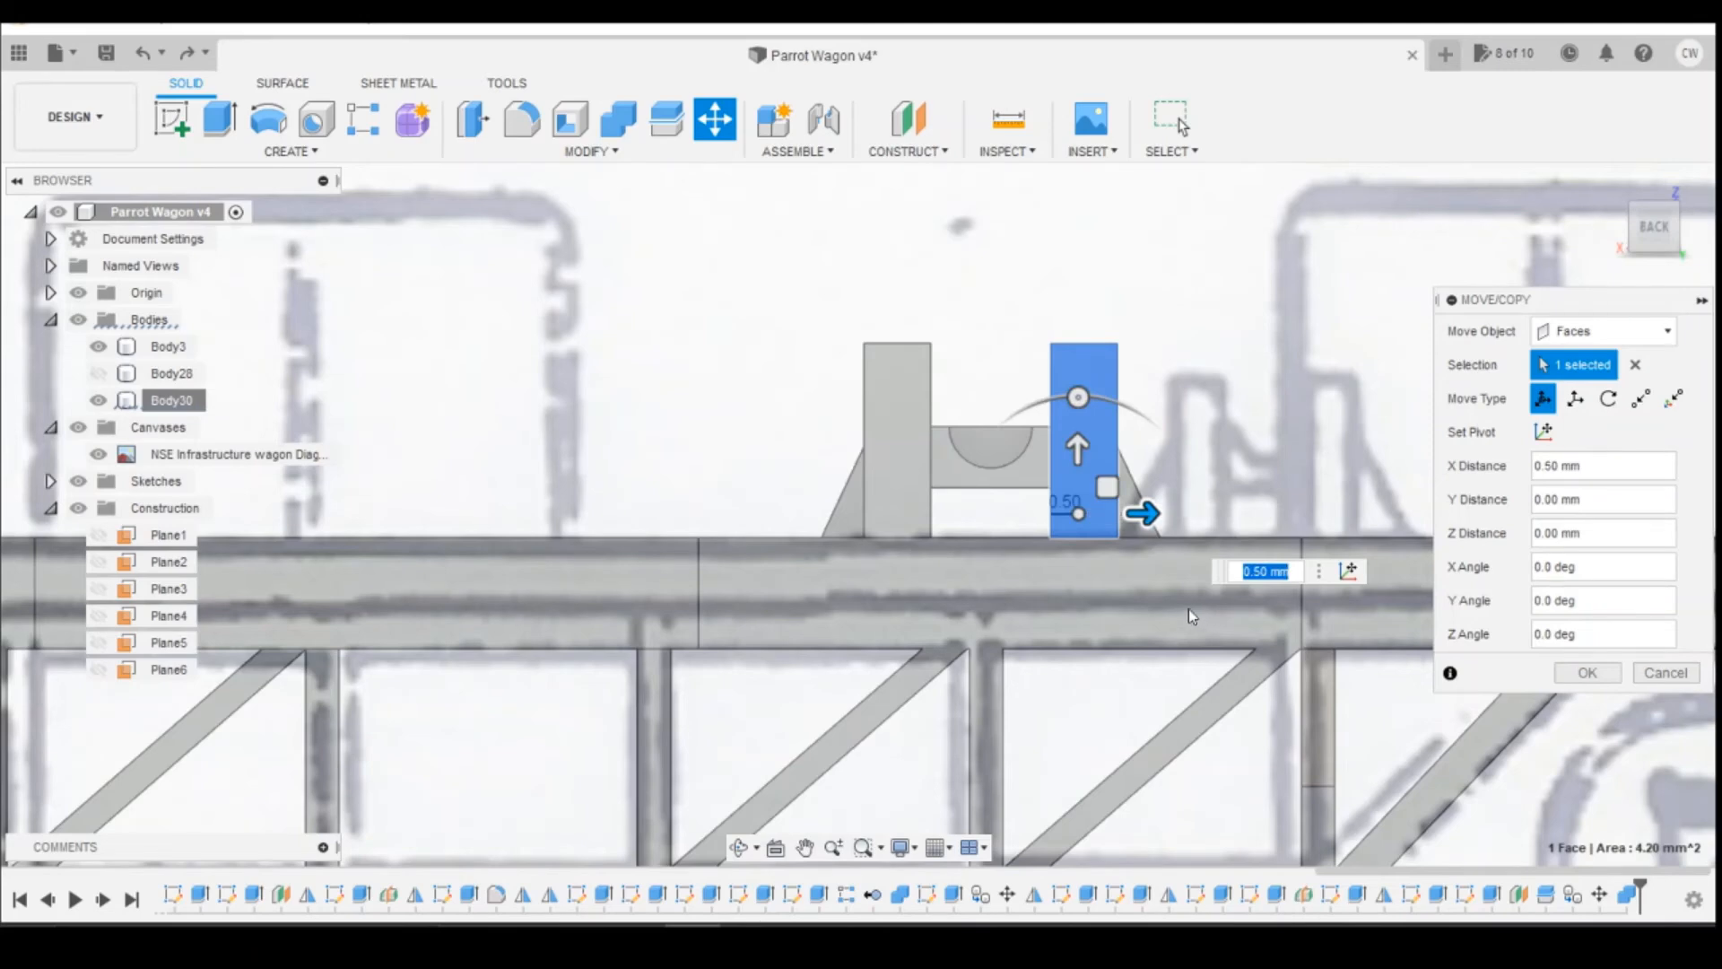
{"action": "type", "text": "-0.5"}
{"action": "key", "text": "Return"}
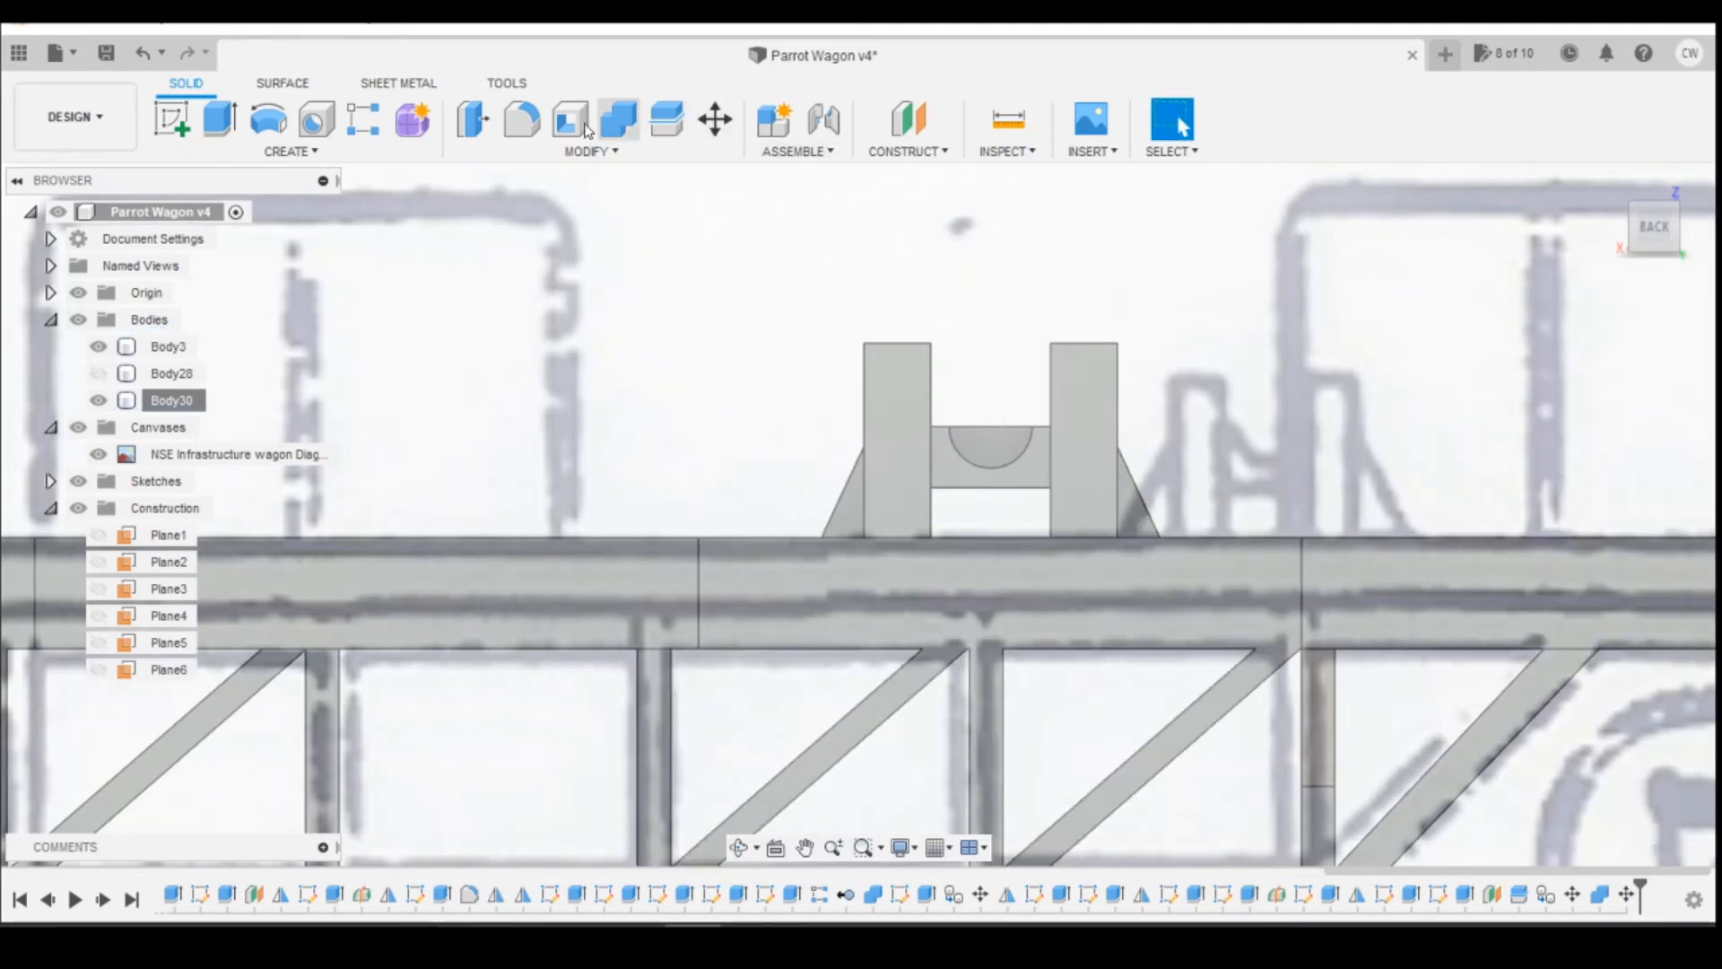
Step: Check the distance from the short support's outer post edge to the recess corner nearer the wagon's end
{"action": "left_click", "coordinate": [1017, 133]}
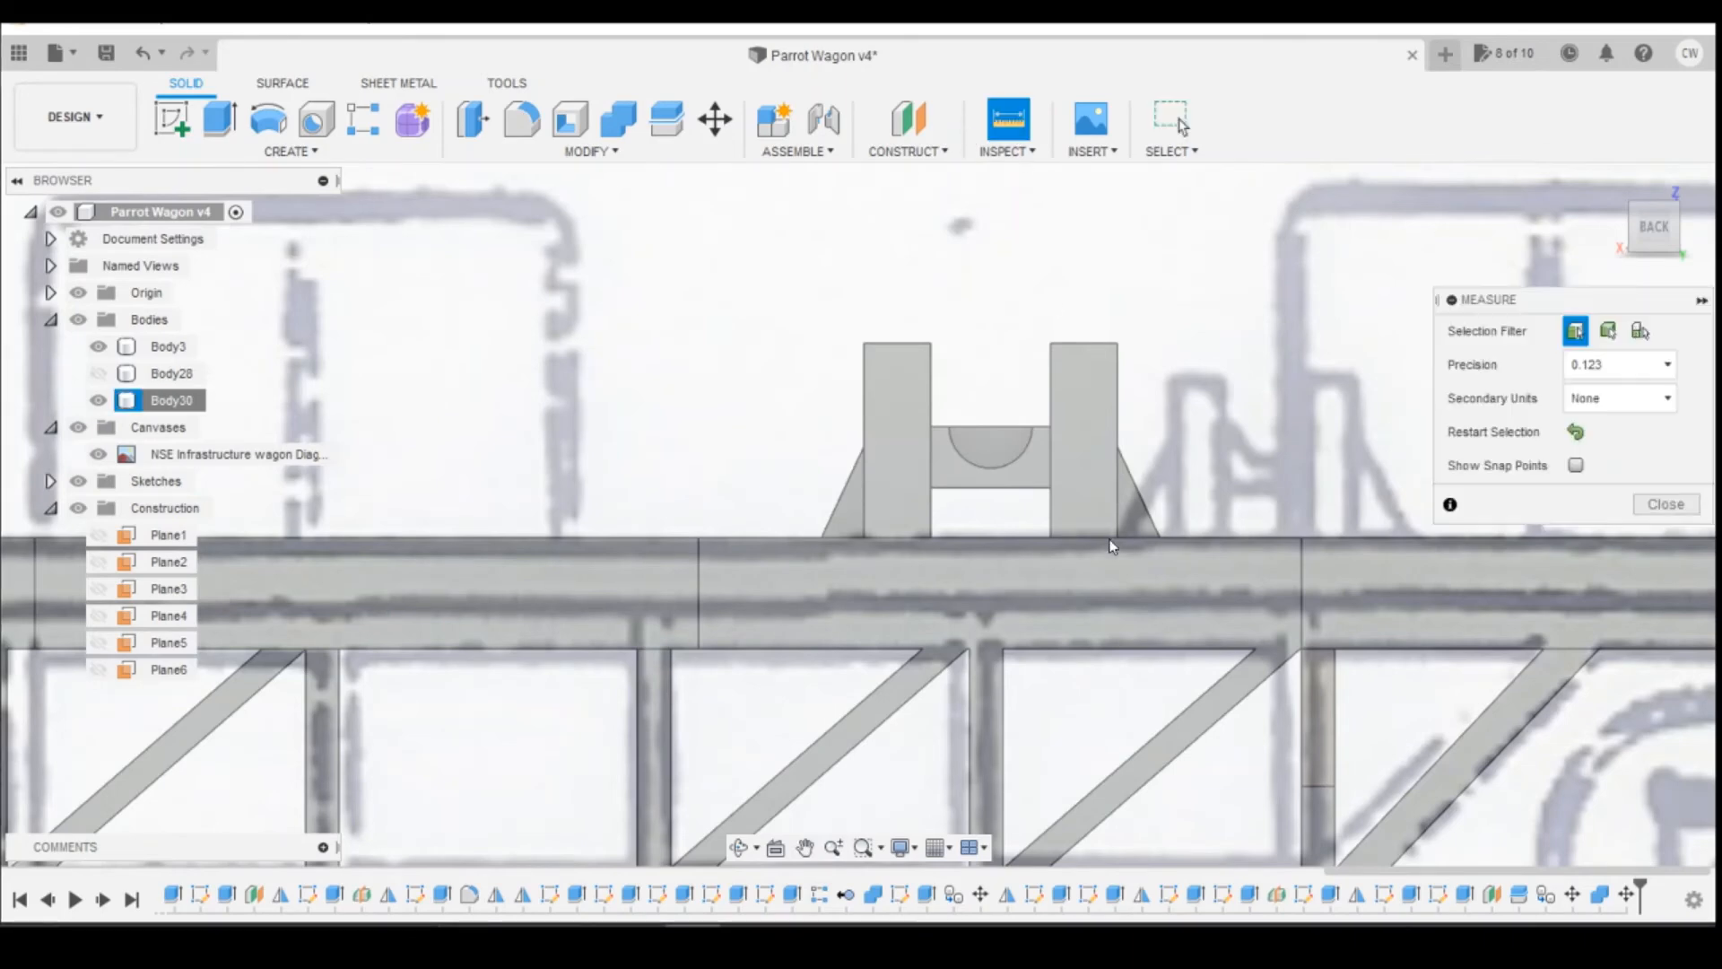
{"action": "left_click", "coordinate": [1117, 531]}
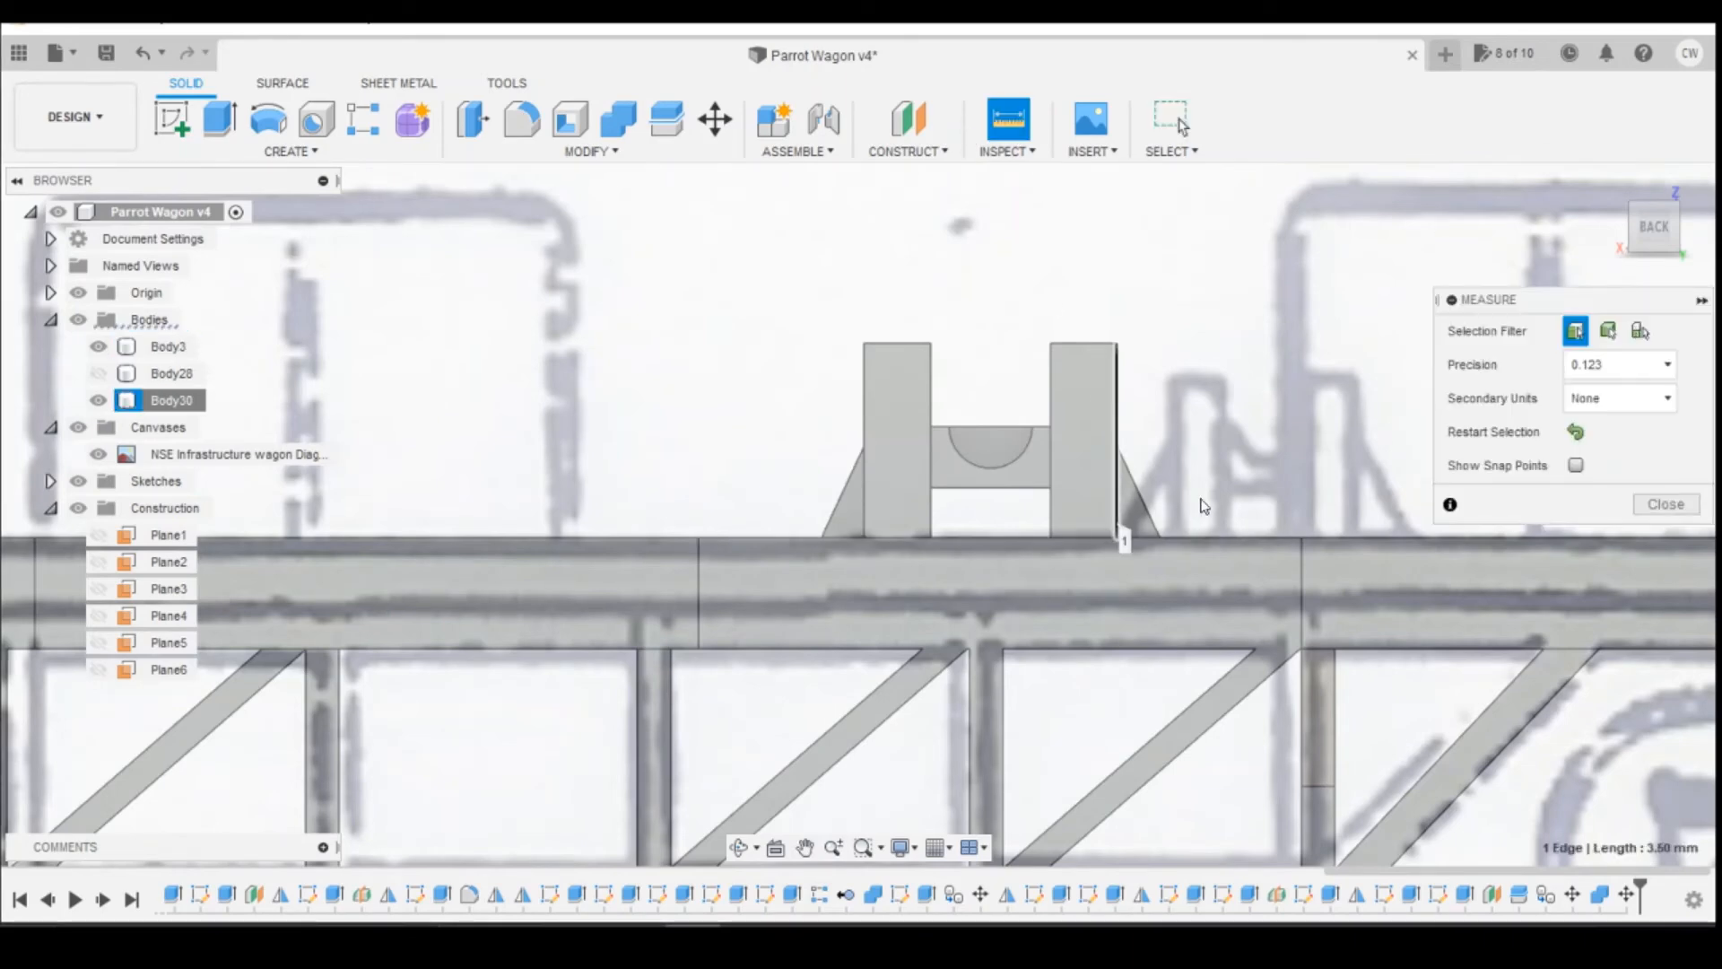
{"action": "left_click", "coordinate": [1300, 536]}
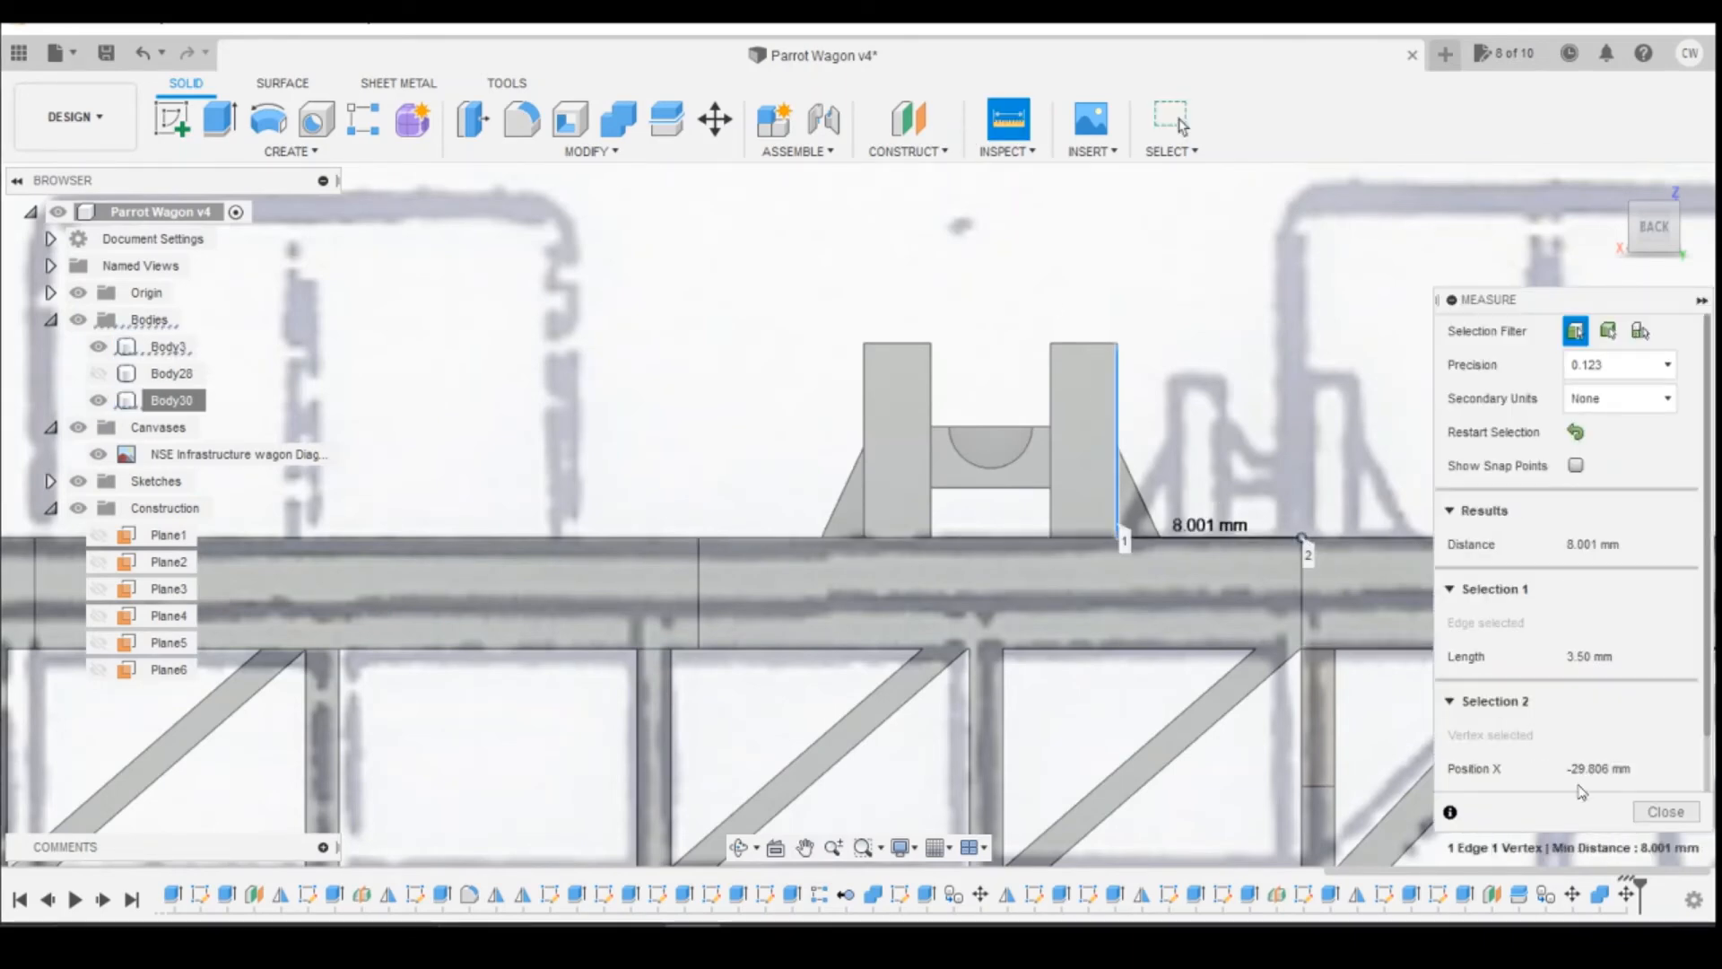
{"action": "left_click", "coordinate": [1666, 814]}
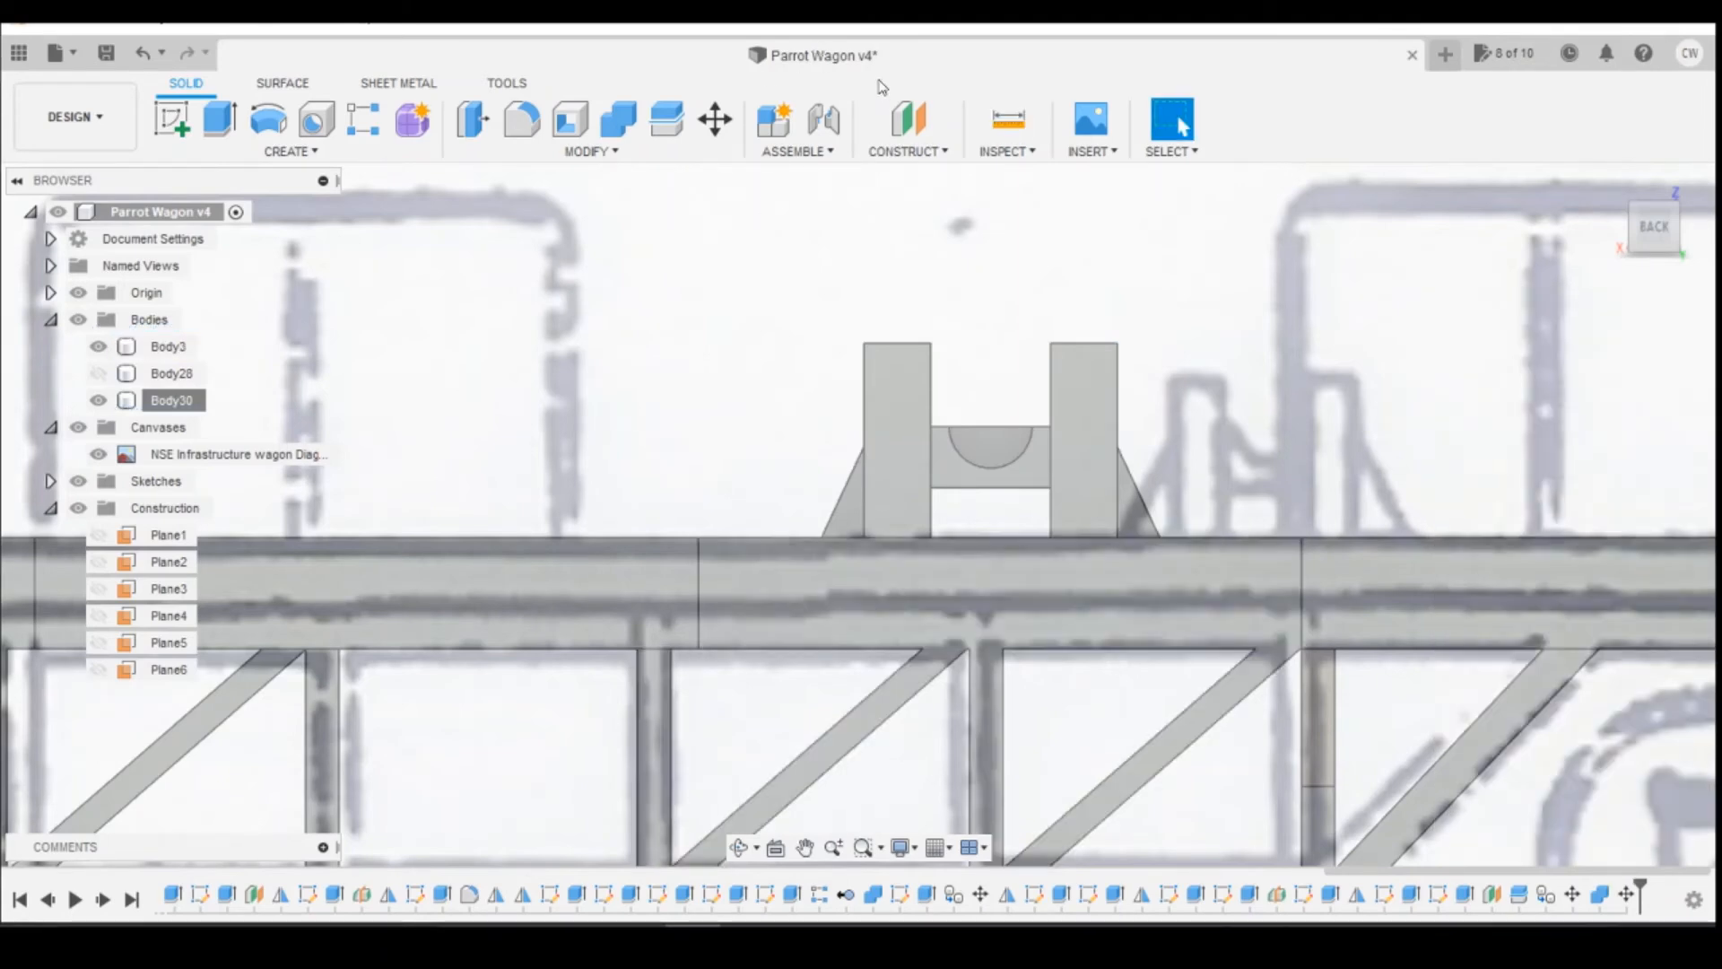
Step: Measure from the short support's inner post edge to the deck recess corner nearer the wagon's centre
{"action": "left_click", "coordinate": [1020, 149]}
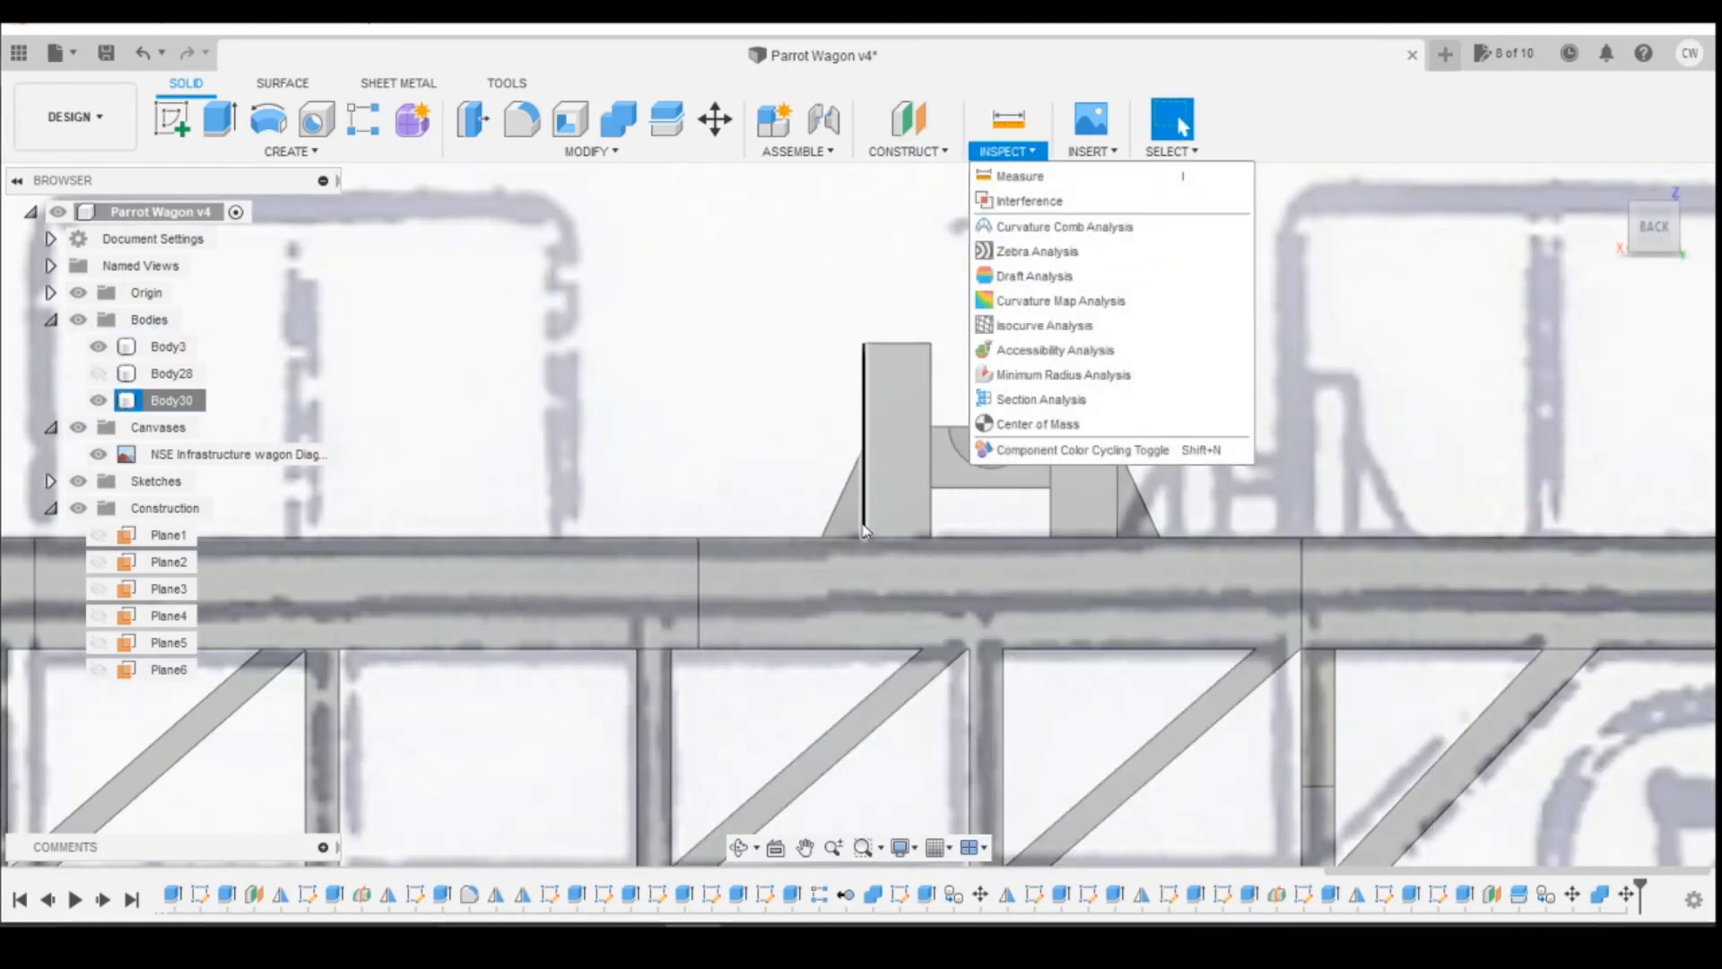
{"action": "left_click", "coordinate": [1009, 179]}
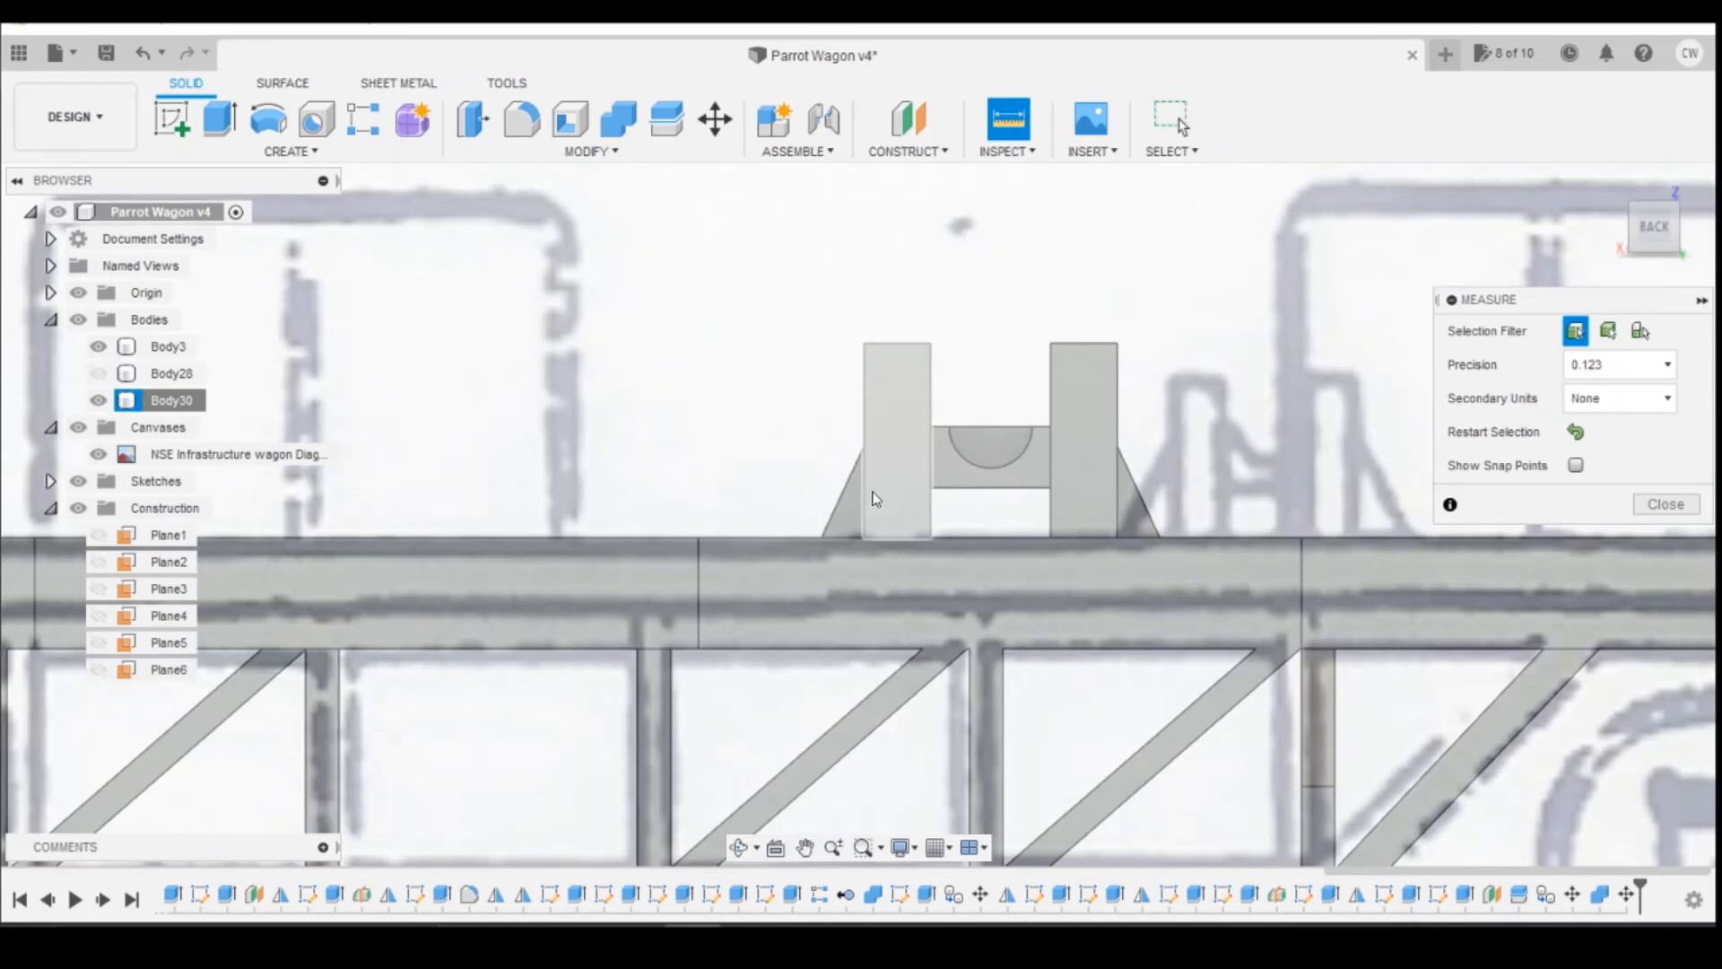
{"action": "left_click", "coordinate": [866, 498]}
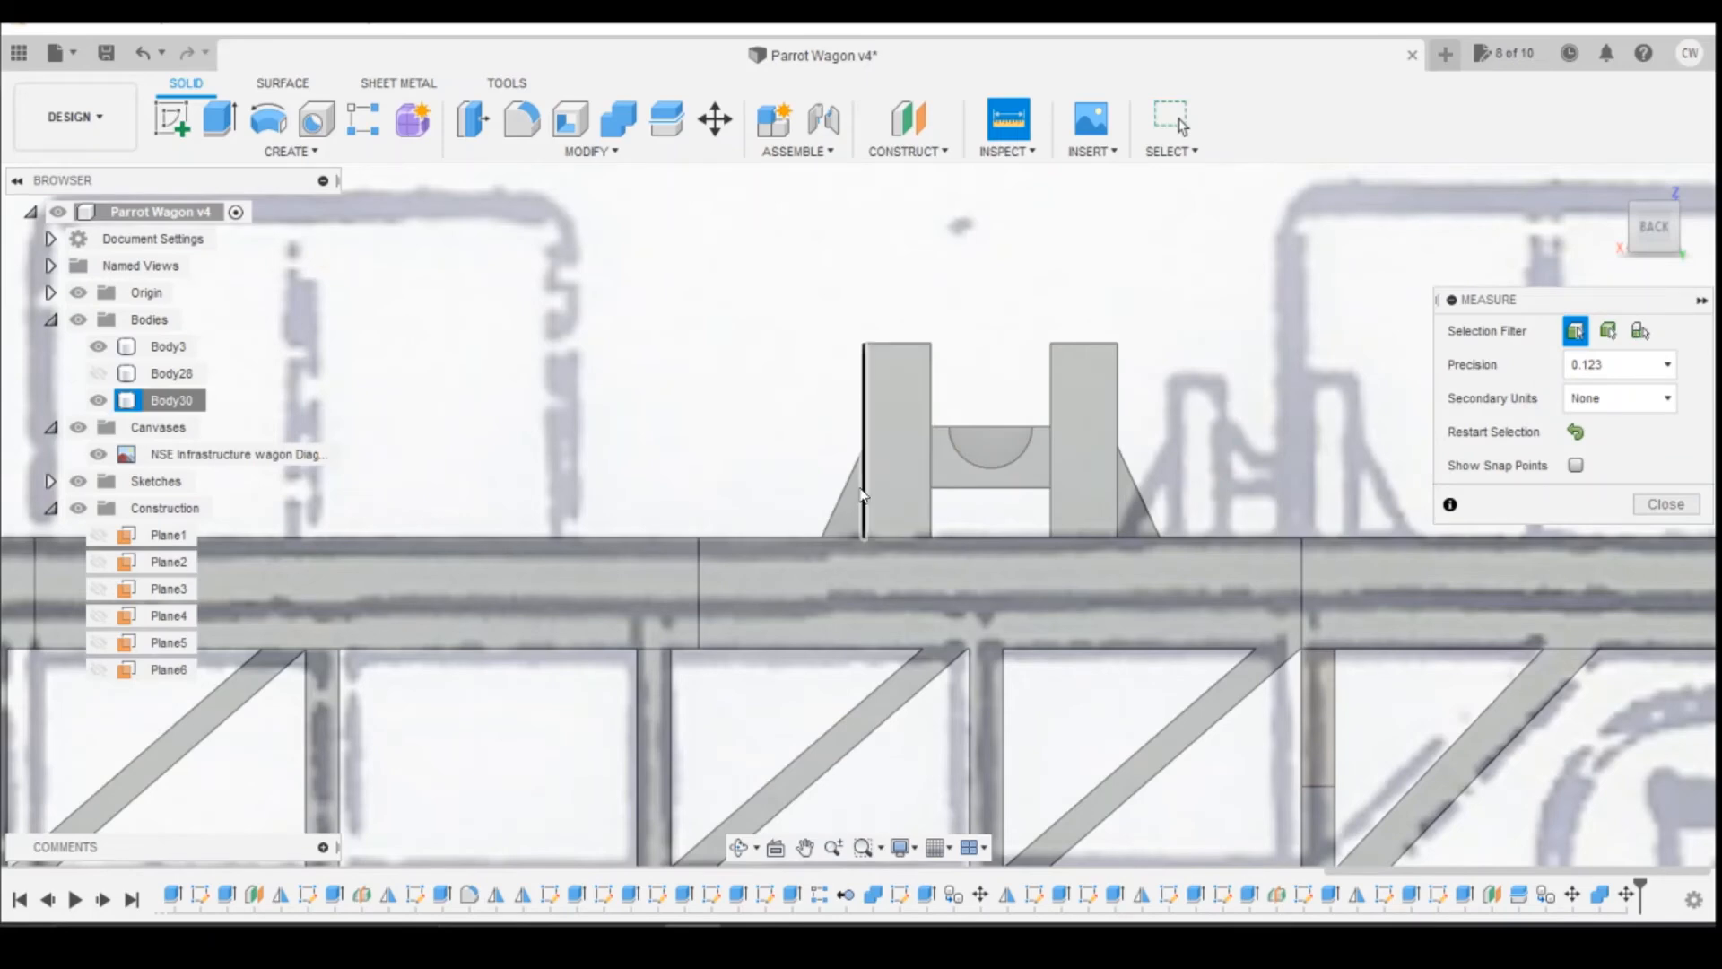
{"action": "left_click", "coordinate": [700, 537]}
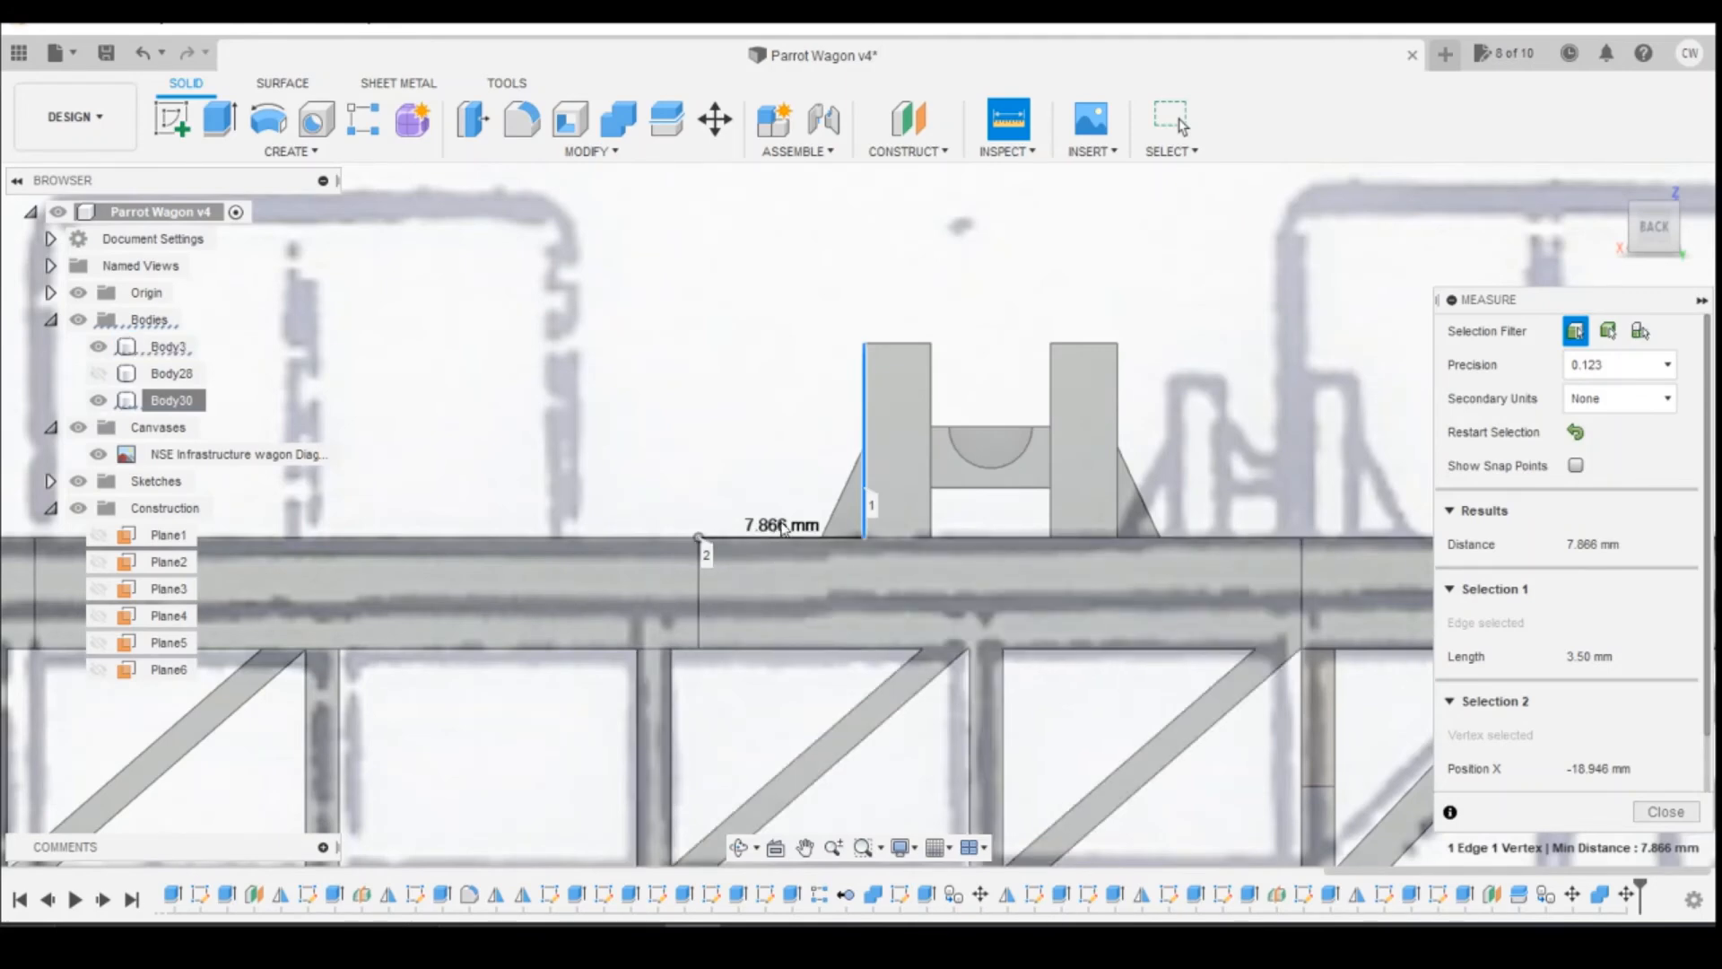
{"action": "key", "text": "Escape"}
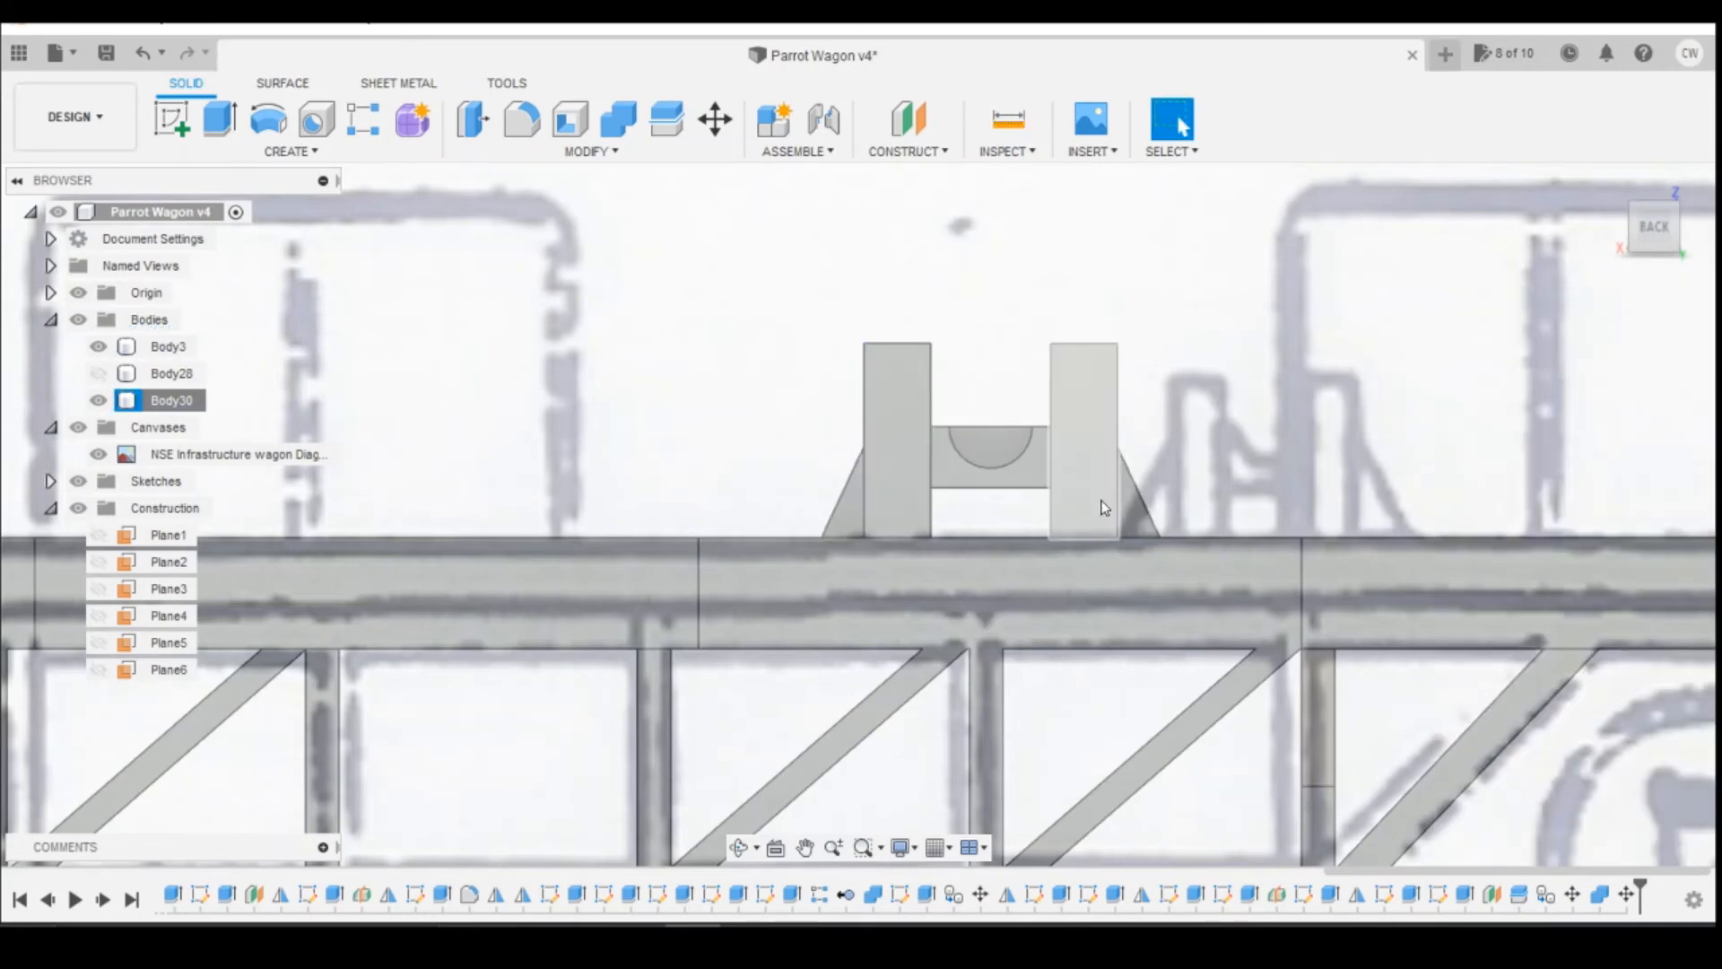
{"action": "right_click", "coordinate": [1089, 465]}
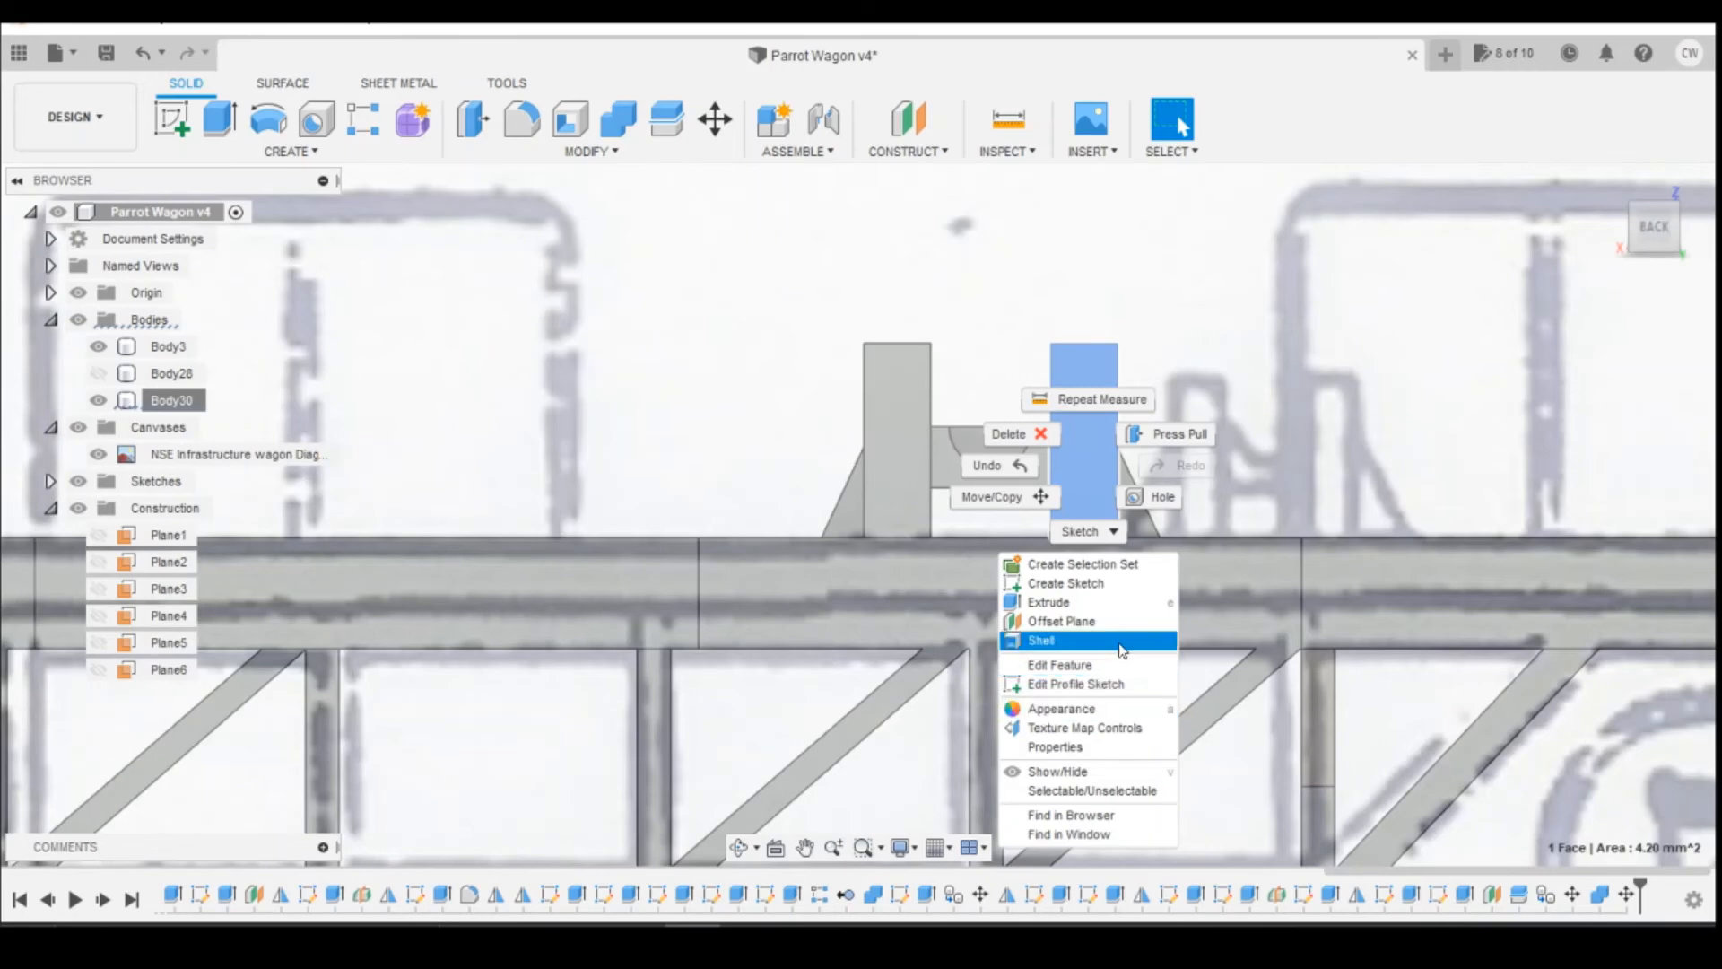
{"action": "left_click", "coordinate": [1023, 497]}
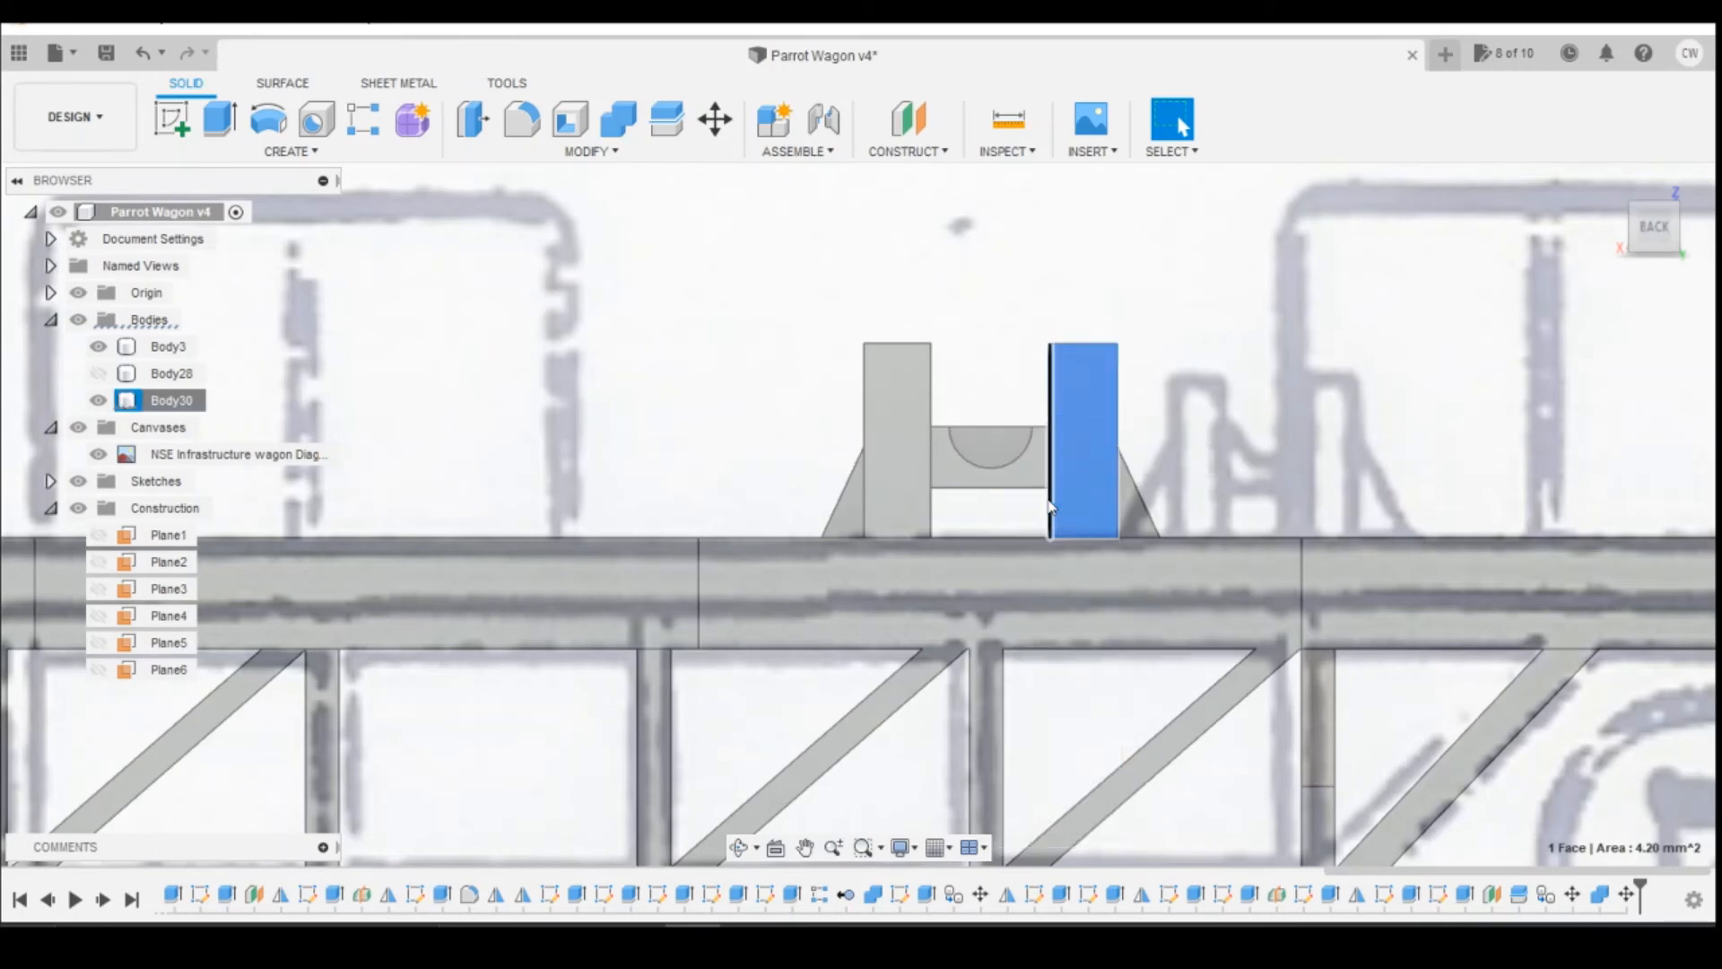
{"action": "left_click", "coordinate": [1159, 465]}
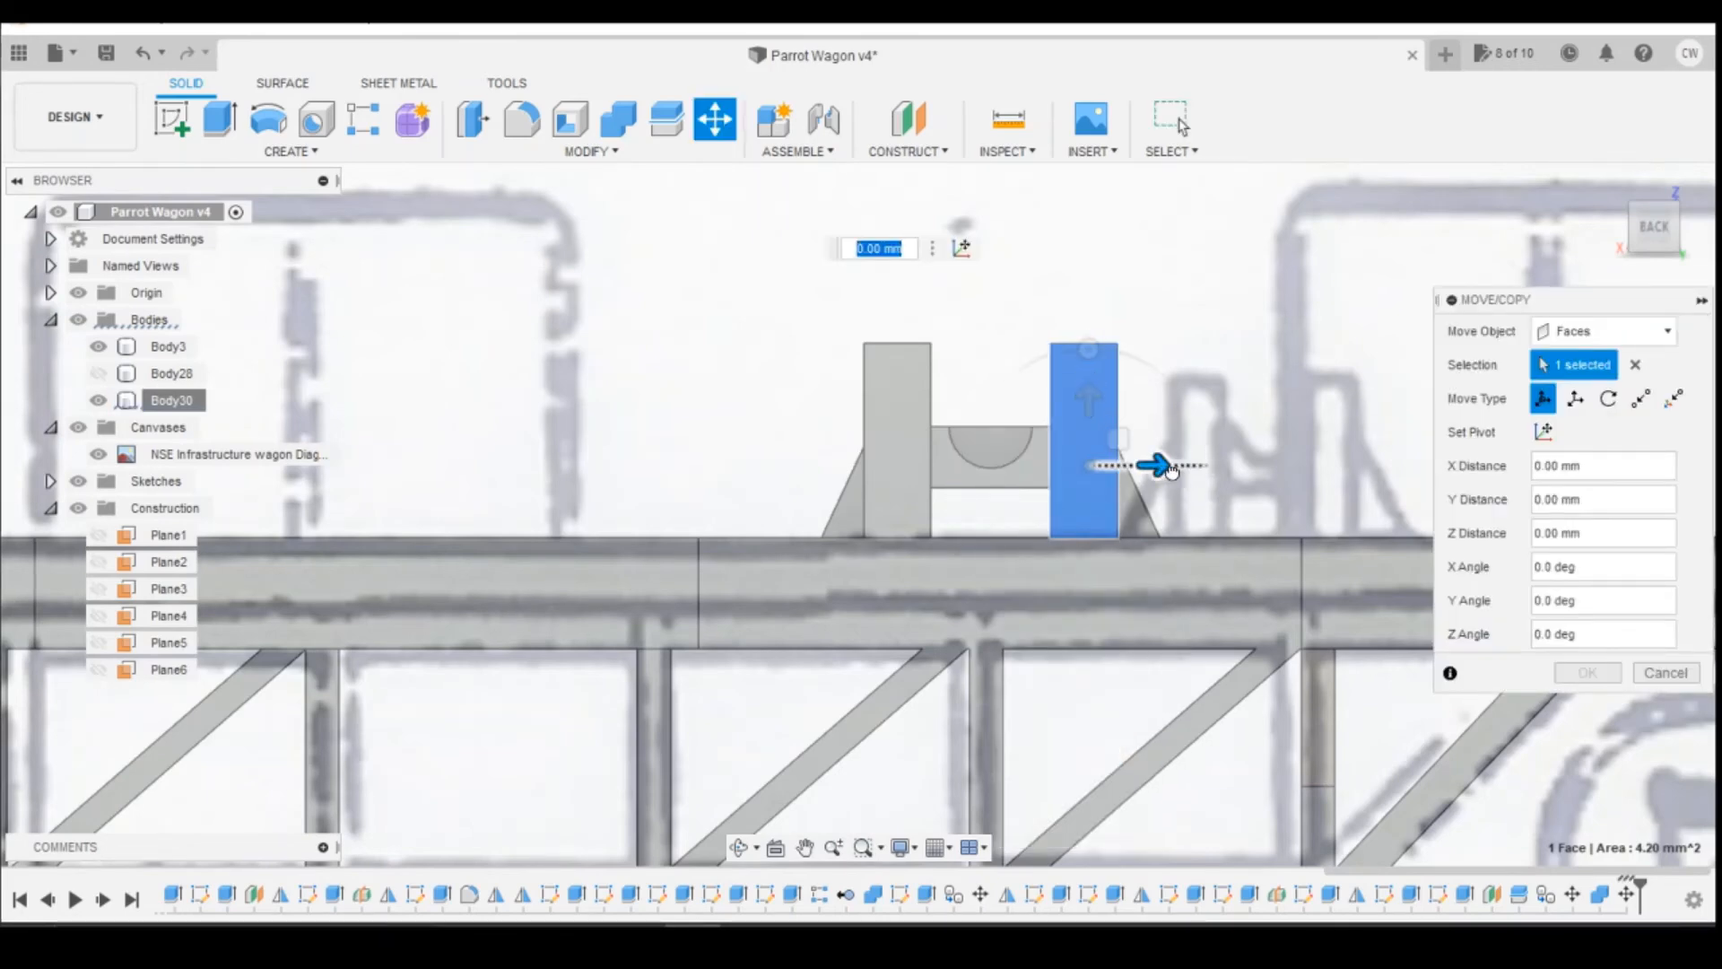
{"action": "mouse_move", "coordinate": [1170, 470]}
{"action": "left_mouse_down"}
{"action": "mouse_move", "coordinate": [1202, 467]}
{"action": "mouse_move", "coordinate": [1159, 465]}
{"action": "left_mouse_up"}
{"action": "left_click_drag", "start_coordinate": [1667, 231], "coordinate": [1629, 278]}
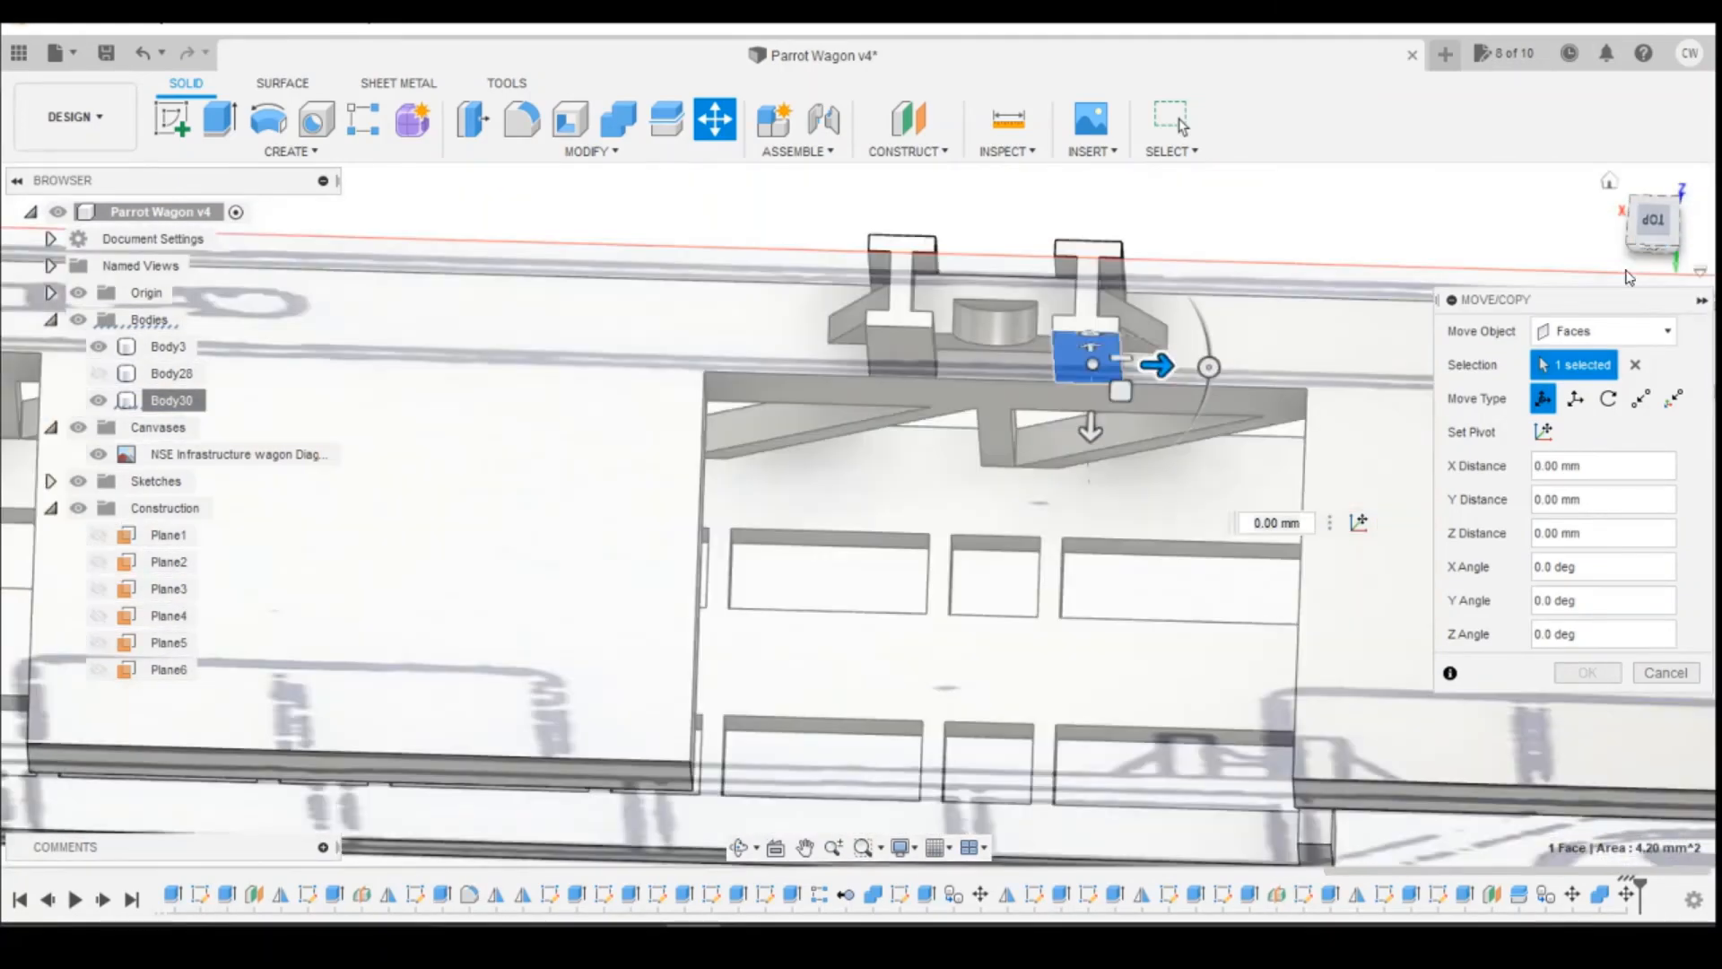
{"action": "left_click", "coordinate": [1633, 364]}
{"action": "left_click", "coordinate": [1608, 335]}
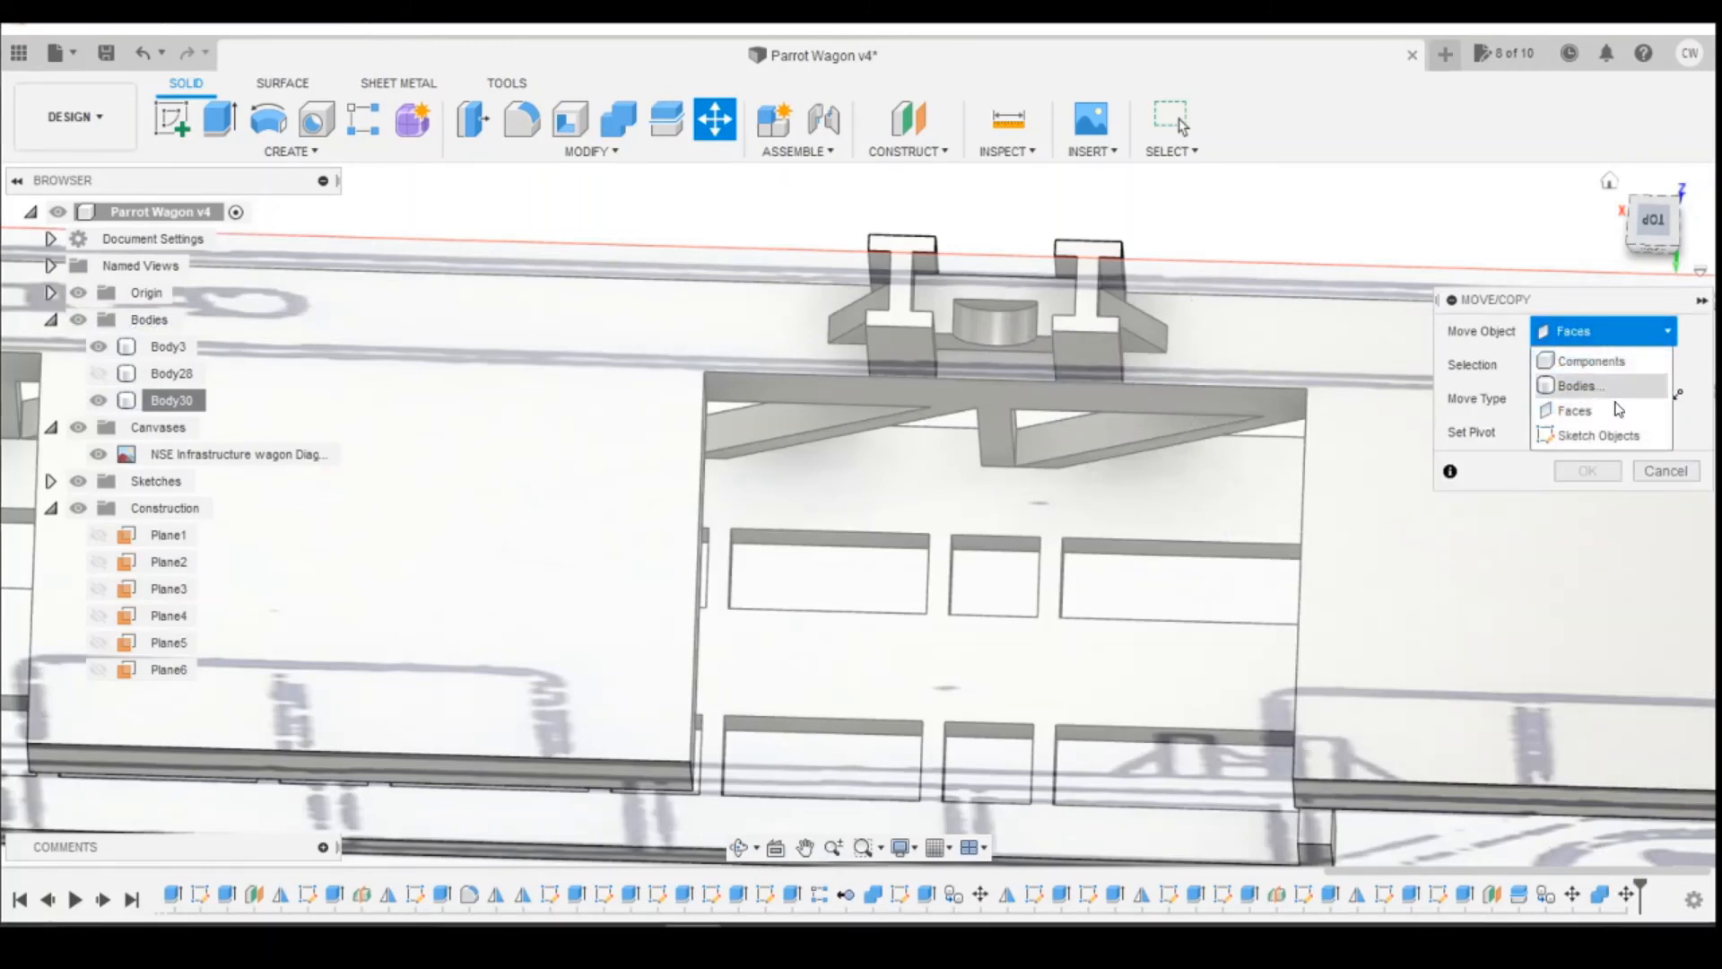
{"action": "left_click", "coordinate": [1580, 384]}
{"action": "left_click", "coordinate": [1204, 352]}
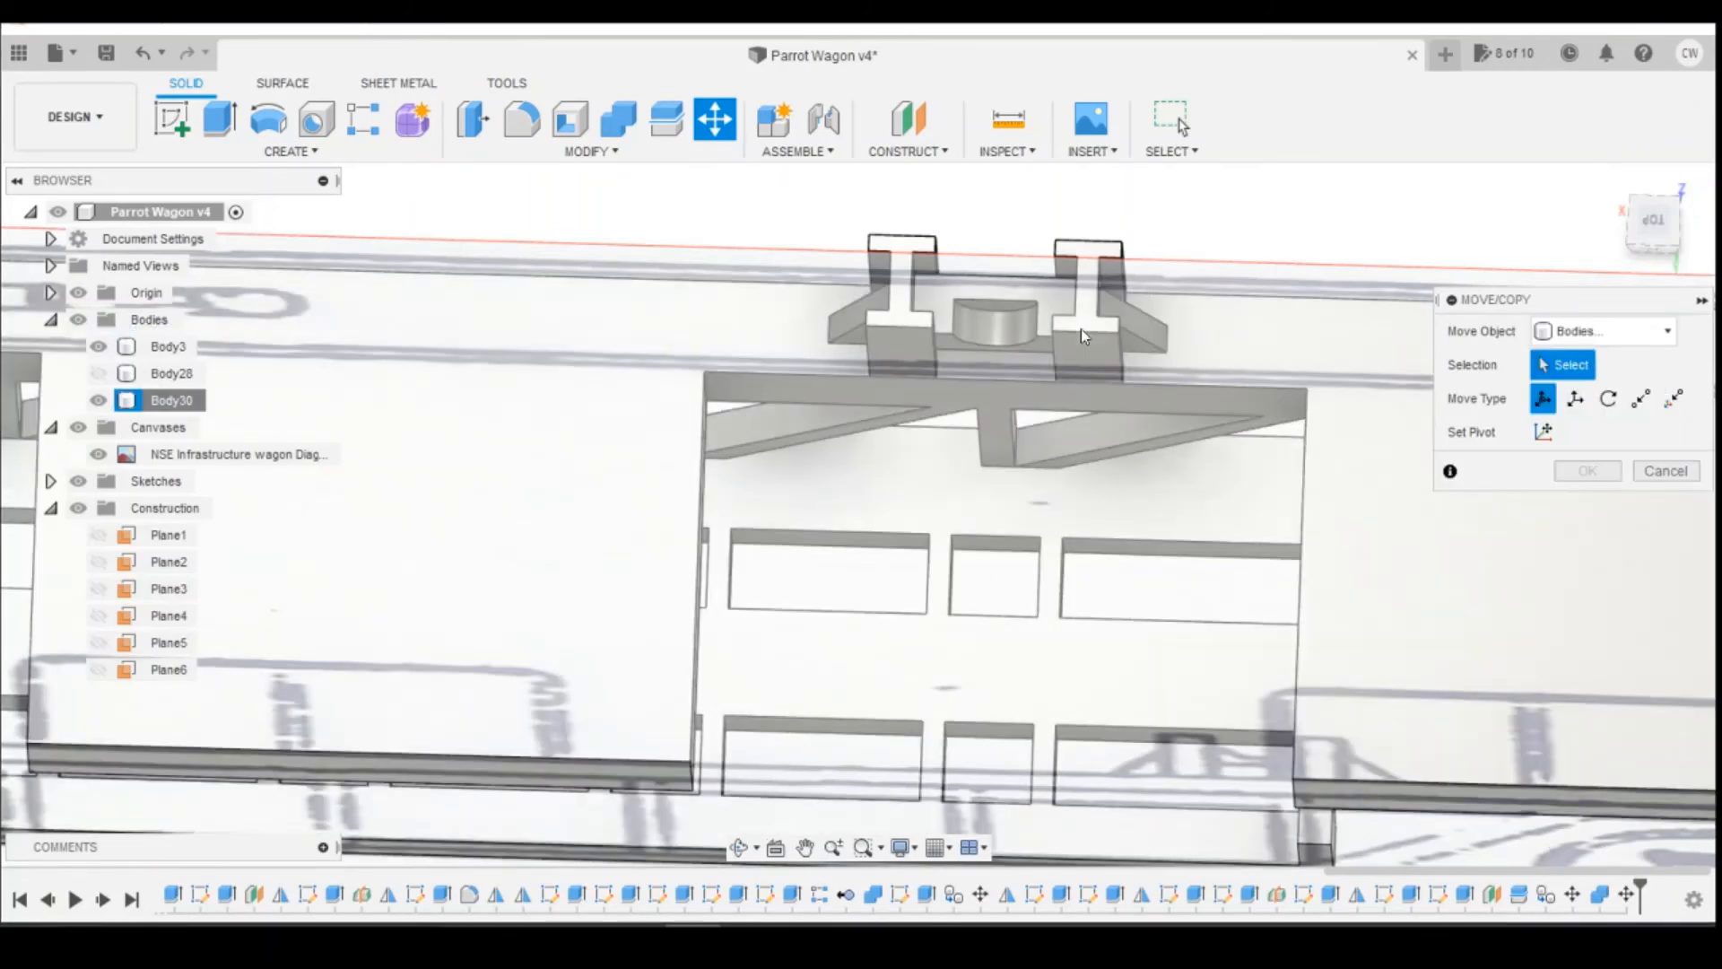
{"action": "key", "text": "Escape"}
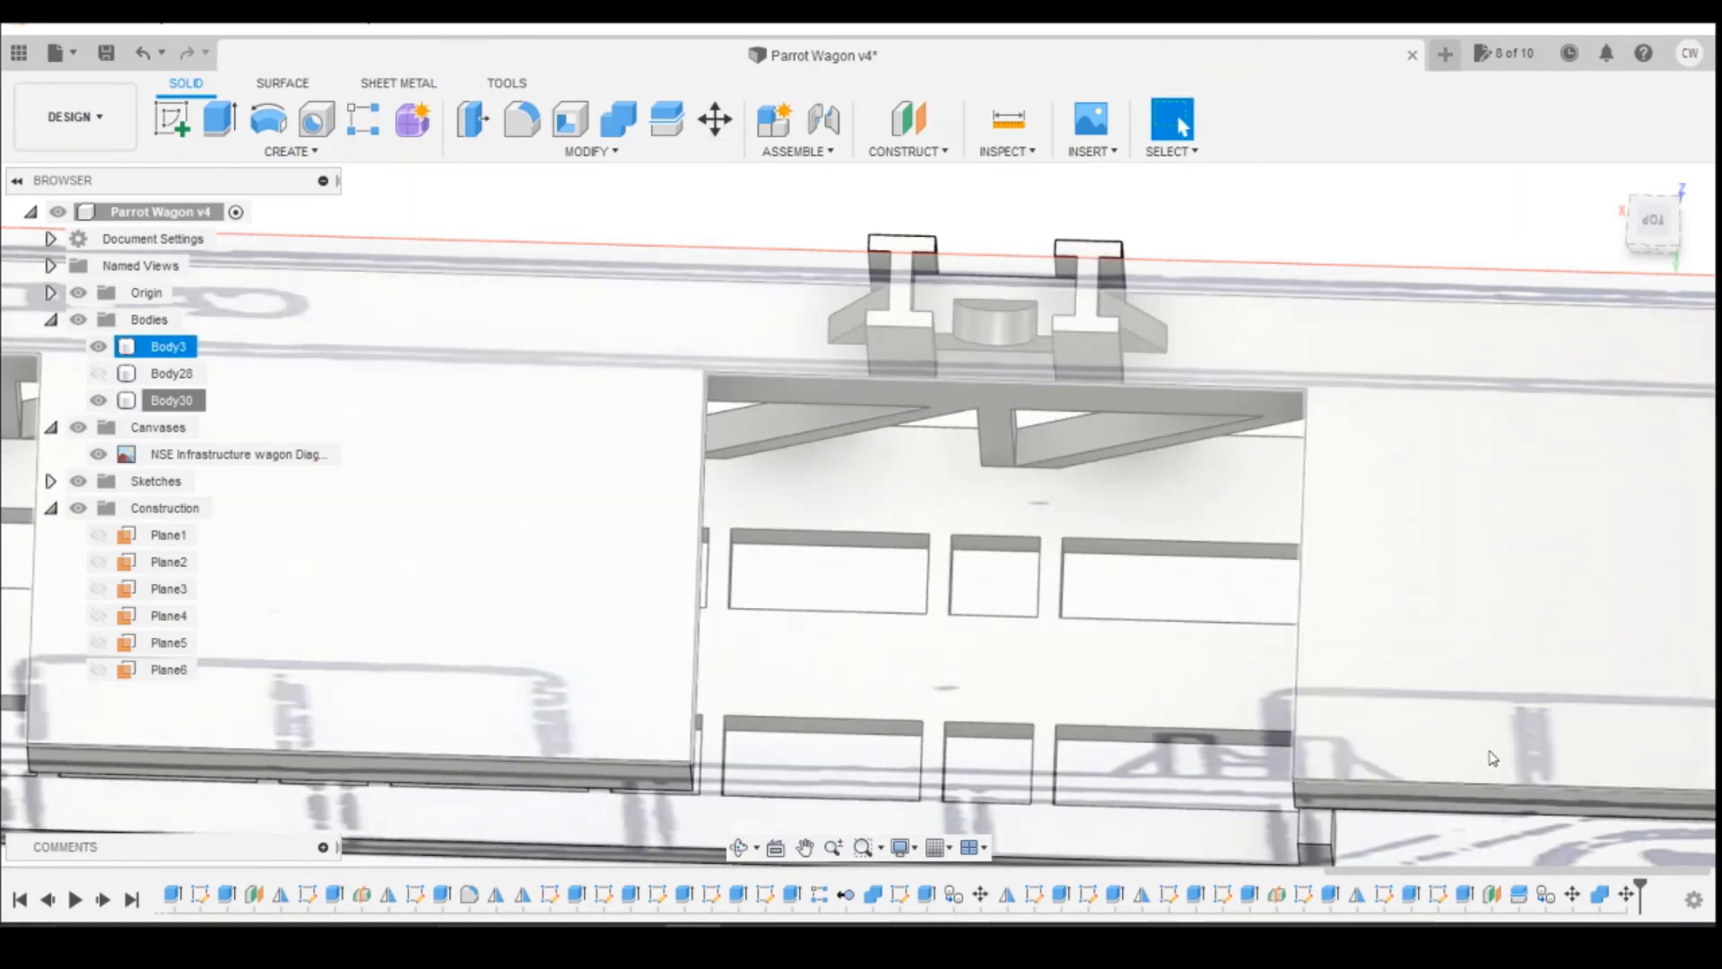
{"action": "right_click", "coordinate": [1628, 897]}
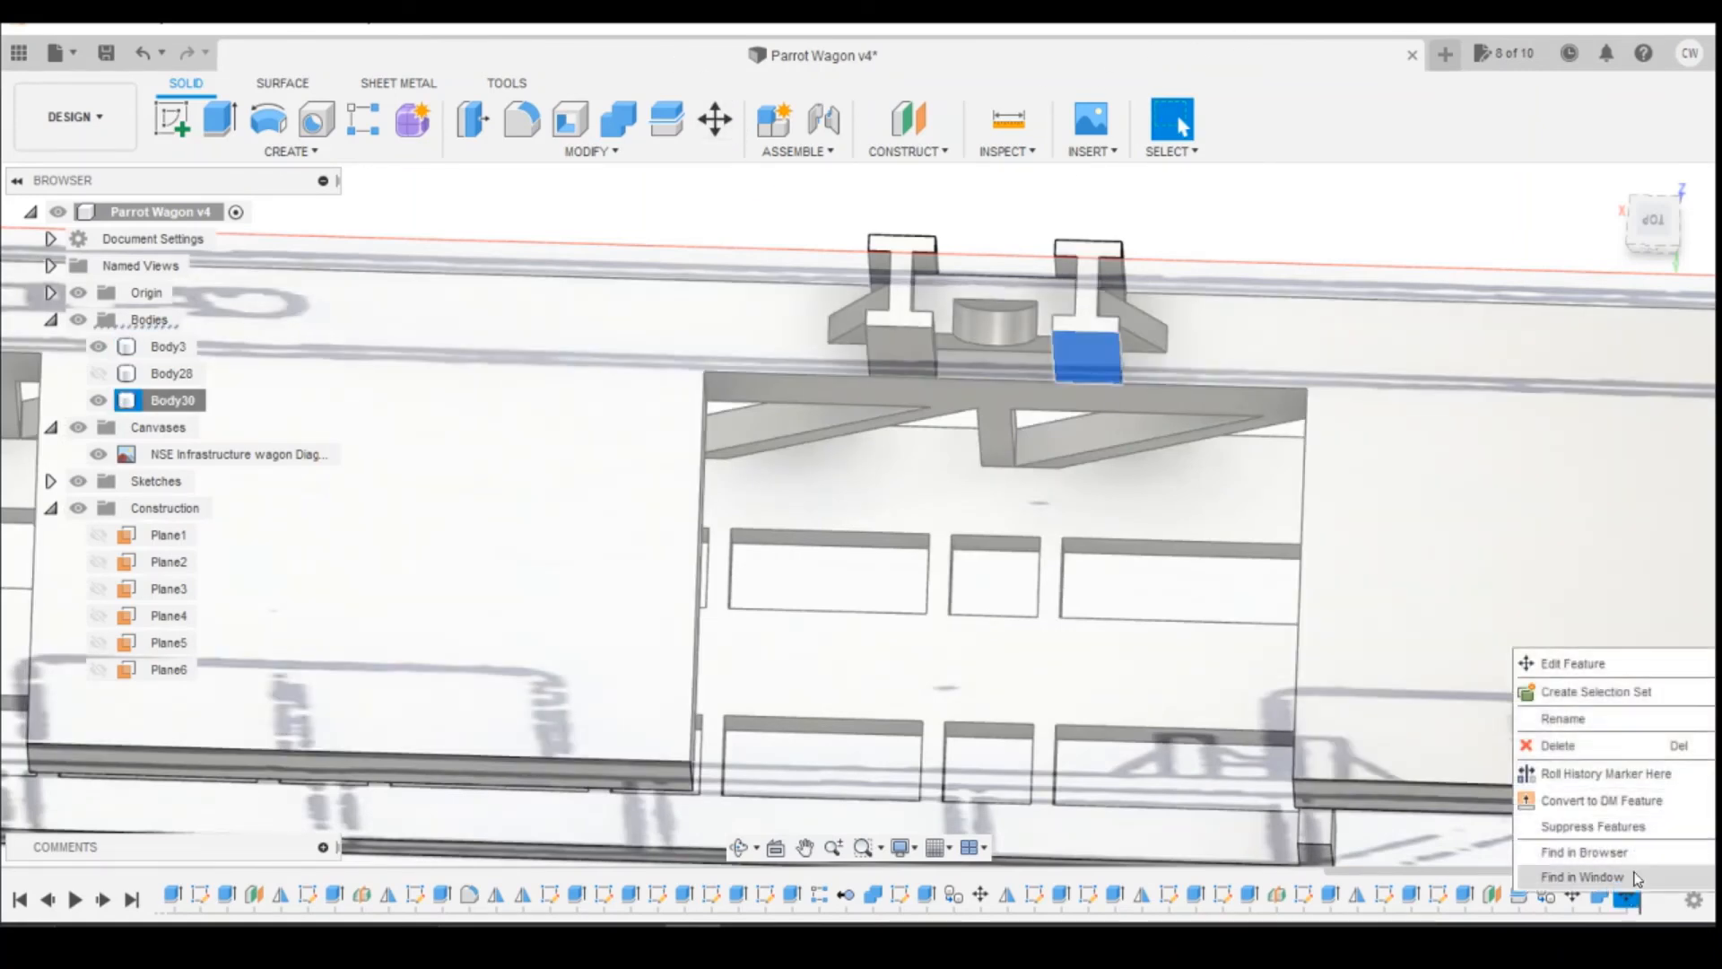
{"action": "left_click", "coordinate": [1612, 666]}
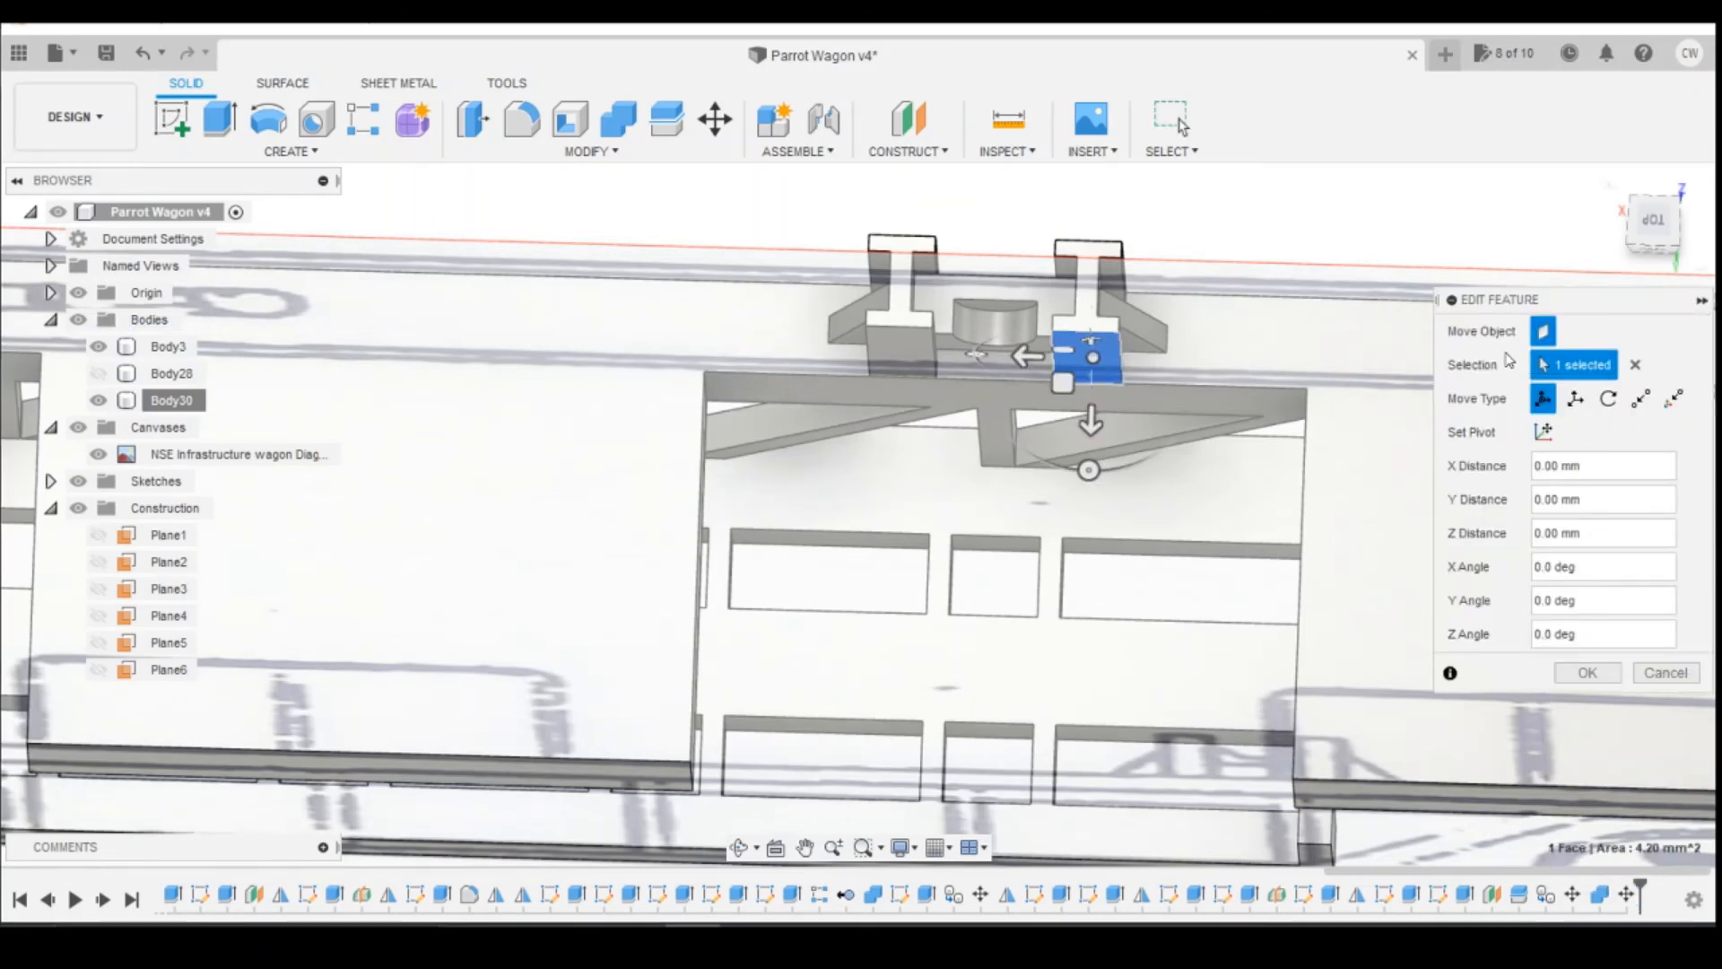
{"action": "left_click", "coordinate": [1635, 366]}
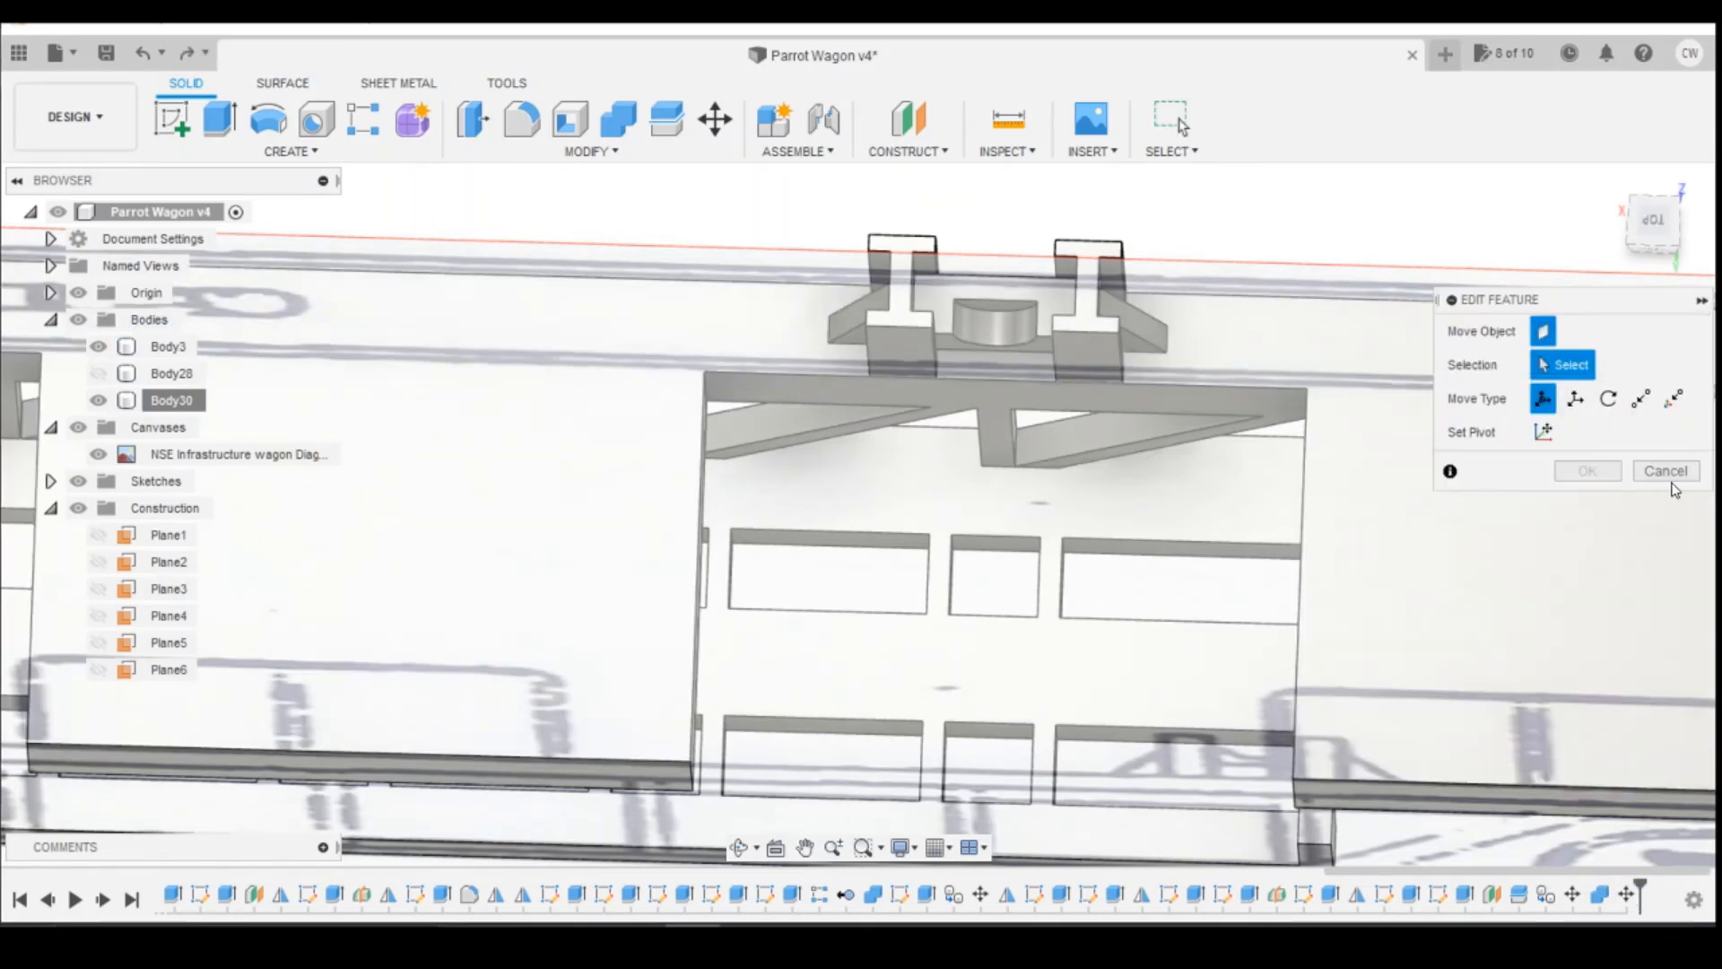
{"action": "left_click", "coordinate": [1672, 472]}
Step: Delete the latest move feature and move the whole short reel support body with an X distance of -0.1 mm
{"action": "right_click", "coordinate": [1628, 897]}
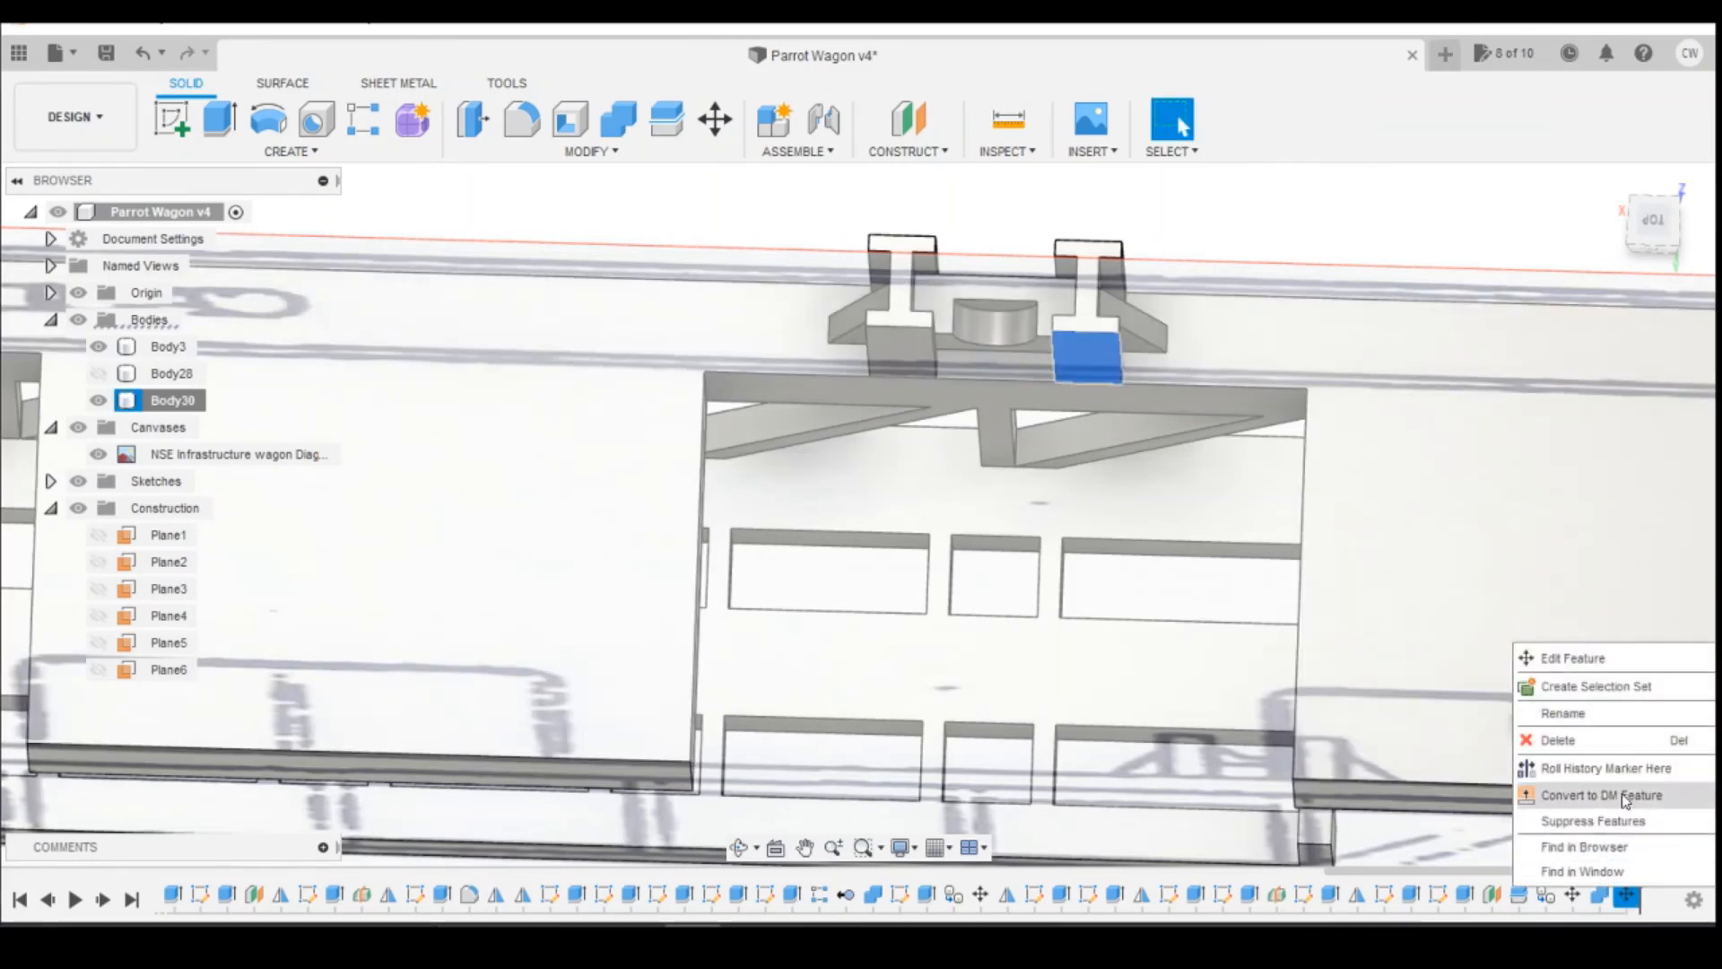
{"action": "left_click", "coordinate": [1558, 740]}
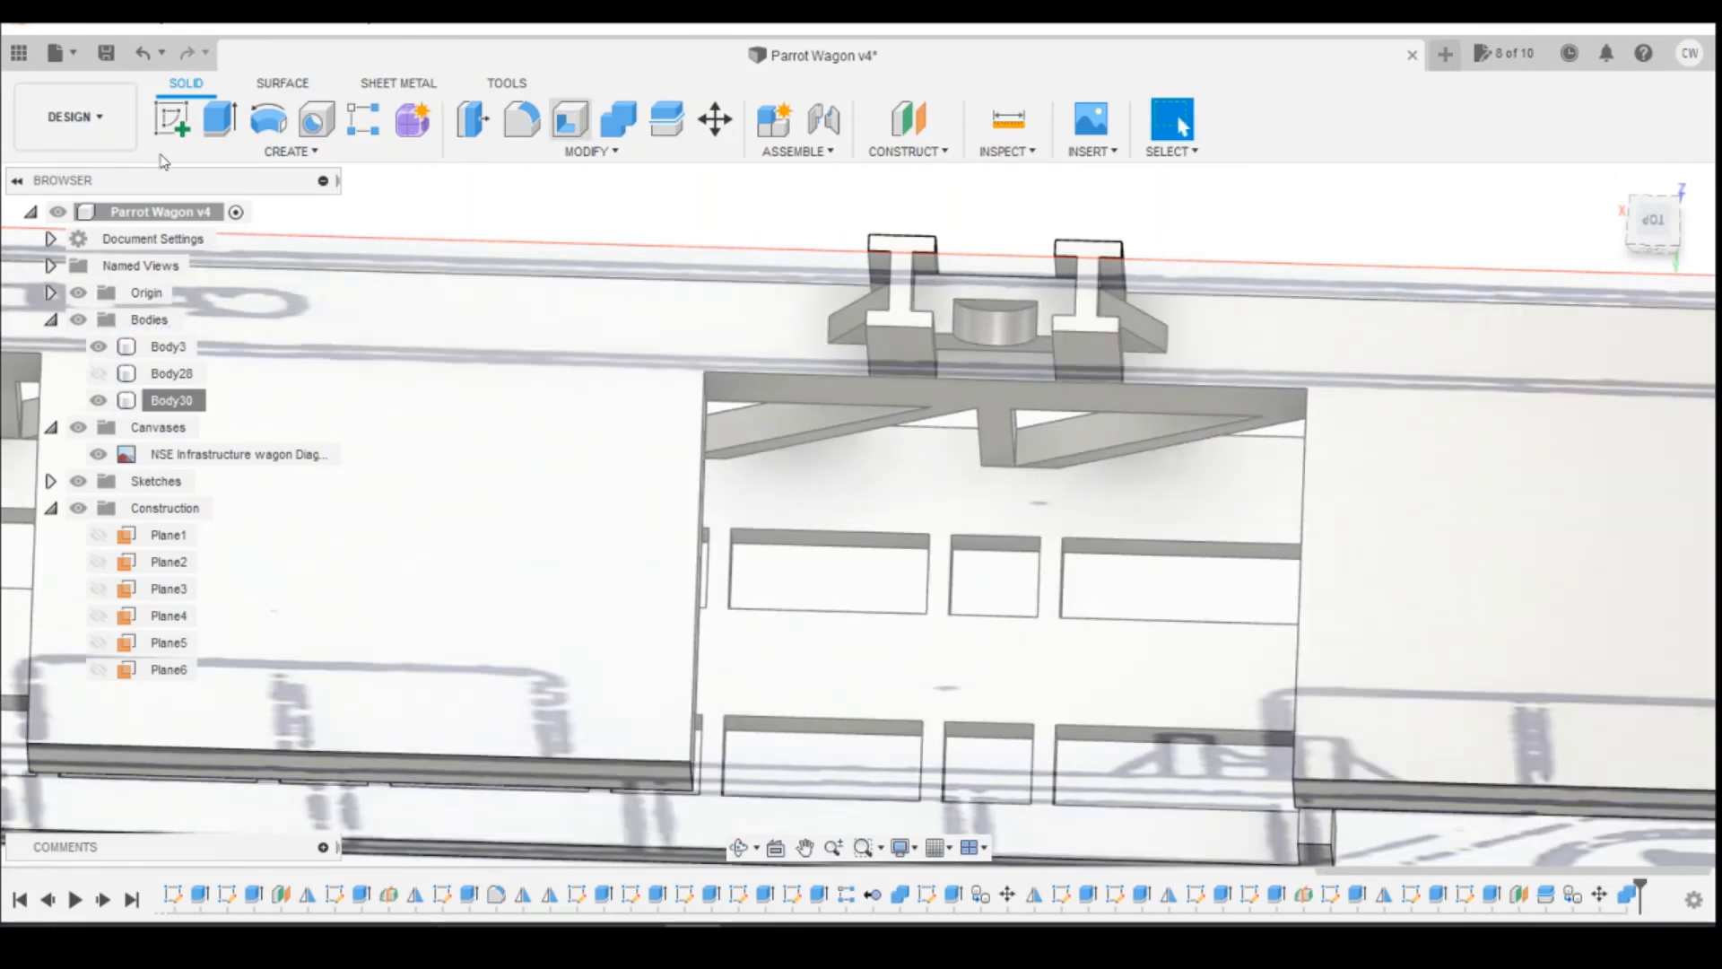
{"action": "right_click", "coordinate": [184, 400]}
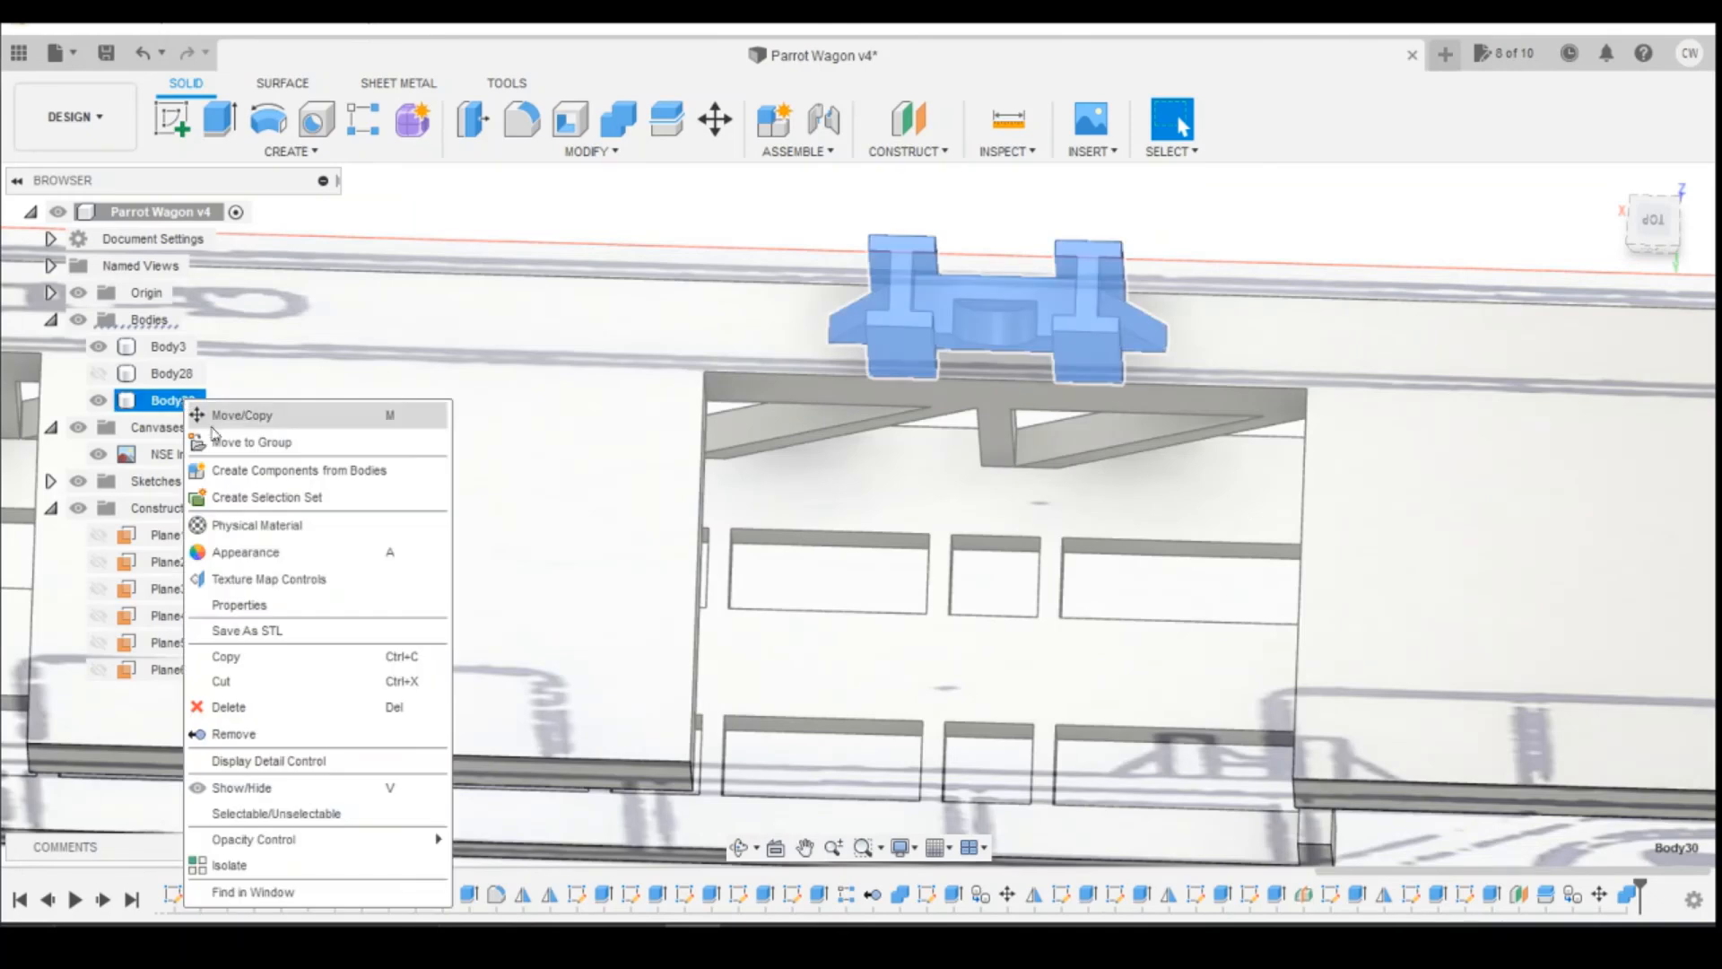
{"action": "left_click", "coordinate": [216, 418]}
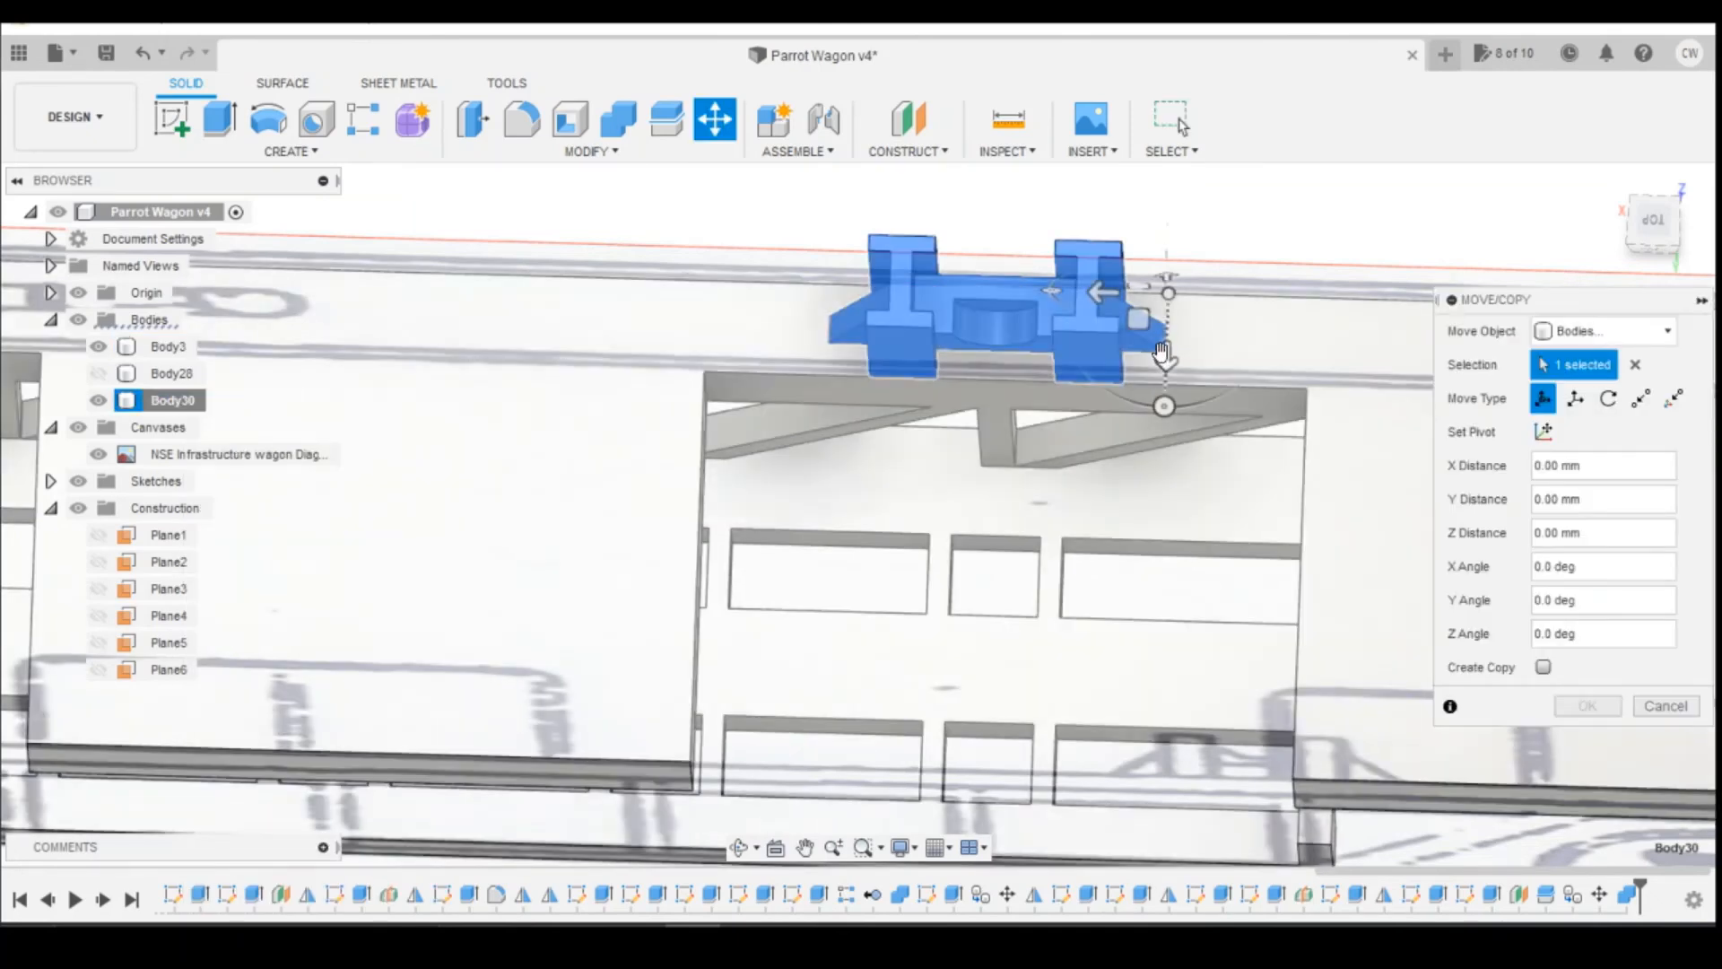
{"action": "left_click_drag", "start_coordinate": [1103, 288], "coordinate": [1132, 288]}
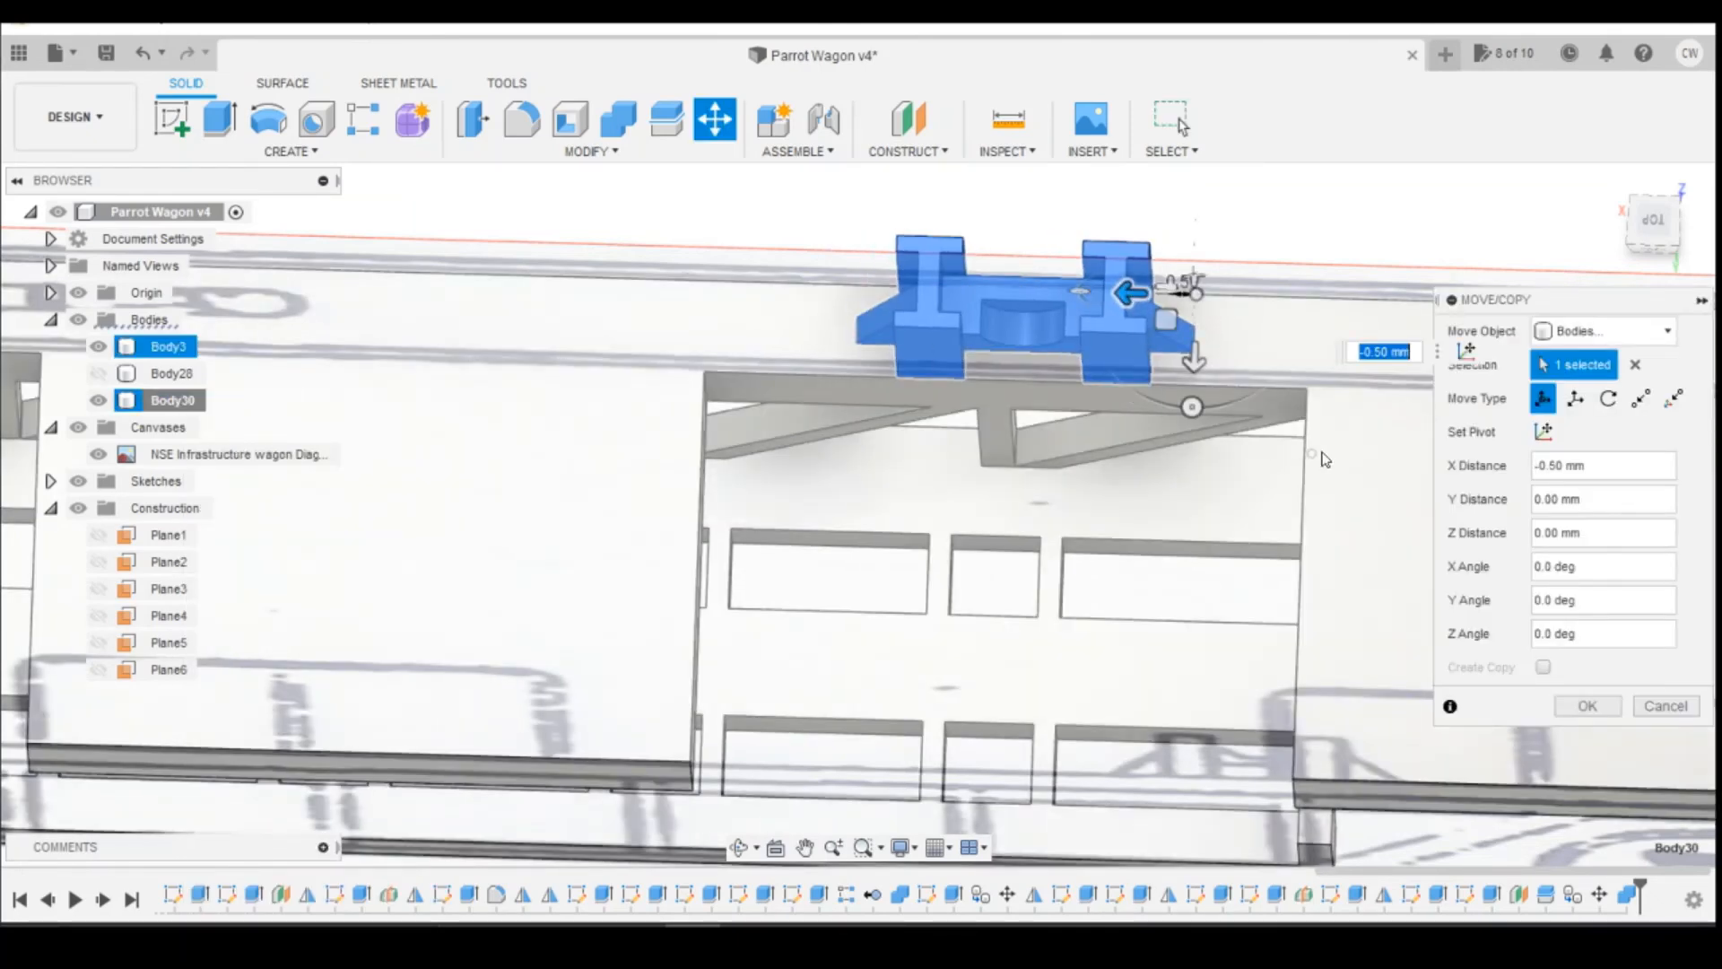
{"action": "key", "text": "BackSpace"}
{"action": "type", "text": "-0.1"}
{"action": "key", "text": "Return"}
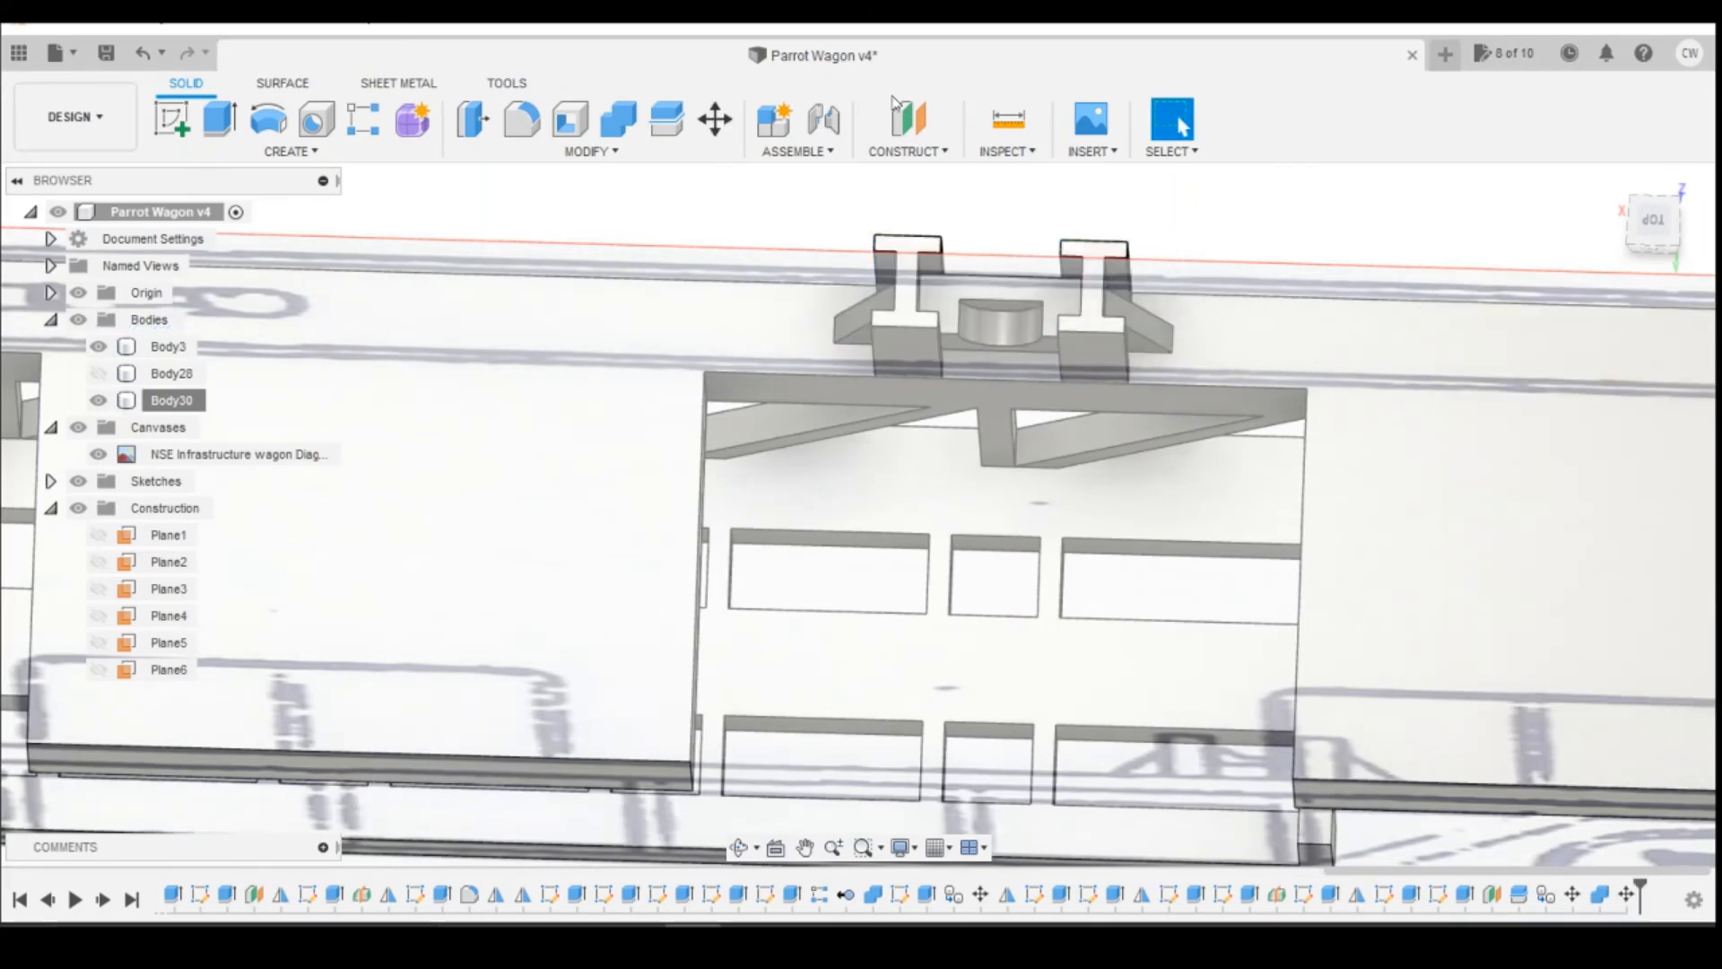
Step: Measure from the short support's outer post edge to the deck recess corner nearer the wagon's end
{"action": "left_click", "coordinate": [1008, 119]}
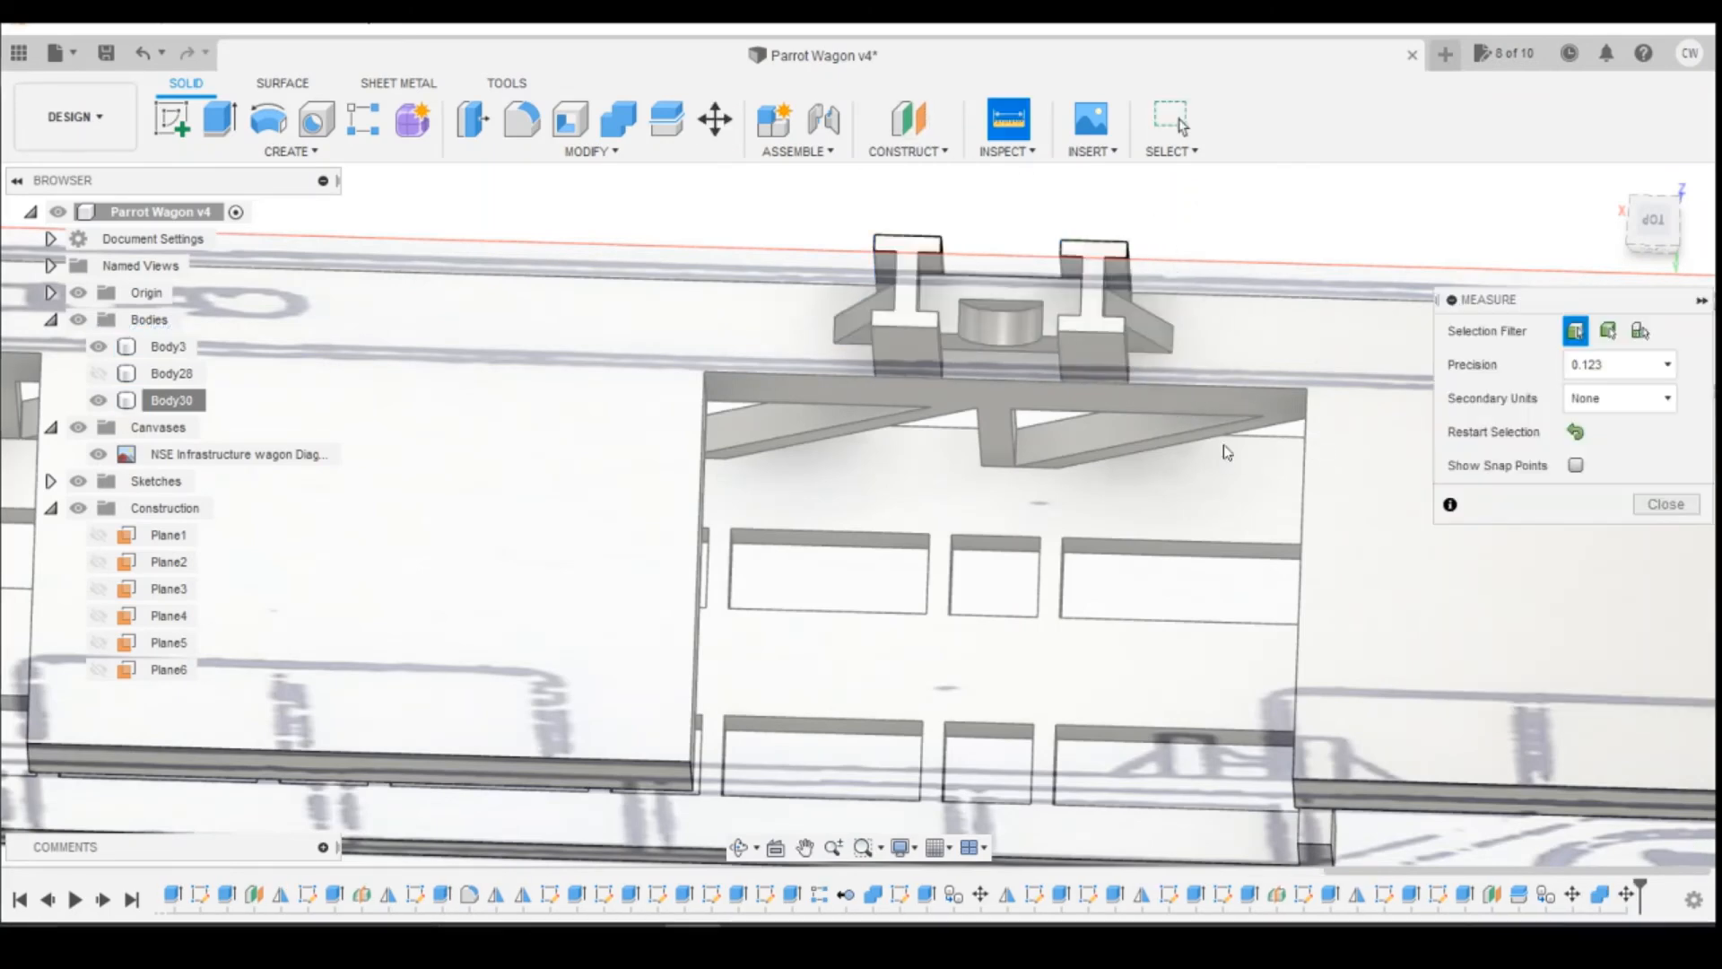
{"action": "left_click", "coordinate": [1126, 375]}
{"action": "left_click", "coordinate": [1308, 391]}
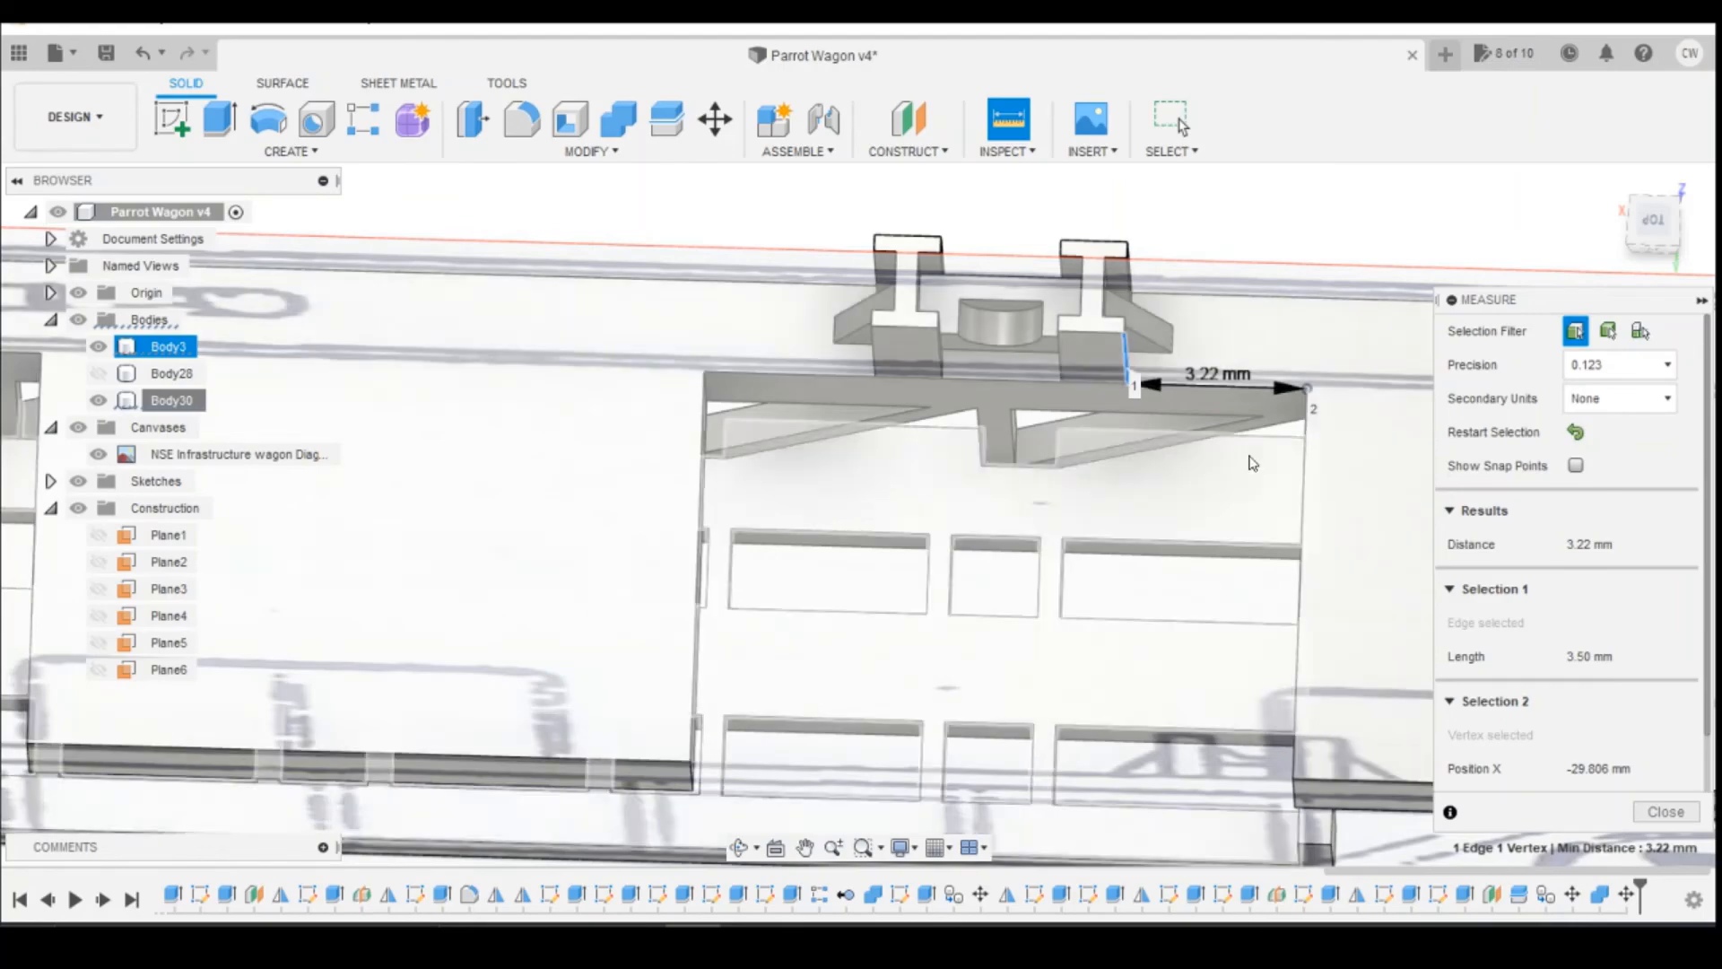
{"action": "left_click_drag", "start_coordinate": [1646, 239], "coordinate": [1662, 181]}
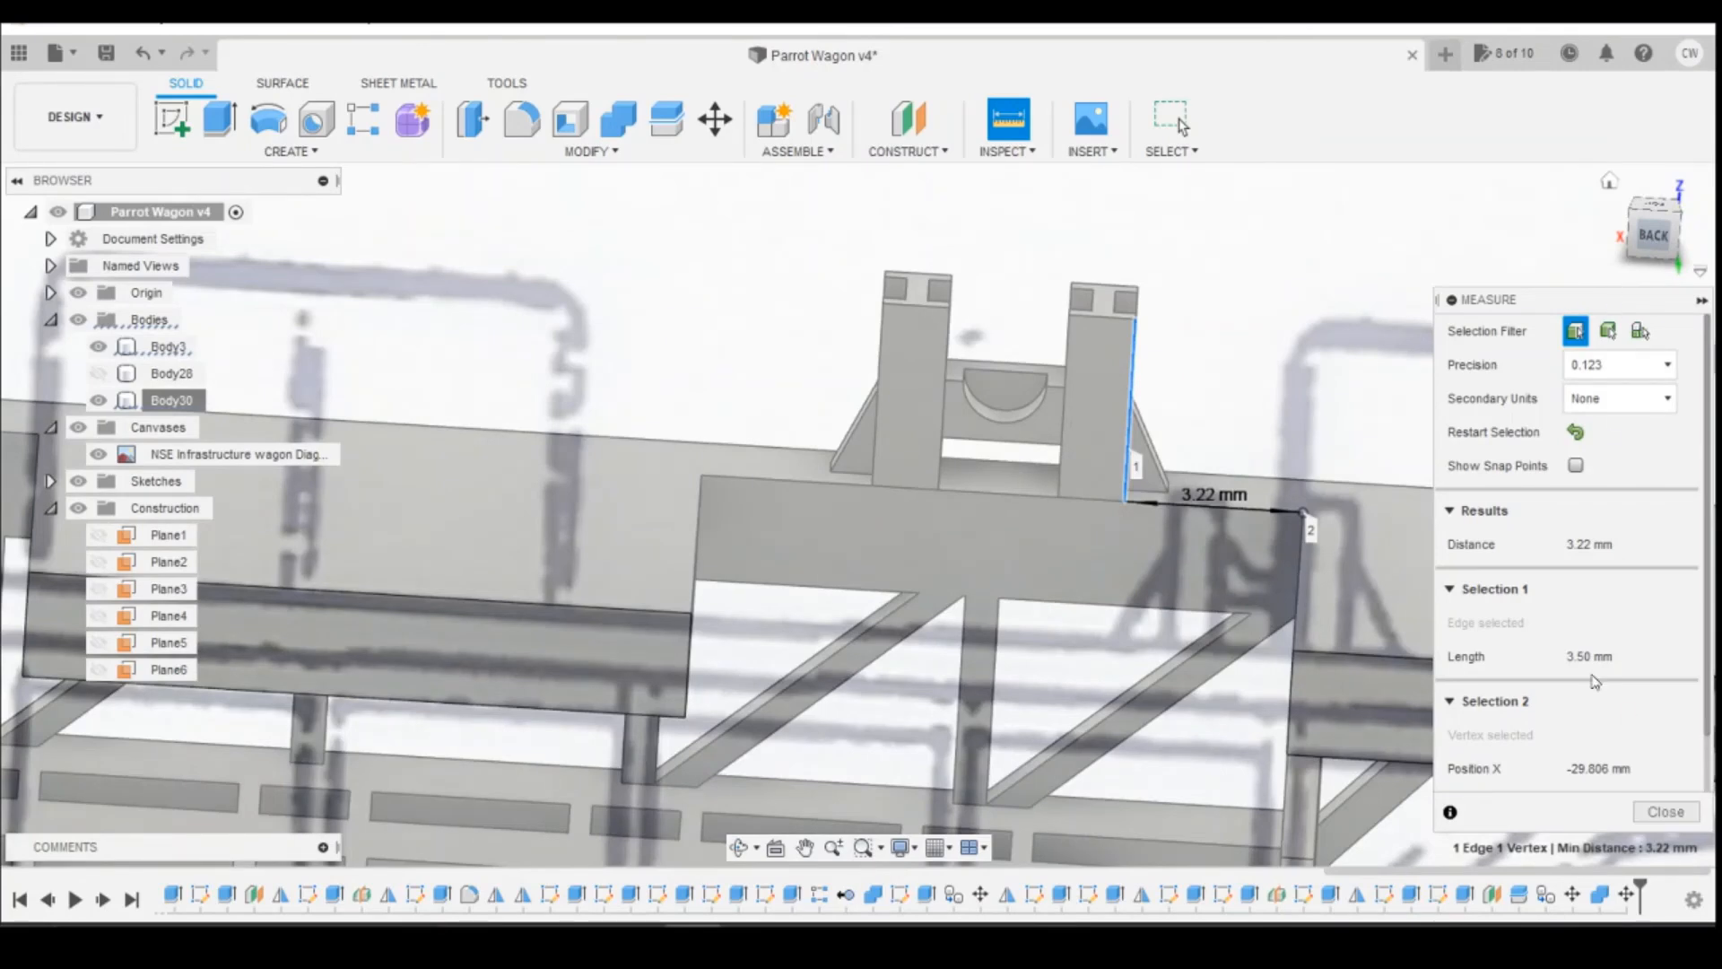
{"action": "left_click", "coordinate": [1662, 812]}
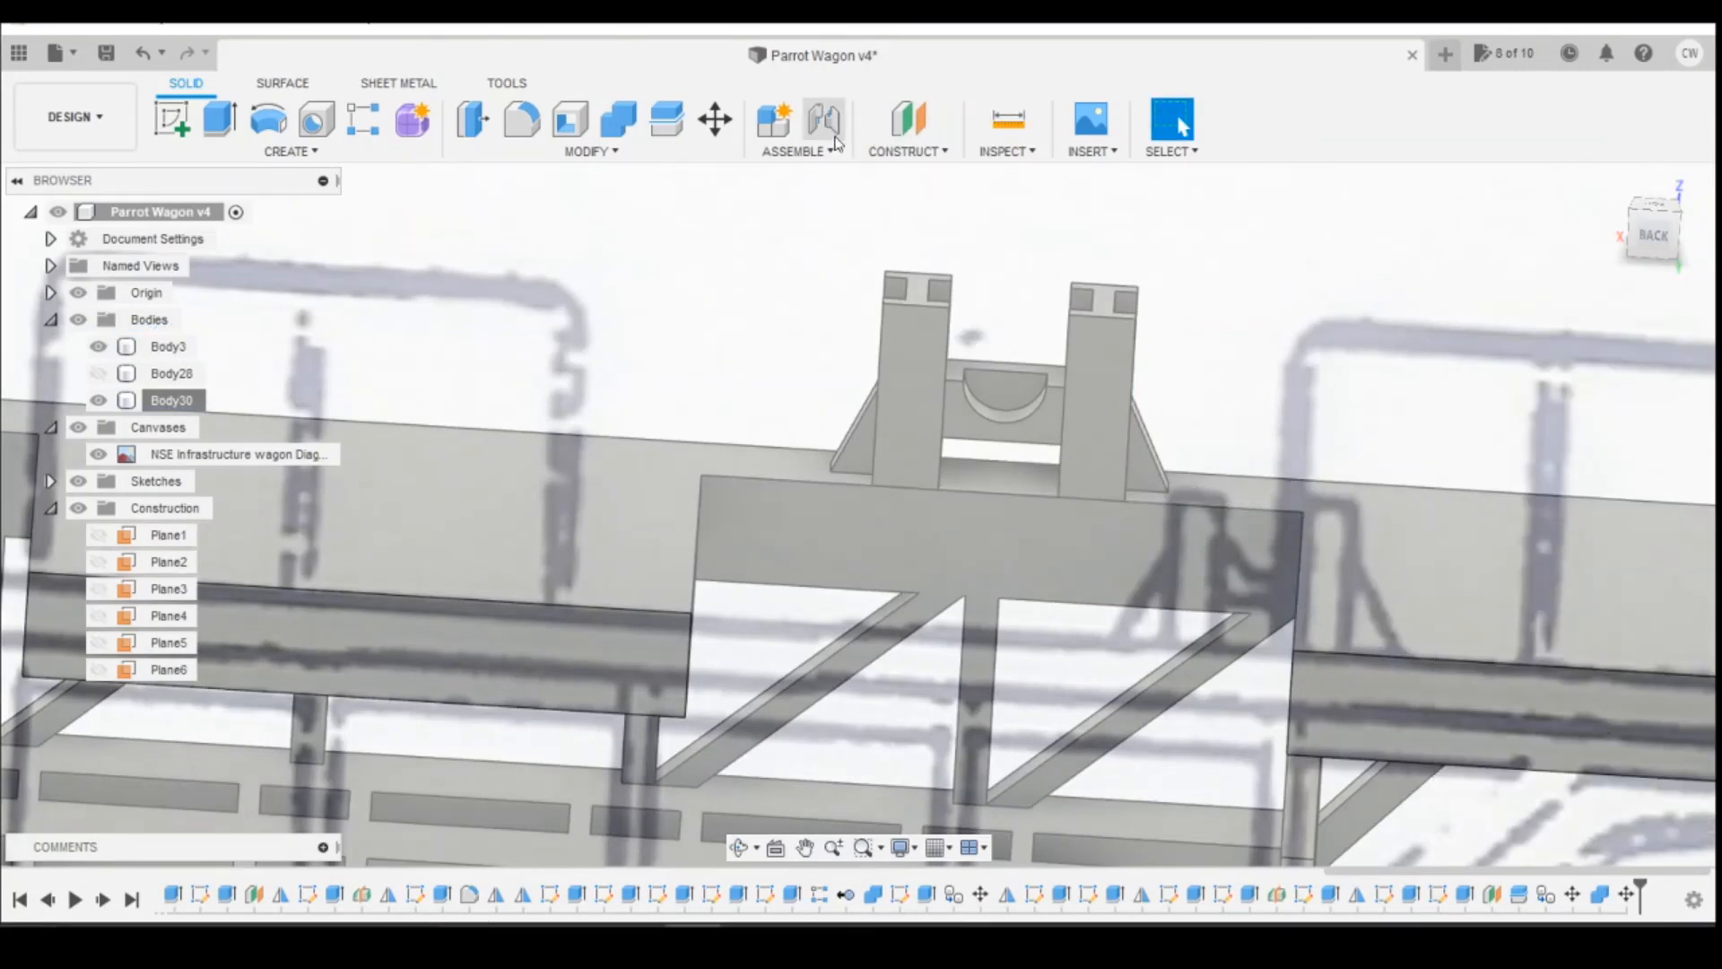
Step: Measure the gaps between the bottom corners of the short support's posts and the adjacent deck recess corners on both sides
{"action": "left_click", "coordinate": [1008, 118]}
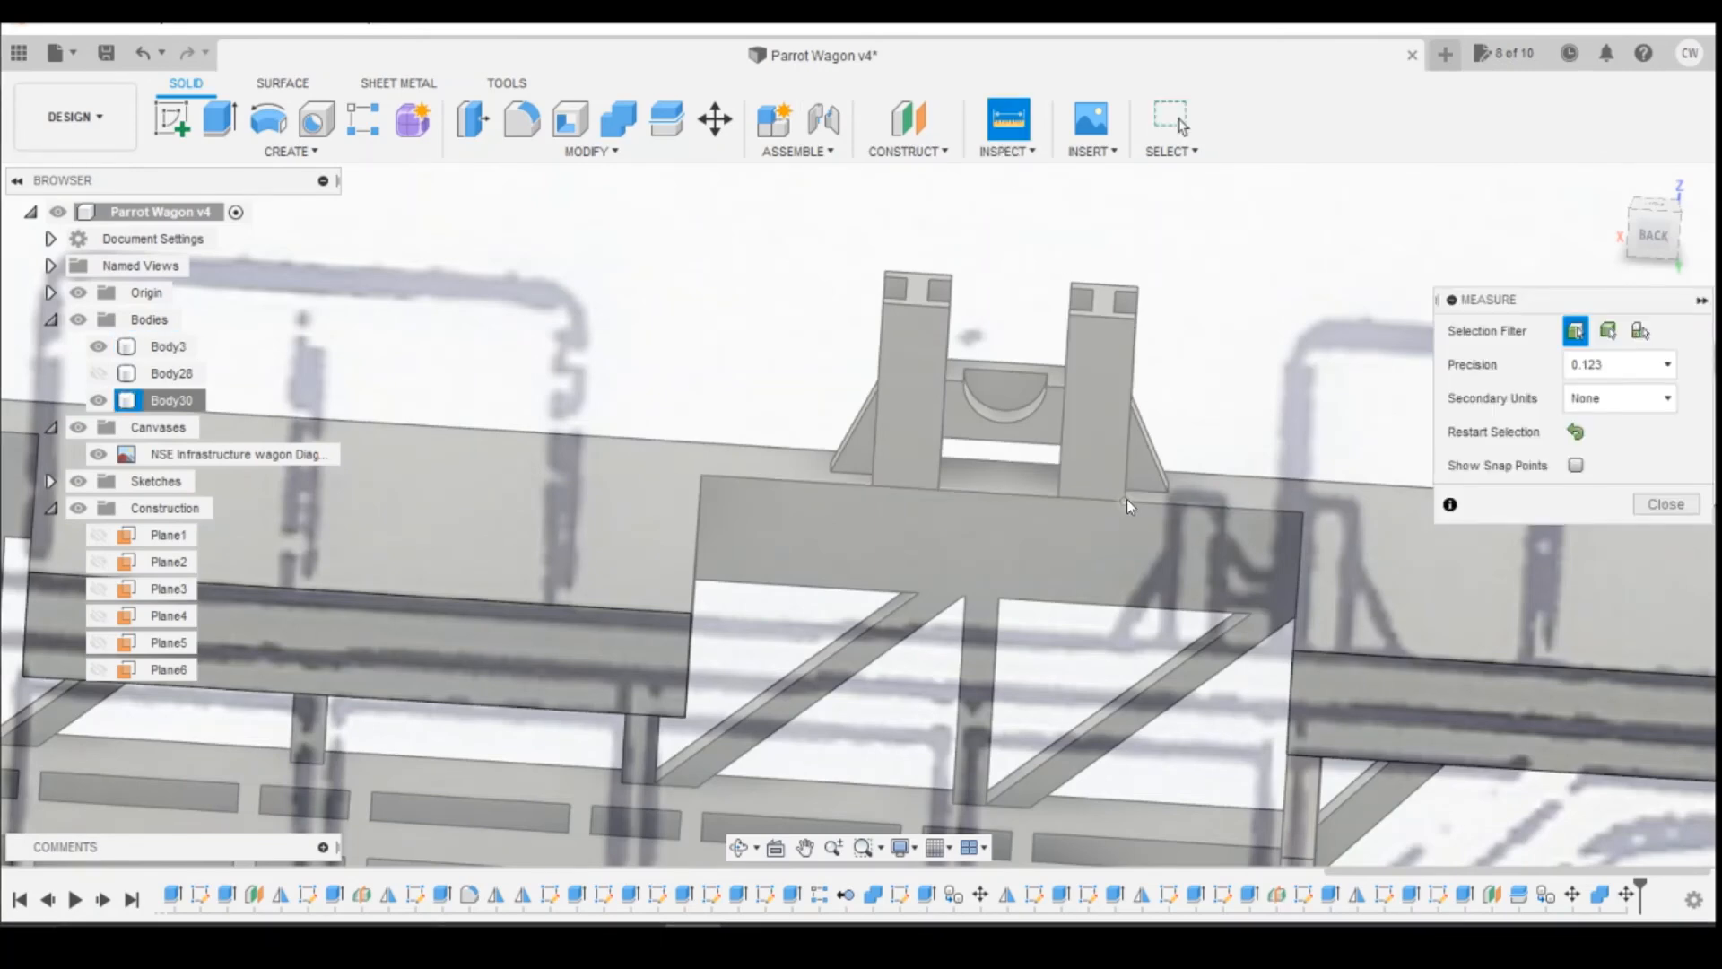
{"action": "left_click", "coordinate": [1126, 500]}
{"action": "left_click", "coordinate": [1303, 512]}
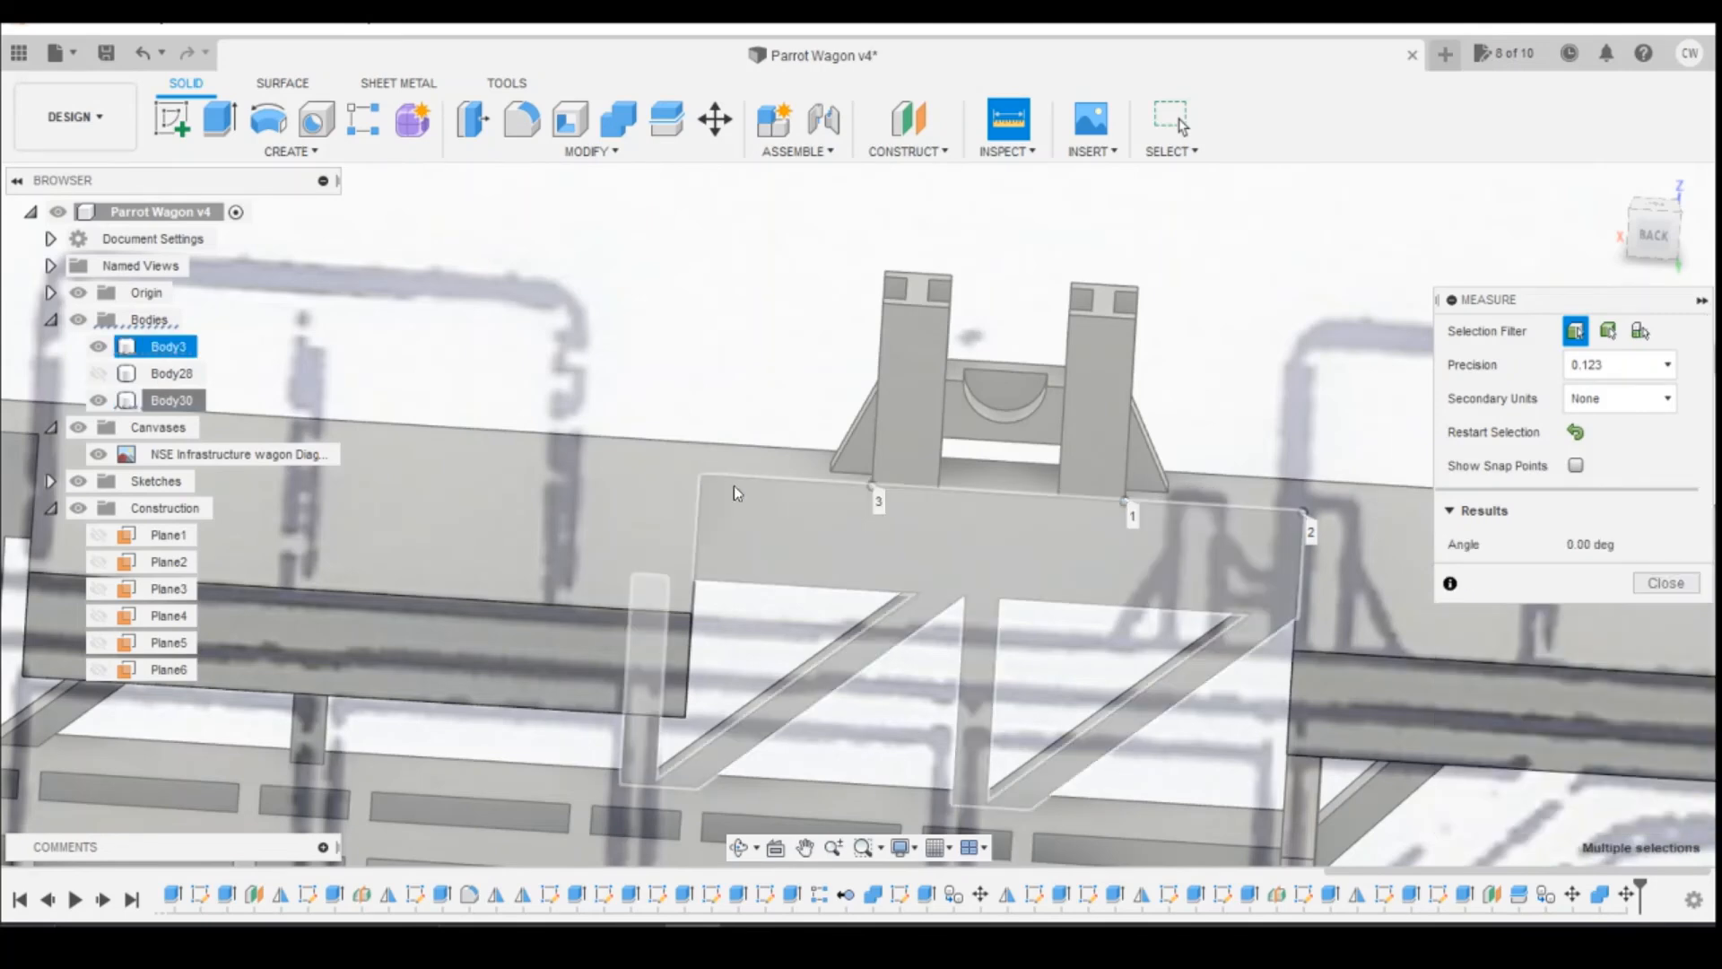
{"action": "left_click", "coordinate": [700, 474]}
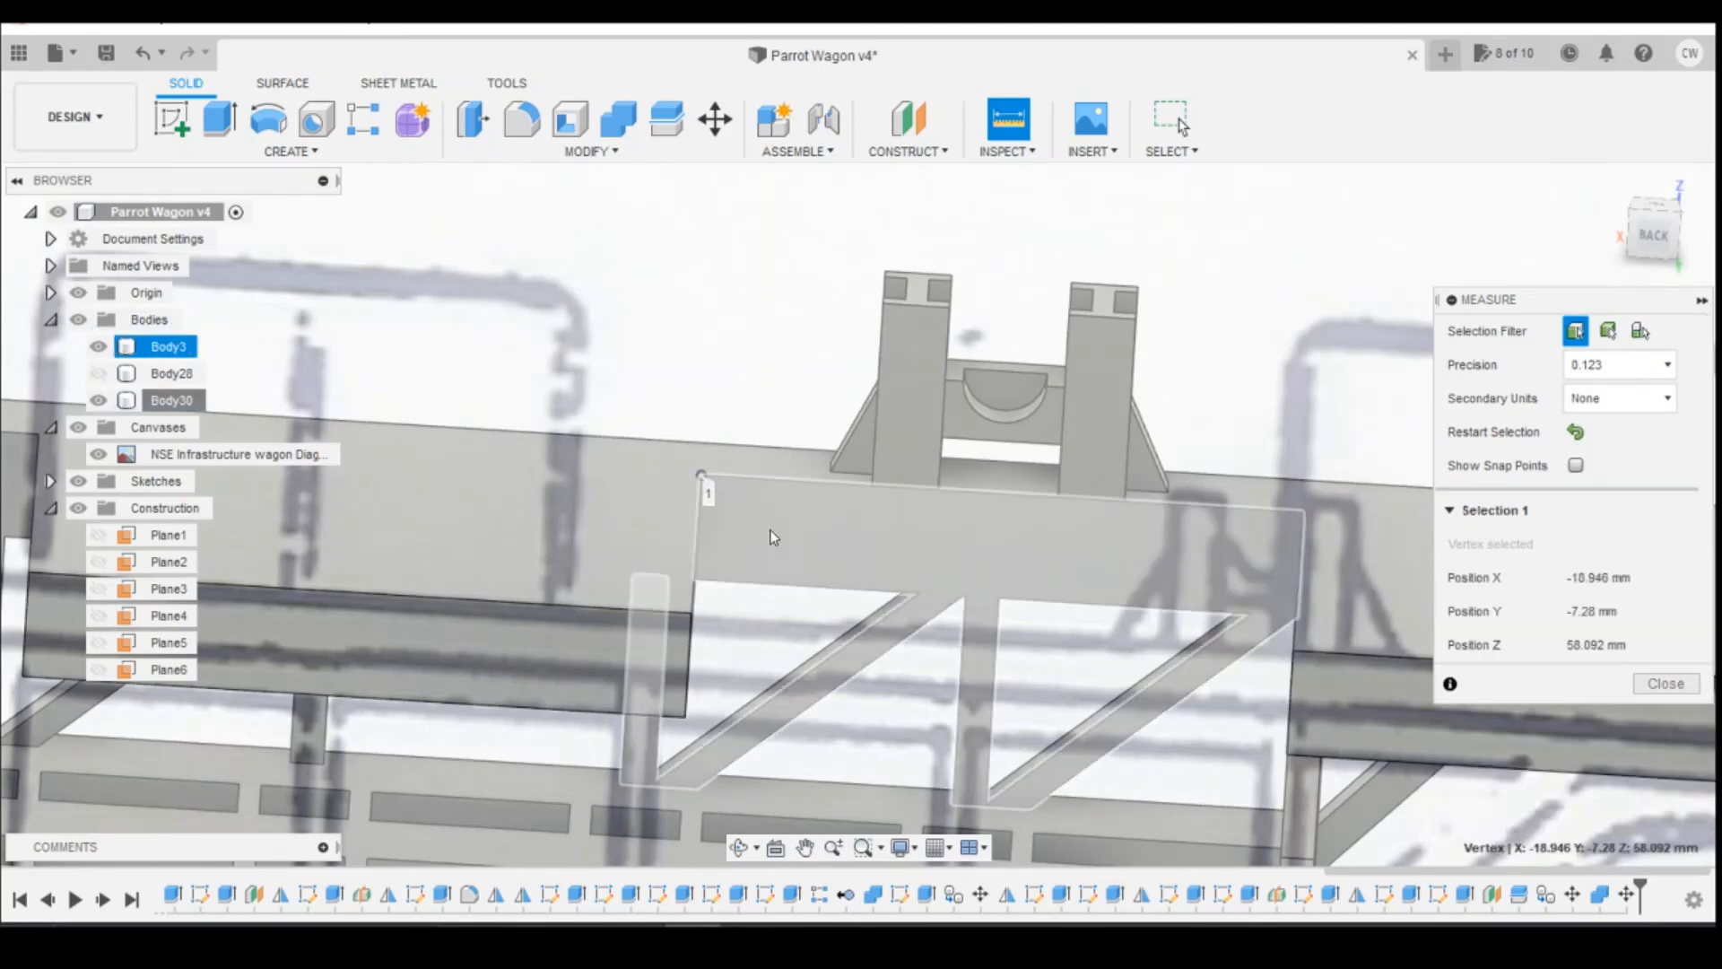
{"action": "left_click", "coordinate": [871, 486]}
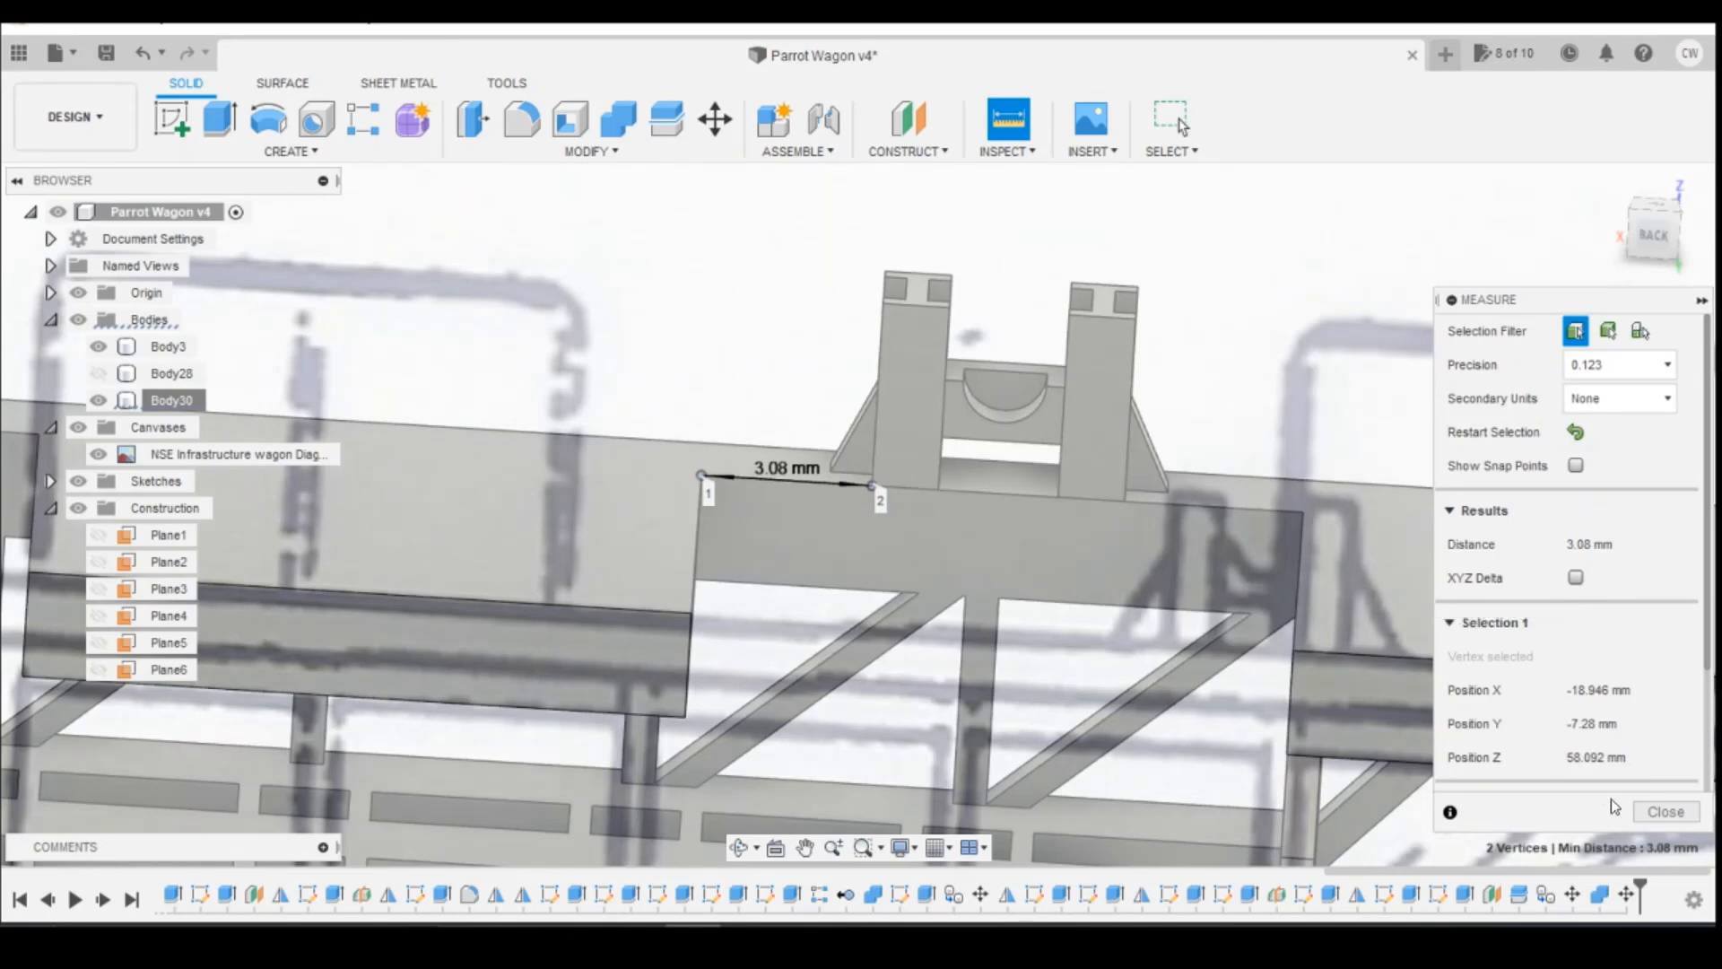
Step: Move the whole short reel support body along the deck with an X distance of 0.07 mm
{"action": "left_click", "coordinate": [1665, 813]}
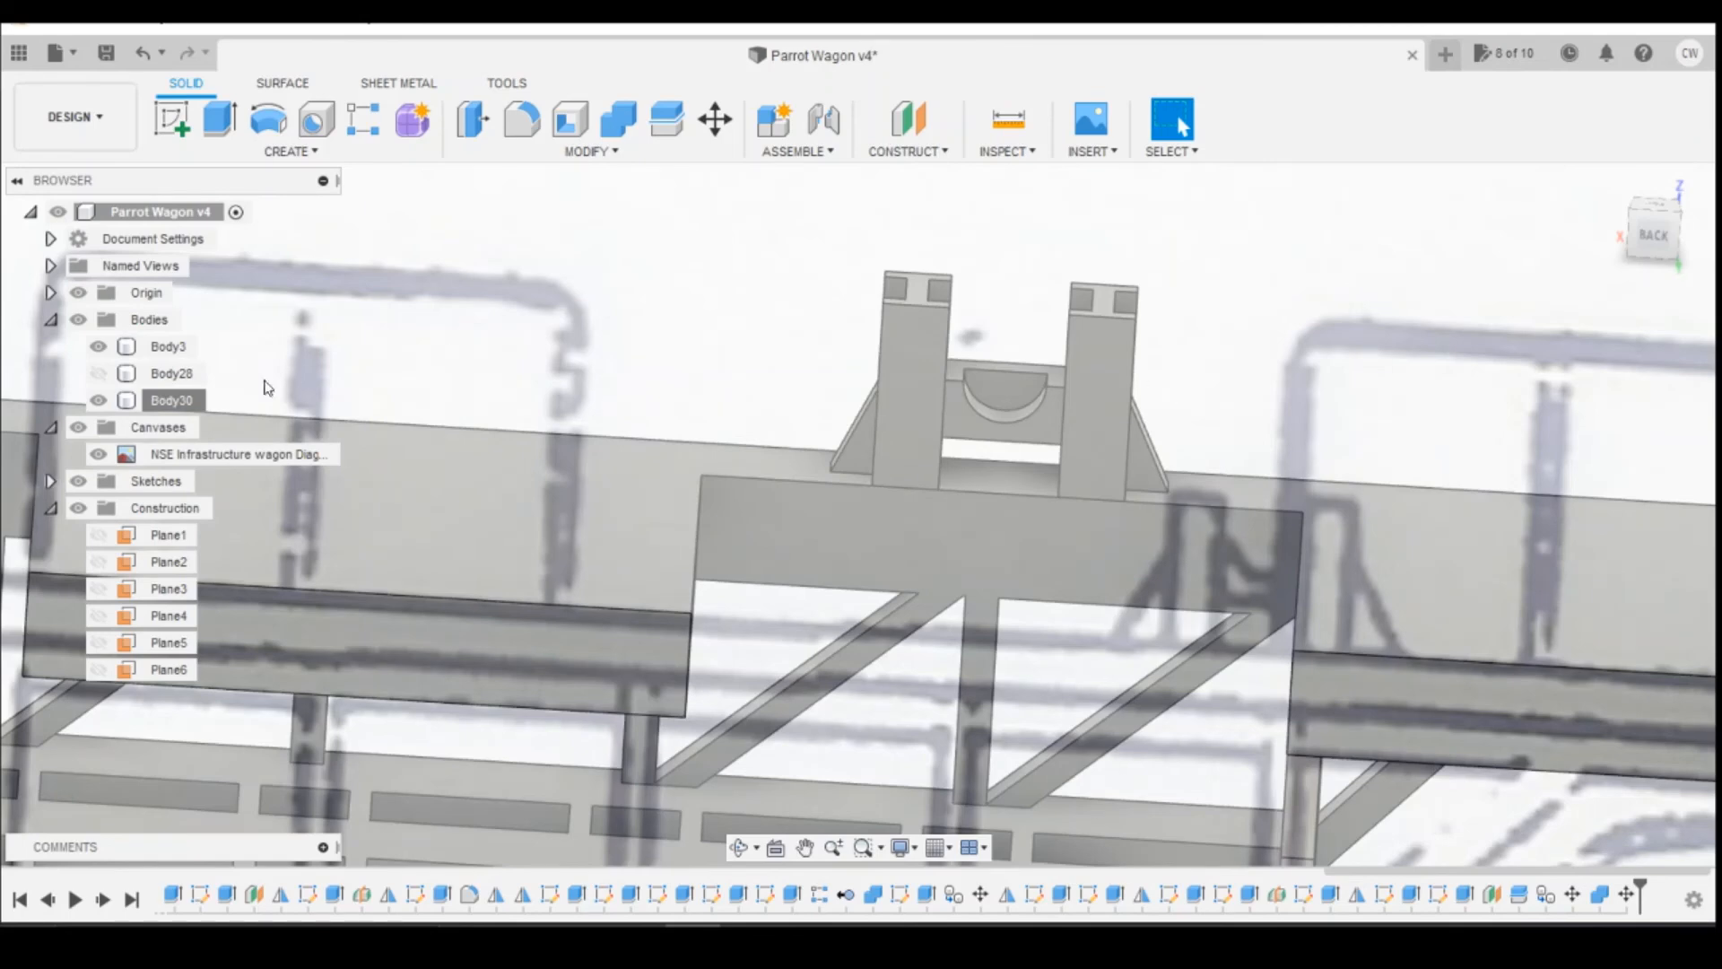
{"action": "right_click", "coordinate": [176, 396]}
{"action": "left_click", "coordinate": [244, 417]}
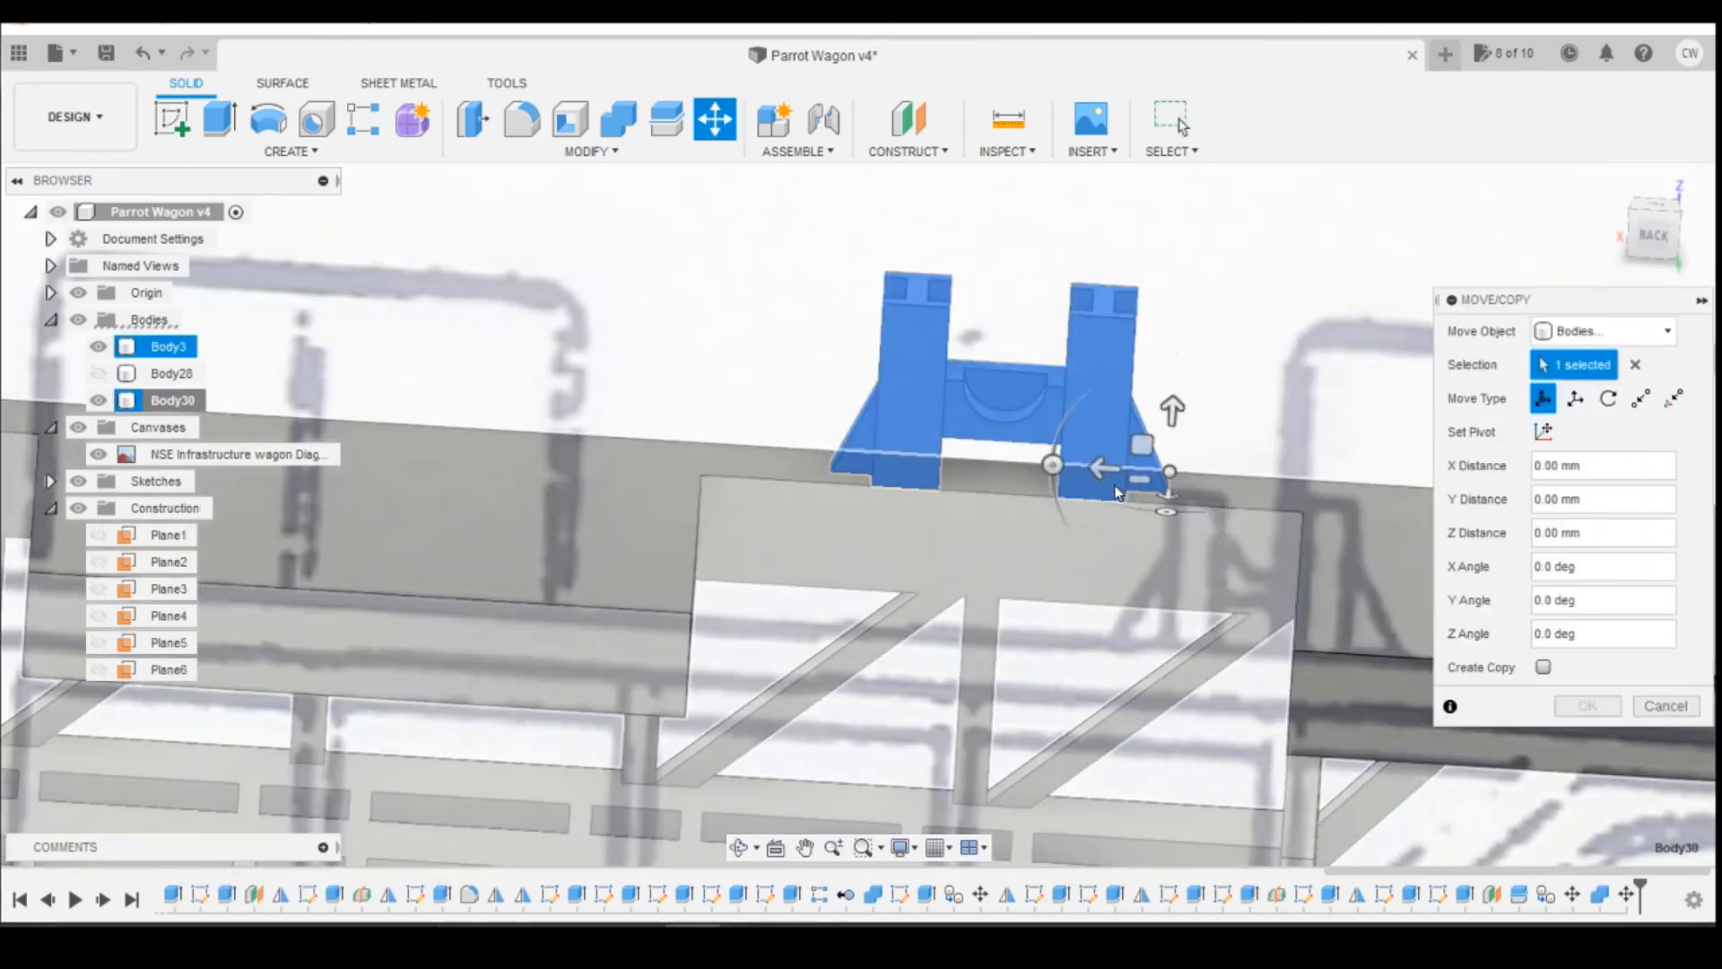
{"action": "left_click_drag", "start_coordinate": [1103, 469], "coordinate": [1127, 469]}
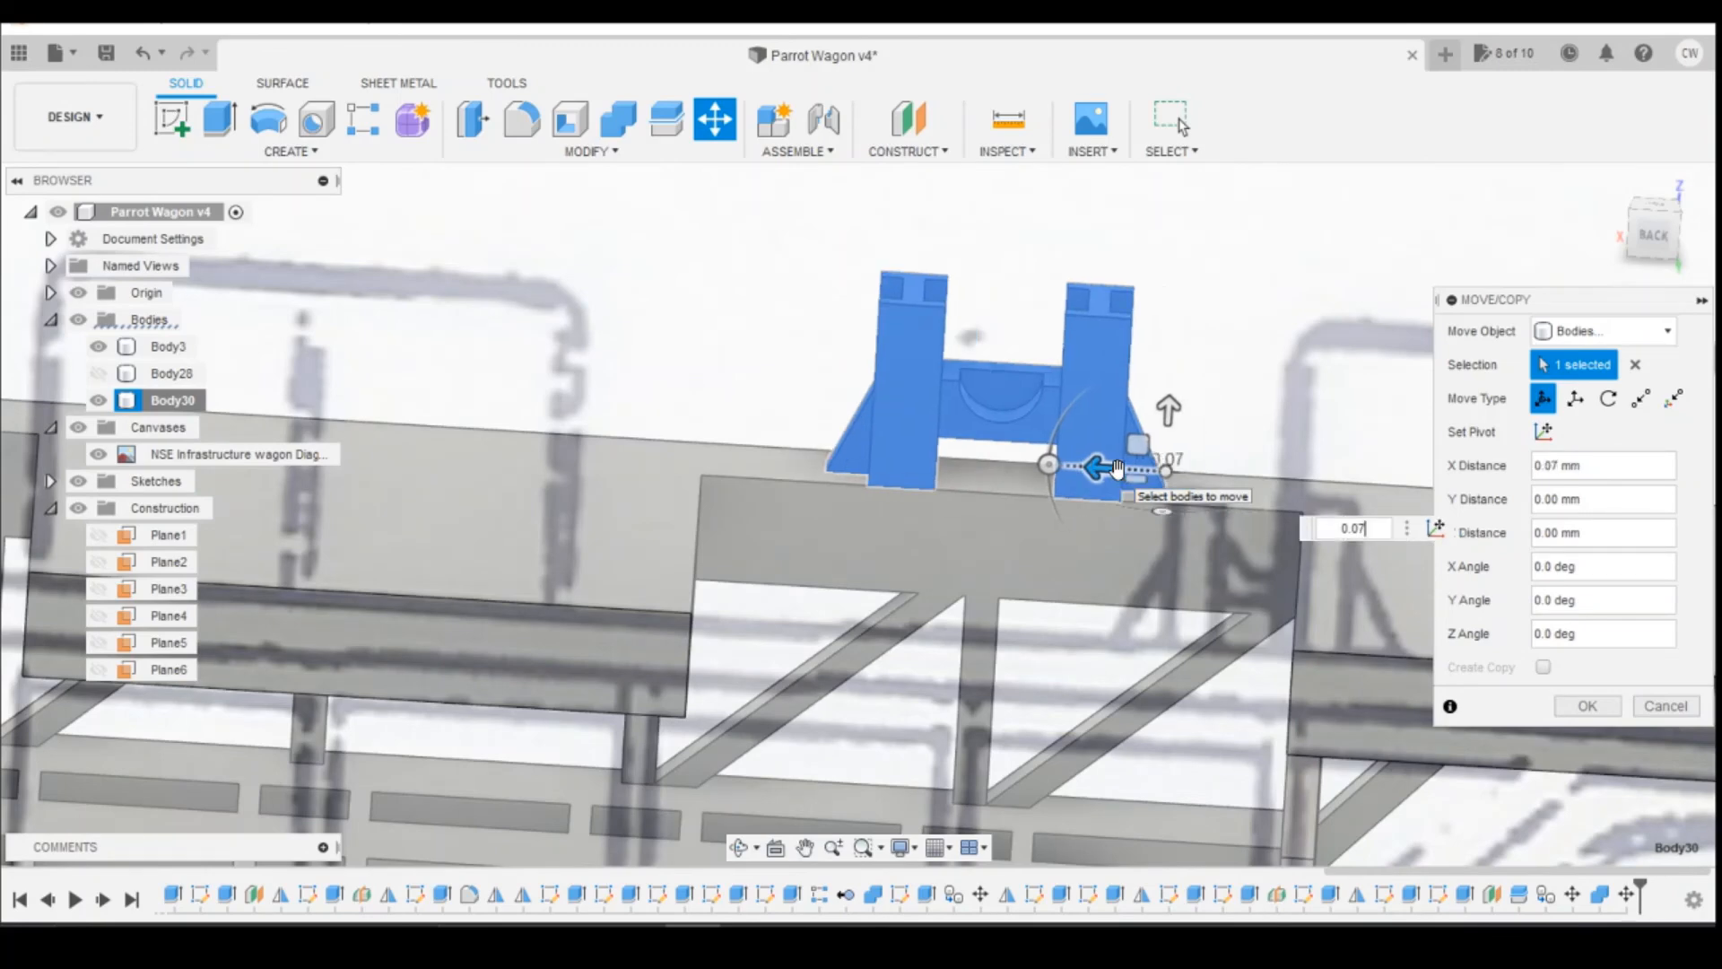
{"action": "key", "text": "Return"}
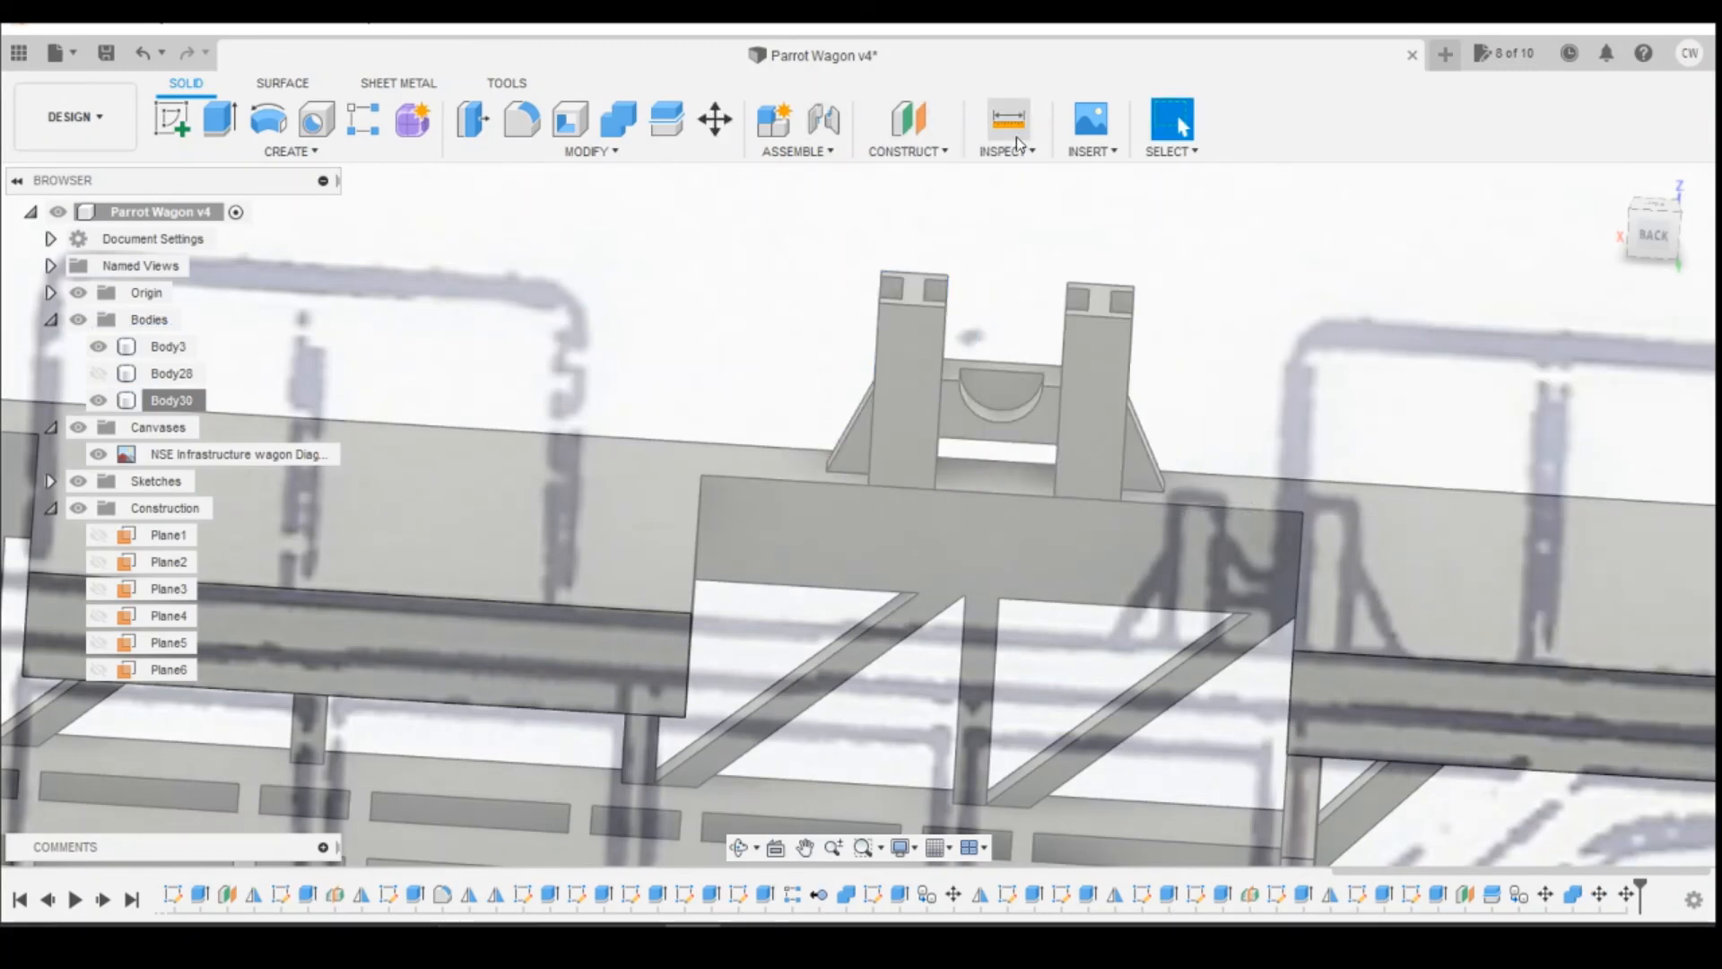
Step: Measure the gaps from the bottom corners of the short support's two posts to the adjacent deck recess corners
{"action": "left_click", "coordinate": [1012, 125]}
{"action": "left_click", "coordinate": [1123, 499]}
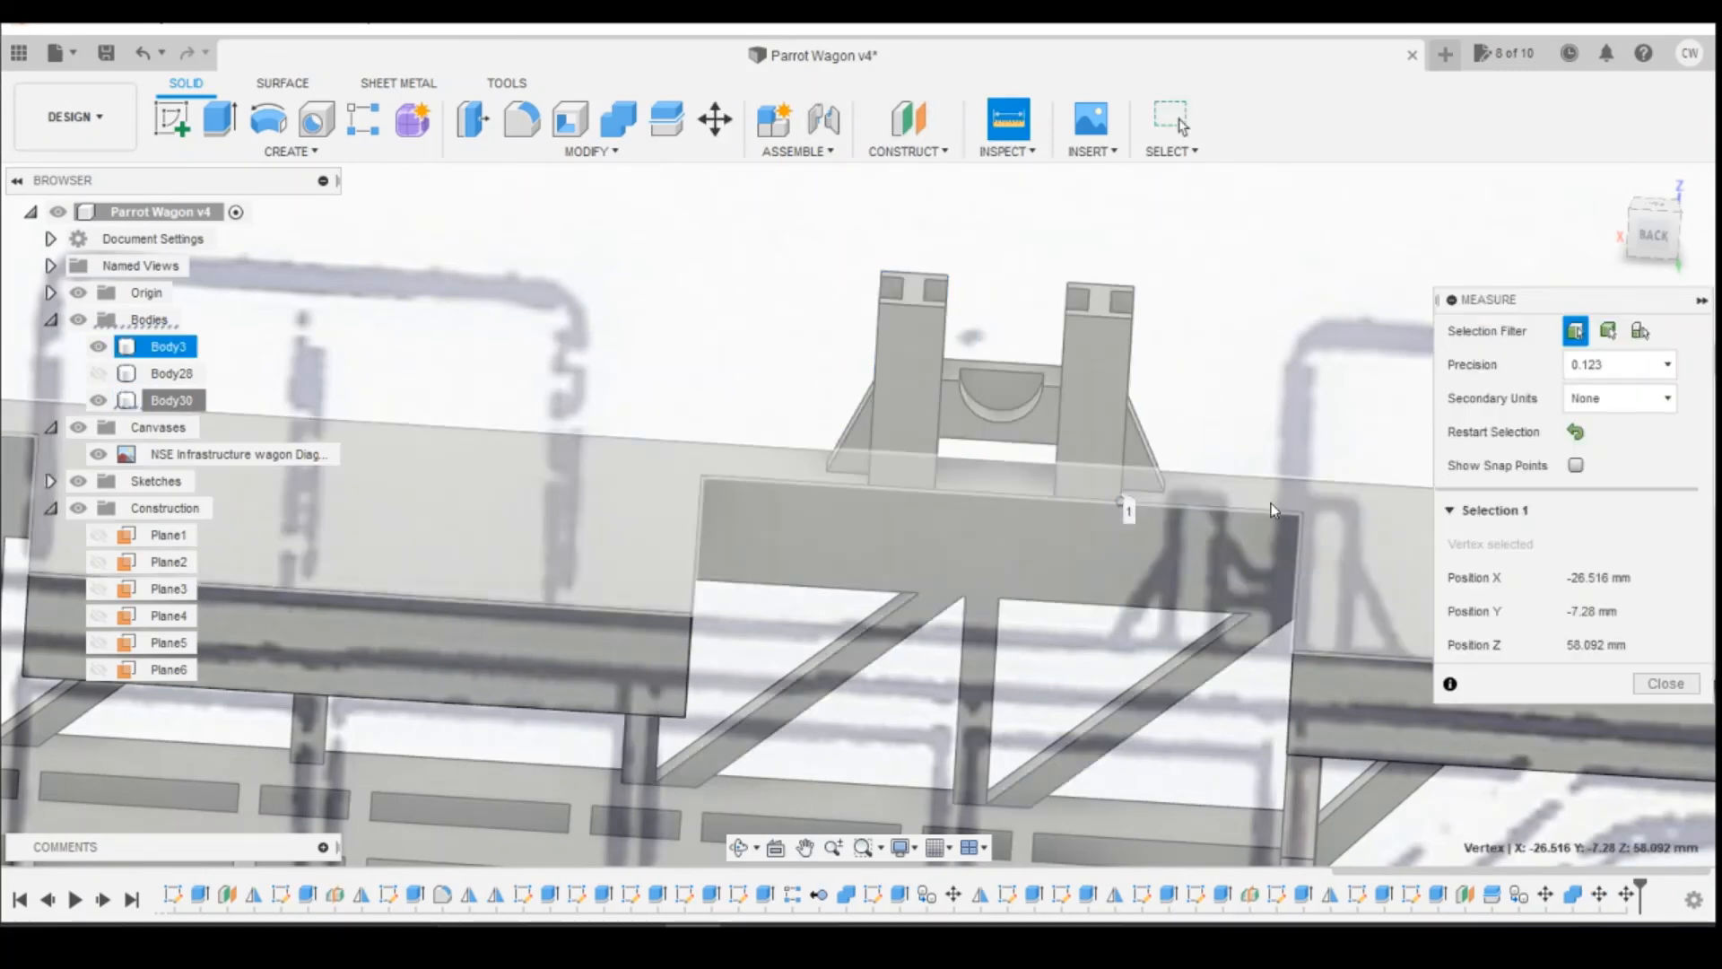
{"action": "left_click", "coordinate": [1303, 512]}
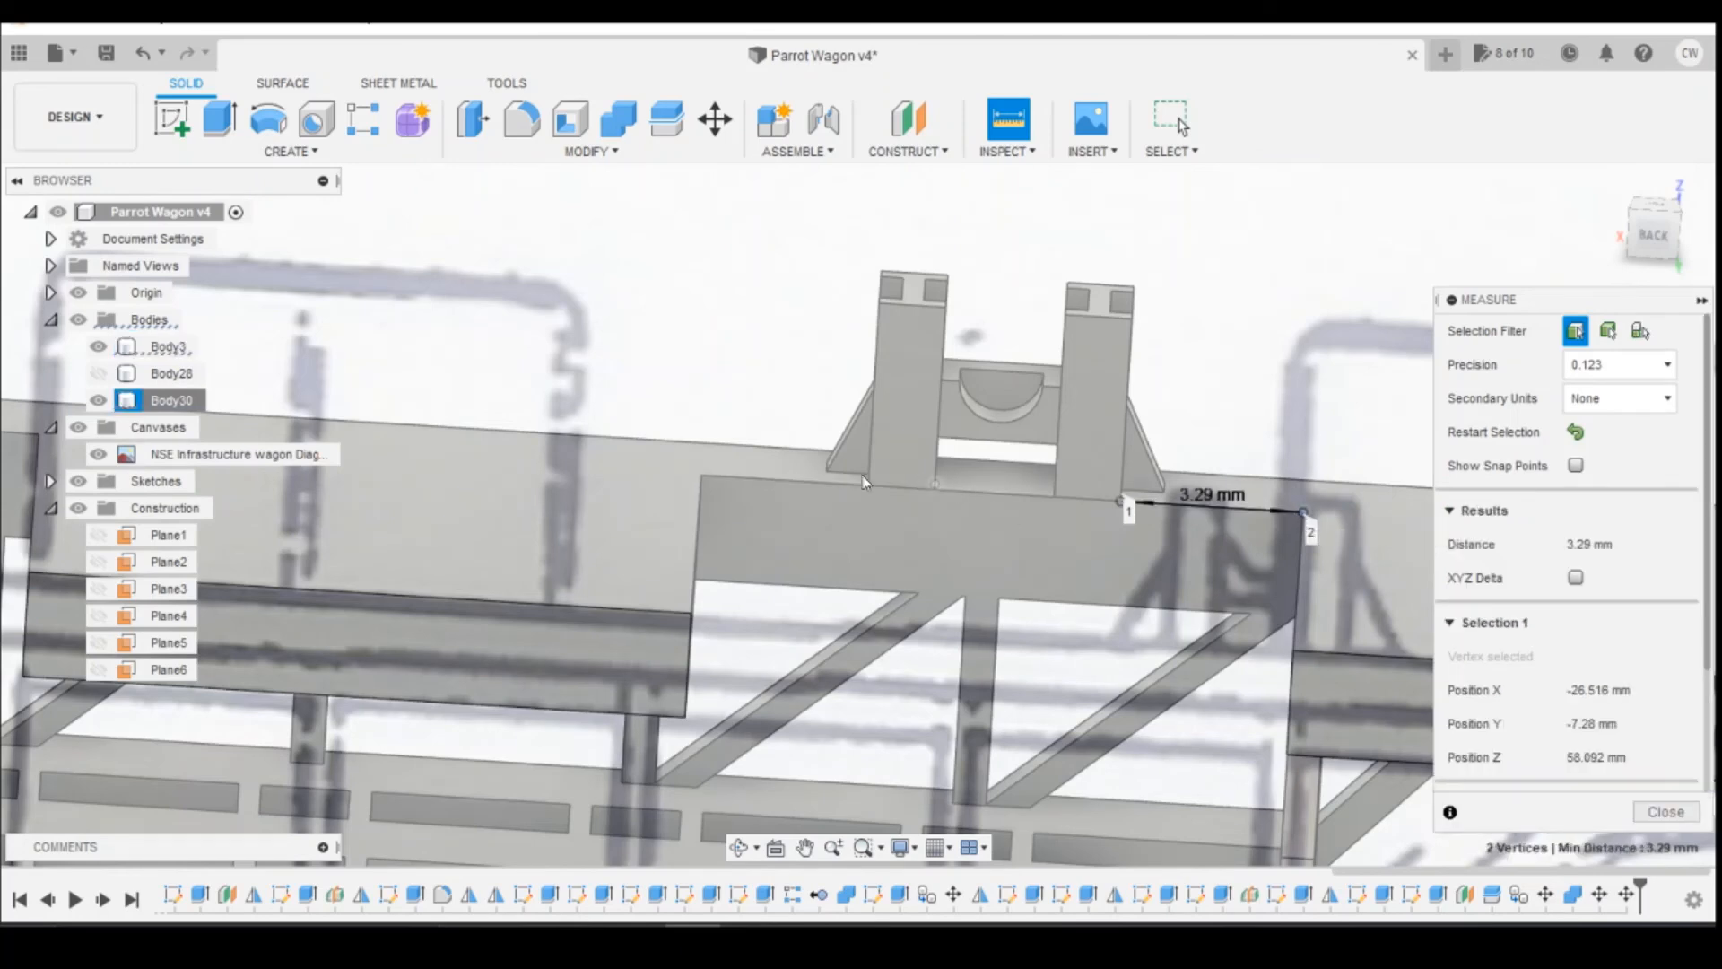
{"action": "left_click", "coordinate": [866, 486]}
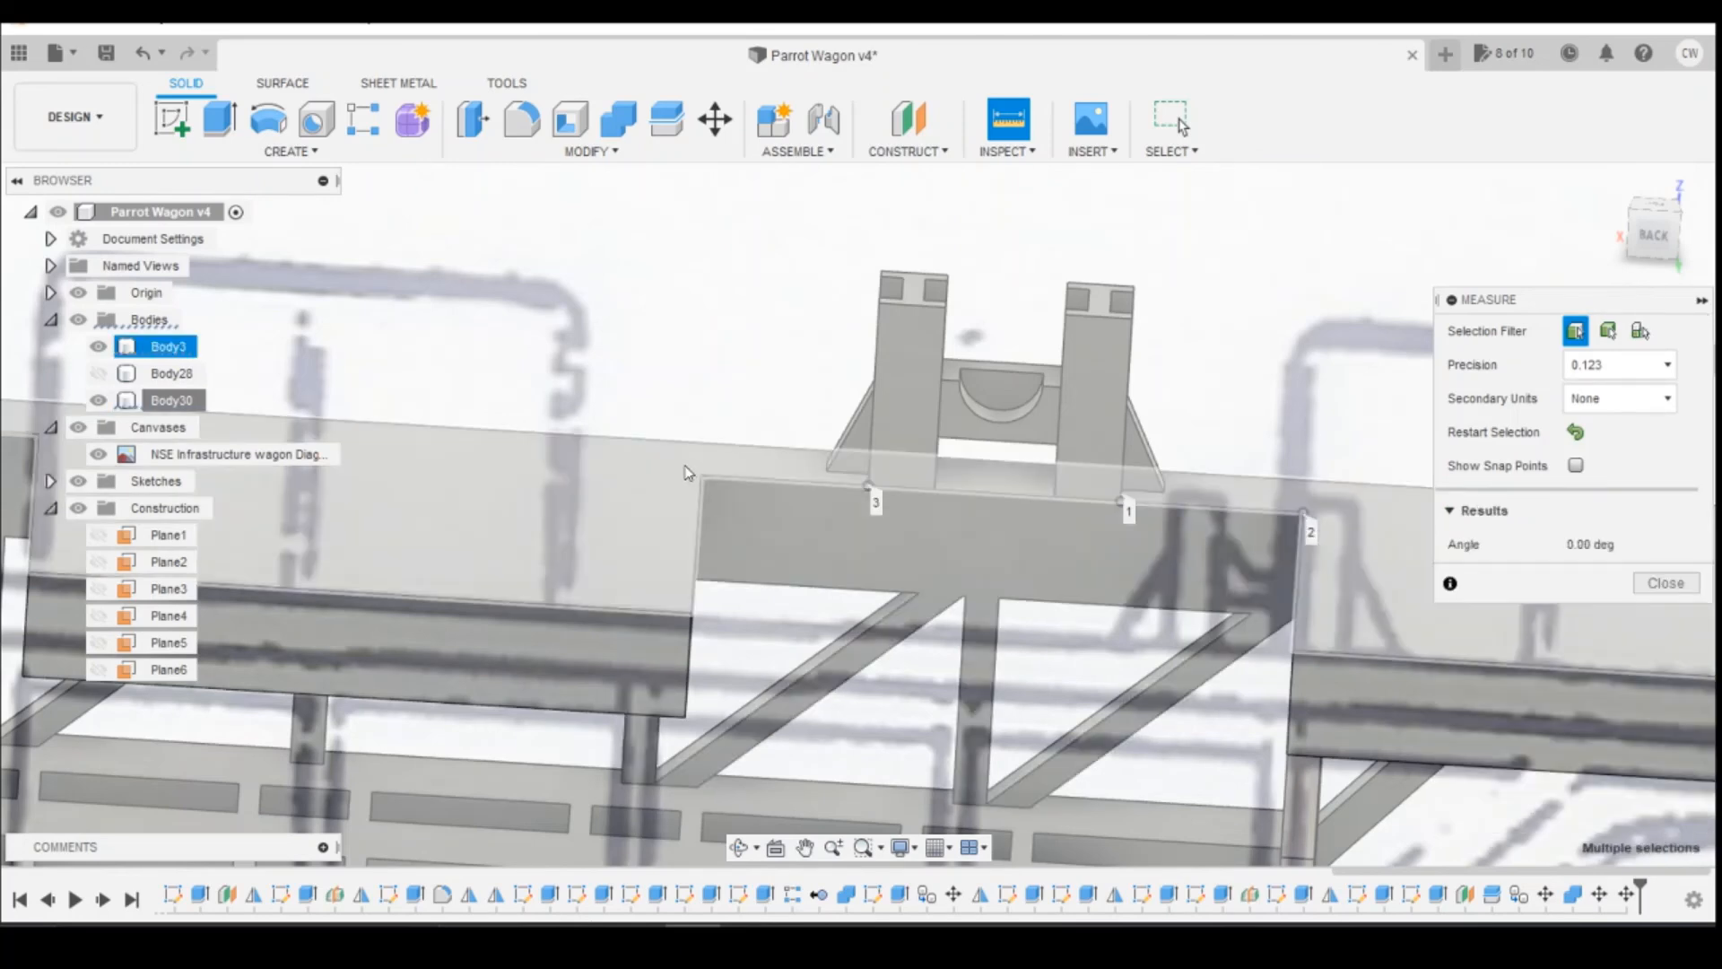
{"action": "left_click", "coordinate": [700, 475]}
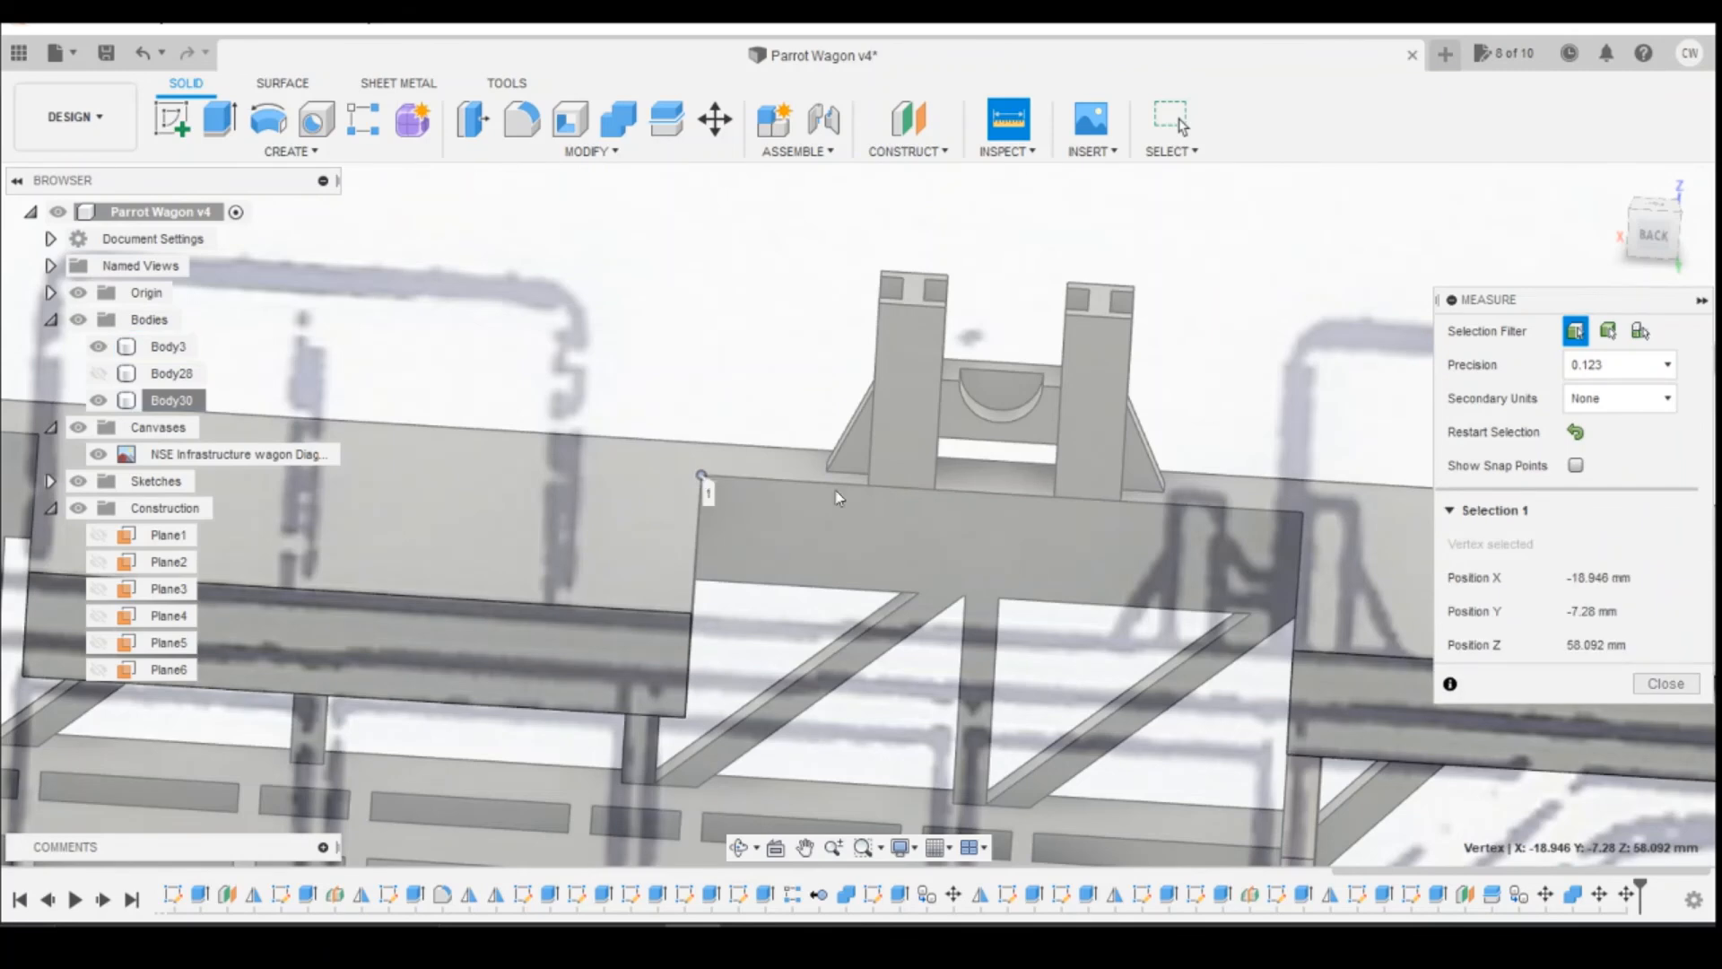
{"action": "left_click", "coordinate": [867, 486]}
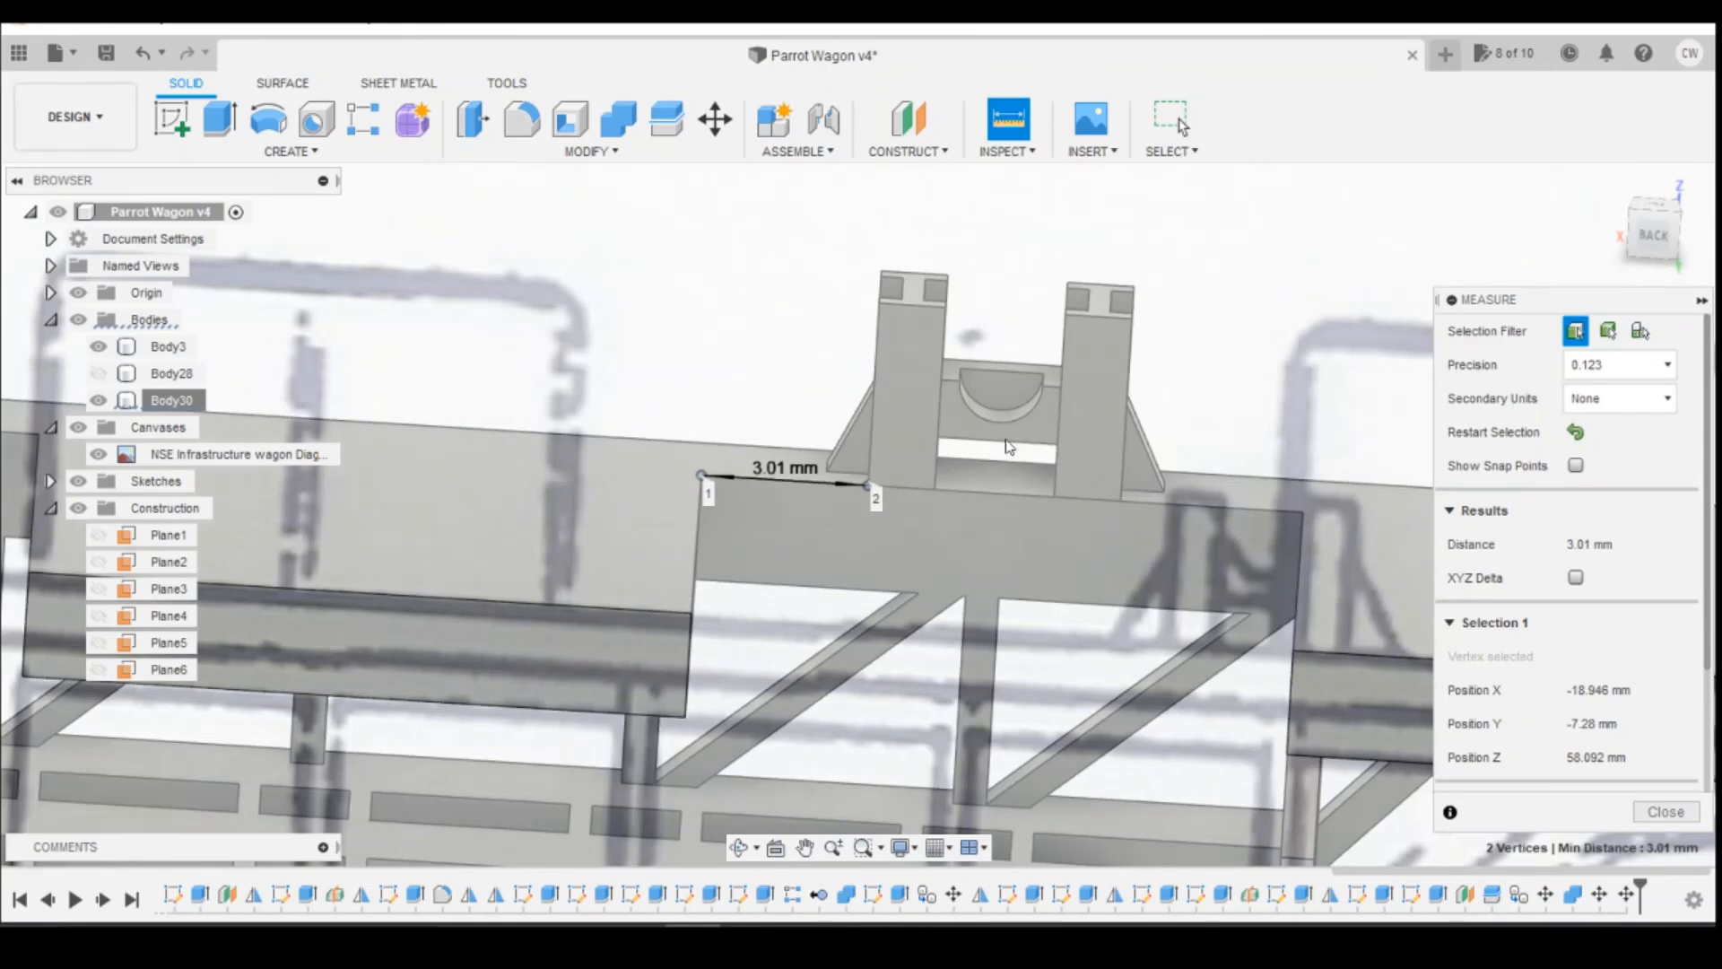
{"action": "left_click", "coordinate": [1666, 811]}
{"action": "left_click", "coordinate": [1051, 470]}
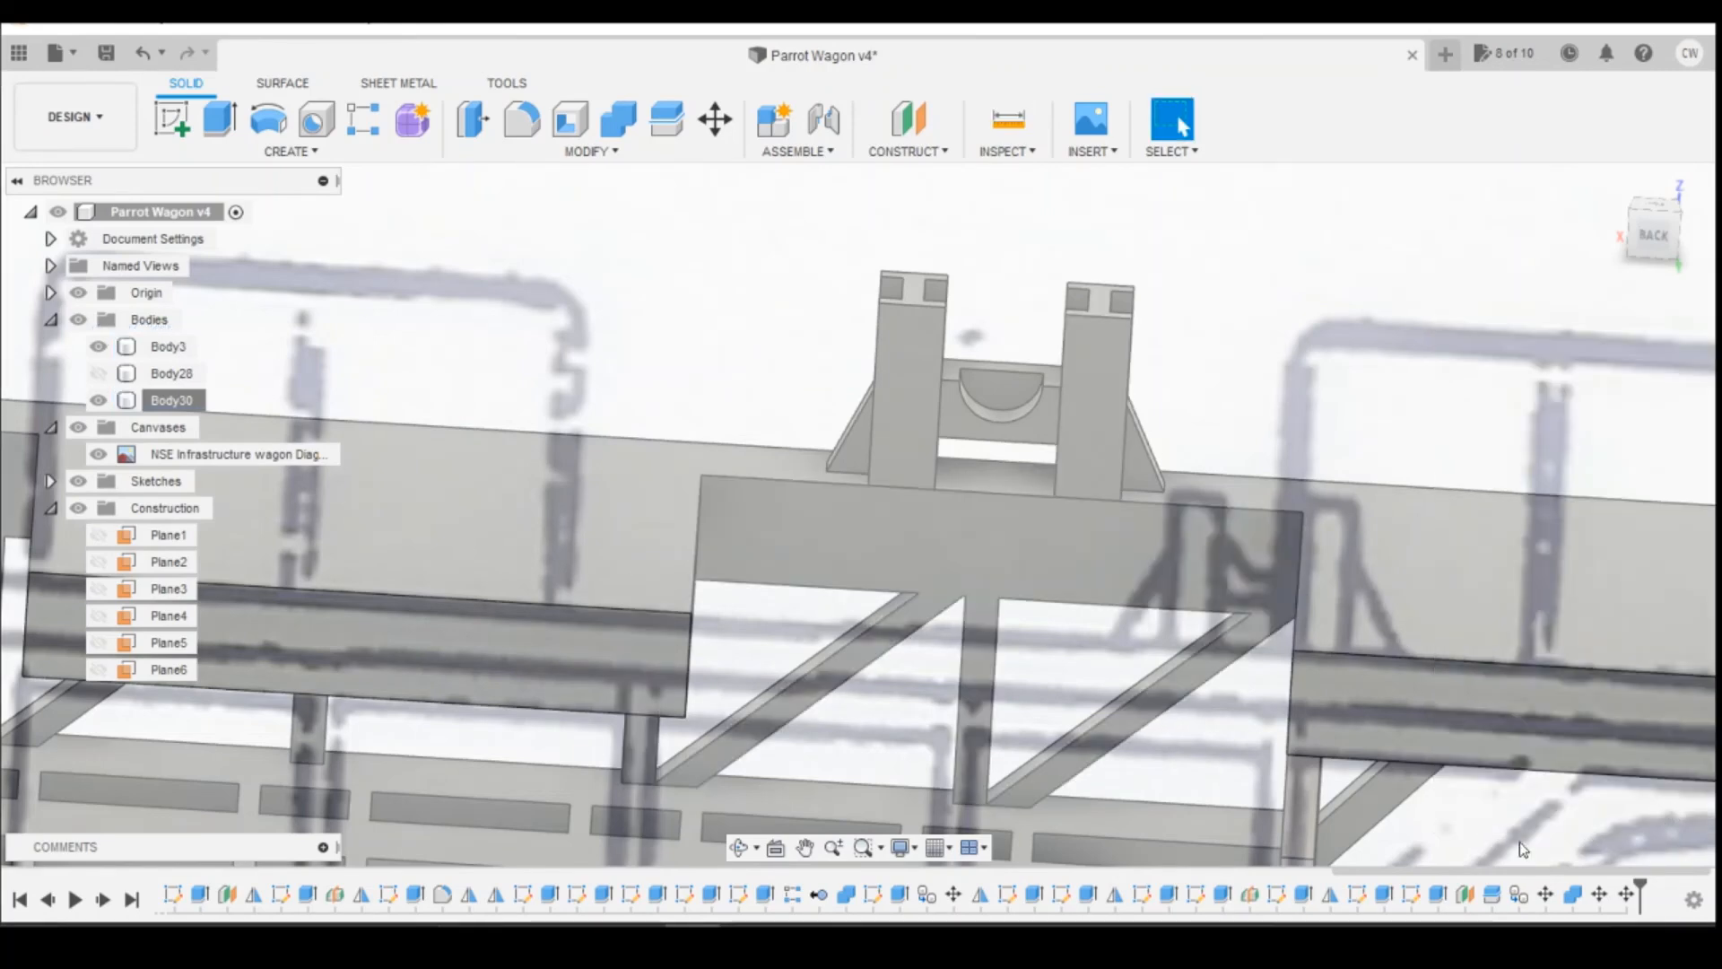
{"action": "left_click", "coordinate": [1076, 427]}
{"action": "right_click", "coordinate": [1076, 427]}
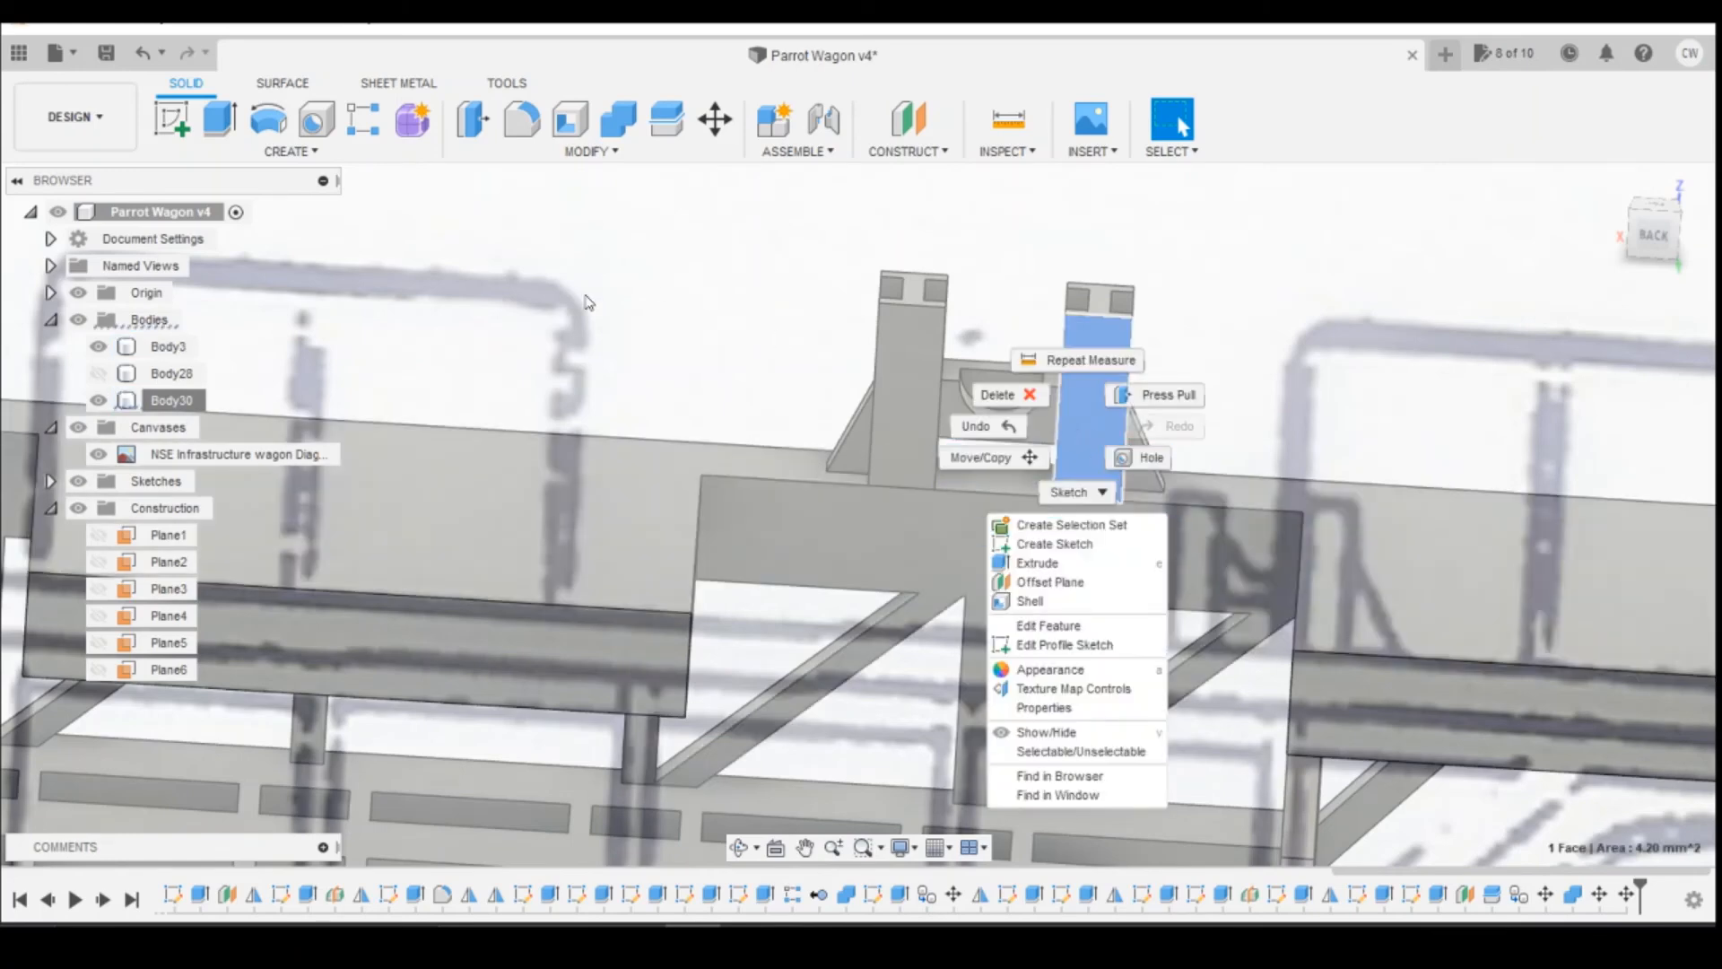
{"action": "right_click", "coordinate": [164, 398]}
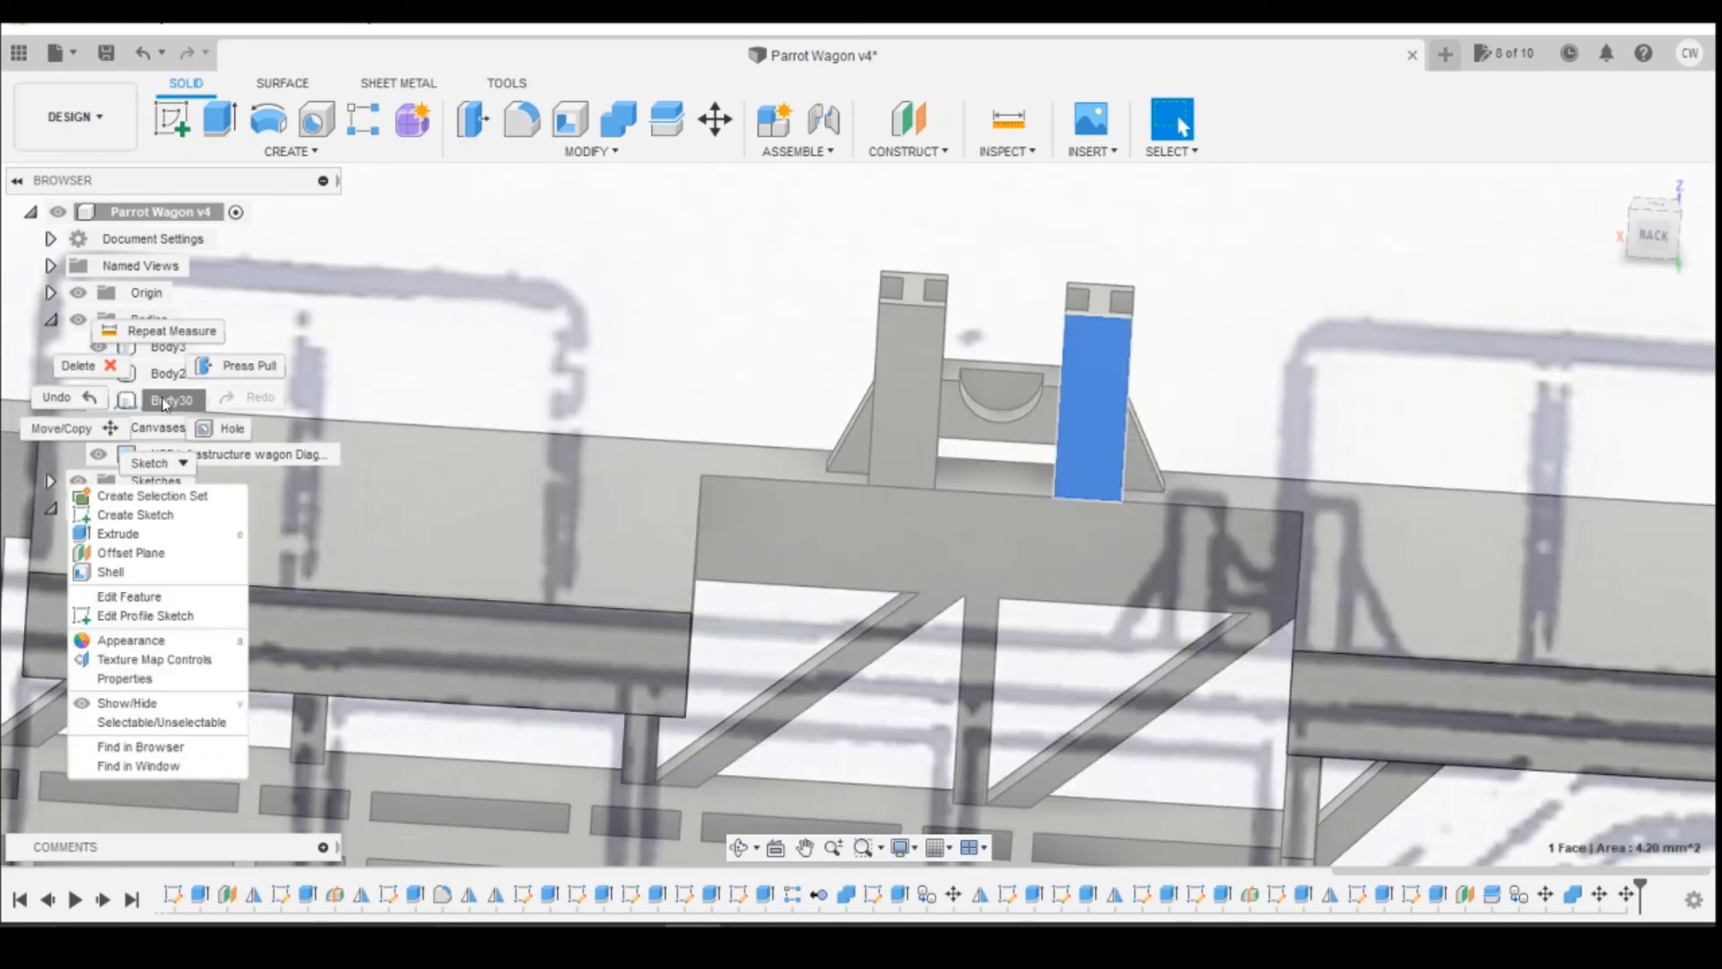
{"action": "left_click", "coordinate": [164, 402]}
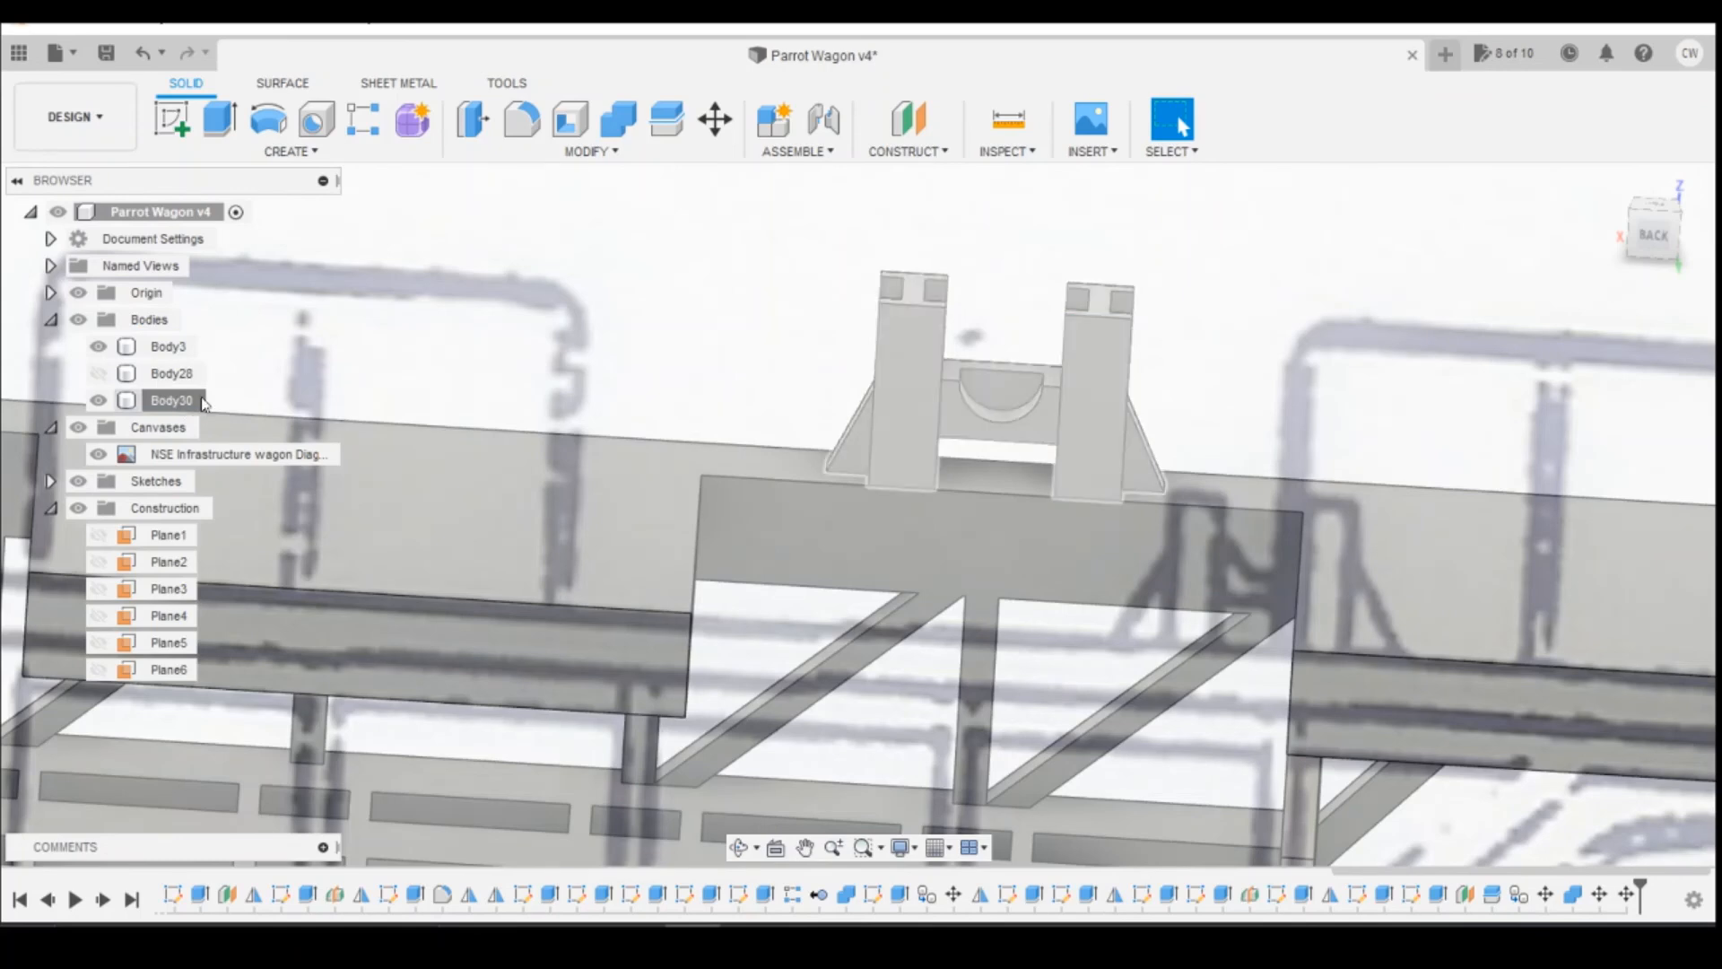
Step: Move the whole short reel support body along the deck with an X distance of -0.1 mm
{"action": "left_click", "coordinate": [192, 400]}
{"action": "right_click", "coordinate": [191, 395]}
{"action": "left_click", "coordinate": [239, 390]}
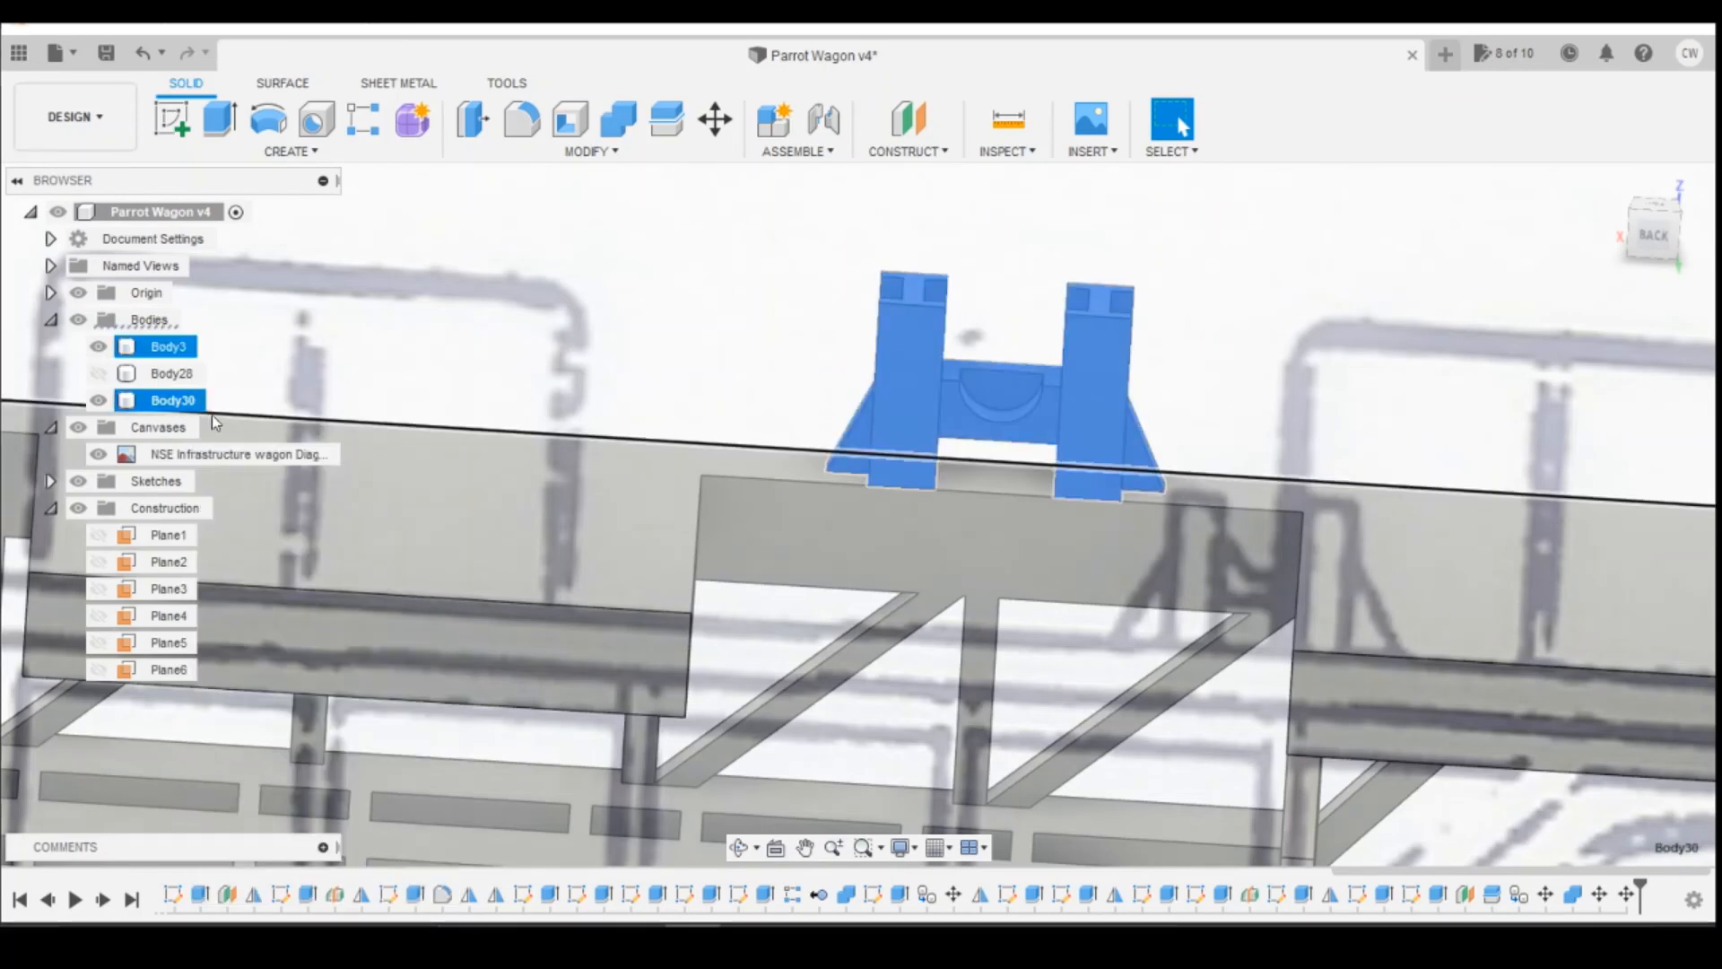
{"action": "right_click", "coordinate": [198, 401]}
{"action": "left_click", "coordinate": [229, 418]}
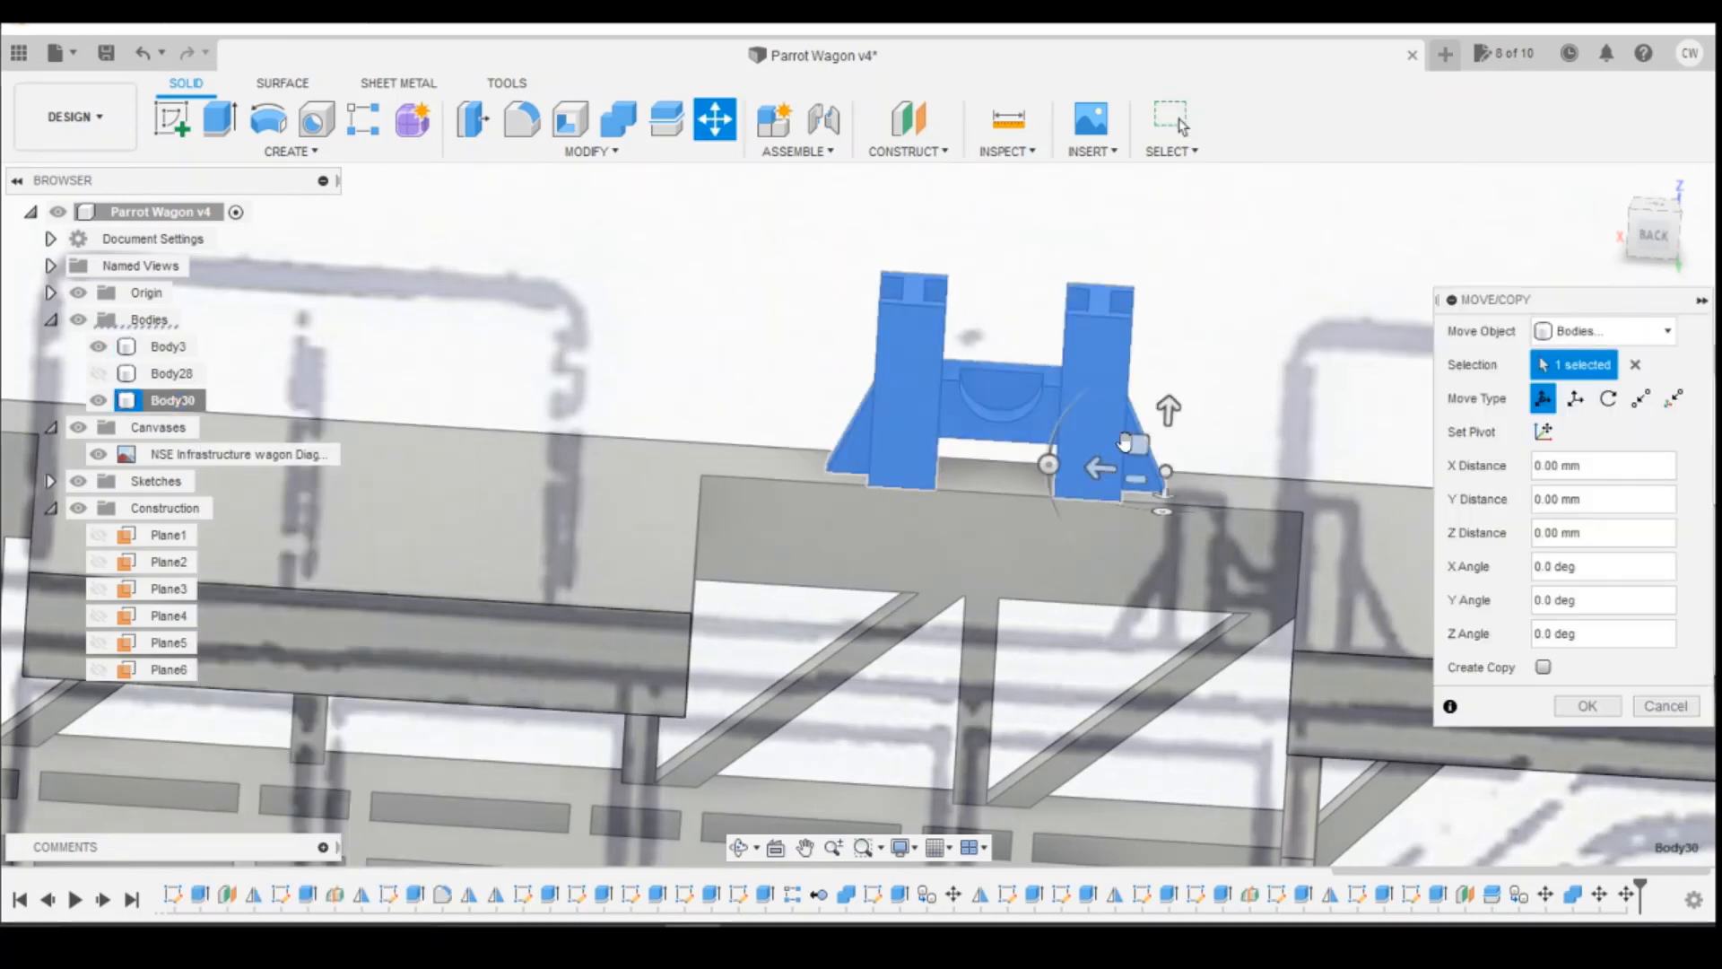
{"action": "left_click", "coordinate": [1102, 468]}
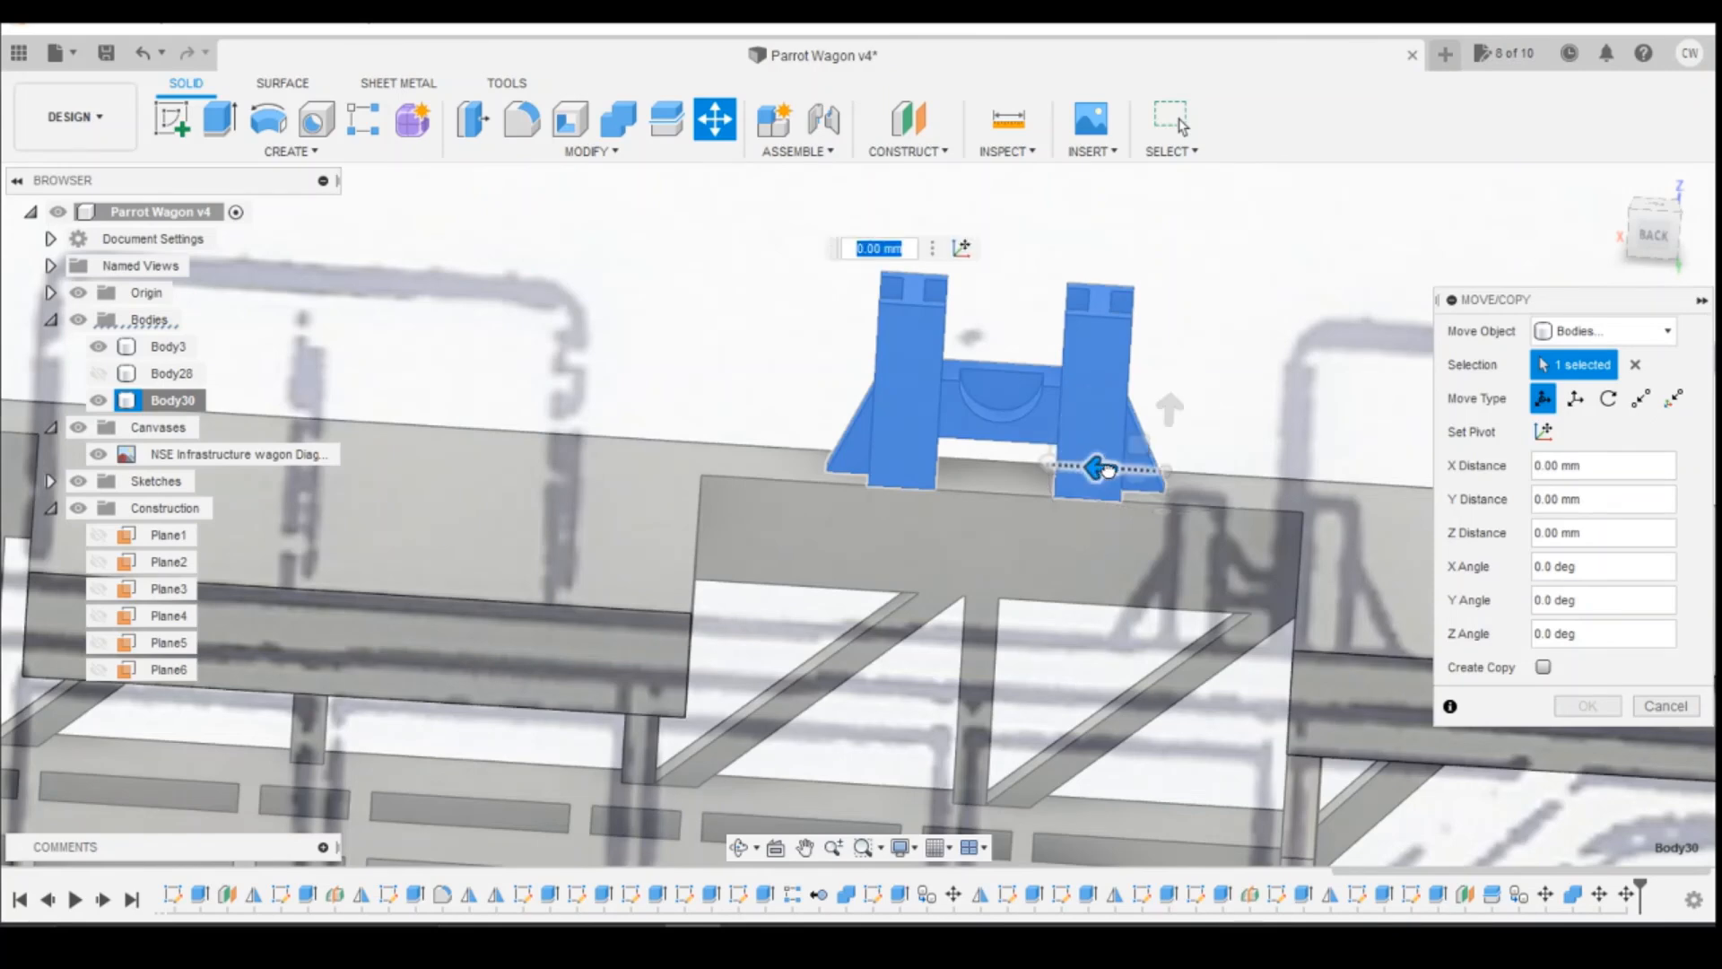
{"action": "left_click_drag", "start_coordinate": [1108, 471], "coordinate": [1116, 469]}
{"action": "key", "text": "BackSpace"}
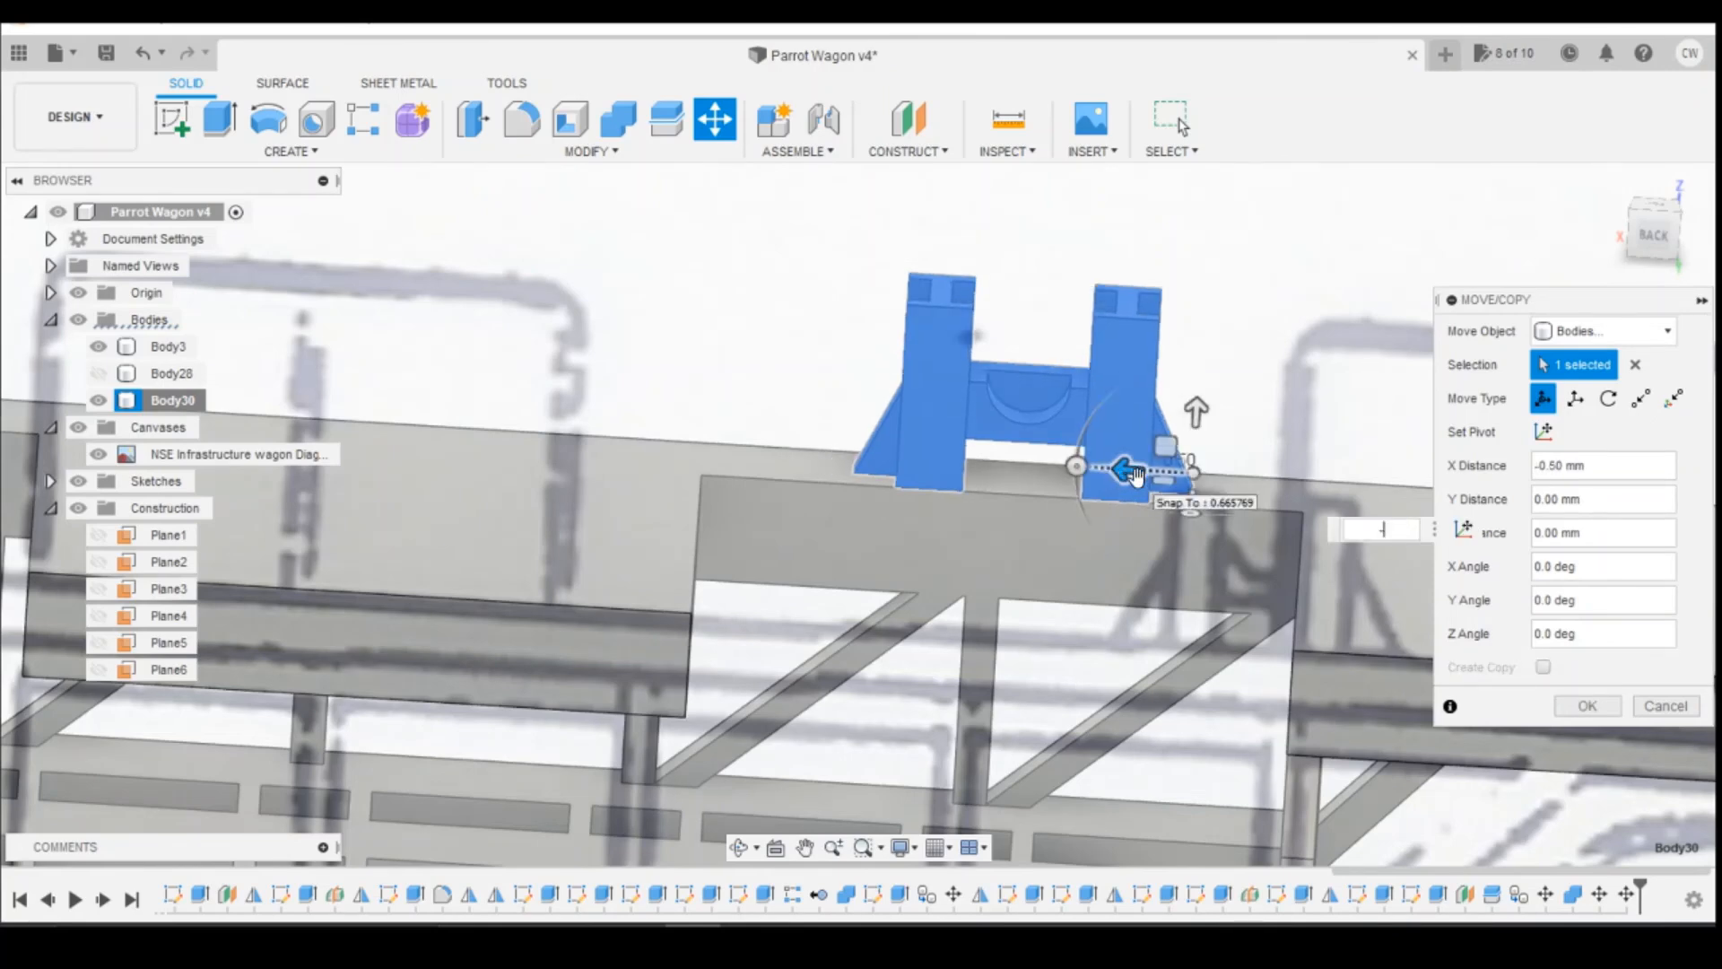
{"action": "key", "text": "Return"}
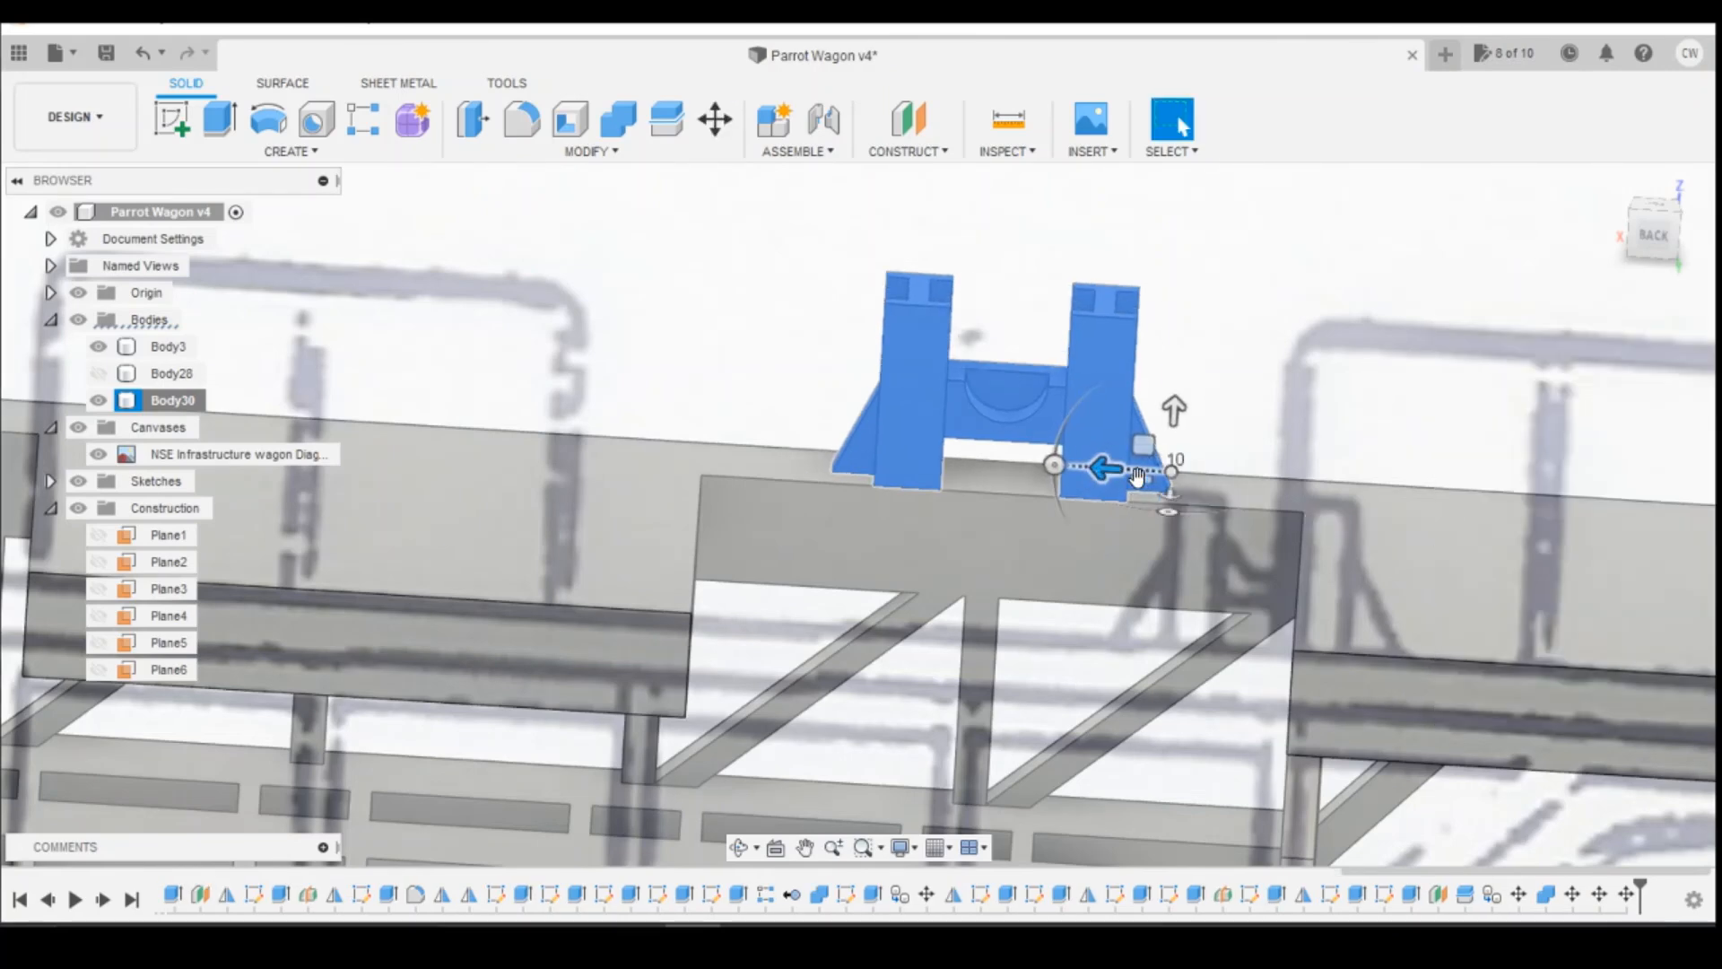
Step: Measure from the bottom corner of the short support's outer post to the deck recess corner nearer the wagon's end
{"action": "left_click", "coordinate": [1010, 124]}
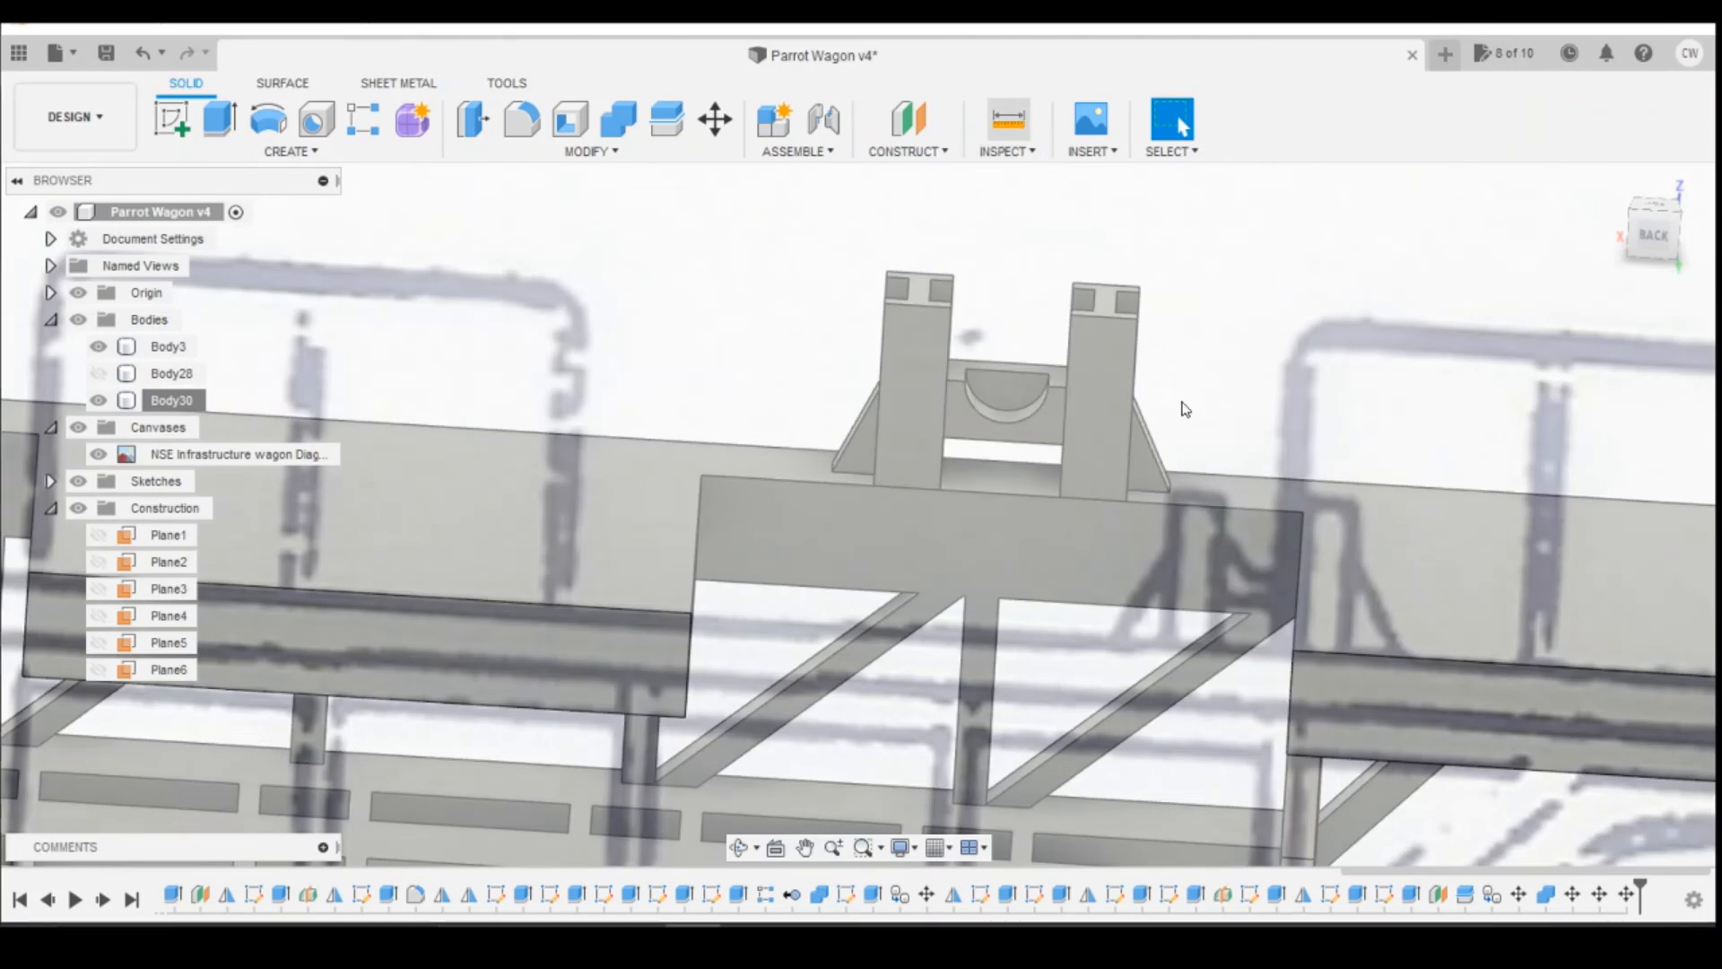
{"action": "left_click", "coordinate": [1132, 498]}
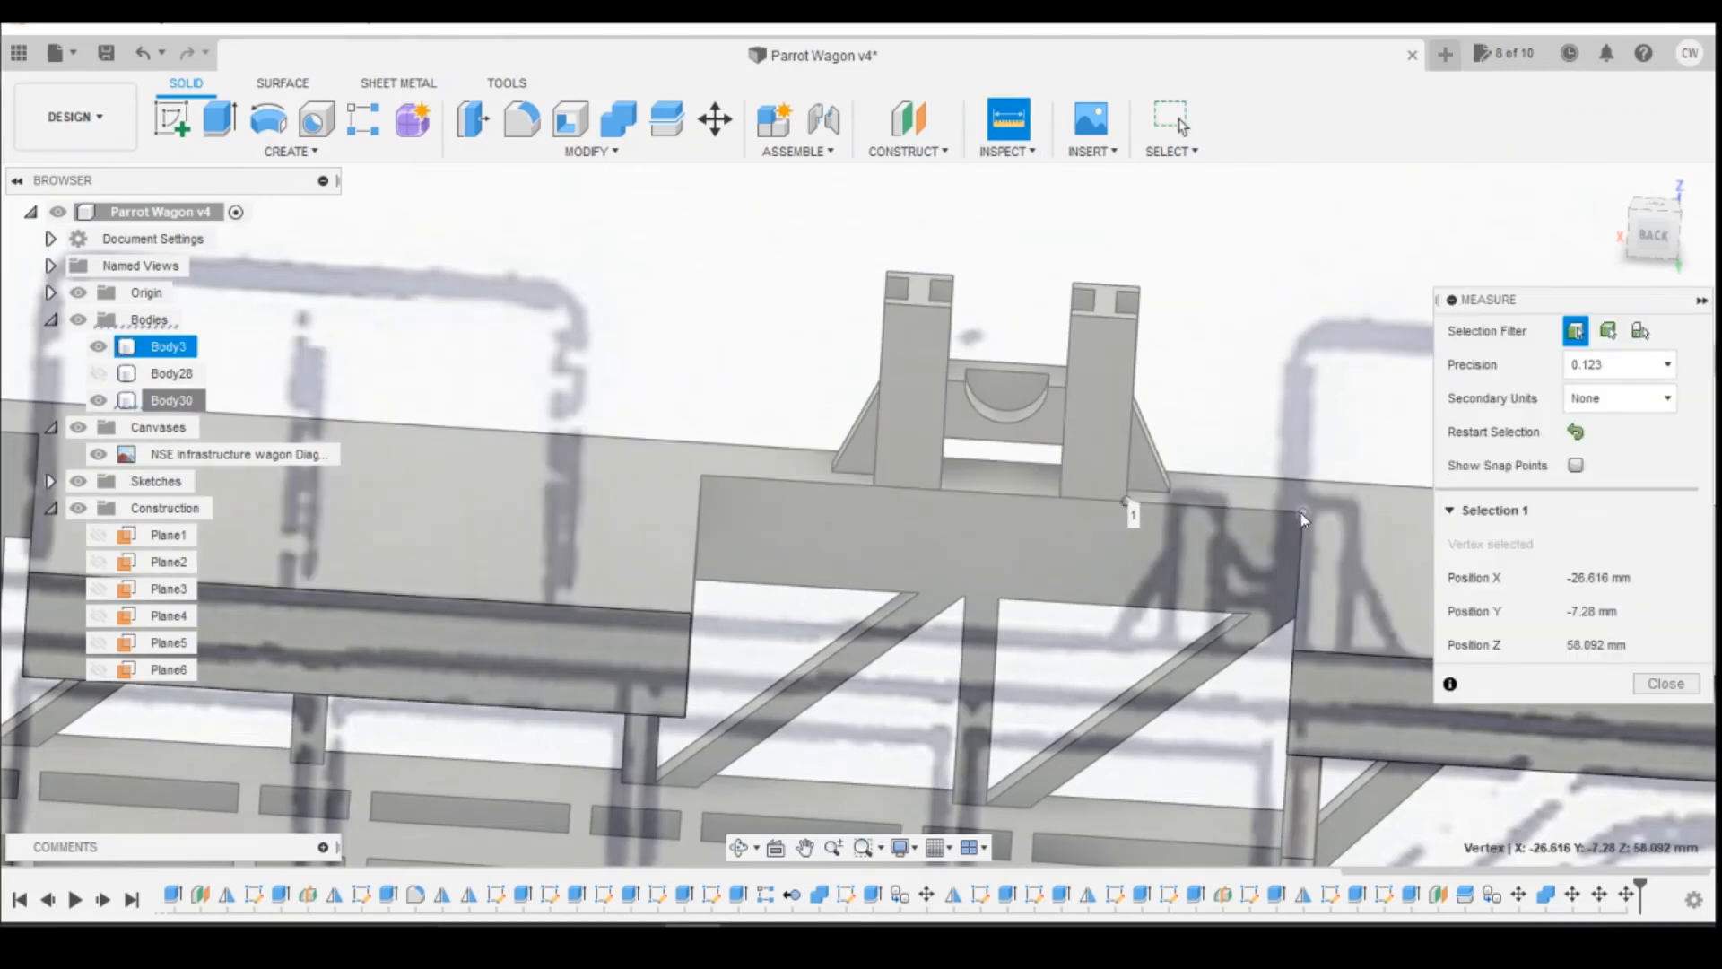
{"action": "left_click", "coordinate": [1302, 512]}
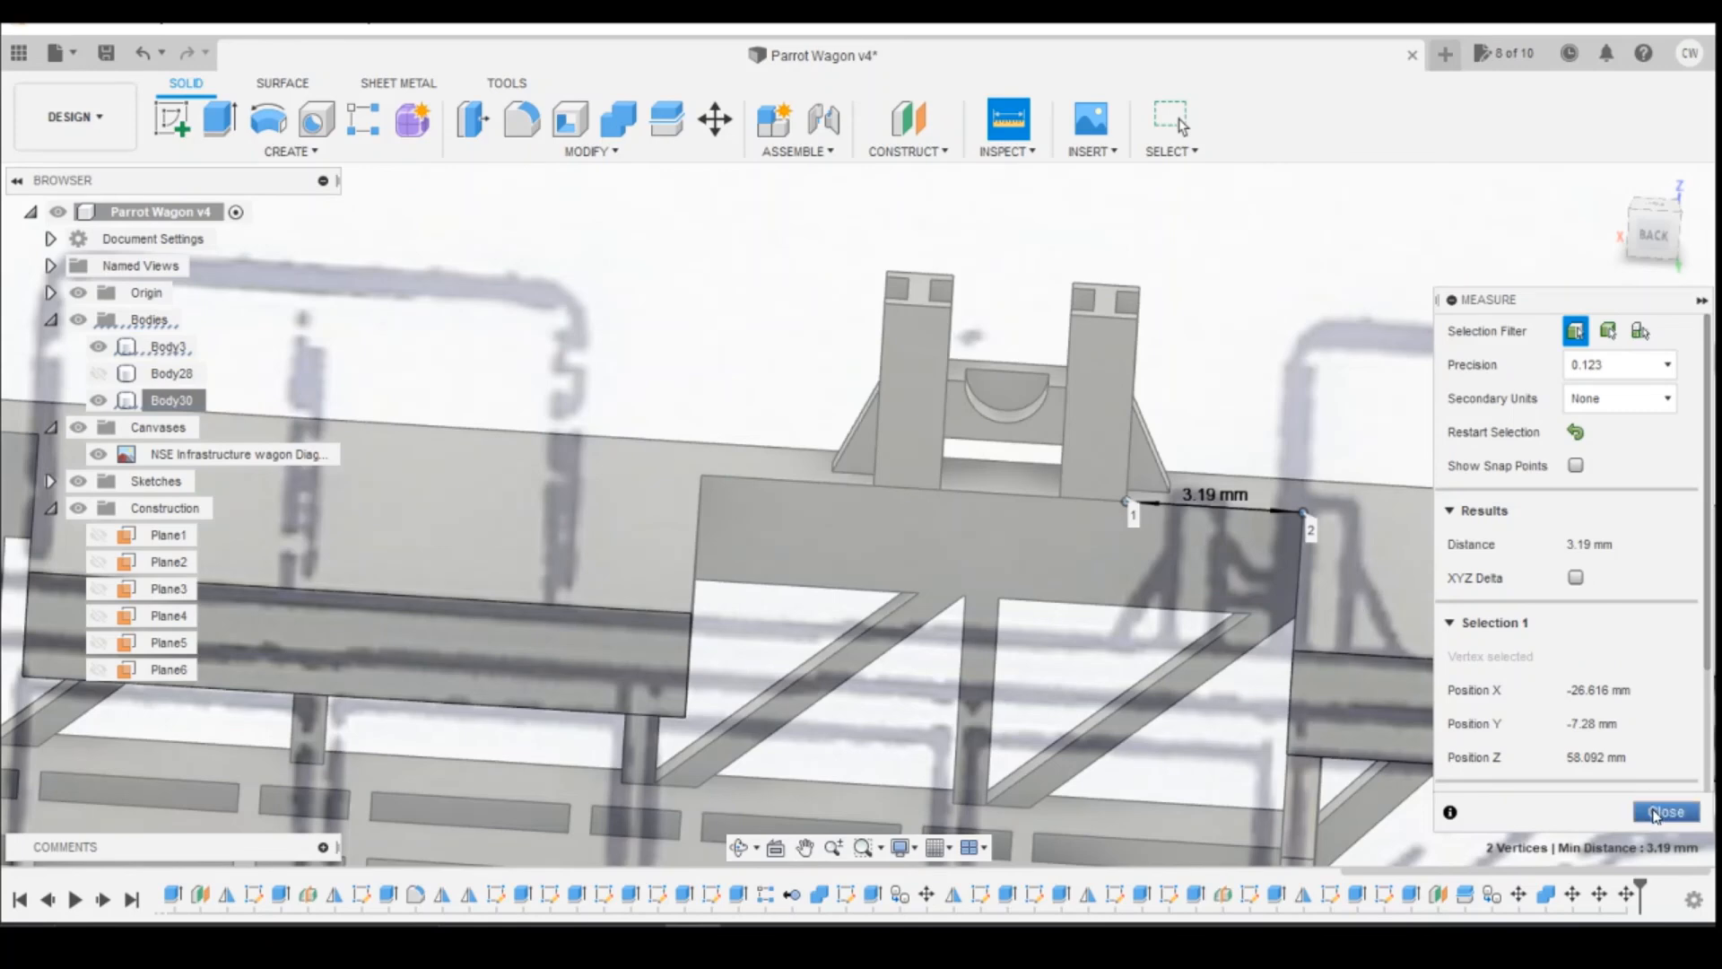
{"action": "left_click", "coordinate": [1665, 811]}
Step: Measure from the bottom corner of the short support's inner post to the deck recess corner nearer the wagon's centre
{"action": "left_click", "coordinate": [915, 531]}
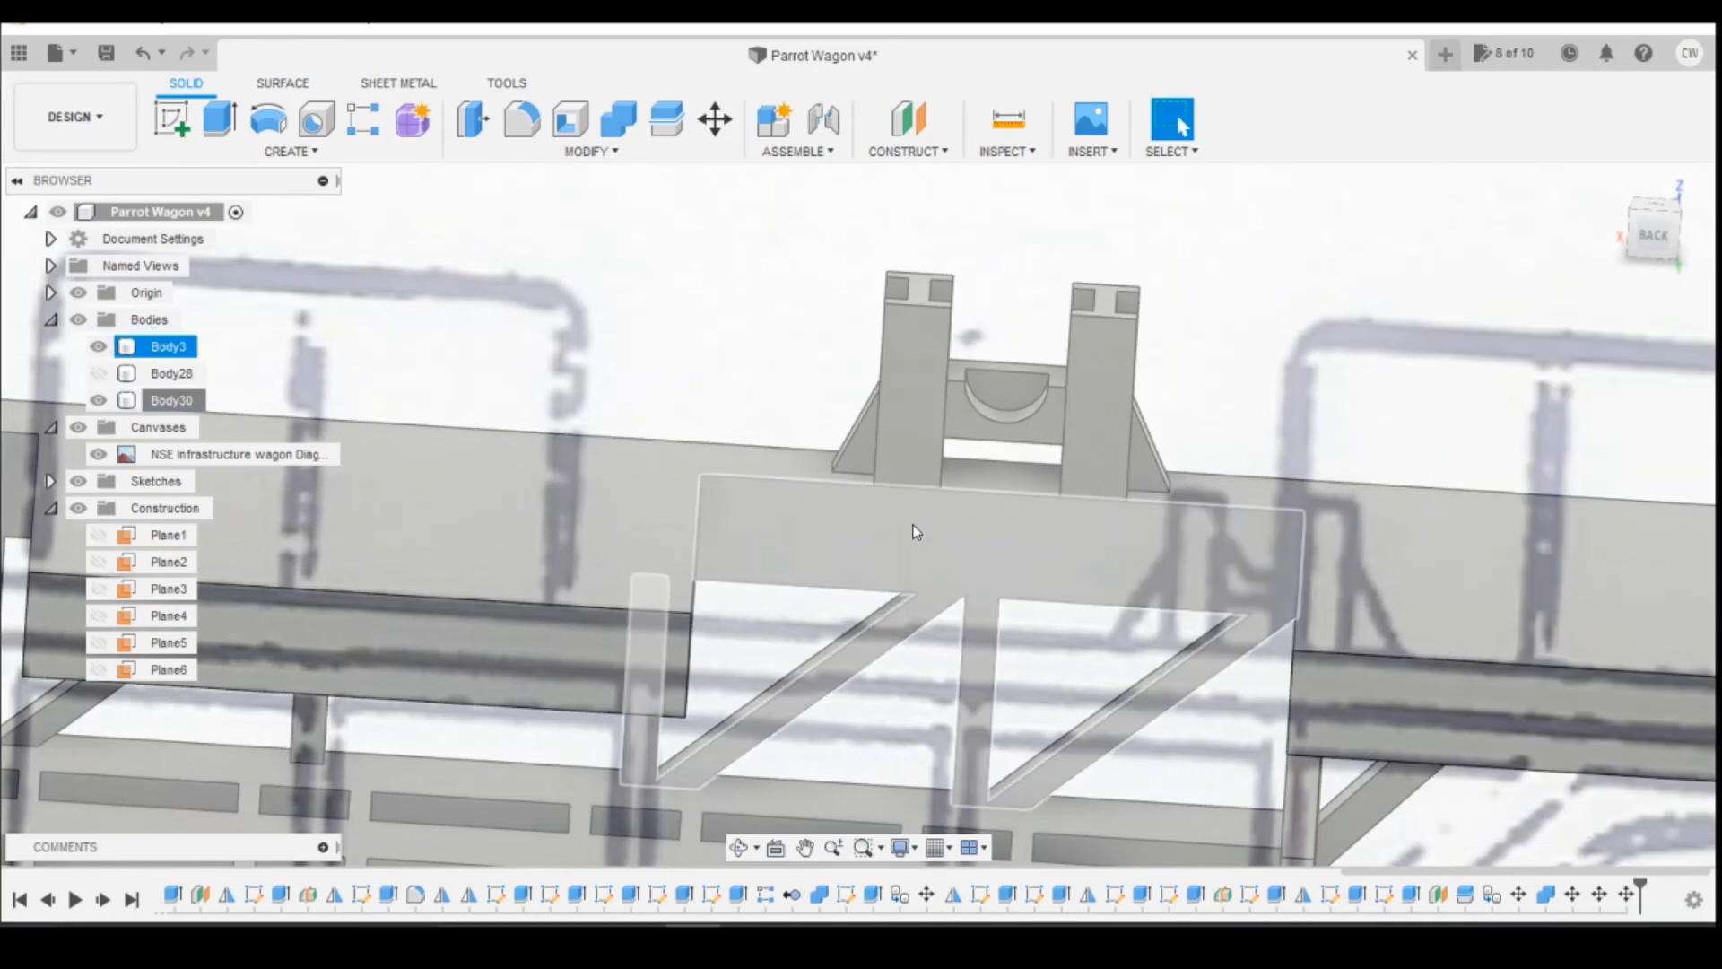
{"action": "left_click", "coordinate": [876, 482]}
{"action": "left_click", "coordinate": [702, 474]}
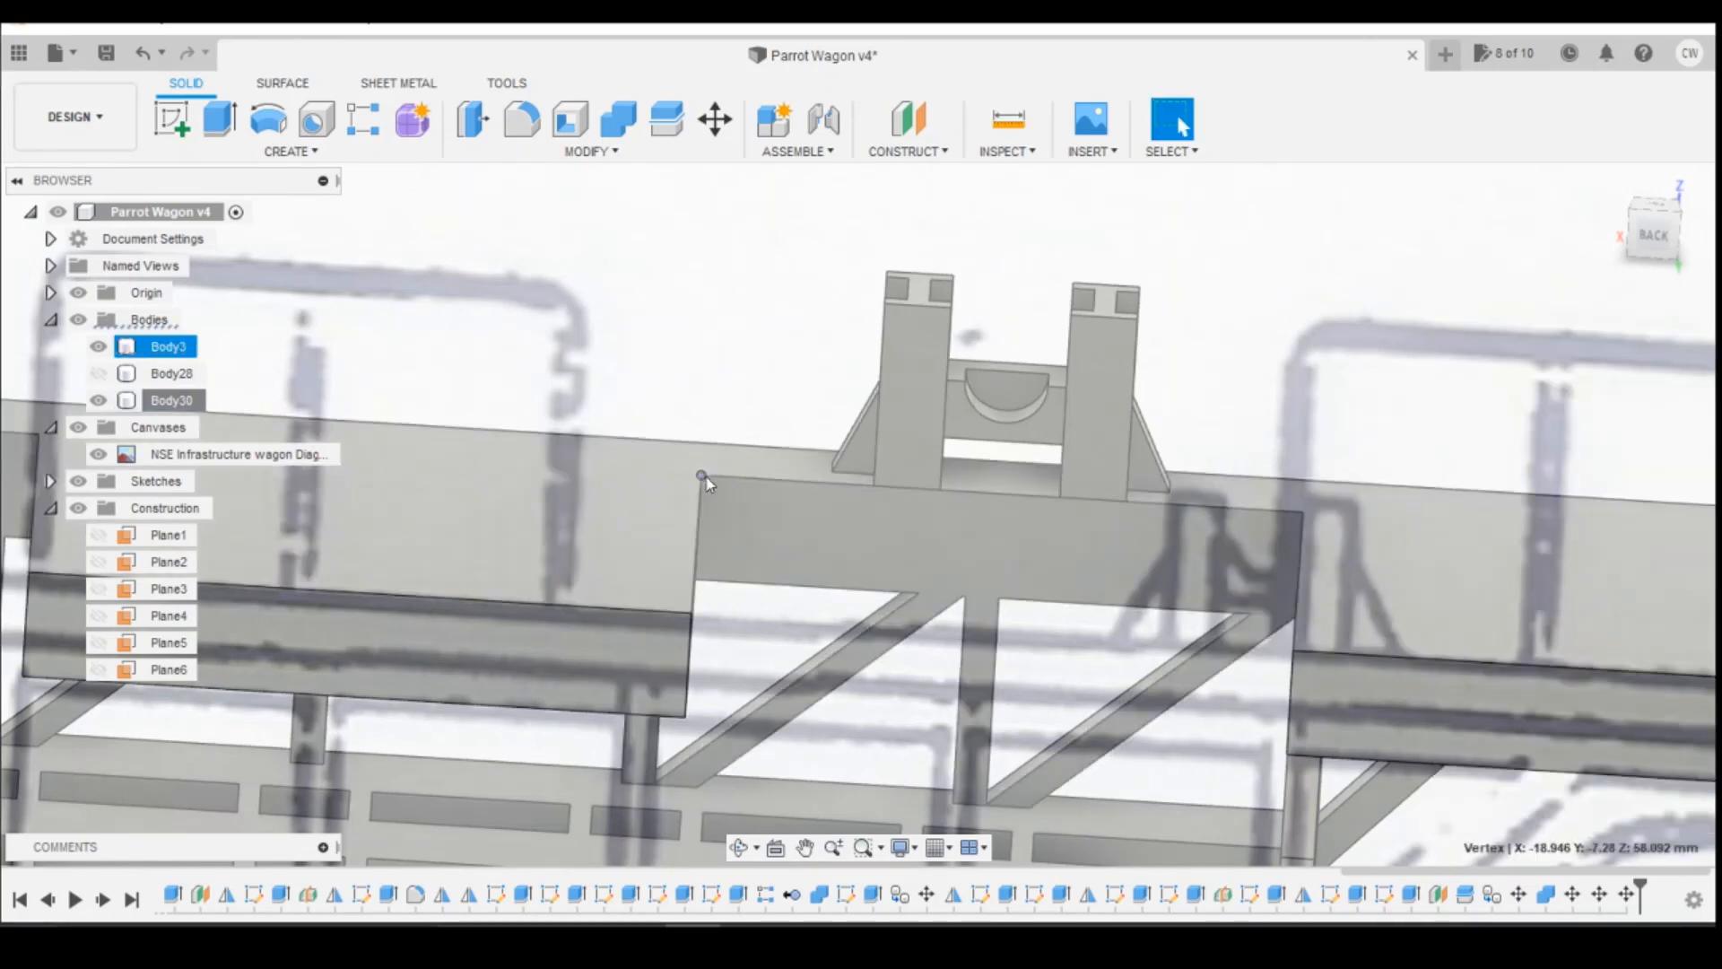
{"action": "left_click", "coordinate": [1006, 151]}
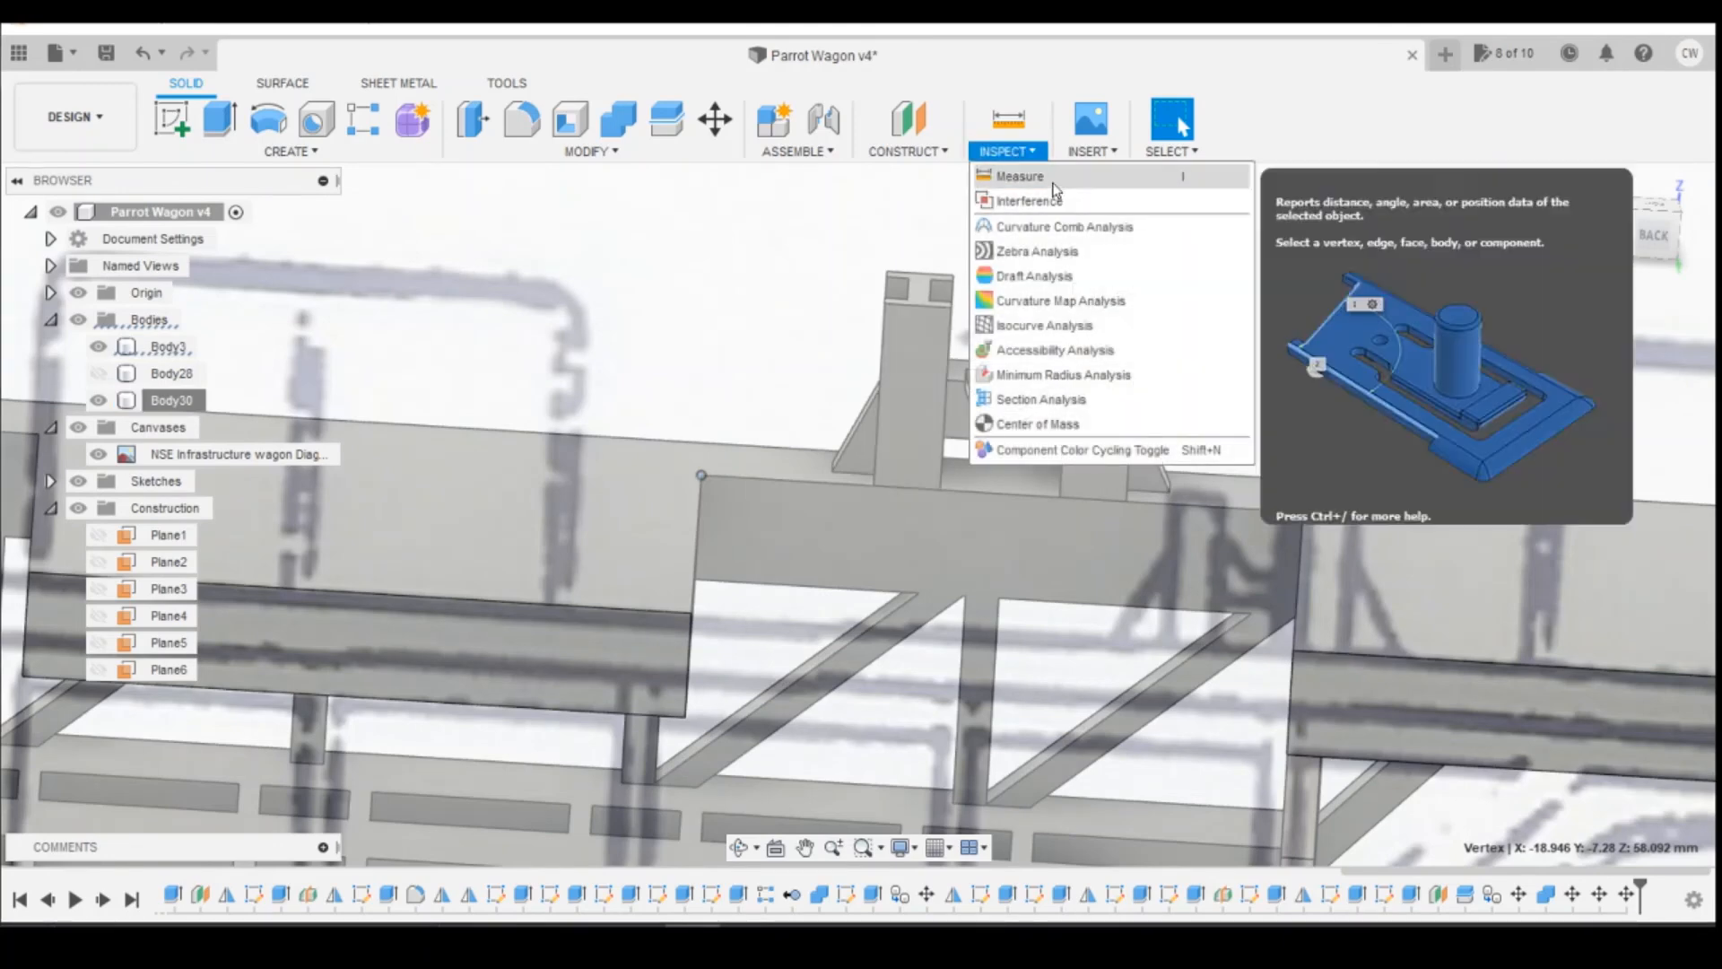
{"action": "left_click", "coordinate": [1020, 176]}
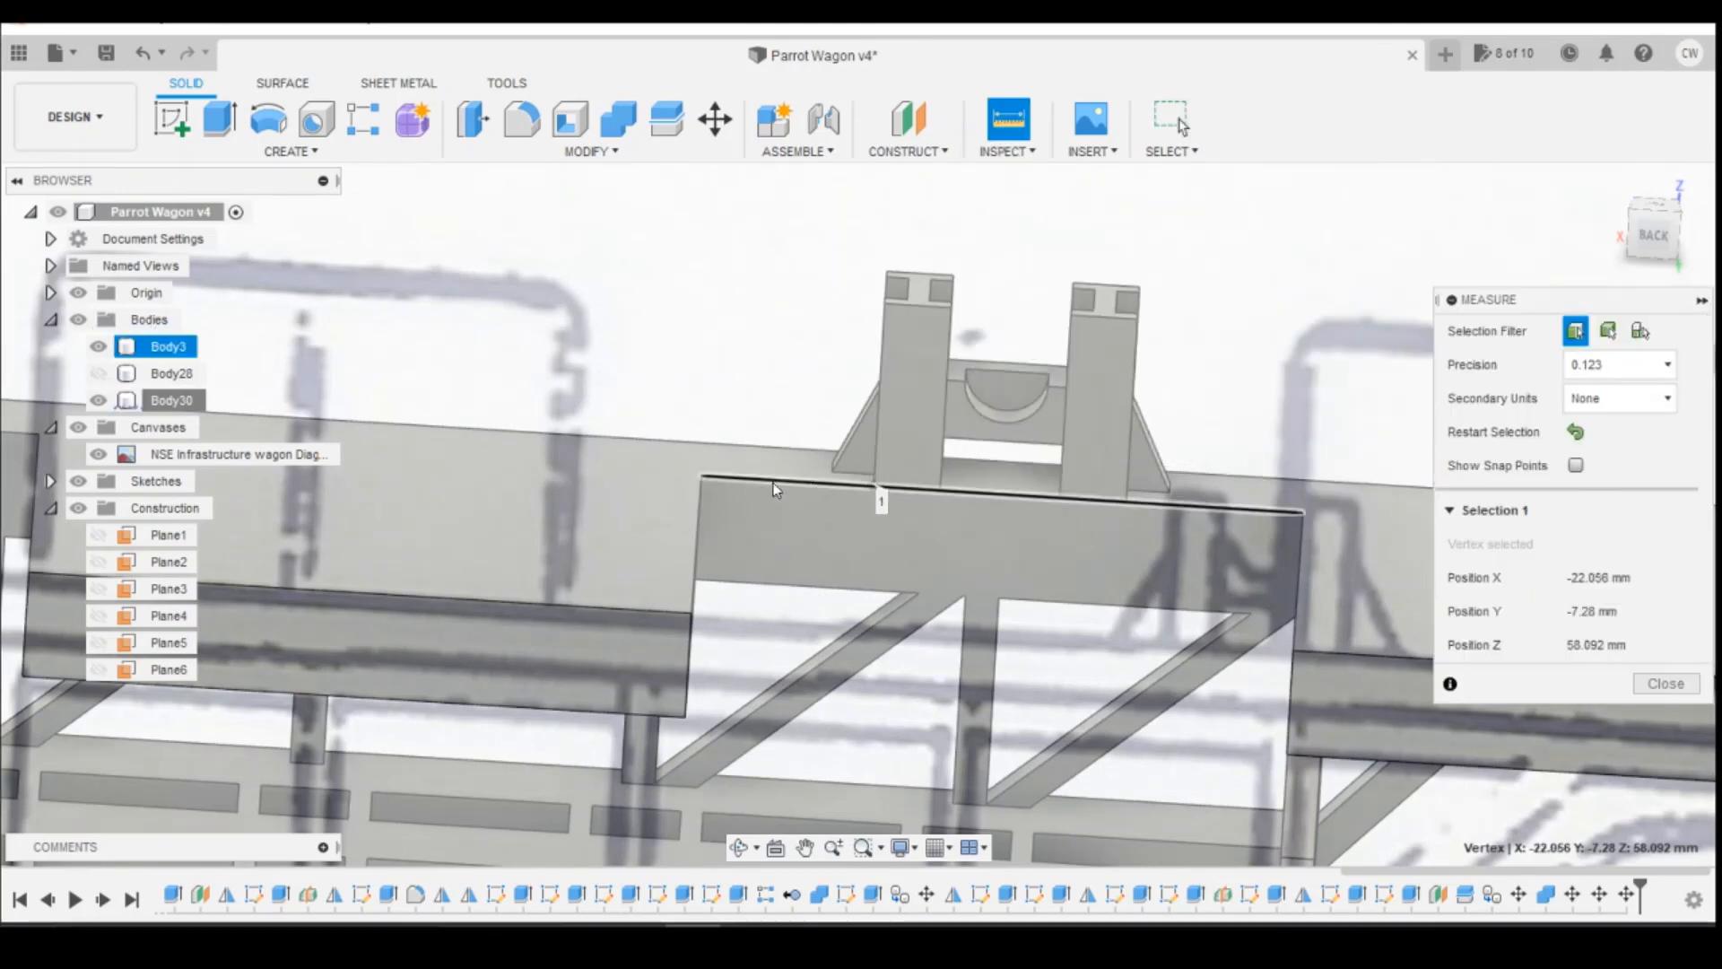
{"action": "left_click", "coordinate": [701, 475]}
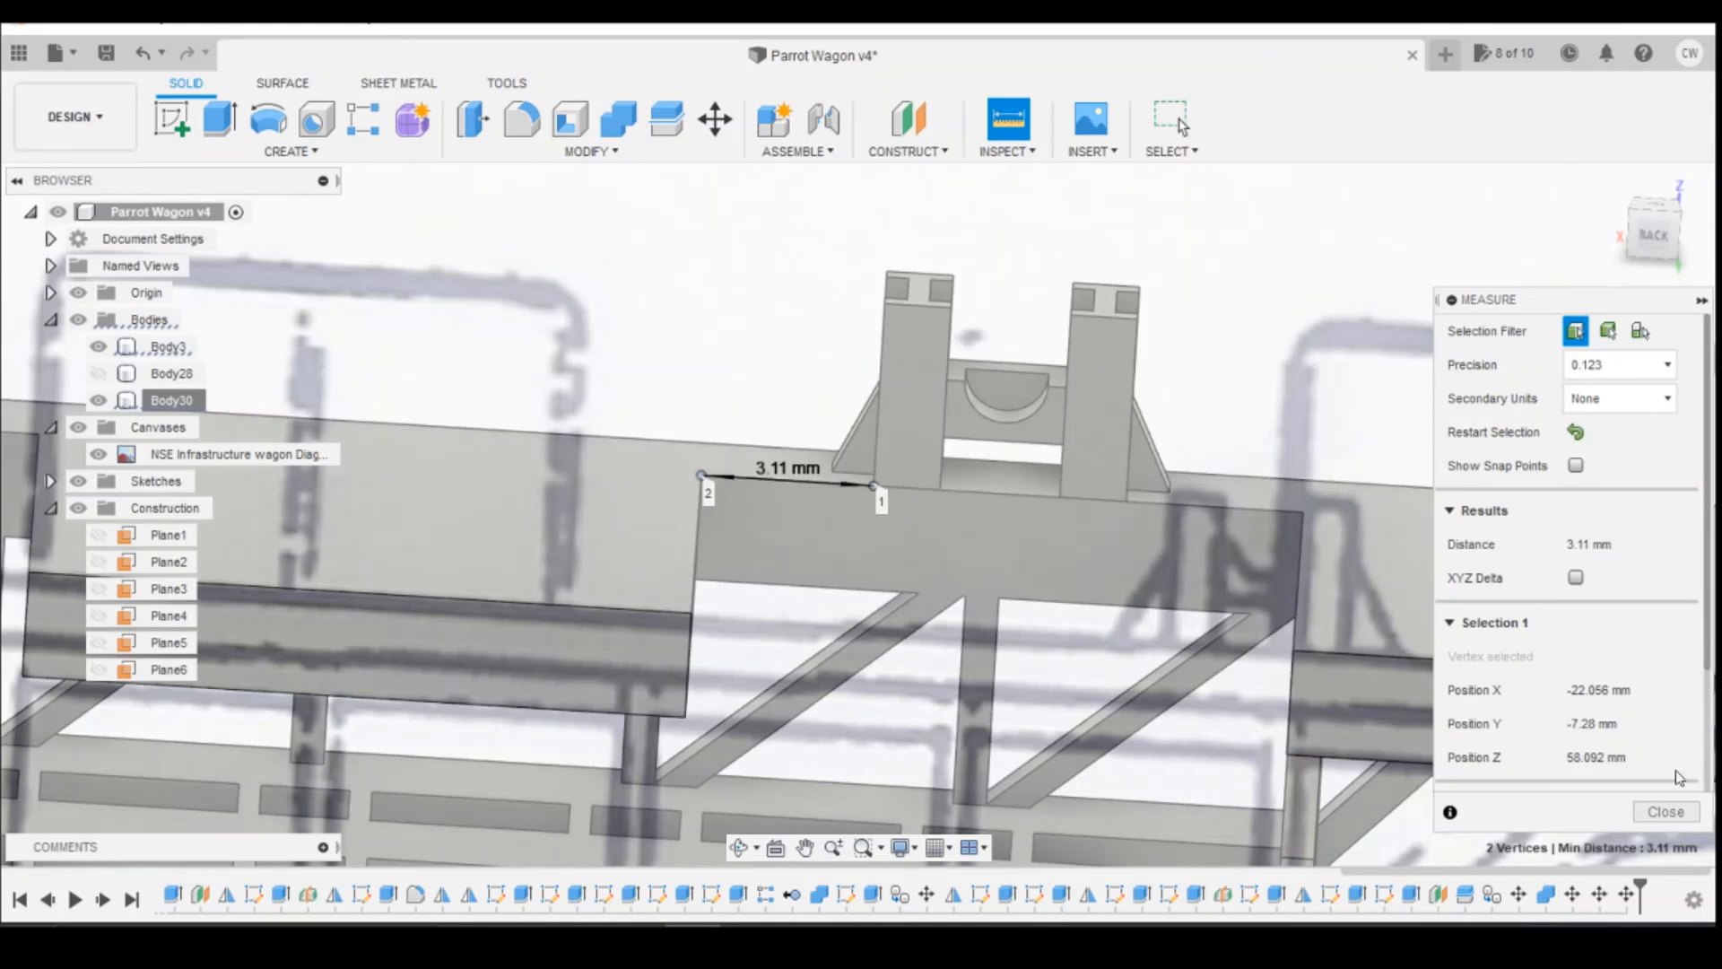
{"action": "left_click", "coordinate": [1666, 811]}
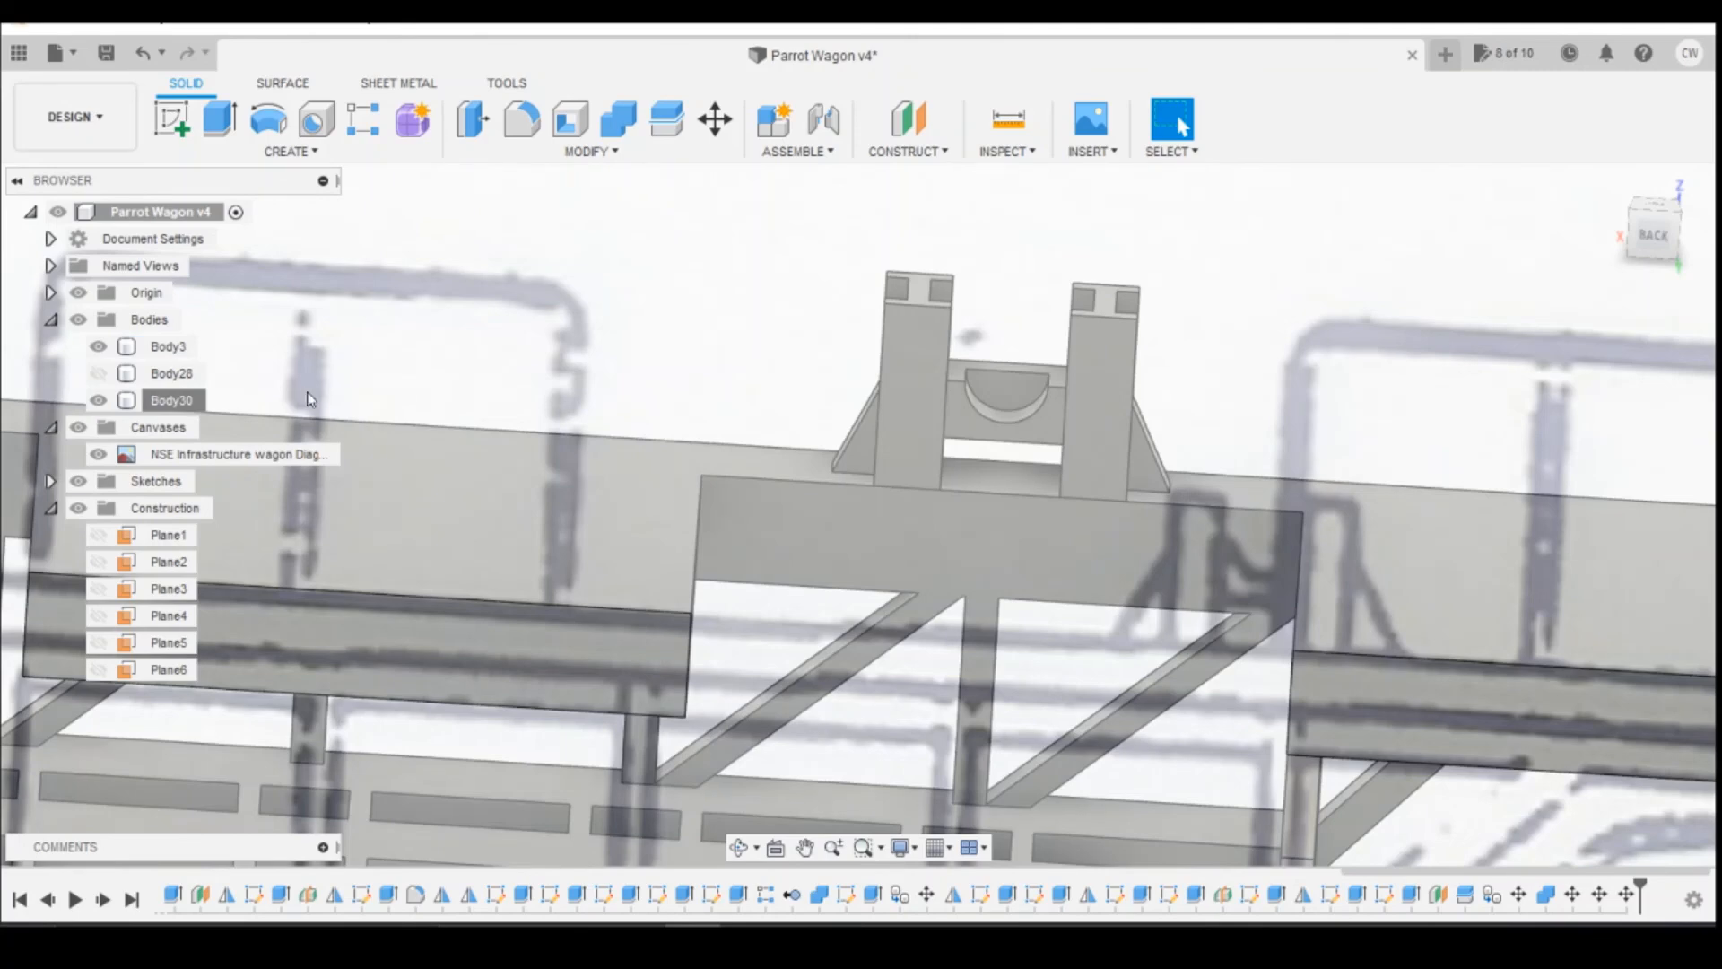
Step: Move the whole short reel support body along the deck with an X distance of -0.04 mm
{"action": "right_click", "coordinate": [191, 405]}
{"action": "left_click", "coordinate": [238, 416]}
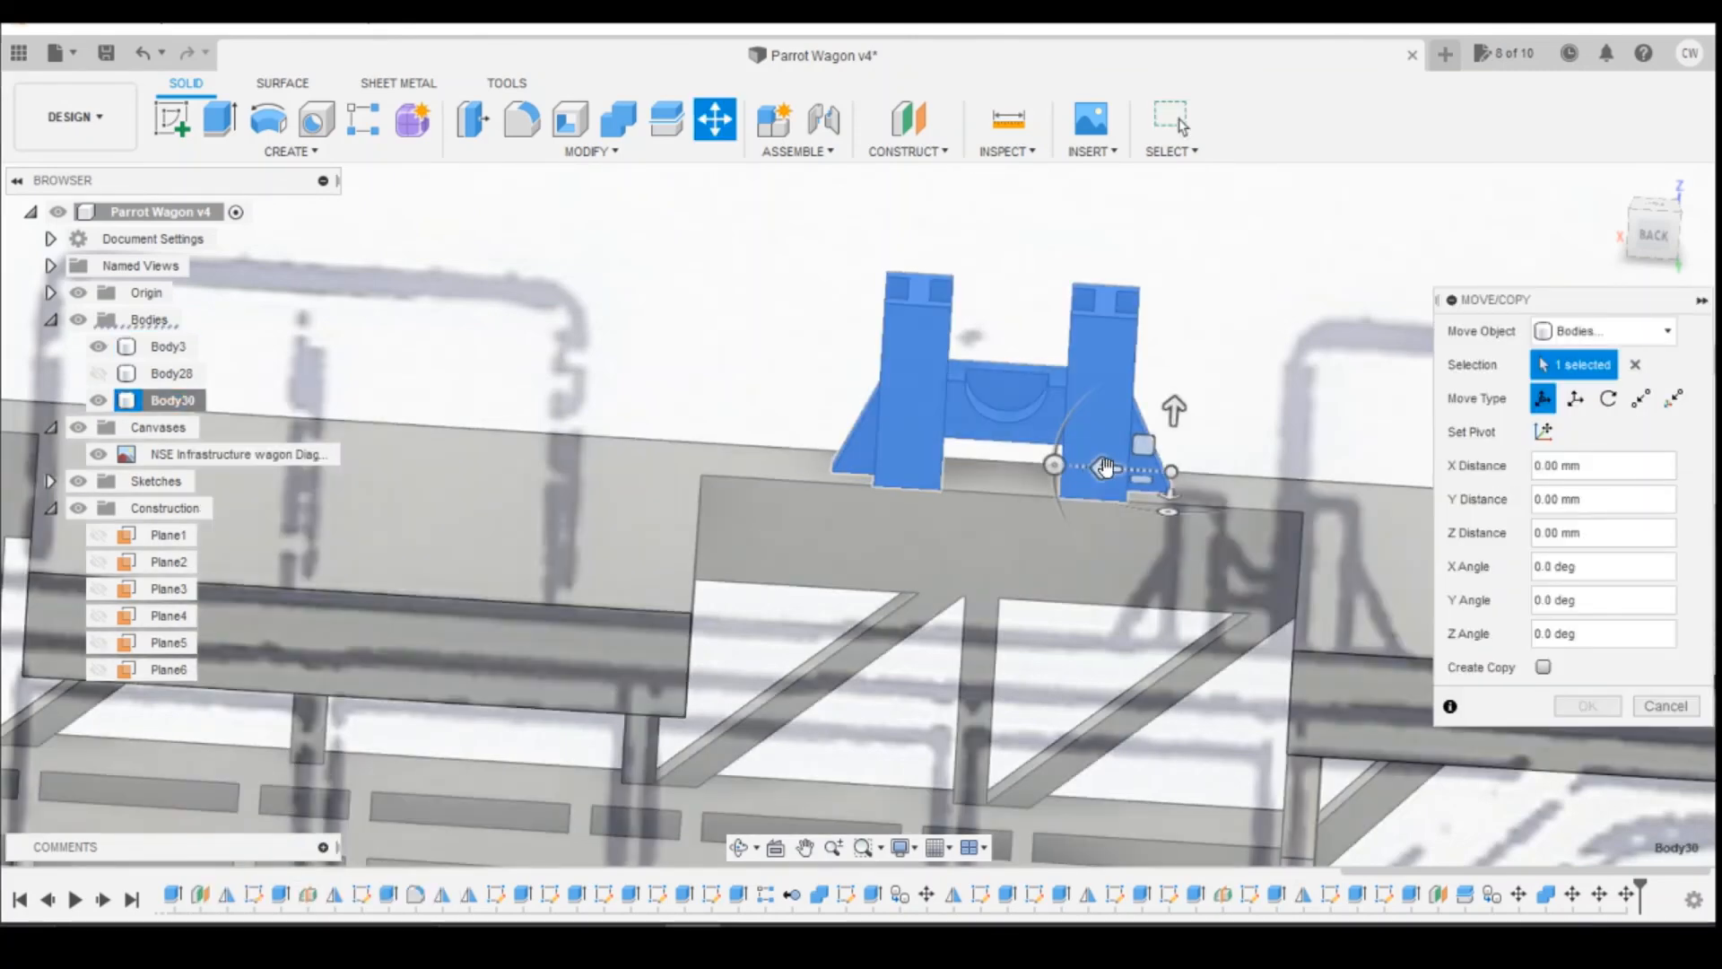
{"action": "left_click_drag", "start_coordinate": [1108, 468], "coordinate": [1126, 475]}
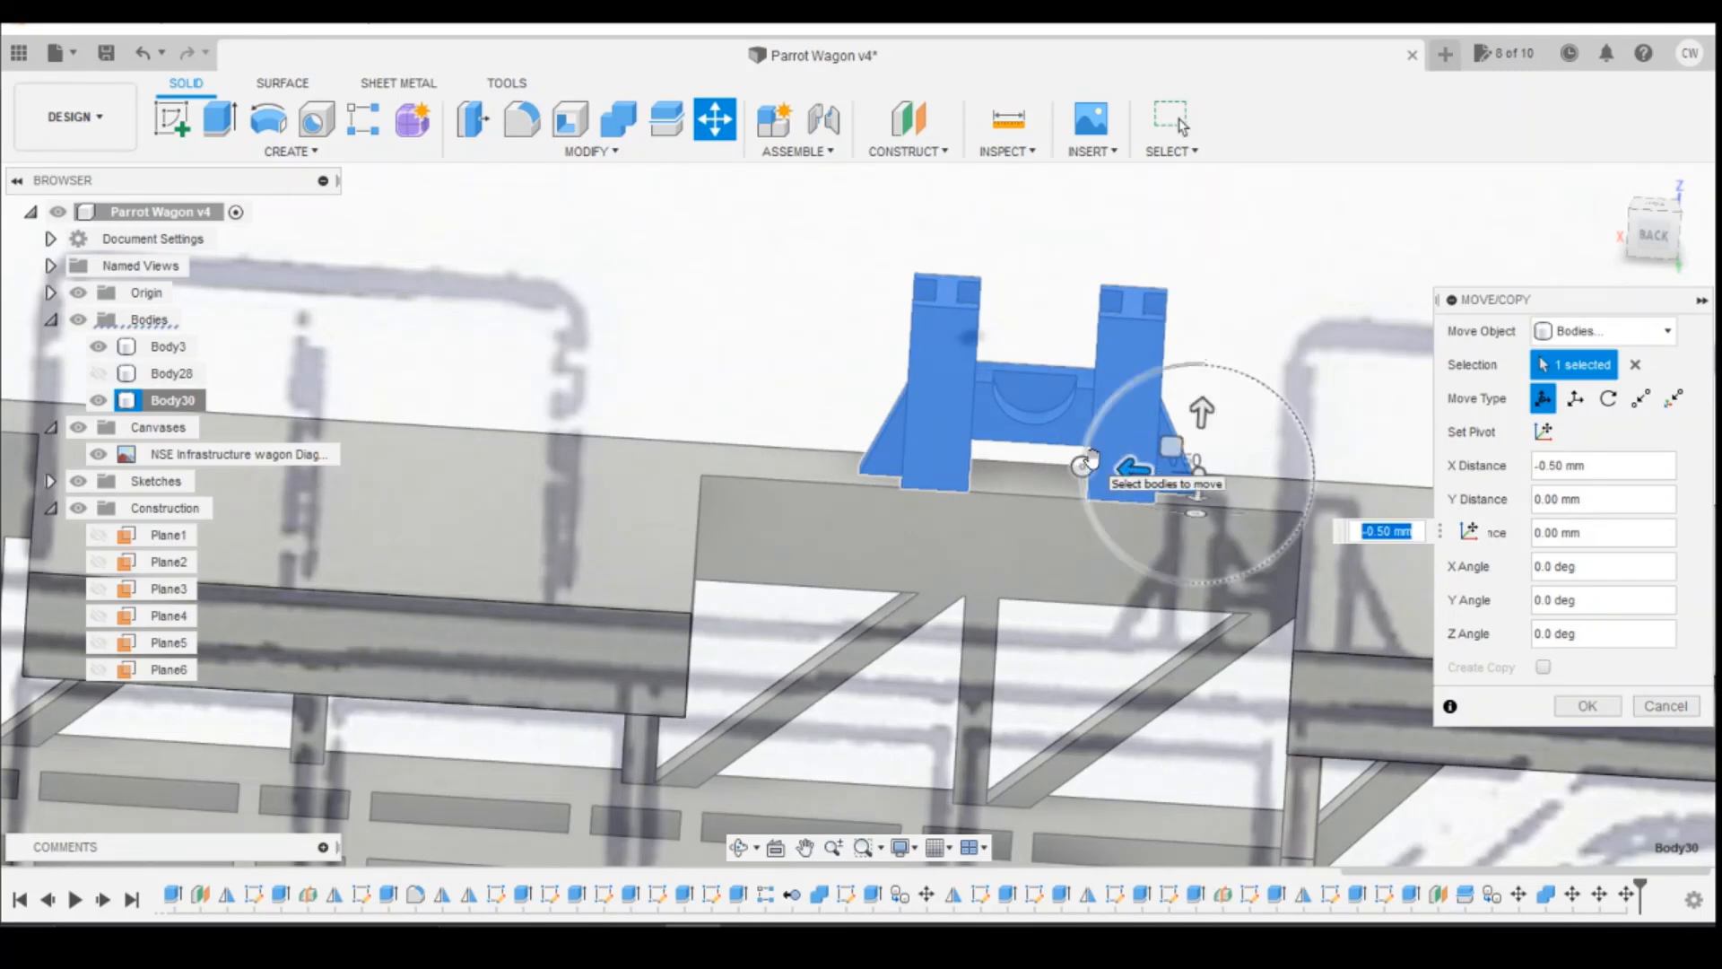
{"action": "type", "text": "-0.04"}
{"action": "key", "text": "Return"}
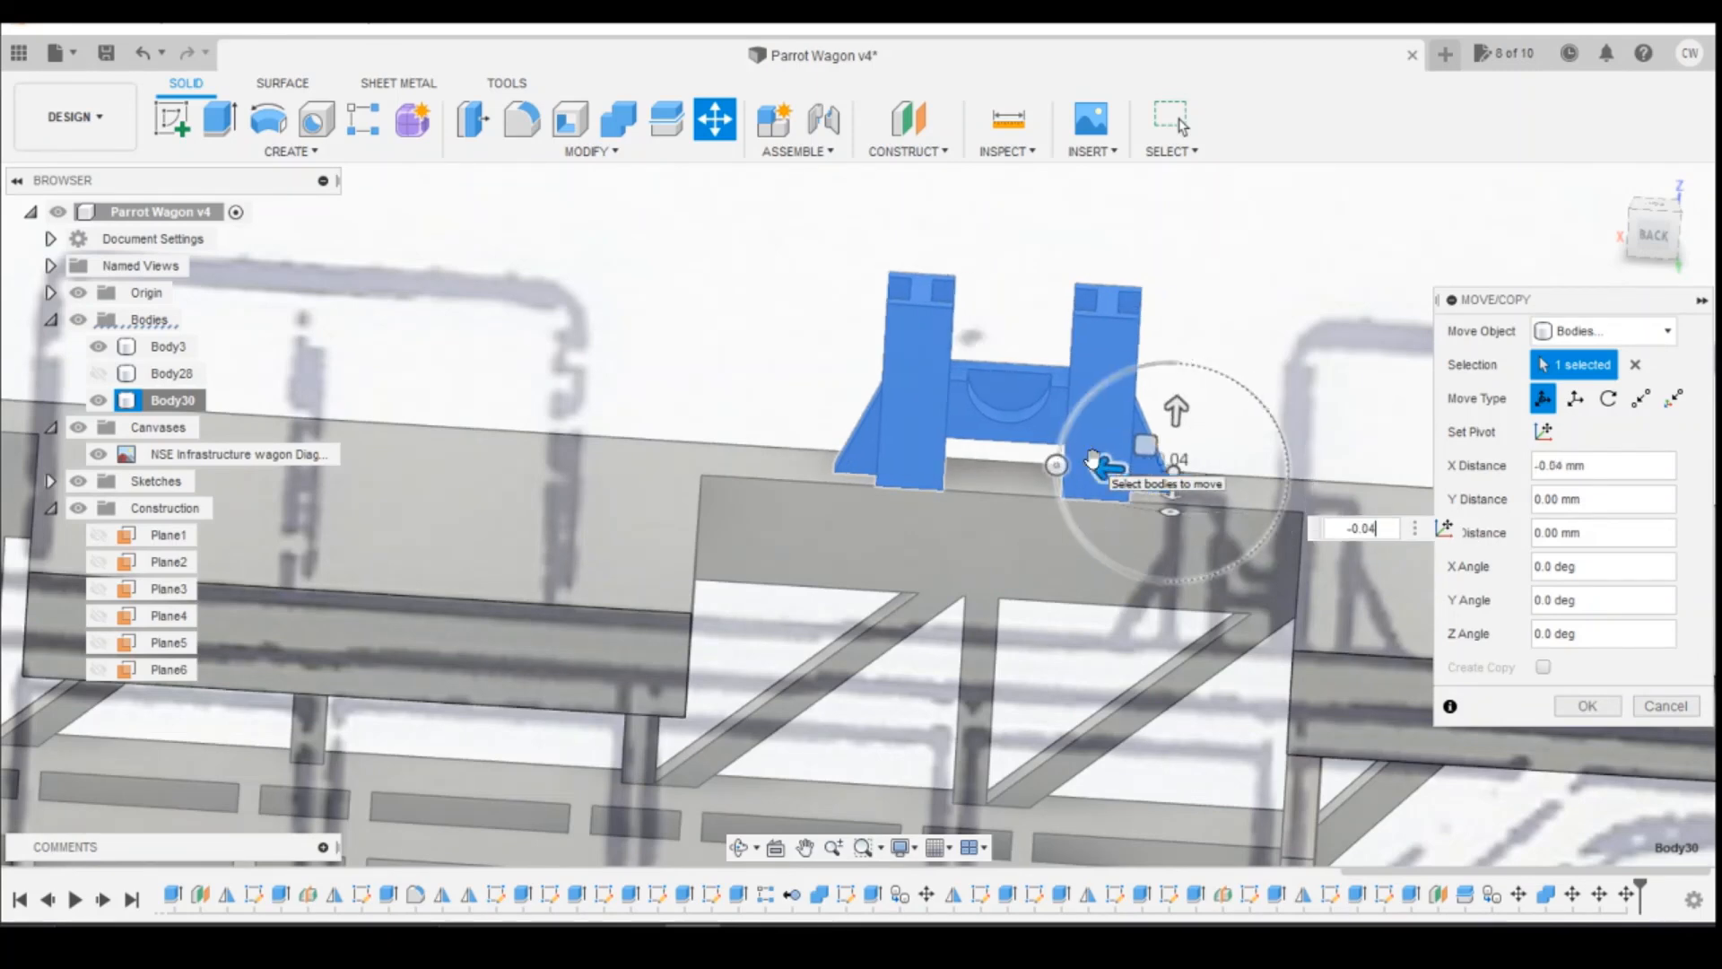
Step: Measure from the deck recess corner nearer the wagon's end to the bottom corner of the short support's outer post
{"action": "left_click", "coordinate": [1008, 118]}
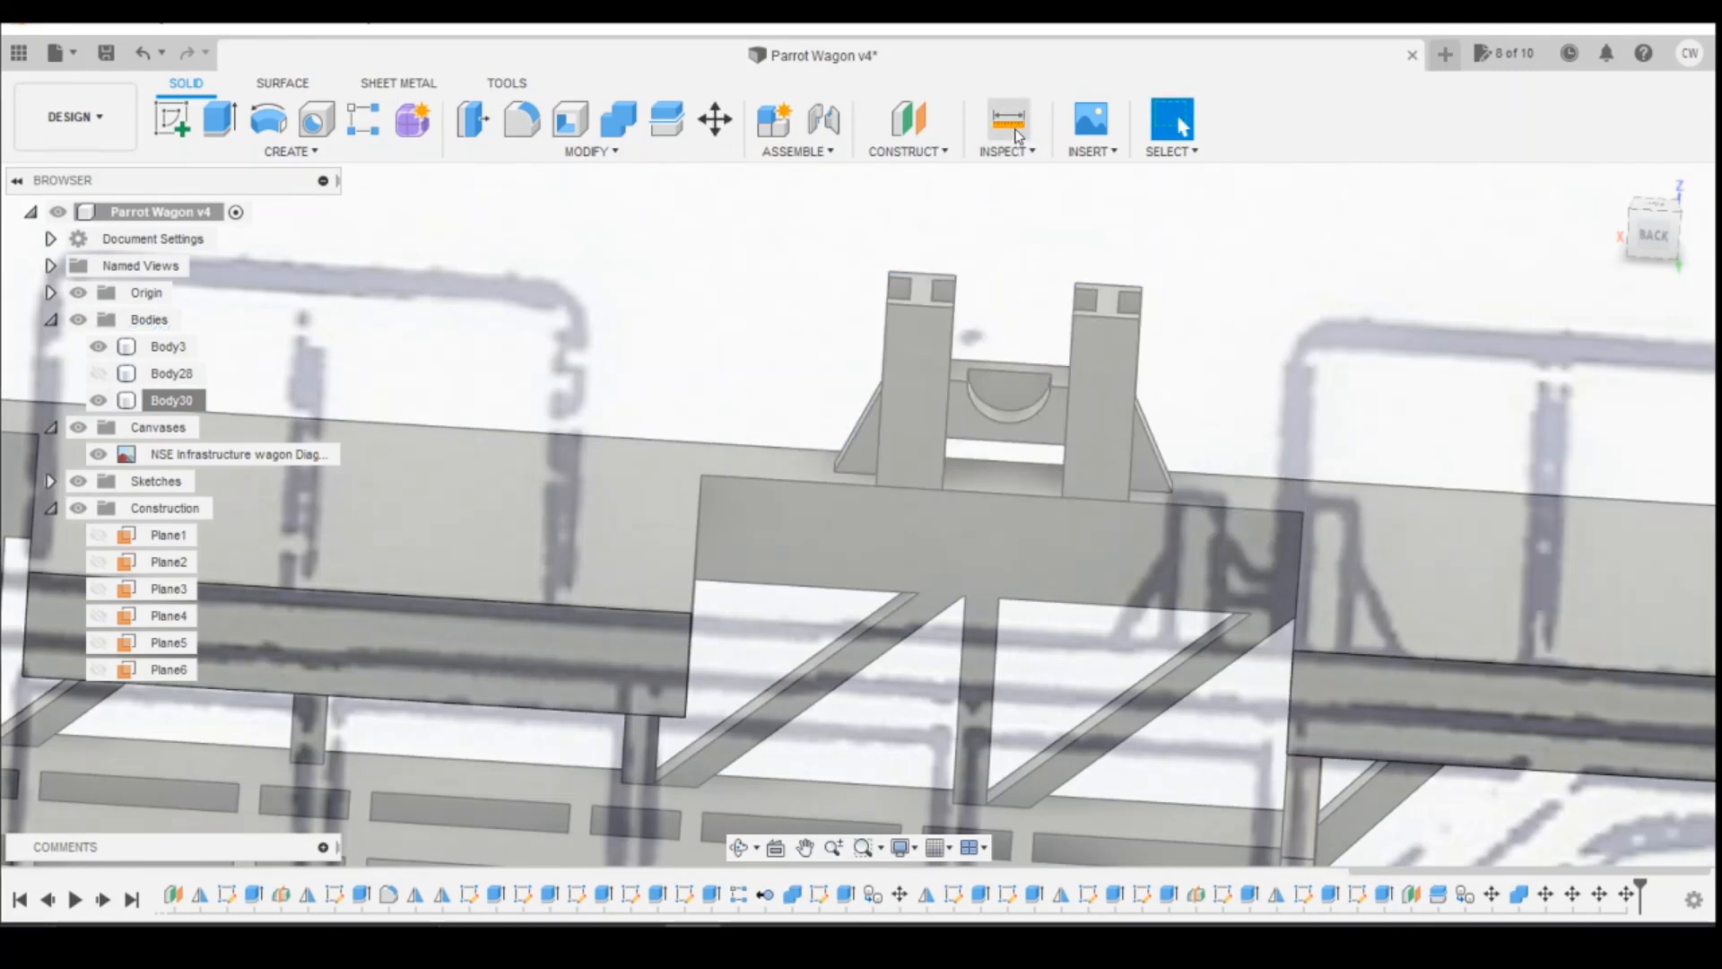
{"action": "left_click", "coordinate": [1300, 512]}
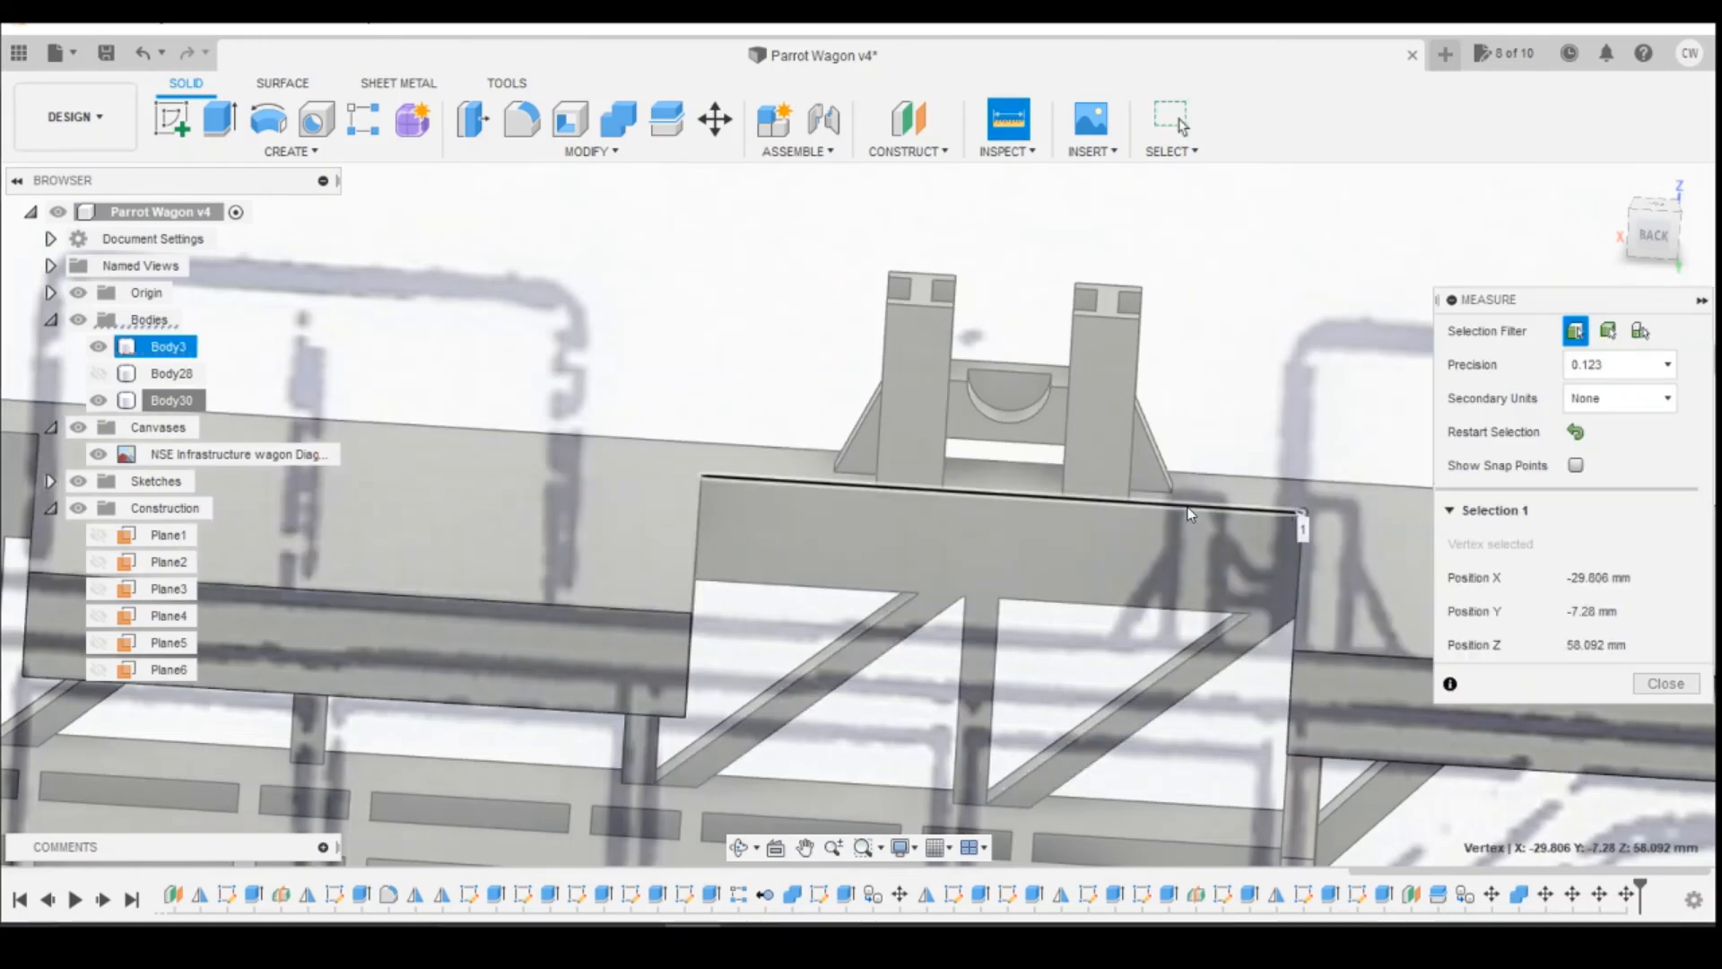
{"action": "left_click", "coordinate": [1129, 501]}
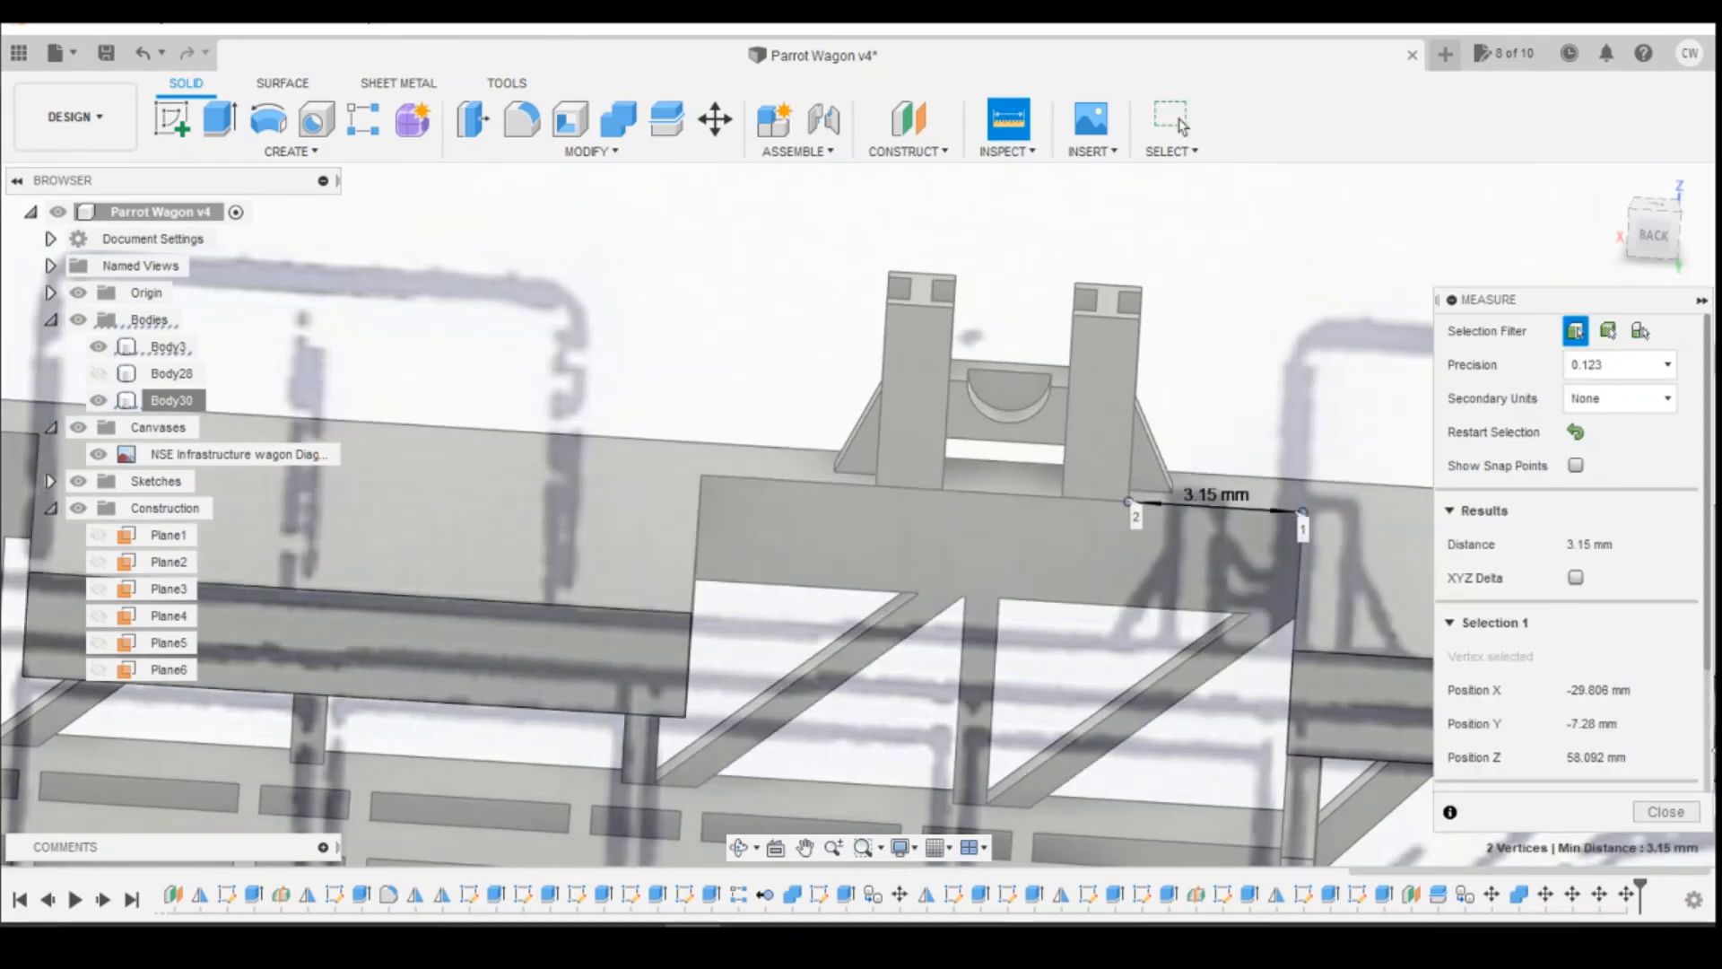
{"action": "left_click", "coordinate": [1665, 812]}
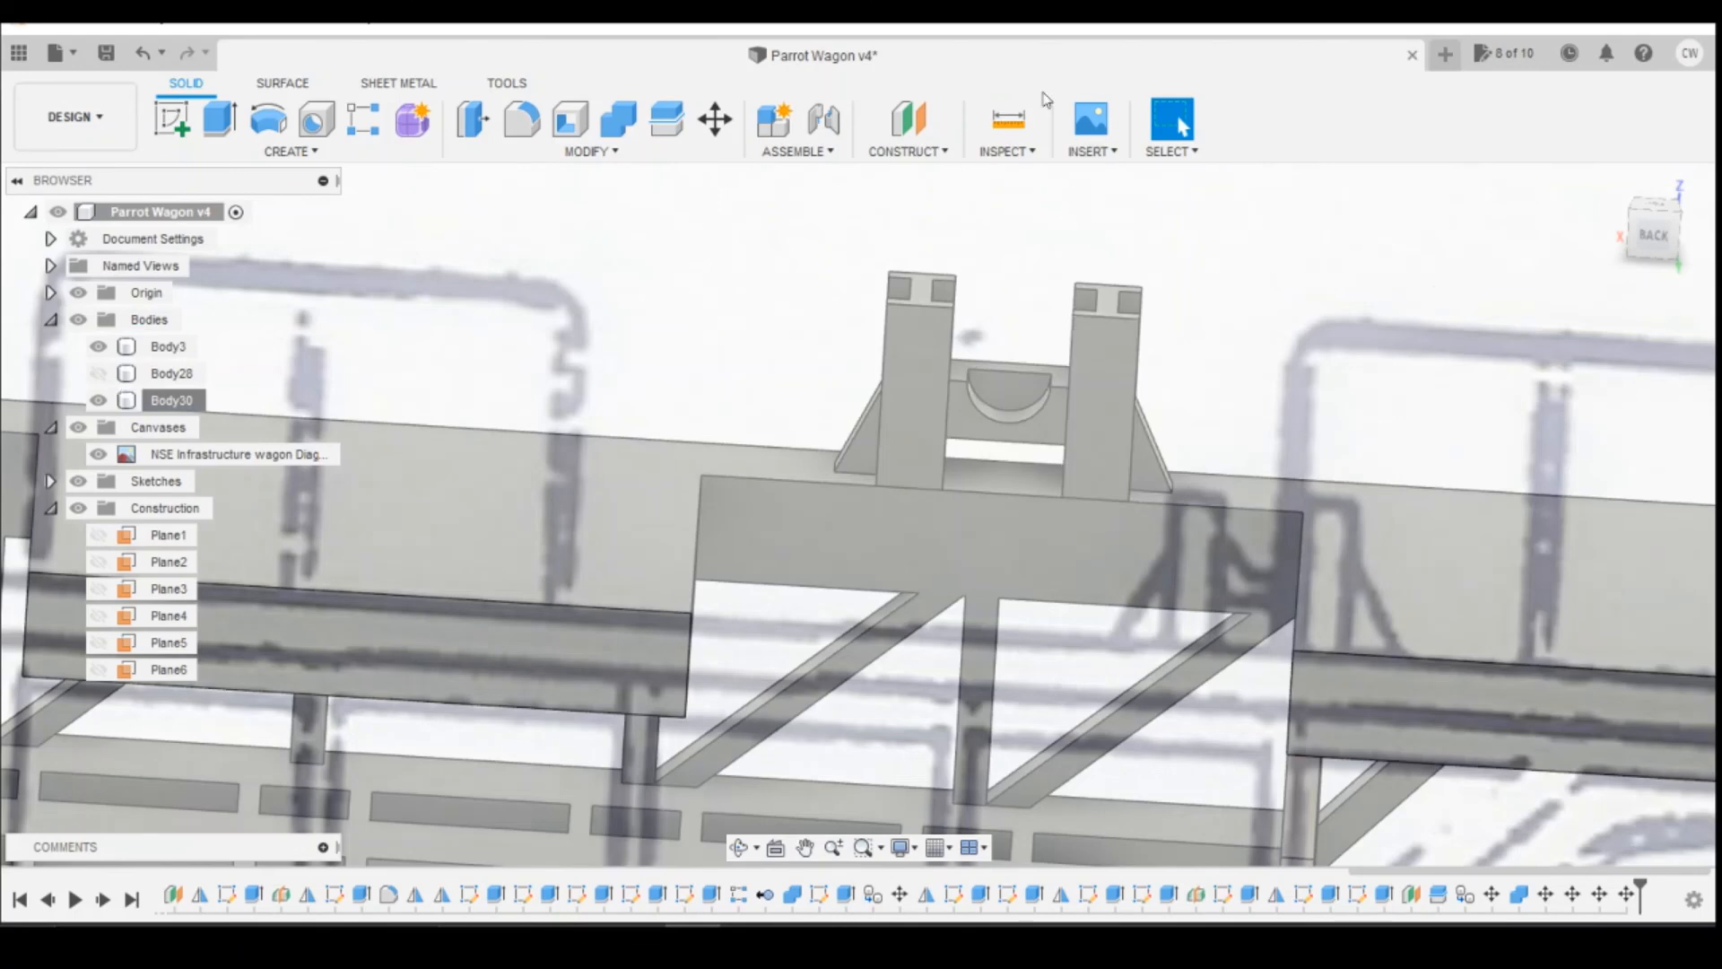
Step: Measure from the bottom corner of the short support's inner post to the deck recess corner nearer the wagon's centre
{"action": "left_click", "coordinate": [1020, 141]}
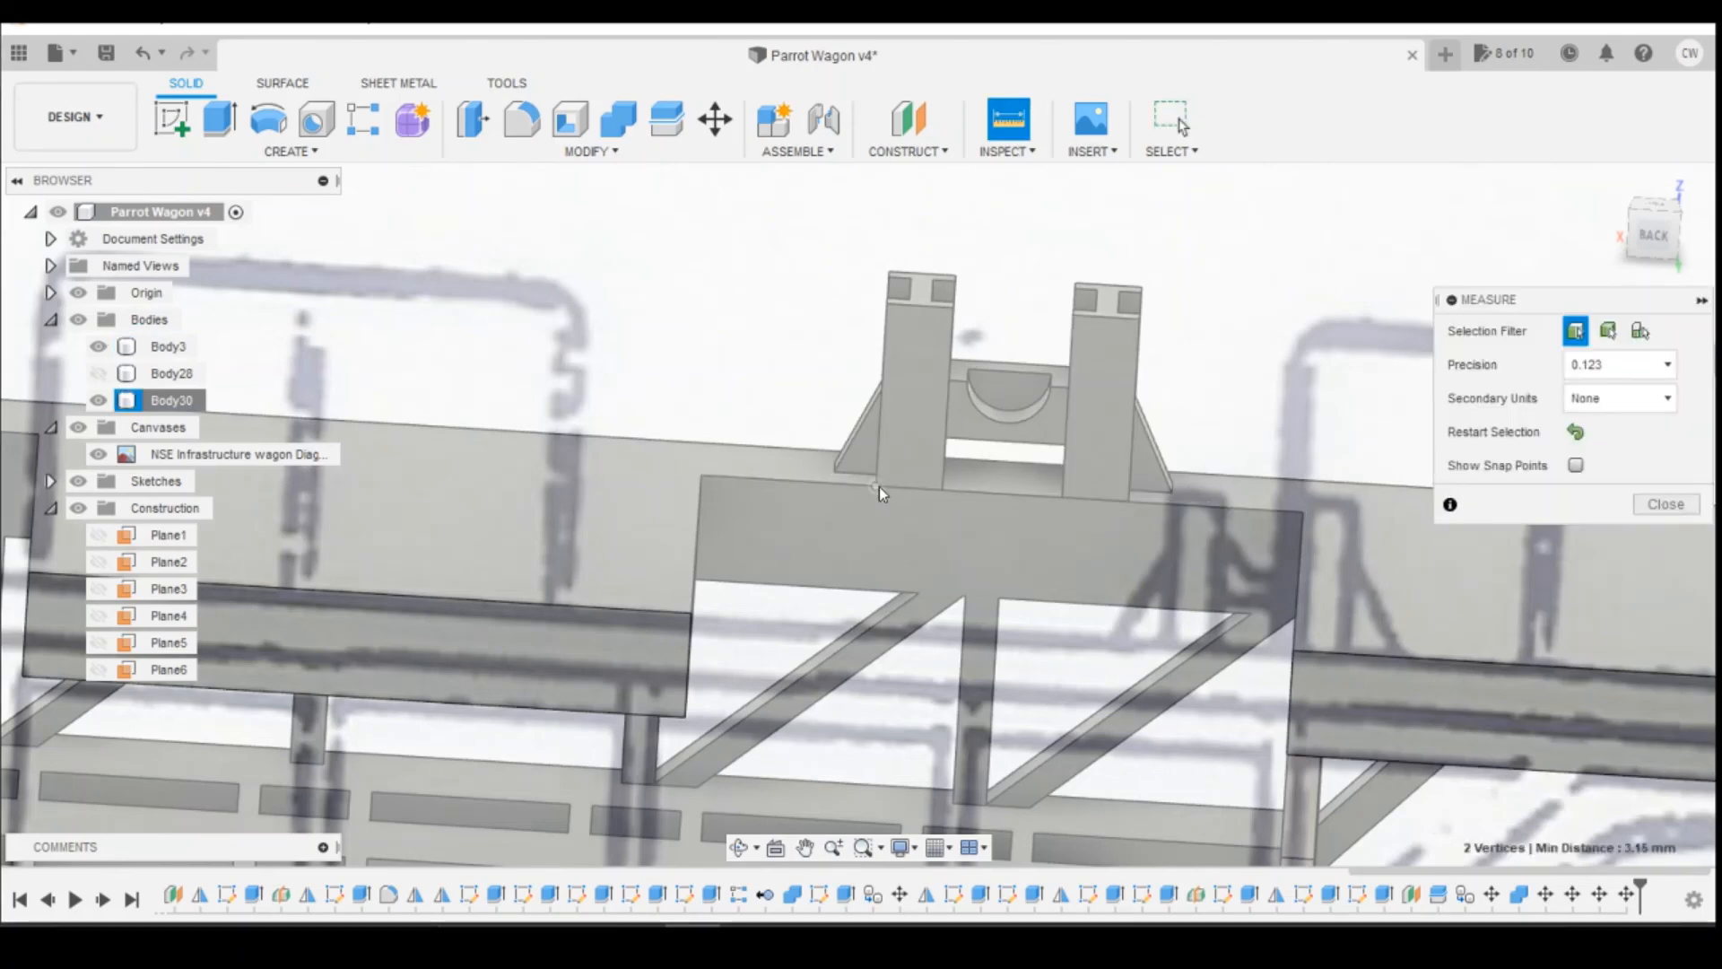
{"action": "left_click", "coordinate": [879, 486]}
{"action": "left_click", "coordinate": [702, 477]}
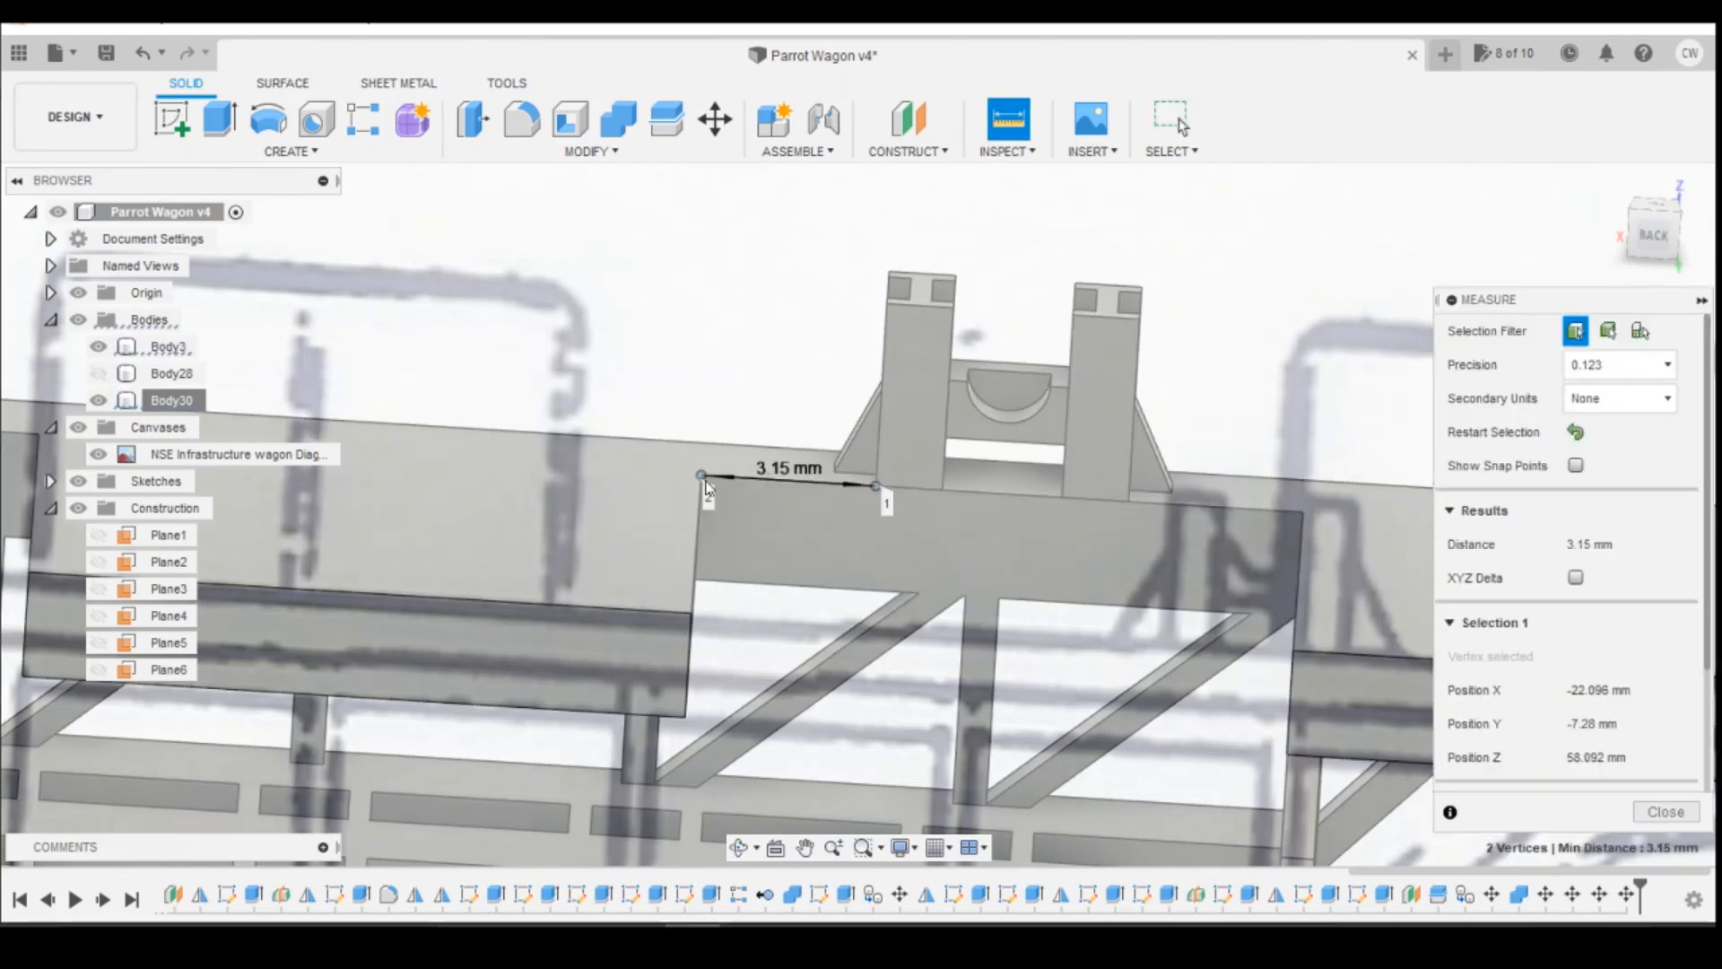
{"action": "left_click", "coordinate": [1666, 811]}
Step: Mirror the short reel support body across the wagon's central construction plane, Plane1, as a new body
{"action": "scroll", "coordinate": [1082, 489], "scroll_direction": "down", "scroll_amount": 3}
{"action": "scroll", "coordinate": [1085, 484], "scroll_direction": "down", "scroll_amount": 5}
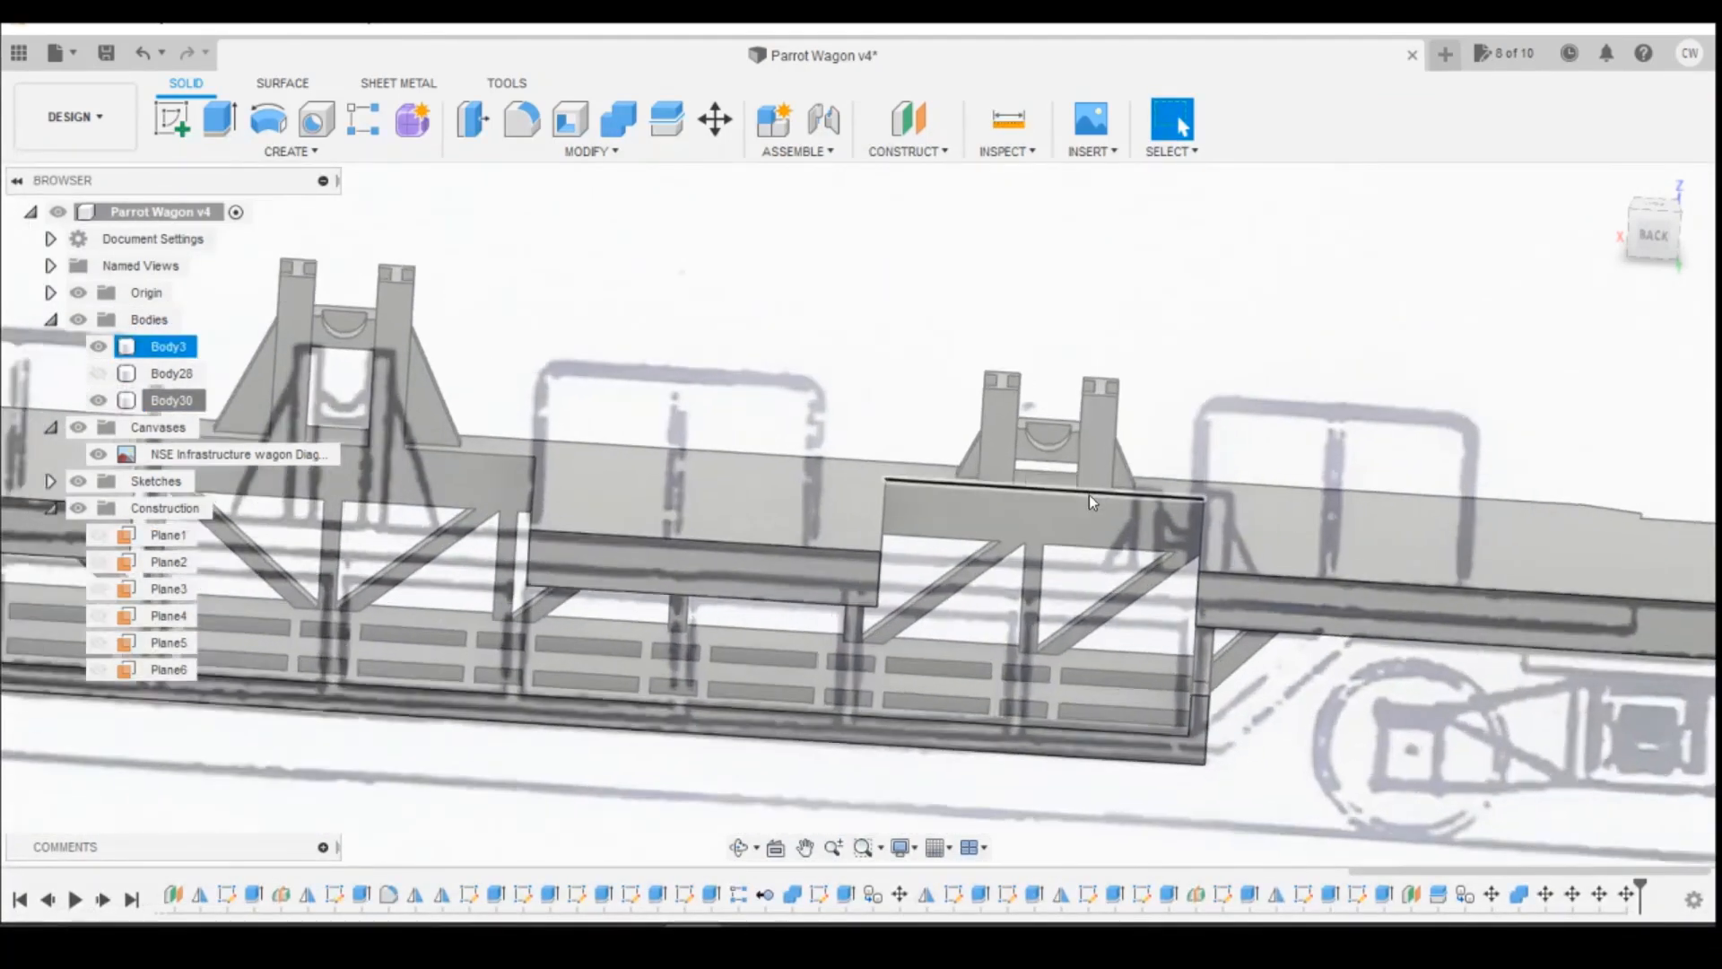
{"action": "left_click", "coordinate": [1661, 251]}
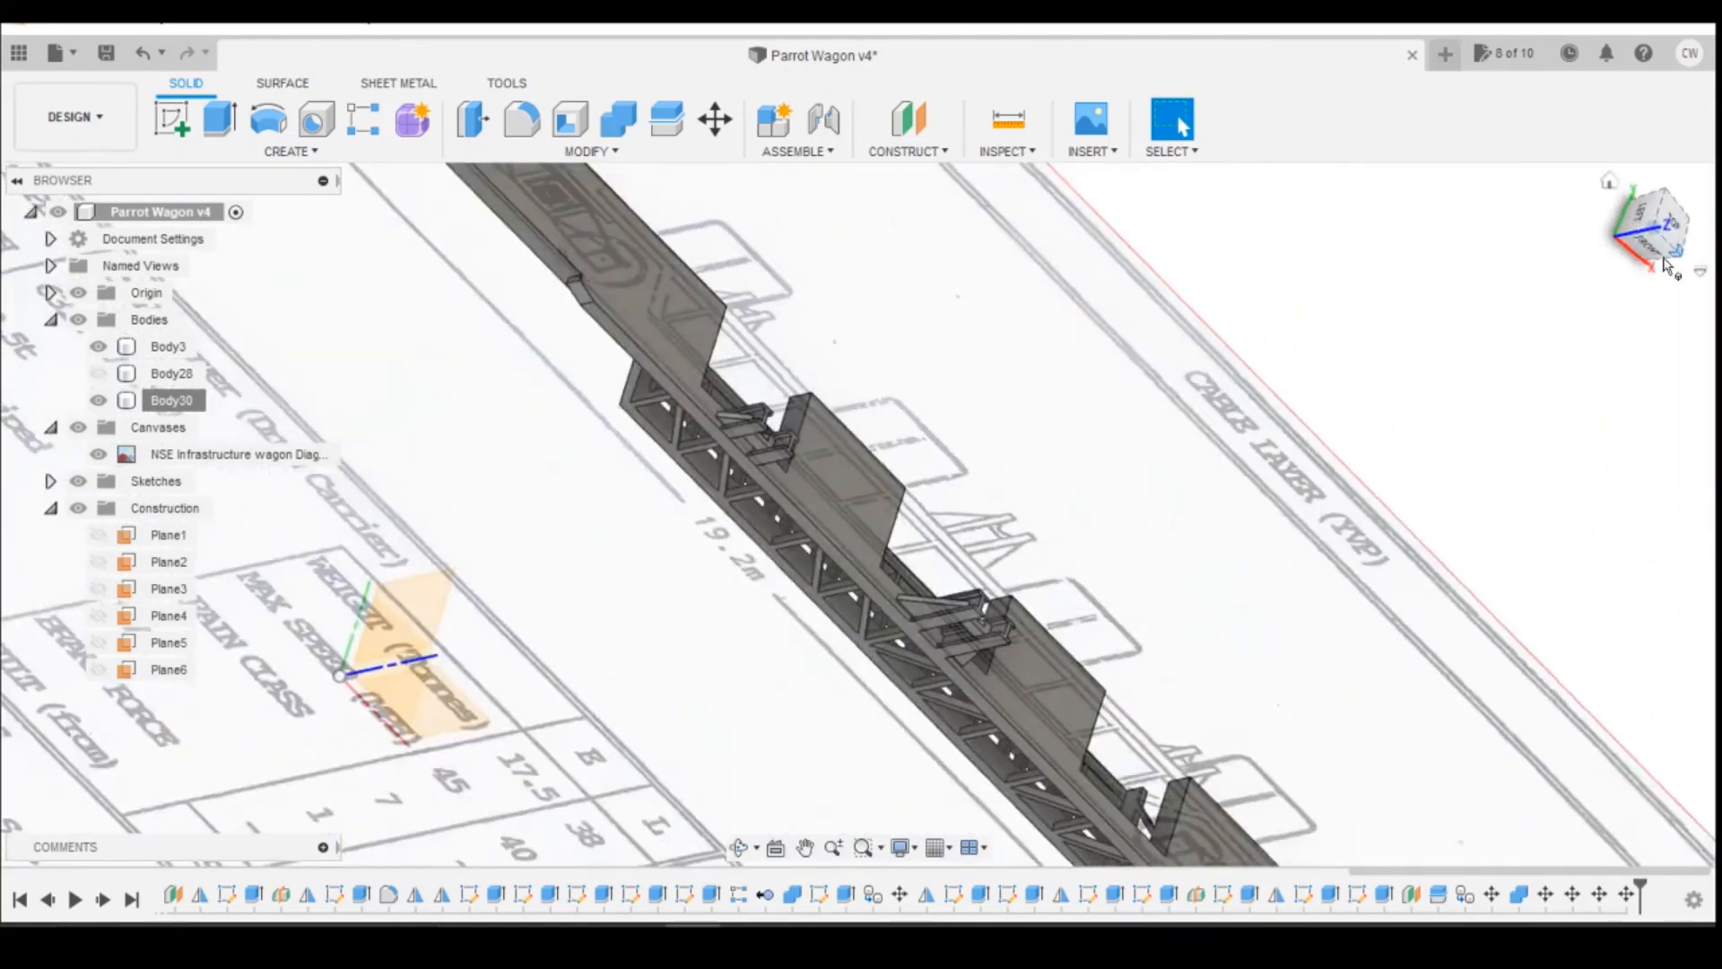
{"action": "left_click", "coordinate": [1655, 251]}
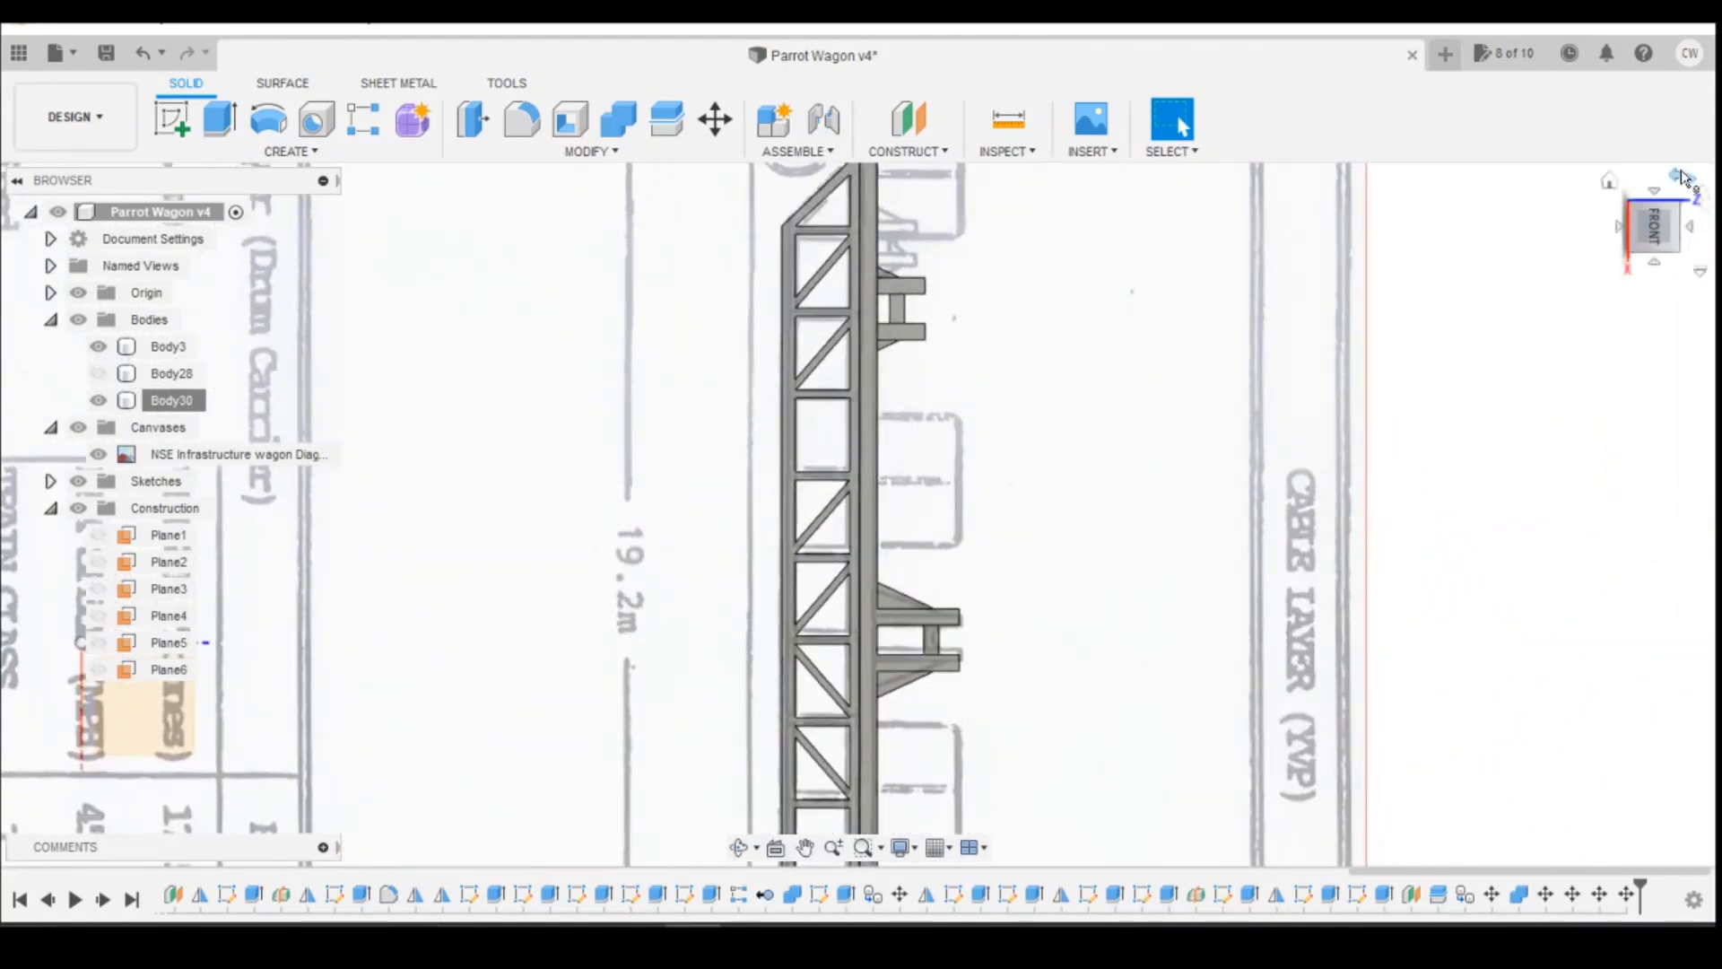
{"action": "left_click", "coordinate": [1679, 175]}
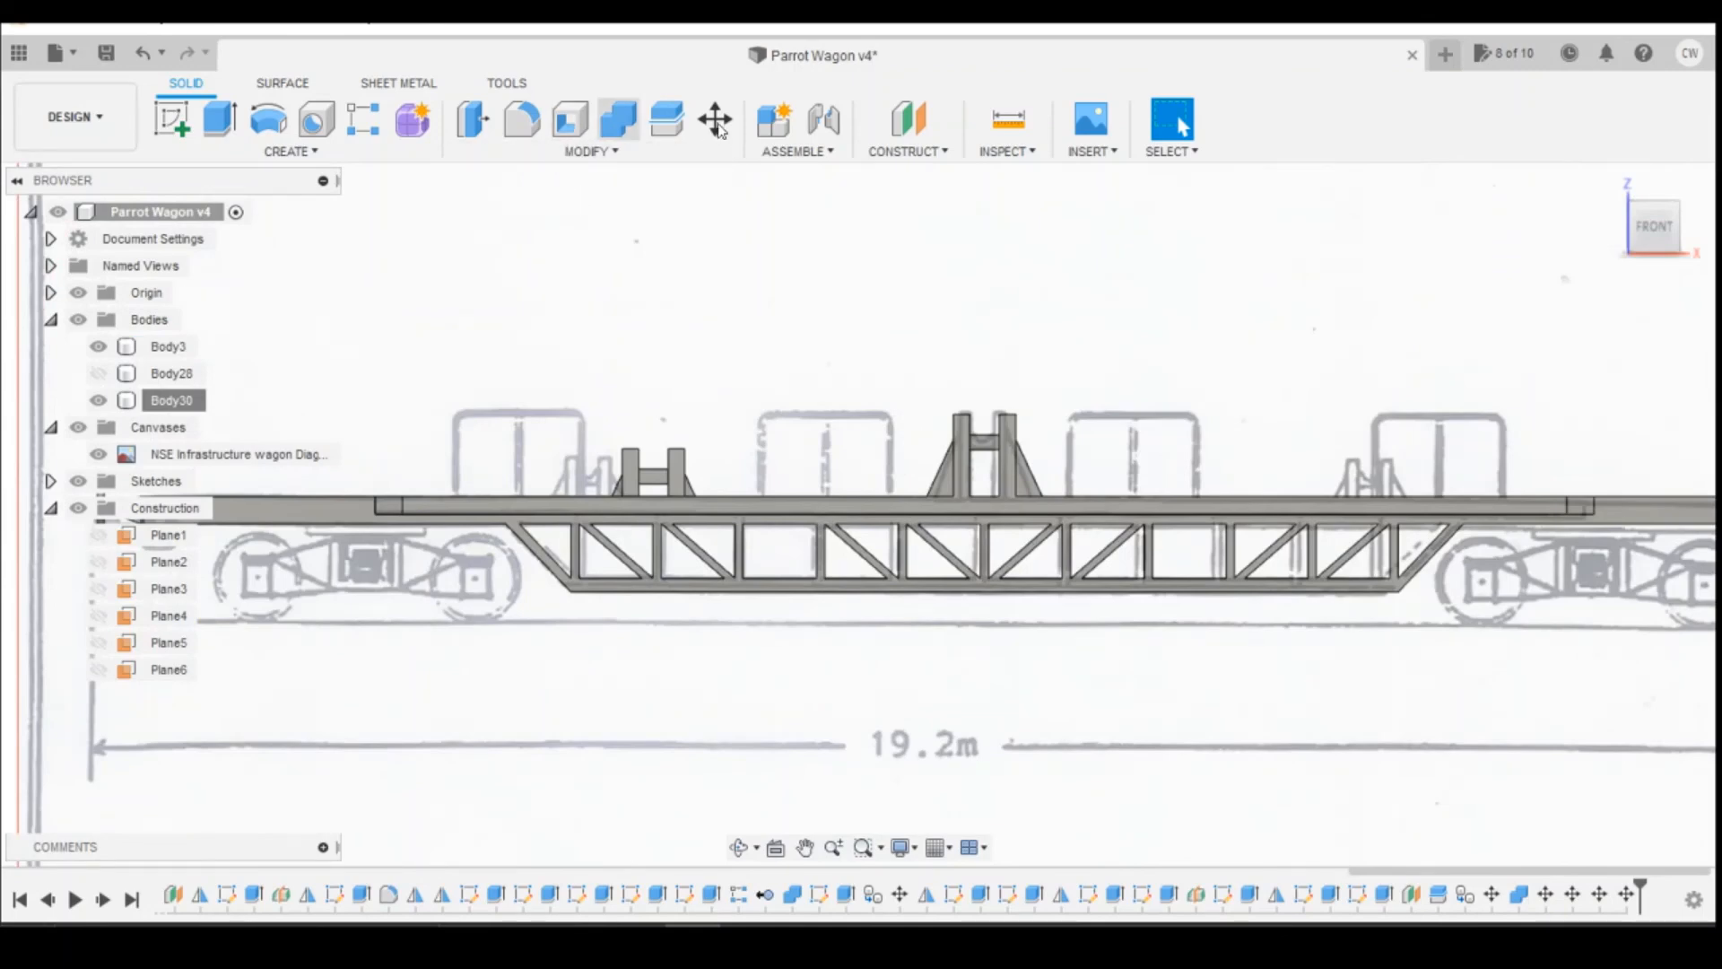
{"action": "left_click", "coordinate": [291, 150]}
{"action": "left_click", "coordinate": [229, 699]}
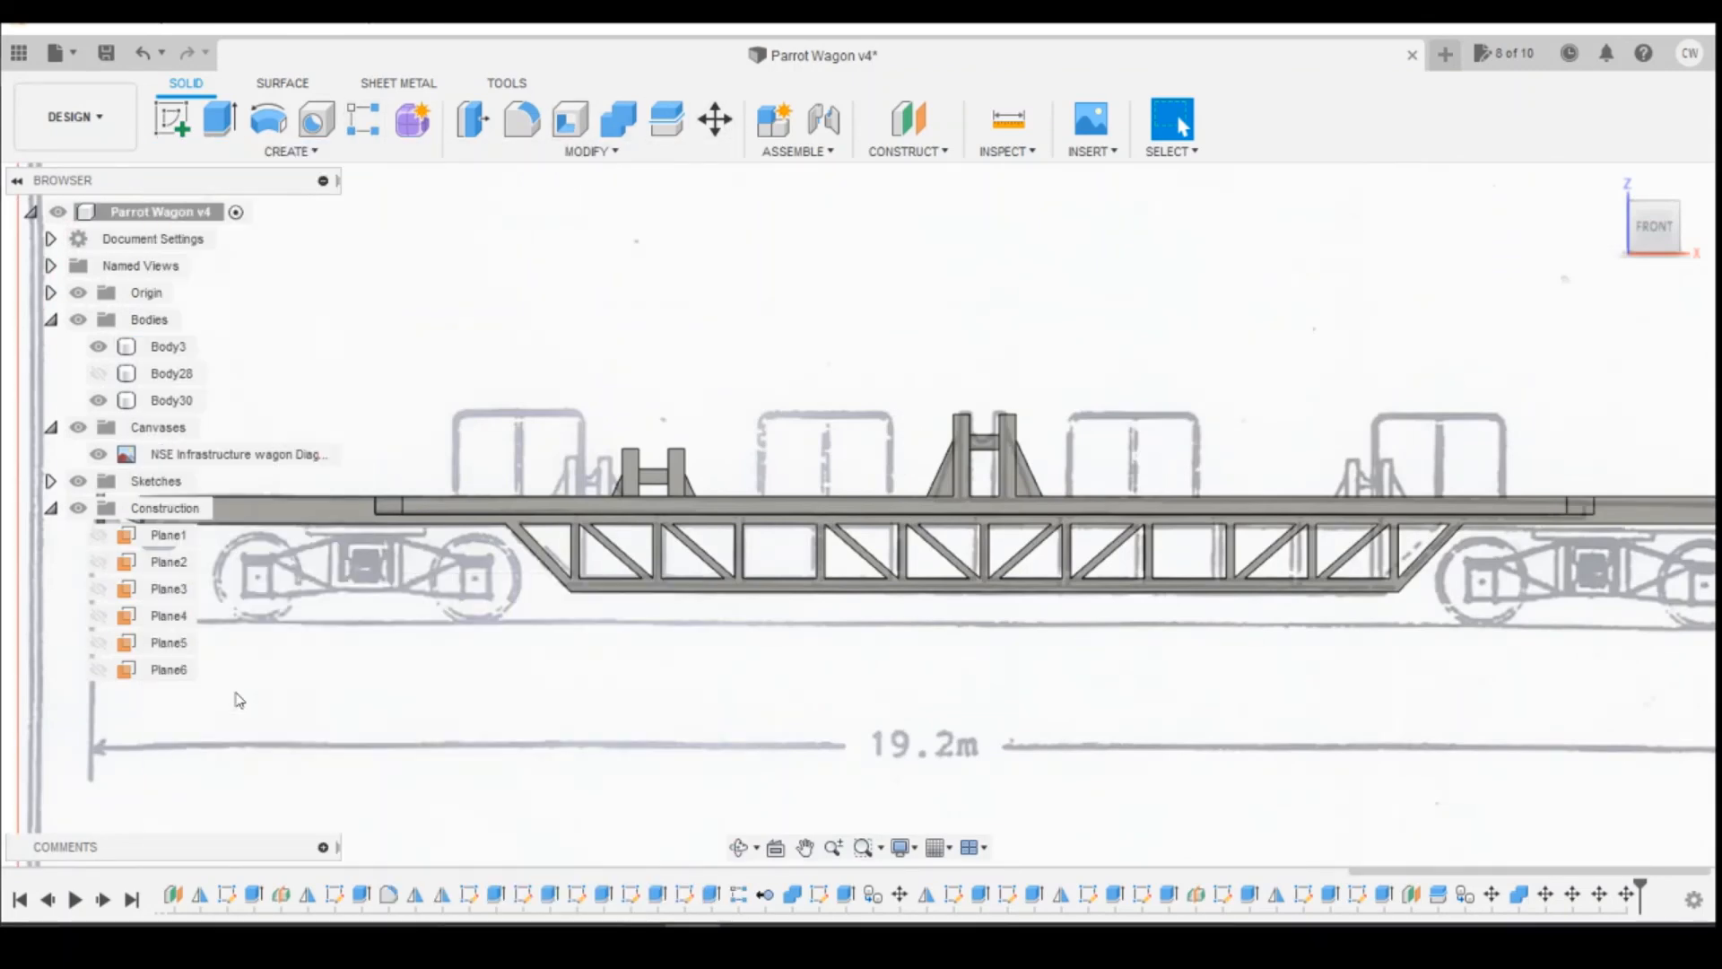
{"action": "left_click", "coordinate": [1693, 475]}
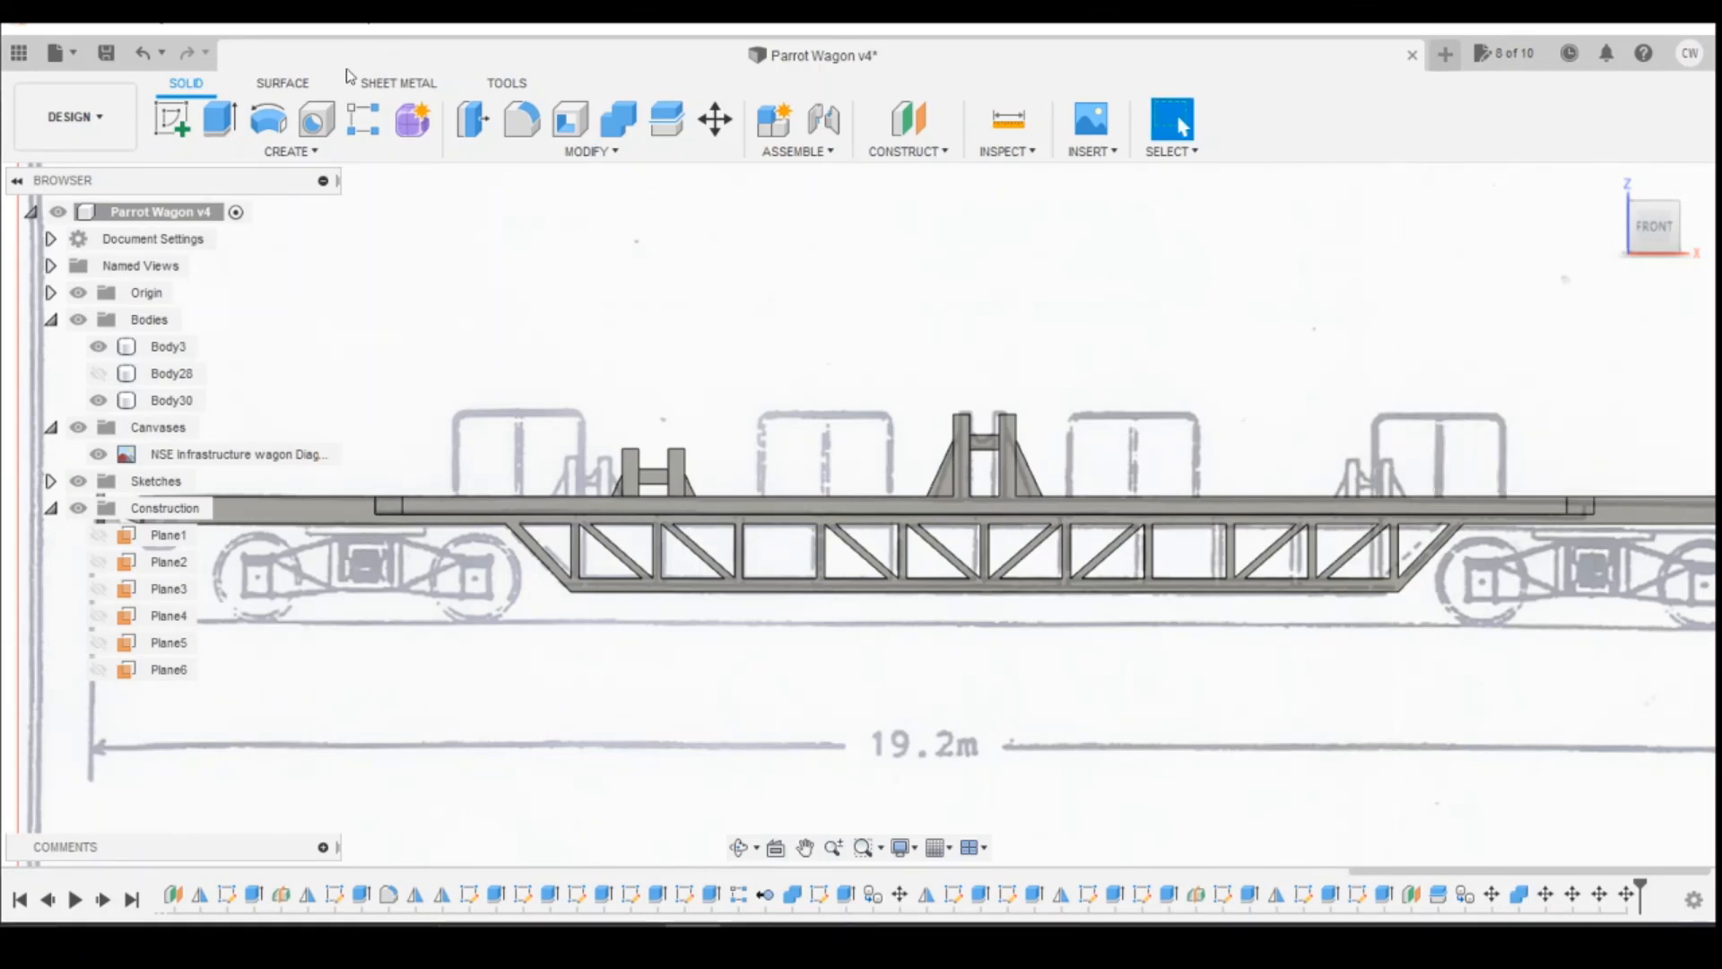
{"action": "left_click", "coordinate": [290, 151]}
{"action": "left_click", "coordinate": [234, 675]}
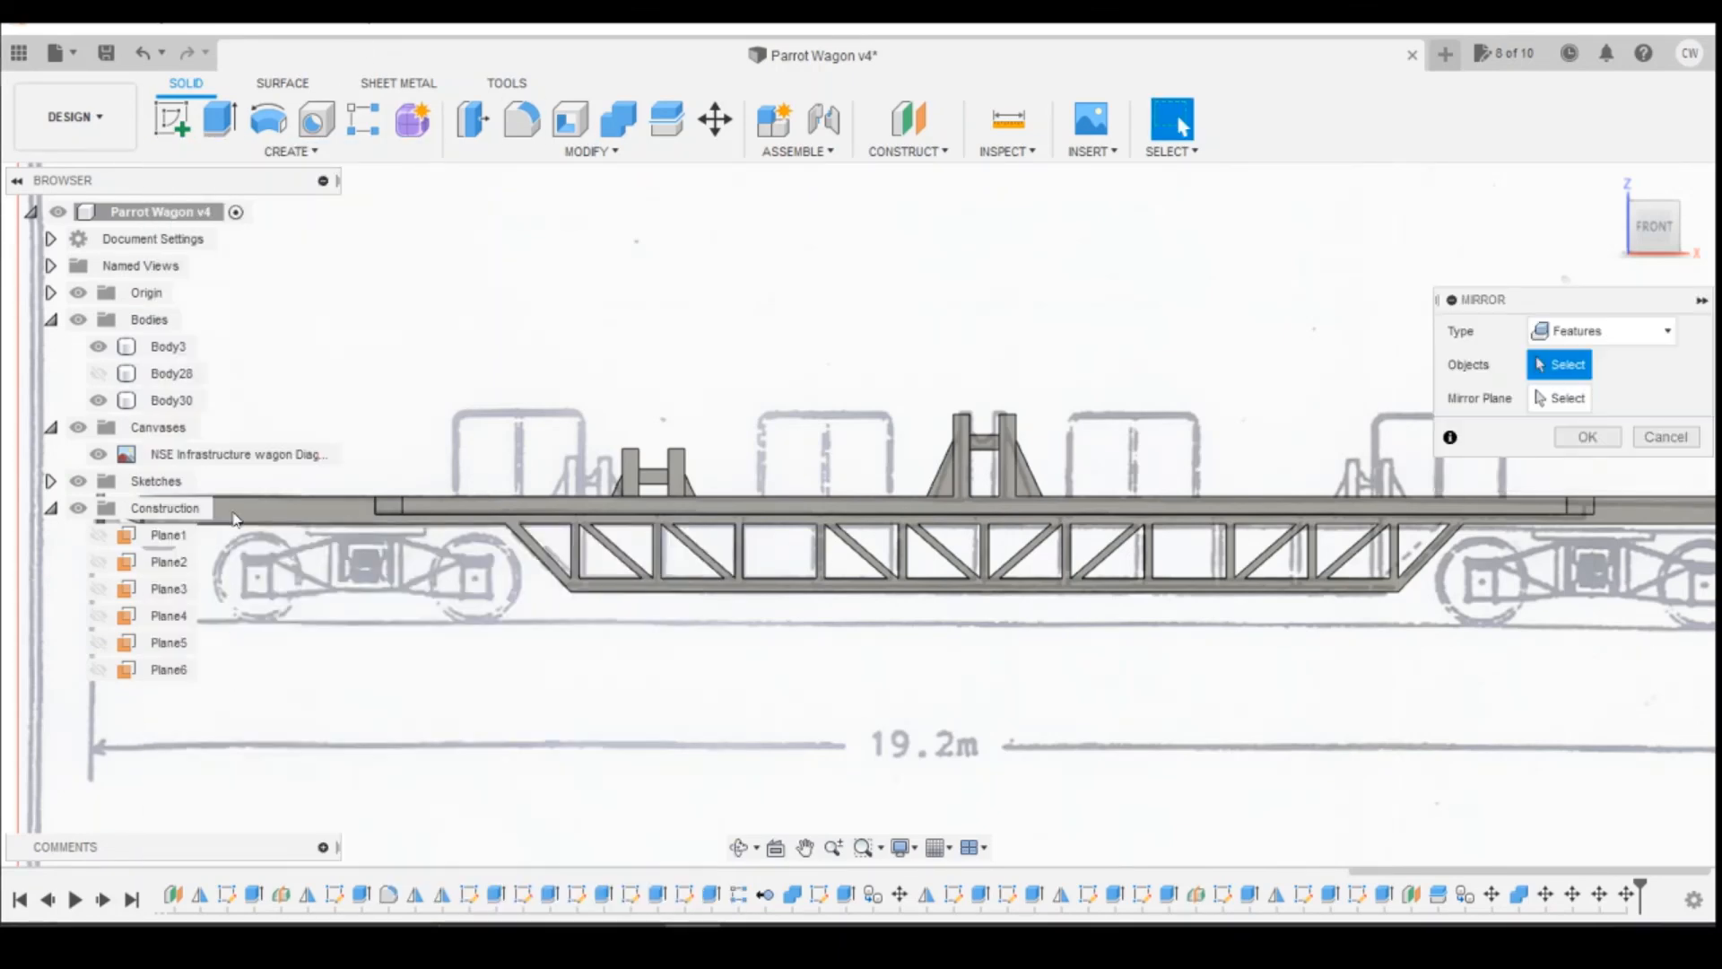
{"action": "left_click", "coordinate": [1646, 331]}
{"action": "left_click", "coordinate": [1561, 386]}
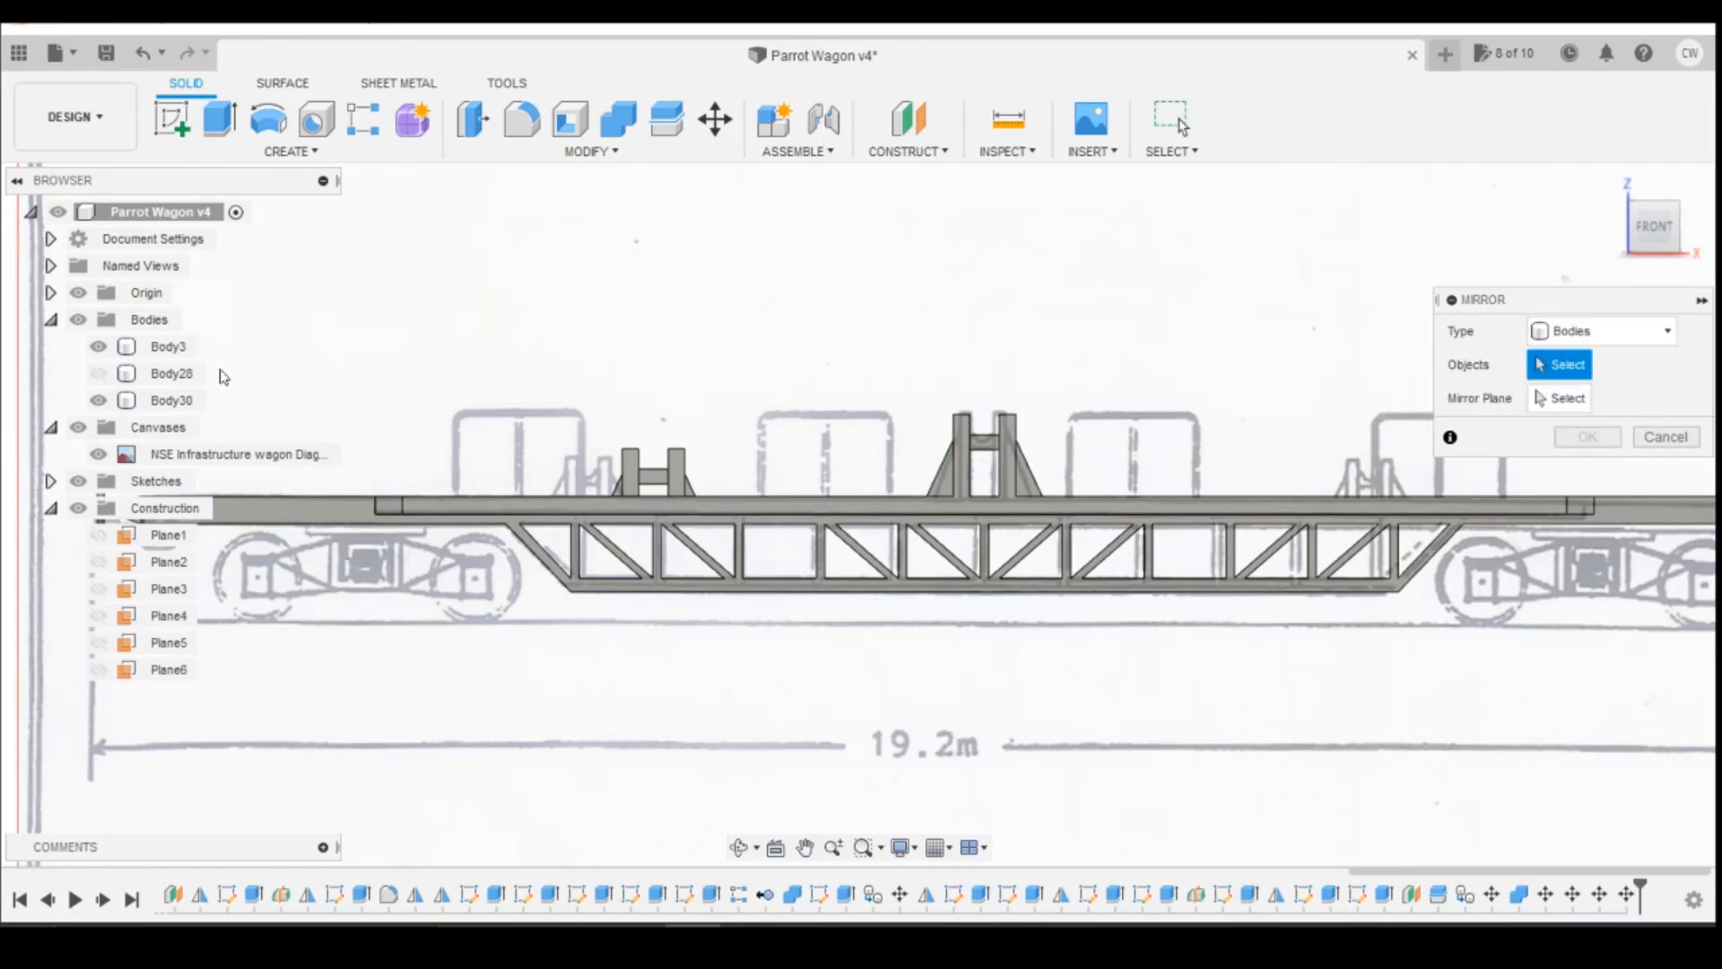
{"action": "left_click", "coordinate": [182, 400]}
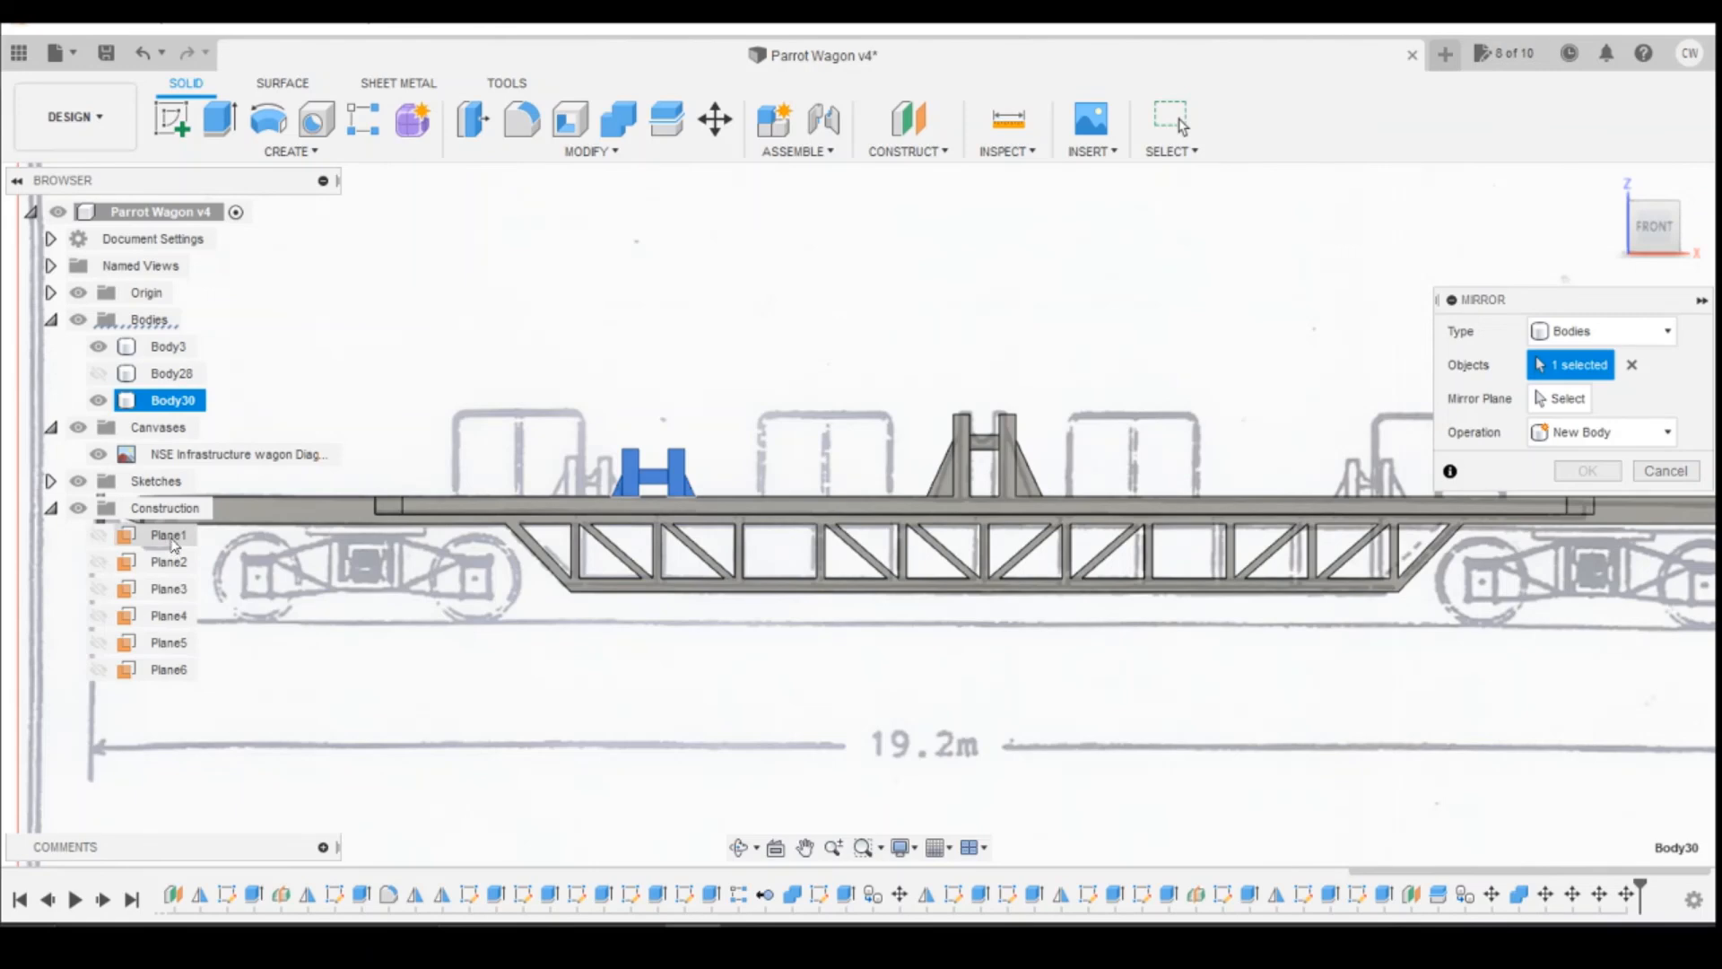
{"action": "left_click", "coordinate": [1563, 398]}
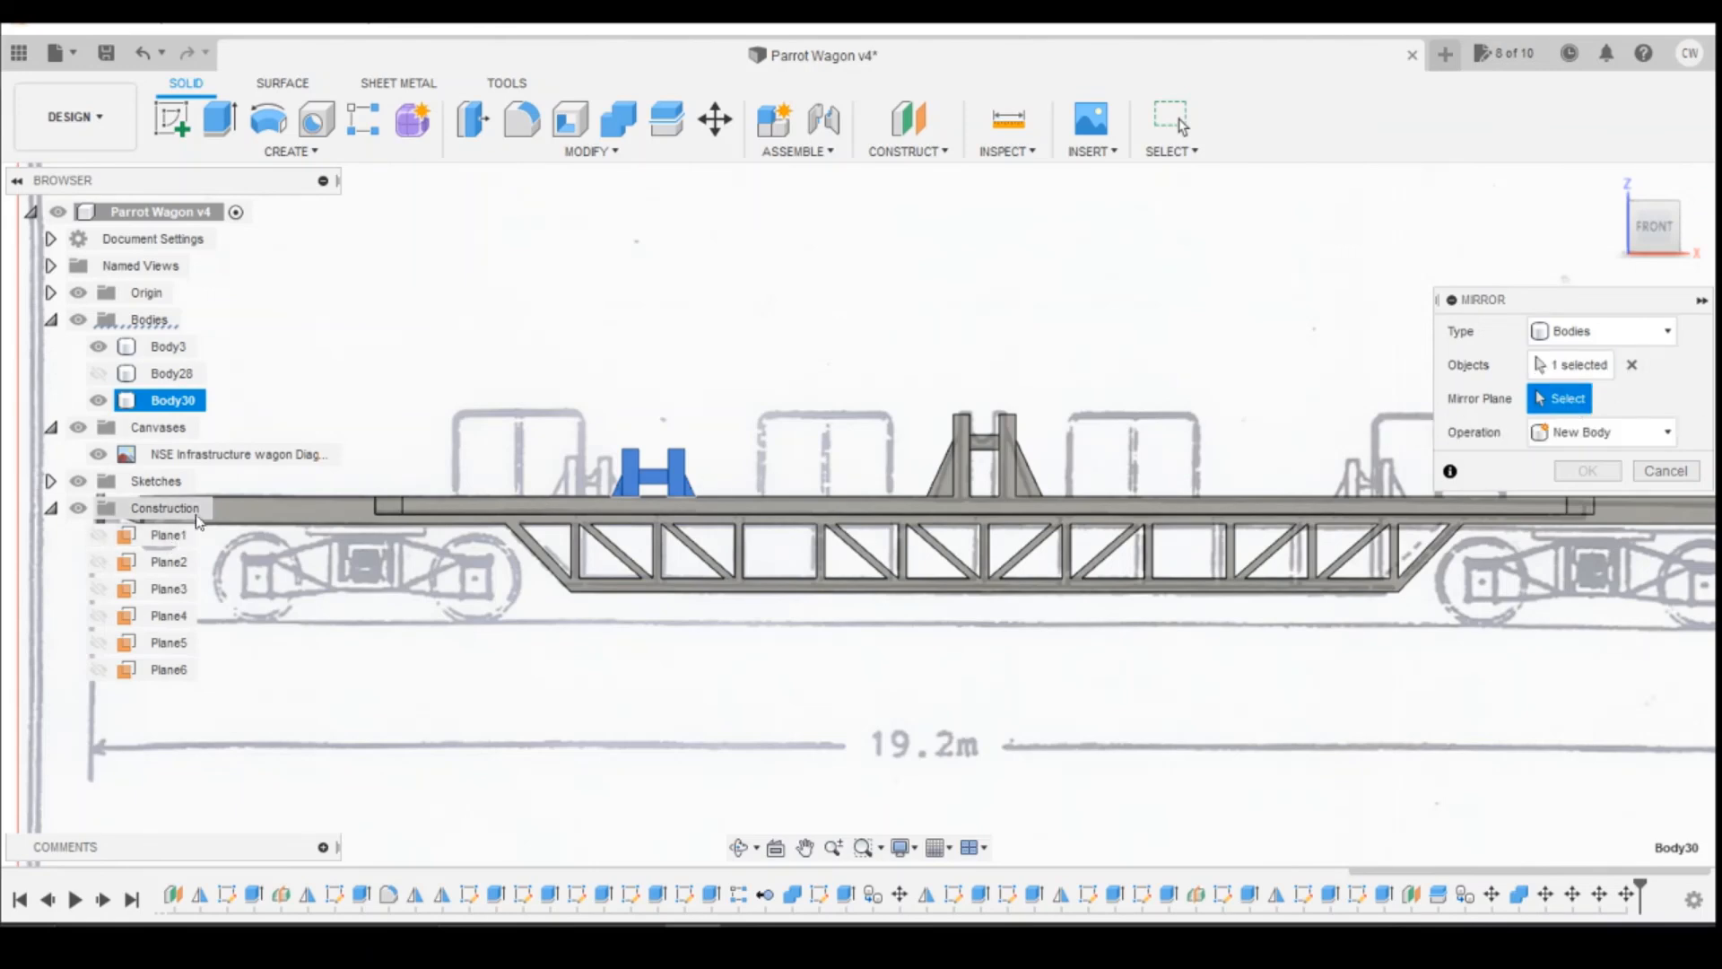
{"action": "left_click", "coordinate": [182, 536]}
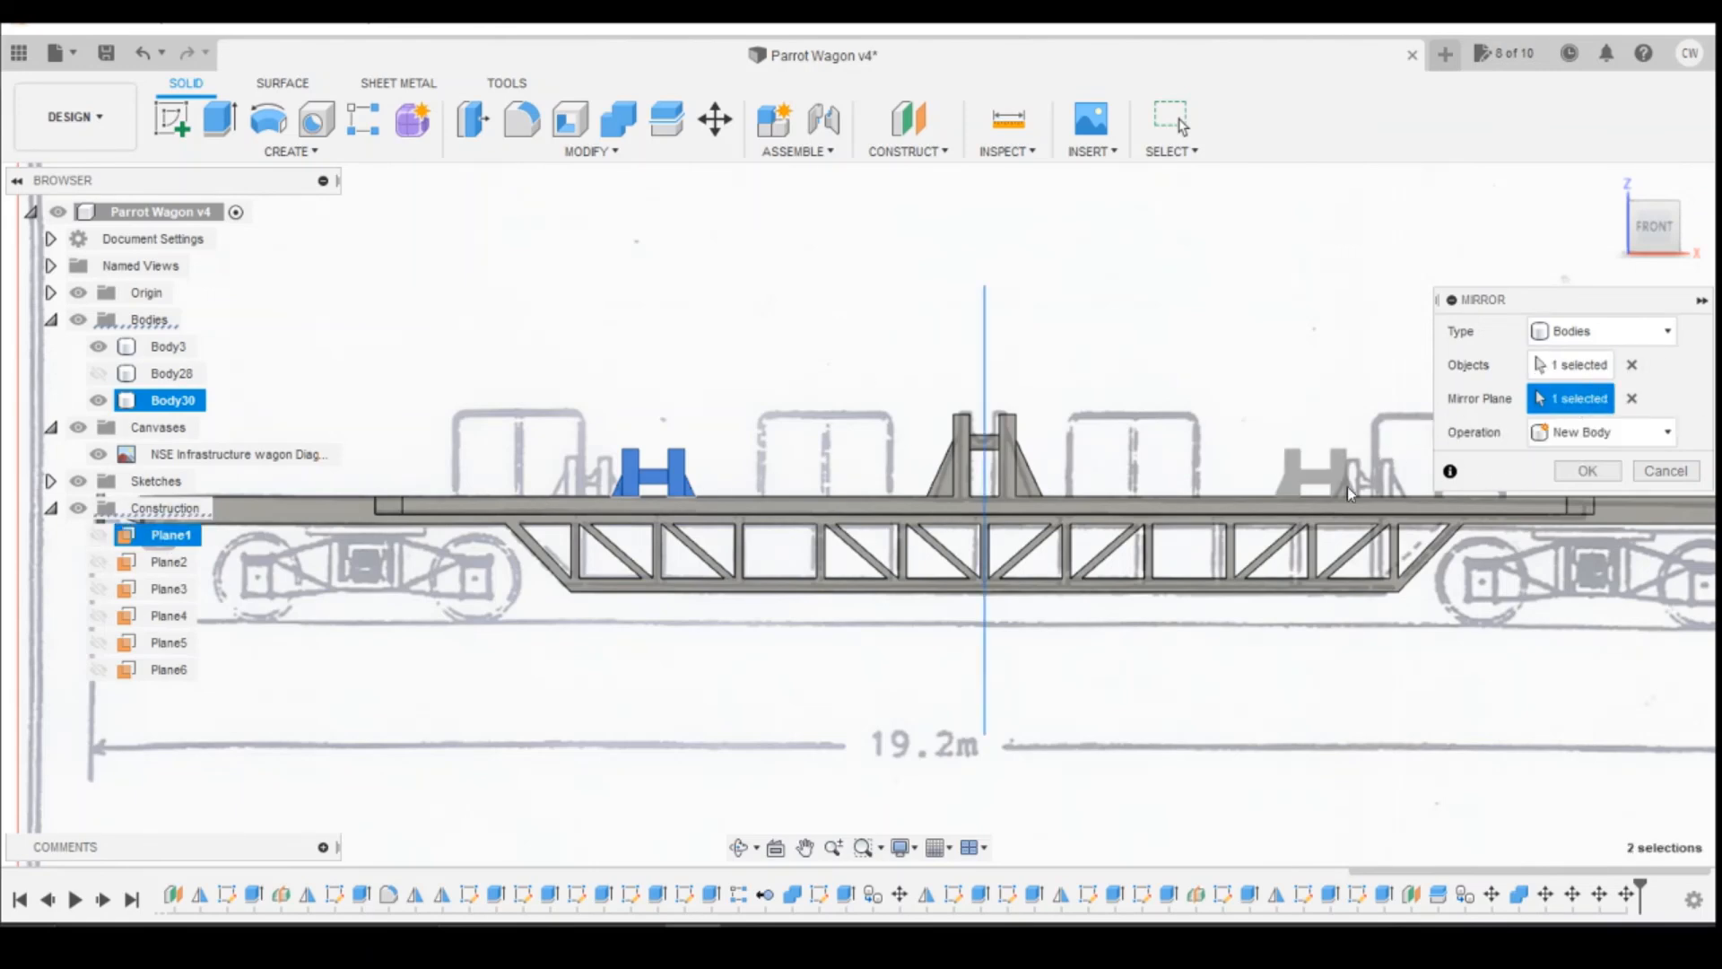
{"action": "left_click", "coordinate": [1587, 471]}
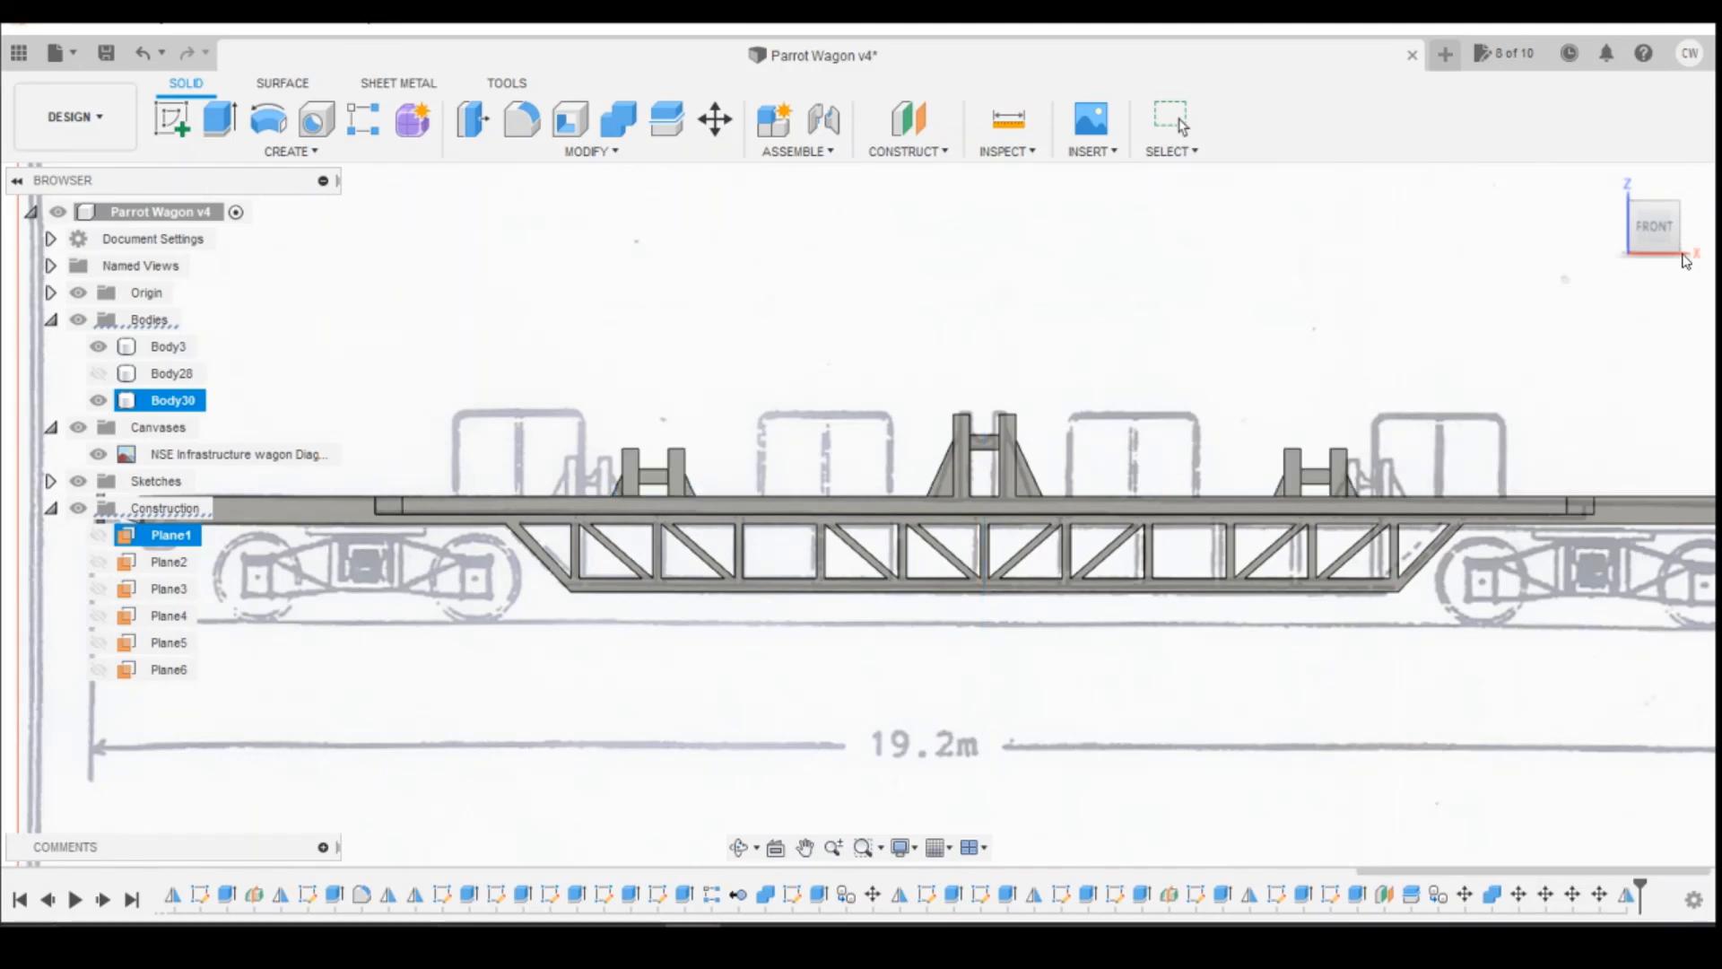
Step: Join both short reel support bodies, Body30 and Body31, to the main wagon body, Body3, with Combine
{"action": "middle_click_drag", "start_coordinate": [1666, 262], "coordinate": [1668, 285], "text": "shift"}
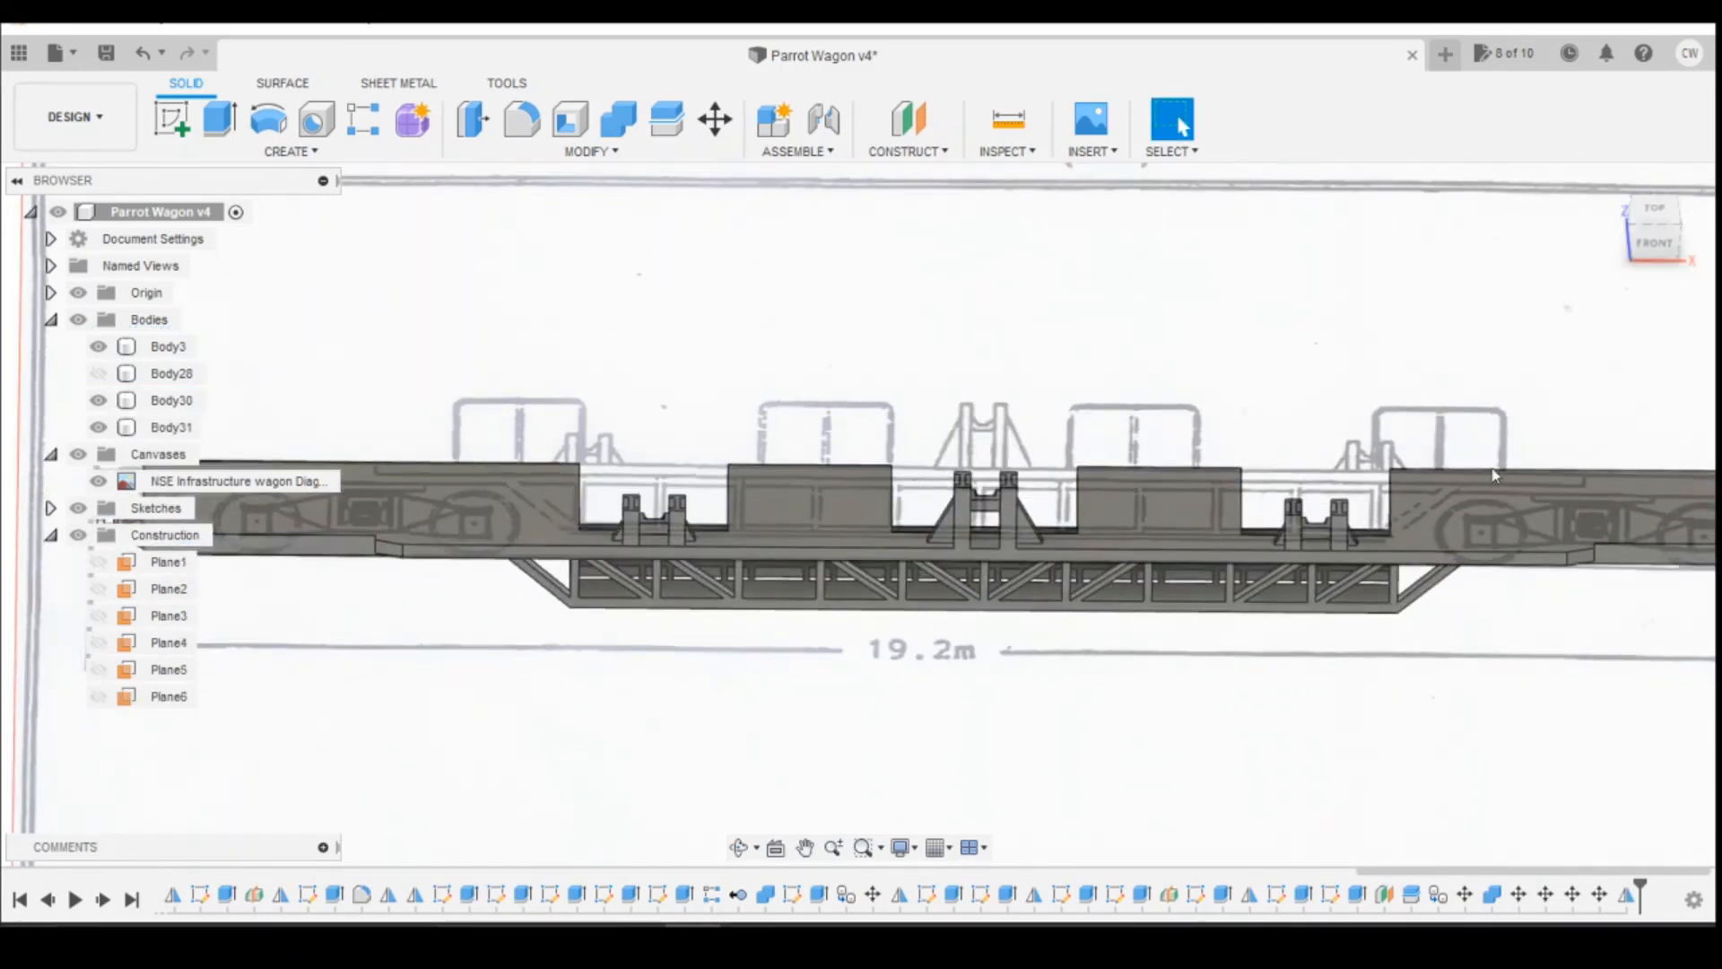
{"action": "left_click", "coordinate": [1654, 244]}
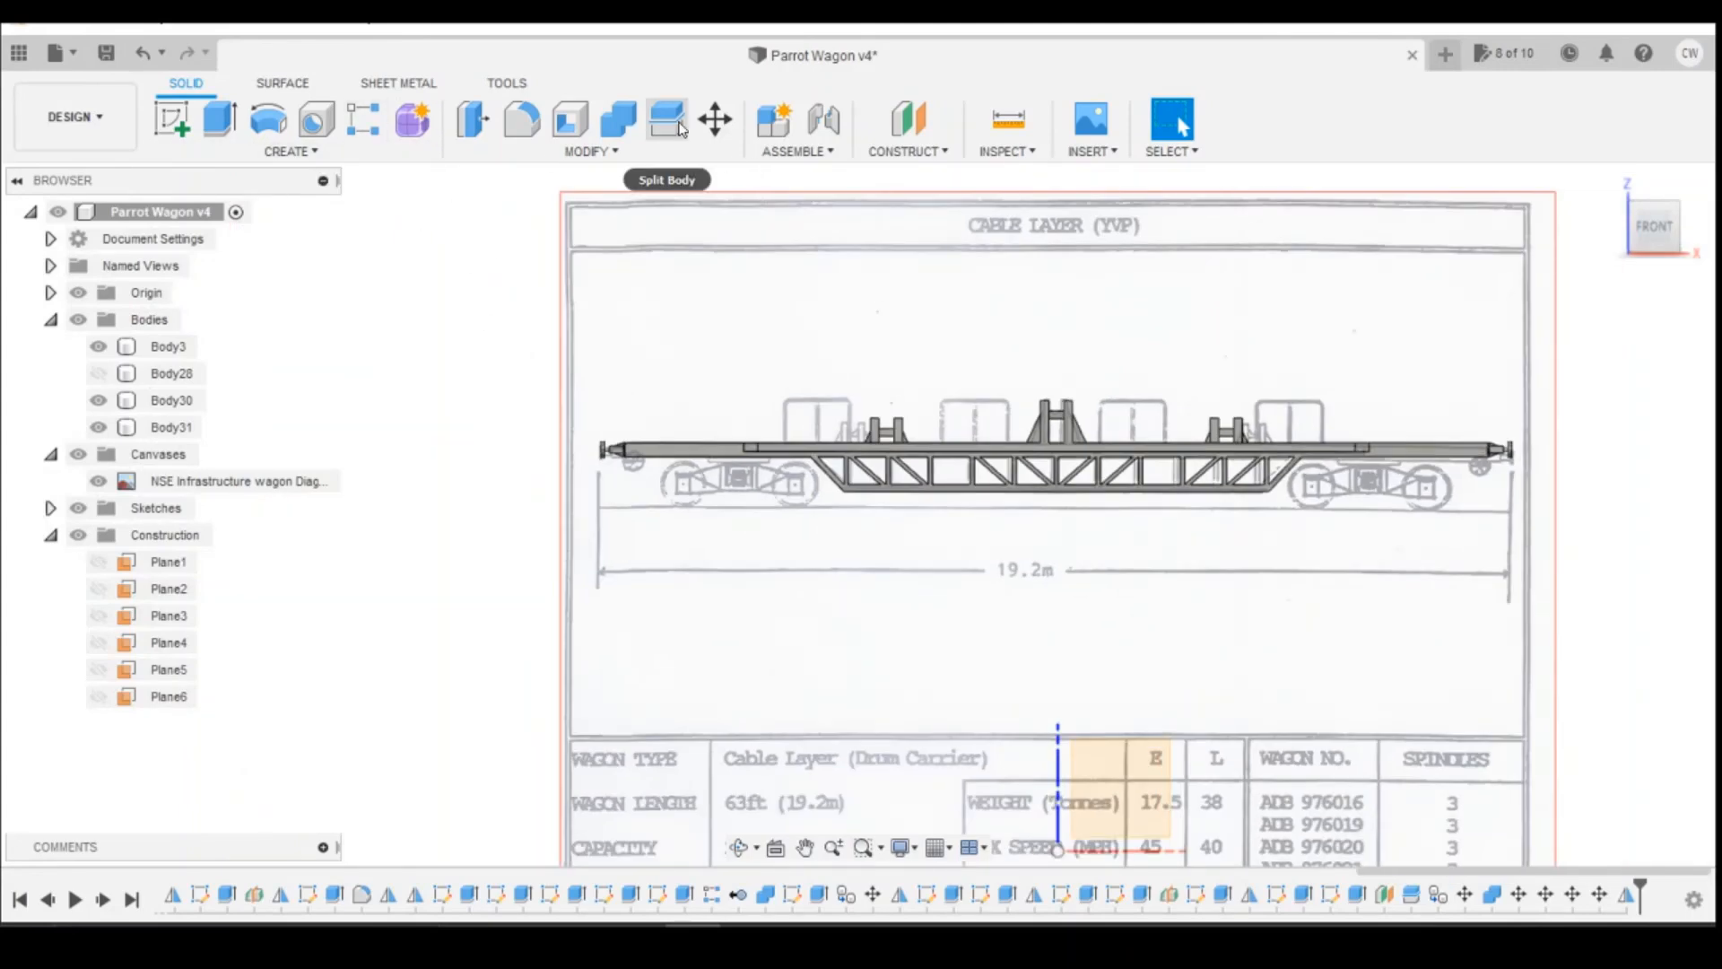
{"action": "left_click", "coordinate": [617, 136]}
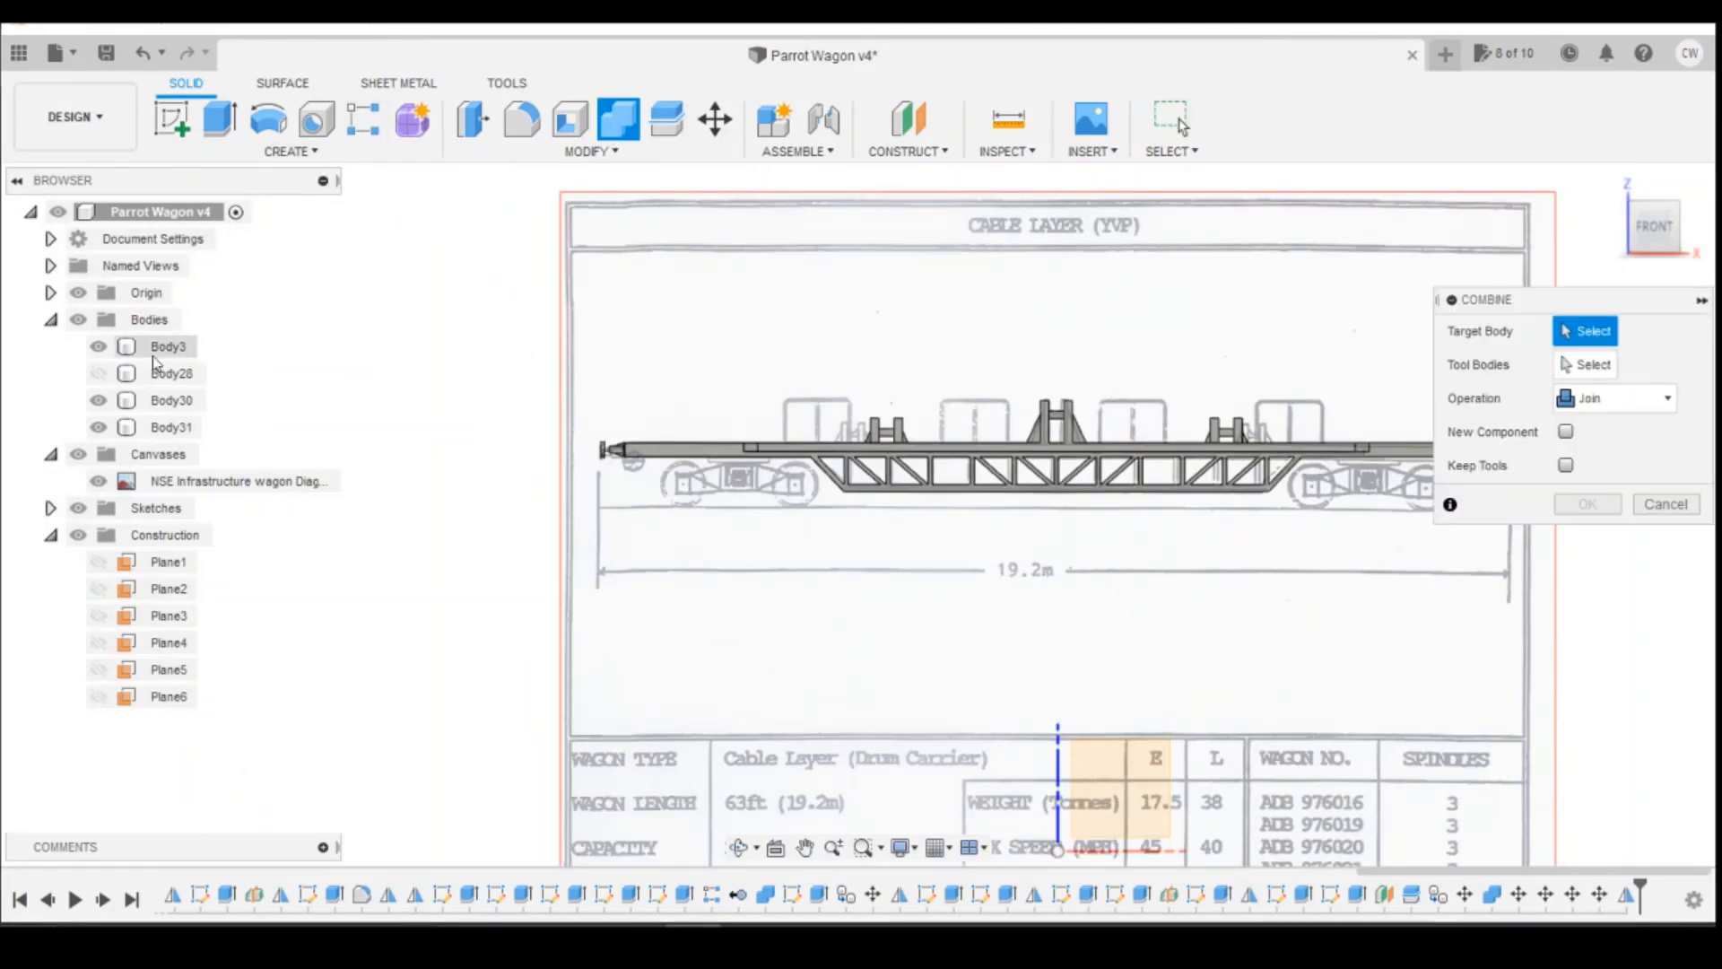
{"action": "left_click", "coordinate": [166, 348]}
{"action": "left_click", "coordinate": [173, 401]}
{"action": "left_click", "coordinate": [173, 428]}
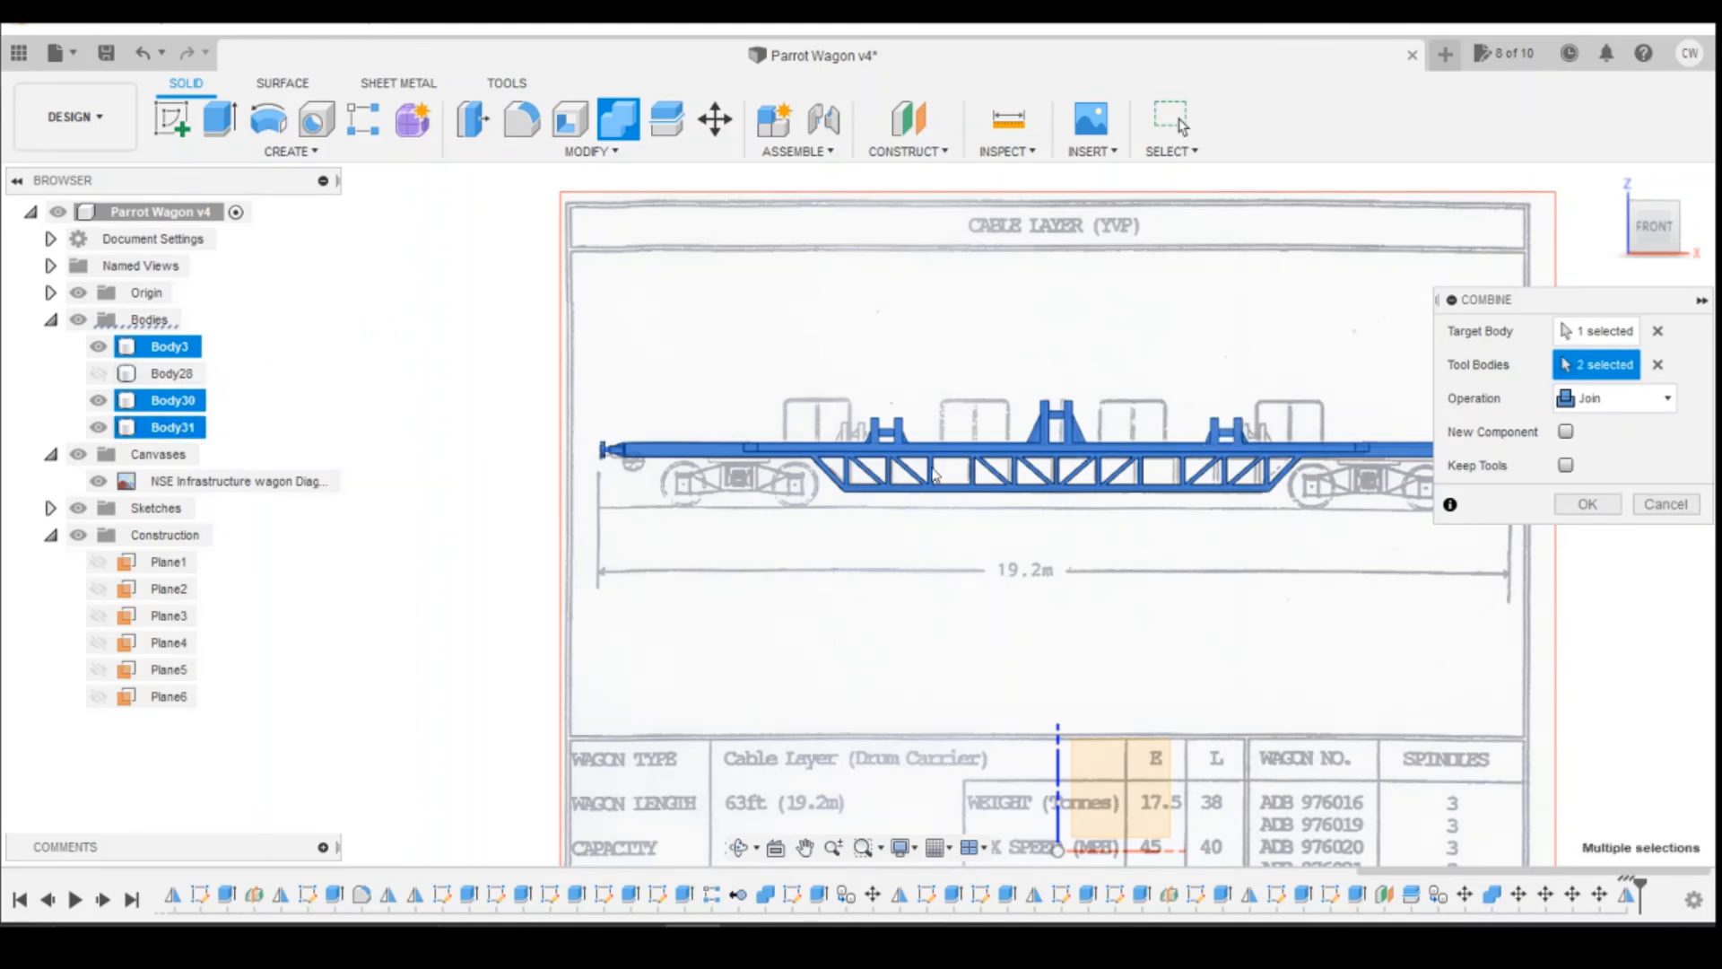
{"action": "left_click", "coordinate": [1587, 505]}
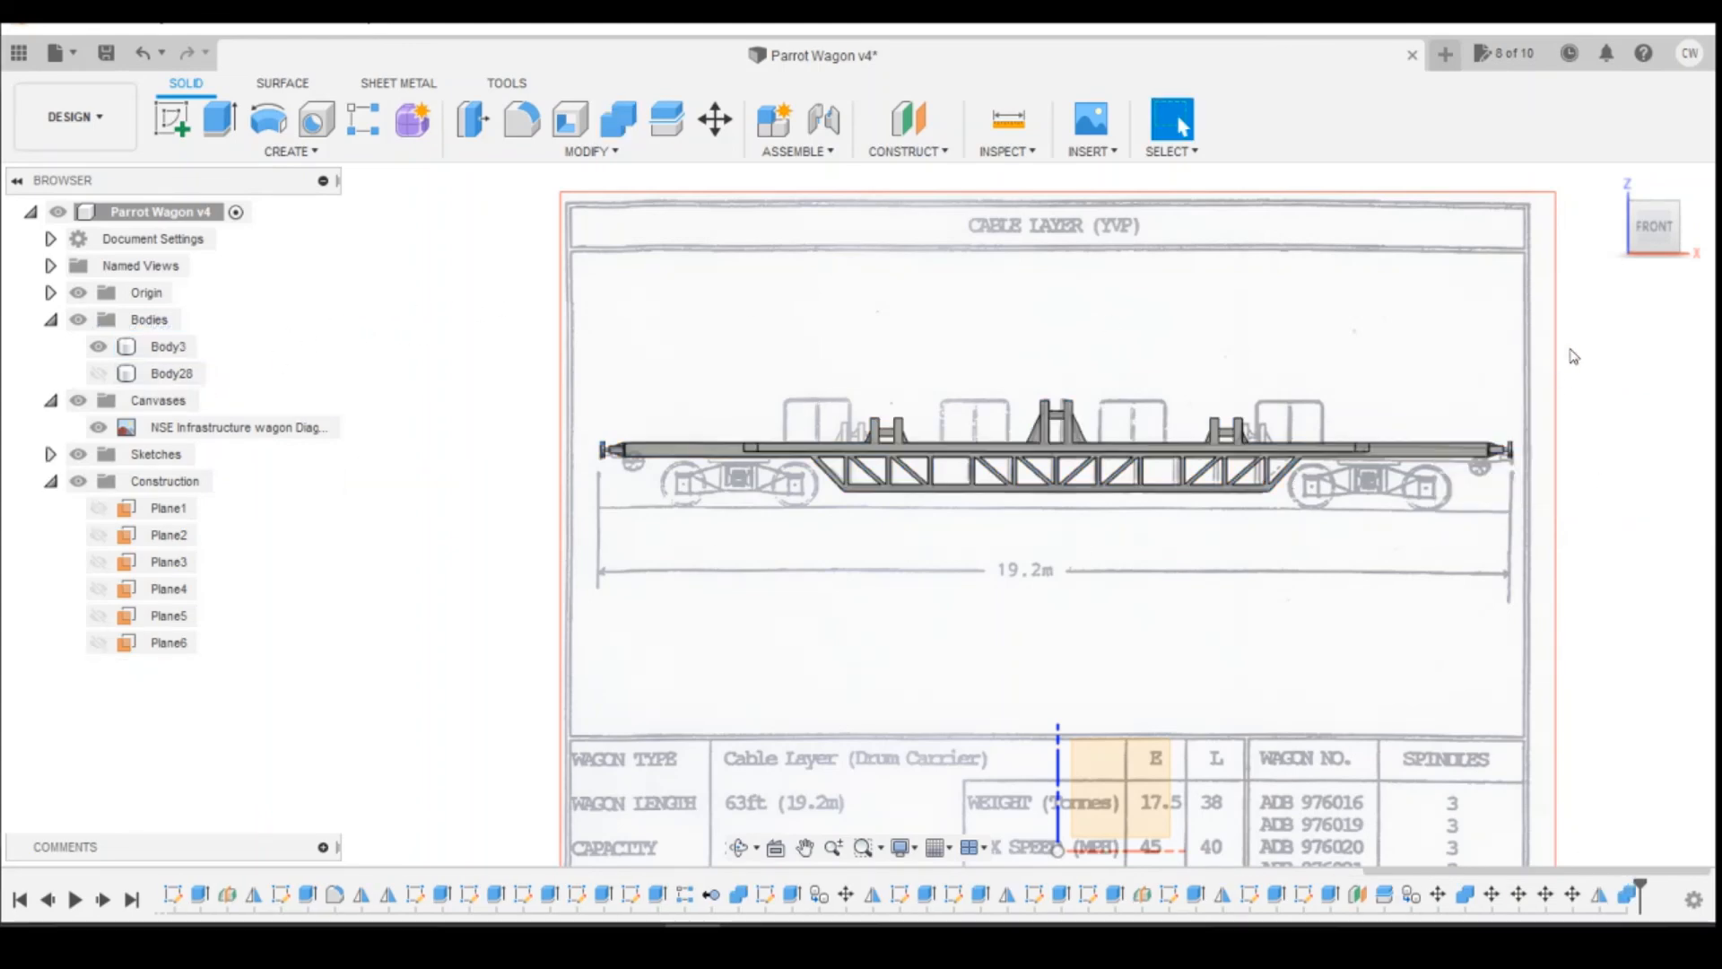
{"action": "middle_click_drag", "start_coordinate": [859, 514], "coordinate": [1531, 244], "text": "shift"}
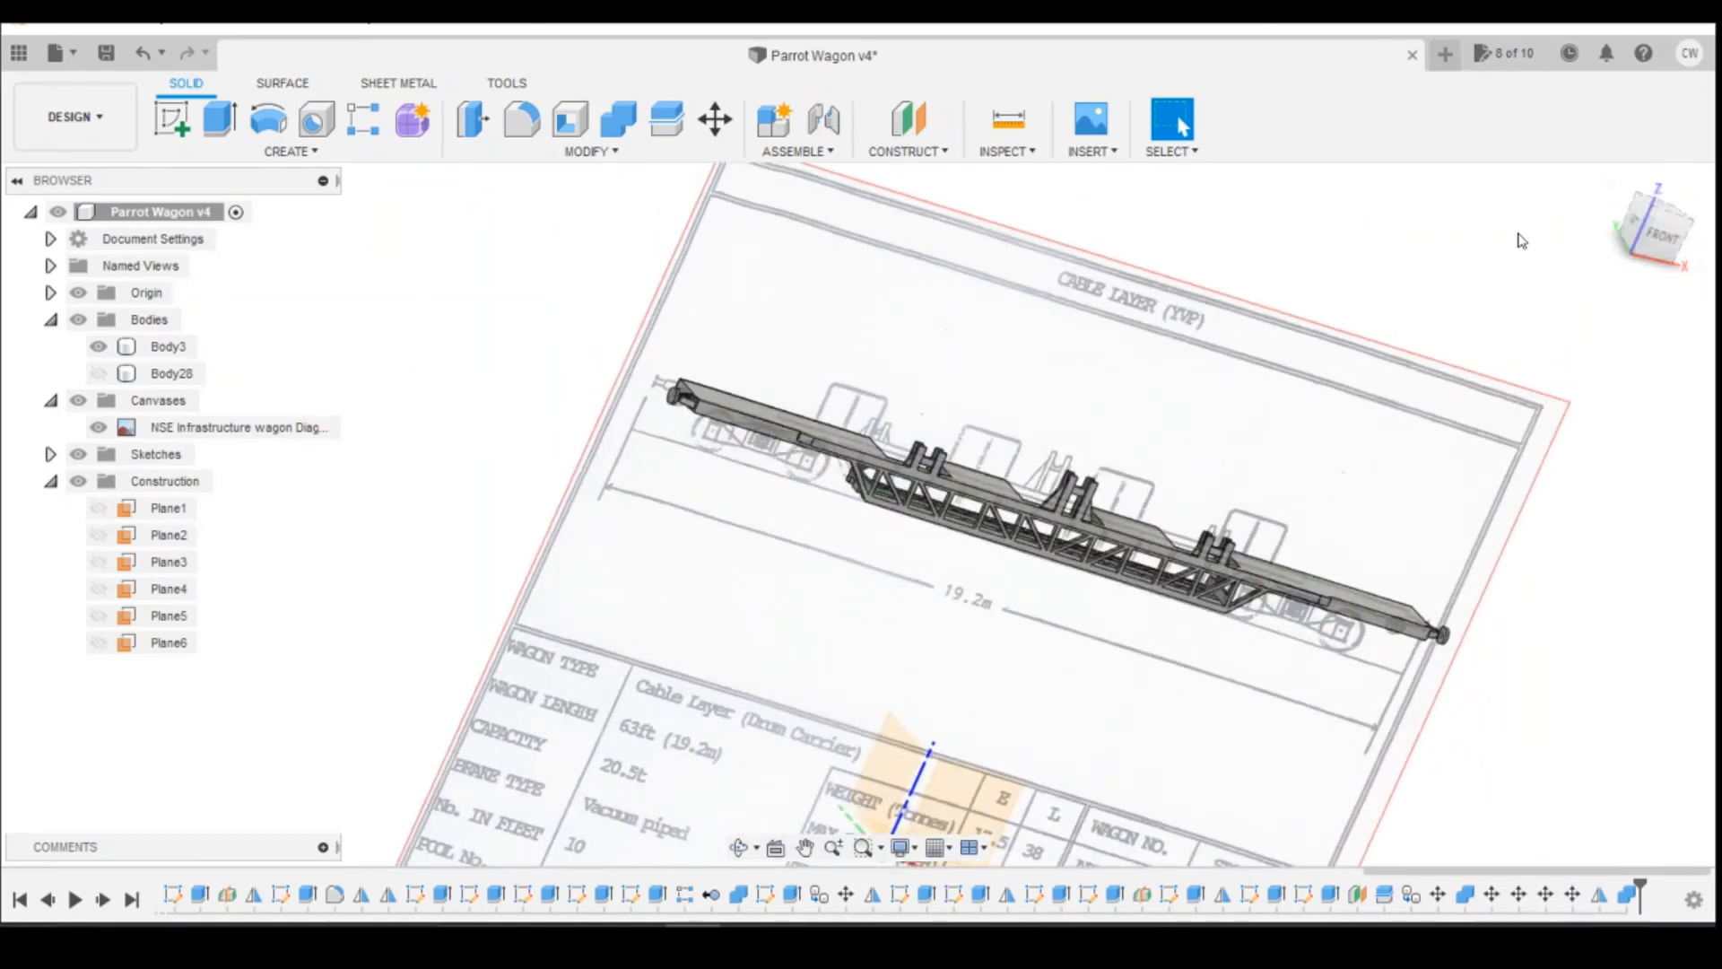
{"action": "left_click", "coordinate": [1663, 212]}
{"action": "mouse_move", "coordinate": [1686, 240]}
{"action": "left_mouse_down"}
{"action": "mouse_move", "coordinate": [1640, 247]}
{"action": "mouse_move", "coordinate": [1706, 228]}
{"action": "mouse_move", "coordinate": [1662, 229]}
{"action": "left_mouse_up"}
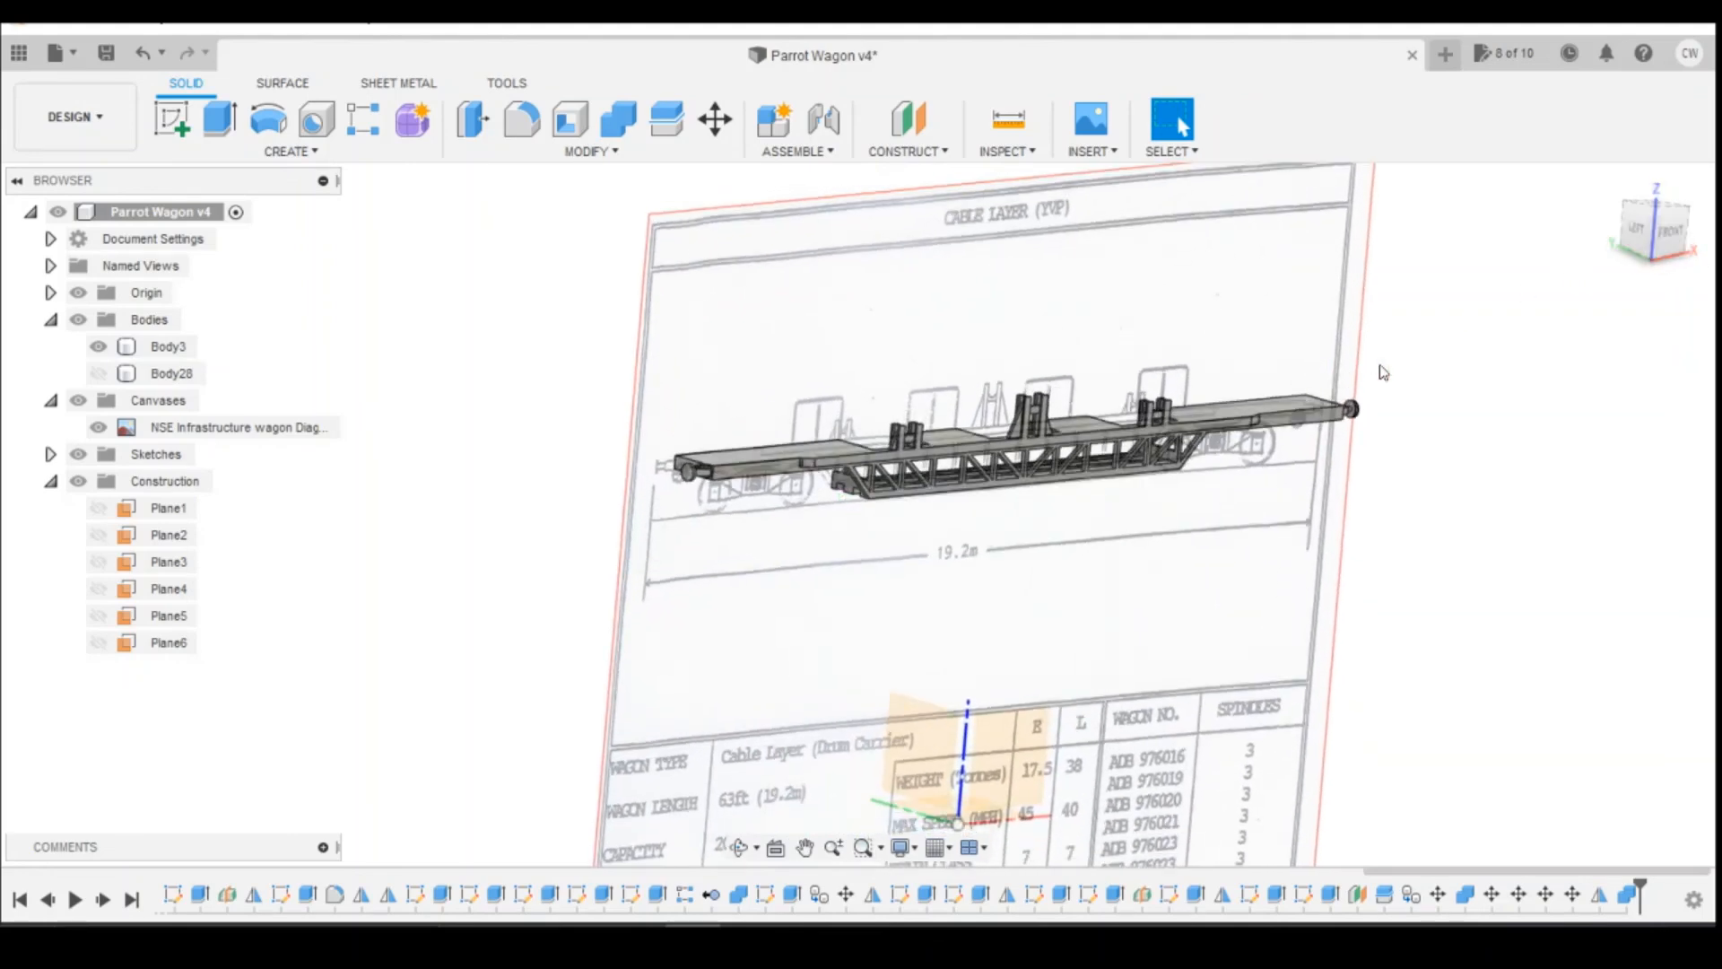
{"action": "left_click", "coordinate": [1261, 459]}
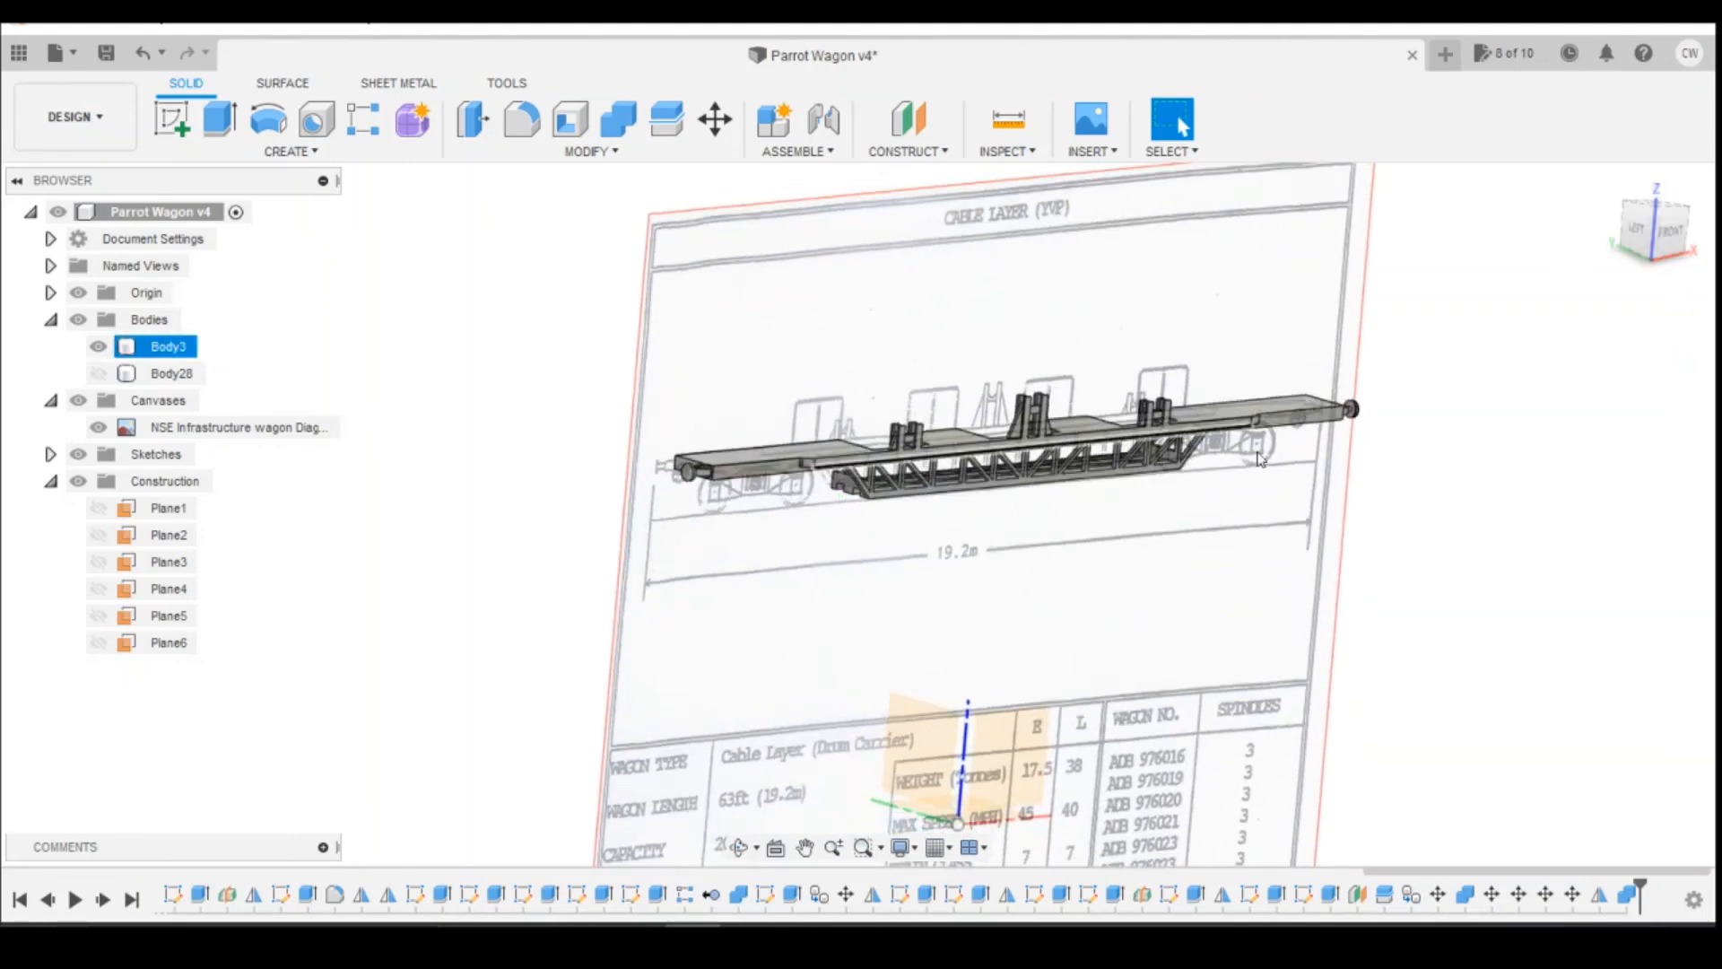
{"action": "left_click", "coordinate": [1670, 233]}
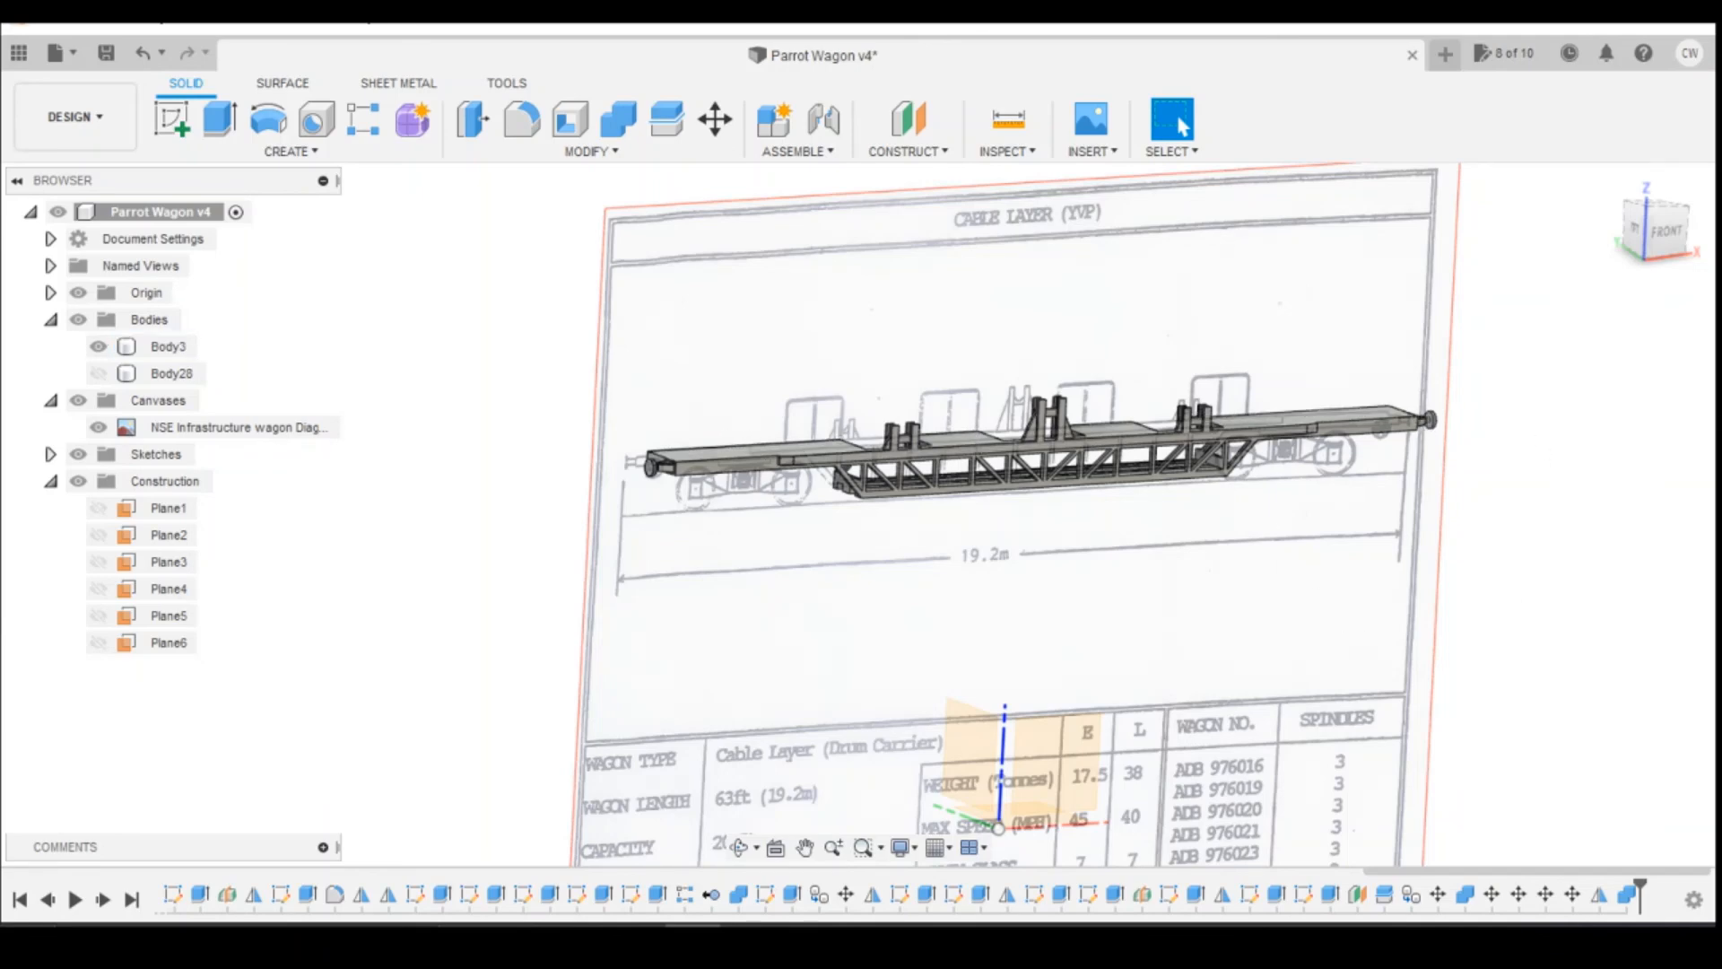
{"action": "mouse_move", "coordinate": [1672, 233]}
{"action": "left_mouse_down"}
{"action": "mouse_move", "coordinate": [1646, 232]}
{"action": "mouse_move", "coordinate": [1653, 258]}
{"action": "mouse_move", "coordinate": [1670, 232]}
{"action": "left_mouse_up"}
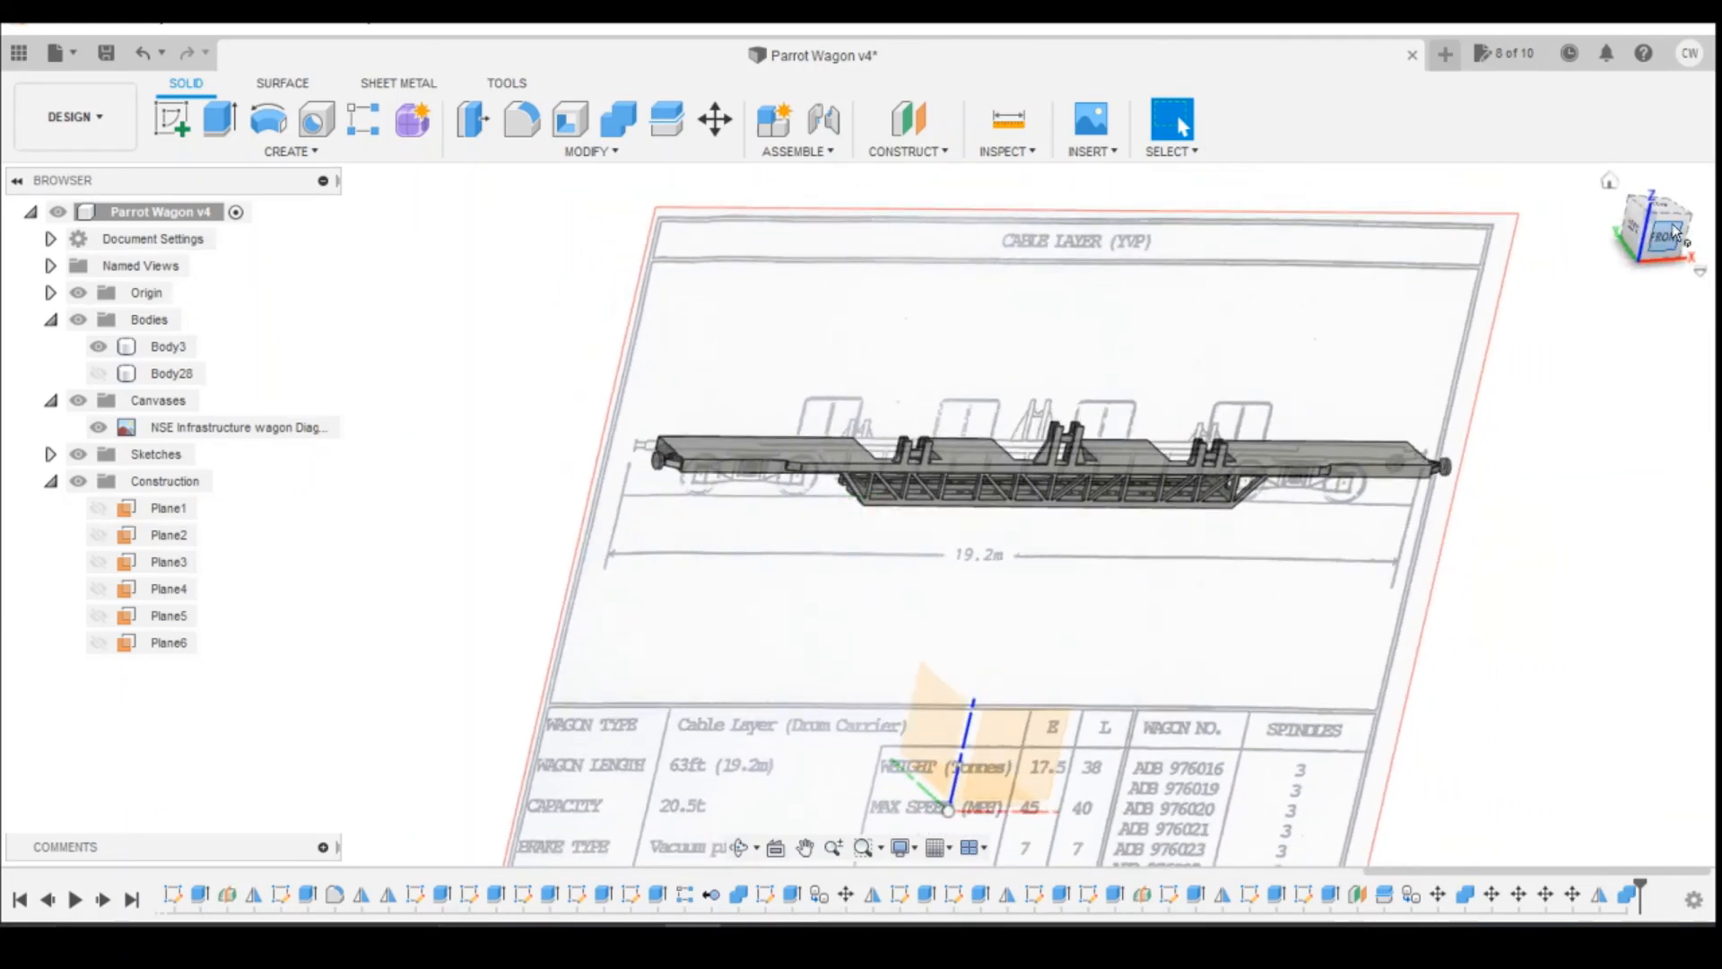